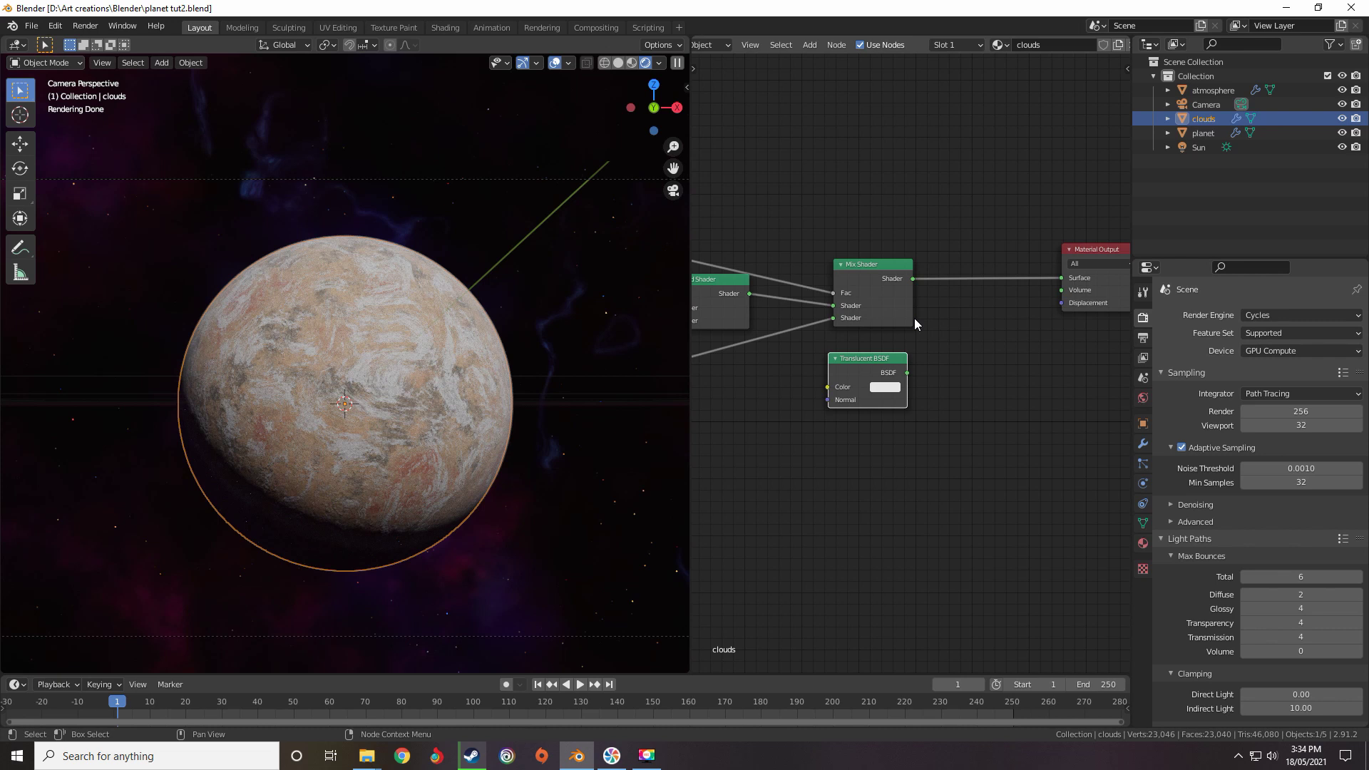
Duplicate the Mix Shader into the link before Material Output and move the Translucent BSDF lower
scroll(844, 283, "up", 3)
key("shift+d")
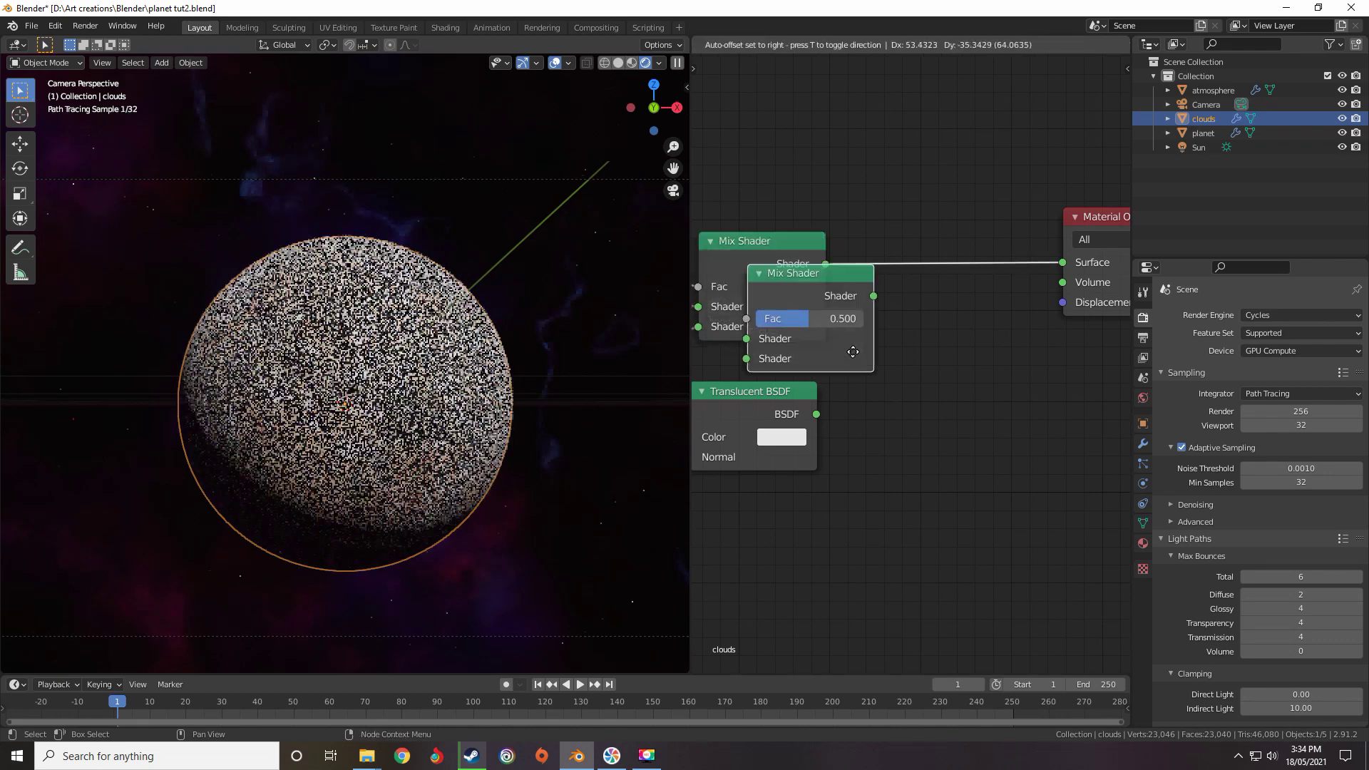
left_click(969, 303)
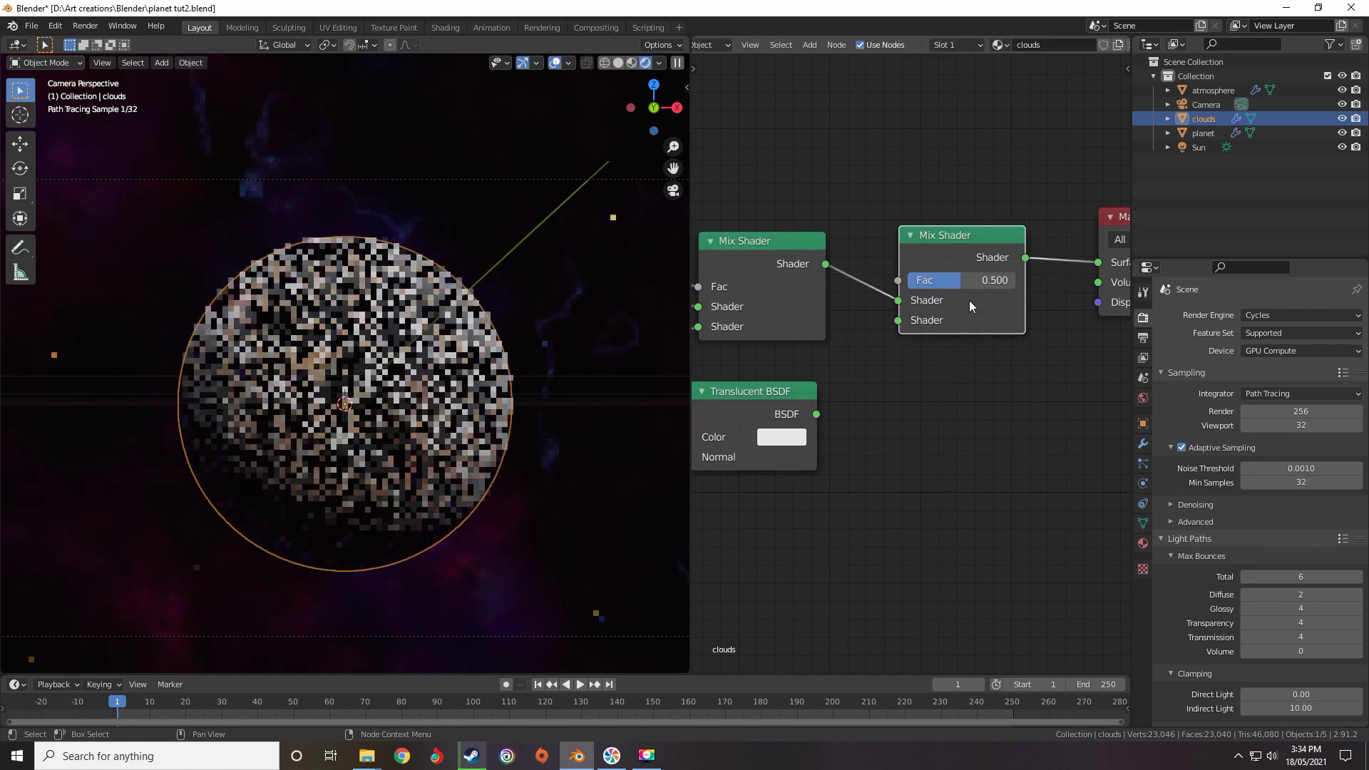
scroll(956, 296, "down", 3)
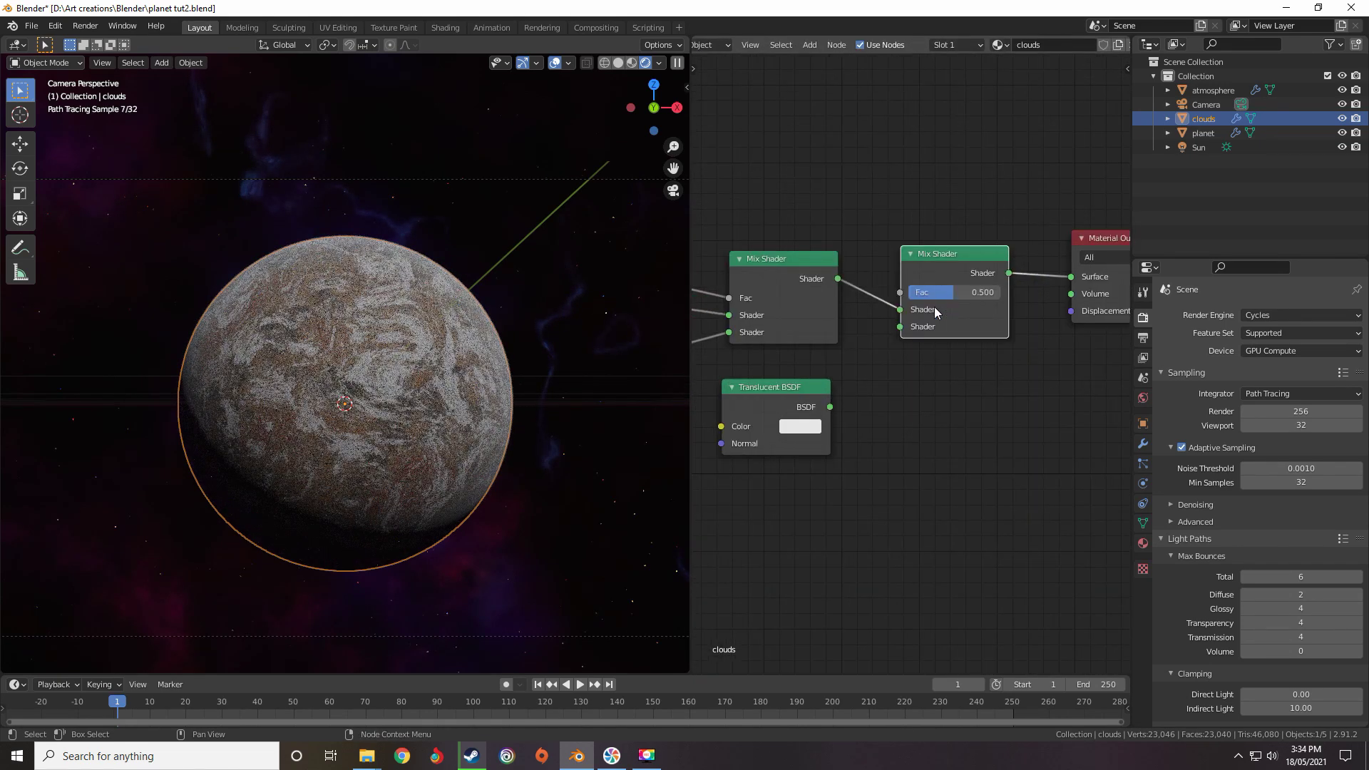
scroll(934, 309, "up", 2)
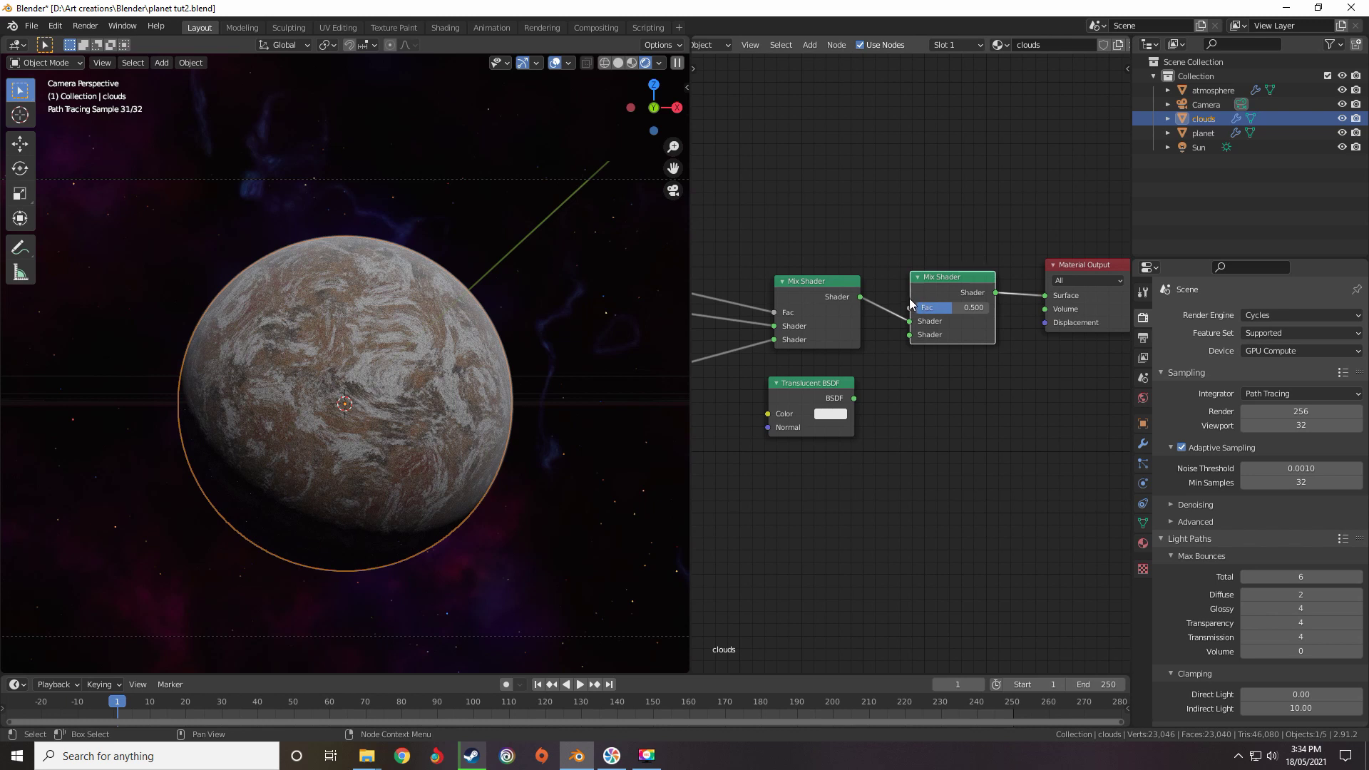
left_click_drag(846, 388, 822, 449)
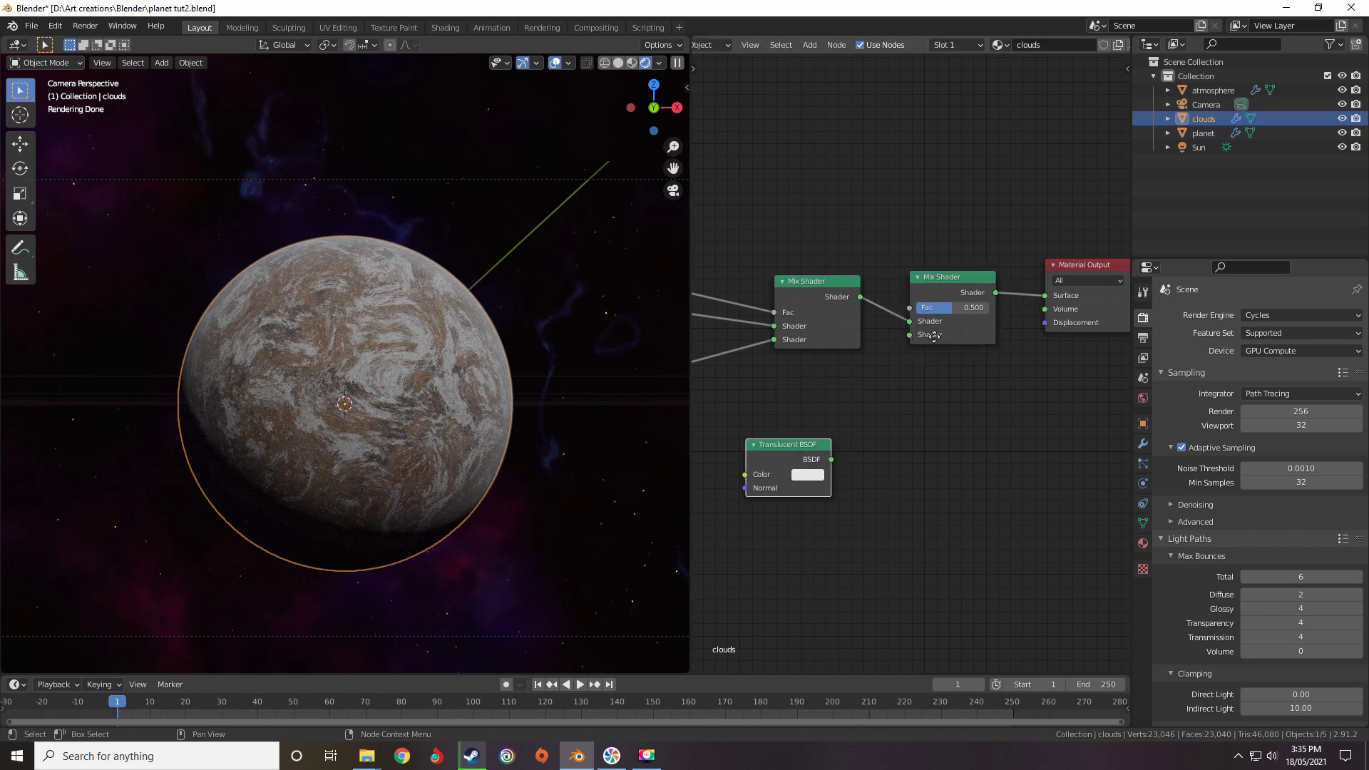
Disconnect the new Mix Shader from Material Output's Surface and move Material Output farther away
middle_click_drag(934, 336, 888, 338)
left_click_drag(998, 298, 961, 297)
middle_click_drag(1023, 308, 890, 280)
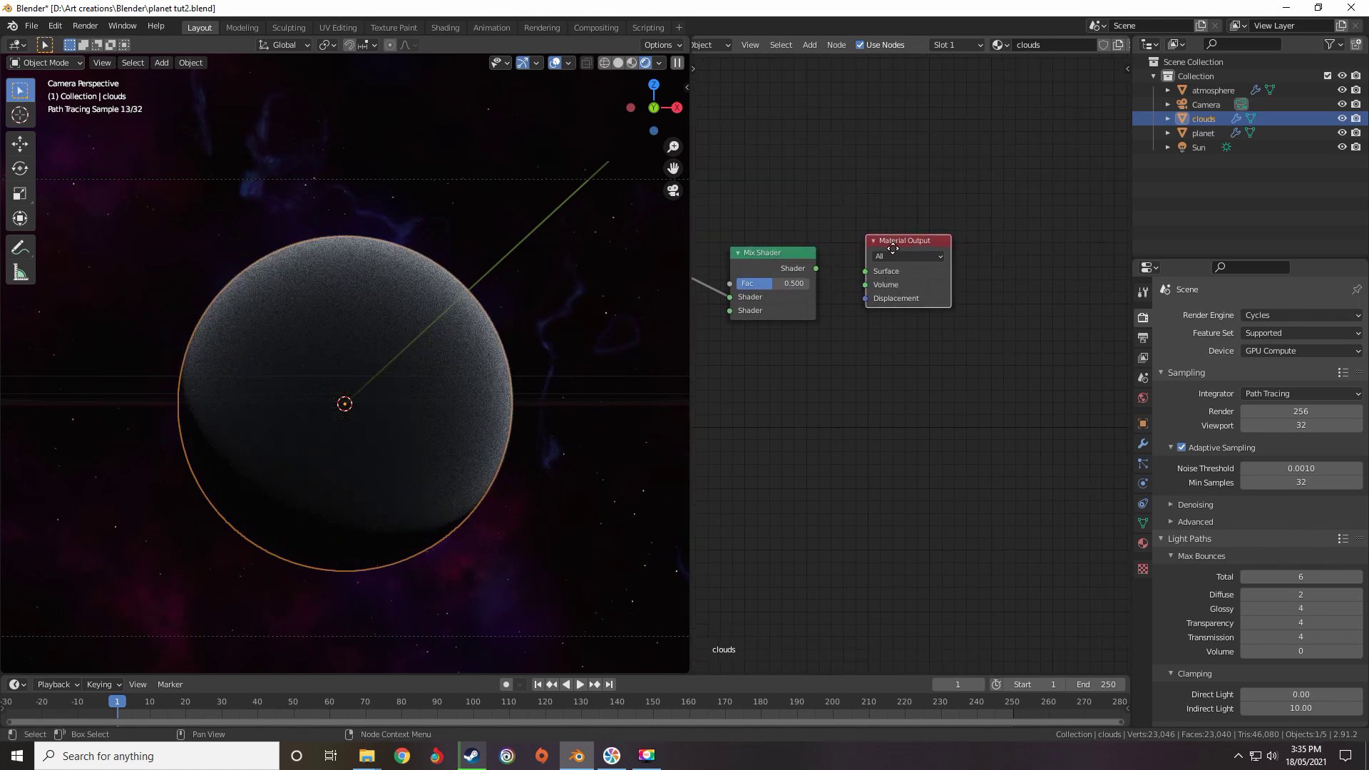
left_click_drag(893, 248, 1014, 267)
scroll(886, 347, "down", 7)
middle_click_drag(886, 346, 992, 274)
scroll(920, 305, "up", 5)
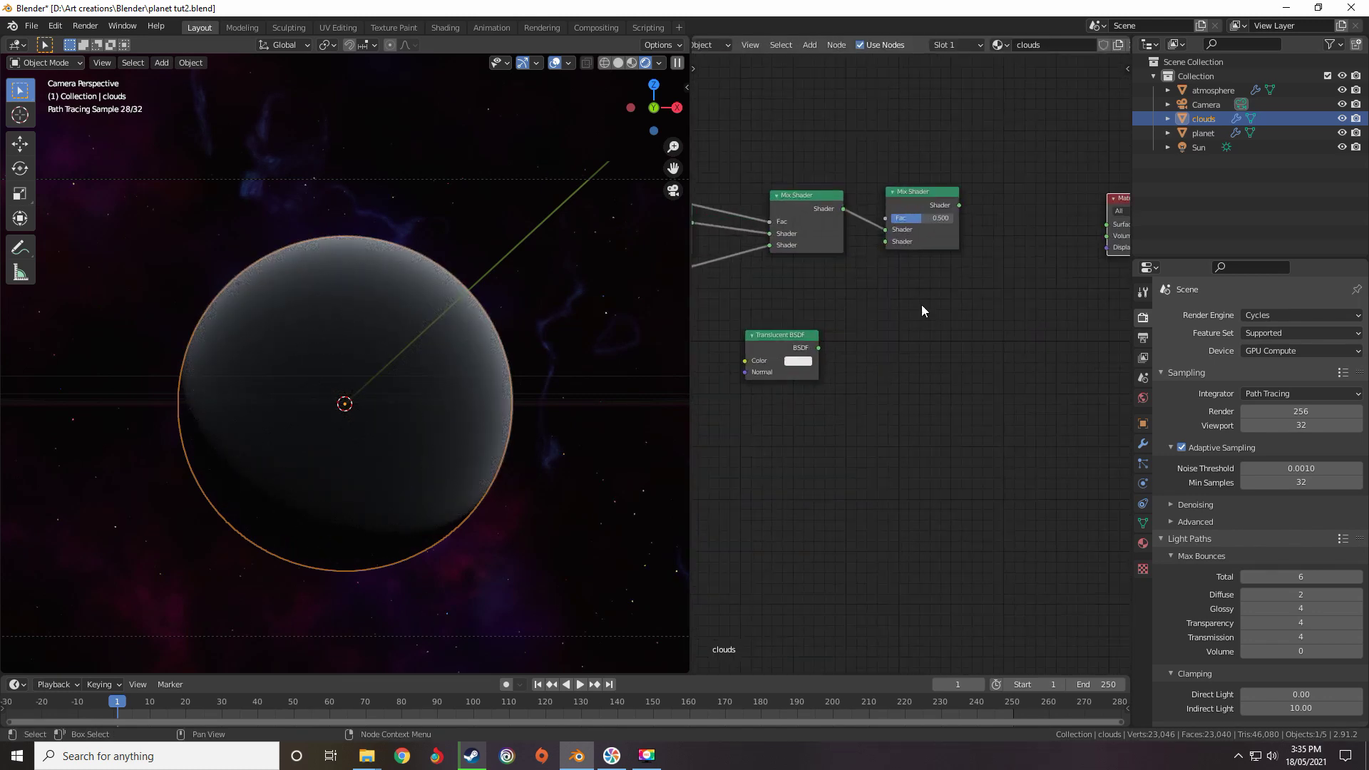
Move the Translucent BSDF node down and back, clear of the main shader chain
middle_click_drag(921, 305, 913, 312)
left_click_drag(768, 342, 754, 377)
scroll(820, 343, "down", 6)
middle_click_drag(819, 344, 1008, 325)
scroll(1084, 331, "up", 3)
middle_click_drag(1102, 330, 1087, 359)
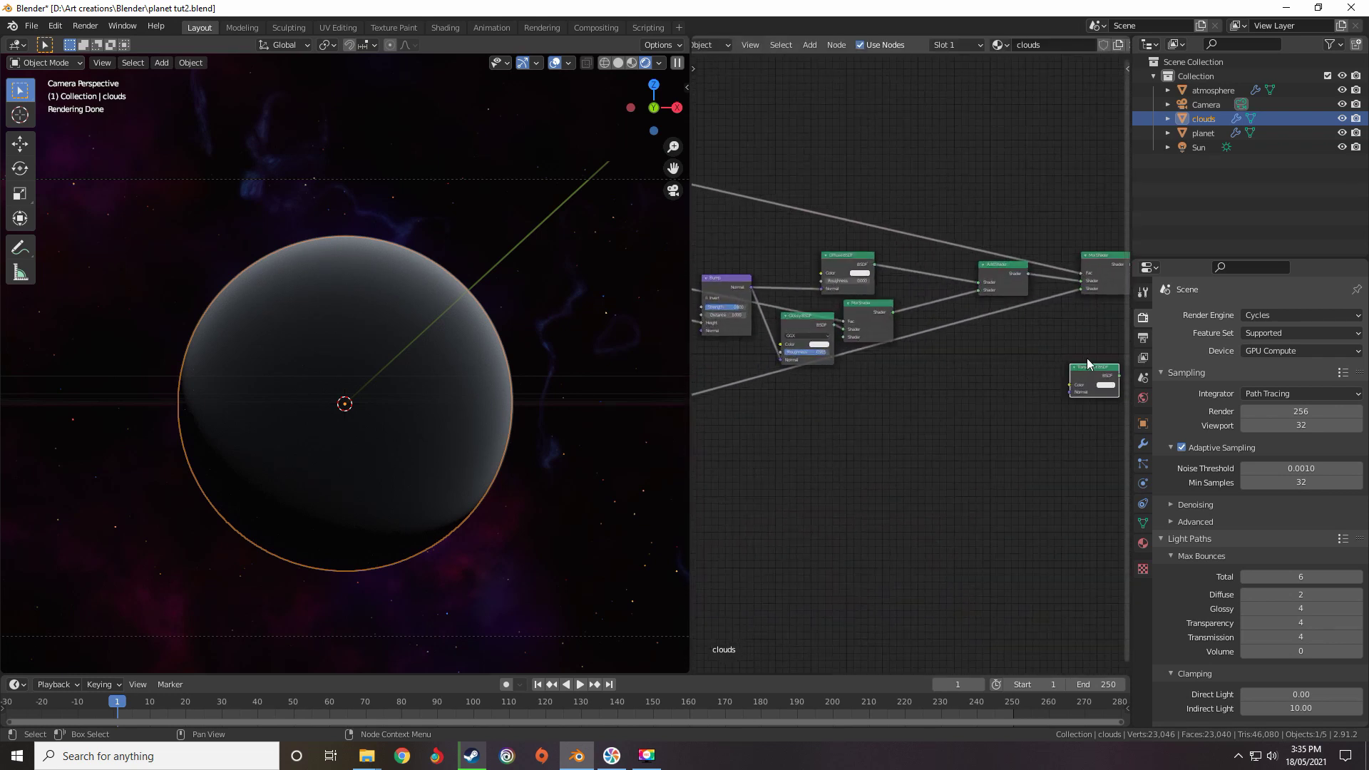
left_click_drag(1088, 367, 977, 379)
Duplicate the Diffuse BSDF node and place the copy beside the Translucent BSDF
middle_click_drag(916, 298, 826, 314)
left_click(763, 255)
key("shift+d")
left_click(1069, 446)
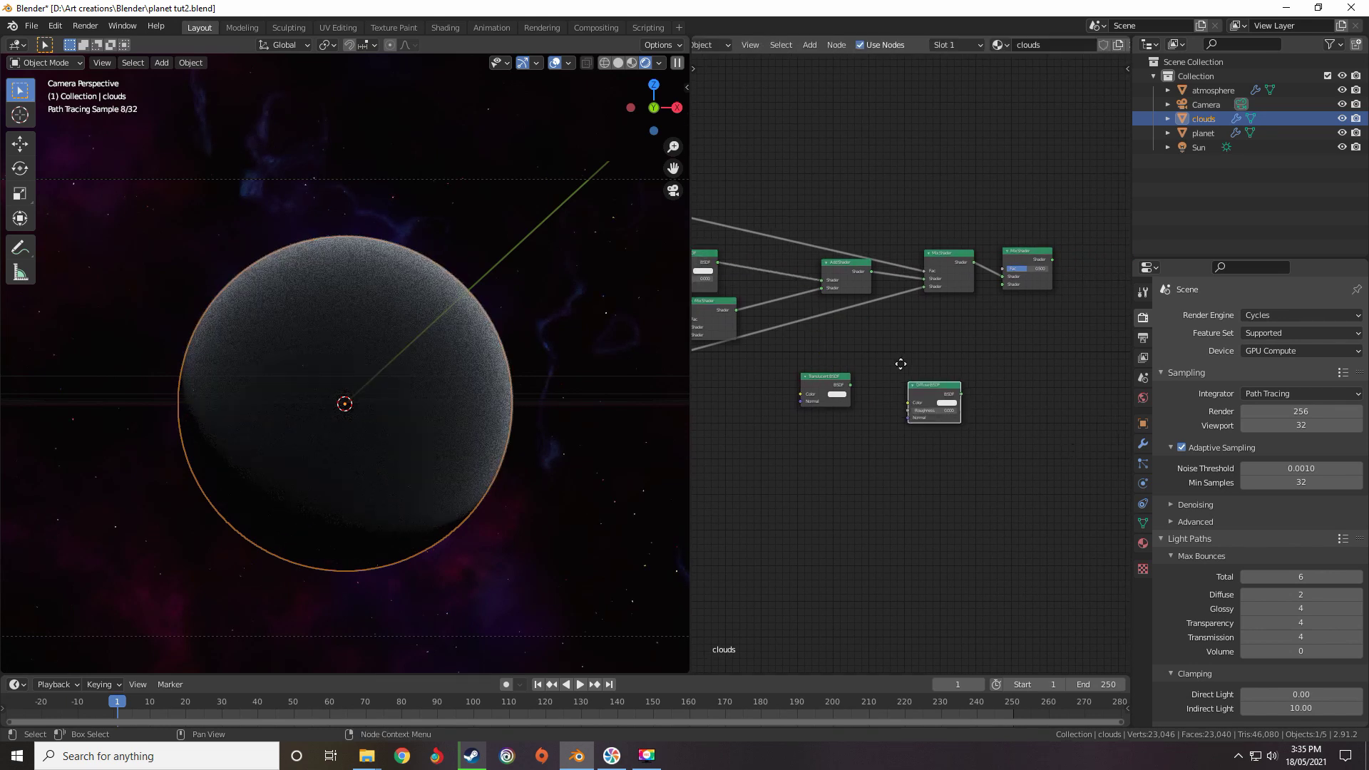
Duplicate the Glossy BSDF, its Mix Shader and the Add Shader together, placing the copies below the Diffuse BSDF copy
middle_click_drag(901, 367, 1039, 368)
left_click(862, 326)
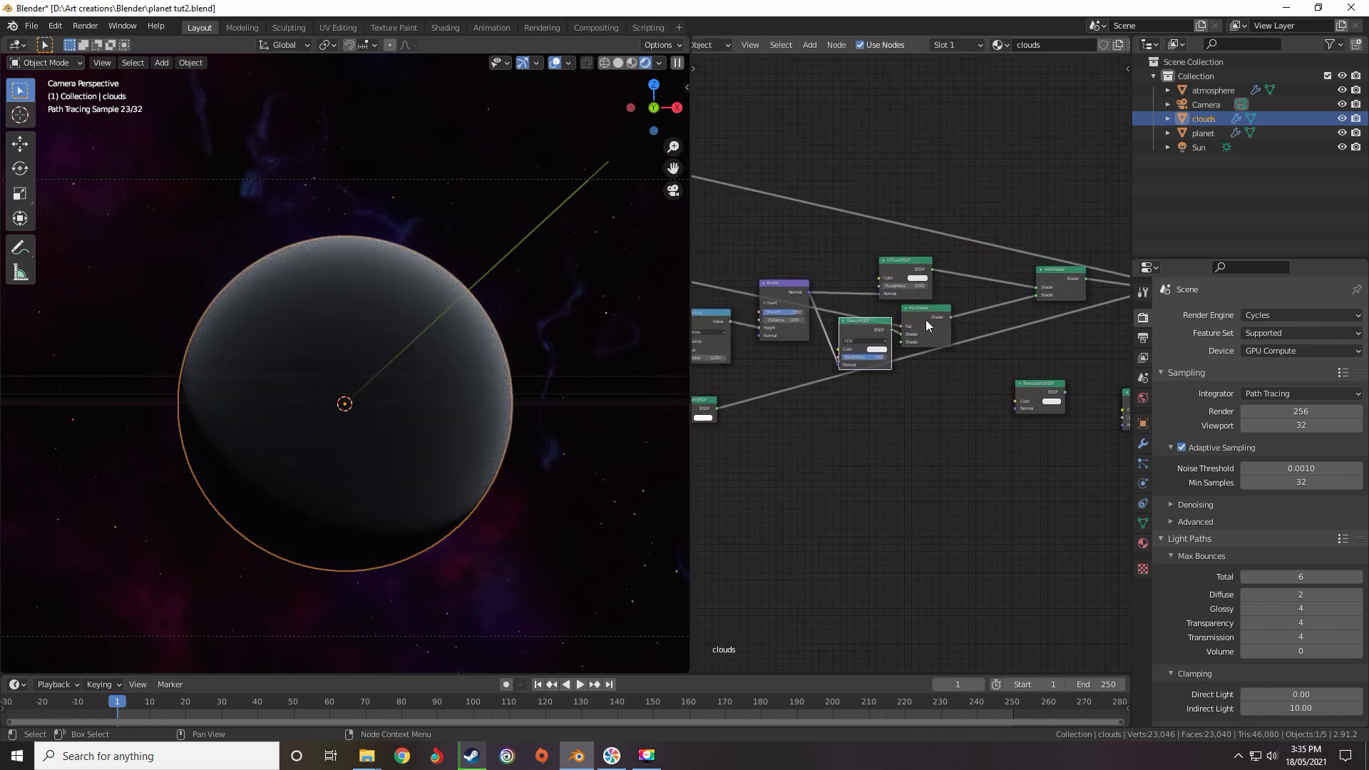
left_click(931, 310, "shift")
left_click(1051, 276, "shift")
middle_click_drag(1045, 373, 777, 342)
key("shift+d")
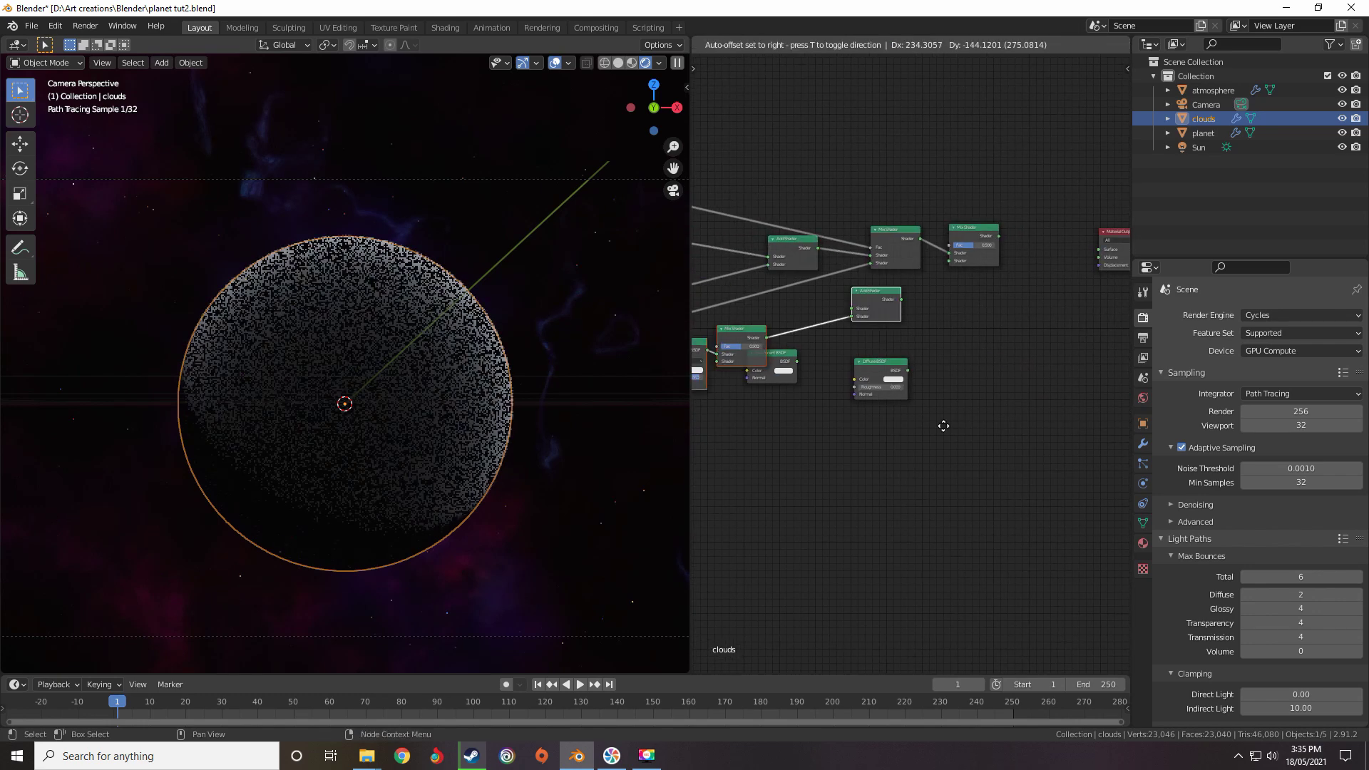
left_click(1040, 488)
Connect the copied Diffuse BSDF to the free Shader input of the copied Add Shader
scroll(924, 378, "up", 6)
middle_click_drag(922, 375, 820, 249)
scroll(823, 253, "up", 4)
scroll(911, 360, "down", 5)
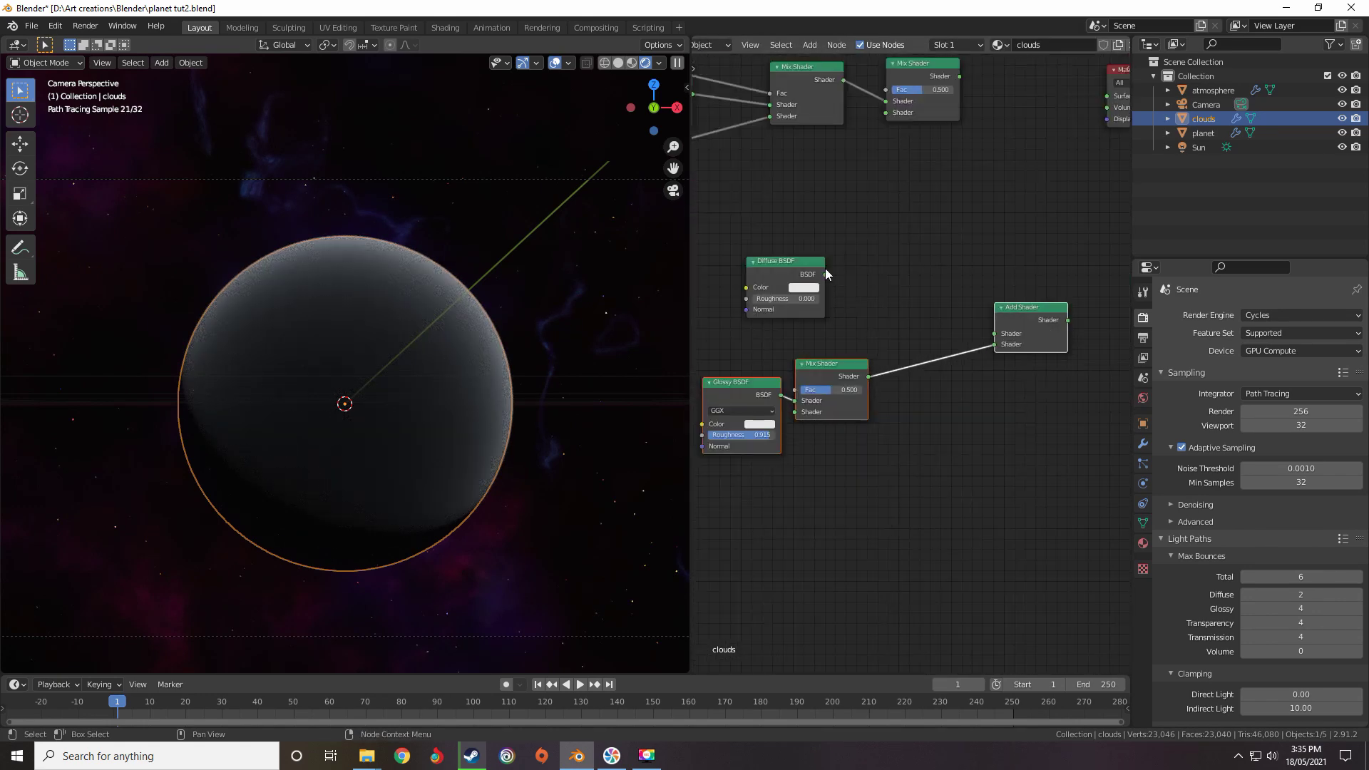
left_click_drag(825, 275, 995, 331)
middle_click_drag(943, 345, 974, 345)
Duplicate the Fresnel node and place the copy near the copied shader nodes
scroll(941, 384, "up", 5)
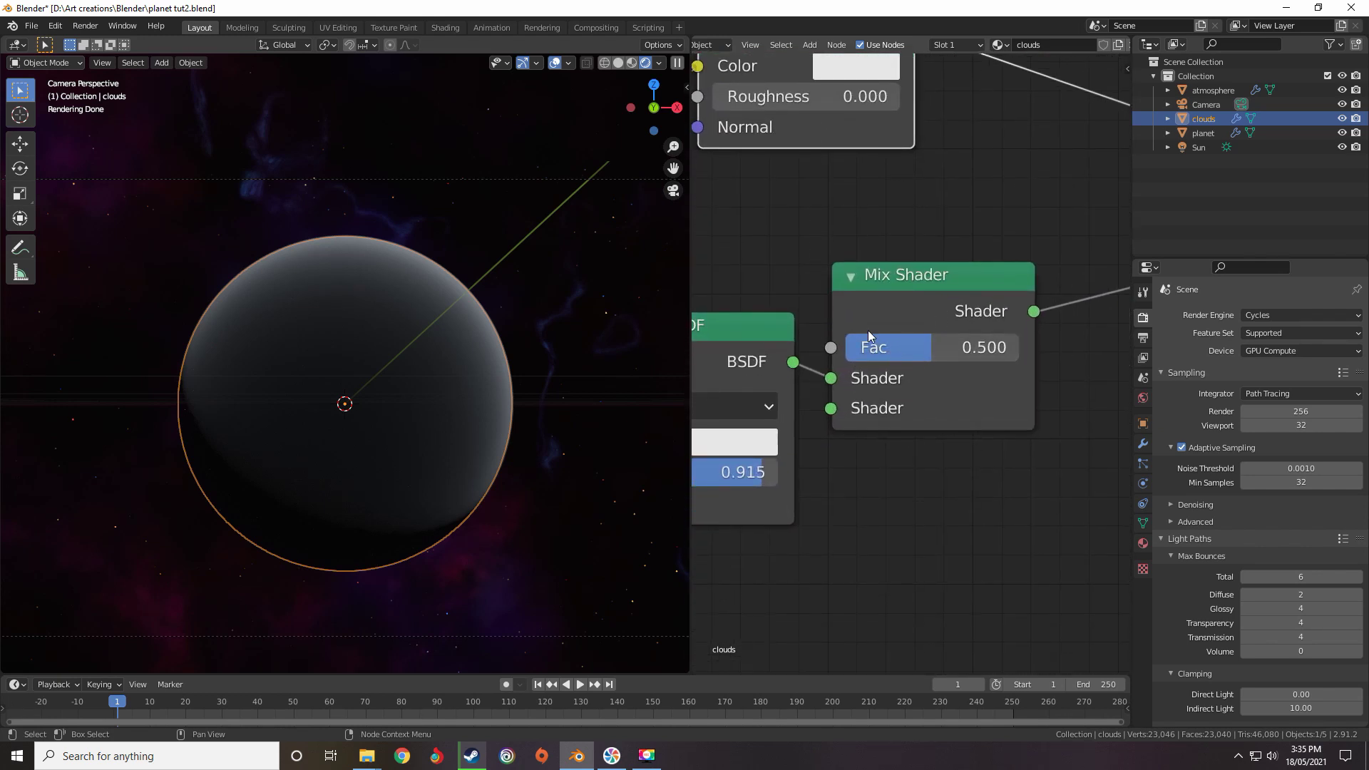
scroll(853, 395, "down", 14)
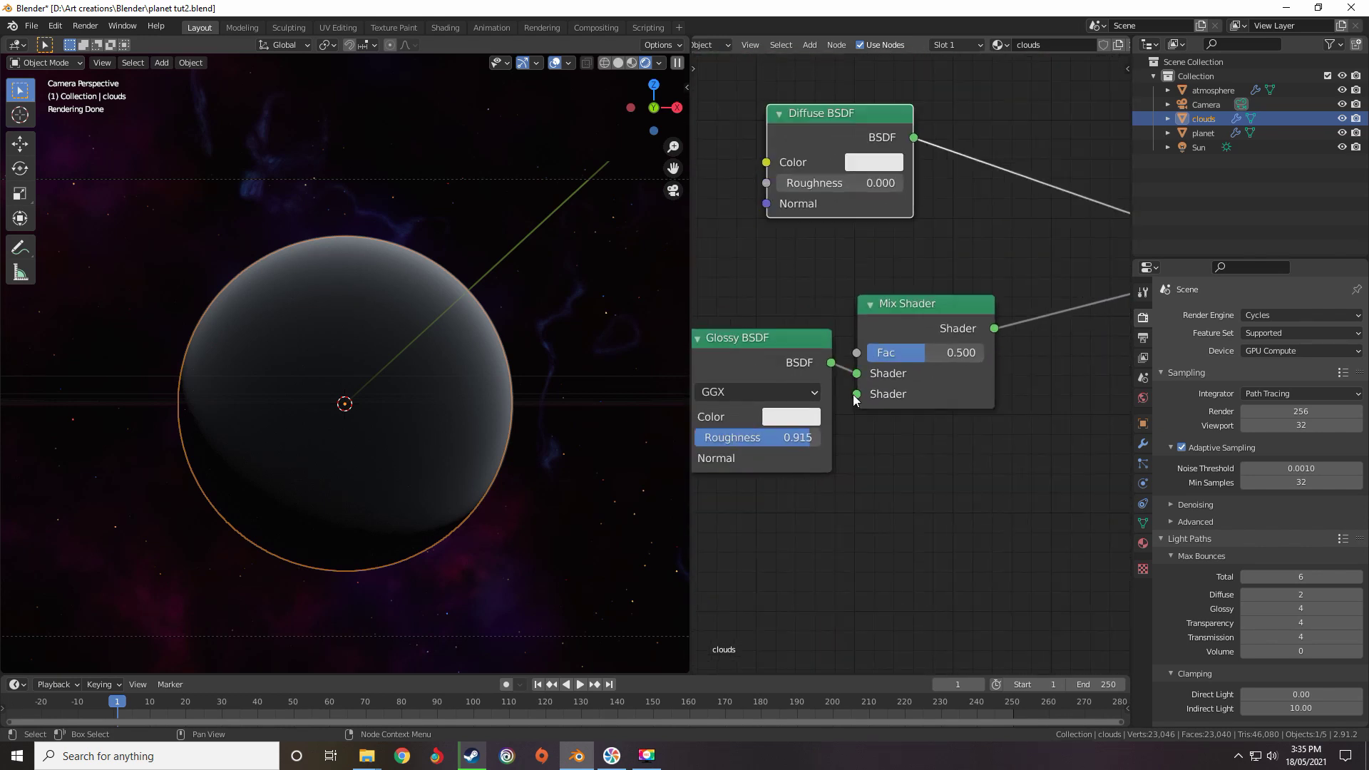
middle_click_drag(963, 329, 1046, 383)
scroll(918, 353, "up", 2)
scroll(893, 377, "down", 4)
scroll(892, 377, "down", 5)
scroll(830, 346, "down", 2)
middle_click_drag(830, 347, 693, 348)
scroll(941, 370, "down", 6)
left_click(767, 307)
scroll(911, 359, "down", 6)
key("shift+d")
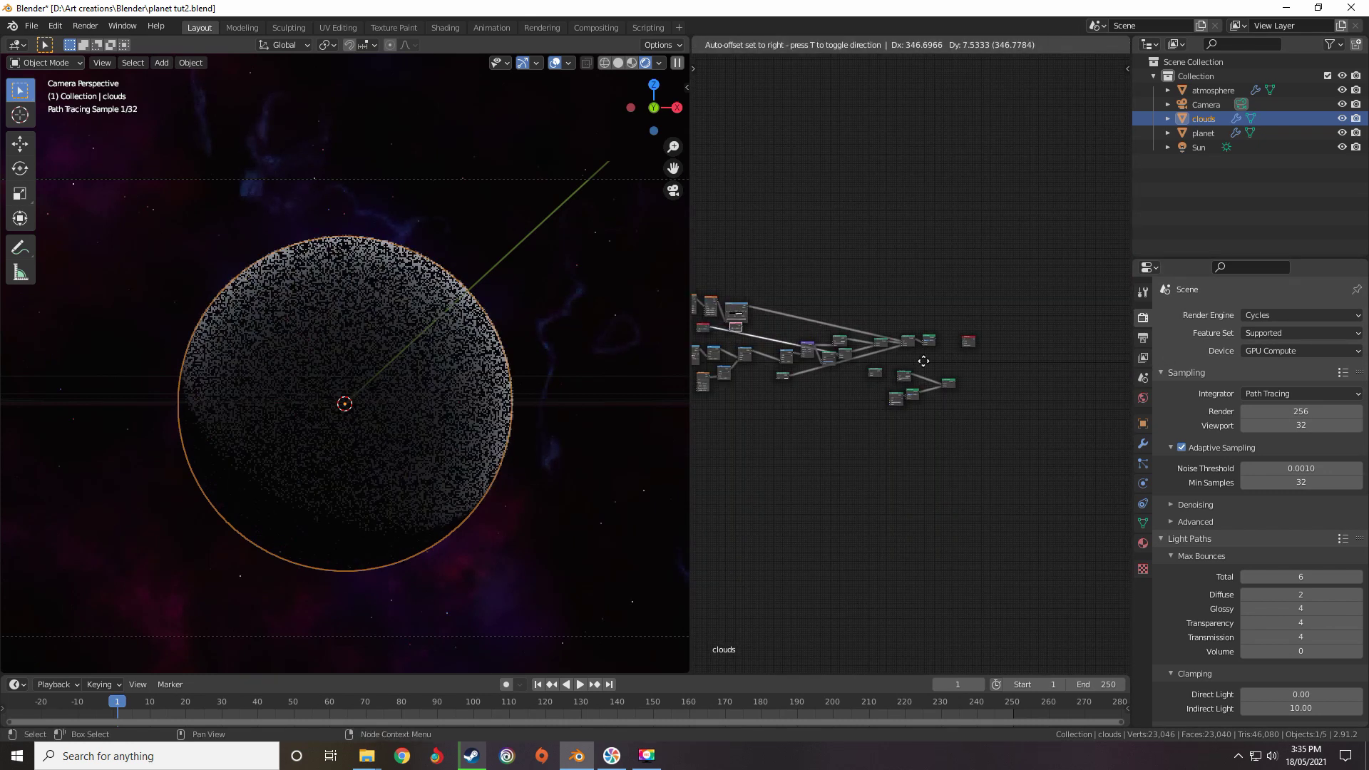
left_click(924, 361)
scroll(973, 376, "up", 4)
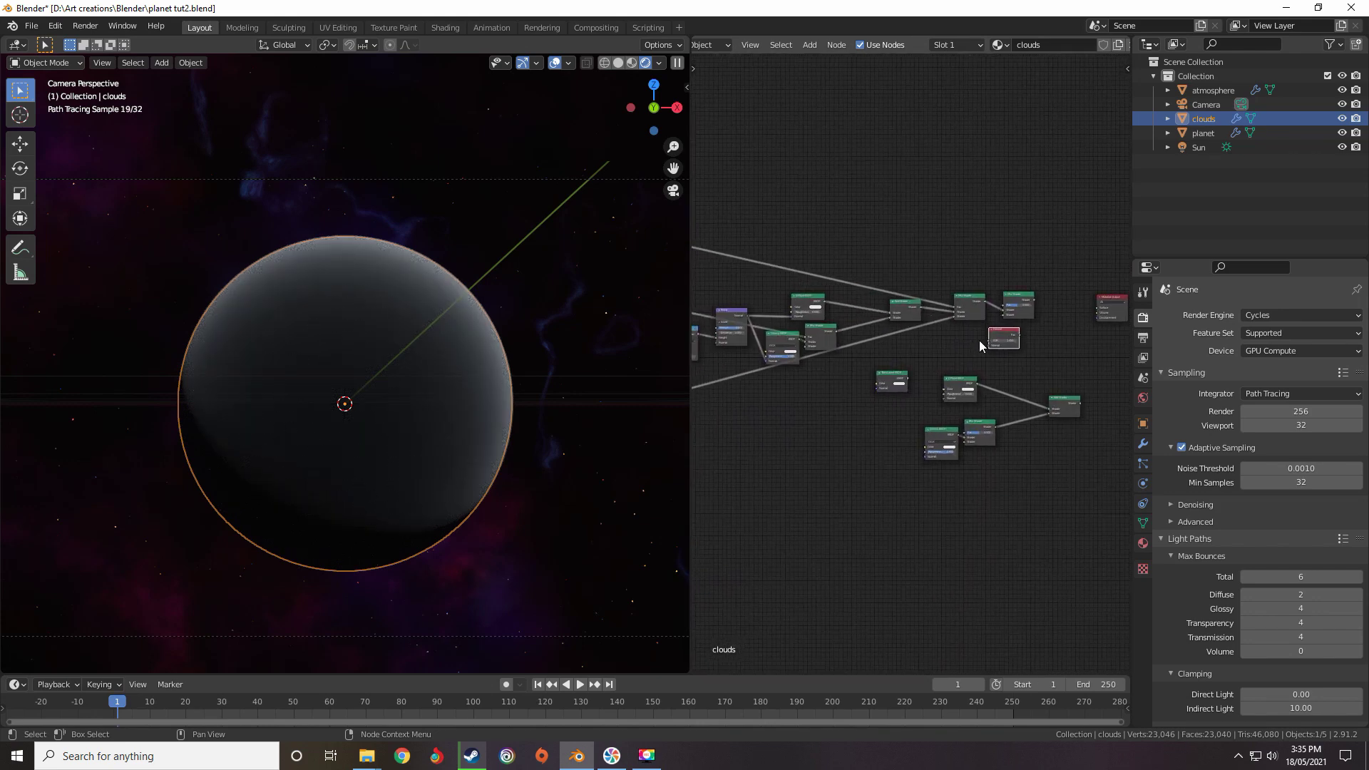
Arrange the copied Fresnel above the copied Glossy BSDF and connect it to the copied Mix Shader's Fac
scroll(979, 341, "up", 5)
middle_click_drag(979, 341, 1020, 321)
left_click_drag(1046, 313, 948, 431)
left_click_drag(965, 465, 964, 493)
scroll(989, 436, "up", 7)
middle_click_drag(989, 436, 921, 353)
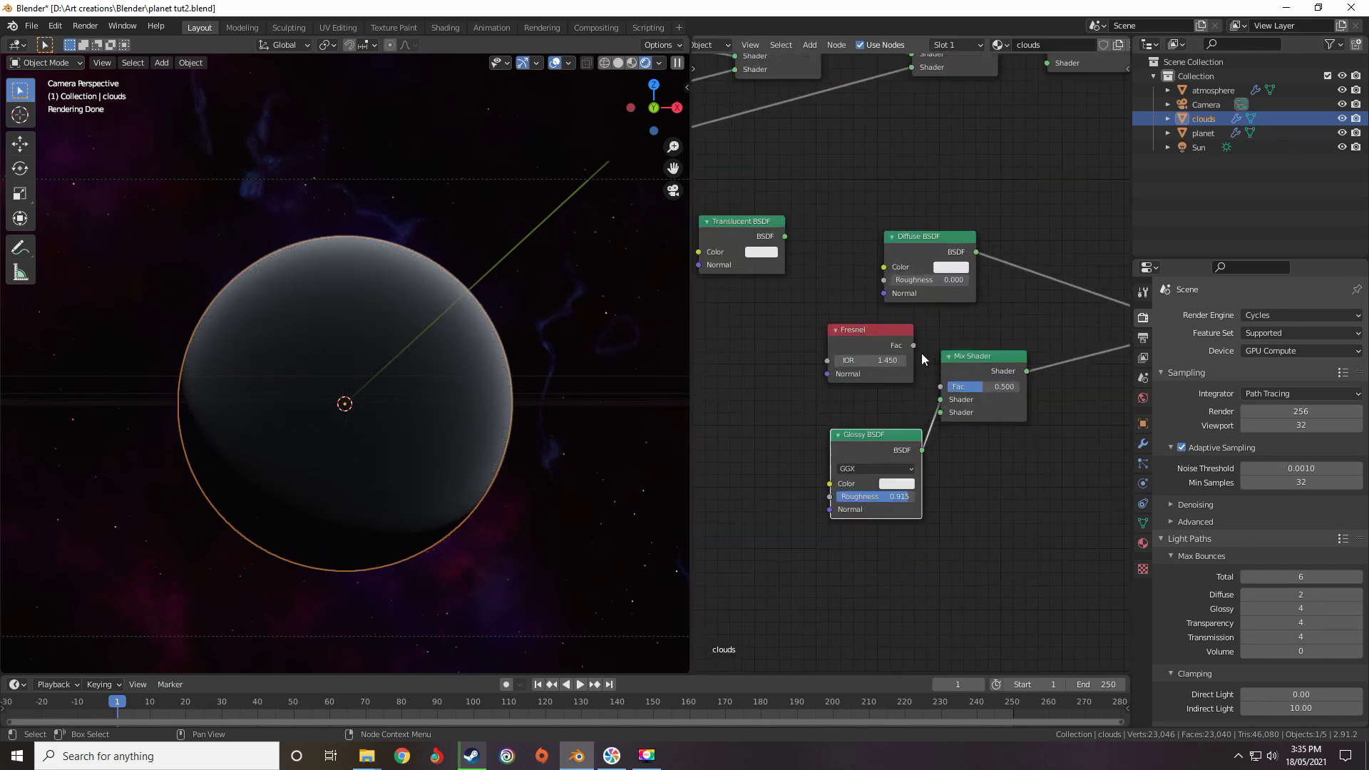
left_click_drag(913, 346, 941, 386)
Select the whole copied shader group and move it lower, away from the main node chain
scroll(952, 384, "down", 5)
middle_click_drag(1012, 339, 958, 365)
left_click_drag(1029, 329, 864, 472)
left_click_drag(991, 378, 906, 429)
Connect the copied Add Shader's output to the Surface input of Material Output
scroll(887, 358, "up", 3)
middle_click_drag(887, 358, 840, 379)
scroll(841, 384, "up", 1)
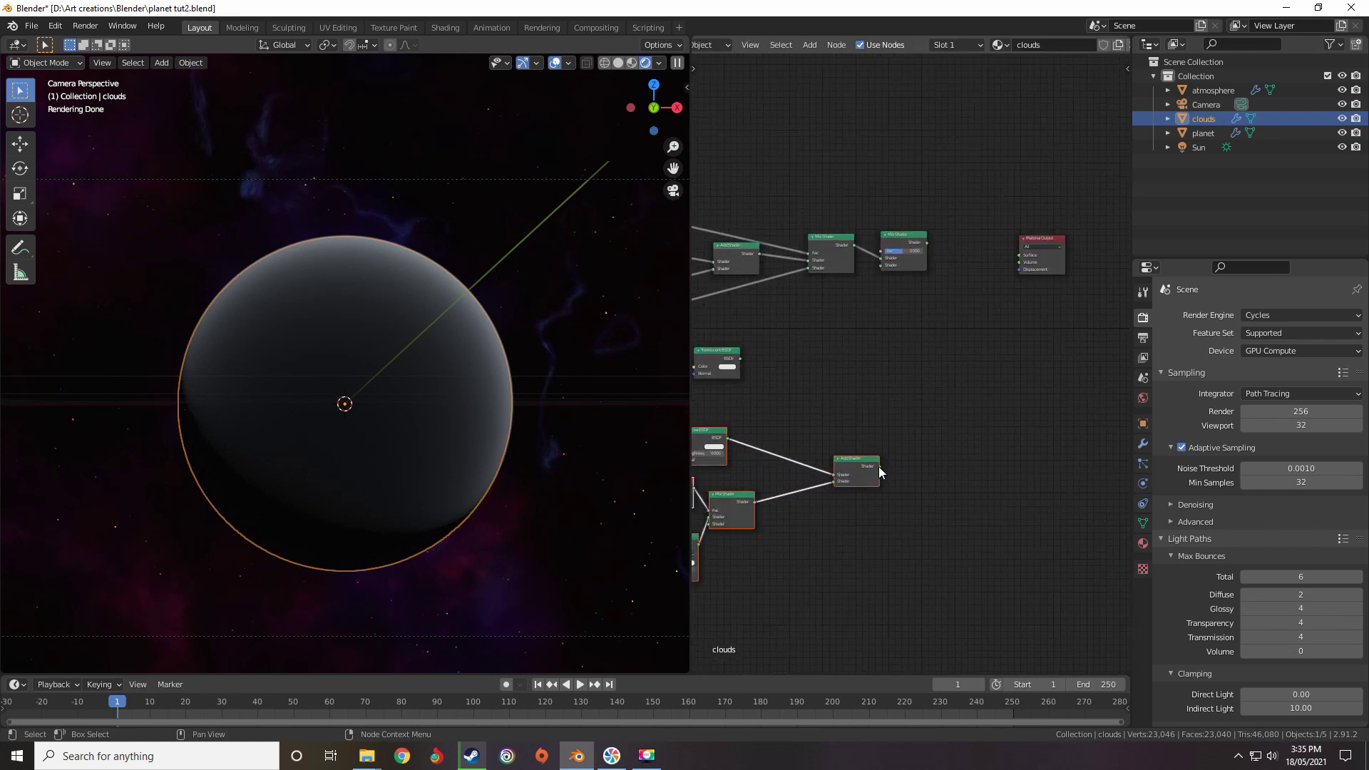
left_click_drag(878, 466, 1024, 256)
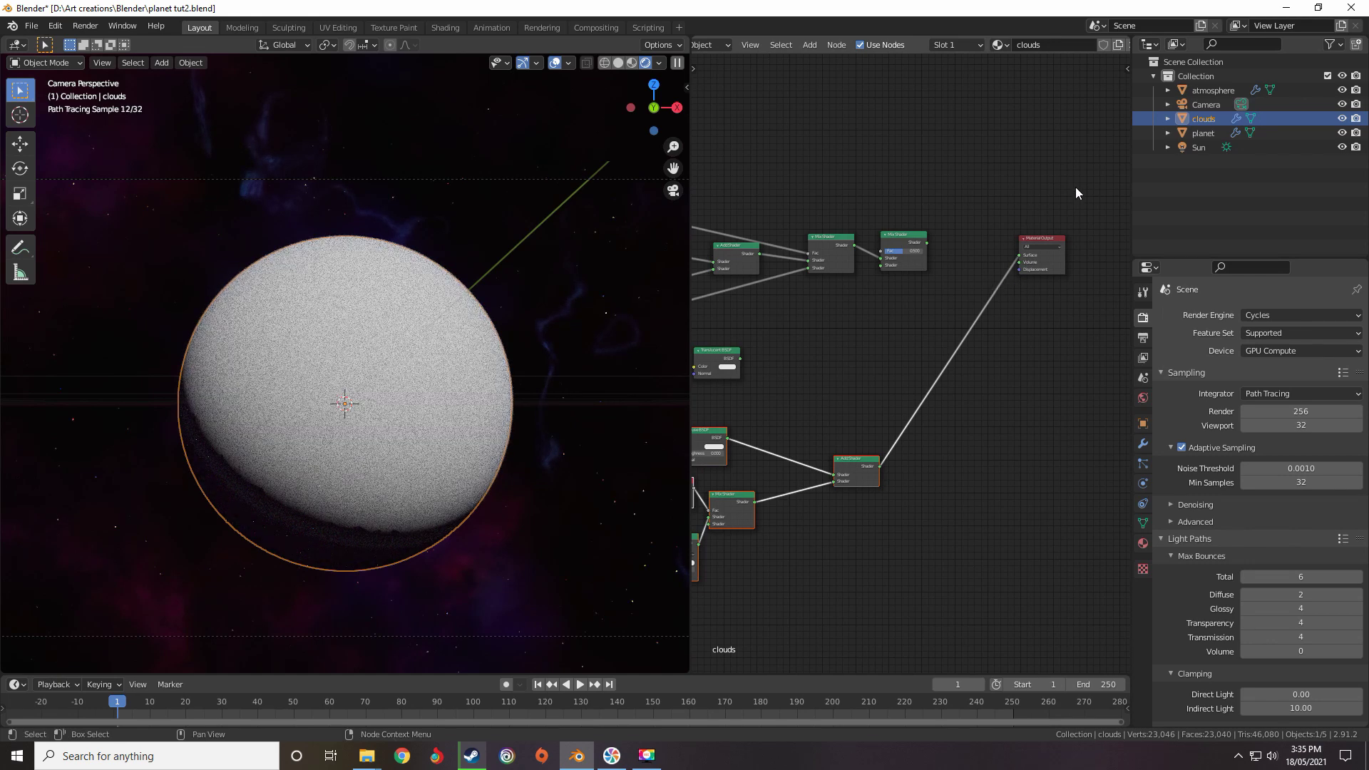
Hide the planet and atmosphere objects in the viewport so only the clouds sphere is displayed
left_click(1341, 132)
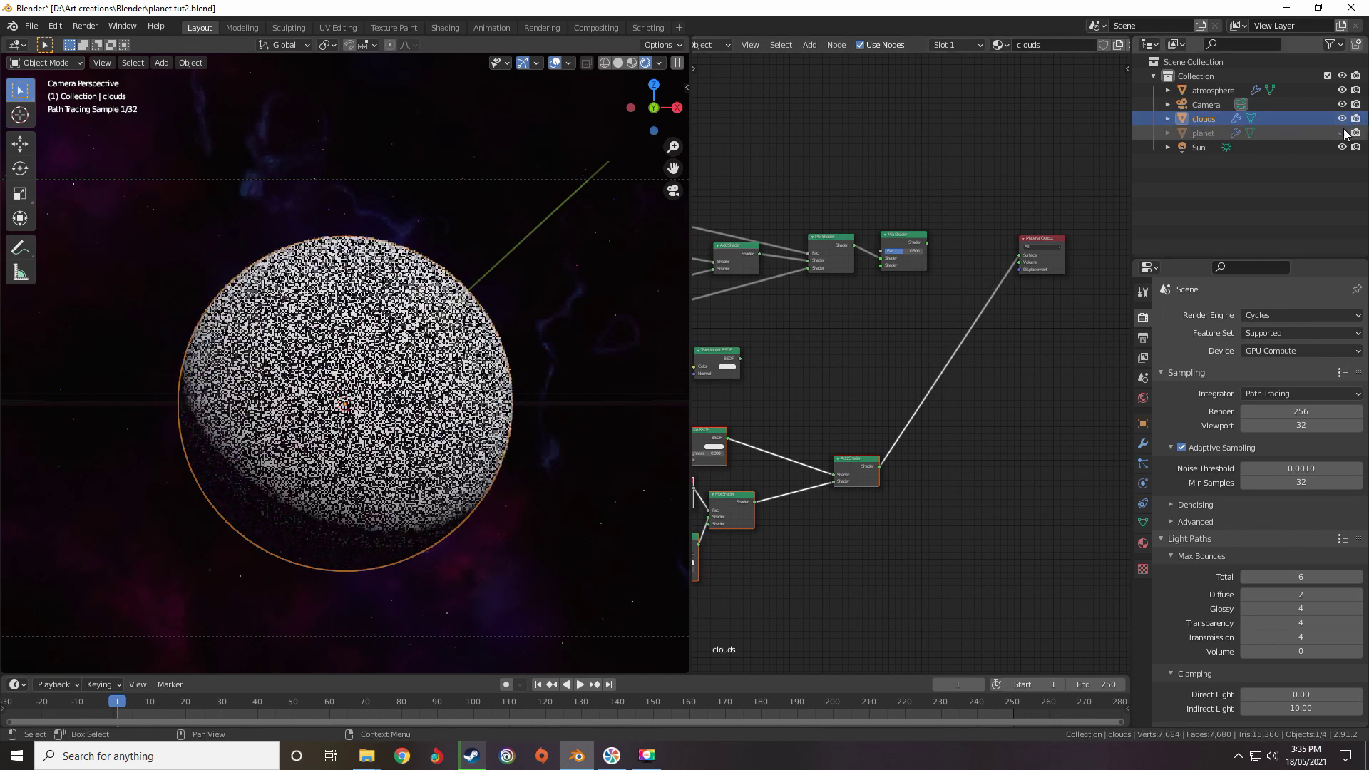
left_click(1342, 91)
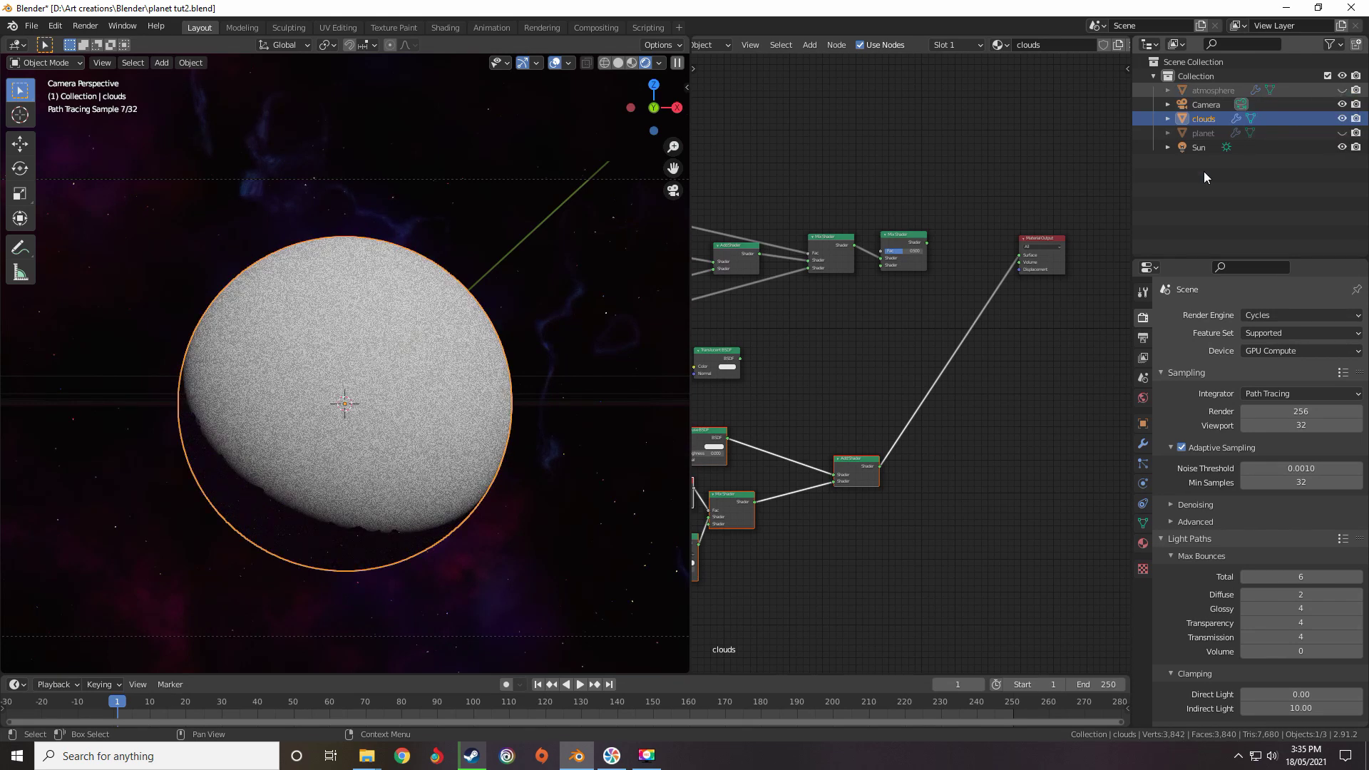
scroll(884, 409, "down", 3)
middle_click_drag(884, 409, 960, 279)
scroll(853, 328, "up", 7)
middle_click_drag(853, 328, 935, 301)
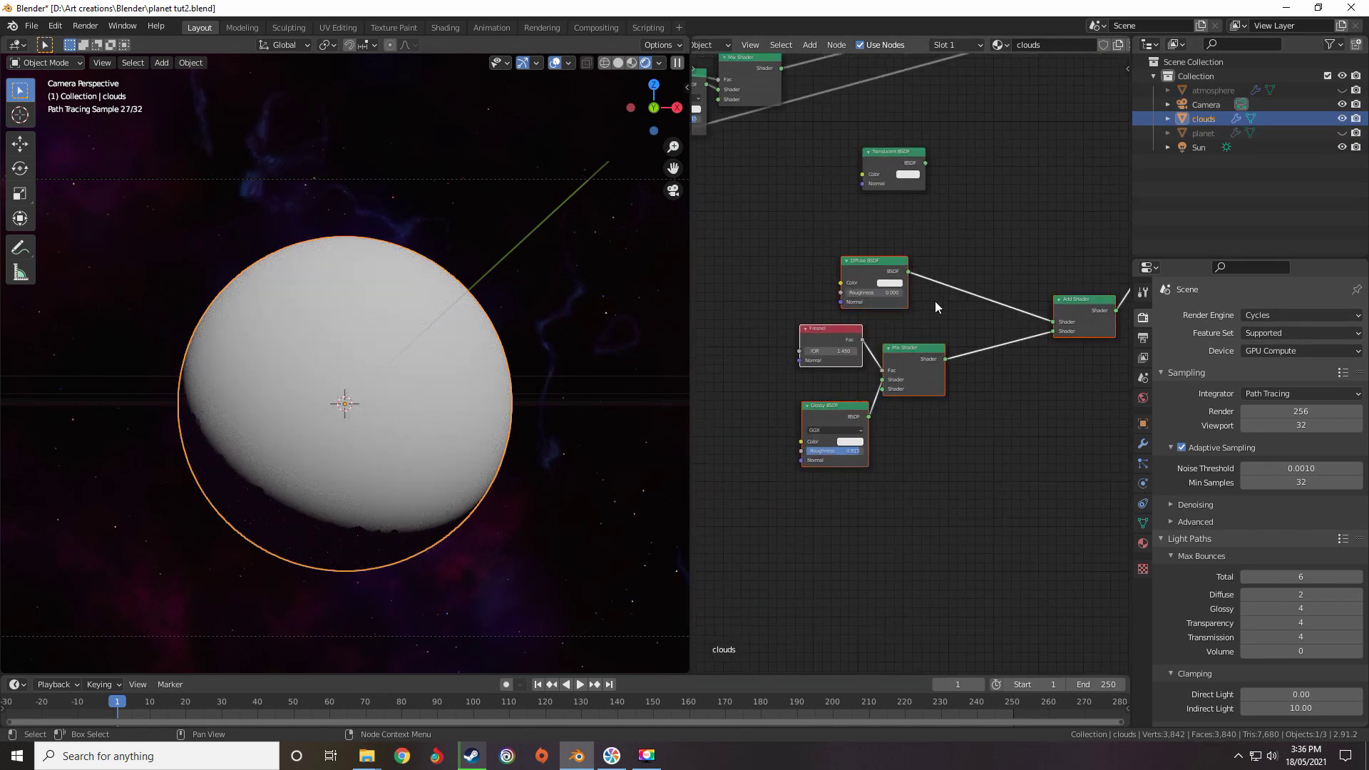
Reposition the Translucent BSDF between the last Mix Shader and the copied Add Shader
left_click_drag(894, 154, 753, 300)
scroll(753, 302, "up", 2)
middle_click_drag(753, 303, 843, 251)
left_click_drag(843, 251, 986, 124)
middle_click_drag(994, 140, 900, 314)
scroll(900, 314, "down", 9)
middle_click_drag(968, 243, 826, 348)
scroll(827, 348, "up", 4)
scroll(906, 359, "up", 3)
middle_click_drag(928, 318, 953, 250)
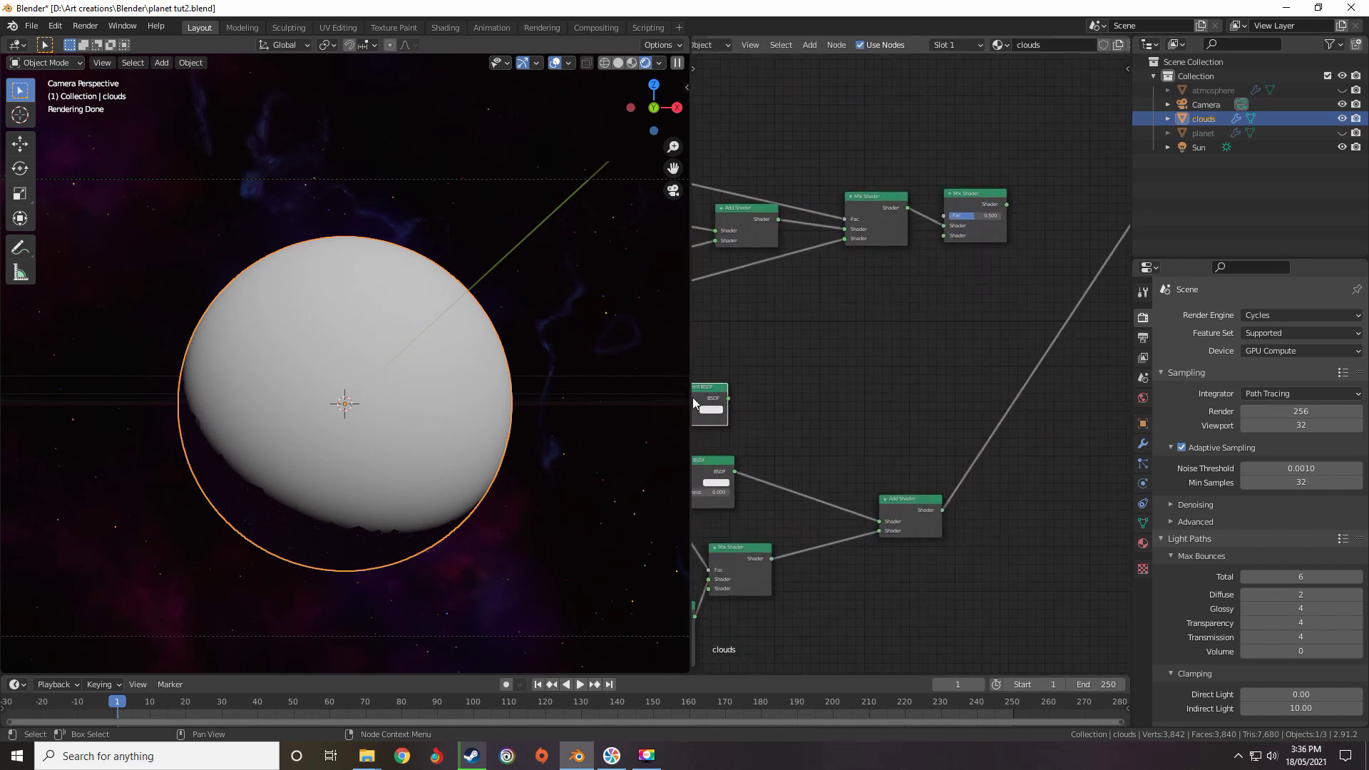
left_click_drag(718, 394, 887, 362)
scroll(907, 362, "up", 7)
middle_click_drag(877, 443, 845, 315)
scroll(894, 387, "down", 3)
scroll(845, 316, "up", 3)
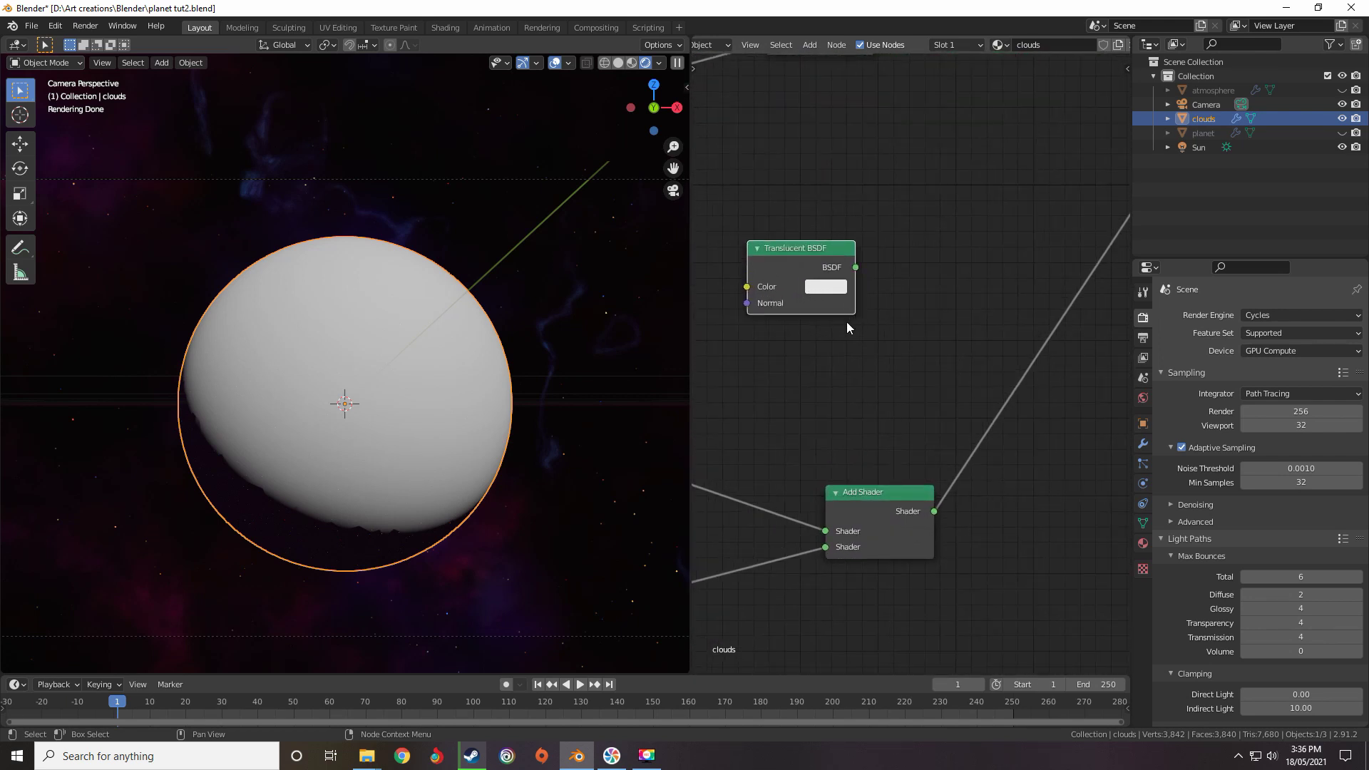
Move the Material Output node farther away from the shader nodes to free up space
scroll(848, 327, "down", 11)
middle_click_drag(802, 235, 795, 331)
scroll(1028, 337, "down", 2)
middle_click_drag(978, 340, 914, 373)
scroll(952, 345, "up", 5)
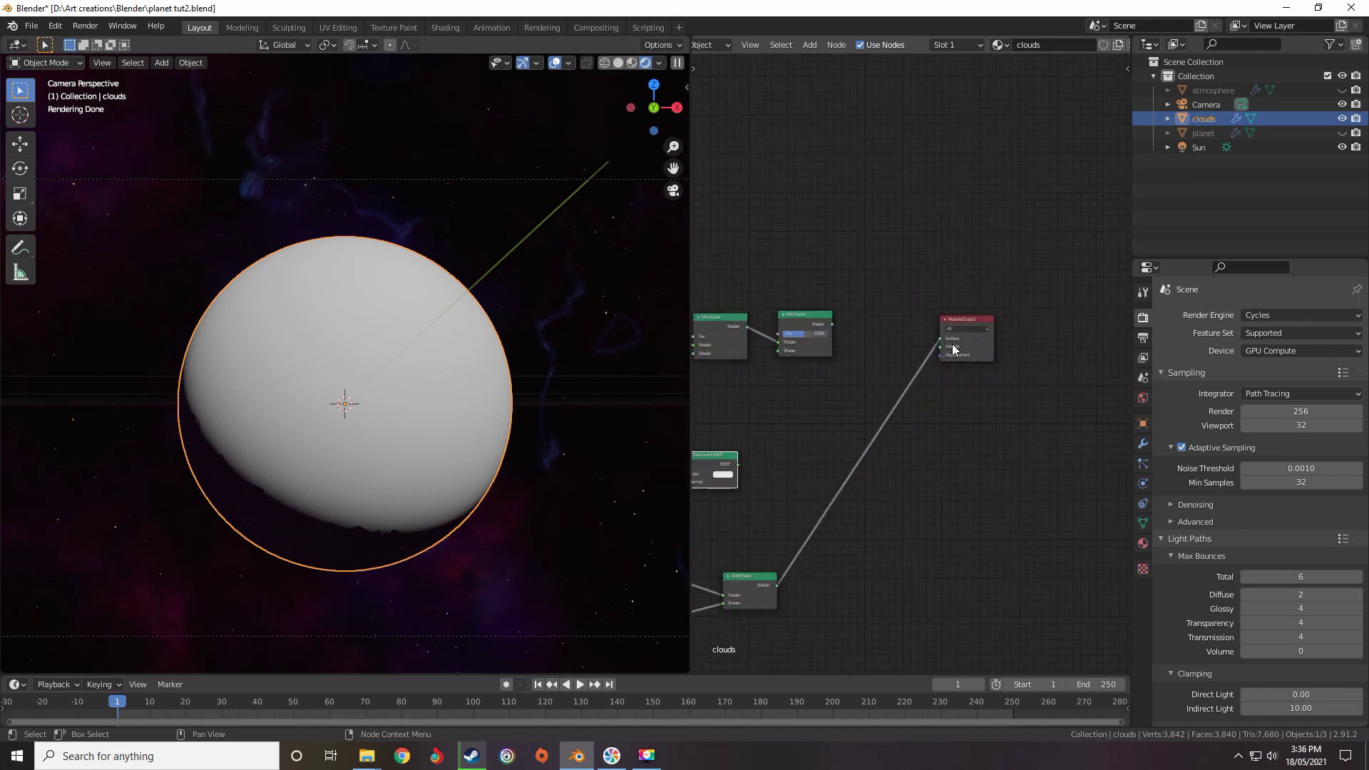
left_click_drag(960, 345, 1056, 364)
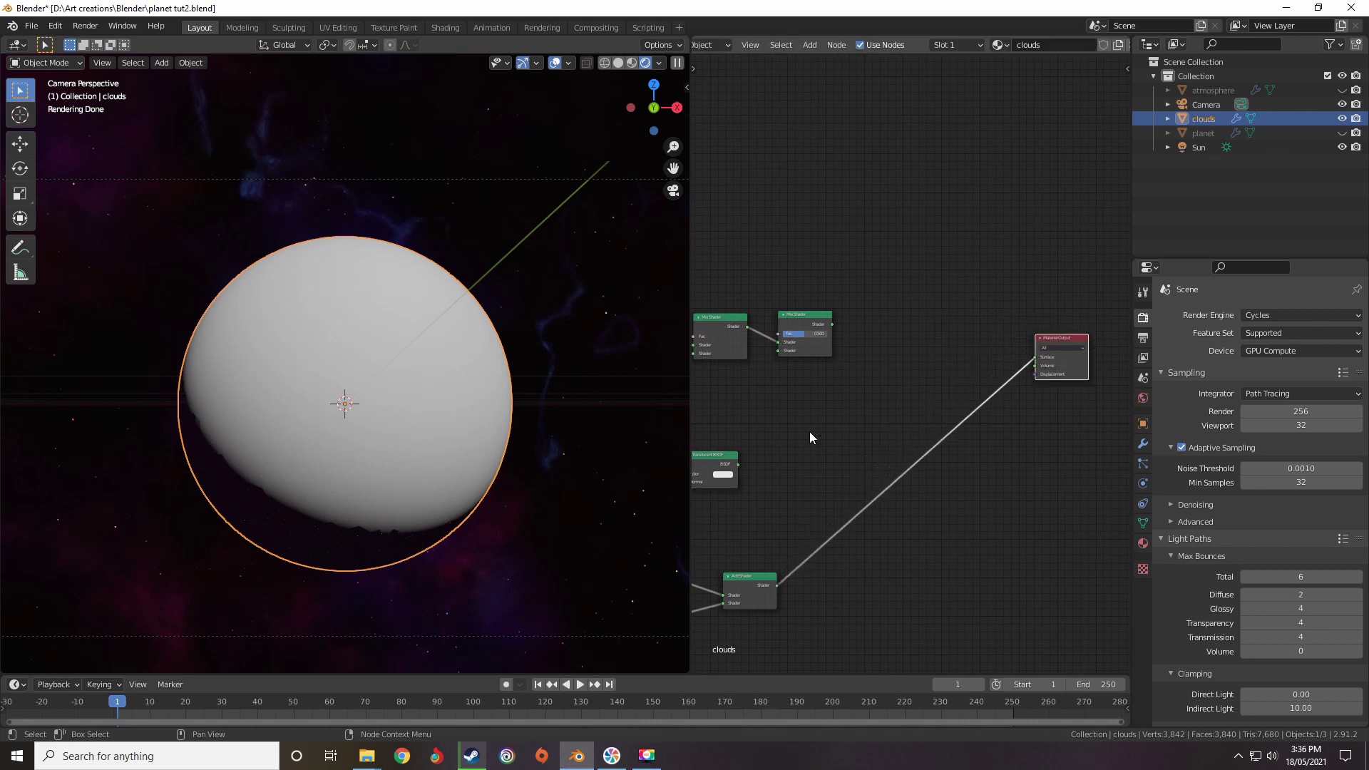
Place the Translucent BSDF node directly beneath the last Mix Shader
mouse_move(810, 428)
middle_mouse_down()
mouse_move(898, 374)
mouse_move(935, 376)
mouse_move(791, 442)
middle_mouse_up()
scroll(901, 372, "up", 4)
scroll(837, 424, "up", 4)
scroll(749, 459, "down", 6)
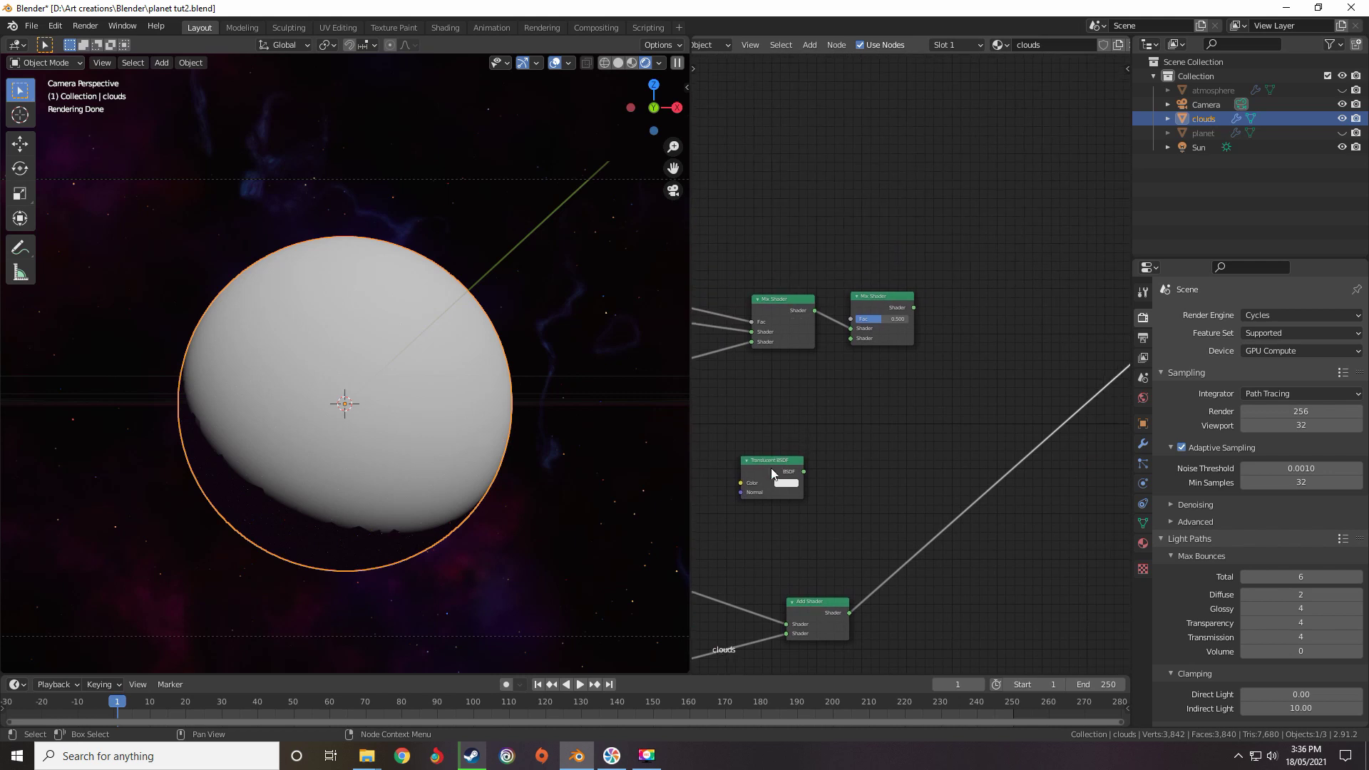
left_click_drag(768, 472, 877, 383)
scroll(912, 369, "up", 4)
middle_click_drag(937, 355, 925, 382)
scroll(894, 364, "down", 5)
scroll(912, 365, "up", 10)
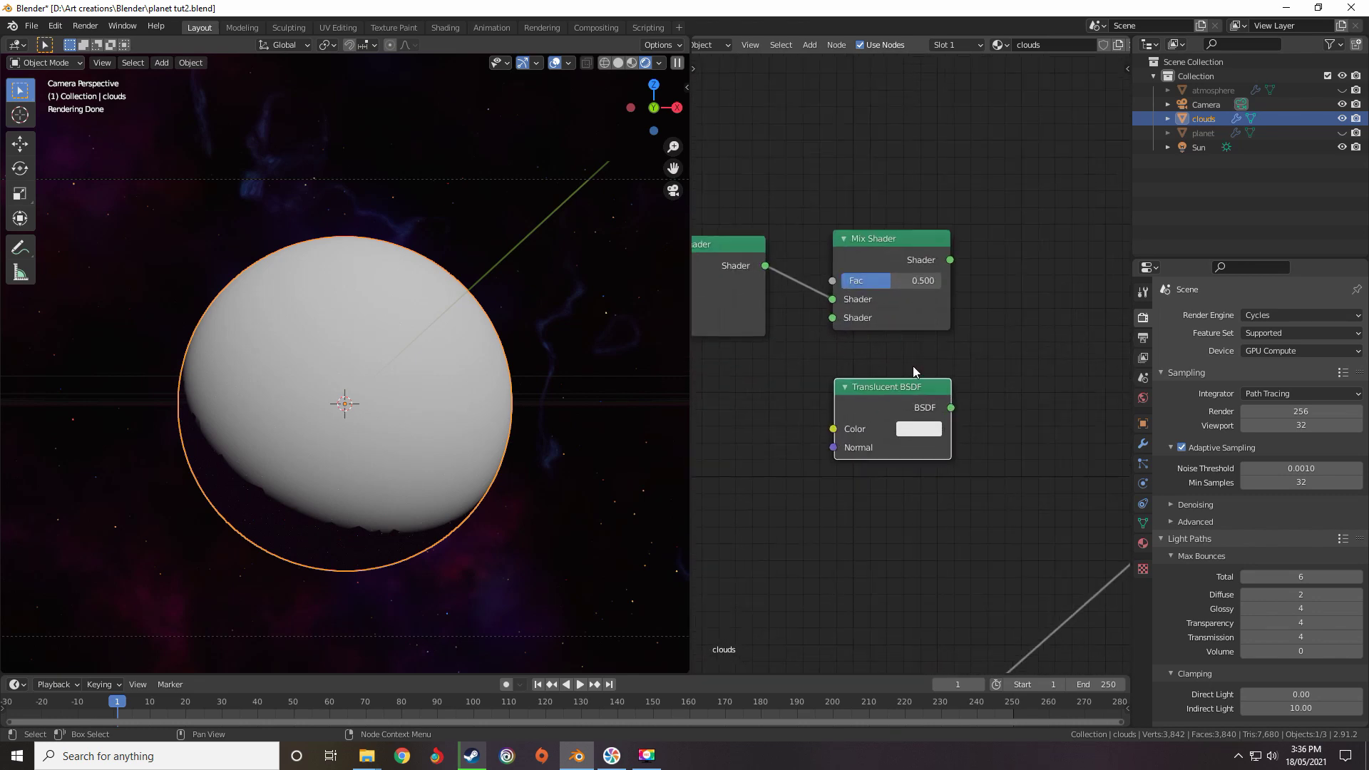
Connect the last Mix Shader's output to the Surface input of Material Output, replacing the Add Shader link
scroll(914, 365, "down", 1)
scroll(938, 322, "down", 4)
middle_click_drag(931, 303, 778, 332)
scroll(778, 332, "down", 2)
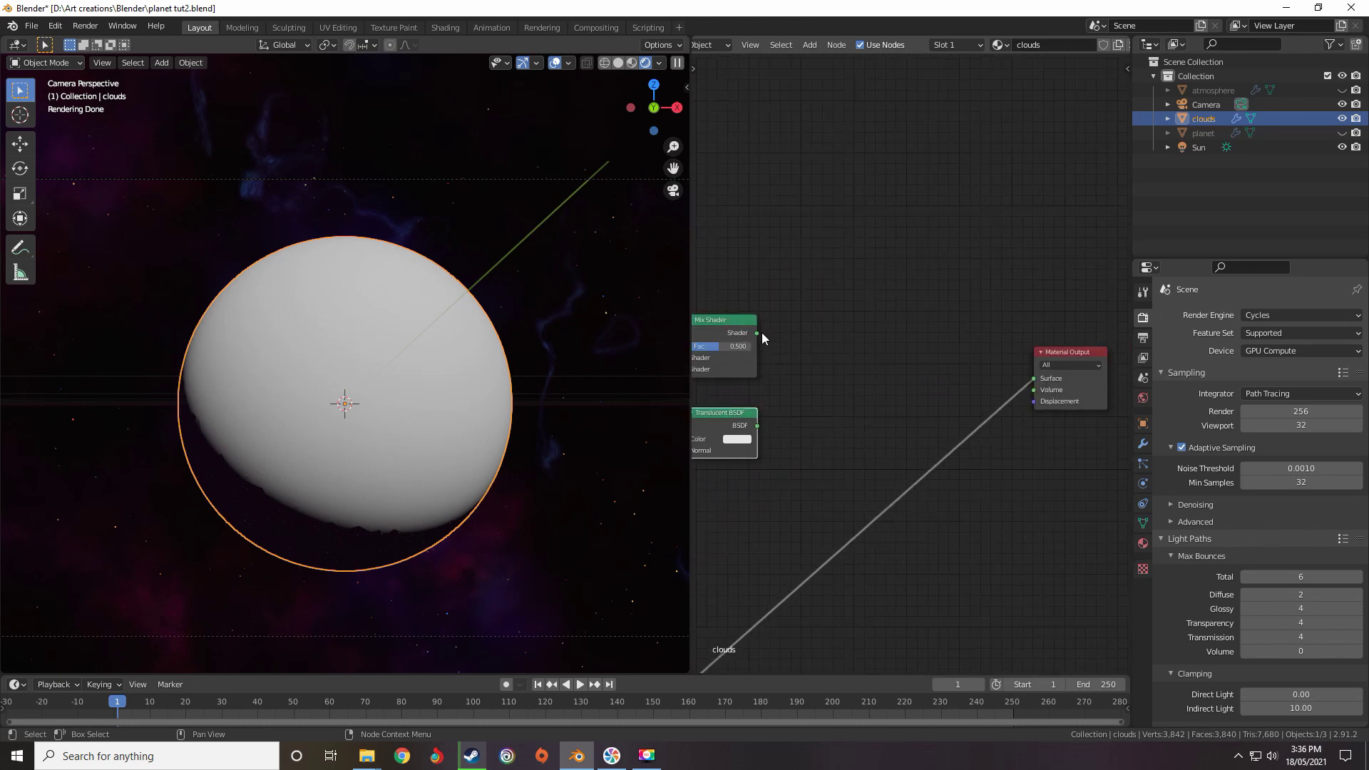
left_click_drag(759, 332, 1033, 379)
Make the planet object visible in the viewport again
middle_click_drag(752, 399, 889, 382)
scroll(888, 383, "up", 5)
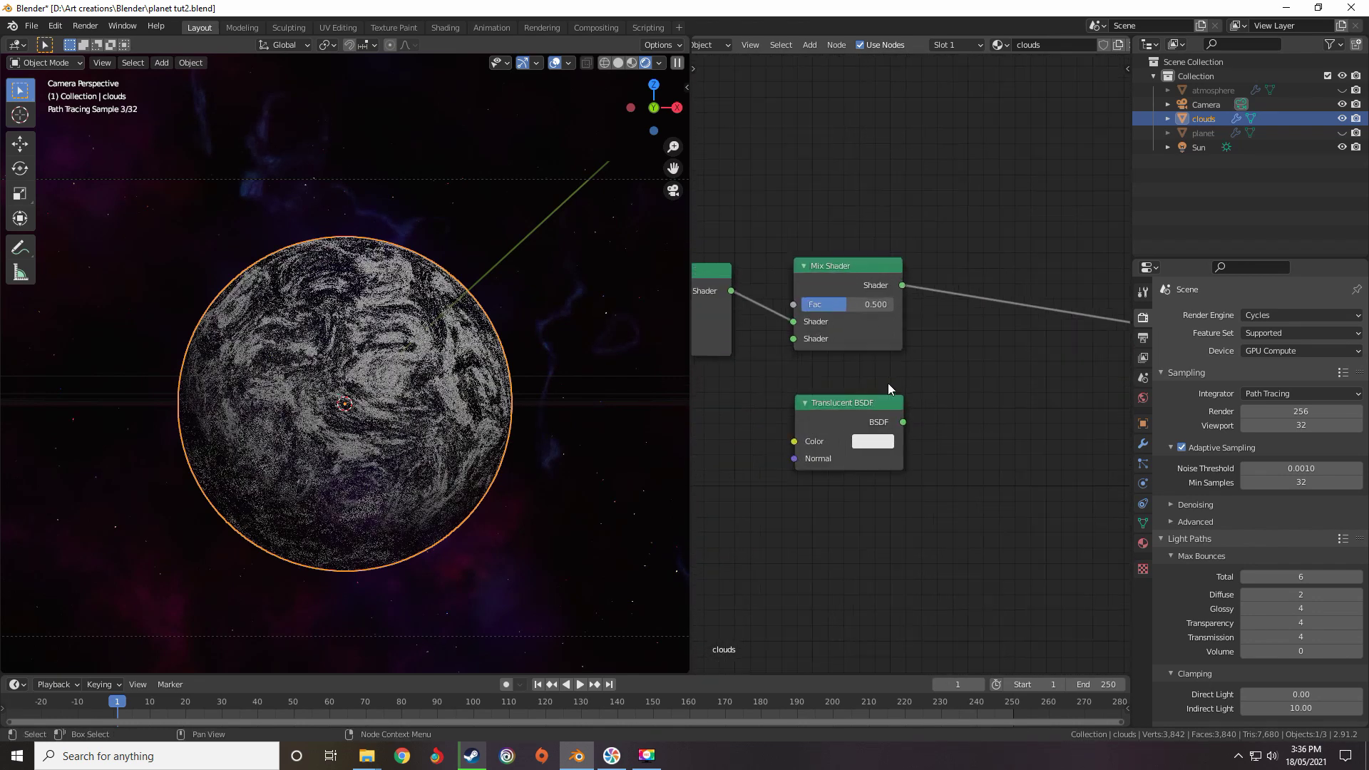
scroll(940, 367, "down", 1)
left_click(1342, 132)
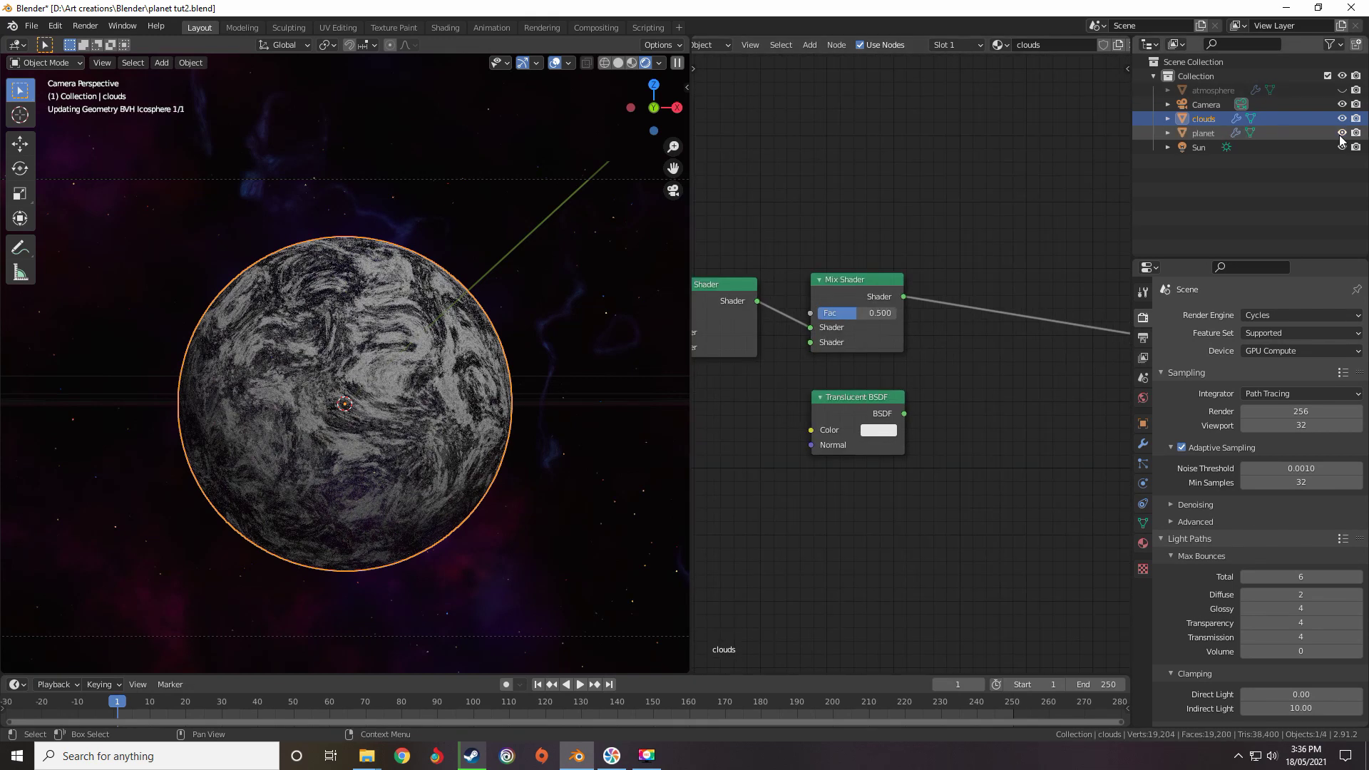
Add an Add Shader node into the link between the two Mix Shaders
left_click_drag(862, 404, 850, 399)
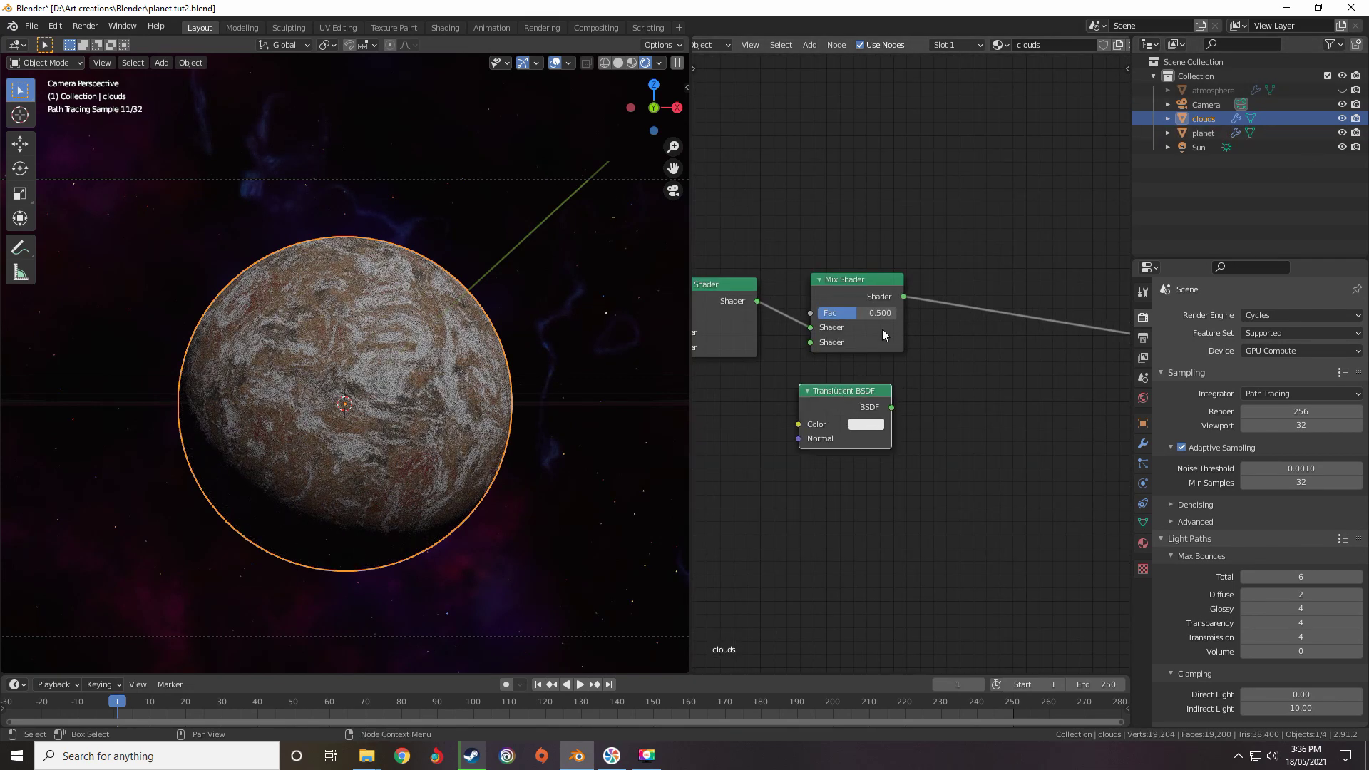
middle_click_drag(857, 330, 1012, 297)
key("shift+a")
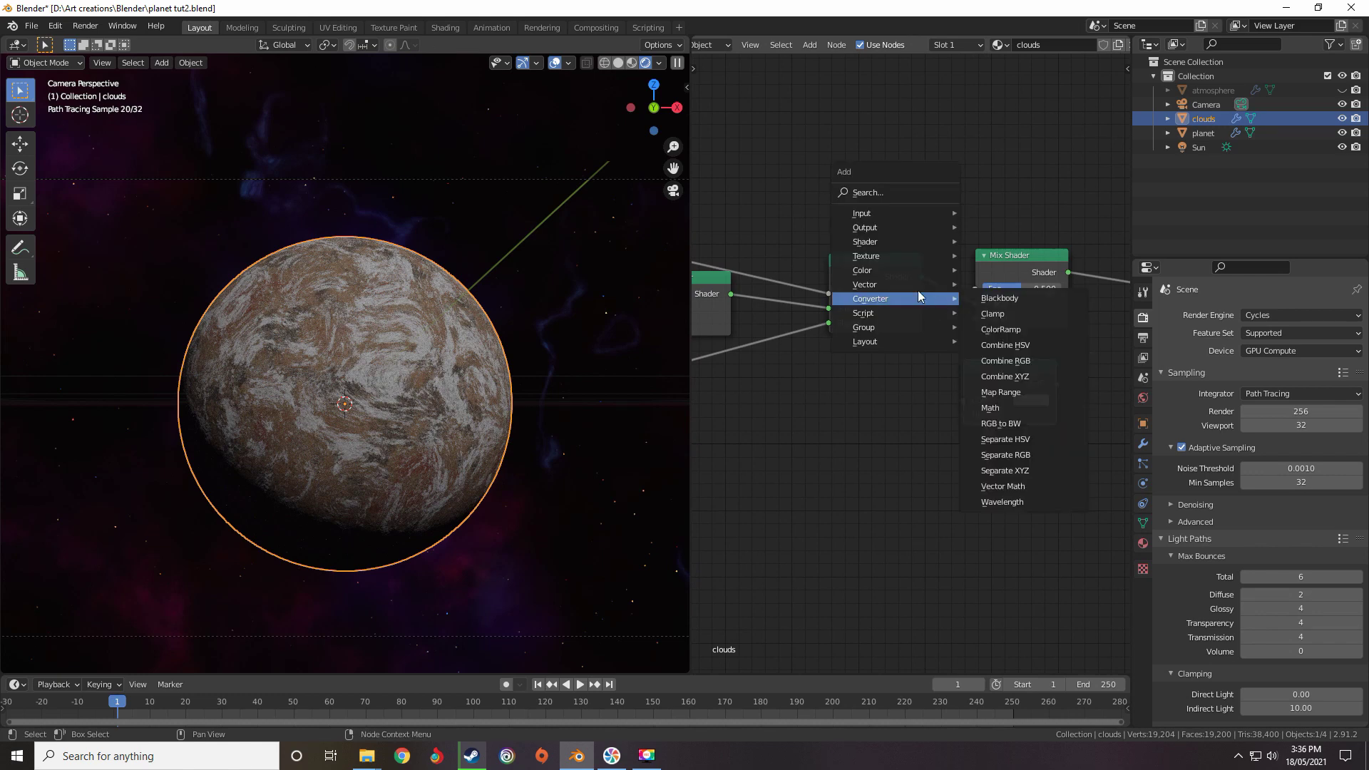
mouse_move(874, 243)
left_click(994, 242)
left_click(925, 277)
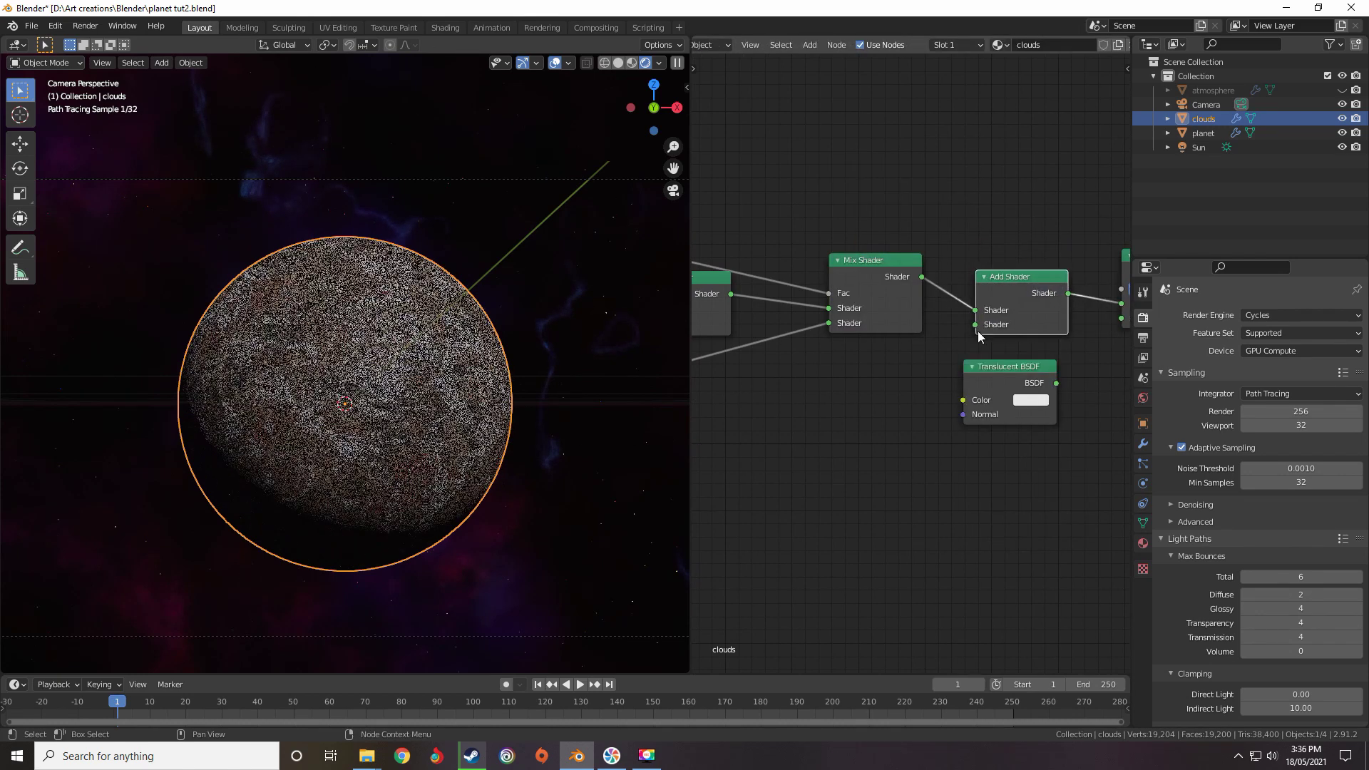
Connect the Translucent BSDF to the free Shader input of the new Add Shader
scroll(1013, 354, "down", 5)
left_click_drag(958, 371, 957, 338)
scroll(1033, 310, "up", 2)
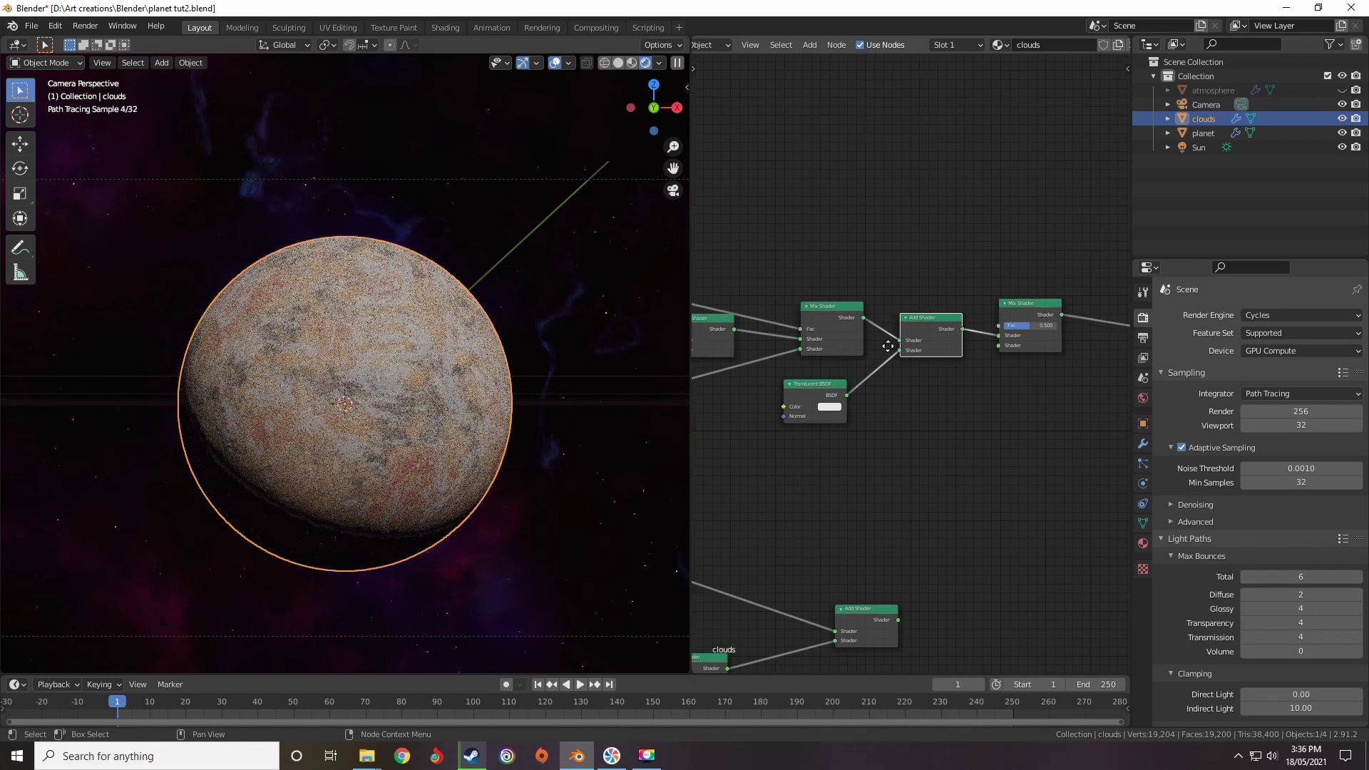
Duplicate the last Mix Shader, feed it the first Mix Shader and the Translucent BSDF, and connect it to the final Mix Shader
left_click(1089, 292)
key("shift+d")
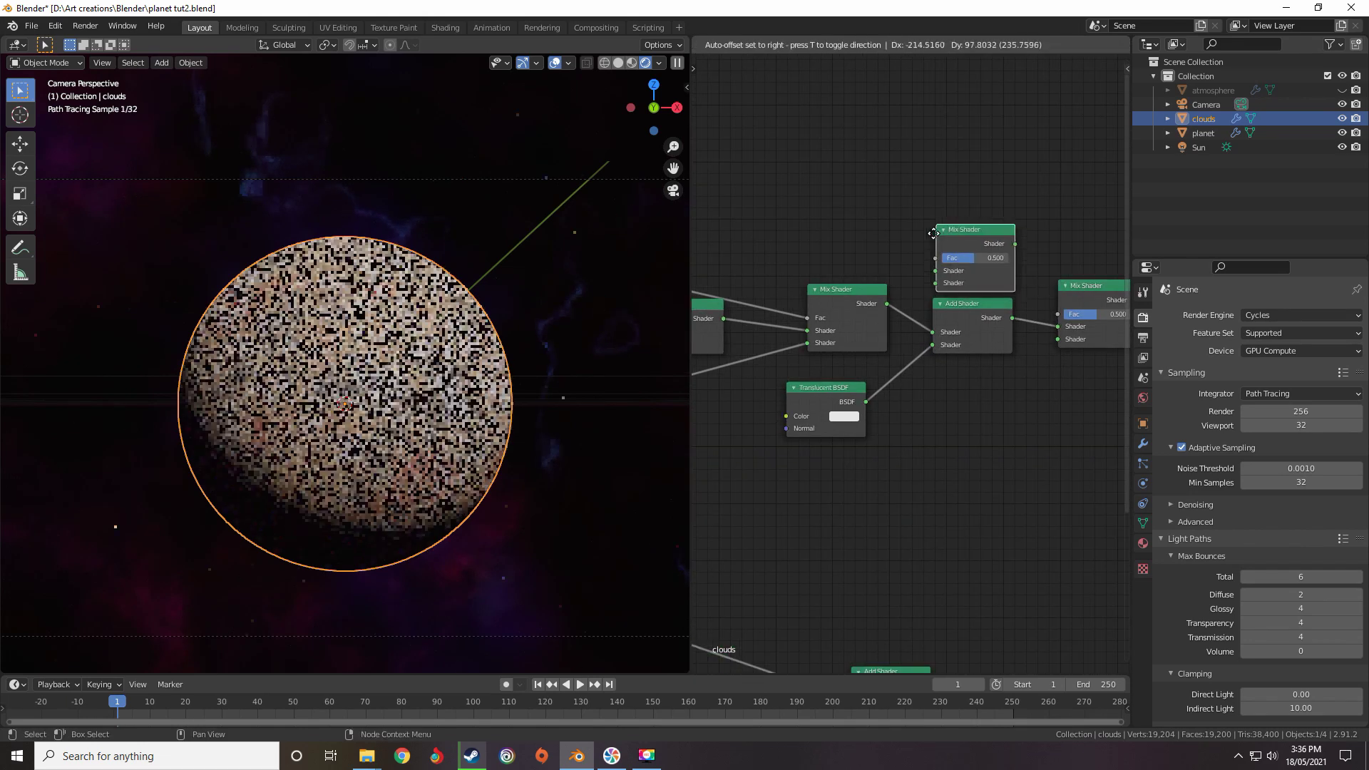
left_click(976, 233)
left_click_drag(885, 305, 936, 267)
left_click_drag(866, 401, 937, 279)
left_click_drag(1017, 242, 1057, 329)
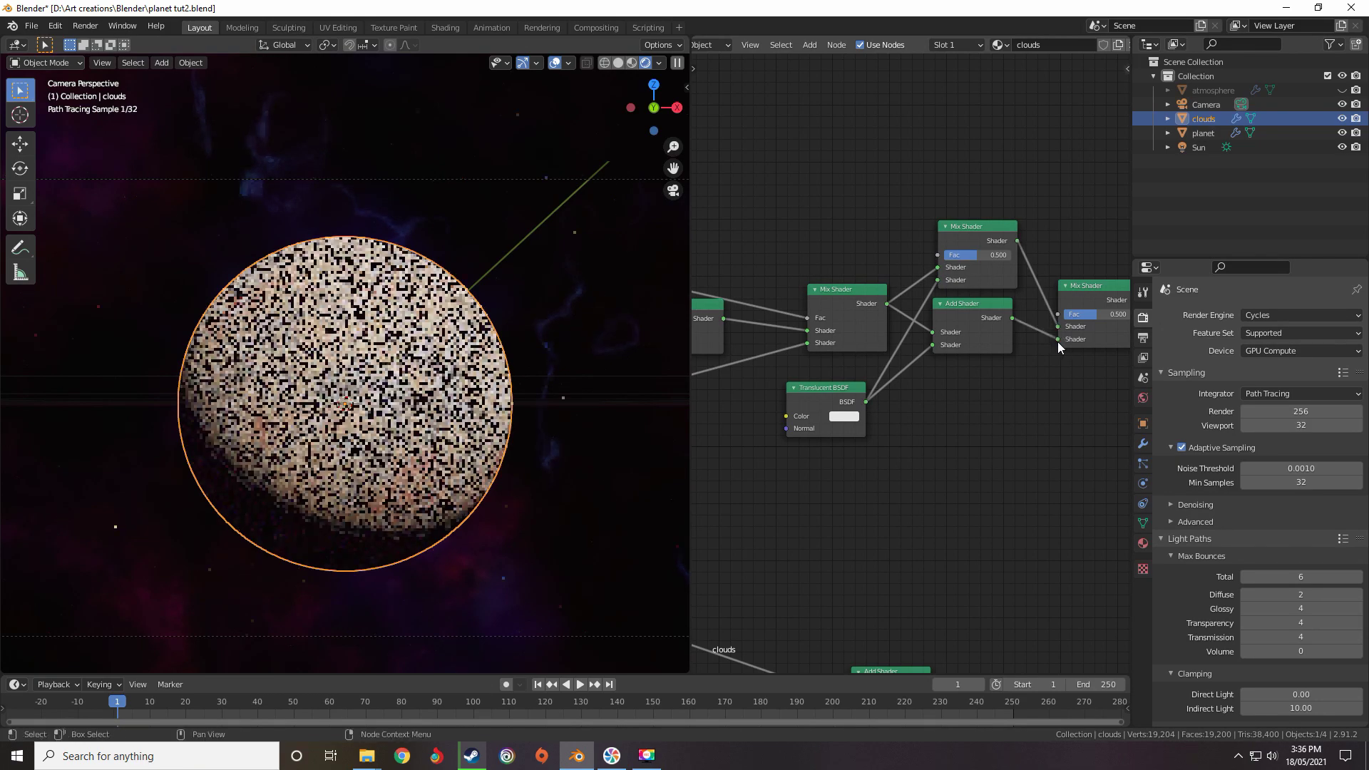
Delete the redundant Add Shader between the Mix Shaders and tuck the Translucent BSDF under the first Mix Shader
left_click(998, 324)
key("x")
left_click_drag(852, 390, 870, 383)
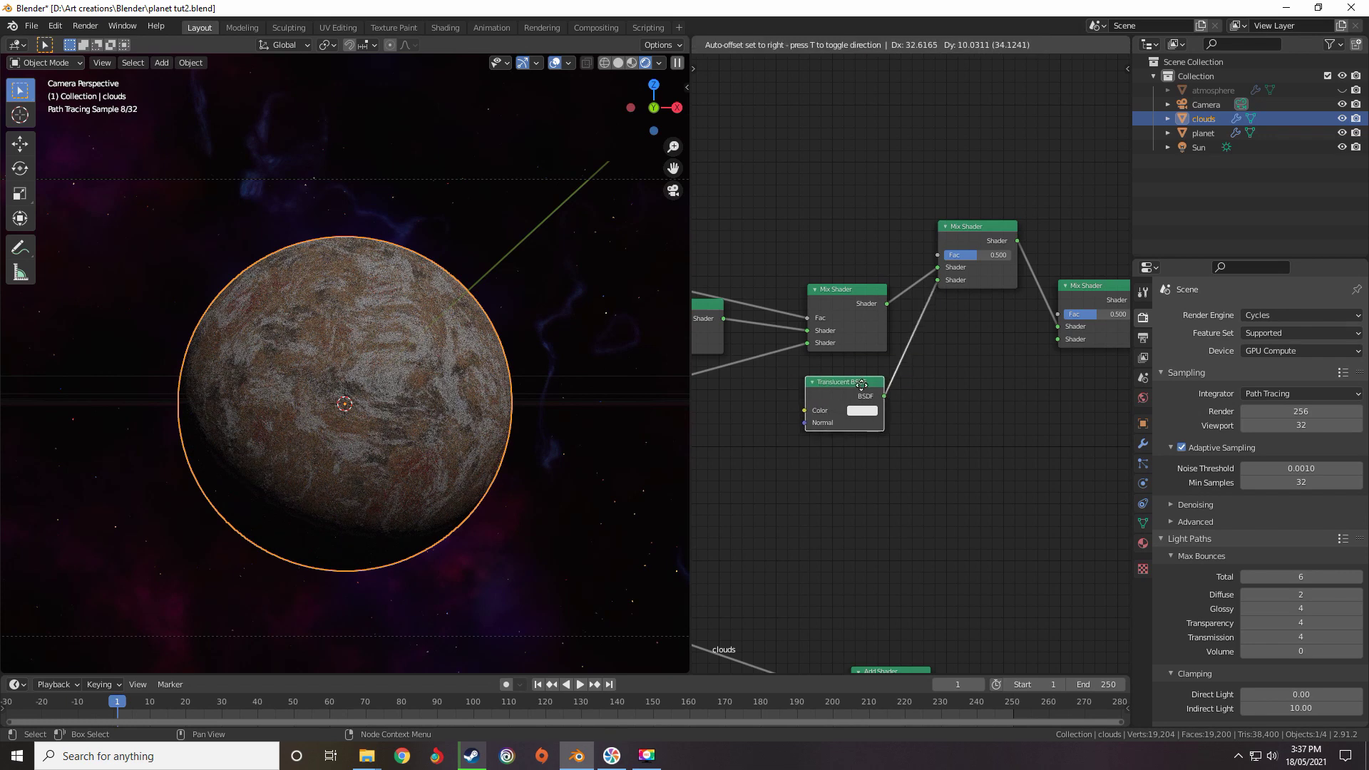
Lower the Fac of the Mix Shader that blends in the Translucent BSDF to about 0.217
scroll(905, 351, "up", 5)
middle_click_drag(941, 328, 876, 387)
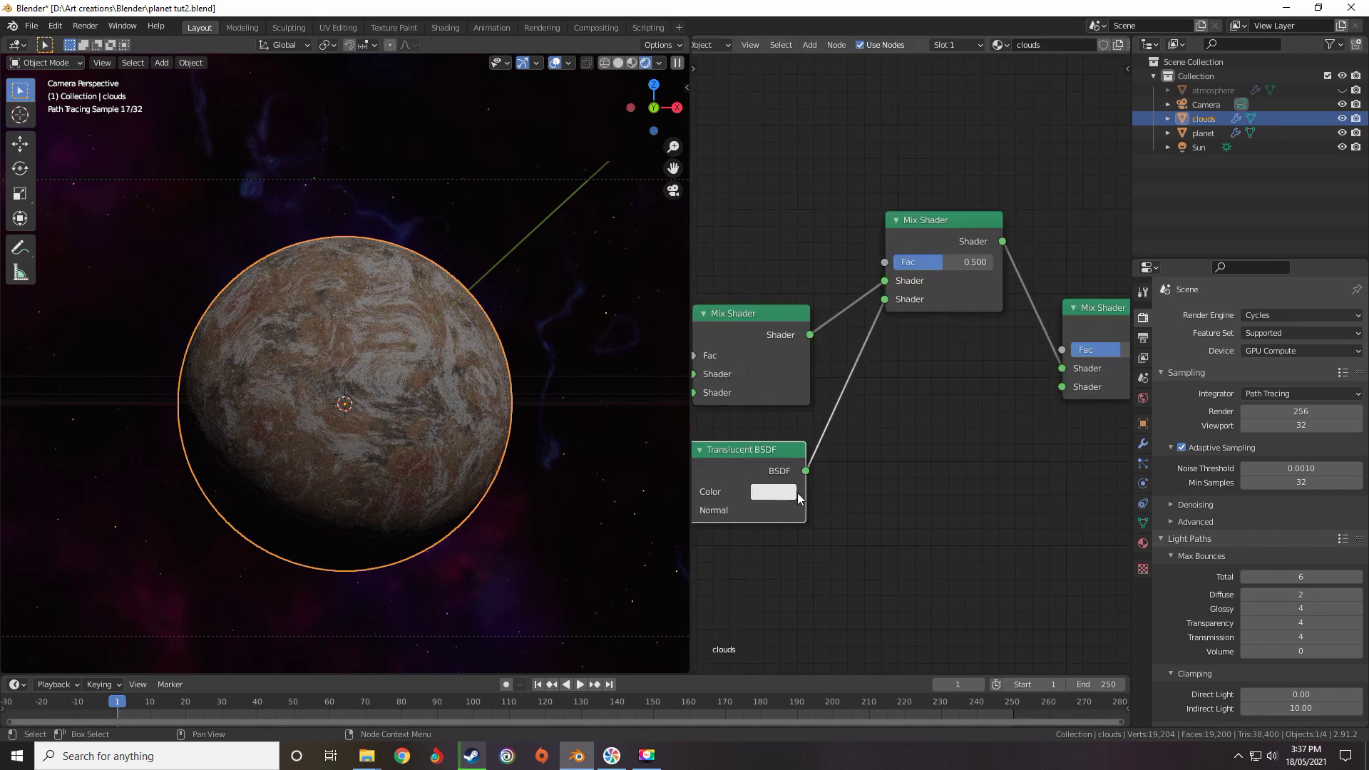
left_click(773, 491)
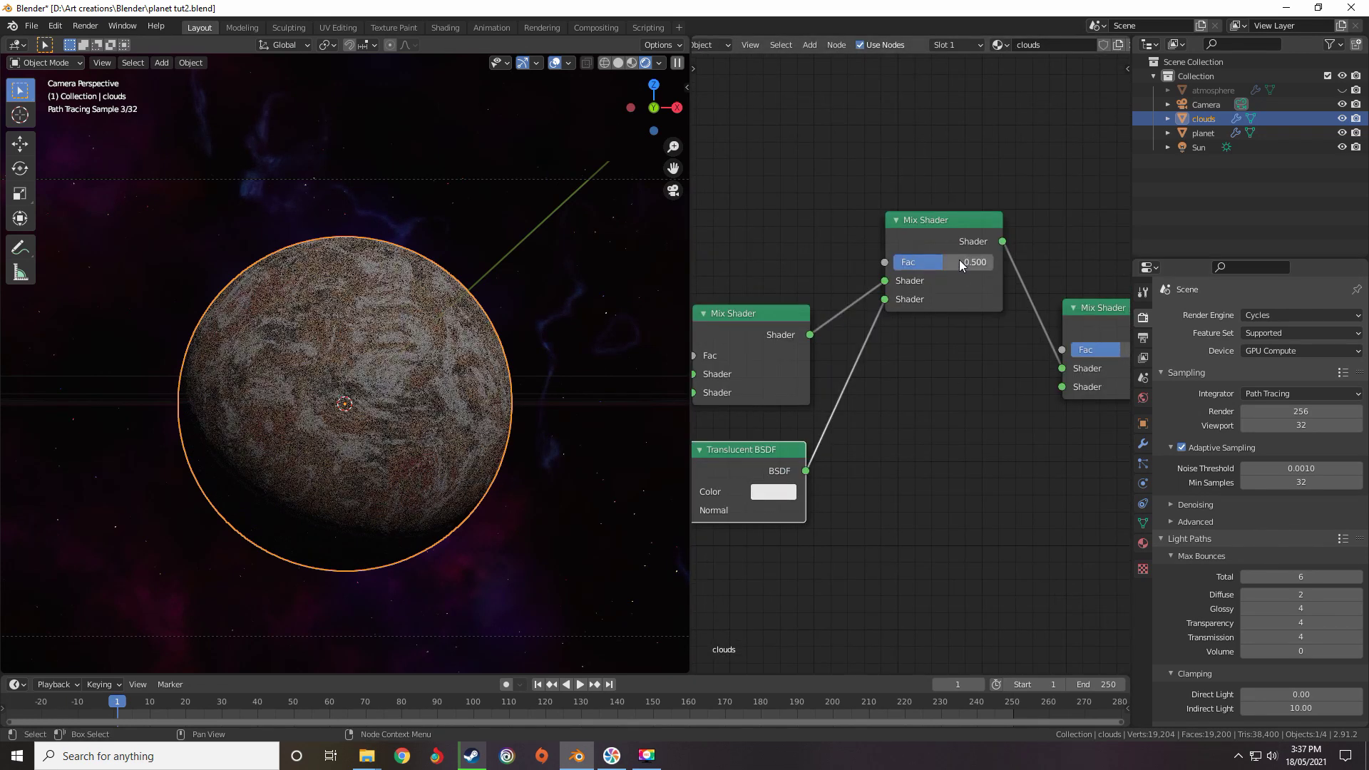
left_click_drag(959, 262, 931, 262)
Connect the existing bump node's Normal output to the Normal input of the Translucent BSDF
middle_click_drag(827, 418, 1018, 395)
scroll(895, 433, "down", 1)
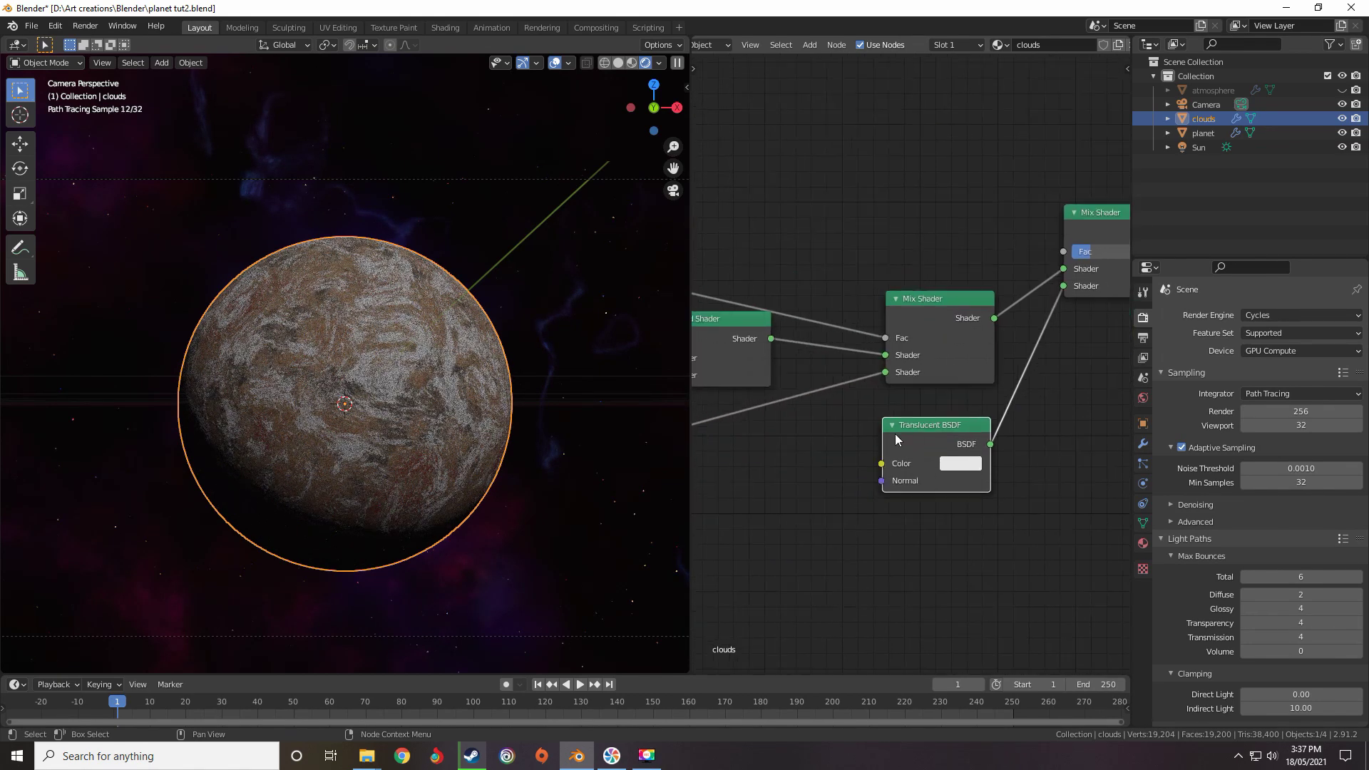
scroll(826, 417, "down", 4)
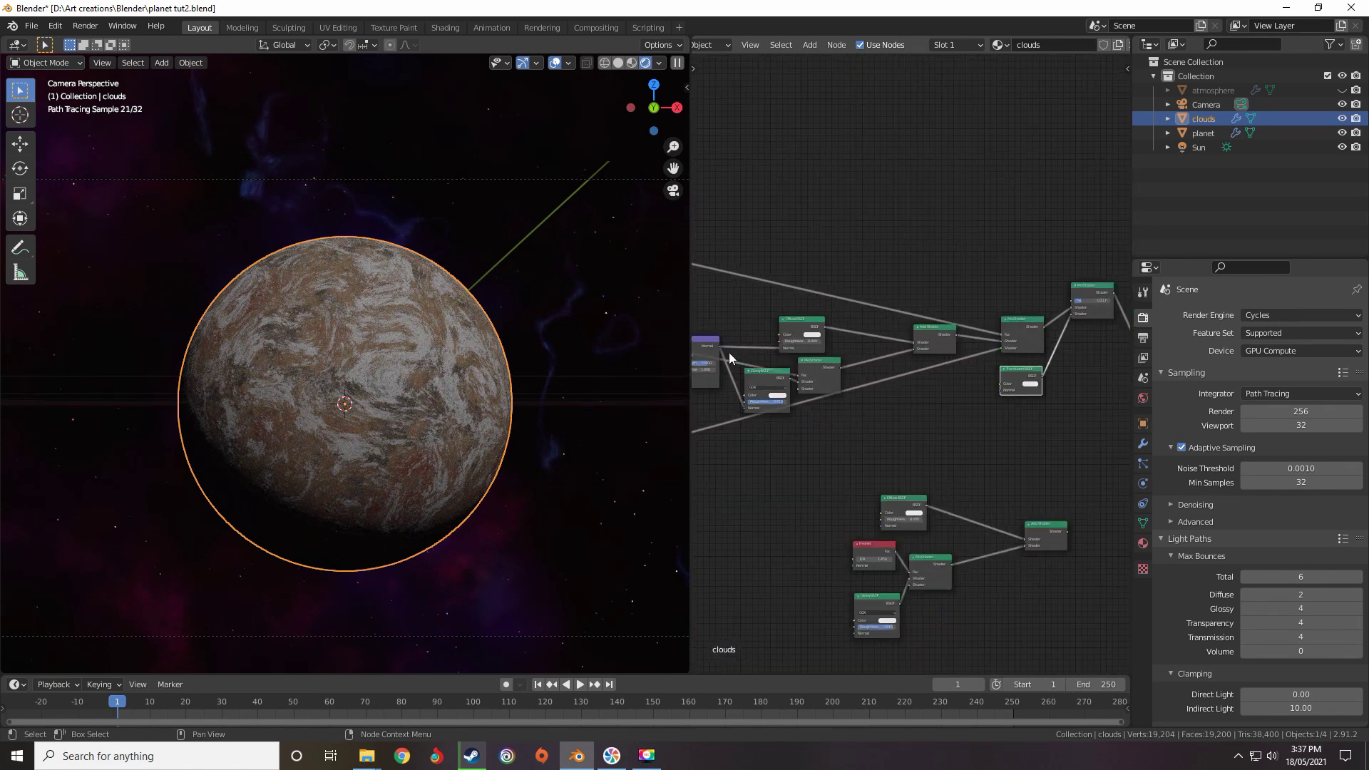
left_click_drag(717, 346, 1005, 392)
scroll(996, 407, "up", 2)
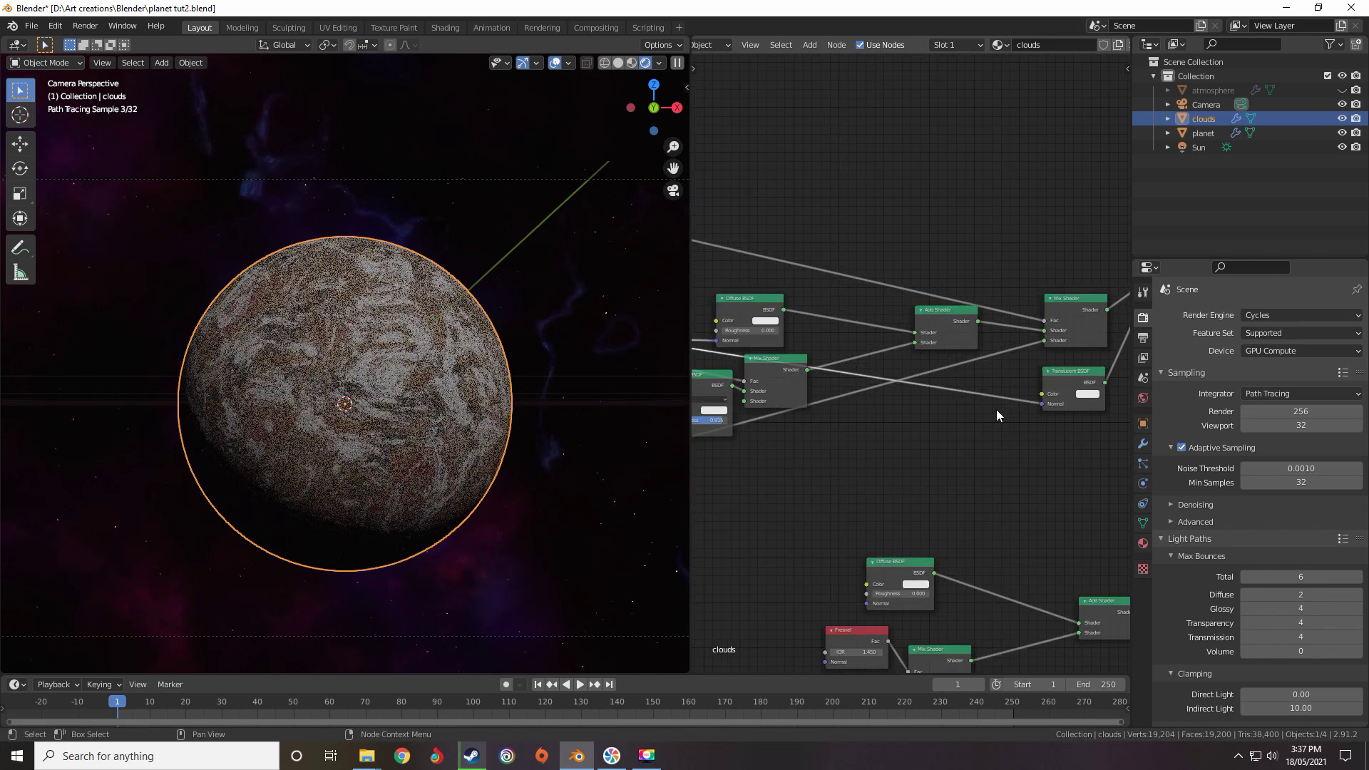
Set the Fac of the Mix Shader fed by the Translucent BSDF to 0.2
middle_click_drag(921, 394, 750, 381)
scroll(831, 392, "up", 9)
scroll(920, 403, "down", 4)
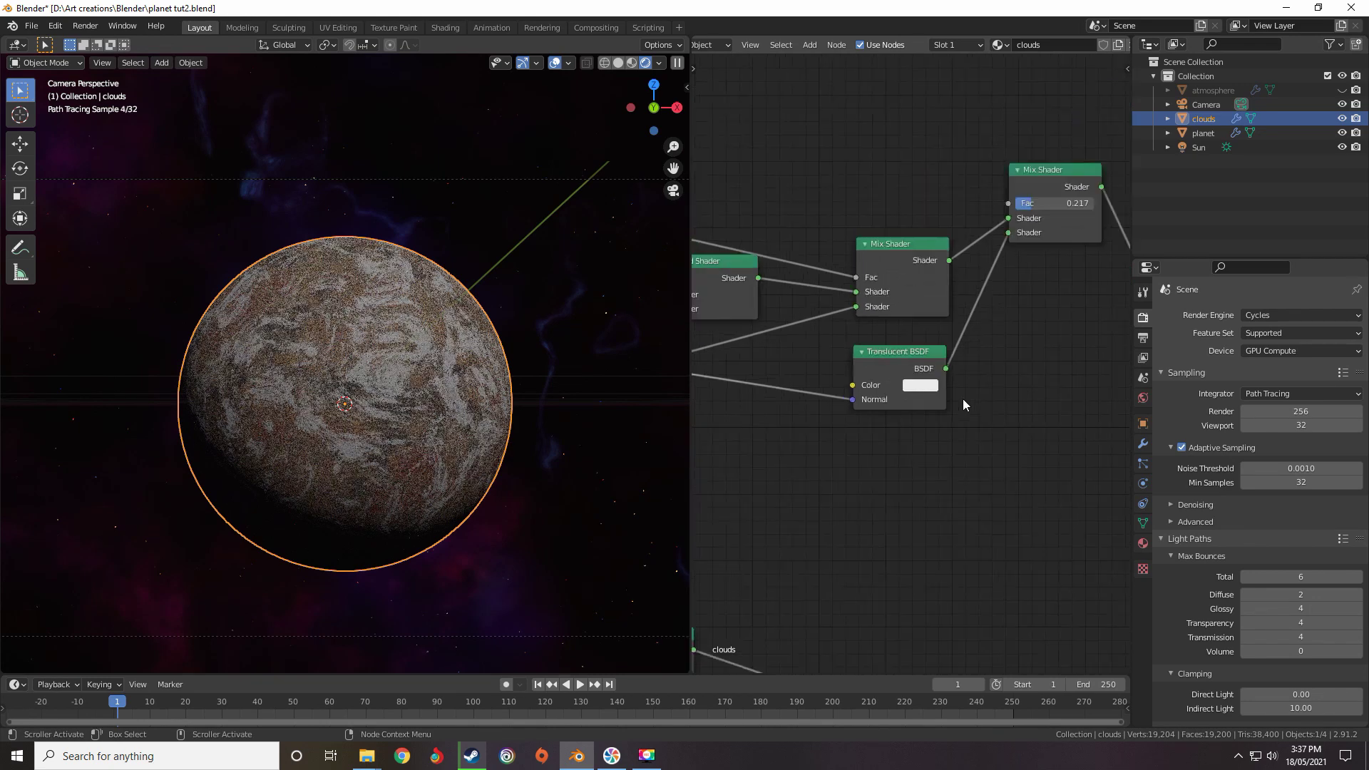
middle_click_drag(962, 401, 869, 492)
scroll(998, 285, "up", 7)
left_click_drag(1005, 262, 935, 255)
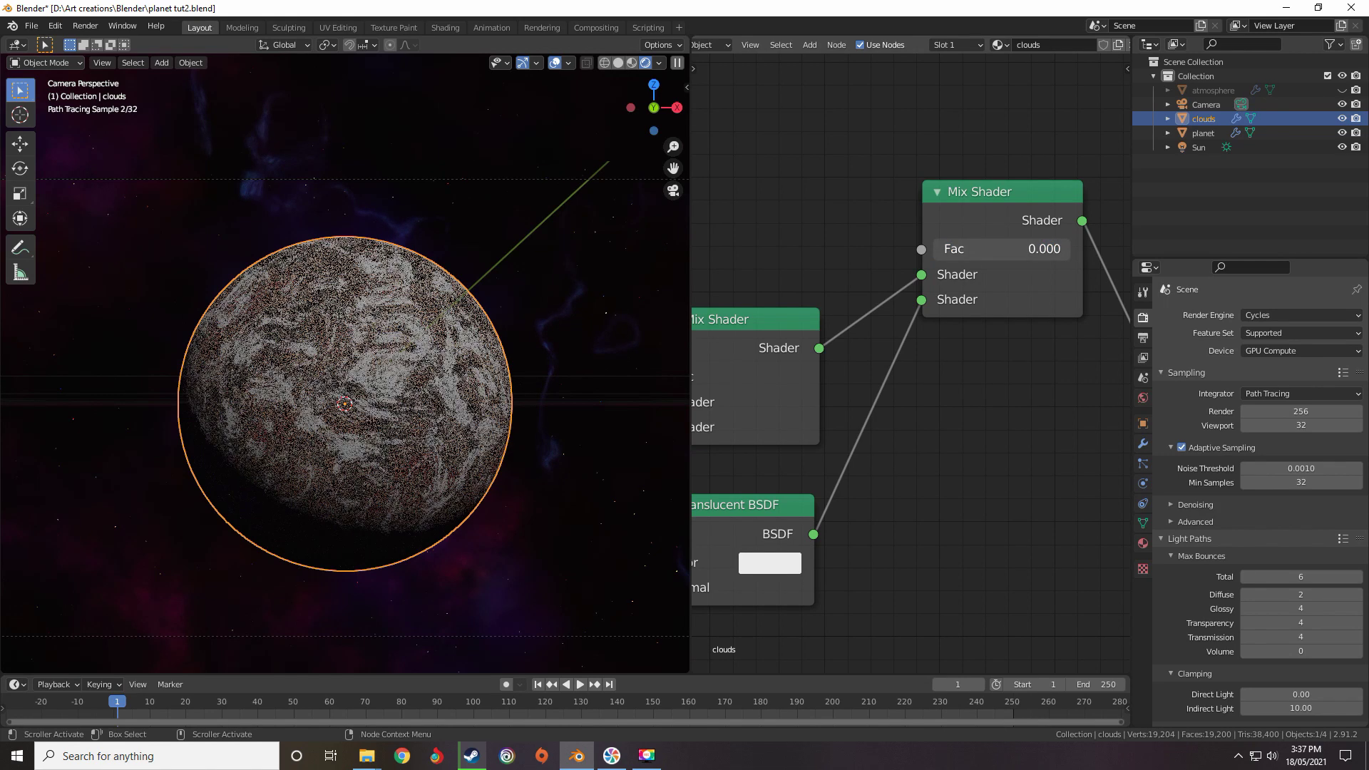
left_click(941, 251)
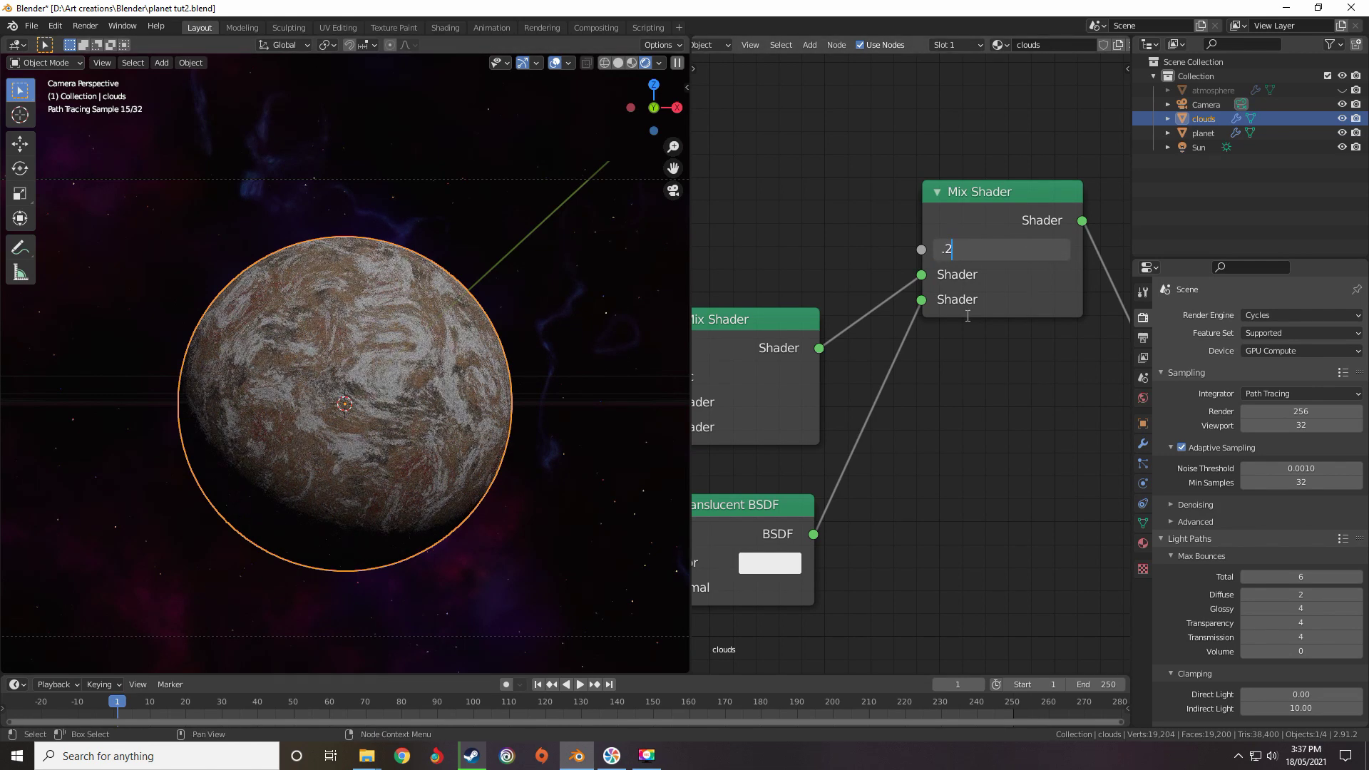
key("Return")
scroll(858, 390, "down", 1)
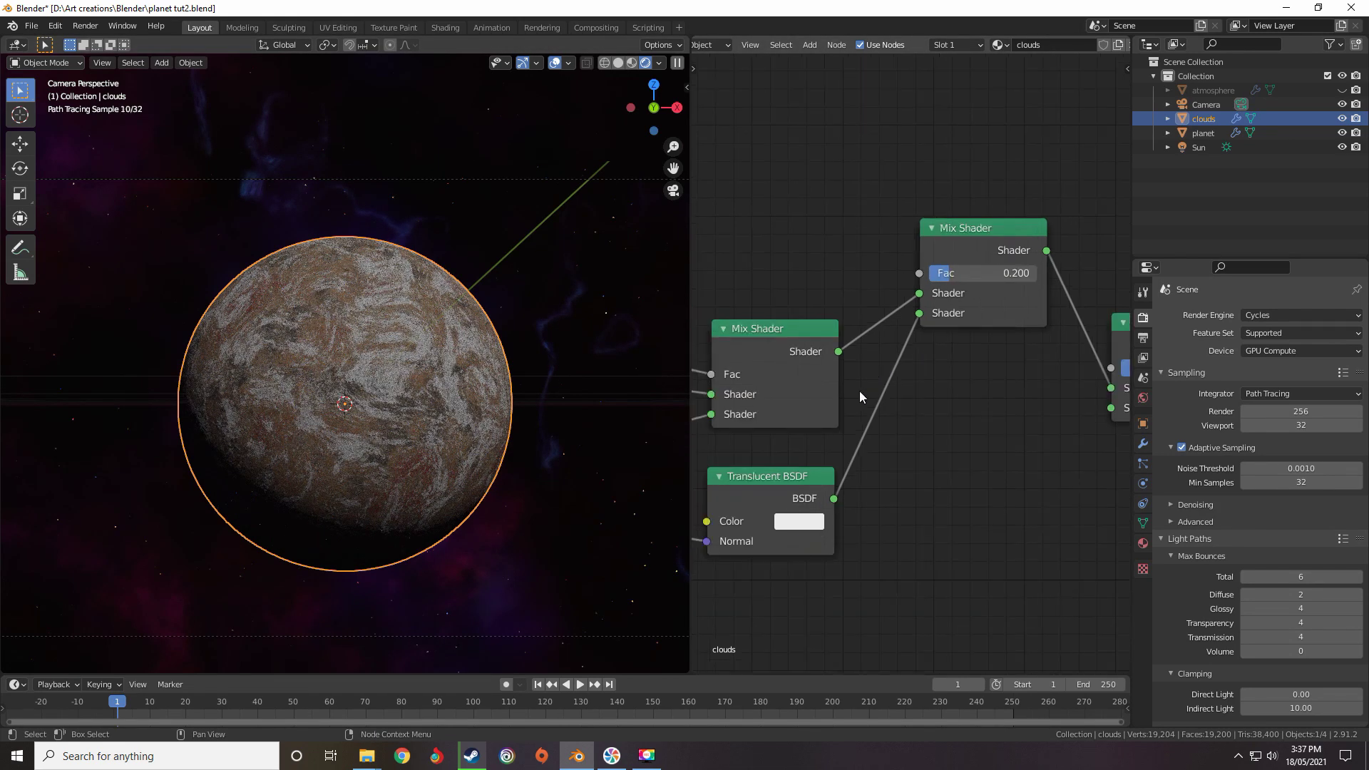
Connect the lower, separate Add Shader to the Surface input of Material Output, replacing the final Mix Shader's link
middle_click_drag(891, 365, 973, 308)
scroll(848, 350, "down", 6)
mouse_move(878, 298)
middle_mouse_down()
mouse_move(901, 305)
mouse_move(882, 314)
middle_mouse_up()
scroll(935, 340, "down", 1)
middle_click_drag(1001, 395, 932, 348)
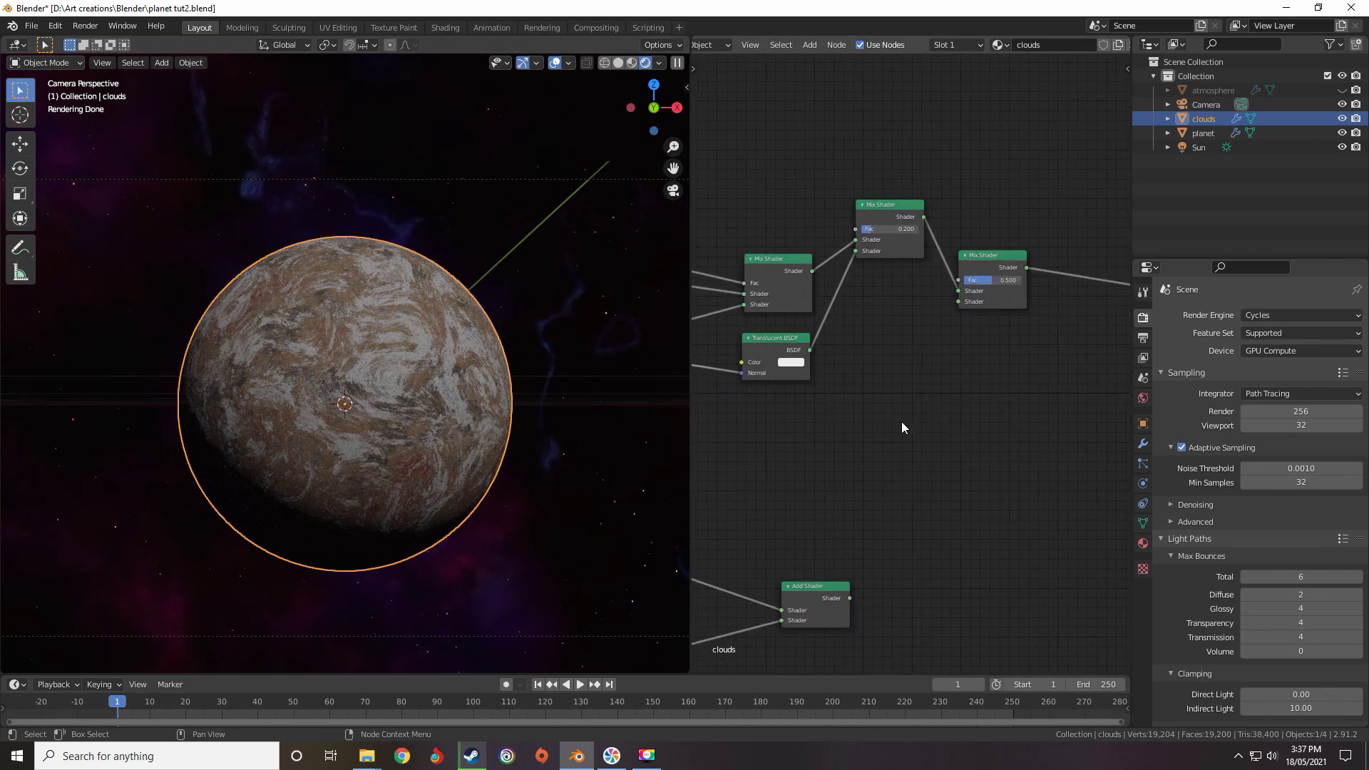
scroll(903, 424, "down", 1)
middle_click_drag(917, 464, 830, 286)
scroll(884, 331, "down", 4)
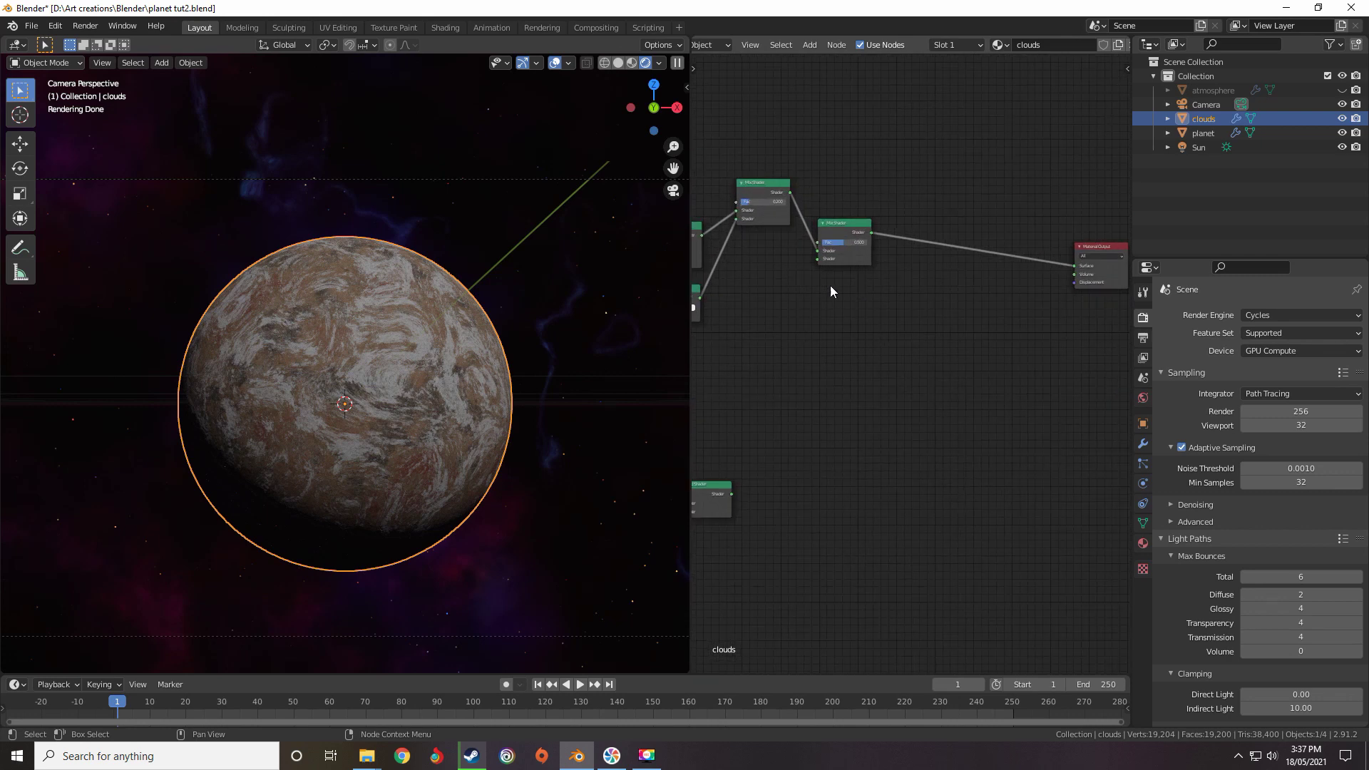
scroll(818, 428, "up", 2)
scroll(814, 422, "down", 2)
middle_click_drag(815, 422, 760, 454)
left_click_drag(764, 453, 1038, 273)
Duplicate the Translucent BSDF and place the copy just below the lower Add Shader
middle_click_drag(861, 363, 1098, 193)
scroll(880, 323, "up", 4)
middle_click_drag(852, 321, 910, 400)
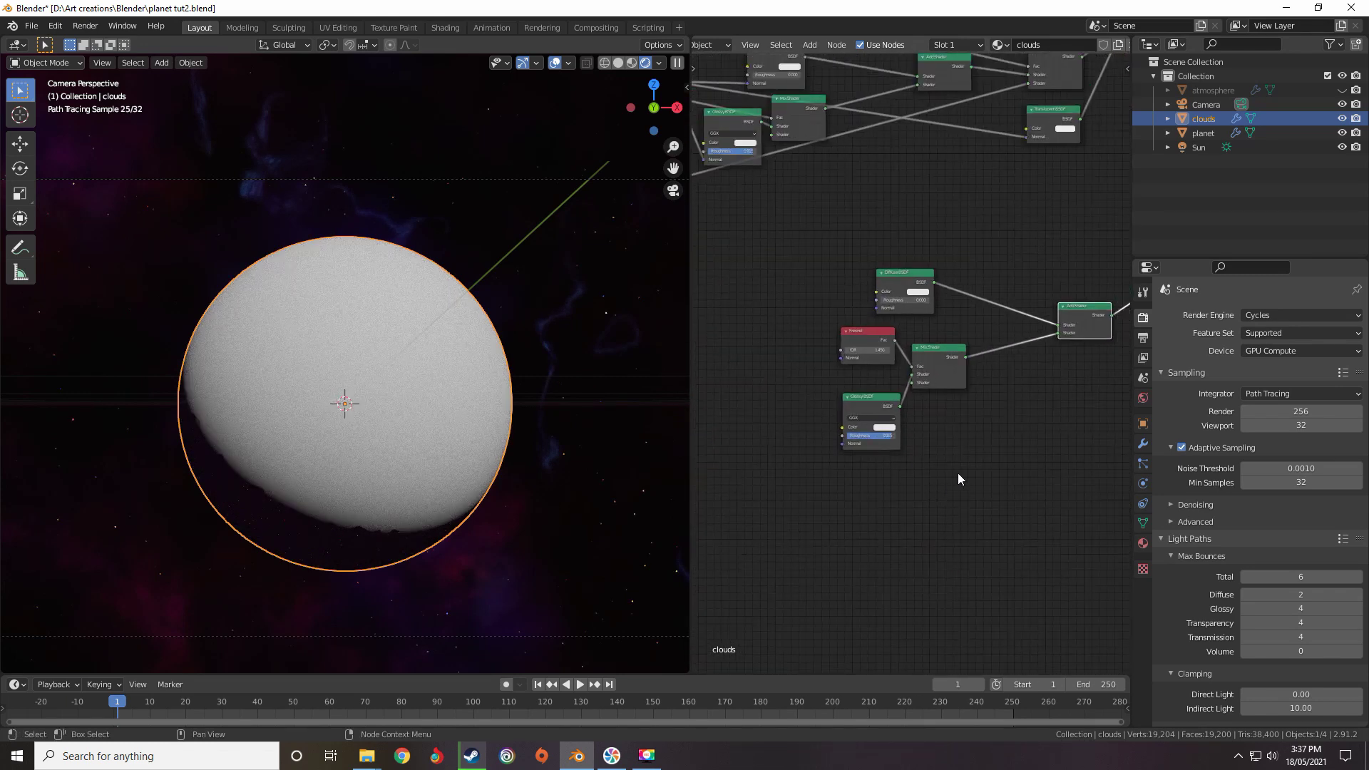
scroll(916, 465, "down", 2)
scroll(860, 456, "down", 1)
middle_click_drag(896, 446, 840, 406)
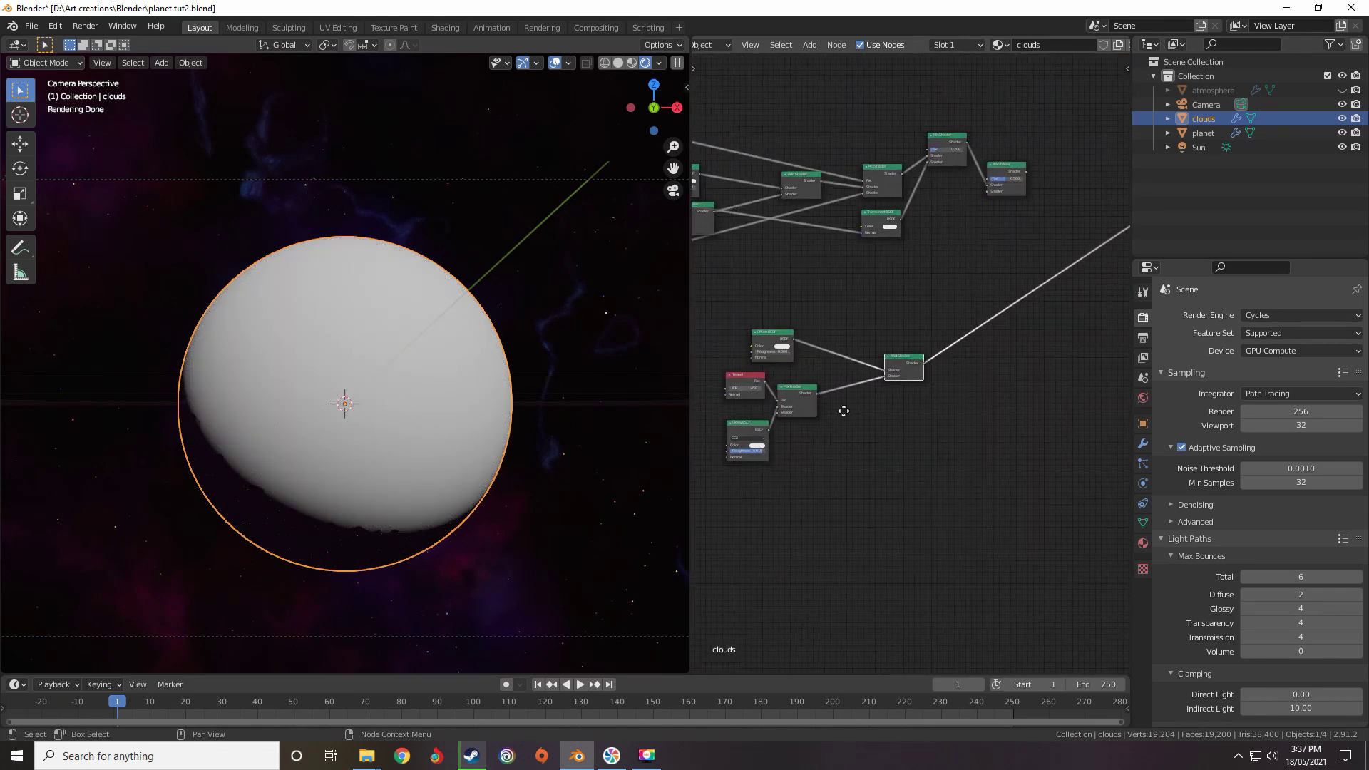
scroll(731, 150, "up", 3)
key("shift+d")
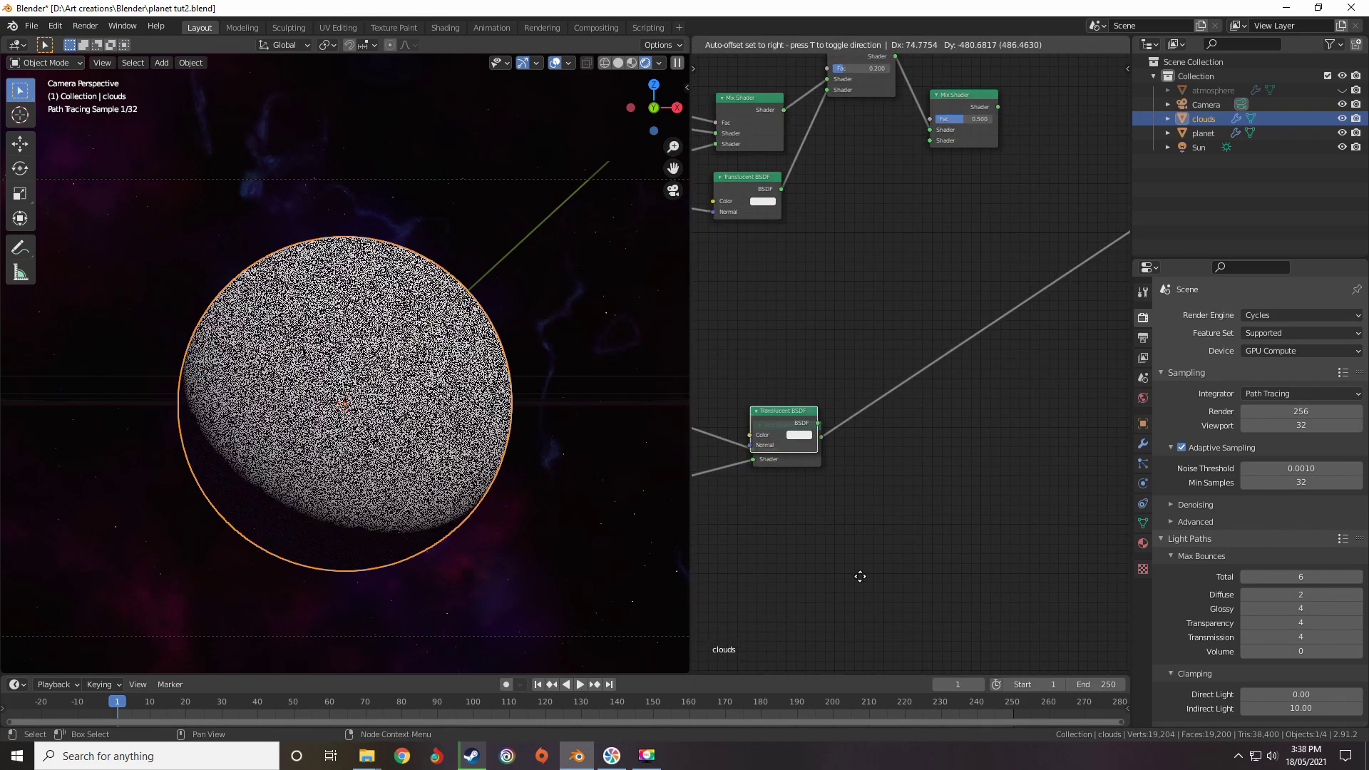
left_click(855, 599)
Duplicate the 0.200 Mix Shader into the lower Add Shader's output link and connect the copied Translucent BSDF to its free Shader input
scroll(861, 356, "down", 2)
left_click(871, 145)
key("shift+d")
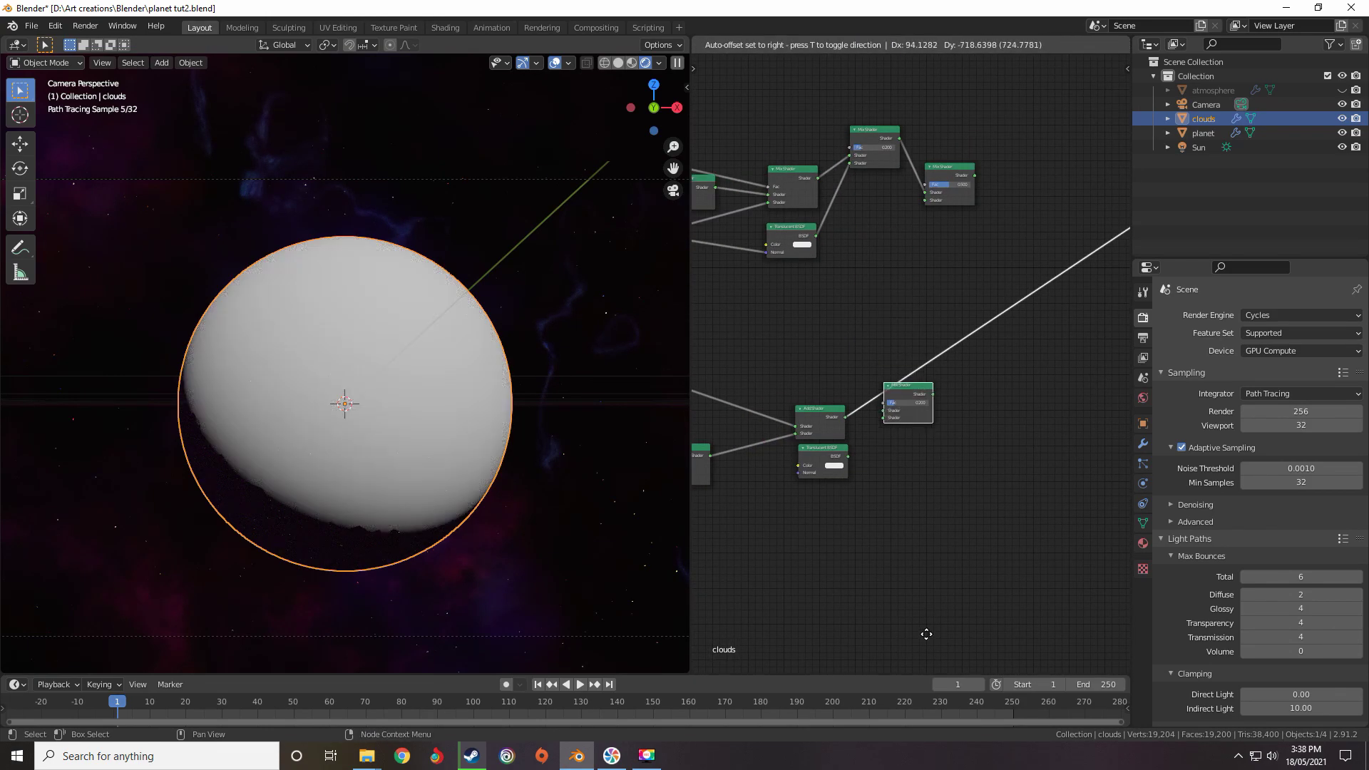
left_click(926, 635)
scroll(912, 599, "up", 3)
middle_click_drag(848, 531, 897, 498)
left_click_drag(854, 487, 916, 428)
Add a Voronoi Texture node ahead of the lower group's Glossy BSDF
scroll(867, 516, "down", 3)
middle_click_drag(867, 516, 793, 345)
scroll(716, 390, "up", 2)
key("shift+a")
mouse_move(741, 317)
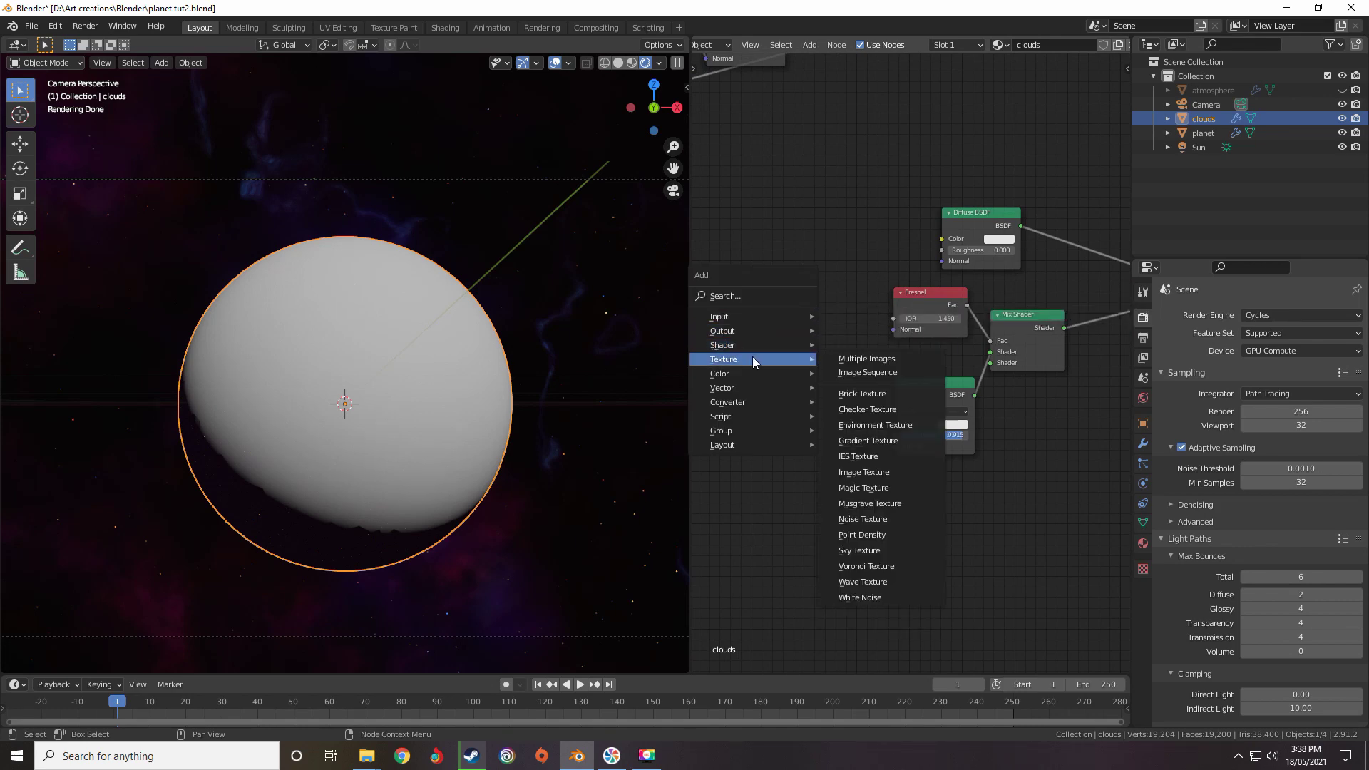
mouse_move(746, 359)
left_click(865, 565)
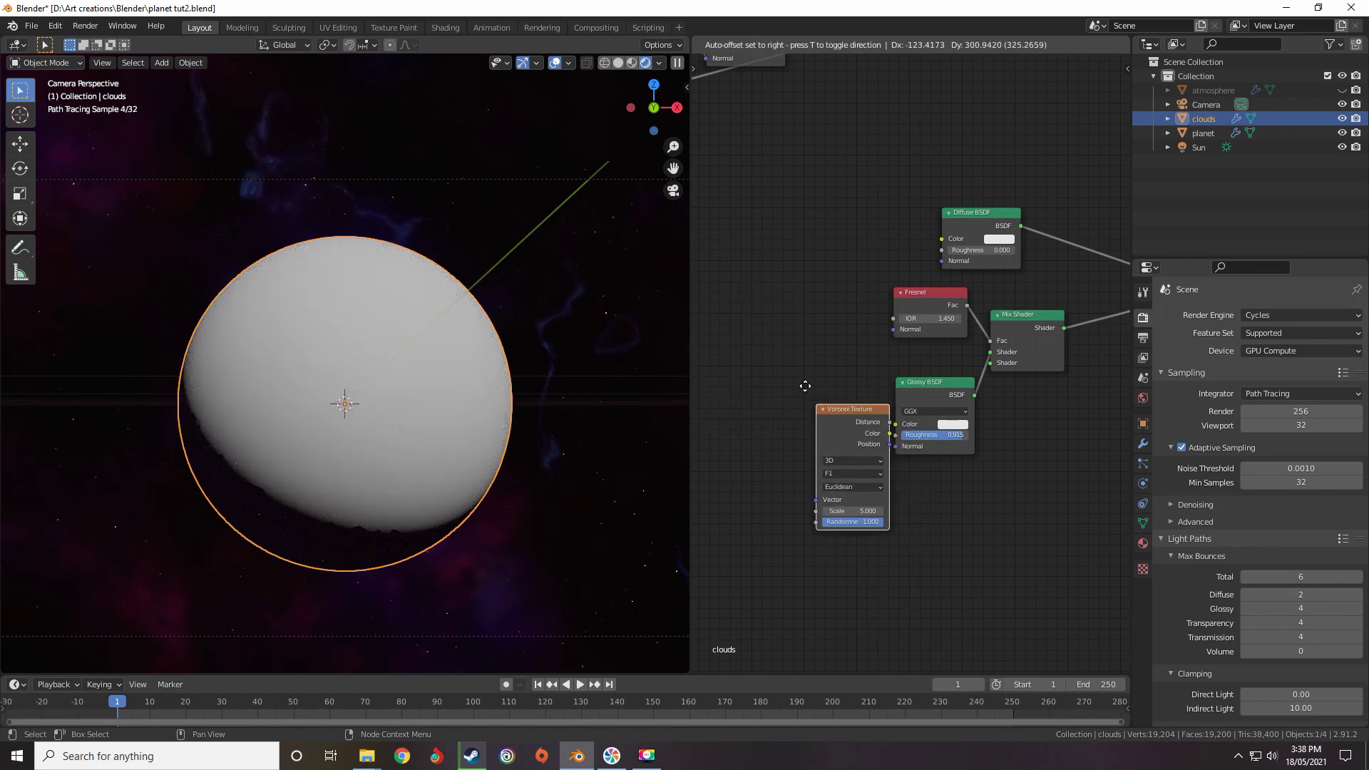
scroll(911, 374, "down", 2)
left_click(813, 348)
Connect the Voronoi Texture's Distance output to the Normal input of the Glossy BSDF
left_click_drag(815, 345, 948, 408)
scroll(905, 364, "up", 2)
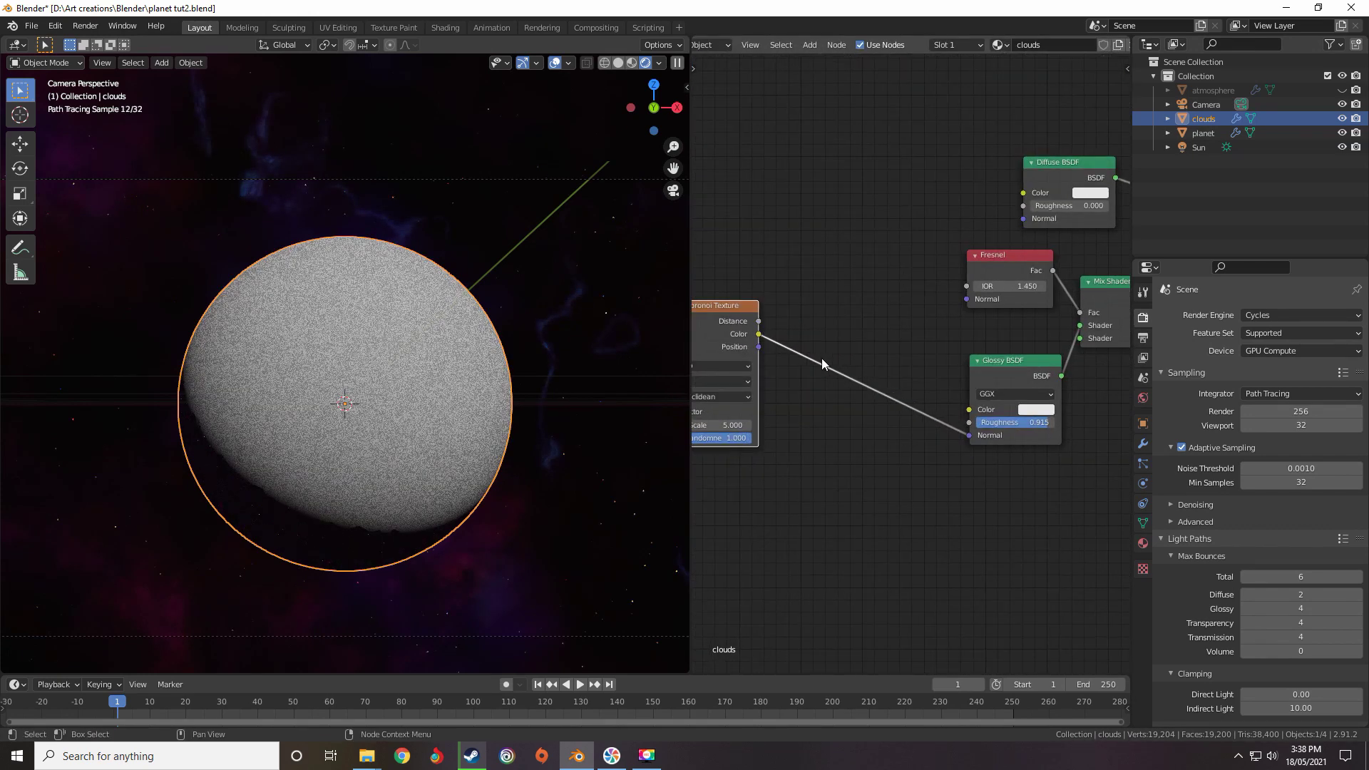
left_click_drag(758, 321, 968, 435)
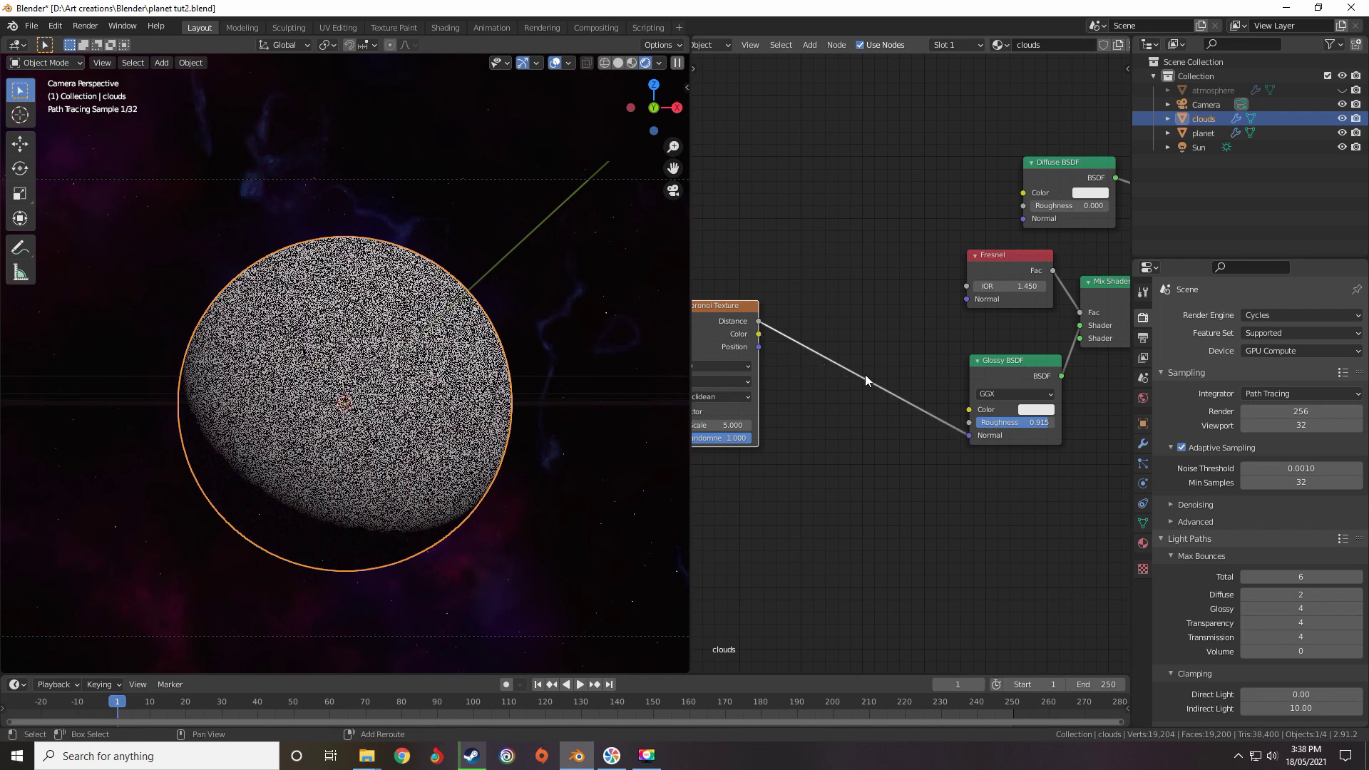
Insert a Bump node between the Voronoi Texture and the Glossy BSDF, with the Voronoi Distance feeding its Height input
key("shift+a")
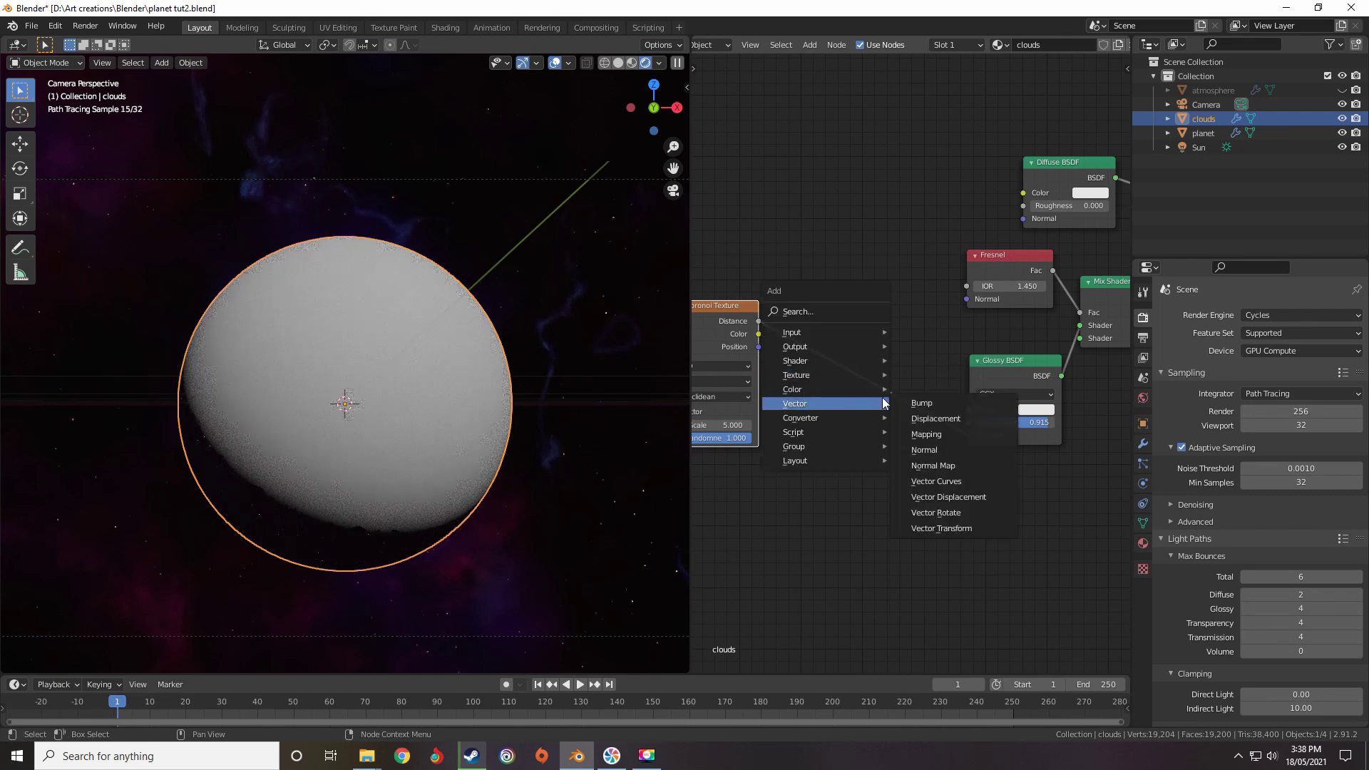
mouse_move(816, 404)
left_click(926, 403)
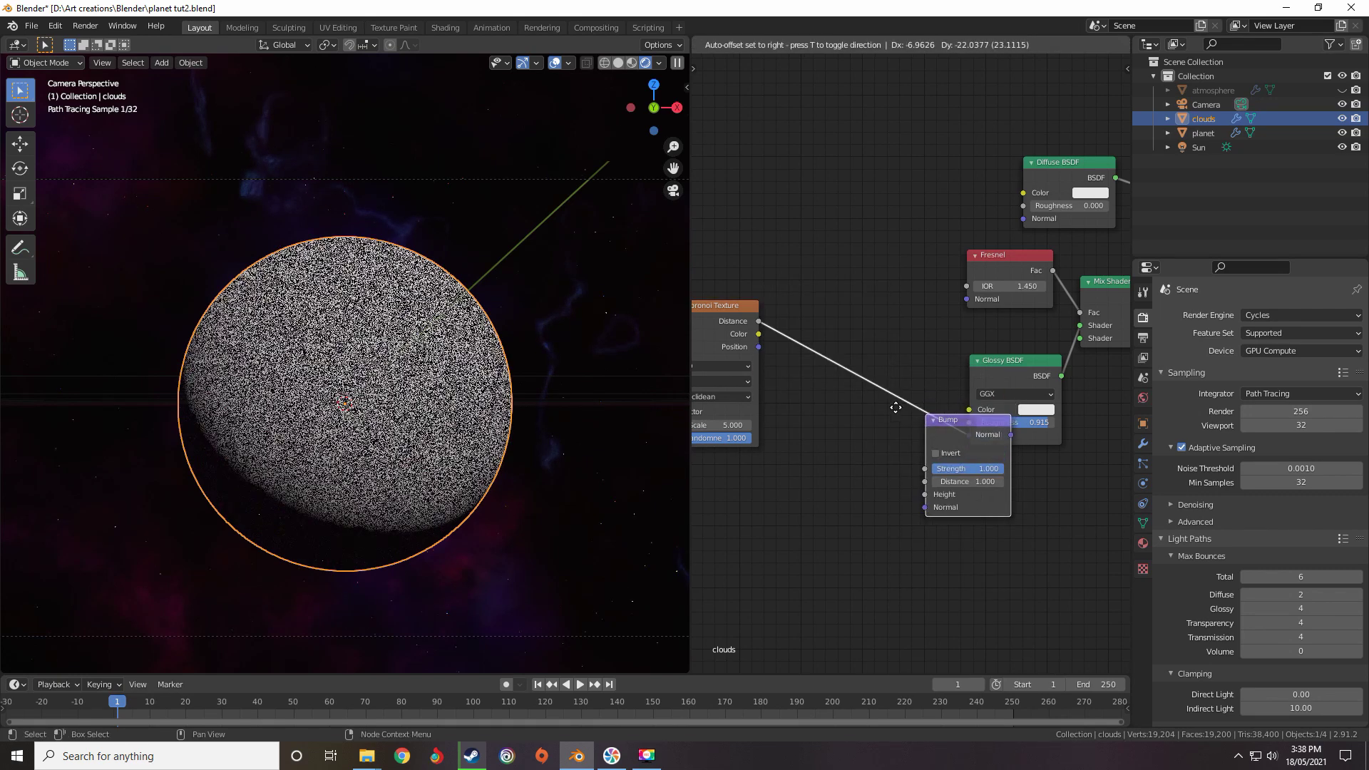
left_click(836, 422)
left_click_drag(833, 431, 829, 419)
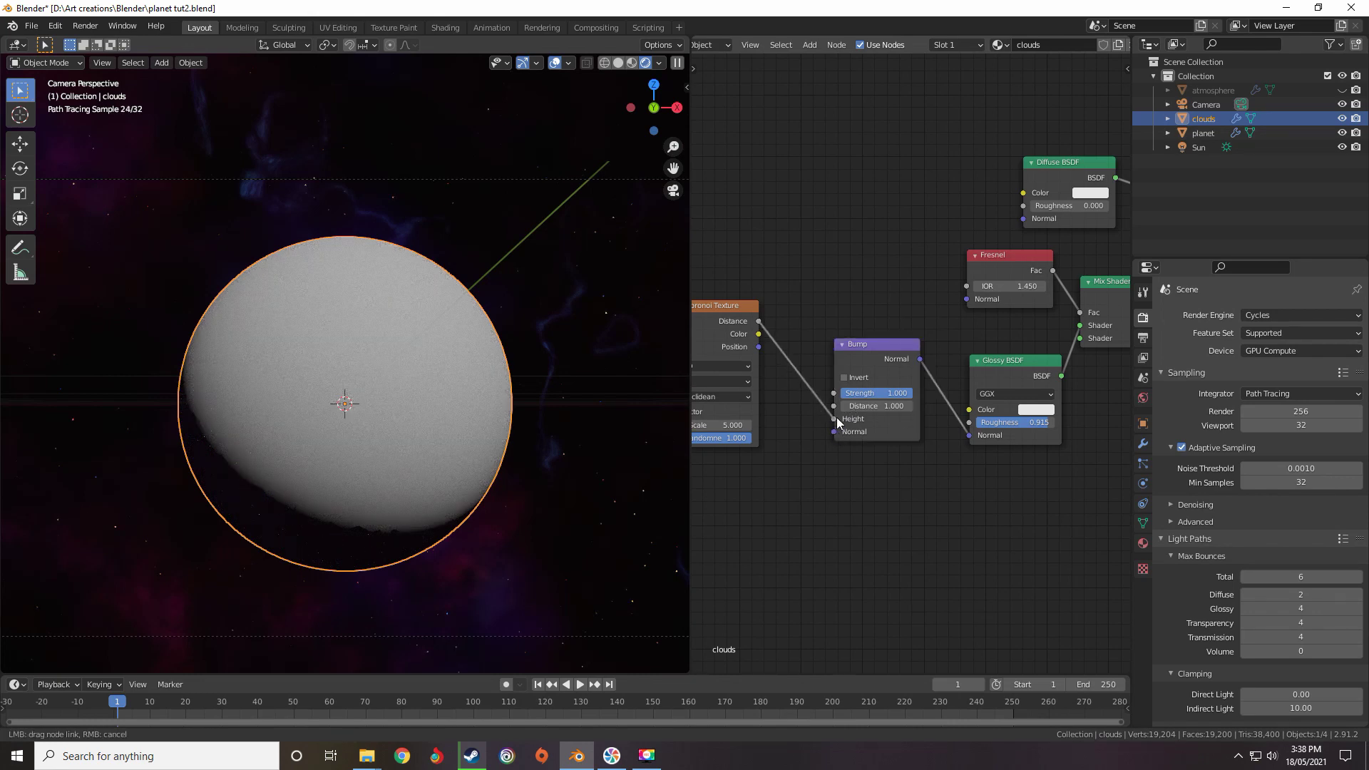
left_click_drag(836, 417, 837, 418)
Insert a ColorRamp node into the link between the Voronoi Texture and the Bump node
scroll(853, 425, "down", 4)
middle_click_drag(852, 454, 957, 384)
scroll(897, 403, "up", 4)
left_click_drag(791, 255, 678, 268)
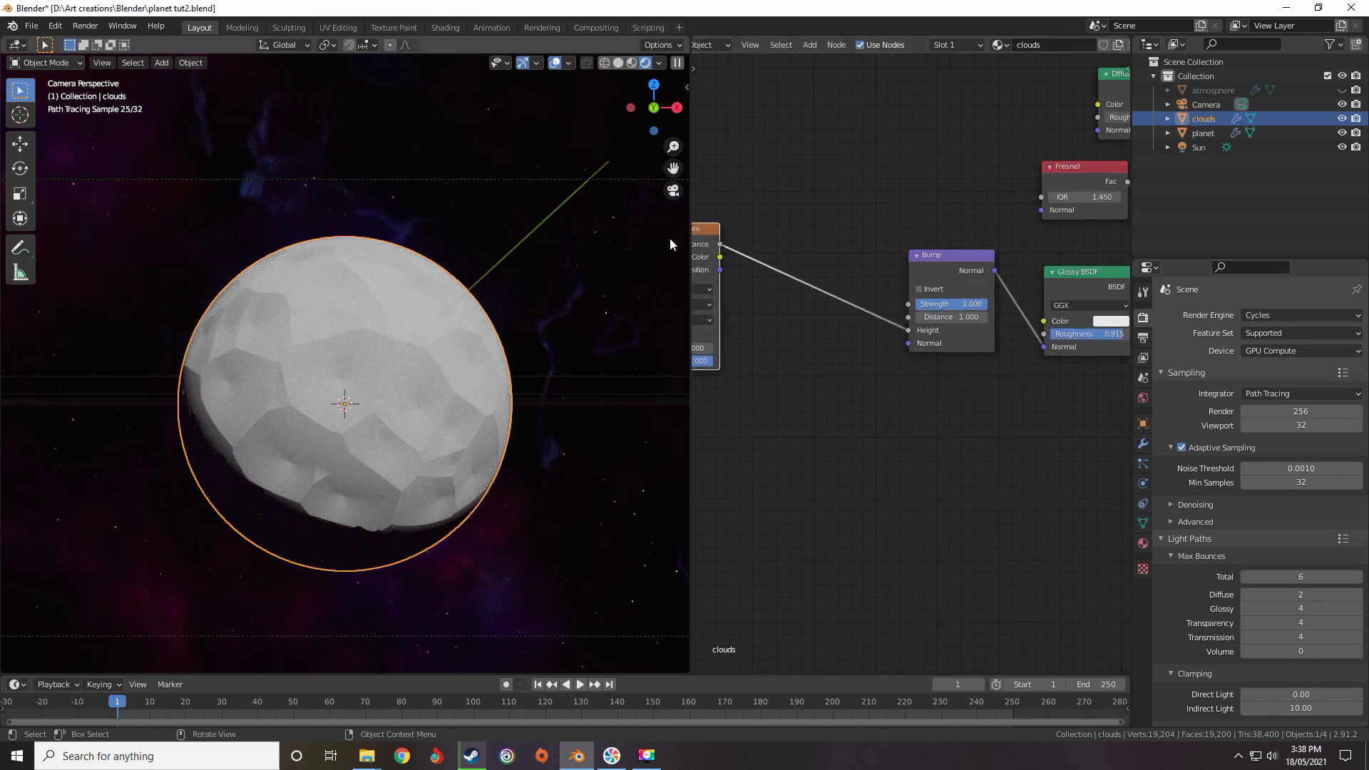
key("shift+a")
mouse_move(789, 235)
mouse_move(745, 251)
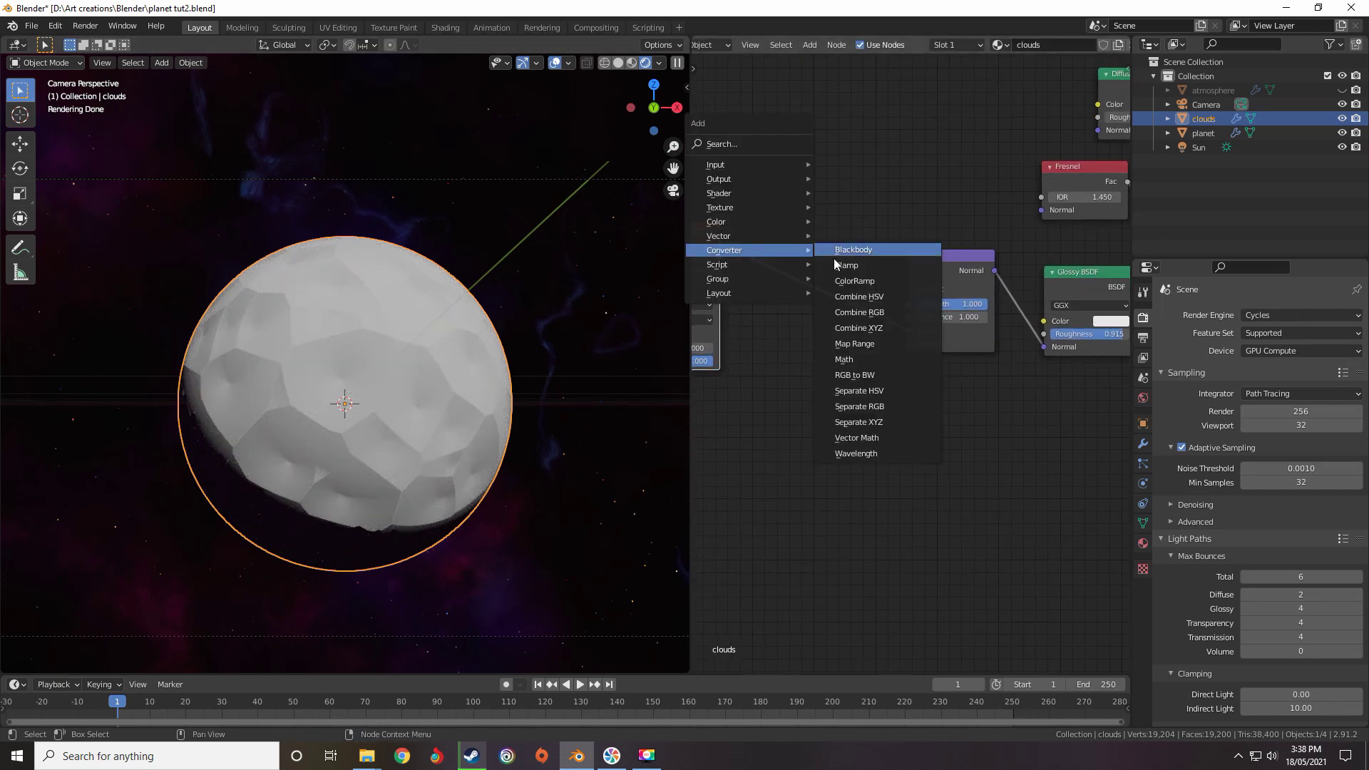
left_click(854, 284)
left_click(772, 233)
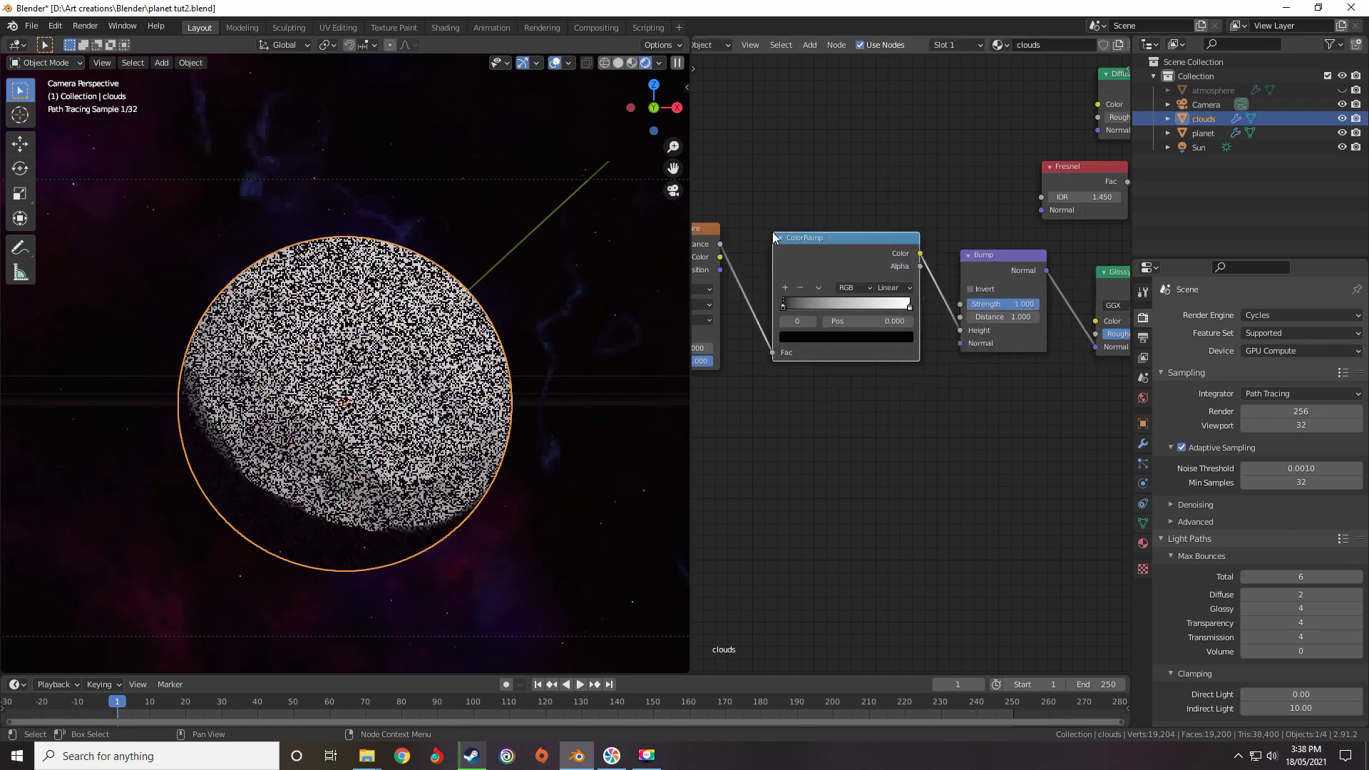
Reverse the ColorRamp so it runs from white to black, and set its interpolation to B-Spline
scroll(755, 276, "up", 2)
left_click_drag(729, 275, 916, 274)
left_click(883, 244)
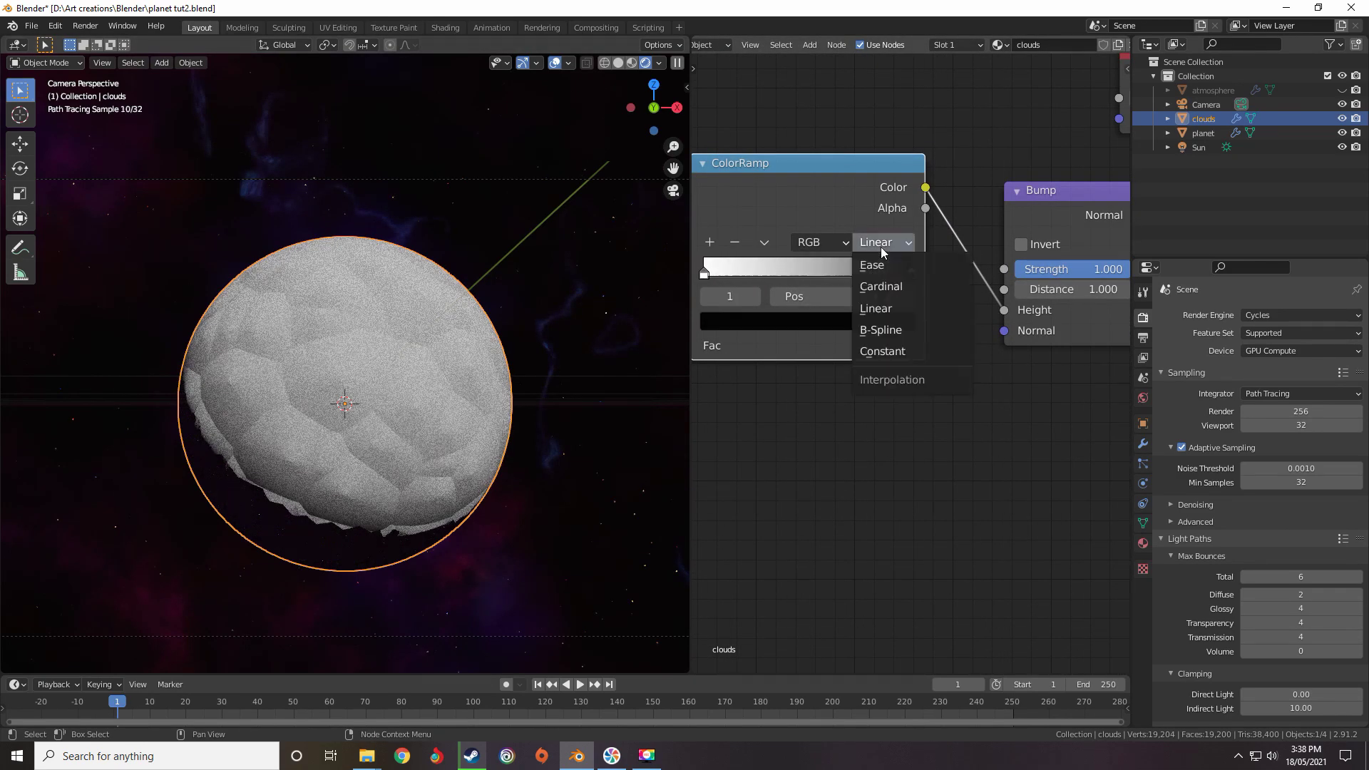
left_click(879, 329)
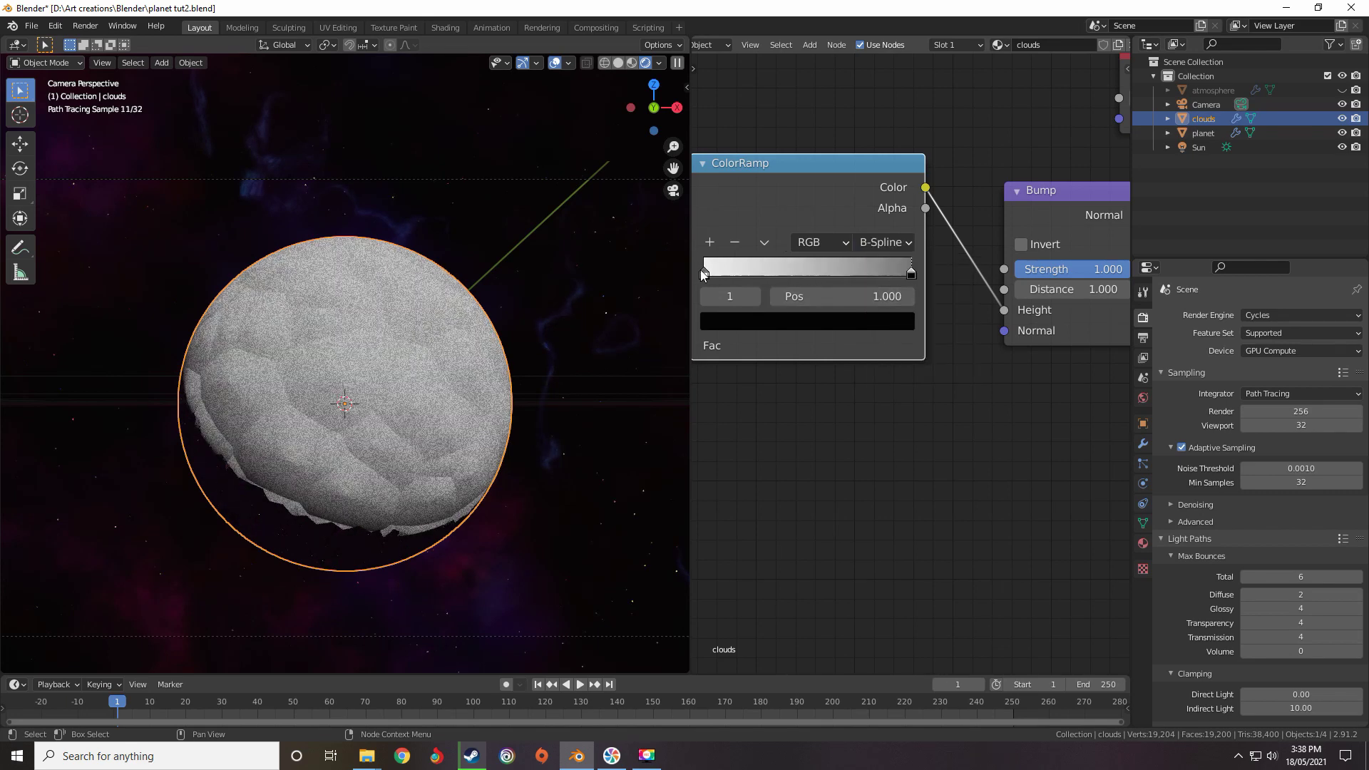
Move the ColorRamp's white stop to about 0.85 and bring the black stop close beside it
left_click_drag(701, 271, 774, 277)
left_click_drag(876, 272, 880, 277)
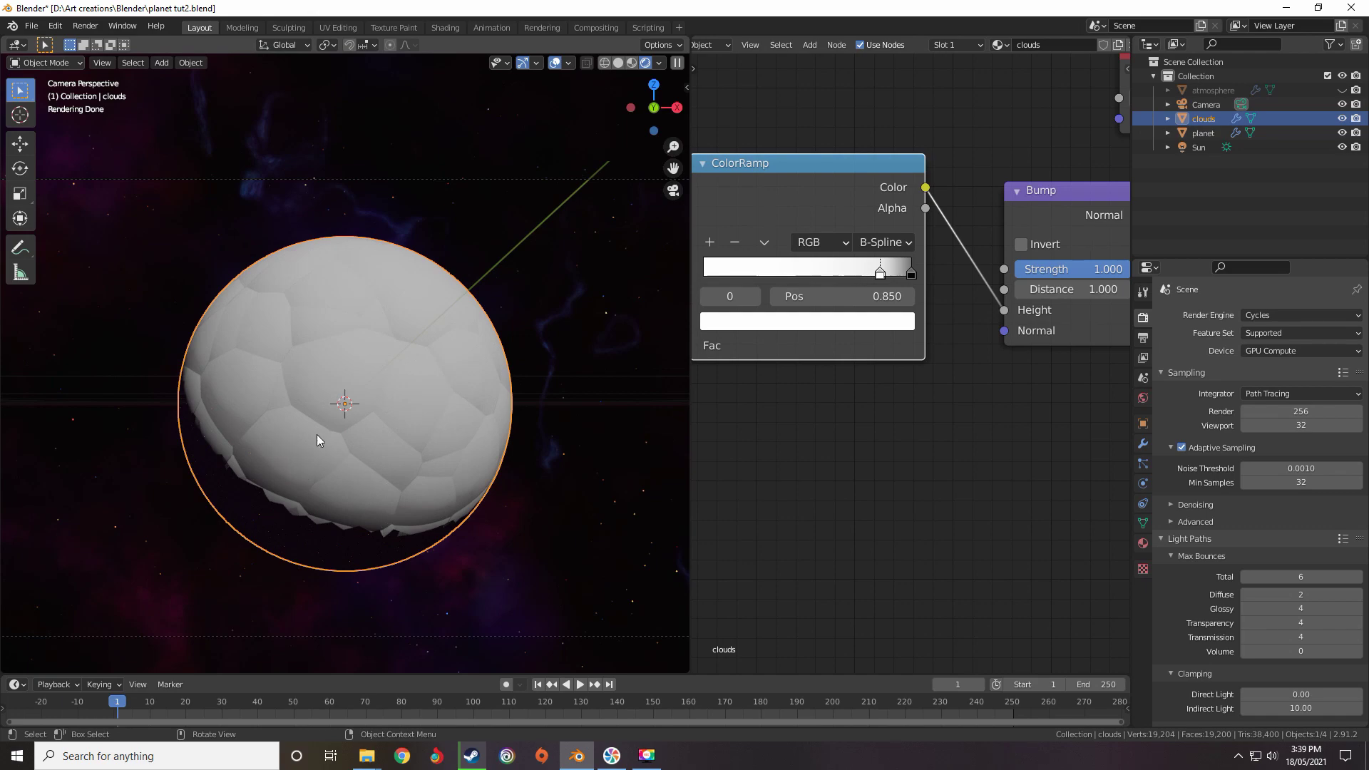
left_click_drag(910, 274, 879, 272)
Add a third stop to the ColorRamp and place it at about 0.895, next to the black stop
left_click(710, 241)
left_click(882, 272)
left_click(881, 271)
left_click(881, 272)
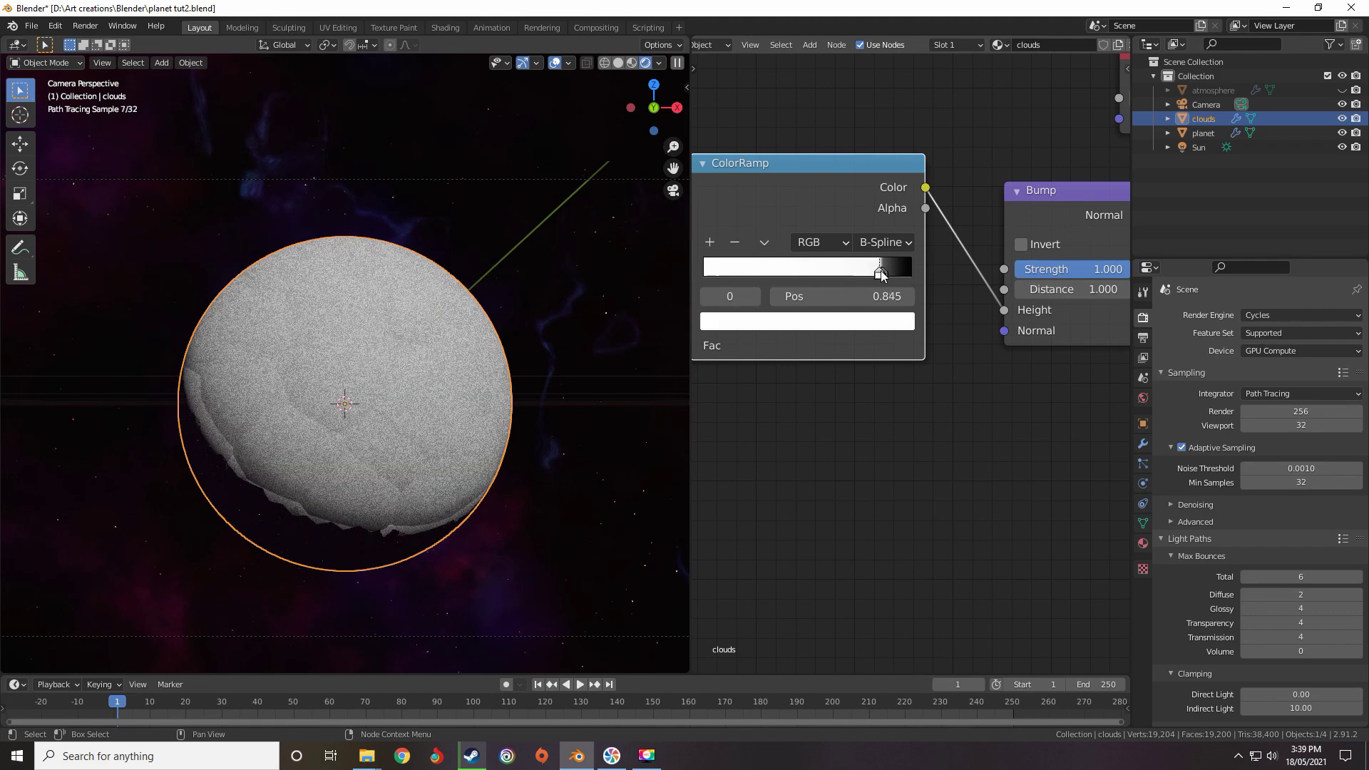
left_click(881, 270)
left_click_drag(882, 271, 891, 272)
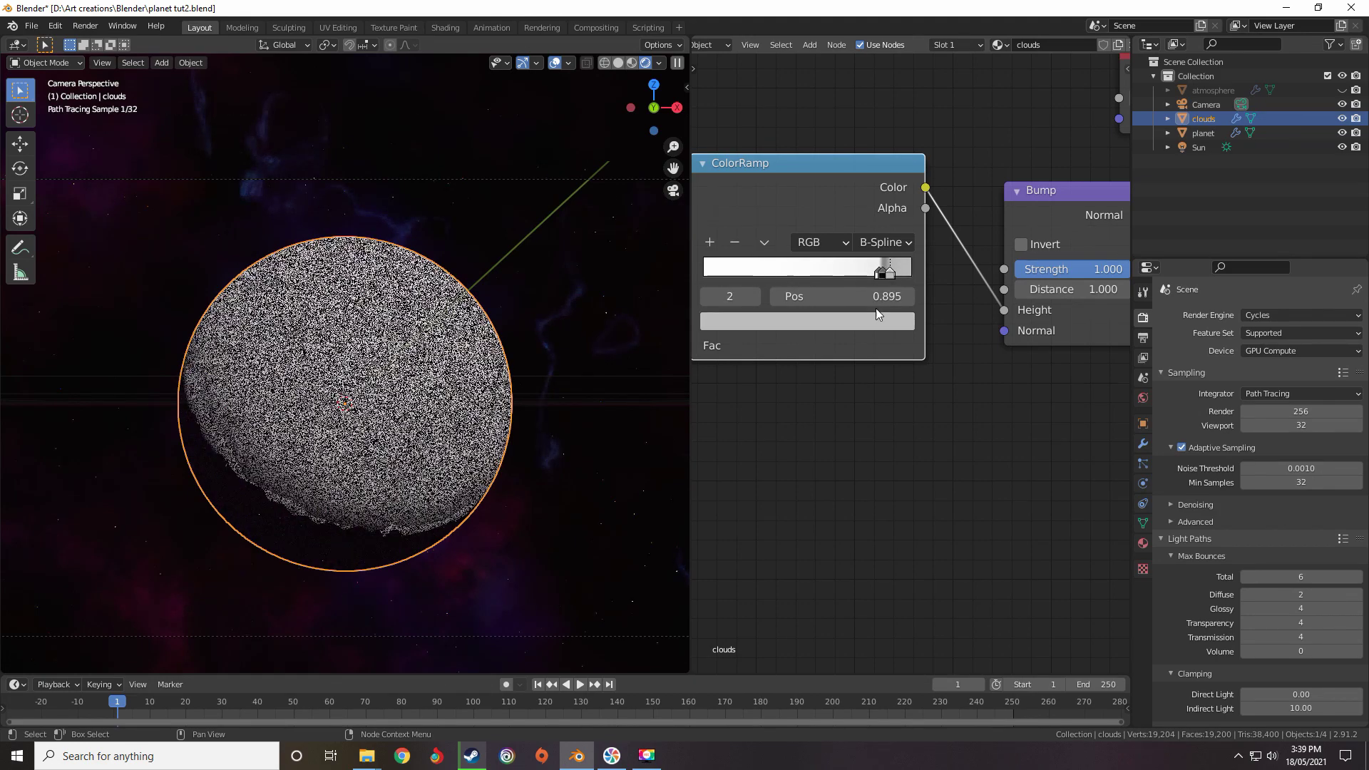
Color the third ColorRamp stop black, move it to the ramp's end, and select the middle black stop
left_click(873, 316)
left_click_drag(867, 157, 821, 203)
left_click_drag(890, 273, 926, 273)
left_click(886, 272)
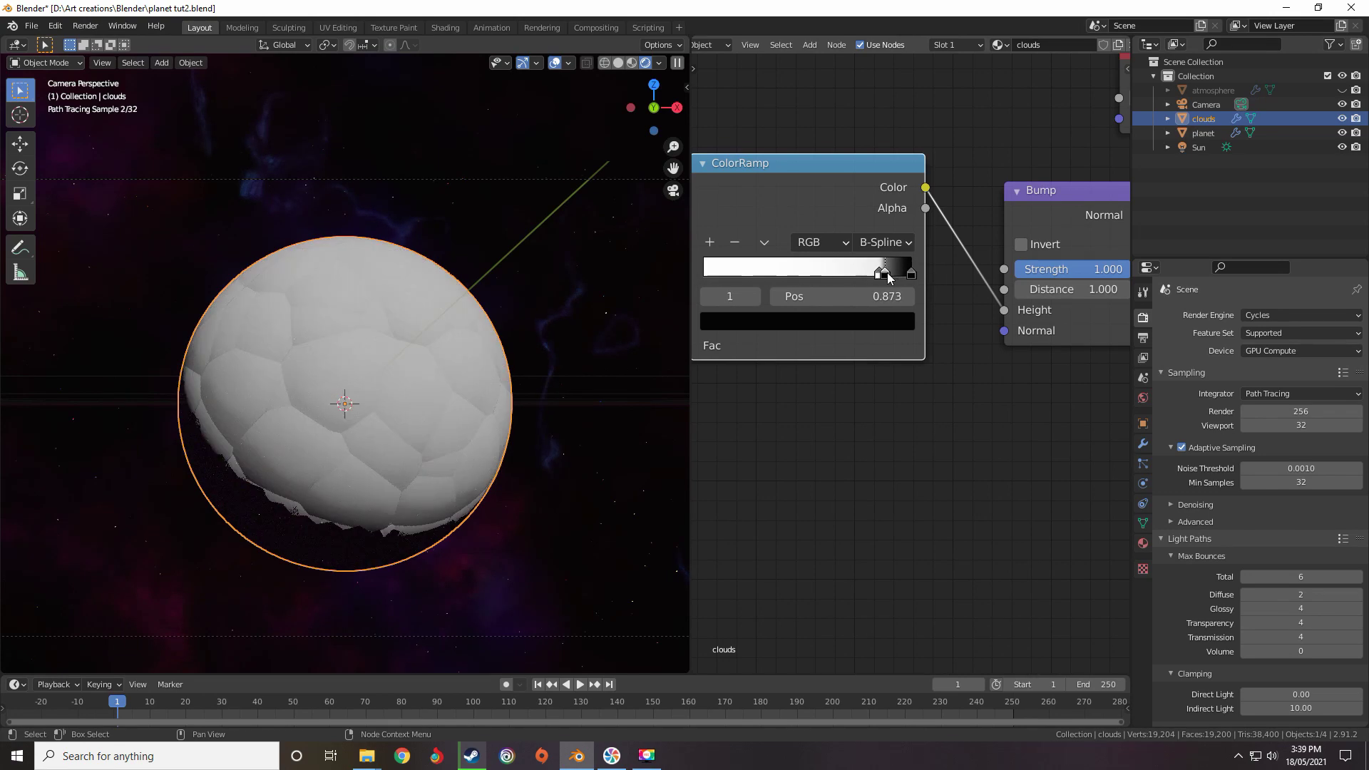
scroll(886, 271, "up", 5)
middle_click_drag(885, 271, 954, 333)
scroll(954, 334, "down", 12)
scroll(910, 361, "up", 2)
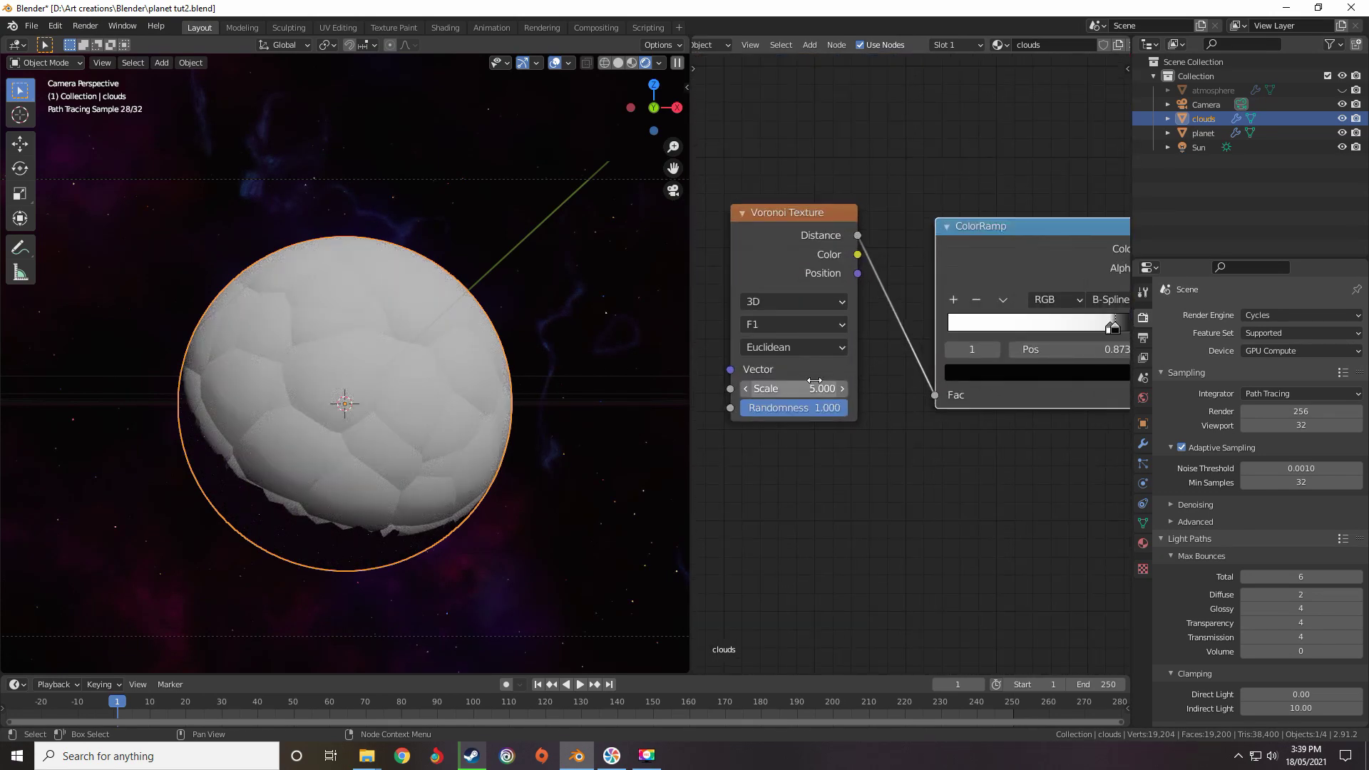
Set the Voronoi Texture's feature output to Smooth F1 and move the ColorRamp's middle black stop to about 0.964
left_click(784, 324)
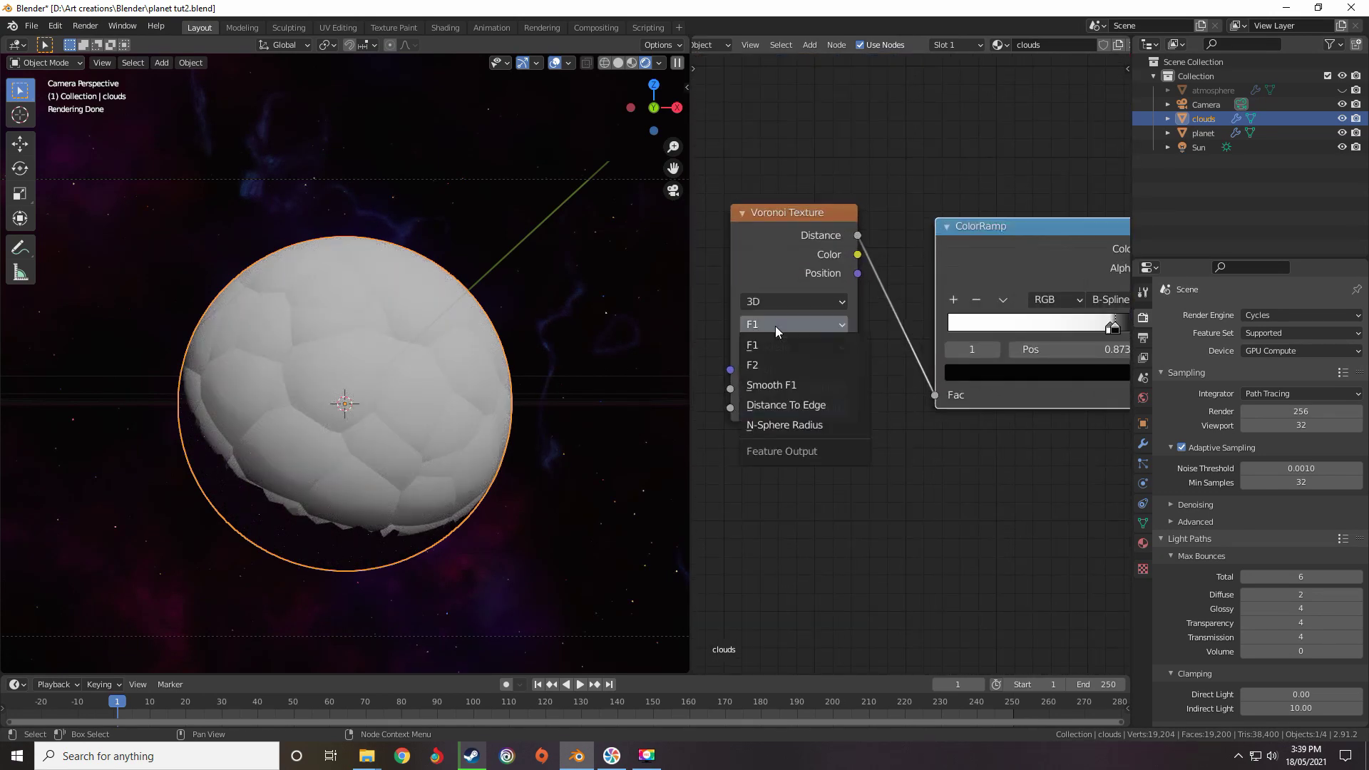
left_click(780, 385)
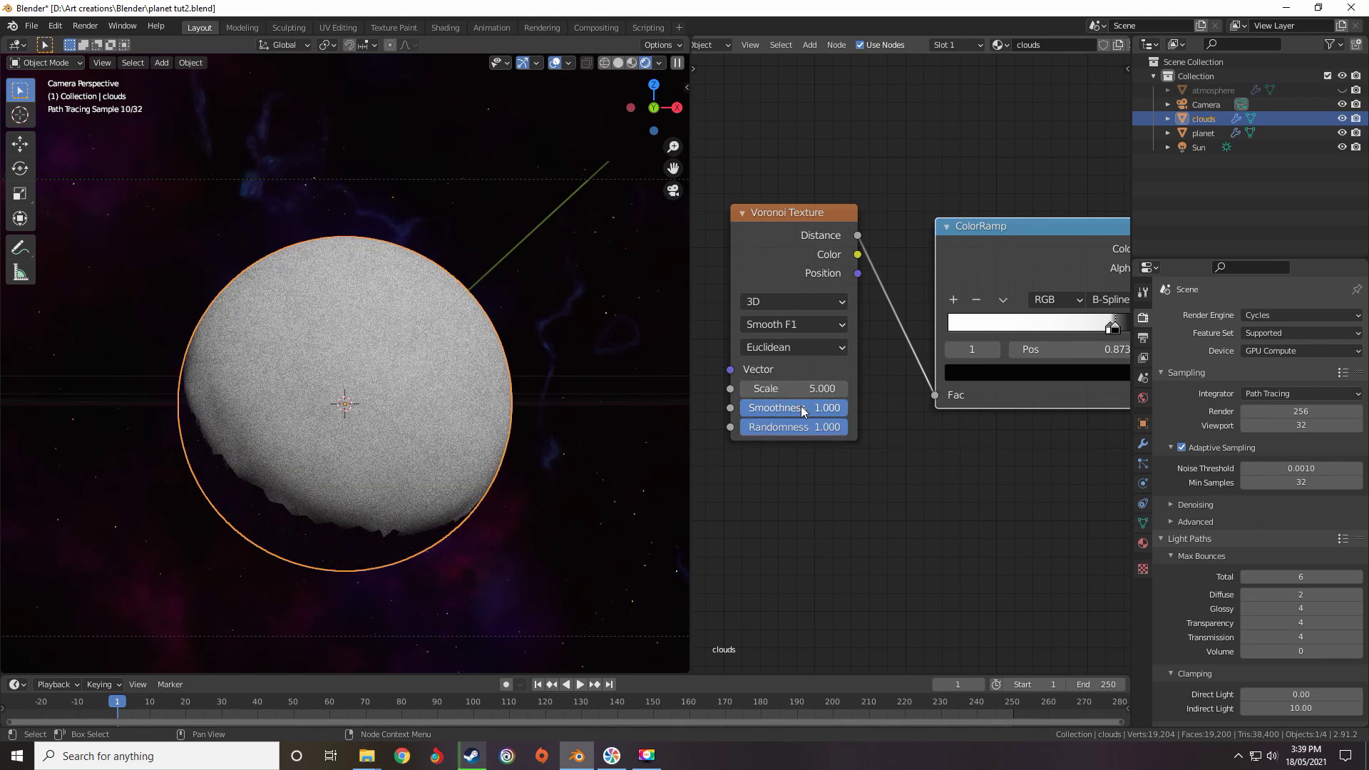
scroll(886, 364, "down", 1)
middle_click_drag(886, 364, 738, 384)
scroll(876, 342, "up", 2)
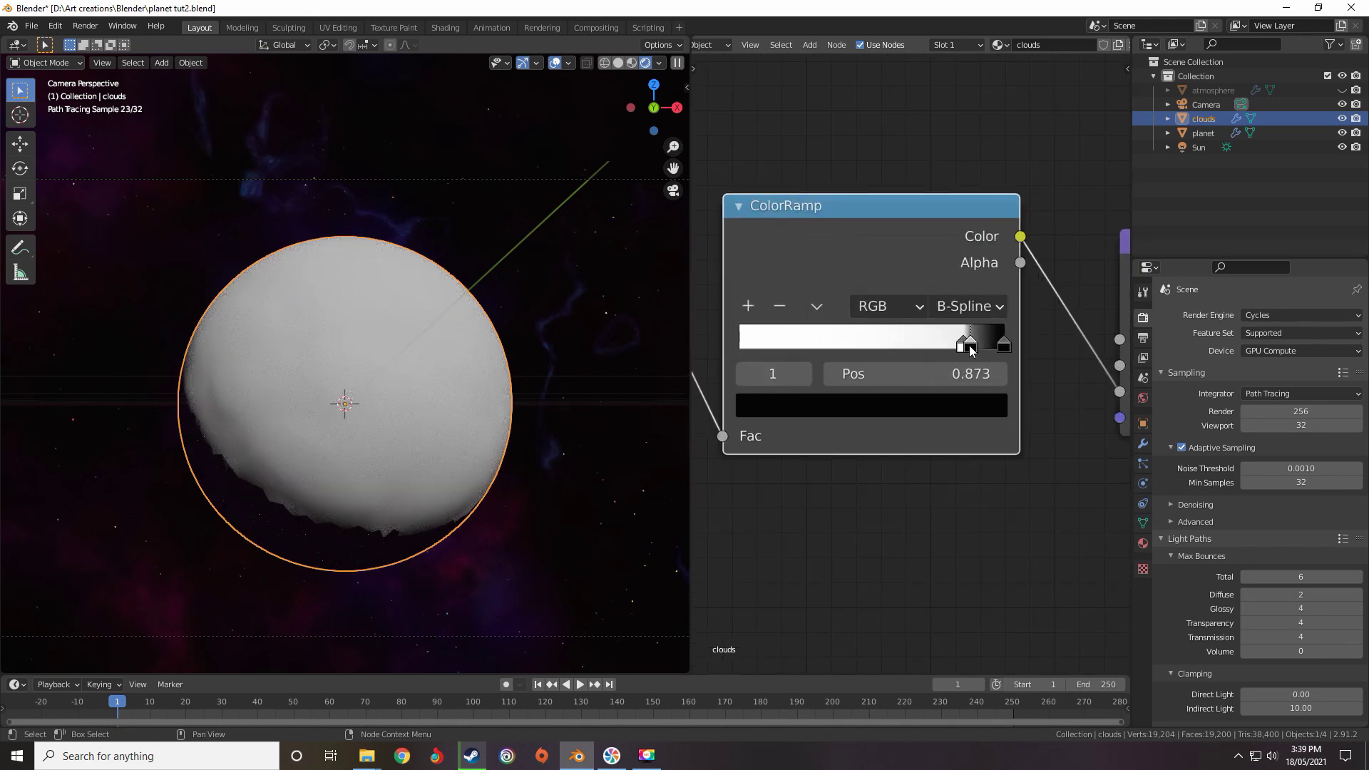
left_click_drag(975, 342, 1001, 344)
Try lower Smoothness values on the Voronoi Texture and settle on about 0.458
middle_click_drag(886, 378, 1175, 339)
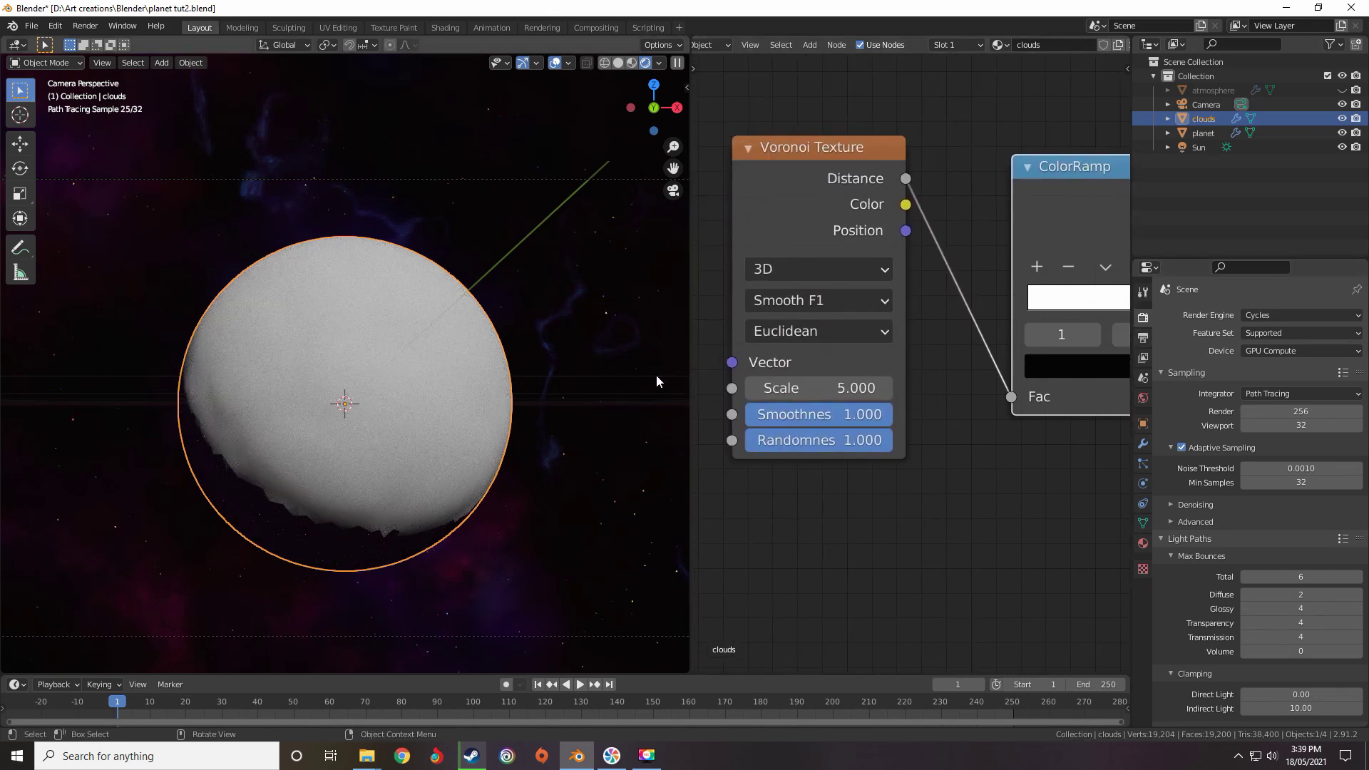
left_click_drag(855, 414, 718, 422)
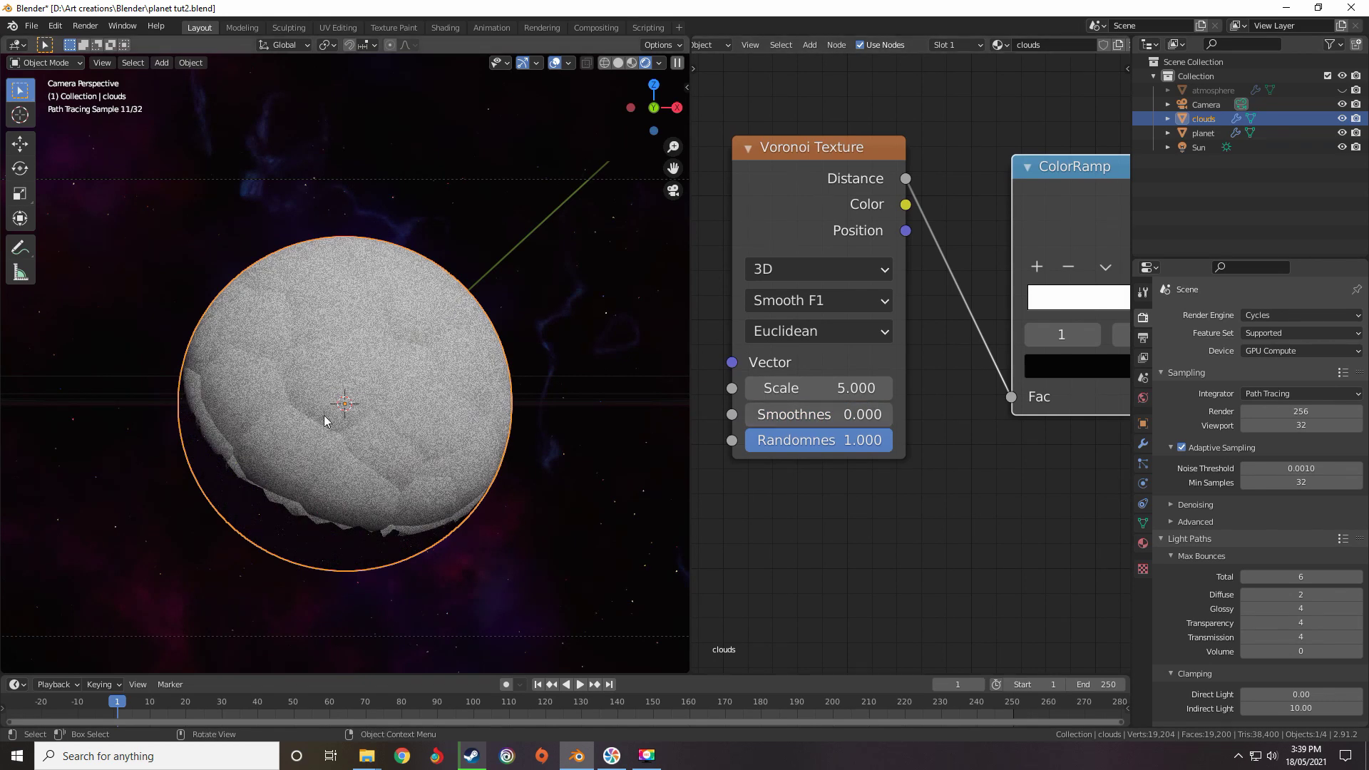
left_click_drag(761, 416, 822, 417)
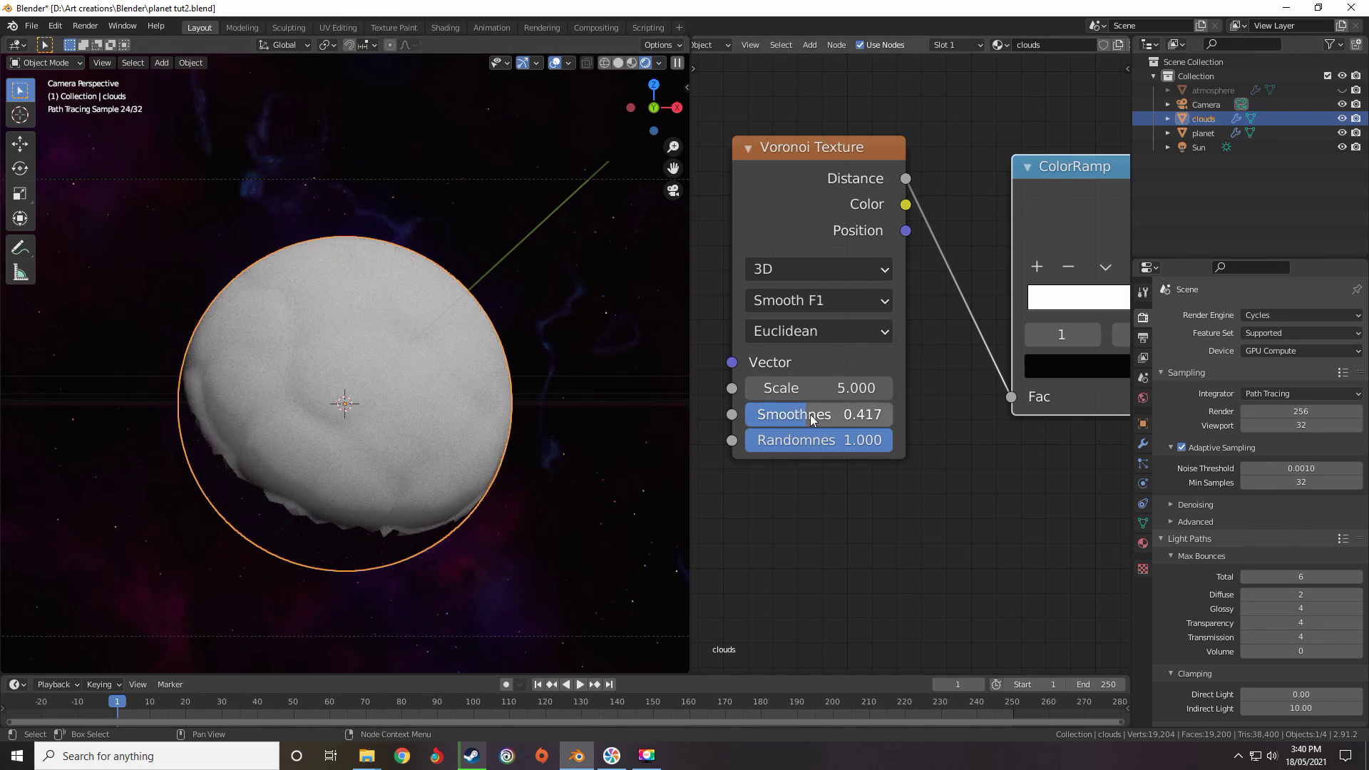
left_click_drag(805, 414, 811, 414)
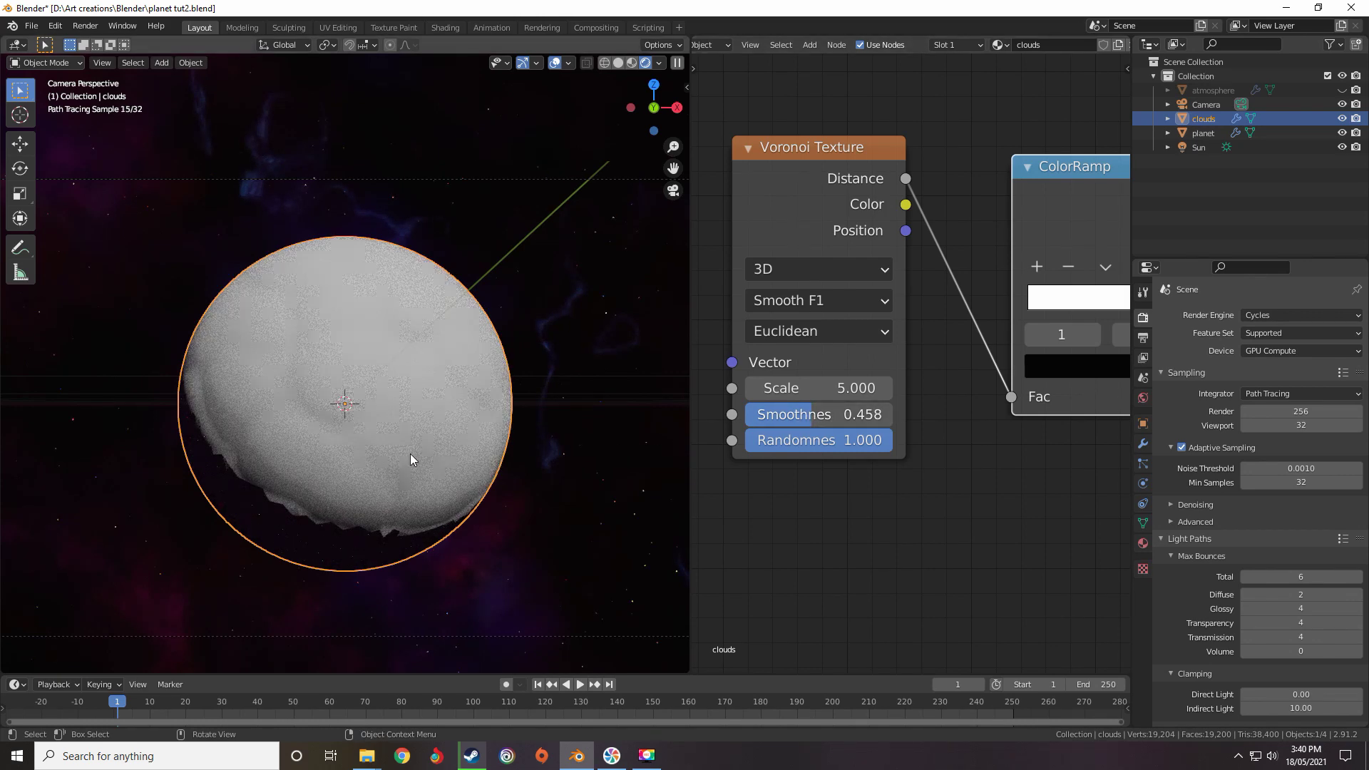
Move the Voronoi Texture node farther from the ColorRamp and raise its Scale to about 47.9
scroll(627, 381, "down", 1)
scroll(723, 385, "down", 12)
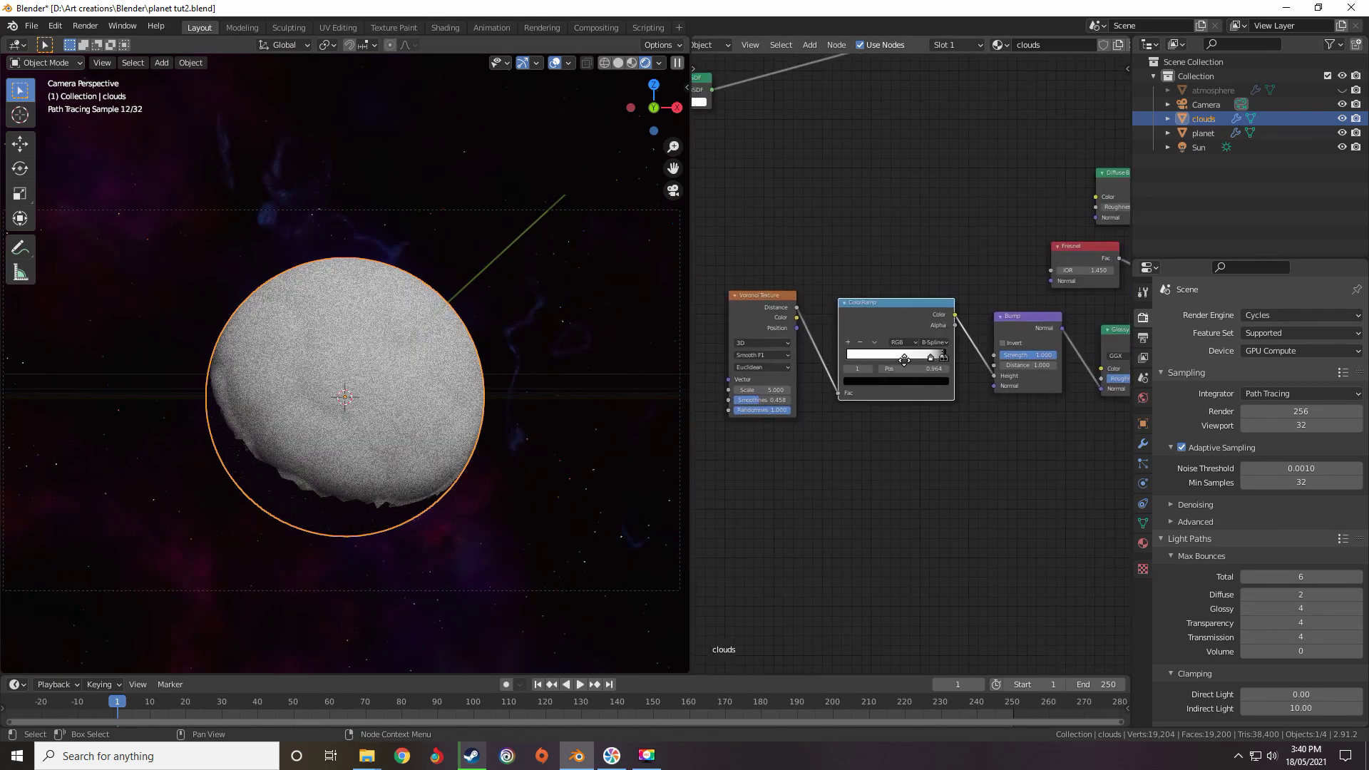
middle_click_drag(807, 349, 901, 335)
left_click_drag(852, 295, 806, 318)
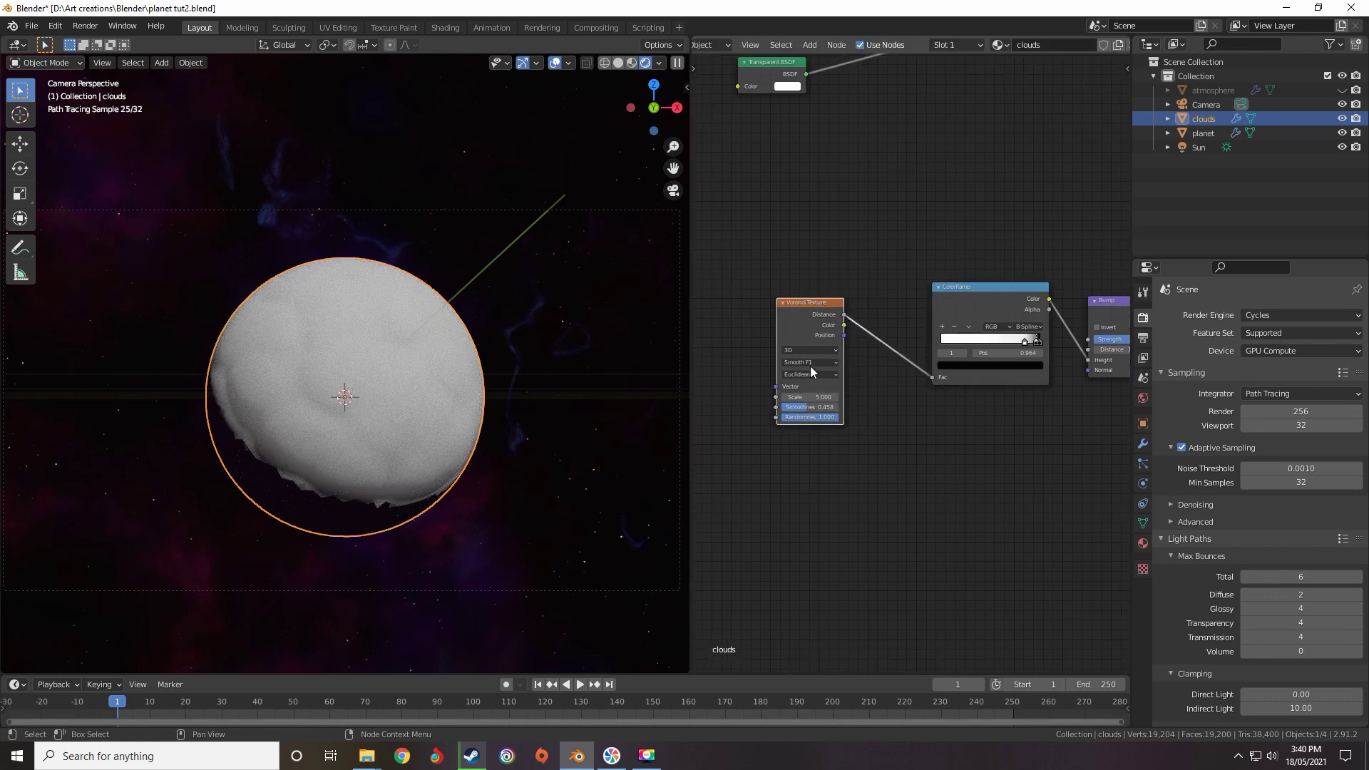
left_click_drag(797, 396, 884, 396)
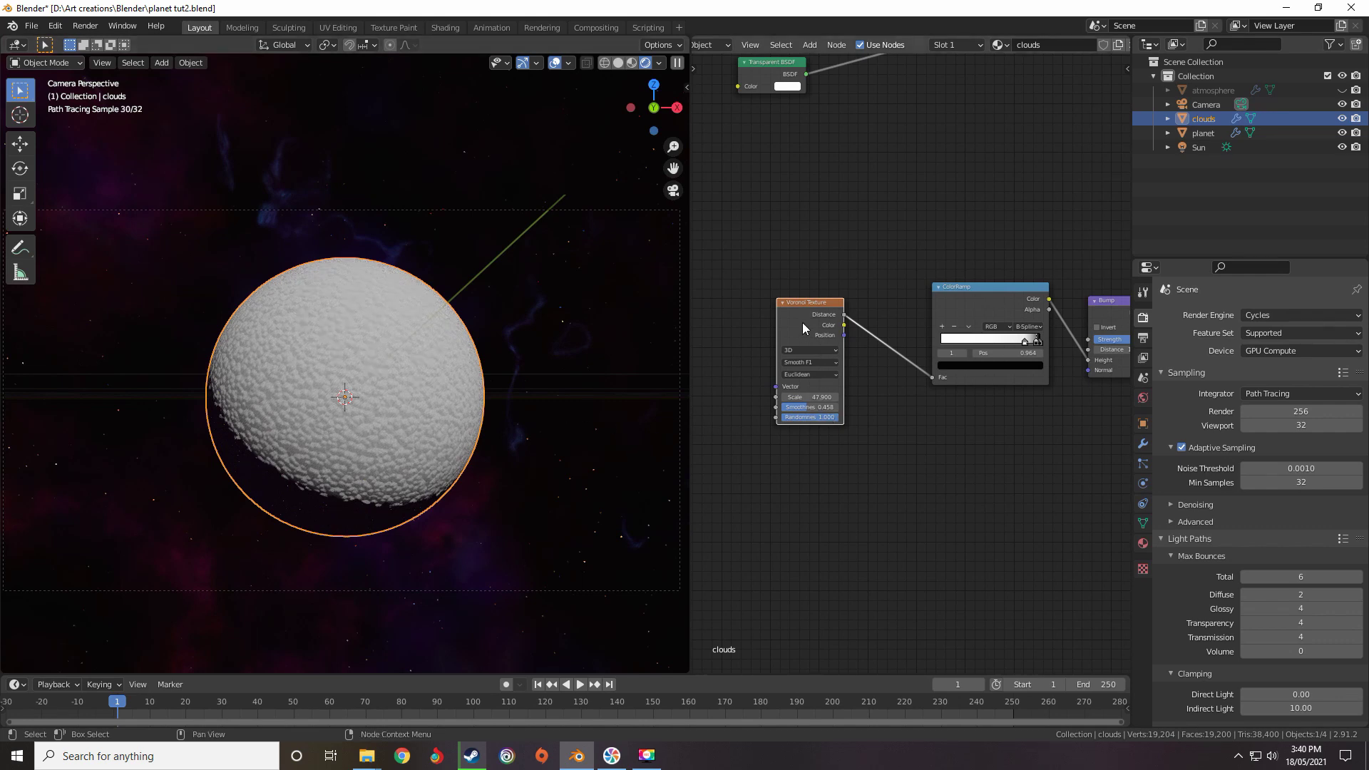
Add Texture Coordinate and Mapping nodes feeding the Voronoi Texture's vector, and reposition the Mapping node
key("ctrl+t")
middle_click_drag(895, 340, 846, 313)
scroll(952, 325, "up", 4)
left_click_drag(938, 366, 891, 322)
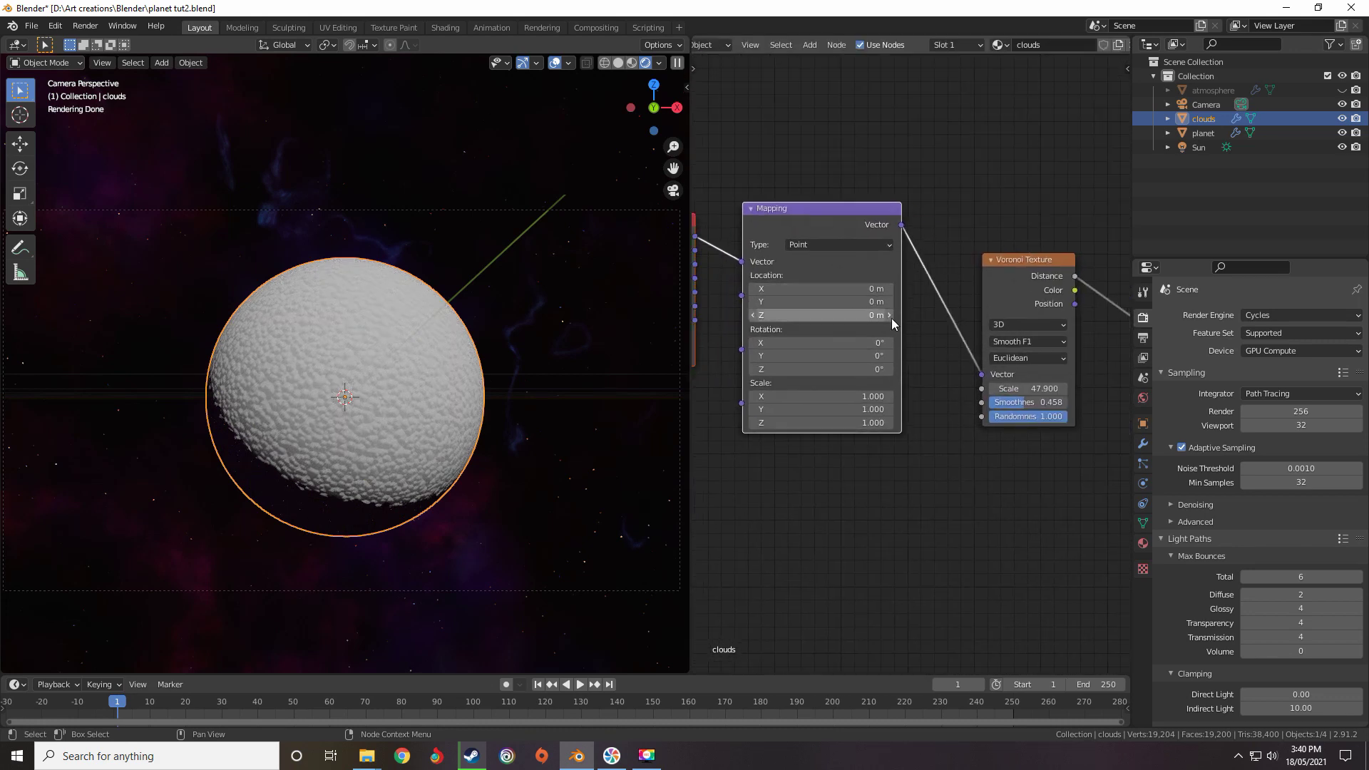
Duplicate the Voronoi Texture node and place the copy below the original
middle_click_drag(891, 318, 844, 304)
scroll(926, 269, "down", 1)
middle_click_drag(933, 273, 878, 263)
left_click(909, 254)
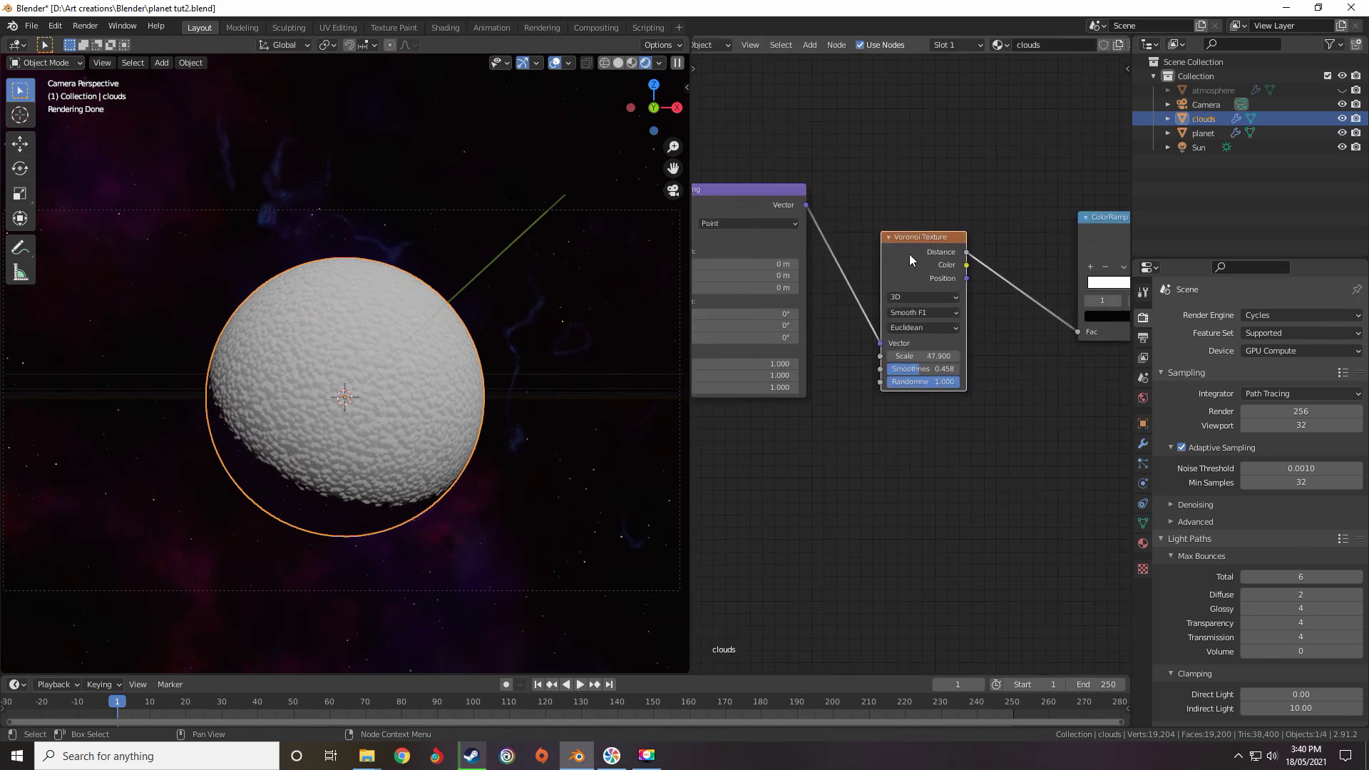
middle_click_drag(946, 336, 853, 205)
scroll(852, 205, "up", 5)
scroll(880, 285, "down", 6)
middle_click_drag(864, 272, 859, 233)
scroll(859, 242, "up", 2)
key("shift+d")
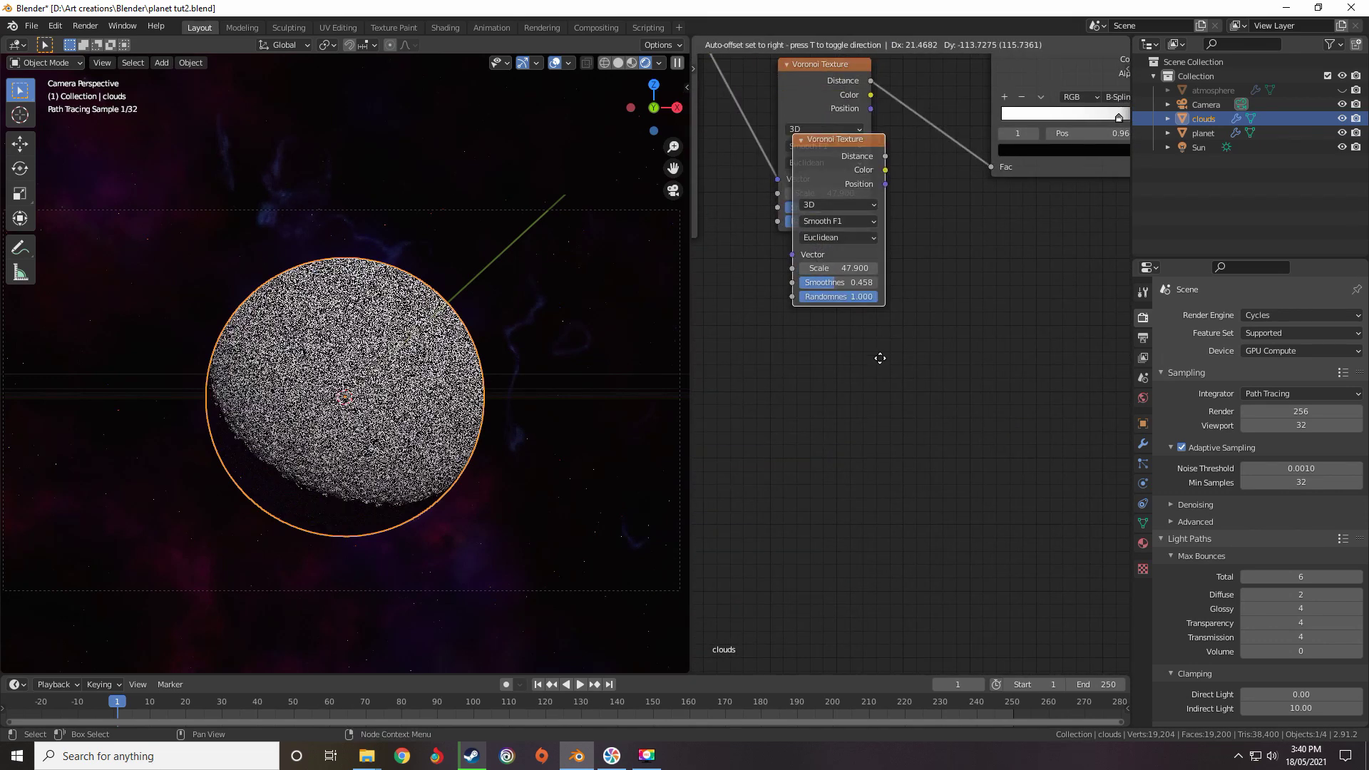
left_click(867, 433)
Connect the Mapping node's Vector output to the duplicated Voronoi Texture's Vector input
scroll(827, 342, "down", 4)
middle_click_drag(716, 146, 768, 216)
left_click_drag(784, 182, 849, 438)
middle_click_drag(900, 357, 845, 369)
Duplicate the ColorRamp below the original and connect the second Voronoi Texture's Distance to its Fac input
scroll(900, 360, "up", 4)
left_click(978, 182)
middle_click_drag(912, 224, 824, 150)
scroll(831, 156, "up", 2)
key("shift+d")
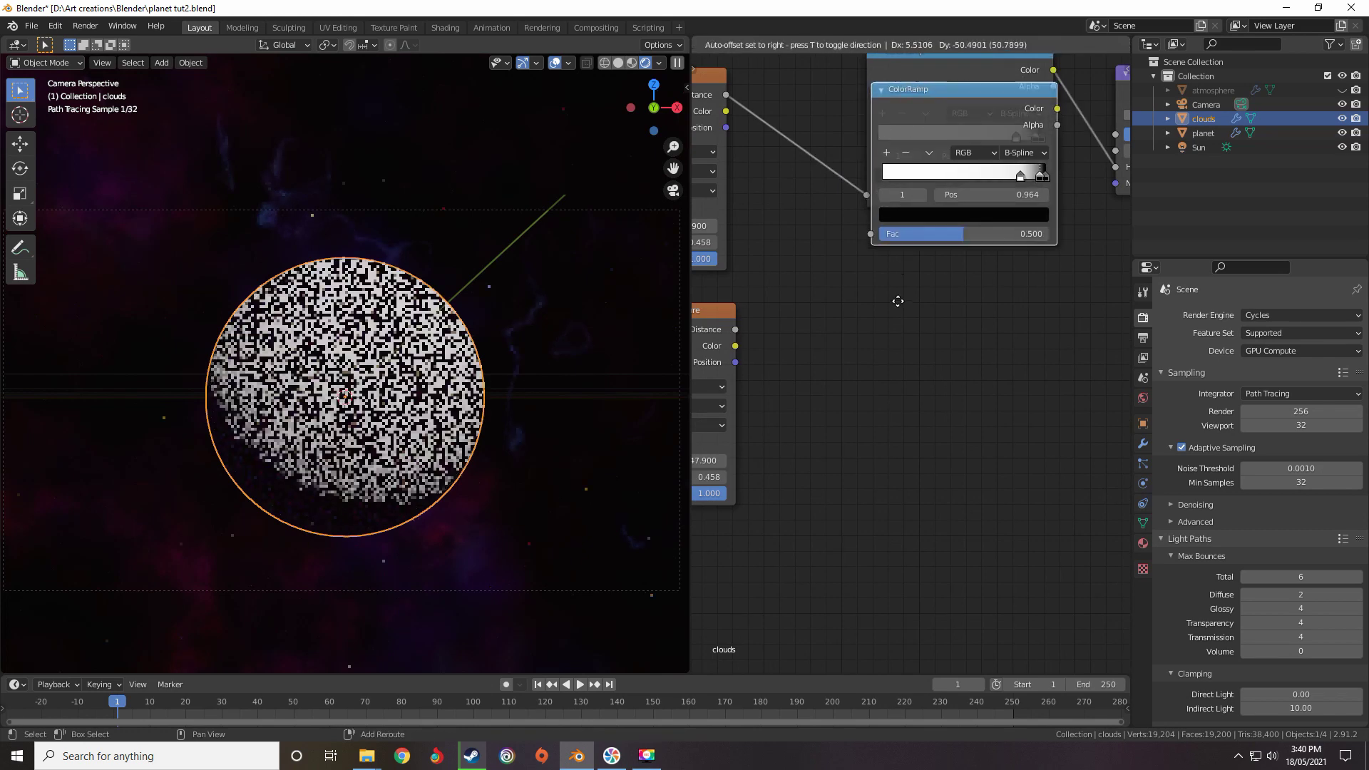
left_click(849, 513)
left_click_drag(737, 332, 845, 458)
middle_click_drag(936, 407, 924, 400)
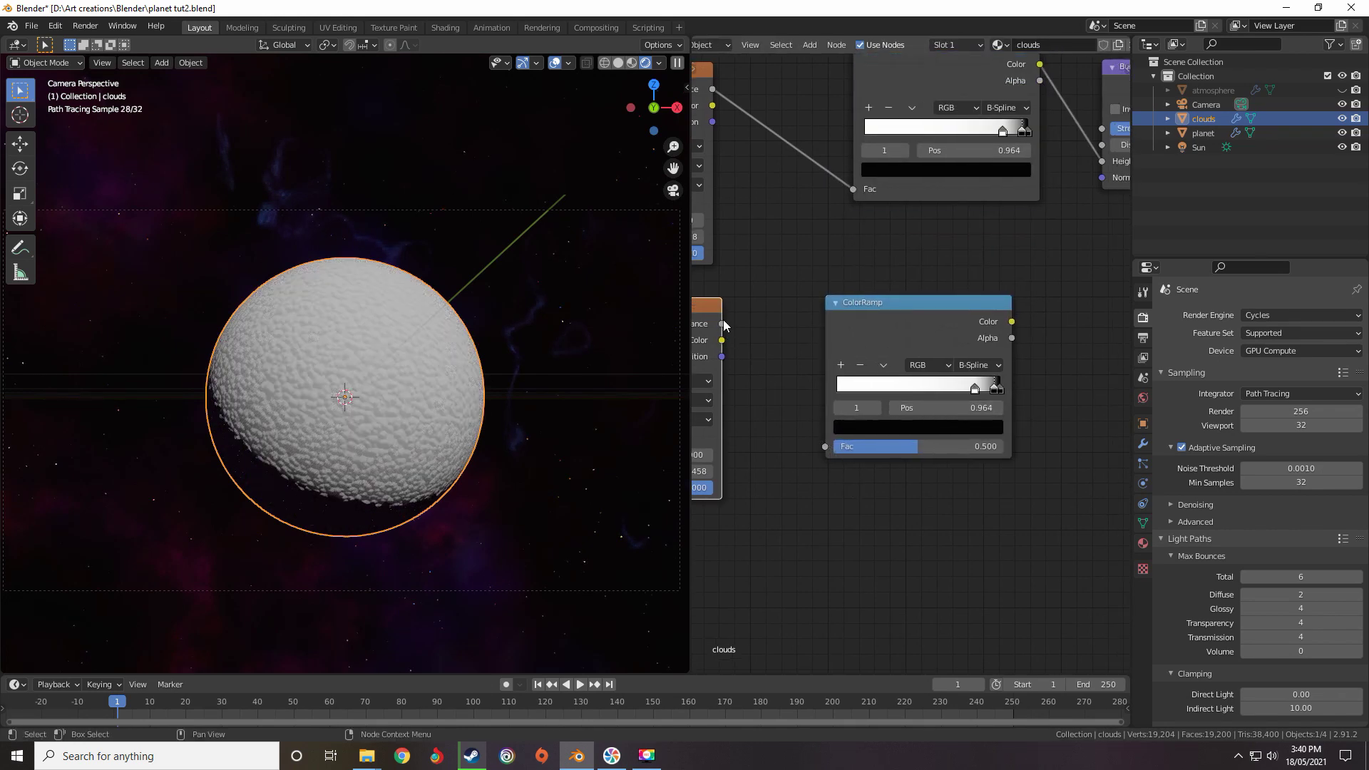
left_click_drag(723, 323, 826, 445)
Insert a Math node set to Add between the first ColorRamp and the Bump, and connect the second ColorRamp's Color to its second Value
scroll(845, 428, "down", 7)
middle_click_drag(970, 274, 863, 311)
scroll(864, 310, "up", 5)
key("shift+a")
mouse_move(863, 311)
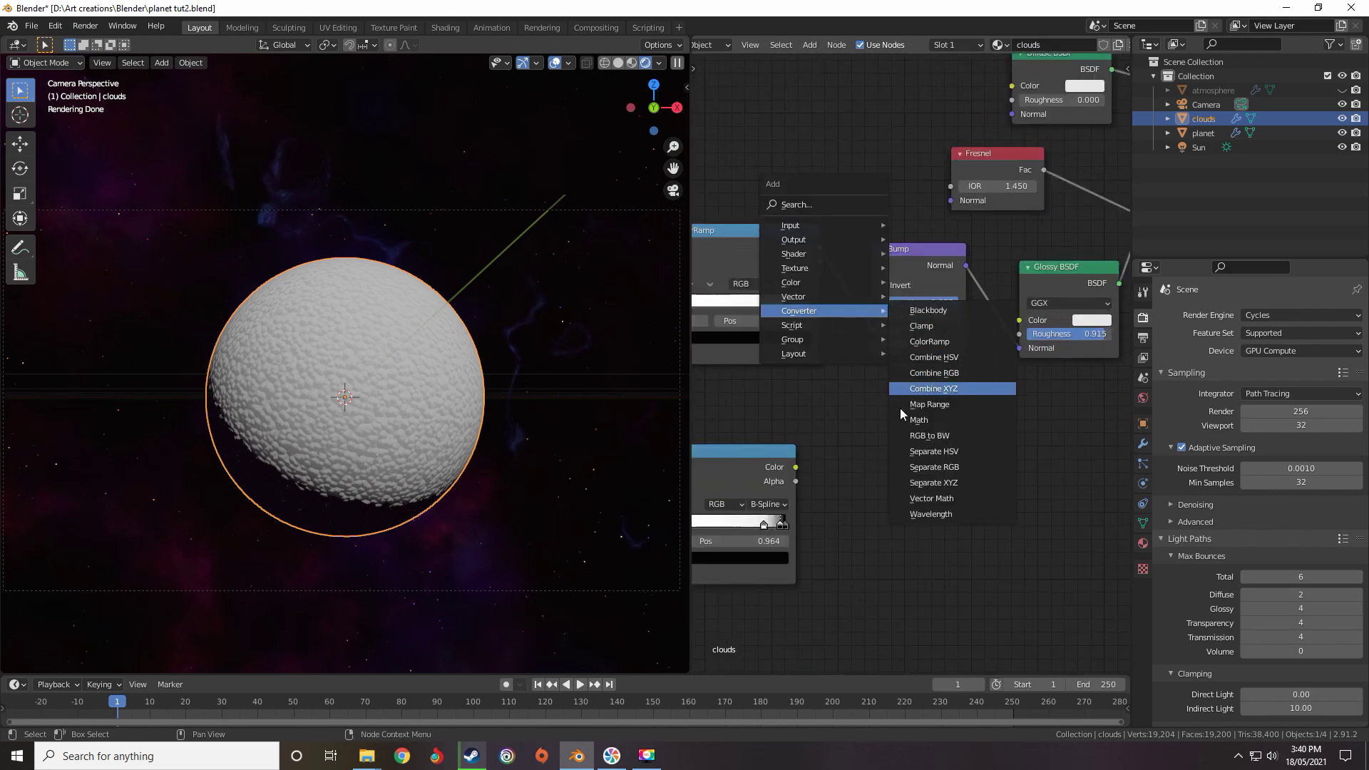
left_click(916, 418)
left_click(837, 277)
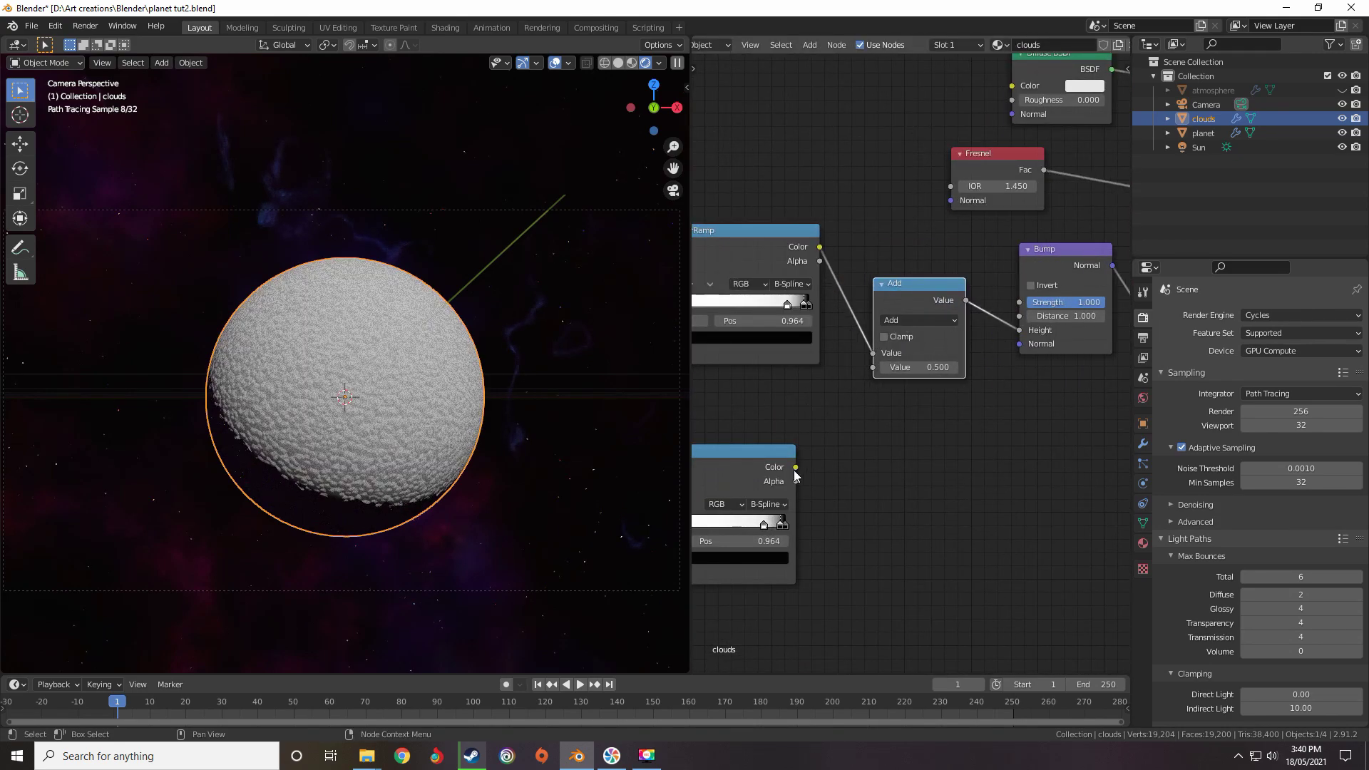
left_click_drag(794, 469, 872, 367)
Raise the second Voronoi Texture's Scale to about 111.1 for finer detail
scroll(635, 369, "up", 8)
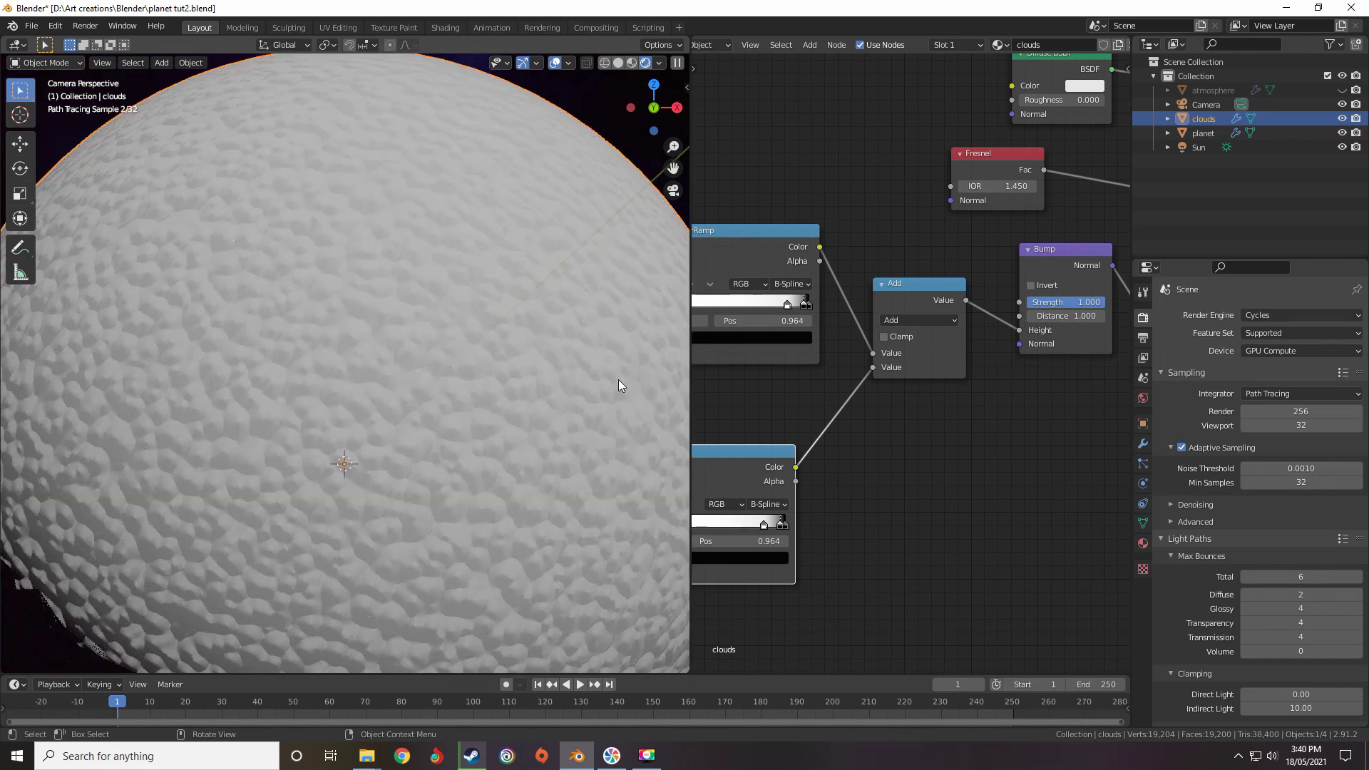
middle_click_drag(857, 406, 977, 309)
middle_click_drag(891, 345, 1149, 346)
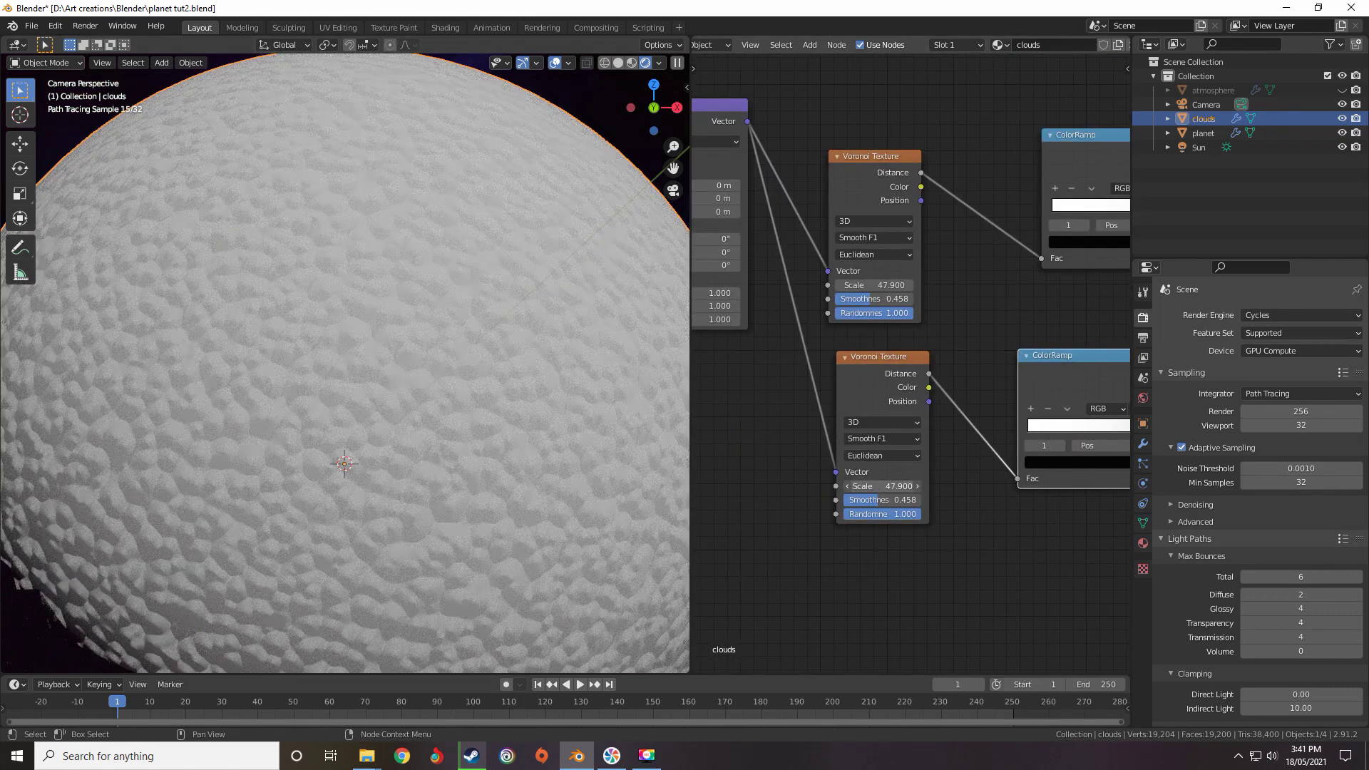
left_click_drag(881, 486, 950, 486)
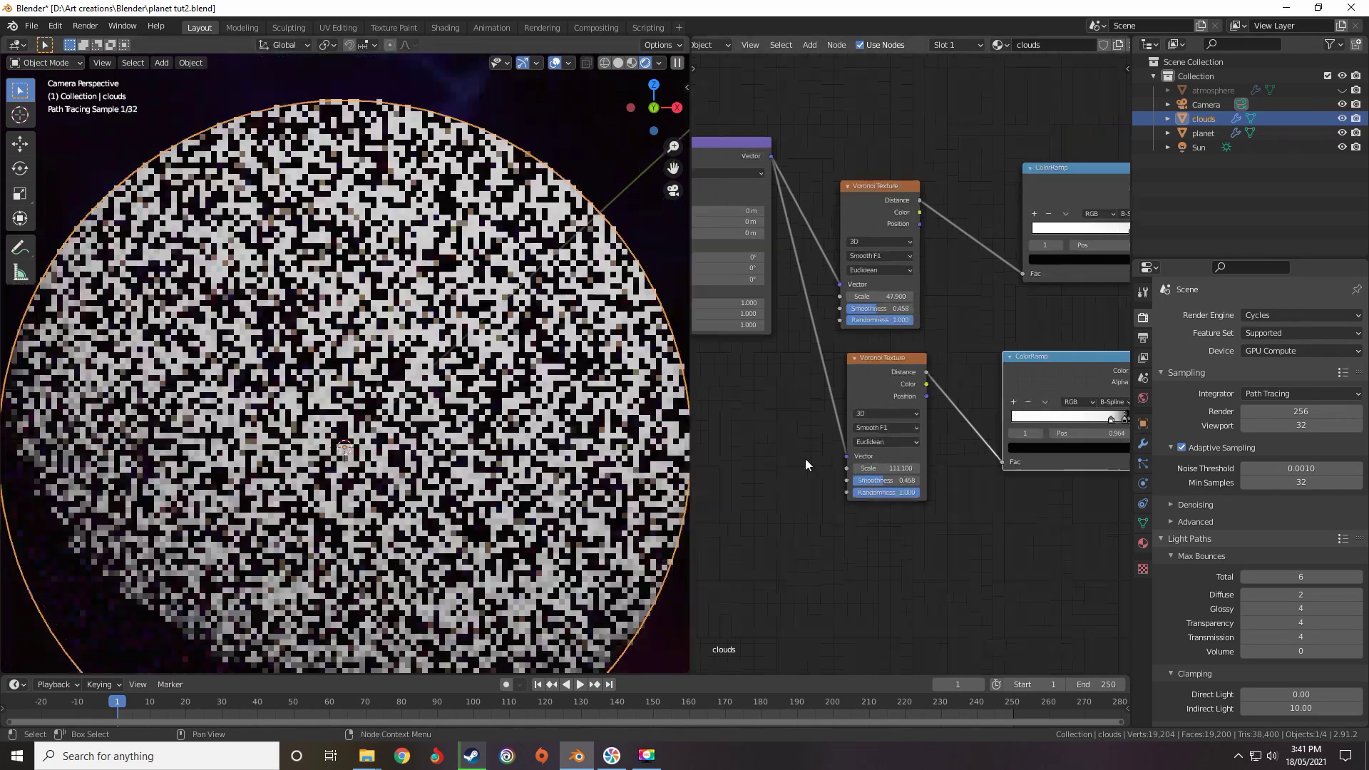
scroll(806, 459, "down", 1)
Mute and unmute the Add node to compare the cloud bump with and without the second texture
middle_click_drag(909, 415, 616, 453)
left_click(934, 326)
left_click(930, 307)
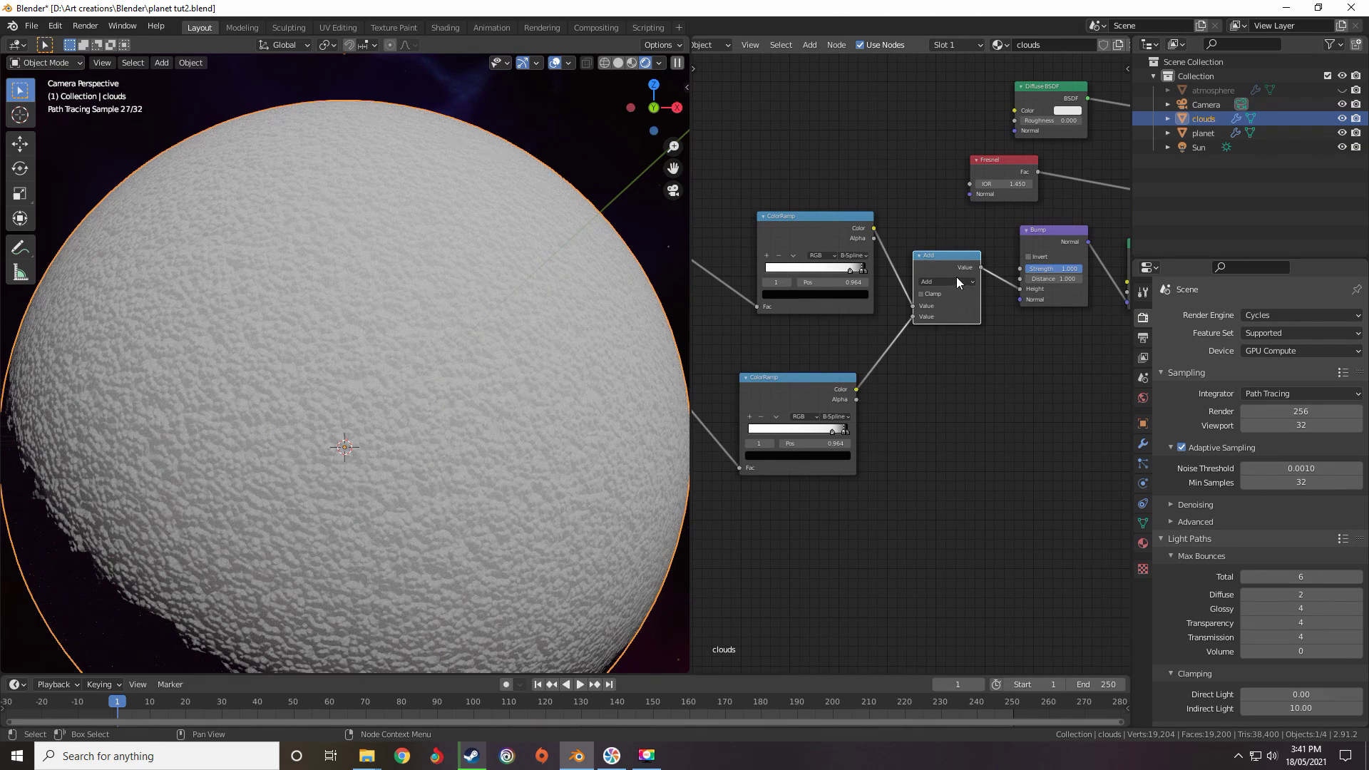
key("m")
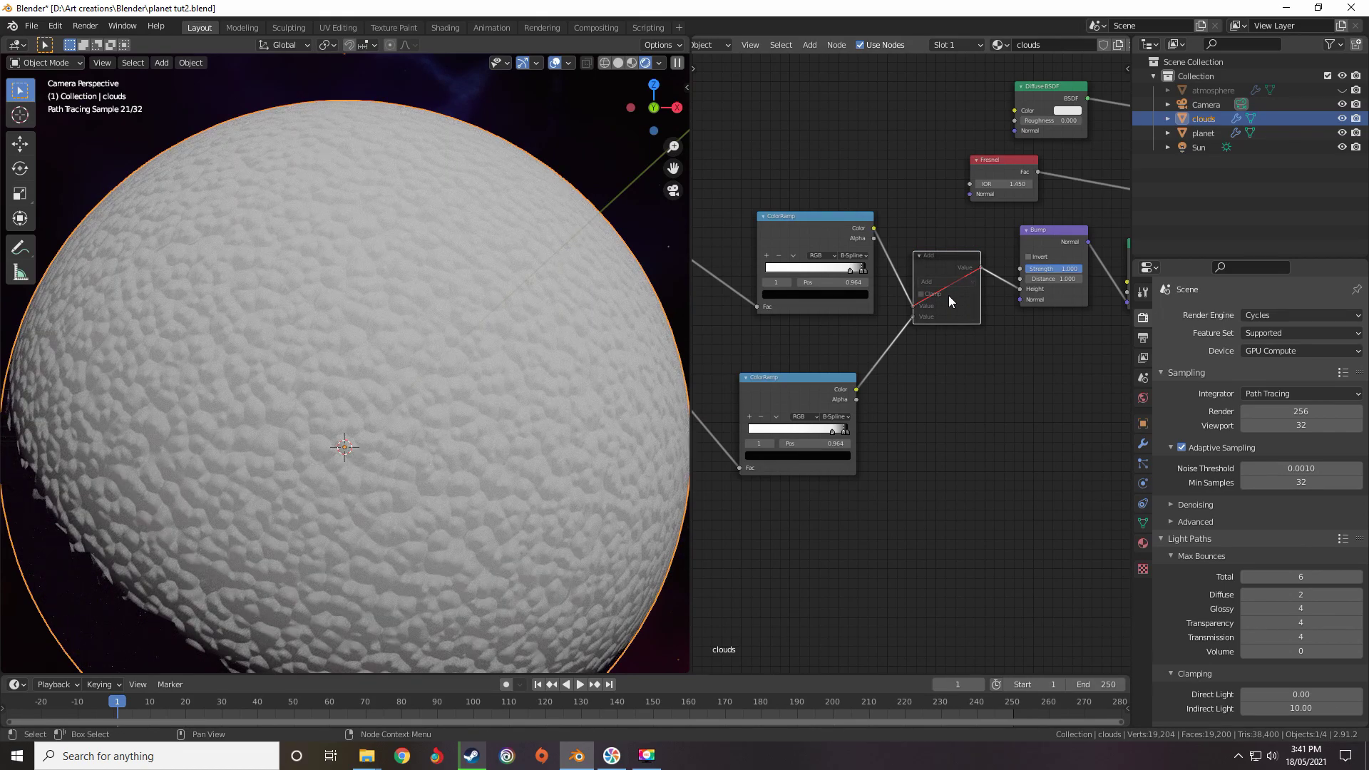
key("m")
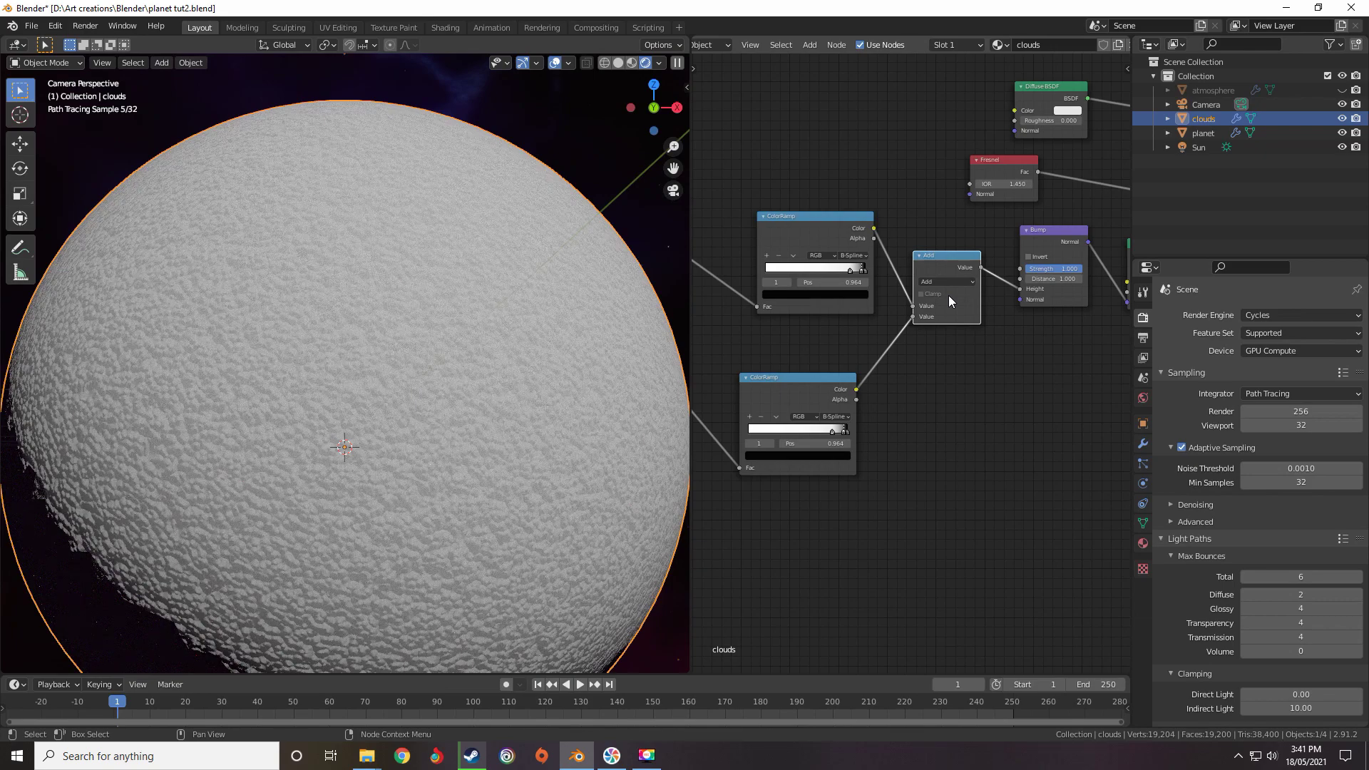
Duplicate the Add node and insert the copy between the first ColorRamp and the original Add node
middle_click_drag(923, 309, 901, 258)
scroll(905, 288, "up", 3)
key("shift+d")
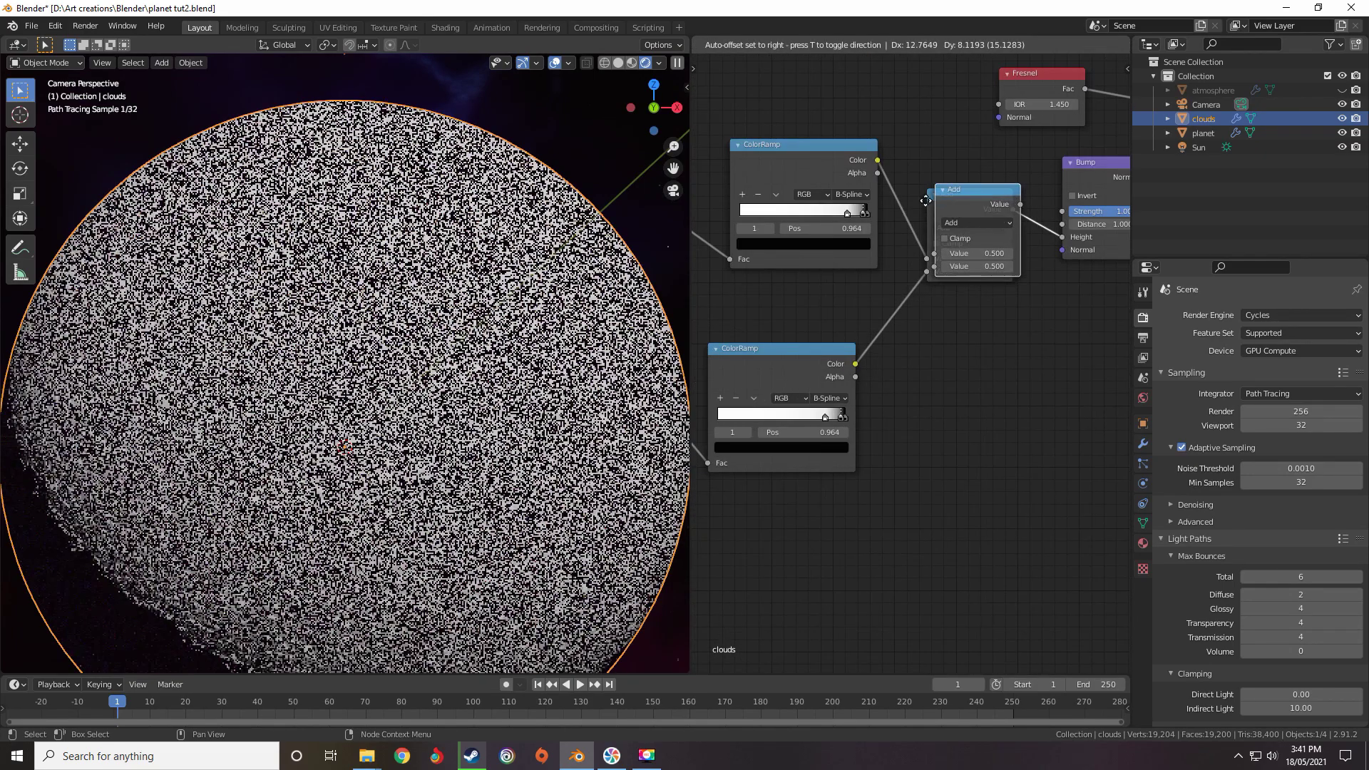
left_click(891, 173)
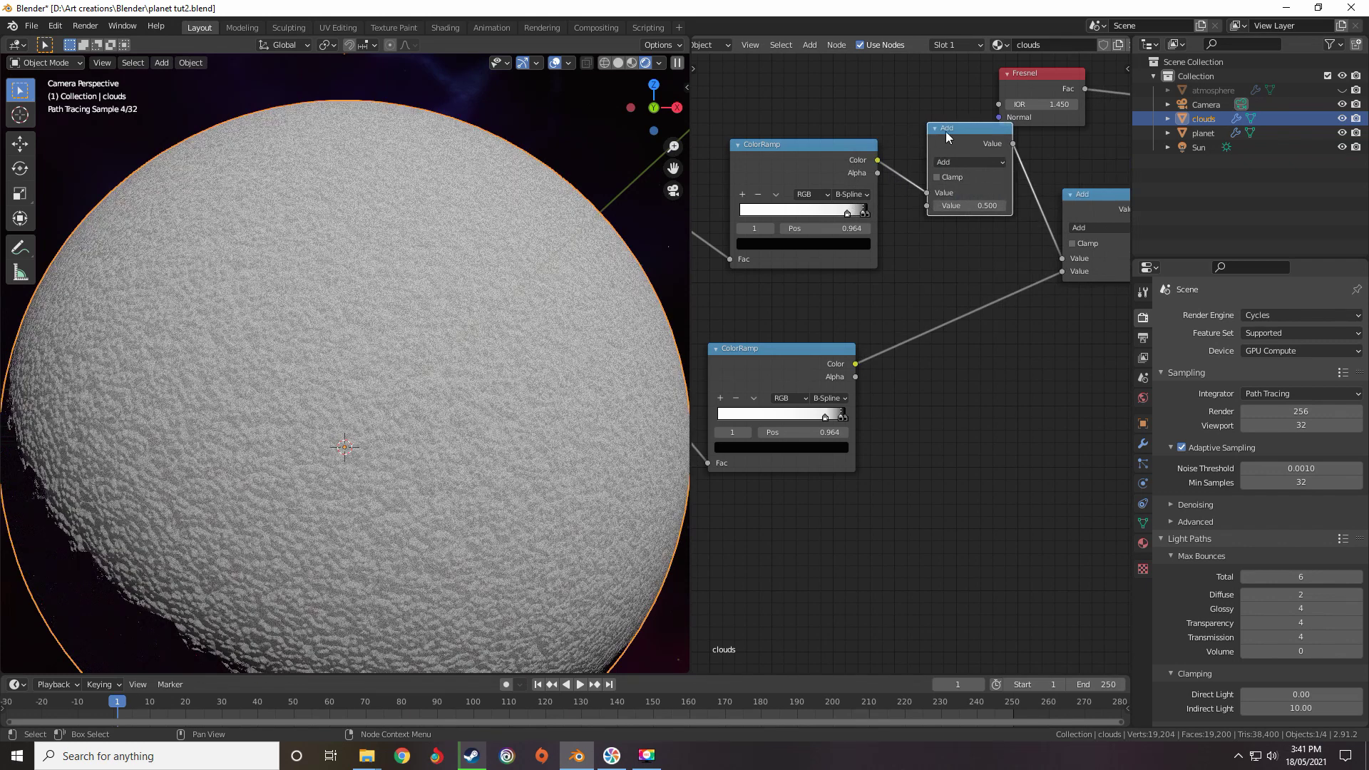
key("g")
left_click(927, 187)
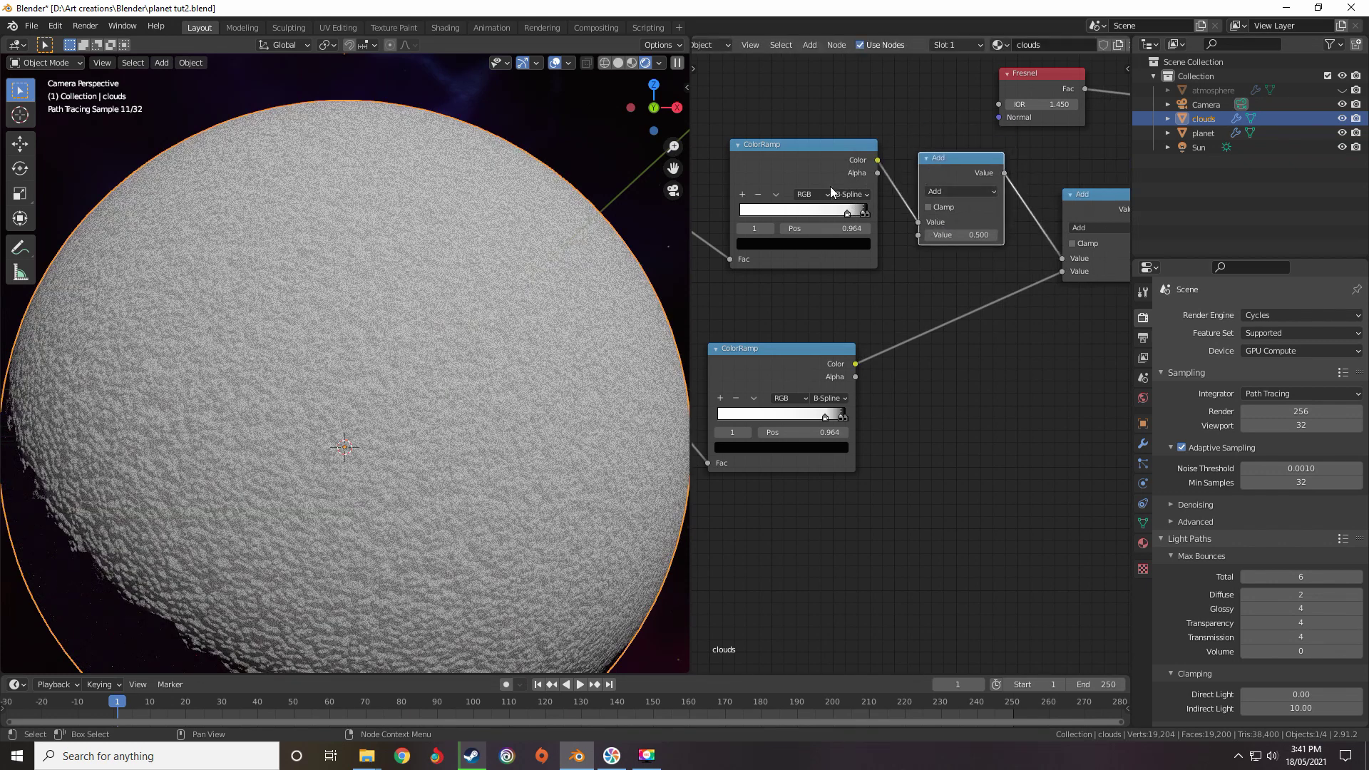
Duplicate the new Math node and insert the copy between the second ColorRamp and the final Add node
scroll(830, 182, "down", 6)
middle_click_drag(834, 141, 833, 204)
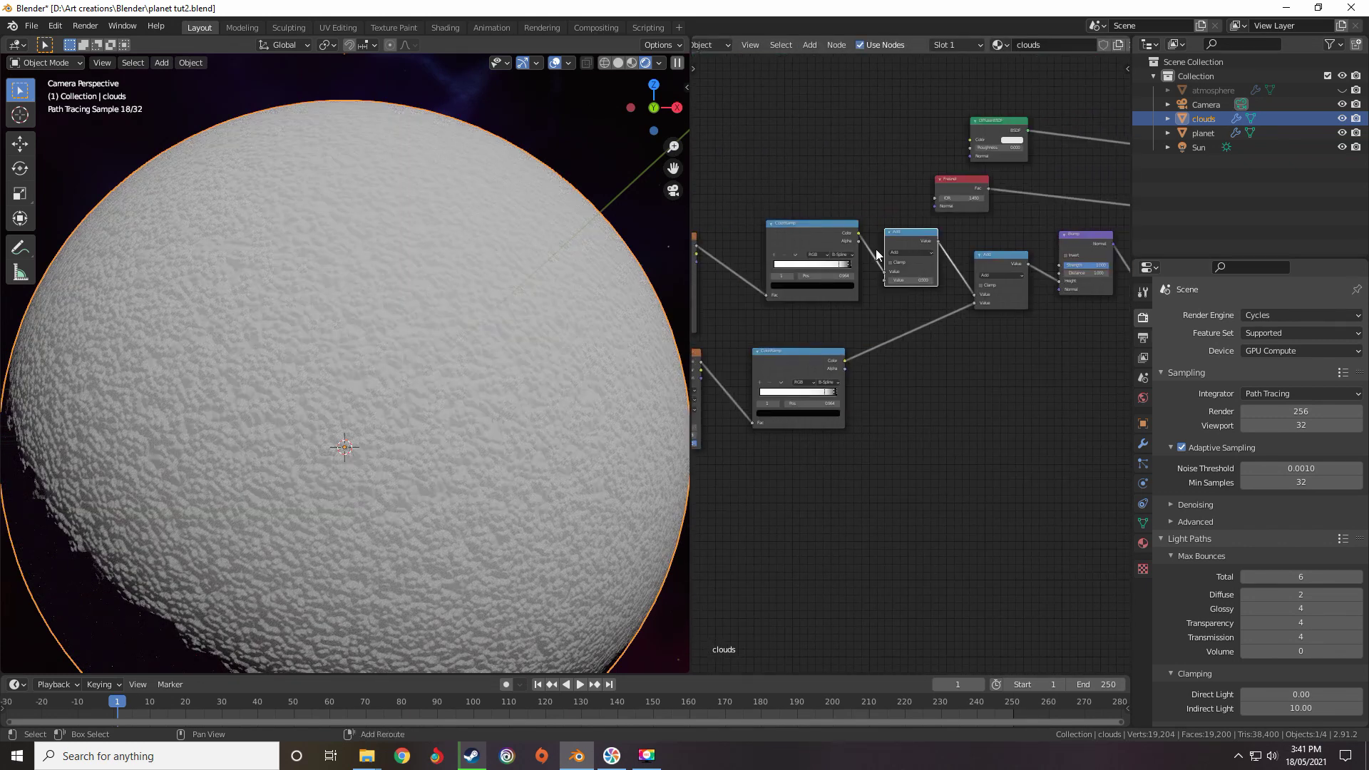
key("shift+d")
left_click(870, 343)
Change the operation of both Math nodes following the ColorRamps to Multiply
scroll(900, 339, "up", 9)
middle_click_drag(899, 339, 888, 315)
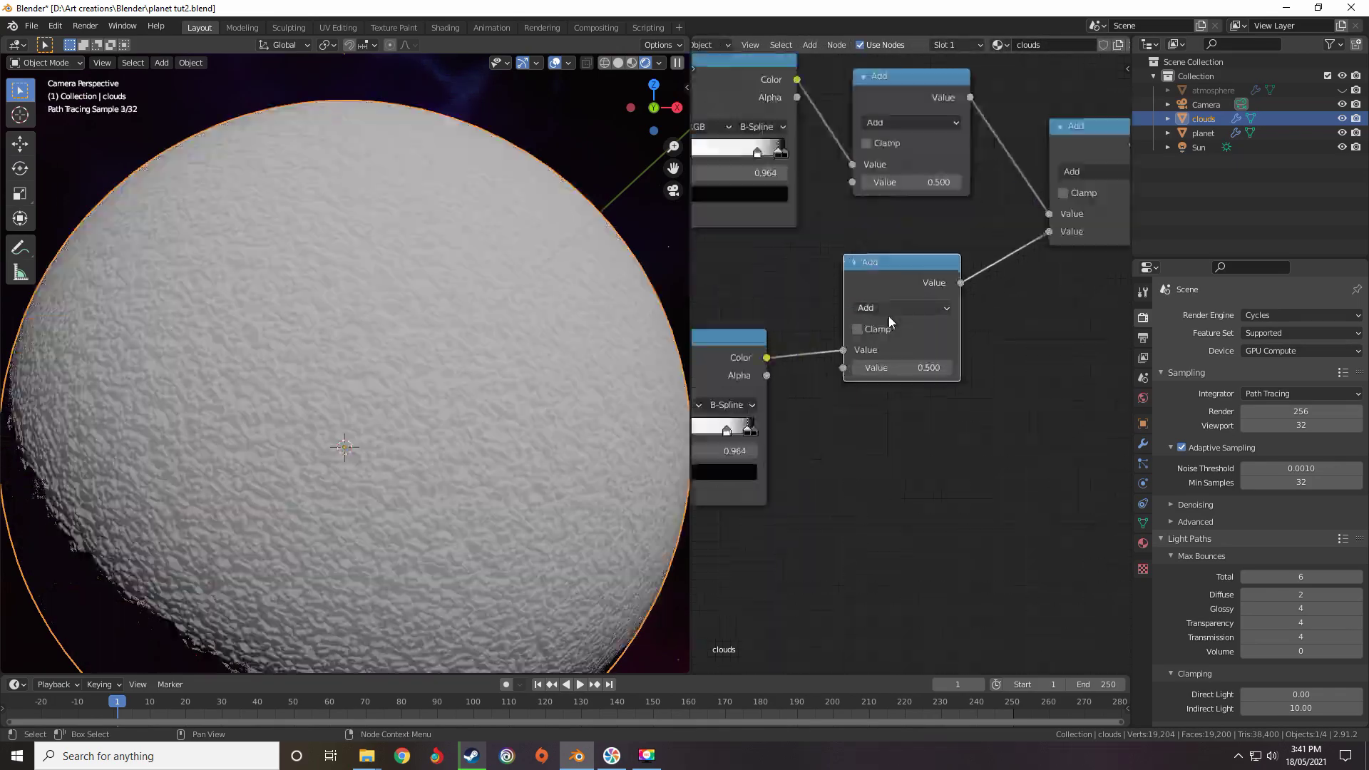
left_click(879, 308)
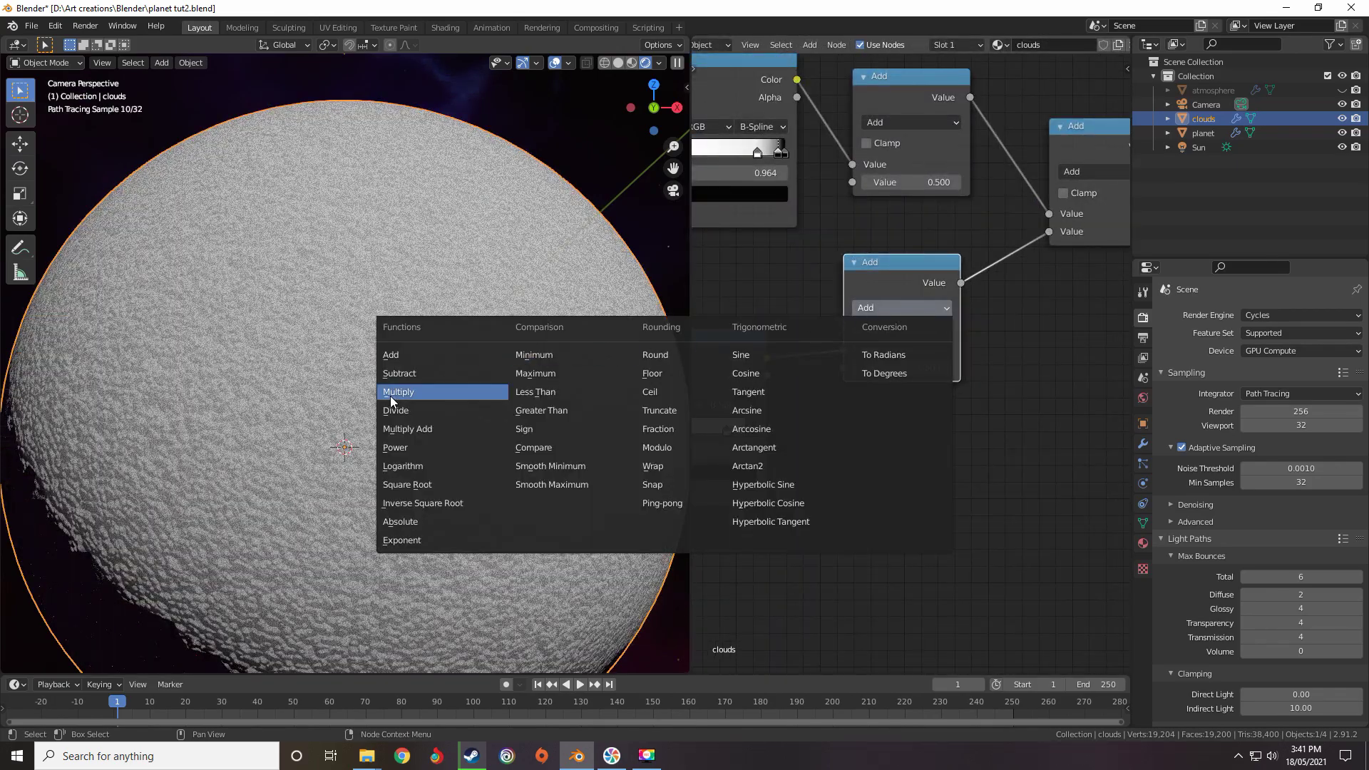
left_click(432, 395)
left_click(876, 122)
left_click(427, 214)
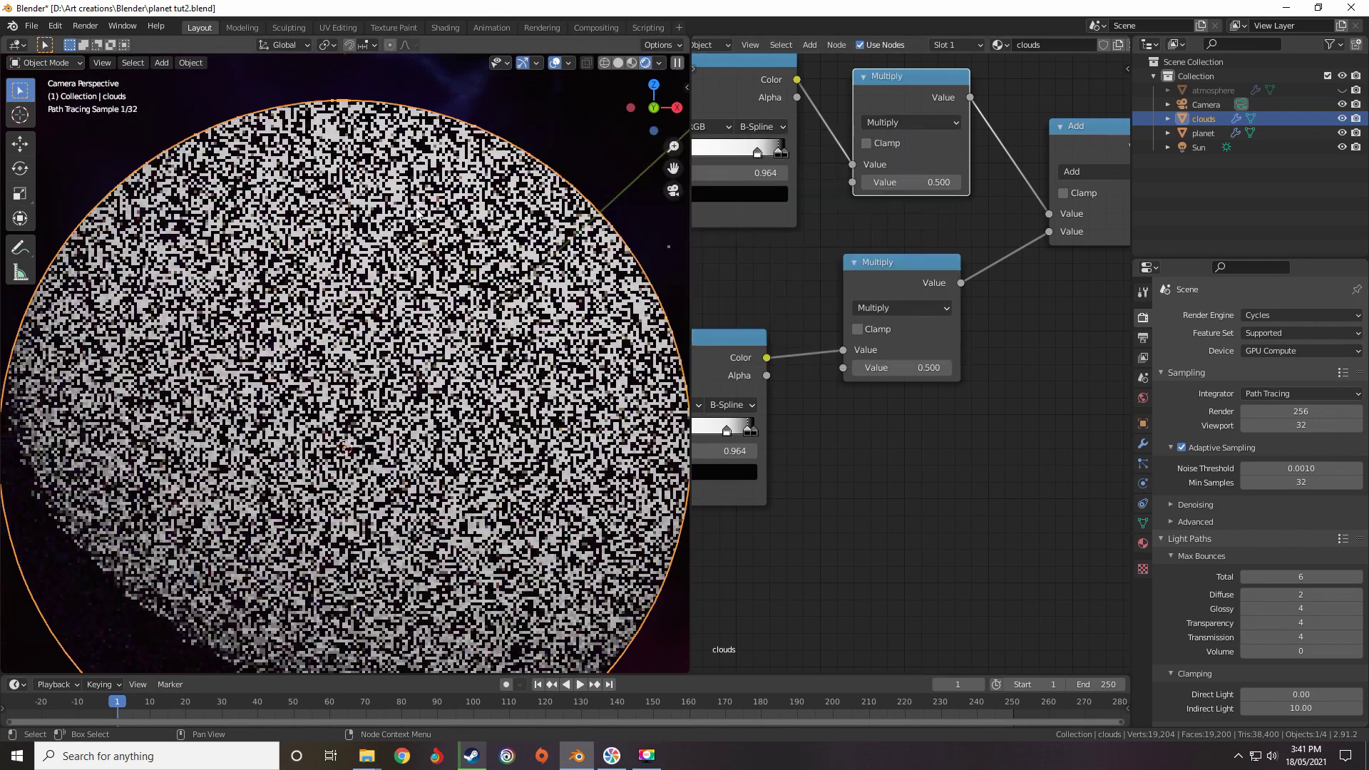
Set the multiplier value of both Multiply nodes to 0.1
left_click(903, 180)
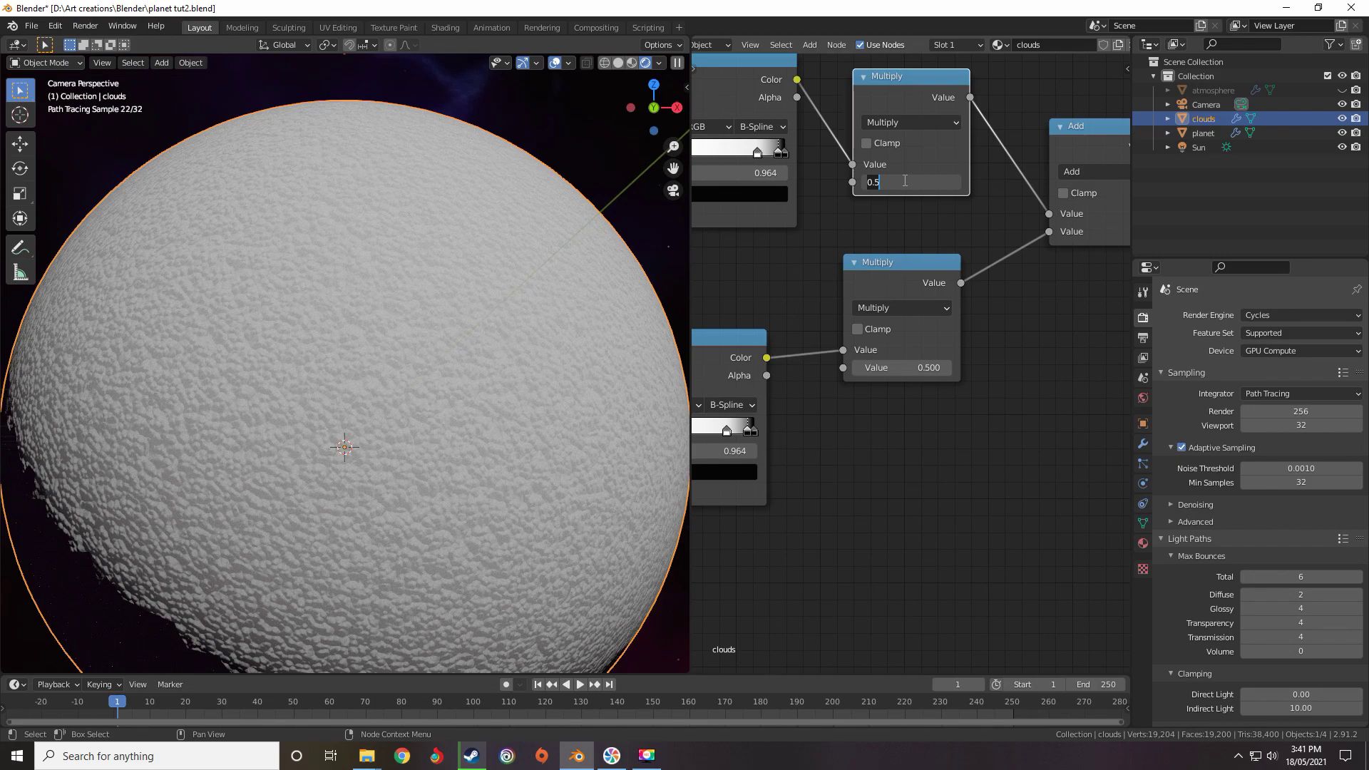
type("0.1")
key("Return")
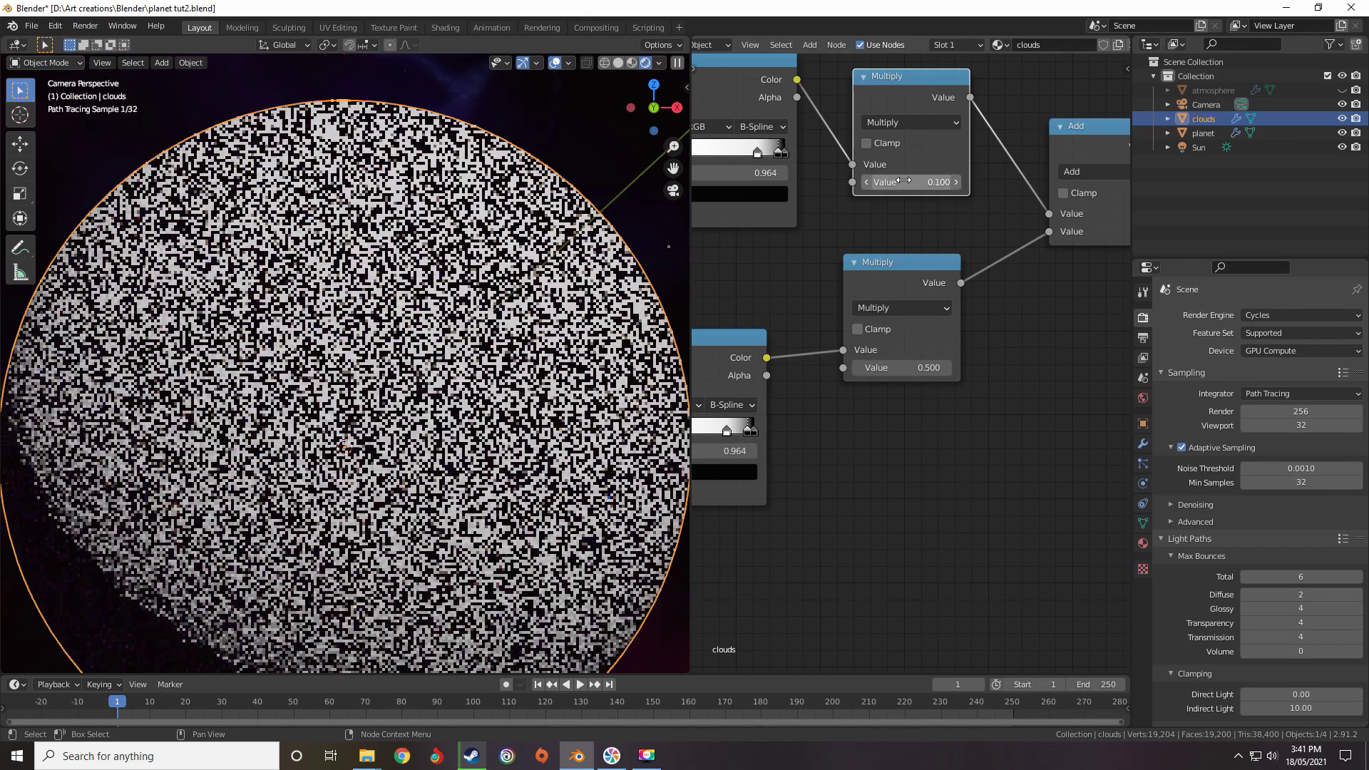
type("0.1")
key("Return")
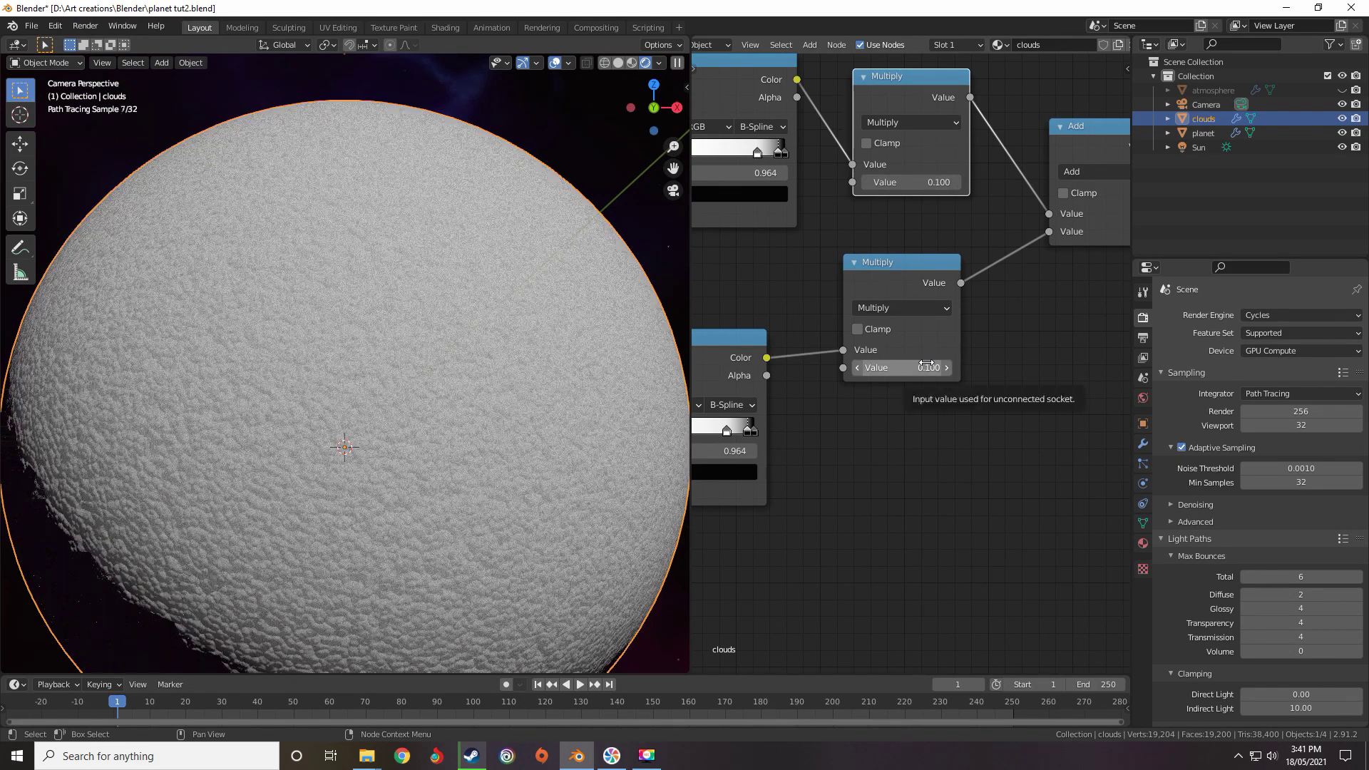
Set the upper Multiply node's value to 0.05 and try raising it to about 36.05
left_click(908, 181)
type("0.1")
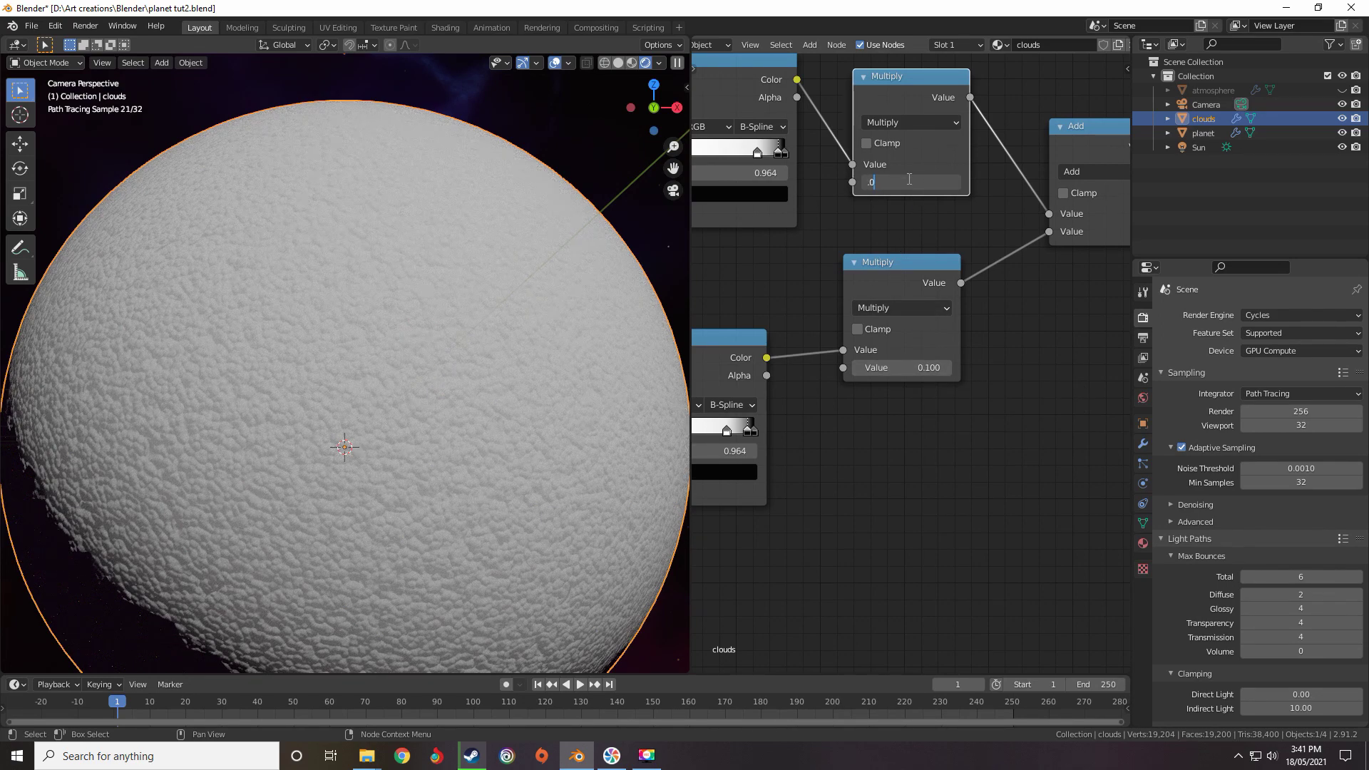
type("5")
key("Return")
left_click_drag(888, 183, 898, 182)
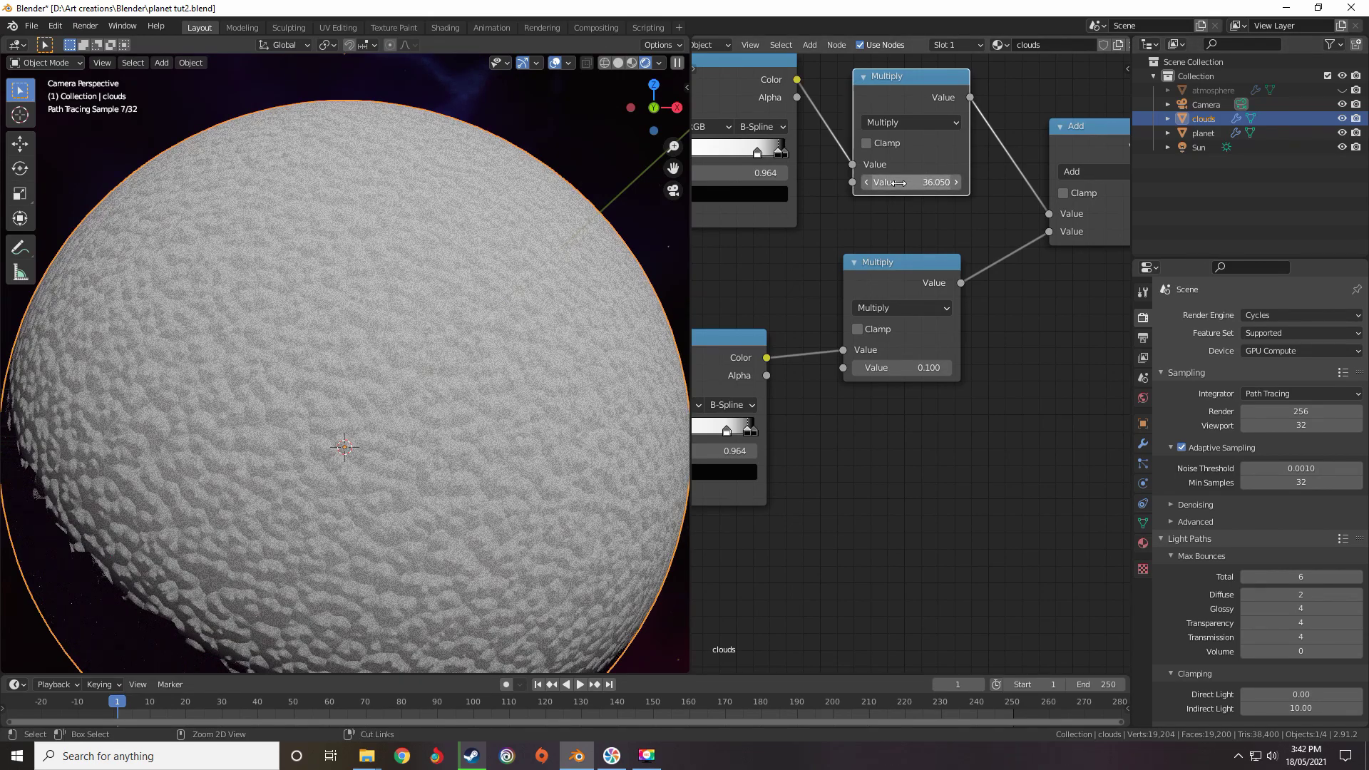
Undo the last value change on the upper Multiply node and set the lower Multiply node's value to 0.018
key("ctrl+z")
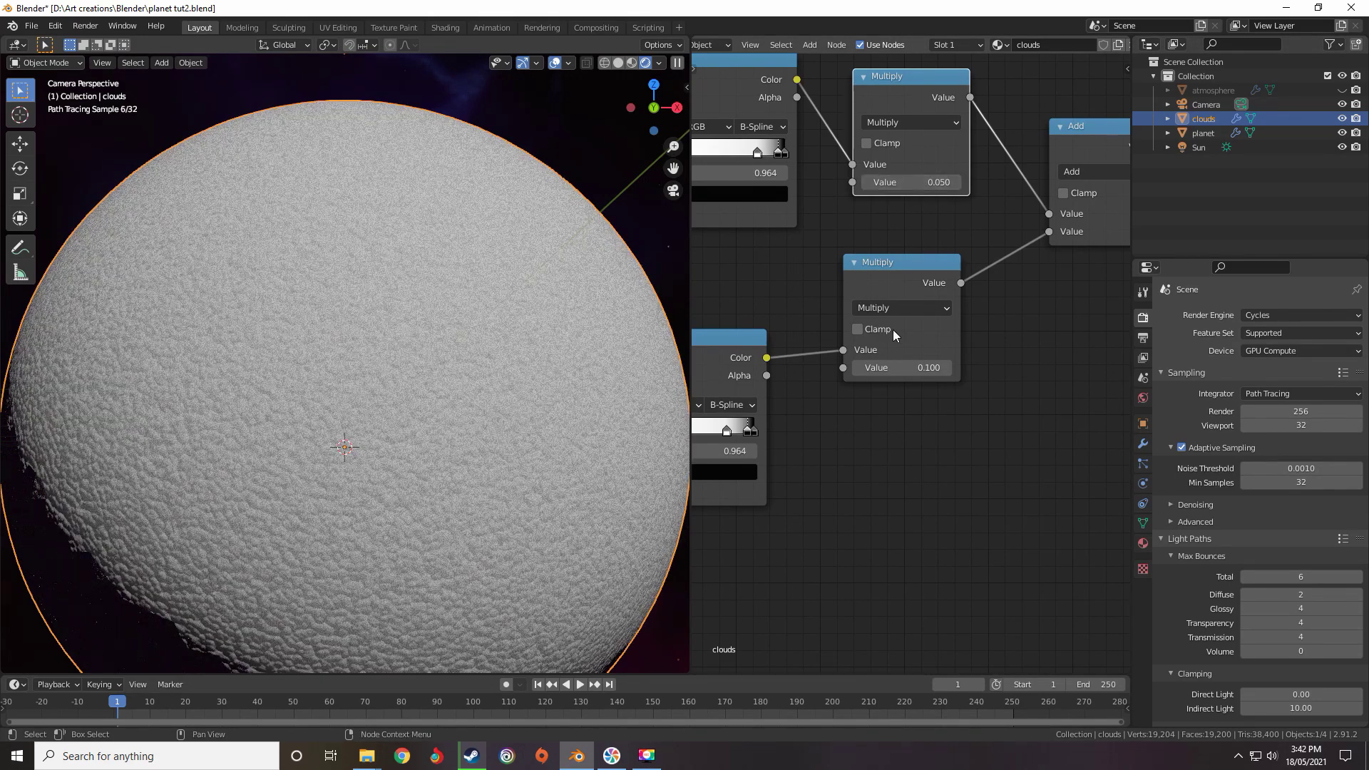
left_click(900, 368)
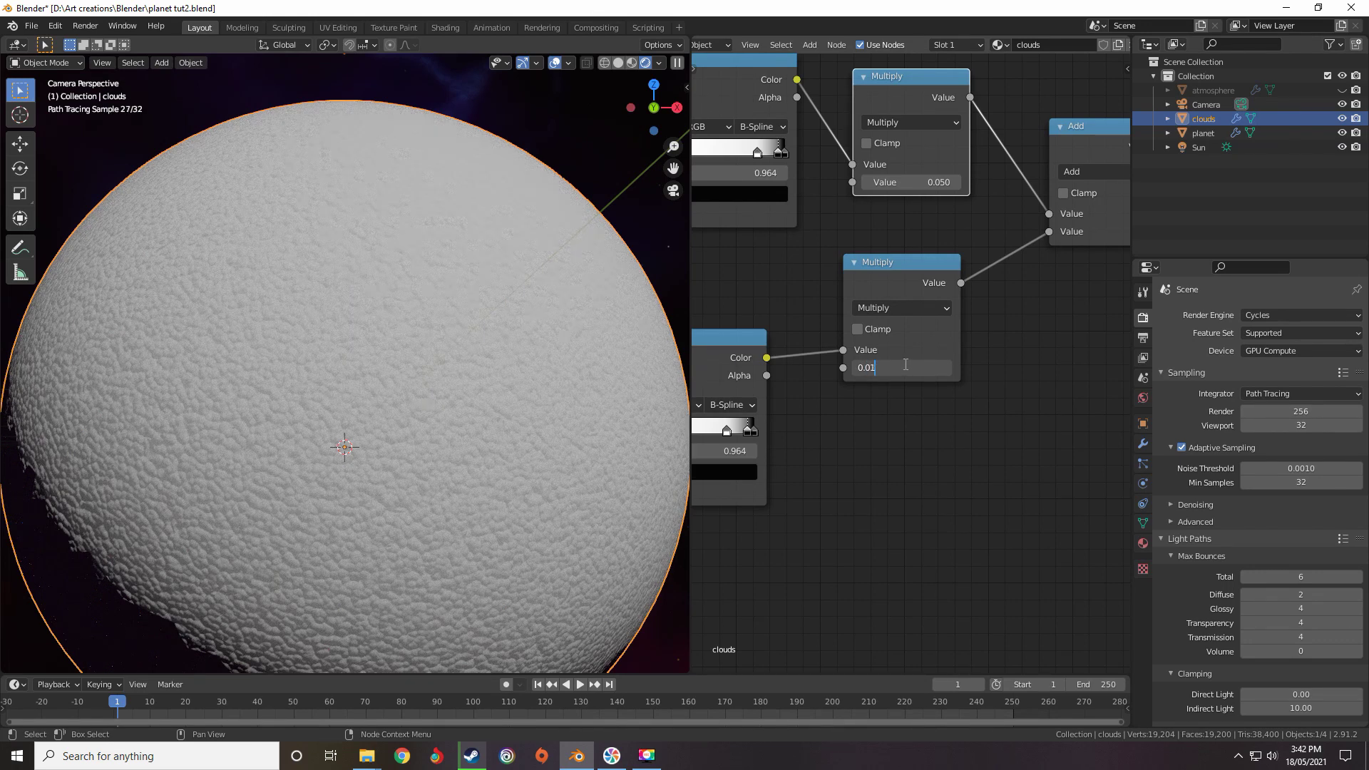
type("0.018")
key("Return")
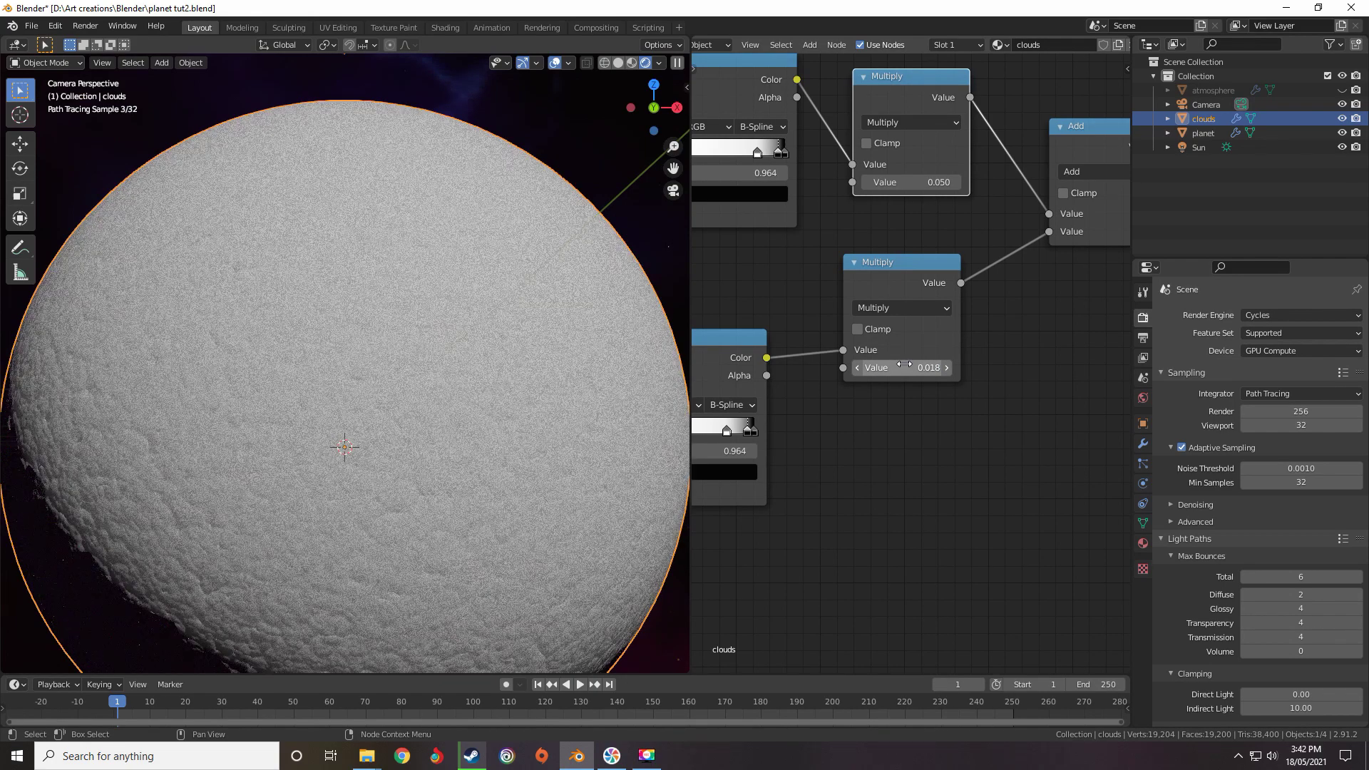
Raise the Smoothness of the upper Voronoi Texture to about 0.592 and the lower one to 0.600
scroll(746, 378, "down", 6)
middle_click_drag(746, 379, 1021, 369)
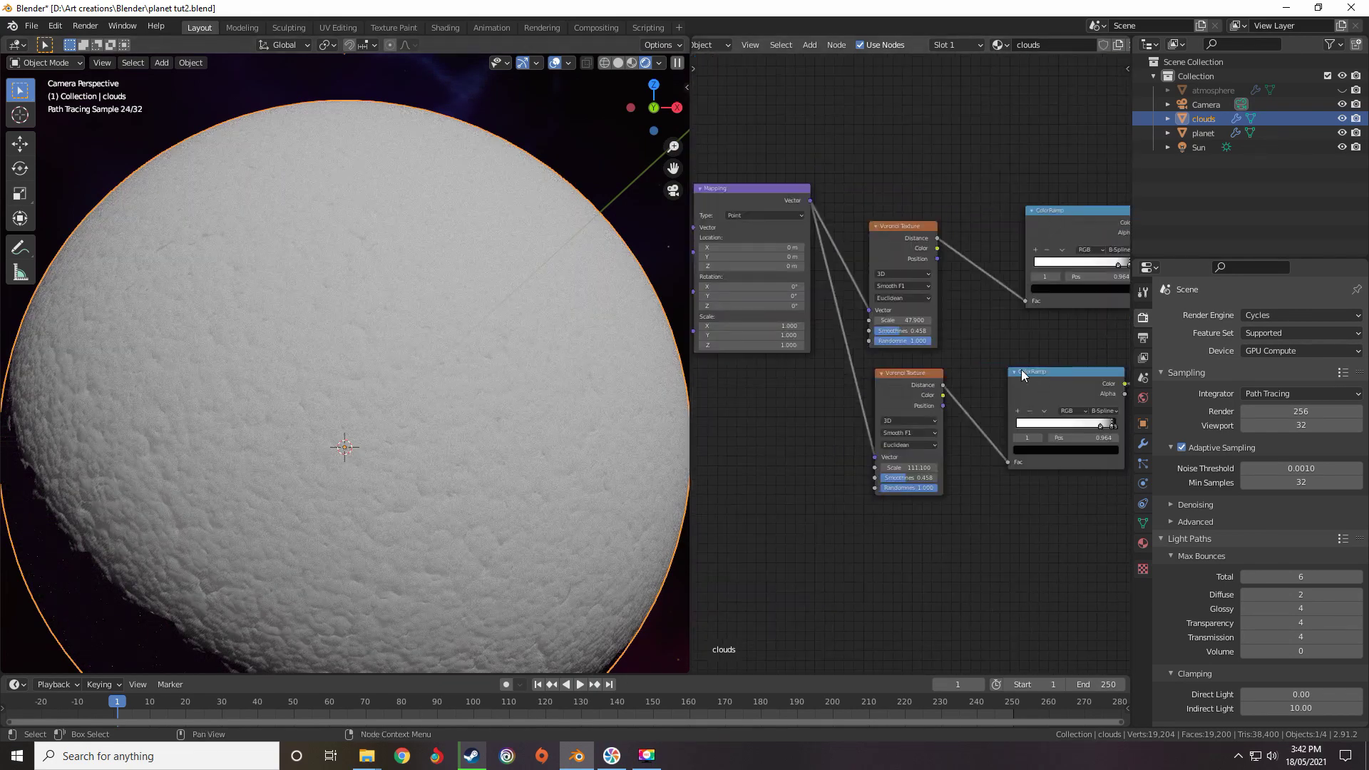
scroll(909, 315, "up", 6)
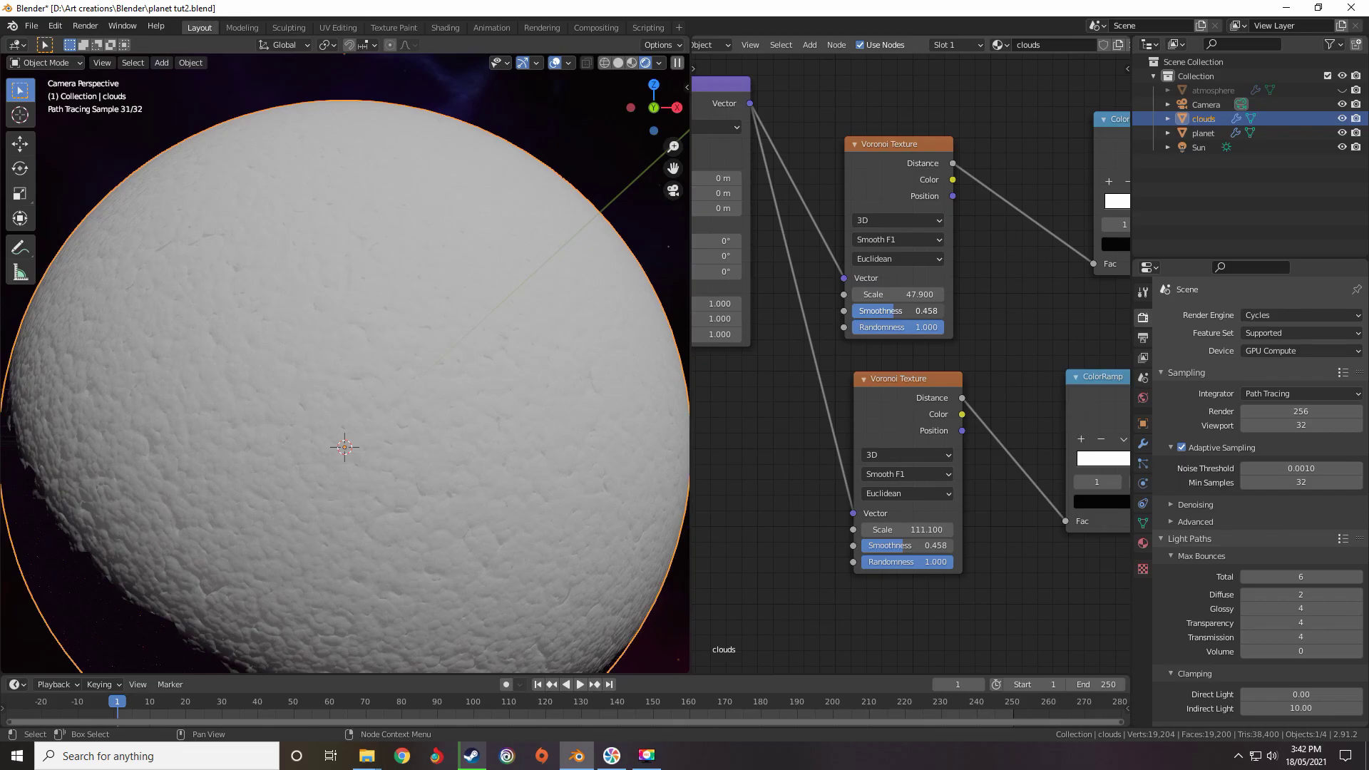
left_click_drag(904, 313, 908, 313)
left_click_drag(904, 546, 924, 546)
left_click_drag(897, 313, 906, 314)
Darken the color of the Diffuse BSDF to a grey with an HSV value of about 0.32
scroll(919, 326, "down", 5)
middle_click_drag(1026, 335, 788, 332)
scroll(864, 377, "up", 3)
middle_click_drag(863, 377, 905, 420)
scroll(905, 419, "down", 9)
middle_click_drag(925, 367, 831, 445)
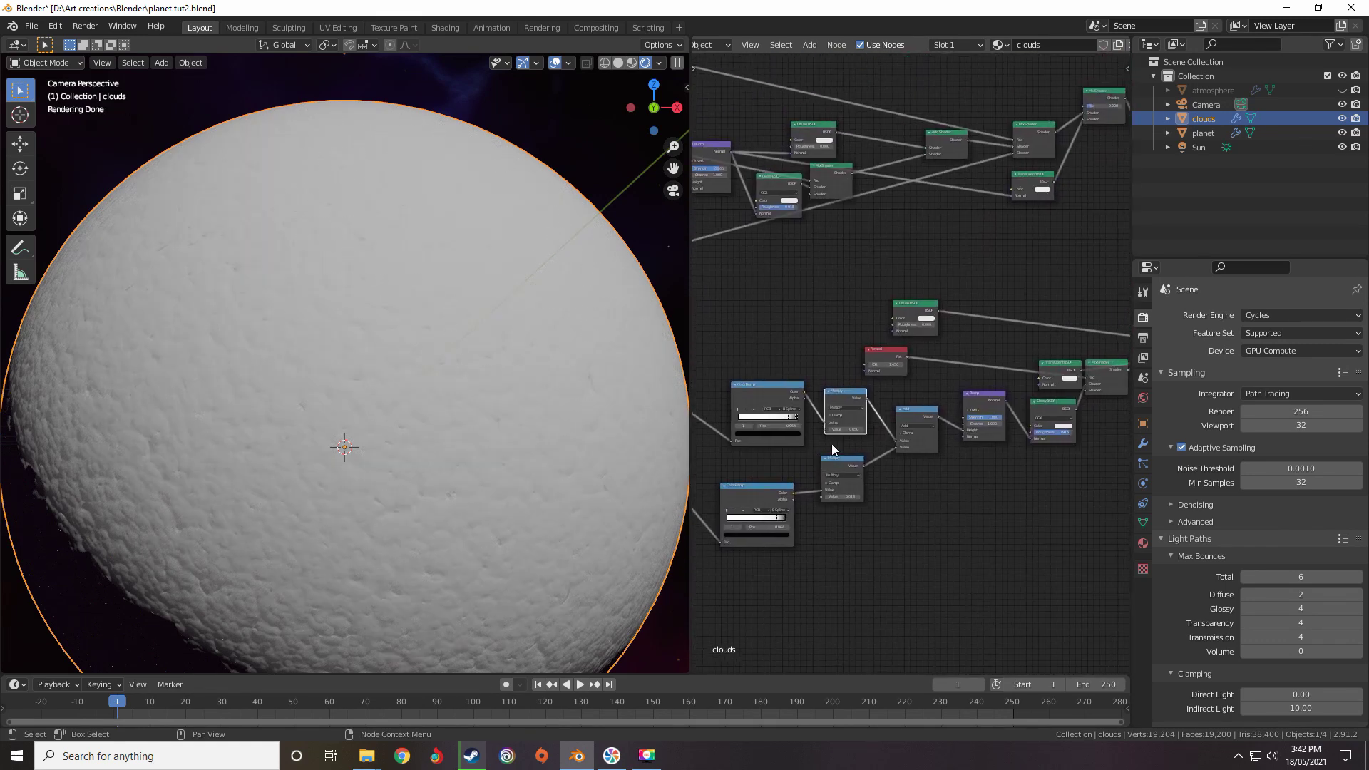
scroll(910, 345, "up", 6)
middle_click_drag(911, 344, 910, 324)
scroll(910, 324, "up", 5)
left_click(922, 338)
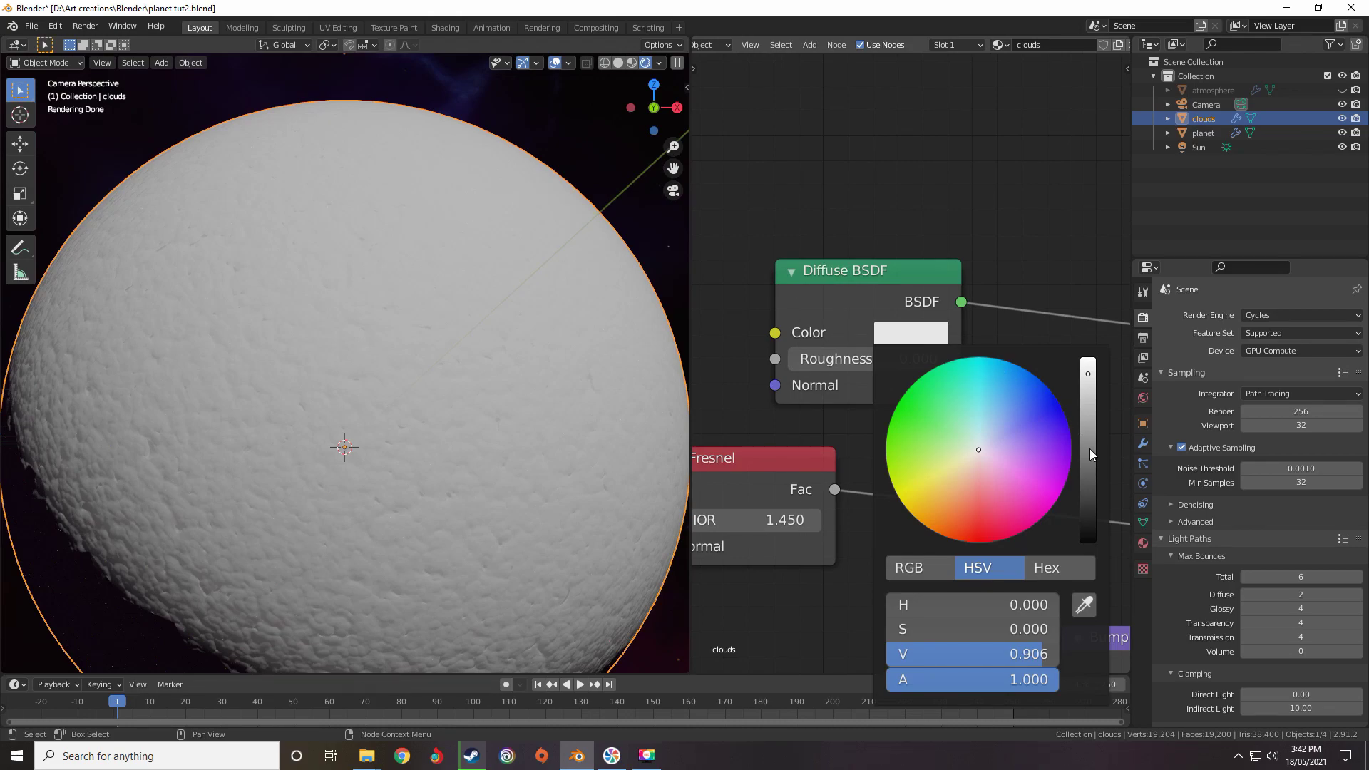
left_click_drag(1089, 450, 1091, 496)
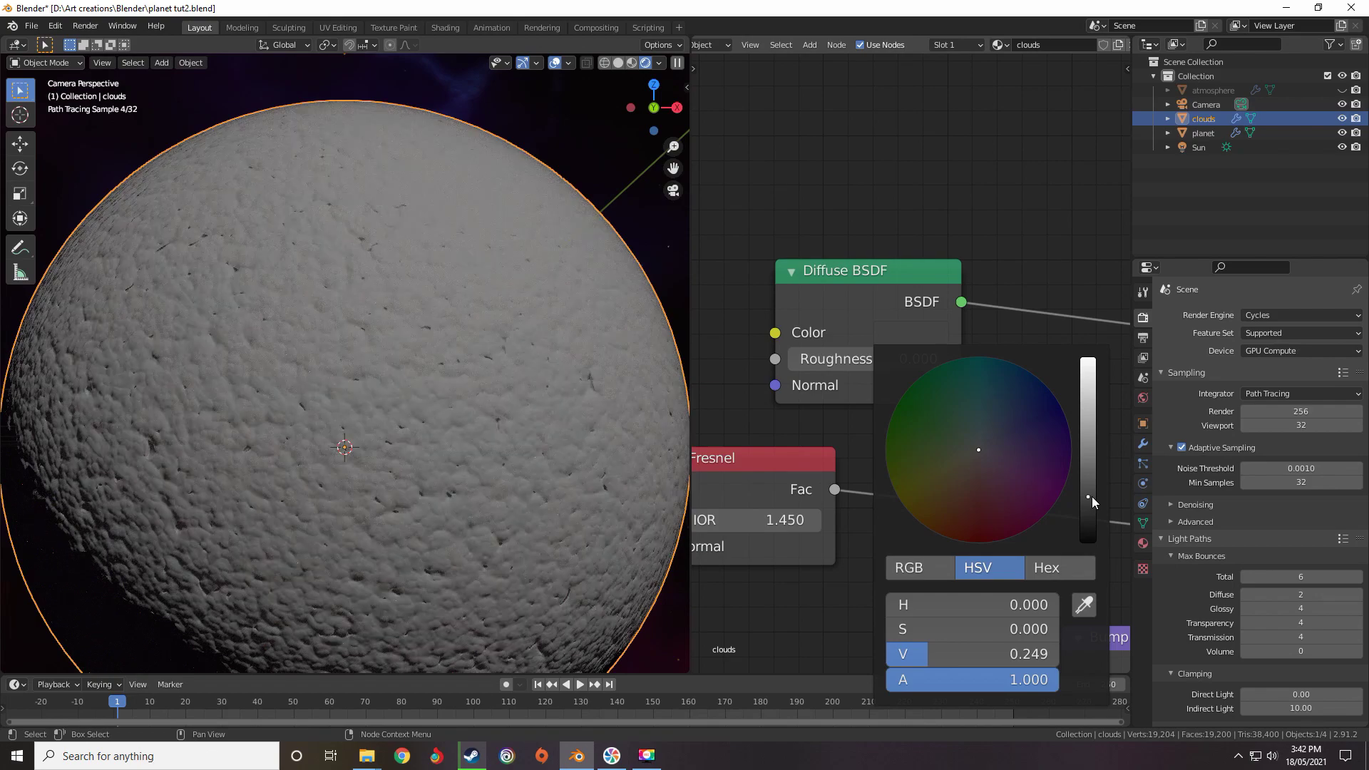
left_click_drag(1092, 496, 1086, 511)
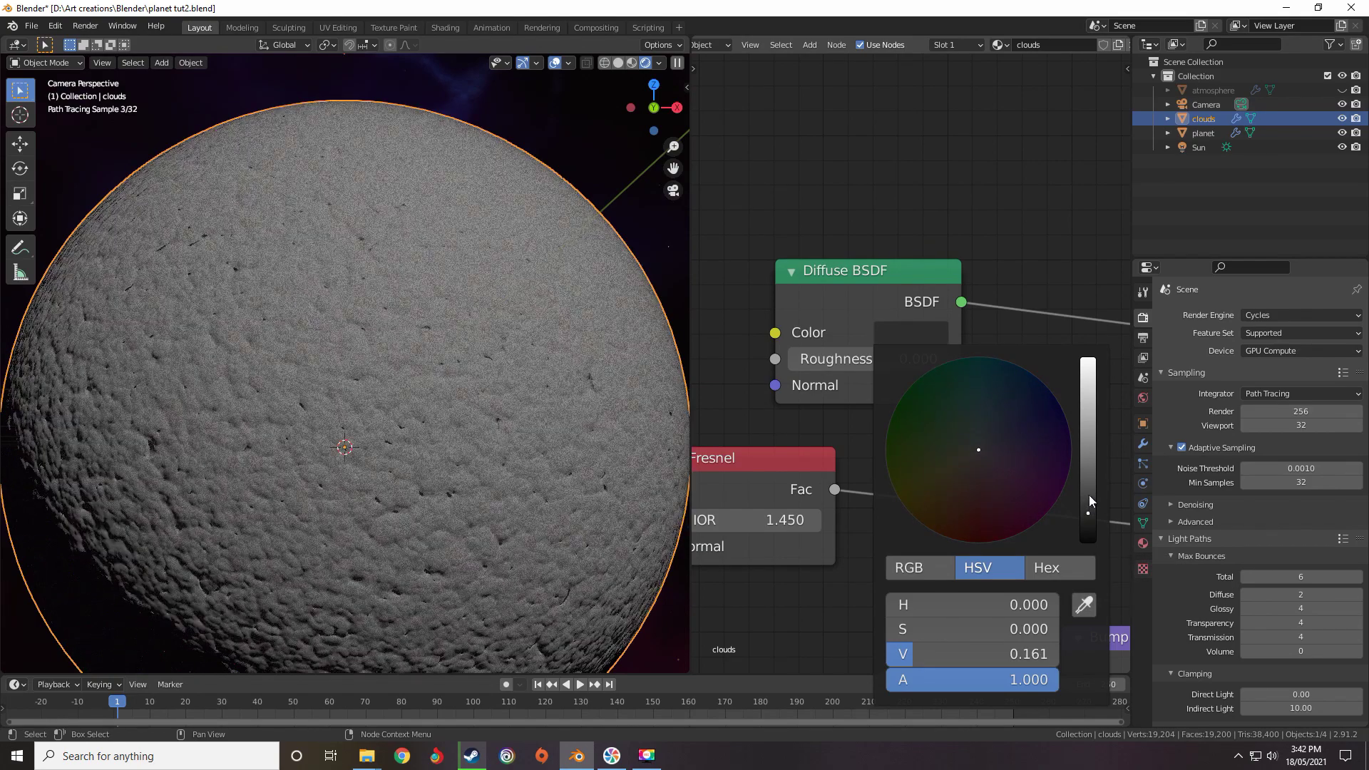
left_click(1089, 484)
Move the Translucent BSDF node out below the Mix Shader and darken its color to mid-grey
scroll(897, 352, "down", 15)
middle_click_drag(925, 383, 937, 395)
scroll(945, 402, "up", 5)
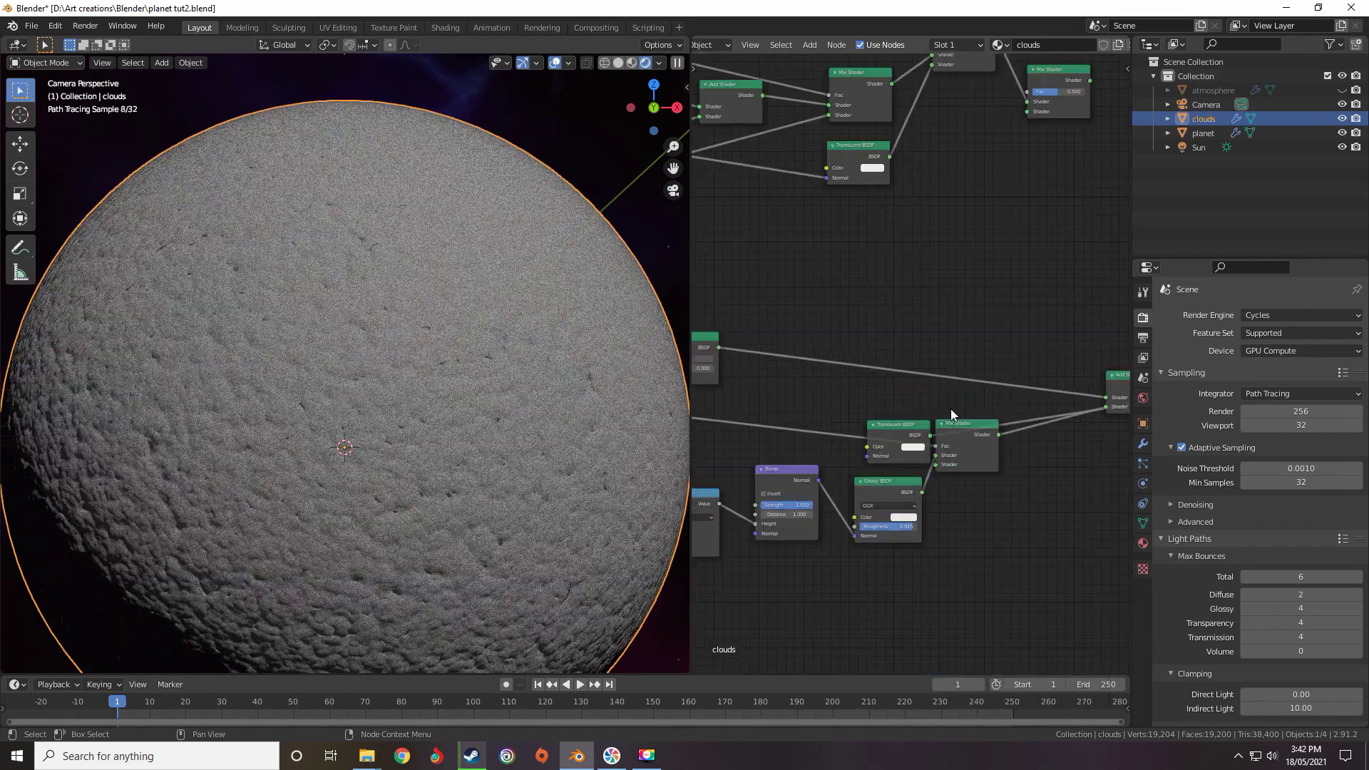
left_click(894, 452)
left_click_drag(988, 507, 1063, 532)
left_click(1082, 556)
left_click(1172, 417)
scroll(964, 447, "down", 1)
scroll(861, 366, "down", 4)
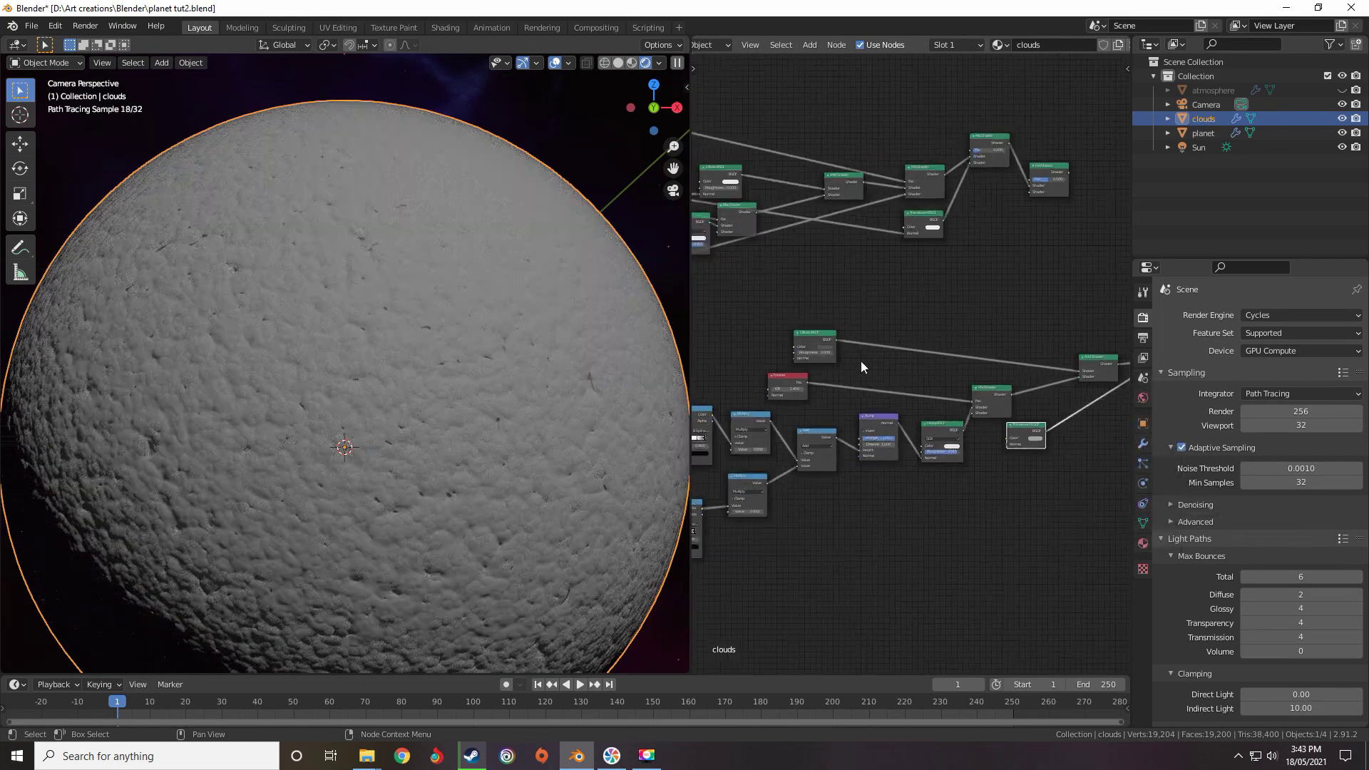
Connect the Bump node's Normal output to the Normal inputs of the Translucent BSDF and the Diffuse BSDF
left_click(1075, 378)
mouse_move(879, 384)
middle_mouse_down()
mouse_move(904, 366)
mouse_move(866, 361)
middle_mouse_up()
scroll(900, 394, "up", 5)
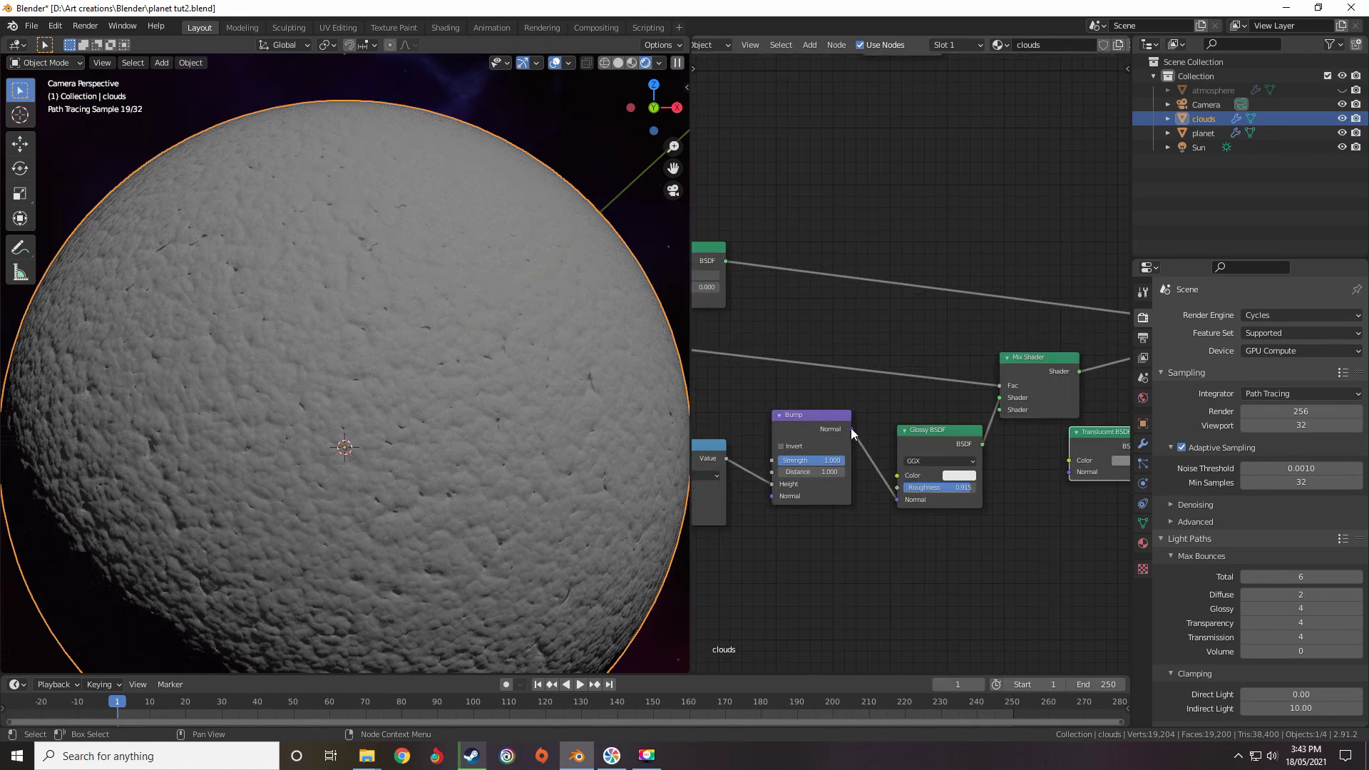
left_click_drag(850, 429, 1063, 475)
scroll(900, 435, "down", 4)
middle_click_drag(901, 432, 987, 444)
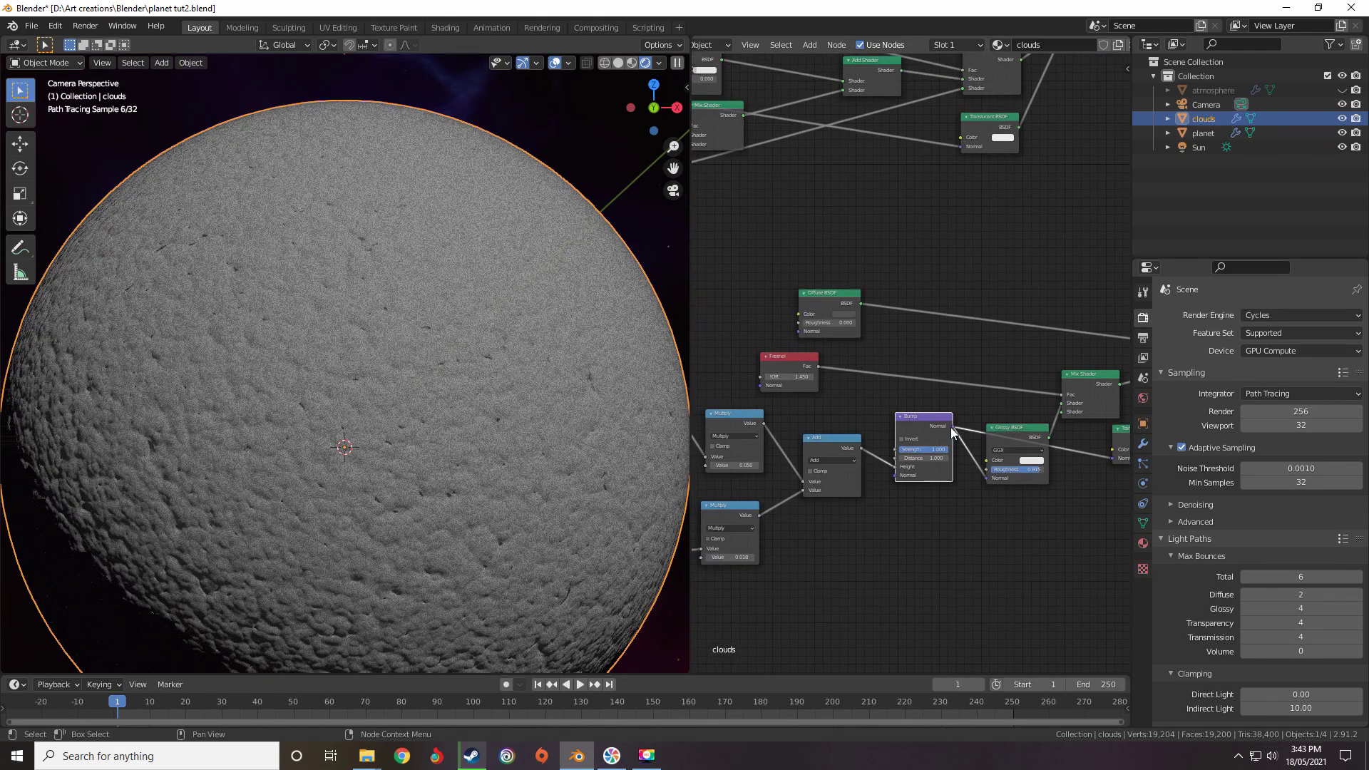
left_click_drag(953, 426, 800, 331)
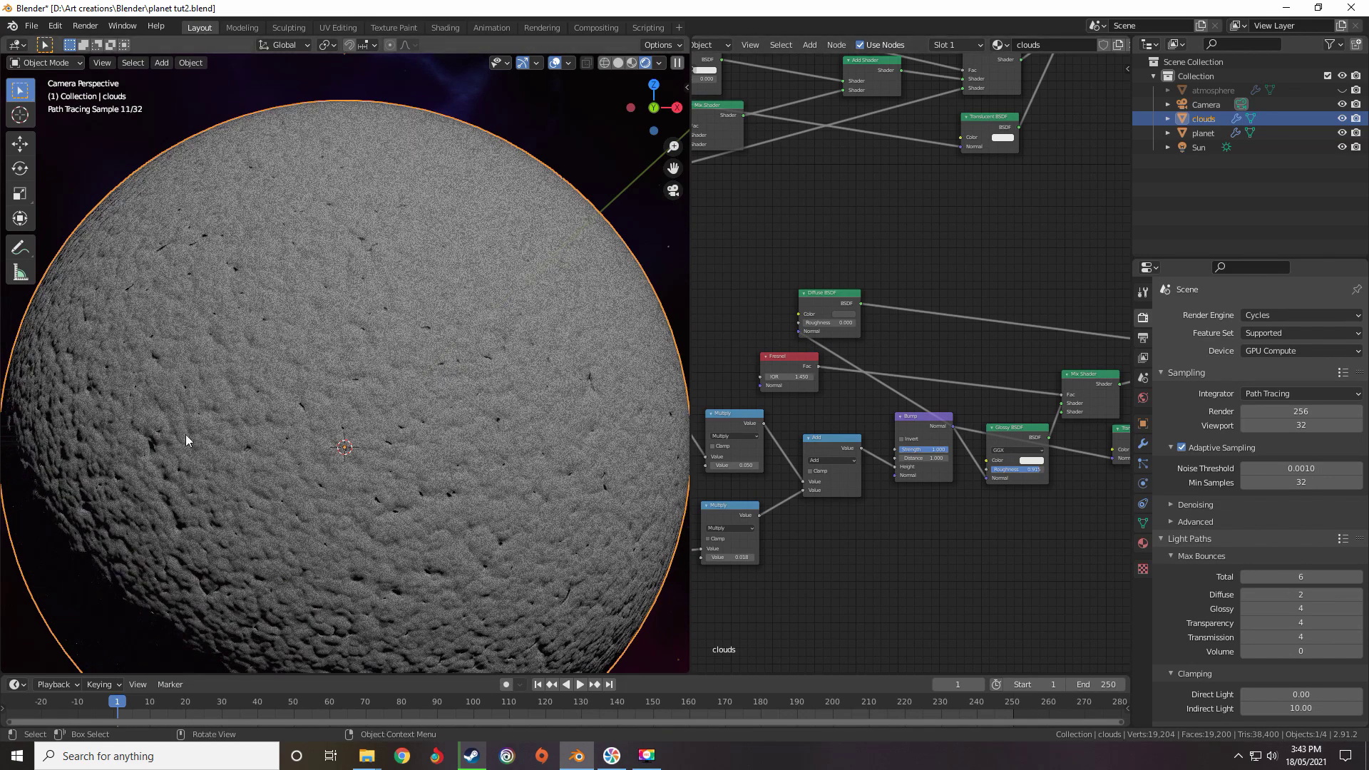
Move the Diffuse BSDF node just above the Mix Shader and darken its color to a value of about 0.189
middle_click_drag(1053, 317, 918, 349)
left_click_drag(712, 330, 962, 344)
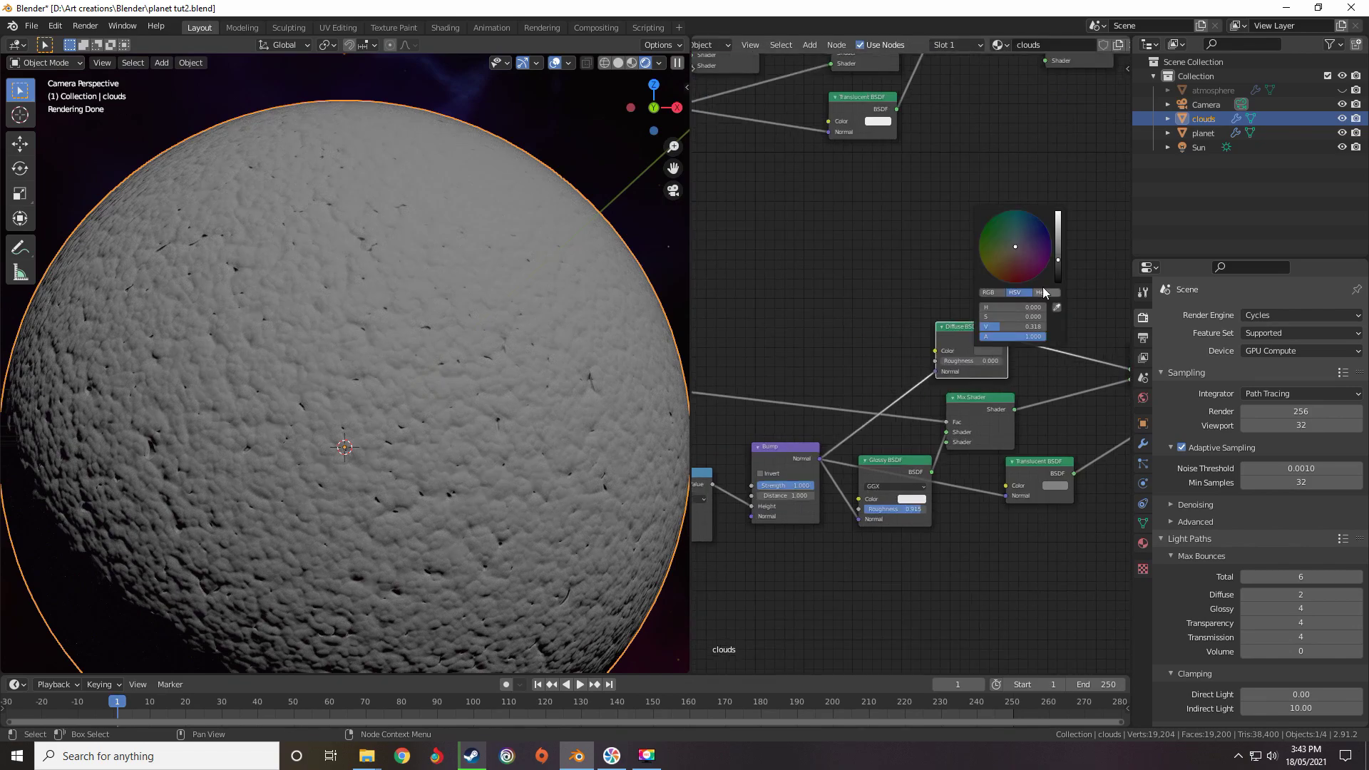
left_click(1059, 268)
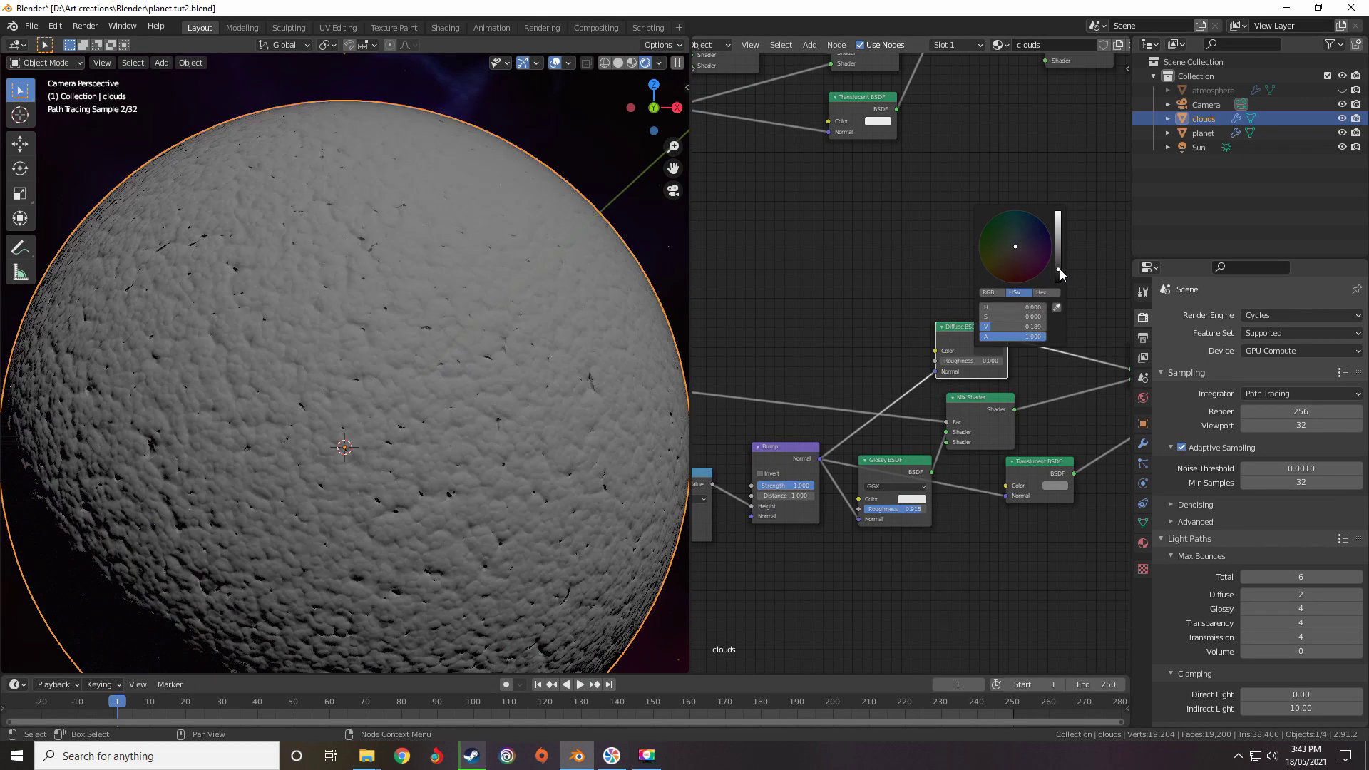
Raise the Glossy BSDF's Roughness to about 0.938
middle_click_drag(723, 449, 796, 395)
scroll(916, 370, "up", 10)
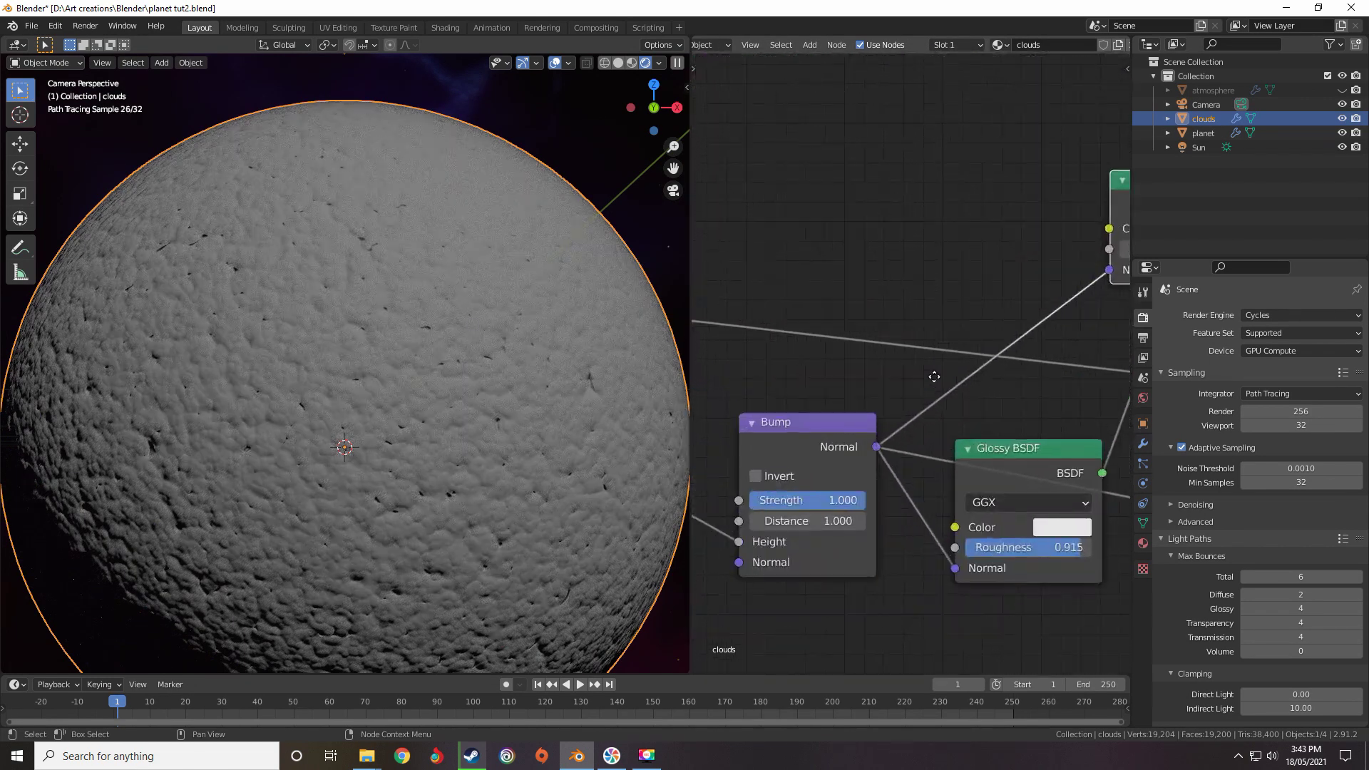
middle_click_drag(935, 376, 901, 318)
scroll(953, 437, "up", 2)
scroll(954, 442, "up", 1)
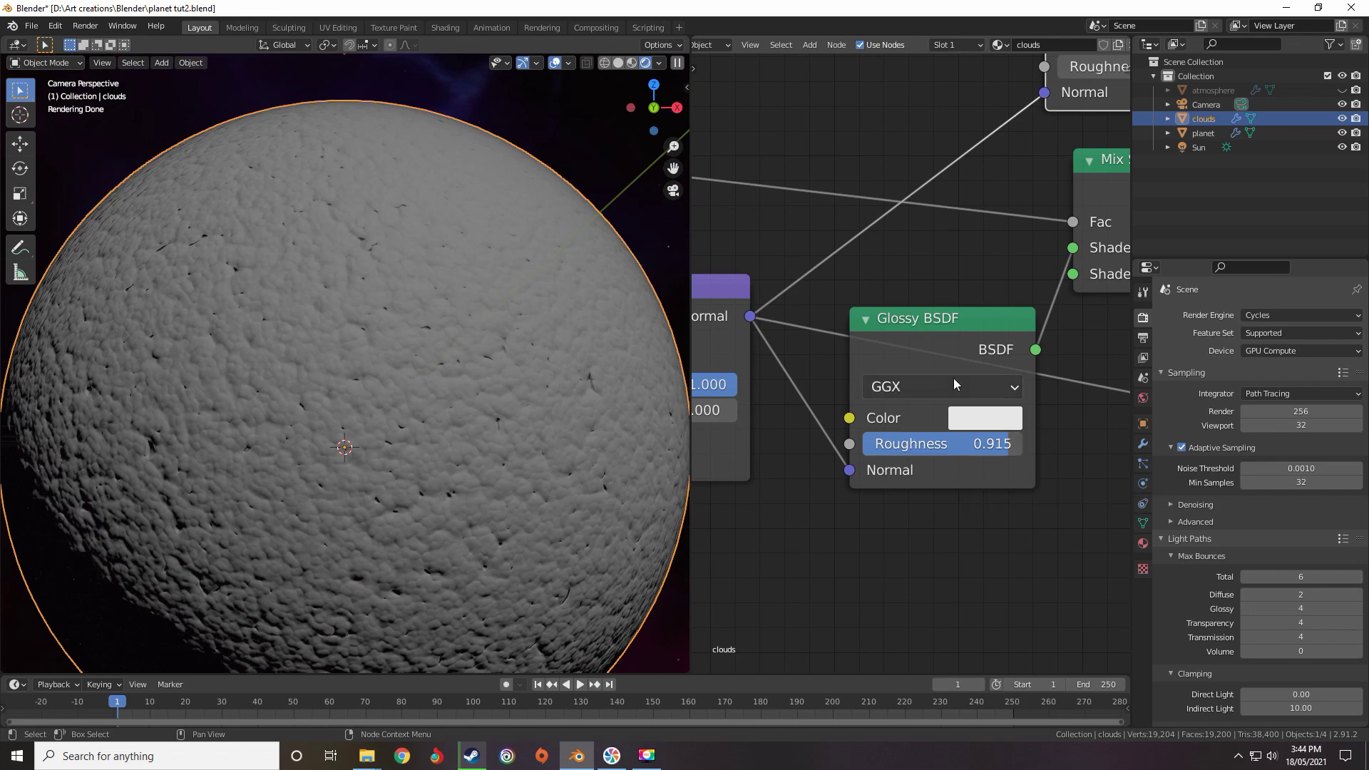
scroll(952, 377, "down", 7)
middle_click_drag(821, 415, 727, 413)
scroll(832, 422, "up", 10)
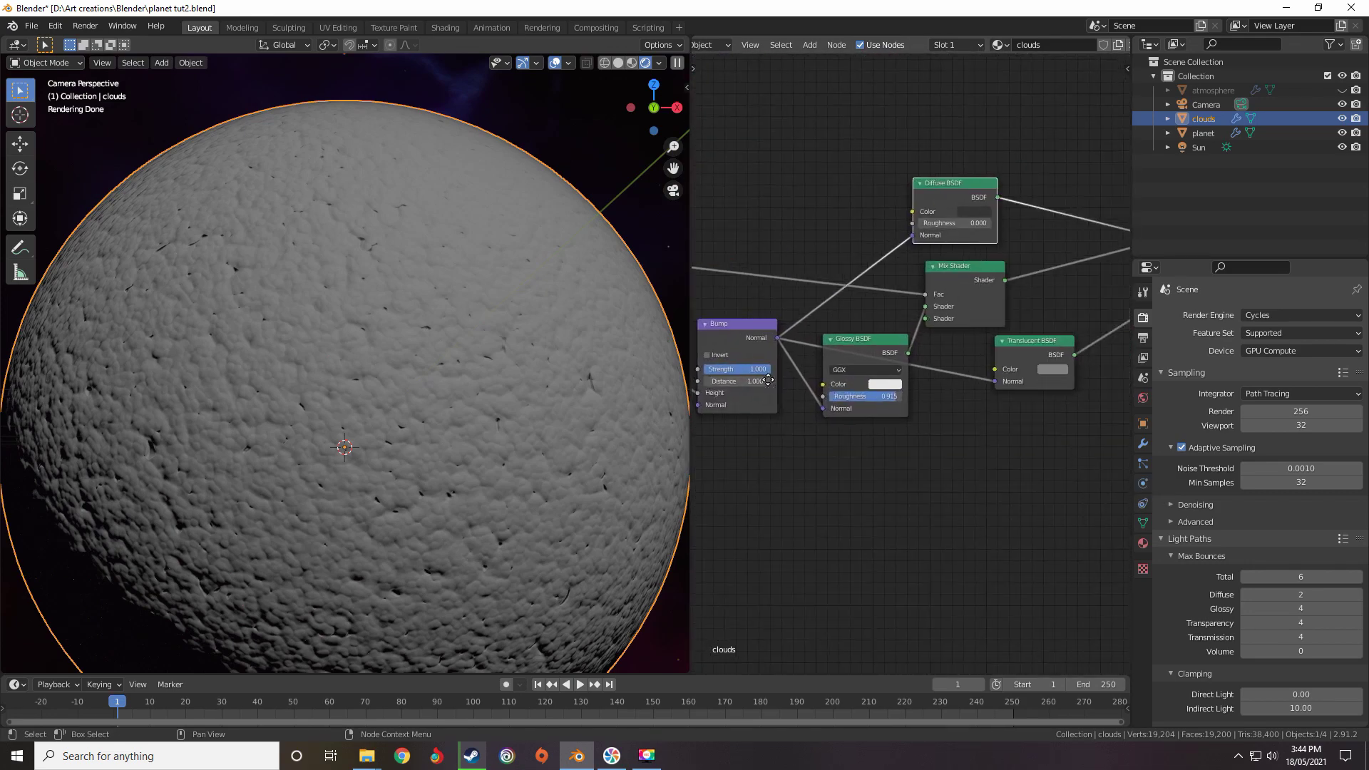
left_click_drag(833, 424, 882, 429)
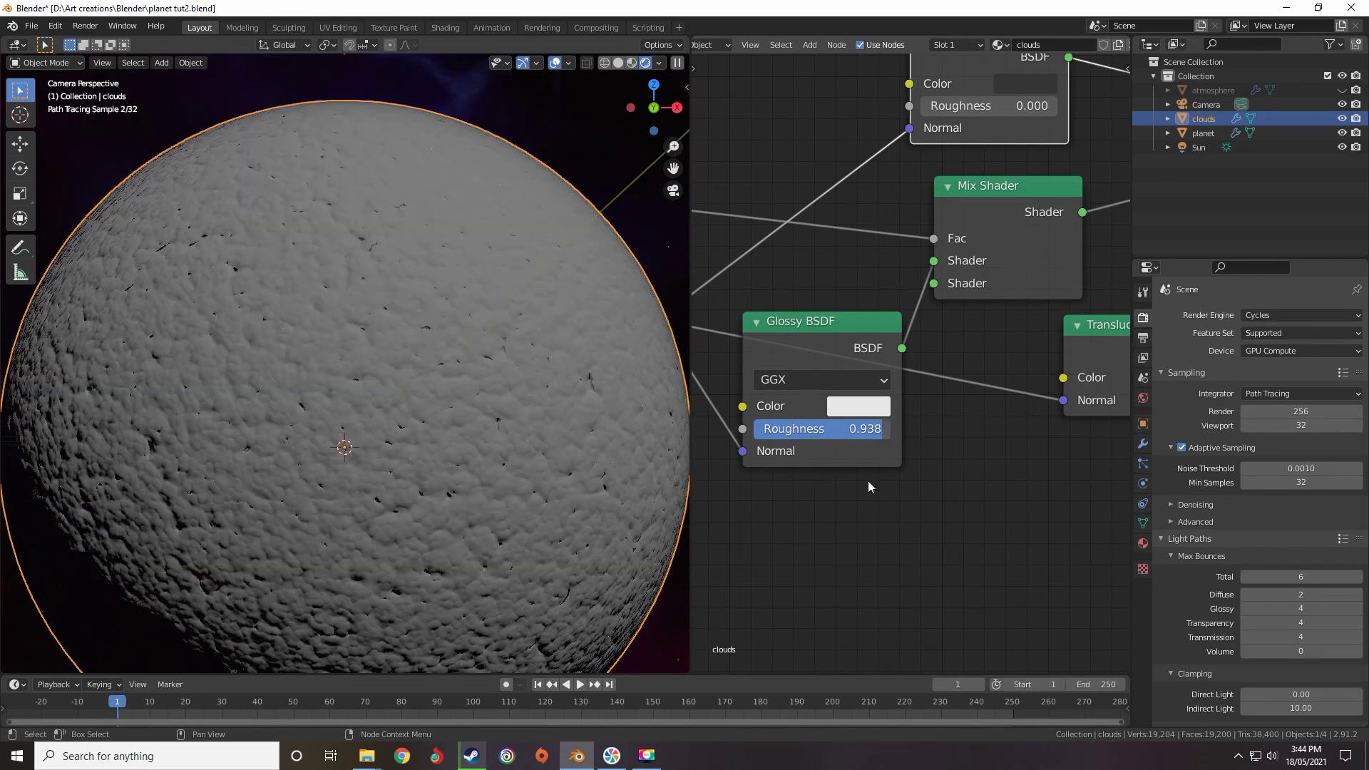
Set the upper Multiply node's value to 0.035
scroll(868, 507, "down", 6)
middle_click_drag(905, 498, 1109, 481)
scroll(1109, 481, "down", 1)
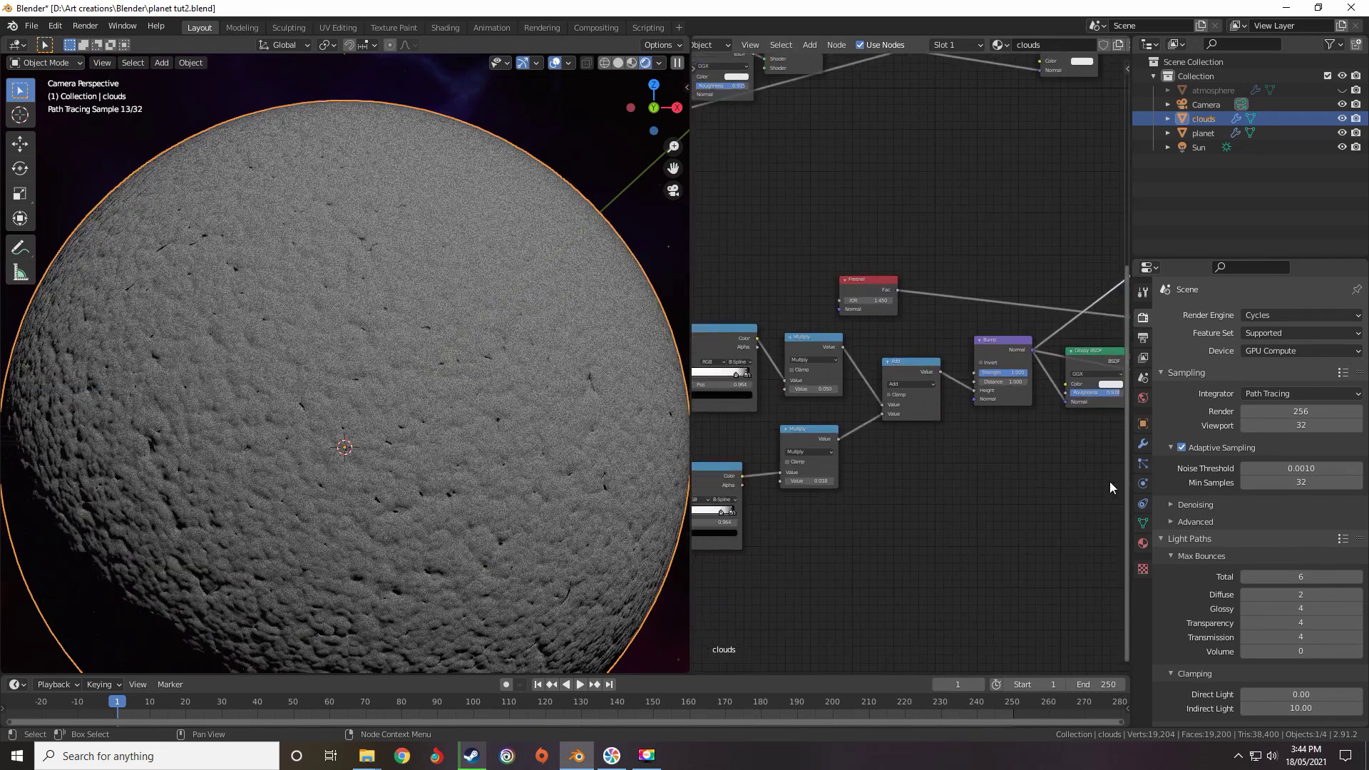
middle_click_drag(958, 424, 1161, 296)
scroll(1054, 331, "up", 3)
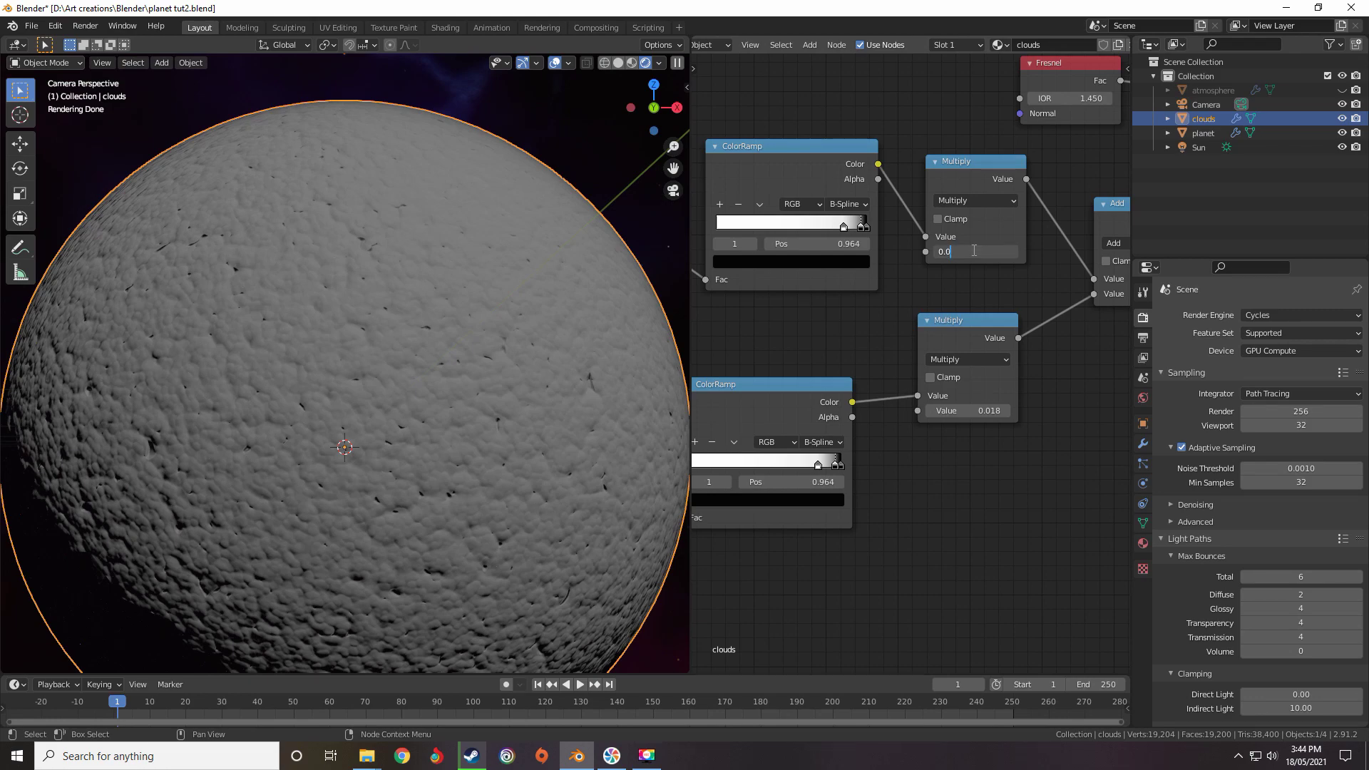
type("5")
key("Return")
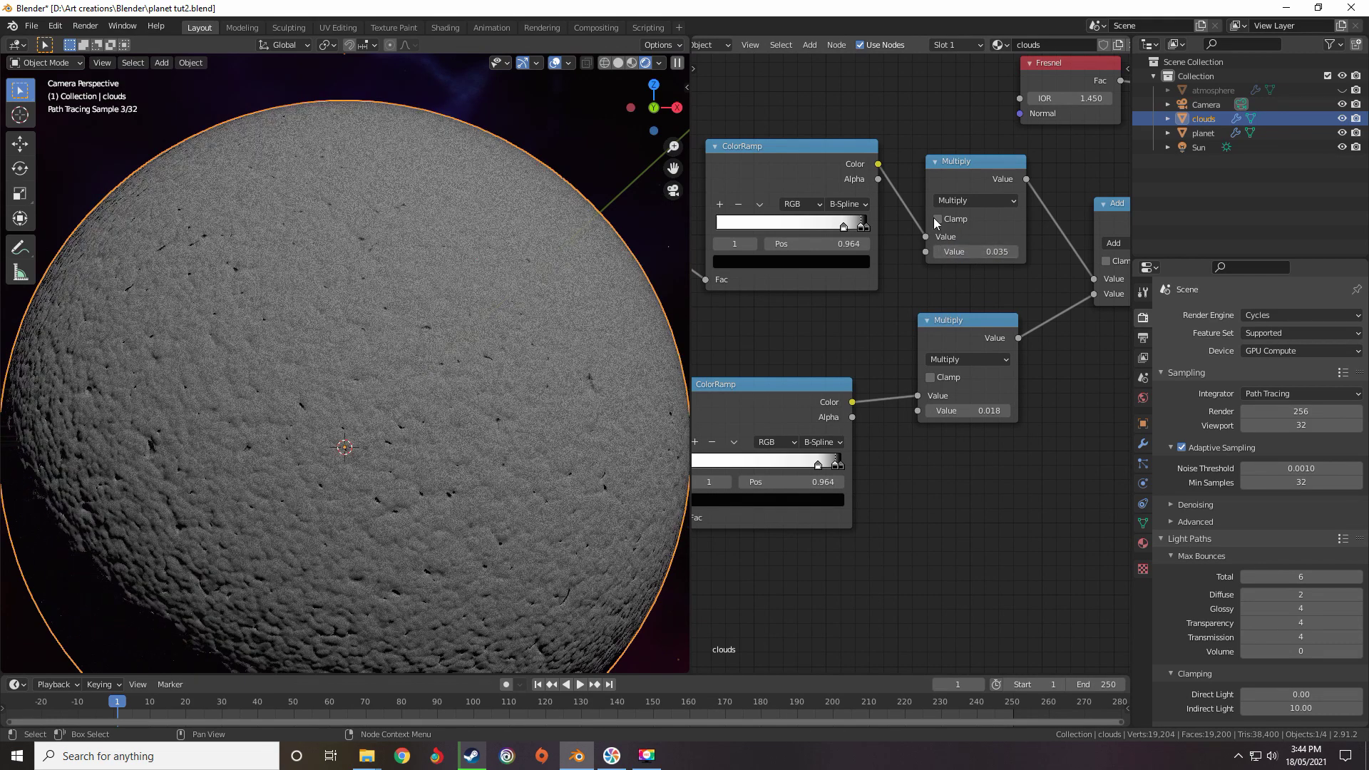
Try 0.1 as the lower Multiply node's value and undo it
middle_click_drag(819, 340, 913, 362)
scroll(900, 367, "up", 4)
middle_click_drag(834, 397, 895, 390)
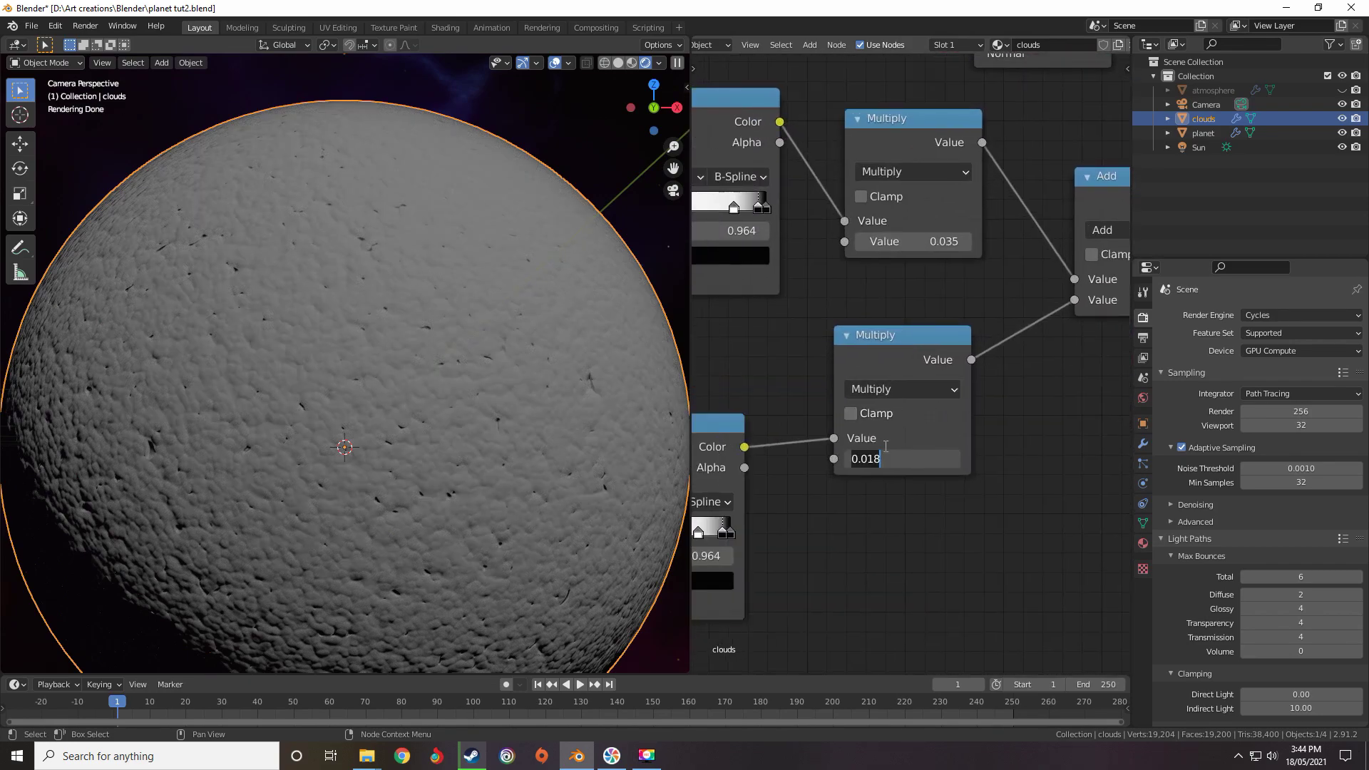
type("0.1")
key("Return")
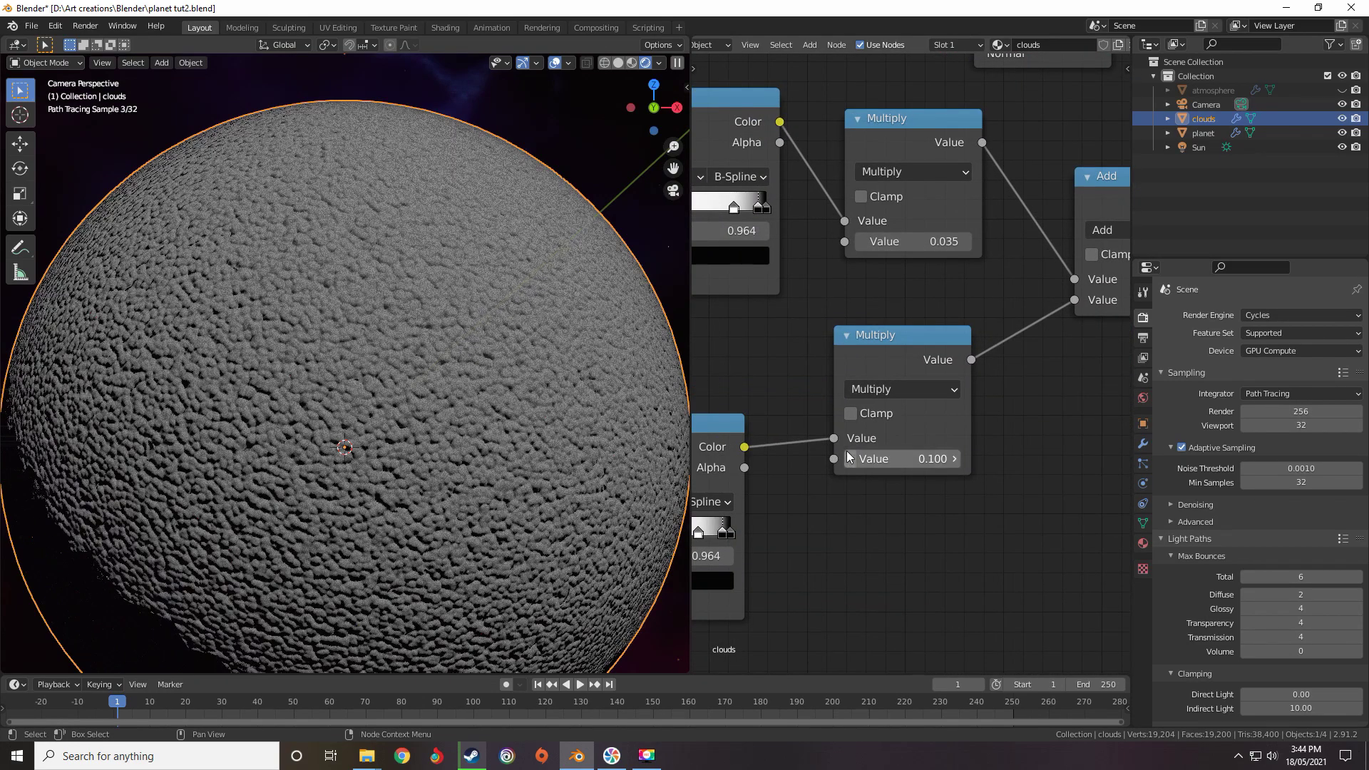
key("ctrl+z")
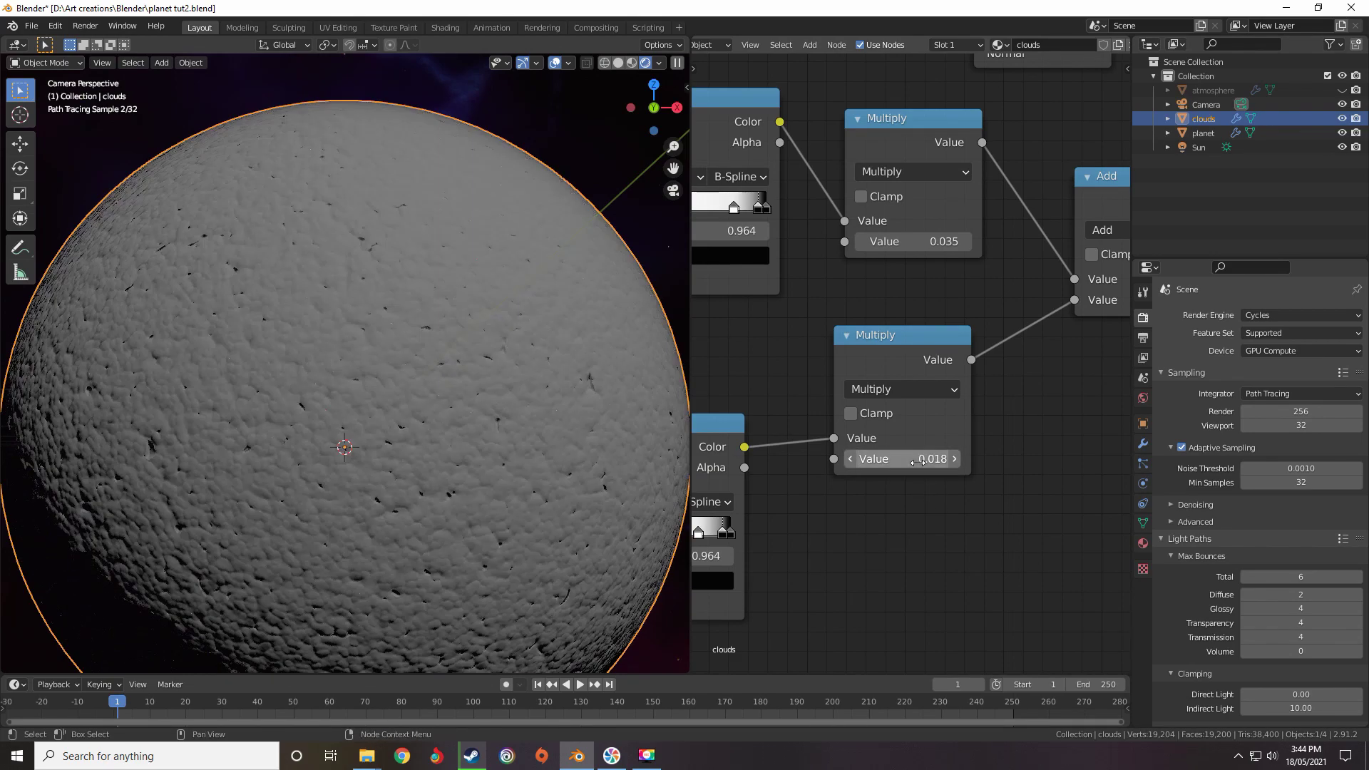
Set the lower Multiply node's value to 0.022
left_click(922, 463)
type("0.01")
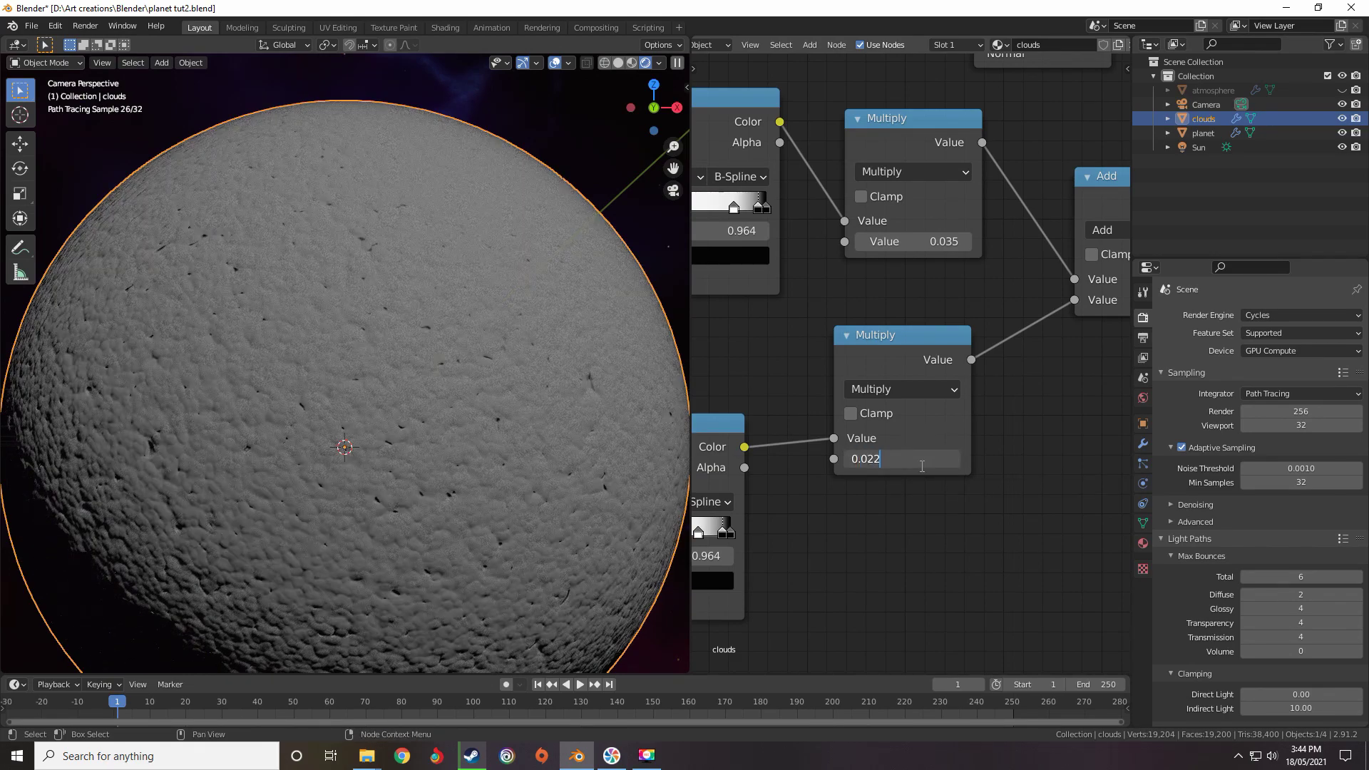
Duplicate the Add math node and insert the copy between the original Add node and the Bump node
scroll(935, 378, "down", 6)
middle_click_drag(940, 322, 847, 363)
scroll(917, 362, "down", 5)
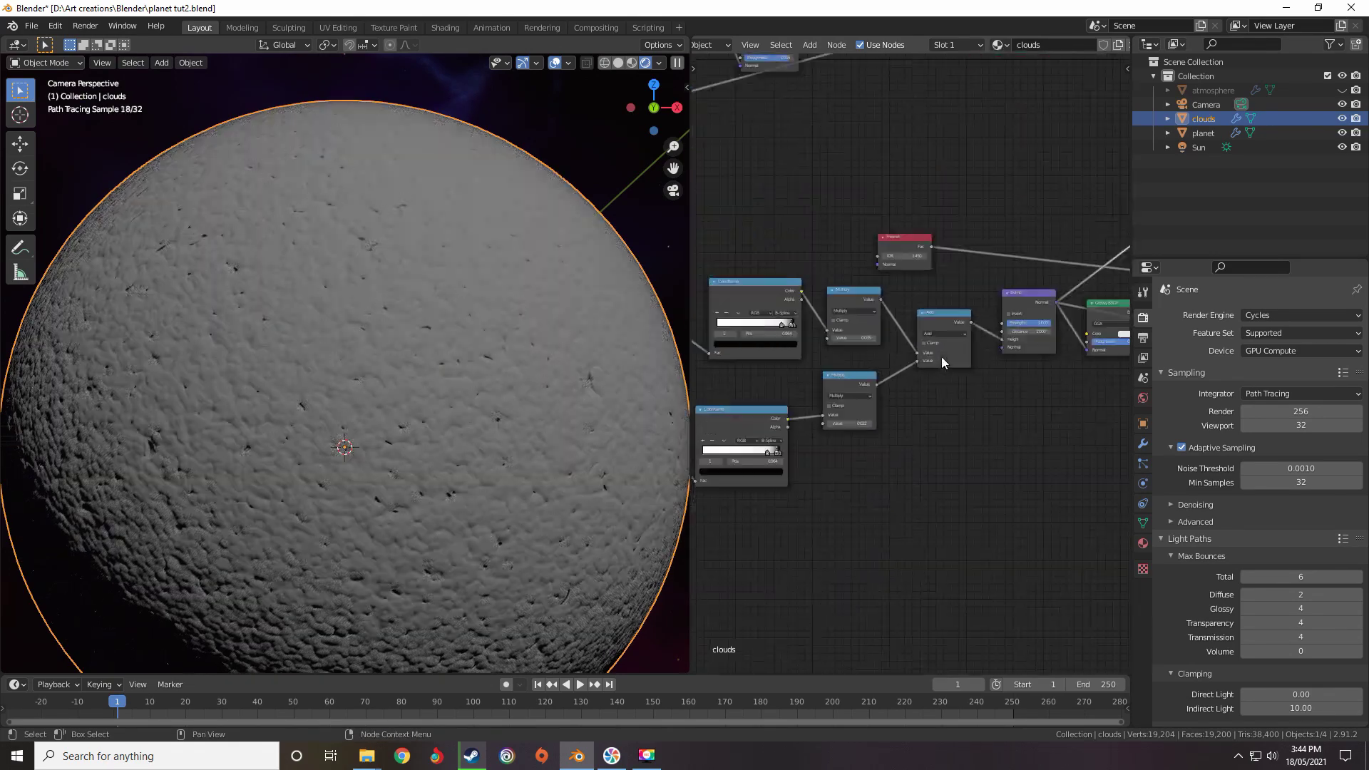
left_click(941, 356)
key("shift+d")
left_click(985, 365)
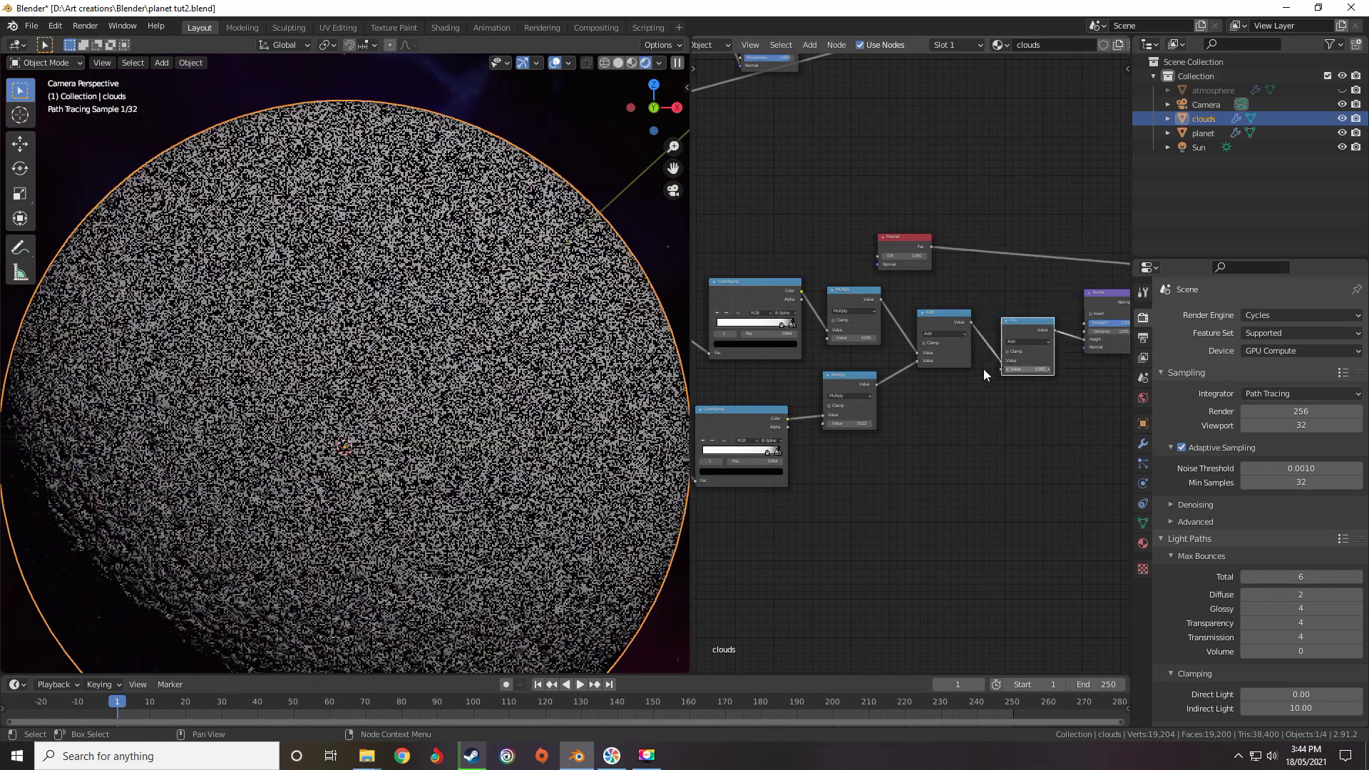
Add a Noise Texture node and place it below the two Voronoi Textures
middle_click_drag(914, 386, 984, 335)
scroll(915, 366, "down", 5)
scroll(870, 345, "up", 6)
scroll(866, 338, "up", 4)
middle_click_drag(861, 338, 900, 323)
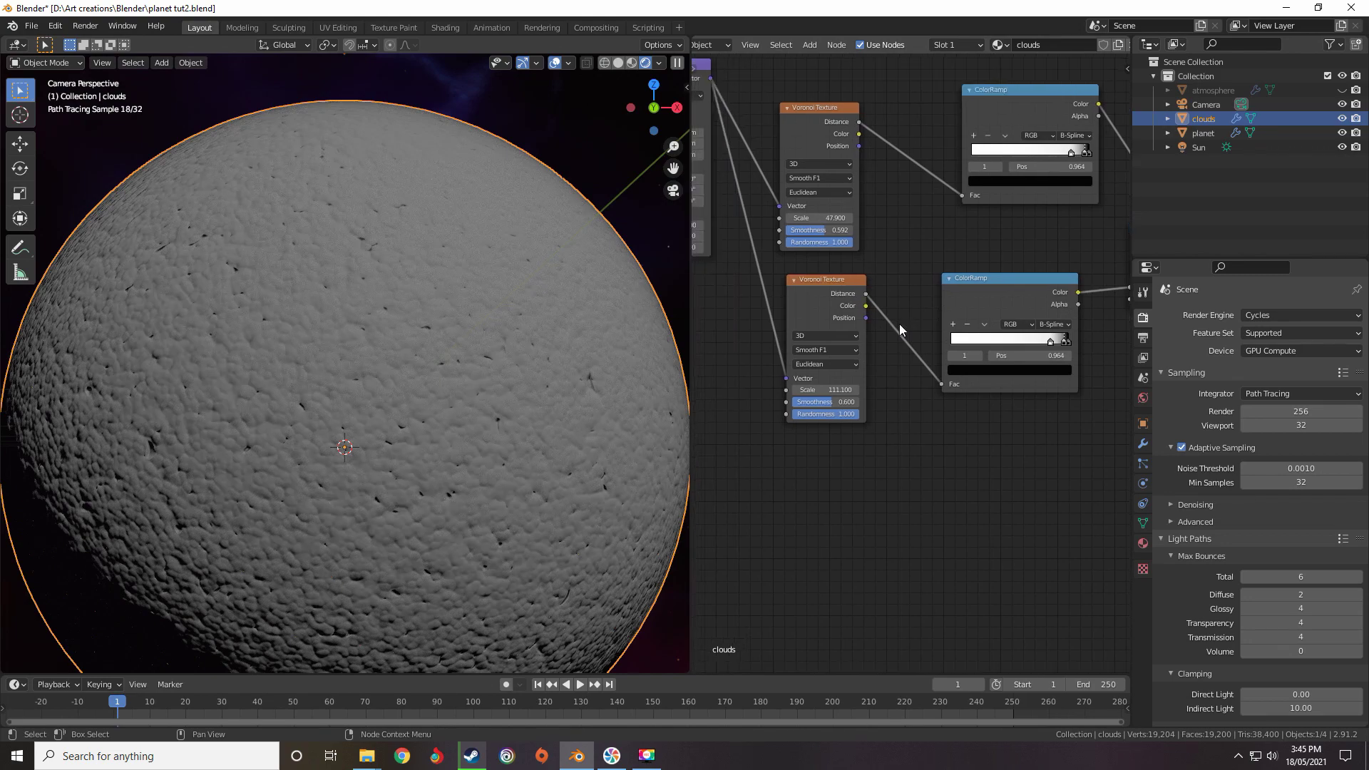
key("shift+a")
mouse_move(900, 323)
mouse_move(849, 283)
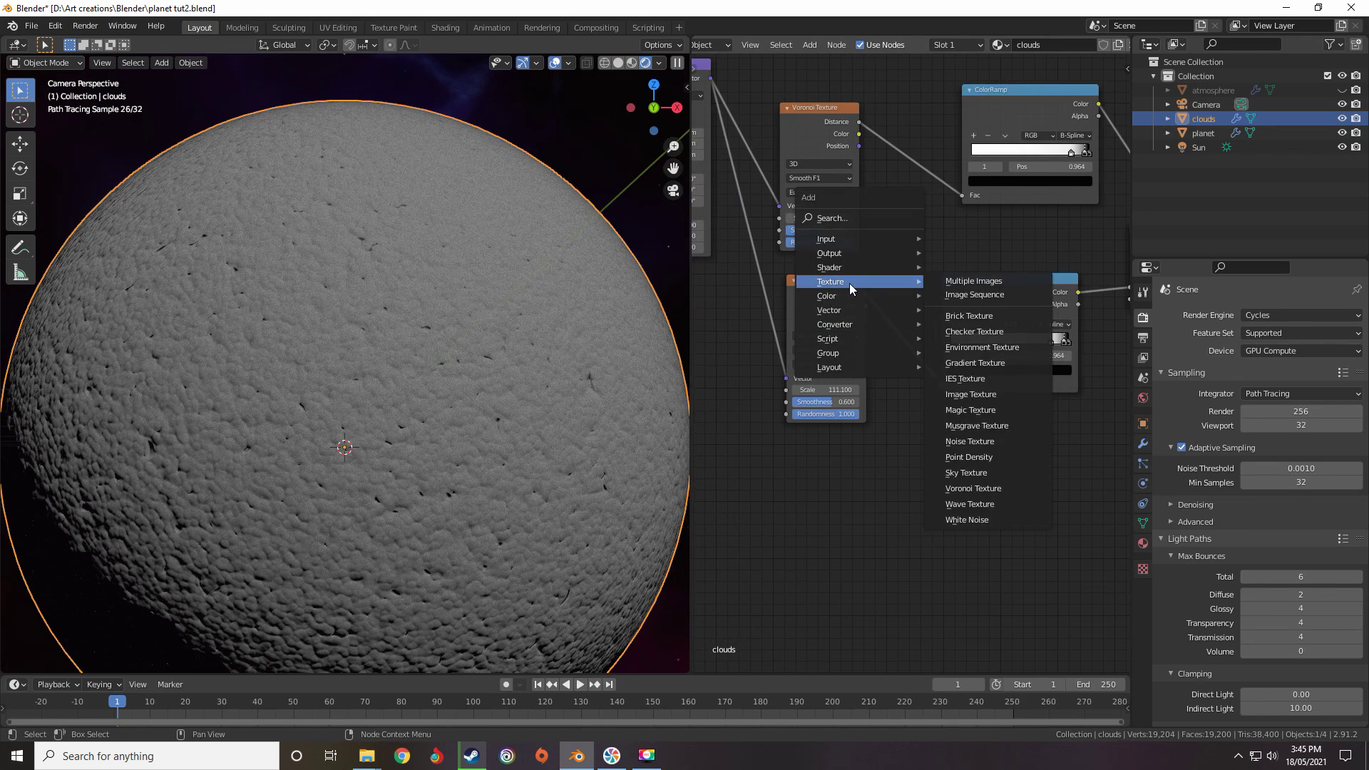
left_click(969, 442)
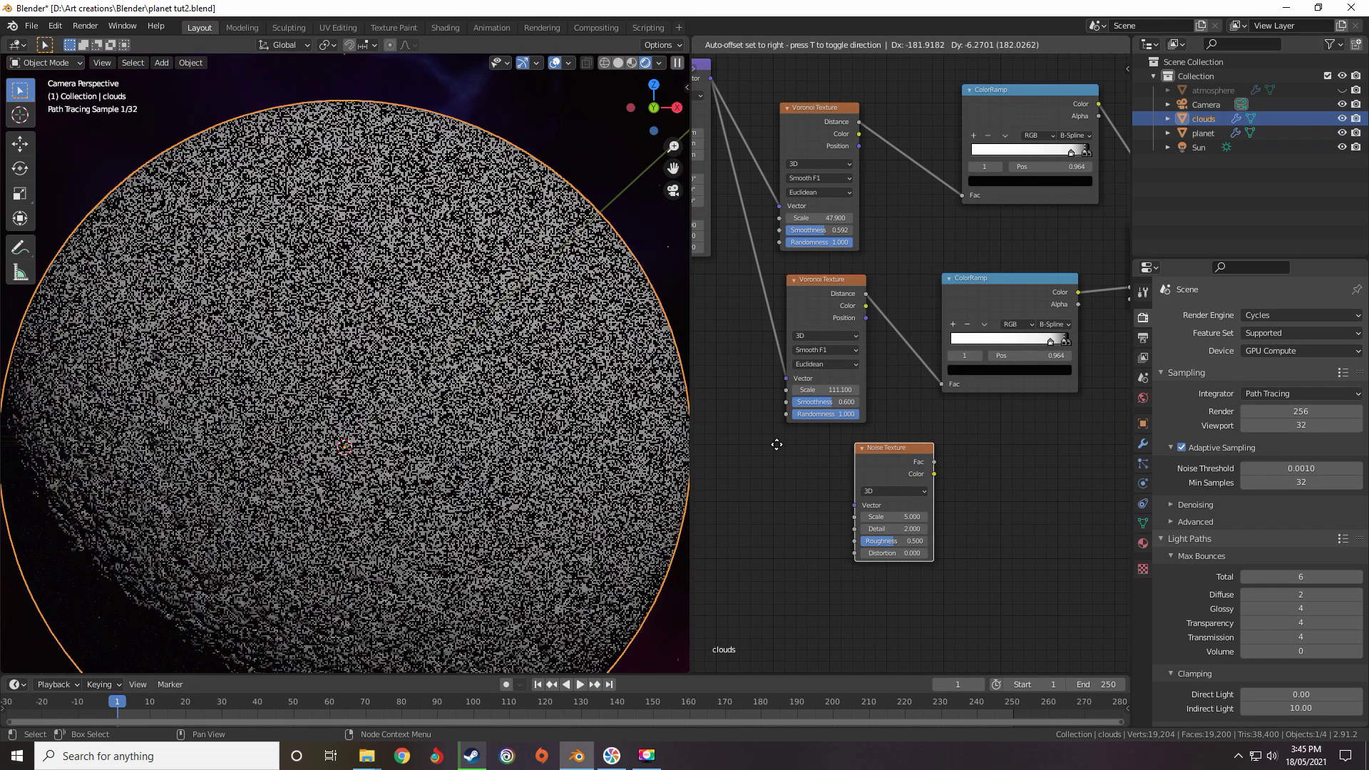
left_click(776, 446)
Connect the Mapping node's Vector output to the Noise Texture's Vector input
scroll(776, 428, "down", 4)
left_click_drag(763, 156, 763, 159)
left_click_drag(817, 472, 814, 470)
scroll(798, 456, "down", 5)
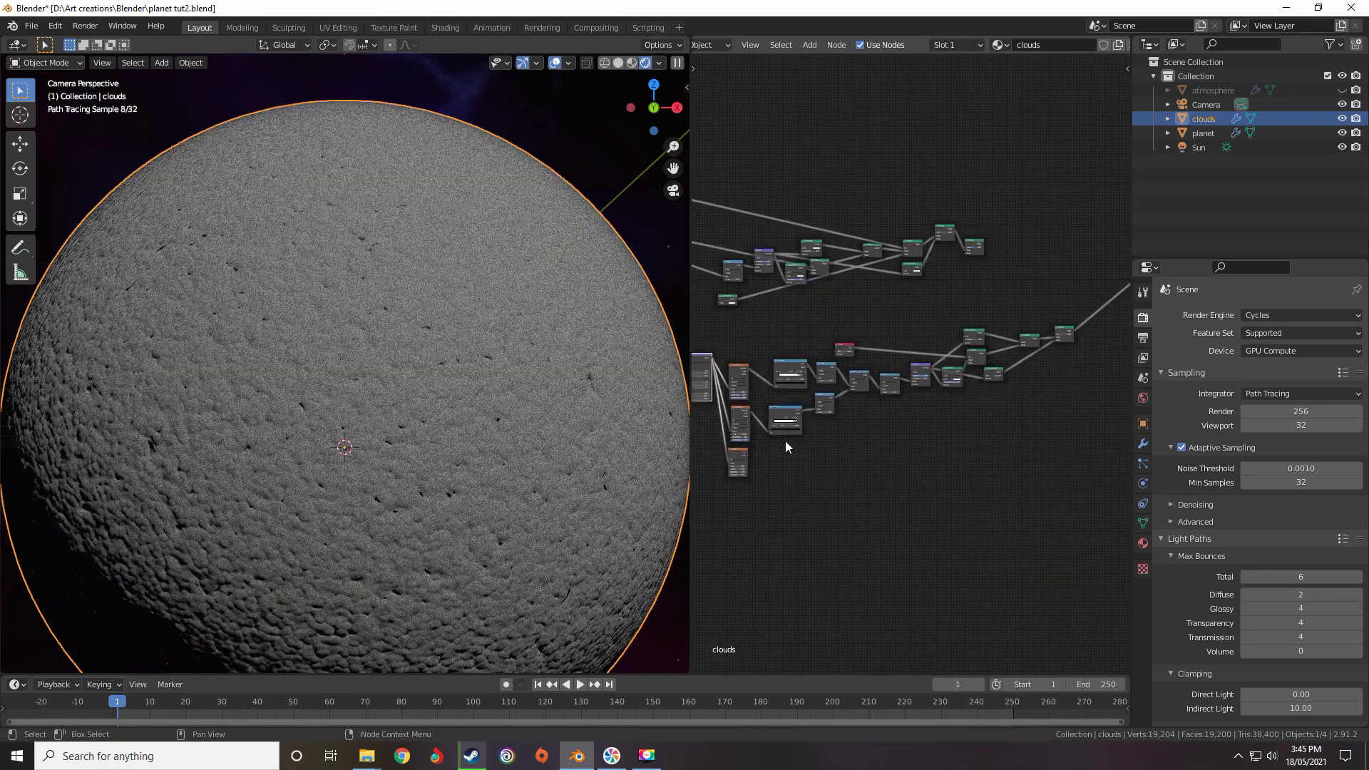
Move the Noise Texture below the math nodes and connect its Fac output to the Translucent BSDF's Color
key("g")
left_click(1033, 429)
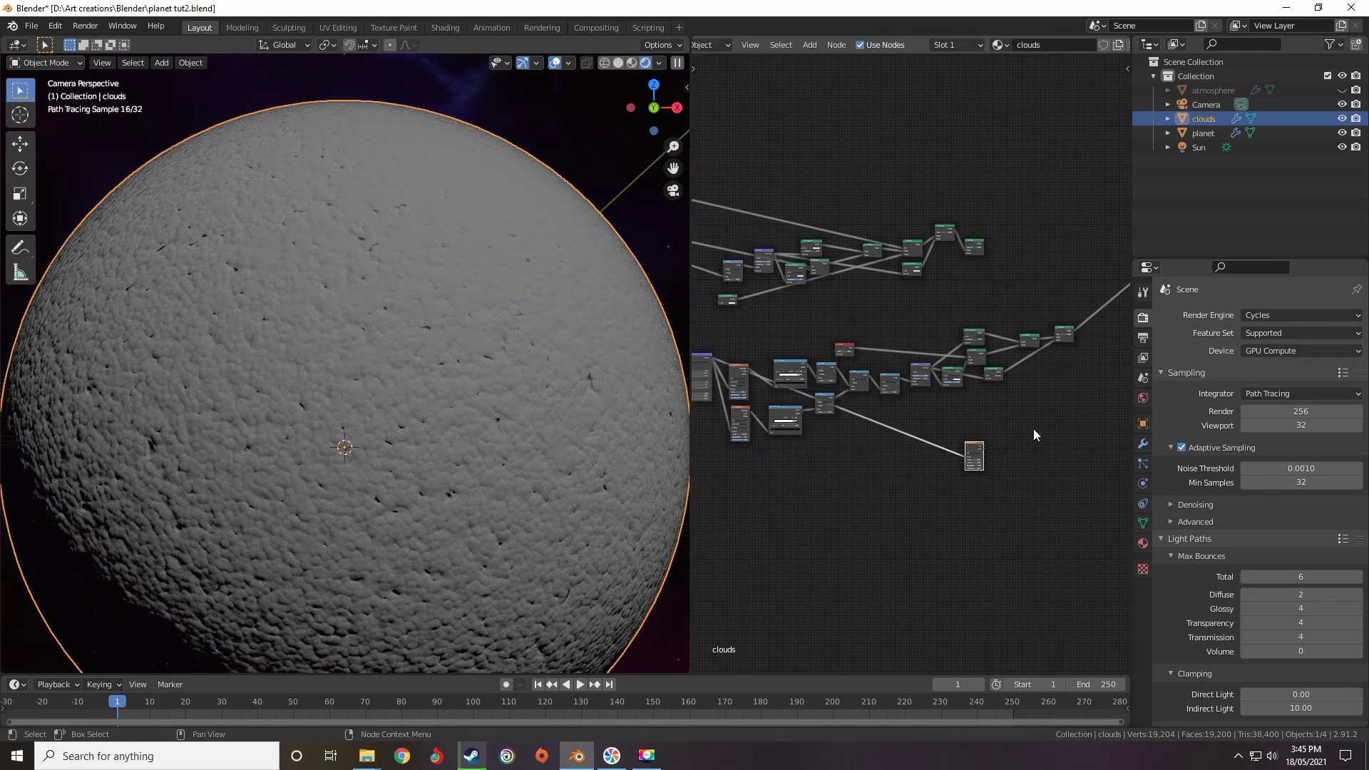
middle_click_drag(998, 444, 855, 468)
left_click_drag(840, 469, 1021, 280)
middle_click_drag(930, 415, 1023, 279)
scroll(930, 338, "up", 6)
left_click_drag(924, 327, 776, 331)
Add a ColorRamp node and insert it between the Noise Texture's Fac output and the Translucent BSDF's Color
middle_click_drag(748, 310, 794, 296)
scroll(883, 318, "up", 5)
key("shift+a")
mouse_move(803, 345)
left_click(925, 374)
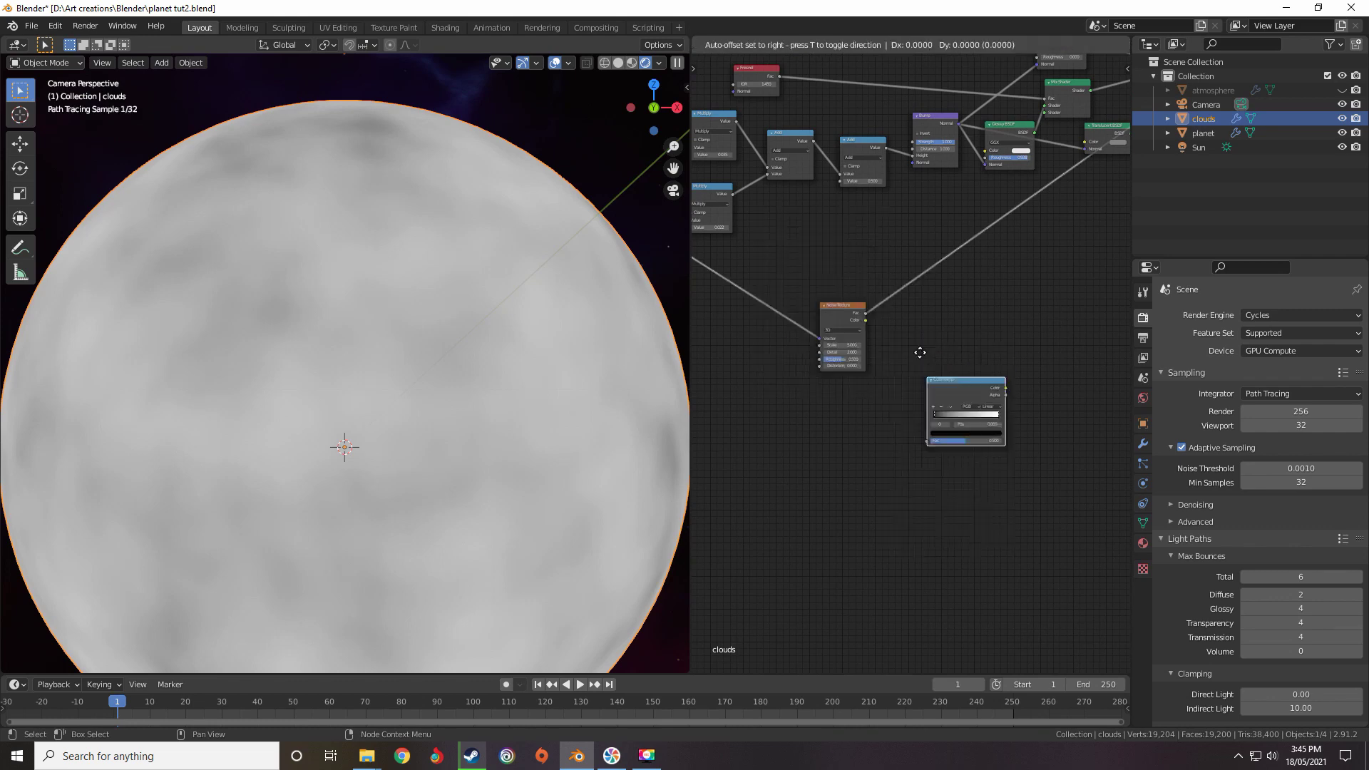
left_click(891, 263)
Move the ColorRamp's black stop inward and set its white stop to position 0.795
scroll(920, 328, "up", 7)
middle_click_drag(958, 306, 860, 359)
left_click_drag(791, 340, 881, 342)
middle_click_drag(817, 365, 950, 362)
scroll(945, 364, "up", 3)
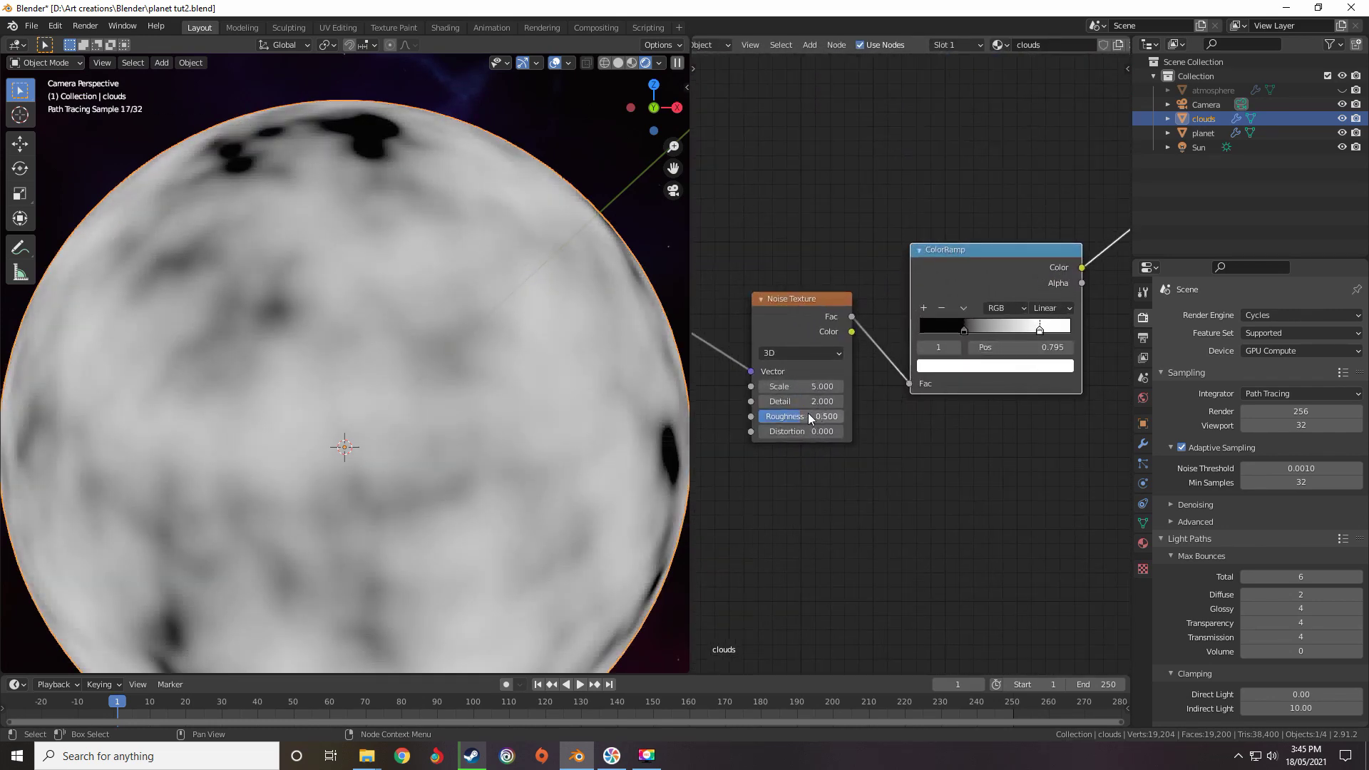
Set the Noise Texture's Roughness to 0.183 and its Scale to 74
left_click_drag(809, 413, 774, 421)
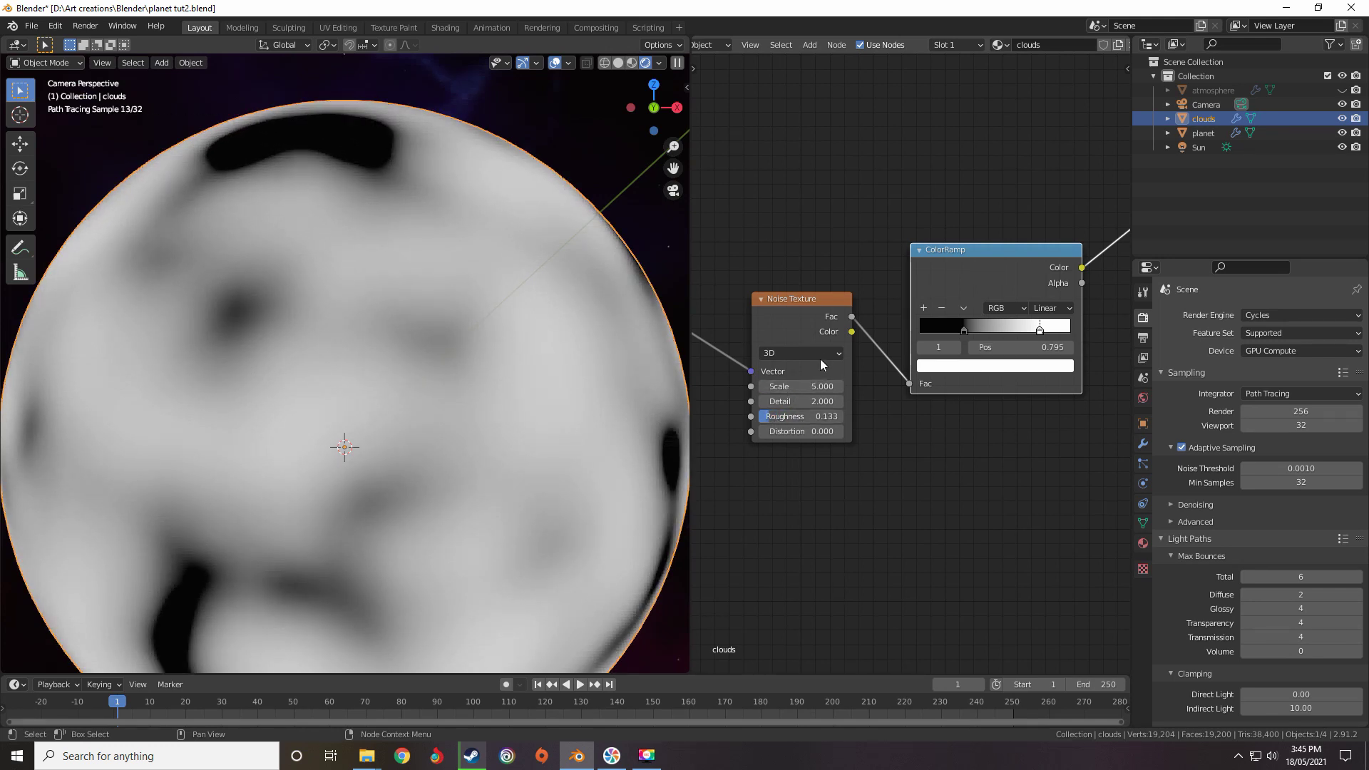
middle_click_drag(834, 347, 906, 330)
scroll(914, 307, "up", 3)
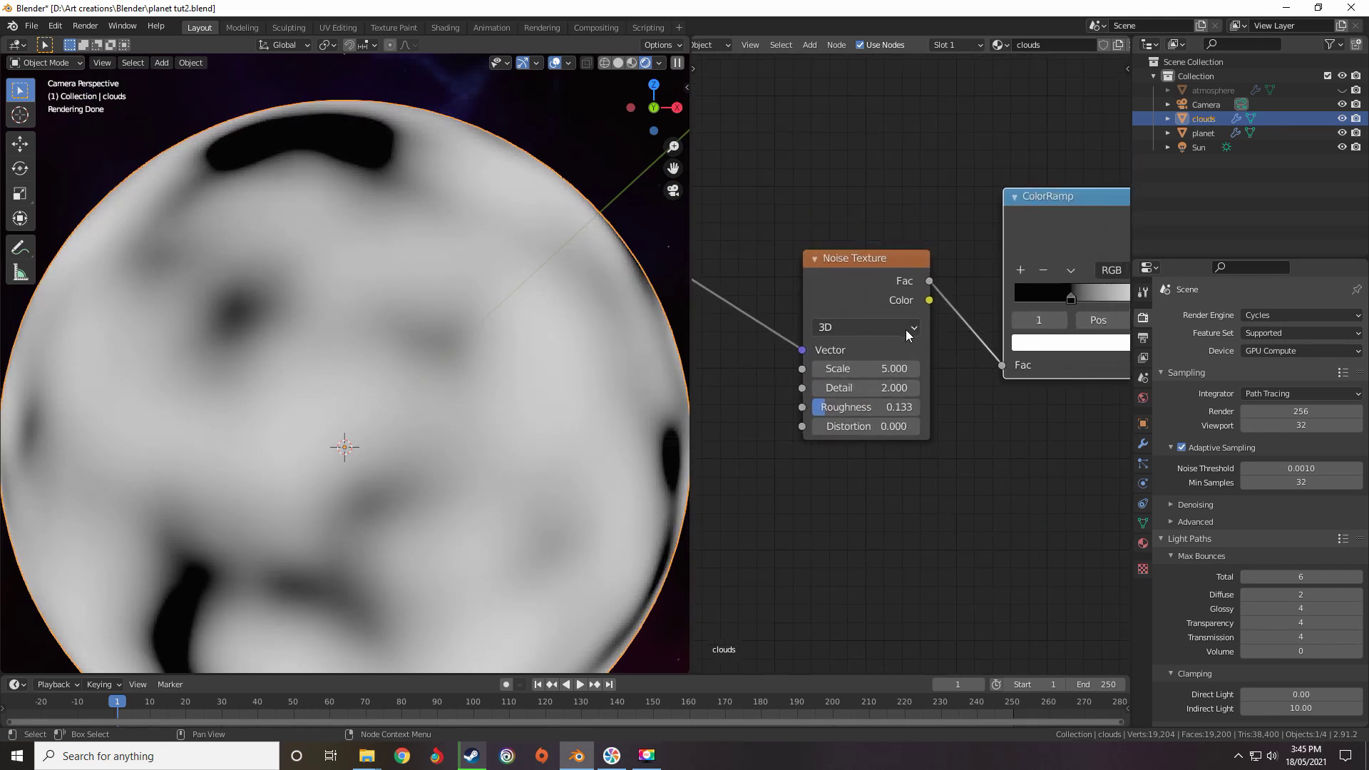
left_click_drag(834, 407, 899, 367)
Compare with the Voronoi Texture settings and set the Noise Texture's Detail to 7.1
scroll(845, 278, "down", 13)
middle_click_drag(867, 271, 1173, 287)
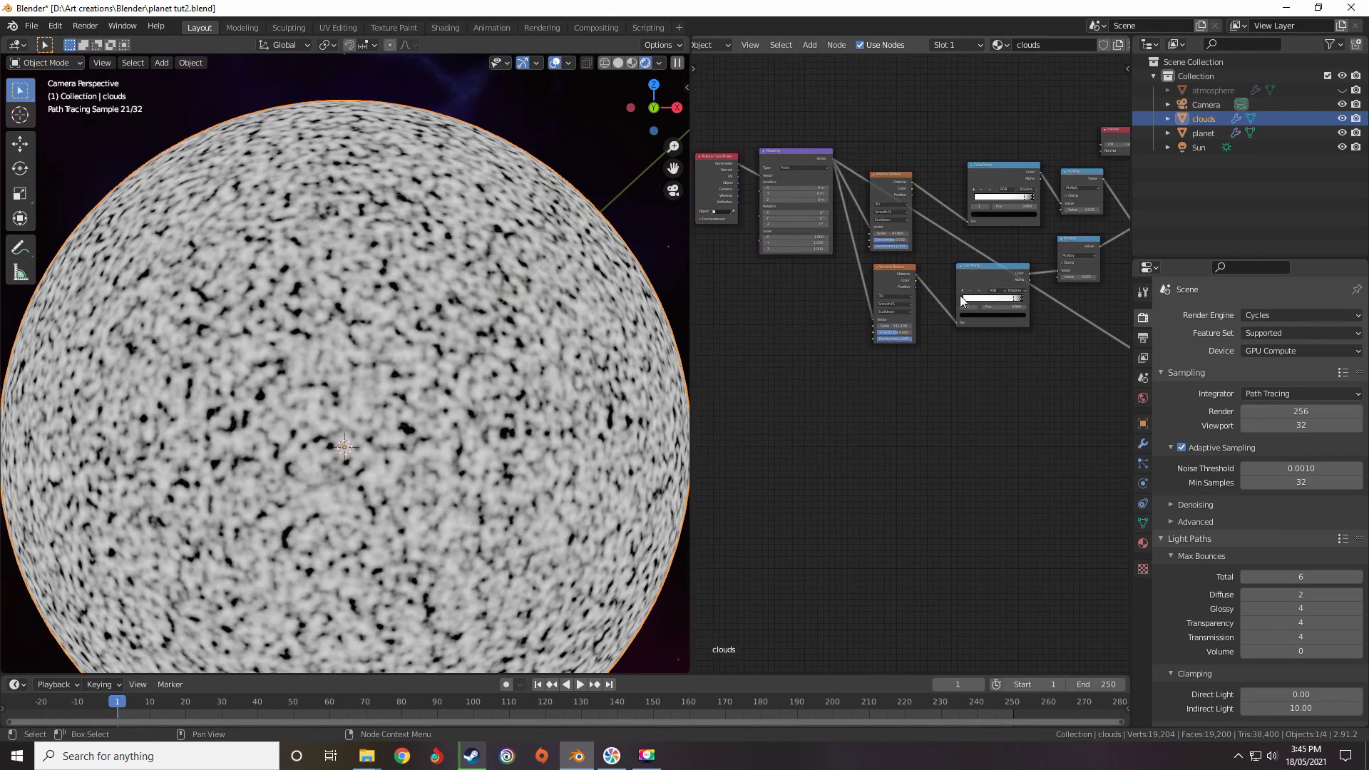
scroll(912, 335, "up", 5)
middle_click_drag(938, 163, 923, 212)
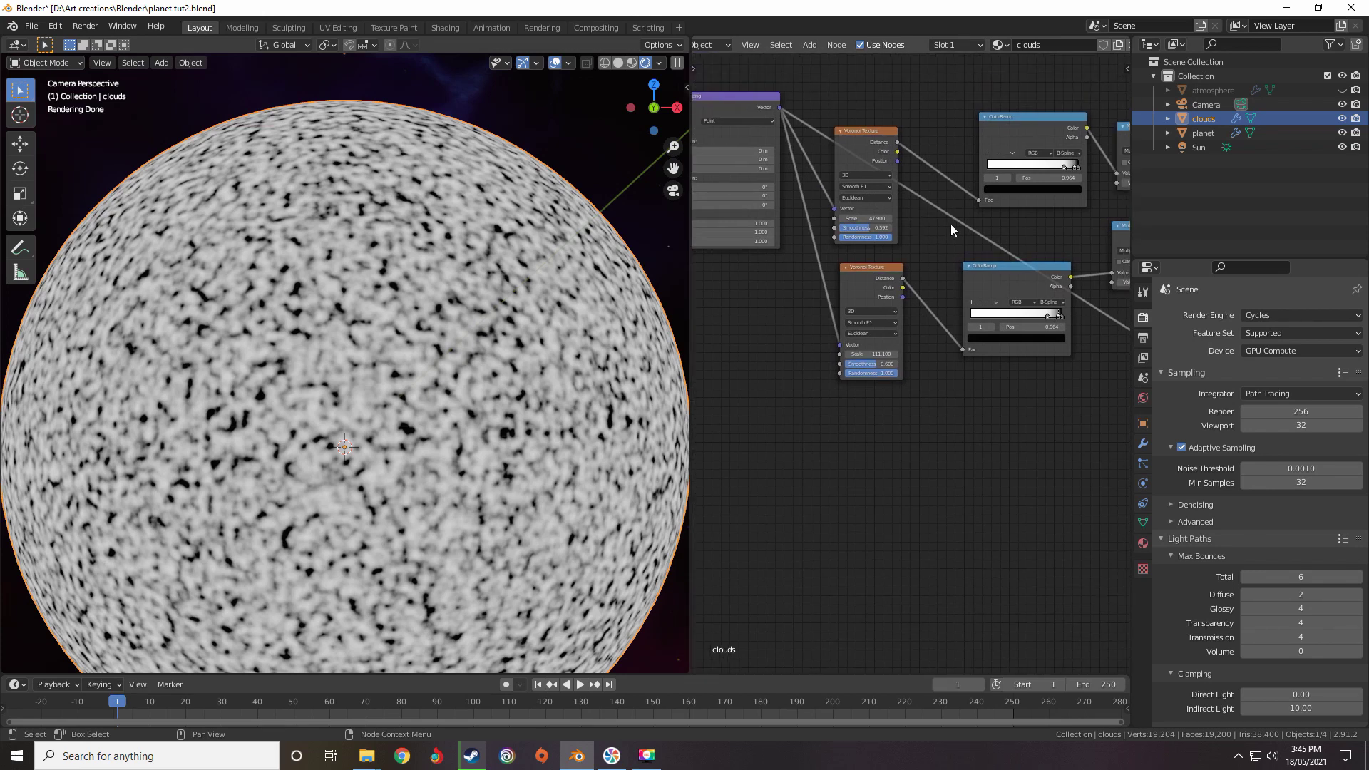
scroll(951, 229, "down", 8)
middle_click_drag(1033, 261, 927, 203)
scroll(1037, 298, "up", 6)
middle_click_drag(1020, 286, 791, 267)
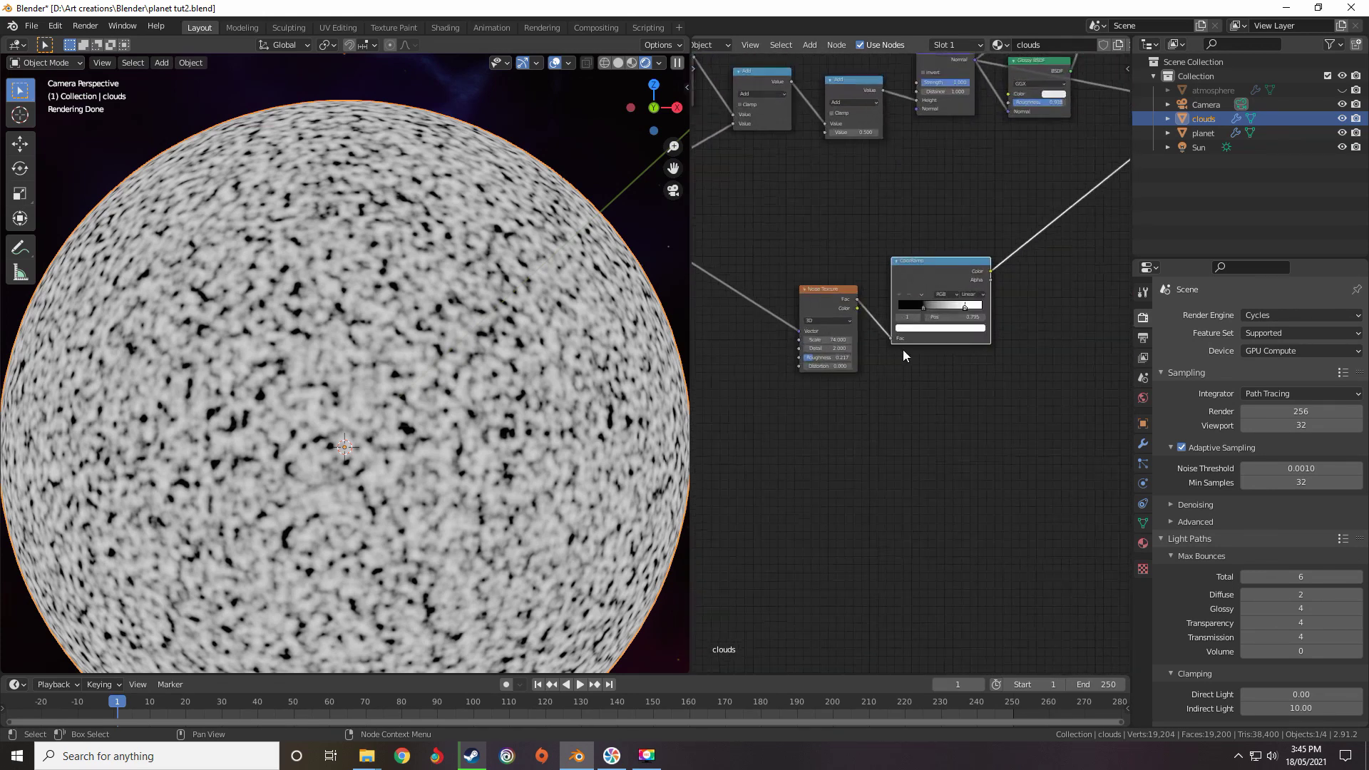
scroll(855, 342, "up", 6)
left_click_drag(777, 436, 827, 400)
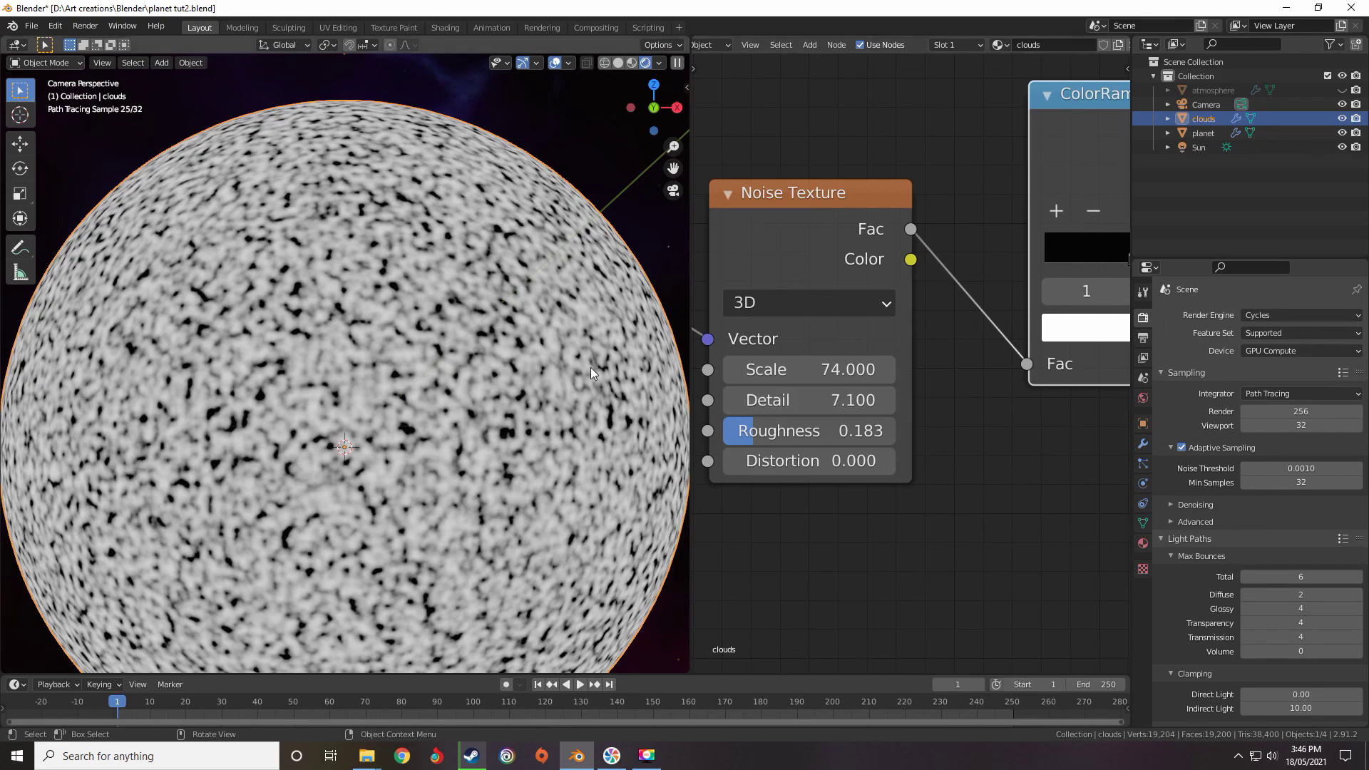
Raise the Noise Texture's Scale to 175
scroll(590, 367, "up", 2)
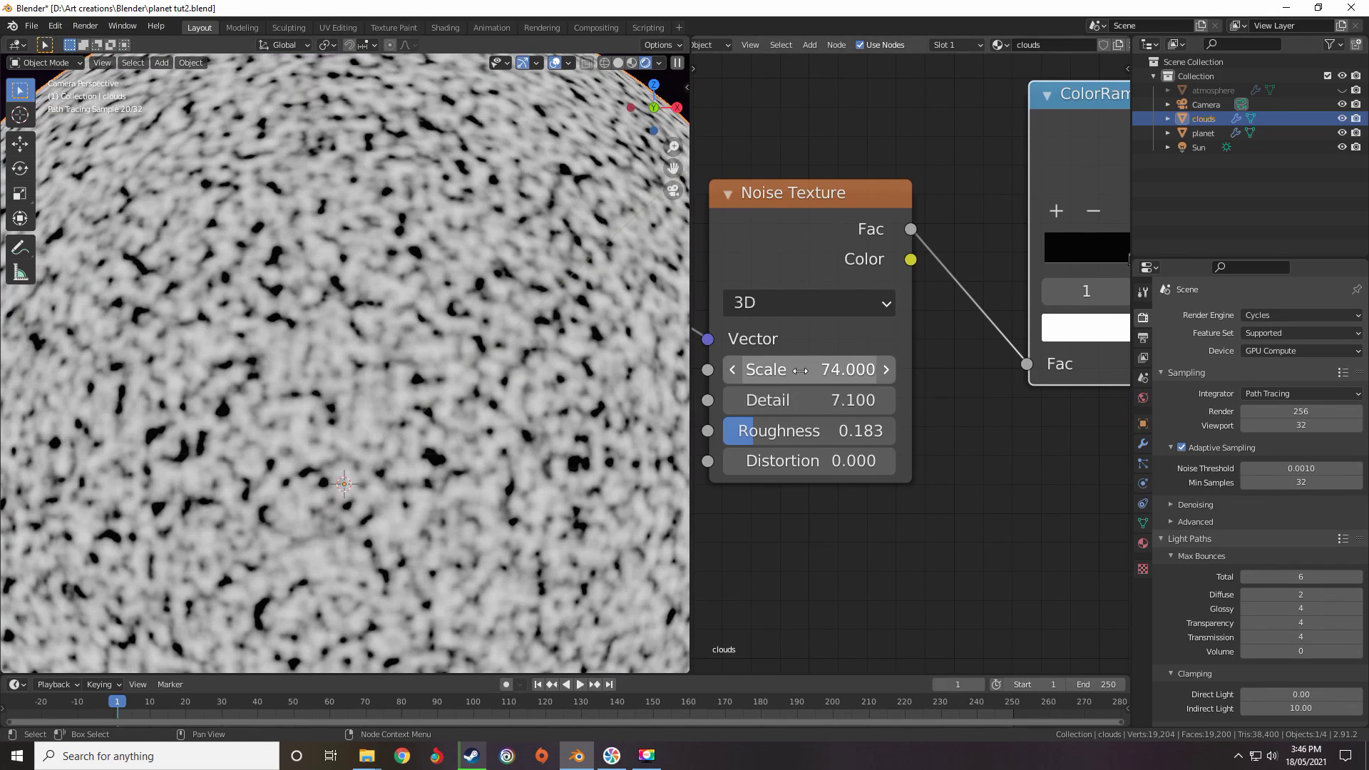
left_click_drag(800, 369, 859, 370)
scroll(511, 350, "down", 2)
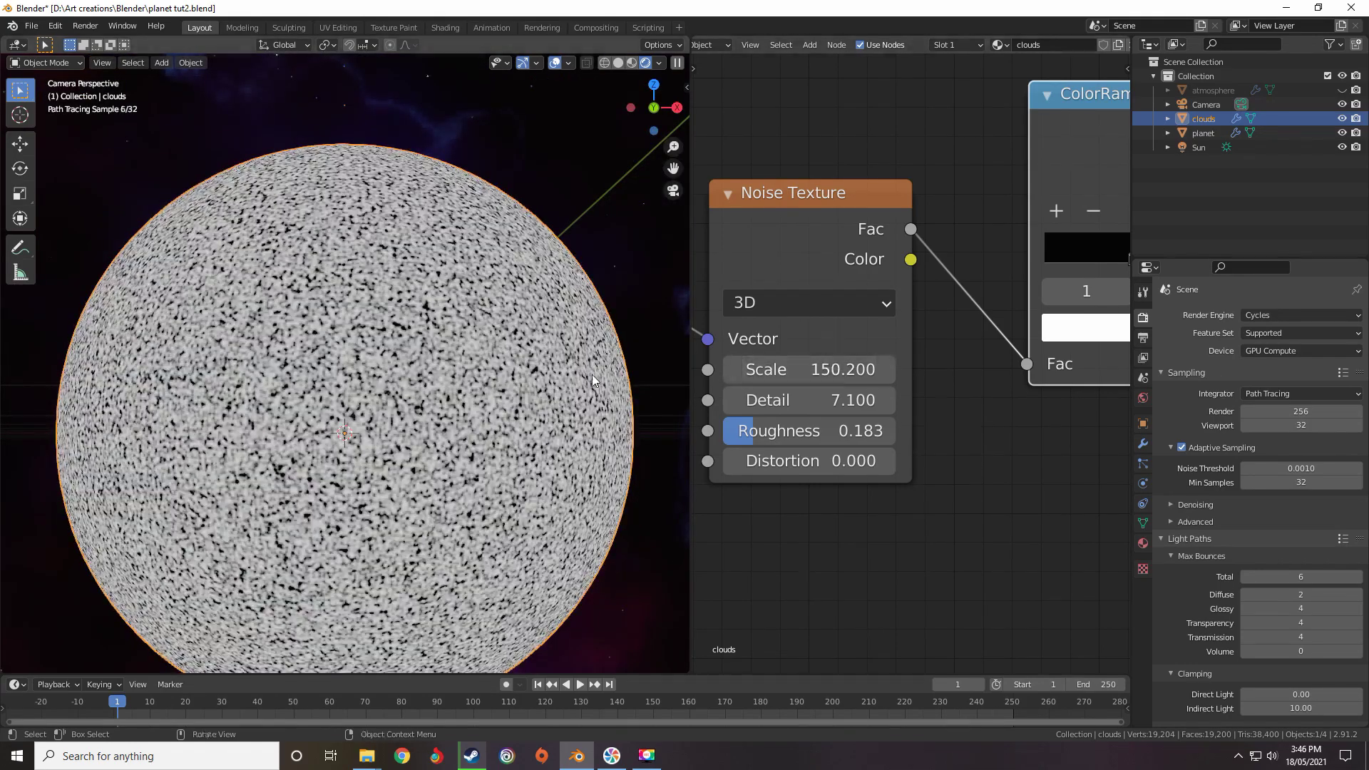
scroll(592, 375, "up", 3)
scroll(547, 358, "down", 2)
Set the ColorRamp's black stop to position 0.123
middle_click_drag(948, 334, 834, 343)
scroll(836, 343, "down", 4)
middle_click_drag(955, 285, 852, 334)
scroll(860, 332, "up", 5)
left_click_drag(862, 333, 806, 338)
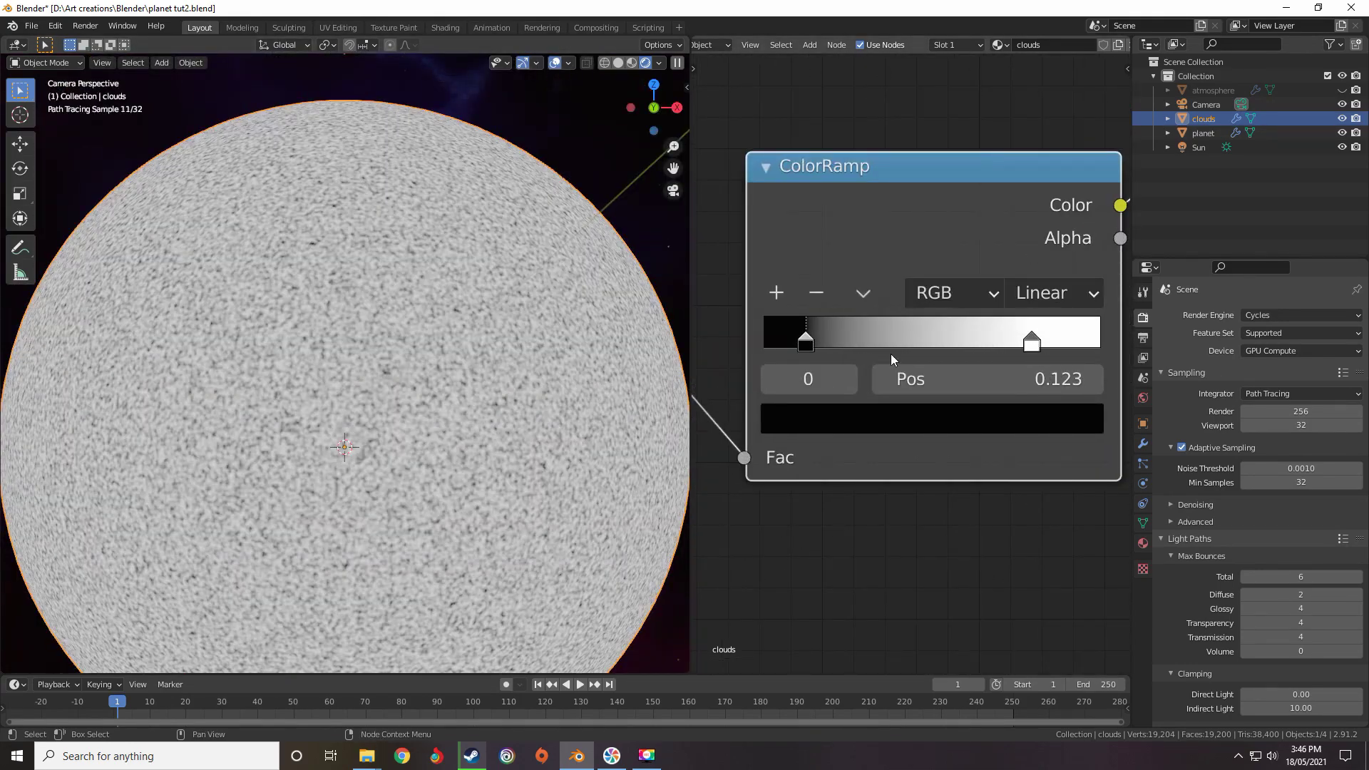
Duplicate the Noise Texture and insert the copy before the original, feeding its Color into the original's Vector
scroll(884, 364, "down", 7)
middle_click_drag(704, 401, 959, 358)
left_click(910, 314)
middle_click_drag(855, 343, 926, 330)
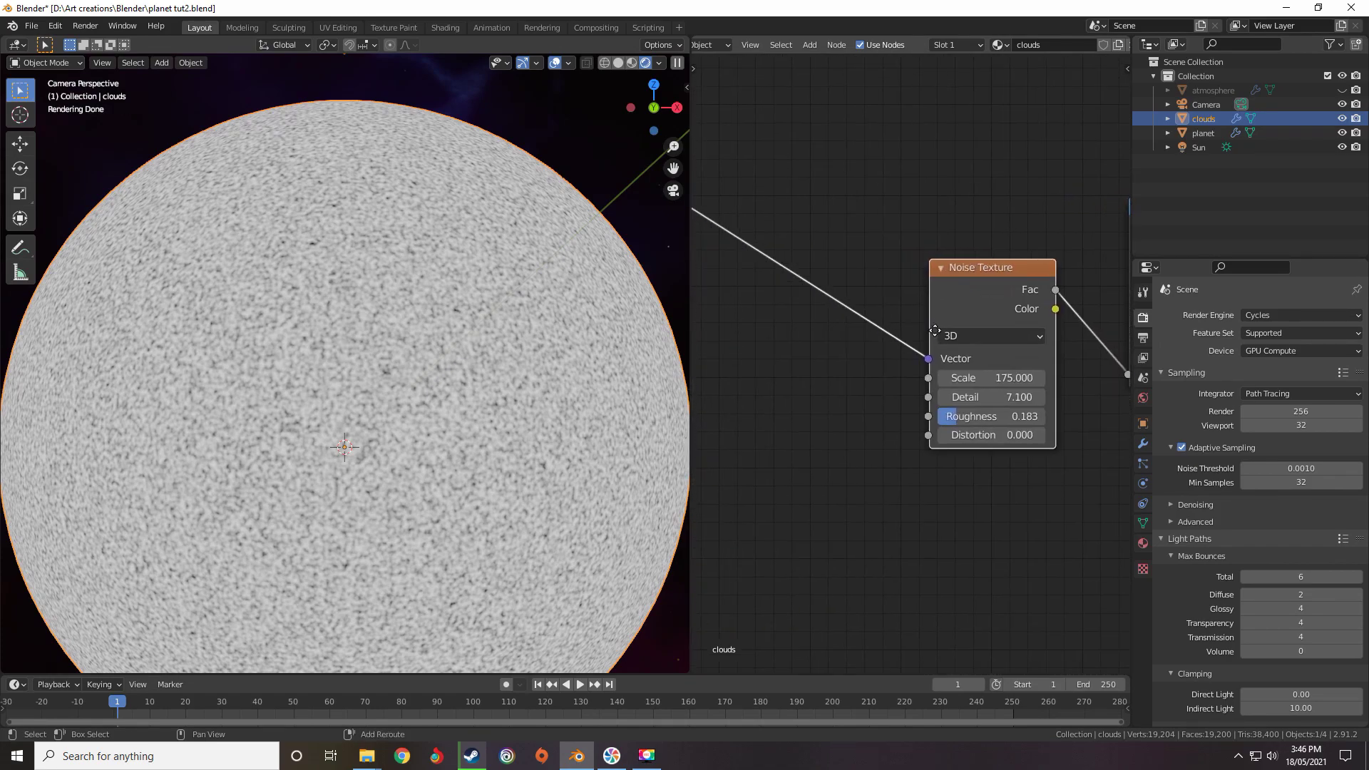
key("shift+d")
left_click(808, 329)
Set the inserted first Noise Texture's Scale to 12.5
scroll(509, 374, "up", 4)
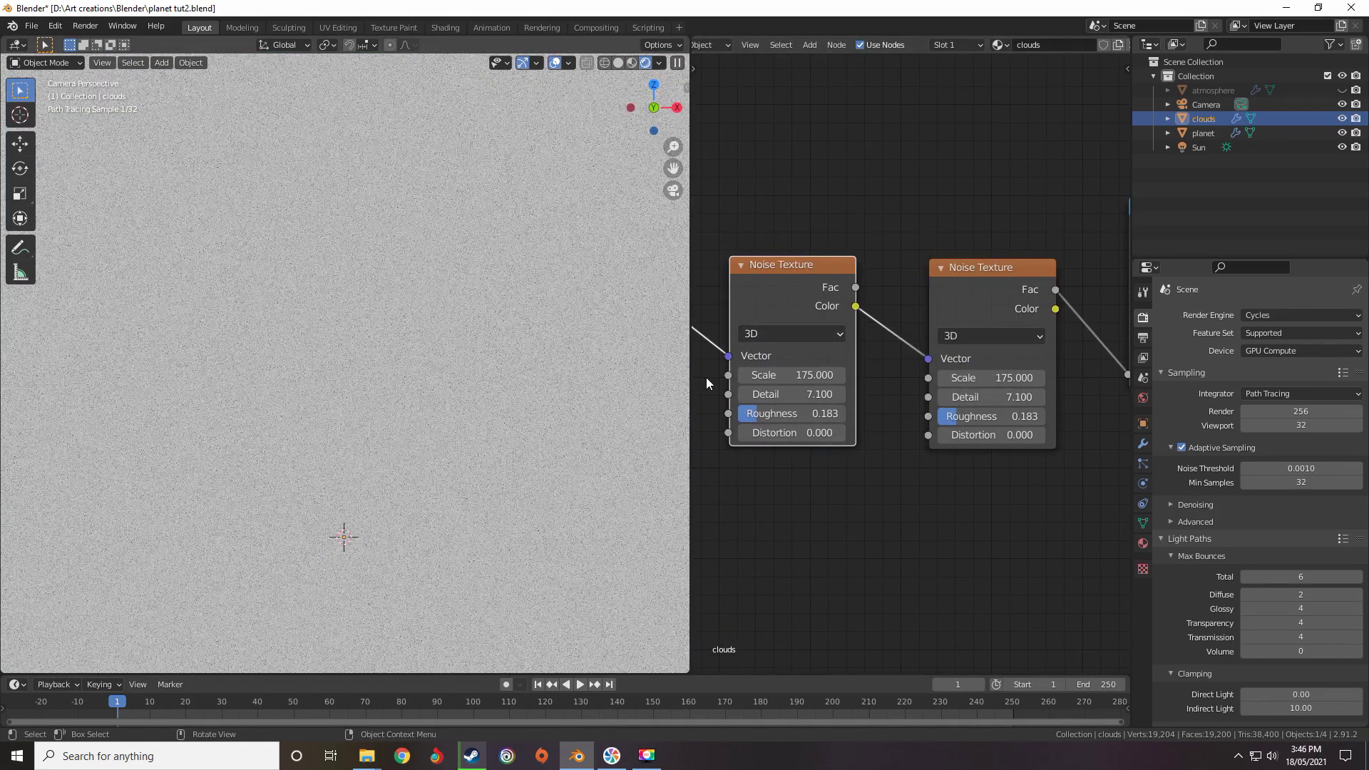
mouse_move(806, 375)
left_mouse_down()
mouse_move(719, 375)
mouse_move(775, 375)
mouse_move(746, 375)
left_mouse_up()
scroll(910, 356, "down", 6)
Duplicate the second Noise Texture and place the unconnected copy below it
left_click(945, 318)
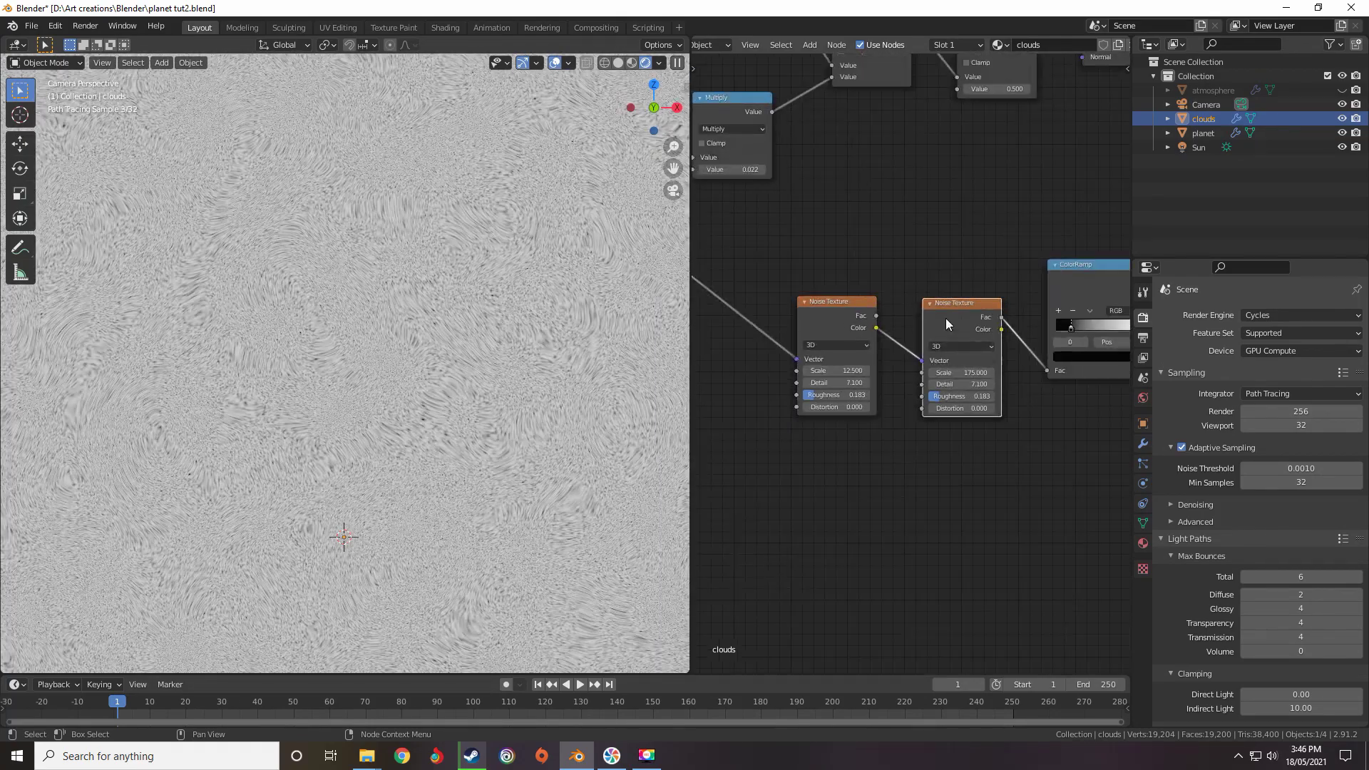
key("shift+d")
left_click(944, 467)
Set the second Noise Texture's Scale to 24.6 and the first one's Scale to 16.2
left_click_drag(966, 373, 485, 372)
left_click_drag(974, 369, 969, 371)
left_click_drag(963, 374, 859, 374)
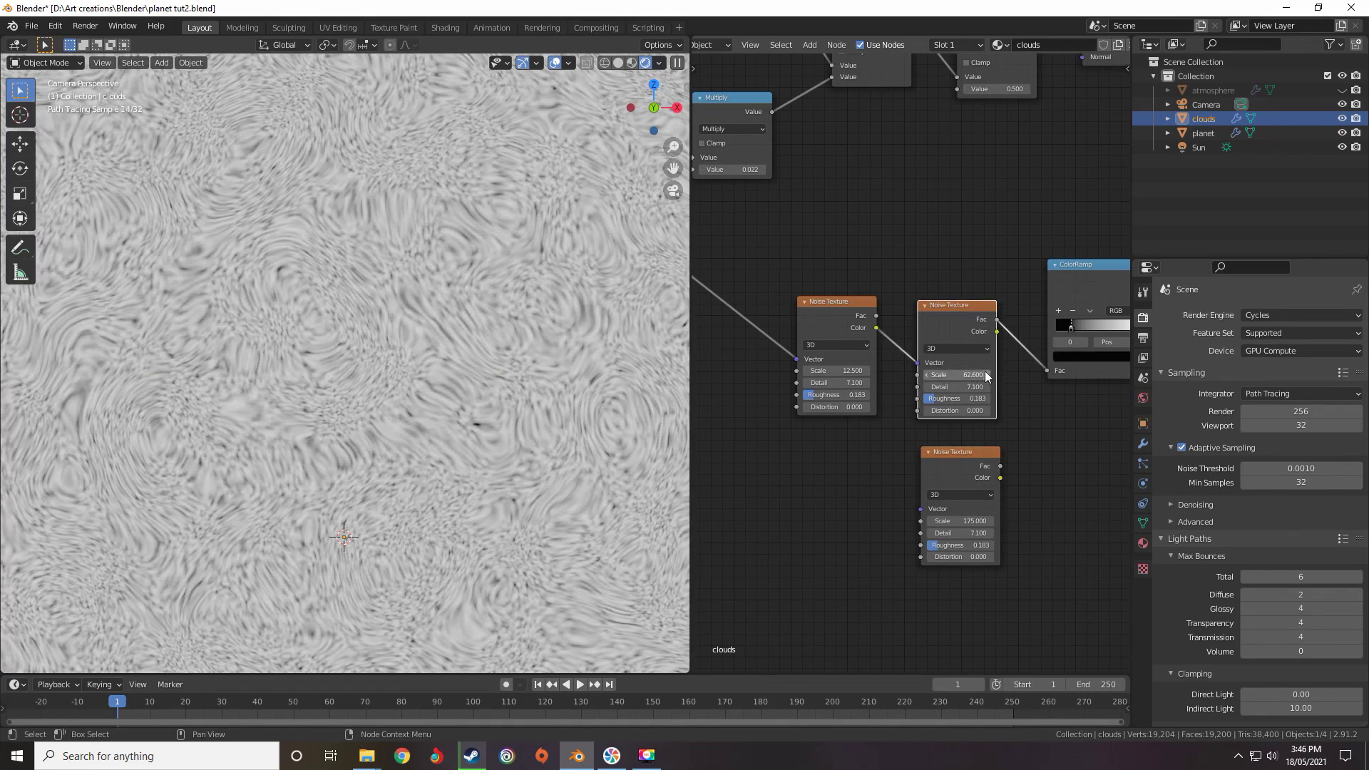
left_click_drag(957, 374, 998, 374)
scroll(633, 374, "down", 4)
scroll(805, 374, "up", 5)
scroll(642, 376, "up", 3)
left_click_drag(830, 375, 677, 375)
scroll(852, 381, "down", 6)
scroll(891, 356, "up", 4)
middle_click_drag(850, 382, 898, 345)
scroll(905, 349, "down", 4)
scroll(899, 347, "up", 4)
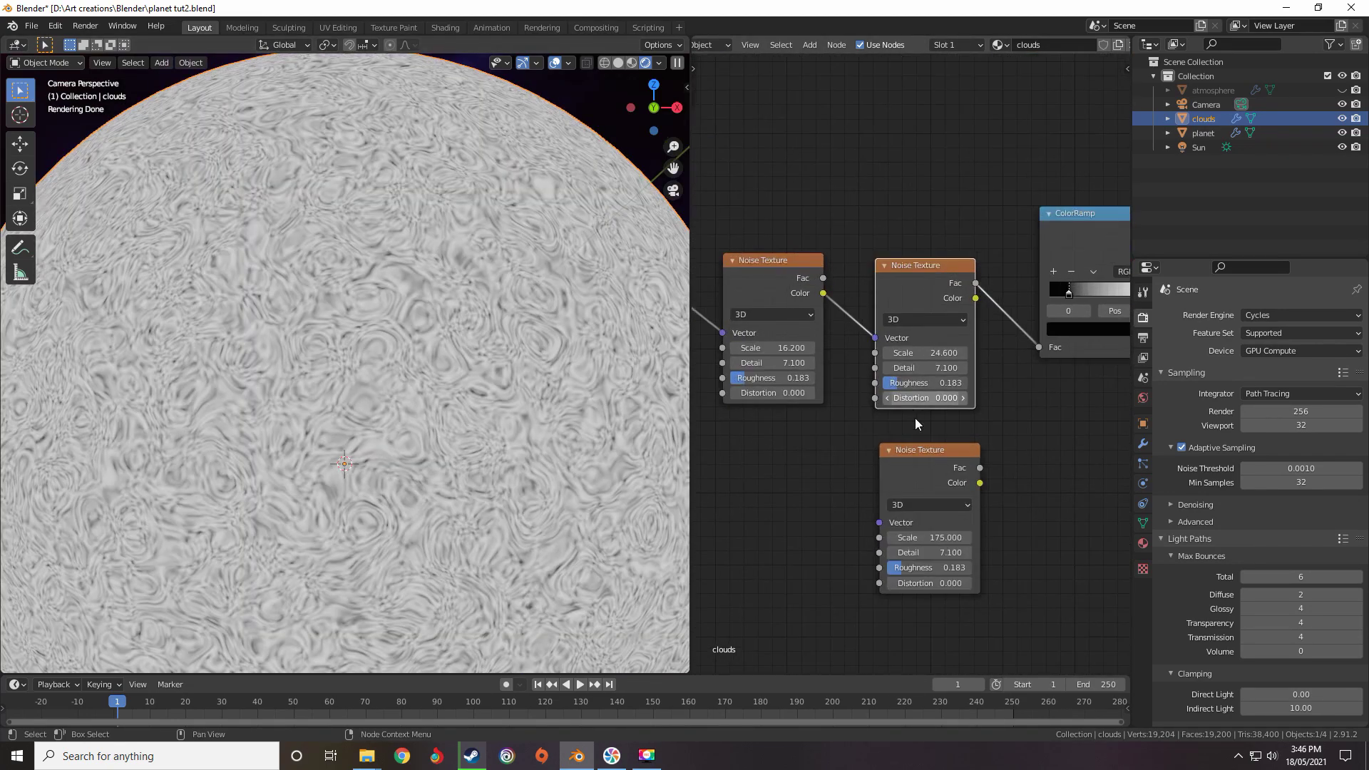
Move the unconnected Noise Texture further down and shift the first Noise Texture to make room before the second
left_click_drag(935, 469, 965, 568)
middle_click_drag(951, 431, 956, 454)
middle_click_drag(844, 325, 975, 332)
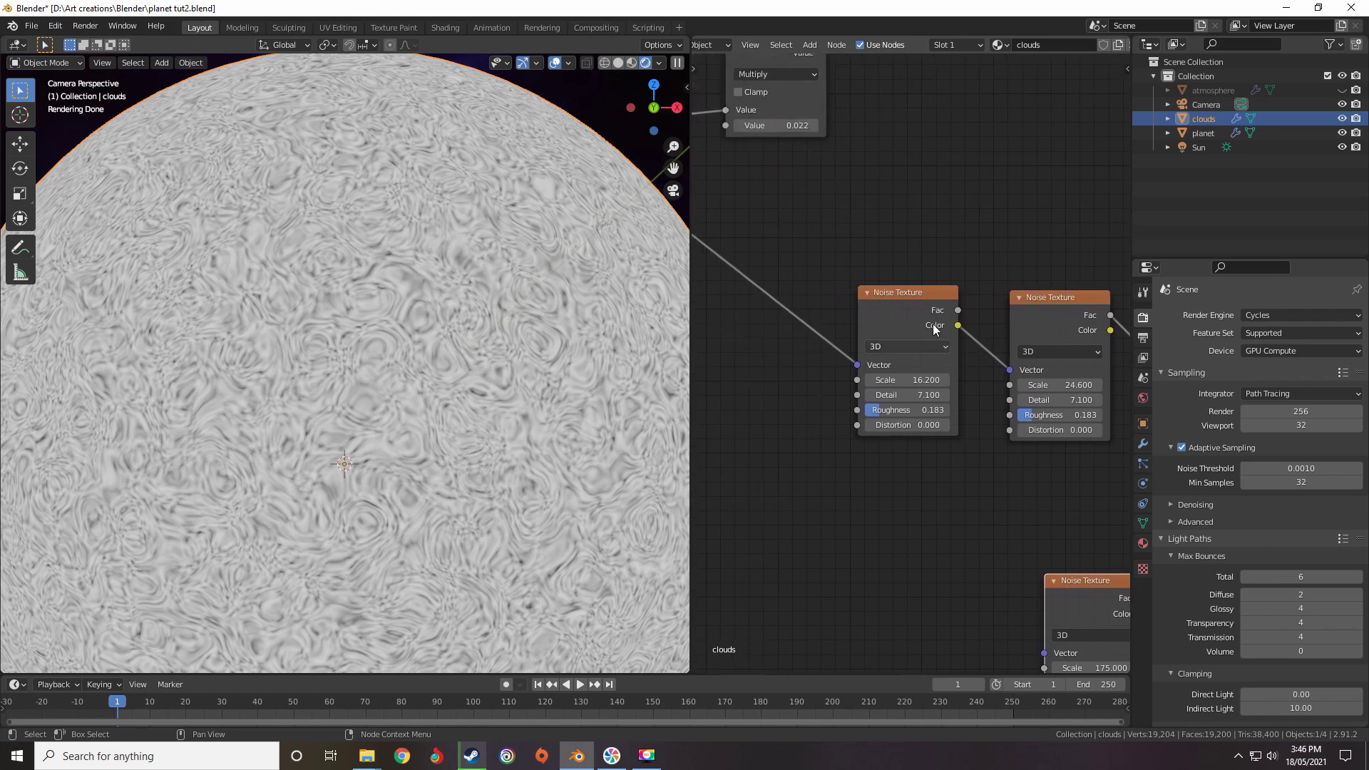
left_click_drag(911, 320, 896, 343)
middle_click_drag(890, 392, 910, 329)
scroll(909, 328, "down", 1)
Add a color Mix node and insert it between the first and second Noise Textures
key("shift+a")
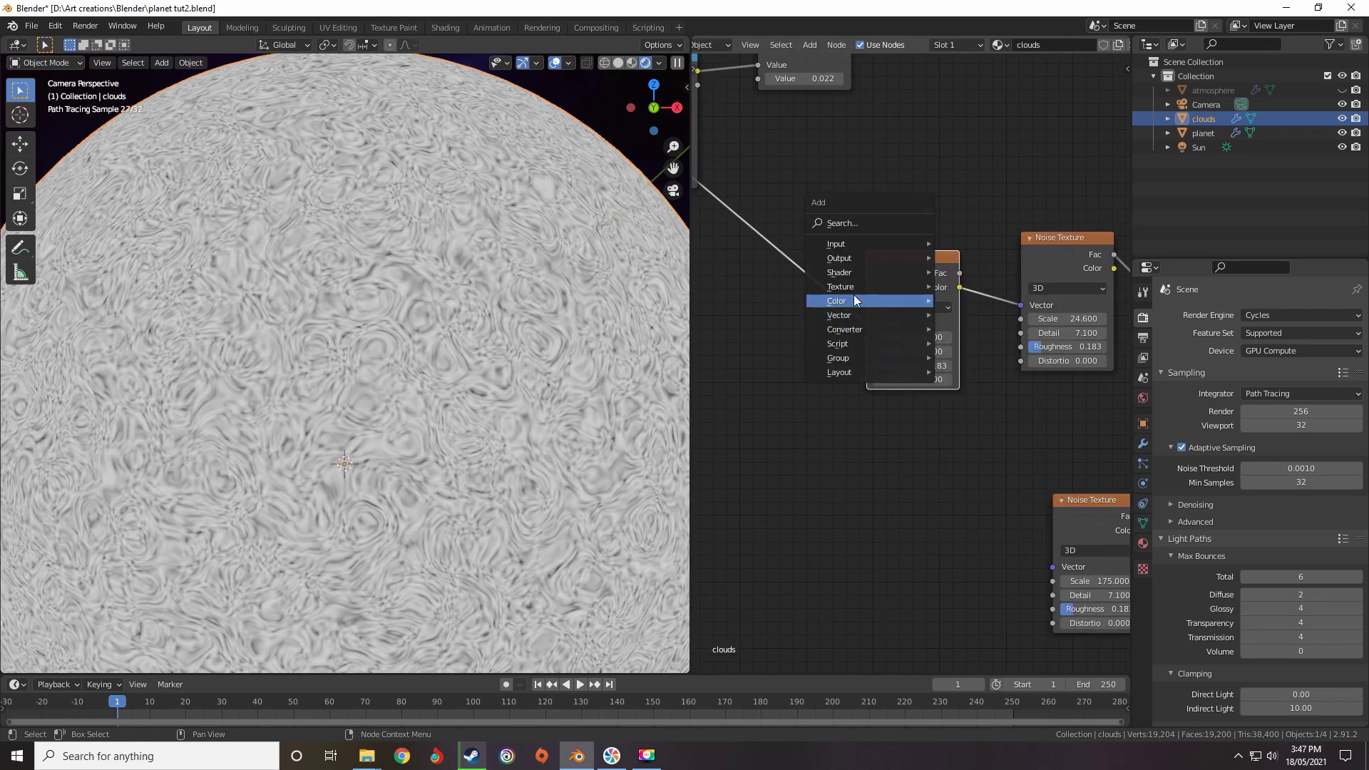
mouse_move(854, 300)
left_click(982, 379)
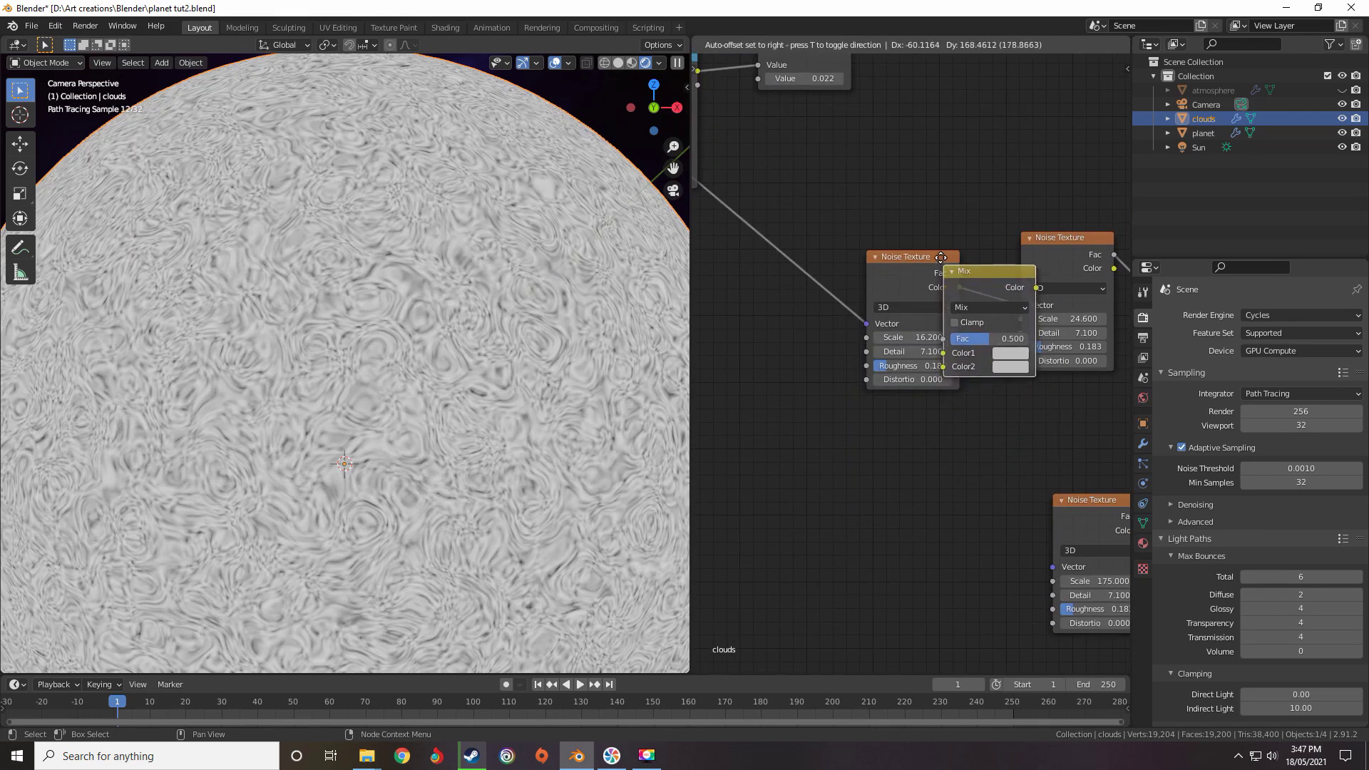
left_click(971, 296)
Connect the Mapping node's Vector to the Mix node's Color1, with the first Noise Texture's Color in Color2, and lower that texture
scroll(970, 296, "down", 6)
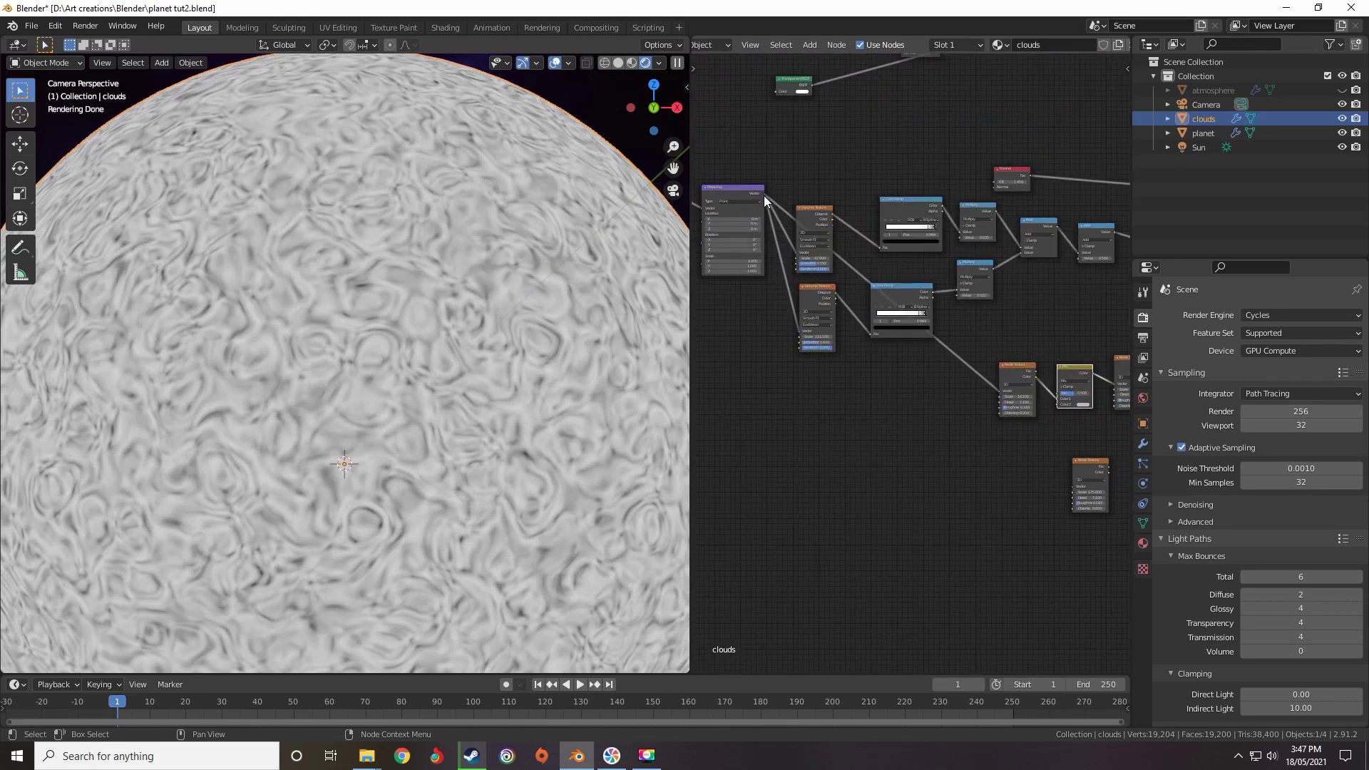
left_click_drag(763, 194, 964, 355)
left_click_drag(1049, 391, 1058, 401)
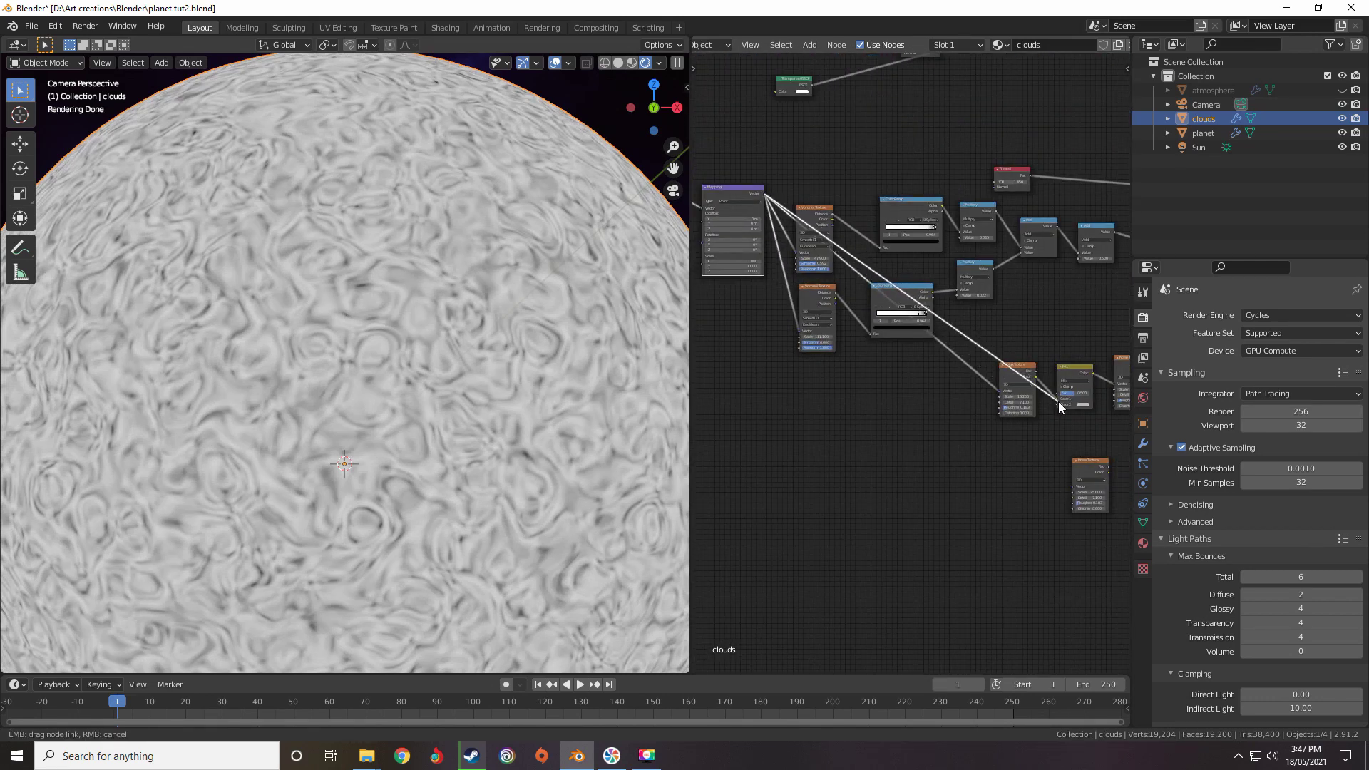
scroll(1057, 400, "up", 3)
scroll(1090, 390, "up", 3)
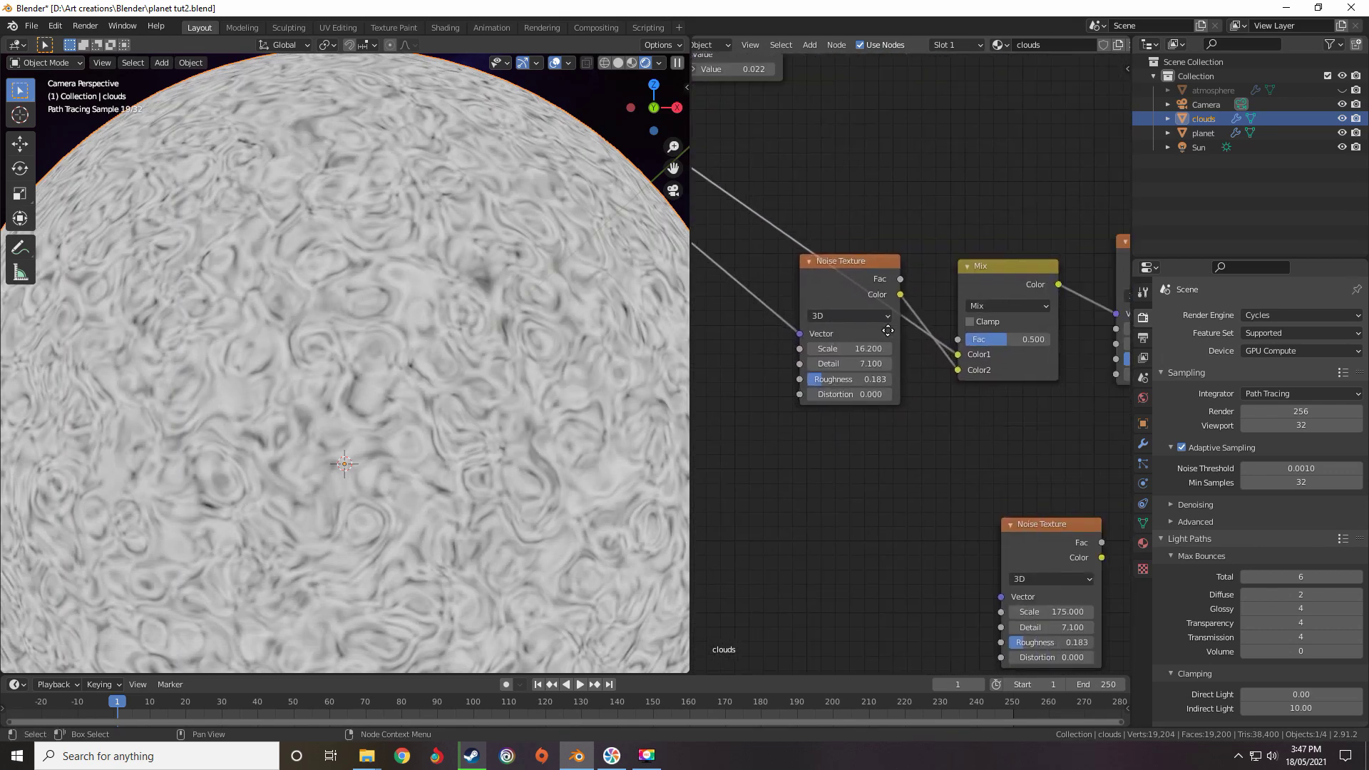
left_click_drag(827, 253, 809, 302)
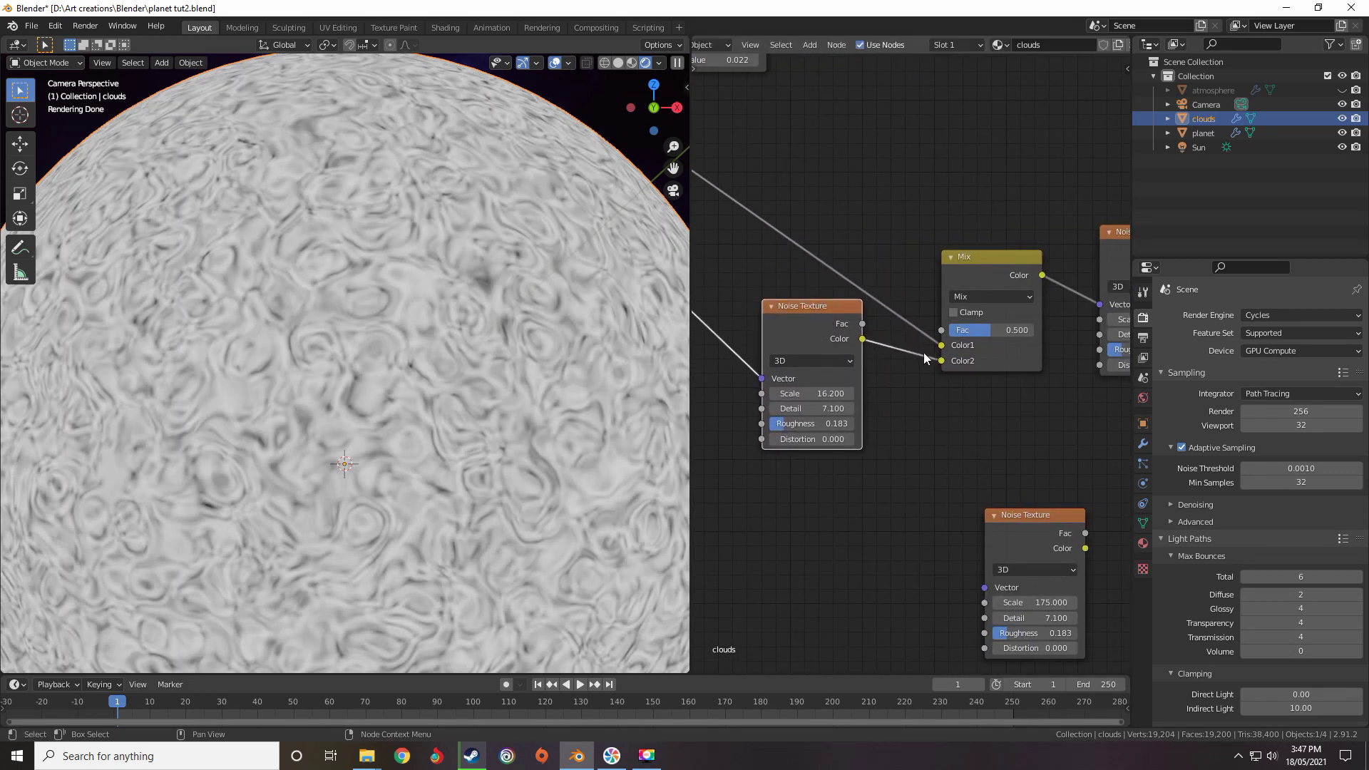
Set the Mix node's Fac to about 0.051
scroll(914, 364, "up", 3)
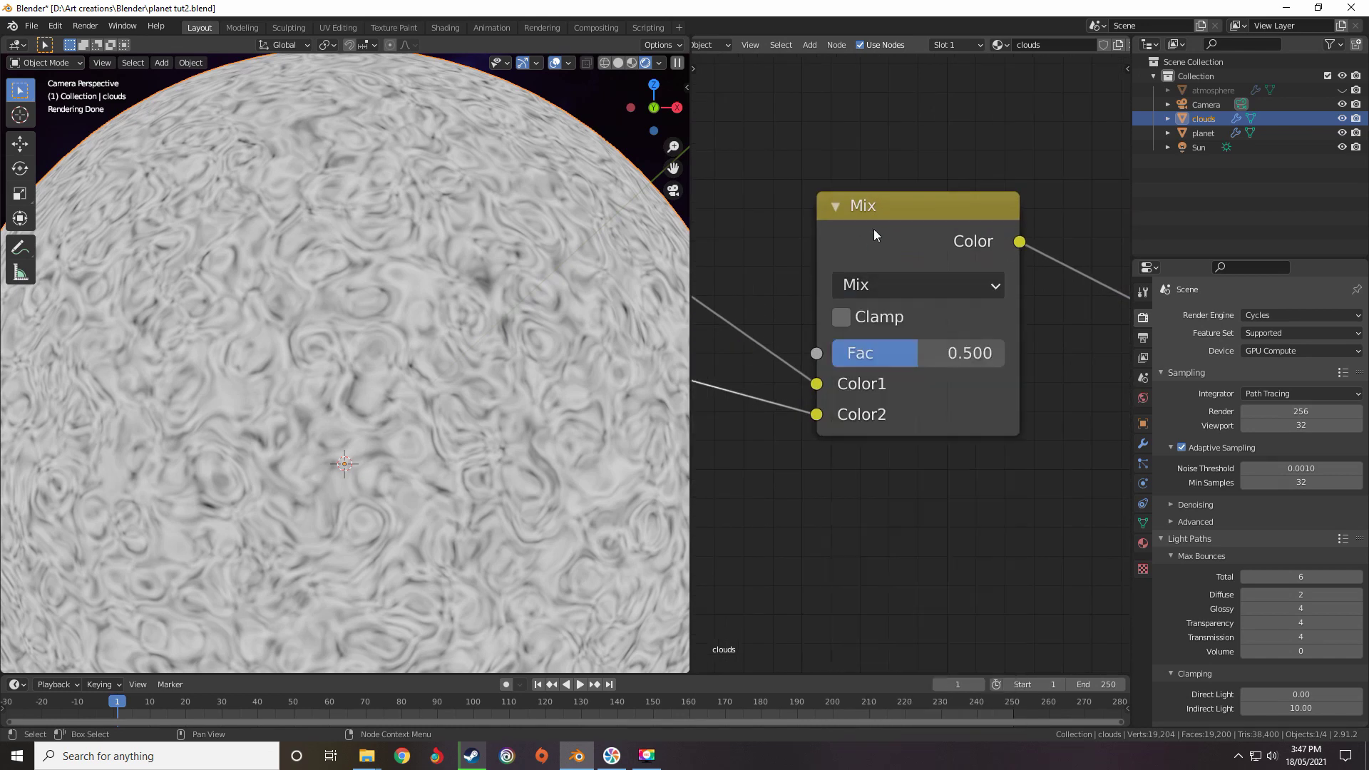
left_click_drag(915, 353, 859, 360)
Try a Fac of 0 on the Mix node and undo it
left_click(861, 358)
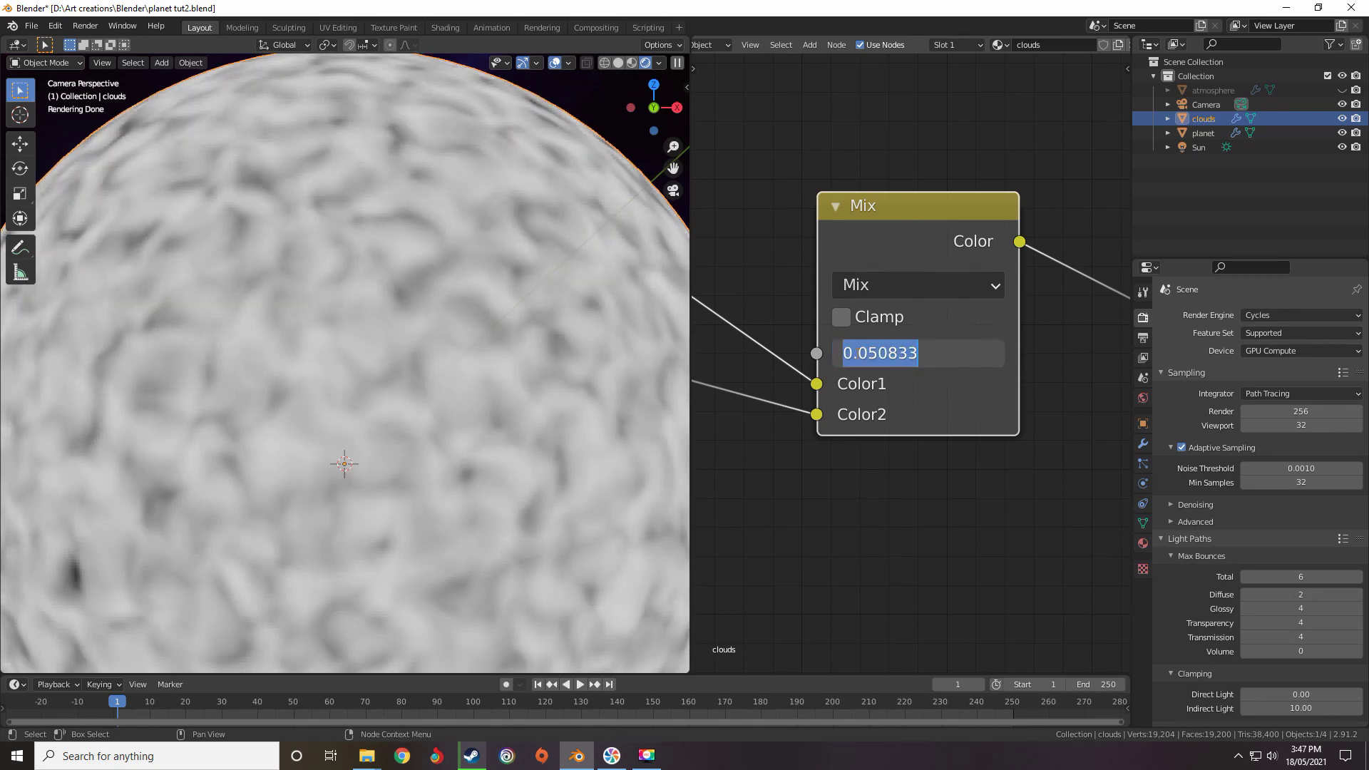
type("0")
key("Return")
key("ctrl+z")
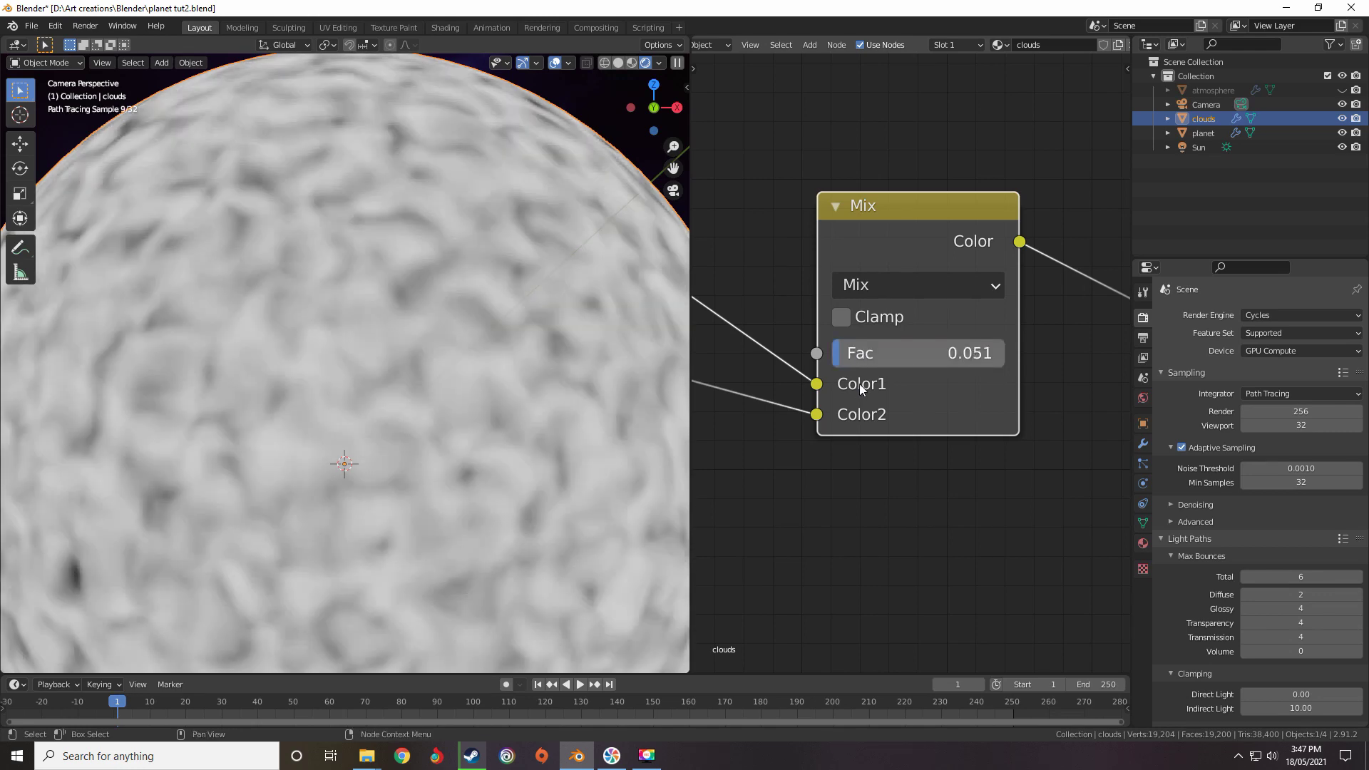
Set the second Noise Texture's Scale to 73
scroll(858, 384, "down", 5)
middle_click_drag(948, 306, 901, 379)
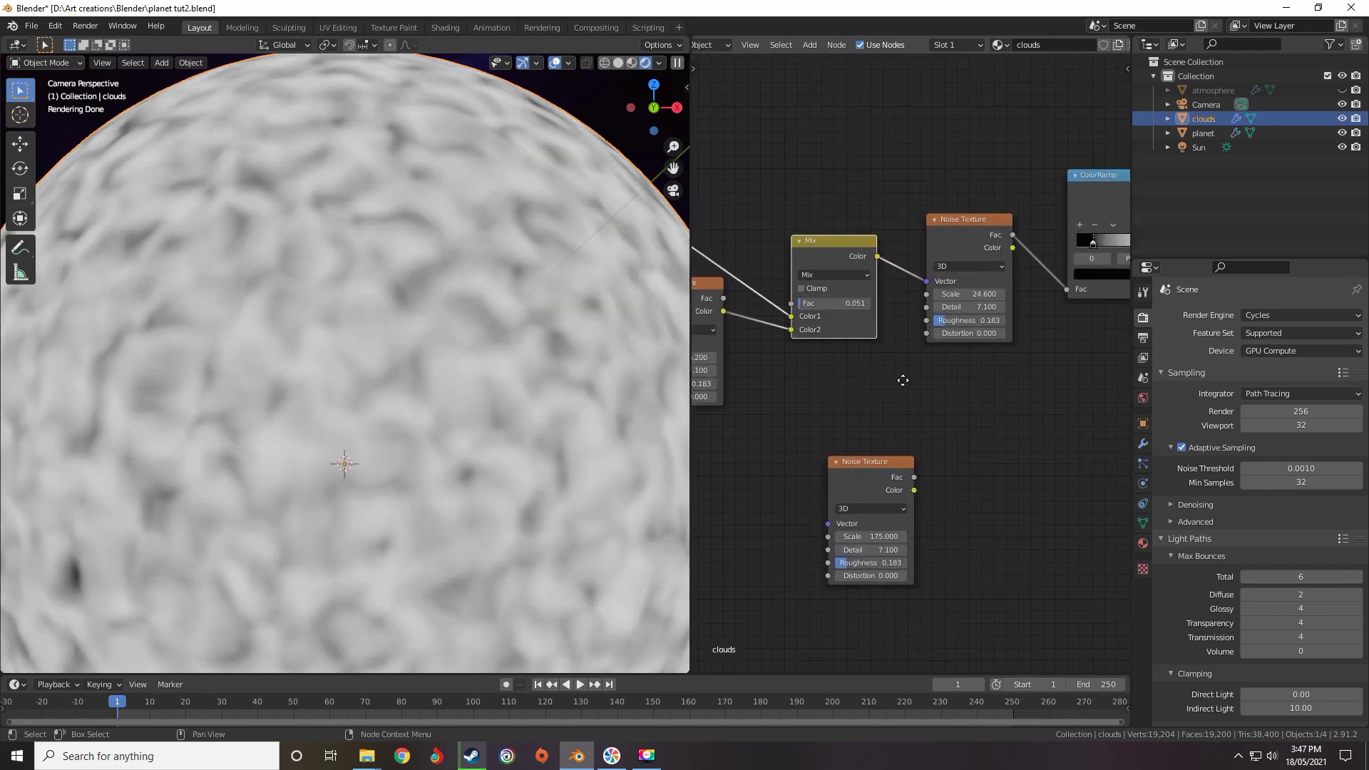
scroll(935, 338, "up", 5)
middle_click_drag(981, 272, 879, 351)
scroll(879, 350, "up", 1)
left_click_drag(880, 351, 980, 351)
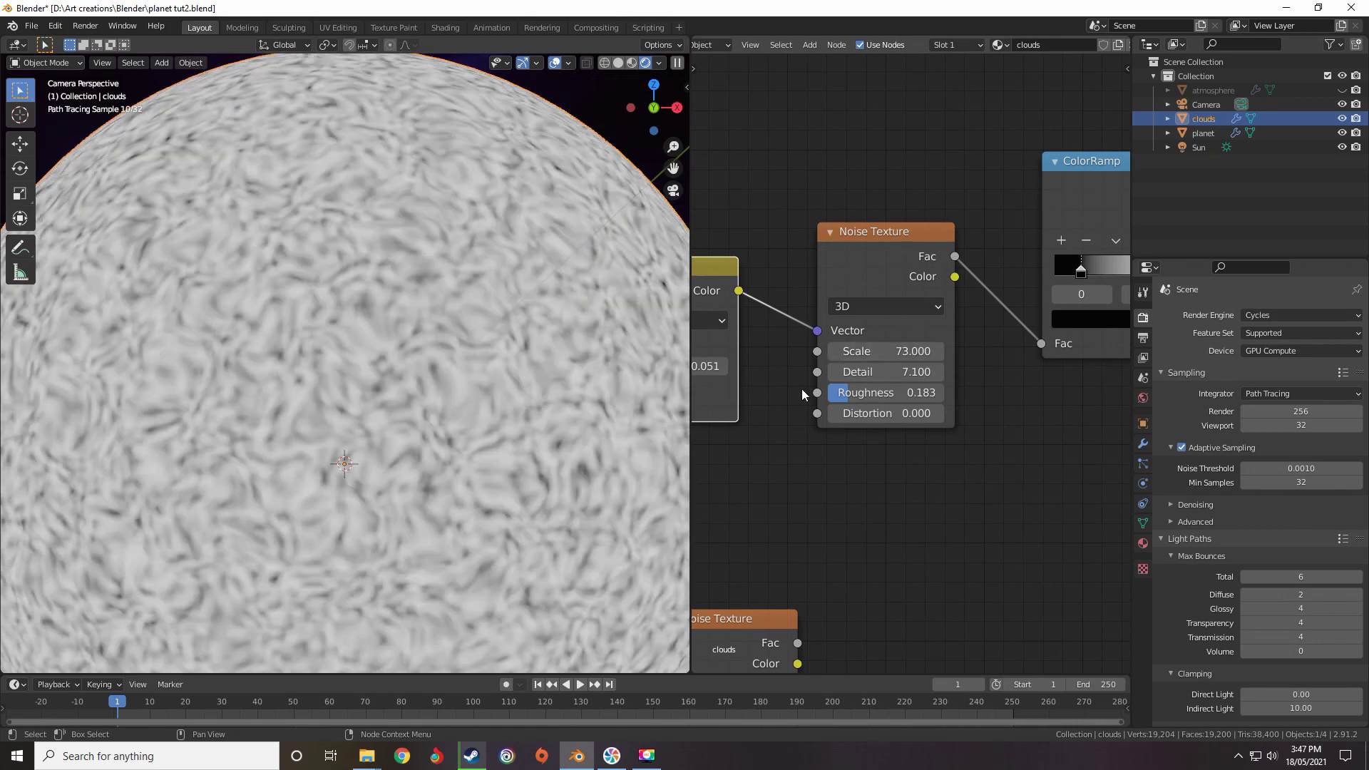
Raise the first Noise Texture's Scale and set the Mix node's Fac to 0.023
middle_click_drag(756, 396, 1123, 385)
left_click_drag(800, 440, 843, 439)
middle_click_drag(936, 392, 807, 422)
scroll(807, 422, "up", 1)
scroll(808, 424, "up", 2)
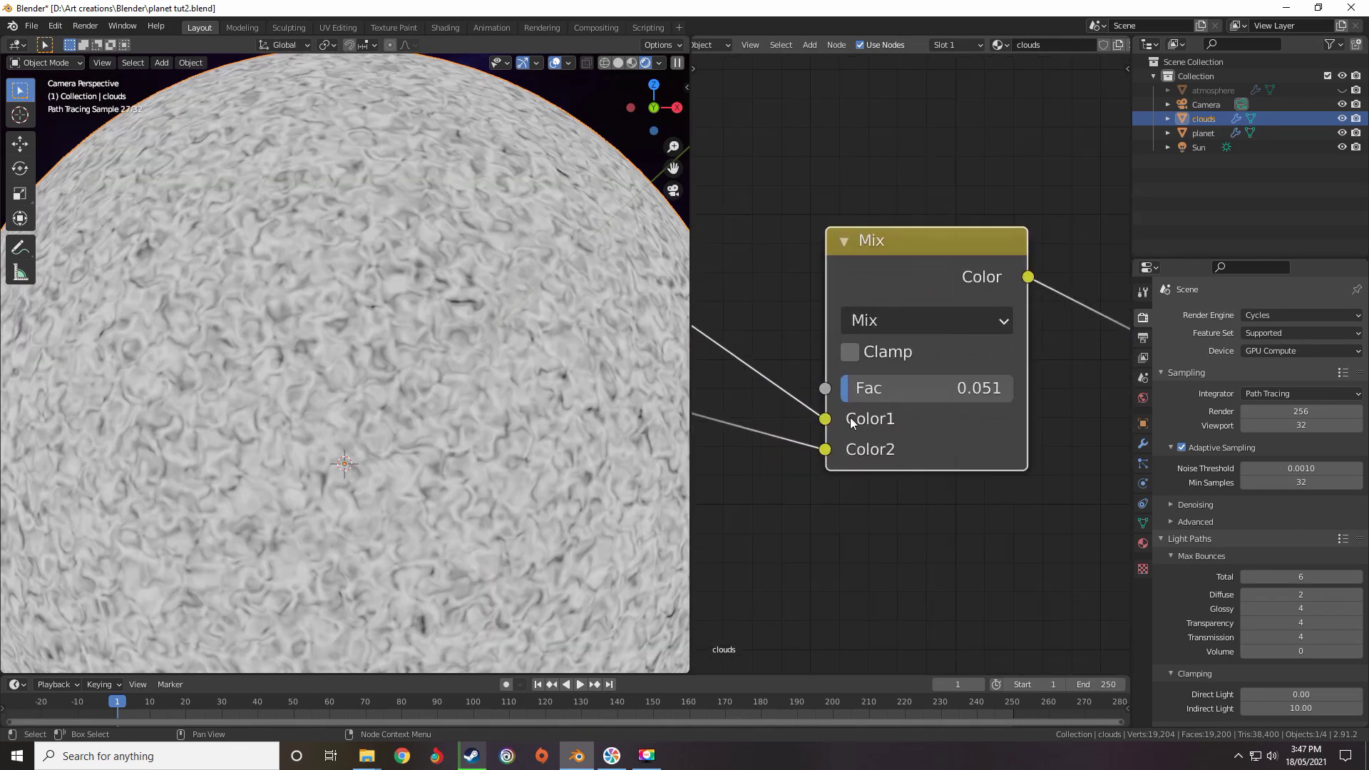
left_click_drag(930, 389, 925, 389)
scroll(905, 390, "down", 4)
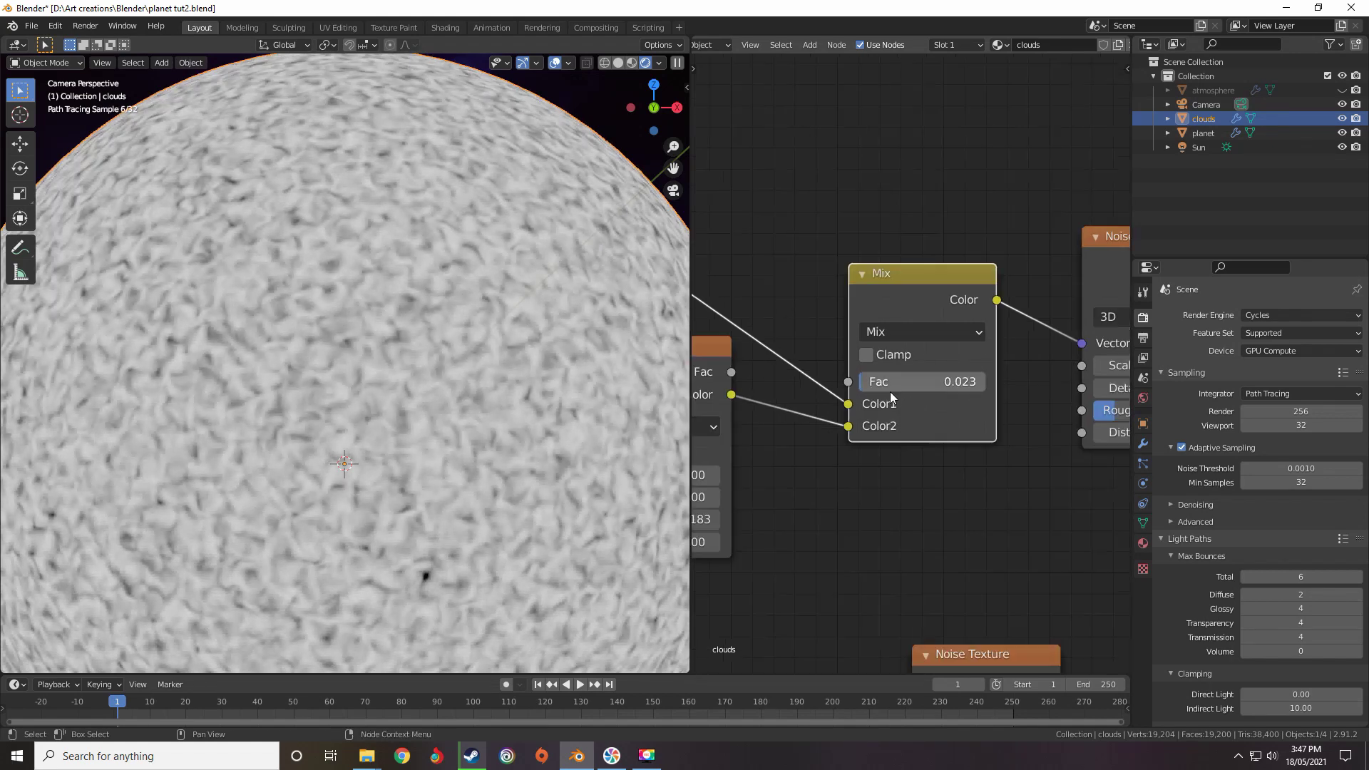
Fine-tune the Mix node's Fac to 0.017, muting and unmuting the node to compare the effect
middle_click_drag(890, 391, 816, 395)
key("m")
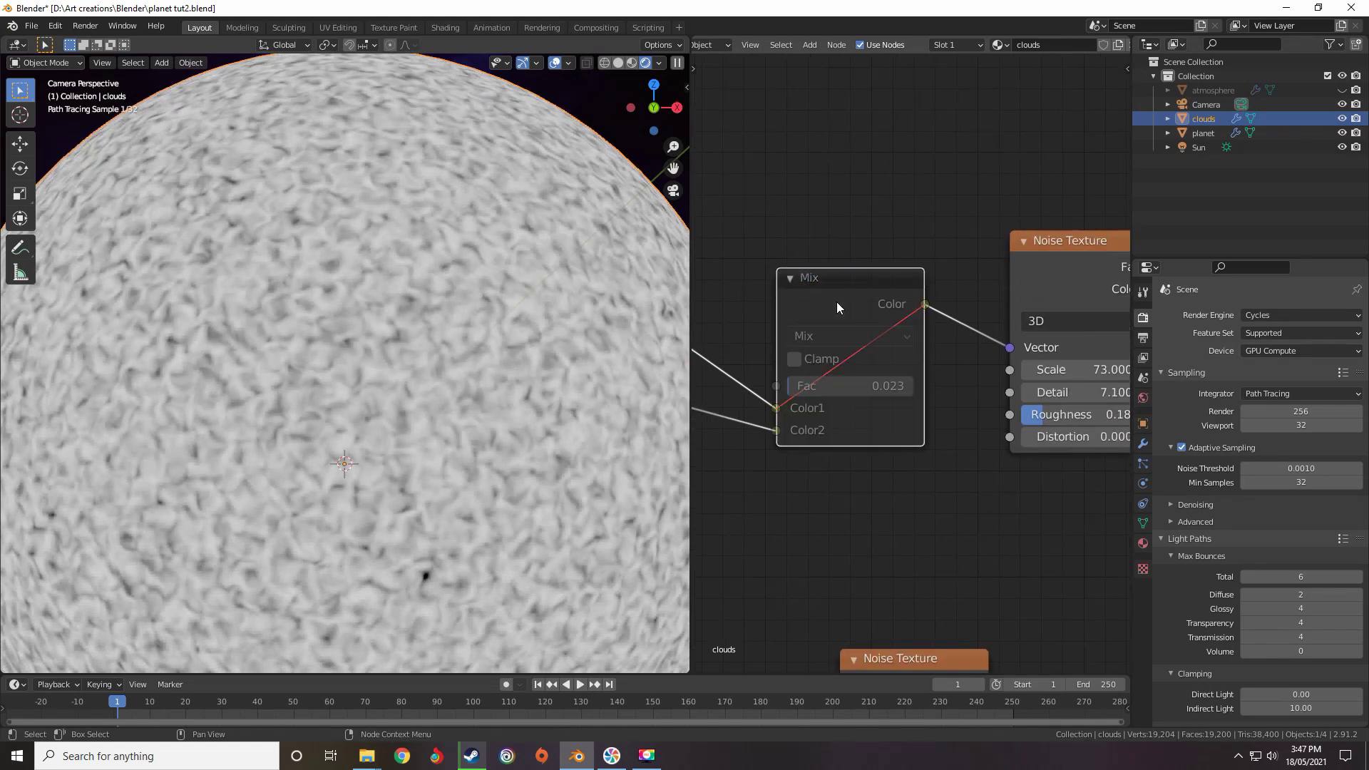
key("m")
left_click_drag(879, 384, 865, 383, "shift")
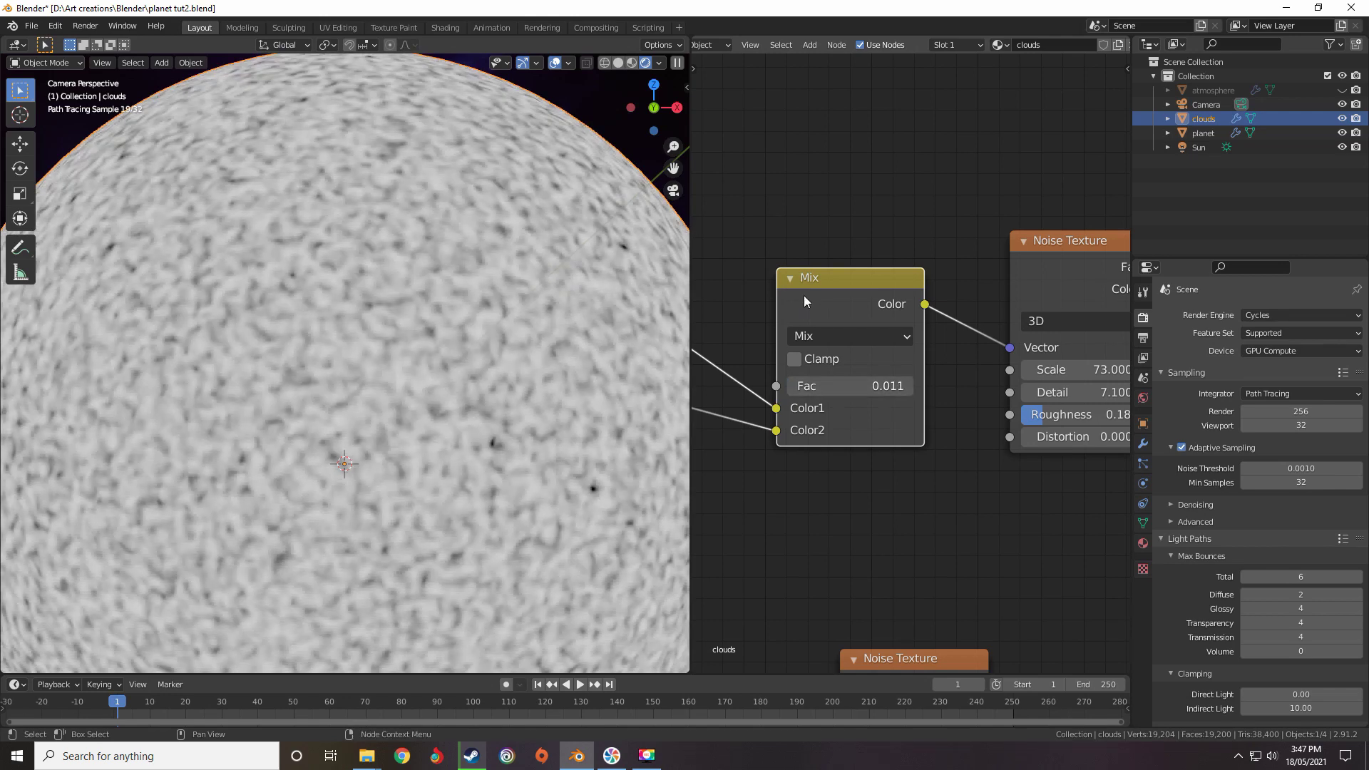
key("m")
key("m")
left_click_drag(859, 385, 867, 386, "shift")
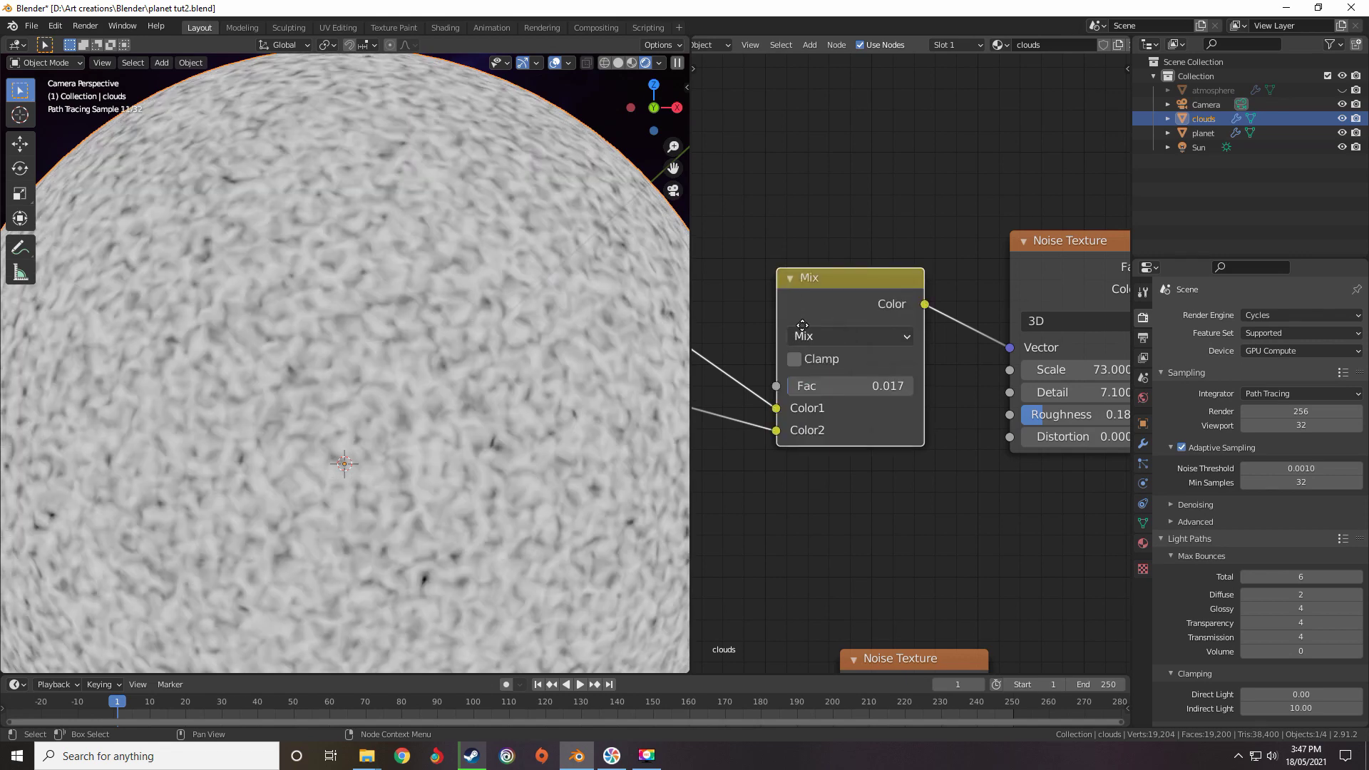
Set the second Noise Texture's Scale to 90.6
middle_click_drag(1072, 386, 836, 396)
scroll(836, 396, "up", 1)
left_click_drag(842, 380, 862, 380)
Examine the cloud pattern on the whole planet and the layout of the clouds node tree
scroll(596, 362, "down", 5)
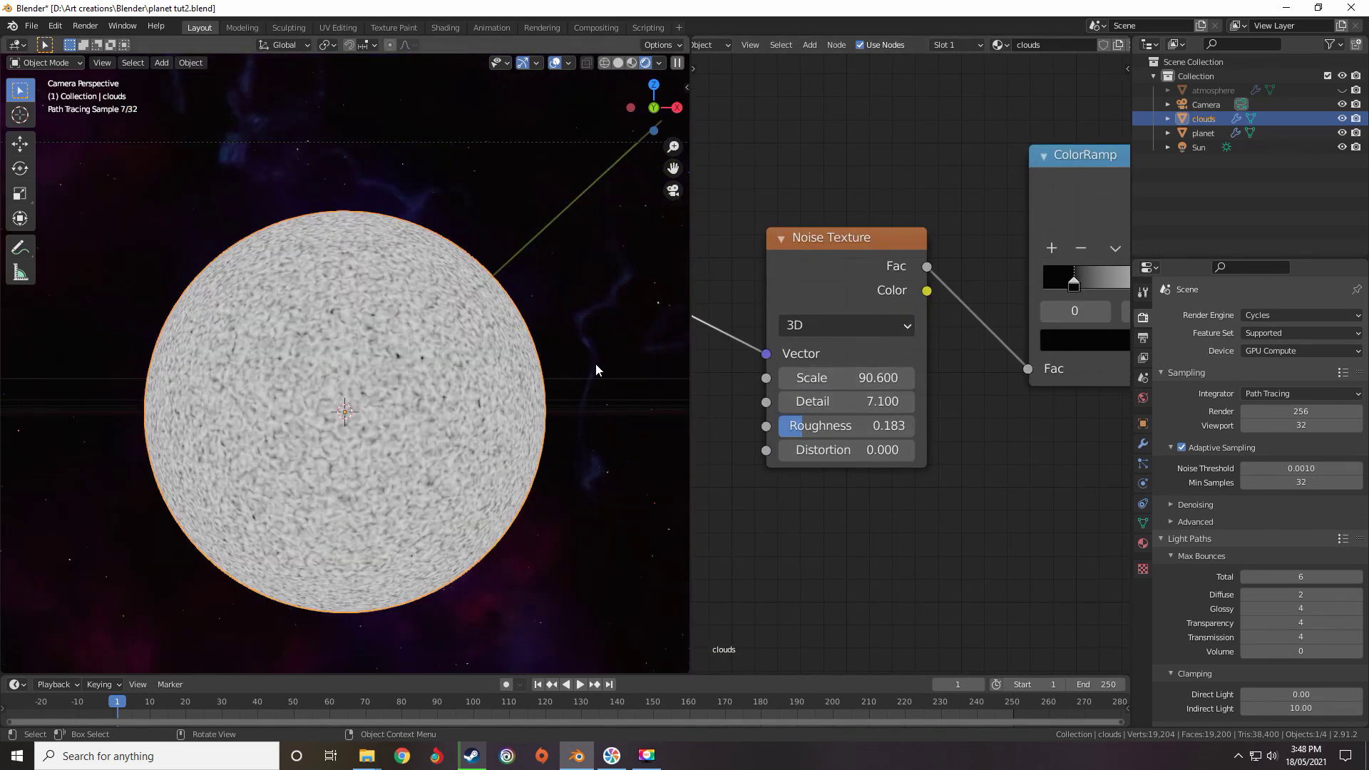
scroll(784, 399, "down", 5)
middle_click_drag(754, 397, 878, 382)
scroll(877, 380, "down", 3)
scroll(879, 383, "up", 1)
middle_click_drag(958, 397, 859, 383)
scroll(860, 382, "up", 1)
scroll(900, 366, "down", 8)
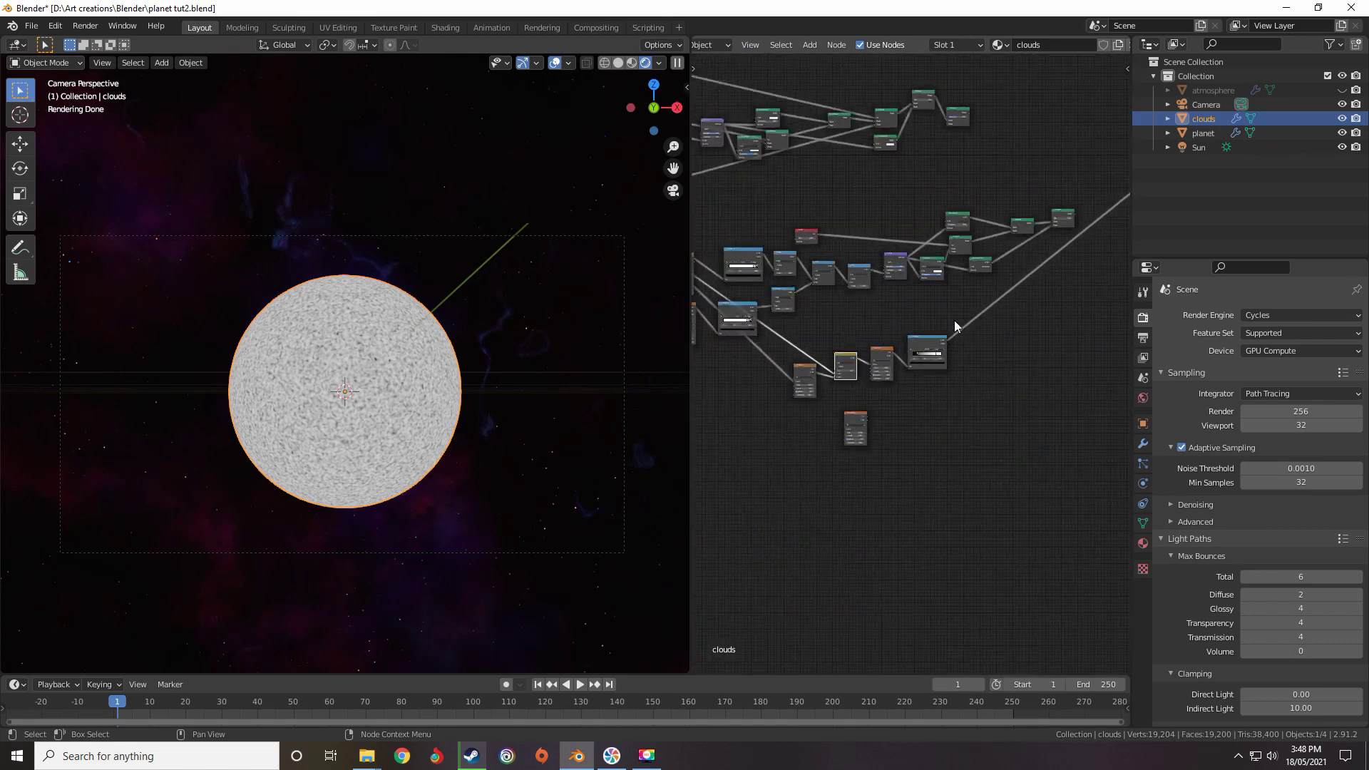
Connect the final Mix Shader of the clouds material to the Material Output's Surface input
middle_click_drag(1020, 304, 939, 295)
scroll(939, 295, "up", 4)
middle_click_drag(1034, 234, 960, 269)
scroll(963, 265, "down", 5)
middle_click_drag(1007, 194, 898, 334)
scroll(876, 331, "up", 8)
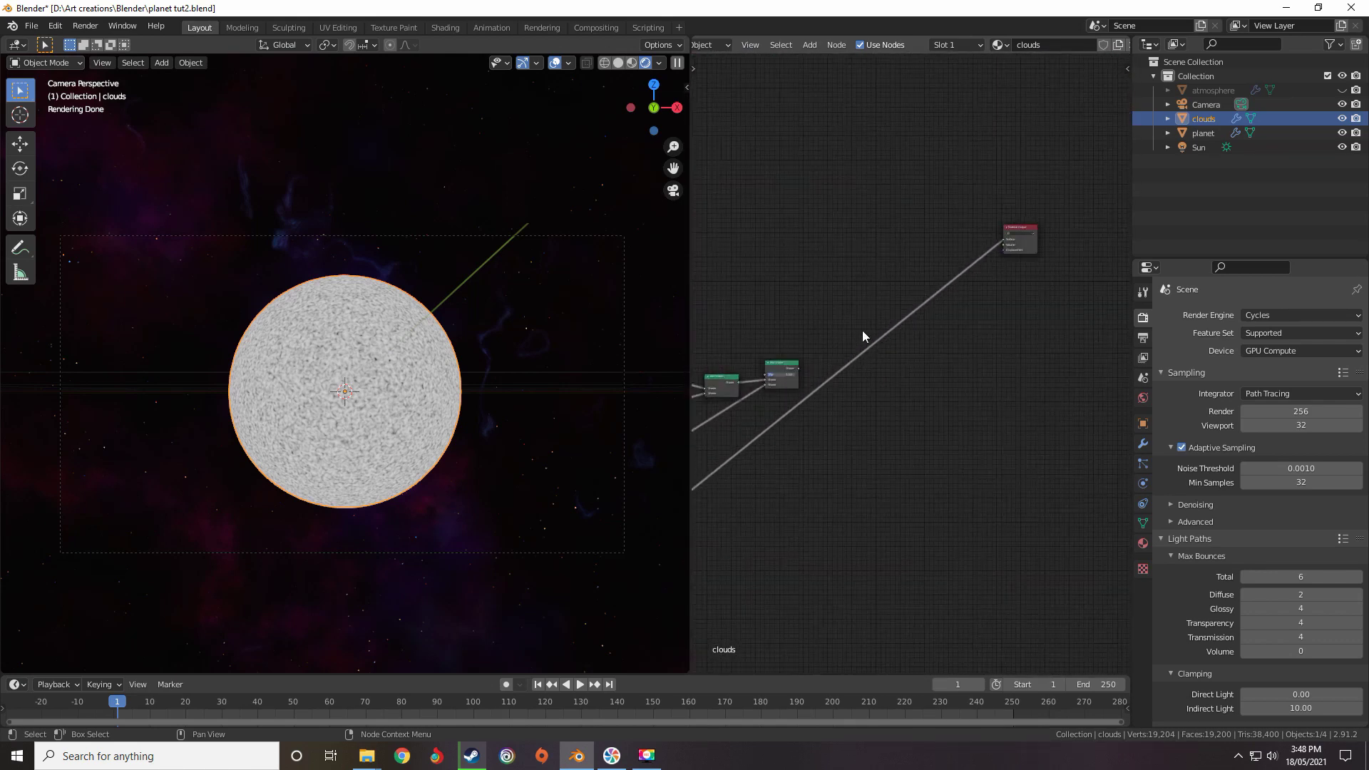
left_click_drag(715, 372, 1071, 152)
Move the connected Noise Texture, Mix and ColorRamp group back so it lines up beneath the second Voronoi Texture branch
scroll(898, 363, "down", 8)
middle_click_drag(830, 411, 1129, 272)
scroll(1007, 304, "up", 1)
middle_click_drag(913, 374, 900, 306)
scroll(888, 310, "up", 6)
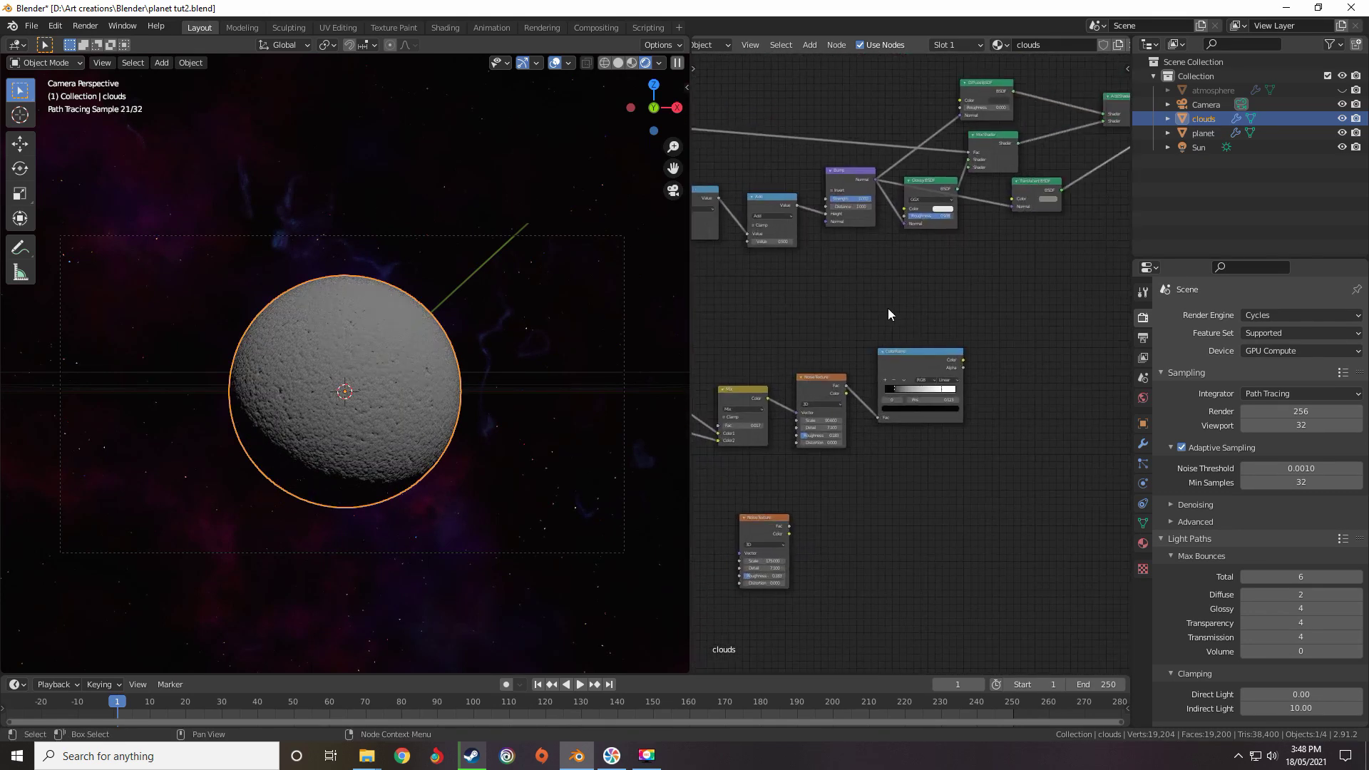
scroll(861, 378, "down", 7)
middle_click_drag(838, 415, 1011, 389)
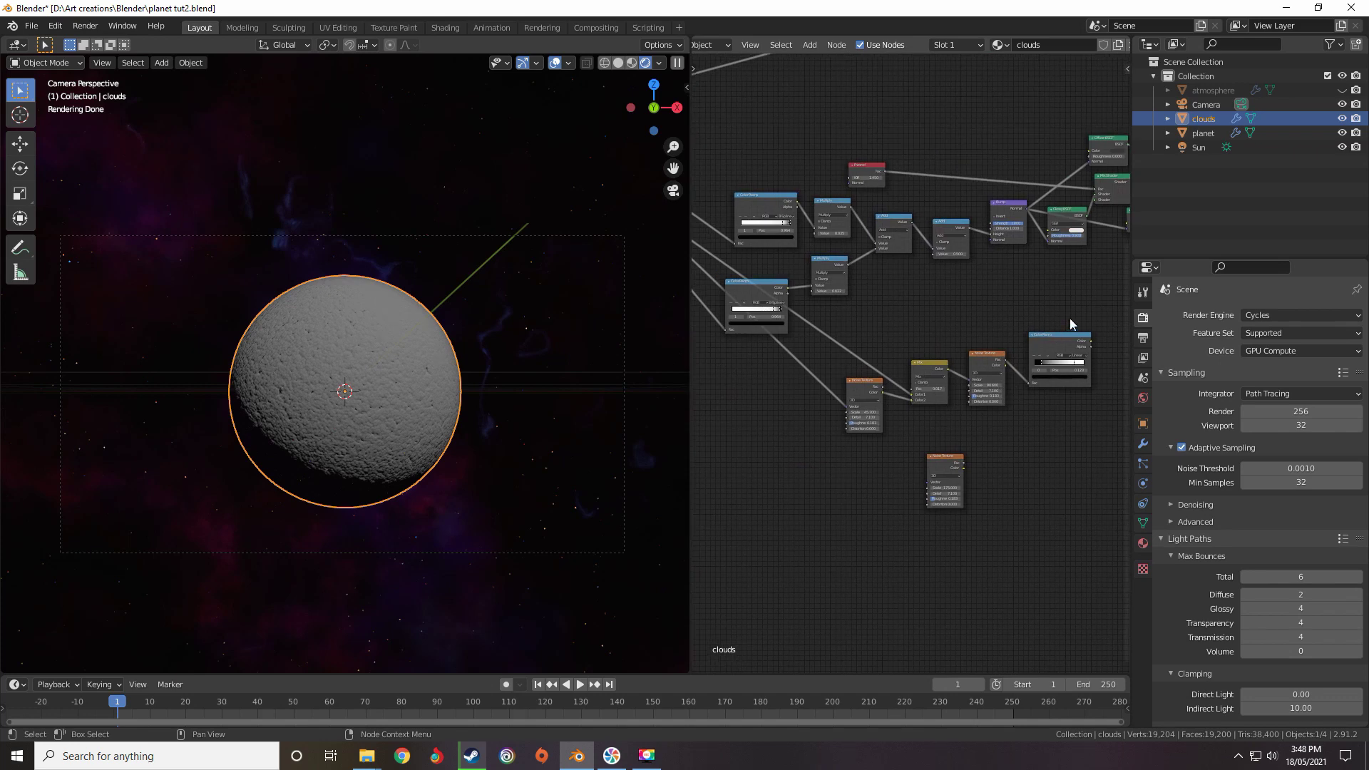
left_click_drag(1071, 318, 818, 430)
left_click_drag(1045, 349, 739, 375)
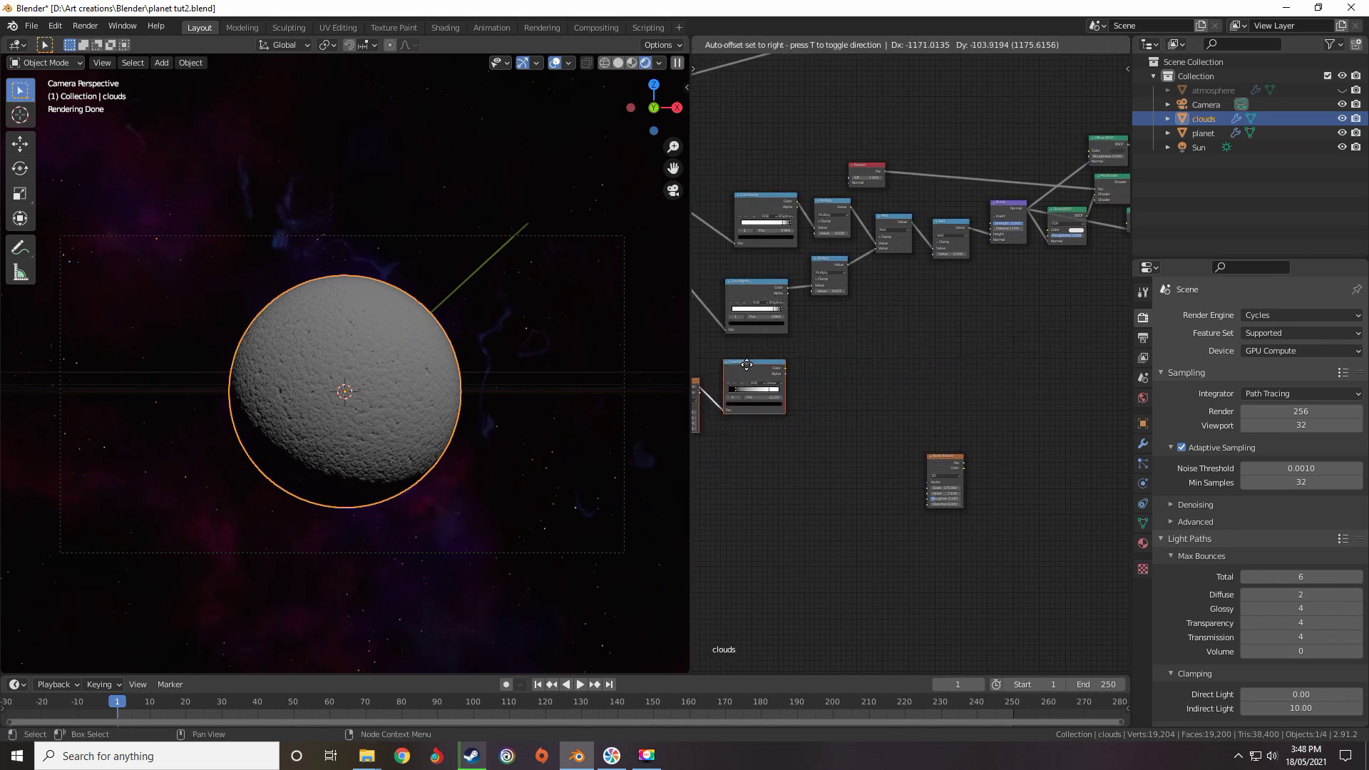
Connect the noise branch's ColorRamp Color output to the lower Value input of the second Add node feeding the Bump
middle_click_drag(780, 355, 888, 357)
scroll(890, 350, "up", 7)
scroll(892, 326, "up", 3)
middle_click_drag(919, 294, 954, 354)
scroll(956, 355, "down", 3)
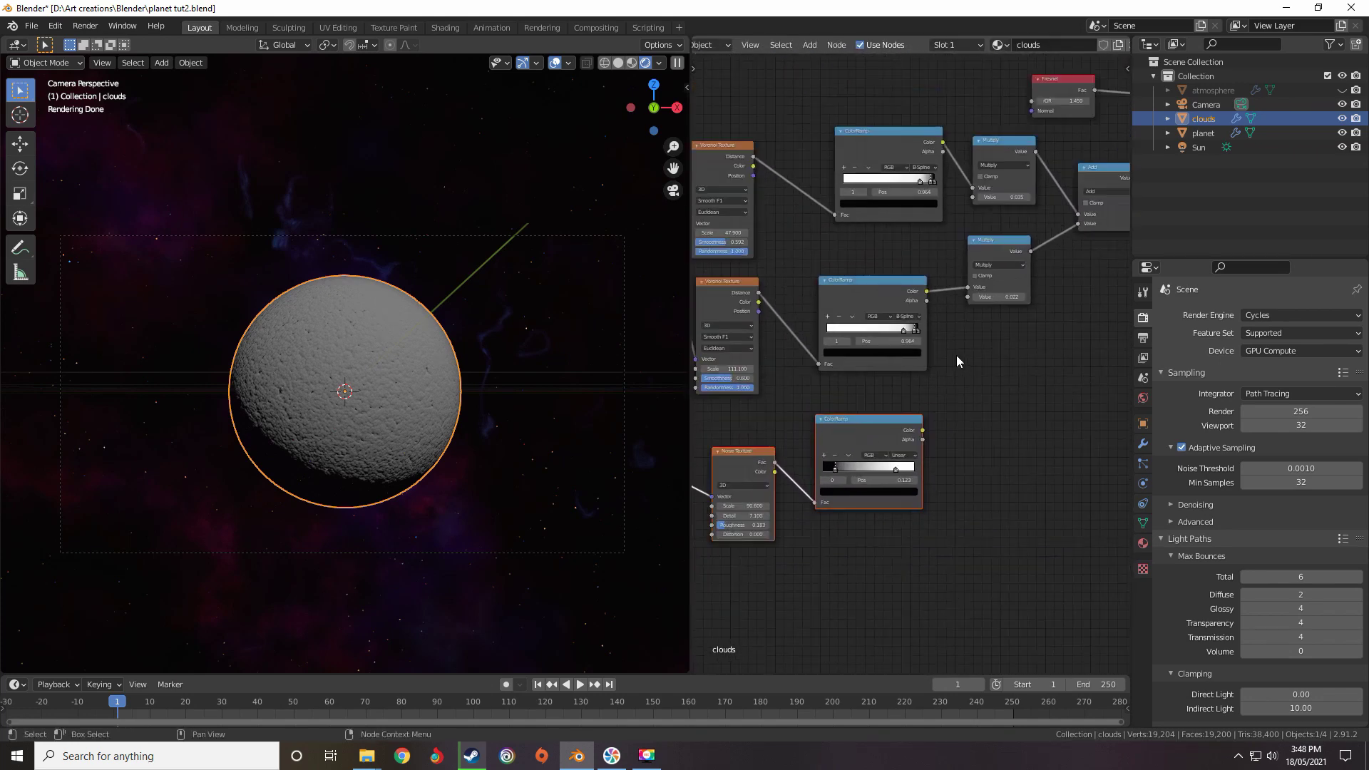
scroll(973, 349, "down", 6)
middle_click_drag(1072, 310, 961, 297)
scroll(857, 329, "up", 5)
left_click(951, 229)
scroll(961, 296, "down", 3)
left_click_drag(818, 387, 897, 346)
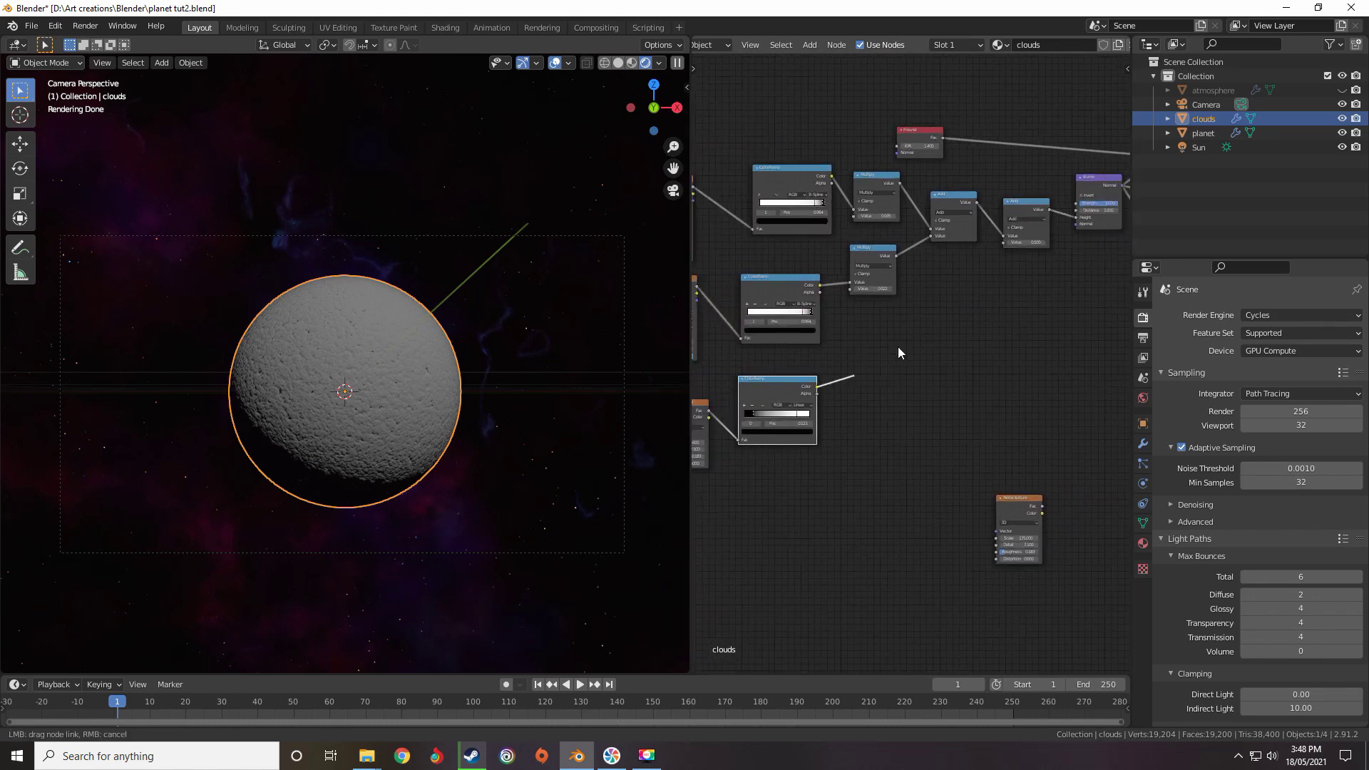
left_click_drag(1003, 250, 1005, 243)
Duplicate the second Voronoi branch's Multiply node and insert the copy between the noise ColorRamp and the second Add node
left_click(871, 252)
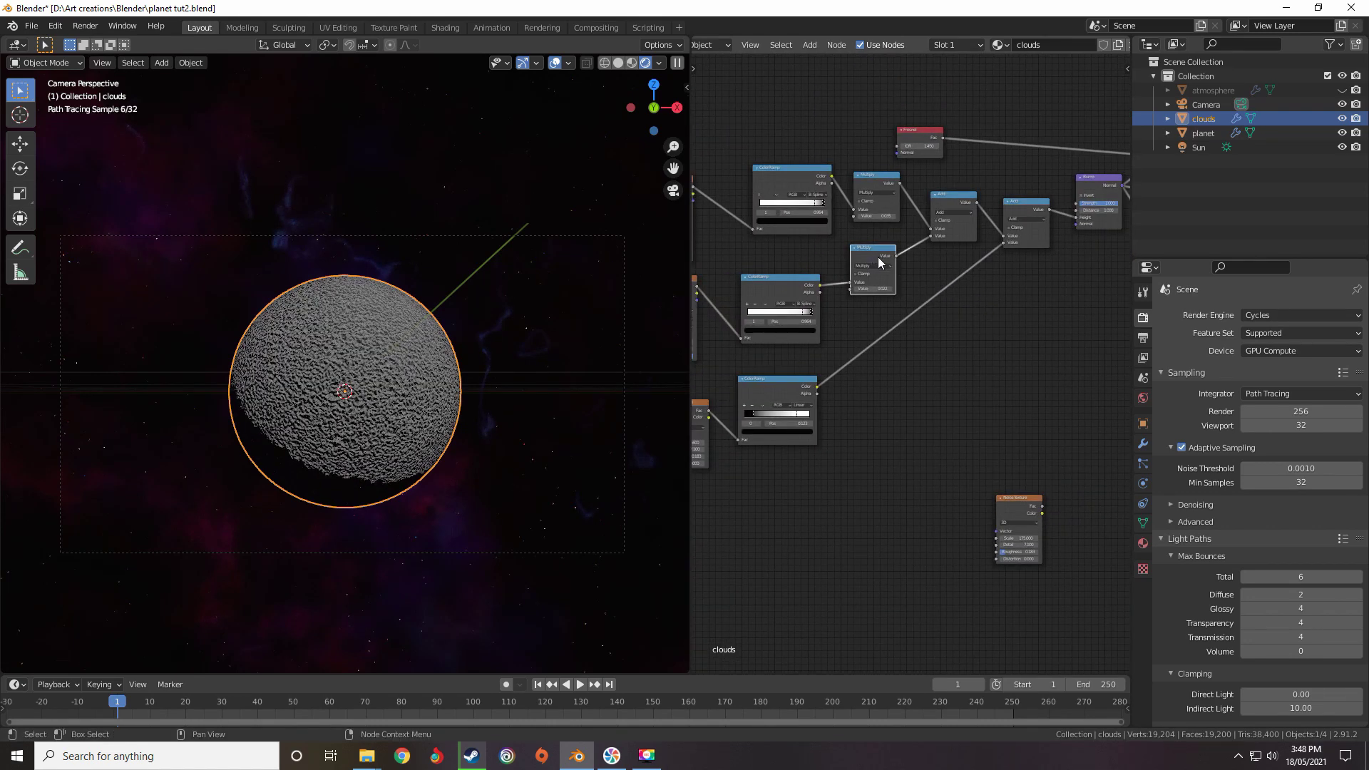
scroll(878, 257, "up", 2)
key("shift+d")
left_click(927, 359)
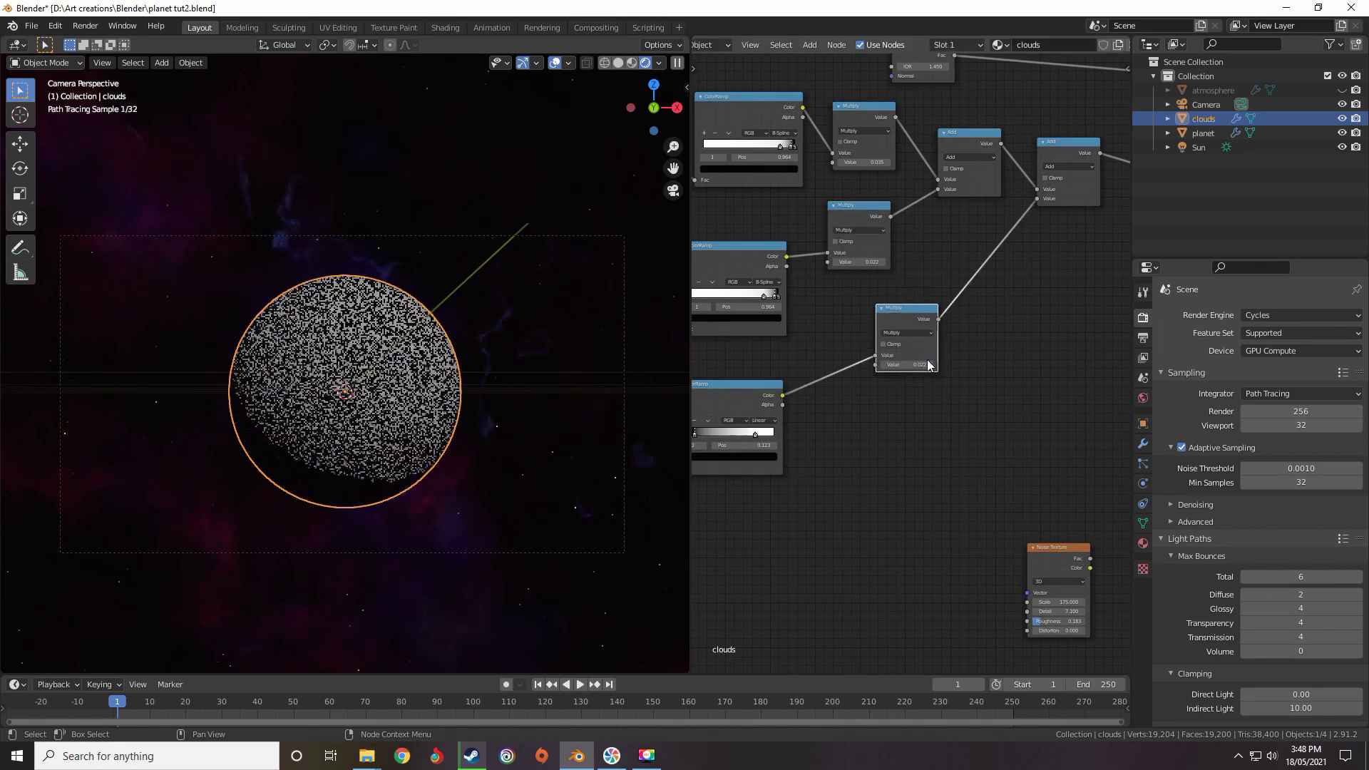
Try Scale values of 180 and 220 on the Noise Texture feeding the noise branch's ColorRamp
scroll(645, 426, "up", 6)
middle_click_drag(886, 392, 1059, 357)
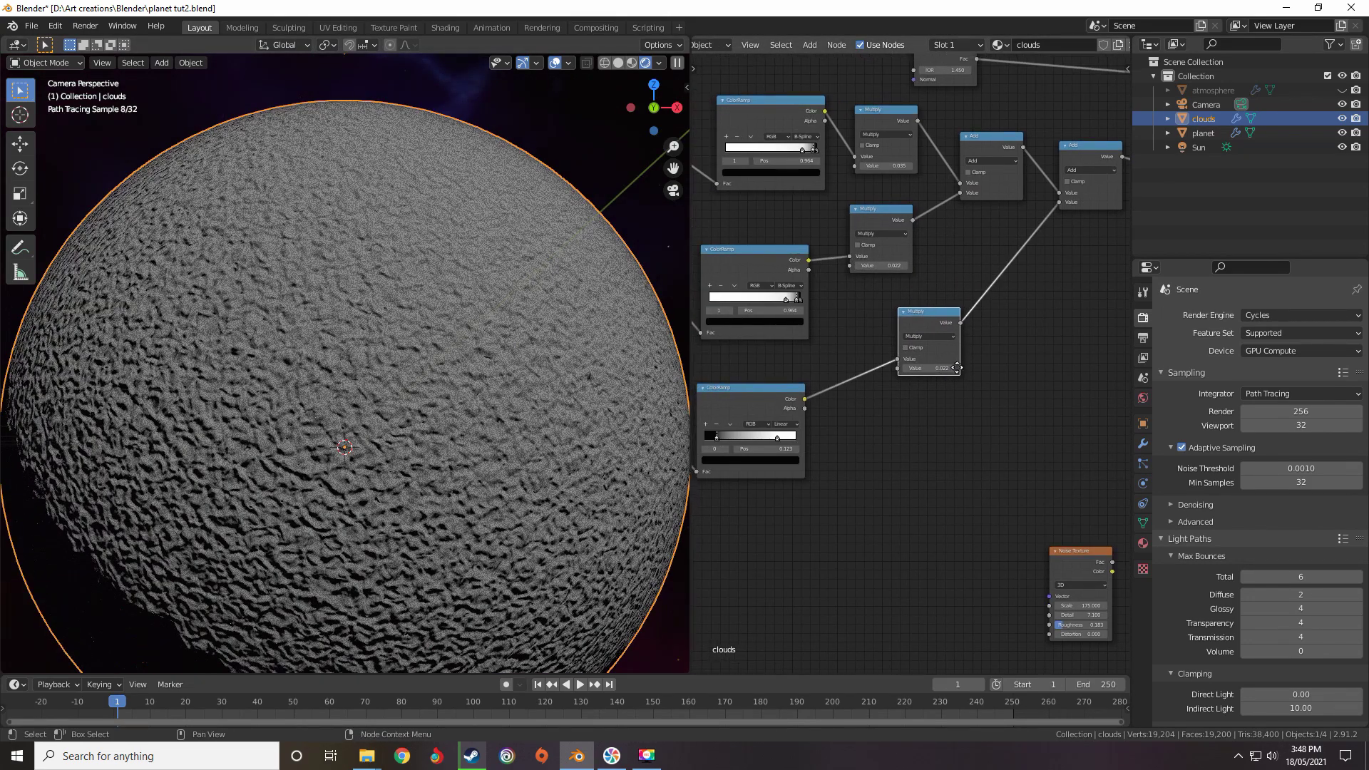
scroll(995, 358, "up", 3)
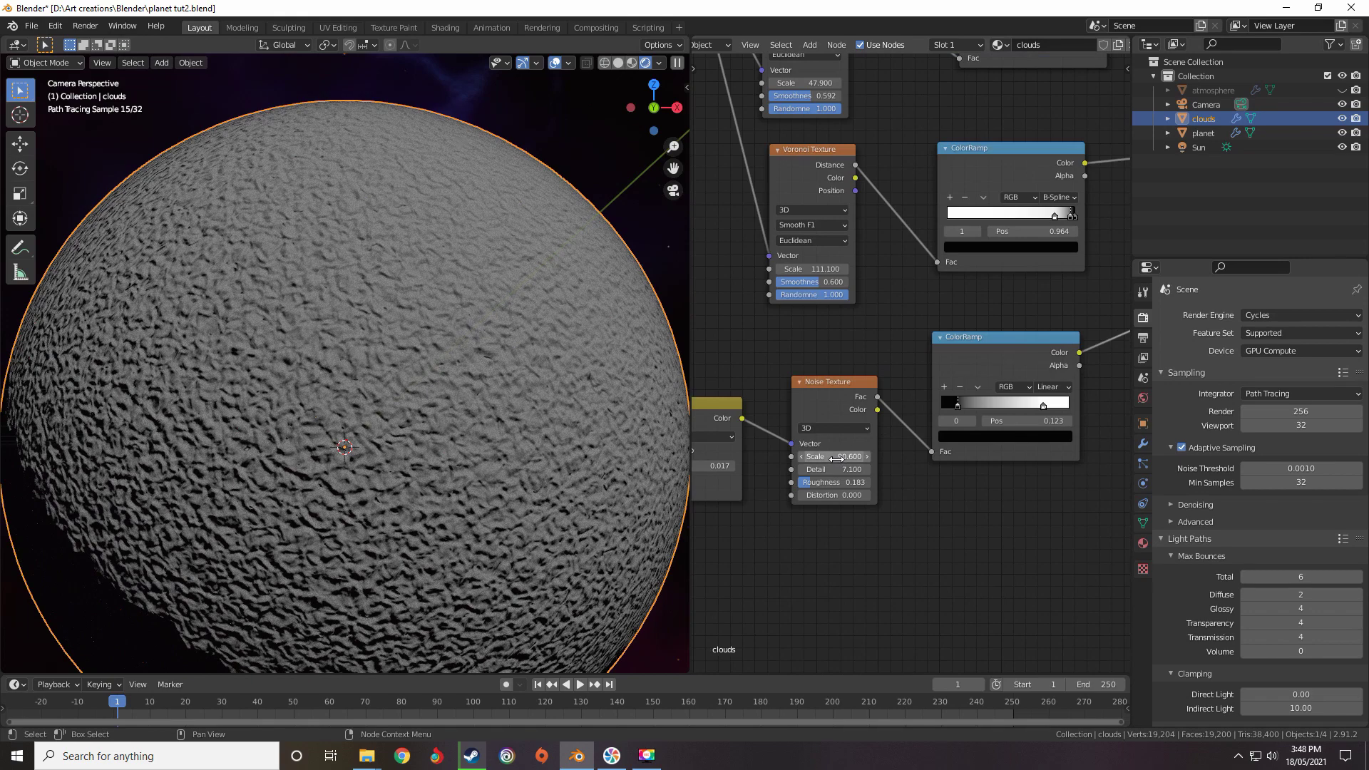
left_click(837, 460)
type("180")
key("Return")
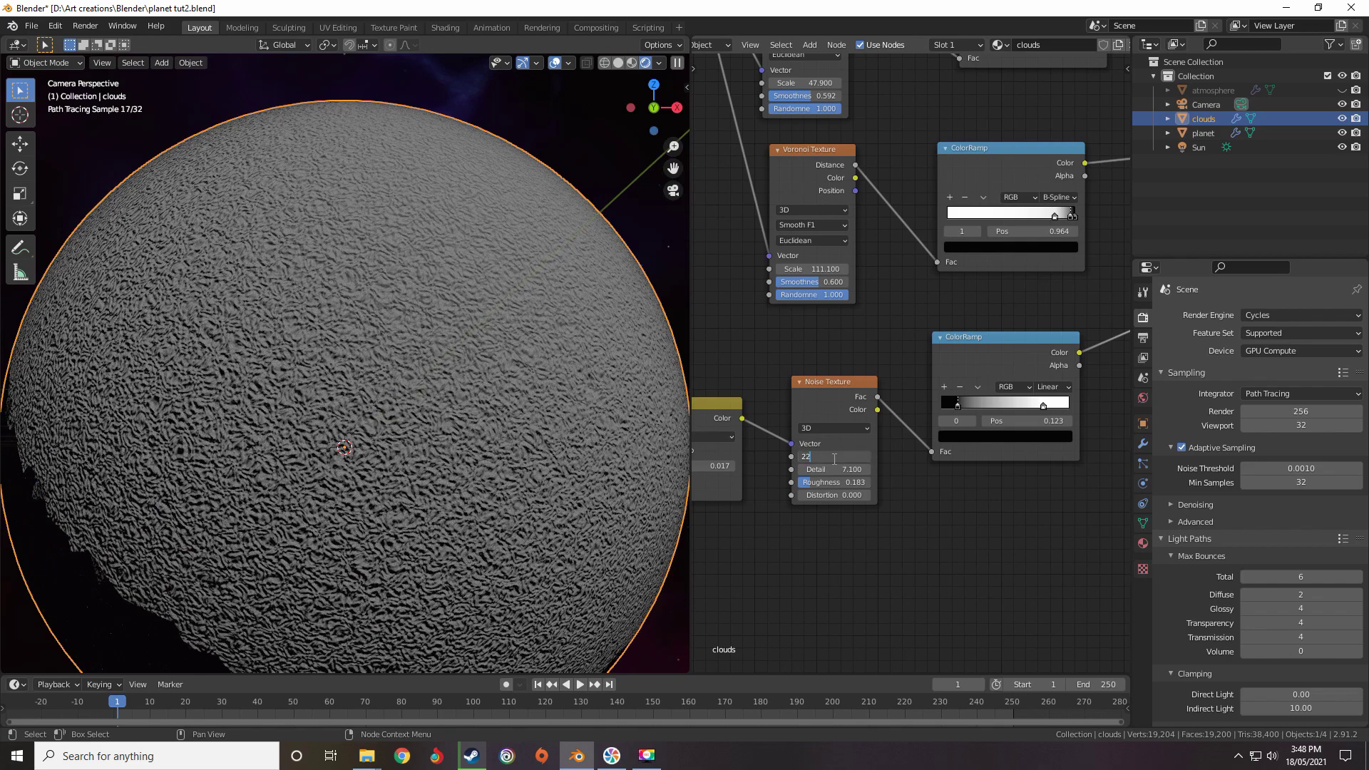
key("Return")
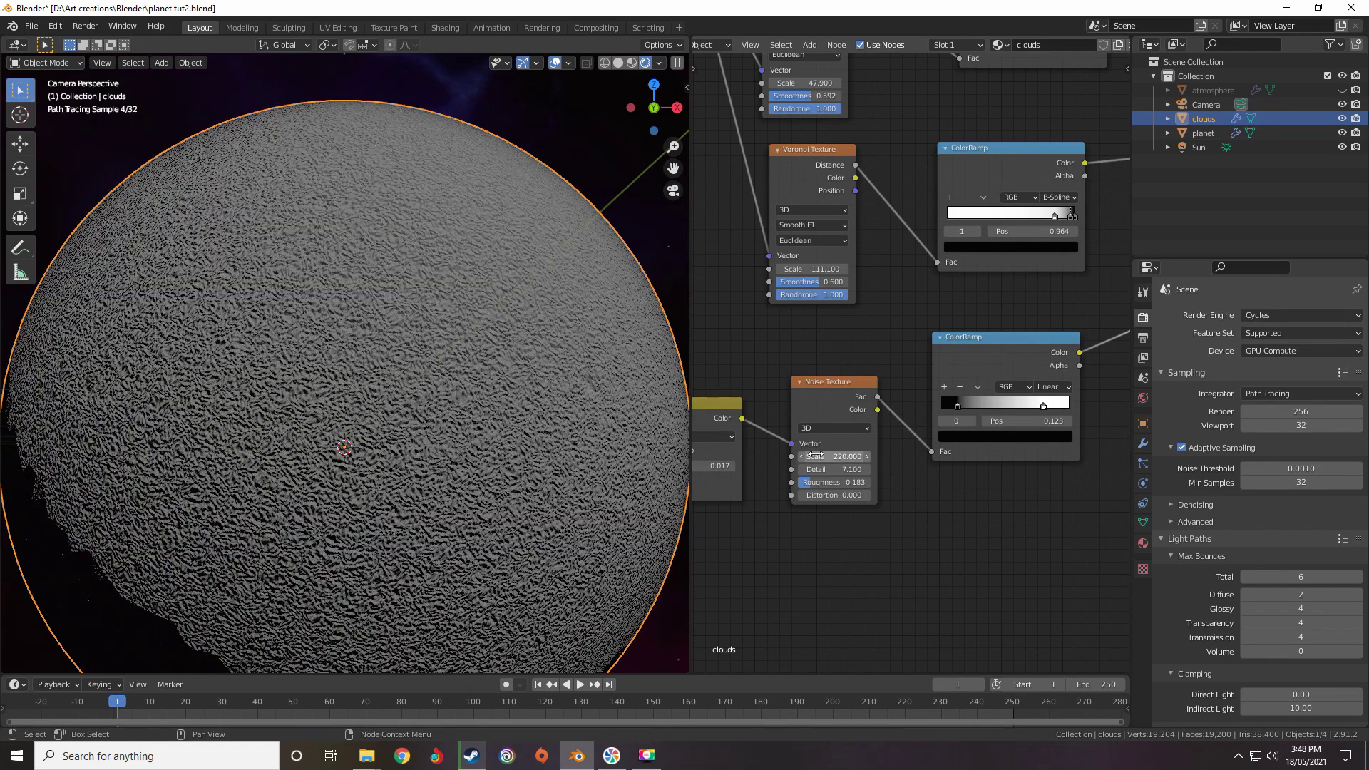
Reduce the noise branch's Multiply Value to 0.011, then 0.004, and finally 0.002
scroll(855, 454, "down", 12)
middle_click_drag(977, 412, 831, 385)
scroll(937, 361, "up", 11)
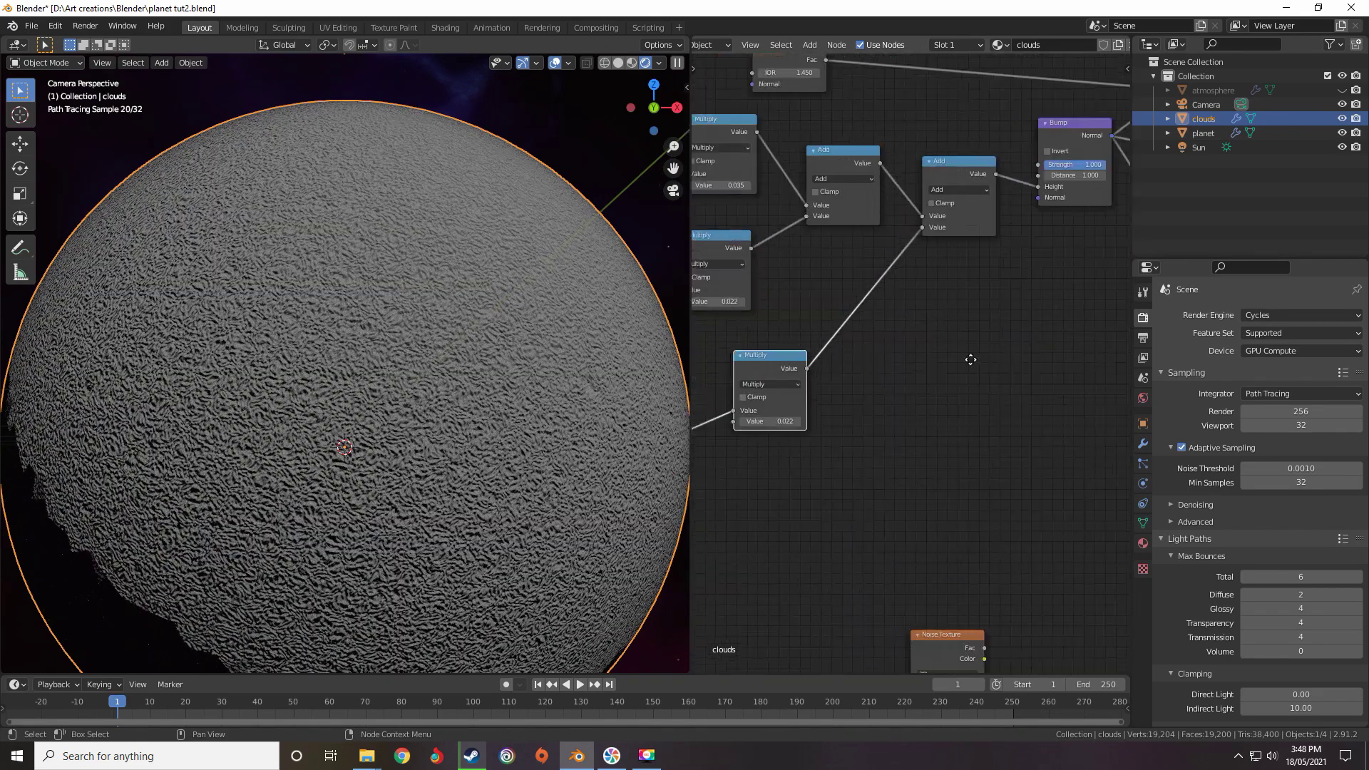
middle_click_drag(773, 422, 945, 448)
scroll(944, 448, "up", 5)
left_click(944, 448)
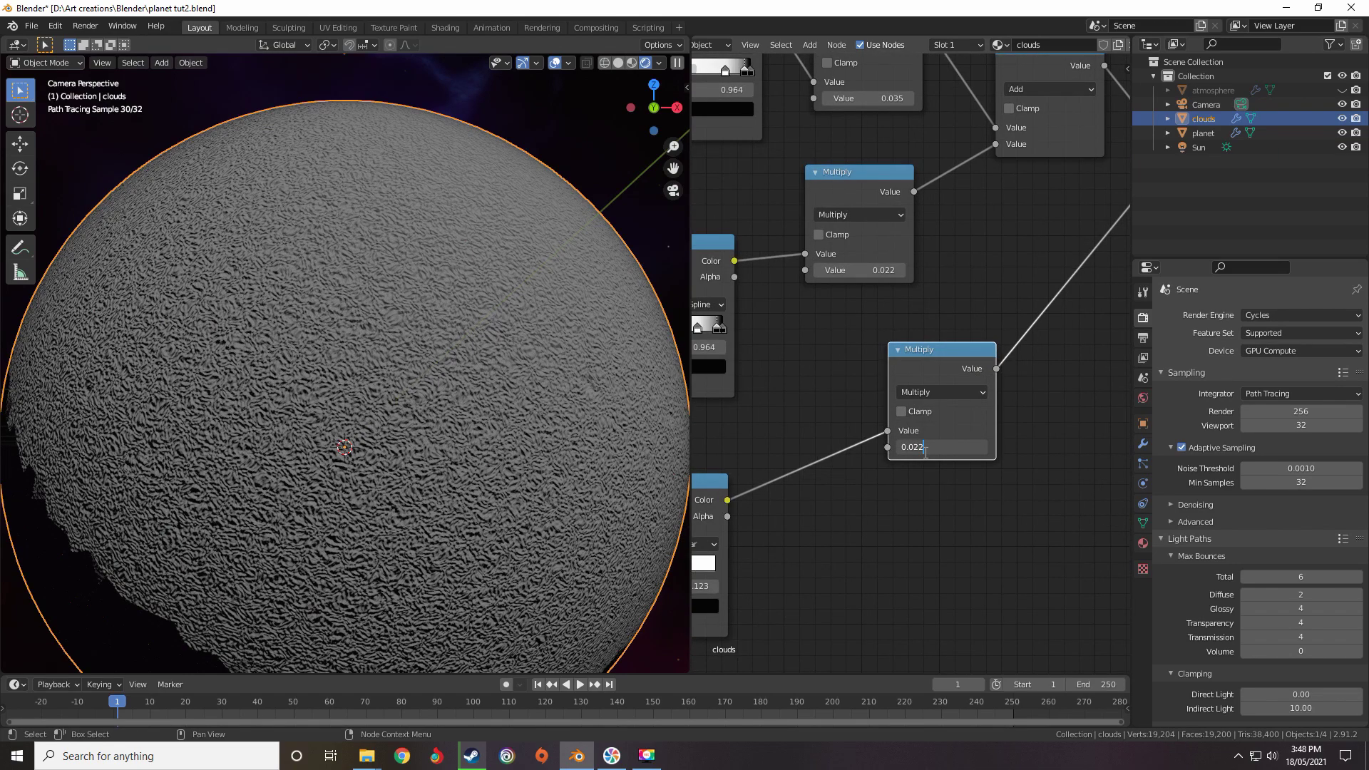
key("Return")
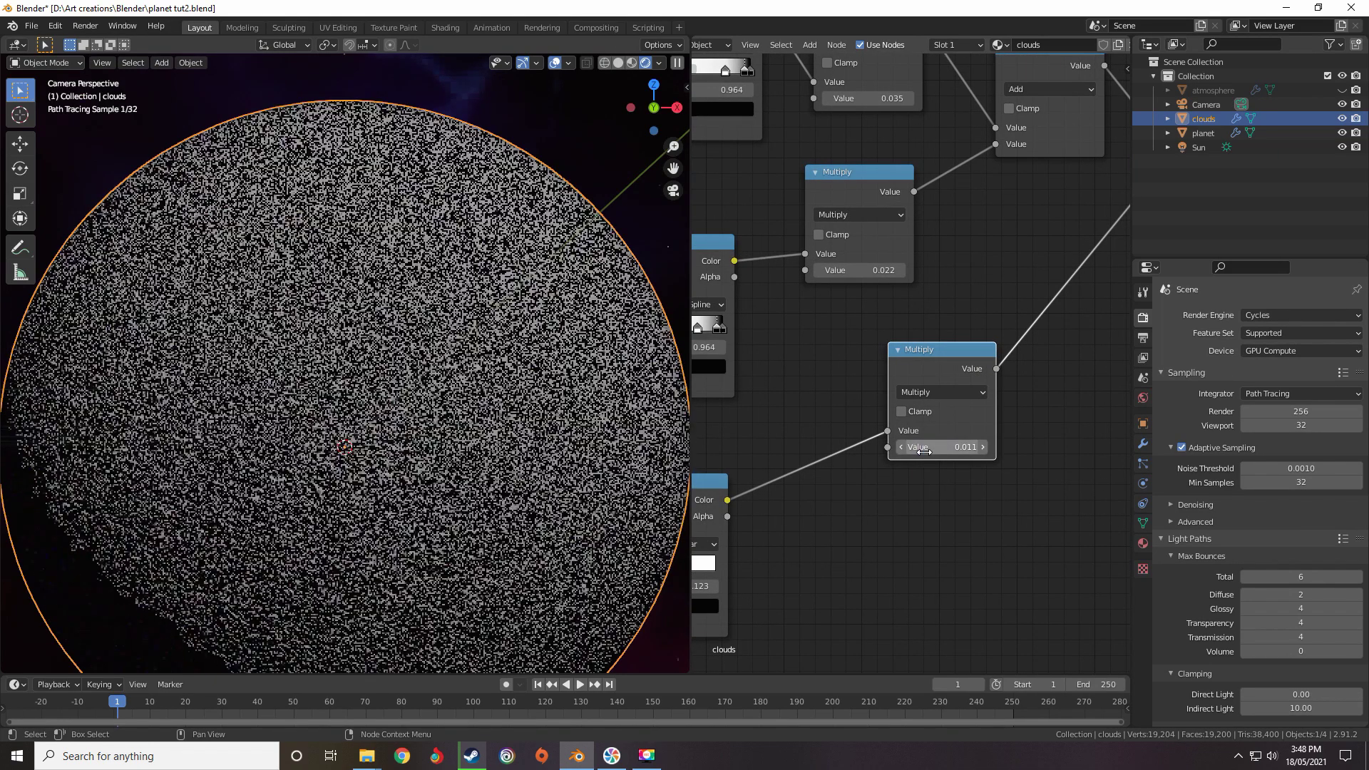
double_click(921, 447)
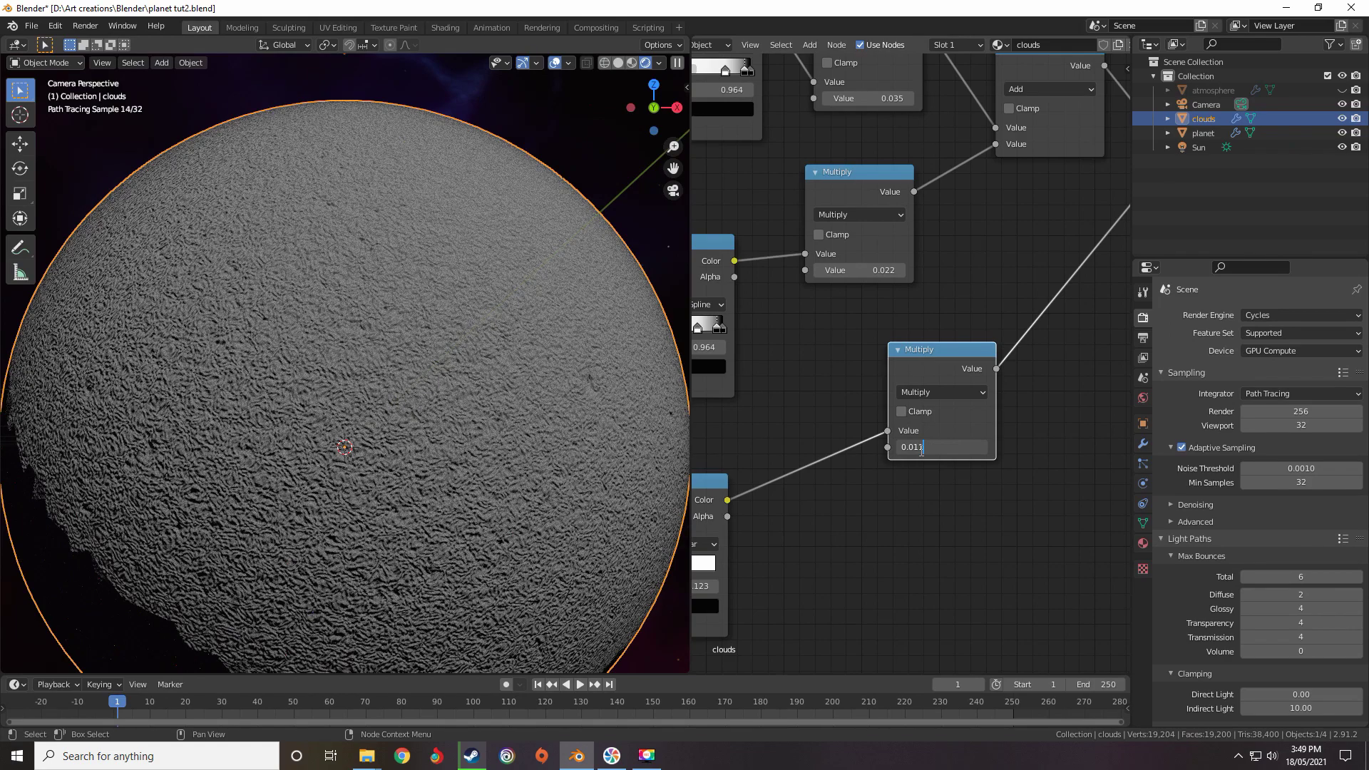
key("Return")
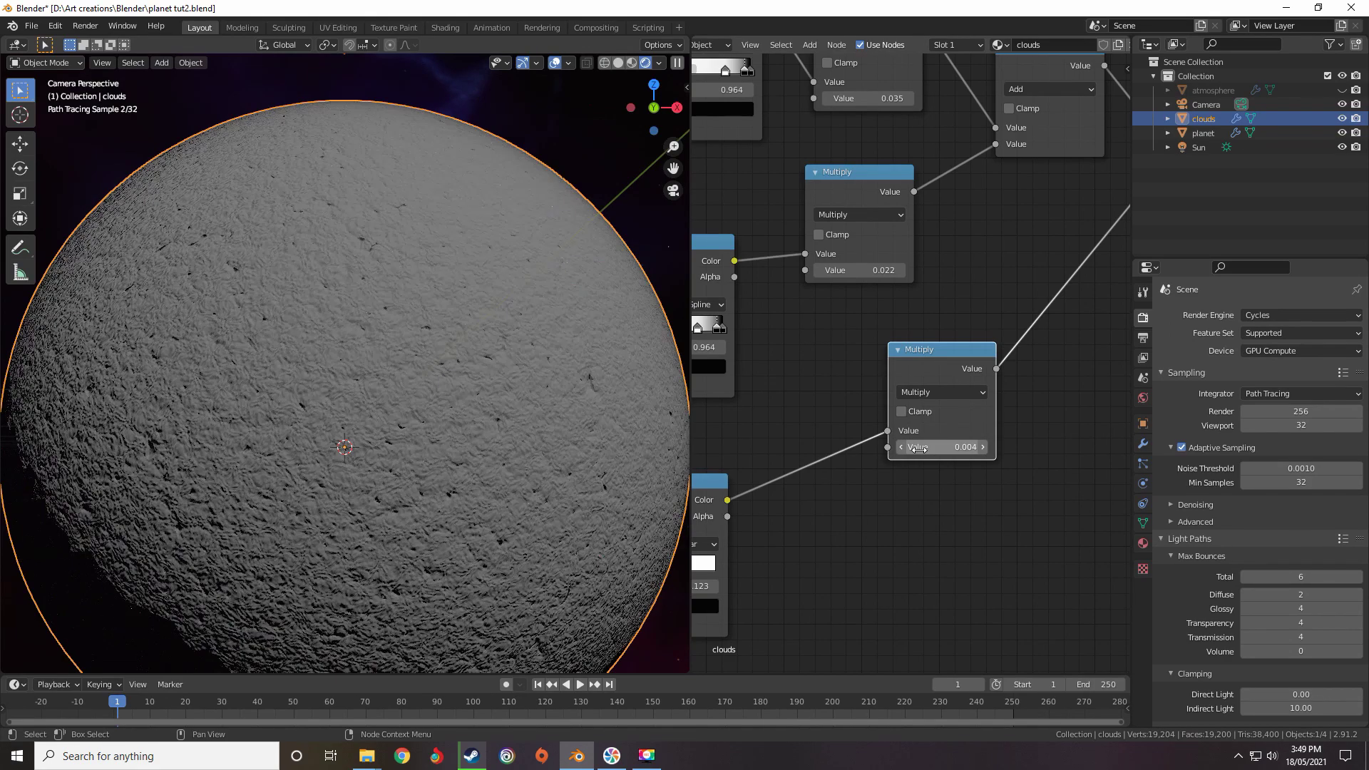
double_click(944, 451)
key("BackSpace")
type("2")
key("Return")
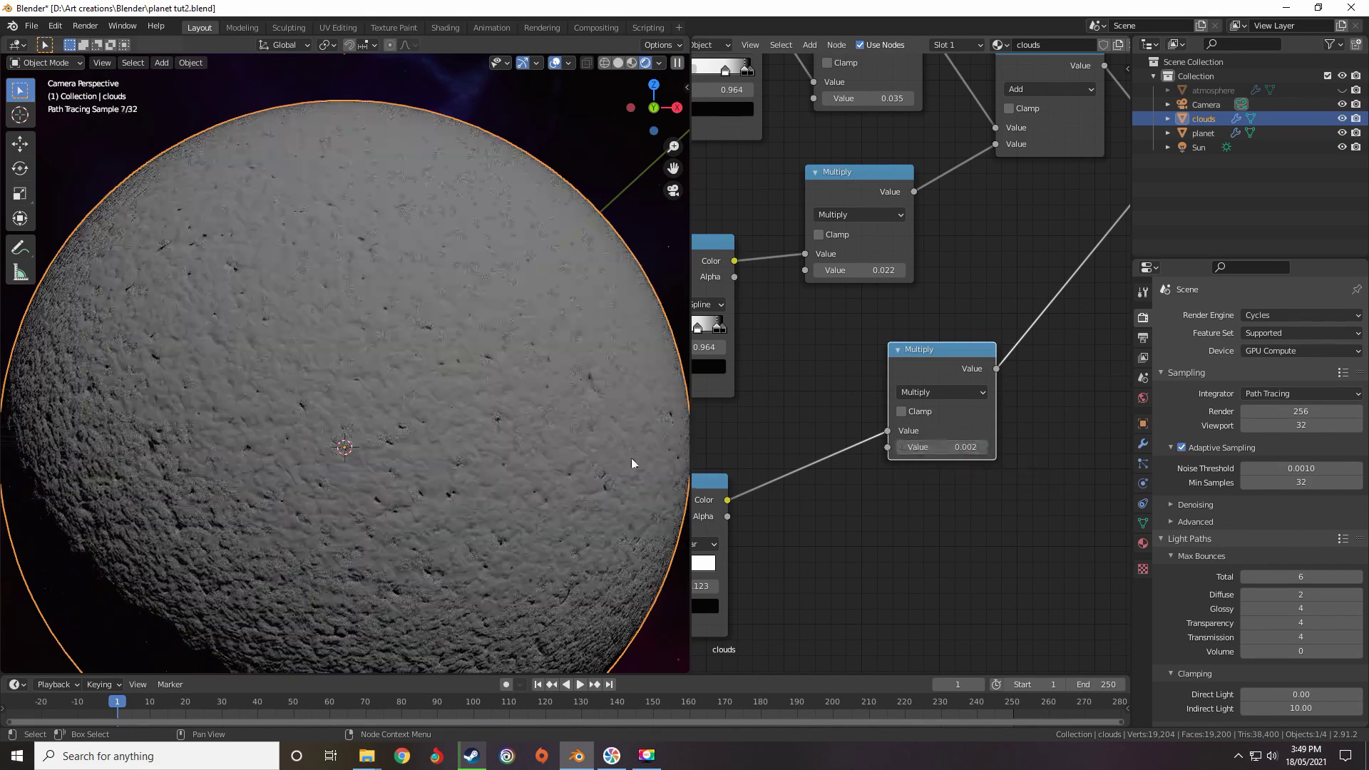
Set the Scale of the Noise Texture between the Mix node and ColorRamp to 300
scroll(777, 456, "down", 6)
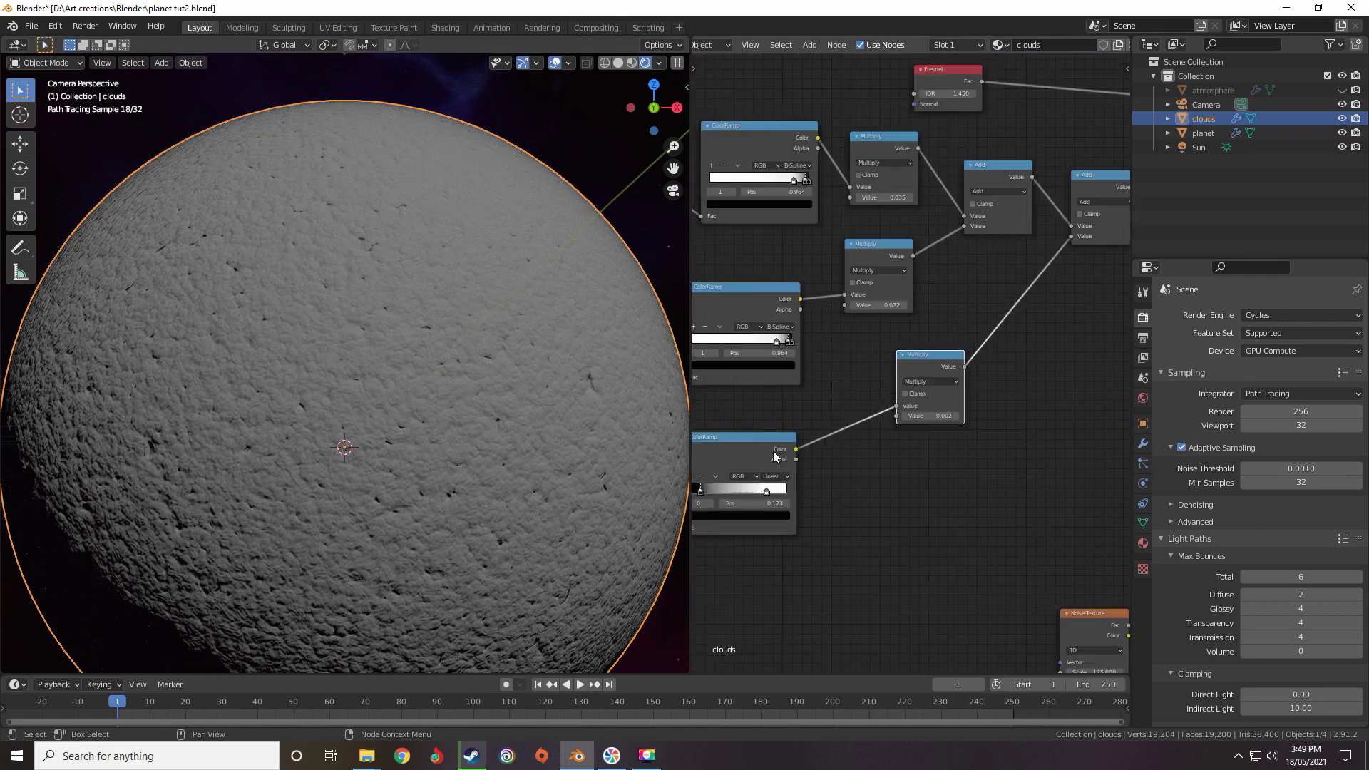
middle_click_drag(845, 427, 730, 371)
scroll(794, 405, "up", 2)
middle_click_drag(798, 409, 979, 371)
middle_click_drag(1098, 398, 973, 462)
scroll(973, 461, "up", 2)
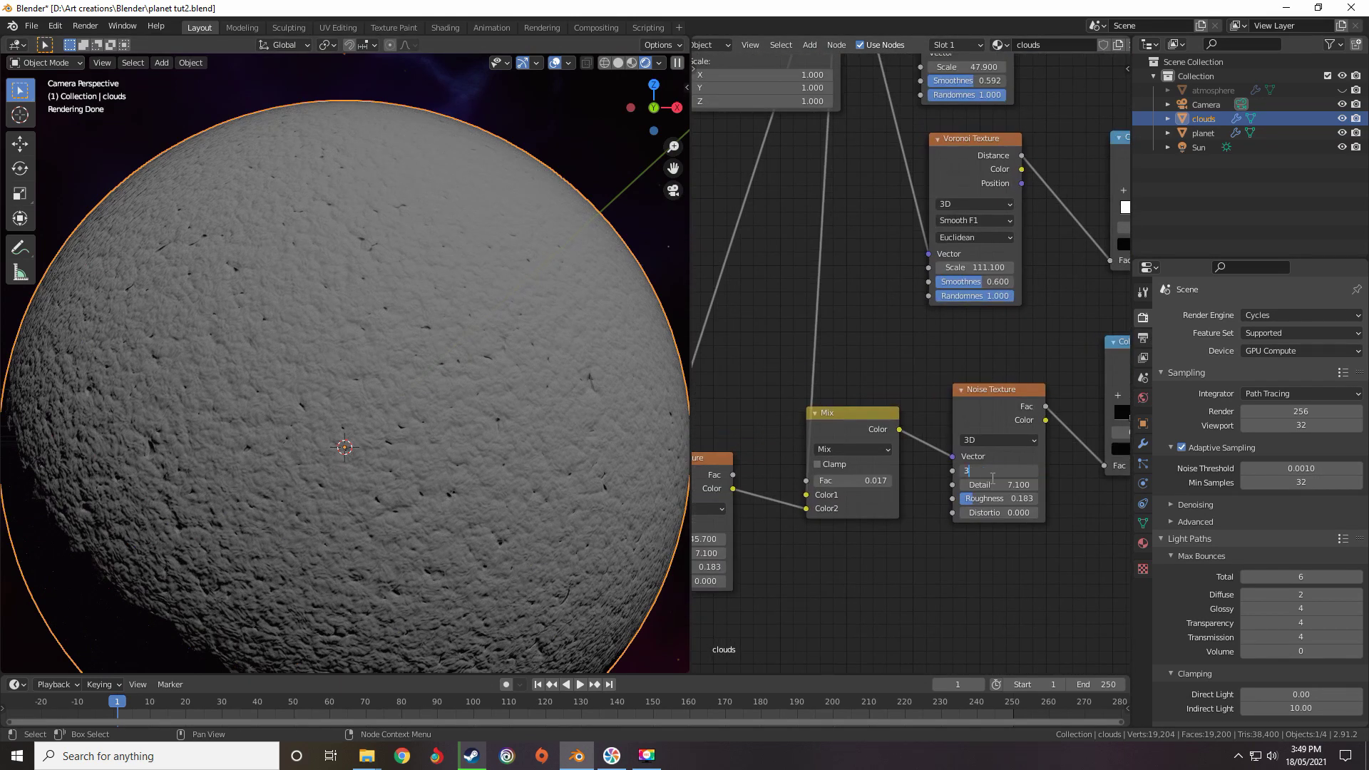
type("00")
key("Return")
Duplicate the distortion Noise Texture and Mix nodes together and place the copies above the first Voronoi Texture
middle_click_drag(1049, 387, 946, 389)
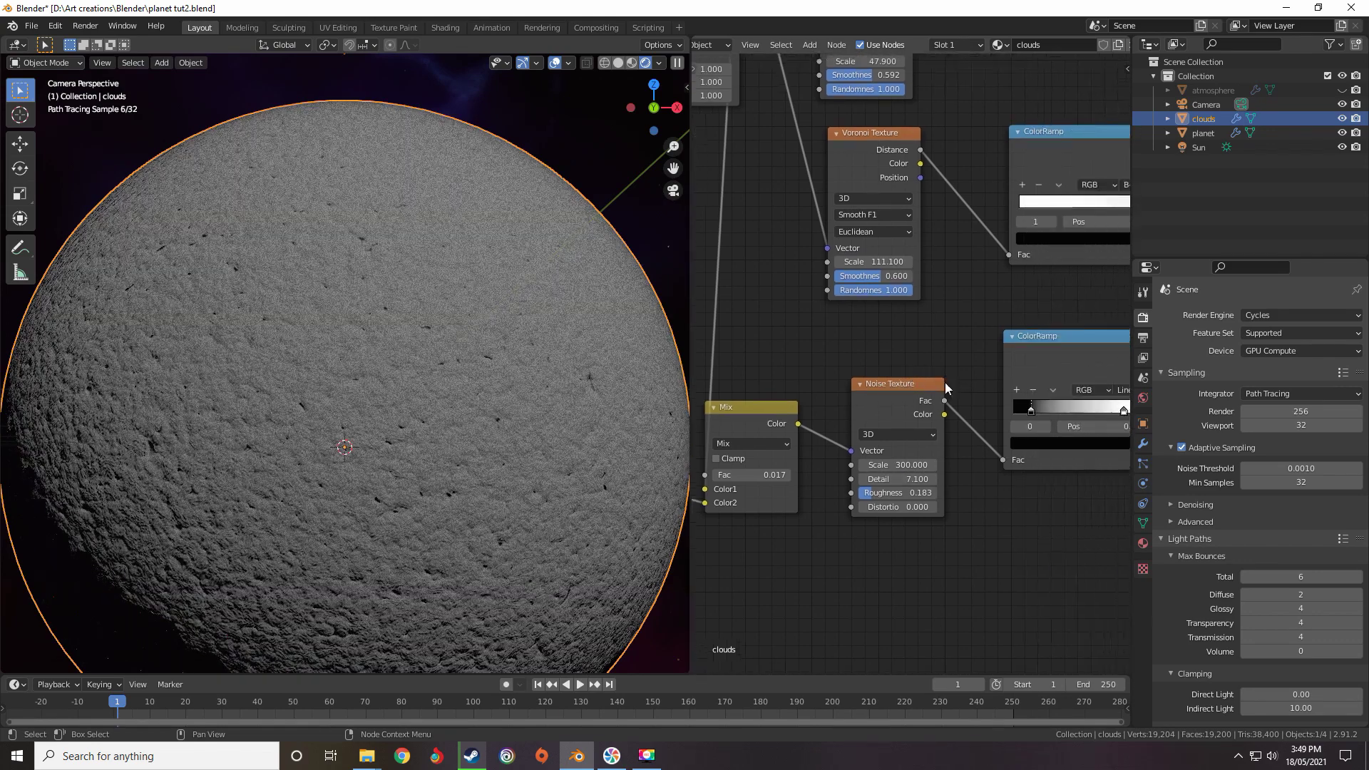
scroll(875, 390, "down", 5)
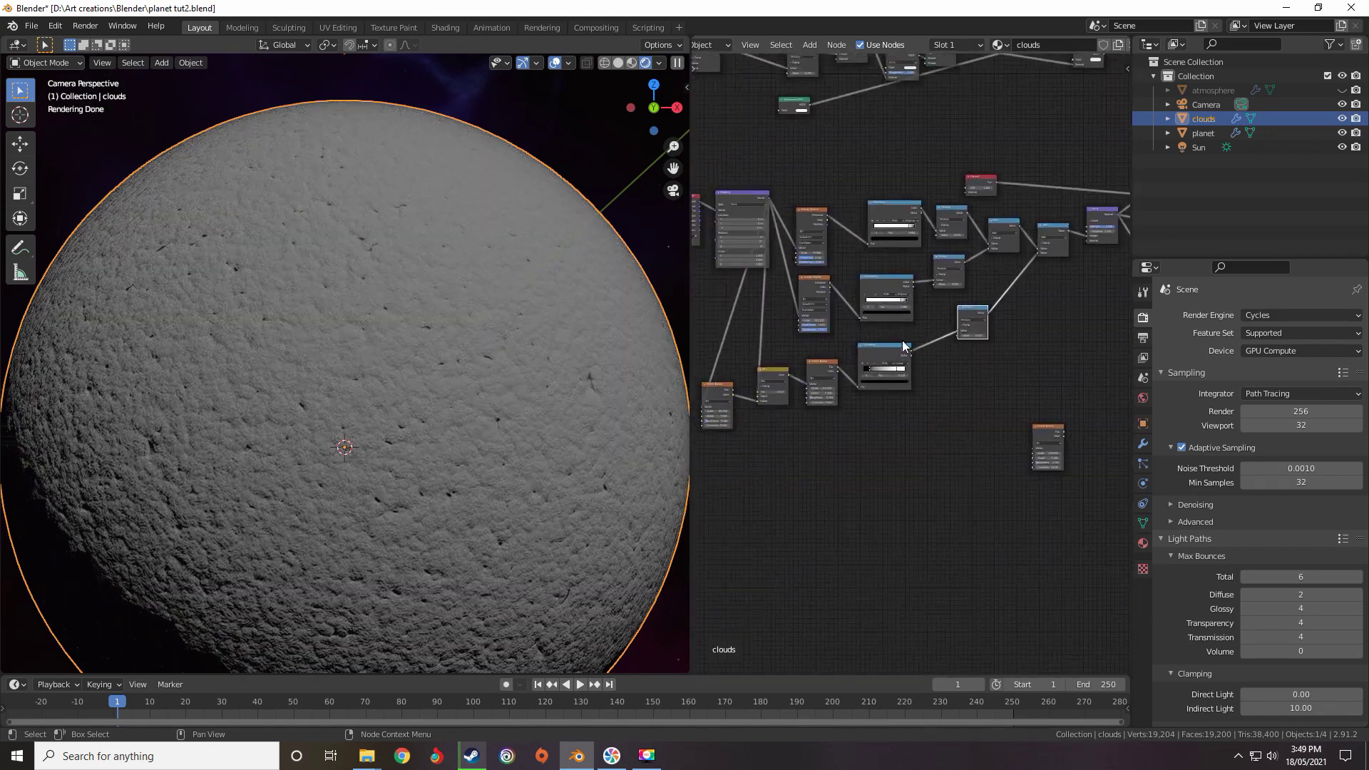
scroll(901, 340, "up", 3)
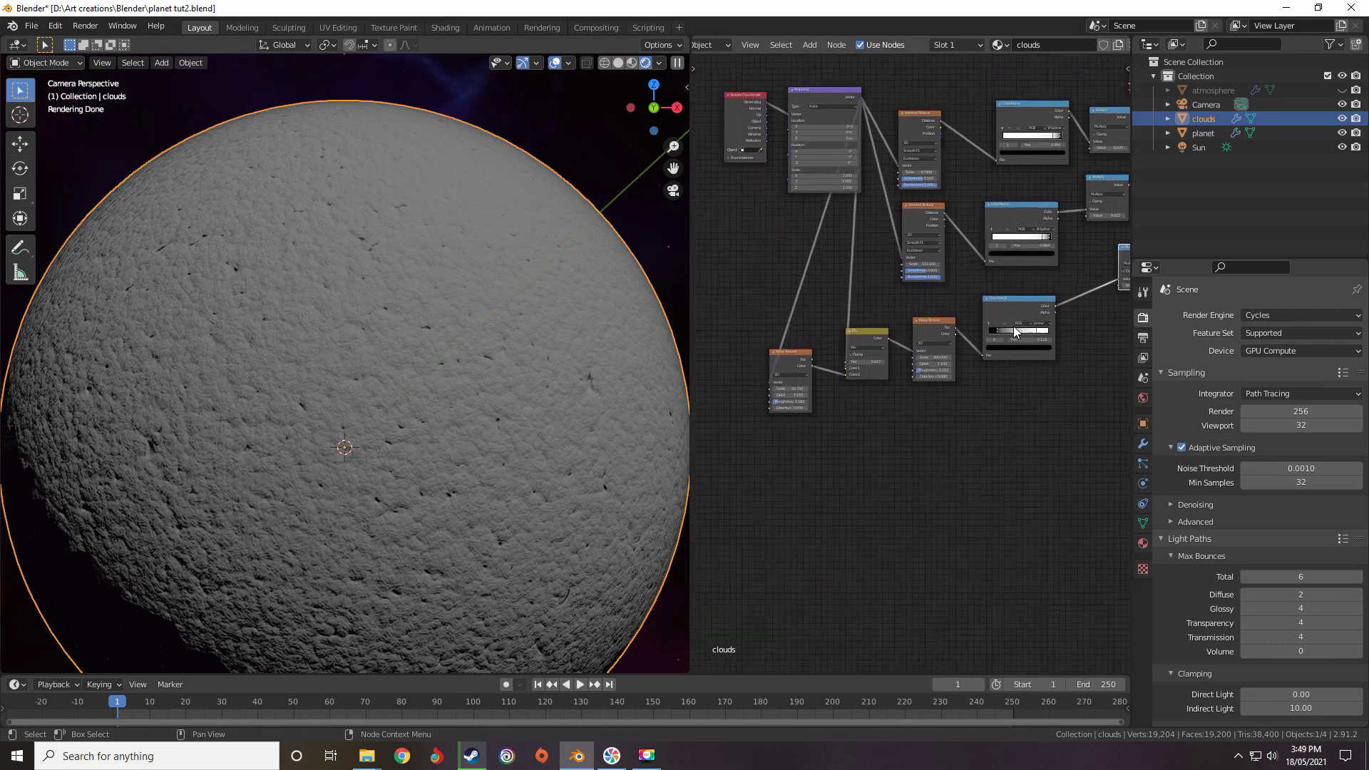
scroll(1016, 331, "up", 1)
mouse_move(997, 340)
middle_mouse_down()
mouse_move(950, 362)
mouse_move(984, 331)
middle_mouse_up()
scroll(914, 335, "up", 3)
scroll(912, 324, "down", 5)
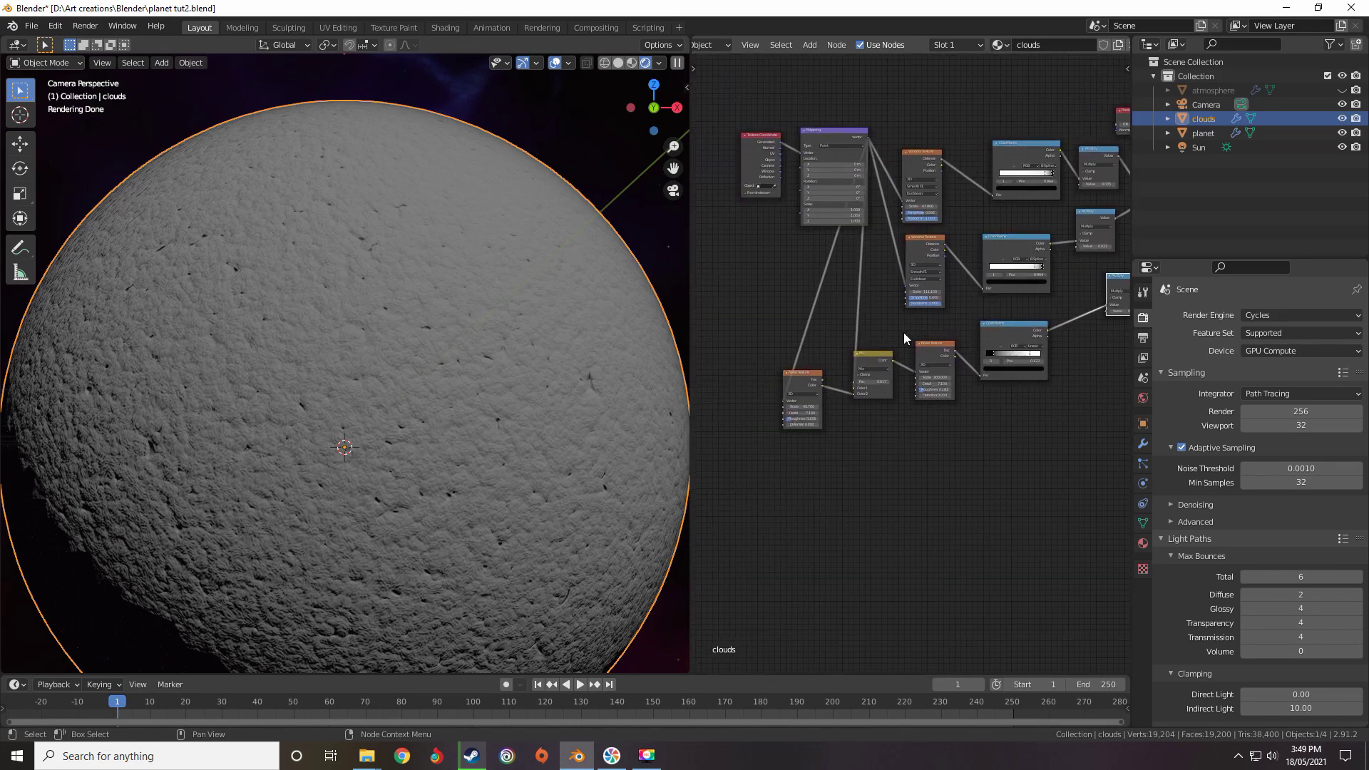
left_click_drag(902, 330, 776, 426)
scroll(855, 385, "down", 3)
middle_click_drag(848, 365, 811, 427)
key("shift+d")
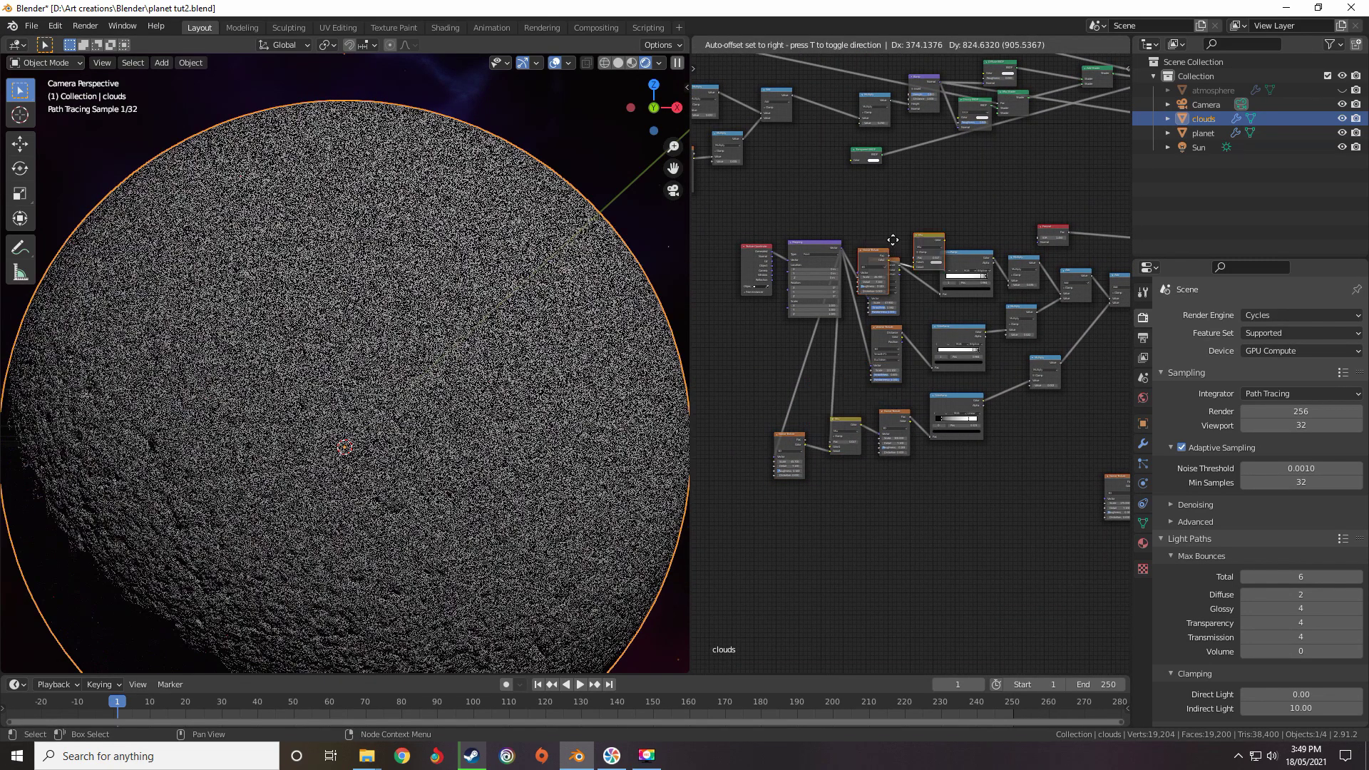
left_click(901, 190)
Move all nodes from the Multiply nodes through the final Mix Shader further away from the ColorRamps to free space
middle_click_drag(928, 268, 754, 318)
scroll(837, 323, "down", 3)
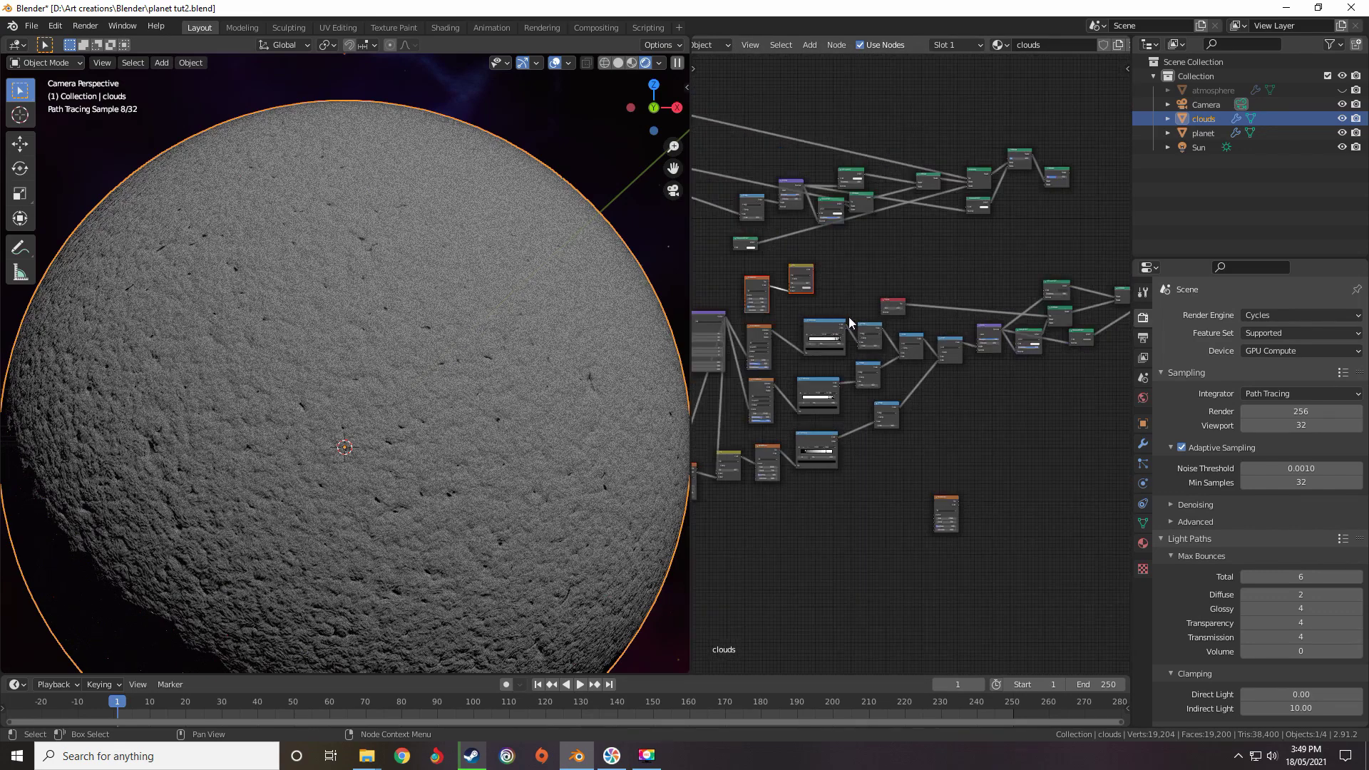
scroll(849, 318, "down", 5)
middle_click_drag(973, 313, 900, 330)
scroll(998, 320, "down", 3)
left_click(1004, 331)
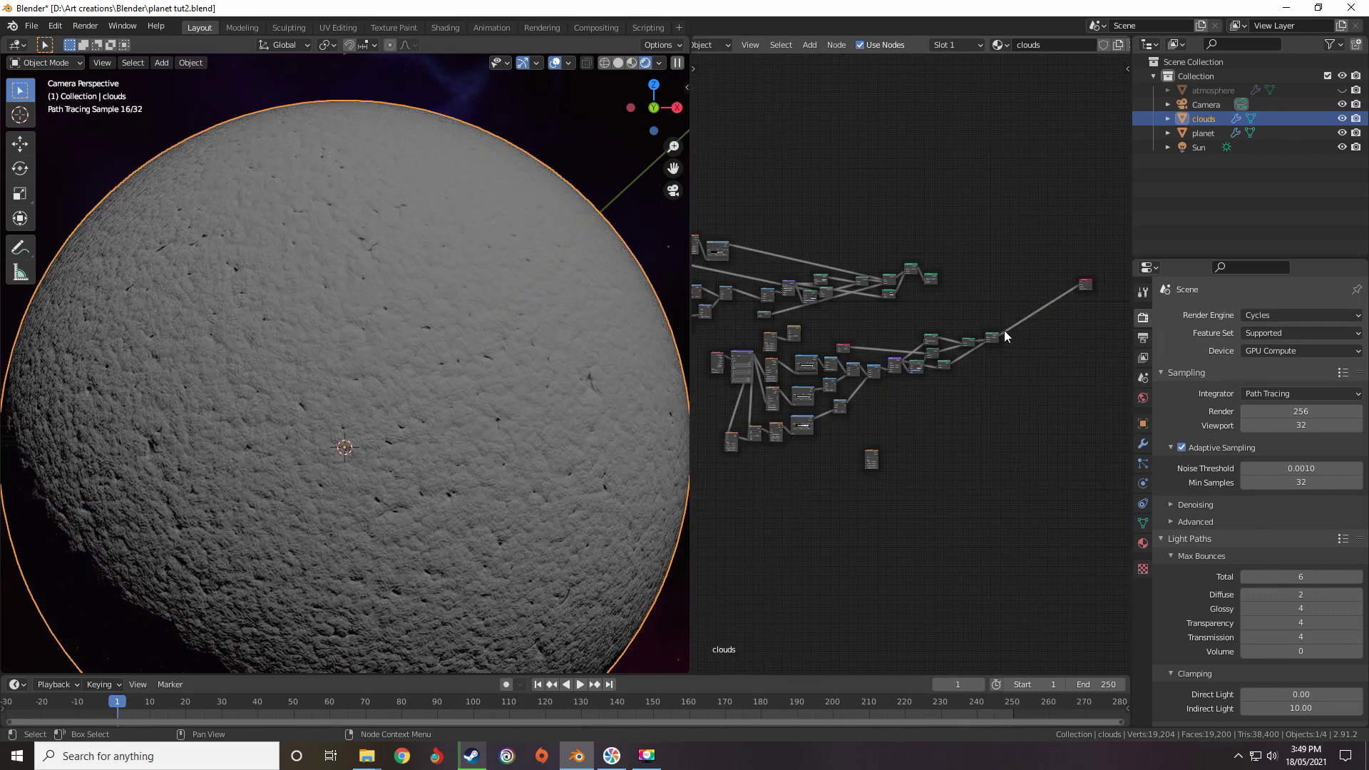
left_click_drag(1013, 326, 830, 413)
scroll(827, 399, "up", 4)
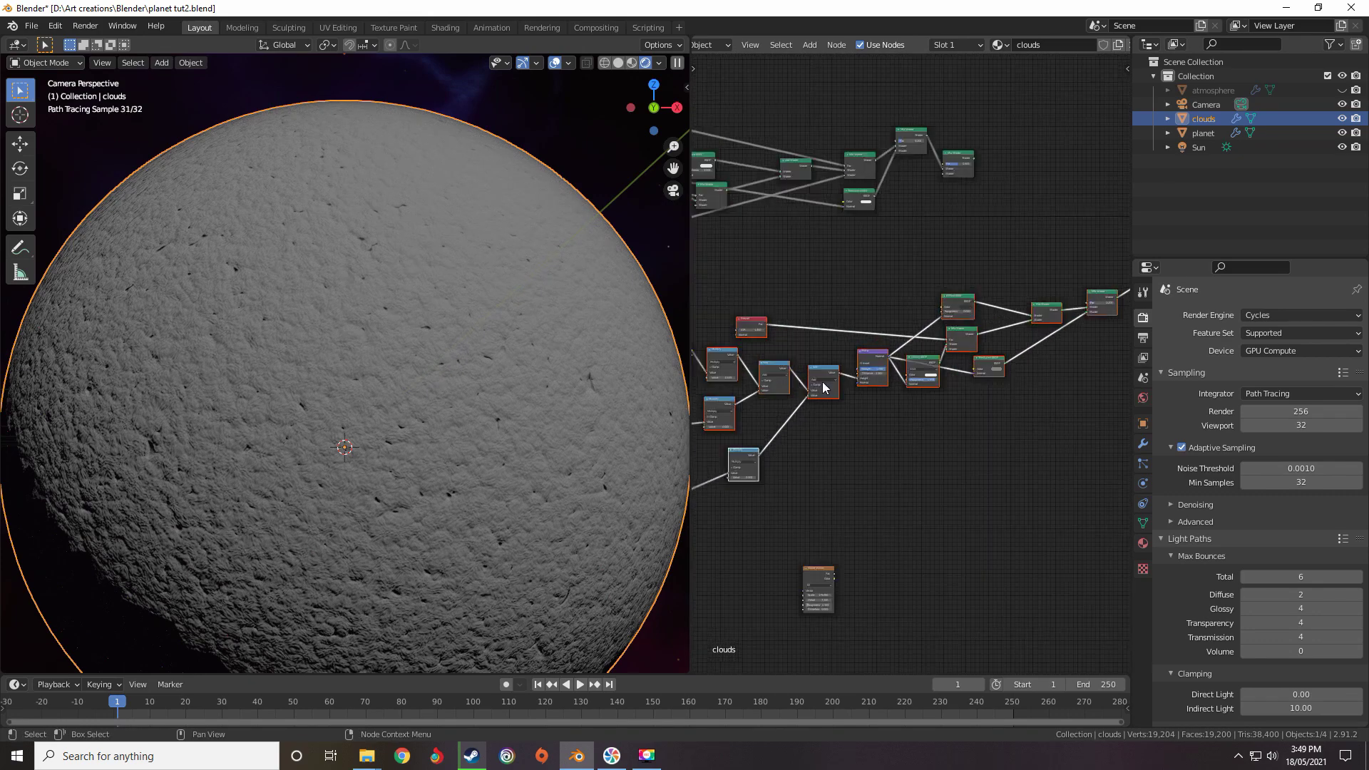
left_click_drag(867, 353, 921, 343)
scroll(919, 348, "down", 6)
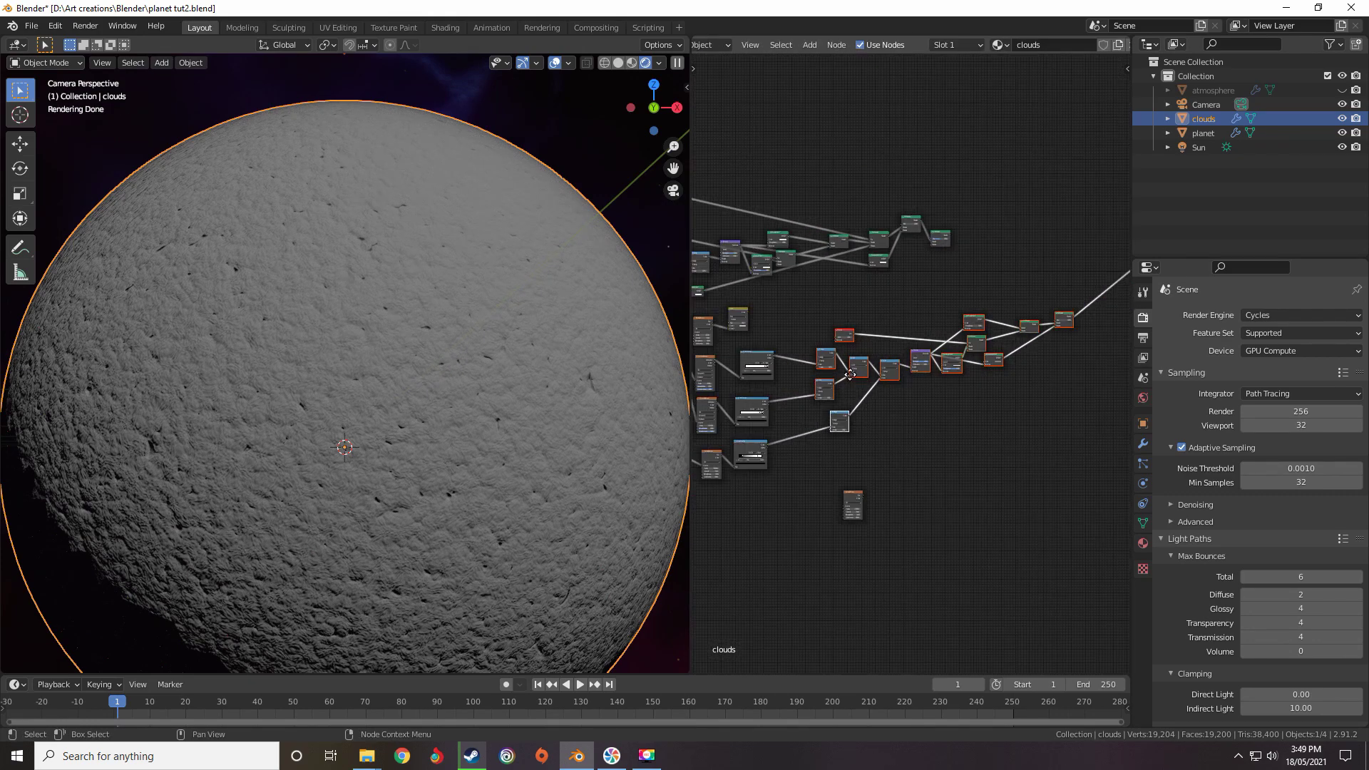
Shift the first Voronoi Texture and its ColorRamp away from the Mapping node to make room for the distortion nodes
middle_click_drag(811, 367, 960, 337)
scroll(960, 337, "up", 5)
scroll(913, 354, "up", 8)
middle_click_drag(871, 342, 901, 376)
scroll(916, 369, "up", 4)
scroll(895, 373, "up", 4)
scroll(885, 362, "down", 4)
left_click_drag(879, 281, 1019, 279)
scroll(896, 320, "down", 4)
middle_click_drag(855, 333, 1027, 326)
scroll(970, 316, "up", 5)
left_click_drag(878, 287, 1093, 272)
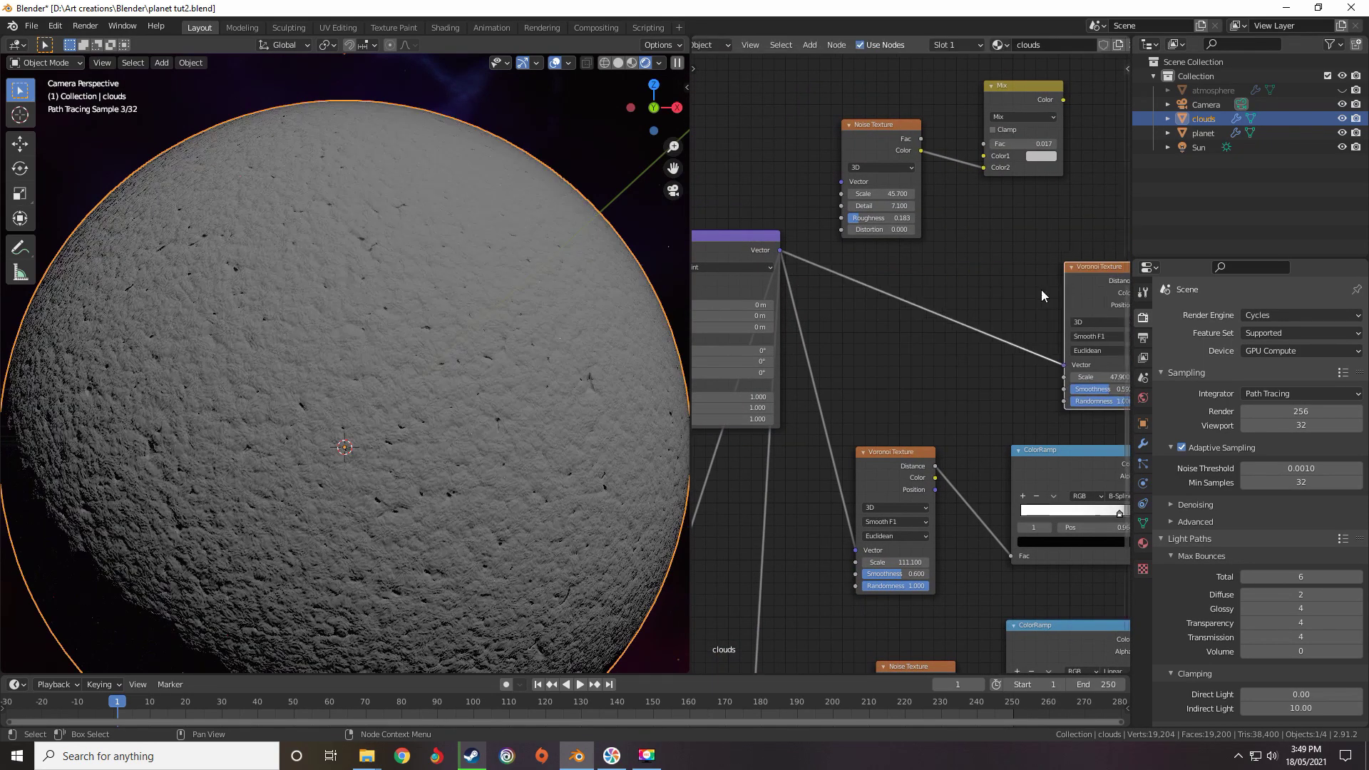
middle_click_drag(1004, 290, 832, 317)
left_click_drag(904, 290, 931, 289)
Connect the Mapping Vector to the duplicated Mix node's Color1 and its Color output to the first Voronoi Texture's Vector
middle_click_drag(834, 260, 859, 306)
scroll(934, 269, "down", 4)
middle_click_drag(721, 305, 781, 298)
left_click_drag(752, 311, 776, 297)
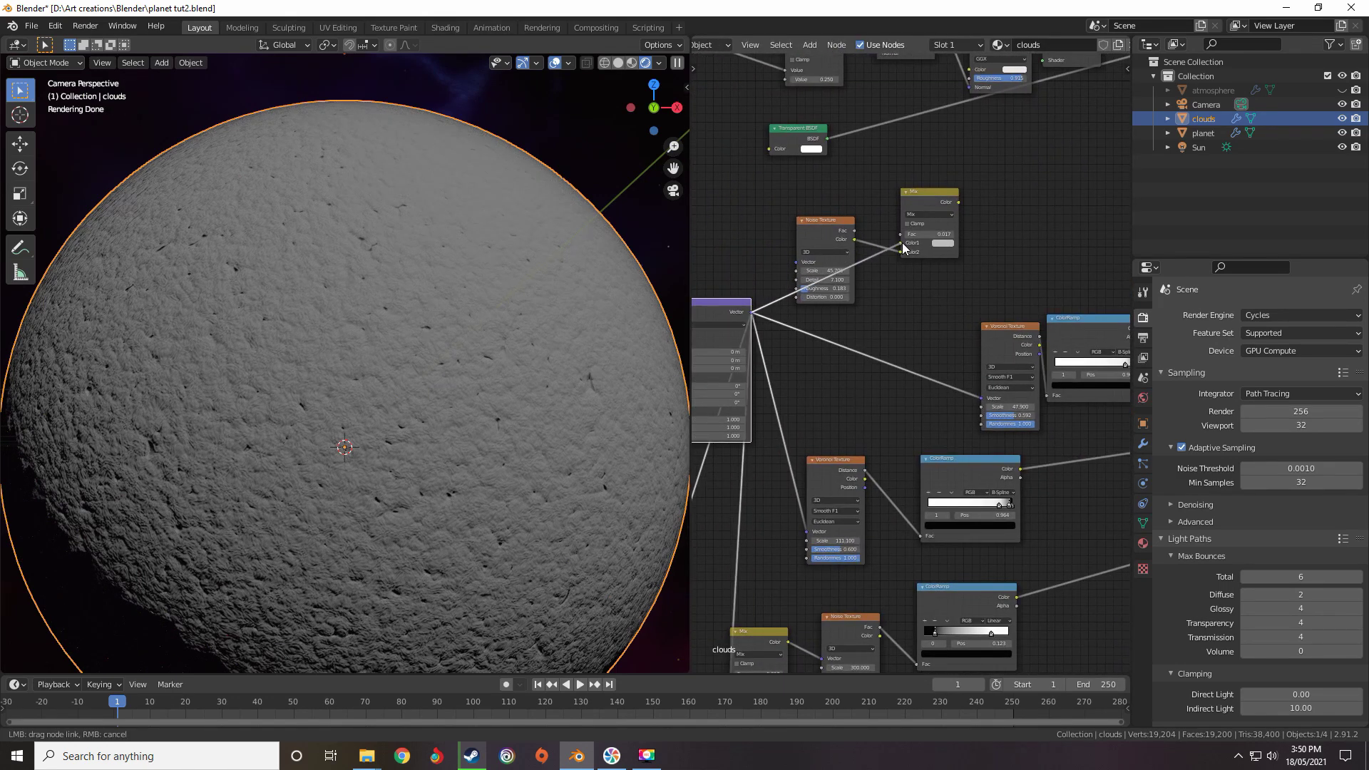
left_click_drag(902, 246, 902, 248)
left_click_drag(959, 202, 982, 398)
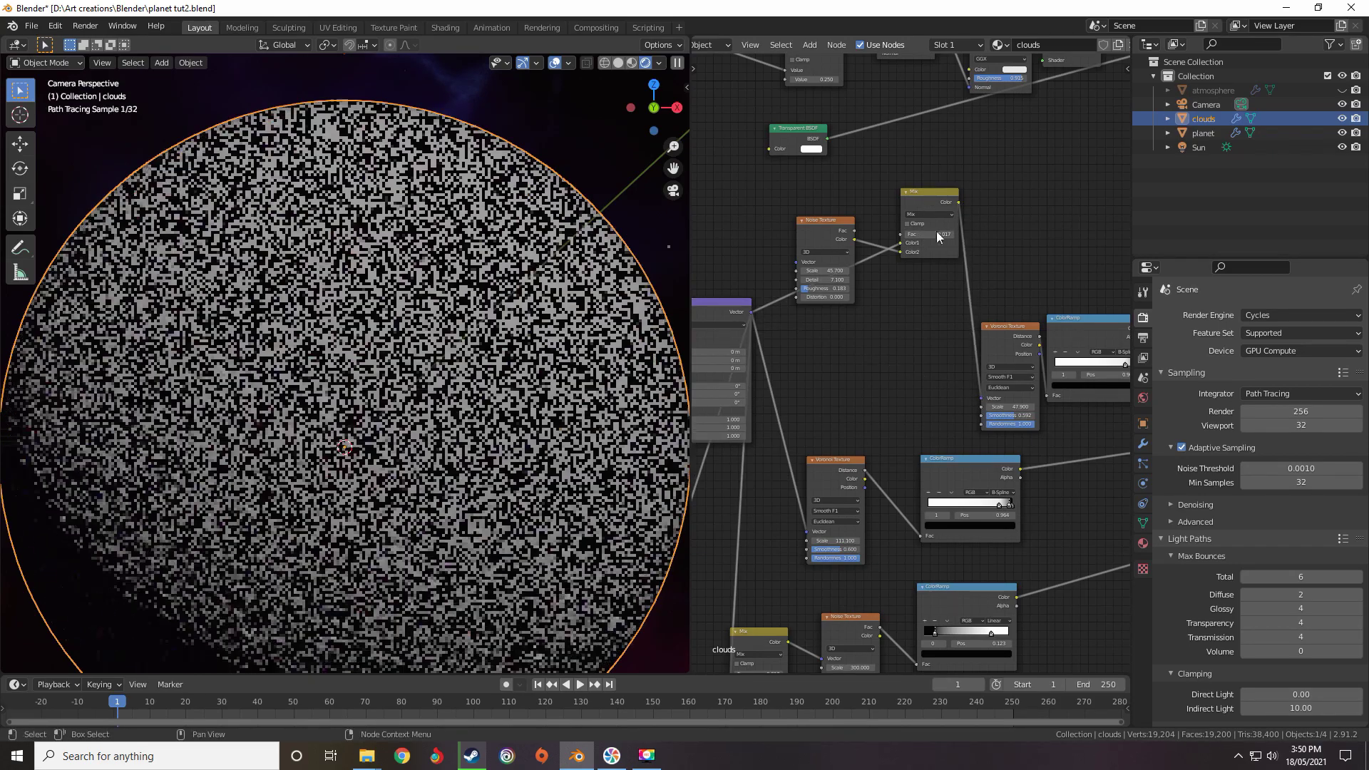
Position the duplicated Mix and Noise Texture before the first Voronoi Texture and connect the Mapping Vector to the Noise Texture
left_click(921, 229)
left_click_drag(921, 230, 927, 373)
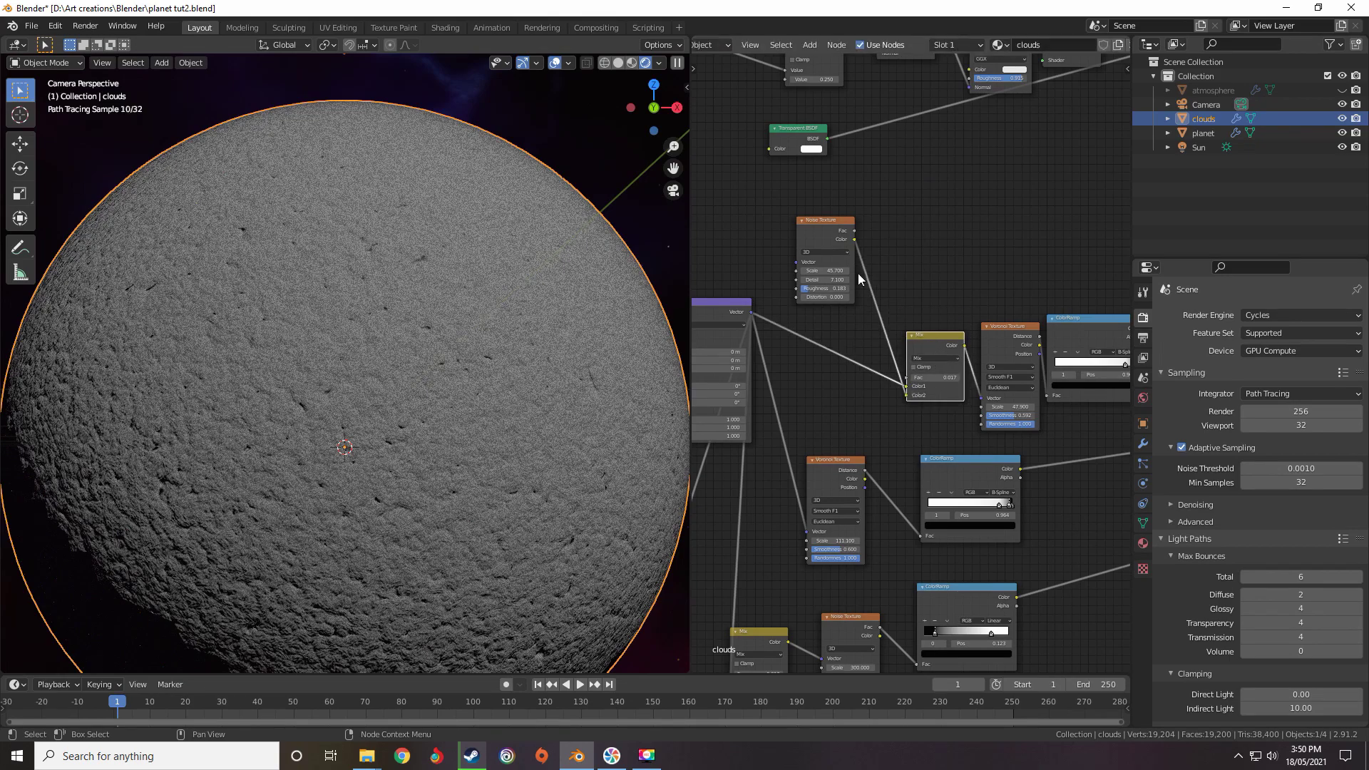
left_click_drag(752, 312, 822, 387)
scroll(930, 389, "up", 3)
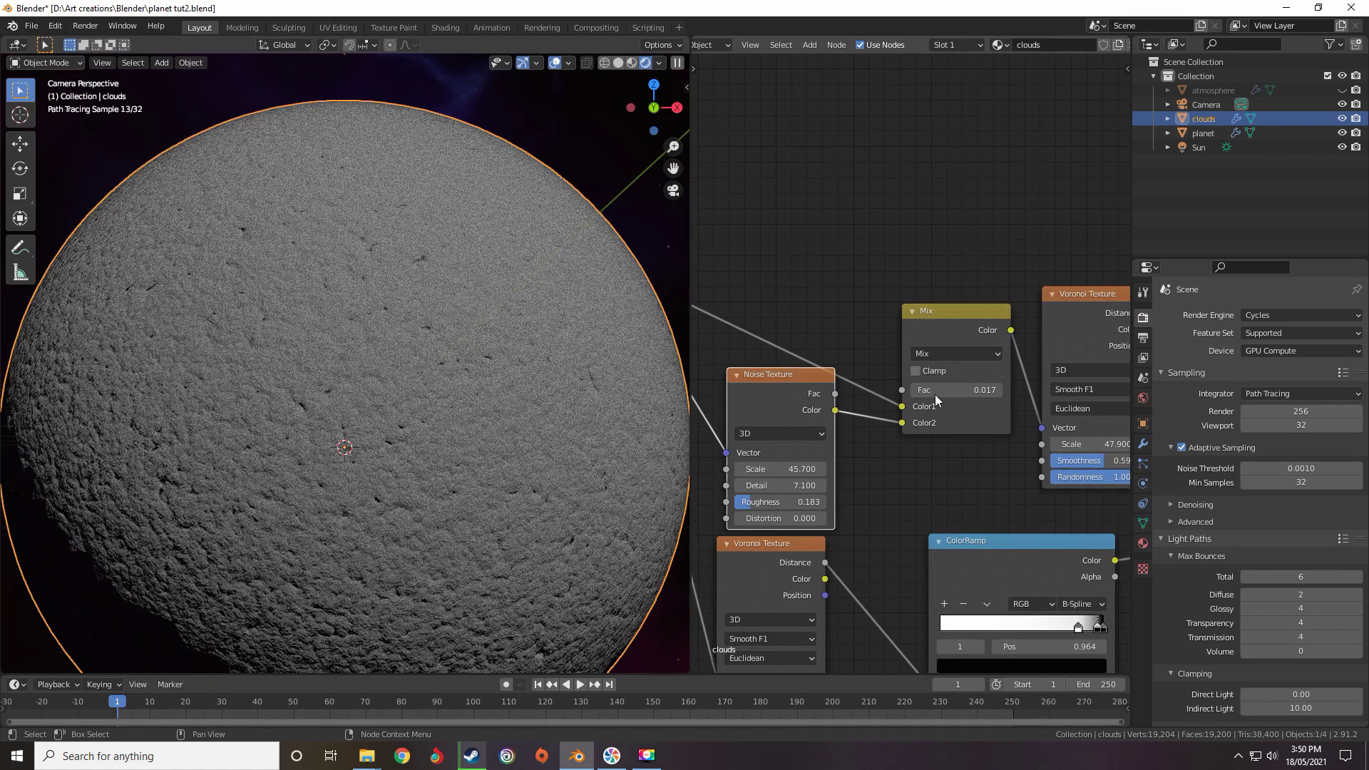
Set the Fac of the Mix node feeding the first Voronoi Texture to 0.090
left_click(937, 396)
left_click(1007, 289)
left_click_drag(945, 388, 920, 392, "shift")
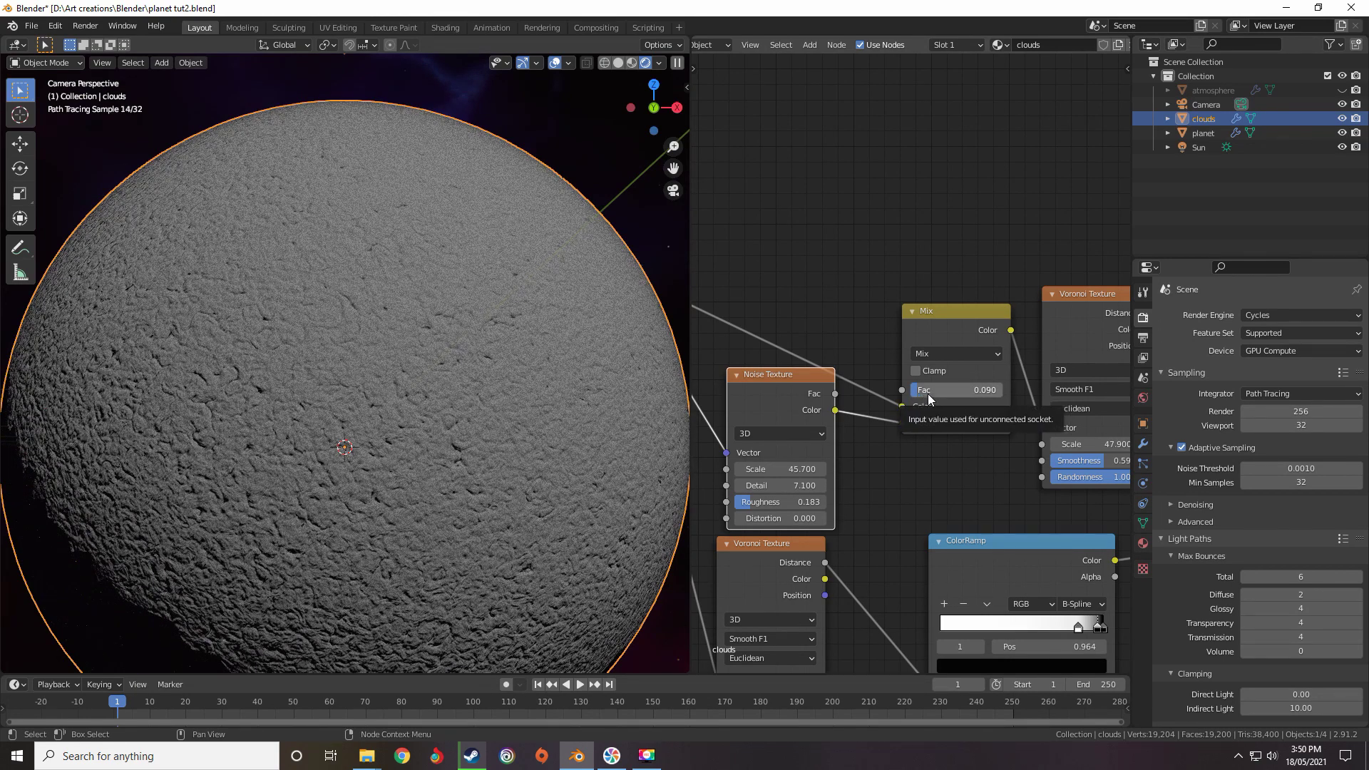
Try Fac values of 0.010 and 0.020 on the Mix node feeding the first Voronoi Texture
left_click_drag(960, 390, 861, 391)
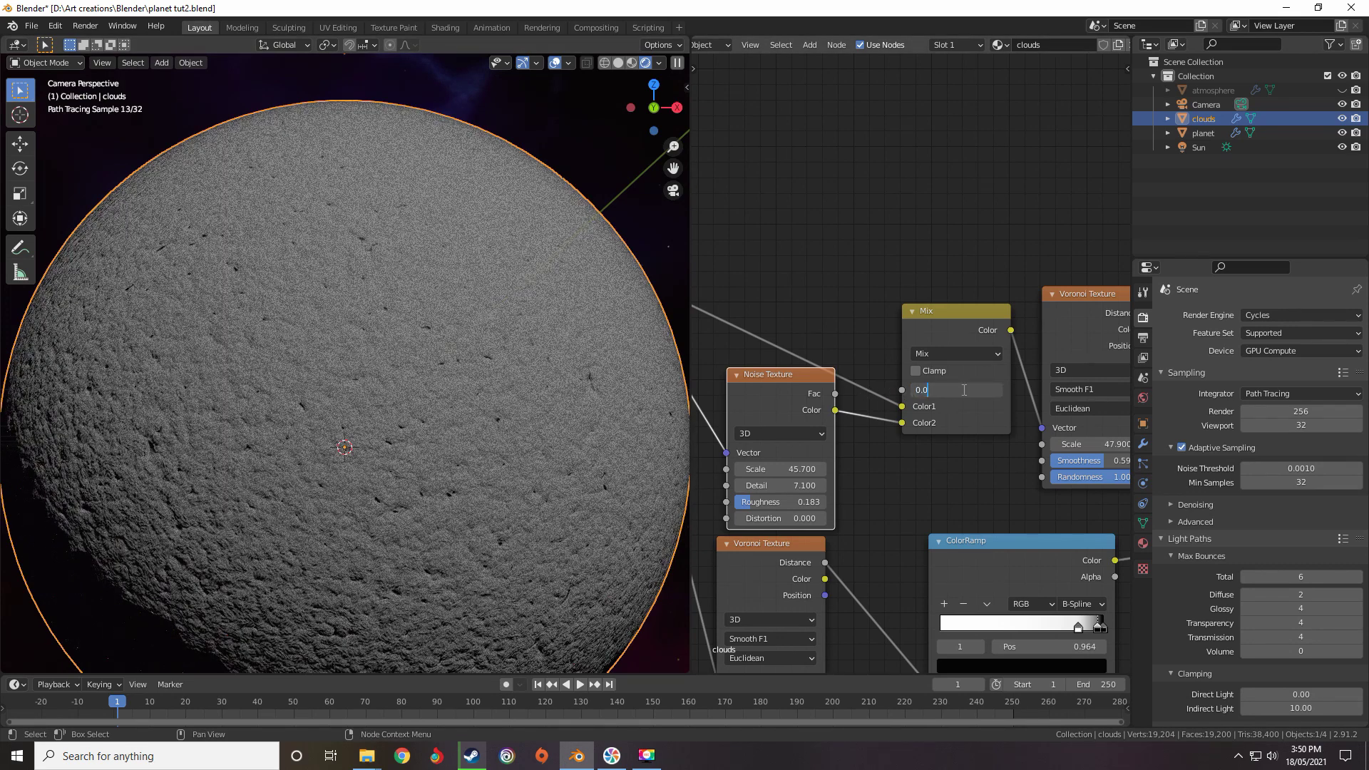
key("Return")
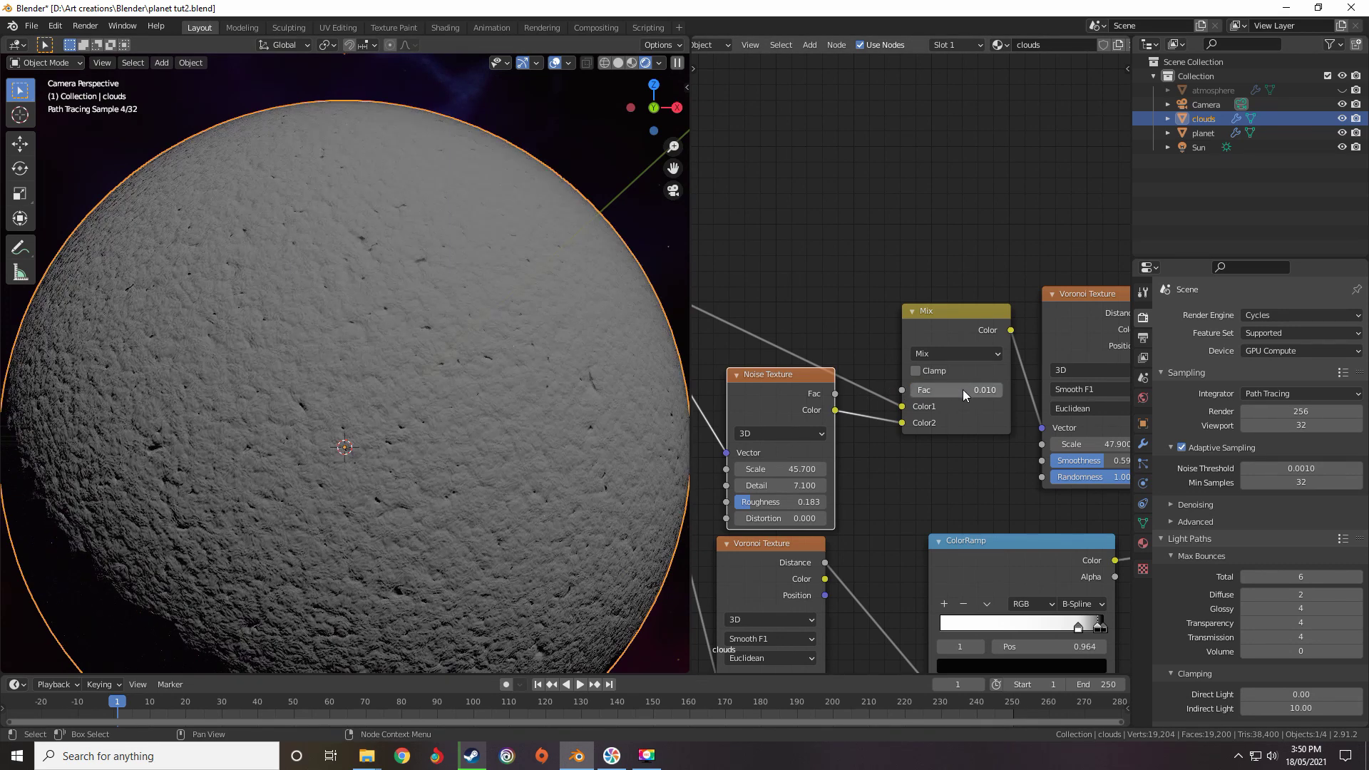
double_click(963, 390)
type("6")
key("Return")
left_click_drag(968, 391, 970, 391)
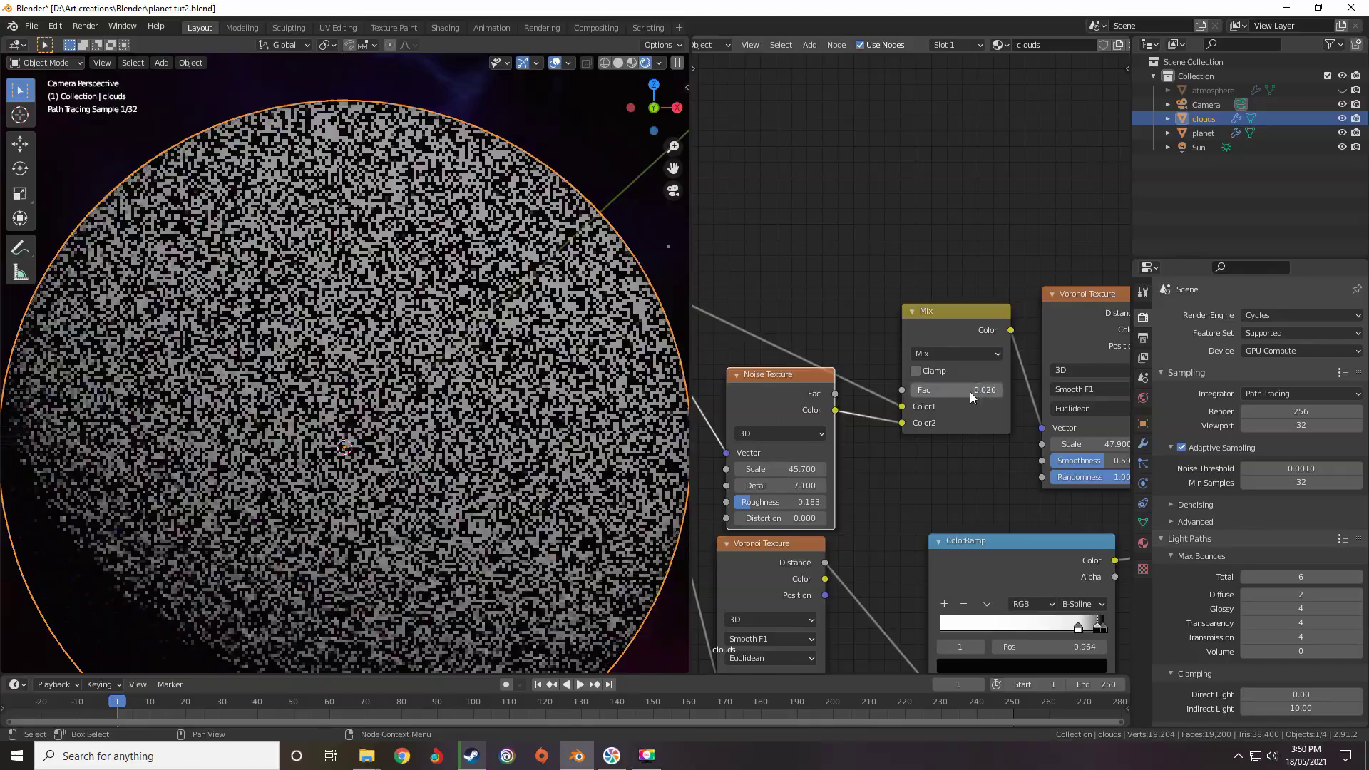
Mute and unmute the Mix node before the first Voronoi Texture to compare the distortion, and set its Fac to 0.025
left_click(914, 321)
key("m")
key("m")
key("m")
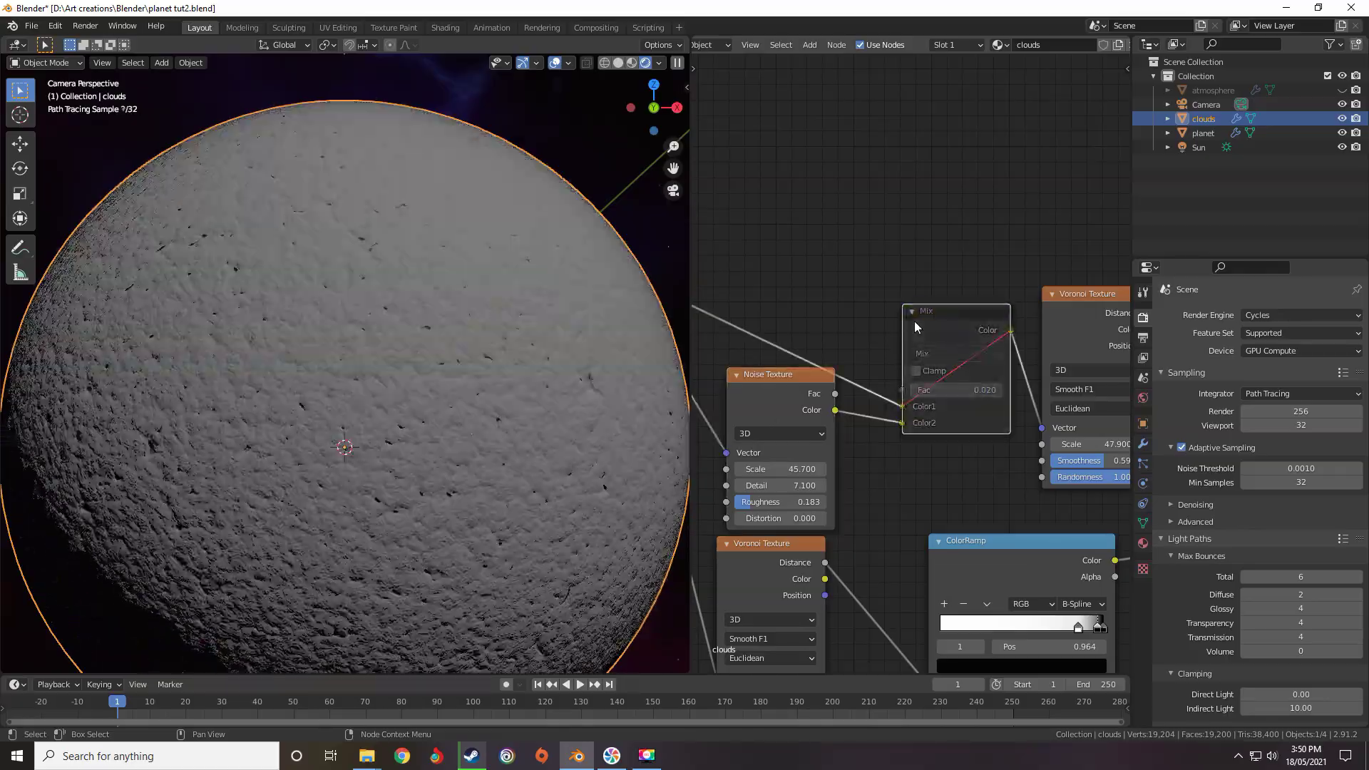
key("m")
left_click_drag(954, 390, 956, 390)
key("m")
key("m")
Set the Scale of the Noise Texture distorting the first Voronoi Texture to 30
middle_click_drag(817, 456, 898, 424)
left_click(871, 438)
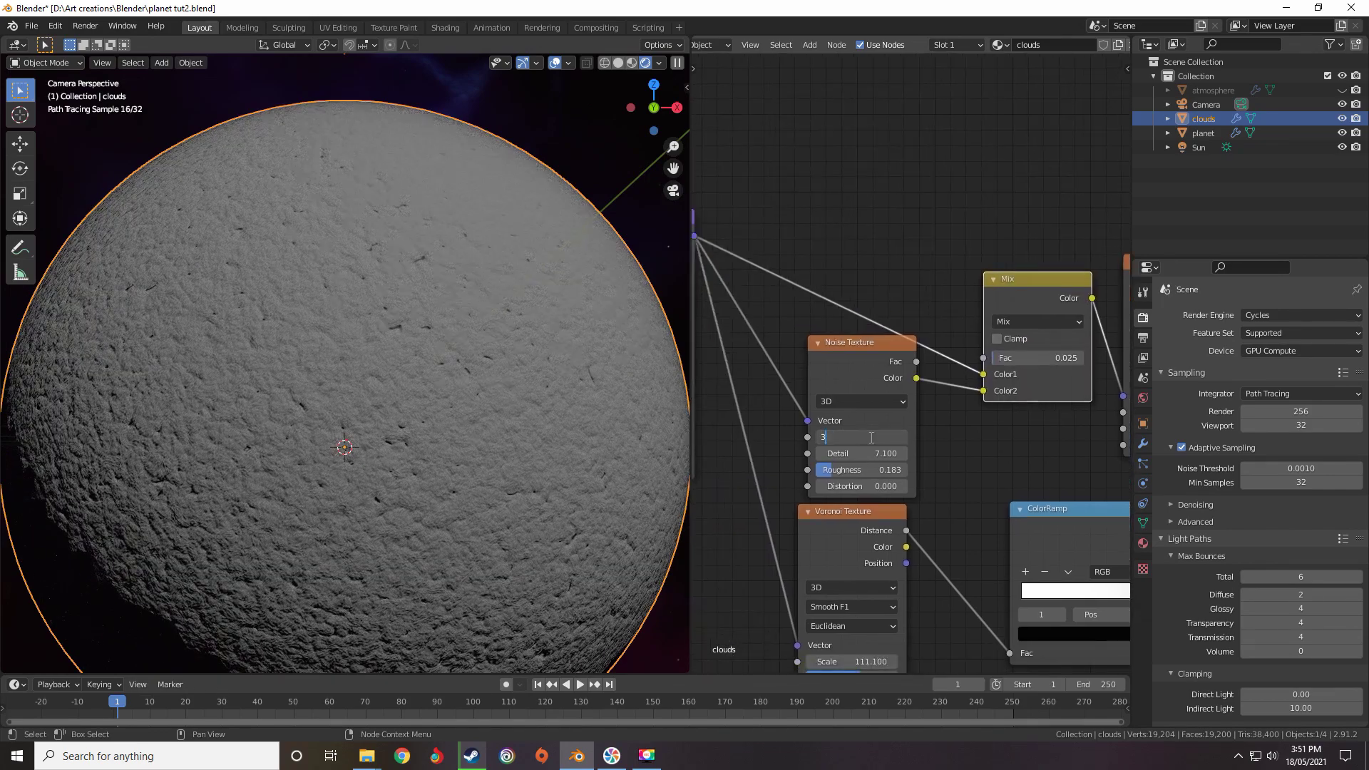
key("Return")
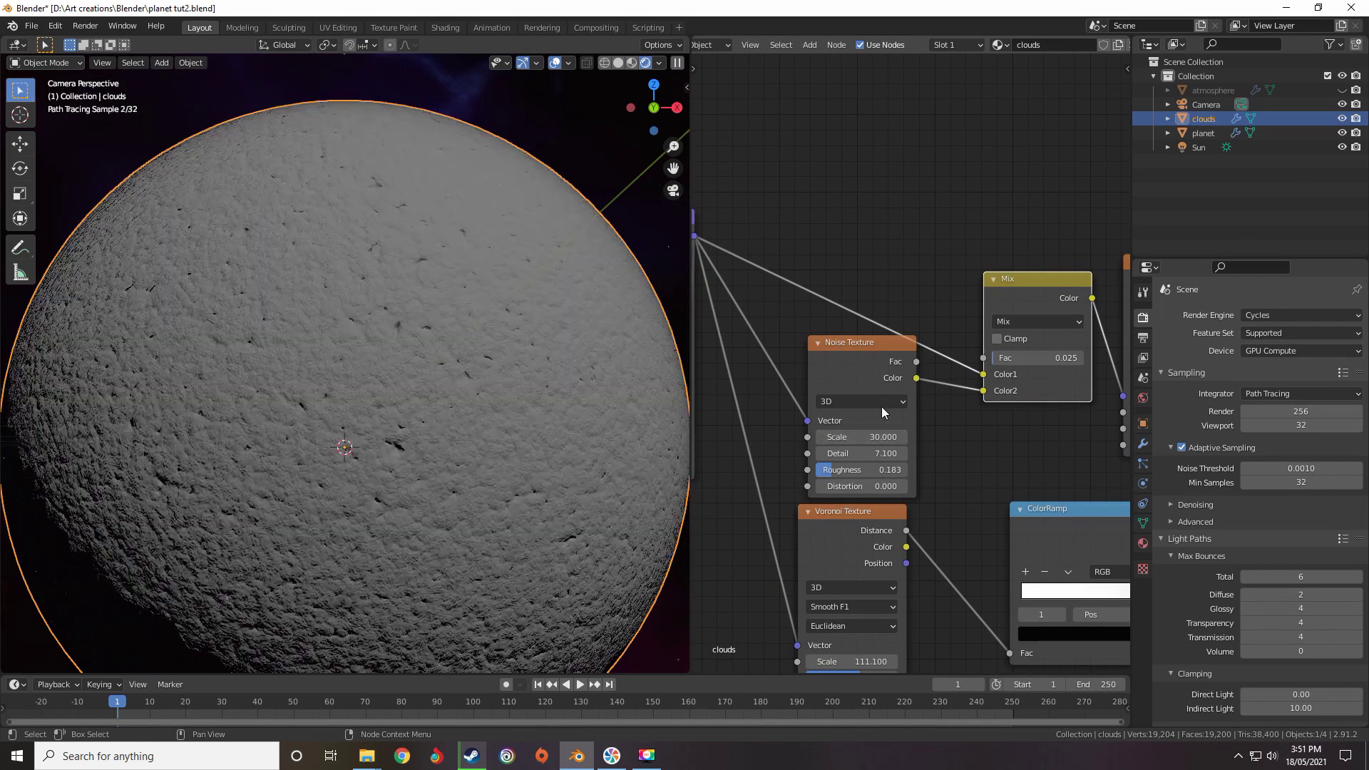
Raise the first Voronoi's distortion Mix Fac to 0.052 and compare the surface with that Mix node muted and unmuted
middle_click_drag(889, 378, 856, 388)
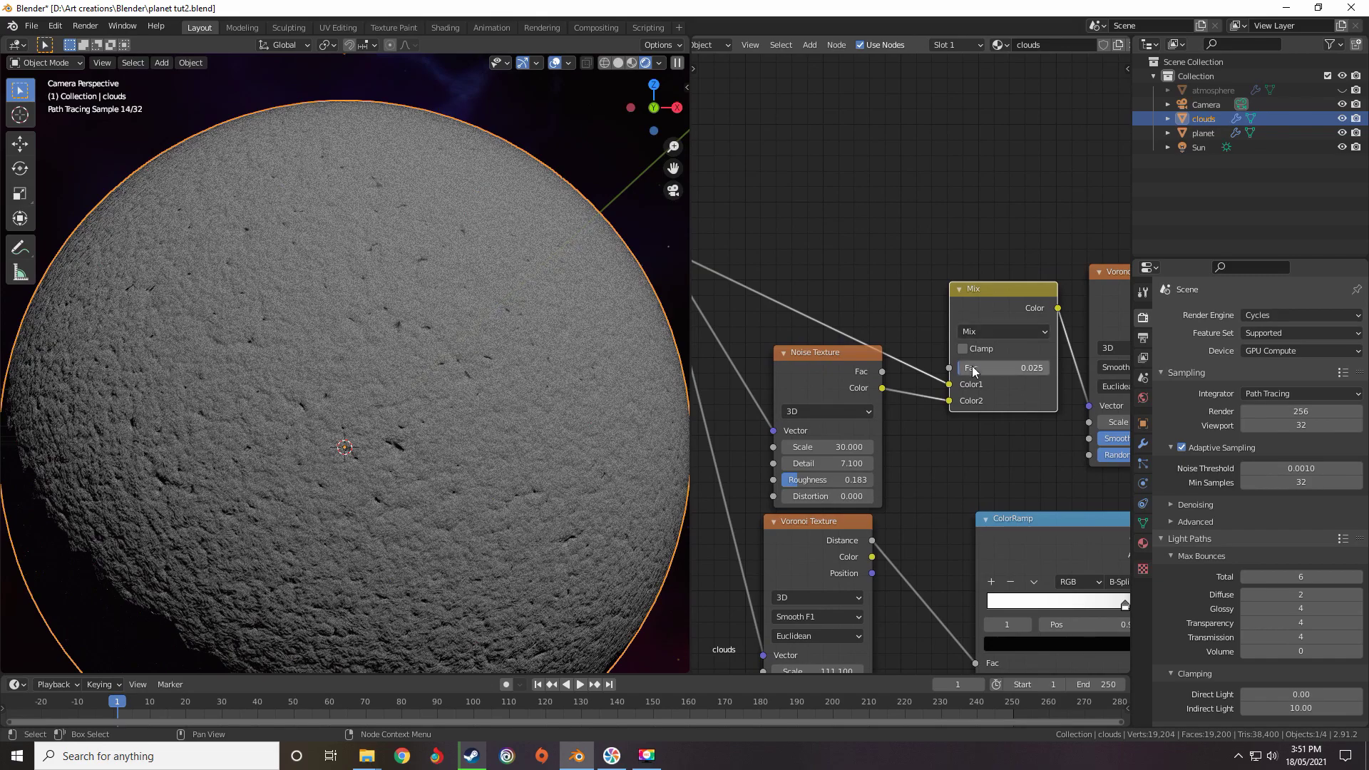
left_click_drag(971, 367, 998, 367, "shift")
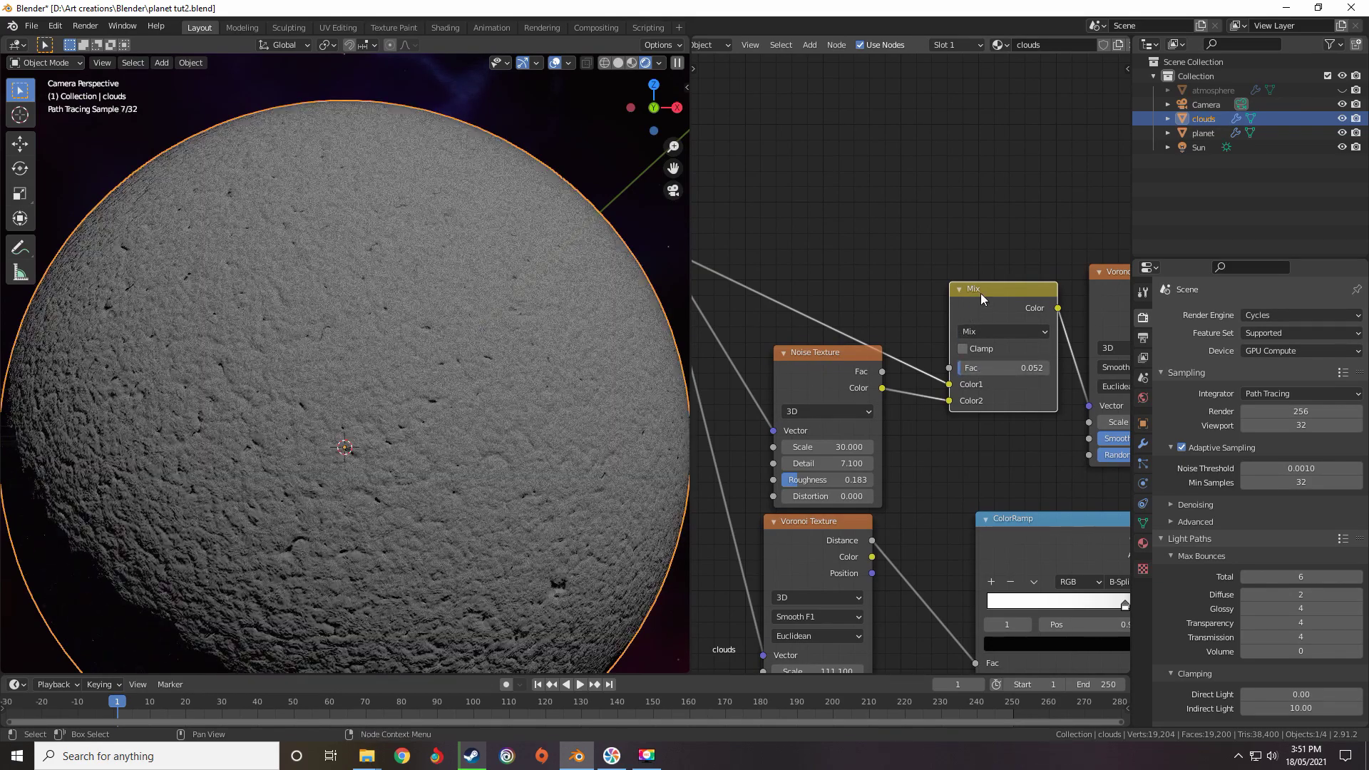
key("m")
key("m")
Set the Fac of the Mix node feeding the first Voronoi Texture to 0.07
left_click_drag(971, 368, 1039, 368, "shift")
key("Return")
double_click(999, 366)
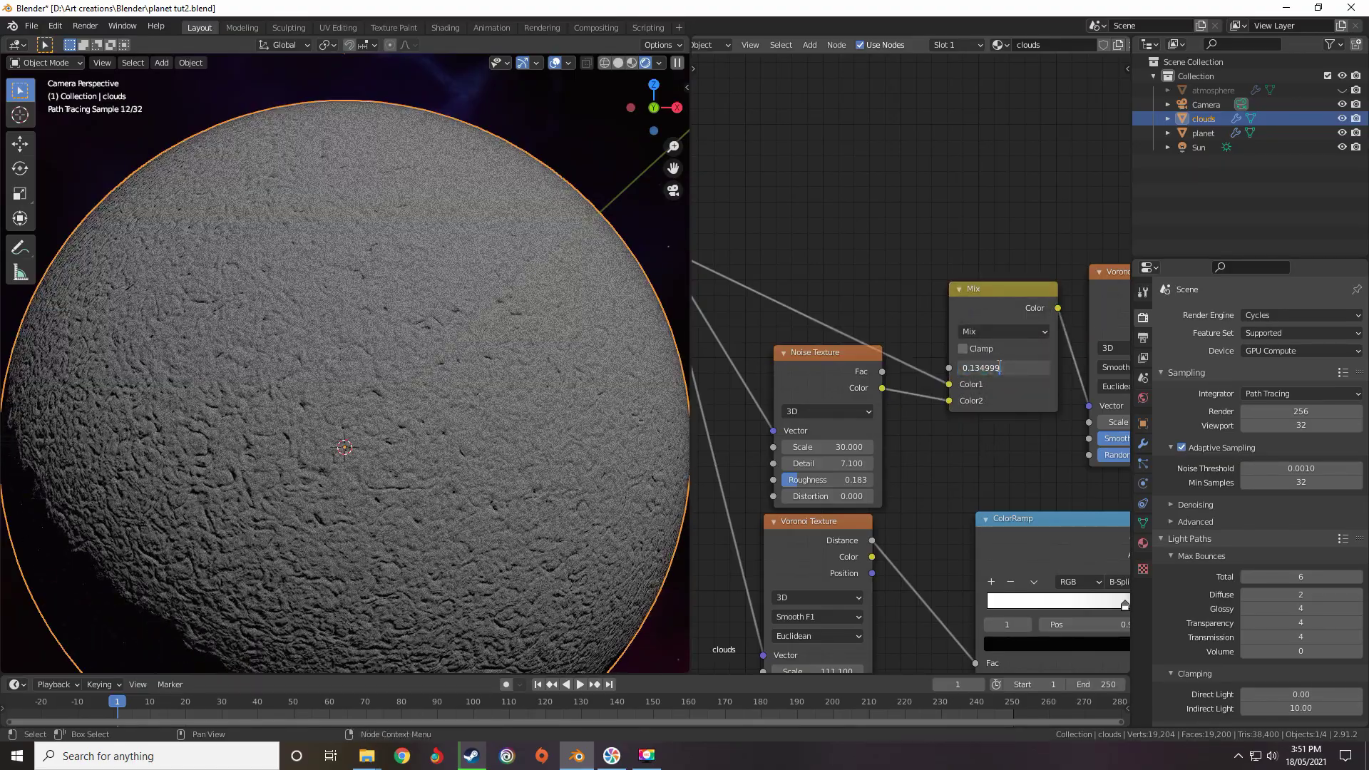
type("0.07")
key("Return")
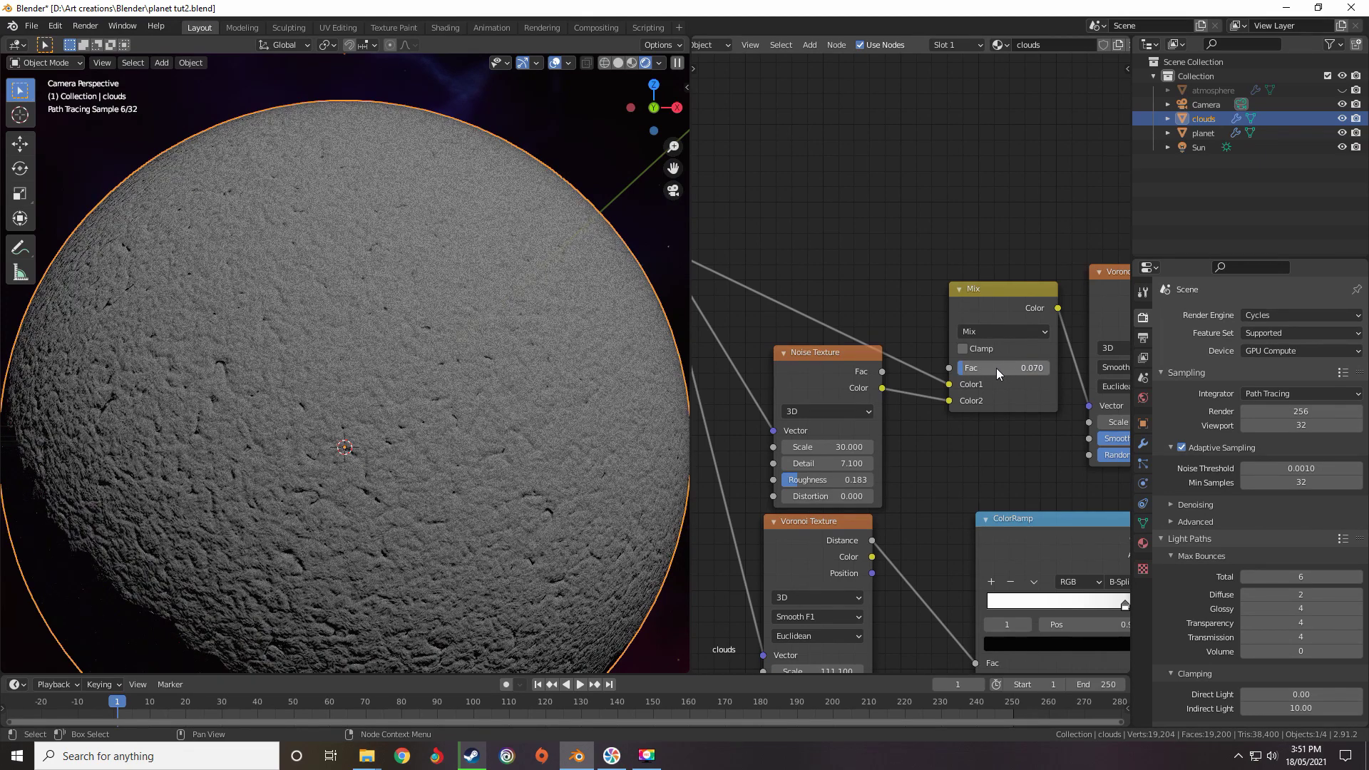
Set the Value of the Multiply node after the first Voronoi's ColorRamp to 0.028
scroll(908, 436, "down", 4)
middle_click_drag(907, 407, 722, 411)
scroll(1025, 335, "up", 6)
double_click(1006, 339)
type("0.0")
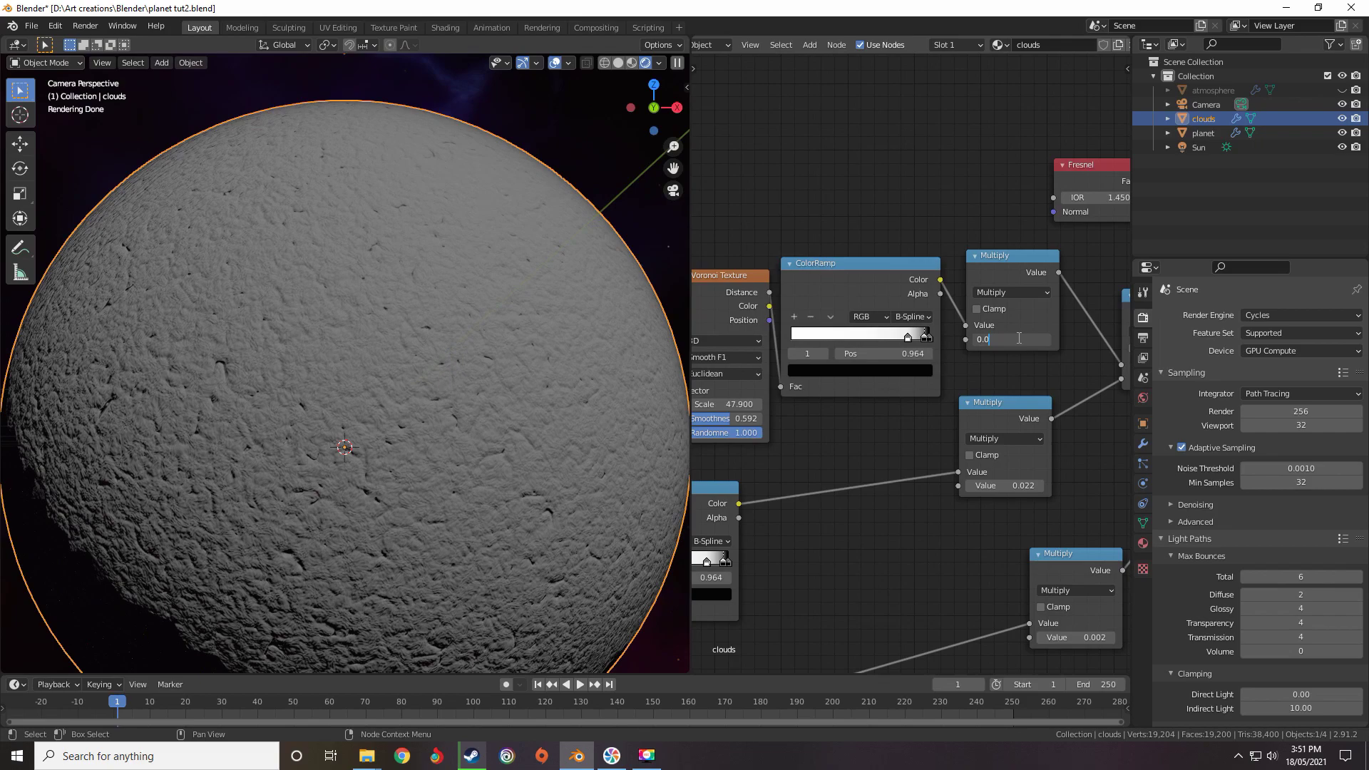
type("28")
key("Return")
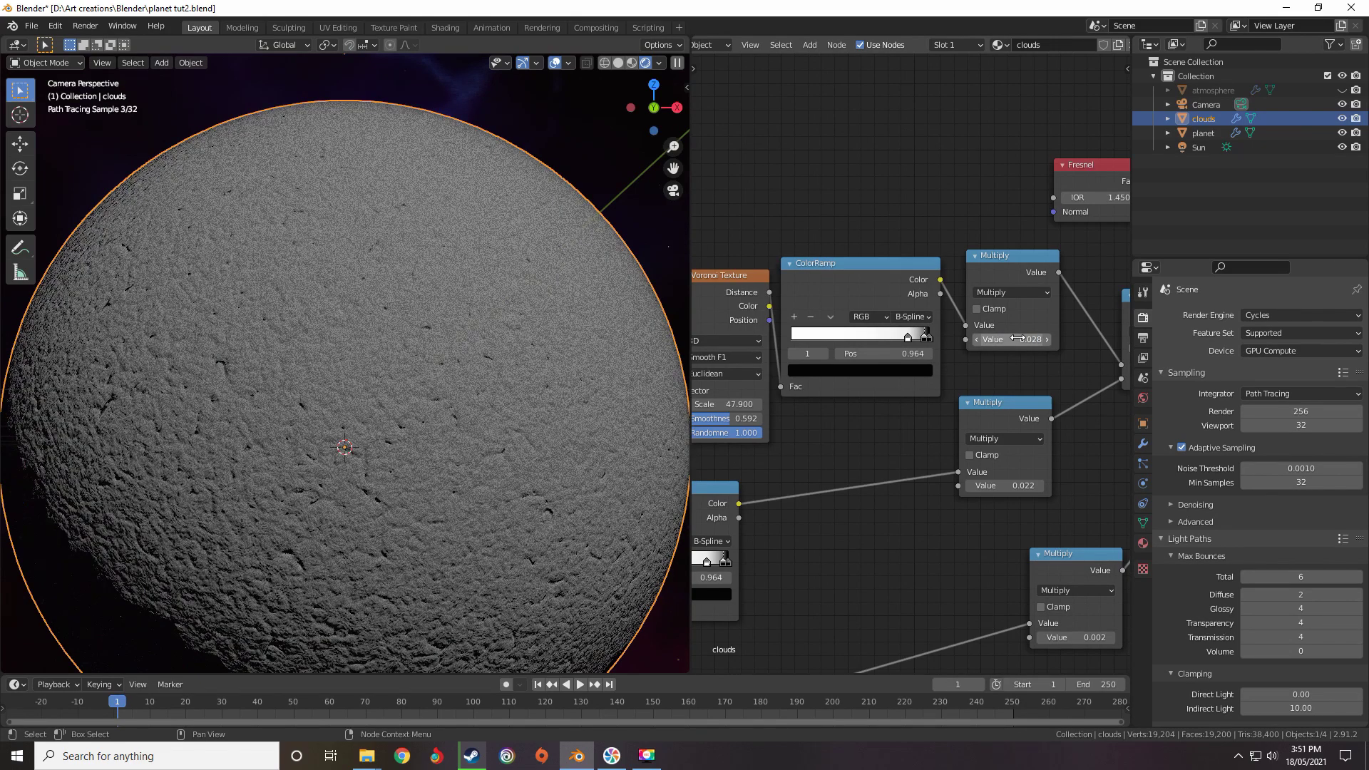
Set the Value of the Multiply node in the fine noise branch to 0.001
middle_click_drag(973, 339, 723, 581)
scroll(866, 435, "down", 10)
scroll(545, 439, "down", 3)
scroll(883, 438, "up", 8)
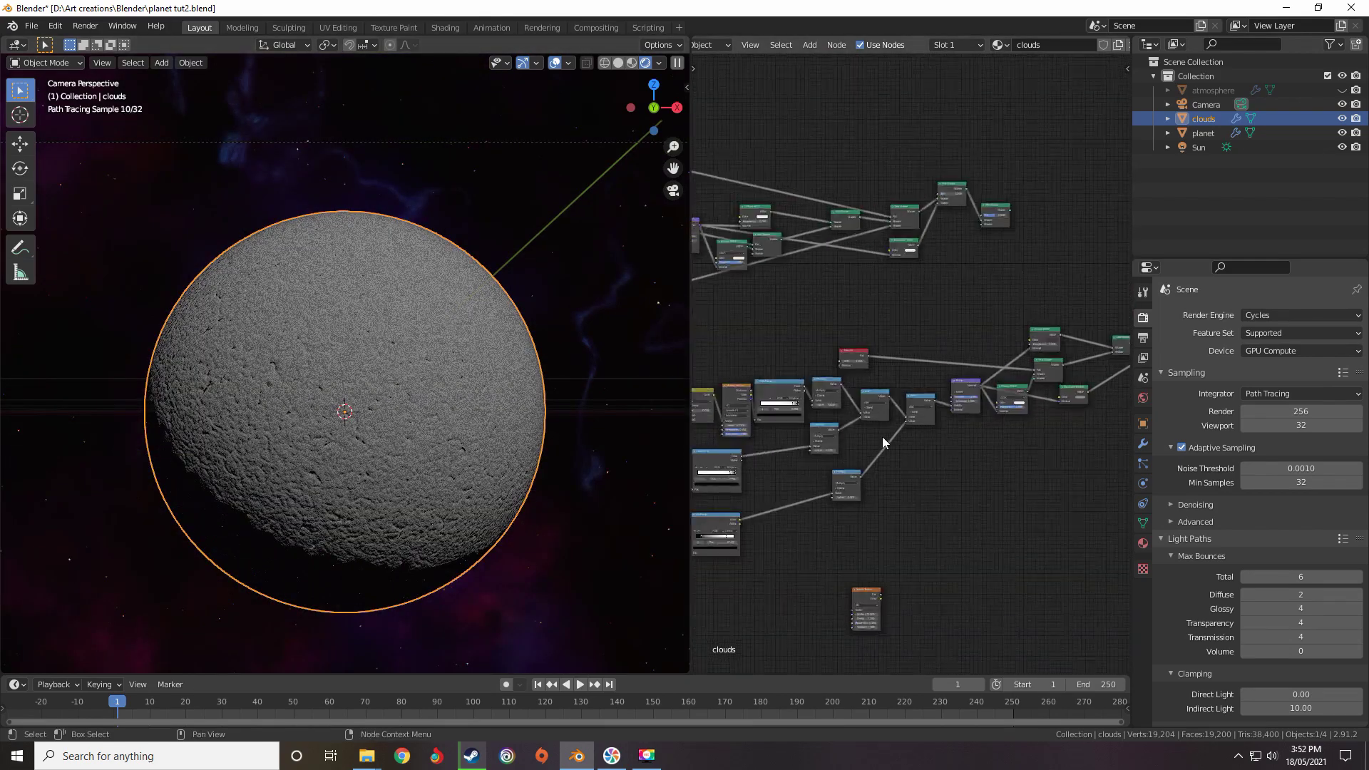
middle_click_drag(924, 408, 879, 422)
scroll(878, 422, "up", 4)
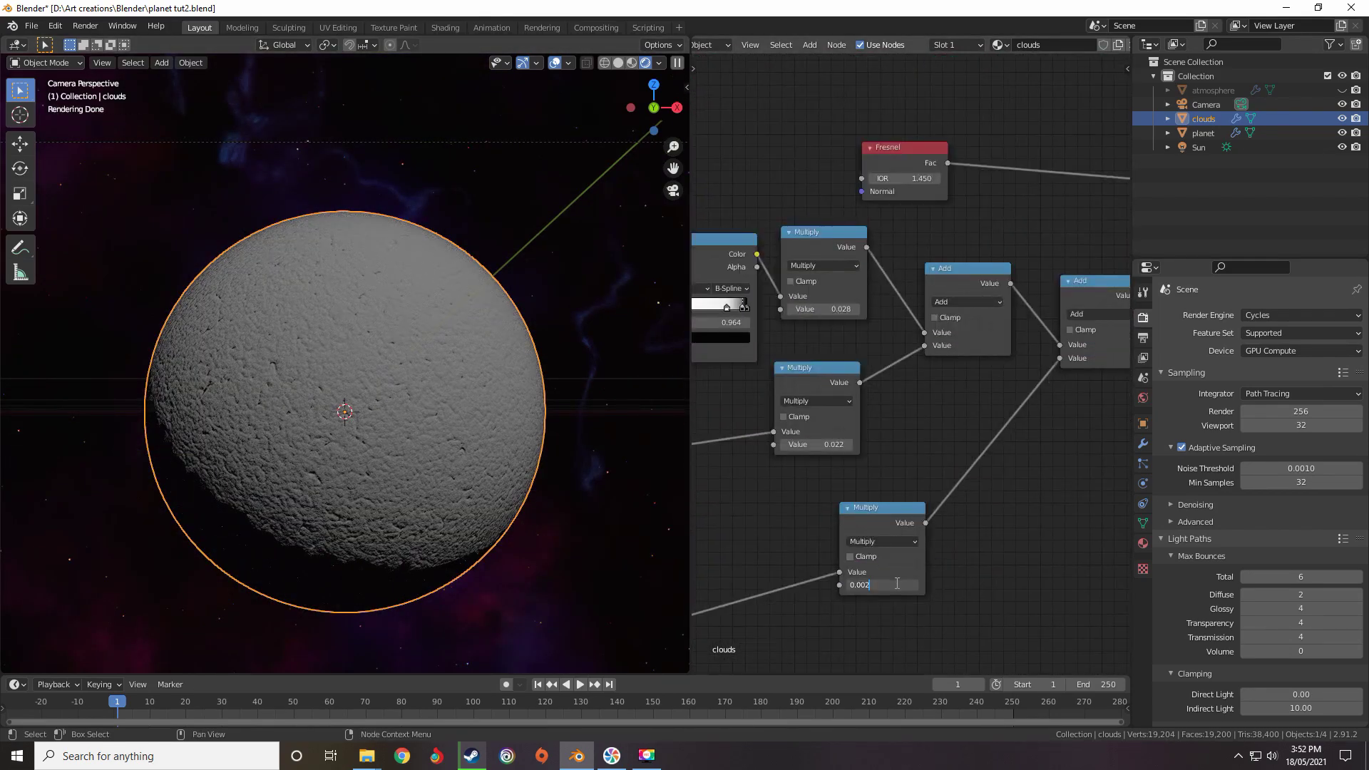
key("Return")
Set the second Voronoi branch's Multiply Value to 0.015 and the first Voronoi branch's Multiply Value to 0.022
double_click(819, 442)
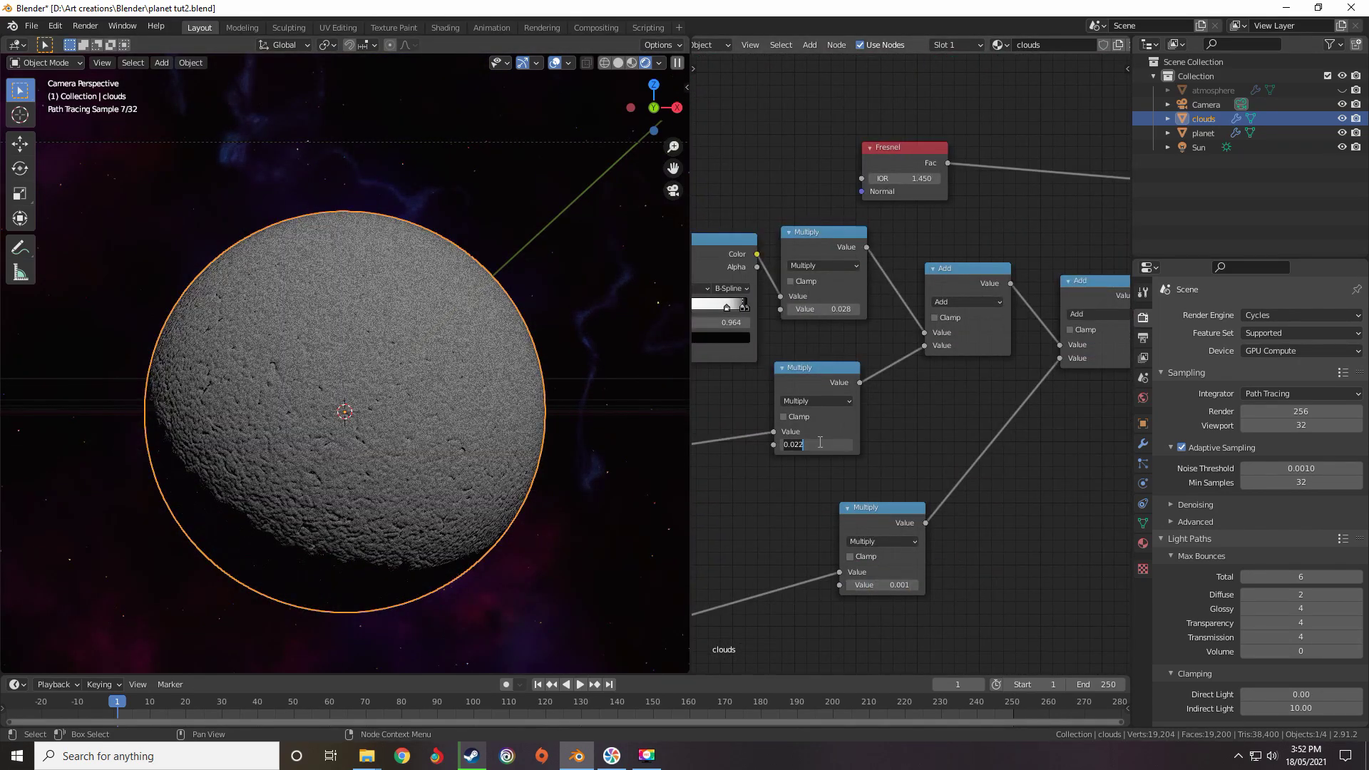
type("0.015")
key("Return")
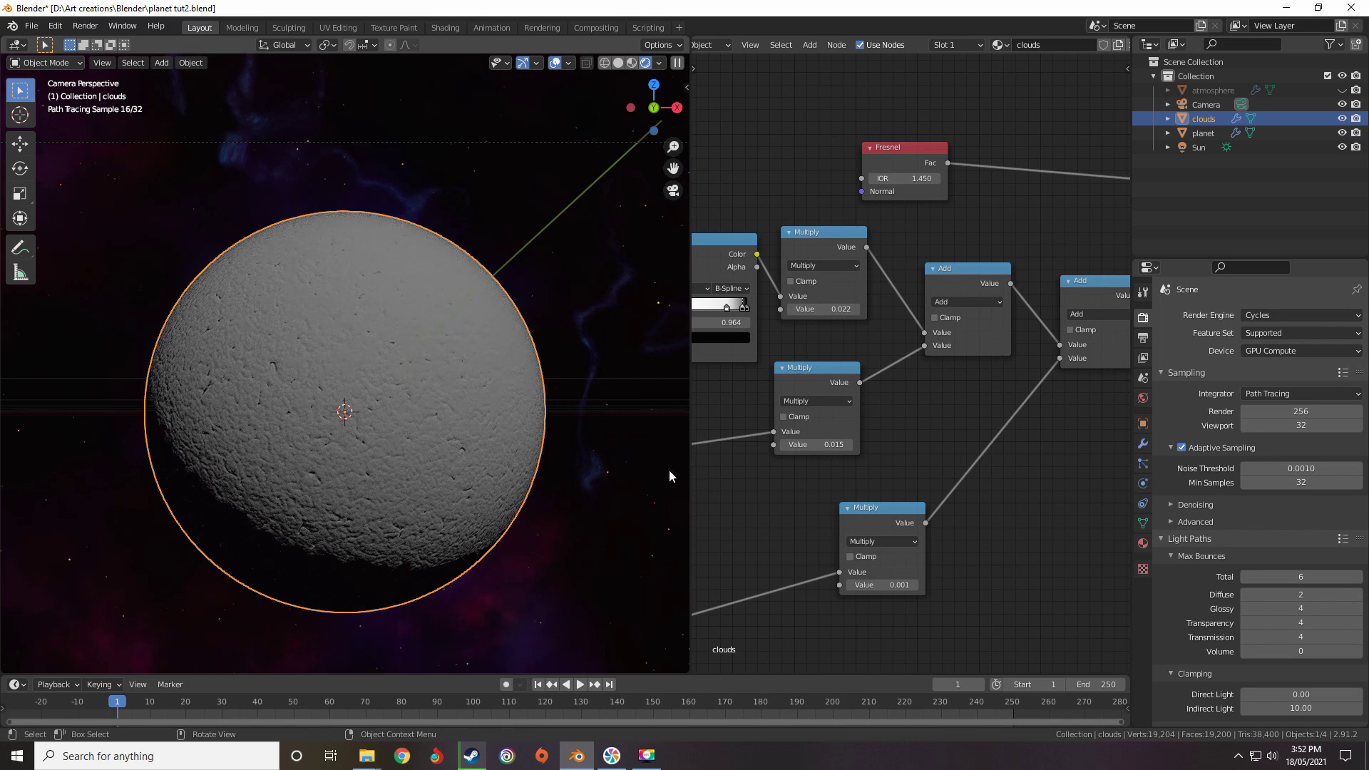
Examine how the Mapping, Noise, Mix, Voronoi and ColorRamp nodes are chained in the clouds bump setup
scroll(1060, 315, "down", 5)
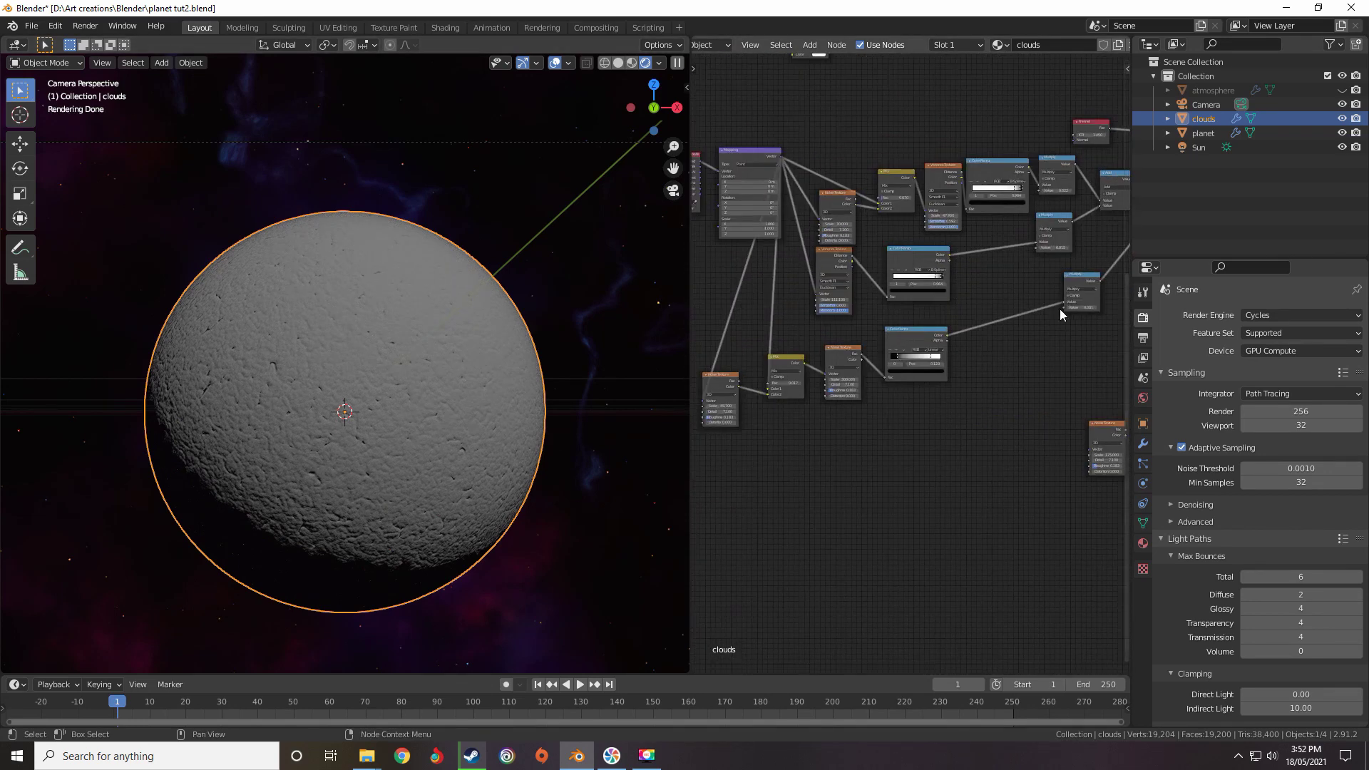
scroll(867, 236, "up", 4)
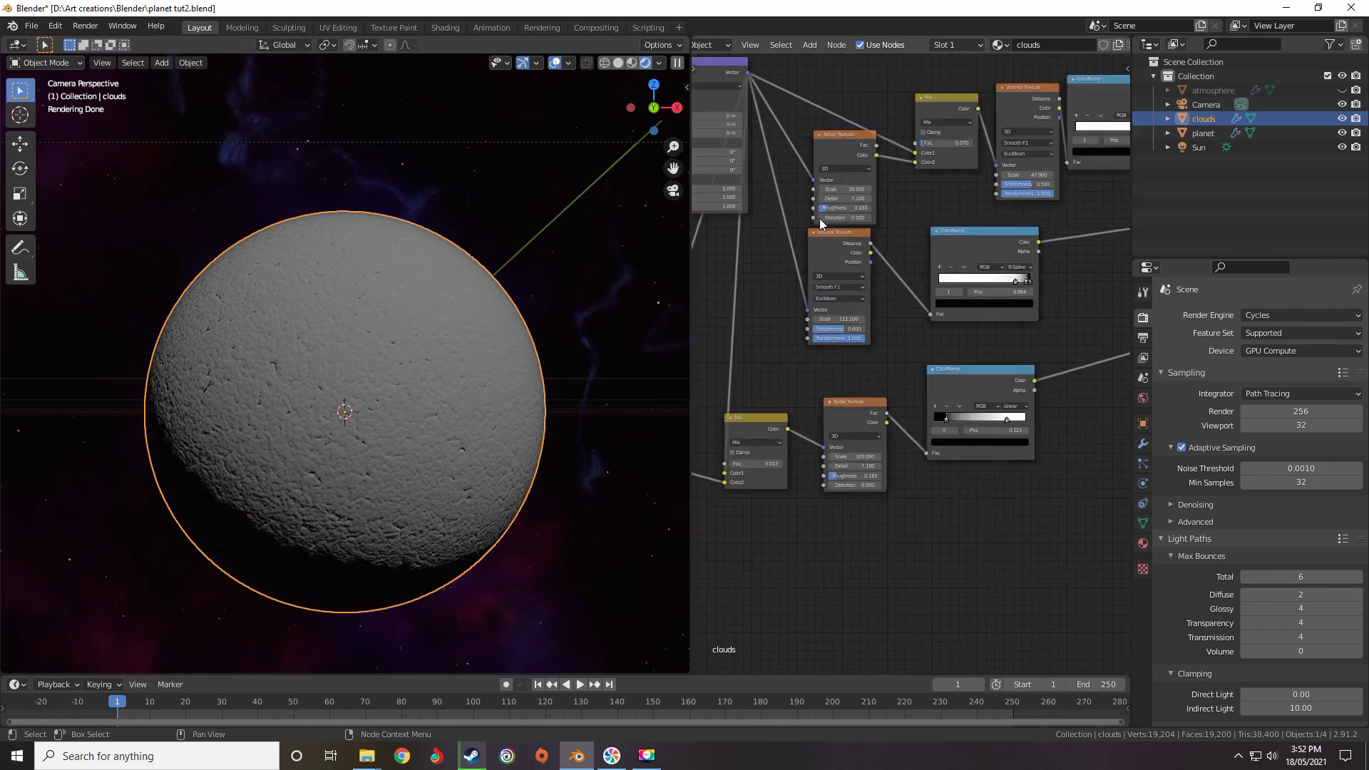
scroll(960, 206, "up", 2)
middle_click_drag(801, 380, 868, 349)
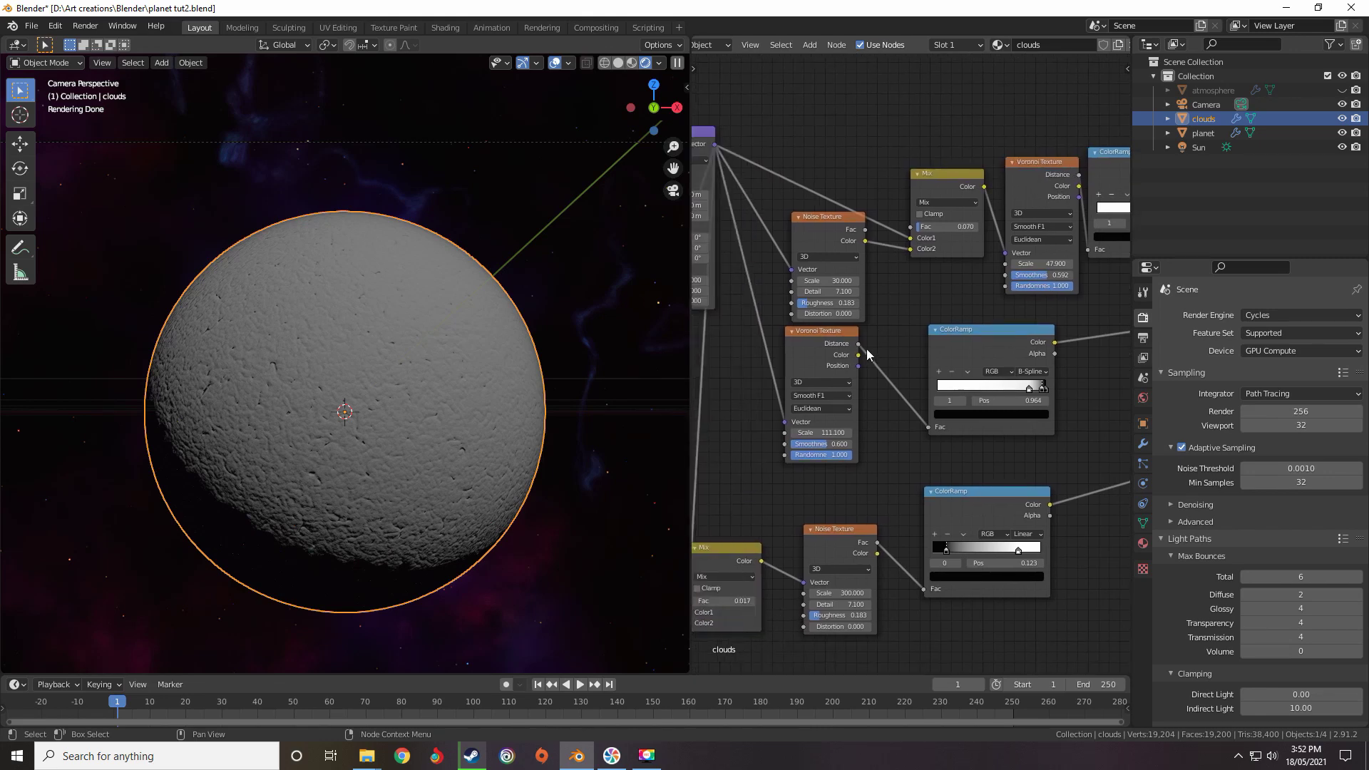
left_click(797, 362)
scroll(866, 484, "down", 1)
middle_click_drag(867, 486, 974, 319)
left_click_drag(981, 315, 766, 486)
Move the unconnected Noise Texture closer to the bump nodes
scroll(891, 435, "down", 2)
middle_click_drag(937, 371, 944, 285)
scroll(929, 342, "down", 3)
scroll(920, 372, "up", 6)
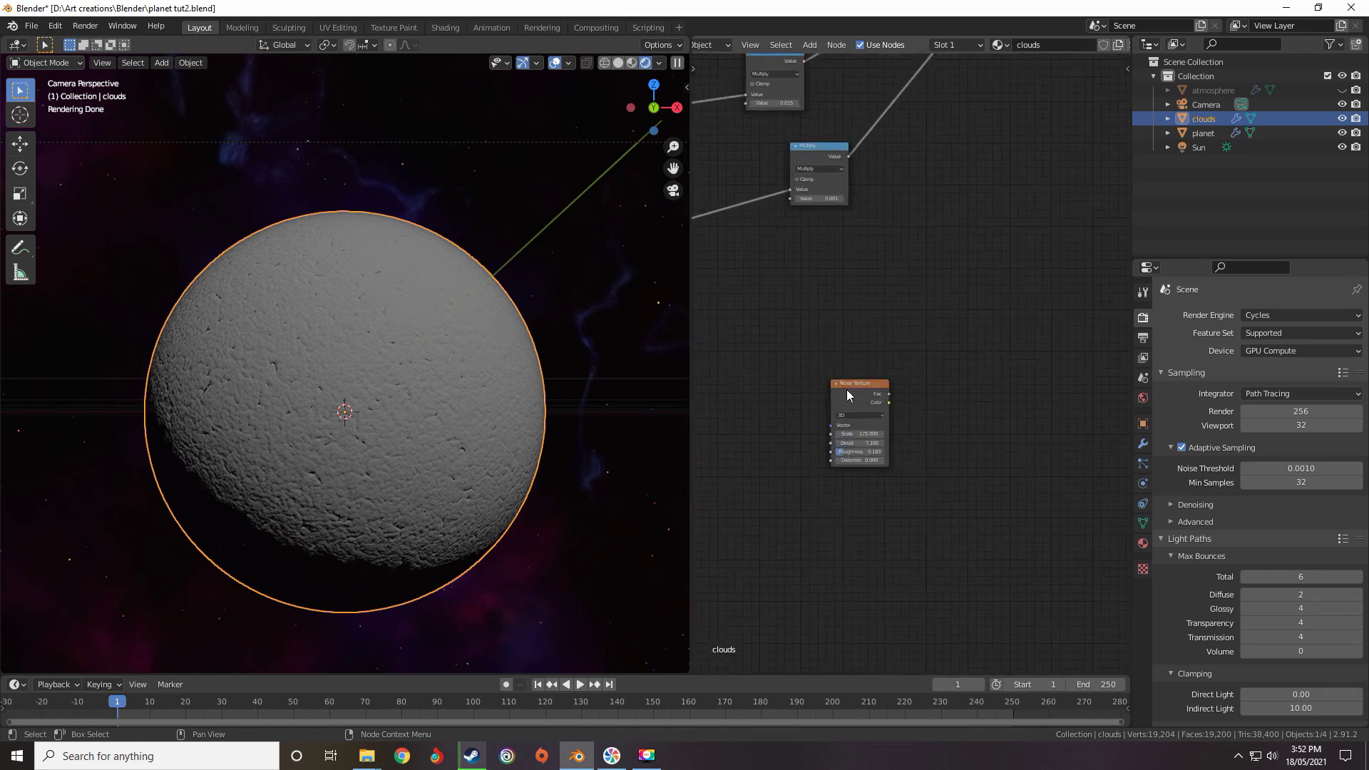
left_click_drag(849, 388, 944, 276)
scroll(920, 385, "down", 3)
scroll(913, 403, "up", 2)
scroll(976, 385, "down", 5)
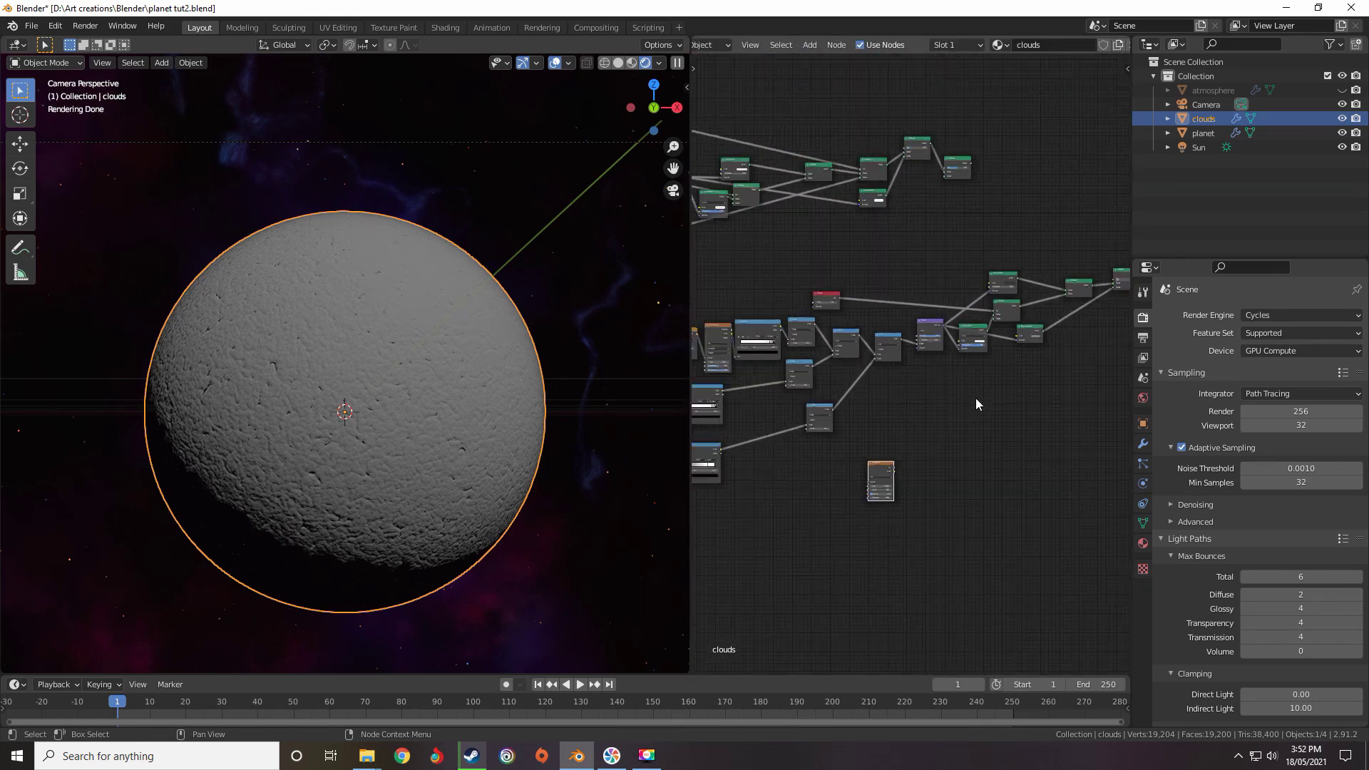
scroll(987, 339, "up", 4)
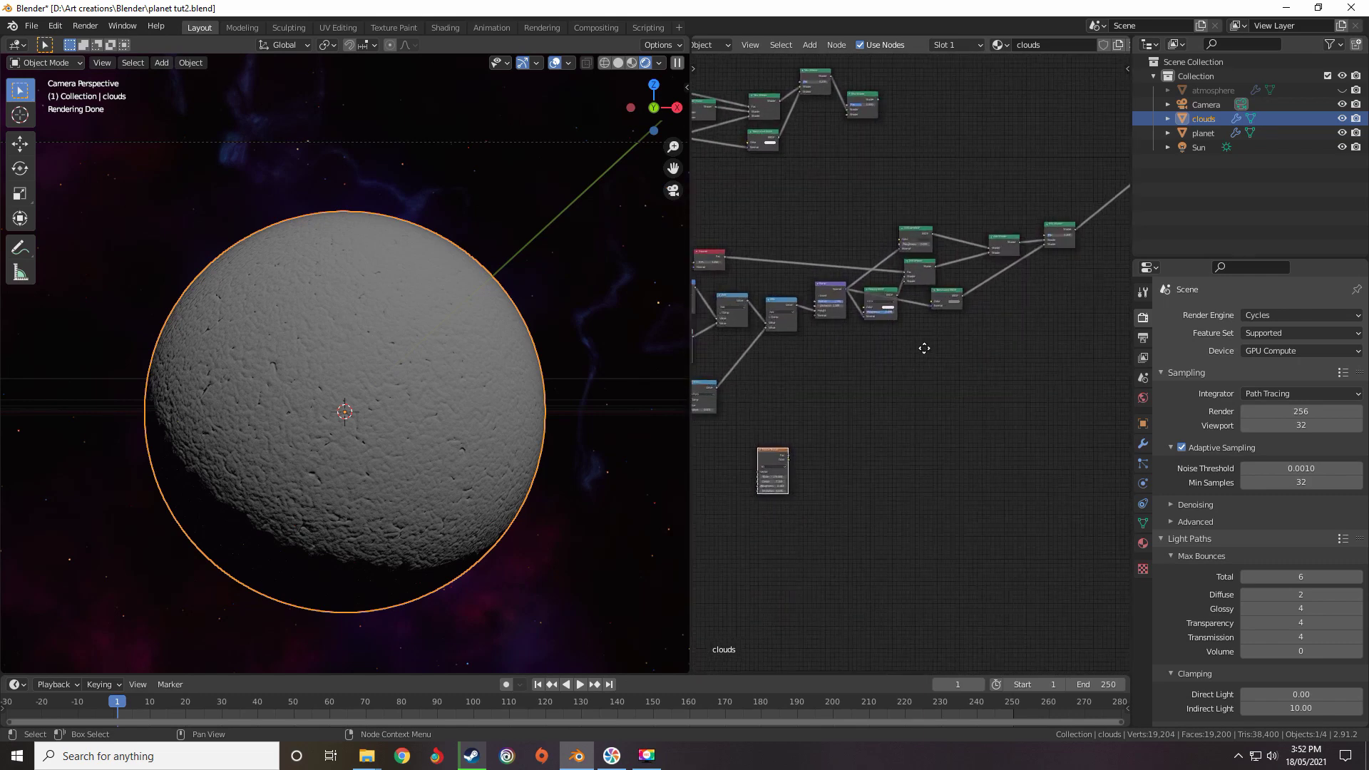
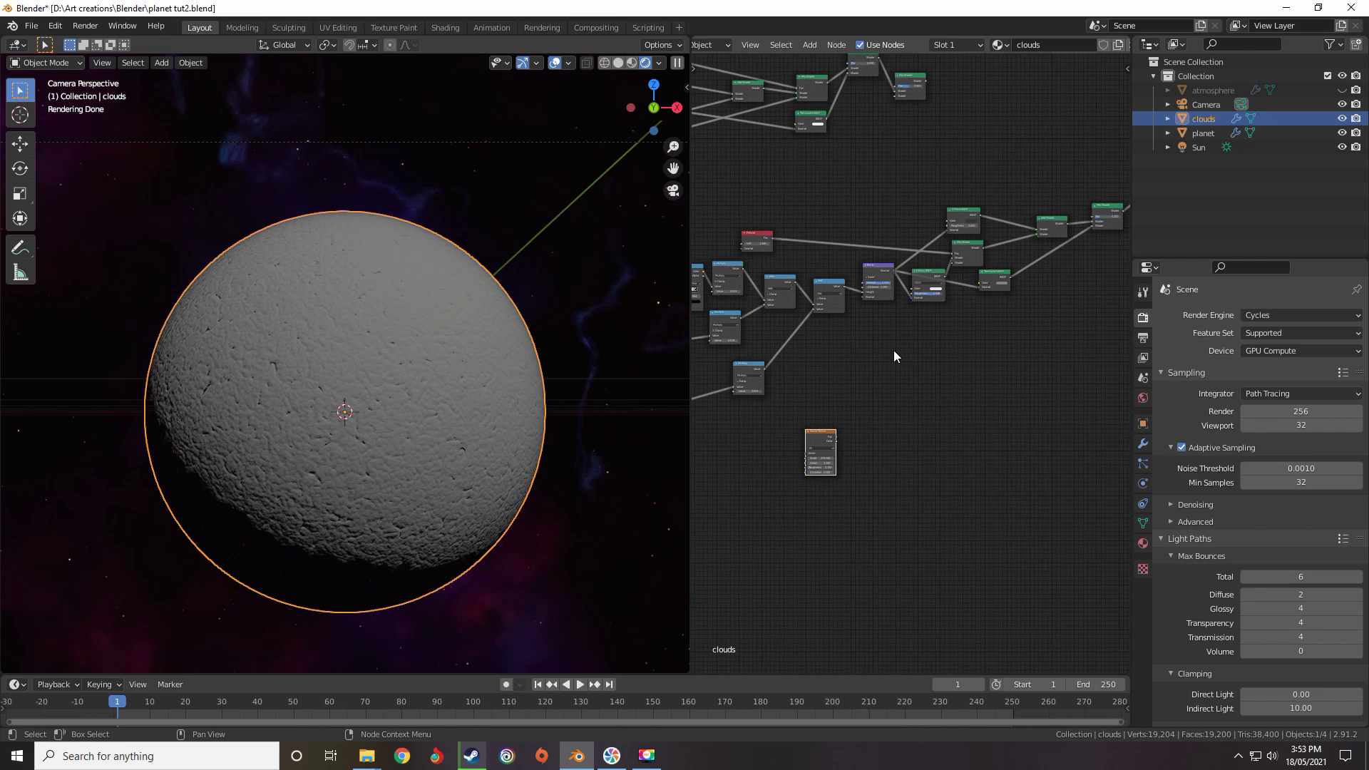
Add a Wave Texture node in the empty area below the noise branch's Multiply node
scroll(845, 324, "down", 7)
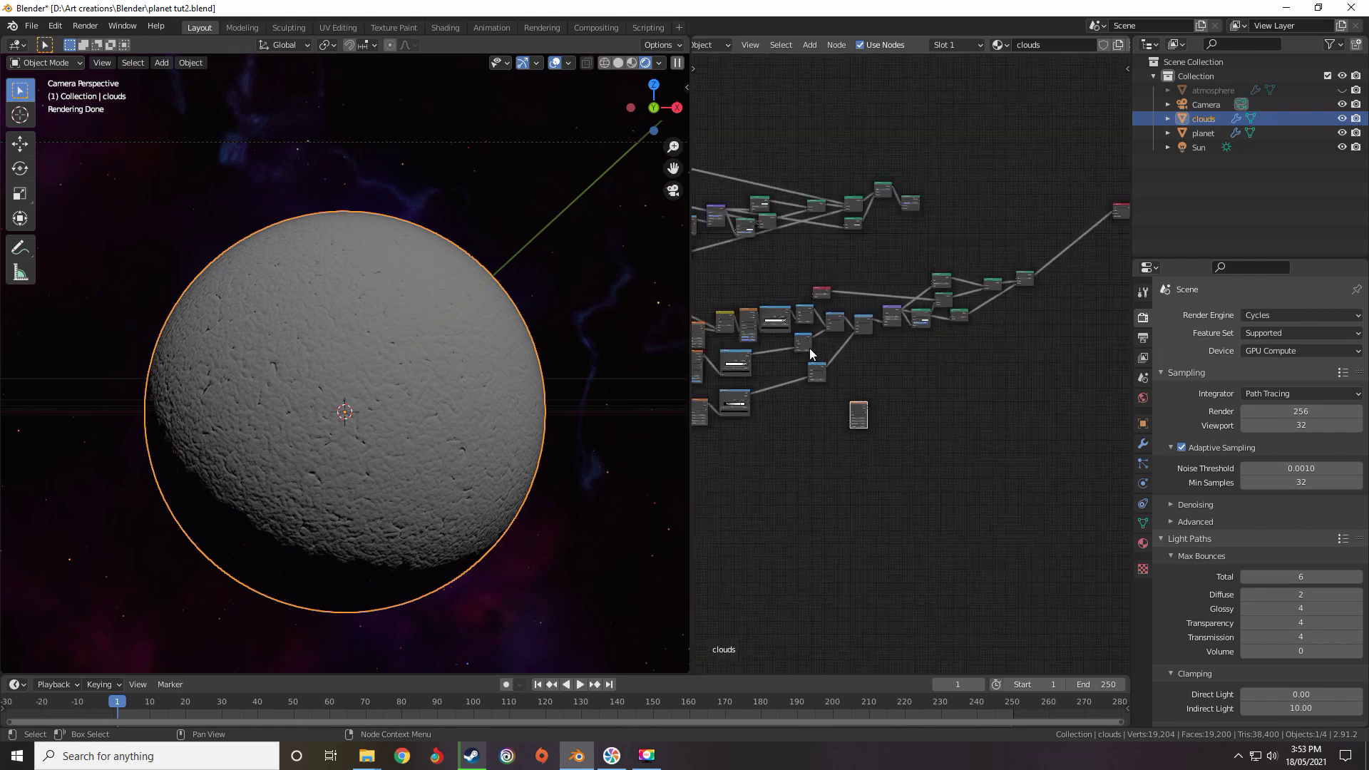
middle_click_drag(809, 354, 908, 288)
scroll(909, 288, "up", 6)
middle_click_drag(871, 345, 883, 375)
scroll(883, 375, "up", 4)
scroll(883, 375, "up", 2)
key("shift+a")
mouse_move(877, 395)
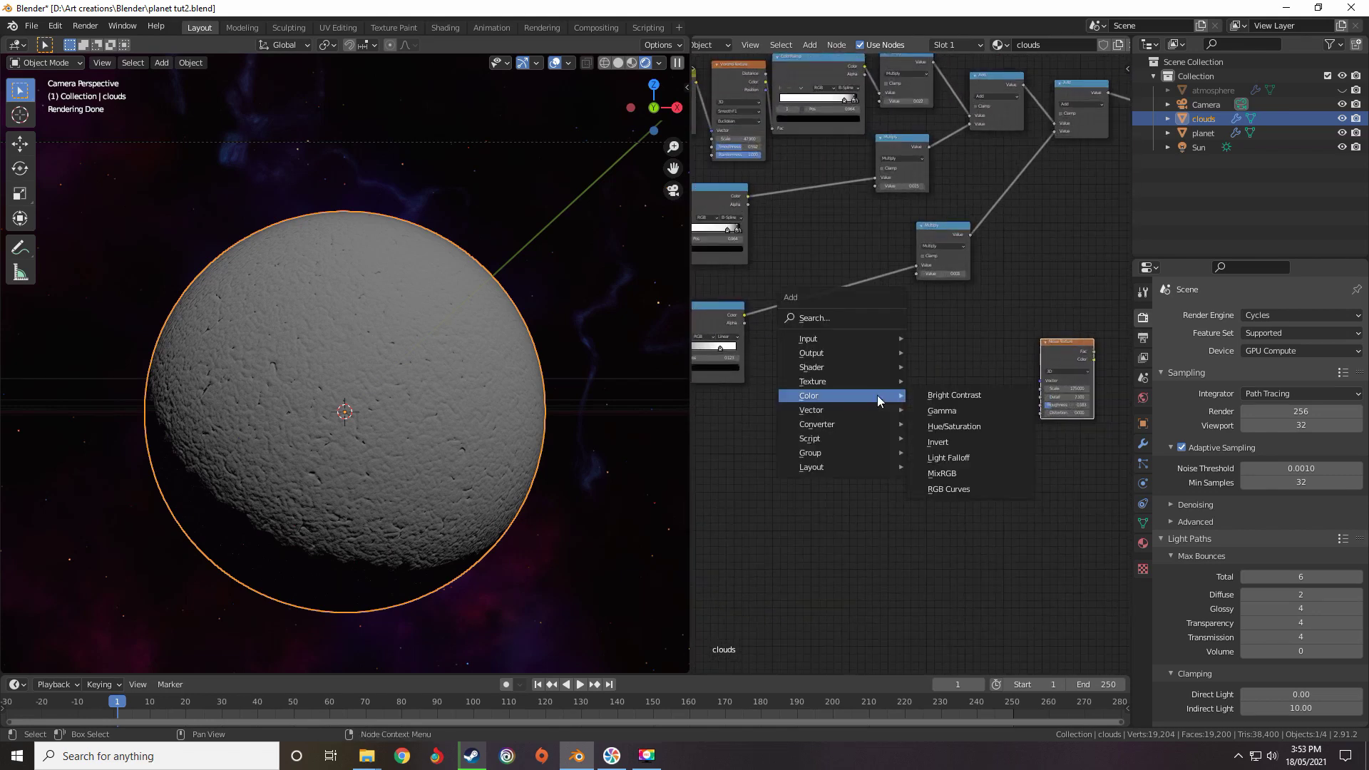
mouse_move(823, 380)
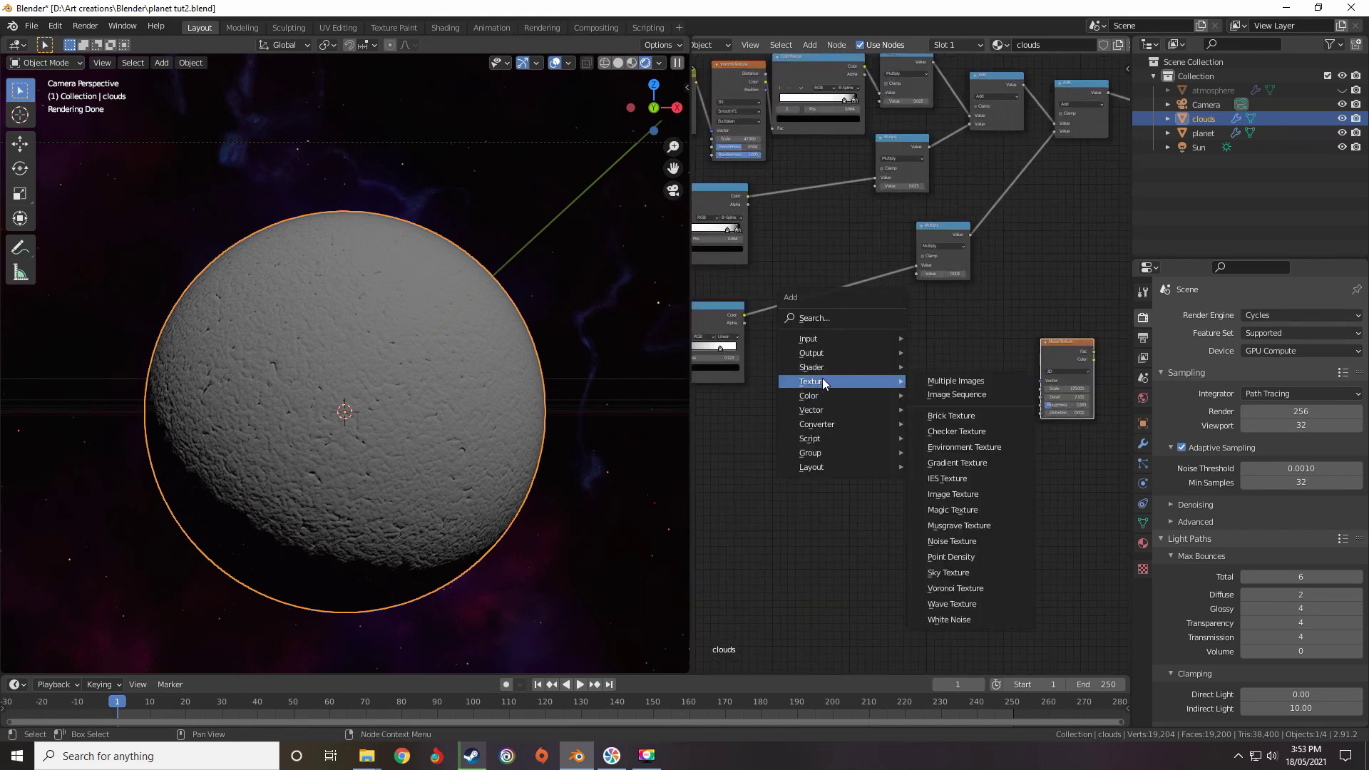
left_click(952, 603)
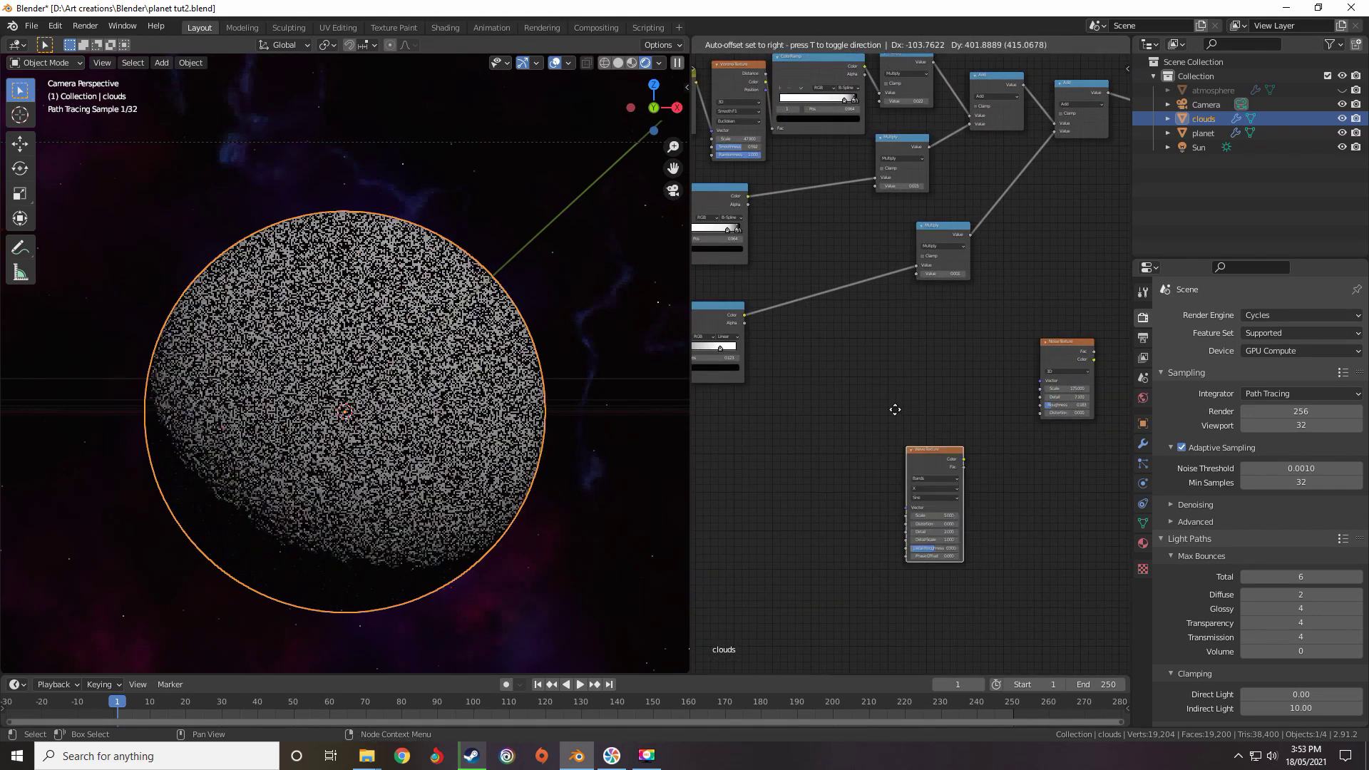
left_click(891, 403)
Delete the leftover unconnected Noise Texture node
scroll(891, 403, "down", 2)
middle_click_drag(894, 419, 773, 500)
scroll(798, 482, "up", 5)
left_click_drag(1012, 379, 931, 442)
key("x")
Duplicate the last Add node and insert the copy into the link between it and the Bump node
scroll(973, 314, "down", 5)
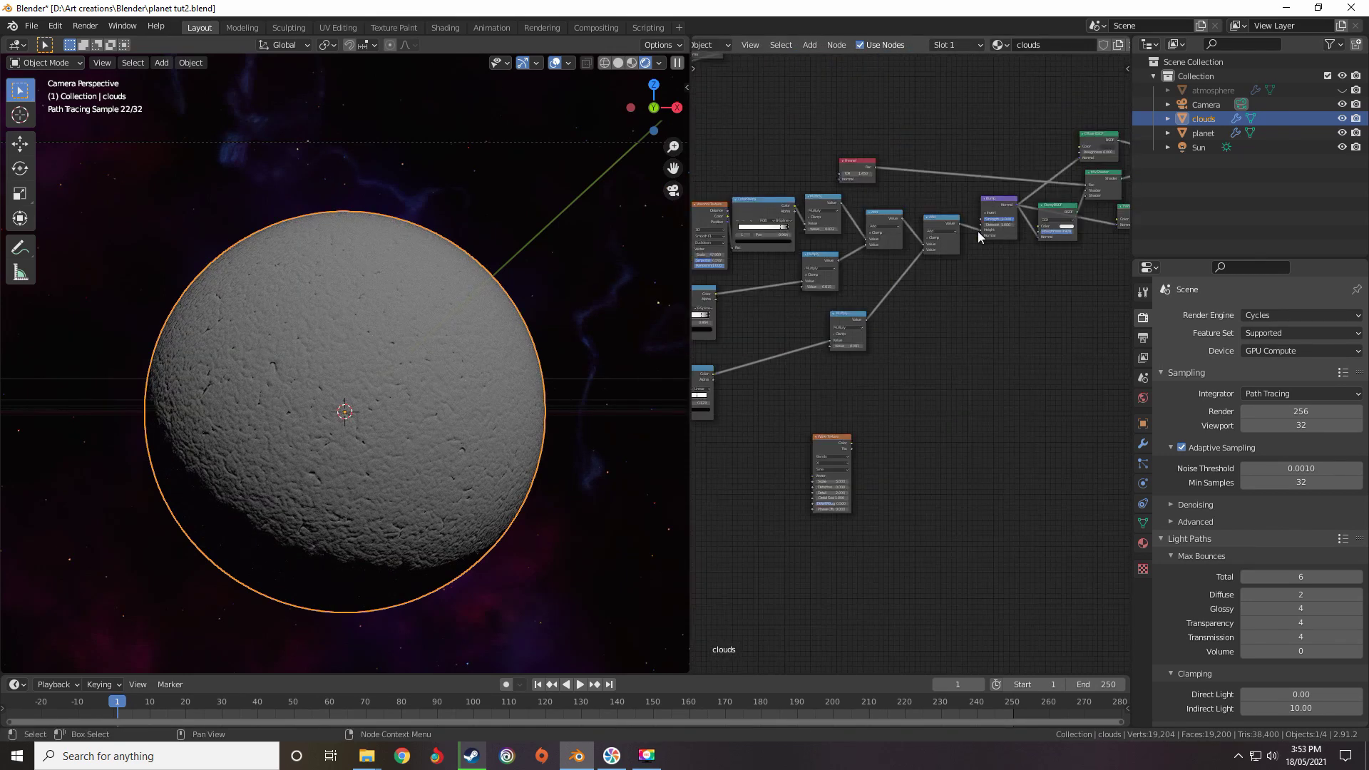
scroll(977, 231, "up", 7)
middle_click_drag(957, 302, 931, 346)
left_click(901, 294)
key("shift+d")
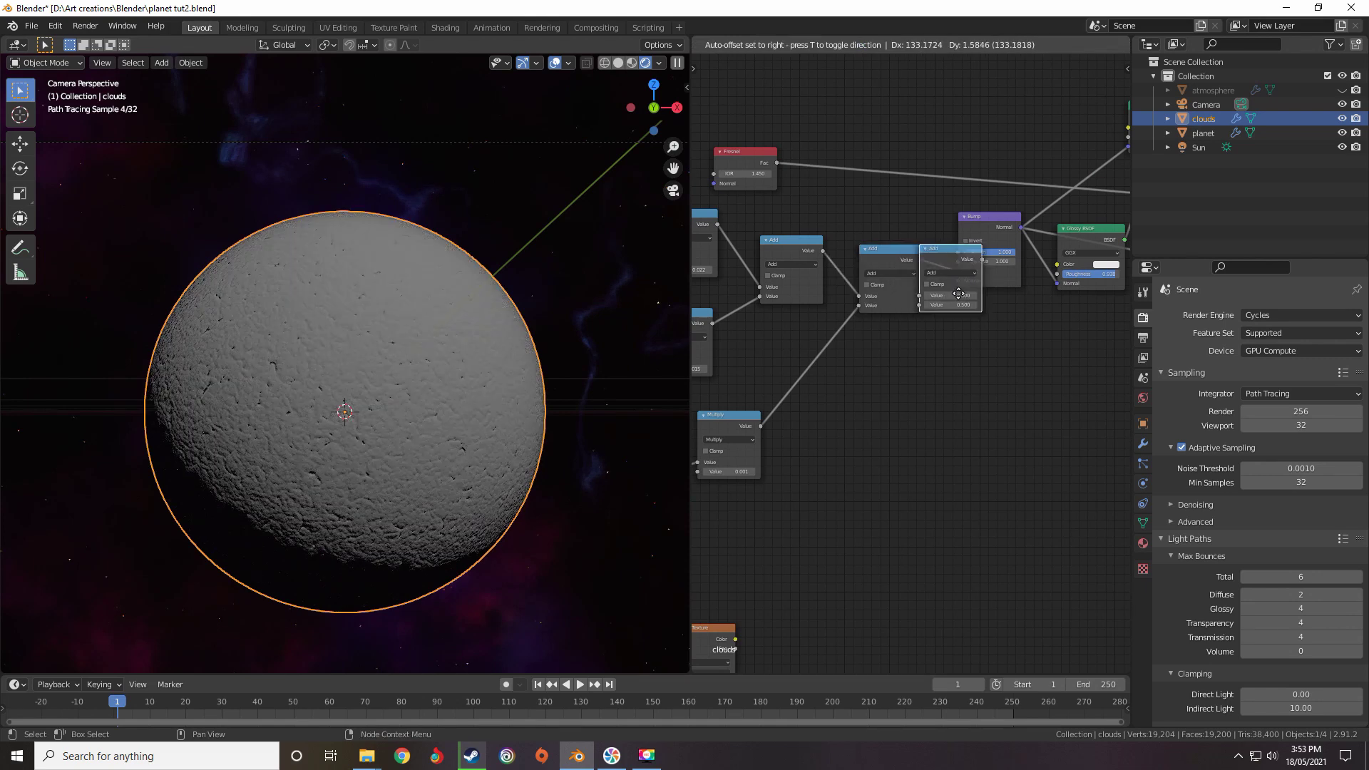
left_click(1000, 283)
Move the Wave Texture below the Bump and shader nodes
left_click_drag(726, 633, 779, 550)
scroll(885, 490, "down", 7)
middle_click_drag(883, 481, 750, 514)
scroll(751, 510, "up", 2)
scroll(752, 508, "down", 5)
key("g")
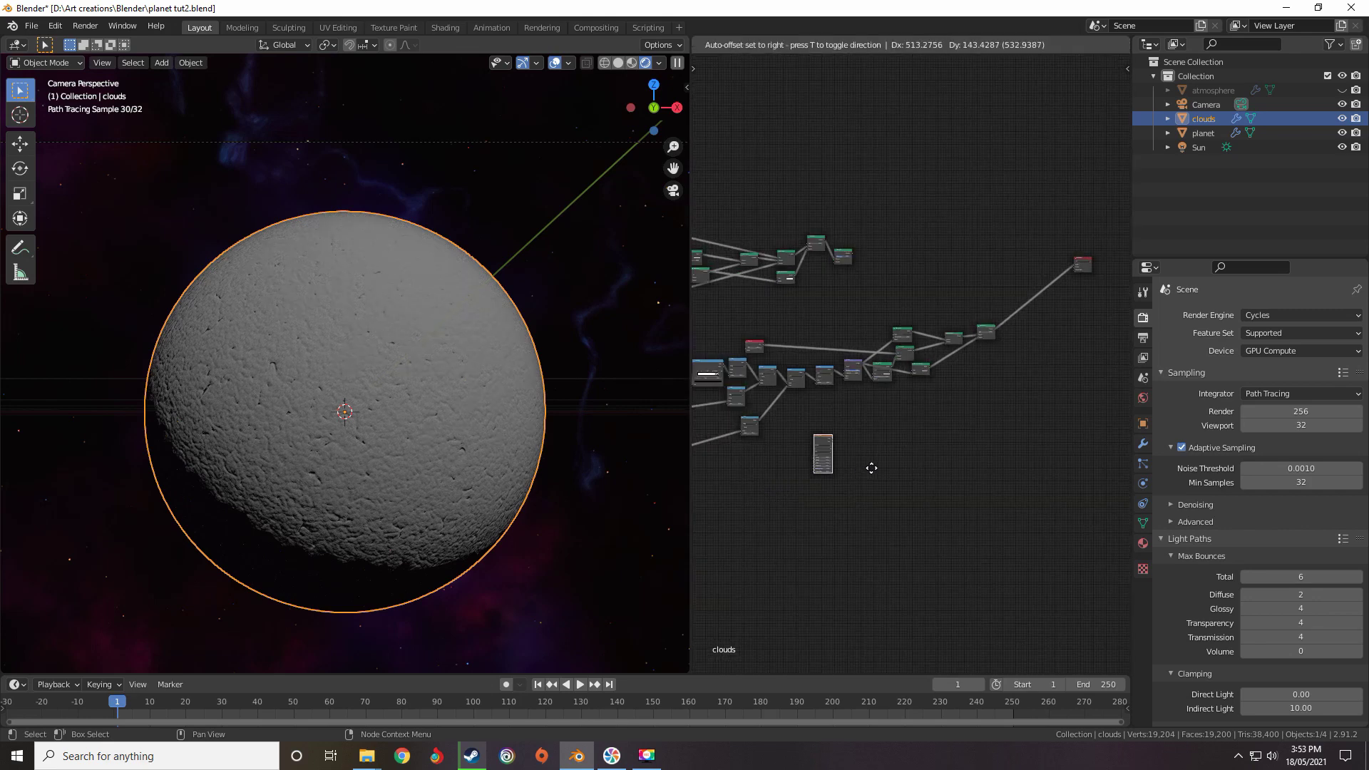
left_click(876, 468)
Connect the Wave Texture's Color output to the Material Output's Surface to preview it
middle_click_drag(926, 431, 822, 486)
scroll(900, 443, "up", 6)
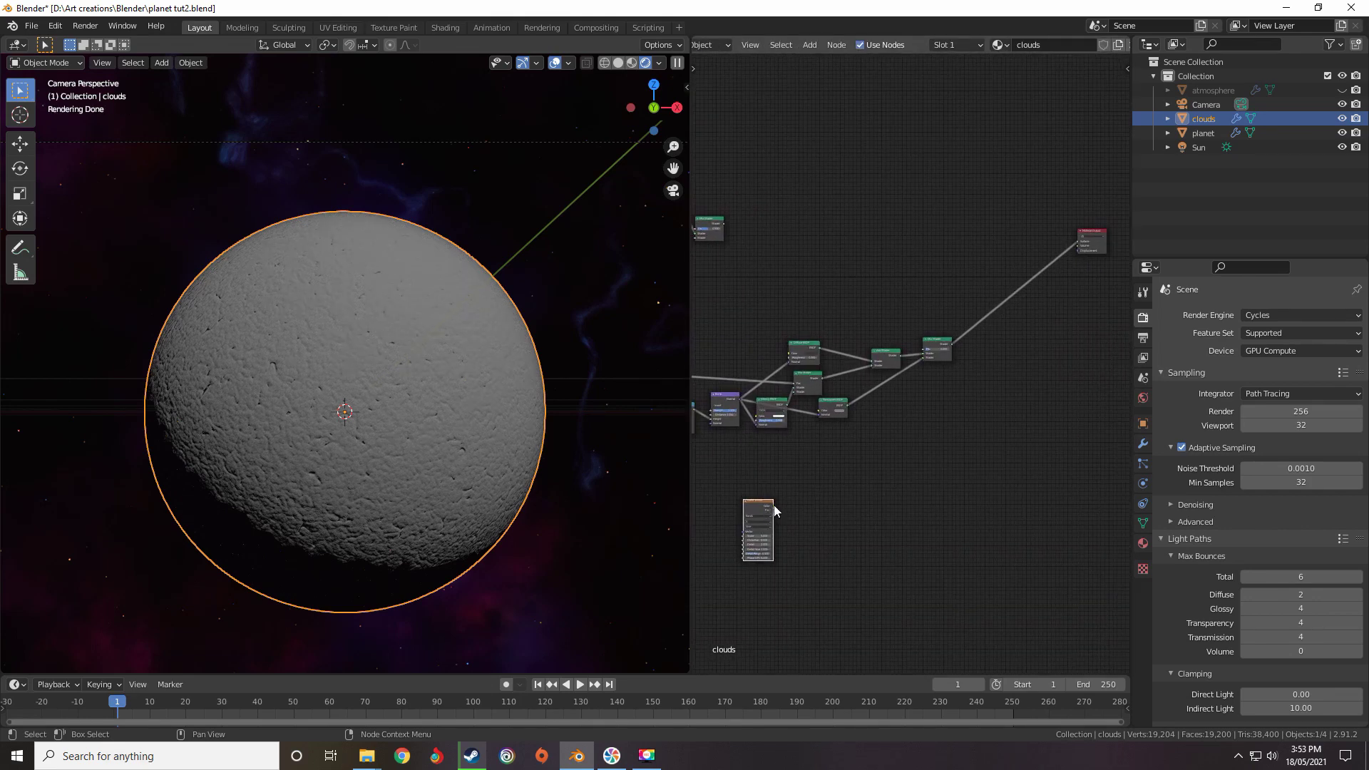
left_click_drag(773, 506, 1081, 246)
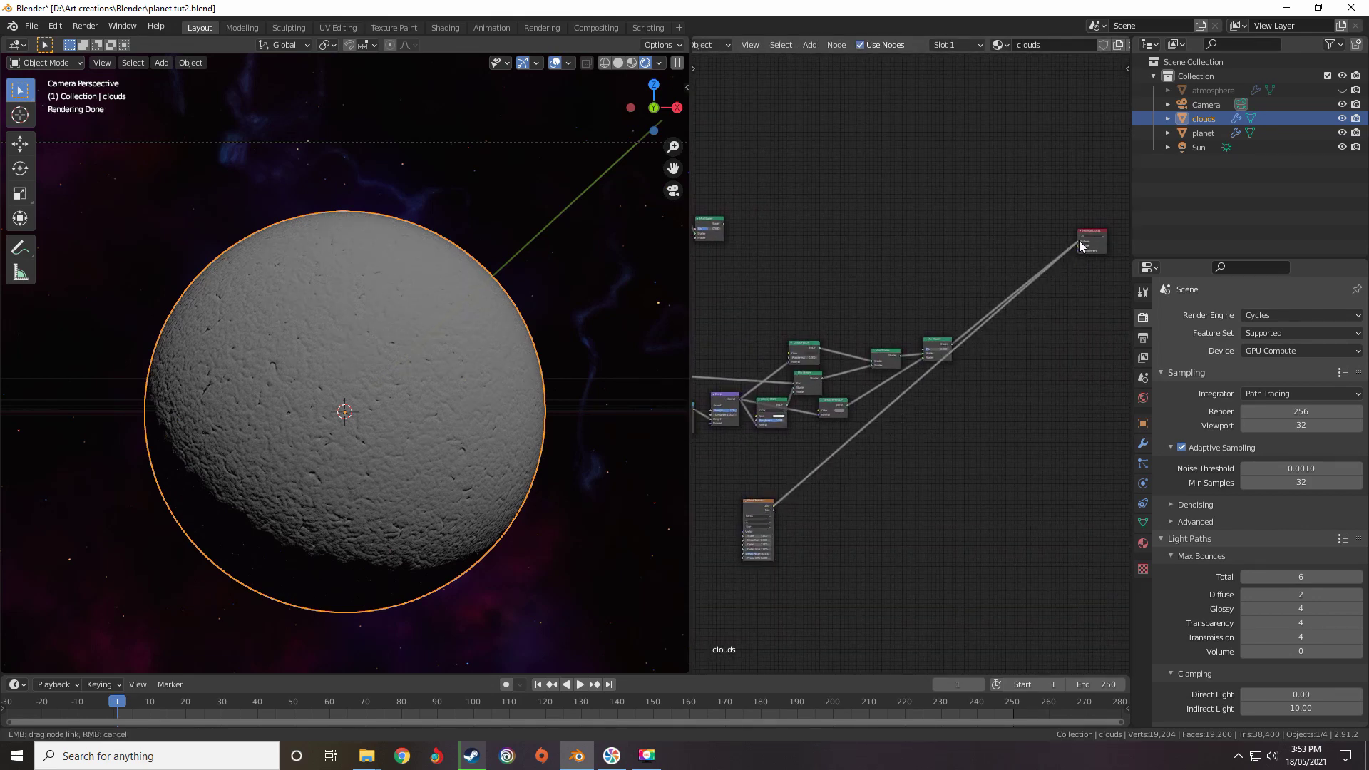
Reposition the Wave Texture in the open space below the Bump node
middle_click_drag(892, 471, 1015, 258)
scroll(908, 273, "up", 8)
left_click_drag(866, 327, 777, 483)
scroll(778, 476, "down", 3)
middle_click_drag(779, 467, 938, 395)
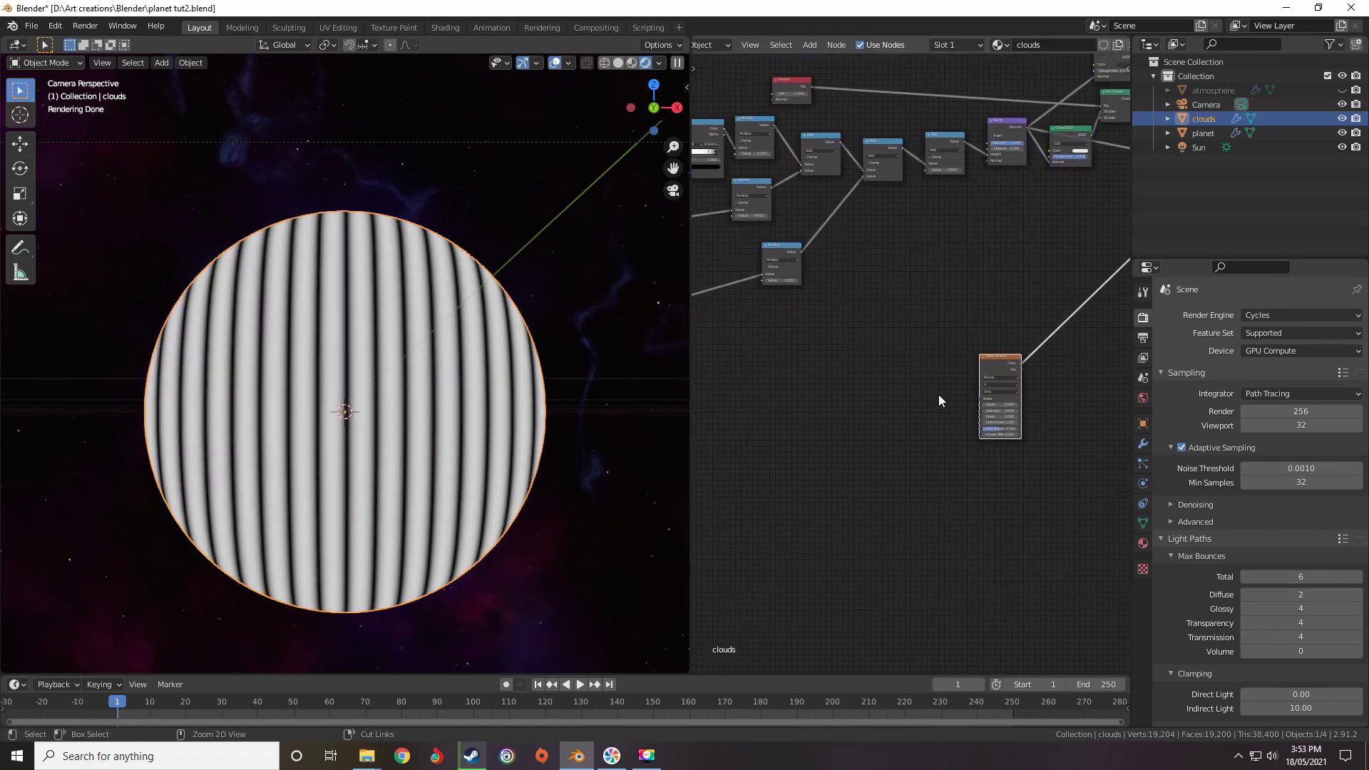
Add Texture Coordinate and Mapping nodes to the Wave Texture and shift them away from it to leave a gap
key("ctrl+t")
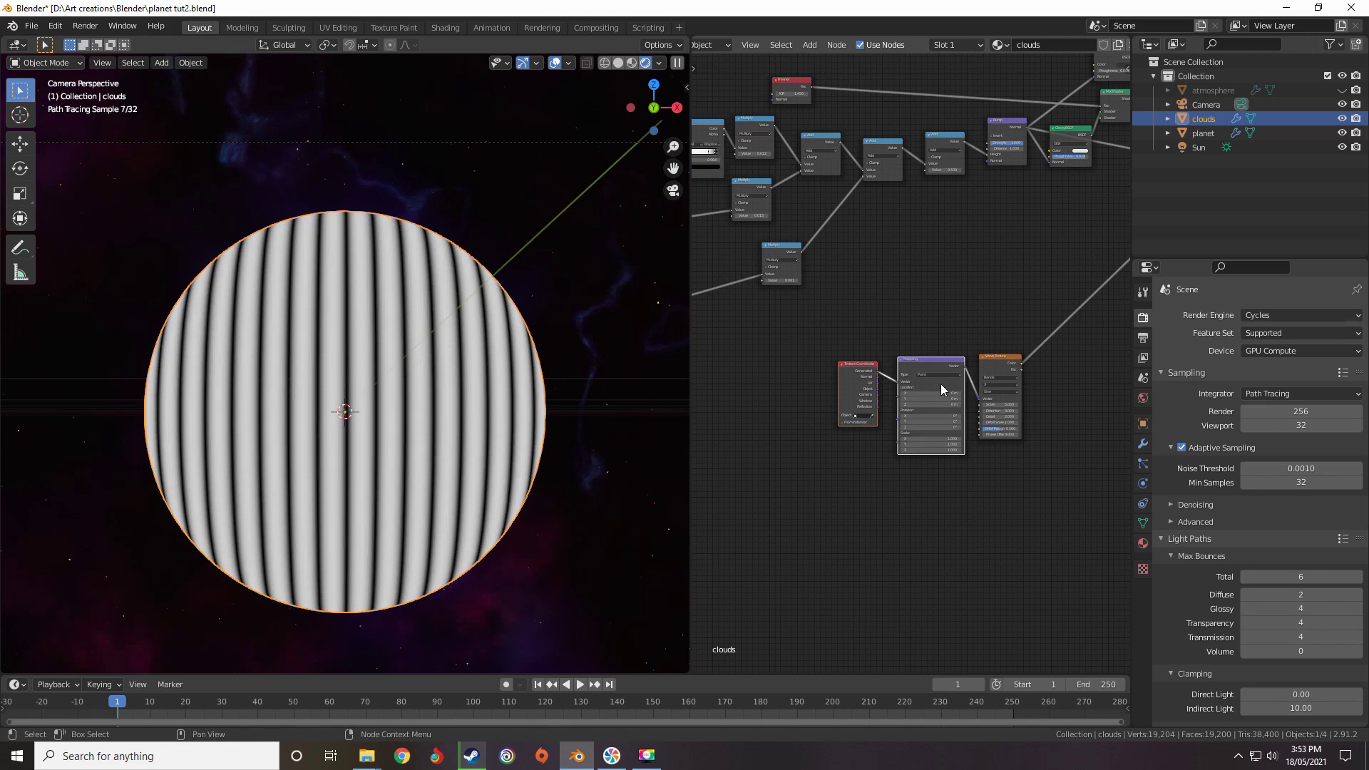
key("g")
left_click(921, 380)
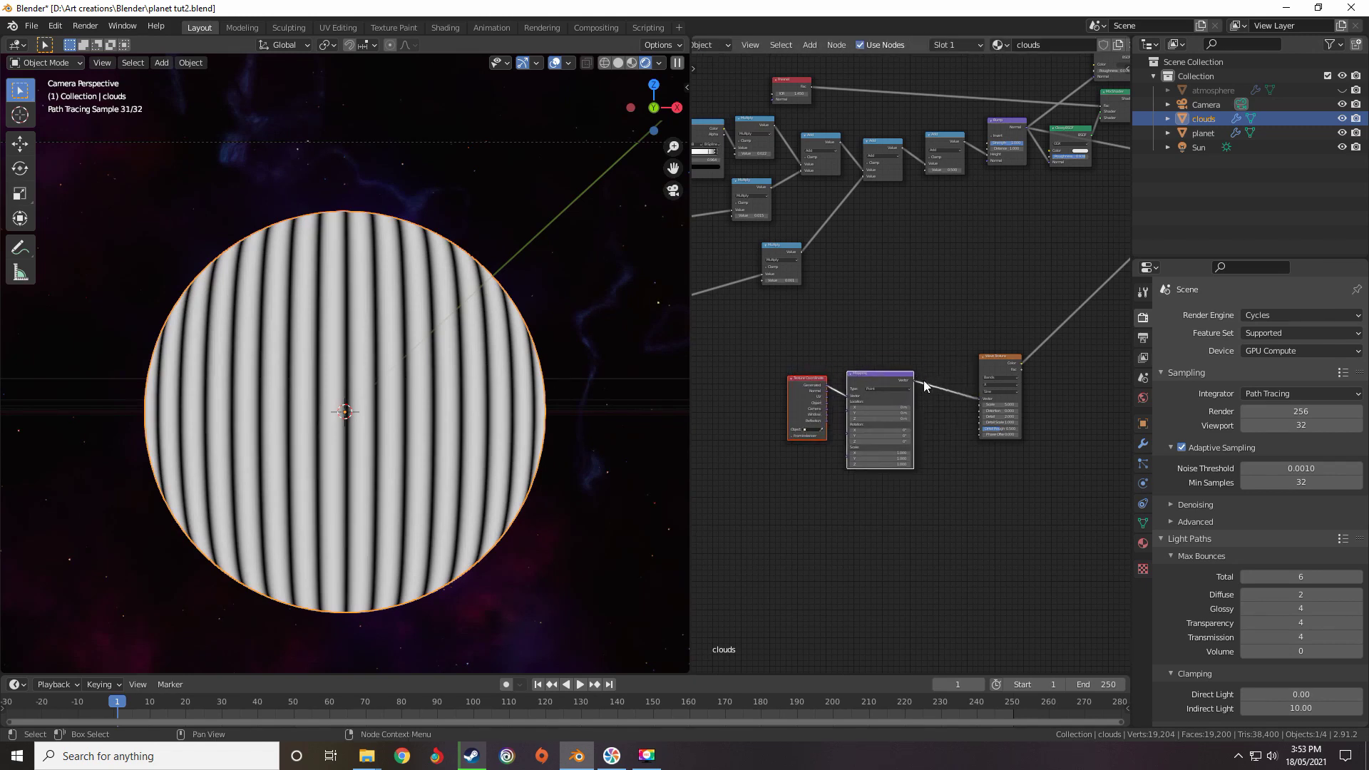
Set the Wave Texture's Scale to 10.9, Distortion to 10, Detail to 9.1, Detail Scale to 1.4 and Detail Roughness to 0.692
scroll(987, 395, "up", 8)
middle_click_drag(987, 394, 859, 319)
scroll(858, 319, "up", 1)
left_click_drag(873, 355, 962, 355)
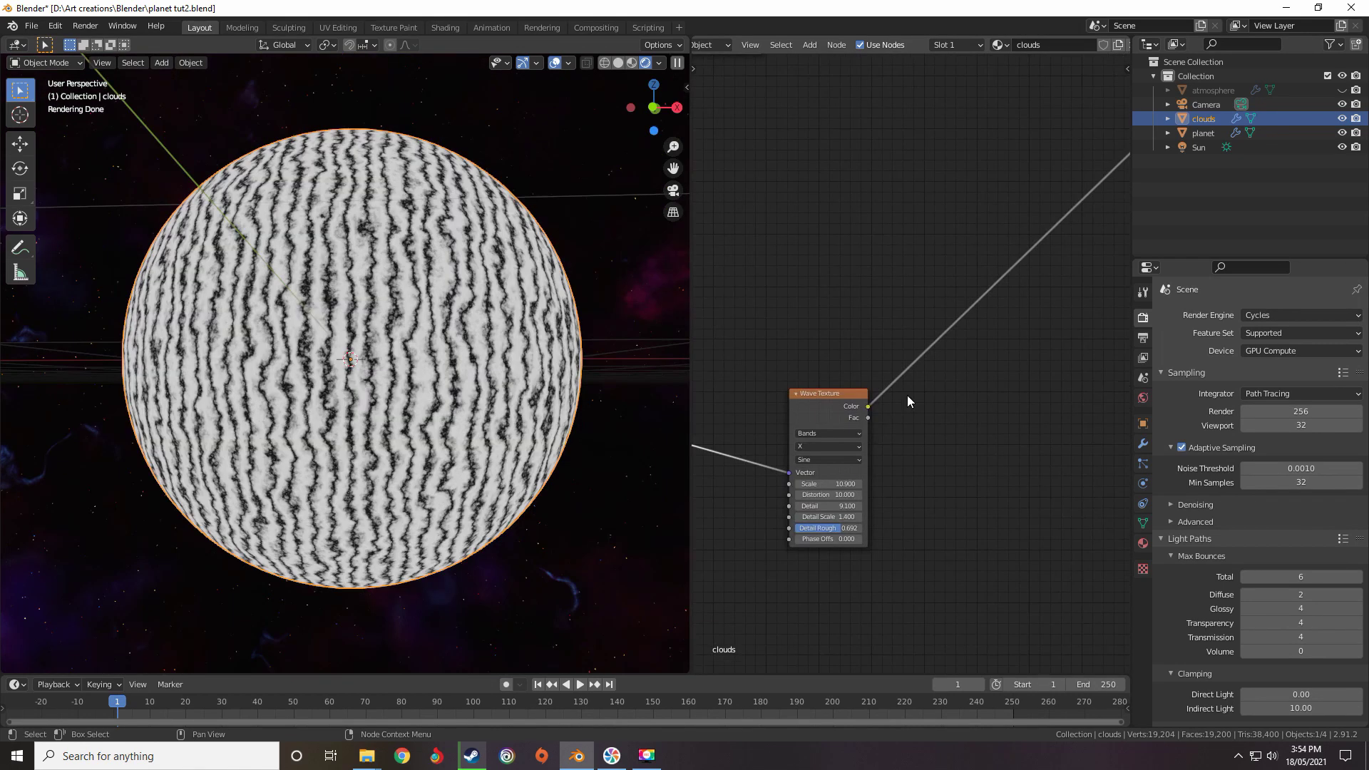
Add a ColorRamp on the link between the Wave Texture's Color output and the Material Output
key("shift+a")
mouse_move(891, 384)
left_click(1005, 419)
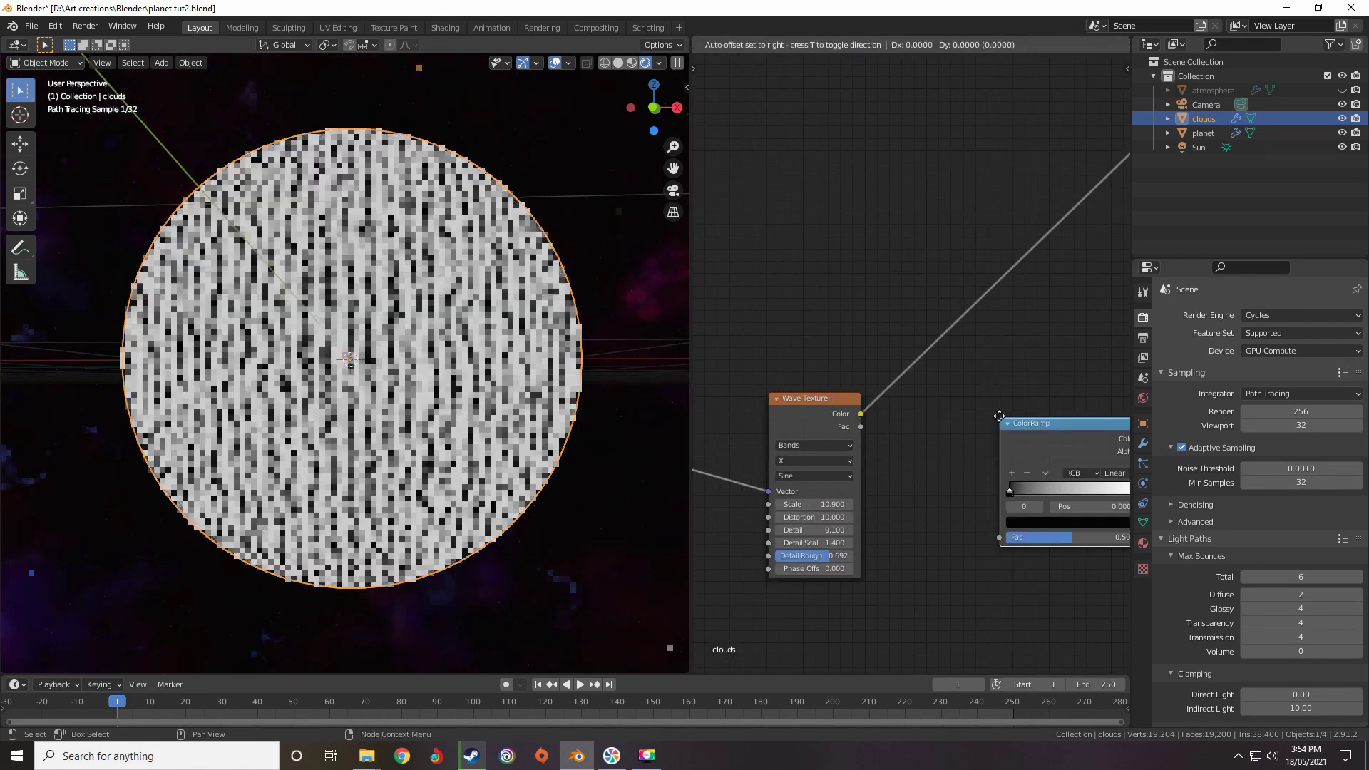
left_click(900, 308)
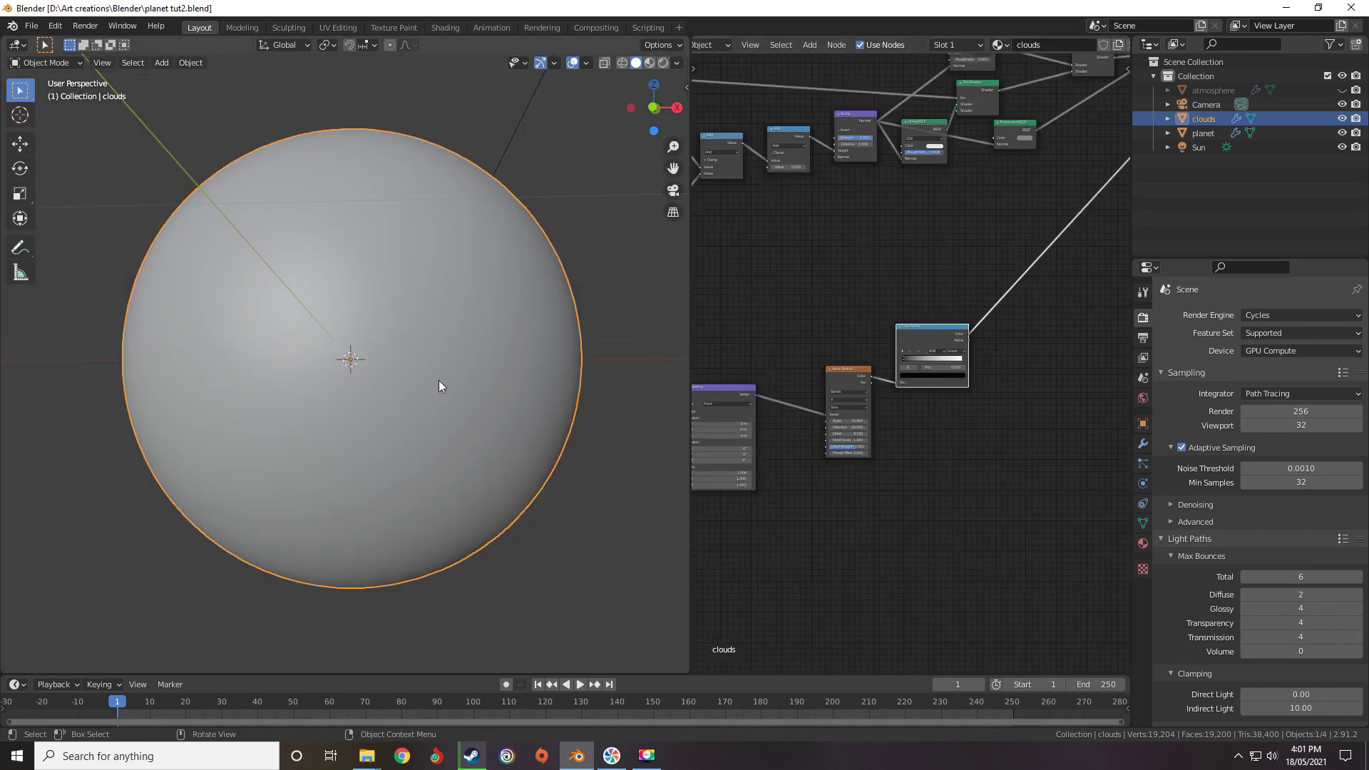
Delete the Wave Texture node feeding the ColorRamp
scroll(836, 391, "up", 3)
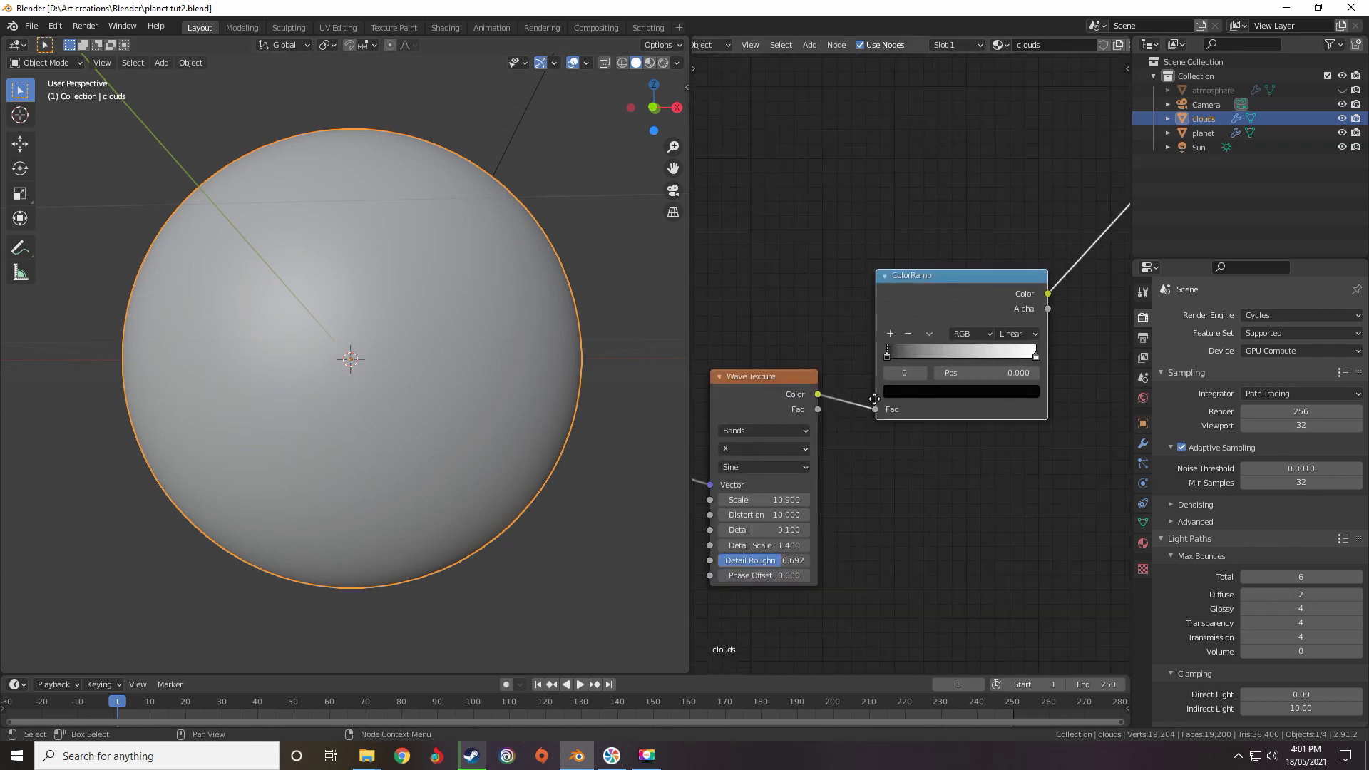
left_click_drag(901, 295, 872, 411)
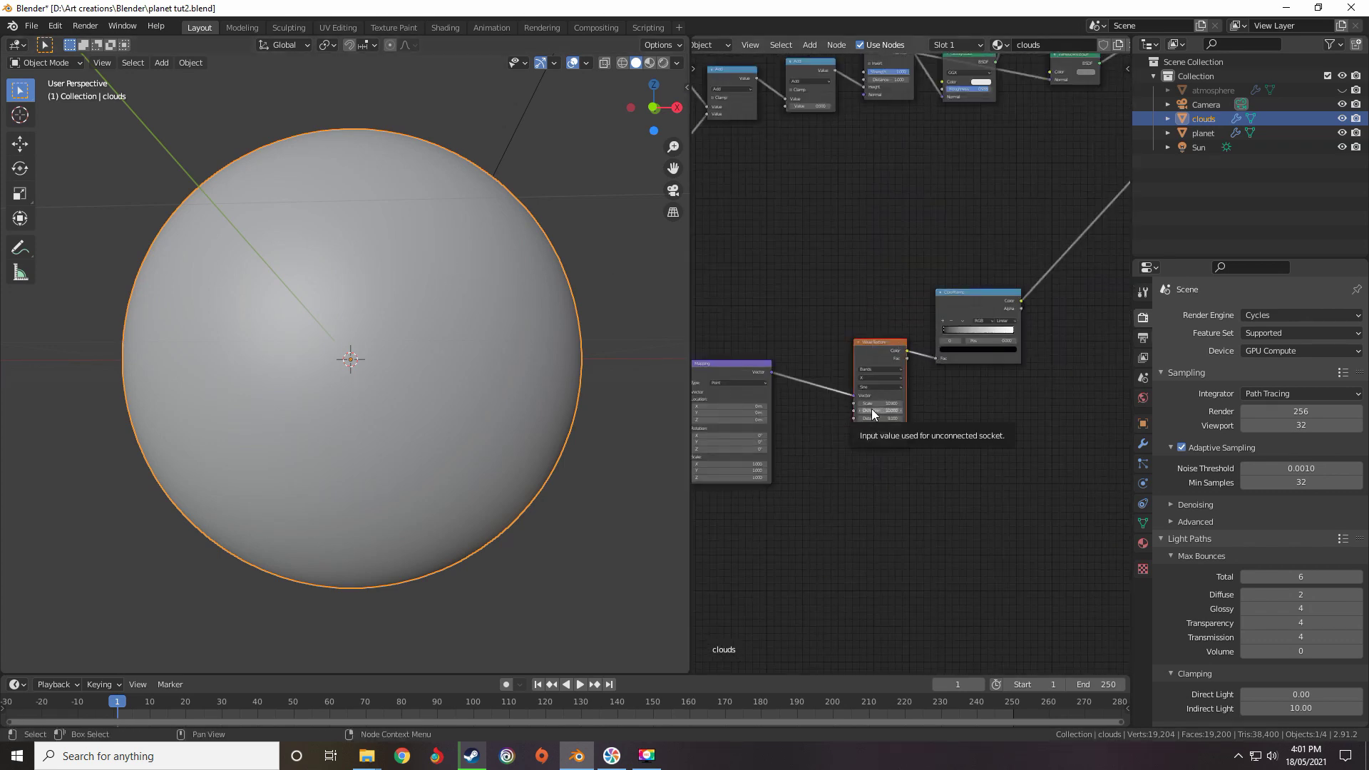
key("x")
Switch the 3D viewport to Rendered shading and frame the whole sphere
scroll(469, 391, "down", 4)
scroll(469, 390, "up", 6)
key("z")
left_click(456, 312)
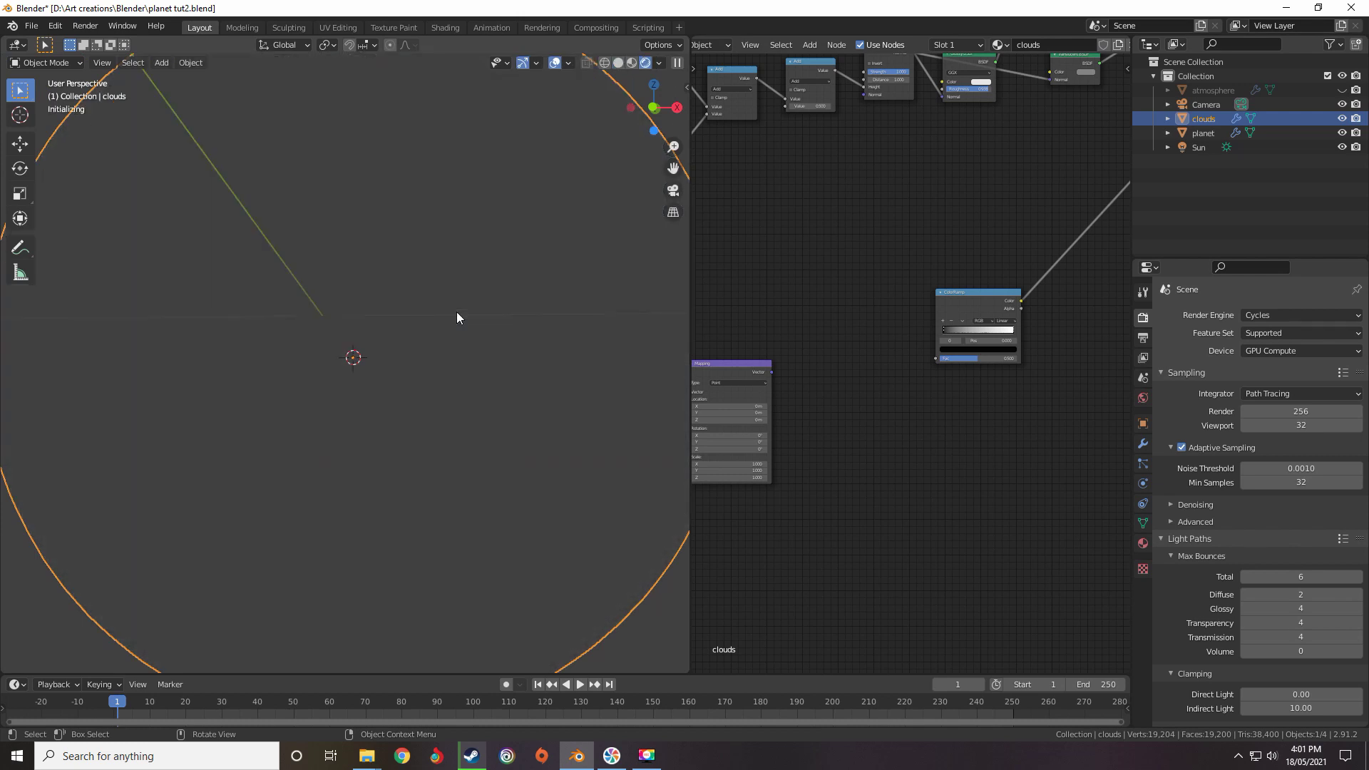
scroll(457, 312, "down", 6)
scroll(457, 316, "up", 3)
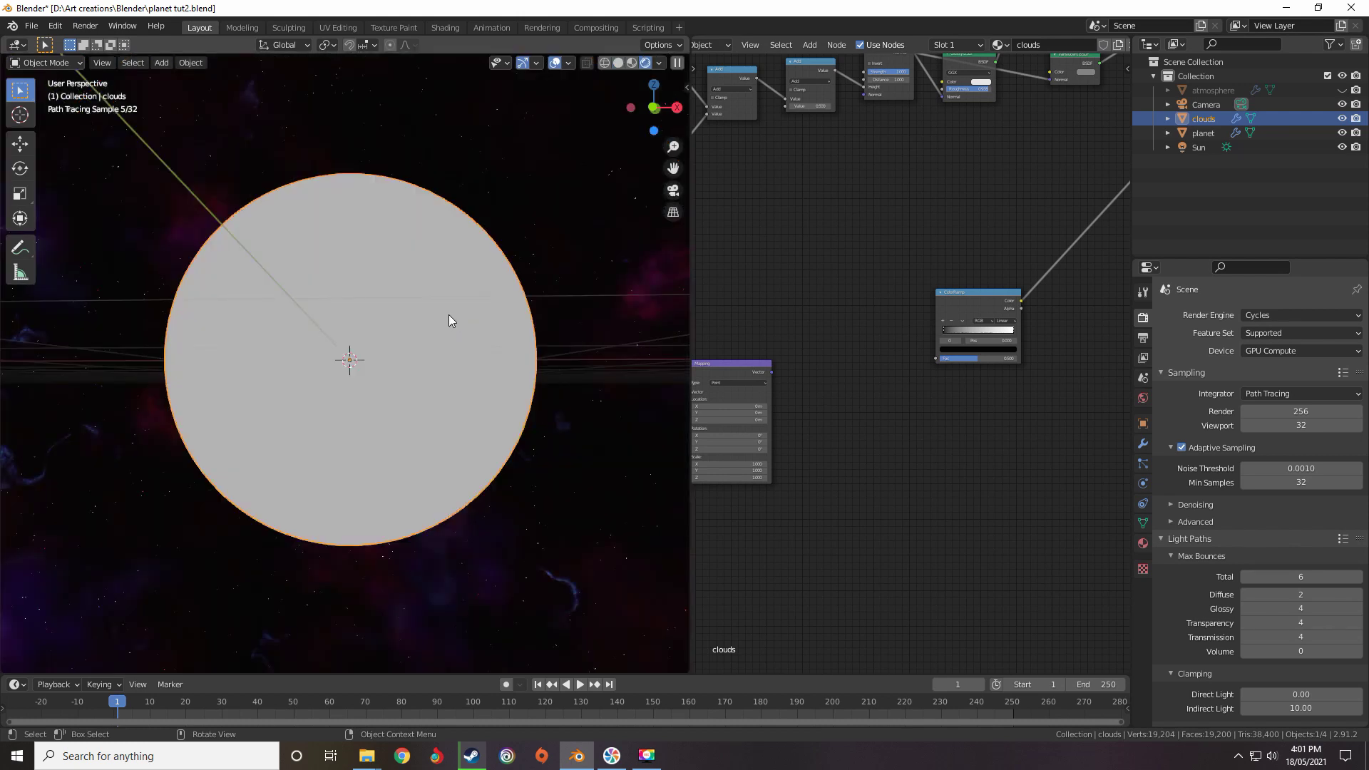
scroll(845, 325, "down", 1)
Add a Noise Texture in the gap between the Mapping node and the ColorRamp
mouse_move(845, 325)
middle_mouse_down()
mouse_move(919, 318)
mouse_move(865, 325)
middle_mouse_up()
scroll(864, 325, "up", 2)
key("shift+a")
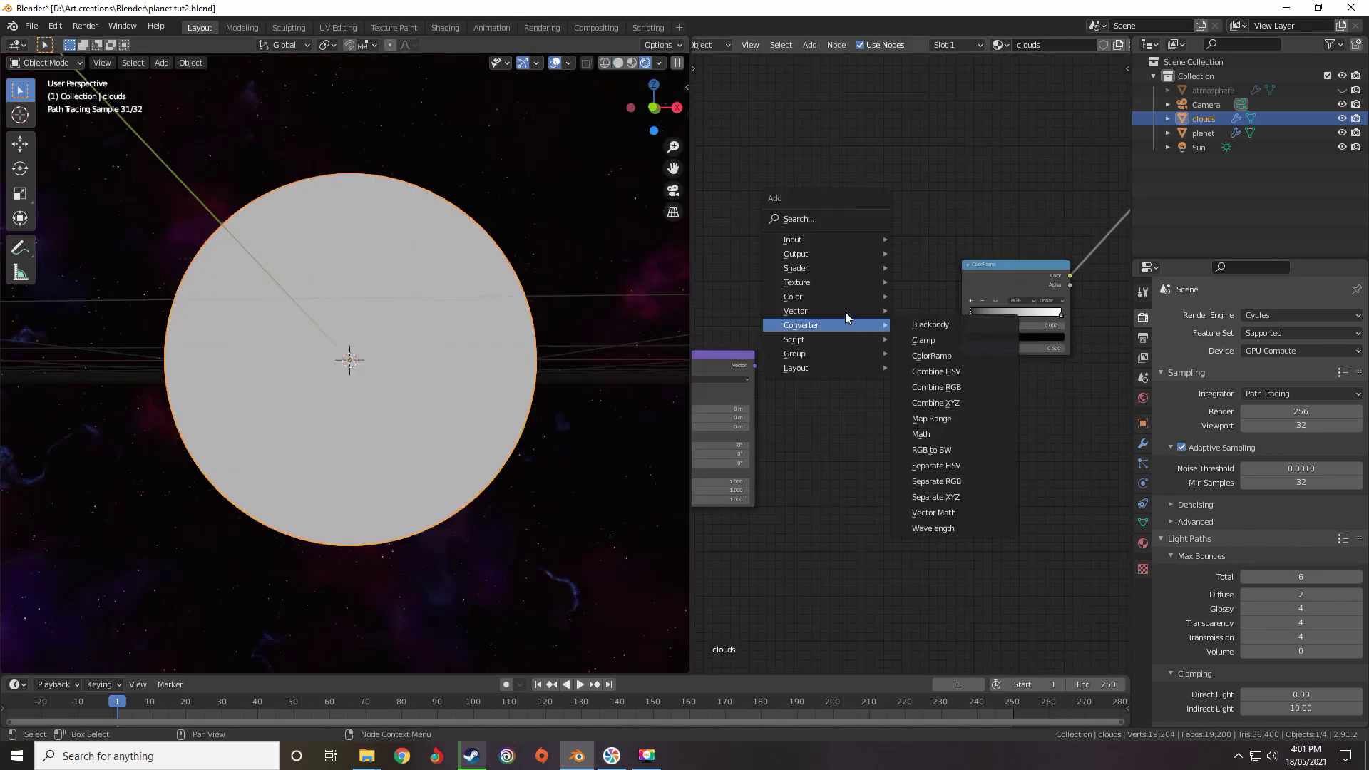
mouse_move(807, 284)
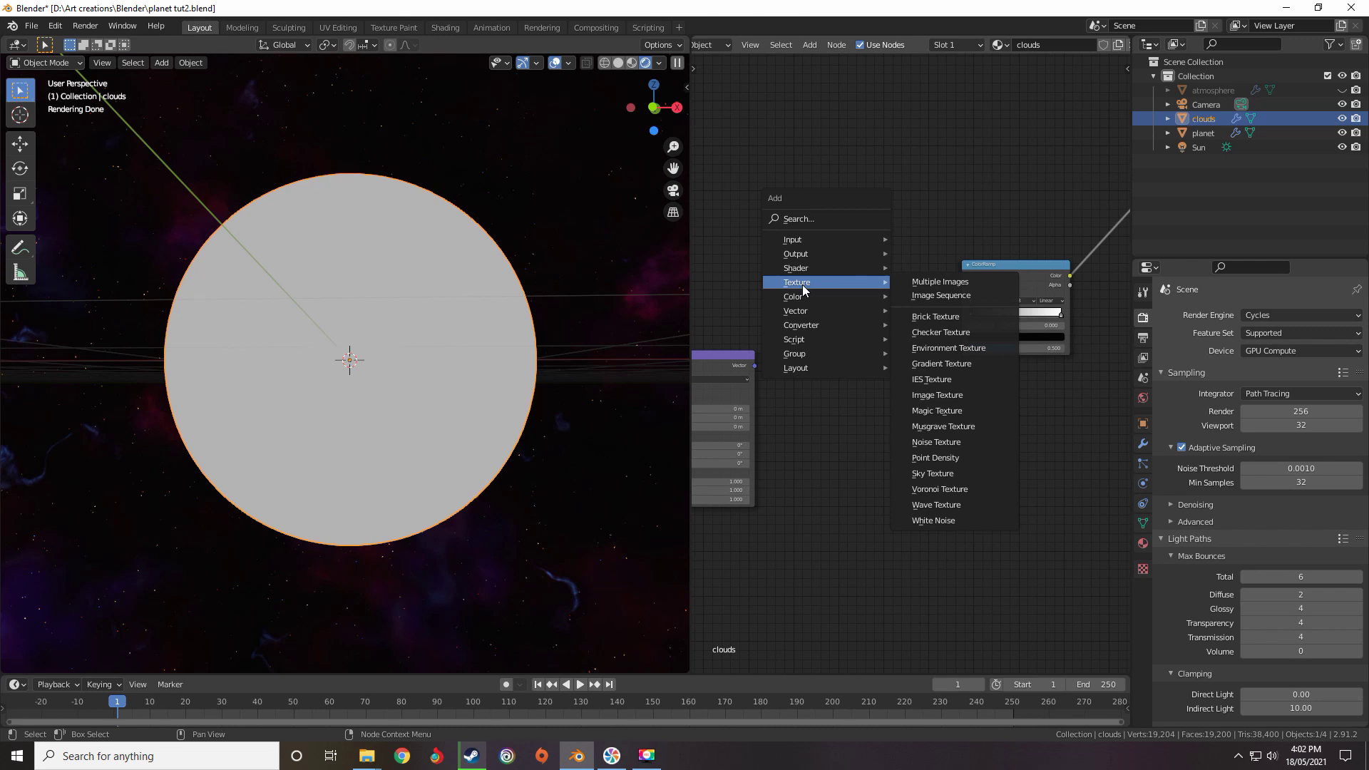
left_click(930, 442)
left_click(827, 332)
scroll(734, 375, "down", 4)
middle_click_drag(724, 382, 919, 345)
scroll(919, 345, "up", 6)
middle_click_drag(1033, 324, 830, 358)
scroll(830, 357, "up", 1)
left_click_drag(891, 296, 937, 286)
Add a Gradient Texture, connect its Color output to the Noise Texture's Vector and set the gradient type to Radial
key("shift+a")
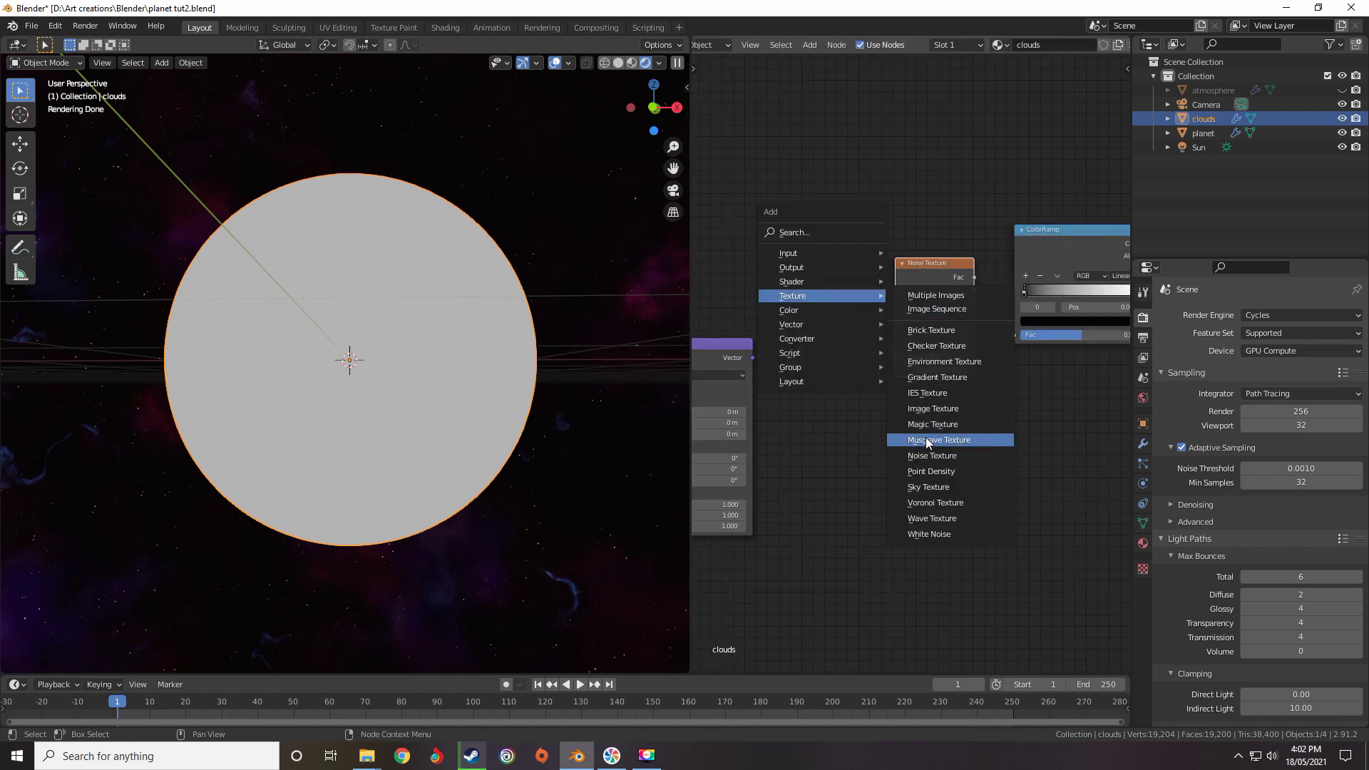
left_click(927, 379)
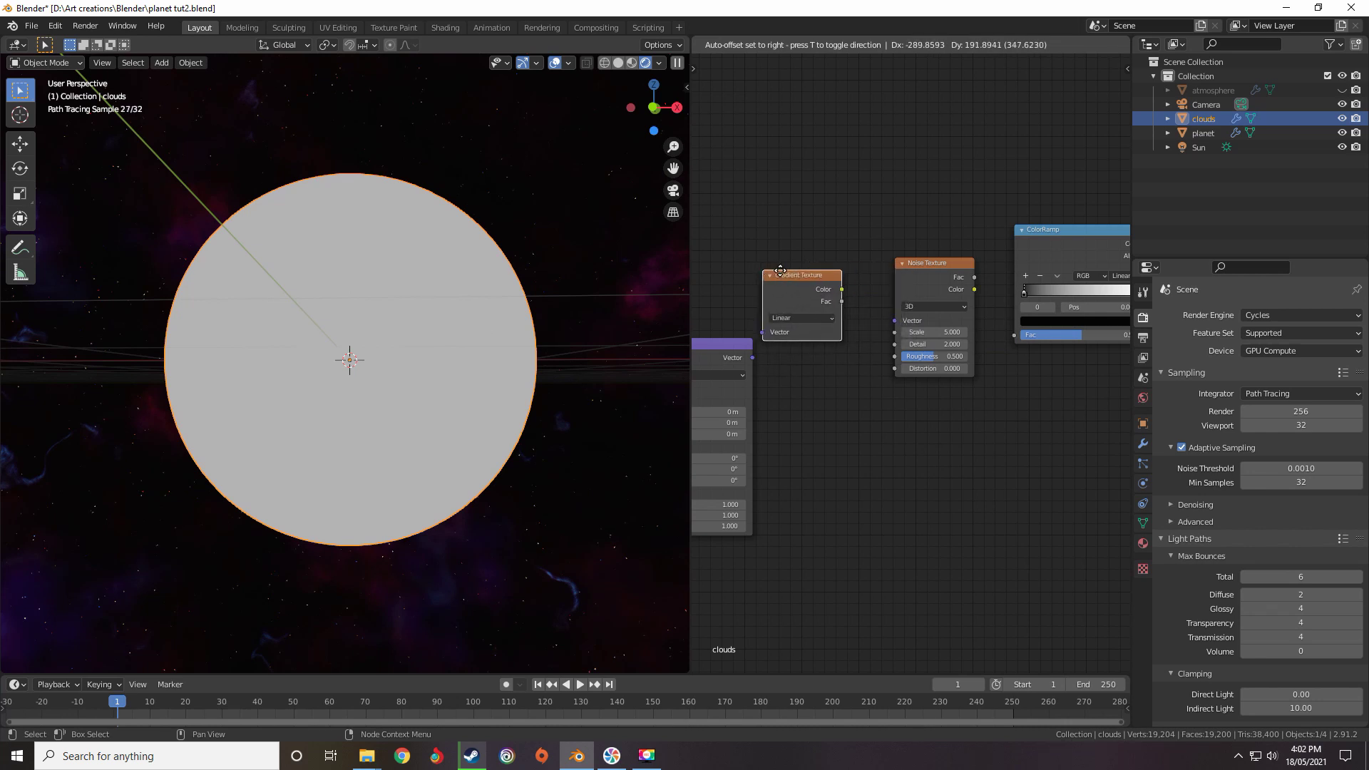
left_click(789, 280)
left_click_drag(929, 282, 935, 270)
left_click_drag(859, 294, 900, 314)
scroll(828, 318, "down", 1)
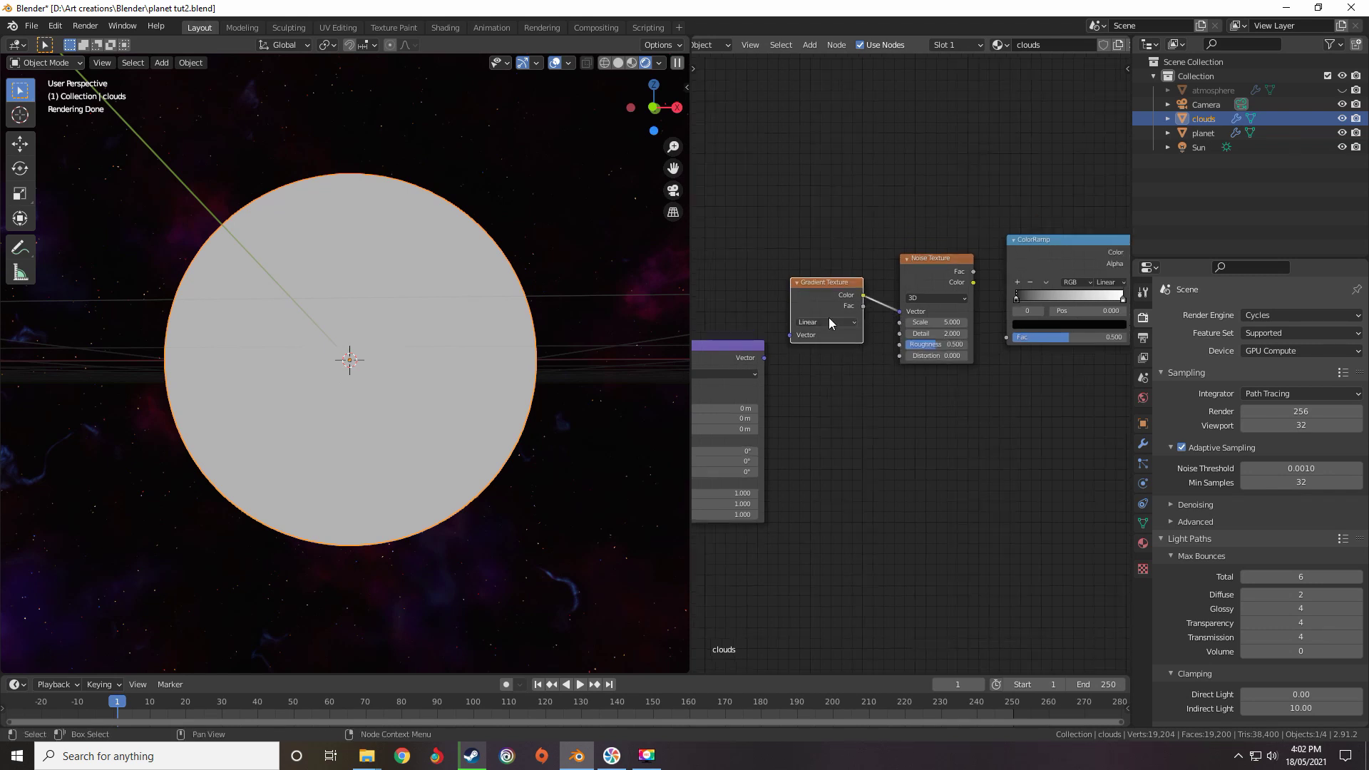
left_click(827, 321)
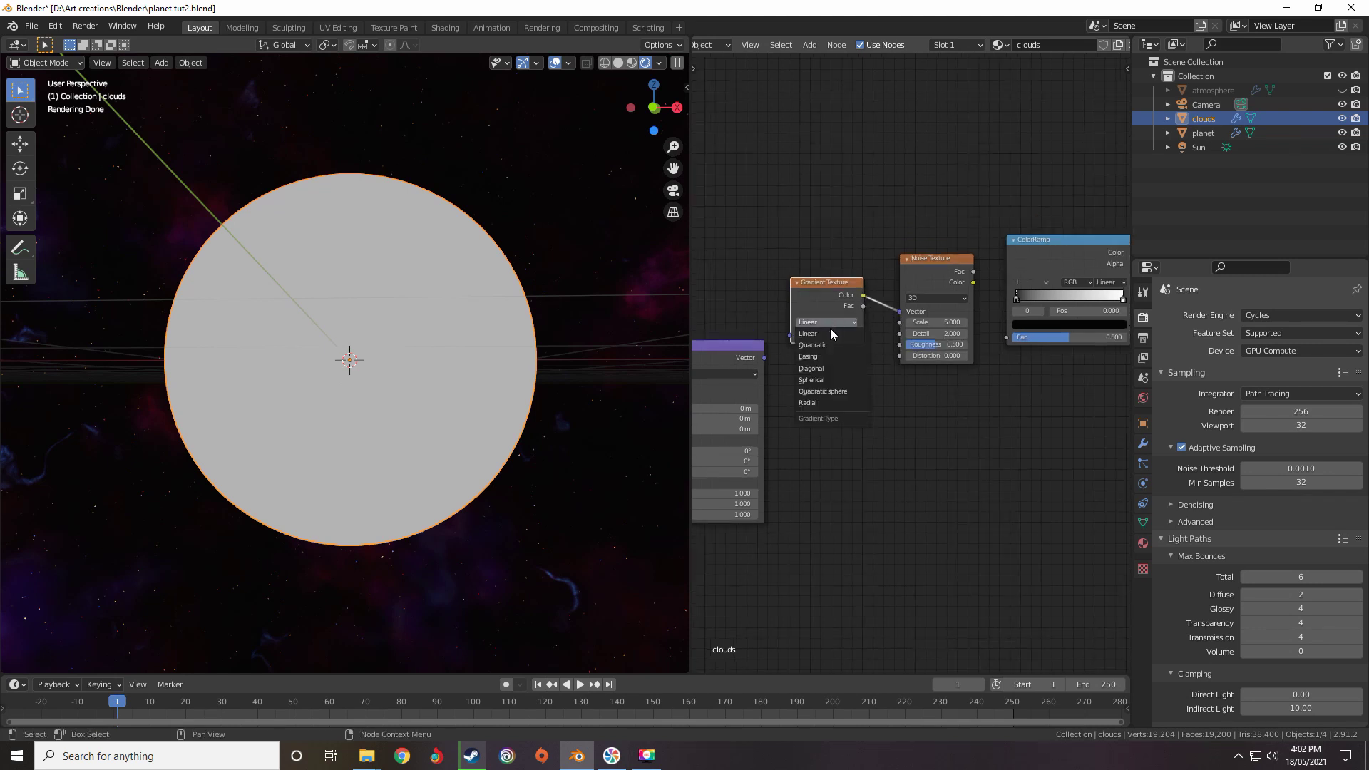
left_click(816, 401)
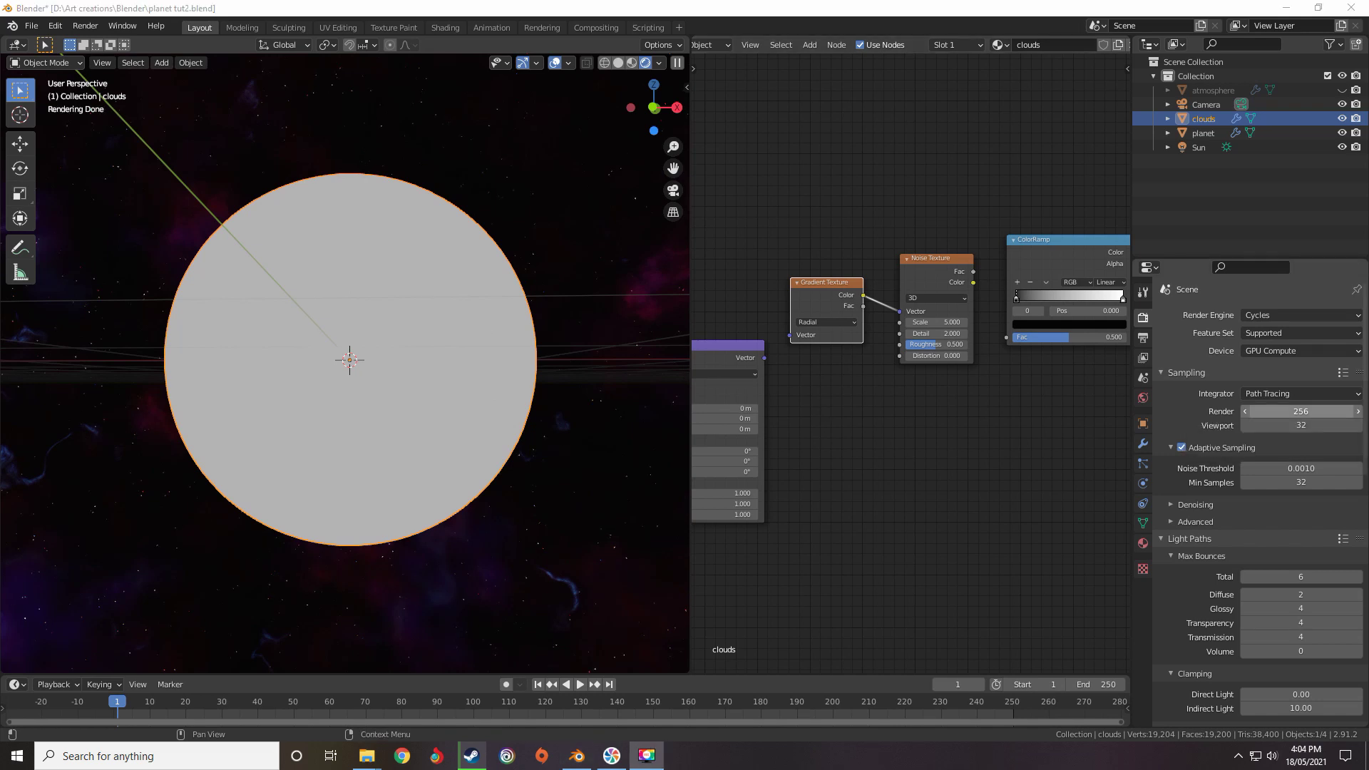
Connect the Mapping node's Vector output to the Gradient Texture's Vector input
middle_click_drag(746, 446, 939, 469)
scroll(978, 420, "up", 1)
left_click_drag(879, 345, 697, 364)
left_click_drag(913, 331, 988, 350)
Examine the node chain running from Mapping through the Gradient Texture and Noise Texture toward the ColorRamp
scroll(989, 351, "down", 5)
middle_click_drag(1112, 335, 863, 414)
scroll(862, 415, "up", 8)
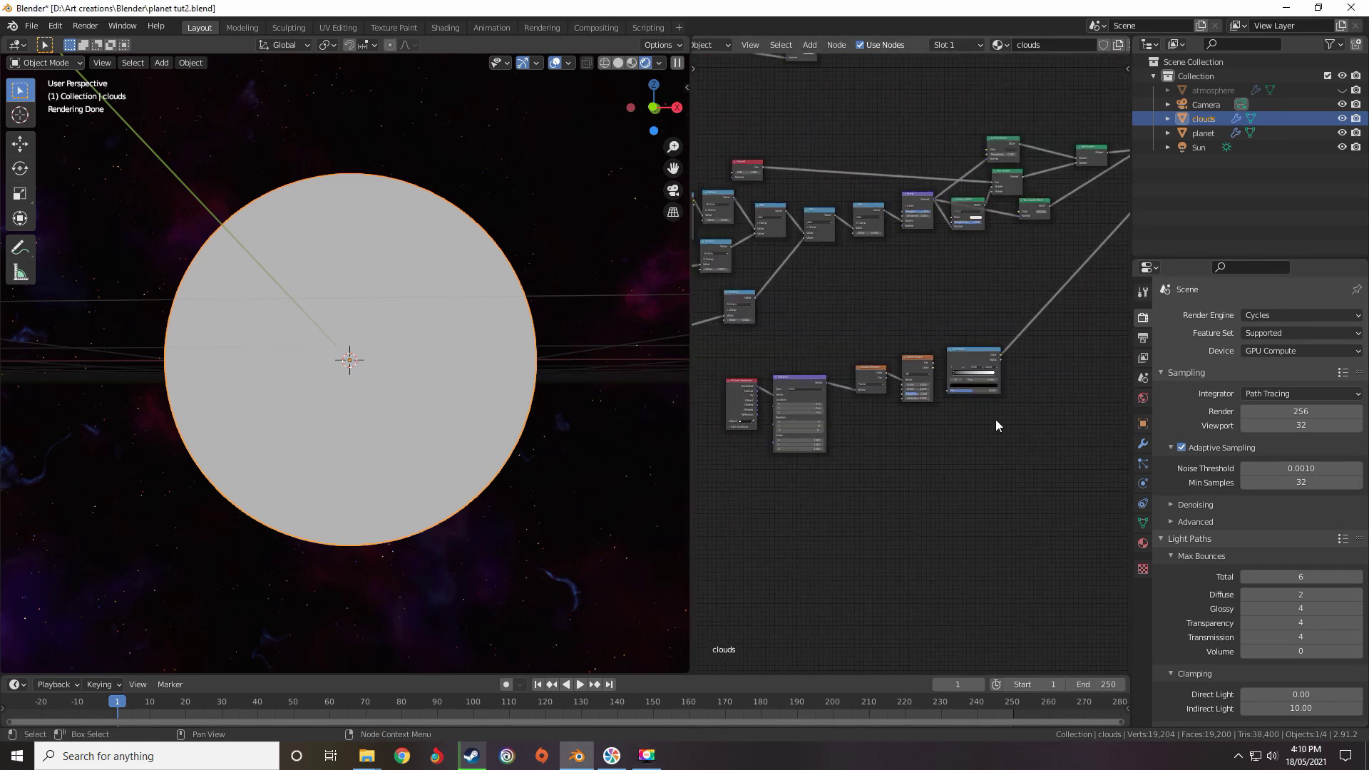
scroll(995, 419, "up", 2)
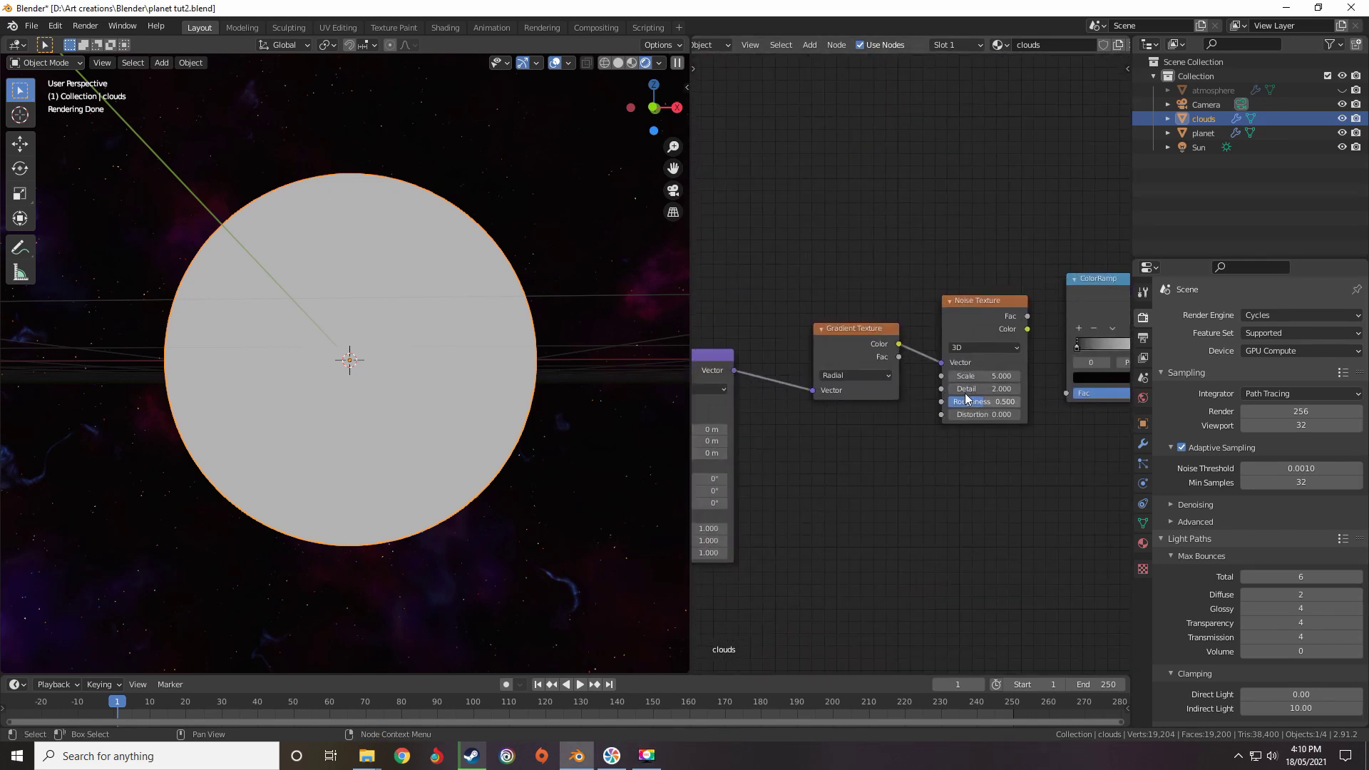
scroll(963, 376, "up", 2)
middle_click_drag(1003, 373, 913, 401)
scroll(838, 392, "up", 6)
middle_click_drag(827, 389, 916, 378)
middle_click_drag(828, 388, 908, 394)
scroll(908, 394, "up", 1)
middle_click_drag(1018, 358, 965, 320)
scroll(909, 368, "up", 4)
scroll(939, 354, "down", 12)
scroll(943, 352, "up", 4)
scroll(970, 345, "up", 5)
scroll(914, 361, "down", 1)
scroll(902, 356, "up", 2)
middle_click_drag(835, 336, 916, 298)
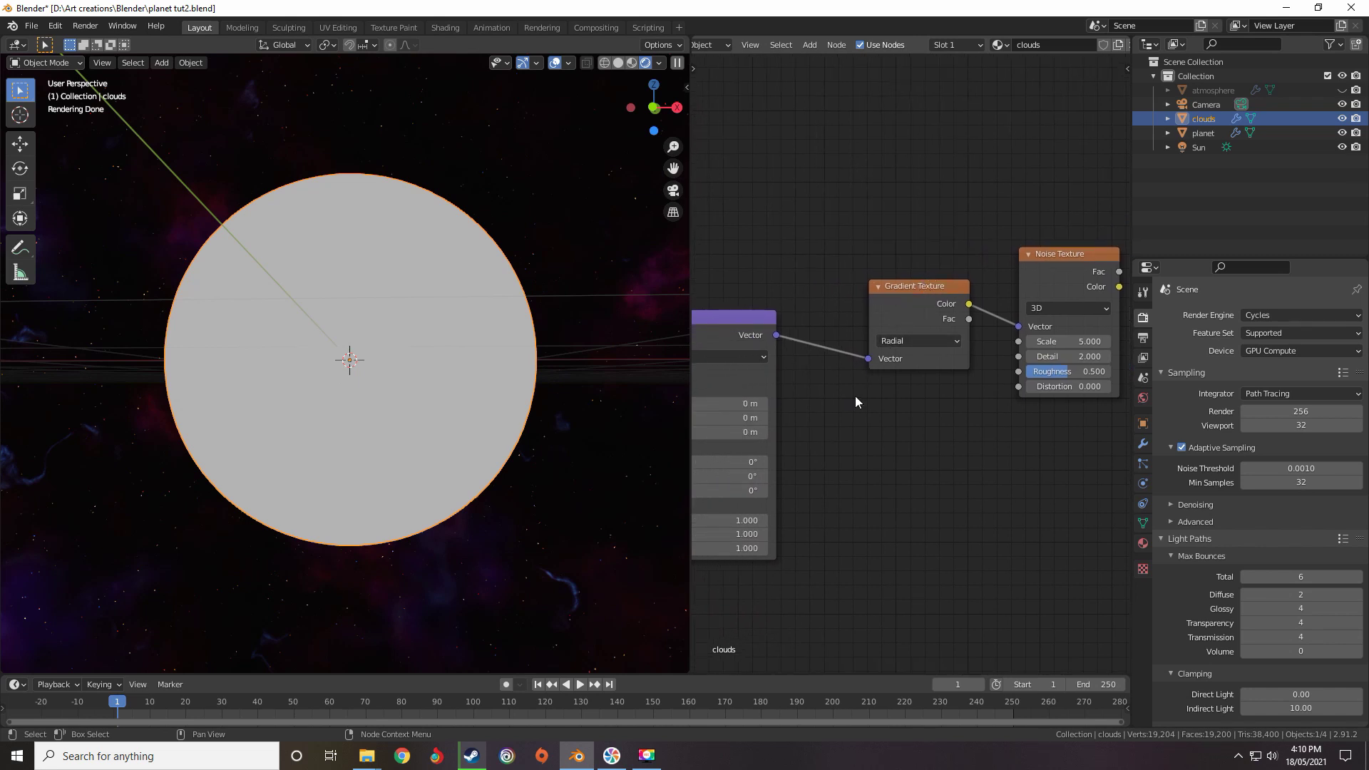
Connect the Noise Texture's Color output to the ColorRamp's Fac input
scroll(912, 331, "down", 5)
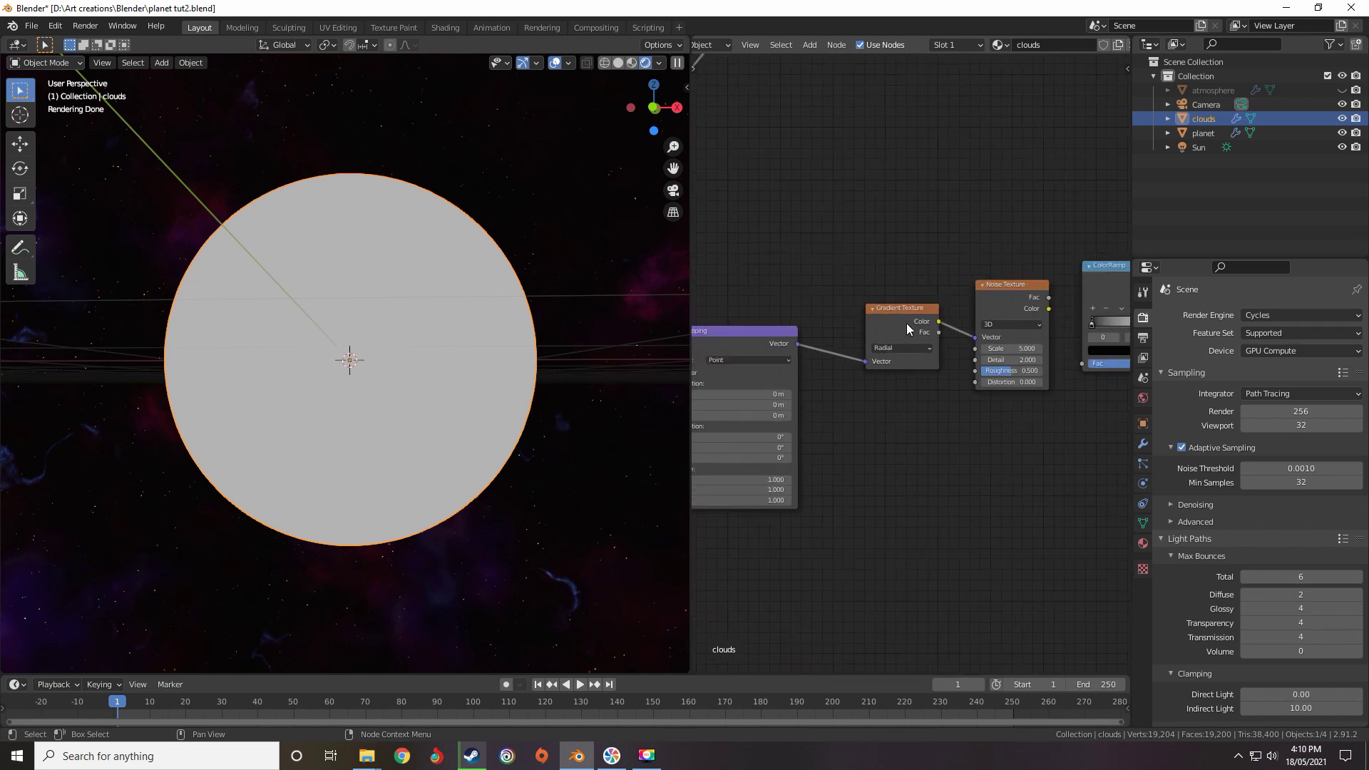
scroll(926, 322, "up", 3)
left_click_drag(947, 328, 973, 370)
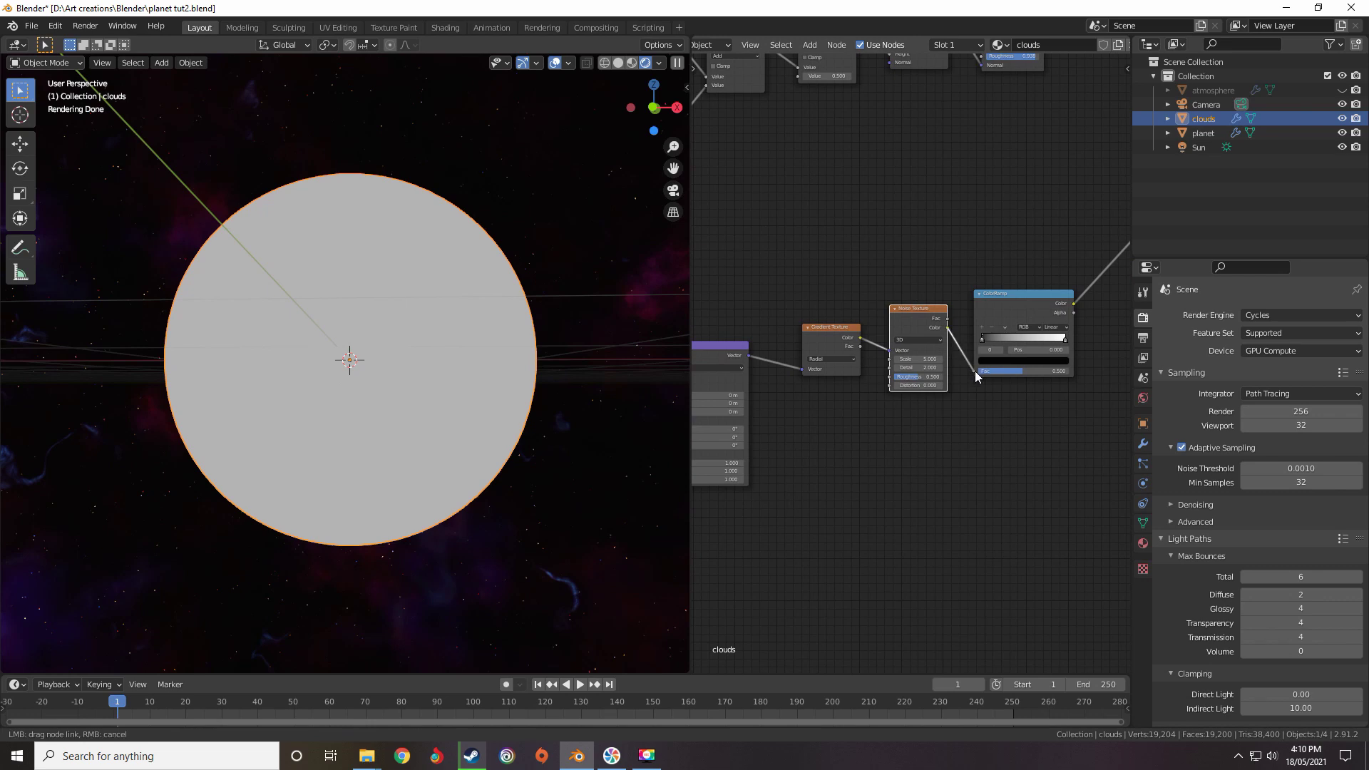
Check the ColorRamp's link to the Material Output's Surface input
scroll(976, 366, "down", 5)
middle_click_drag(1019, 353, 951, 378)
scroll(904, 400, "up", 4)
scroll(906, 392, "up", 6)
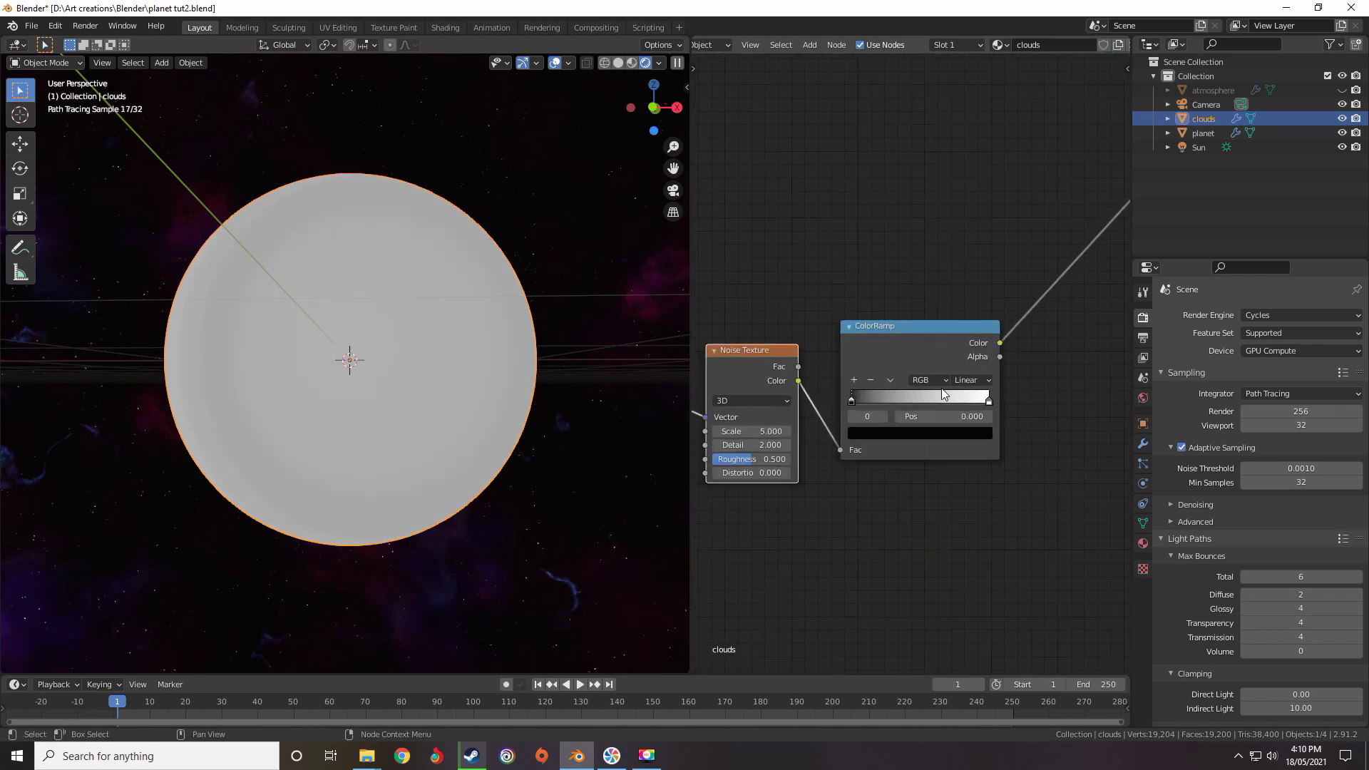
scroll(909, 362, "down", 10)
middle_click_drag(1066, 302, 938, 371)
scroll(938, 360, "up", 4)
scroll(938, 342, "up", 3)
scroll(921, 248, "down", 5)
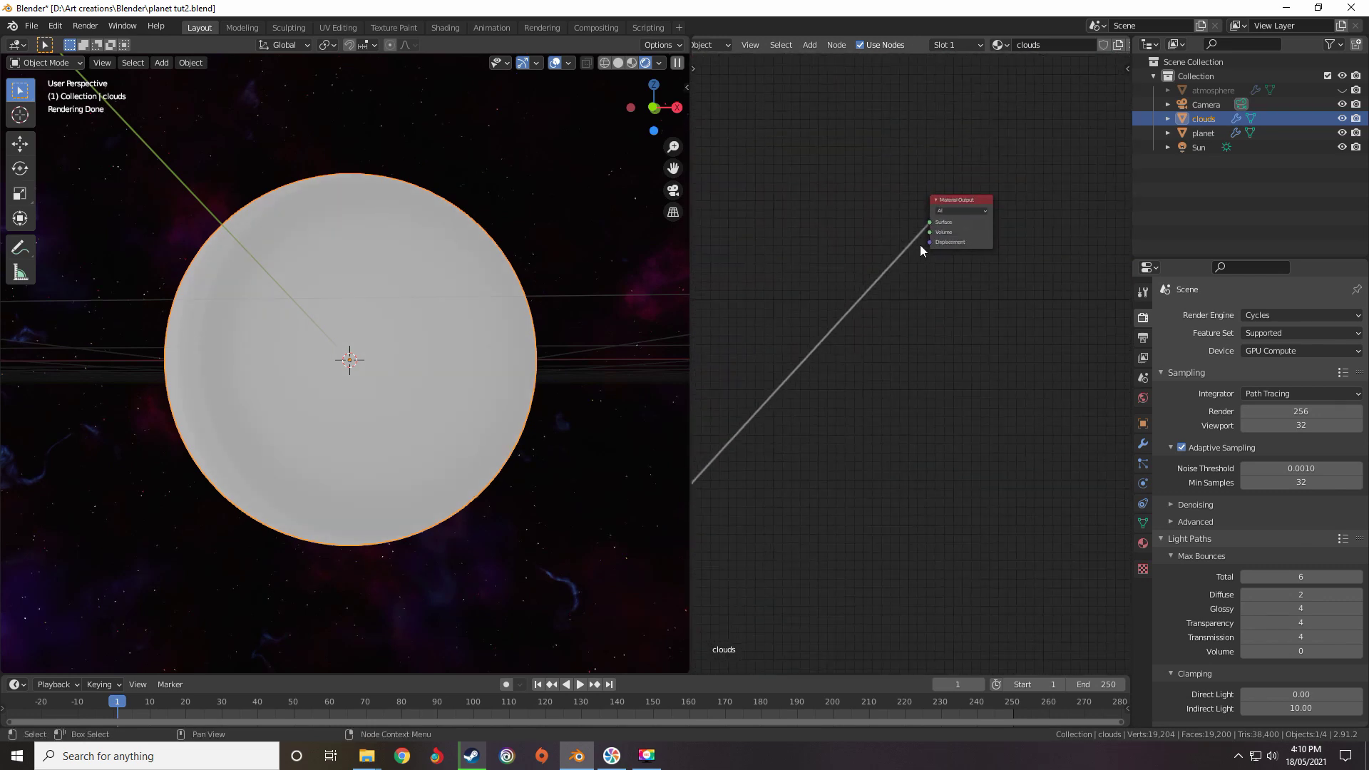
Move the ColorRamp's black stop to near the middle and the white stop to 0.655, and inspect the sphere
middle_click_drag(841, 364, 957, 268)
scroll(942, 328, "up", 7)
left_click_drag(868, 292, 982, 290)
left_click_drag(1118, 289, 1030, 288)
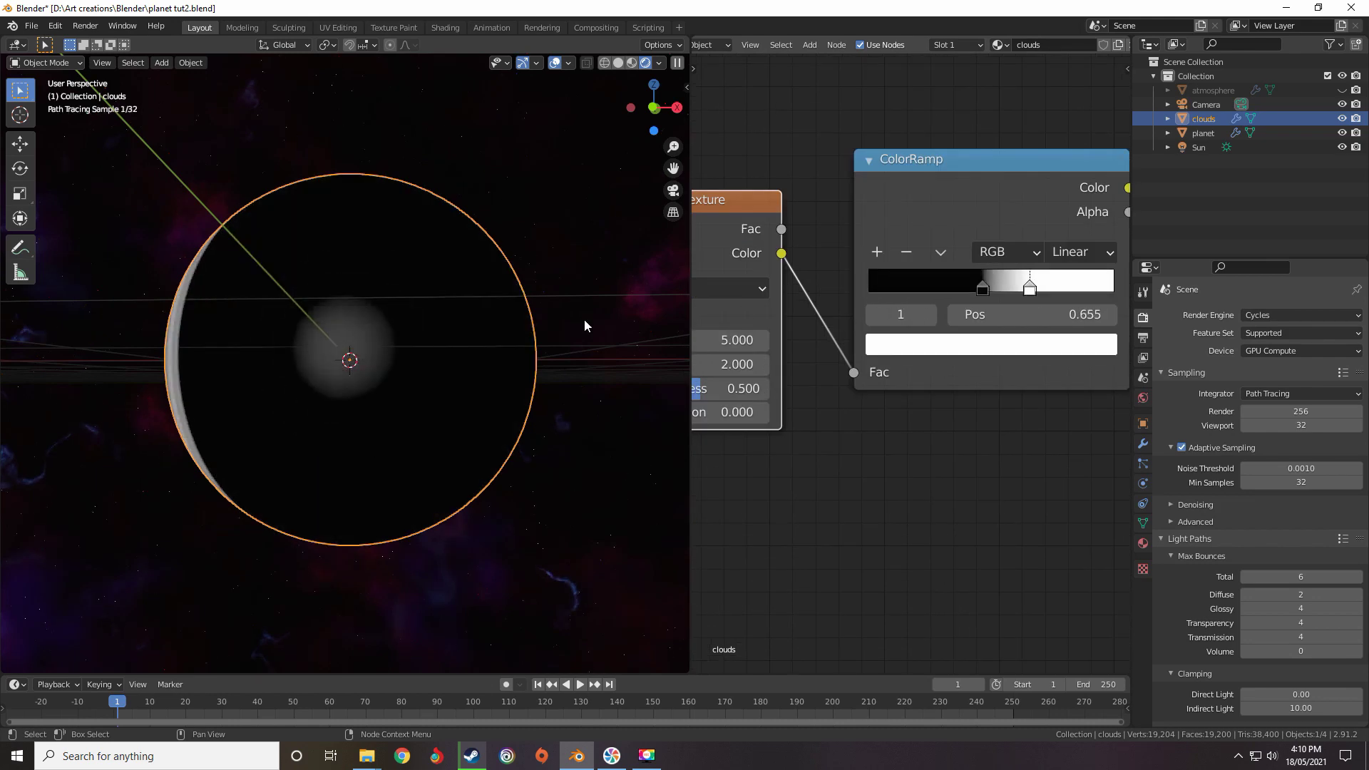
middle_click_drag(584, 319, 507, 326)
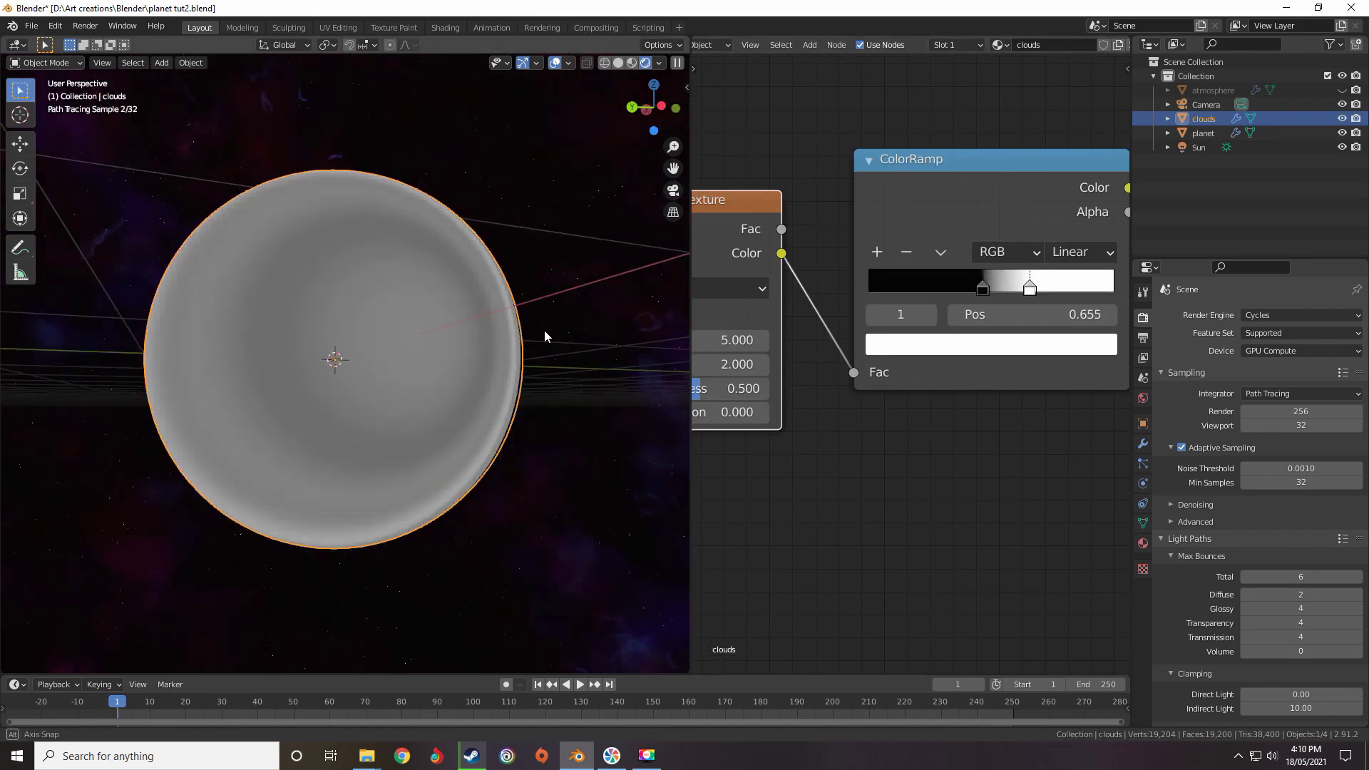
Connect the Texture Coordinate's Object output to the Mapping node's Vector and inspect the sphere from several sides
scroll(906, 363, "down", 8)
middle_click_drag(841, 372, 1098, 296)
scroll(934, 325, "up", 6)
middle_click_drag(778, 291, 887, 265)
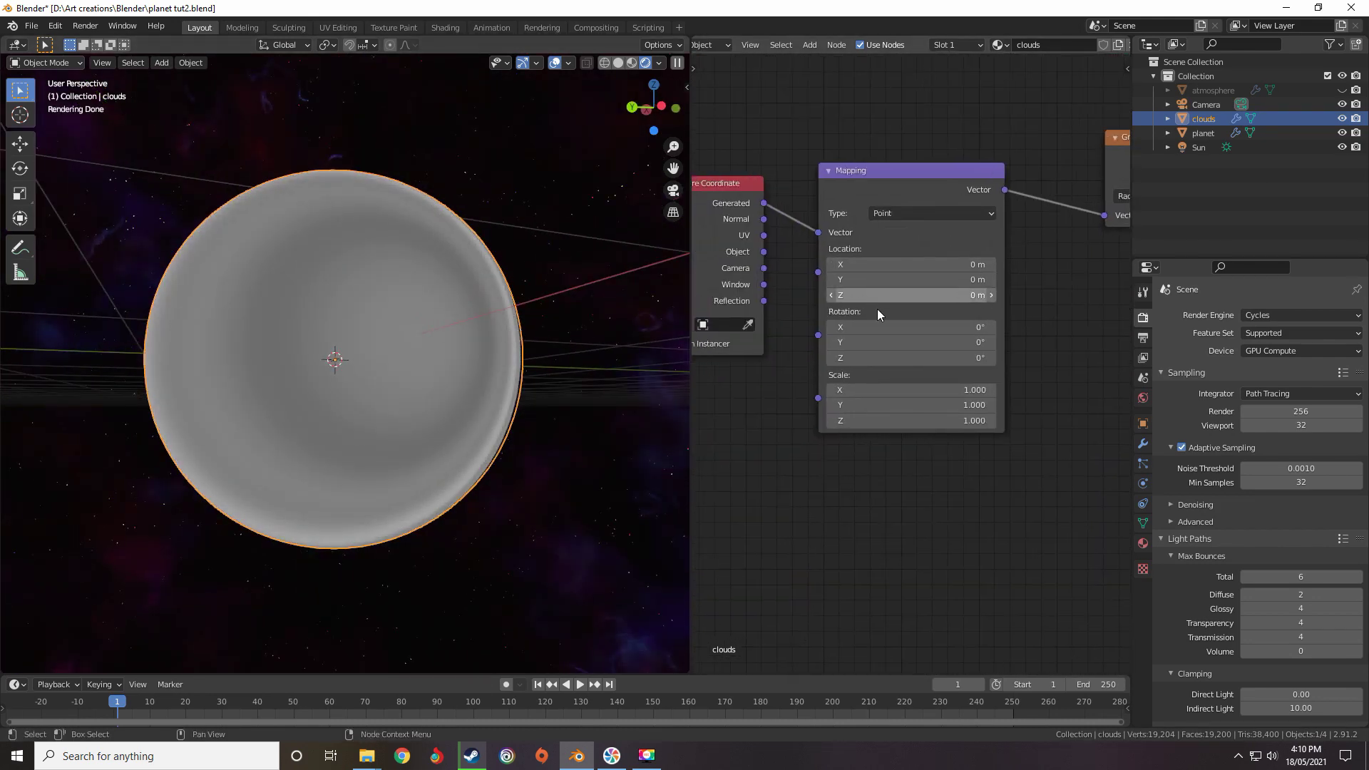
left_click_drag(763, 251, 822, 232)
middle_click_drag(477, 310, 669, 267)
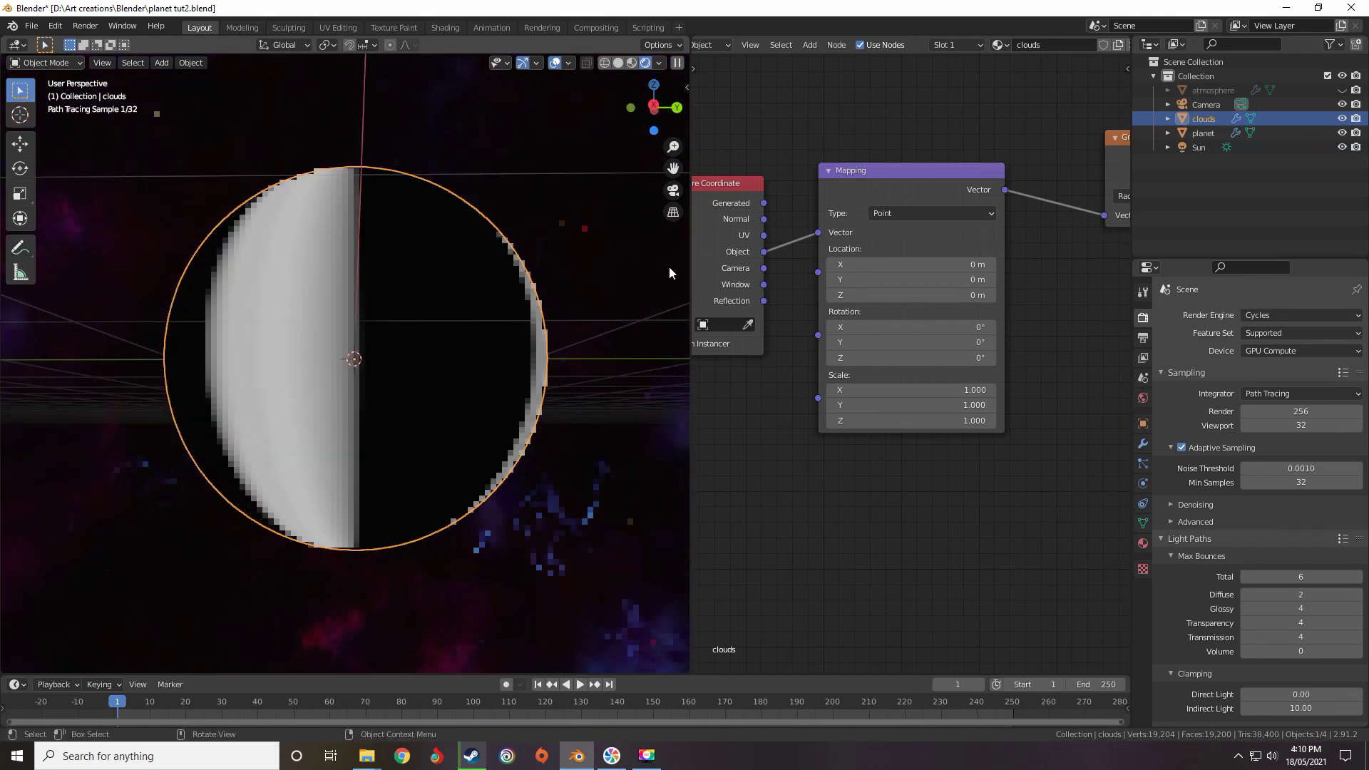
middle_click_drag(349, 313, 476, 349)
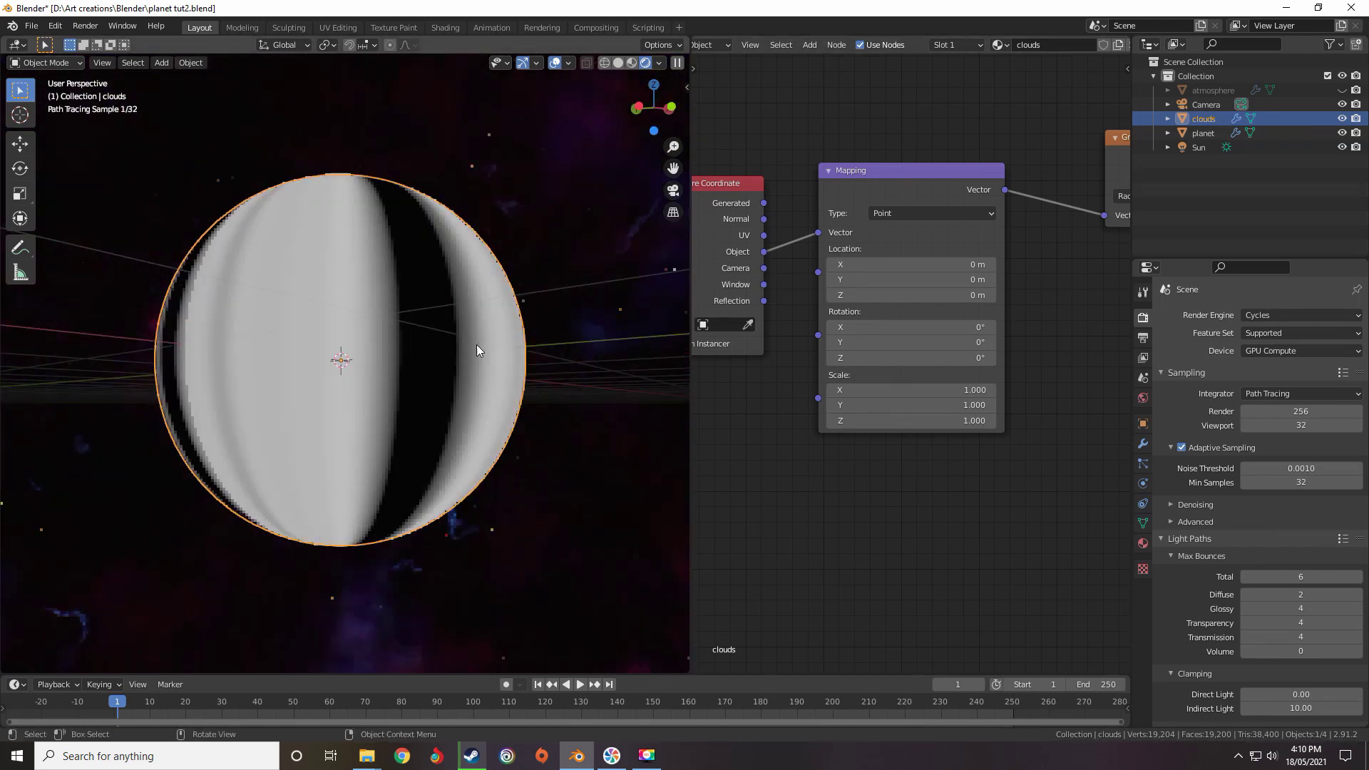
Examine the Texture Coordinate, Mapping, Gradient Texture and Noise Texture settings and their links
scroll(878, 244, "up", 4)
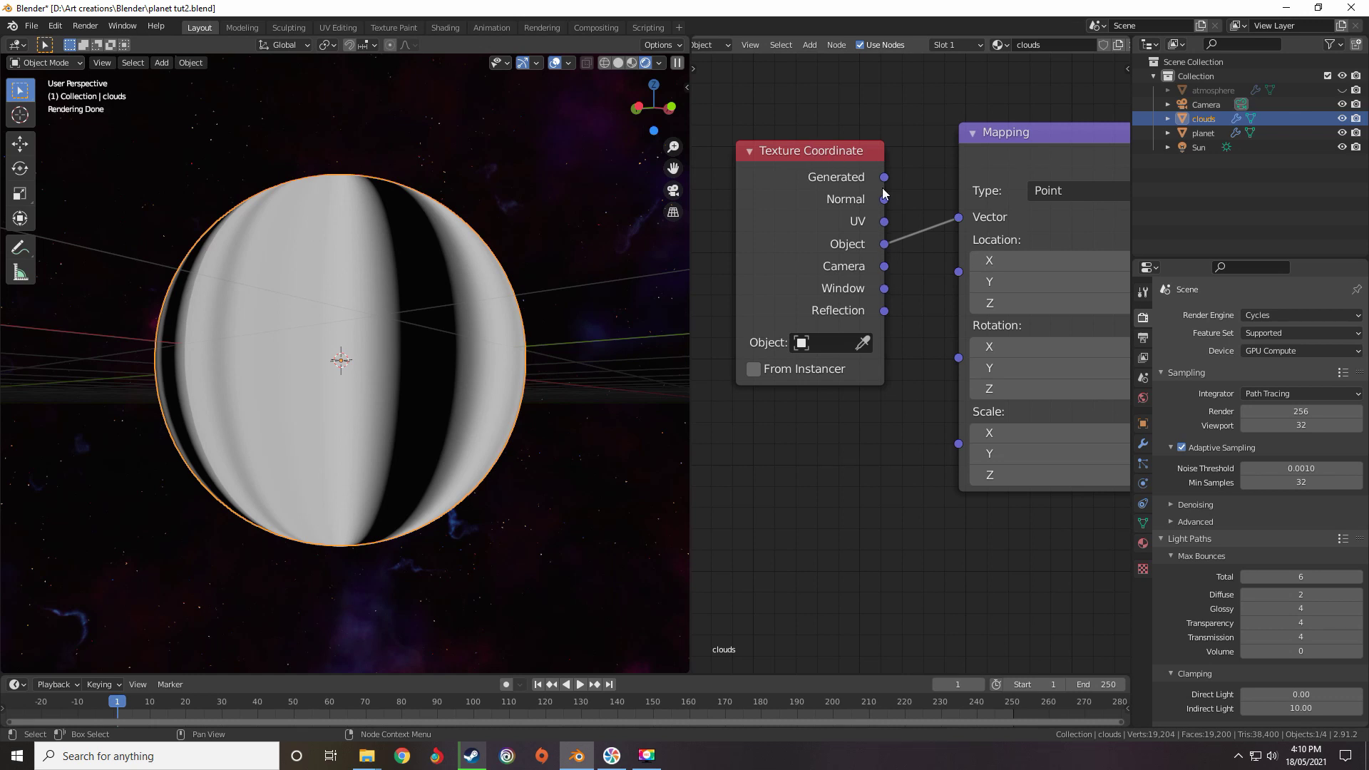
scroll(903, 314, "down", 9)
middle_click_drag(955, 308, 902, 252)
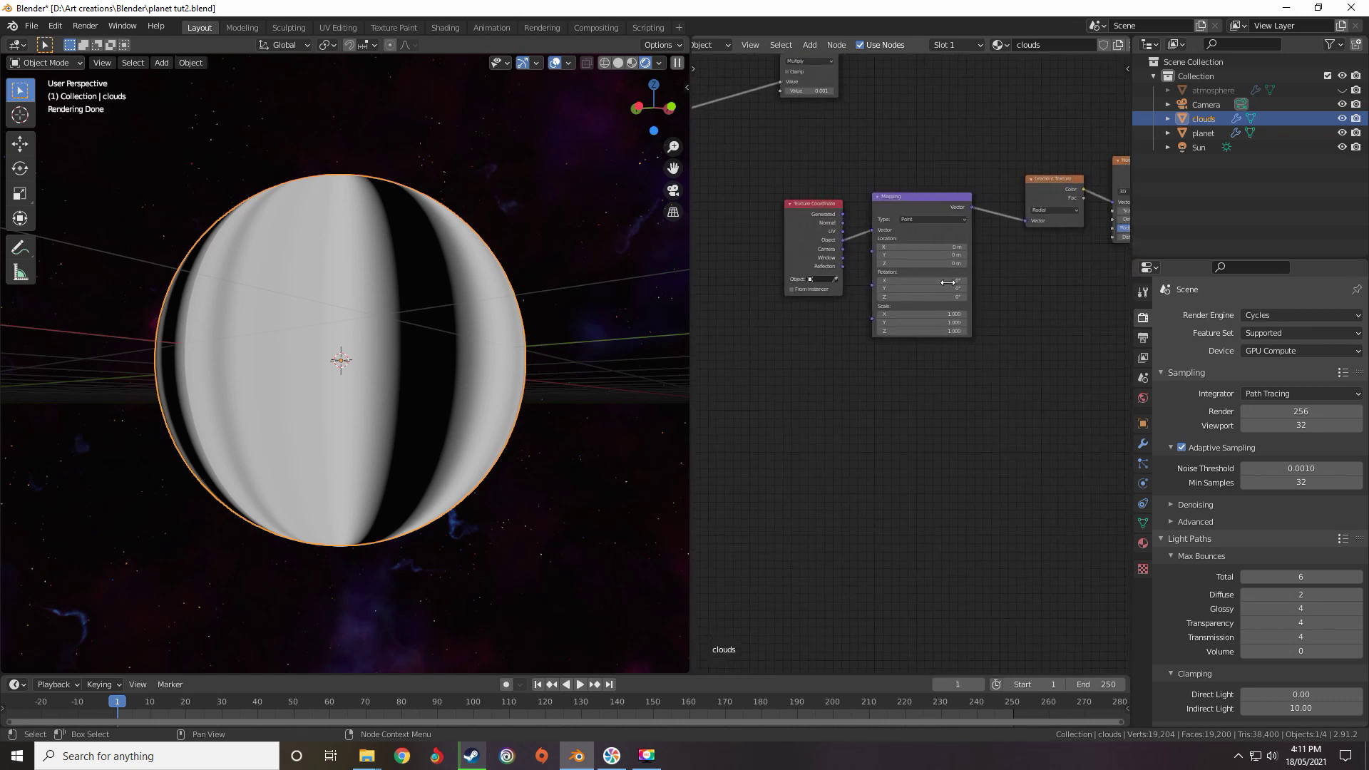
middle_click_drag(1034, 241, 886, 290)
scroll(931, 296, "up", 2)
middle_click_drag(898, 228, 899, 269)
scroll(900, 270, "up", 1)
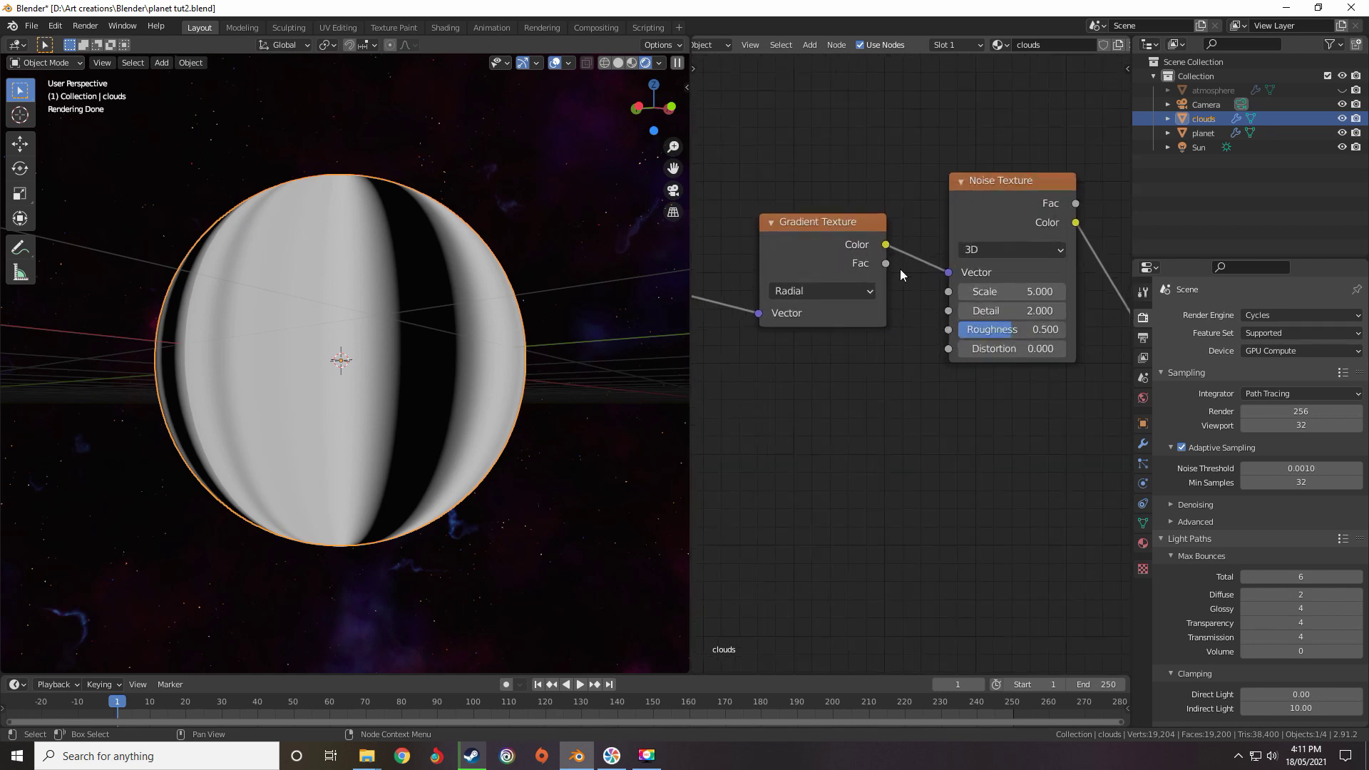
scroll(959, 231, "down", 2)
middle_click_drag(958, 232, 841, 279)
scroll(975, 286, "up", 1)
middle_click_drag(973, 289, 923, 325)
Adjust the ColorRamp's black stop slightly to narrow the black bands on the sphere
scroll(849, 302, "up", 1)
scroll(930, 322, "up", 2)
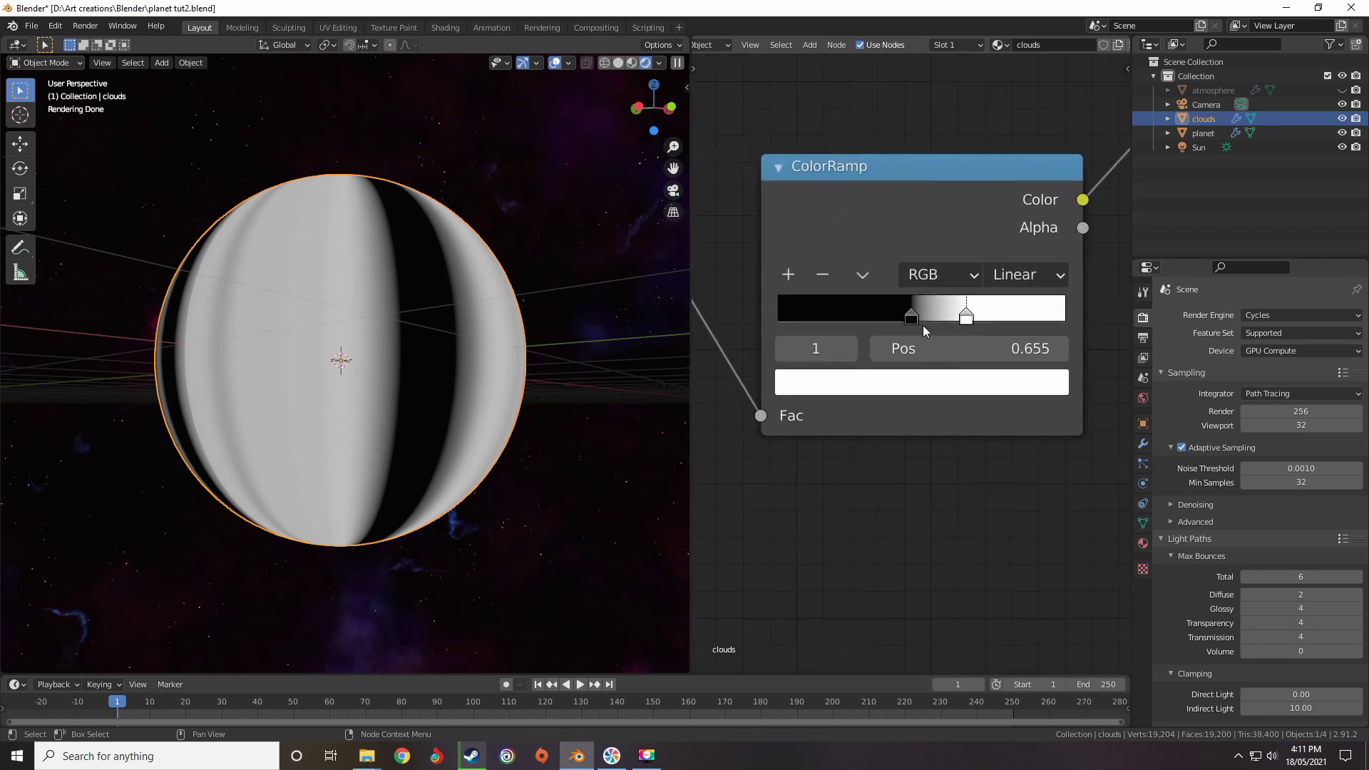
scroll(924, 322, "up", 1)
mouse_move(913, 310)
left_mouse_down()
mouse_move(958, 306)
mouse_move(916, 308)
mouse_move(924, 326)
left_mouse_up()
mouse_move(924, 326)
middle_mouse_down()
mouse_move(1077, 336)
mouse_move(1021, 322)
middle_mouse_up()
middle_click_drag(819, 330, 879, 318)
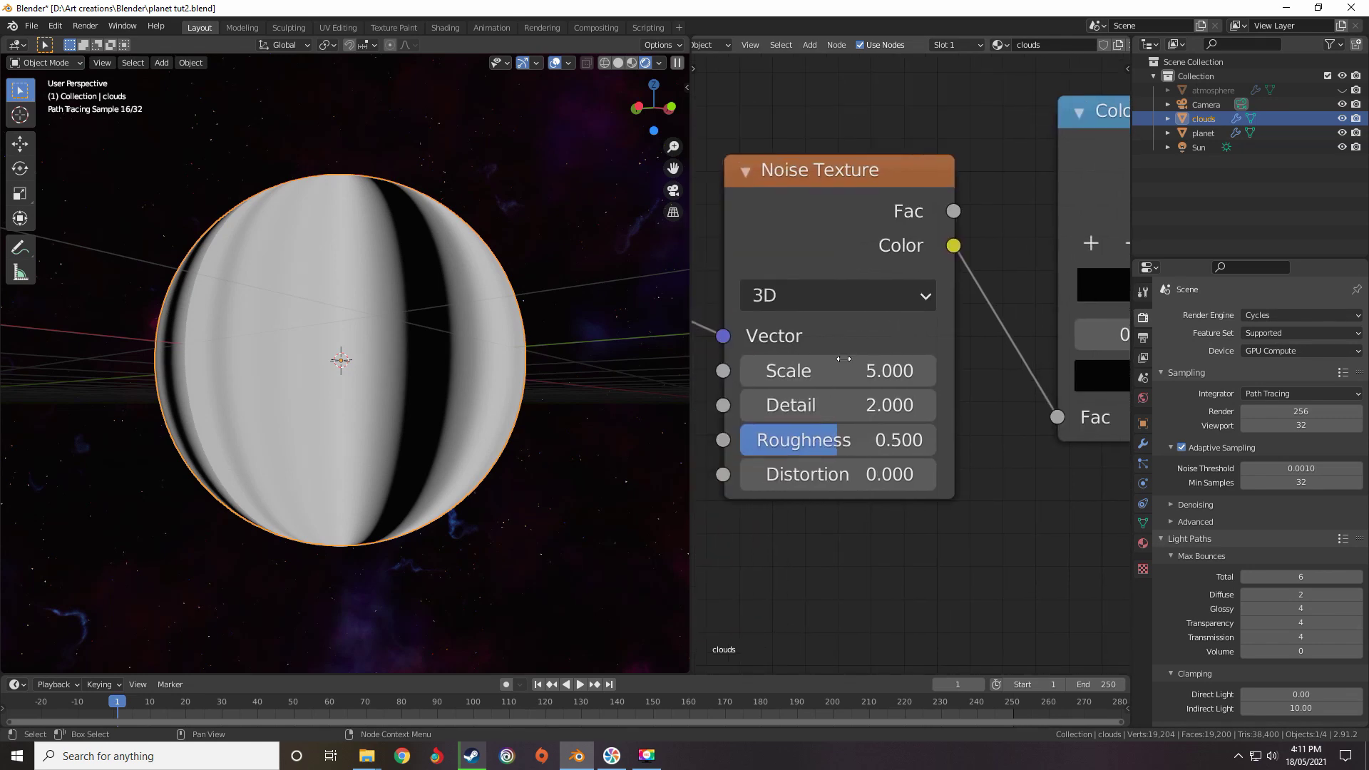
Set the Noise Texture's Scale to 31.3 and inspect the finer stripes around the sphere
left_click_drag(855, 371, 1043, 371)
middle_click_drag(478, 359, 359, 362)
scroll(727, 456, "down", 5)
scroll(428, 391, "down", 5)
scroll(428, 392, "up", 6)
scroll(442, 394, "down", 1)
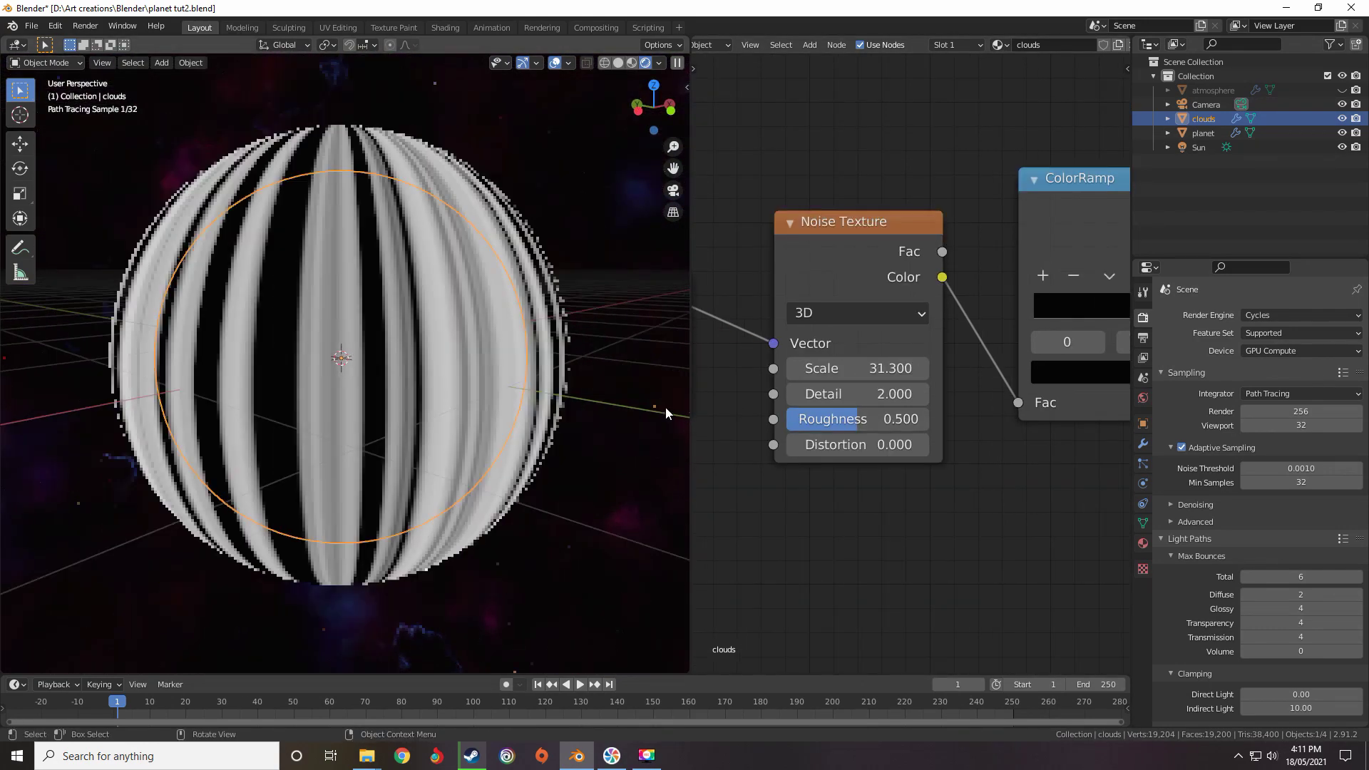
middle_click_drag(843, 415, 923, 326)
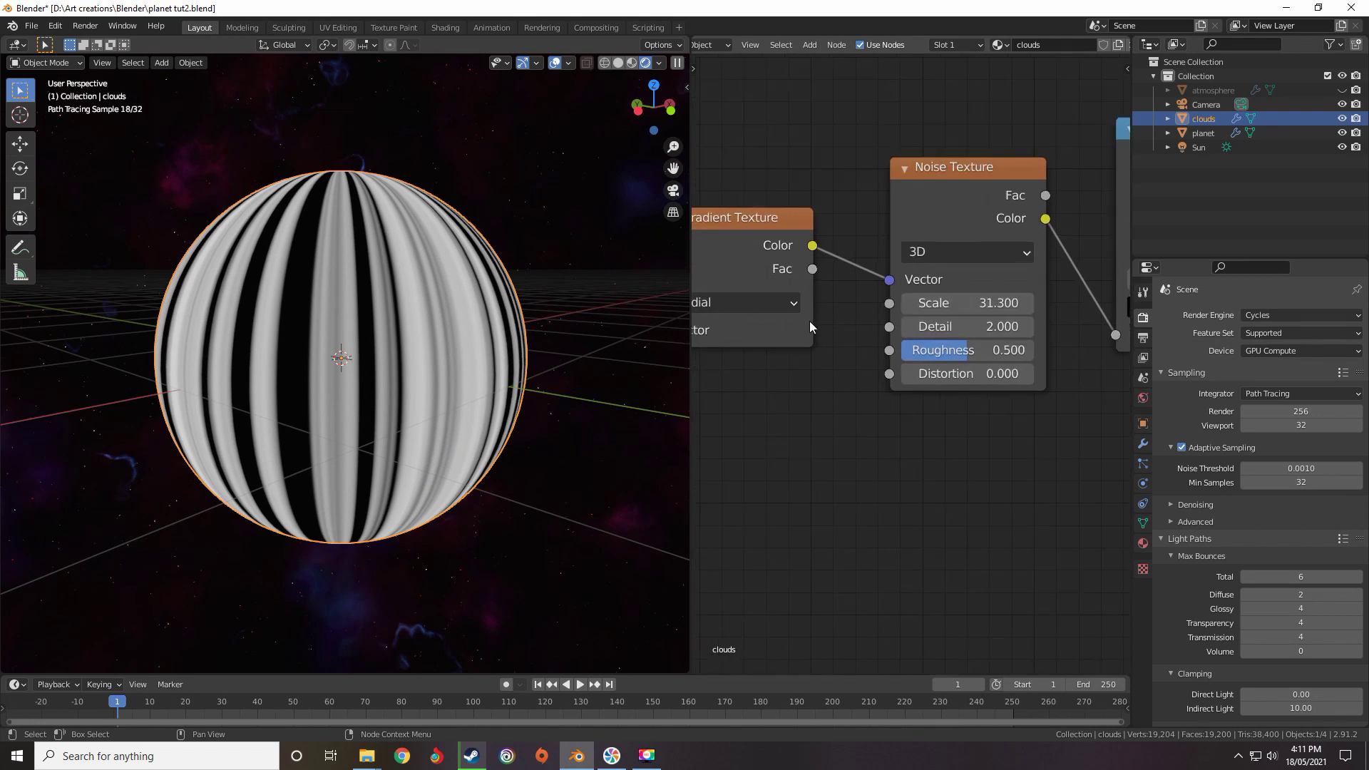
scroll(458, 332, "up", 1)
middle_click_drag(458, 332, 439, 325)
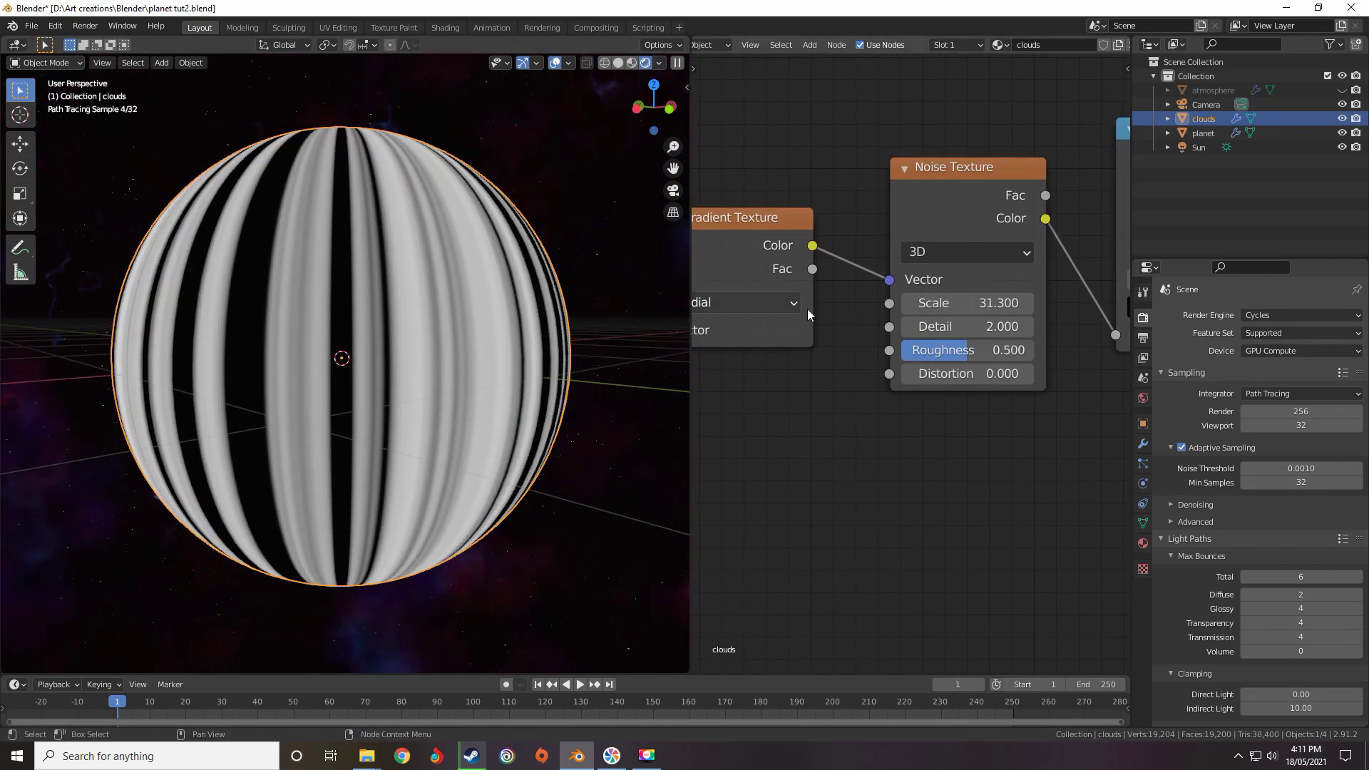
scroll(855, 292, "down", 1)
scroll(896, 272, "down", 5)
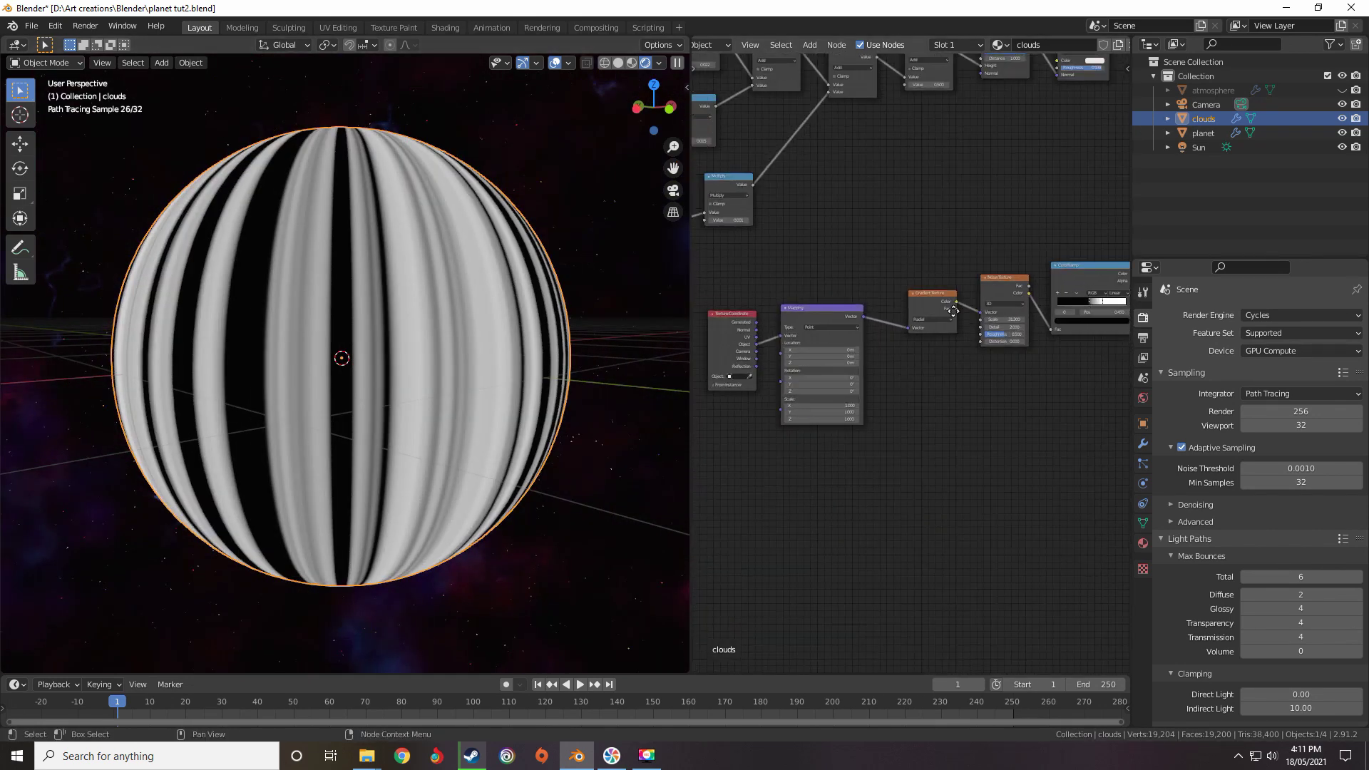
Widen the gap between the Mapping and Gradient Texture nodes and add a second Noise Texture below their link
left_click_drag(951, 236, 764, 383)
left_click_drag(854, 306, 1037, 293)
scroll(936, 281, "up", 4)
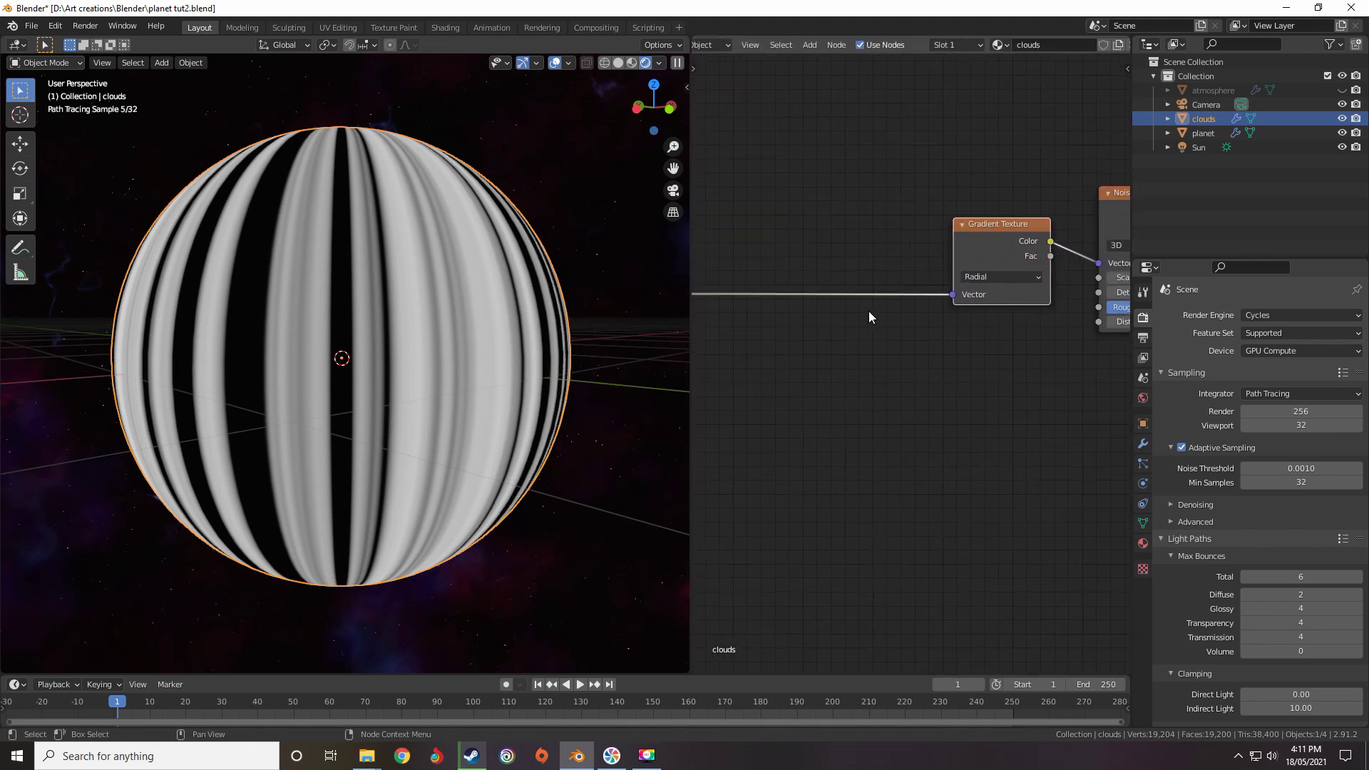
key("shift+a")
mouse_move(836, 297)
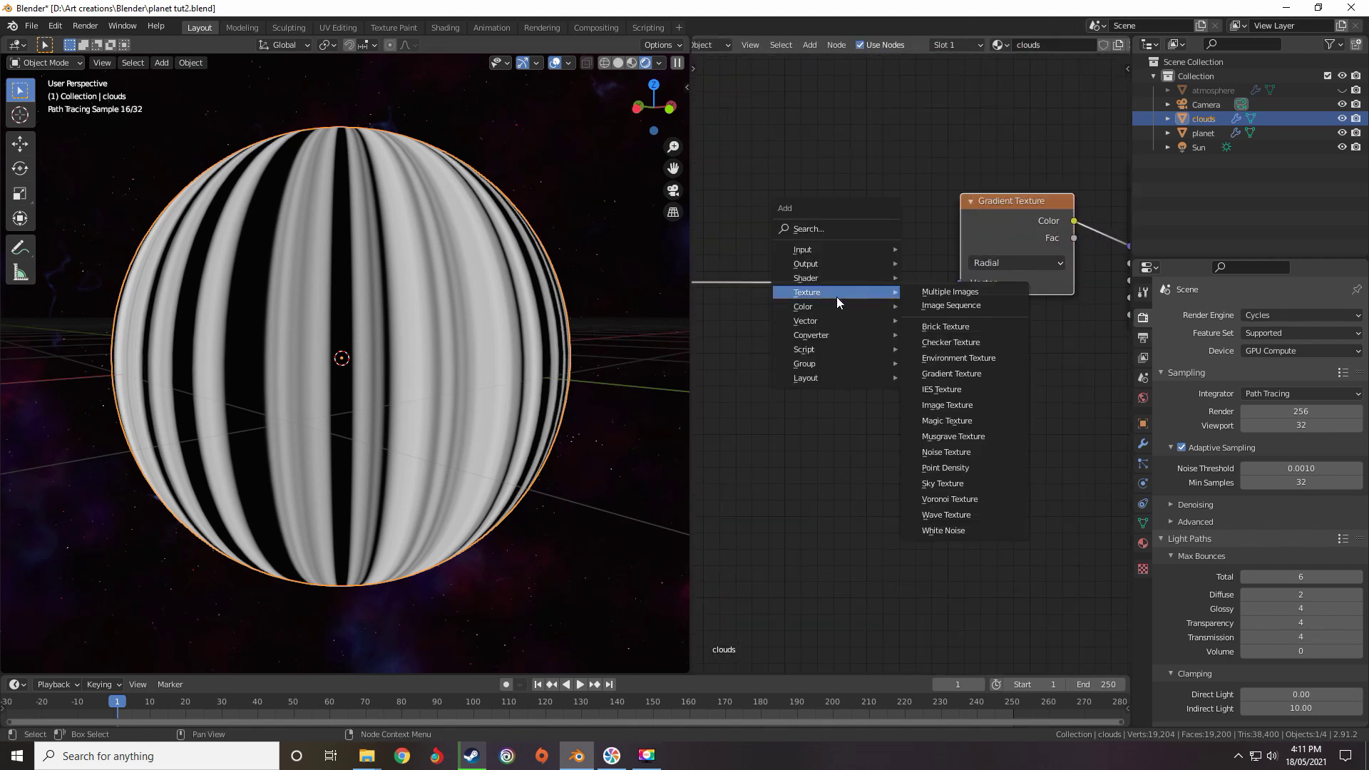
left_click(948, 455)
scroll(911, 360, "down", 1)
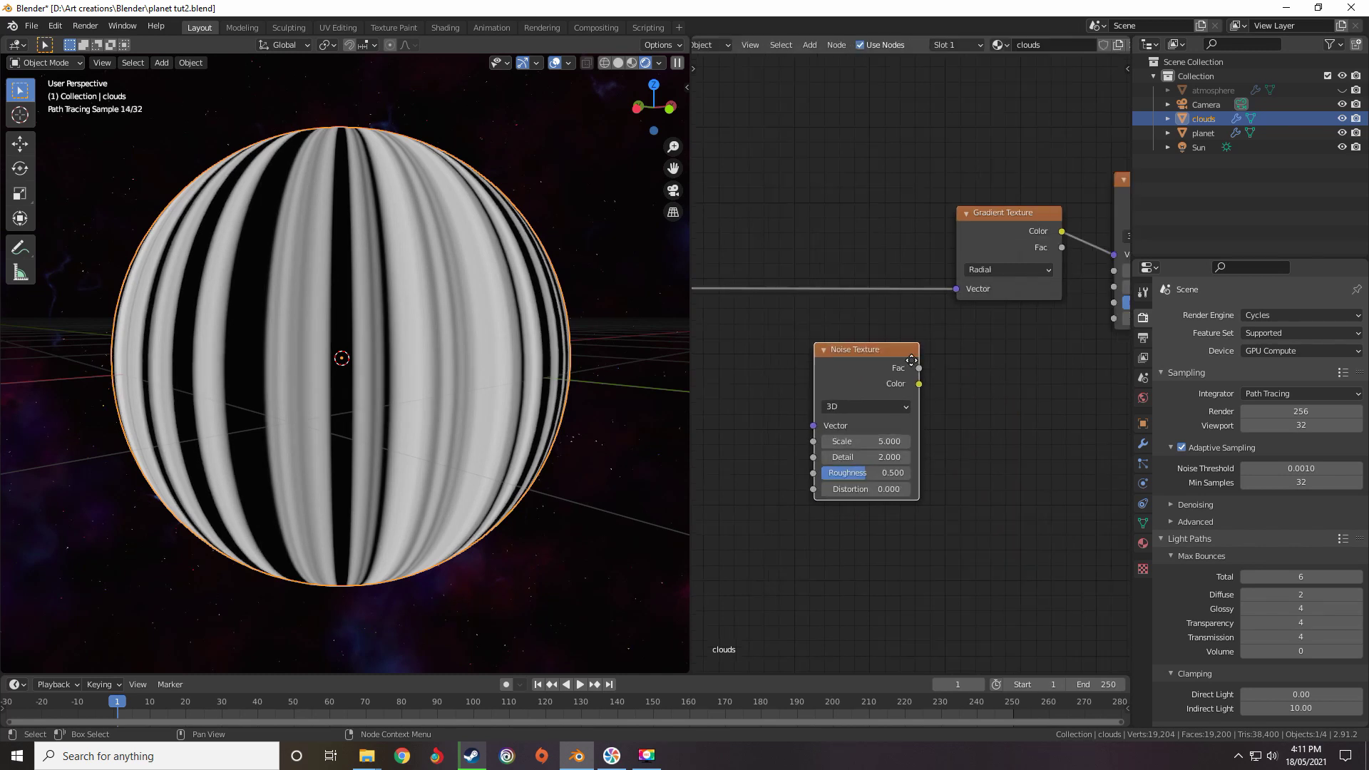
left_click(912, 360)
Add a MixRGB node onto the link between the Mapping and Gradient Texture nodes, feeding Mapping into Color1
scroll(911, 360, "up", 2)
scroll(926, 332, "down", 1)
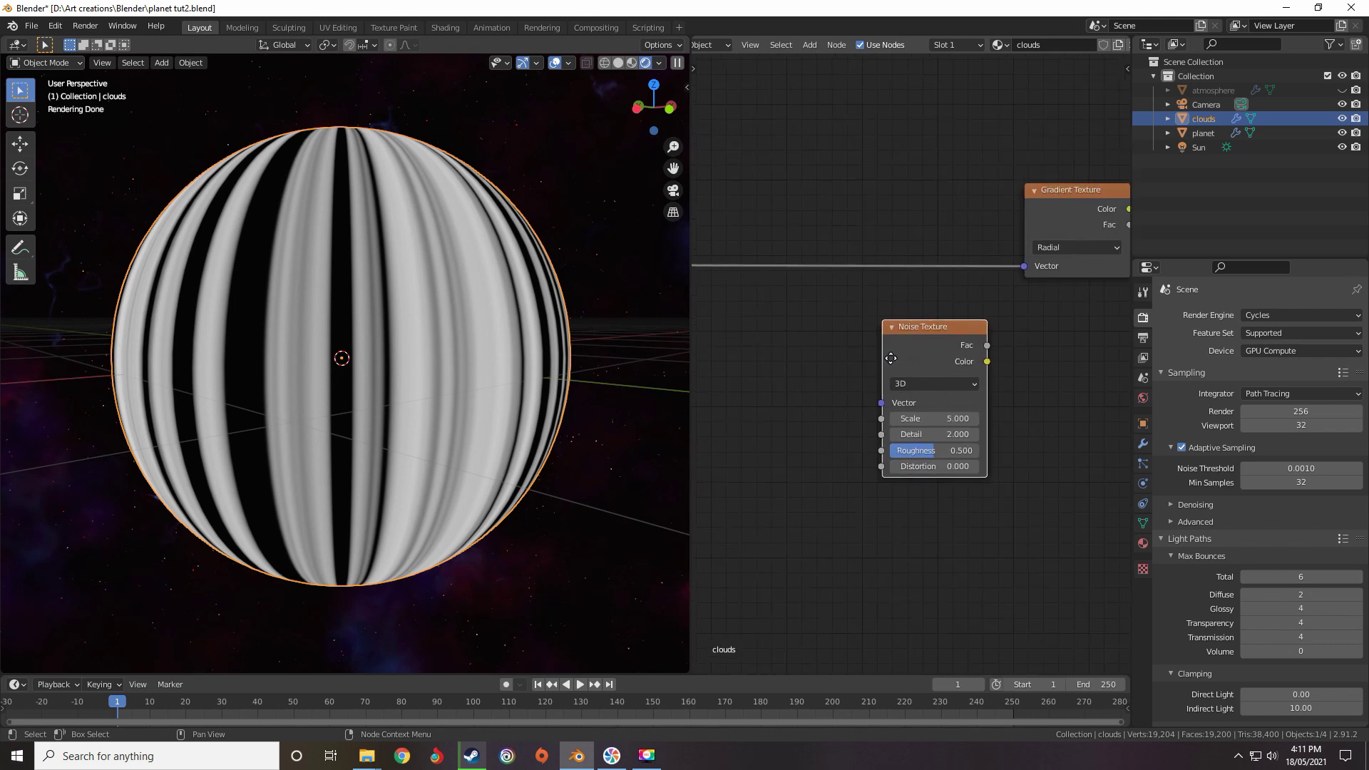
scroll(923, 346, "down", 2)
key("shift+a")
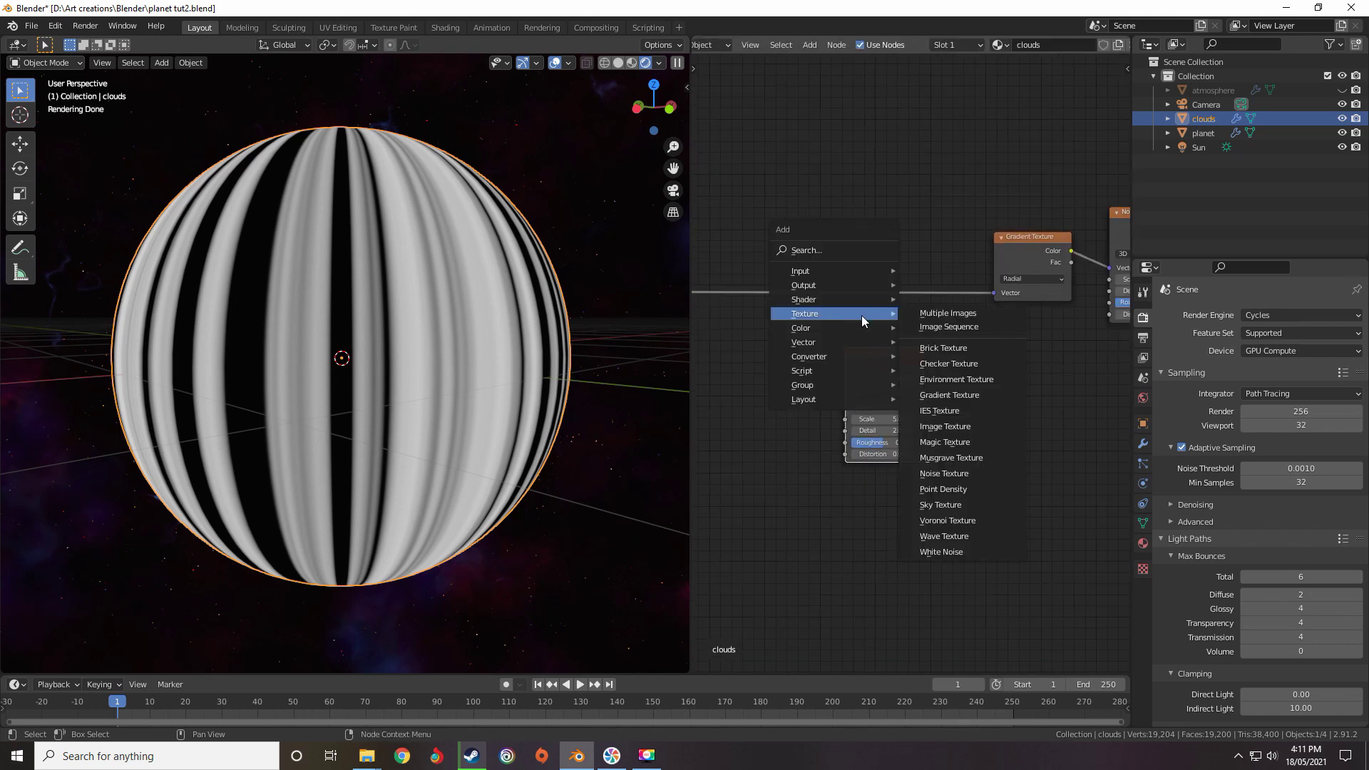
mouse_move(834, 327)
left_click(941, 407)
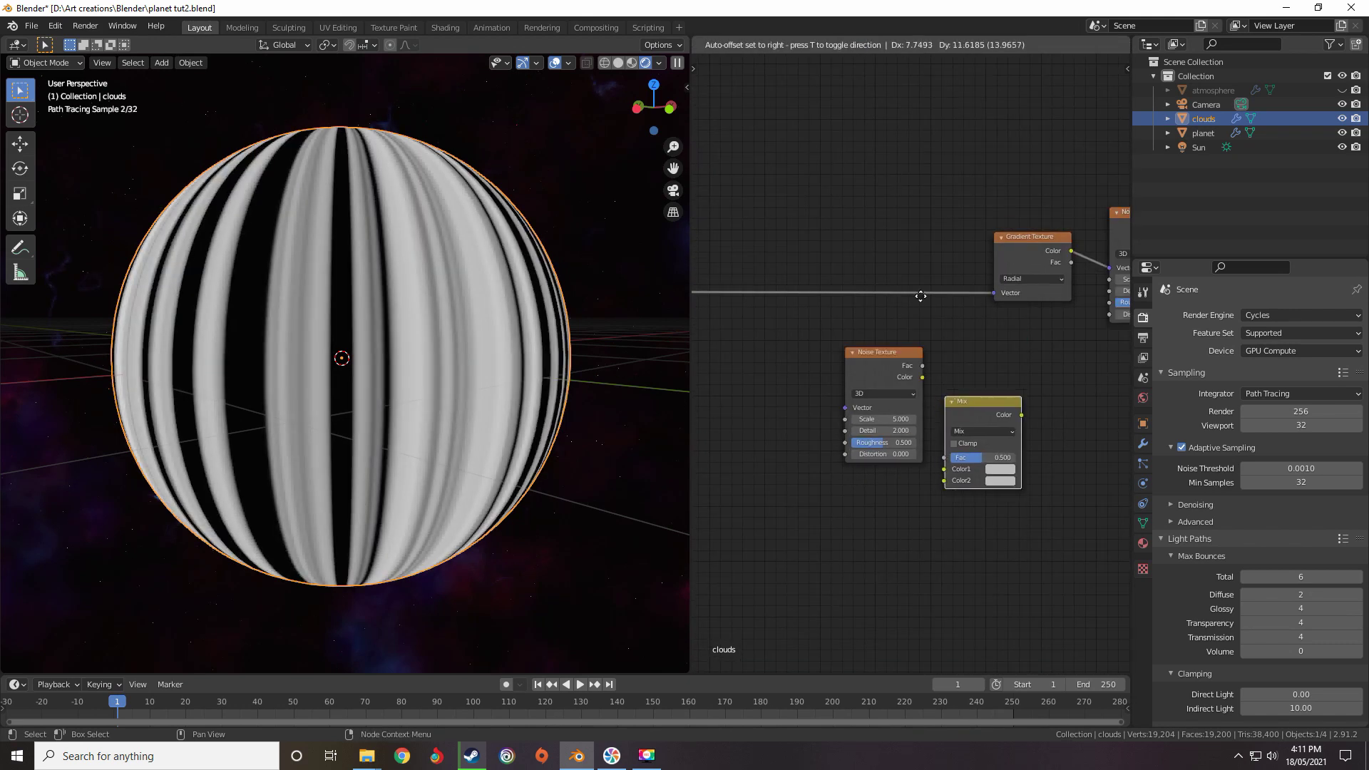
left_click(858, 353)
scroll(858, 353, "up", 1)
middle_click_drag(859, 353, 1004, 324)
scroll(977, 317, "down", 1)
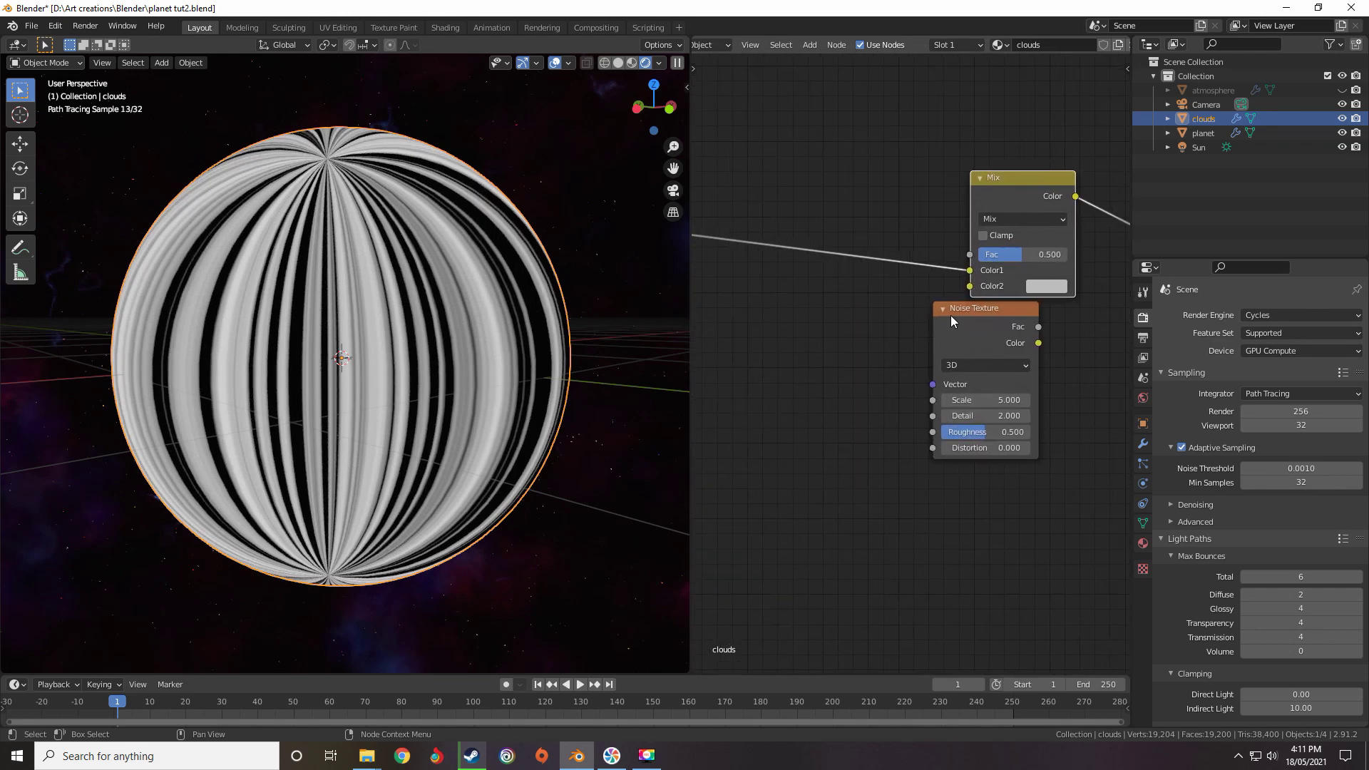
Connect Mapping's Vector output to the new Noise Texture's Vector and its Color output to the Mix node's Color2
left_click_drag(955, 314, 823, 308)
scroll(863, 307, "down", 1)
scroll(901, 310, "up", 2)
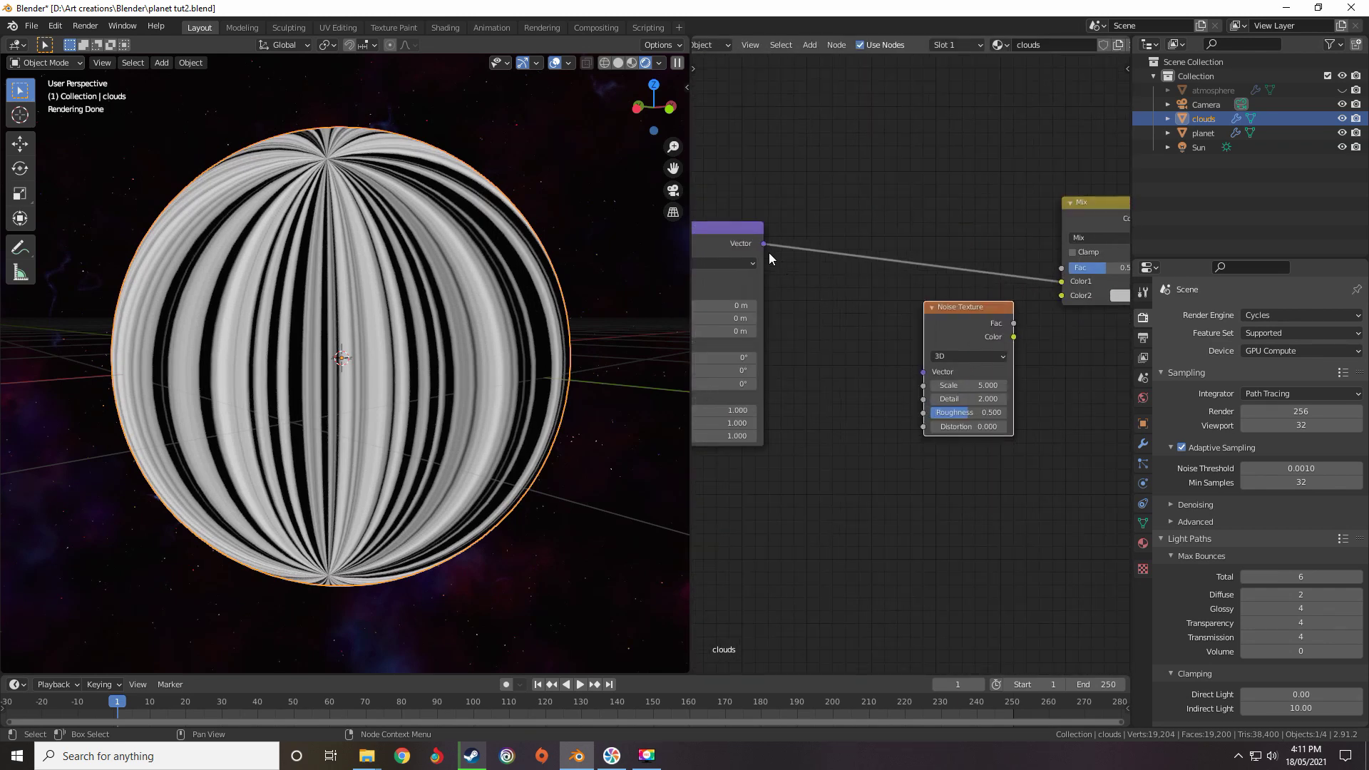
left_click_drag(764, 243, 924, 374)
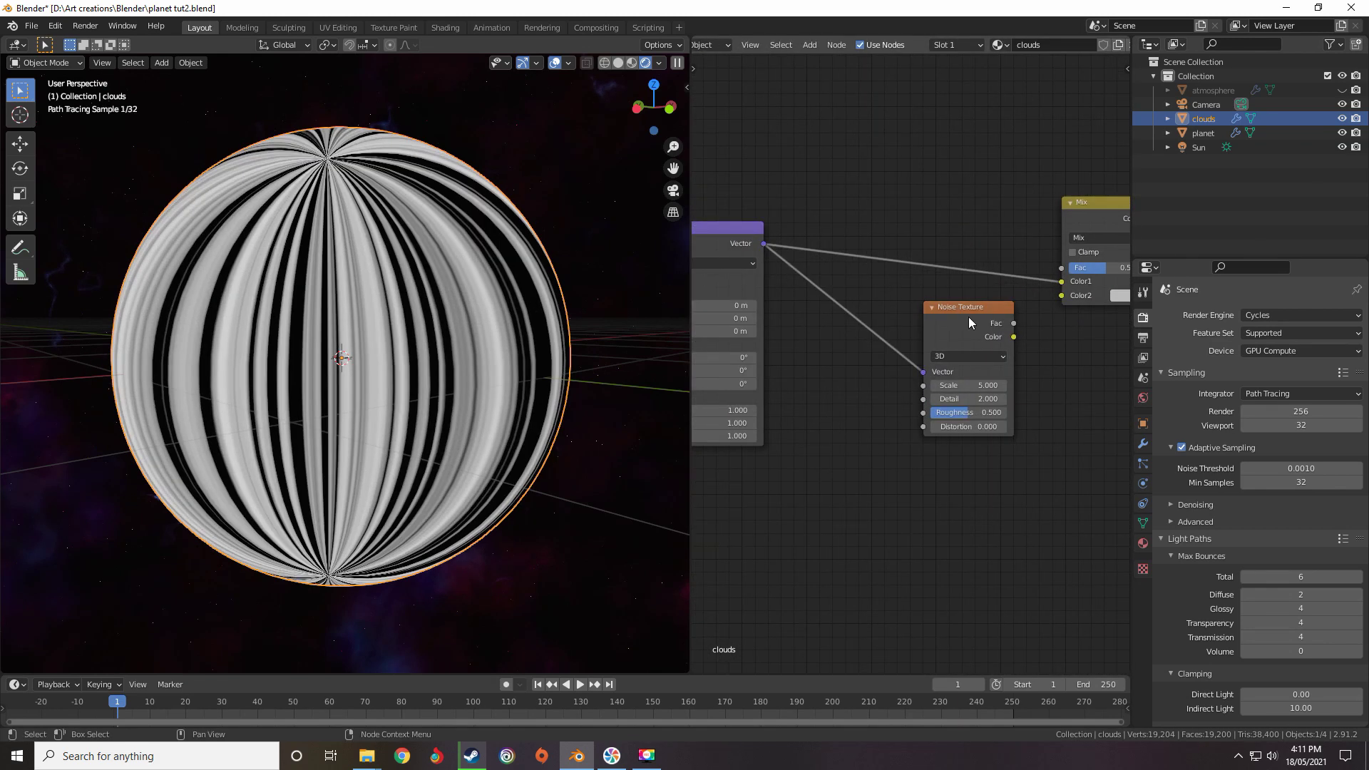
left_click_drag(968, 317, 887, 317)
middle_click_drag(888, 316, 802, 301)
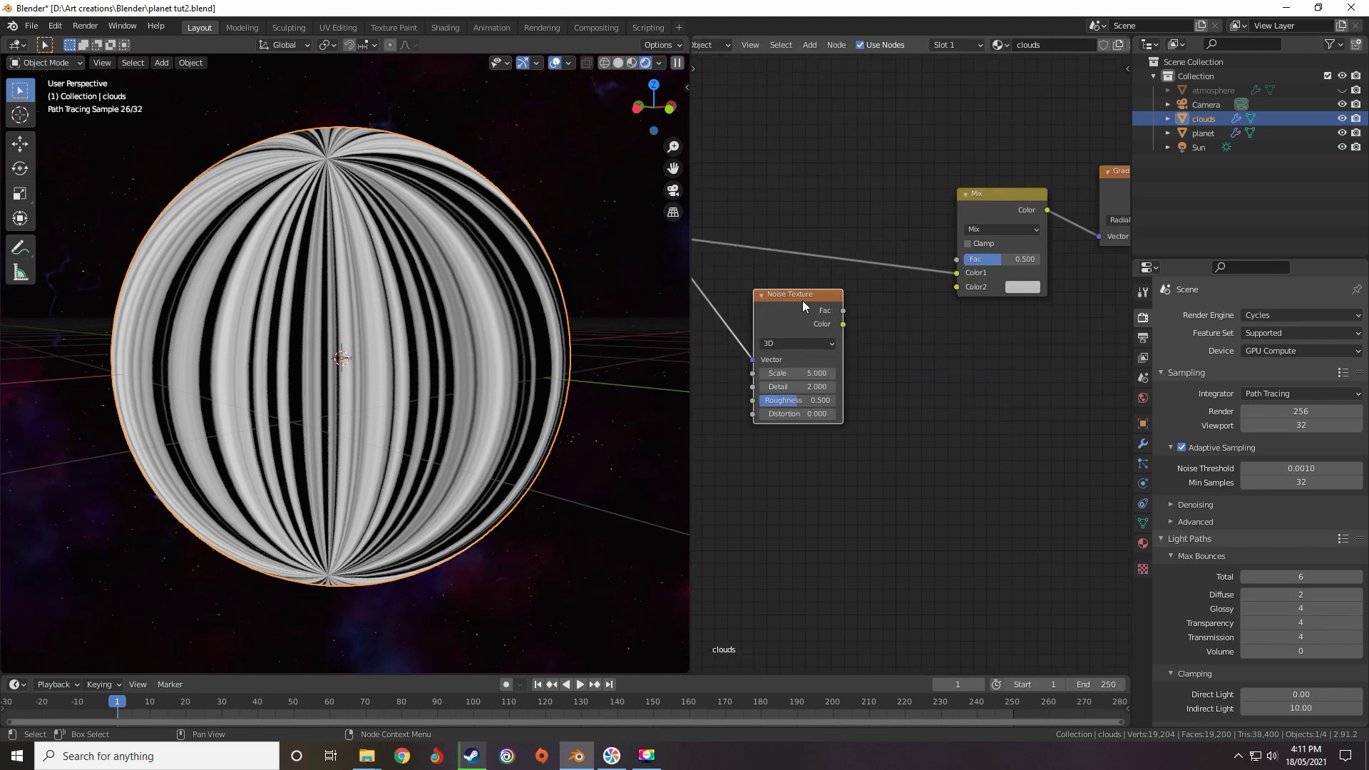
left_click_drag(842, 325, 960, 288)
scroll(925, 296, "down", 2)
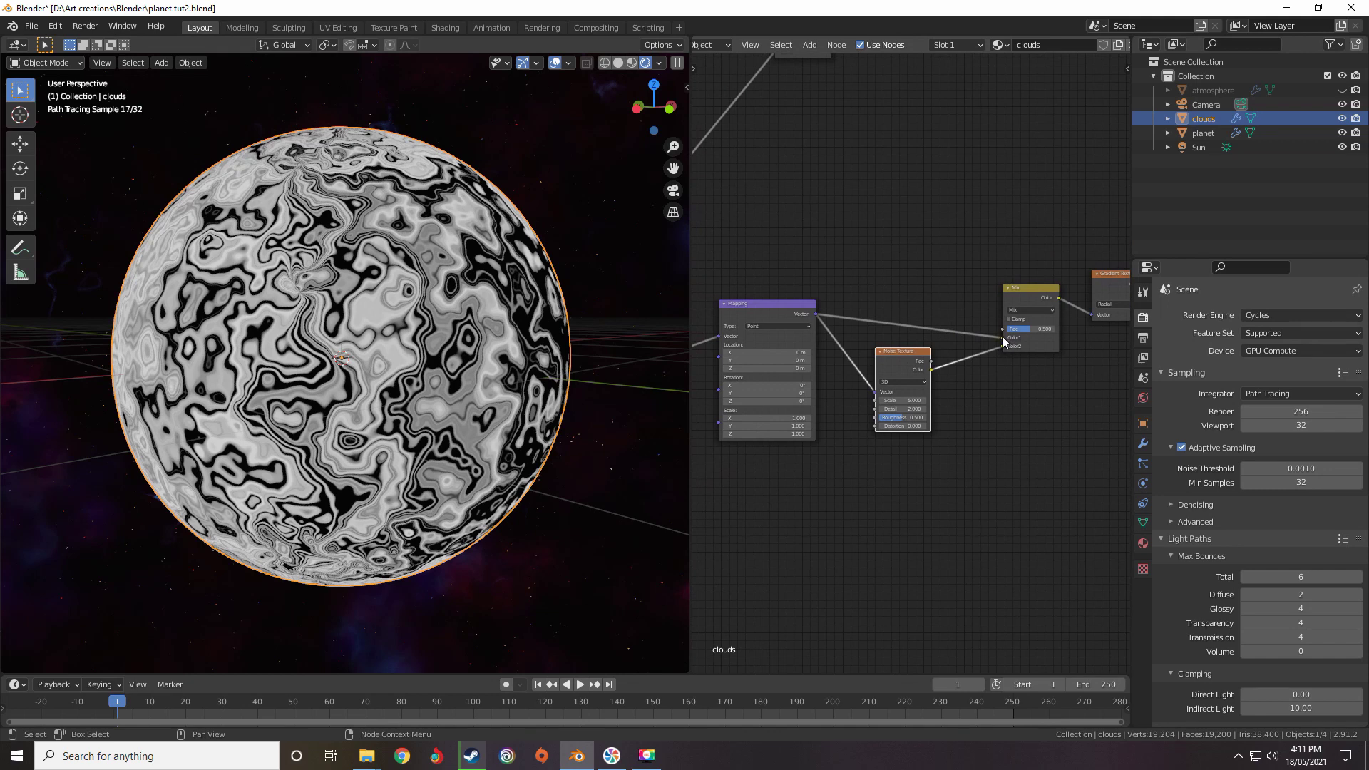
Set the Mix node's Fac to 0.142 to reduce the noise distortion of the stripes
scroll(1002, 336, "up", 2)
scroll(858, 328, "up", 4)
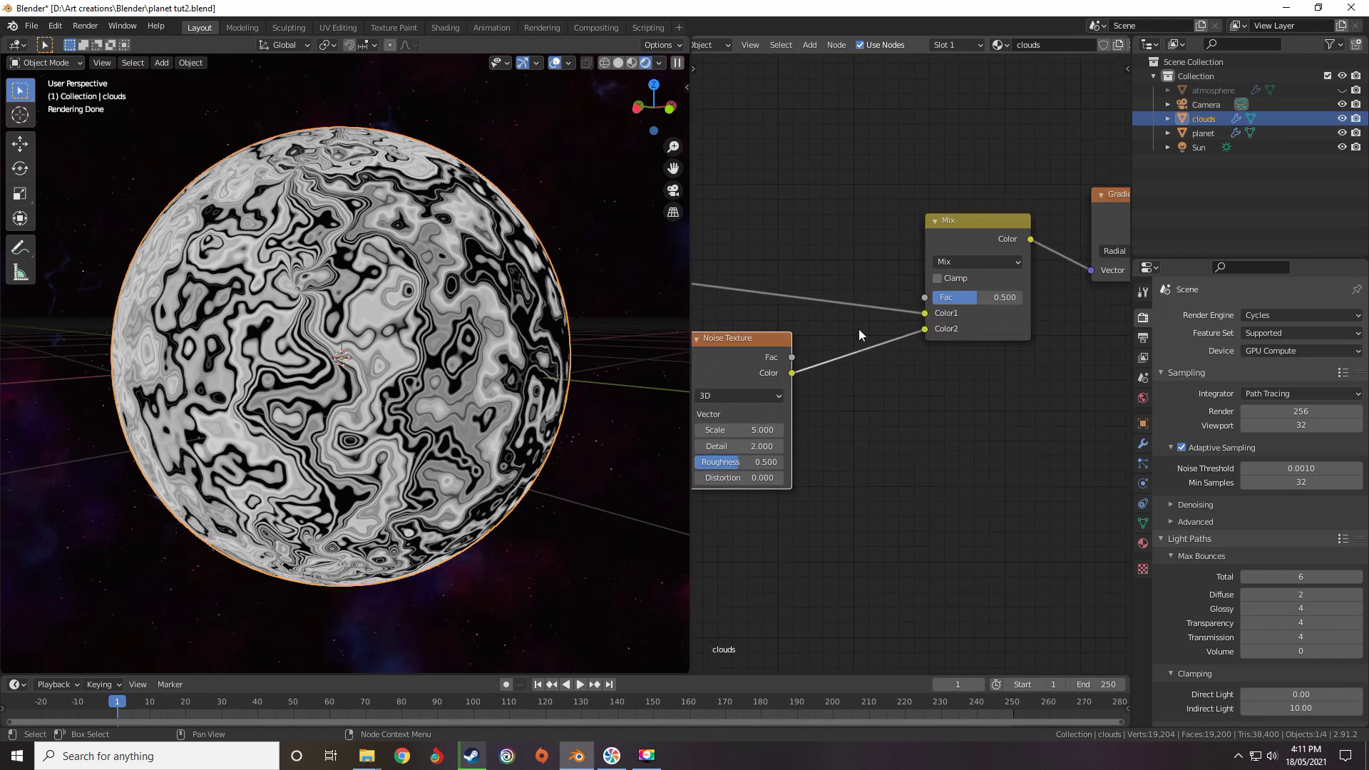
scroll(884, 355, "down", 2)
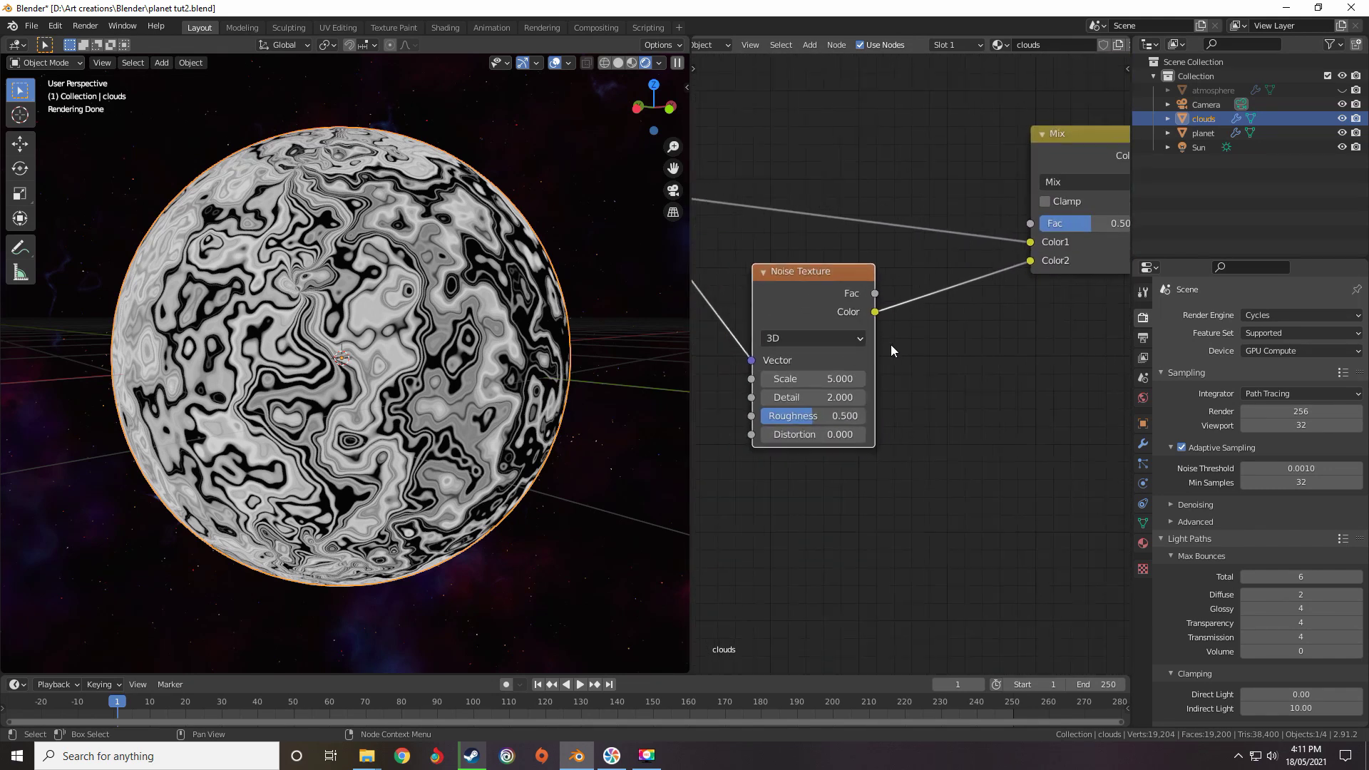
middle_click_drag(1034, 242, 927, 303)
scroll(941, 295, "up", 1)
left_click_drag(987, 262, 937, 263)
mouse_move(952, 263)
left_mouse_down()
mouse_move(978, 263)
mouse_move(942, 263)
mouse_move(958, 263)
left_mouse_up()
Set the new Noise Texture's Scale to 11 and inspect the wavy stripes on the sphere
middle_click_drag(752, 403, 829, 342)
scroll(830, 342, "up", 1)
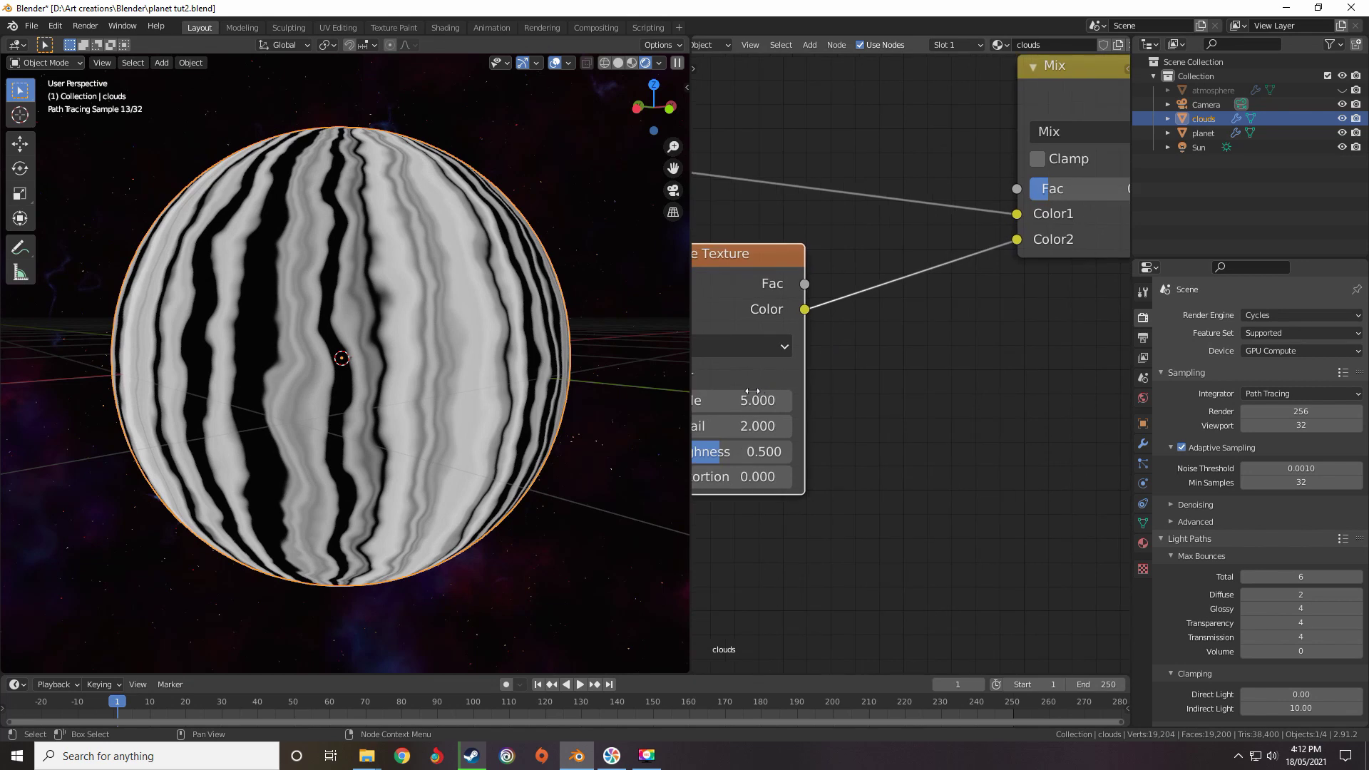
left_click_drag(749, 400, 796, 401)
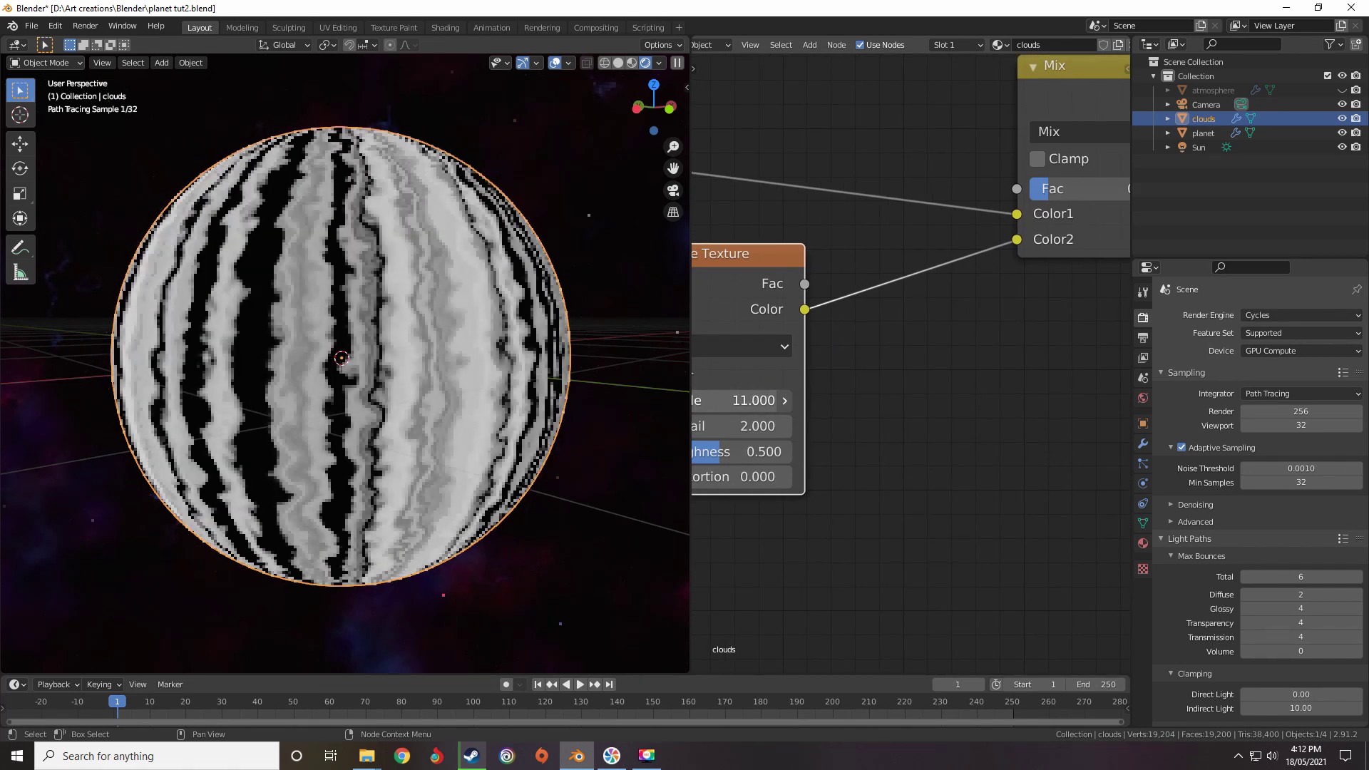
scroll(475, 363, "up", 3)
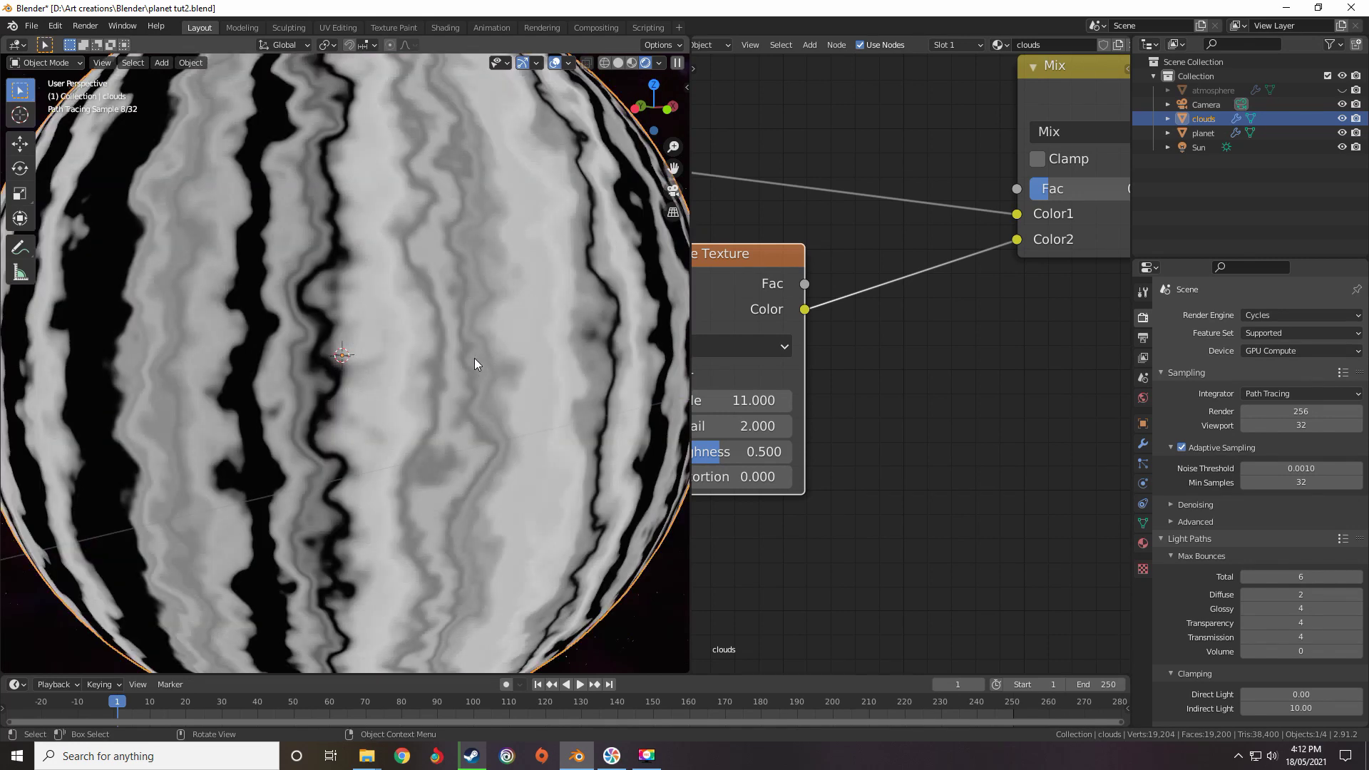
scroll(445, 363, "down", 6)
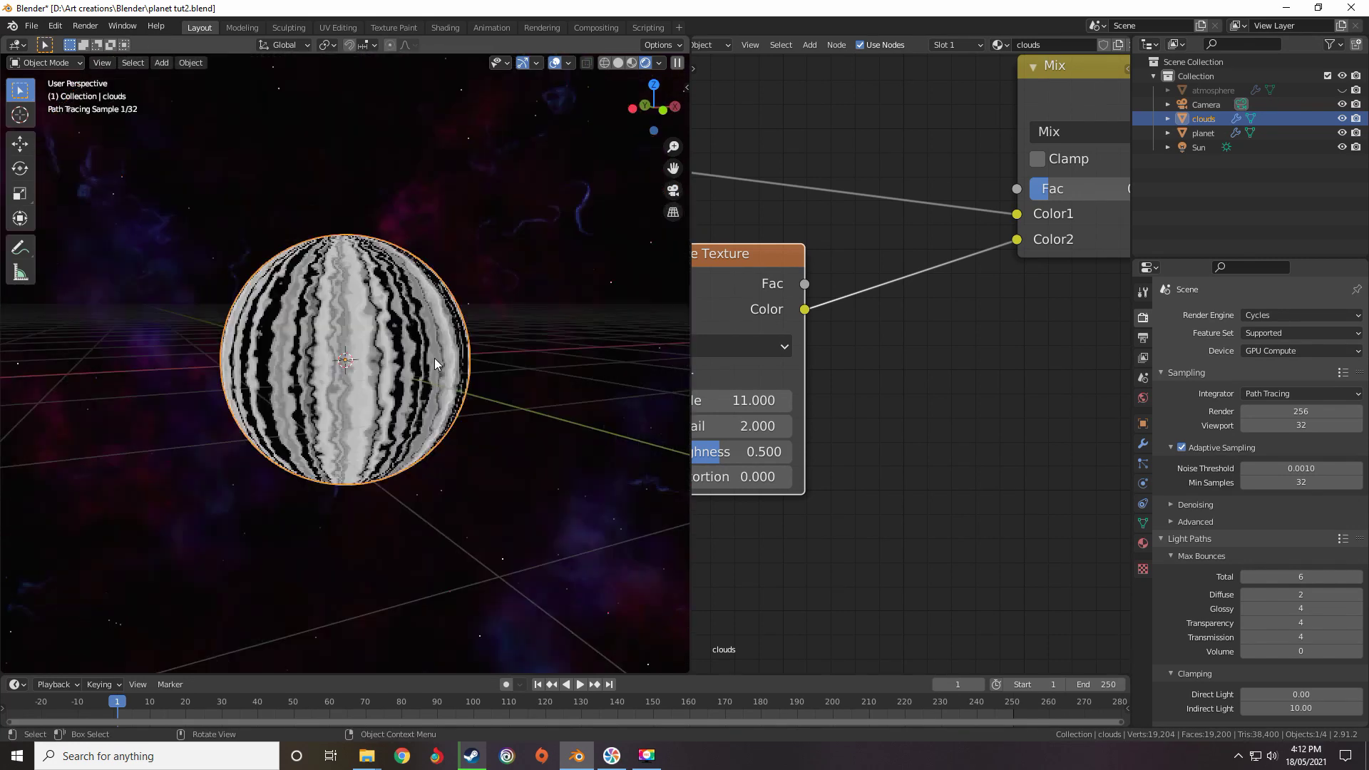
scroll(434, 357, "up", 3)
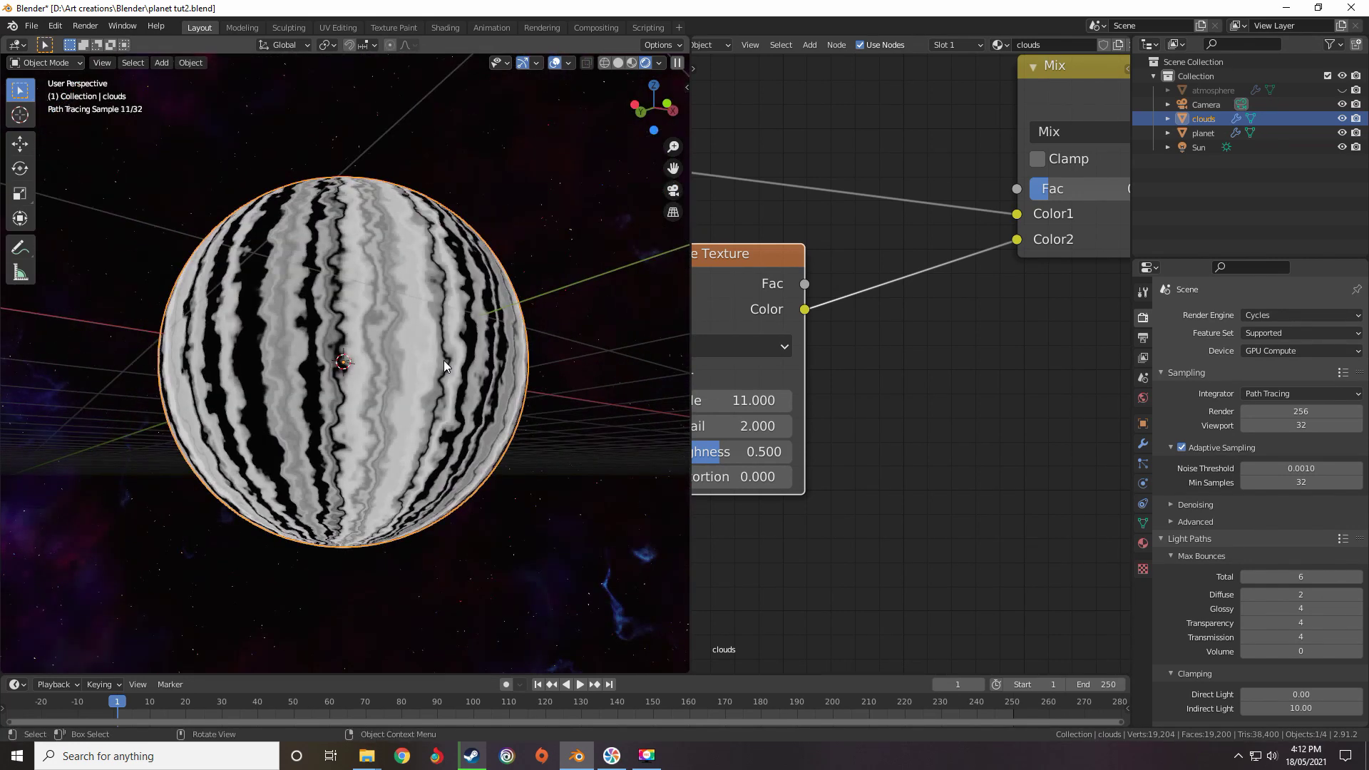
middle_click_drag(430, 375, 421, 392)
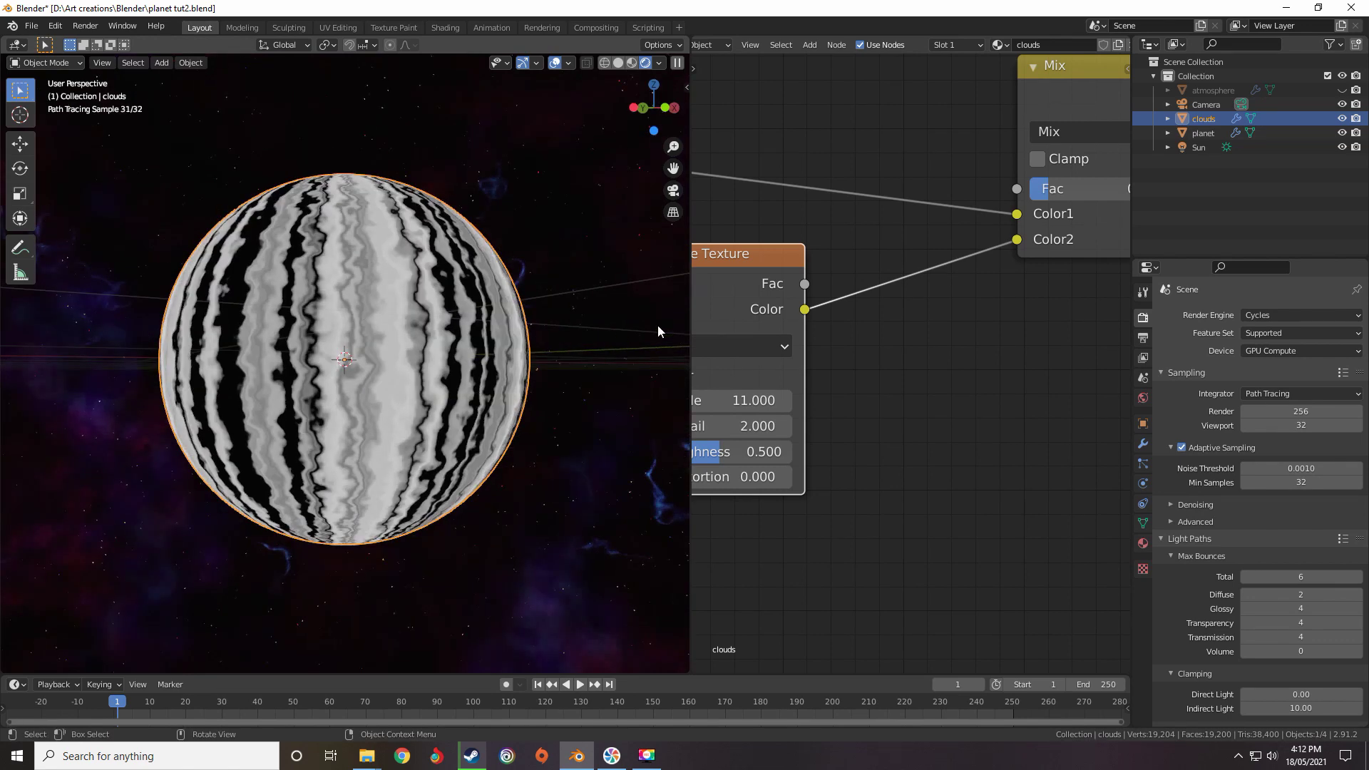
Examine the node chain from Mapping through Noise Texture, Mix and Gradient Texture, and the stripes around the sphere
scroll(657, 324, "down", 7)
scroll(754, 319, "down", 2)
middle_click_drag(754, 320, 716, 358)
scroll(958, 314, "down", 8)
scroll(951, 306, "up", 4)
middle_click_drag(881, 335, 771, 352)
middle_click_drag(976, 278, 880, 280)
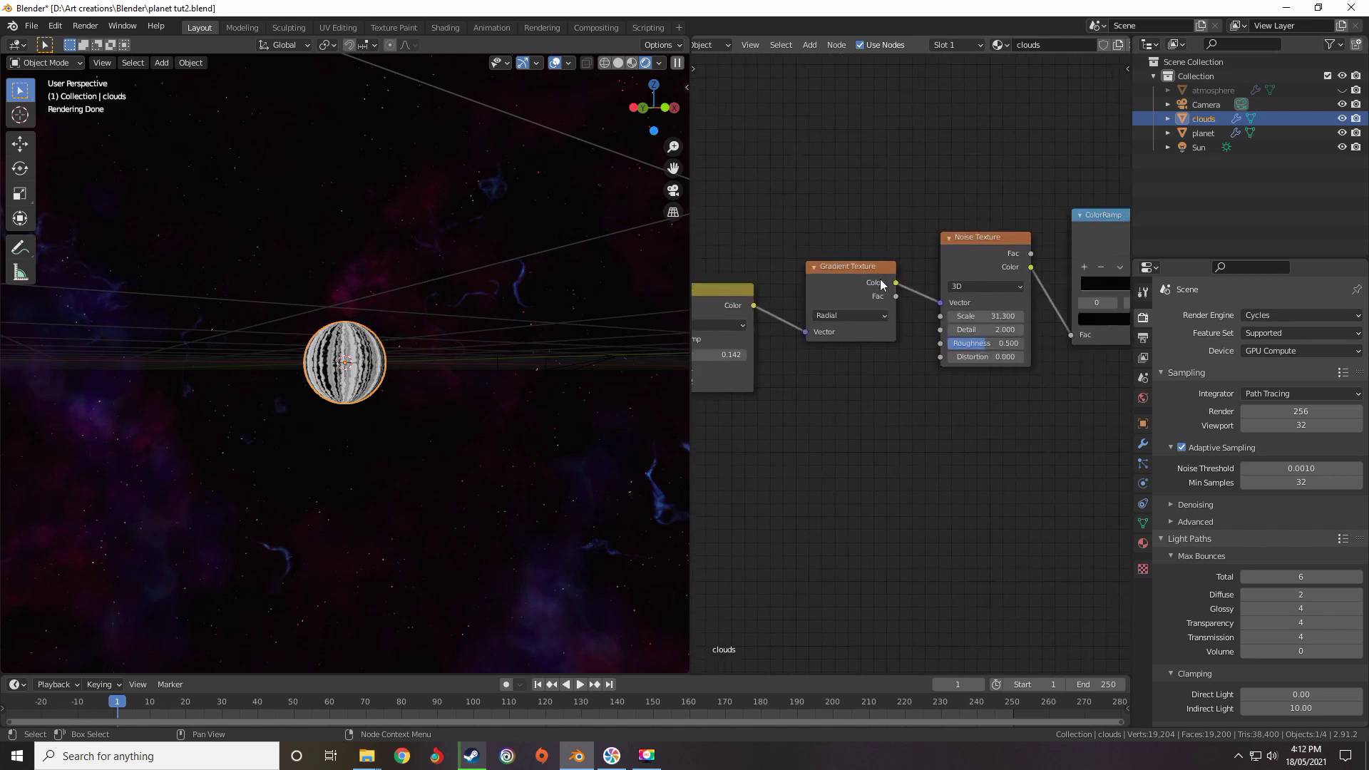
scroll(406, 360, "up", 5)
middle_click_drag(750, 343, 894, 320)
scroll(460, 362, "up", 4)
middle_click_drag(432, 372, 425, 374)
scroll(425, 374, "down", 4)
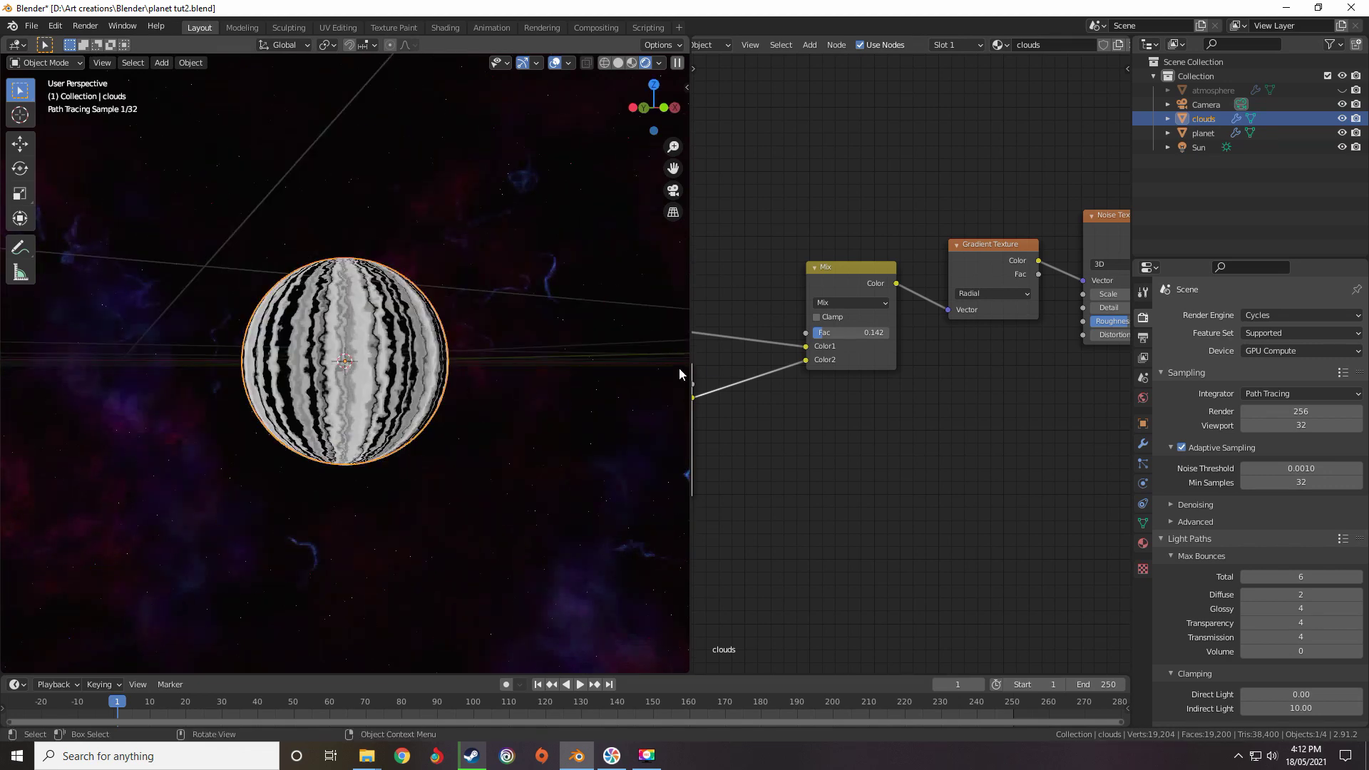
middle_click_drag(798, 367, 905, 346)
middle_click_drag(791, 363, 802, 317)
scroll(905, 355, "up", 3)
scroll(921, 326, "up", 3)
scroll(802, 318, "up", 2)
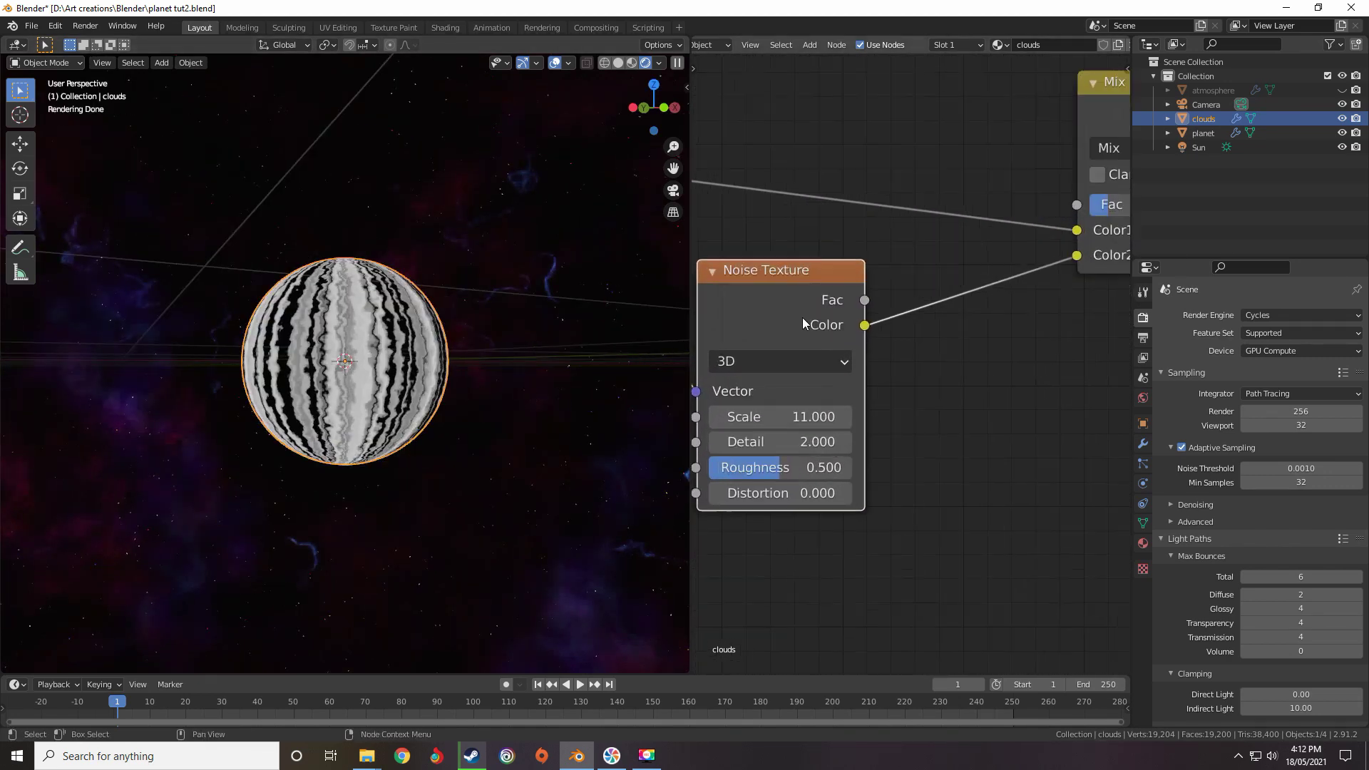
scroll(913, 308, "down", 3)
middle_click_drag(915, 285, 1011, 304)
middle_click_drag(442, 367, 430, 378)
scroll(431, 378, "up", 4)
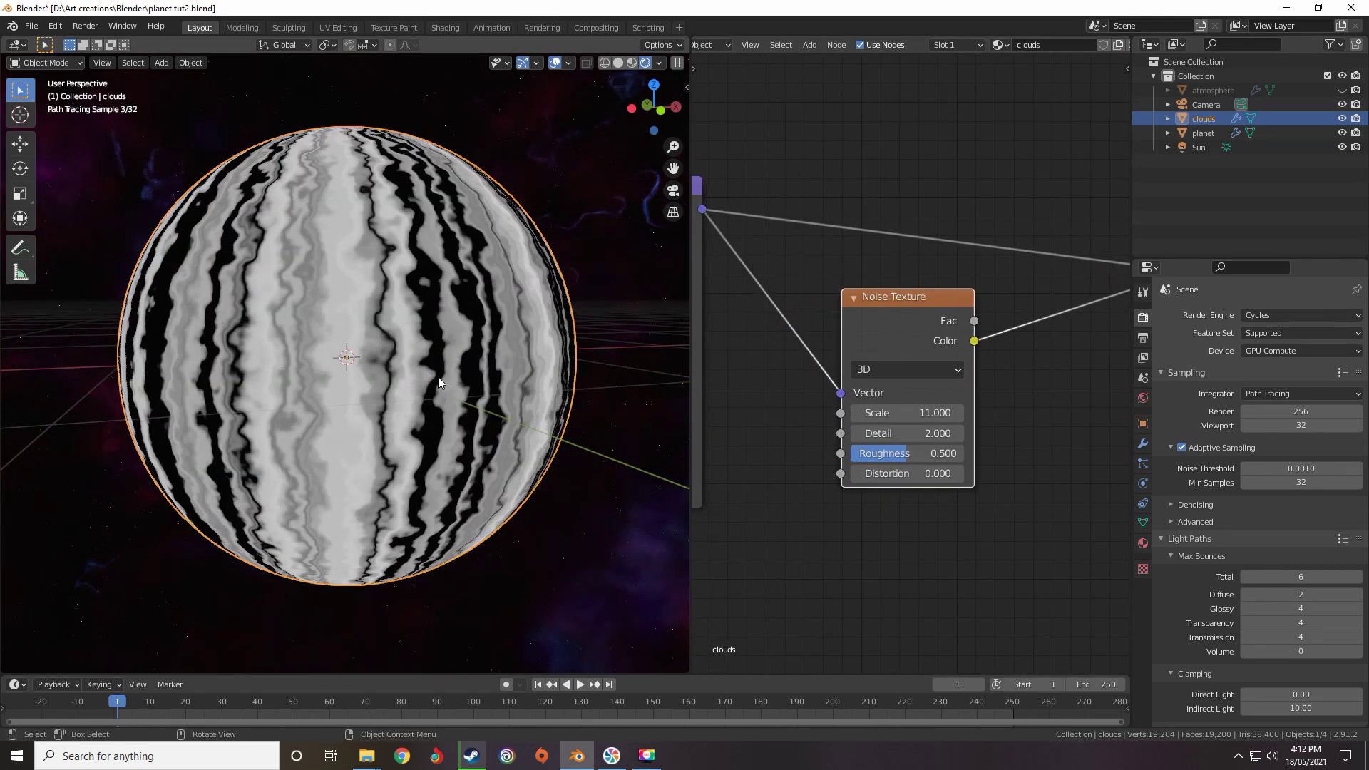
scroll(860, 398, "down", 2)
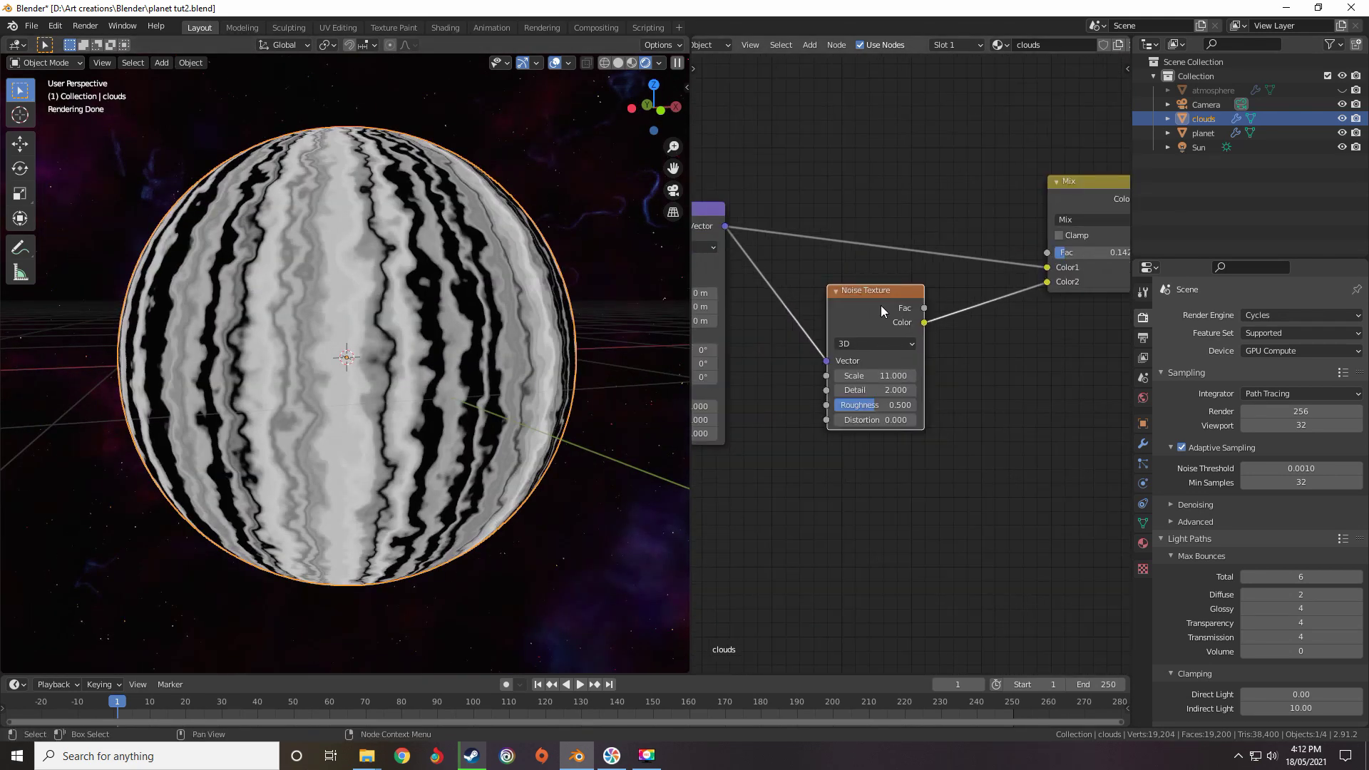
Move the new Noise Texture closer to the Mix node and save the file
scroll(868, 295, "down", 6)
middle_click_drag(914, 281, 870, 252)
scroll(935, 275, "up", 2)
mouse_move(987, 257)
middle_mouse_down()
mouse_move(926, 269)
mouse_move(996, 257)
middle_mouse_up()
left_click_drag(807, 261, 852, 260)
left_click(984, 185)
left_click(32, 26)
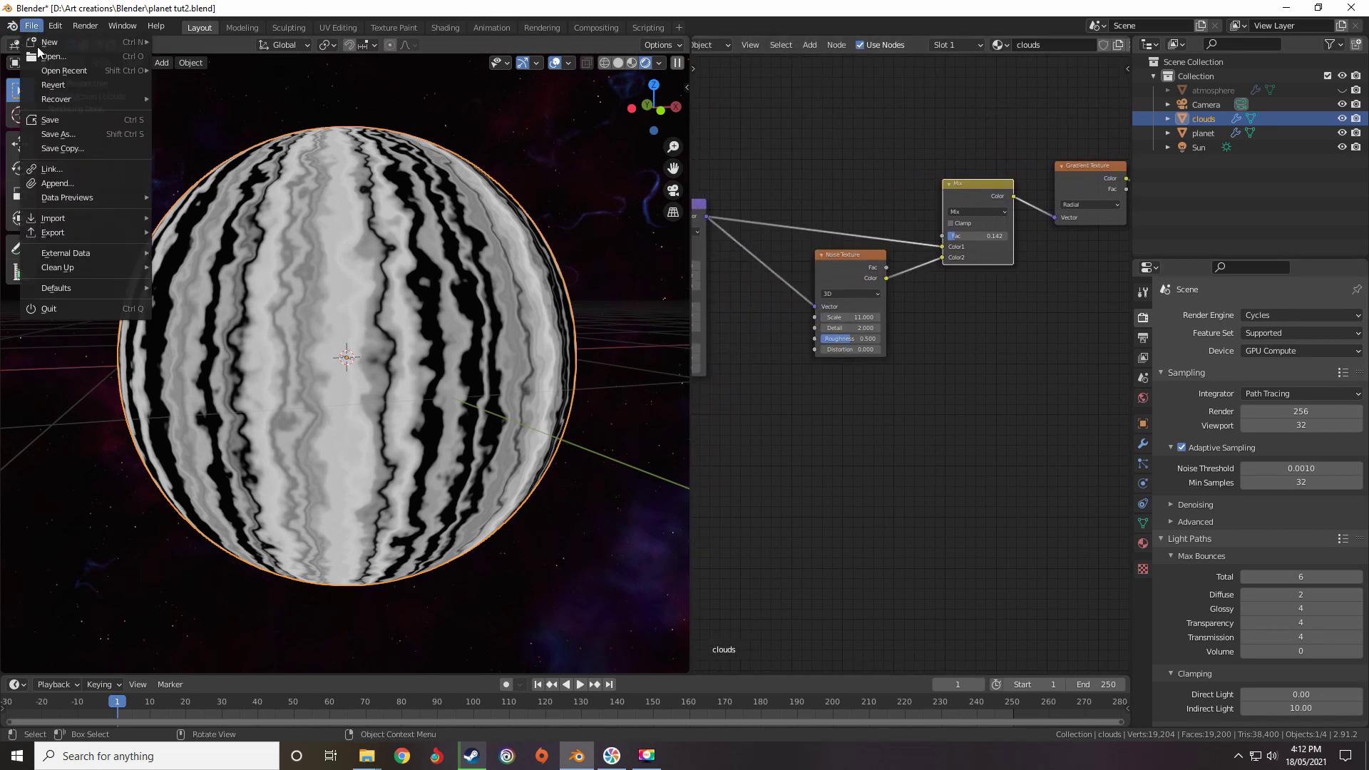
left_click(57, 121)
Duplicate the Mix node and insert the copy on the link between the Noise Texture's Color and the first Mix's Color2
middle_click_drag(943, 353, 980, 351)
scroll(979, 350, "up", 2)
middle_click_drag(914, 312, 948, 291)
scroll(978, 371, "down", 3)
scroll(867, 373, "up", 1)
left_click(887, 258)
scroll(888, 356, "up", 5)
key("shift+d")
left_click(961, 438)
mouse_move(911, 387)
middle_mouse_down()
mouse_move(968, 393)
mouse_move(930, 403)
middle_mouse_up()
left_click_drag(998, 322, 918, 276)
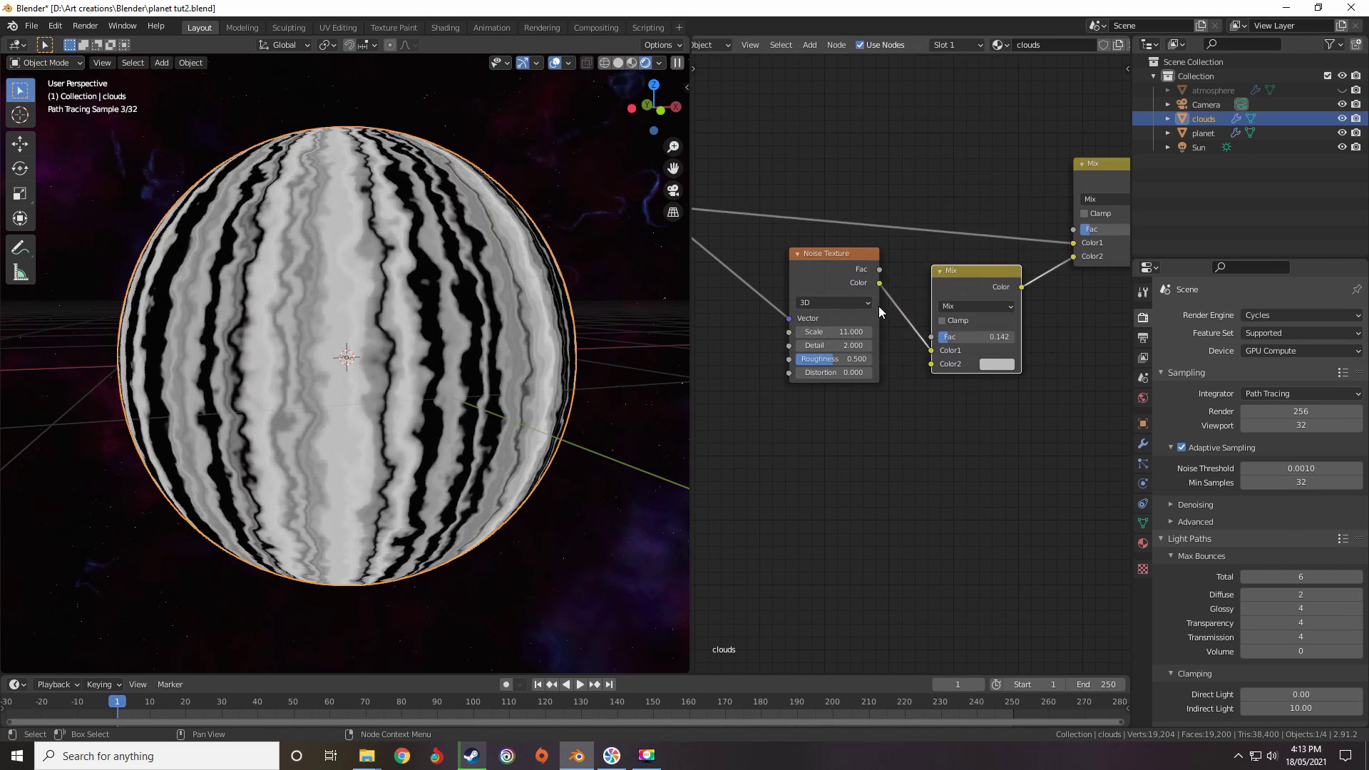
Add a Voronoi Texture below the Noise Texture and connect its Distance output to the duplicated Mix's Color2
scroll(935, 285, "up", 3)
middle_click_drag(841, 352, 922, 249)
scroll(935, 285, "down", 5)
scroll(888, 269, "up", 3)
scroll(888, 269, "down", 1)
key("shift+a")
mouse_move(855, 278)
mouse_move(810, 272)
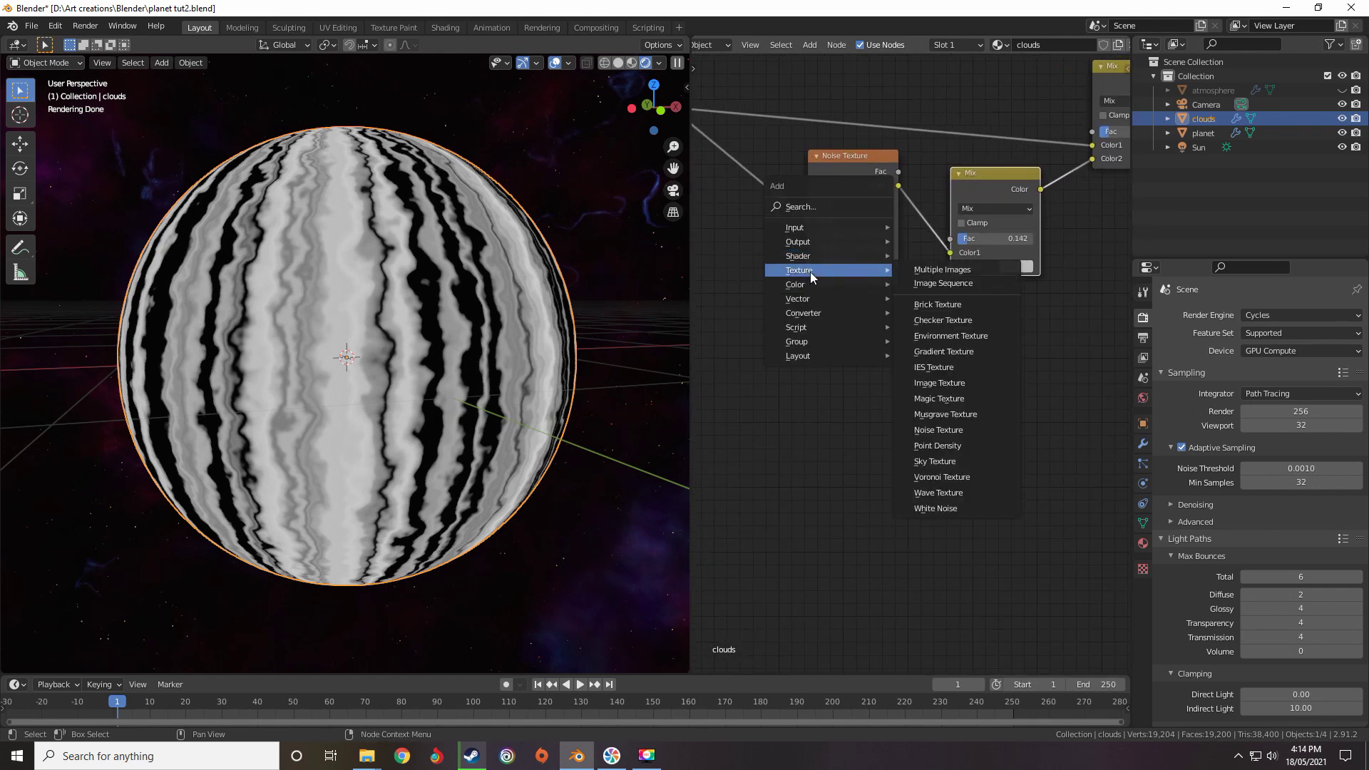
left_click(965, 477)
left_click_drag(951, 268, 950, 267)
Connect Mapping's Vector output to the Voronoi Texture's Vector and move the Voronoi node further down
middle_click_drag(870, 262, 973, 303)
scroll(973, 303, "down", 4)
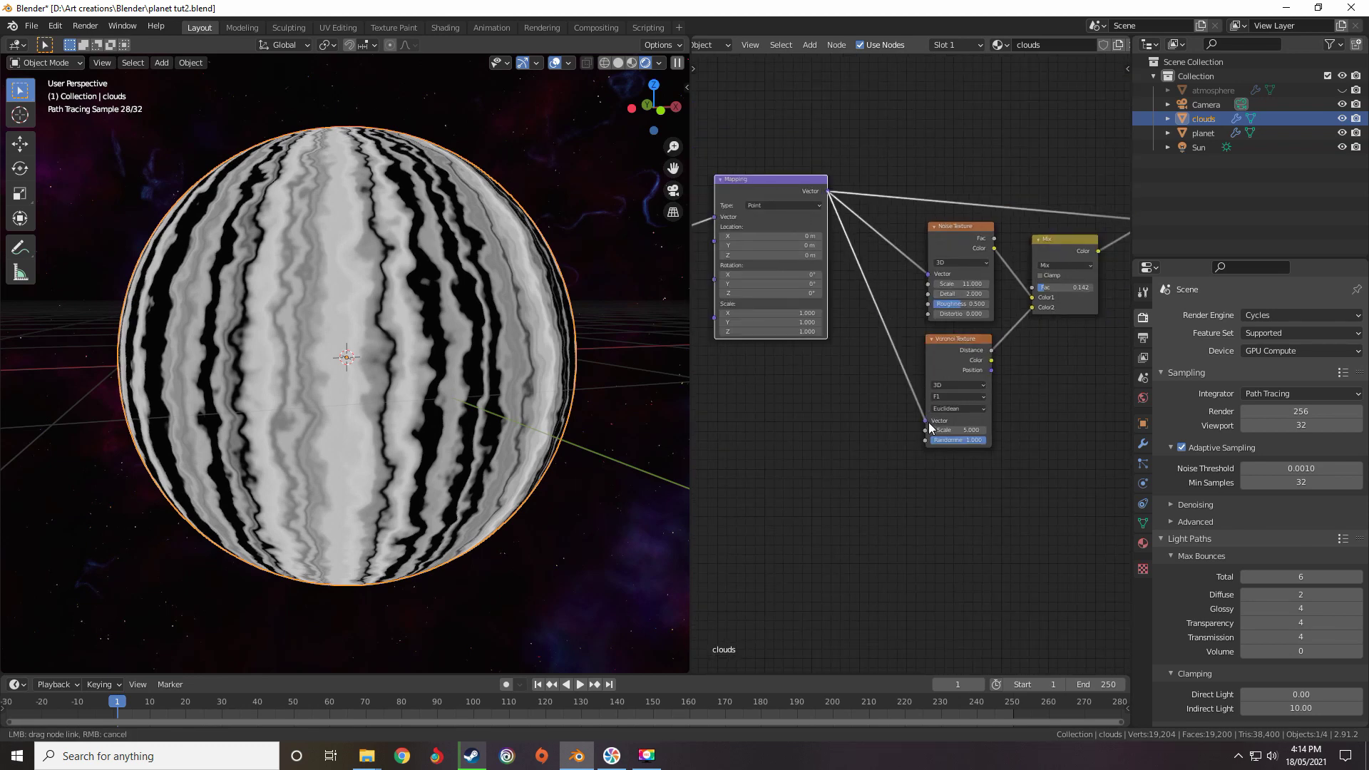
left_click_drag(929, 423, 928, 422)
left_click_drag(949, 368, 912, 461)
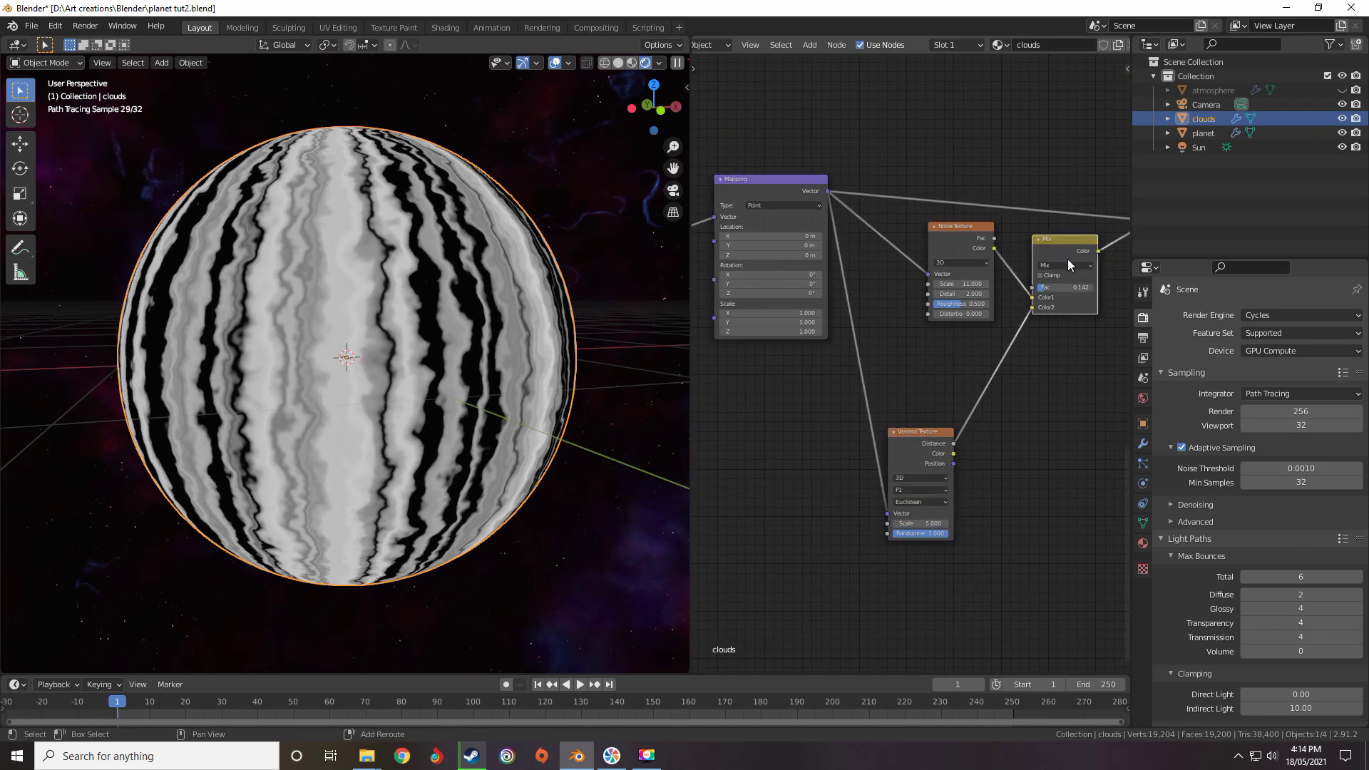
Duplicate the Mix node again and insert the copy on the link leaving the Voronoi Texture's Distance output
key("shift+d")
left_click(1005, 385)
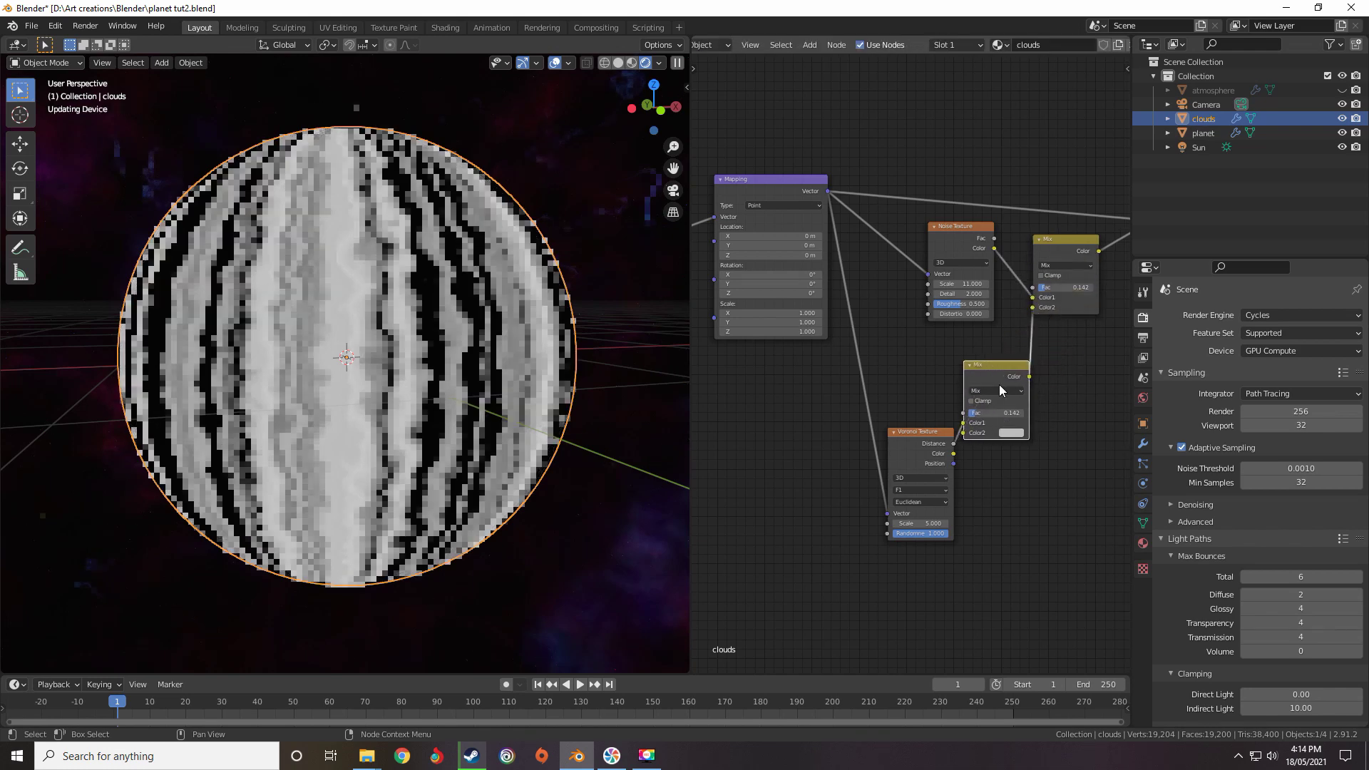
scroll(955, 315, "up", 2)
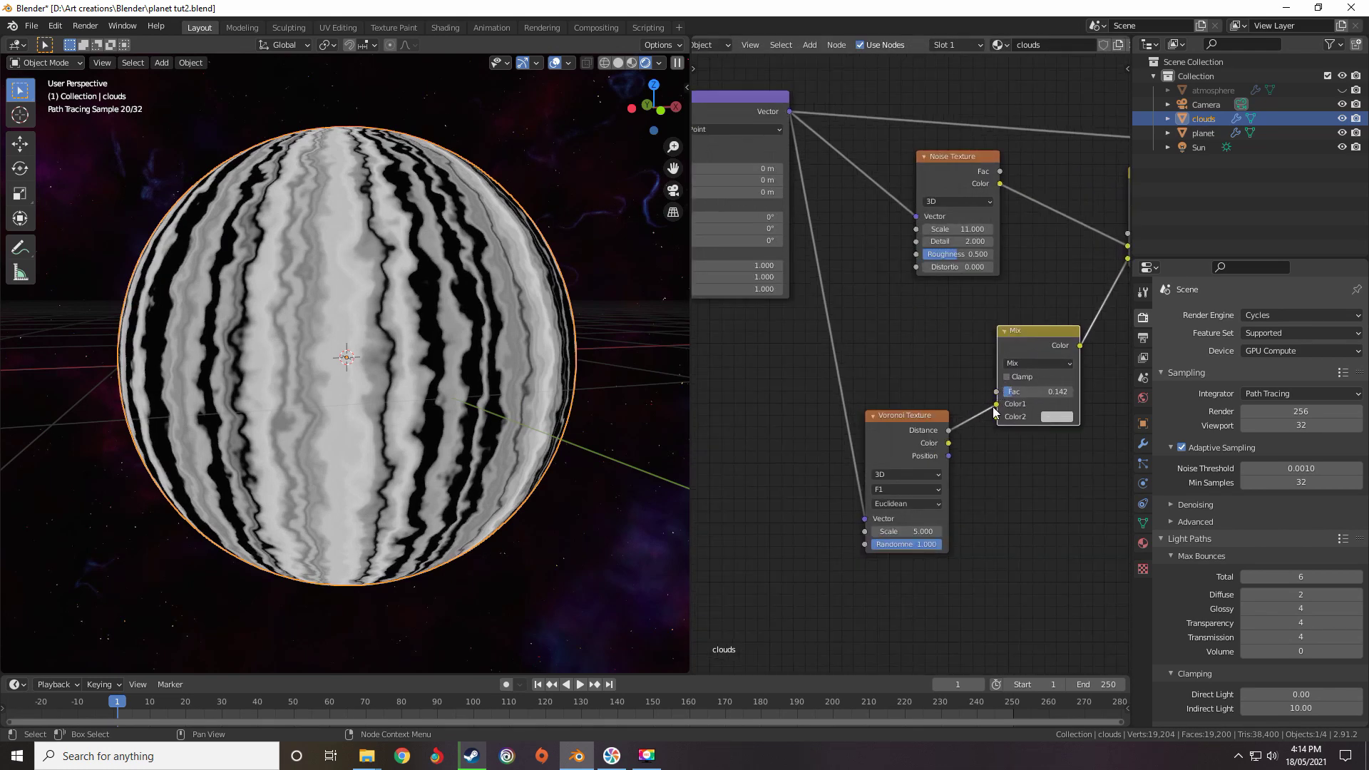
Move the Voronoi Distance link to the newest Mix's Color2 and connect Mapping's Vector to its Color1
left_click_drag(995, 405, 999, 417)
middle_click_drag(814, 128, 793, 129)
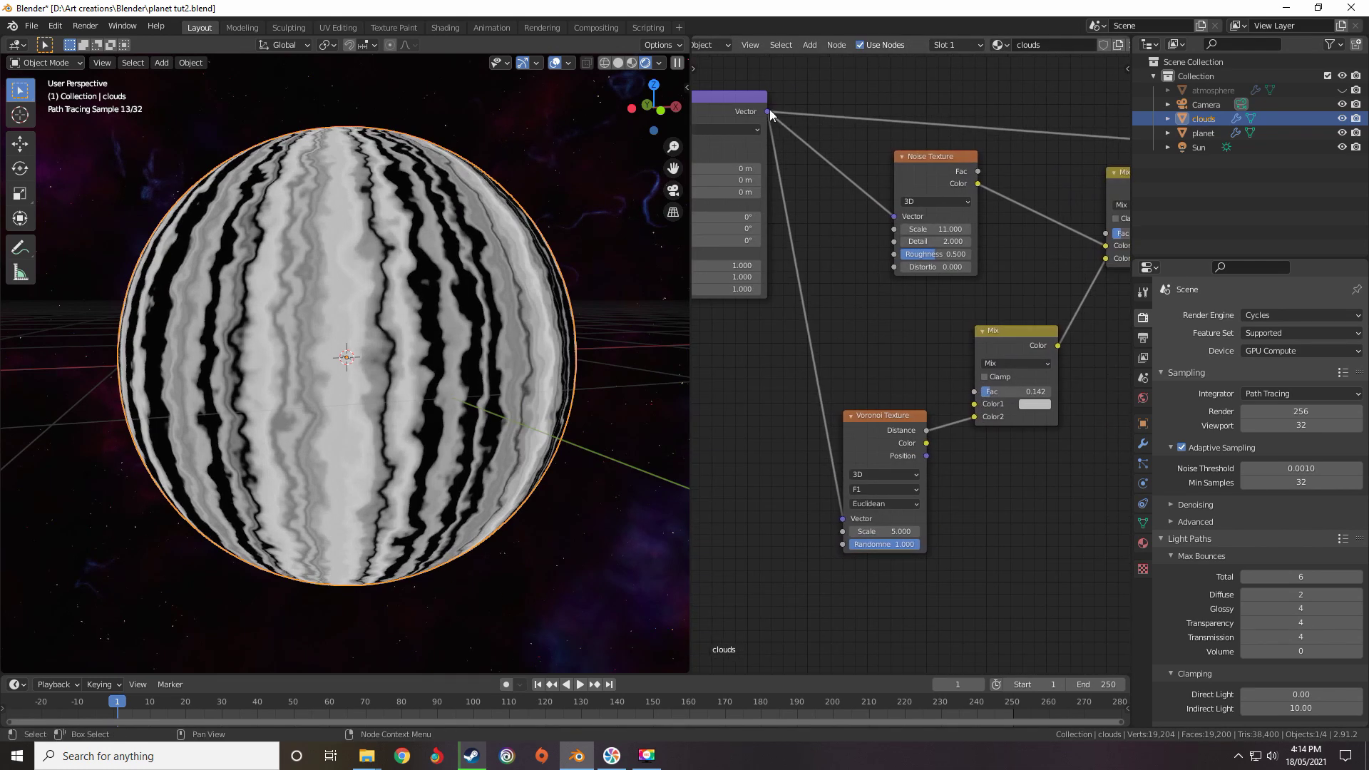
left_click_drag(978, 406, 979, 407)
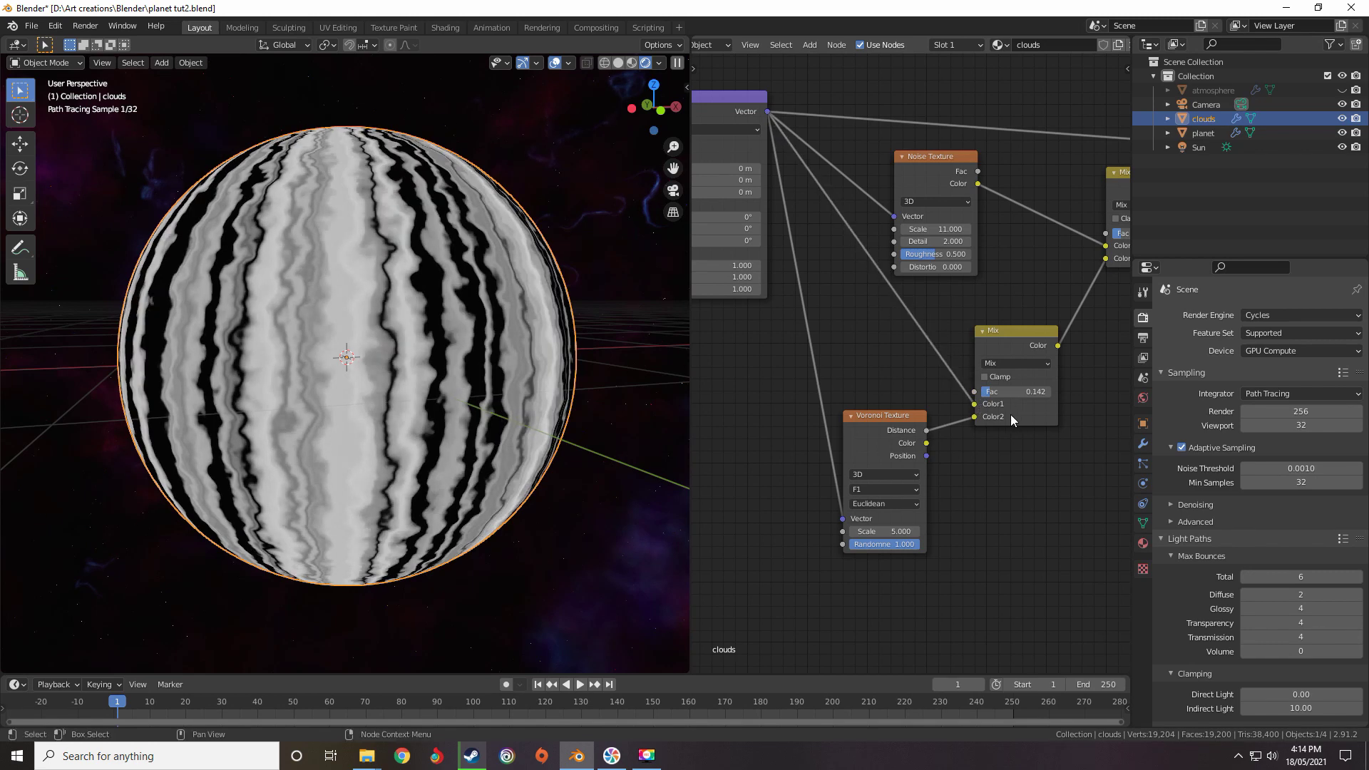
Examine the links and settings of the Voronoi Texture and the newest Mix node
middle_click_drag(977, 362, 896, 287)
scroll(945, 333, "down", 4)
scroll(831, 257, "up", 5)
scroll(831, 256, "up", 1)
middle_click_drag(730, 156, 822, 203)
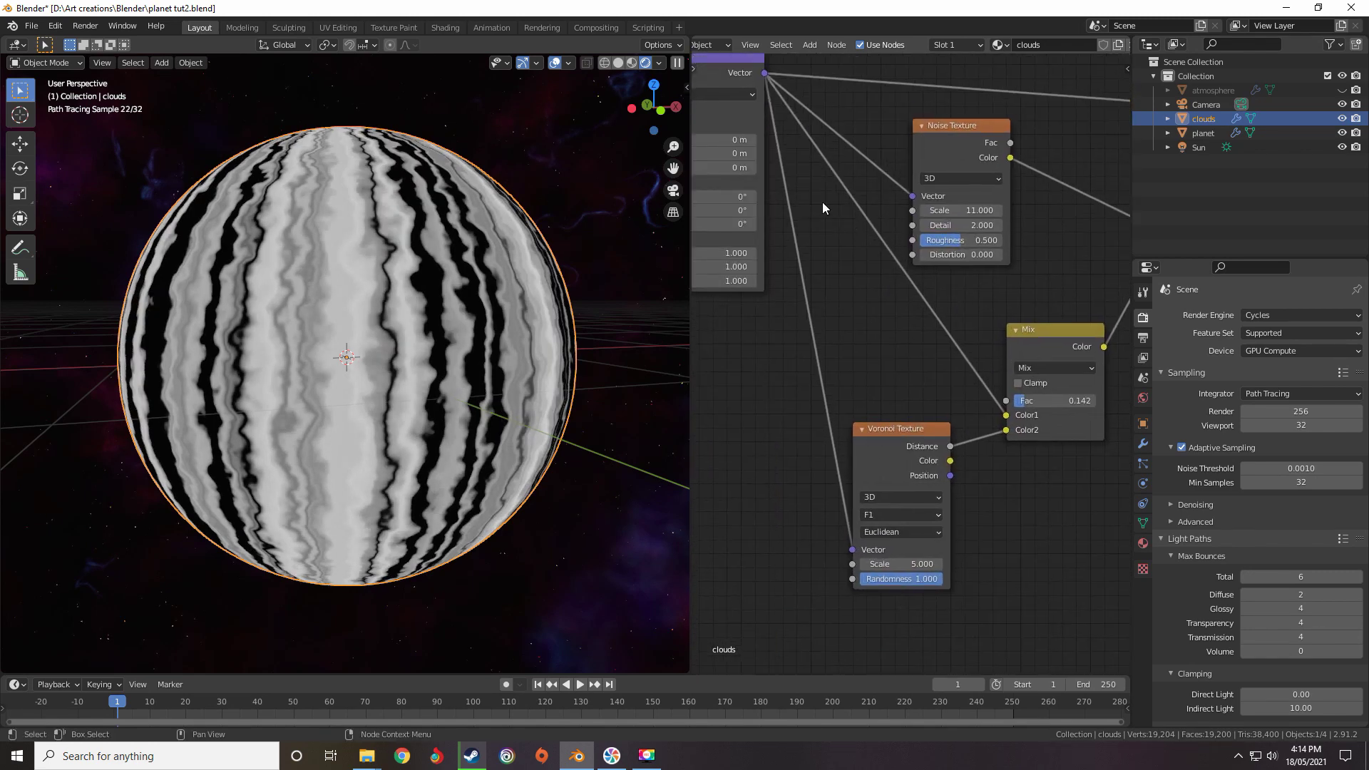
middle_click_drag(900, 305, 798, 220)
scroll(921, 301, "up", 4)
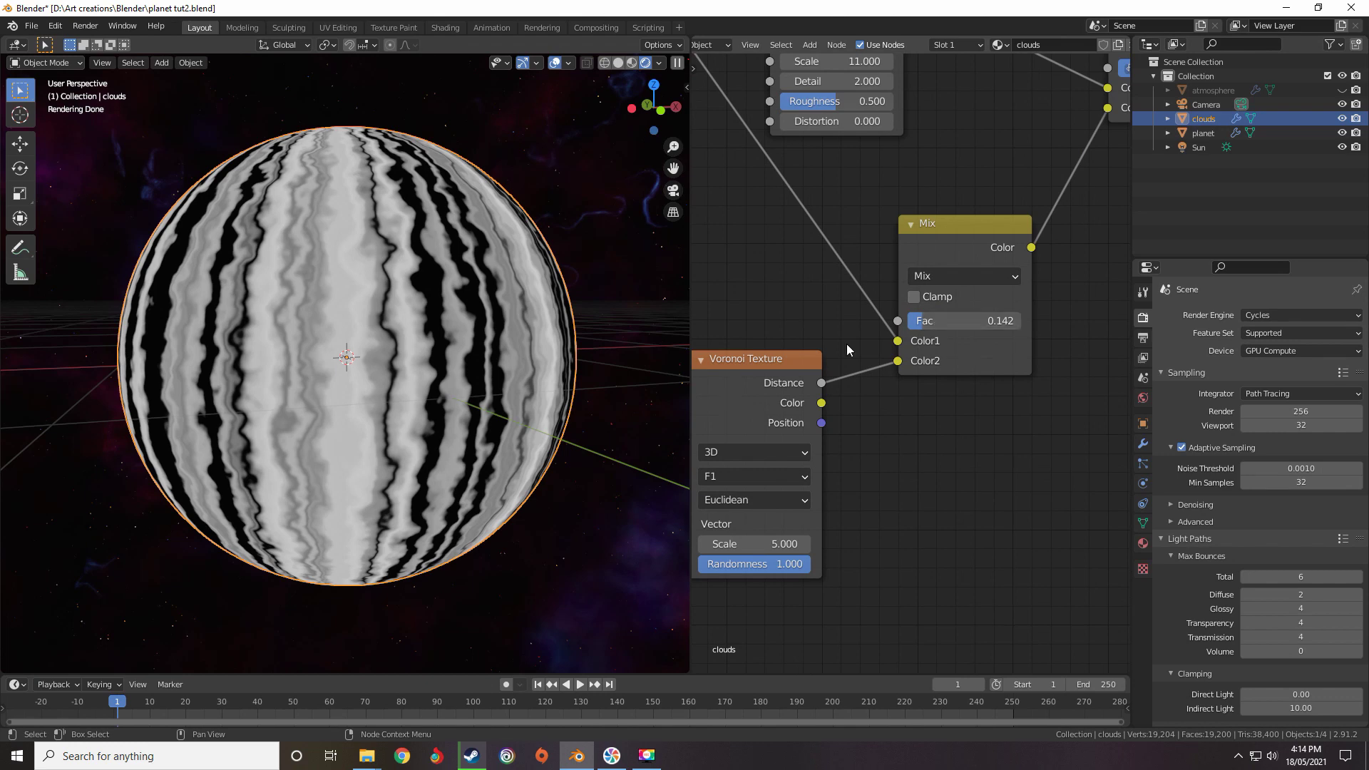
Set the Fac of the Mix after the Voronoi Texture to 1.000 and the Voronoi Scale to 31.7
scroll(616, 335, "up", 4)
left_click_drag(941, 320, 1037, 319)
middle_click_drag(857, 419, 975, 331)
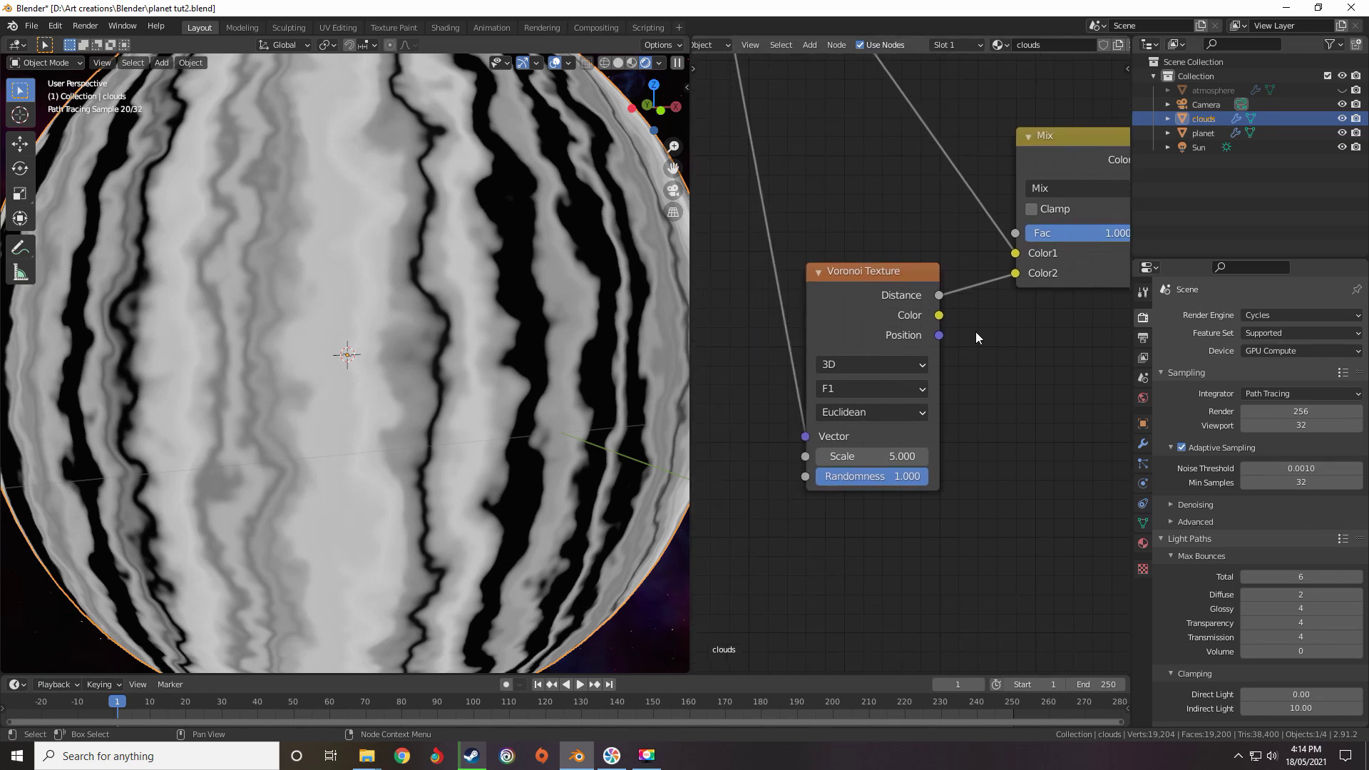
left_click_drag(861, 450, 1052, 450)
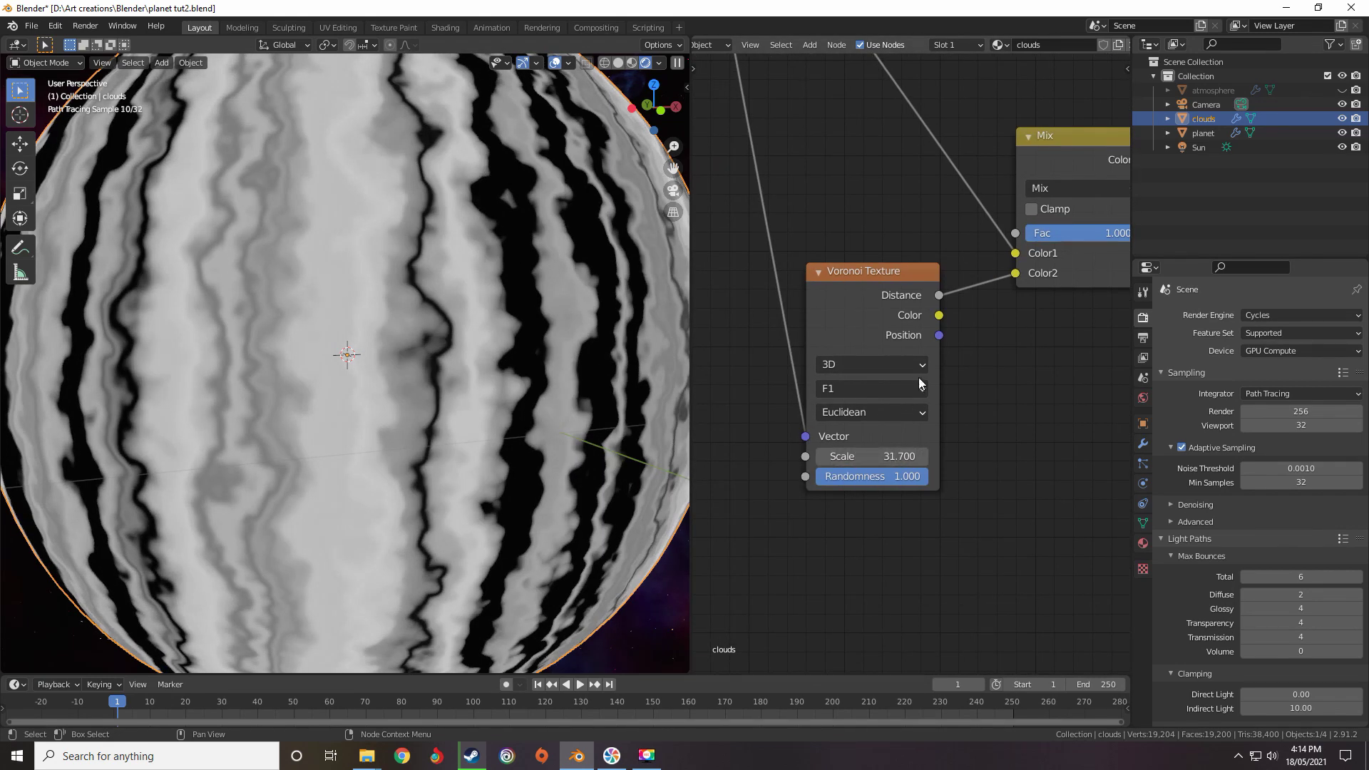
Switch the Voronoi Texture's feature output to Smooth F1 and set its Smoothness to 0.500
middle_click_drag(919, 379, 890, 402)
scroll(575, 363, "up", 2)
scroll(571, 361, "down", 1)
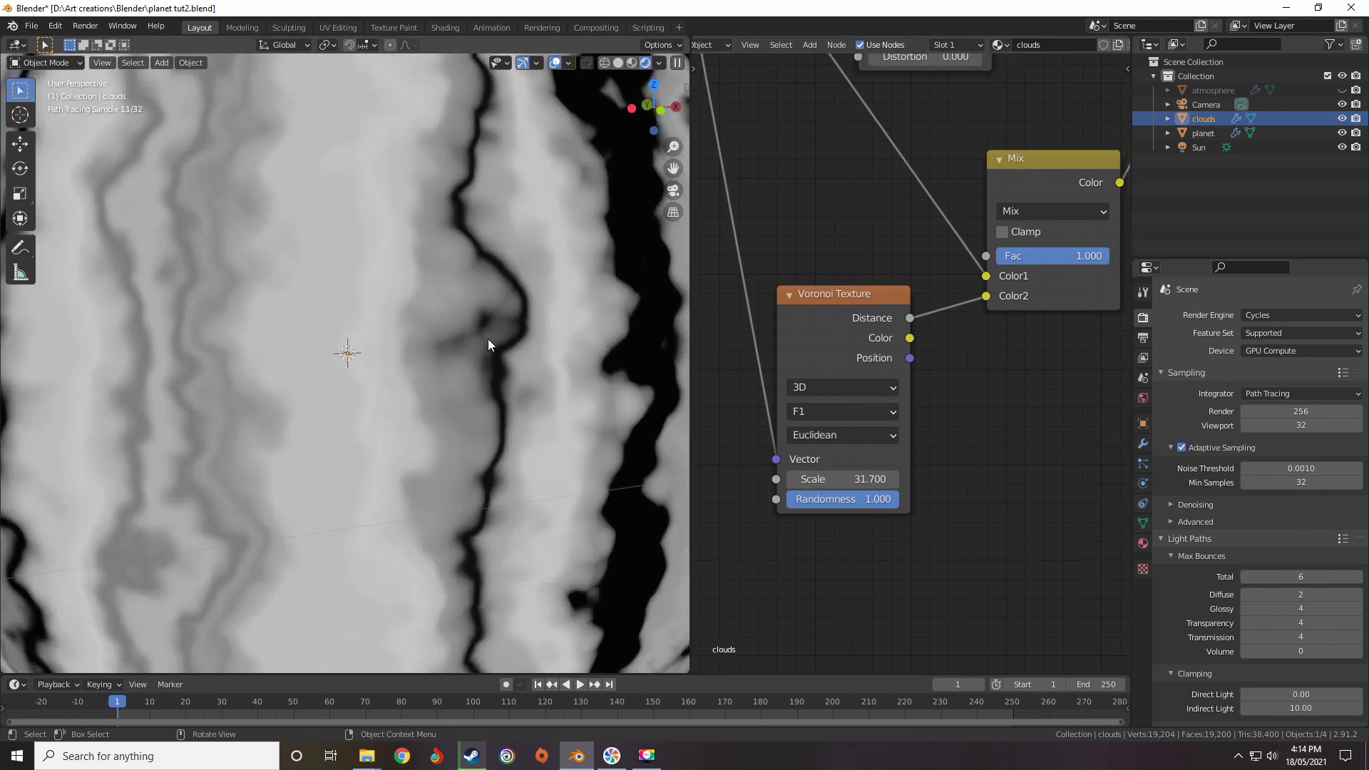
scroll(902, 381, "down", 2)
middle_click_drag(1002, 268, 875, 408)
scroll(916, 354, "up", 3)
middle_click_drag(752, 500, 932, 330)
scroll(906, 368, "up", 1)
left_click(833, 413)
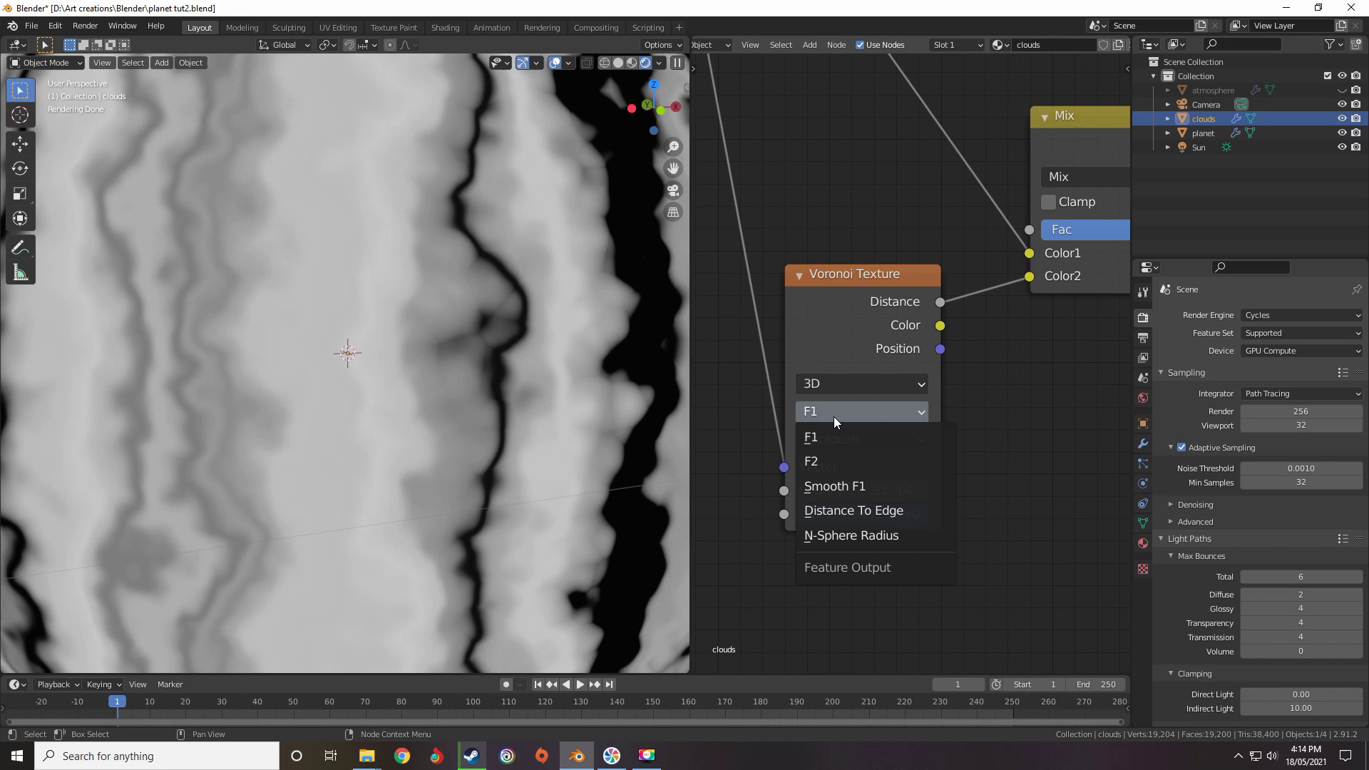
left_click(837, 489)
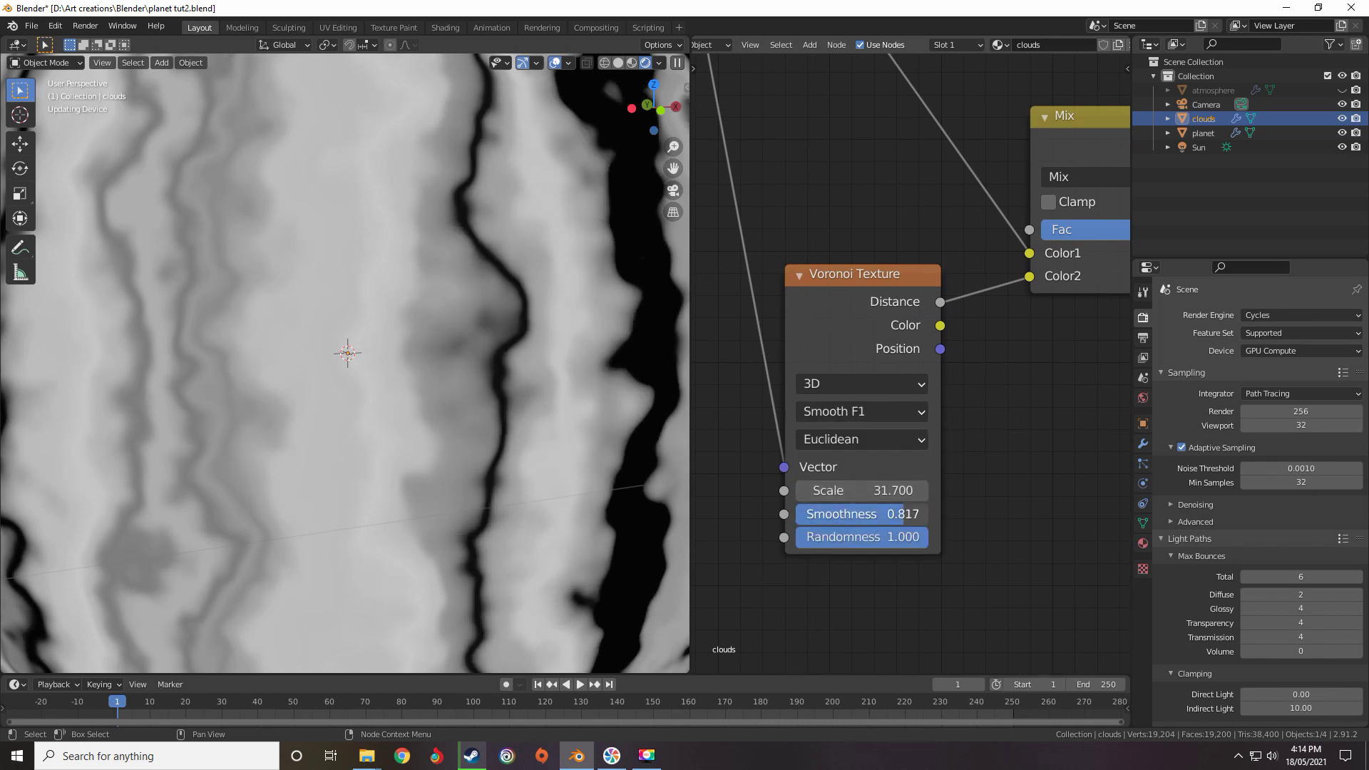
left_click_drag(903, 514, 868, 514)
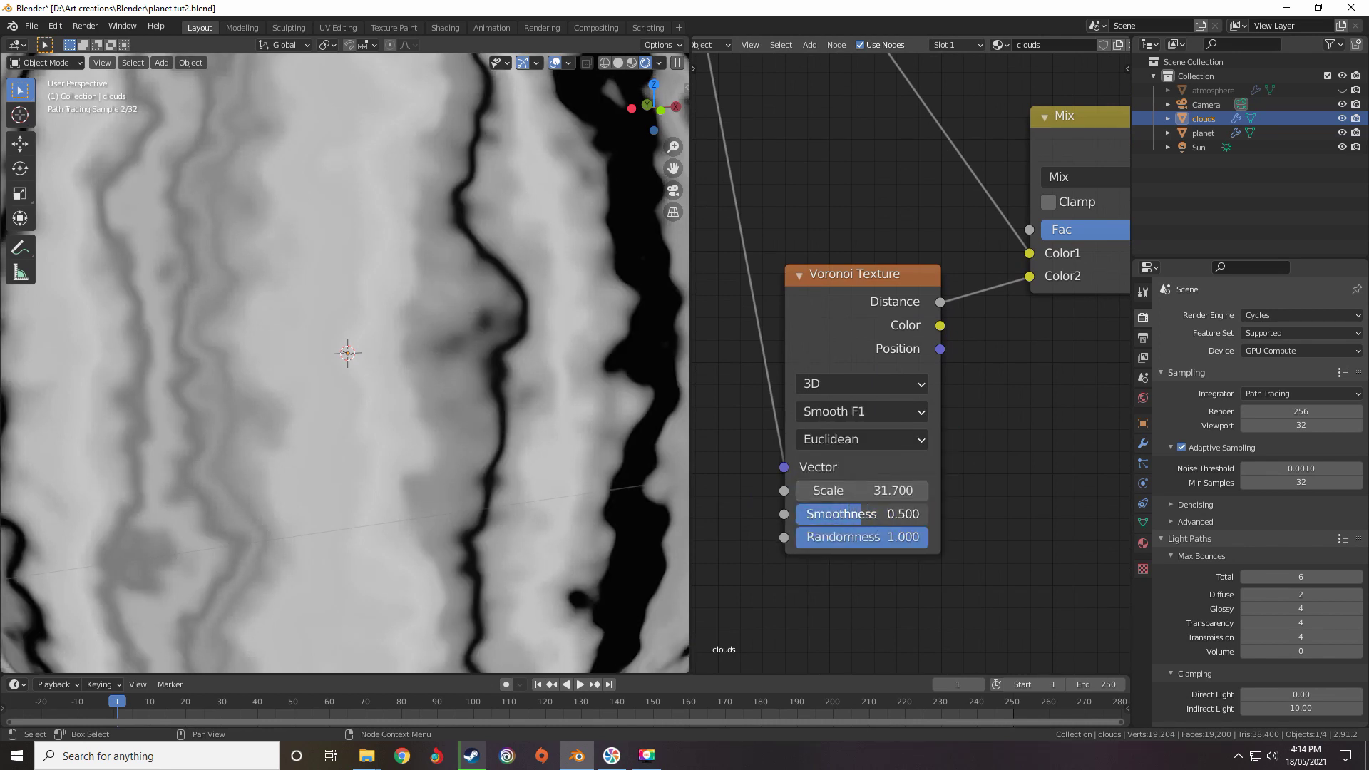
Set the Fac of the Mix fed by the Voronoi Texture's Distance to 0.783
scroll(911, 358, "down", 7)
middle_click_drag(1025, 244, 902, 370)
scroll(905, 367, "up", 6)
middle_click_drag(962, 327, 918, 348)
scroll(918, 349, "down", 1)
mouse_move(885, 439)
left_mouse_down()
mouse_move(769, 439)
mouse_move(885, 439)
left_mouse_up()
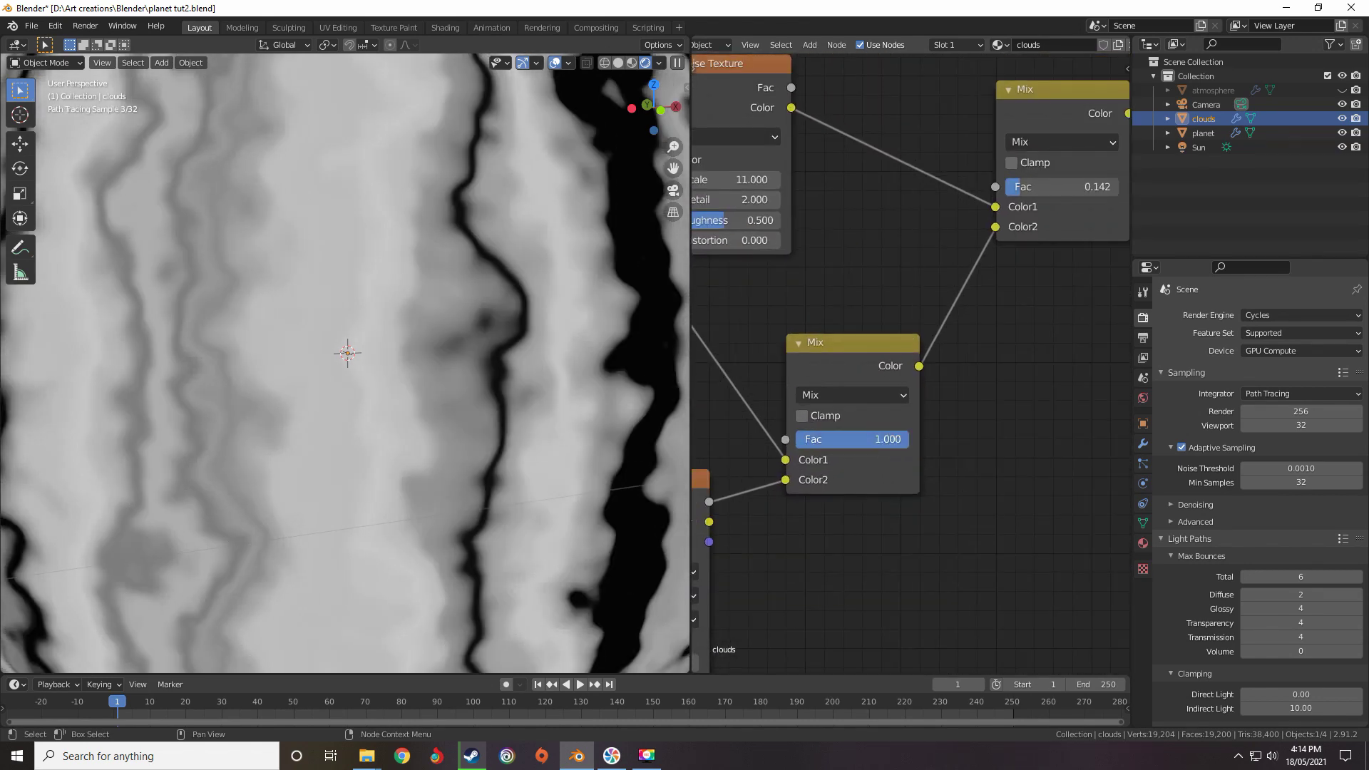
scroll(572, 373, "down", 5)
scroll(563, 374, "up", 5)
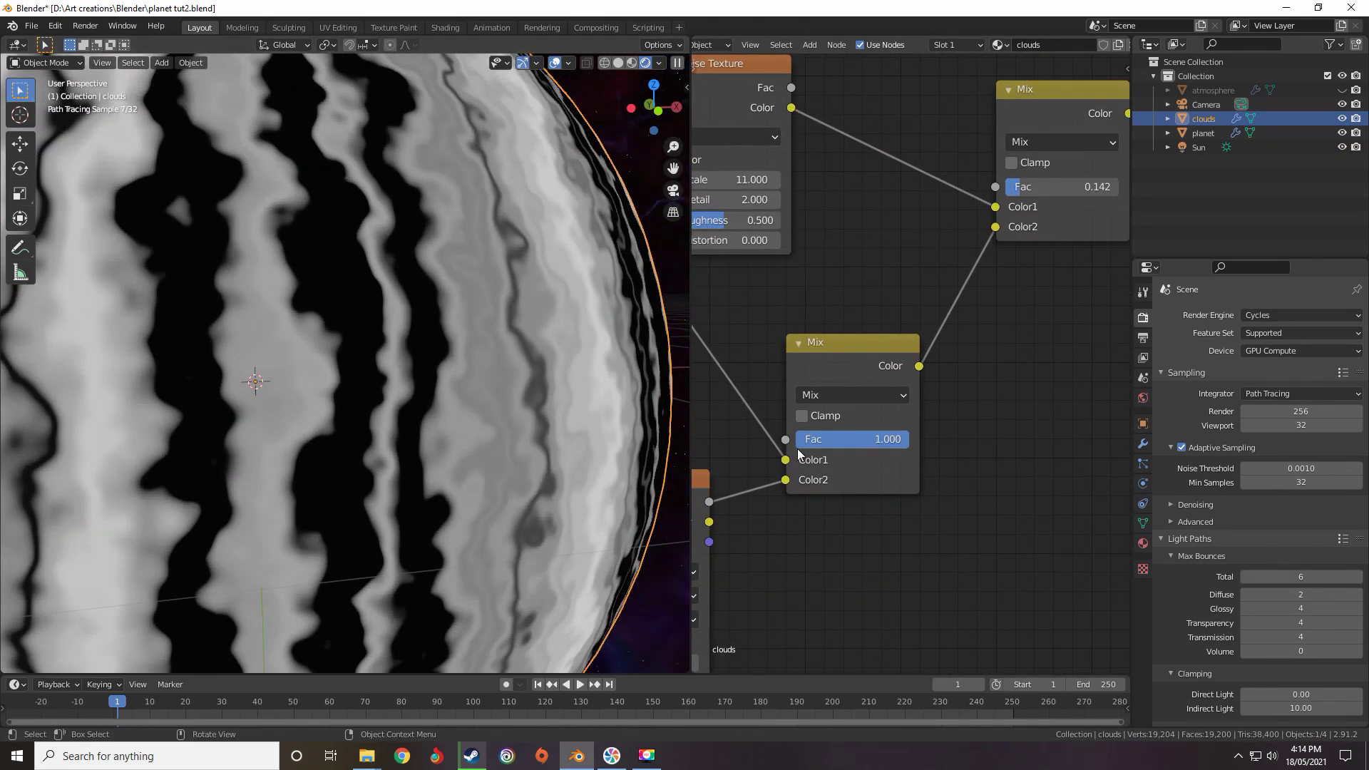
mouse_move(885, 439)
left_mouse_down()
mouse_move(772, 439)
mouse_move(886, 439)
left_mouse_up()
scroll(784, 440, "down", 7)
middle_click_drag(784, 440, 921, 400)
scroll(976, 351, "up", 8)
middle_click_drag(976, 351, 905, 295)
scroll(836, 406, "up", 4)
left_click_drag(905, 419, 784, 419)
left_click_drag(784, 418, 905, 418)
middle_click_drag(642, 393, 570, 412)
left_click_drag(902, 419, 866, 419)
scroll(897, 481, "down", 7)
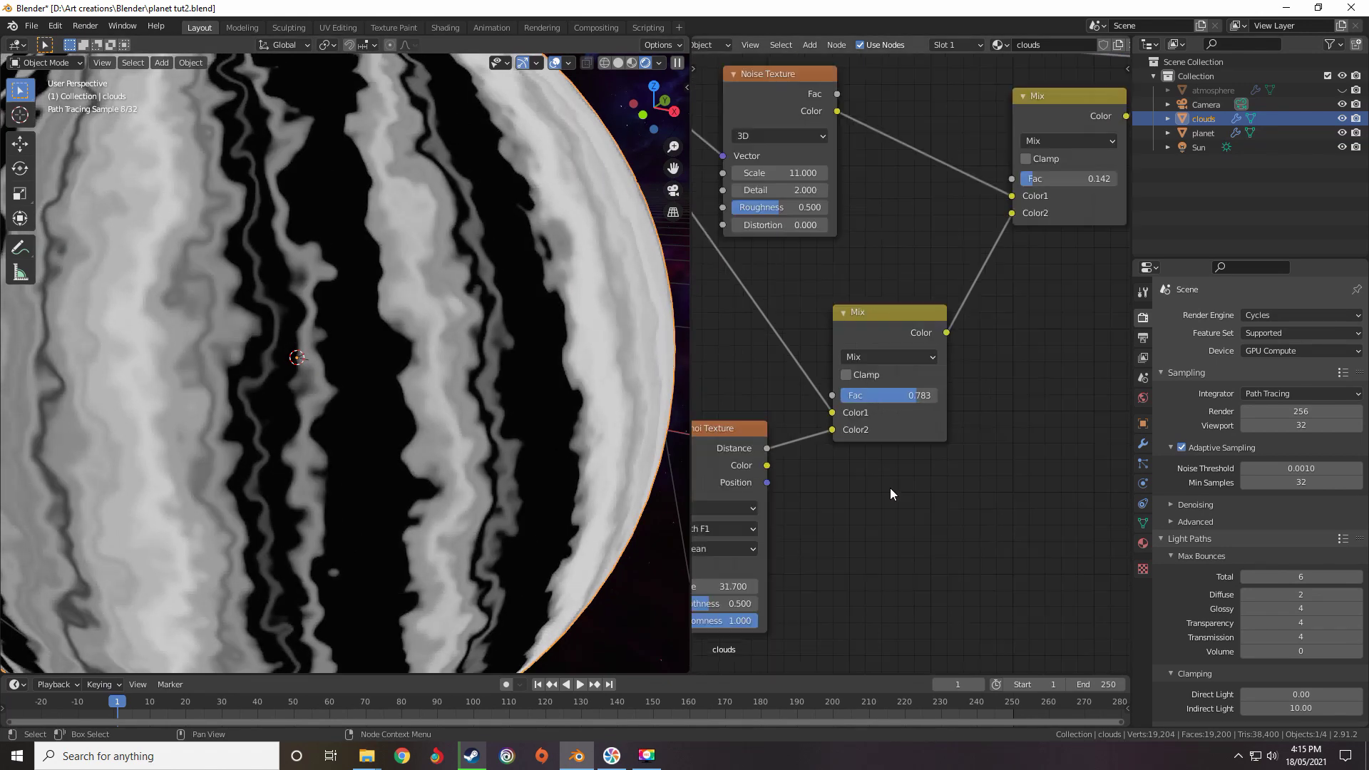
Duplicate the Mix node and insert the copy on the link between Mapping and the Voronoi Texture's Vector
middle_click_drag(815, 481, 985, 385)
scroll(894, 412, "down", 5)
scroll(927, 374, "up", 5)
middle_click_drag(959, 338, 873, 410)
scroll(1023, 378, "down", 8)
key("shift+d")
left_click(807, 328)
scroll(990, 259, "up", 7)
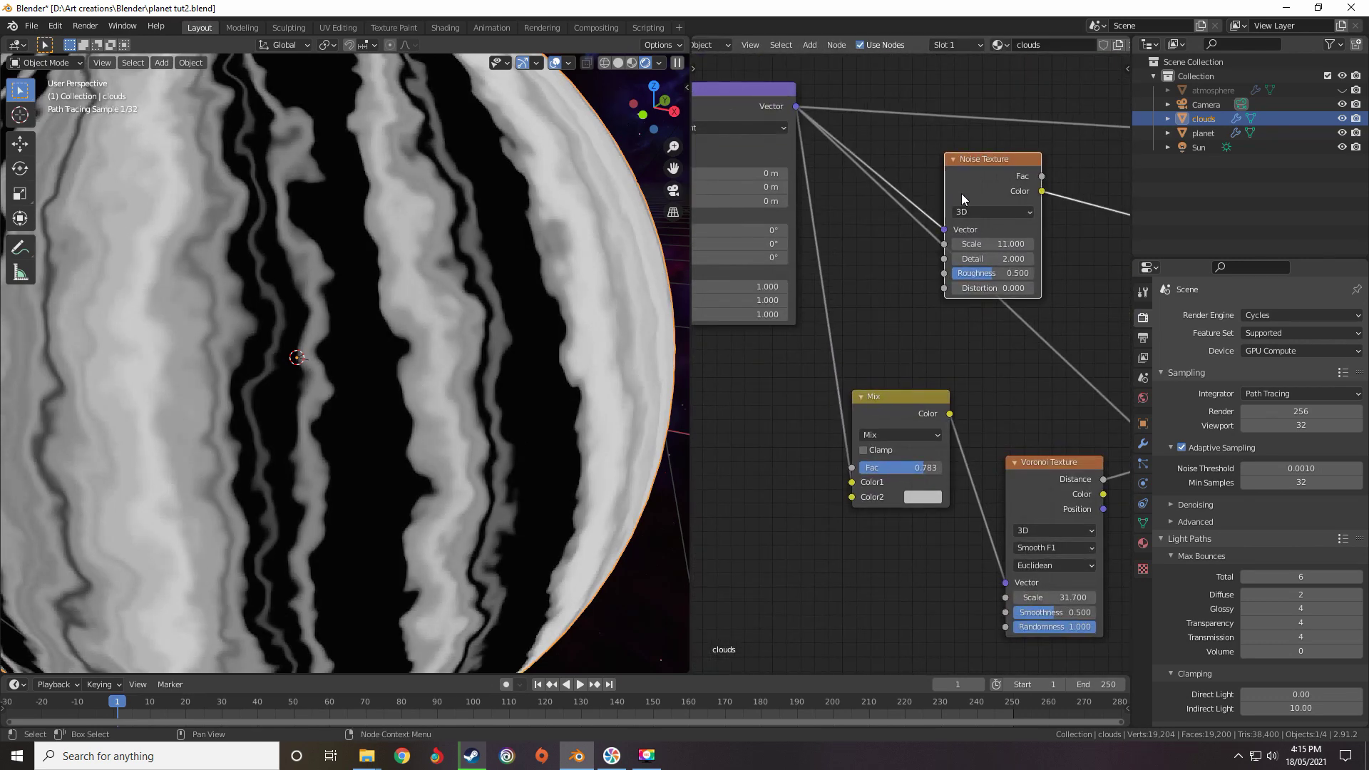
Place a duplicate Noise Texture before the new Mix and move the Texture Coordinate and Mapping nodes further from it
middle_click_drag(893, 345, 940, 263)
key("shift+d")
left_click(705, 549)
scroll(758, 307, "down", 6)
middle_click_drag(767, 206, 921, 246)
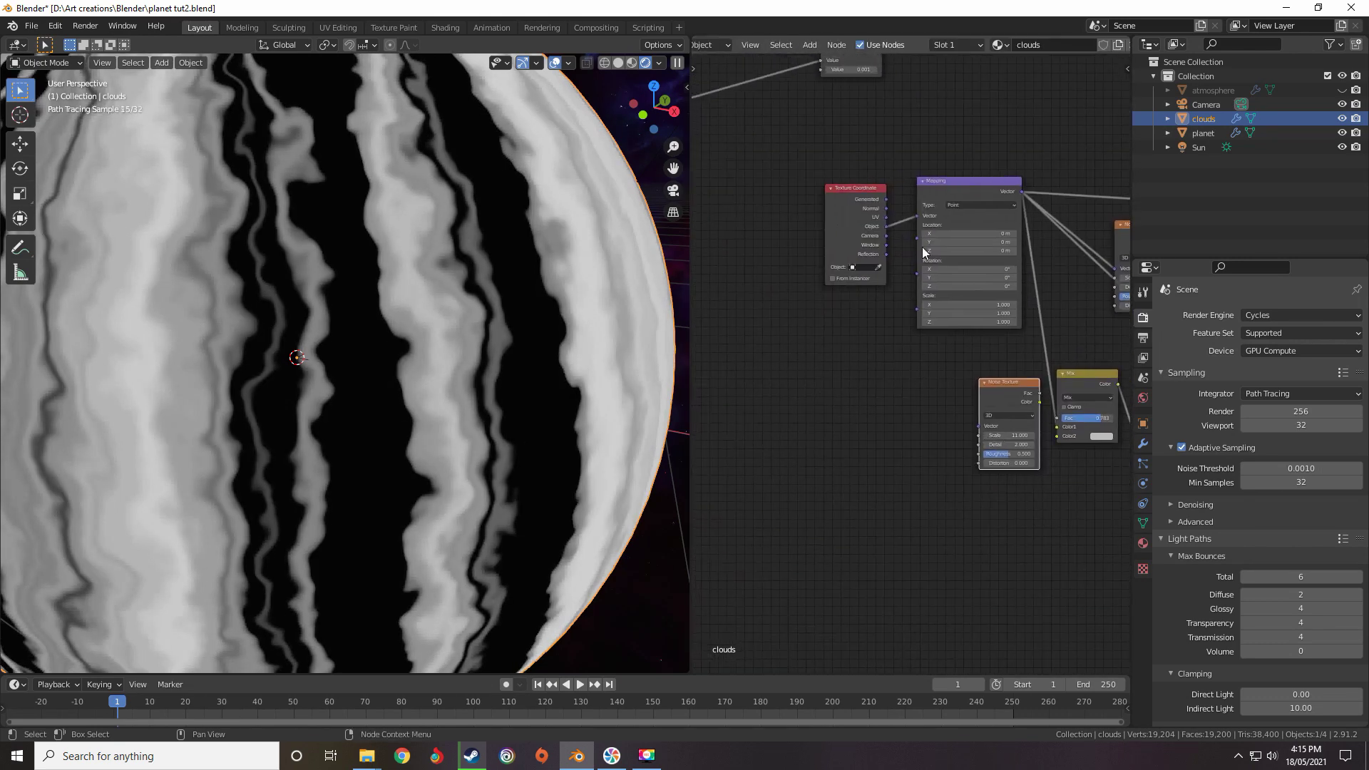
left_click_drag(969, 148, 781, 260)
left_click_drag(966, 189, 831, 194)
Connect Mapping's Vector to the new Mix's Color1 and the duplicate Noise Texture's Vector, and that Noise's Color to Color2
scroll(1001, 392, "up", 5)
middle_click_drag(1001, 393, 904, 279)
left_click_drag(904, 279, 868, 335)
scroll(868, 335, "down", 6)
left_click_drag(802, 128, 815, 180)
left_click_drag(878, 340, 848, 351)
scroll(918, 344, "up", 5)
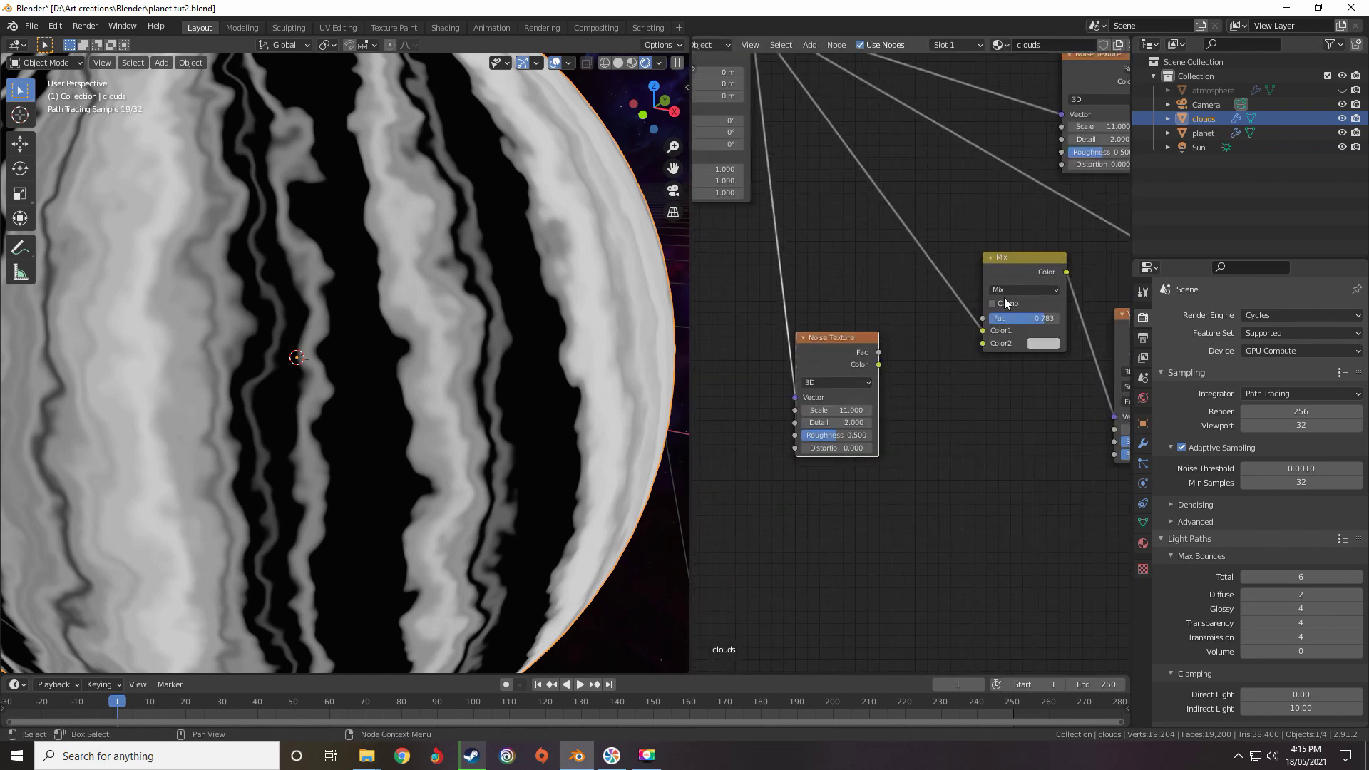
scroll(1004, 298, "down", 6)
middle_click_drag(1003, 297, 953, 259)
scroll(896, 292, "up", 5)
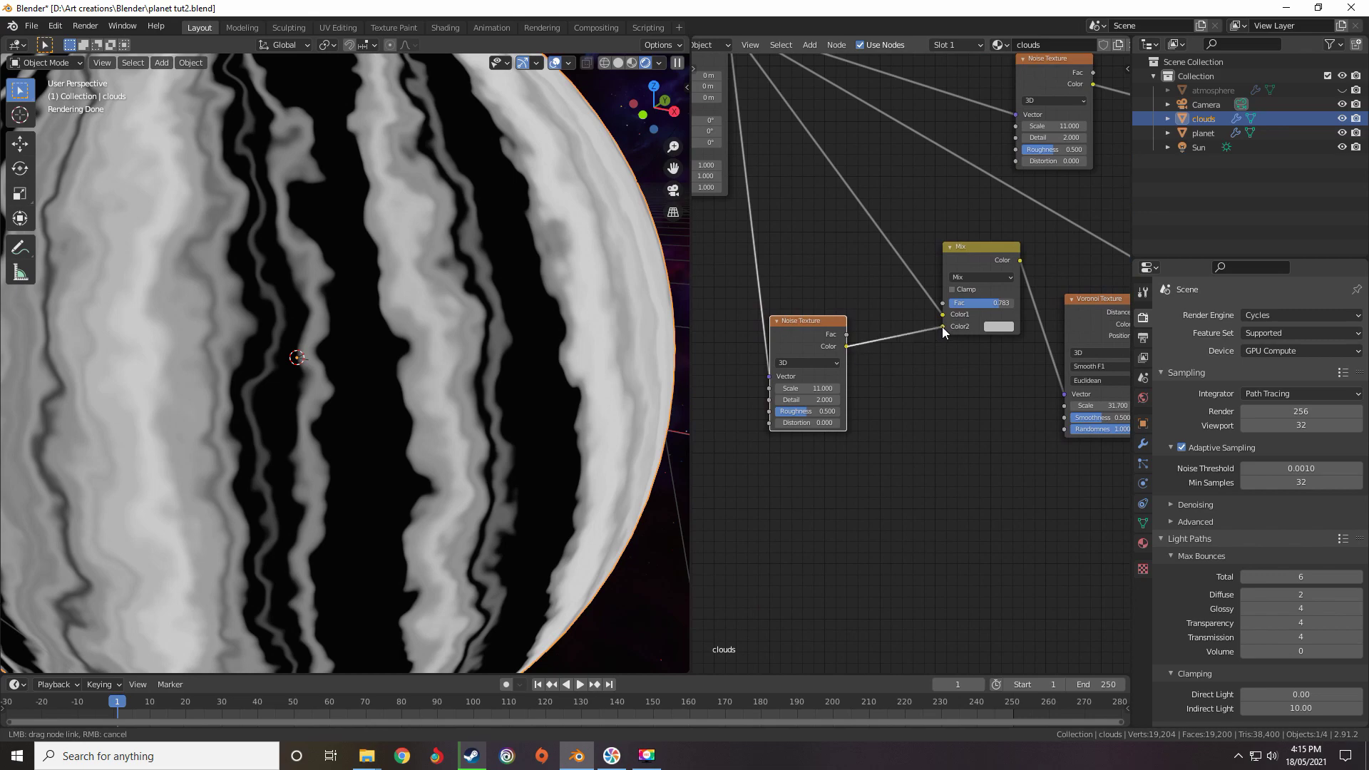
left_click_drag(942, 327, 942, 327)
Lower the new Mix's Fac and set the duplicate Noise Texture's Scale to 4.4 and Roughness to 0.350
scroll(944, 324, "up", 4)
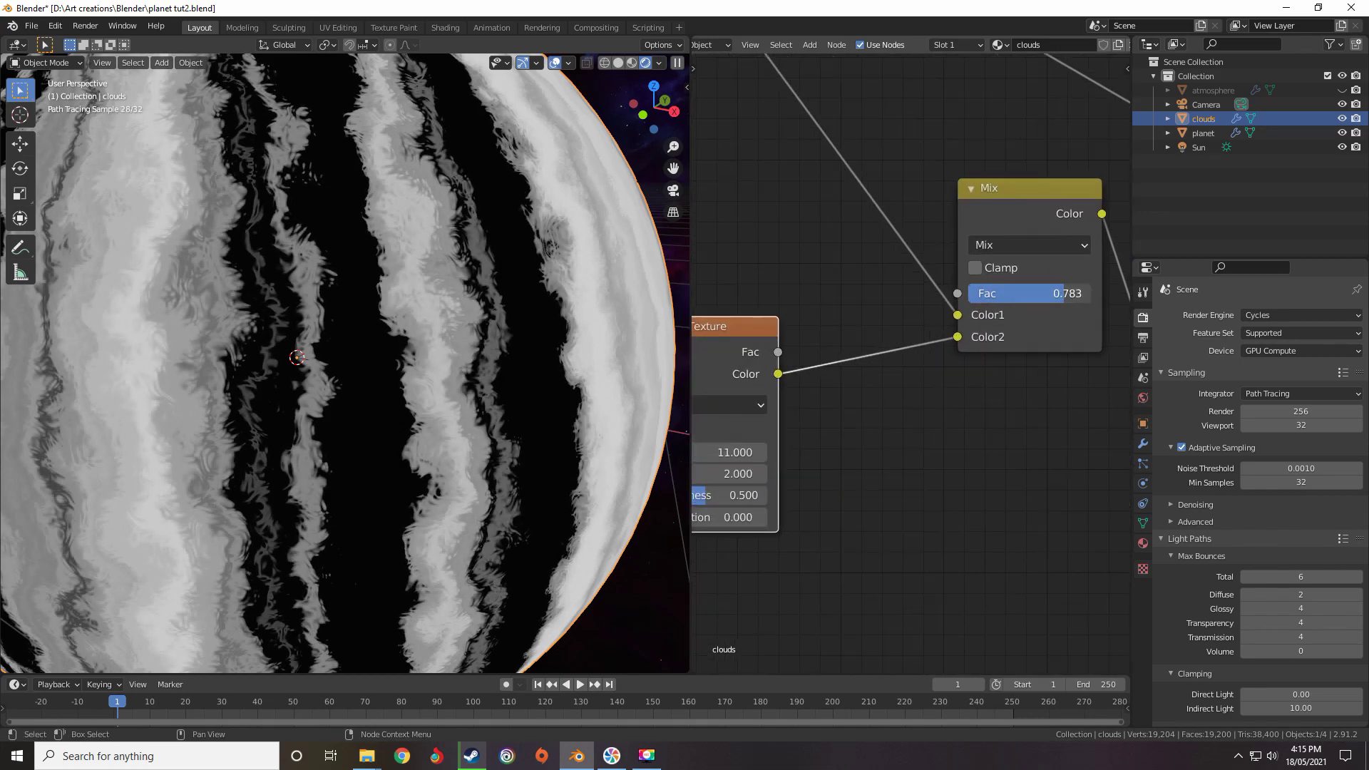
left_click_drag(1063, 293, 1015, 293)
middle_click_drag(927, 393, 1053, 331)
left_click_drag(898, 390, 832, 434)
middle_click_drag(945, 334, 827, 418)
Set the Fac of the Mix feeding the Voronoi Texture's Vector to 0.35
left_click_drag(1025, 317, 1042, 317)
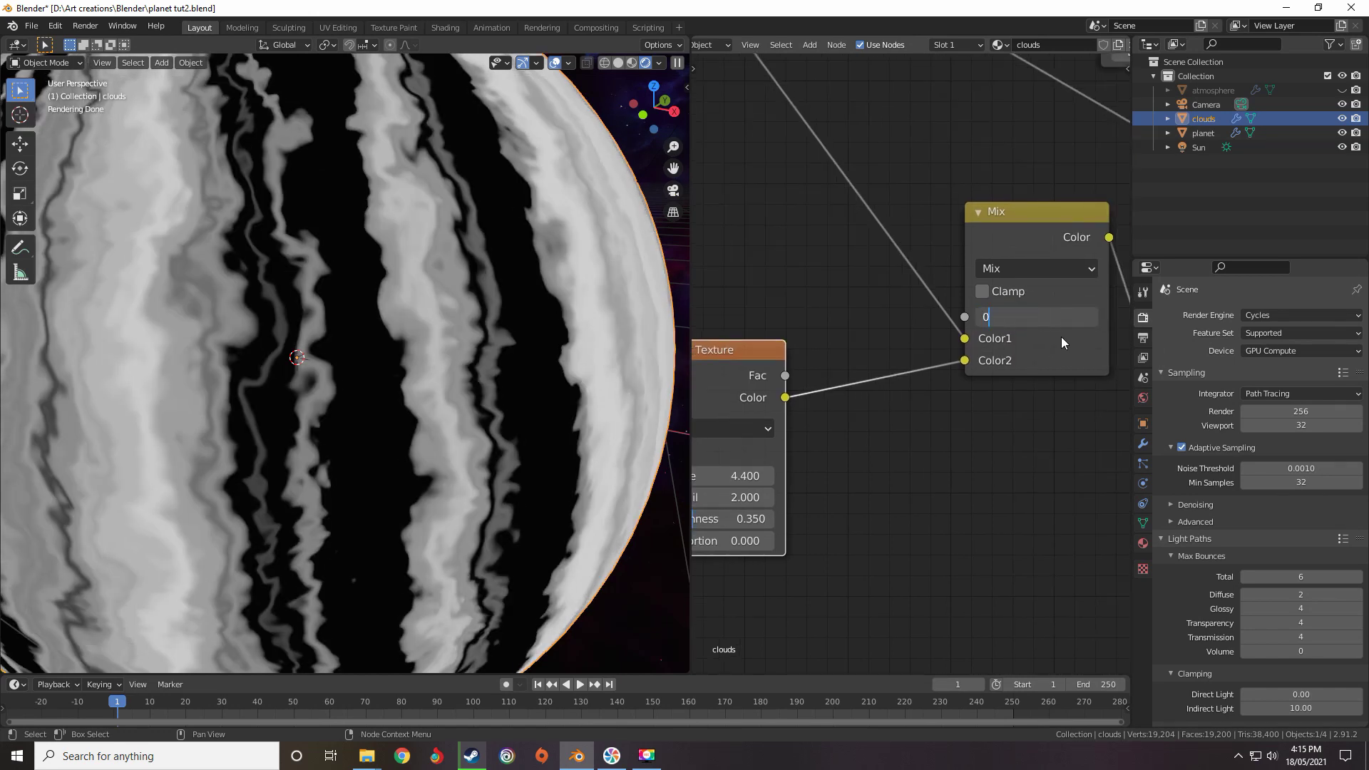
key("Return")
key("ctrl+z")
scroll(1058, 336, "down", 4)
double_click(987, 332)
type("0.4")
key("Return")
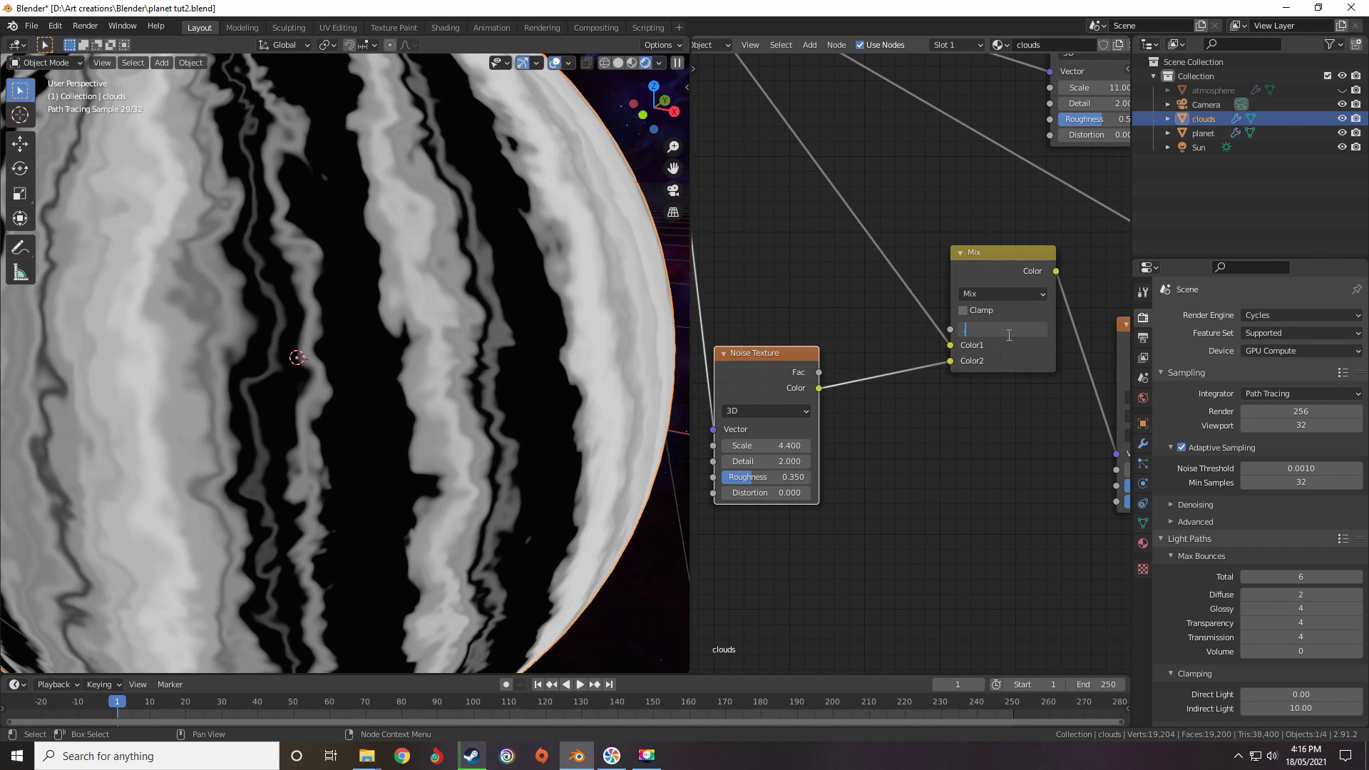
type("0.35")
key("Return")
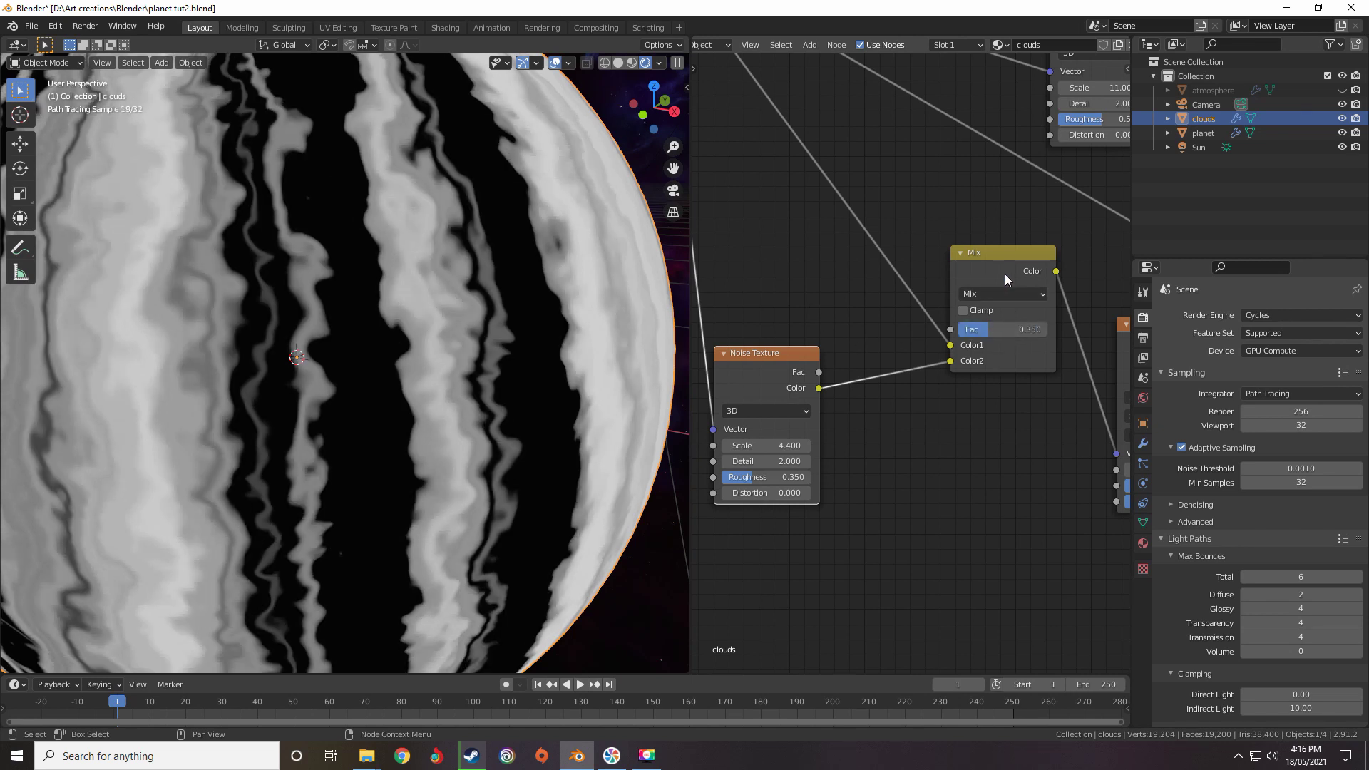
Toggle muting on the Mix before the Voronoi Texture to compare the stripe pattern with and without it
key("m")
key("m")
key("m")
key("m")
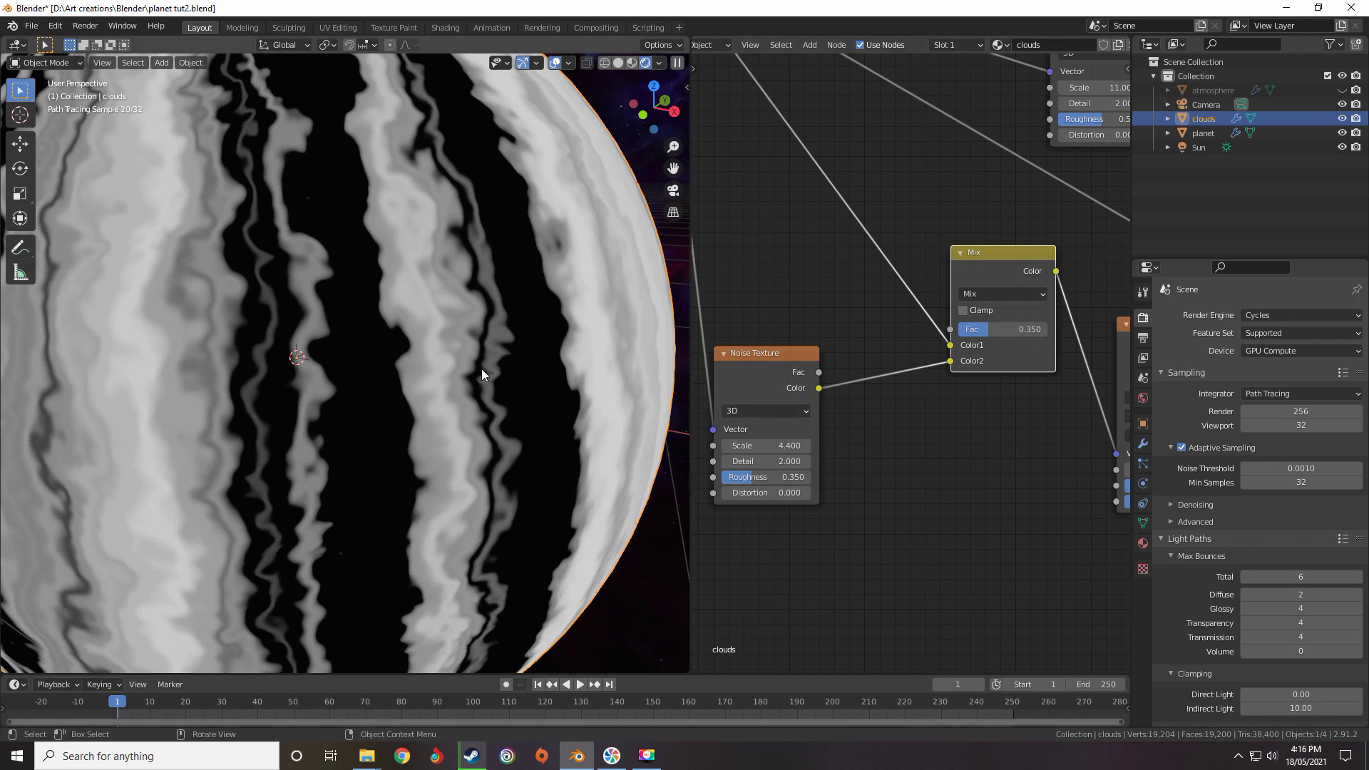
middle_click_drag(481, 369, 341, 406)
scroll(313, 392, "down", 5)
Connect the final shader node of the main cloud network to the Material Output's Surface
scroll(907, 370, "down", 4)
middle_click_drag(1031, 345, 827, 363)
middle_click_drag(985, 320, 875, 328)
scroll(922, 274, "down", 8)
scroll(915, 296, "up", 4)
middle_click_drag(947, 256, 841, 382)
scroll(902, 281, "down", 4)
middle_click_drag(1015, 285, 916, 323)
scroll(905, 277, "down", 10)
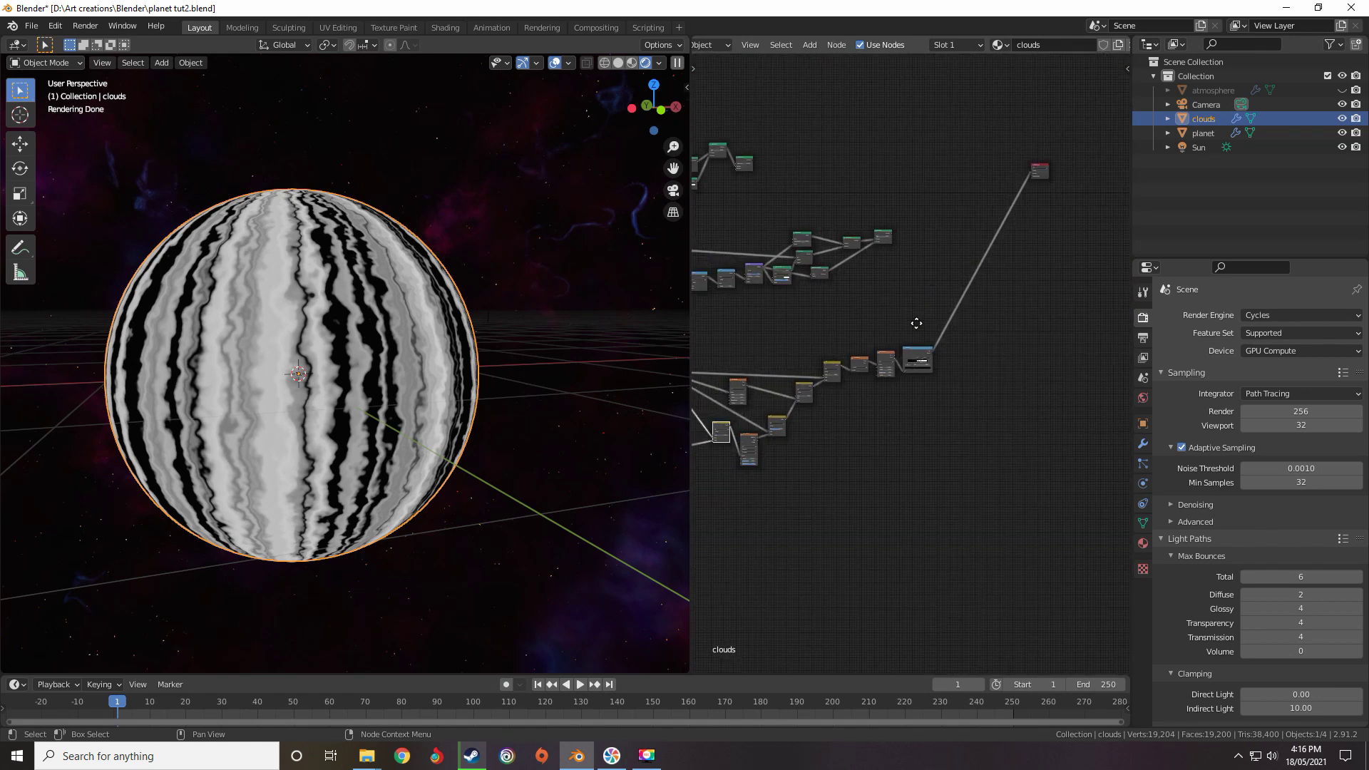
scroll(896, 257, "up", 6)
middle_click_drag(895, 257, 812, 335)
left_click_drag(806, 296, 1030, 196)
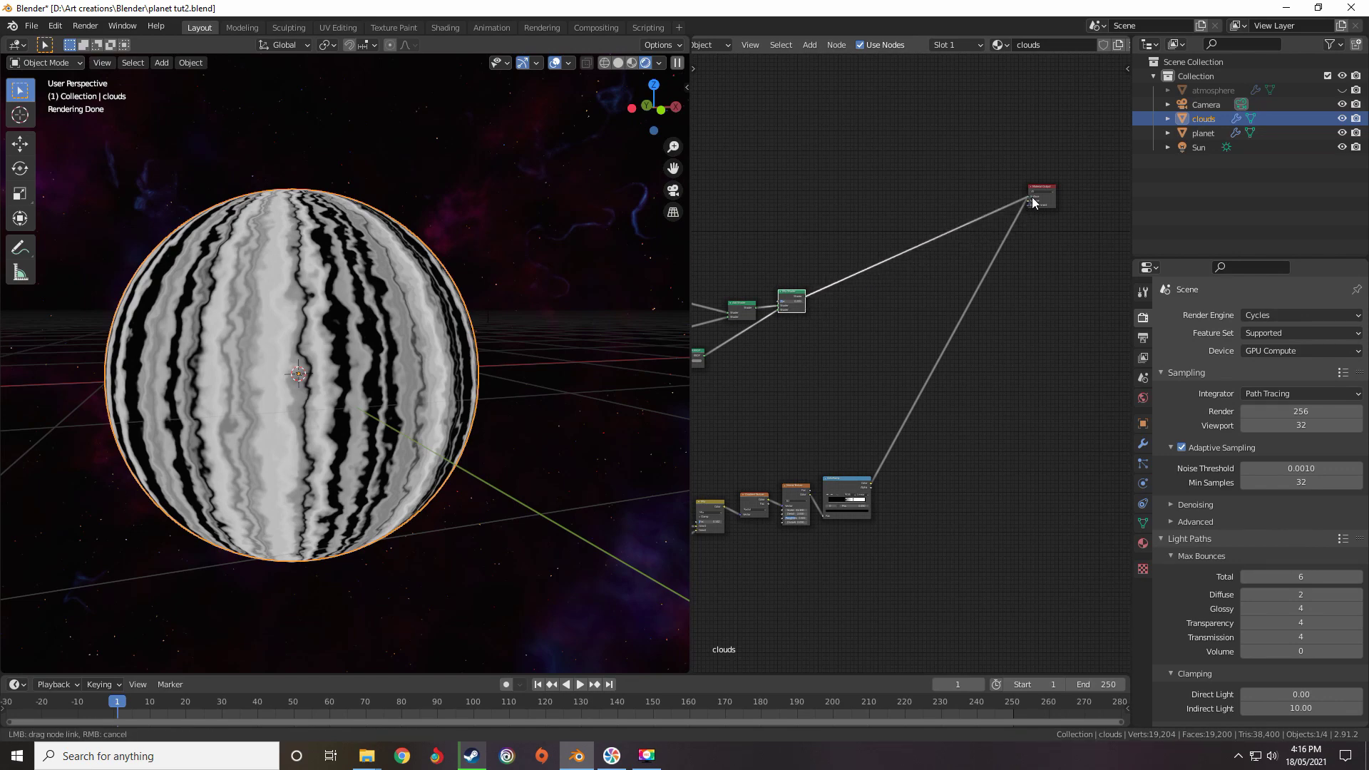
left_click_drag(1032, 203, 1032, 203)
Select the whole stripe-pattern node chain and move it back beneath the main cloud network
scroll(913, 305, "down", 5)
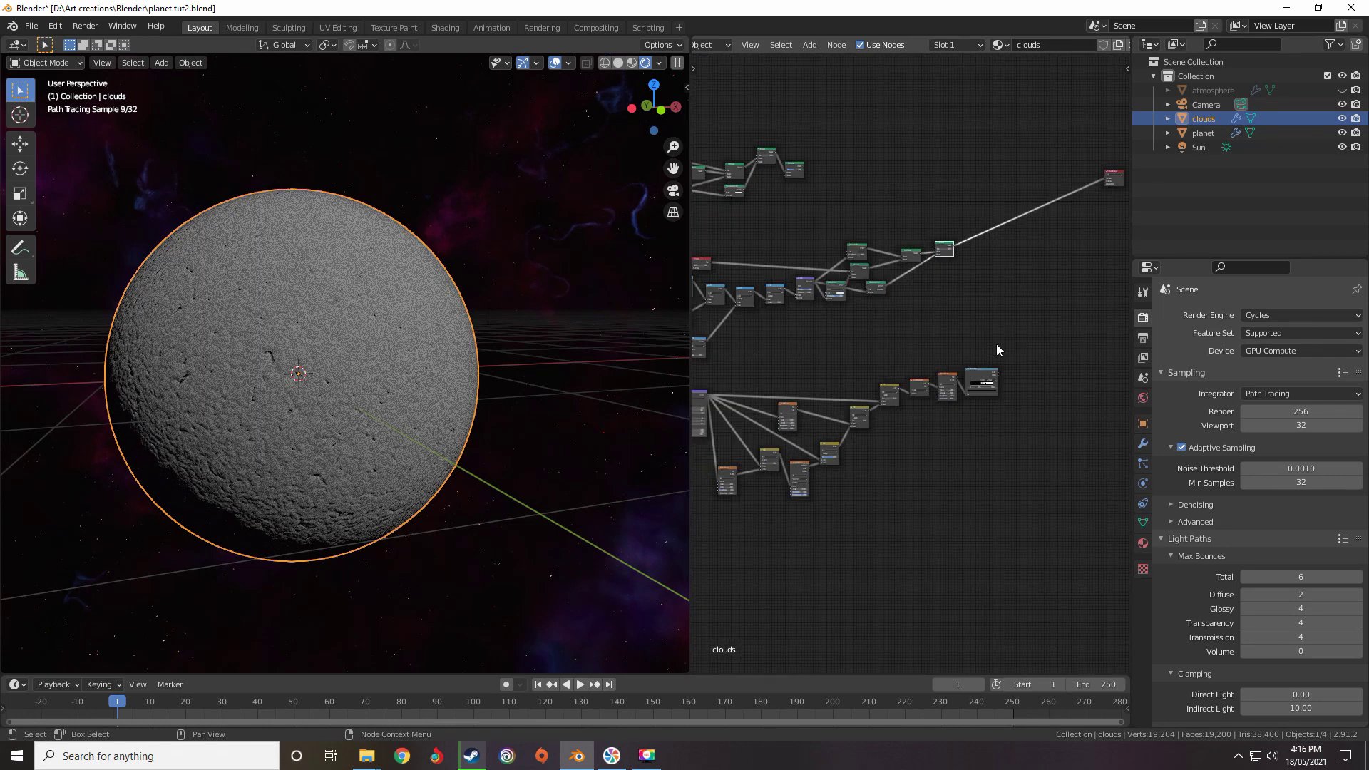
mouse_move(840, 500)
left_mouse_down()
mouse_move(707, 580)
mouse_move(743, 566)
left_mouse_up()
middle_click_drag(862, 439, 1040, 366)
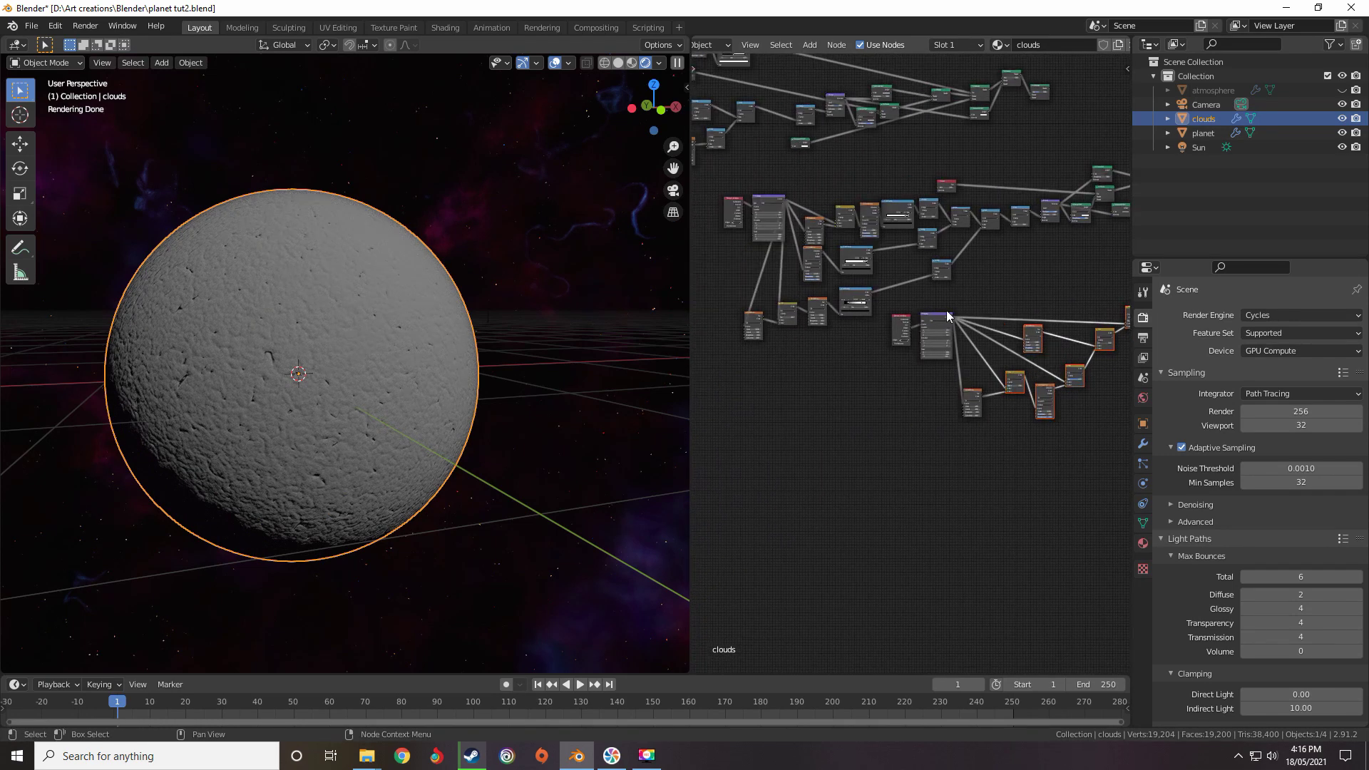
left_click_drag(922, 427, 930, 367)
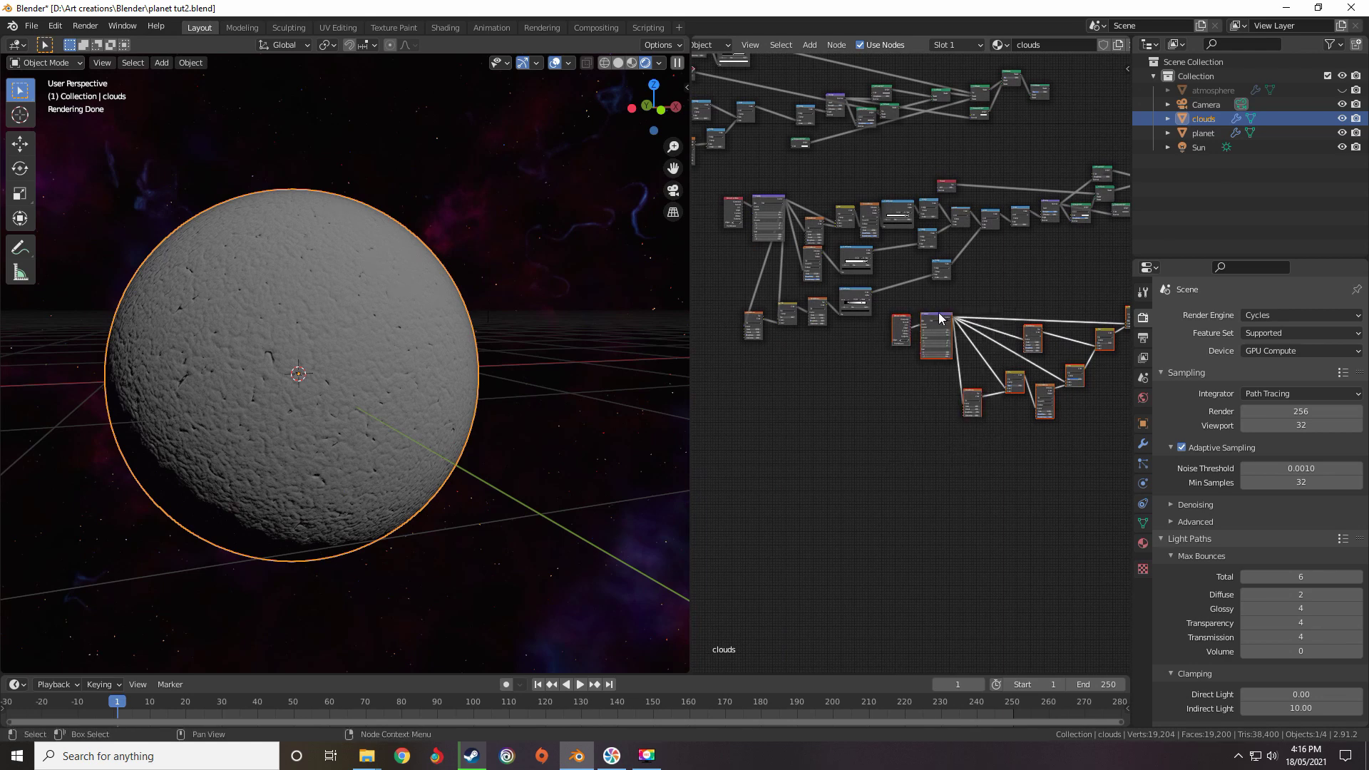
left_click_drag(940, 319, 772, 357)
middle_click_drag(1062, 314, 962, 336)
scroll(959, 335, "up", 6)
middle_click_drag(742, 367, 928, 303)
key("shift+a")
middle_click_drag(1119, 213, 913, 287)
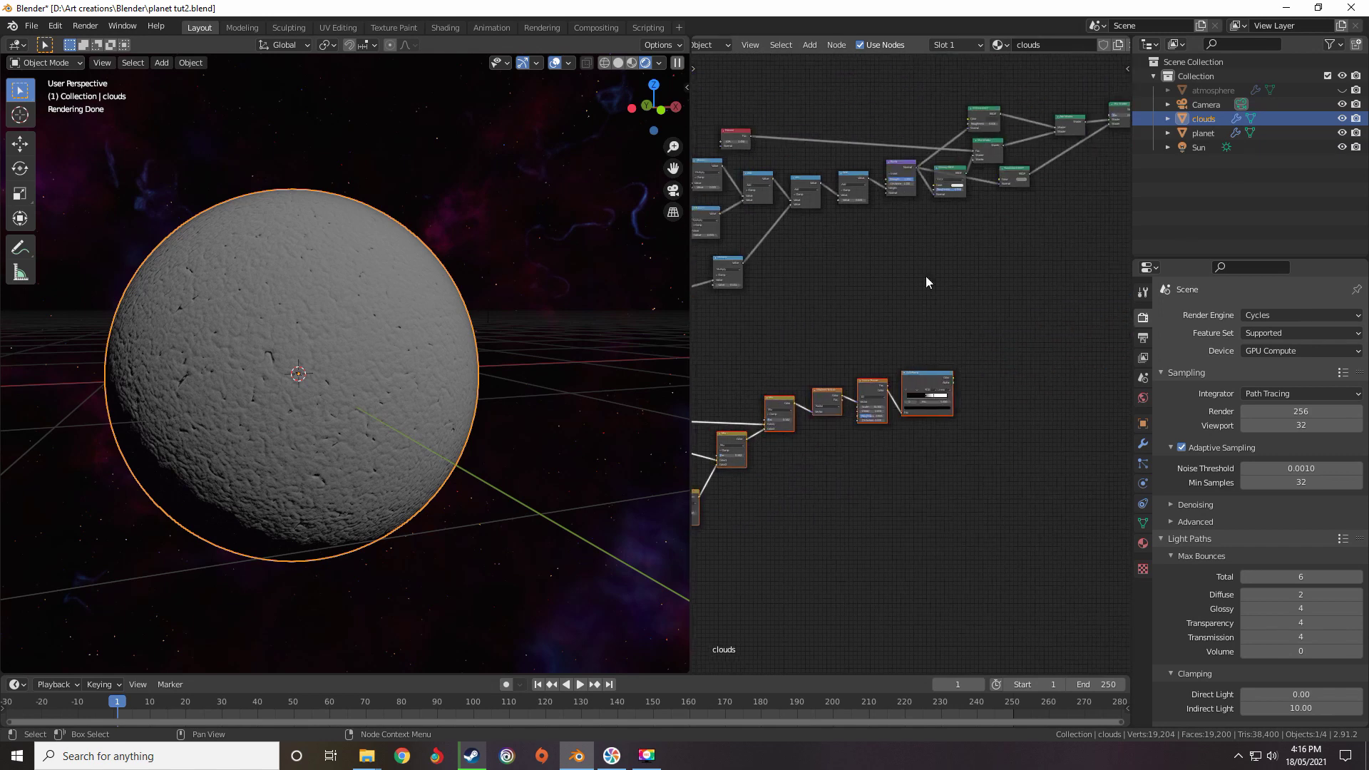
Make room by moving the Bump and following shader nodes along, and insert a duplicate Add node before Bump's Height
middle_click_drag(957, 246, 865, 320)
scroll(865, 319, "up", 3)
middle_click_drag(903, 412, 916, 500)
middle_click_drag(950, 401, 1125, 390)
scroll(822, 433, "up", 1)
mouse_move(941, 430)
middle_mouse_down()
mouse_move(872, 371)
mouse_move(916, 435)
middle_mouse_up()
scroll(873, 371, "down", 3)
scroll(777, 400, "up", 4)
middle_click_drag(795, 401, 870, 379)
scroll(870, 379, "up", 1)
scroll(927, 356, "down", 6)
middle_click_drag(1016, 320, 839, 328)
left_click_drag(1038, 226, 848, 327)
scroll(789, 343, "up", 6)
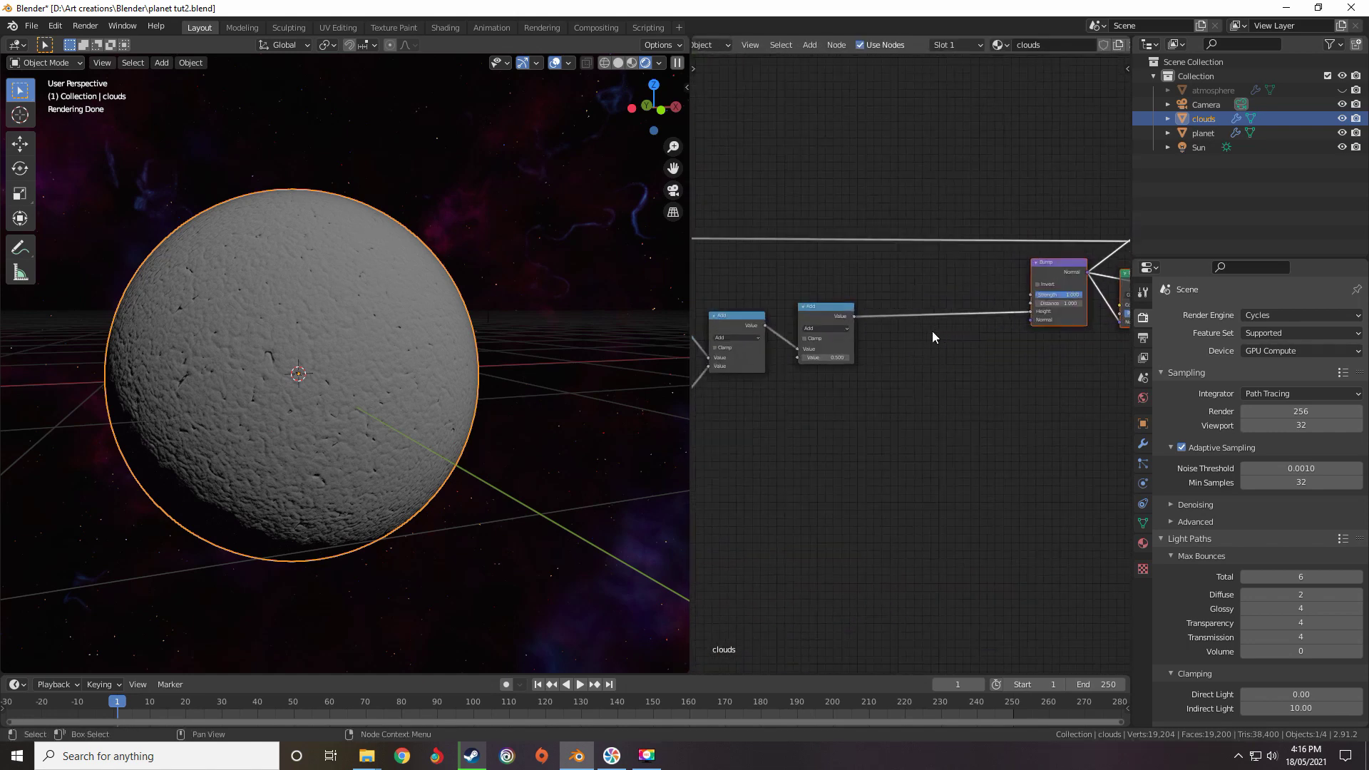
scroll(843, 312, "down", 6)
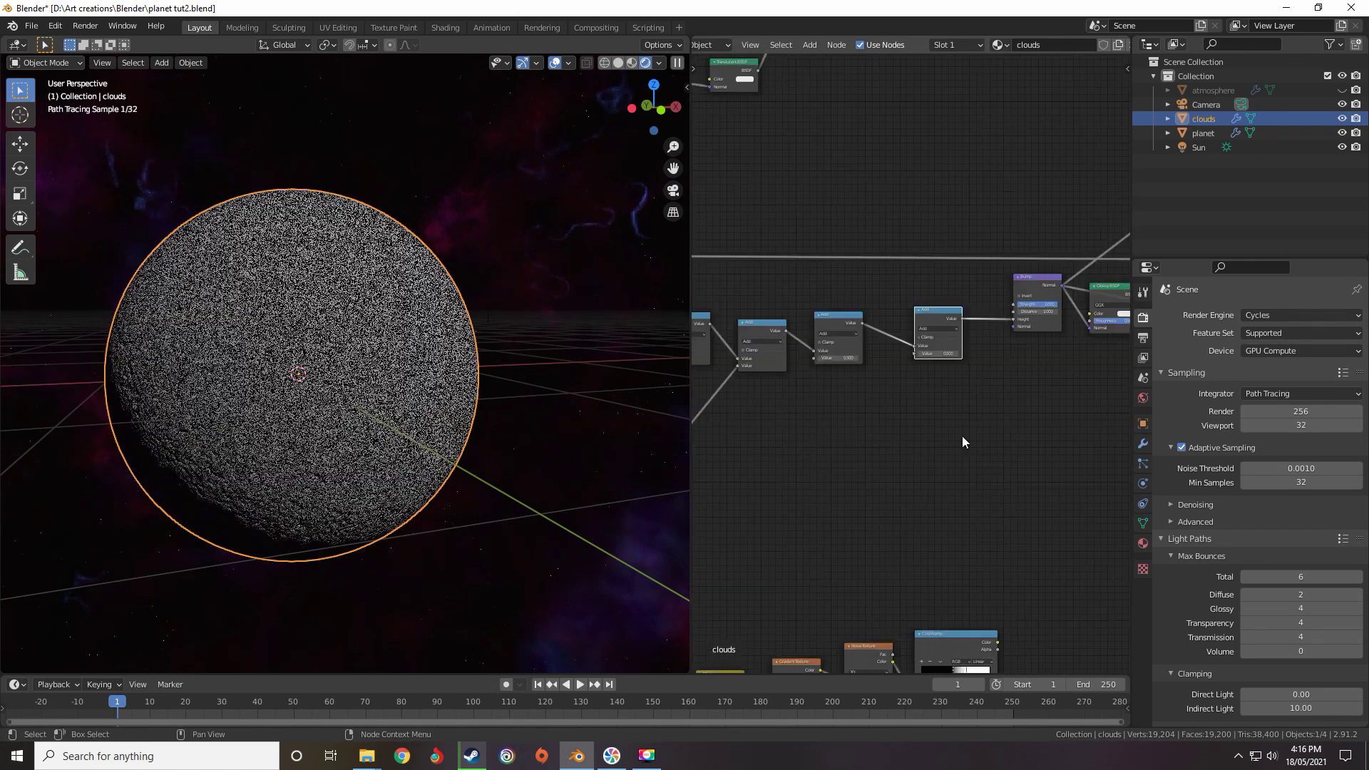
Connect the stripe ColorRamp's Color to the new Add's second Value and move the ColorRamp node up
middle_click_drag(961, 435, 952, 326)
left_click_drag(961, 533, 875, 246)
middle_click_drag(876, 247, 908, 136)
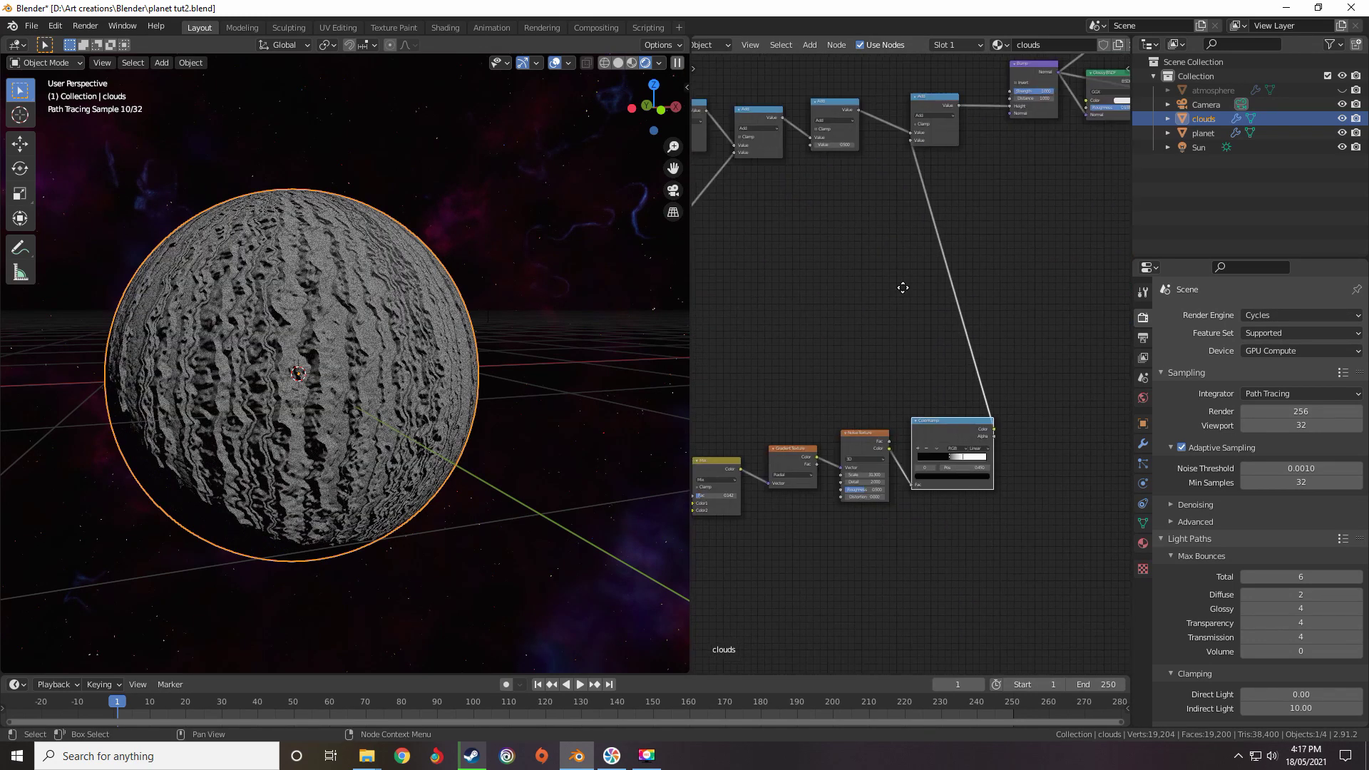
left_click_drag(958, 413, 941, 363)
scroll(900, 265, "up", 1)
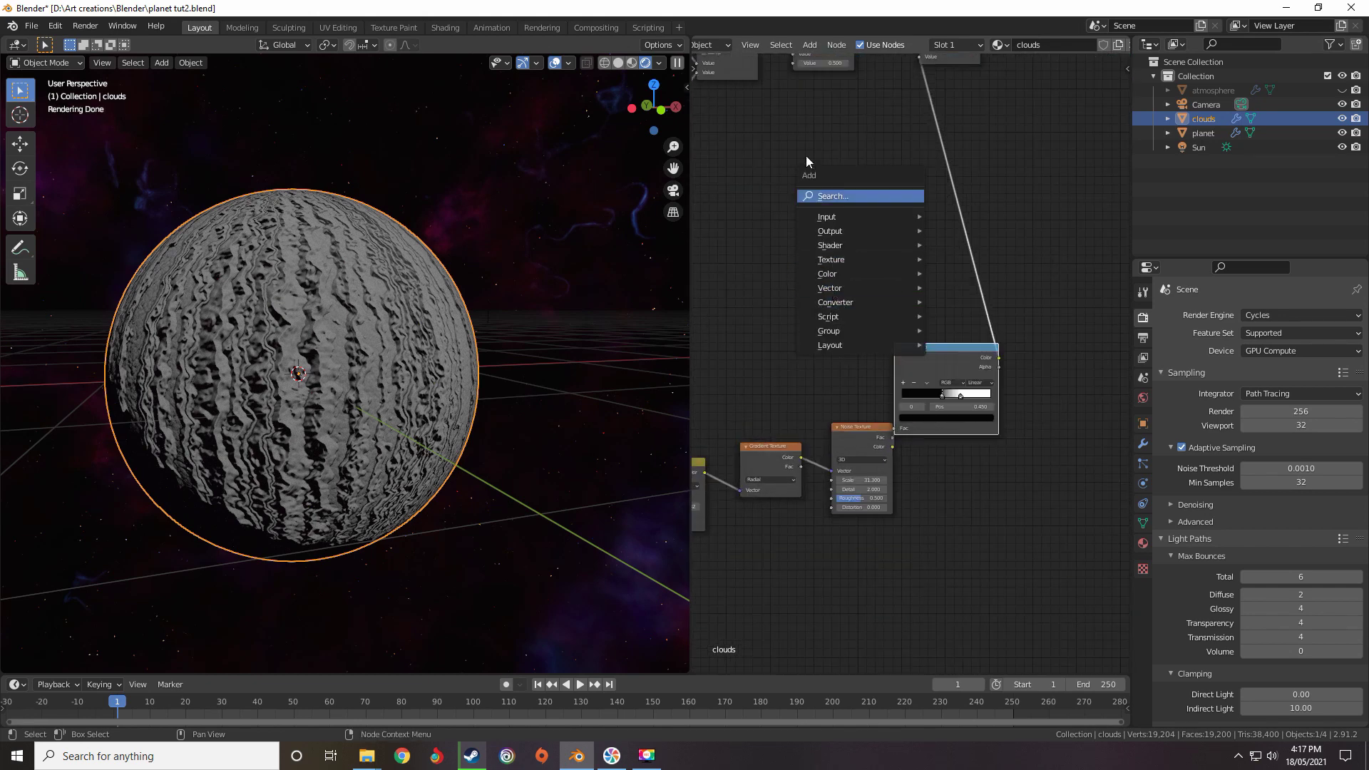
Duplicate the Multiply math node and insert the copy on the link between the stripe ColorRamp and the newest Add
key("Home")
scroll(851, 200, "up", 2)
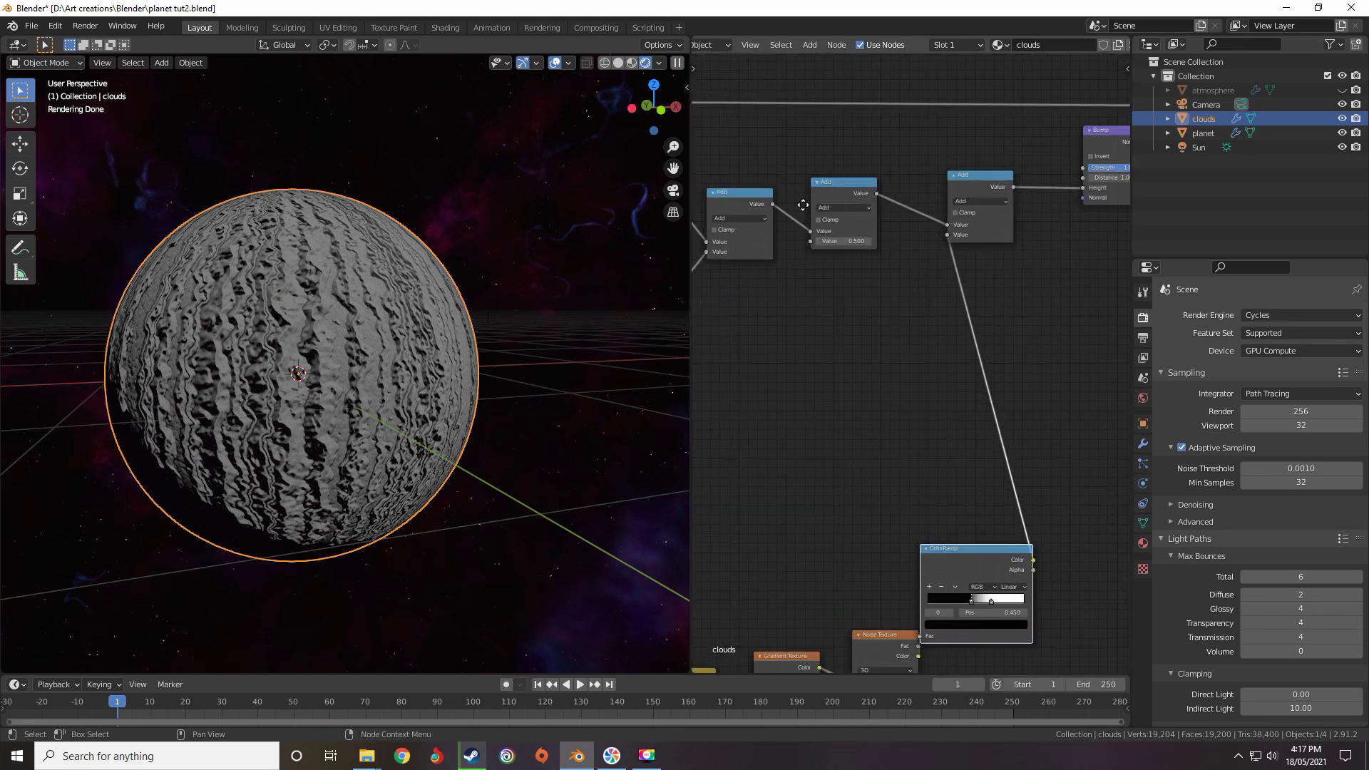
middle_click_drag(802, 206, 1013, 134)
left_click(797, 297)
middle_click_drag(952, 296, 789, 324)
key("shift+d")
left_click(784, 345)
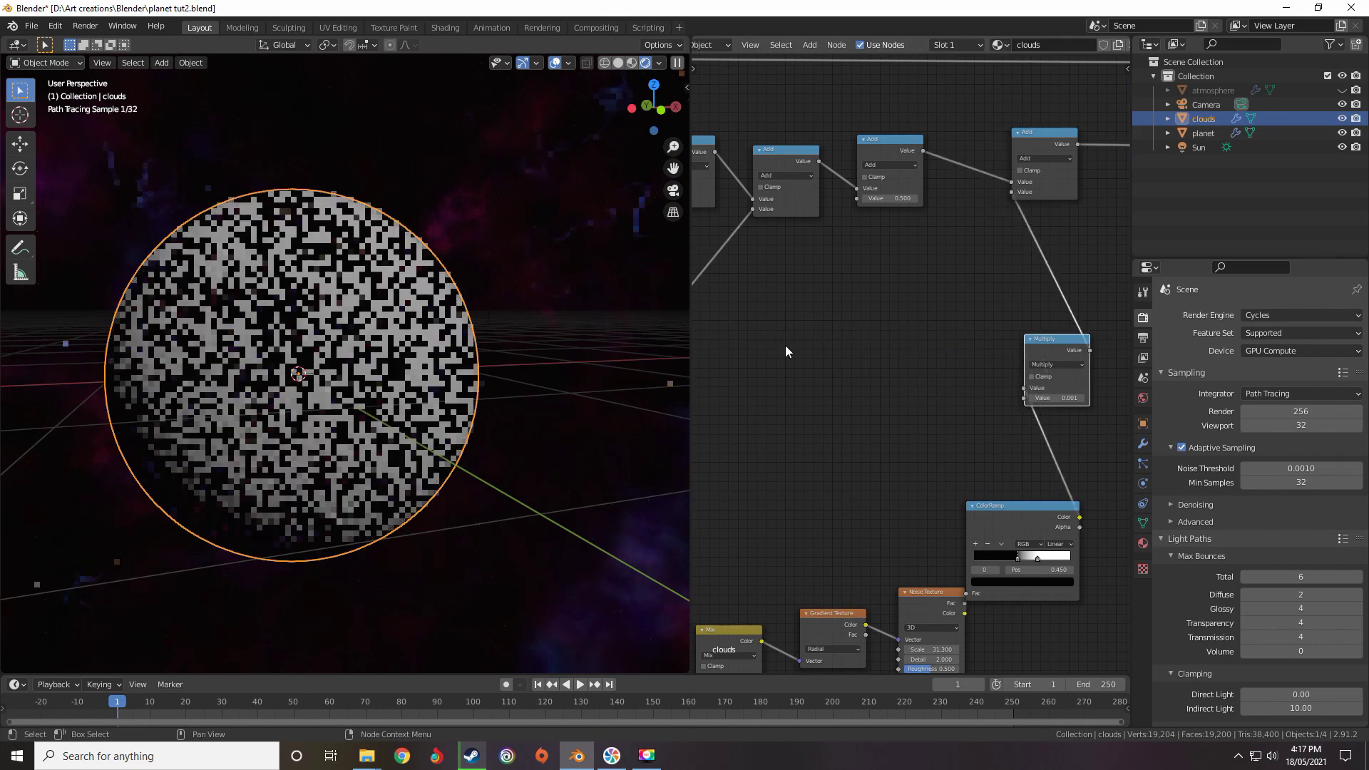
Set the value of the Multiply node after the stripe ColorRamp to 0.02
scroll(890, 367, "up", 3)
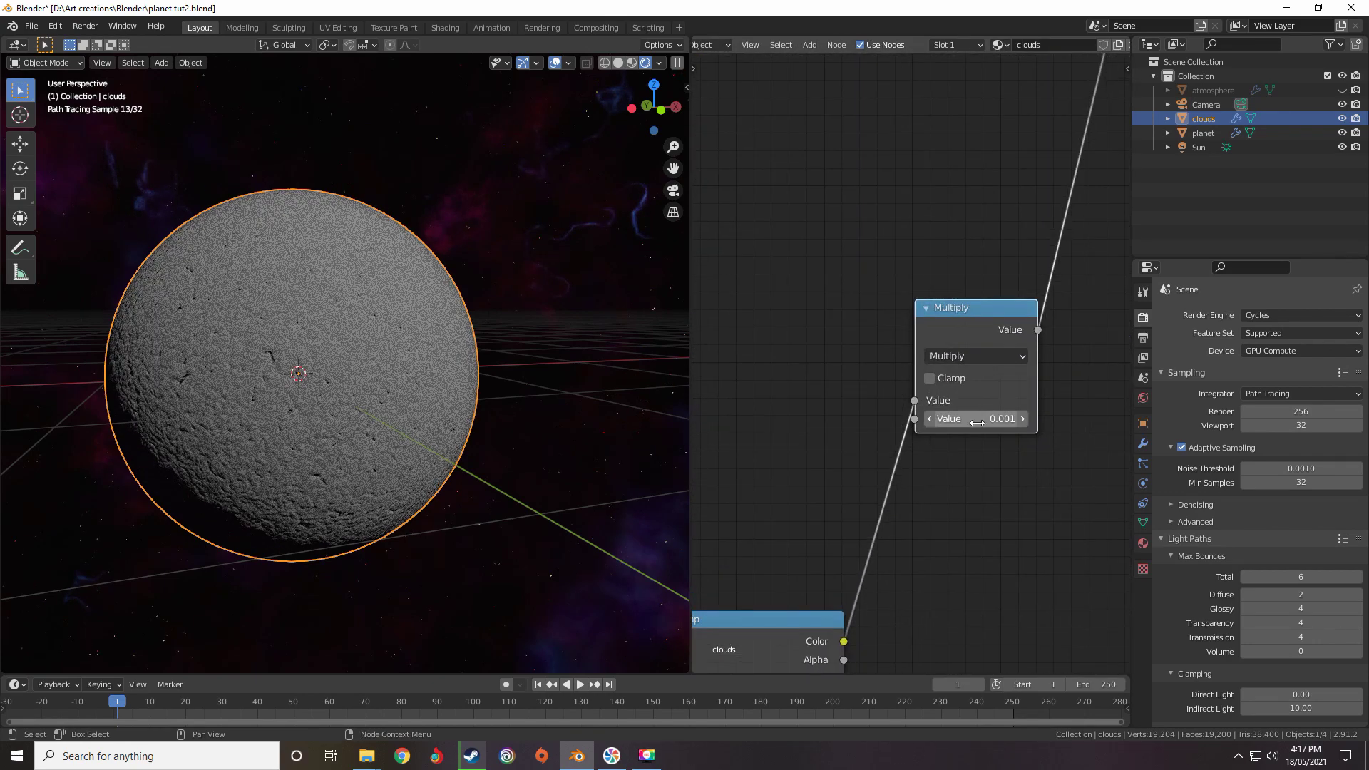
left_click(1024, 419)
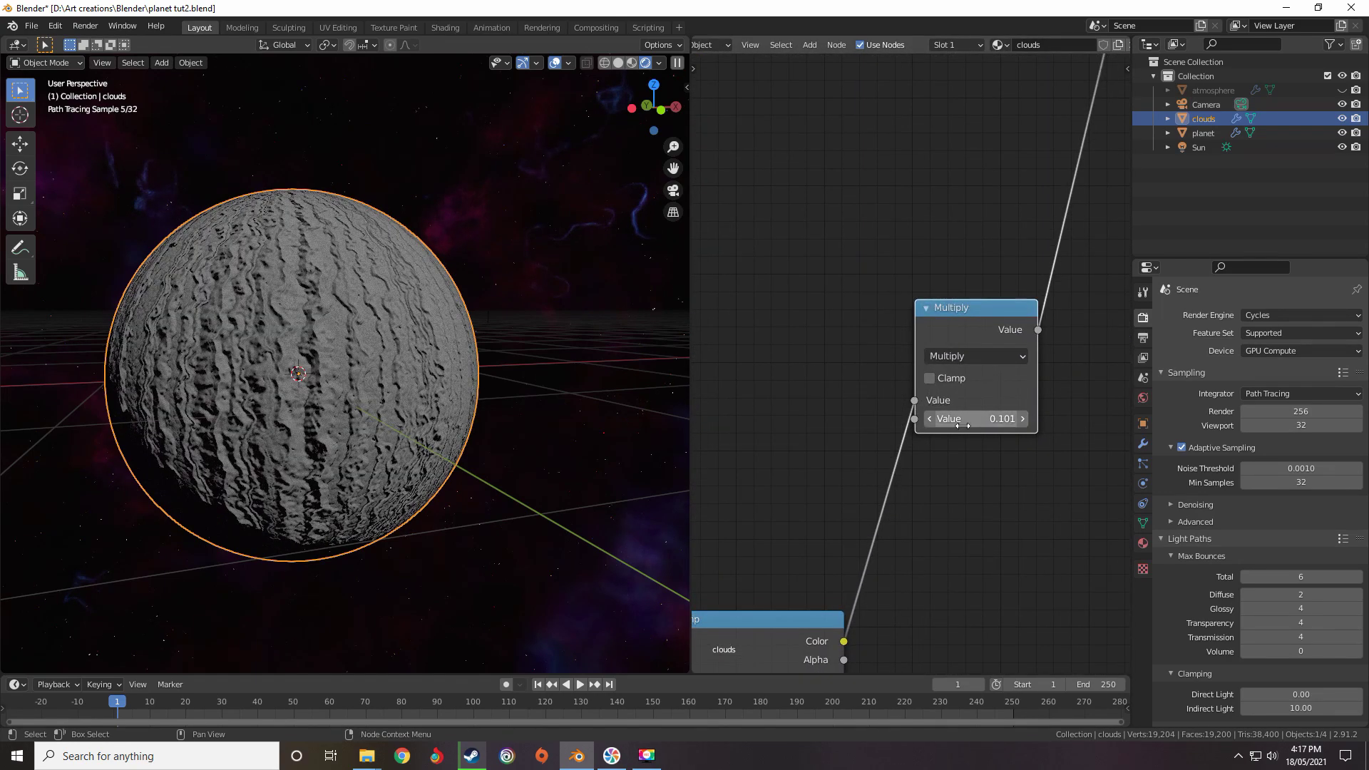
left_click(962, 423)
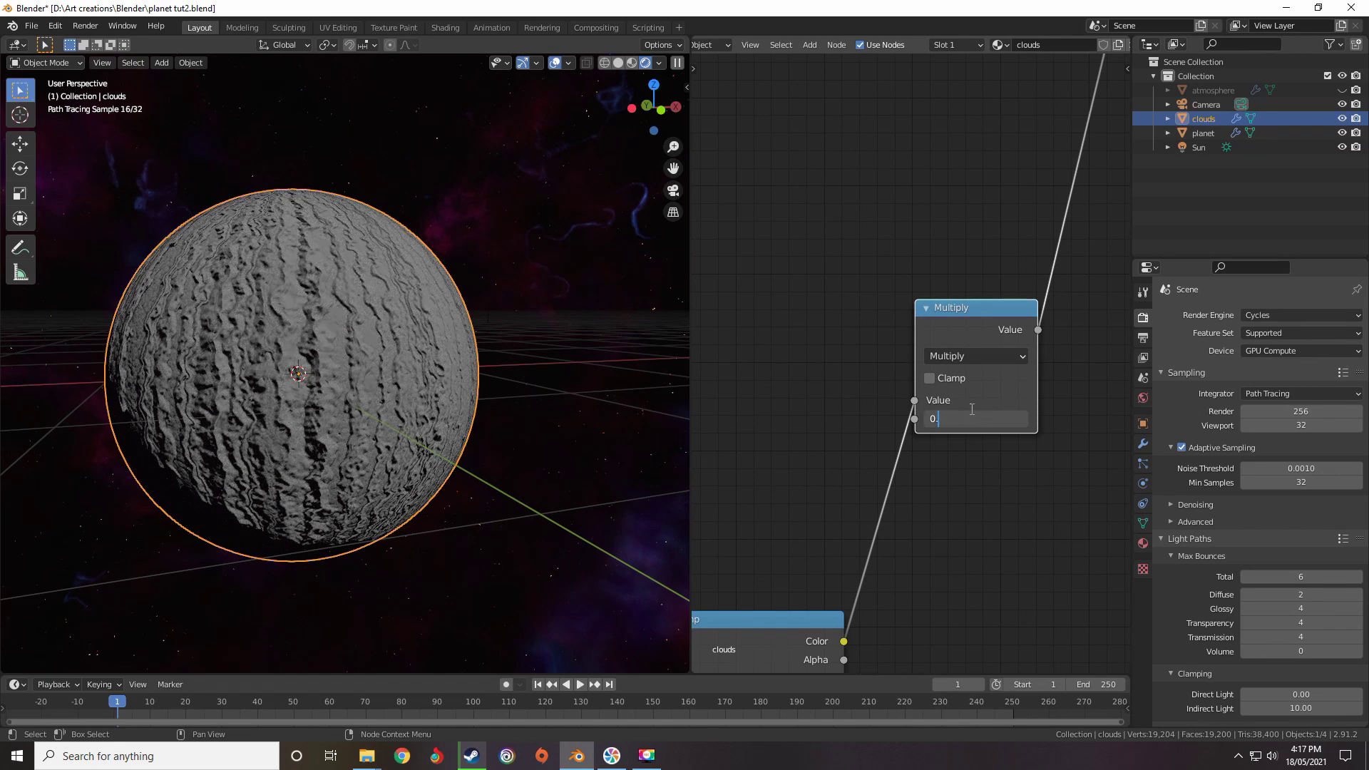
type("0.02")
key("Return")
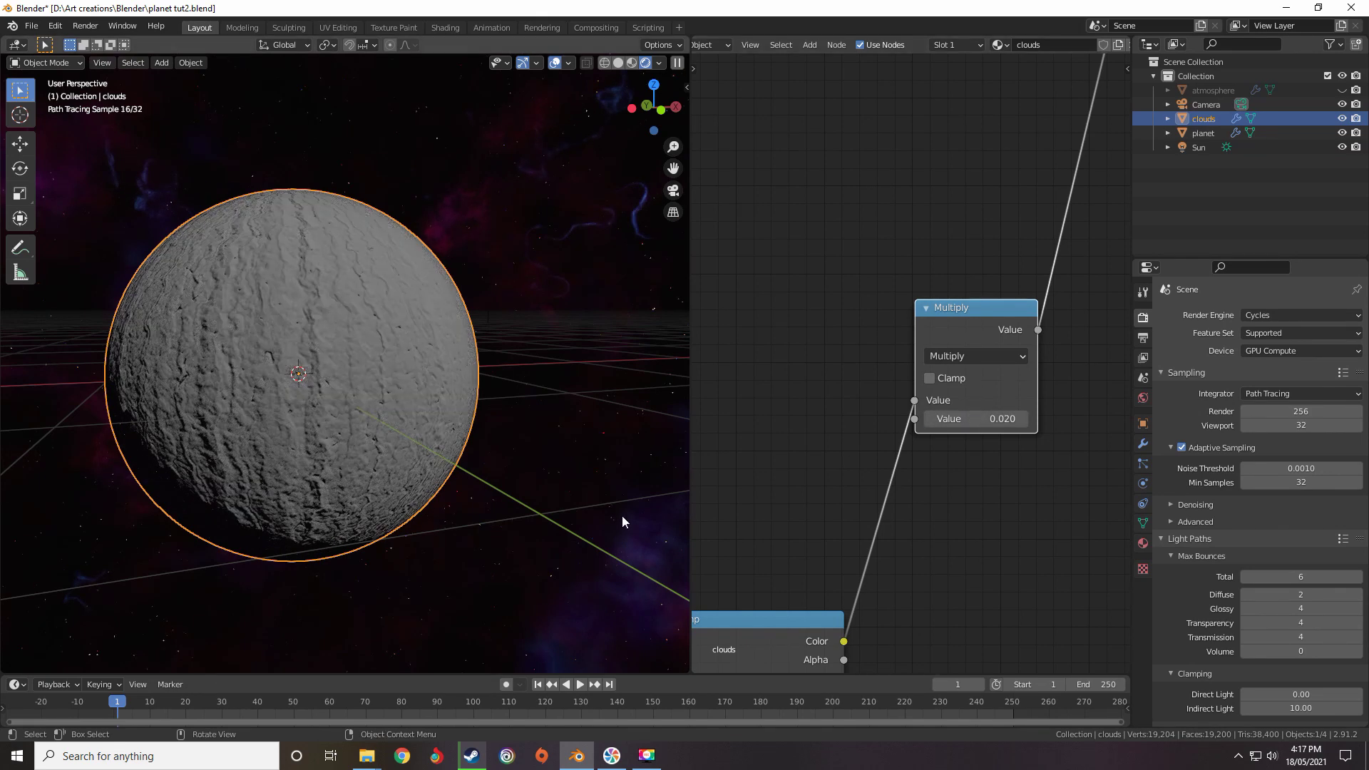
Move the stripe ColorRamp node slightly and set its interpolation to B-Spline
middle_click_drag(881, 387, 923, 281)
scroll(831, 392, "down", 10)
scroll(925, 325, "up", 5)
middle_click_drag(837, 440, 868, 394)
scroll(927, 325, "up", 5)
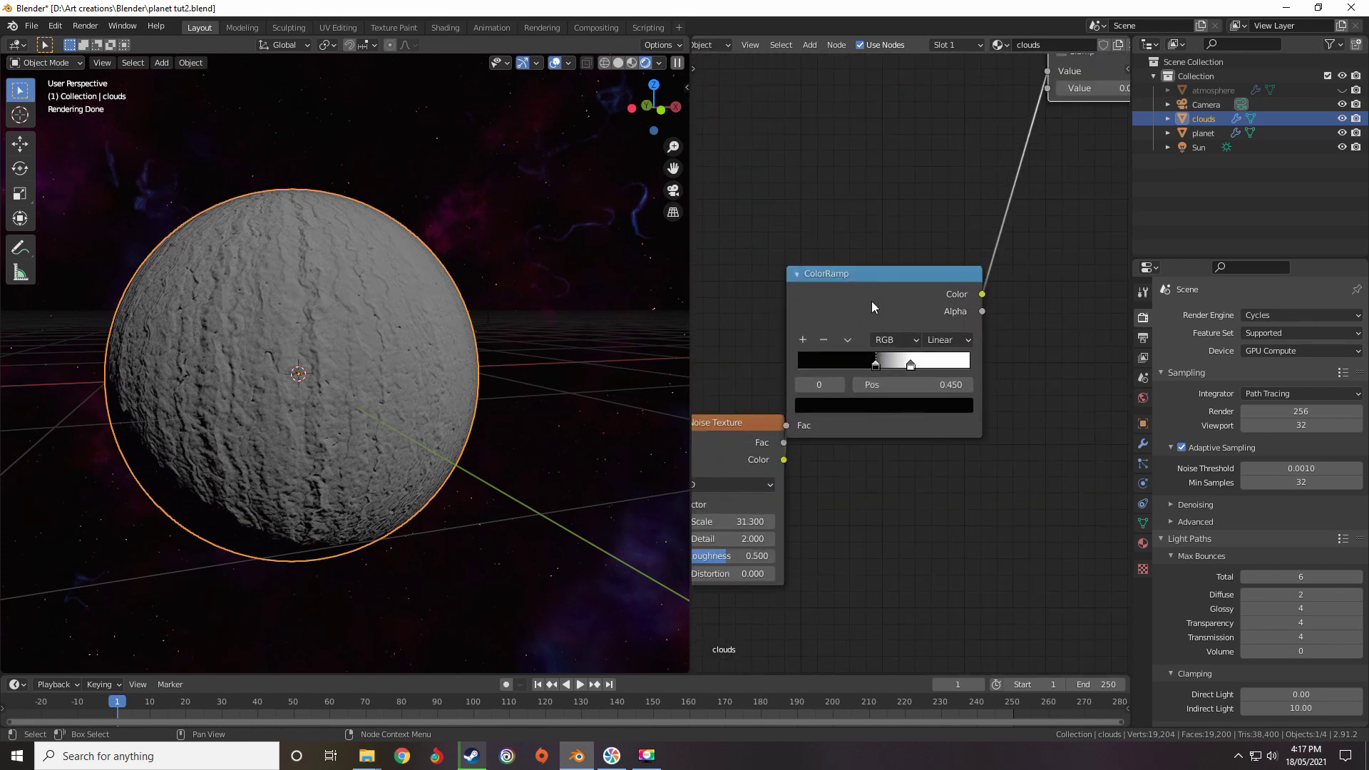
left_click_drag(870, 293, 920, 270)
middle_click_drag(920, 271, 900, 290)
scroll(949, 333, "up", 5)
left_click(996, 341)
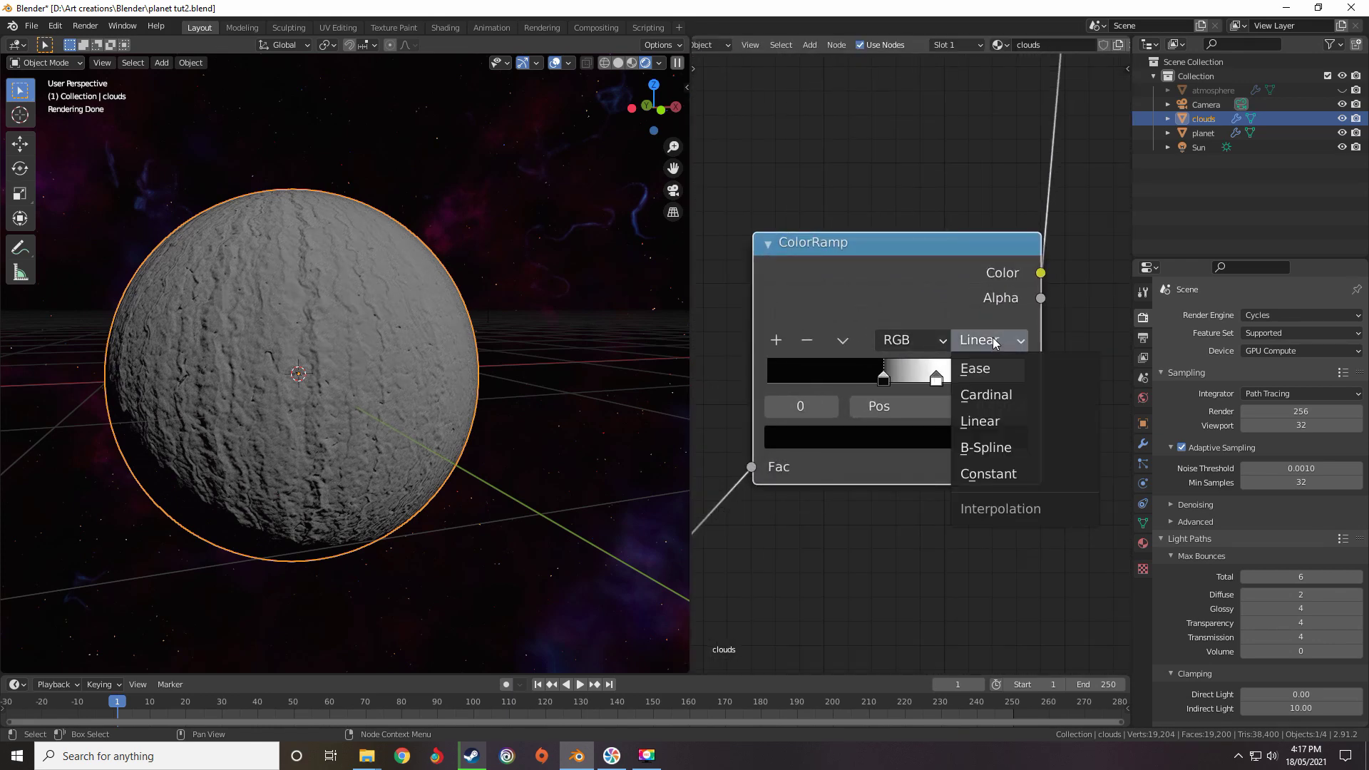
left_click(987, 449)
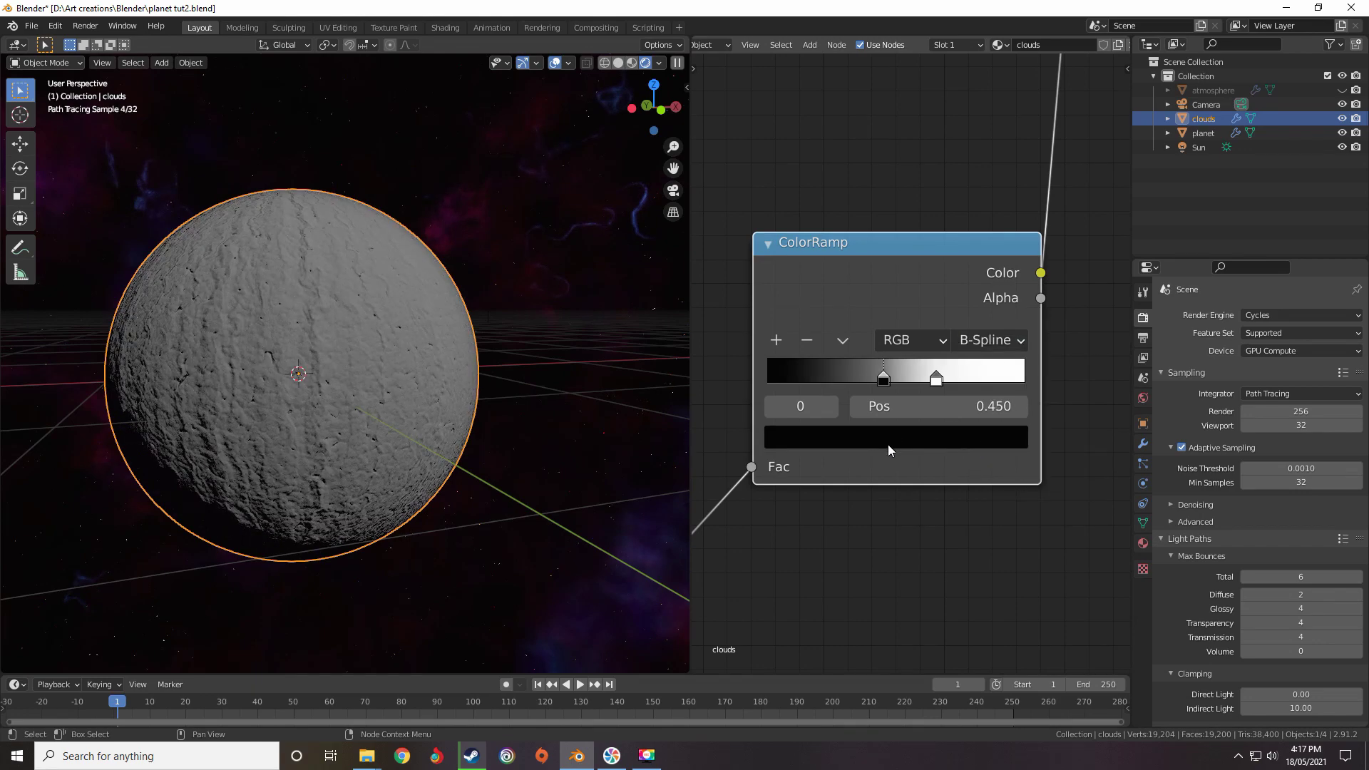
Spread the stripe ColorRamp's stops apart, with the black stop at position 0 and the white stop at 1
scroll(888, 444, "up", 2)
left_click_drag(860, 375, 618, 390)
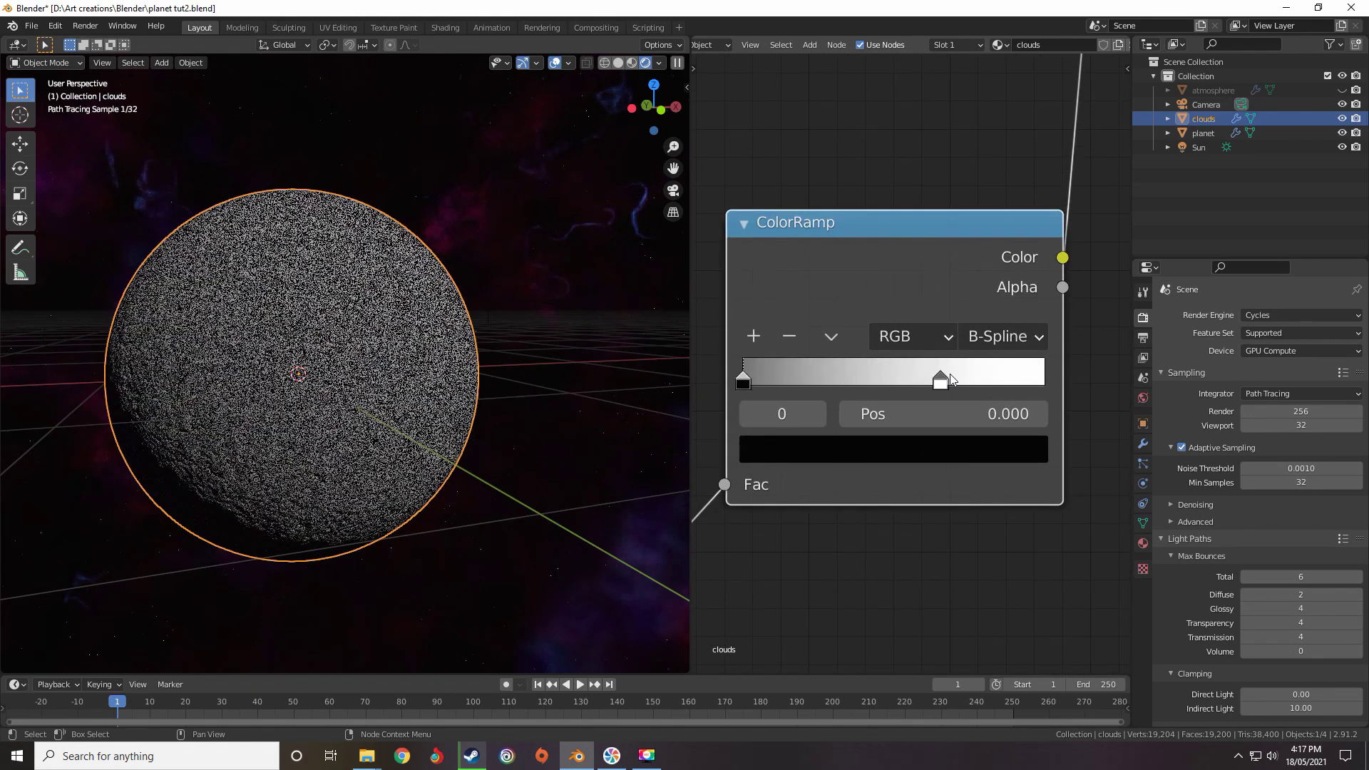
left_click_drag(940, 380, 1047, 382)
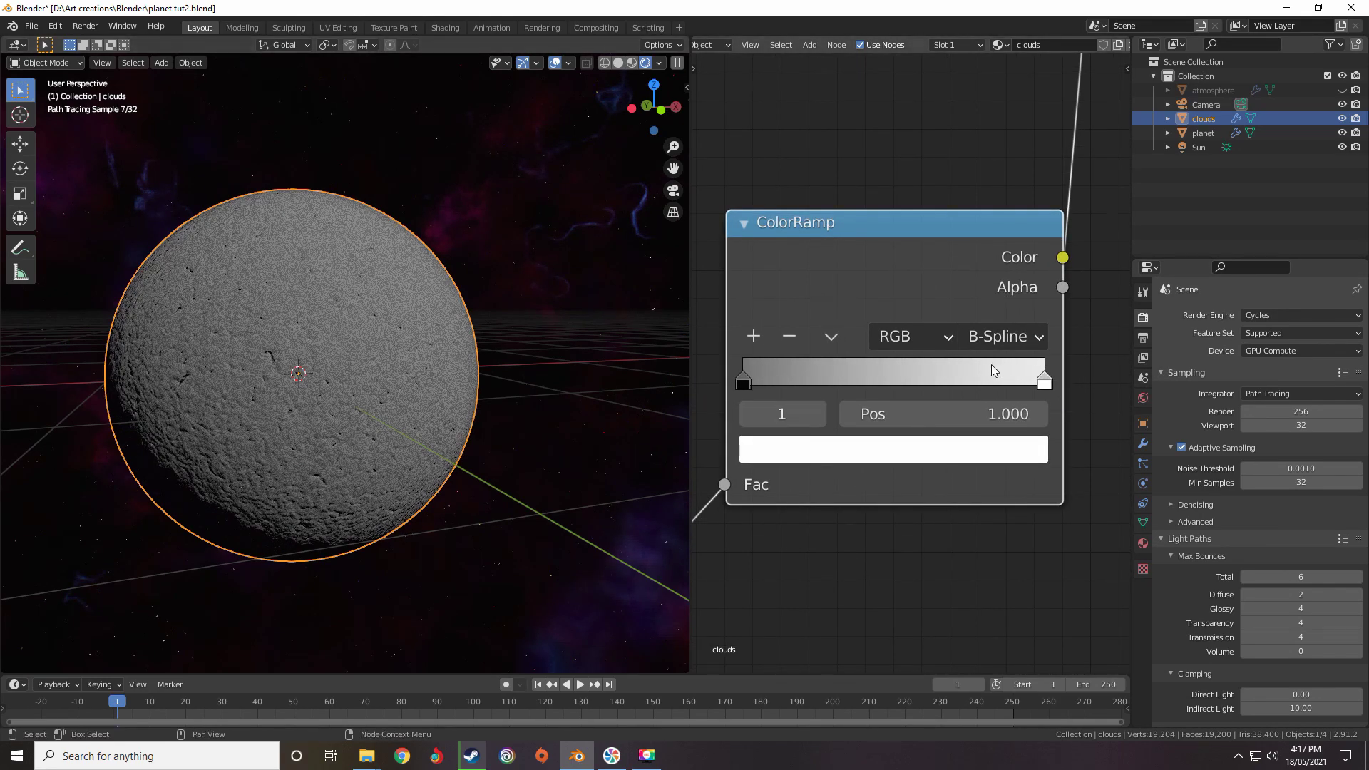
Set the value of the Multiply node after the stripe ColorRamp to 0.5
scroll(995, 371, "down", 10)
middle_click_drag(1030, 244, 956, 314)
left_click_drag(980, 282, 1140, 282)
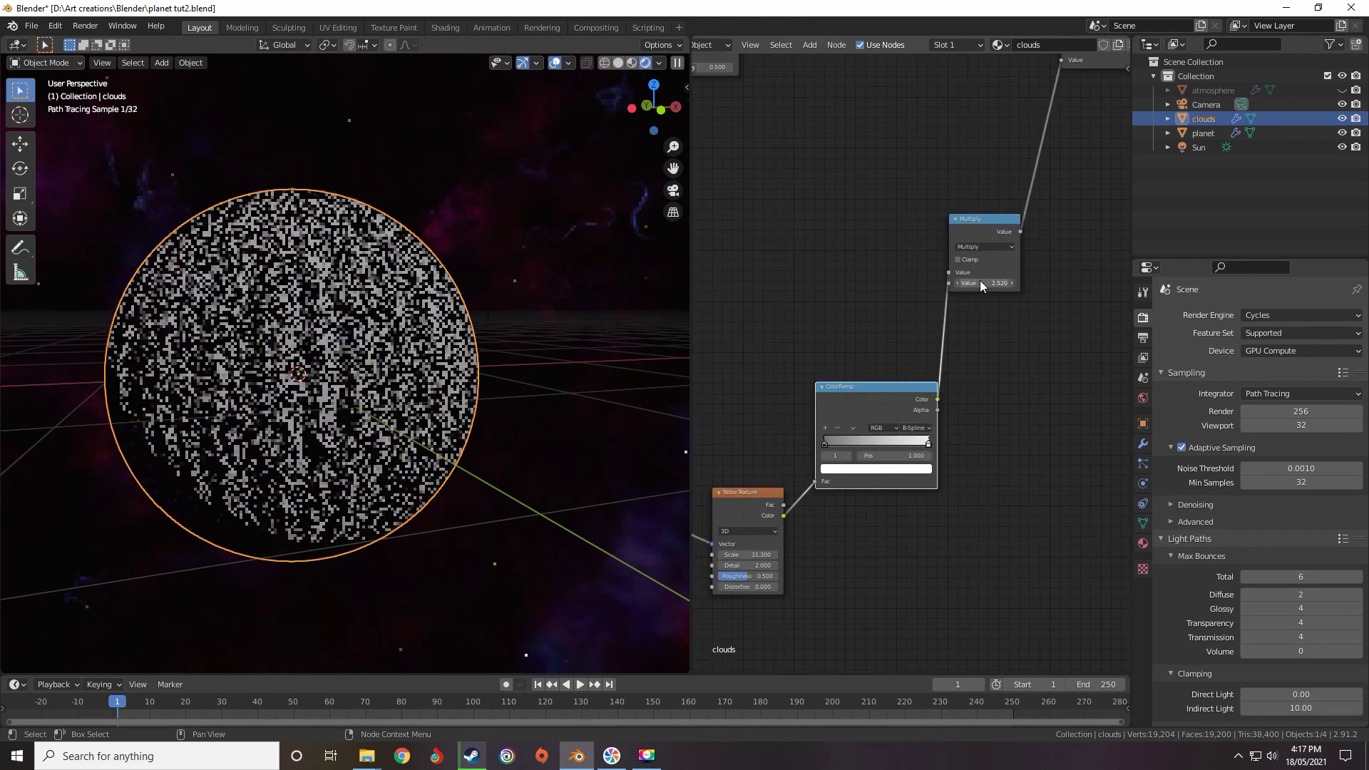
left_click(970, 285)
type(".5")
key("Return")
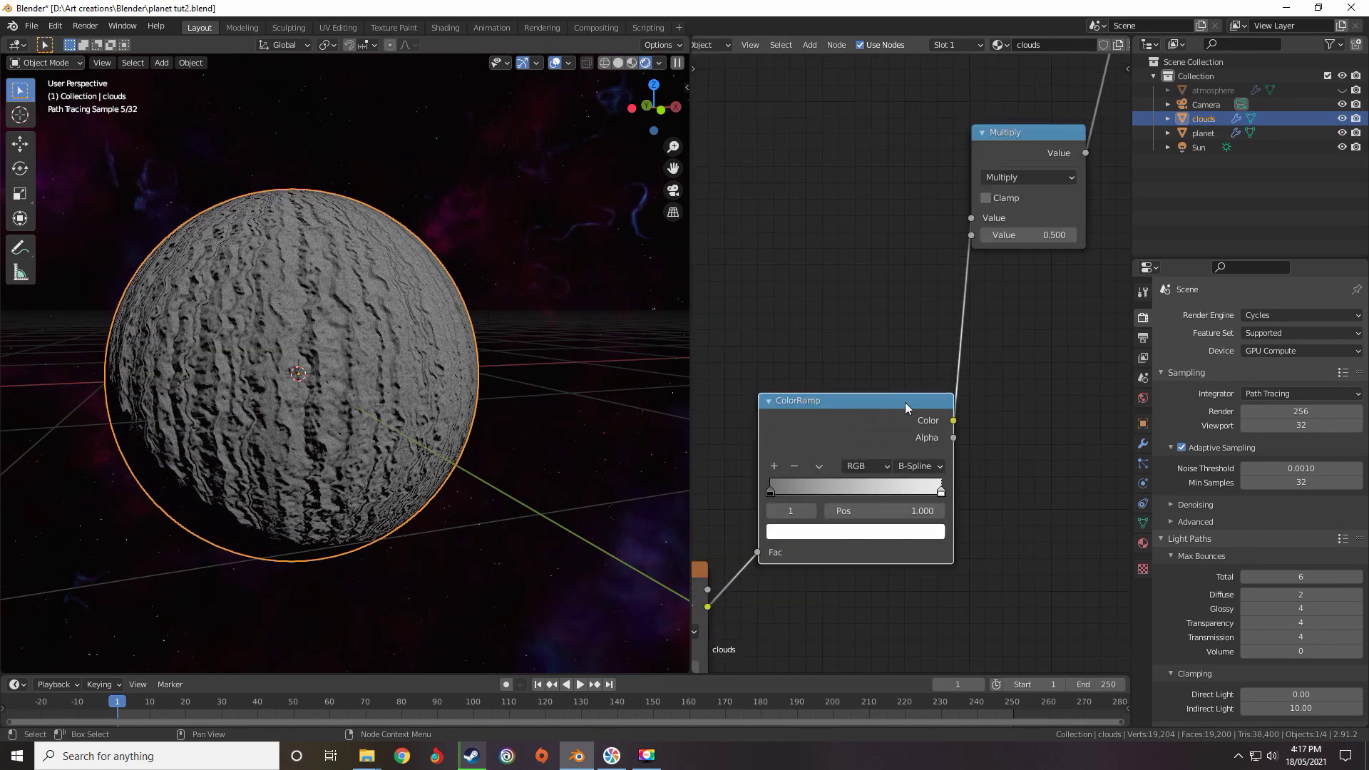
Try the stripe ColorRamp's black stop at about 0.936, then return it to position 0
scroll(920, 392, "up", 4)
scroll(926, 380, "up", 1)
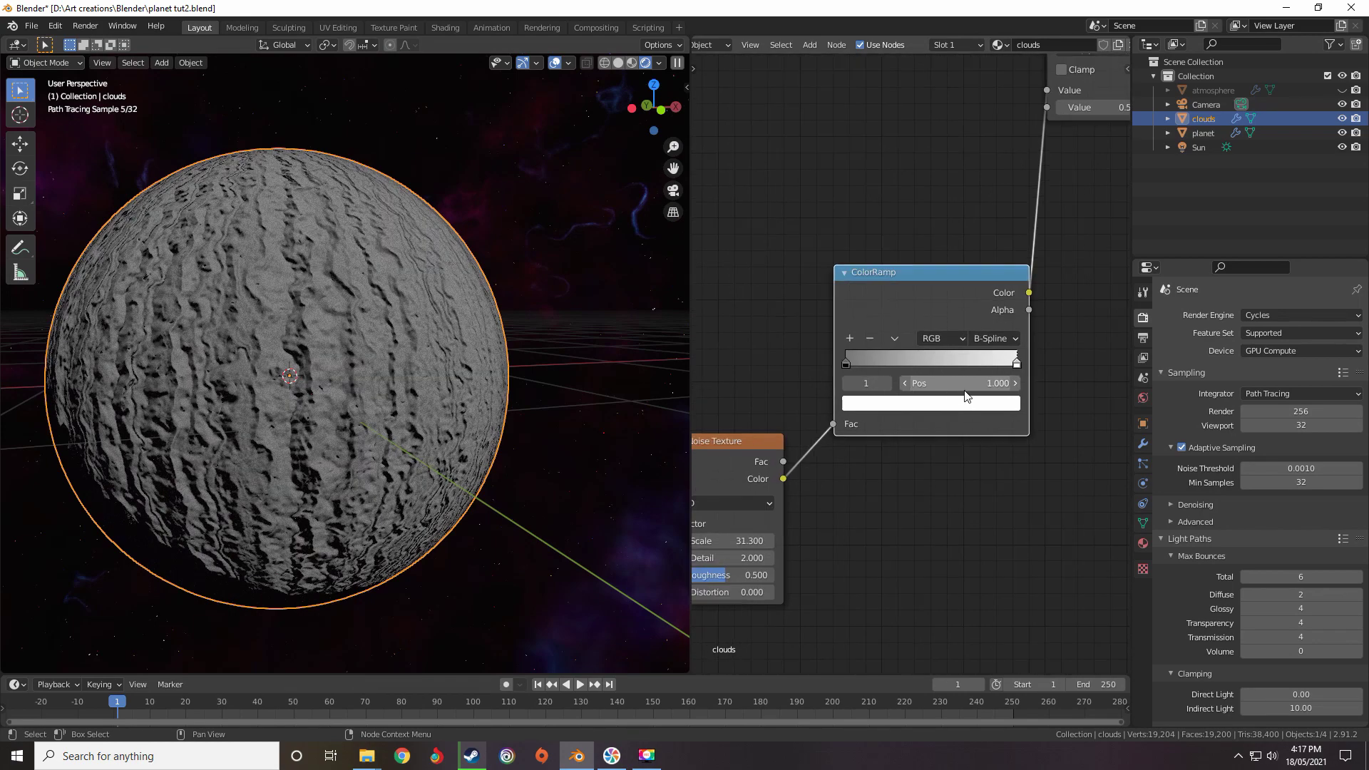
mouse_move(1015, 363)
left_mouse_down()
mouse_move(859, 363)
mouse_move(1019, 362)
left_mouse_up()
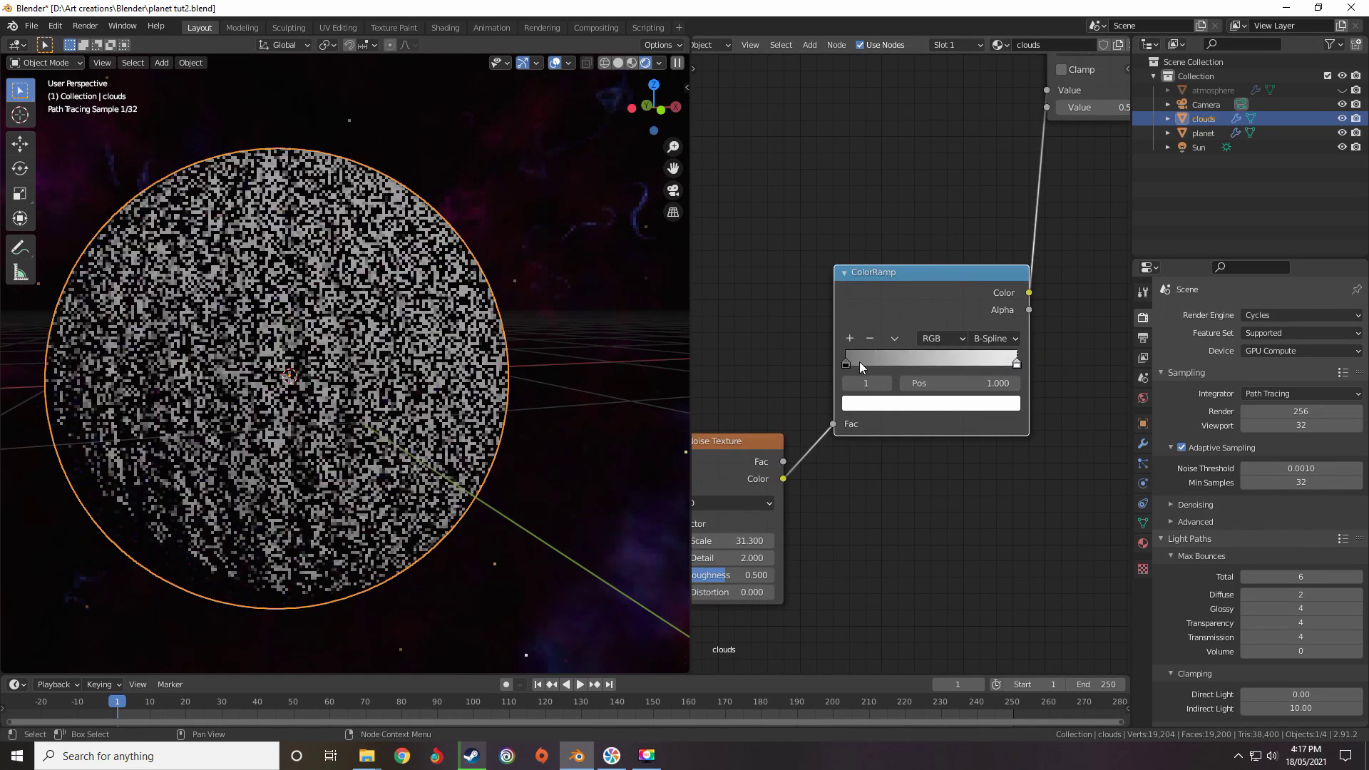
left_click_drag(846, 363, 1000, 360)
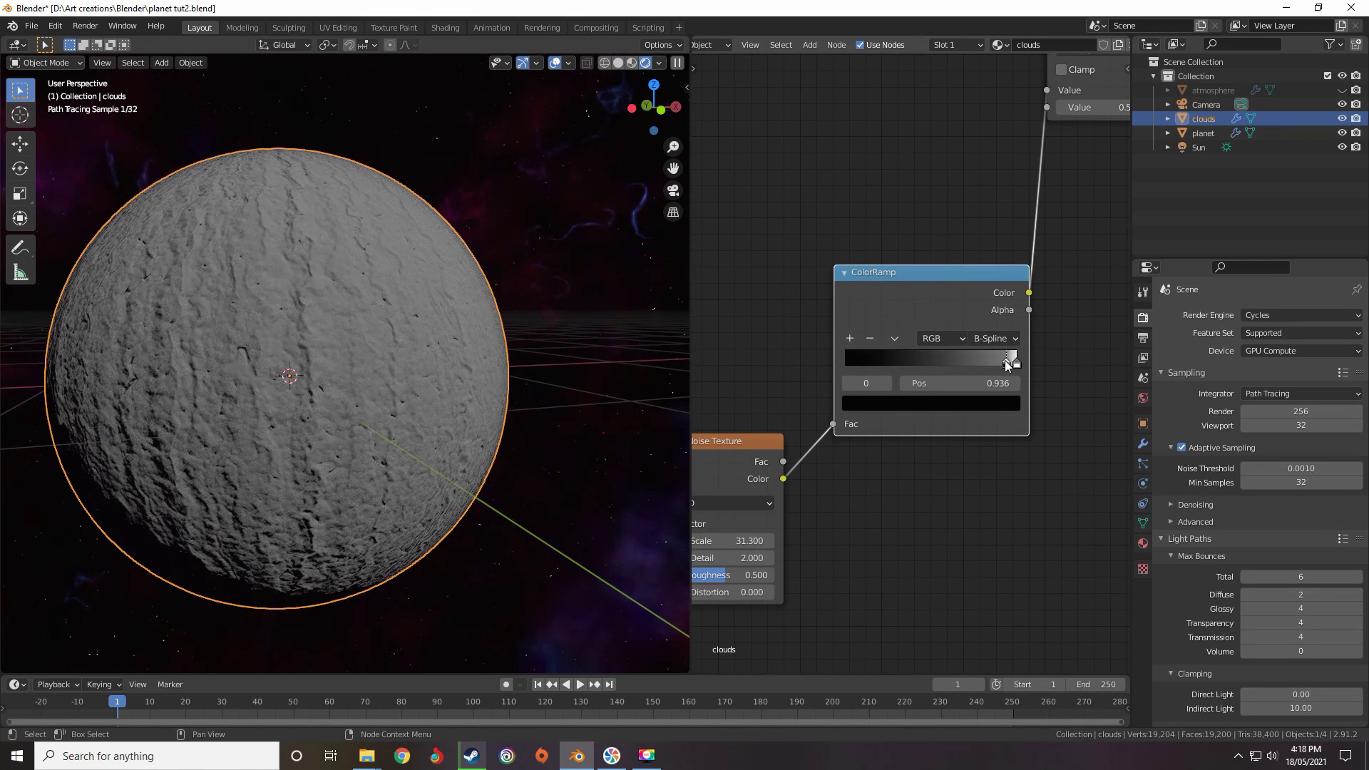
left_click_drag(1004, 360, 644, 375)
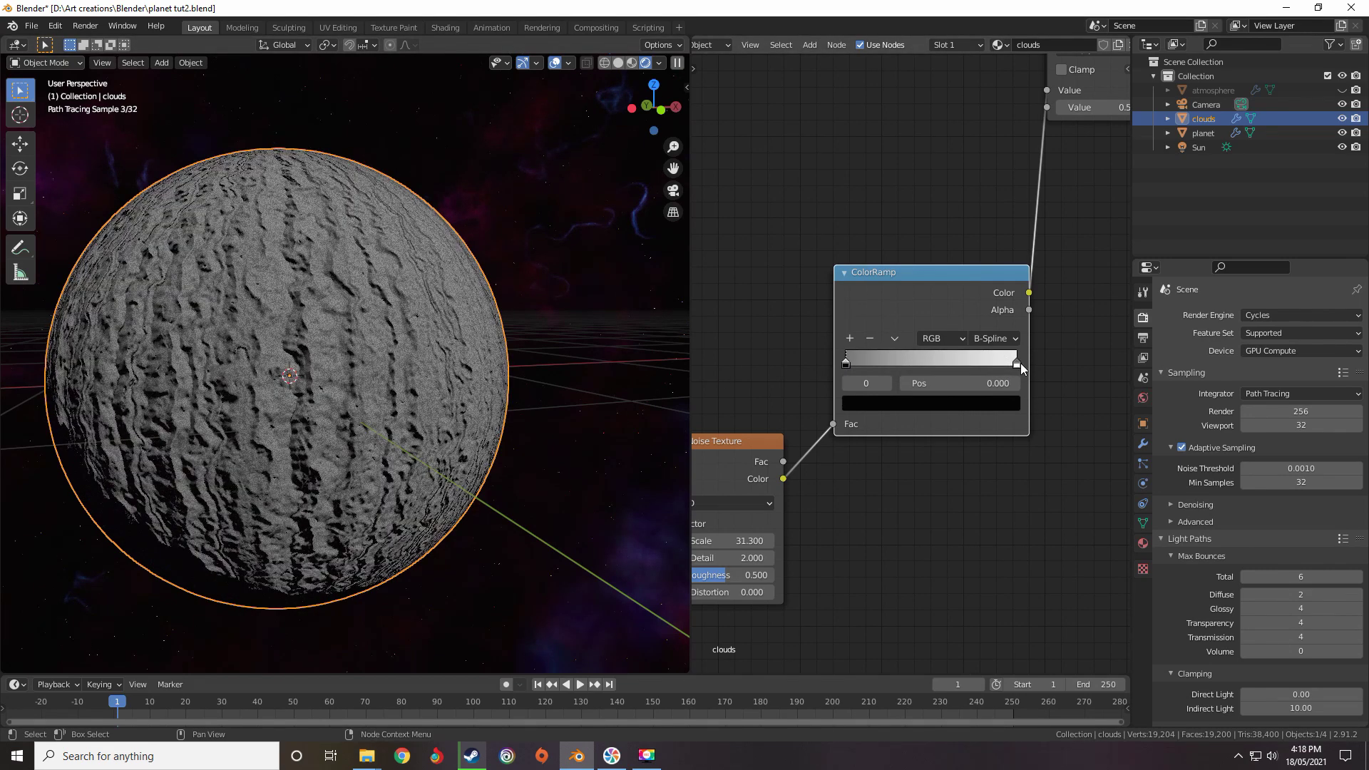
Move the white stop of the noise ColorRamp to about 0.145
left_click_drag(1020, 362, 856, 362)
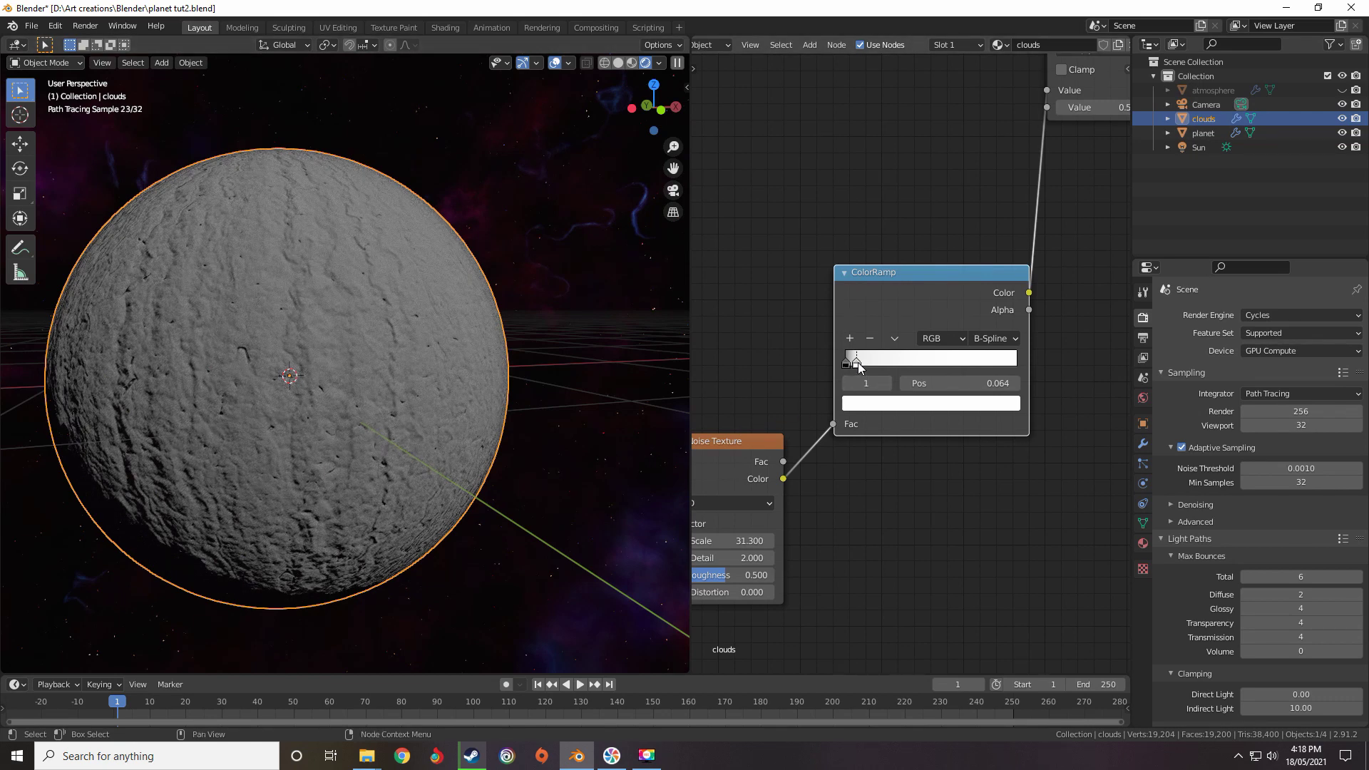
left_click_drag(857, 362, 871, 362)
Set the value of the Multiply node fed by the noise ColorRamp to 0.4
scroll(883, 459, "down", 6)
middle_click_drag(884, 459, 747, 646)
middle_click_drag(872, 453, 929, 392)
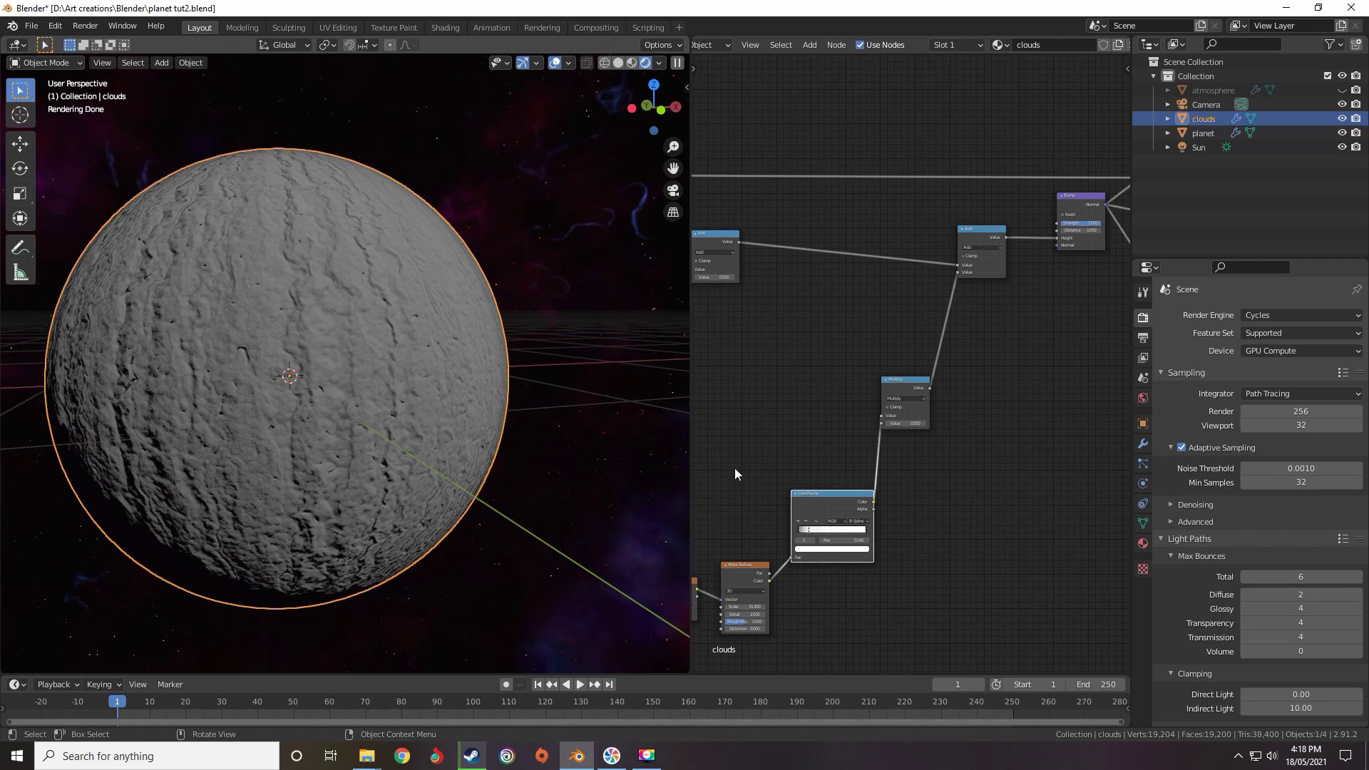
middle_click_drag(817, 453, 870, 430)
scroll(924, 368, "up", 5)
middle_click_drag(924, 368, 796, 461)
scroll(914, 438, "up", 3)
double_click(894, 565)
type("0.4")
key("Return")
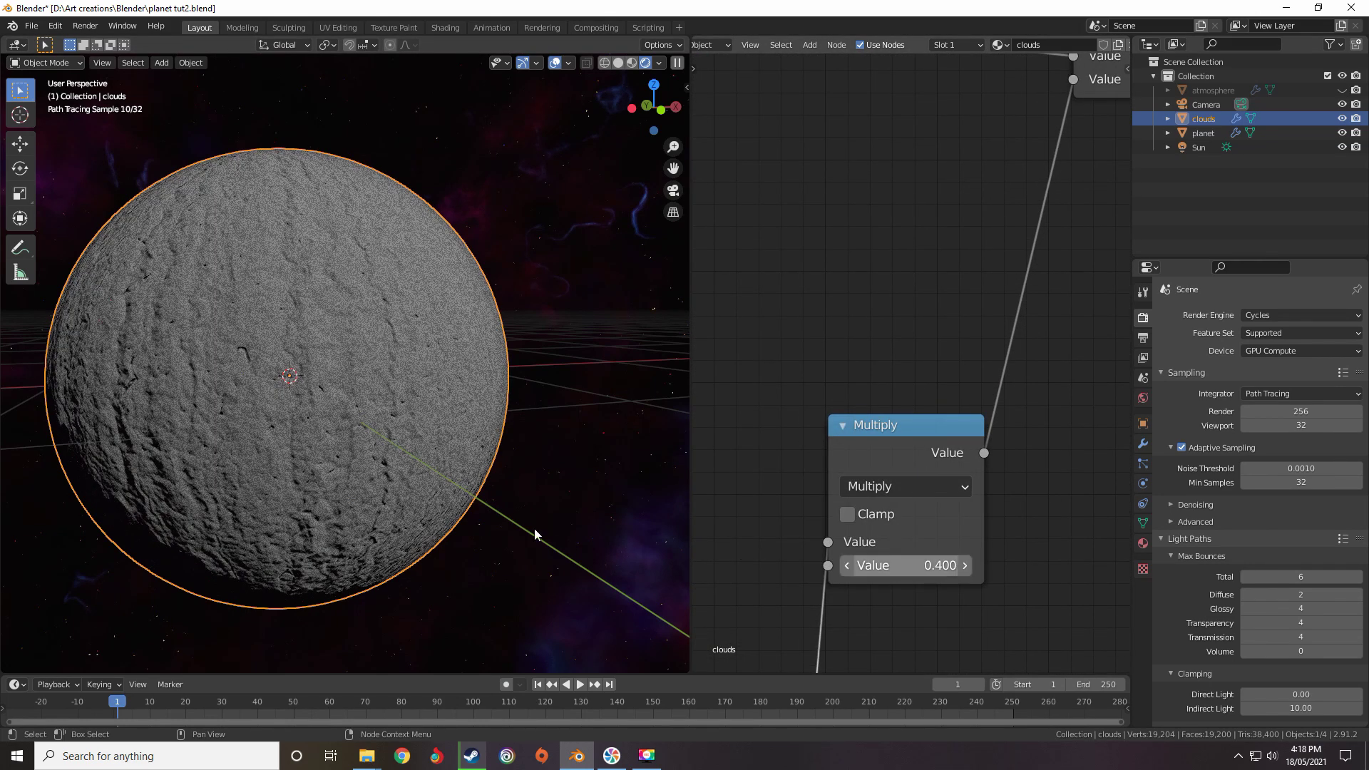
Set the Scale of the Noise Texture feeding the ColorRamp to 35
scroll(856, 511, "down", 15)
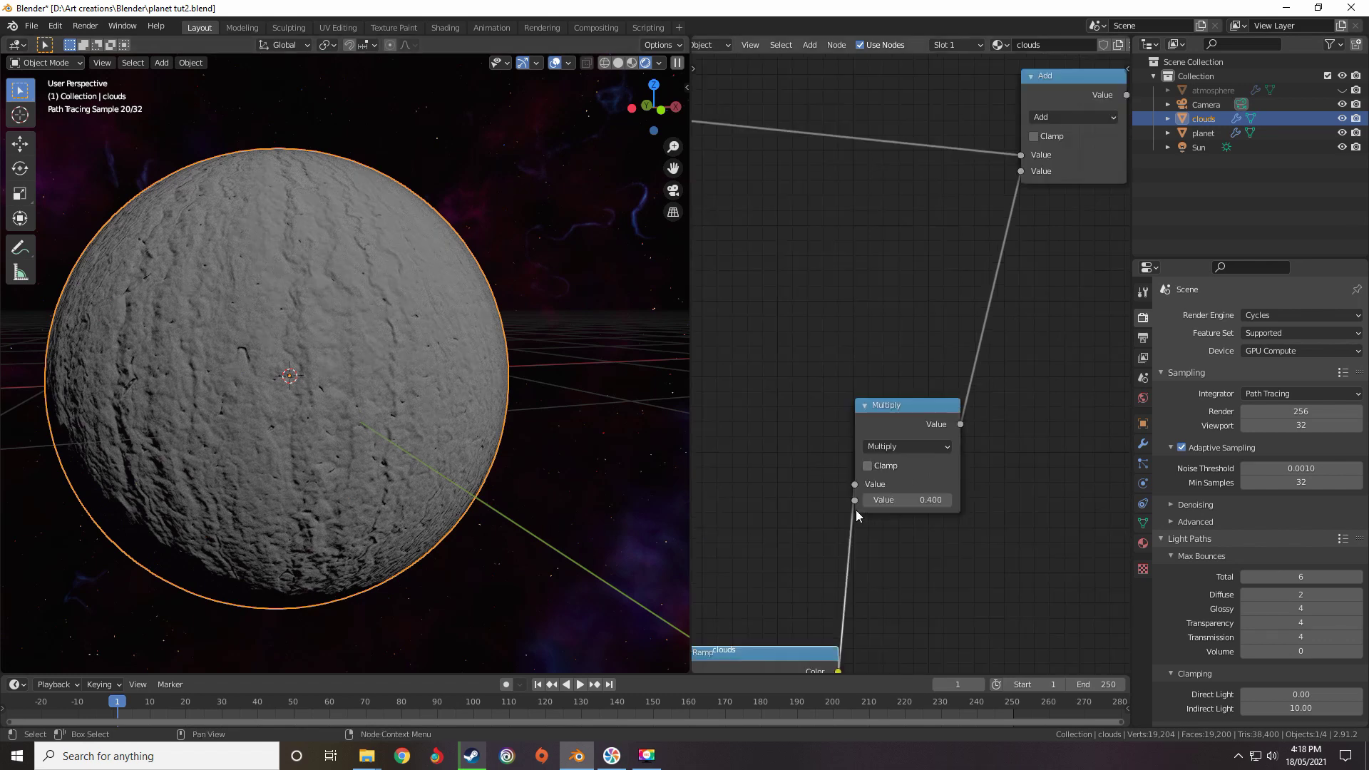
middle_click_drag(890, 438, 1185, 395)
middle_click_drag(709, 401, 903, 374)
scroll(962, 449, "down", 3)
middle_click_drag(957, 462, 793, 400)
scroll(915, 432, "up", 4)
scroll(914, 433, "up", 6)
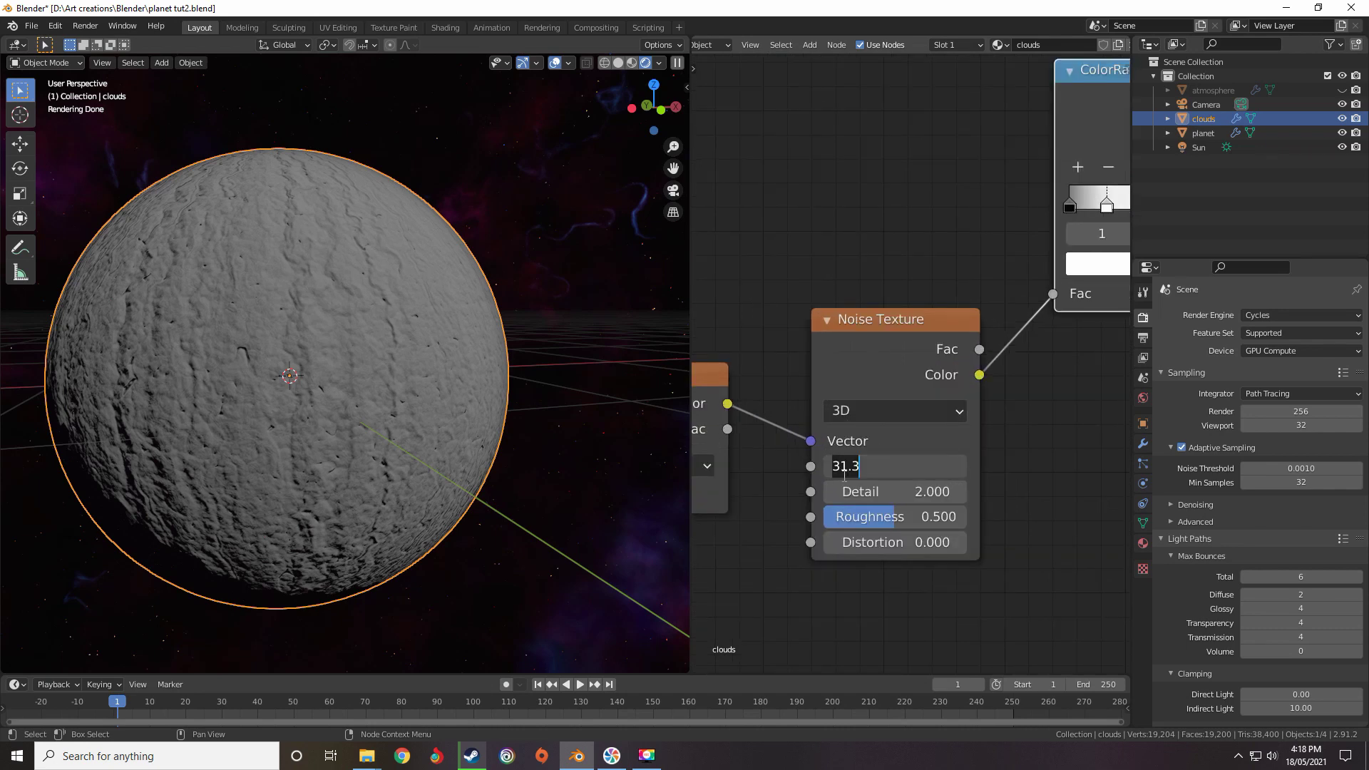
type("5")
key("Return")
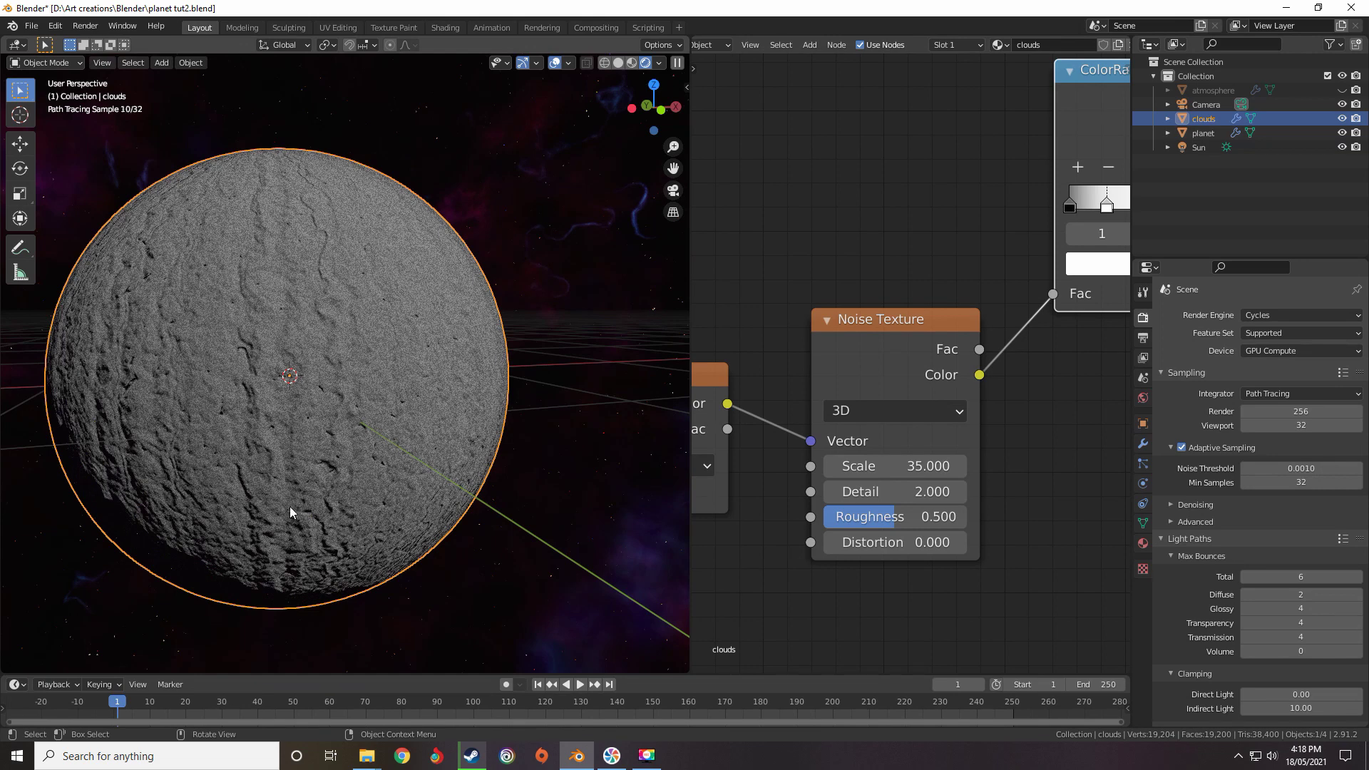
Set the value of the Multiply node after the noise ColorRamp to 0.3 and save the file
scroll(944, 288, "down", 5)
middle_click_drag(953, 304, 868, 425)
middle_click_drag(929, 337, 837, 477)
scroll(956, 398, "up", 2)
scroll(956, 396, "up", 1)
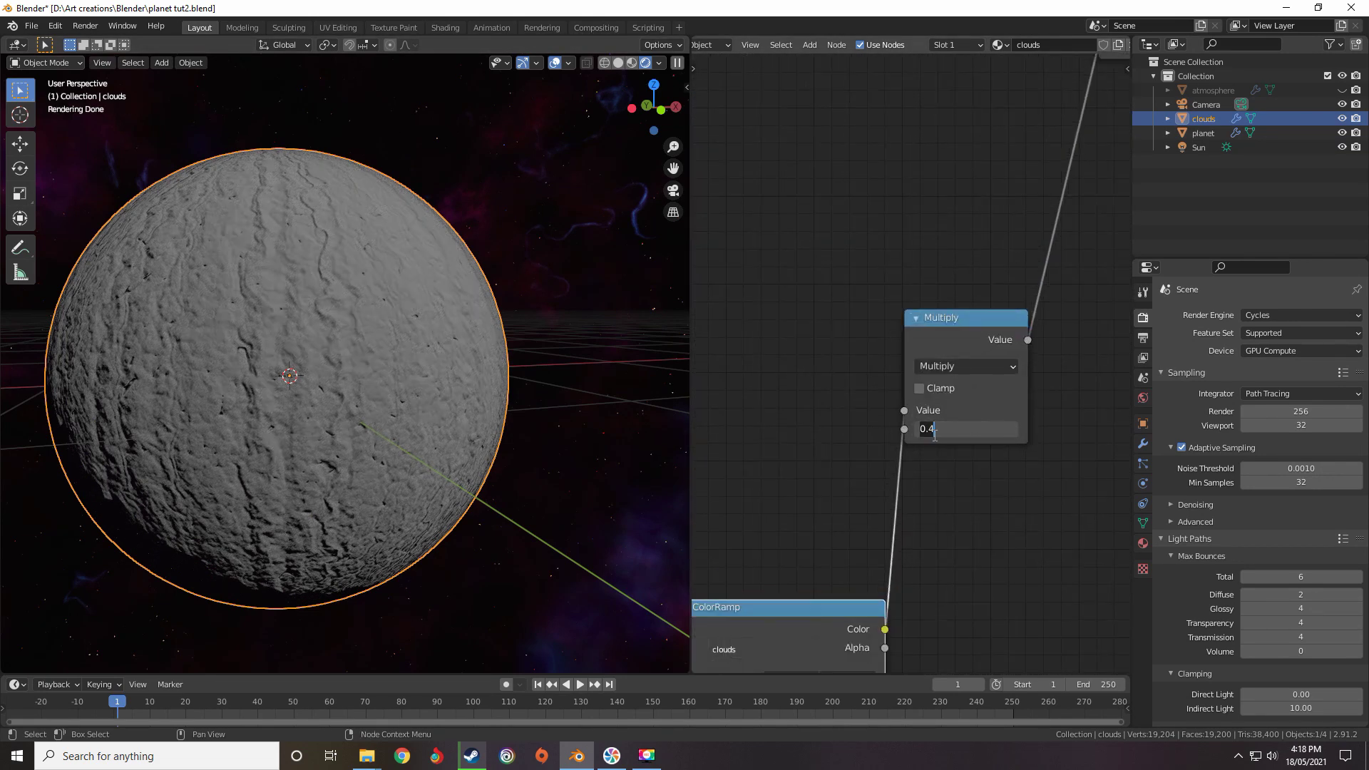
key("Return")
double_click(960, 430)
type("0.23")
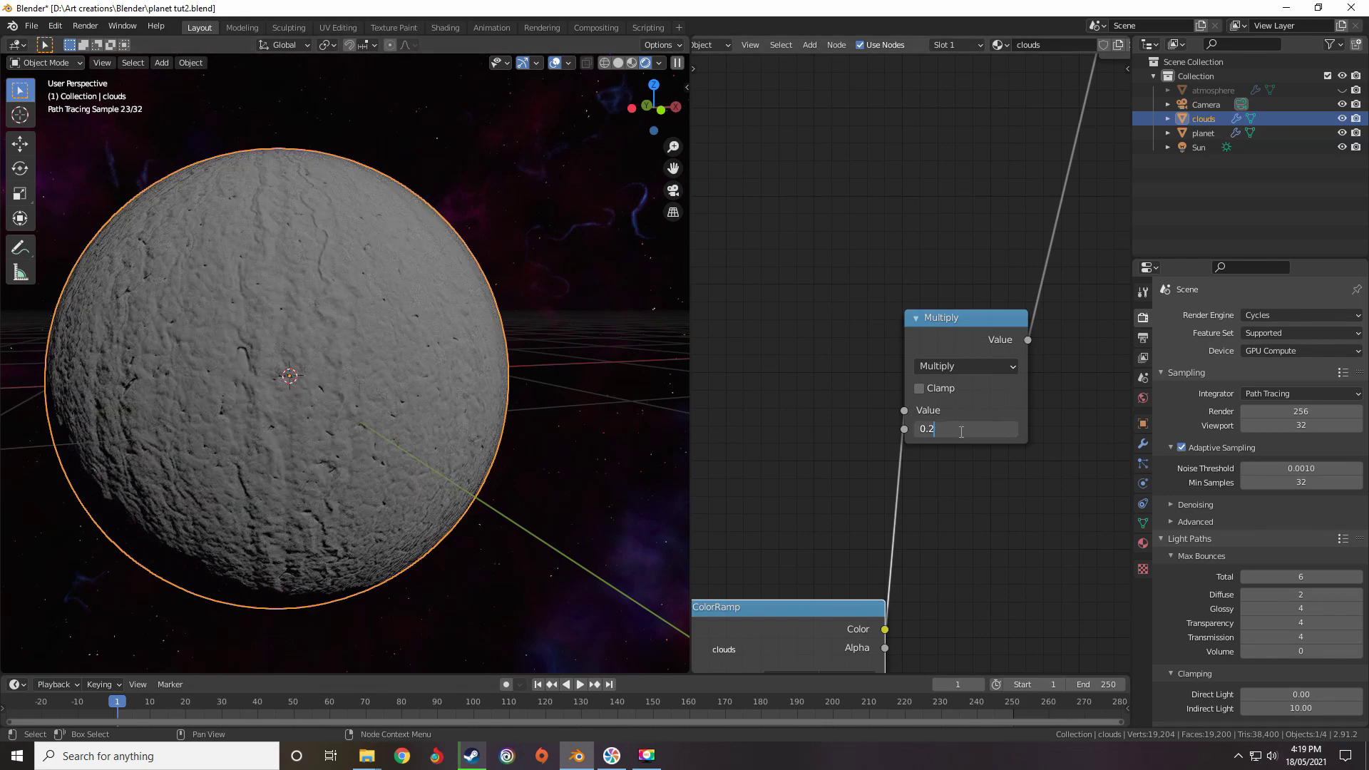
key("Return")
key("Return")
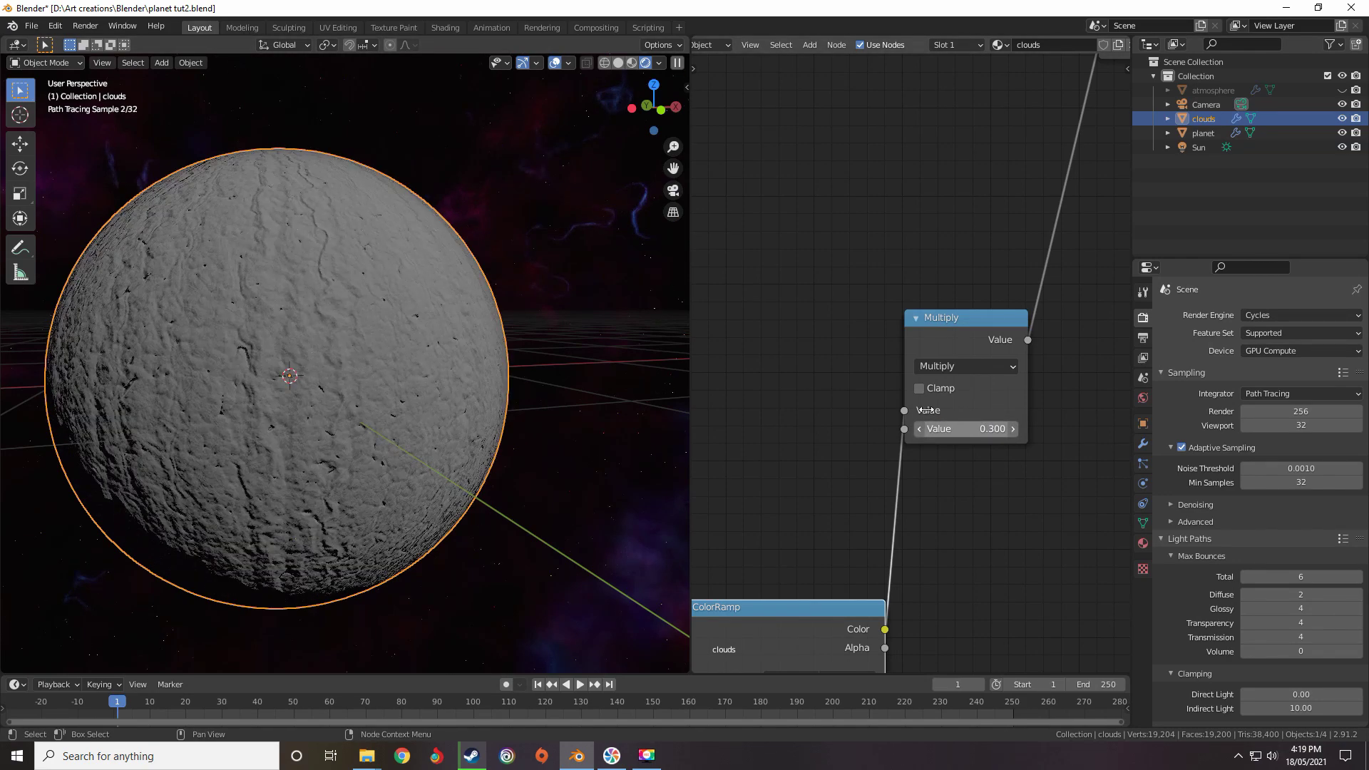
left_click(31, 26)
left_click(49, 119)
Examine the stretching of the bump texture around the pole and along the sides of the clouds sphere
scroll(456, 214, "down", 2)
scroll(978, 310, "down", 10)
middle_click_drag(984, 287, 968, 261)
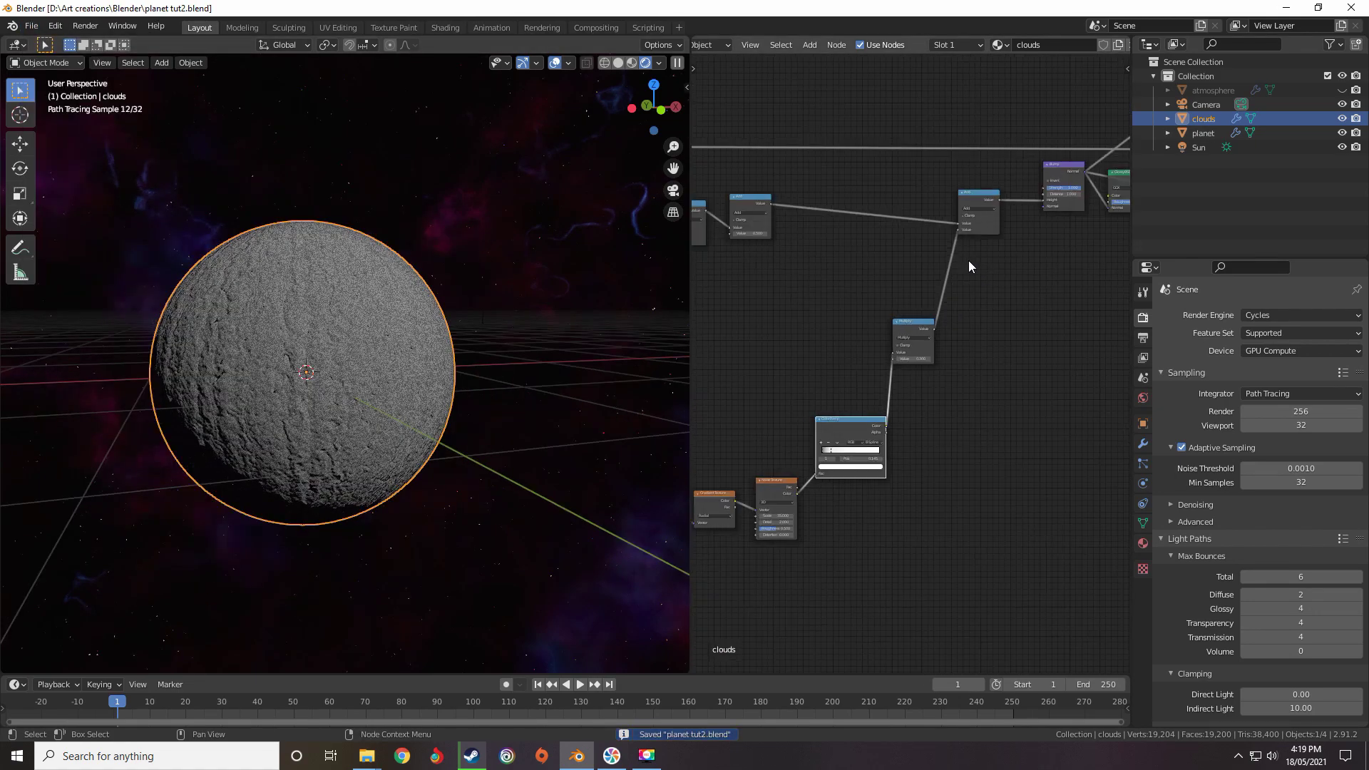
middle_click_drag(455, 244, 464, 353)
scroll(330, 297, "up", 2)
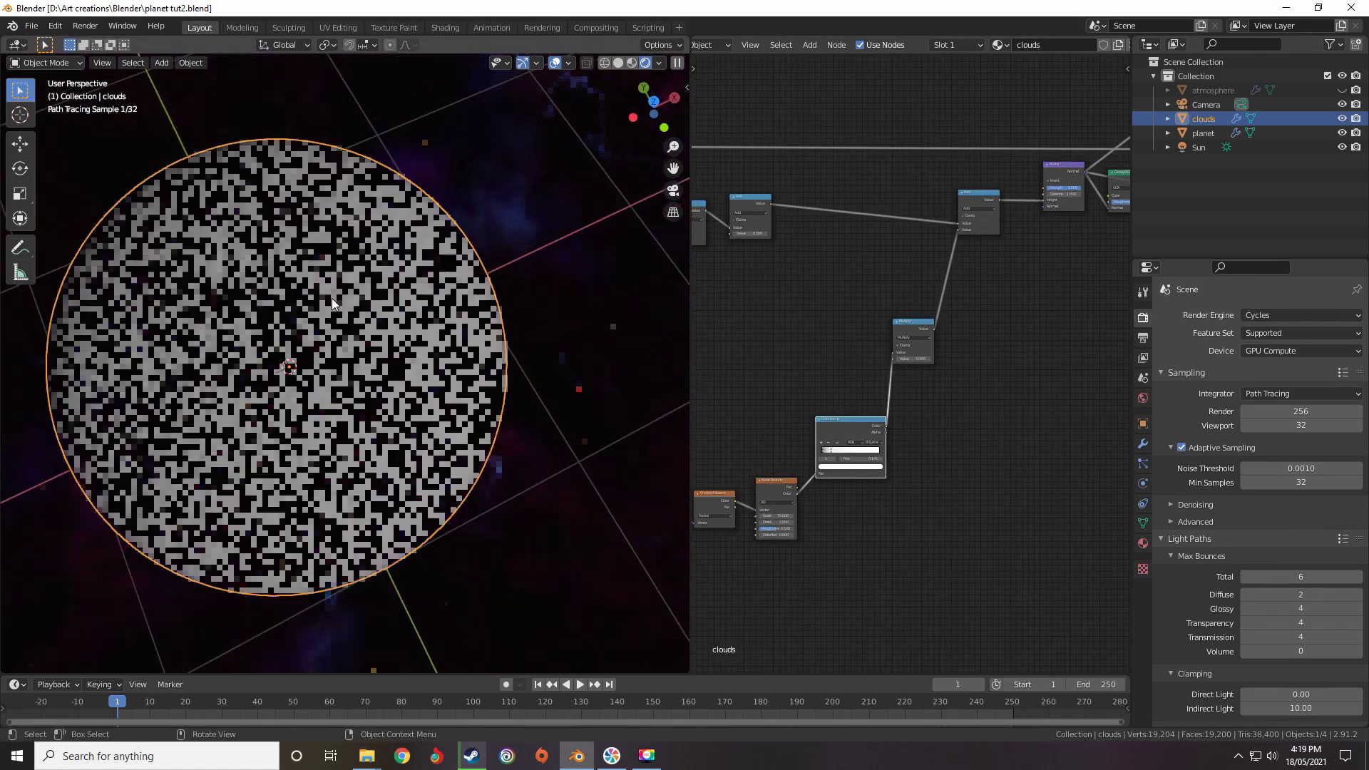
scroll(292, 347, "up", 2)
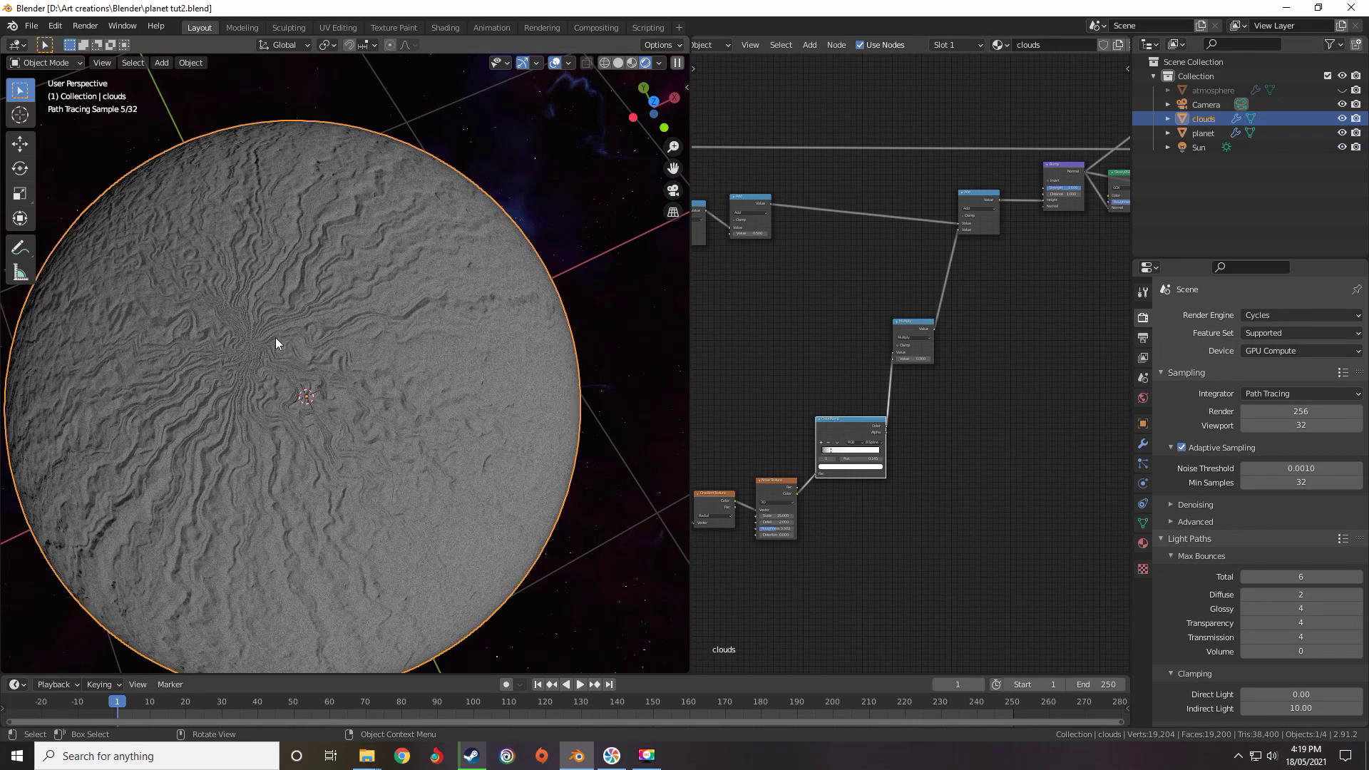
middle_click_drag(276, 337, 268, 274)
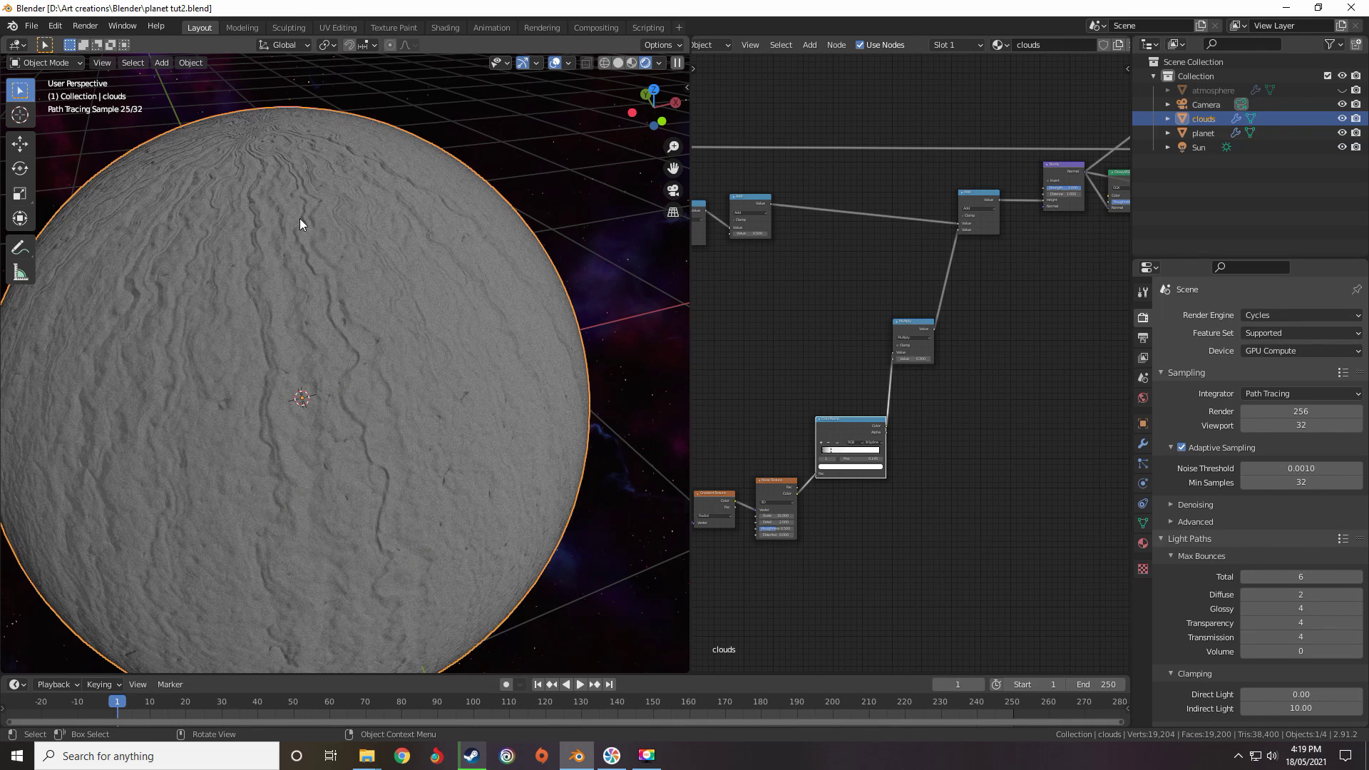
middle_click_drag(299, 218, 316, 459)
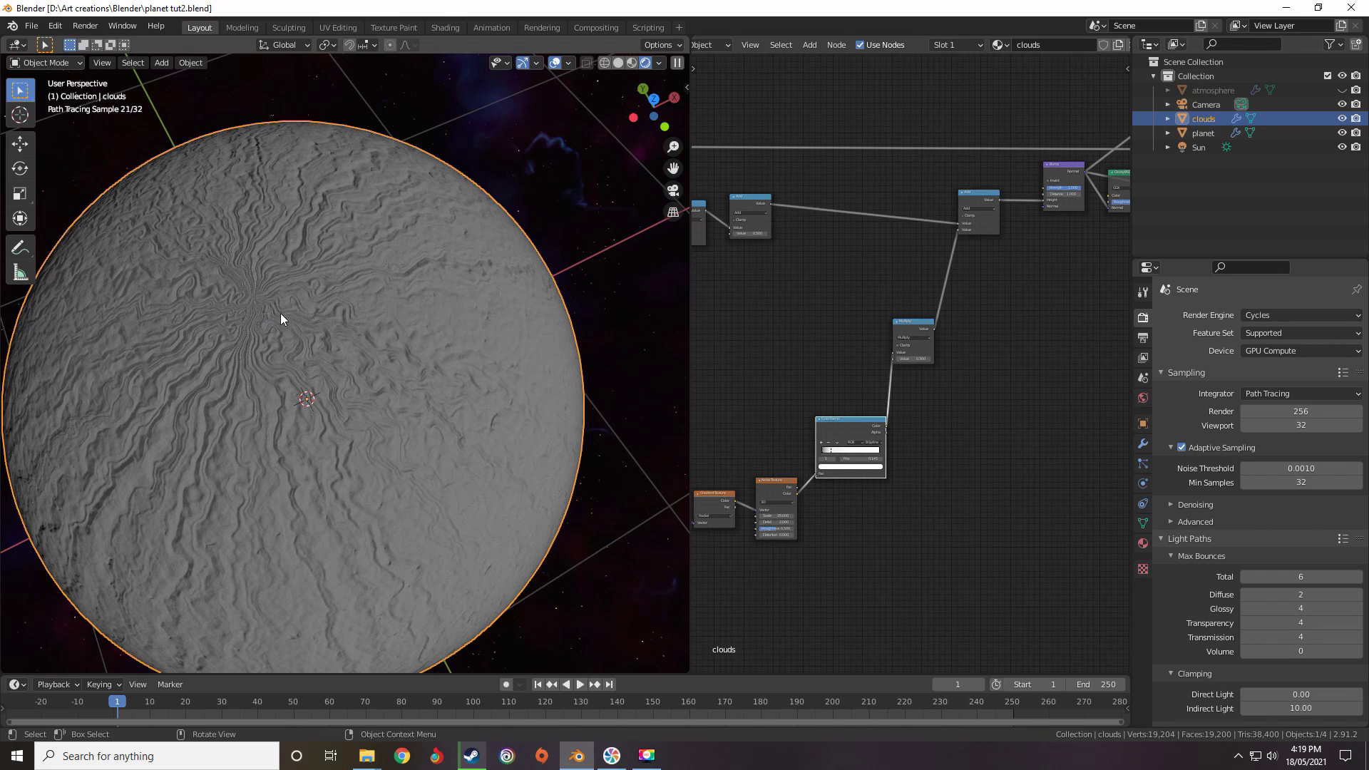
scroll(720, 288, "down", 4)
scroll(663, 275, "down", 2)
scroll(855, 271, "down", 2)
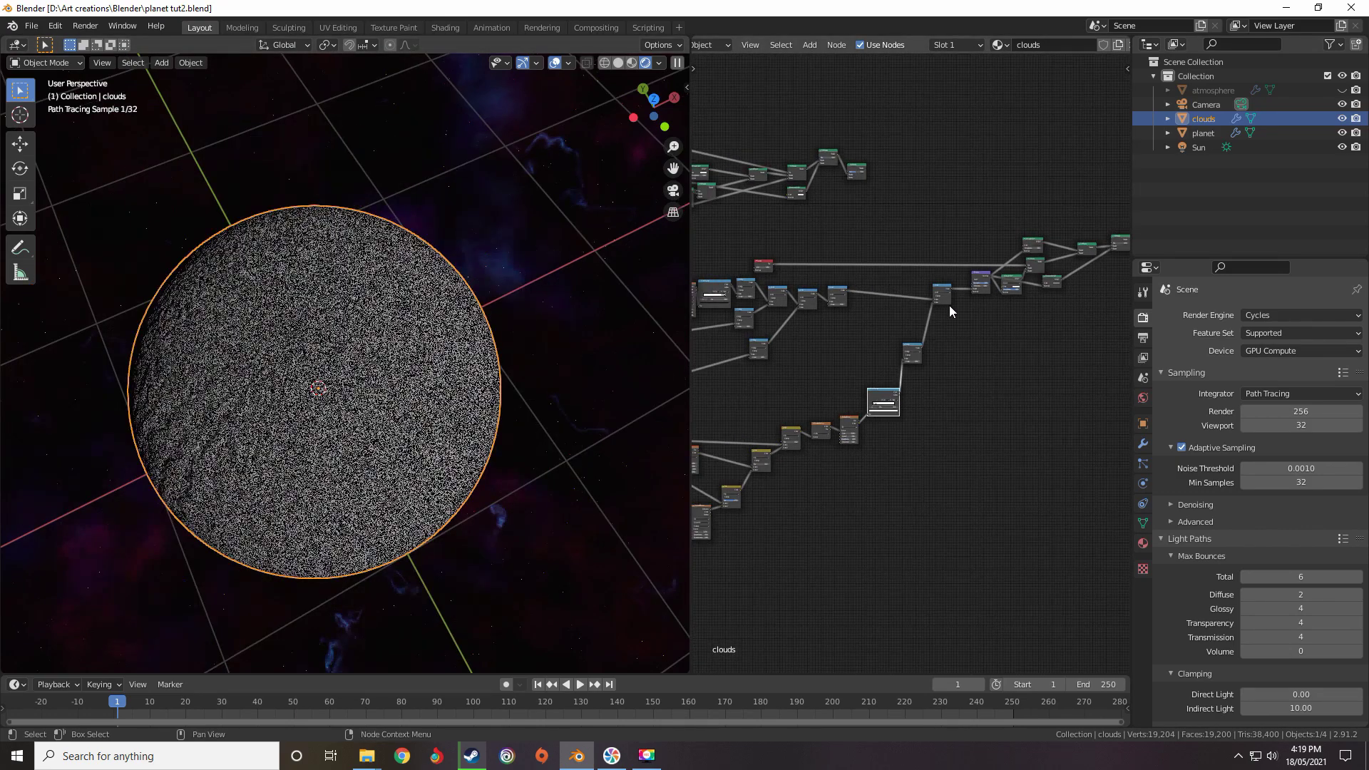
Insert a Mix colour node between the final Add node and the Bump node
scroll(951, 307, "up", 10)
middle_click_drag(1059, 139, 909, 290)
scroll(905, 285, "up", 2)
left_click(900, 271)
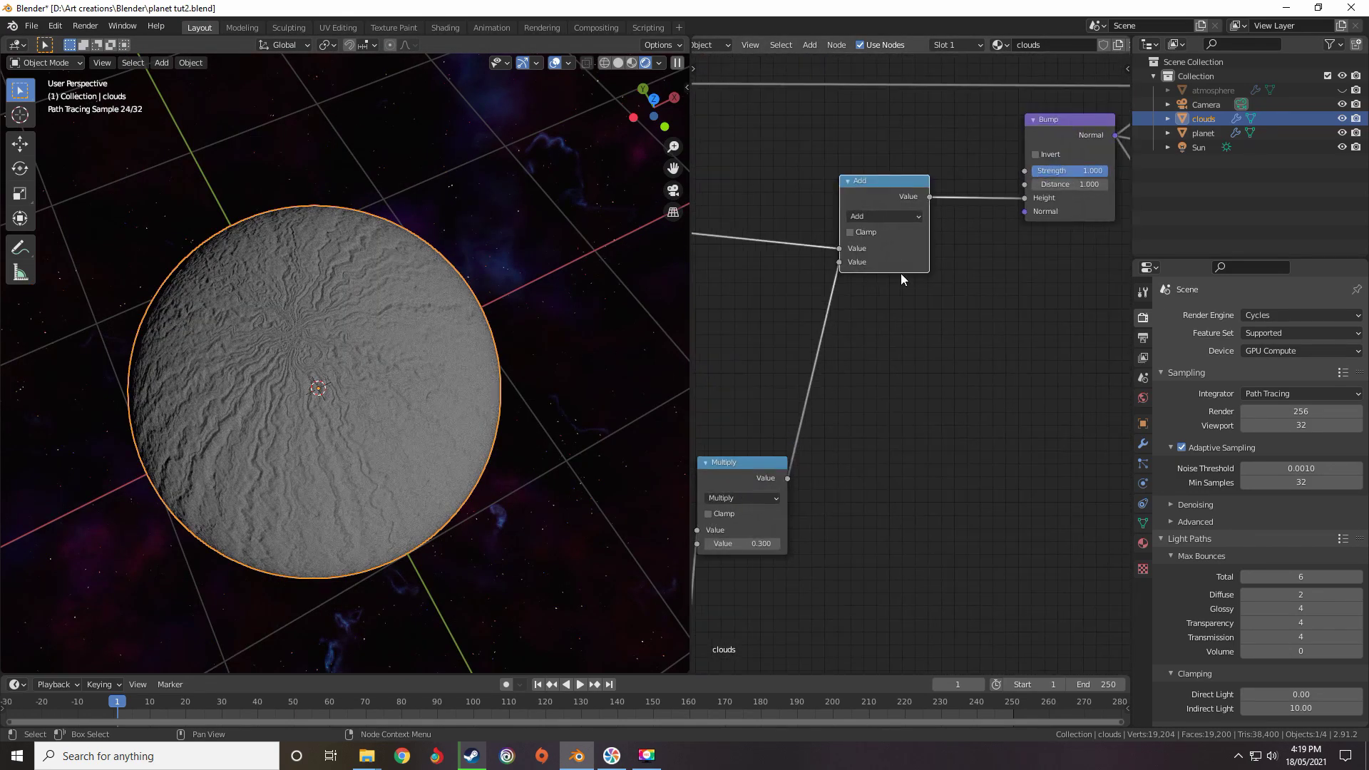
scroll(908, 342, "down", 4)
key("shift+a")
left_click(996, 426)
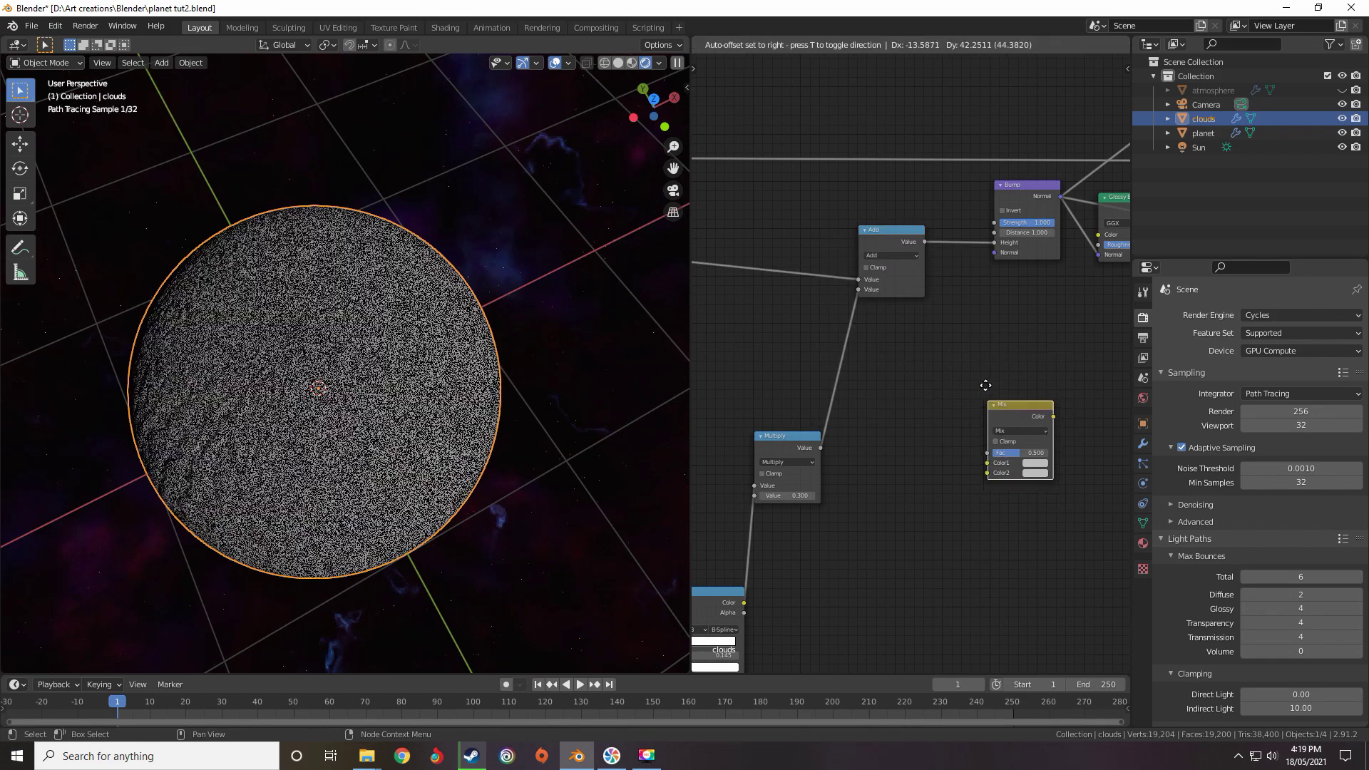
left_click(955, 225)
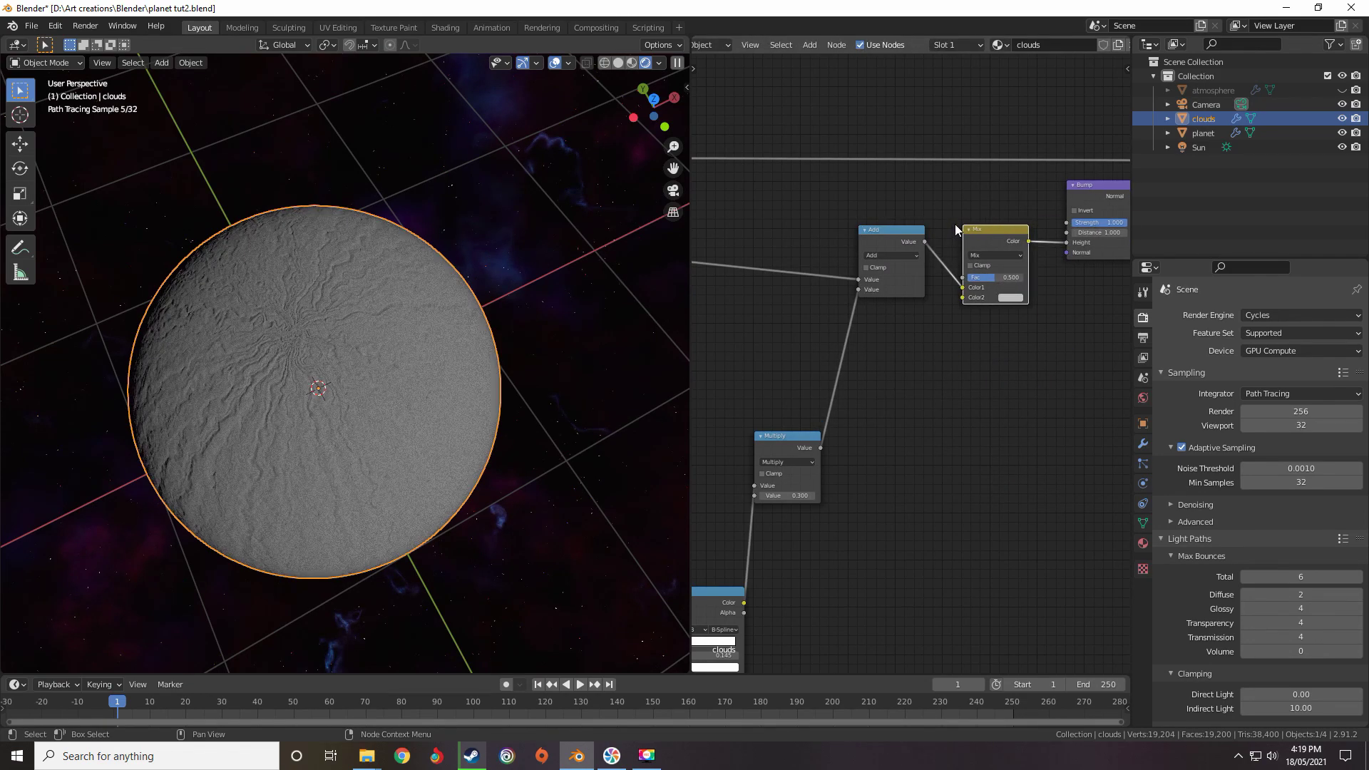
Examine the Add and Mix nodes feeding the Bump and the distorted area at the sphere's pole
middle_click_drag(908, 351, 916, 236)
scroll(915, 275, "down", 1)
scroll(915, 276, "down", 10)
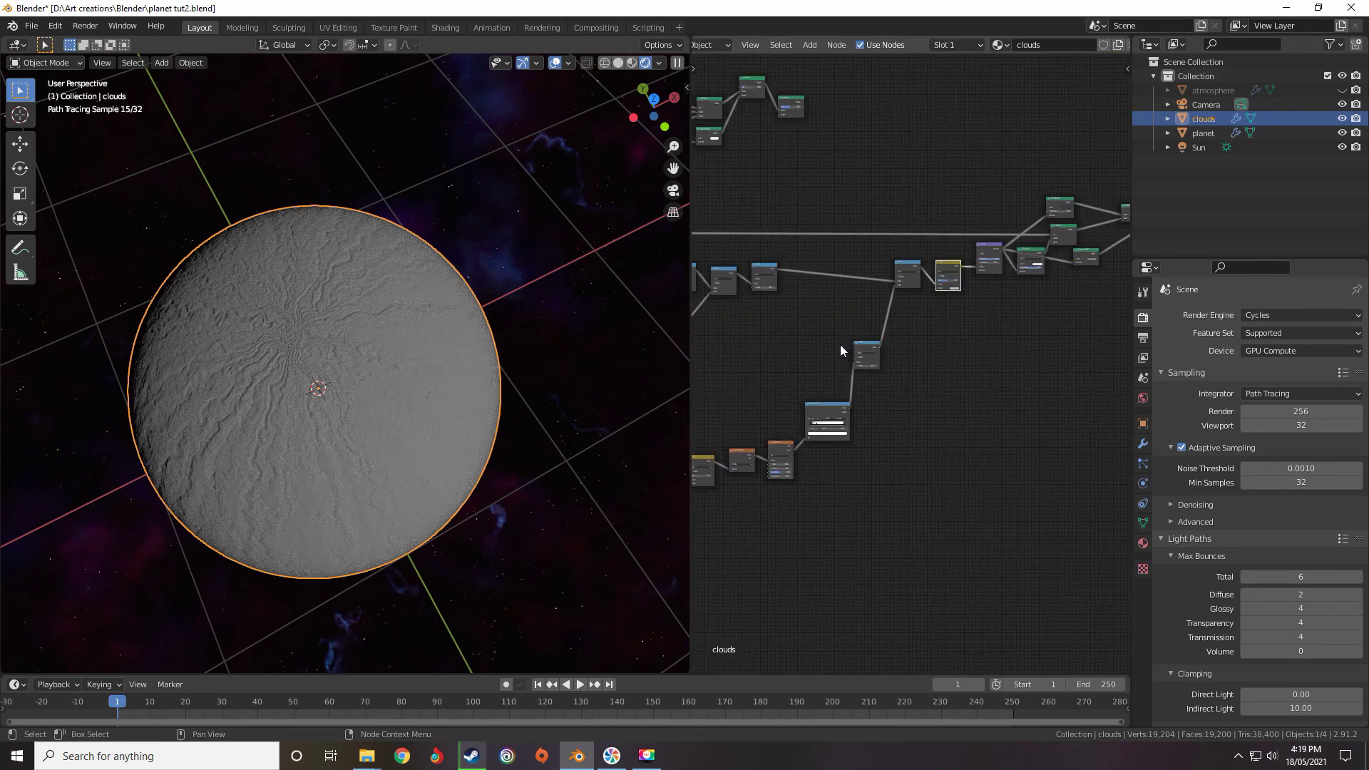
scroll(888, 358, "up", 6)
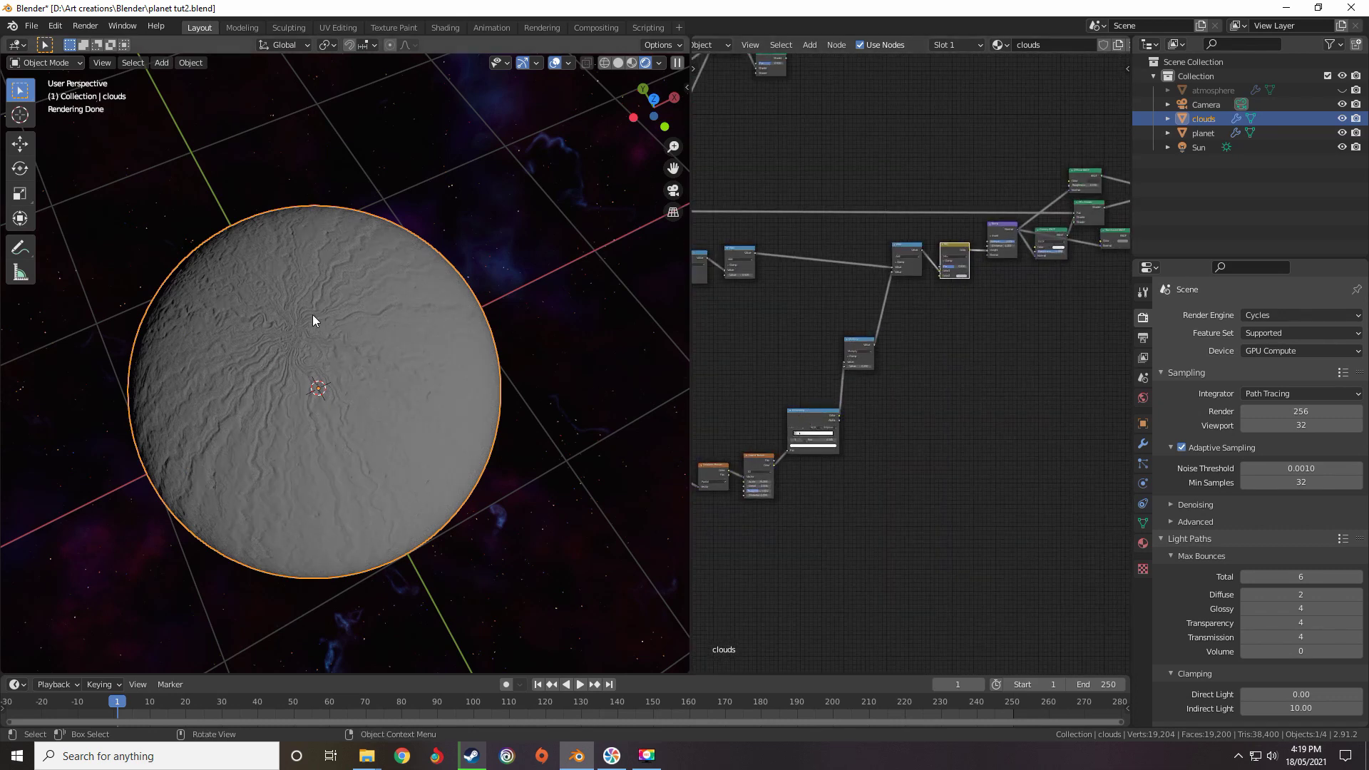
scroll(846, 285, "up", 3)
middle_click_drag(861, 280, 855, 353)
scroll(855, 352, "up", 11)
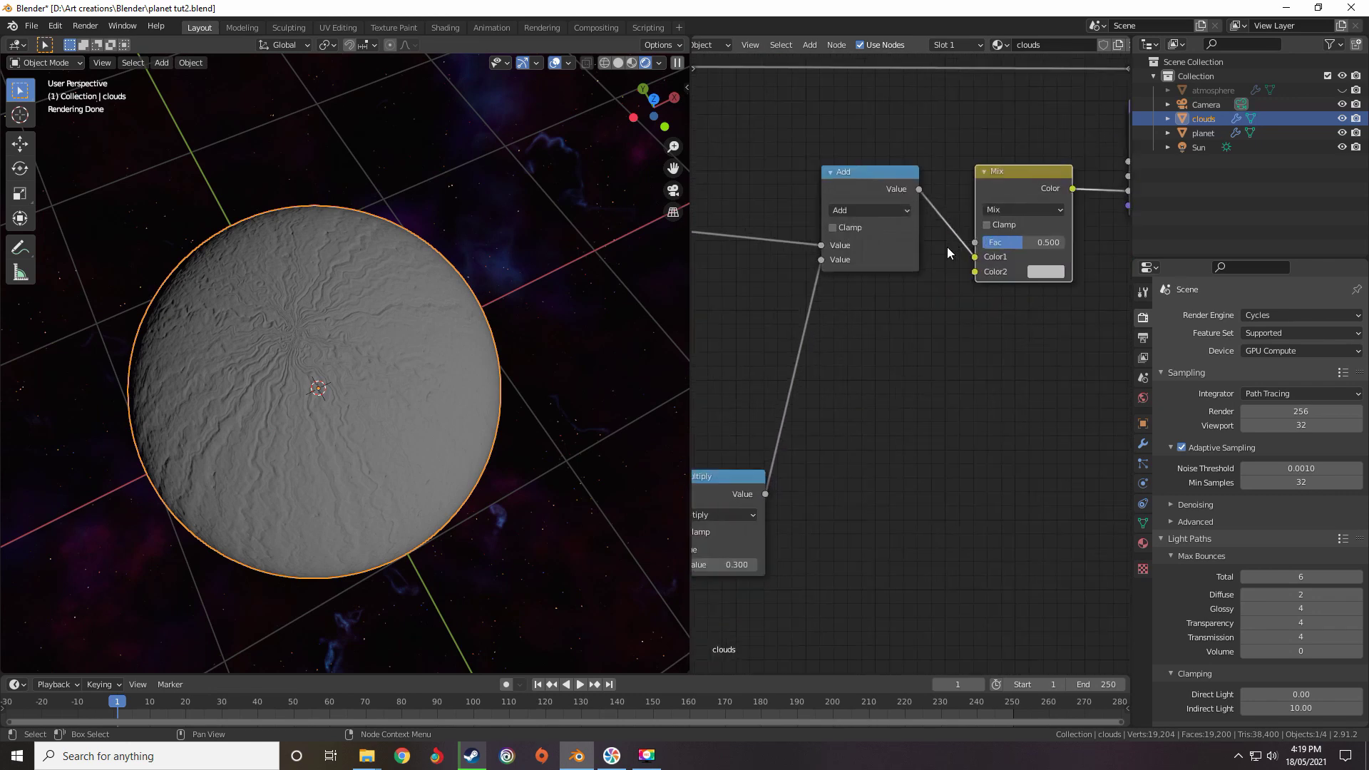
middle_click_drag(948, 245, 912, 280)
scroll(913, 281, "up", 4)
middle_click_drag(413, 340, 404, 308)
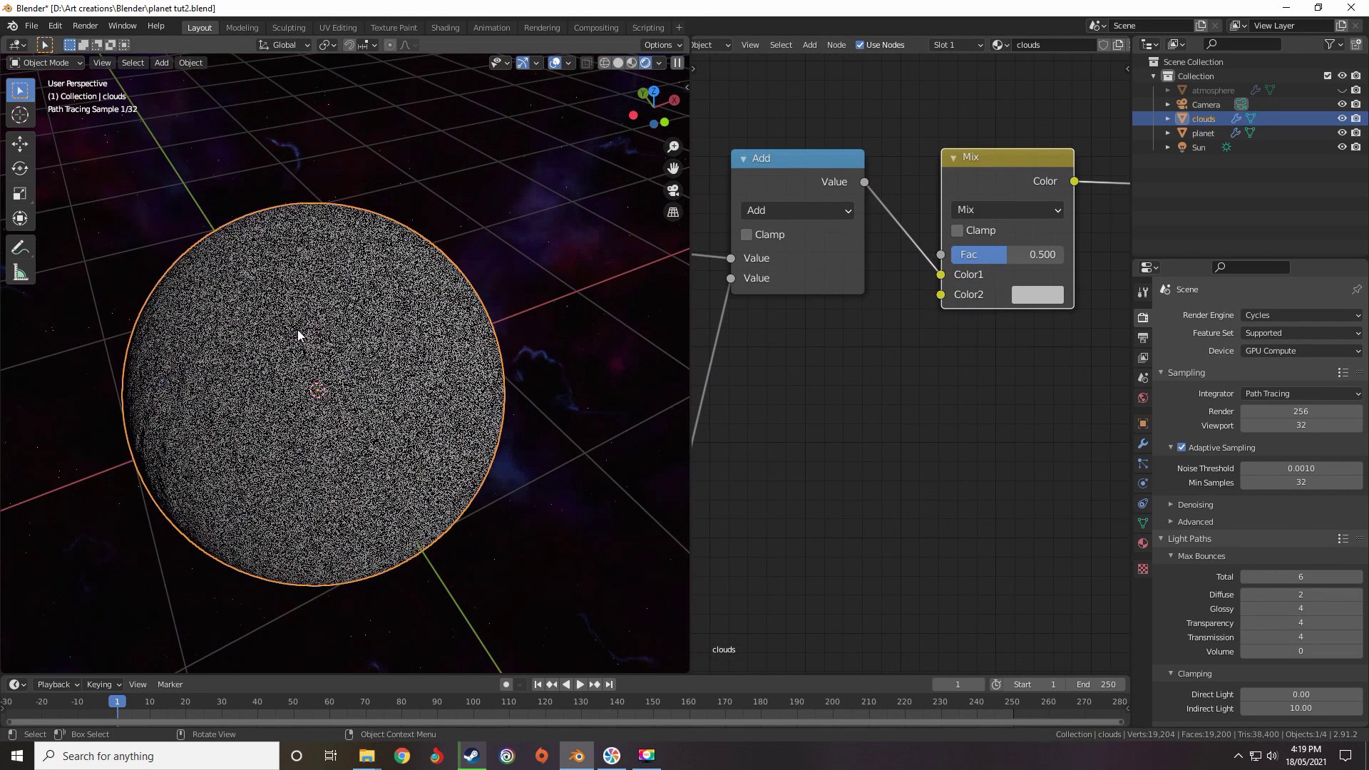
middle_click_drag(303, 335, 307, 347)
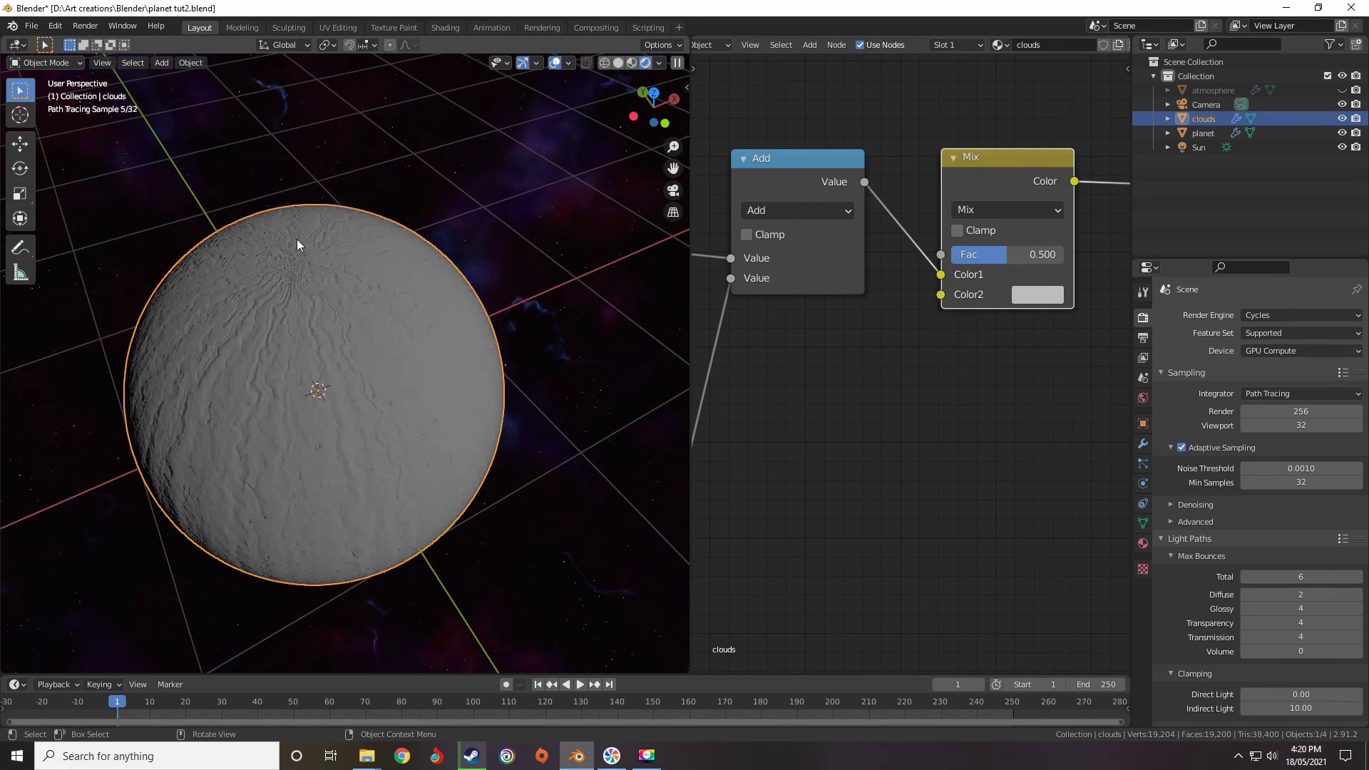
Add a Gradient Texture node and connect its Color output to the Material Output's Surface input
scroll(764, 303, "down", 10)
middle_click_drag(860, 408, 882, 288)
scroll(882, 289, "up", 1)
scroll(882, 289, "down", 13)
key("shift+a")
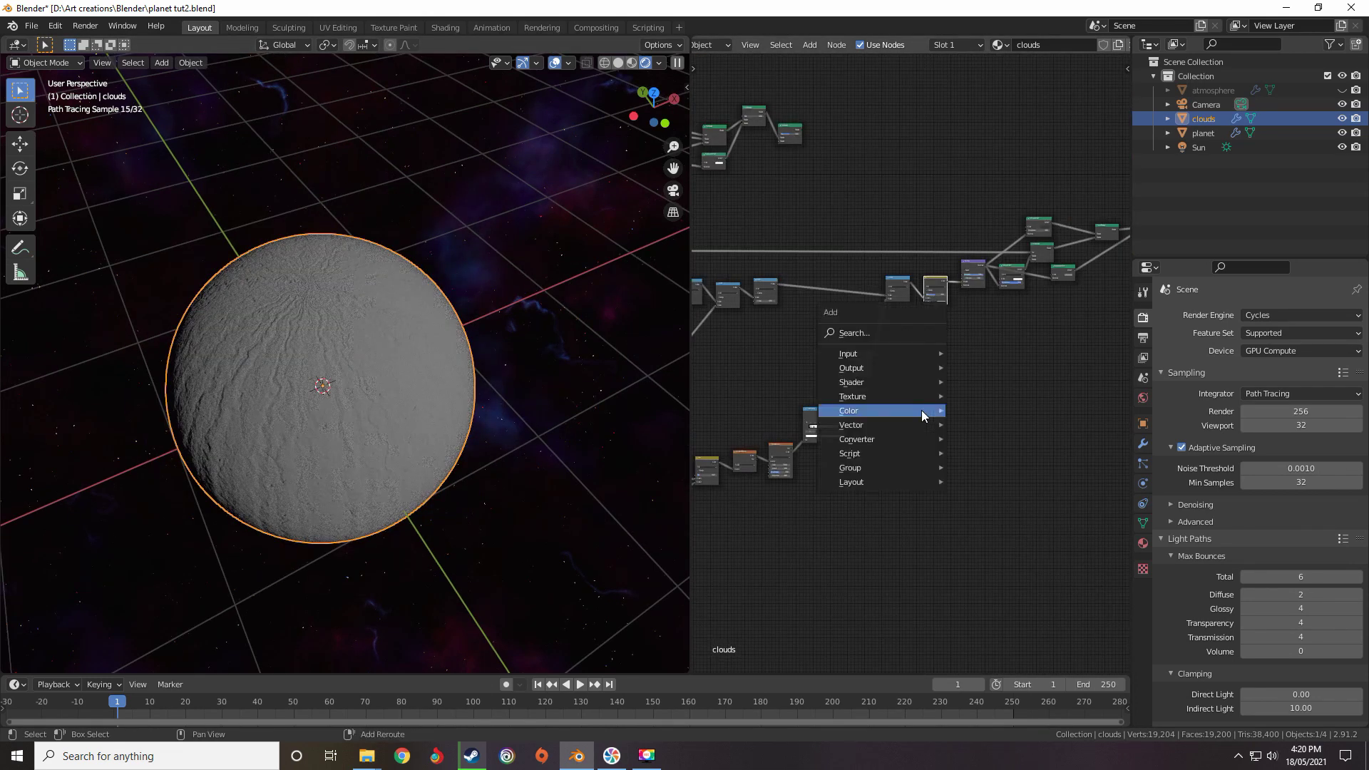
mouse_move(881, 394)
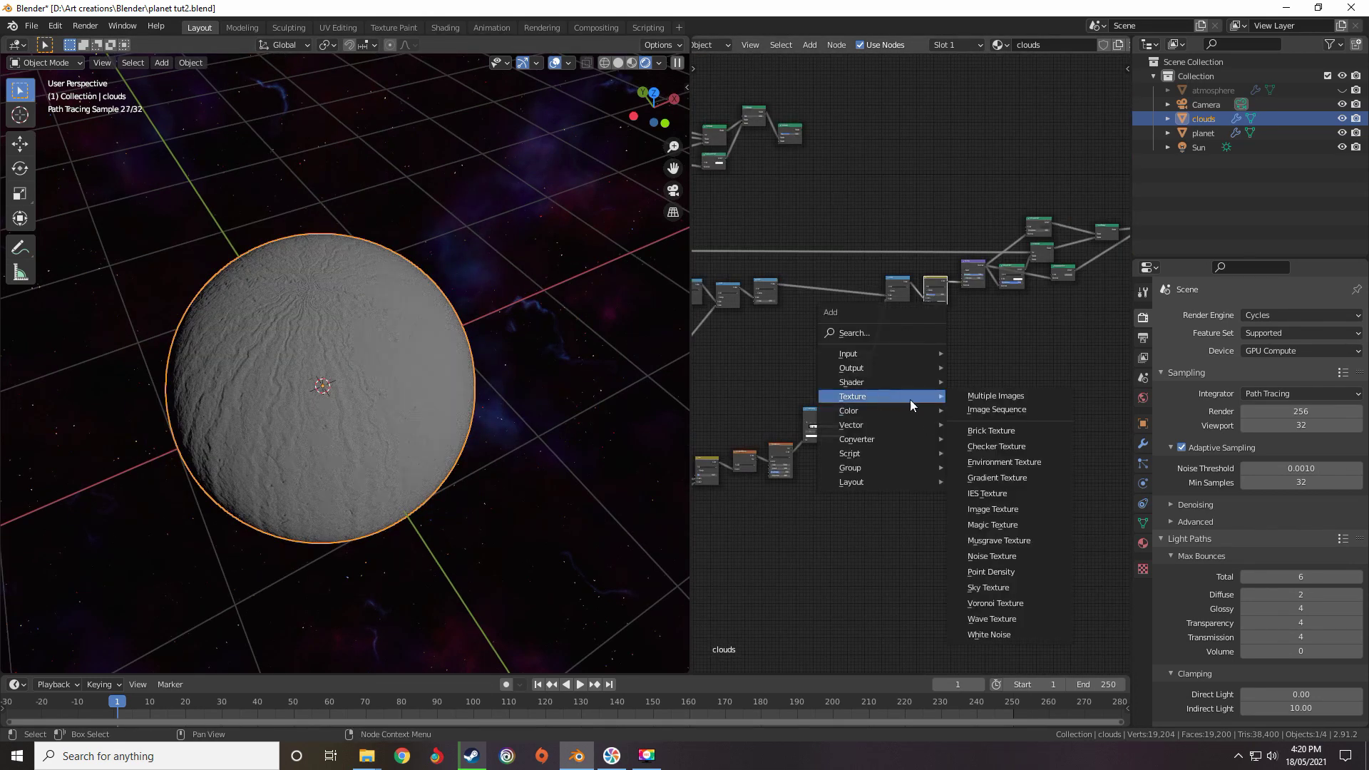
left_click(998, 478)
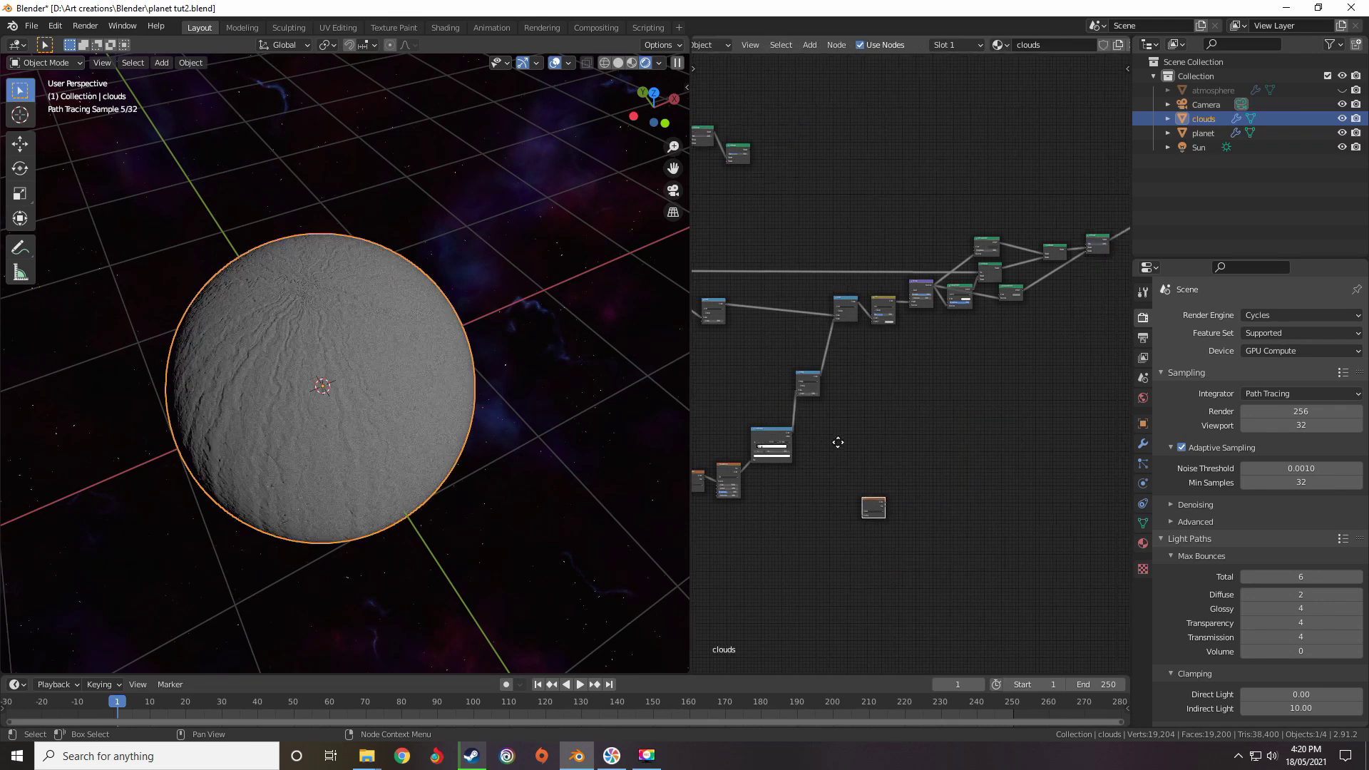
scroll(810, 464, "down", 3)
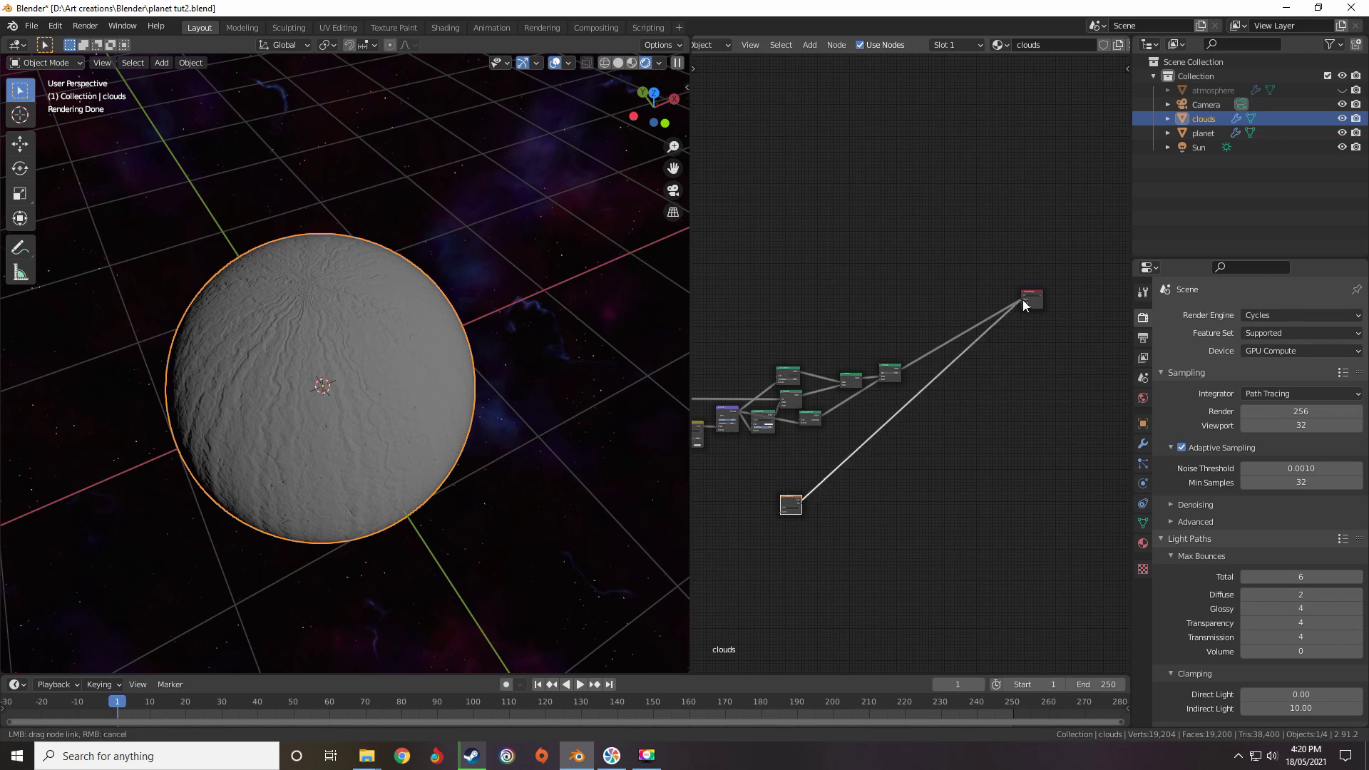
left_click_drag(1023, 299, 1022, 300)
Move the Gradient Texture node below the shader nodes and attach Texture Coordinate and Mapping nodes to it
scroll(774, 543, "up", 6)
middle_click_drag(775, 543, 841, 333)
middle_click_drag(527, 370, 586, 299)
left_click_drag(856, 270, 835, 399)
key("ctrl+t")
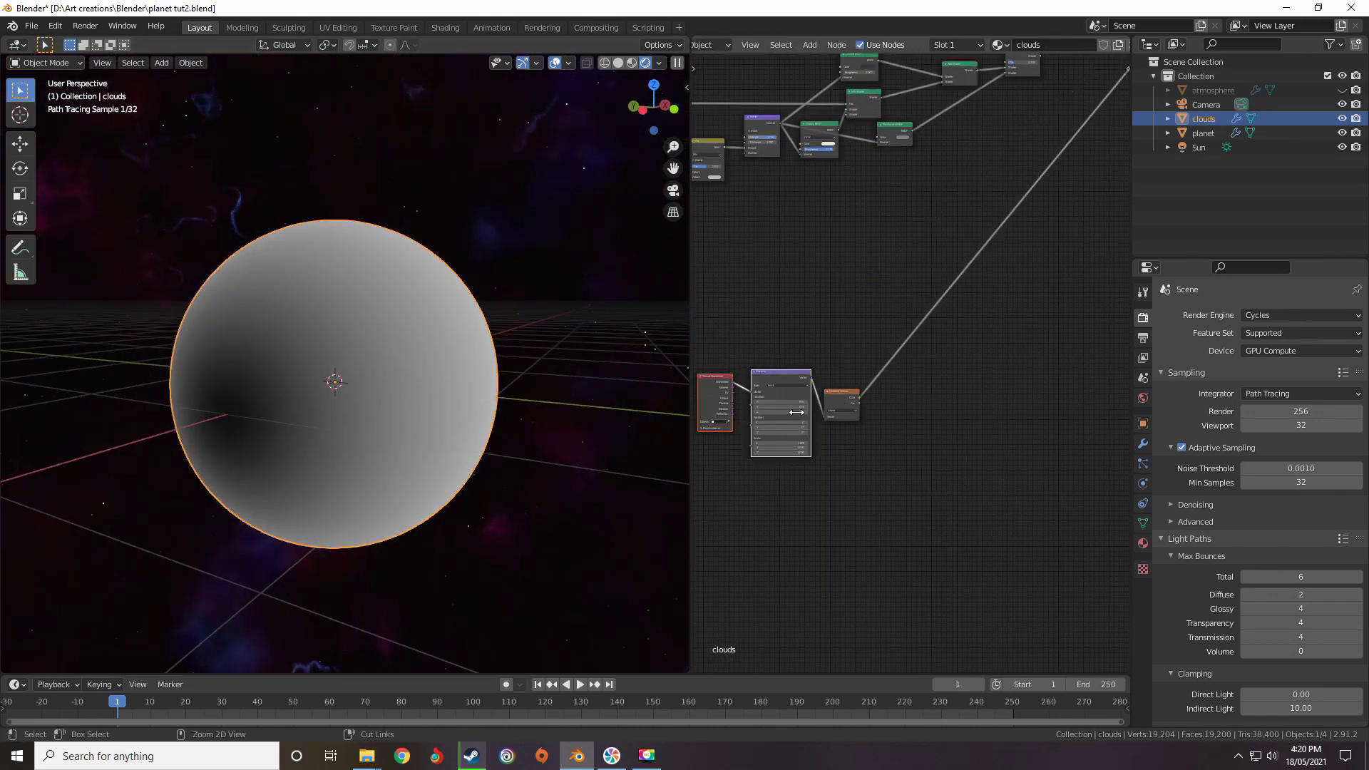
Connect the Texture Coordinate's Object output to the Vector input of the gradient's Mapping node
middle_click_drag(770, 410, 847, 325)
scroll(935, 356, "up", 9)
scroll(862, 334, "up", 5)
scroll(819, 319, "down", 4)
scroll(787, 306, "up", 2)
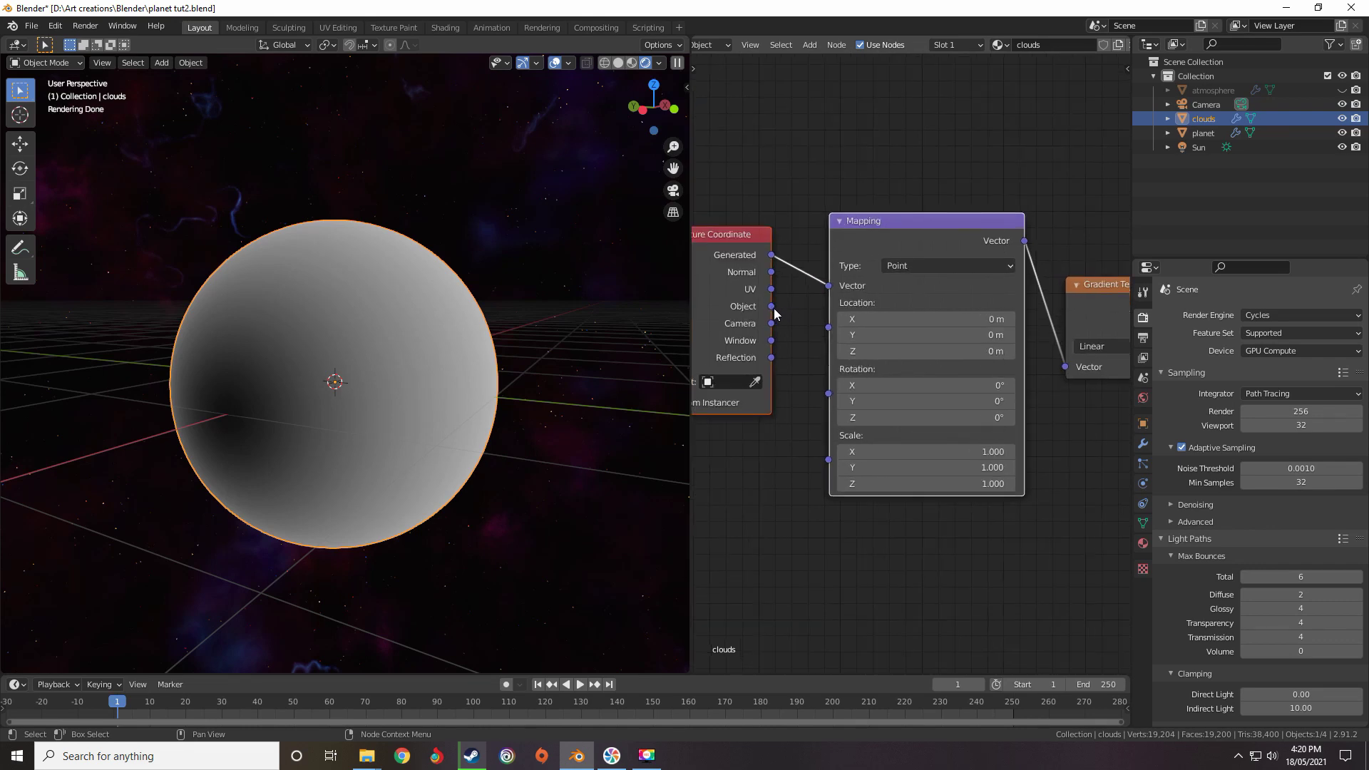
middle_click_drag(481, 365, 397, 292)
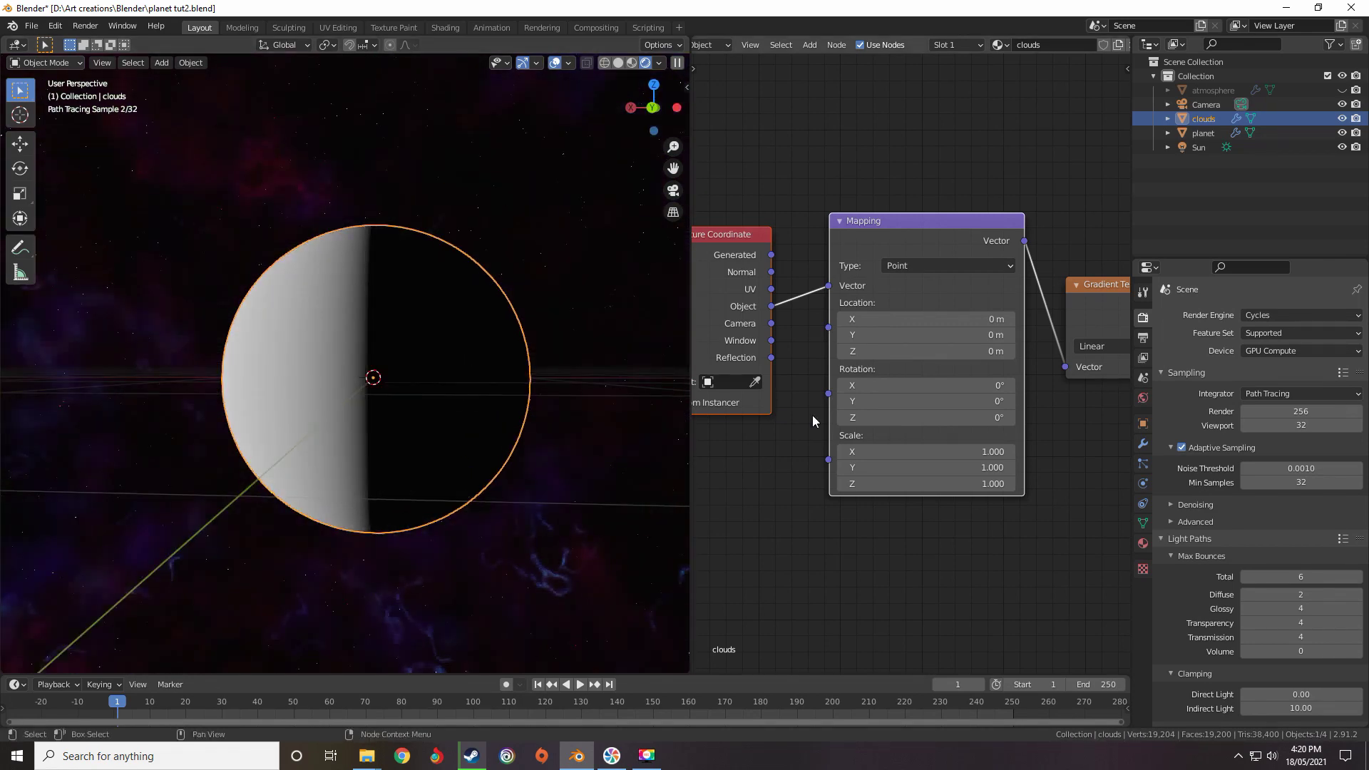
Insert a ColorRamp node between the Gradient Texture and the Material Output
scroll(891, 357, "down", 3)
middle_click_drag(1077, 337, 915, 334)
scroll(916, 334, "up", 4)
scroll(914, 344, "up", 4)
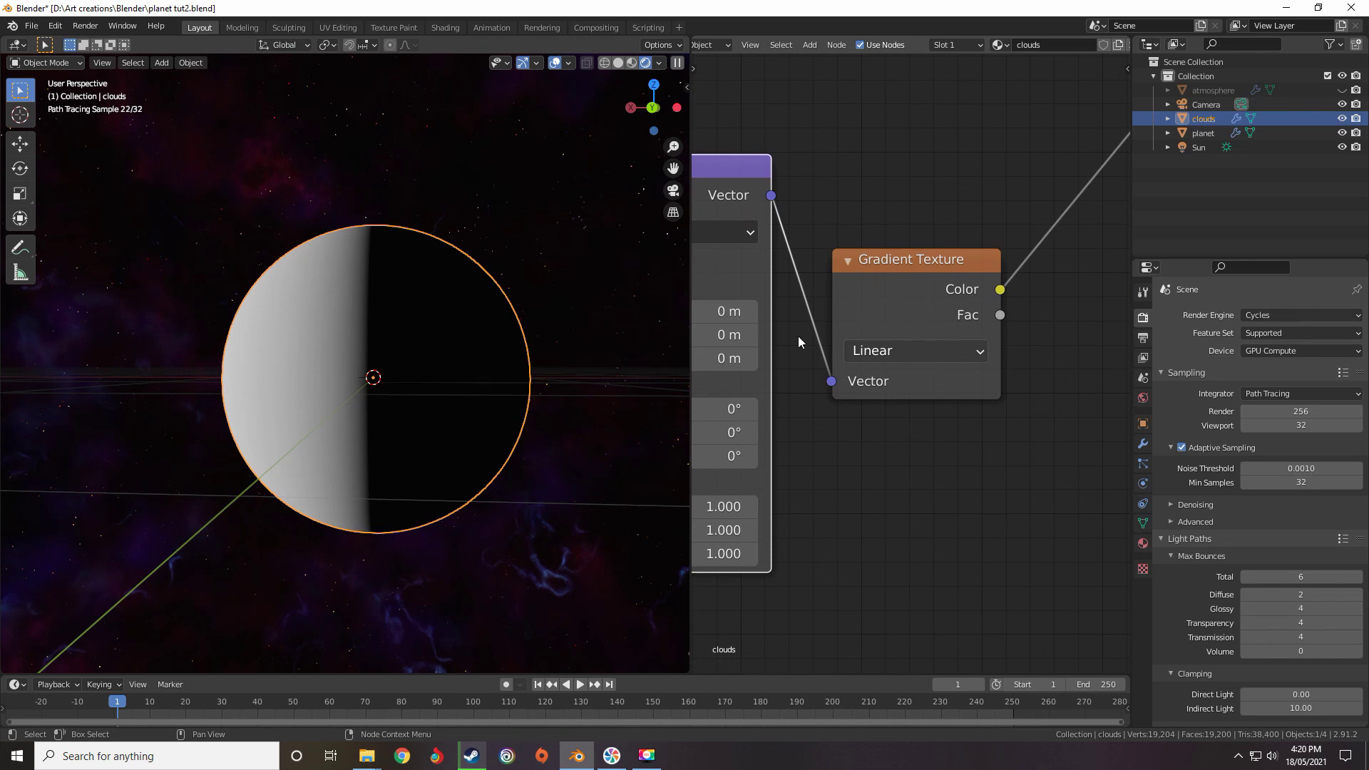
middle_click_drag(455, 345, 447, 334)
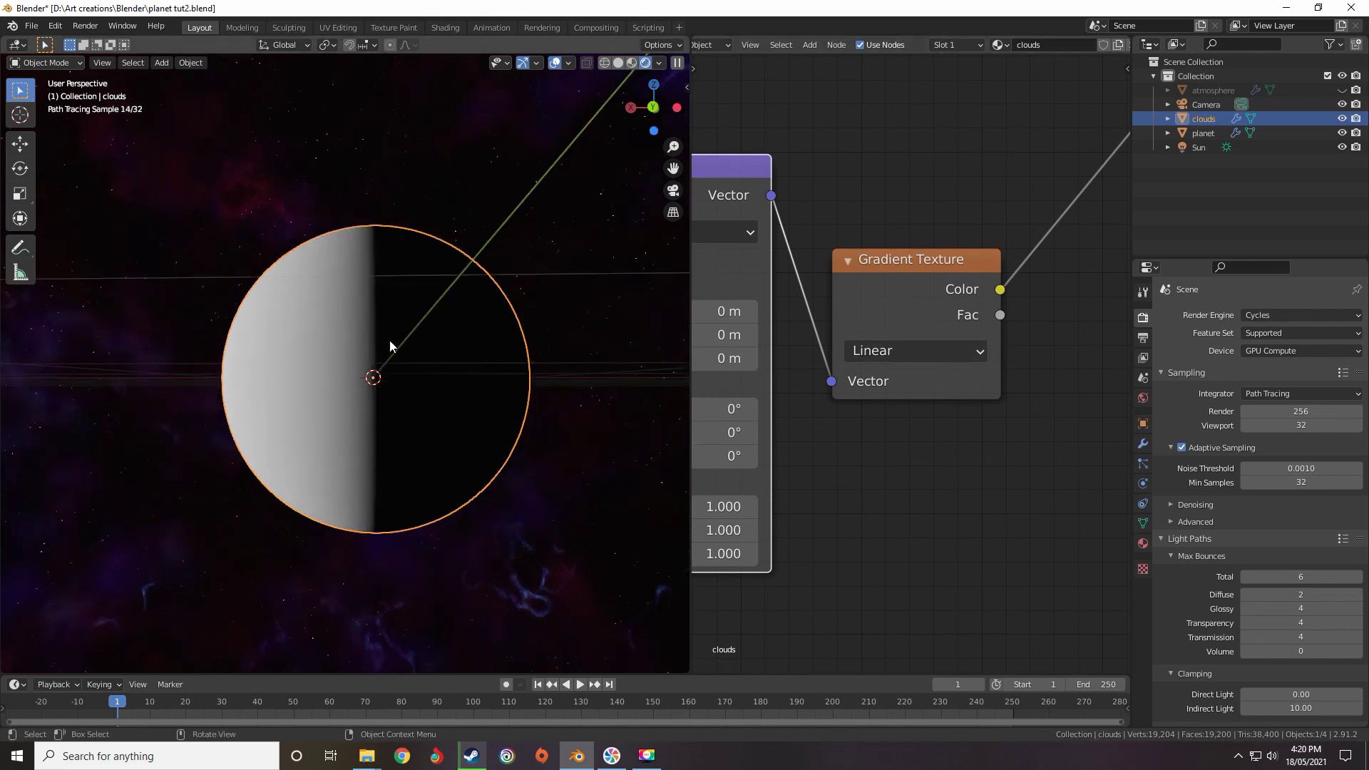
scroll(792, 489, "down", 7)
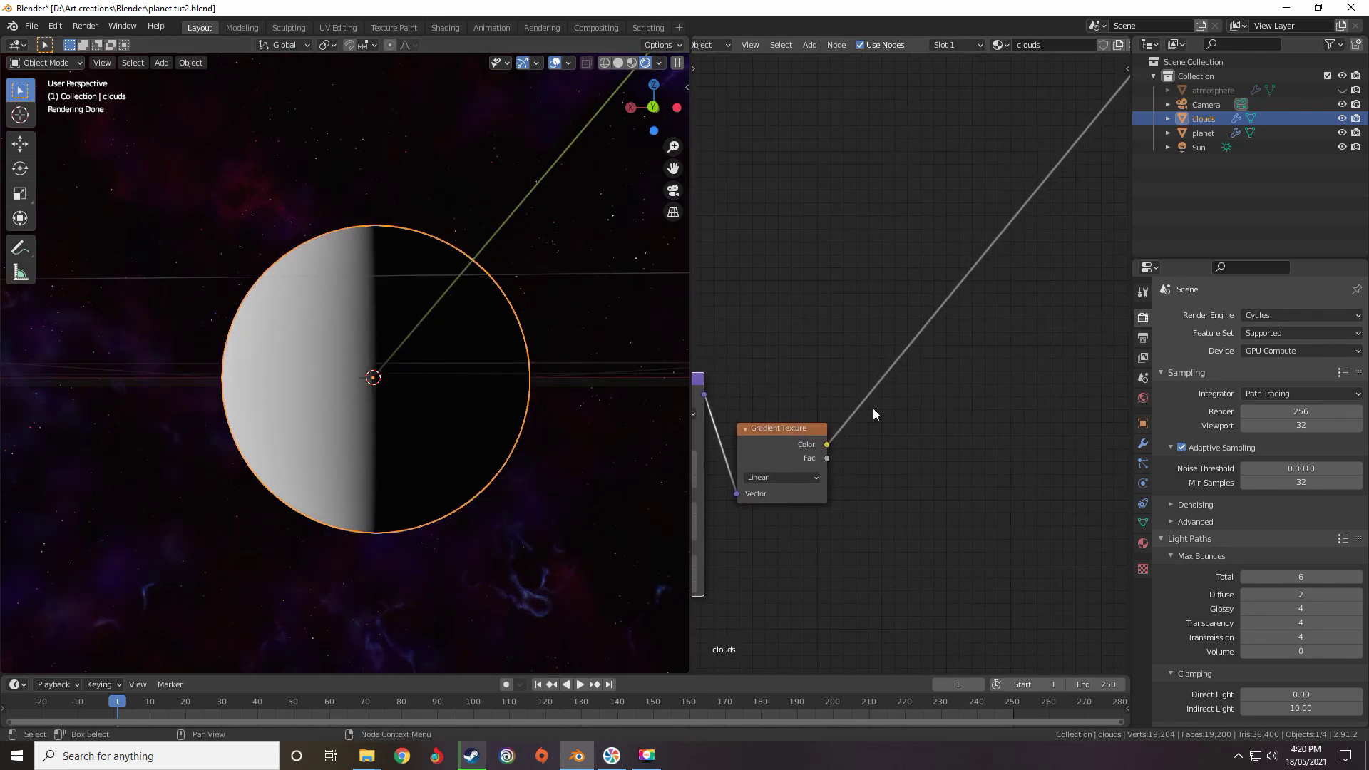
key("shift+a")
mouse_move(867, 410)
mouse_move(881, 447)
left_click(955, 483)
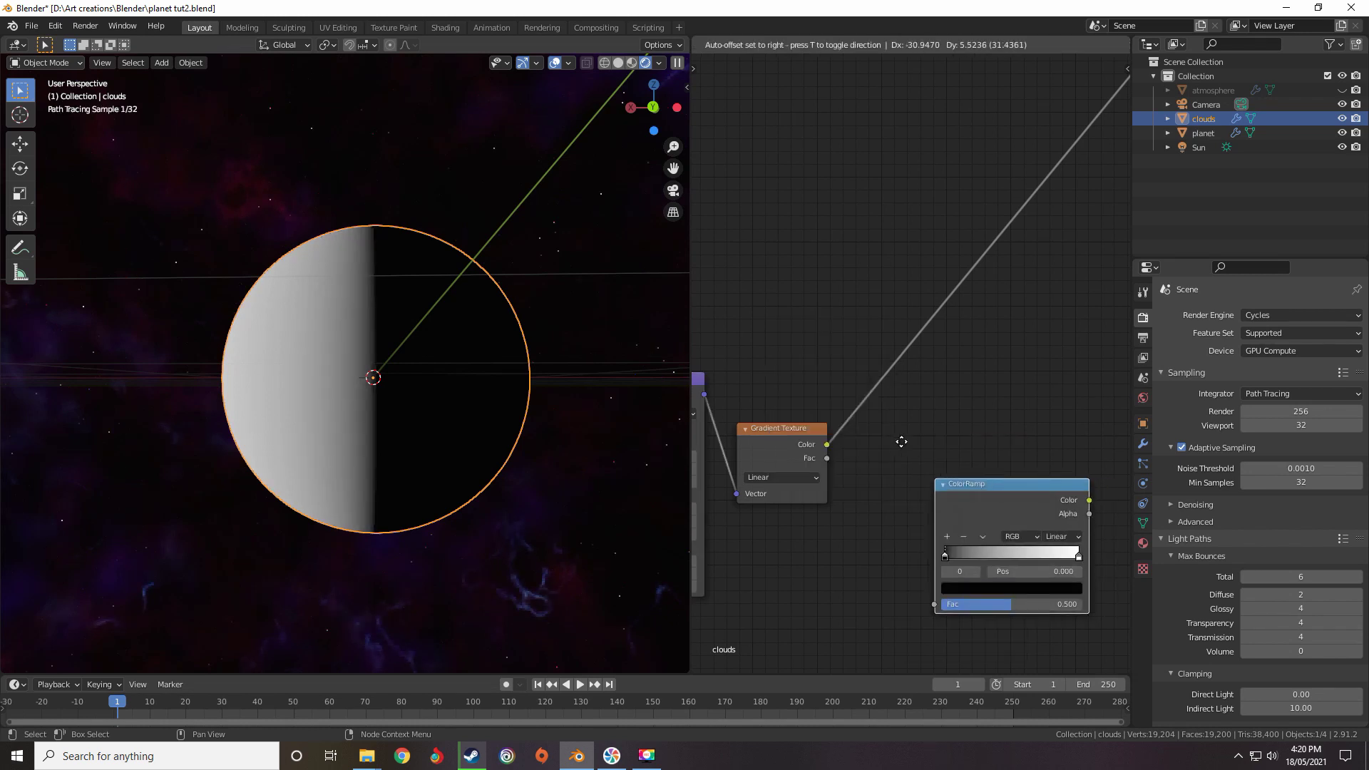
left_click(855, 354)
middle_click_drag(896, 393, 807, 356)
scroll(807, 360, "up", 5)
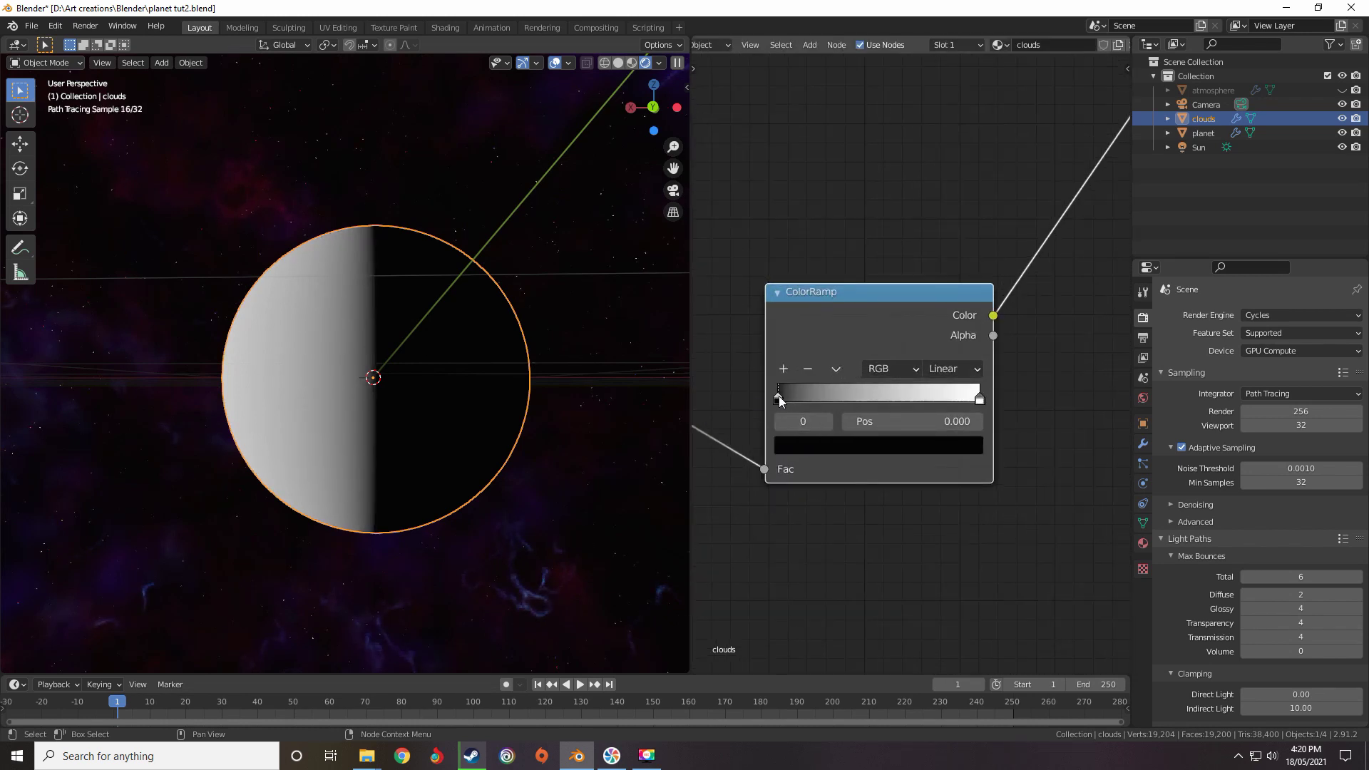
Add a ColorRamp stop and arrange the dark end with pure white outermost and a black stop just inside it
left_click_drag(778, 399, 740, 414)
left_click(784, 369)
left_click(883, 445)
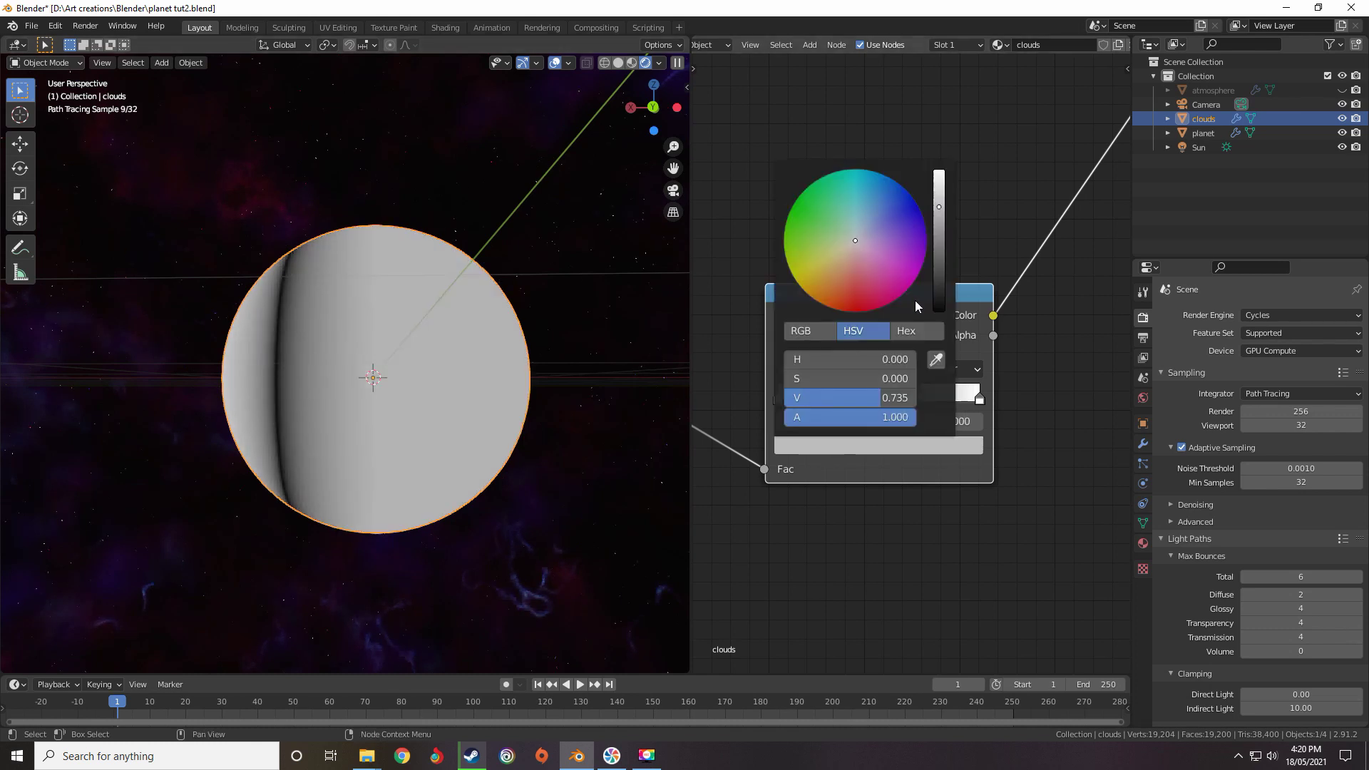
left_click_drag(938, 208, 938, 158)
mouse_move(879, 401)
left_mouse_down()
mouse_move(810, 397)
mouse_move(894, 400)
left_mouse_up()
Add another ColorRamp stop, colour it black and place it at position 0.900 near the white end
left_click(782, 371)
left_click(900, 451)
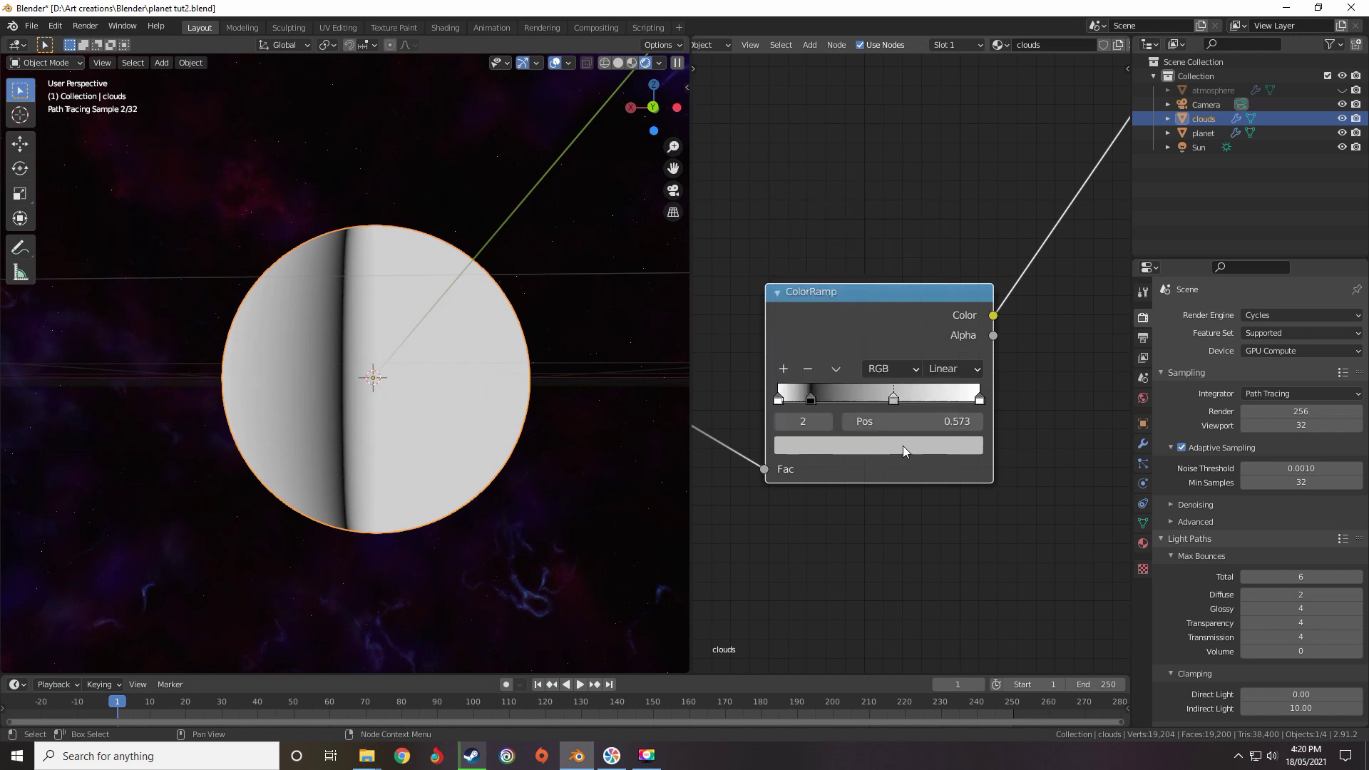
left_click(902, 446)
left_click_drag(939, 209, 940, 277)
left_click_drag(894, 400, 967, 396)
Set the X location of the gradient's Mapping node to 0.5 m
scroll(846, 427, "down", 5)
middle_click_drag(846, 427, 1089, 400)
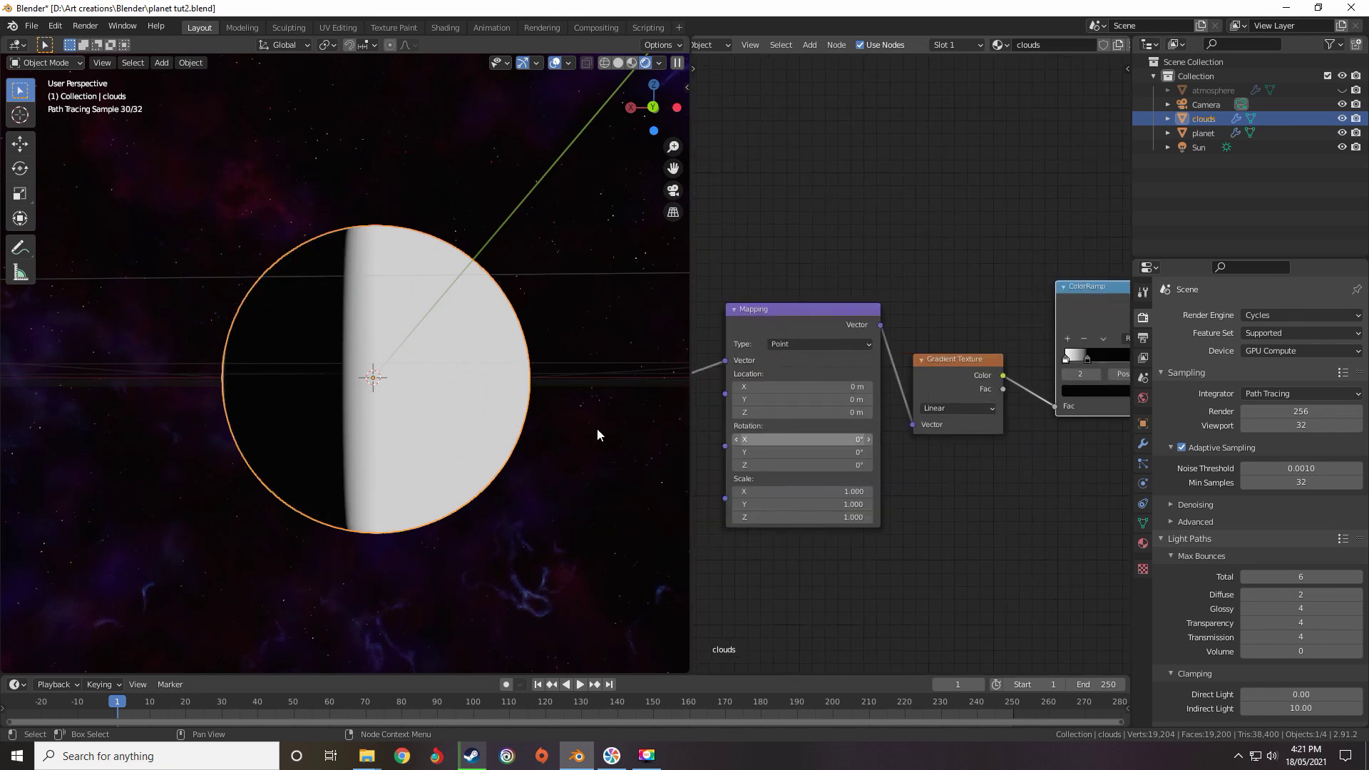
middle_click_drag(598, 435, 618, 457)
middle_click_drag(972, 437, 879, 442)
scroll(879, 442, "up", 2)
scroll(891, 397, "up", 1)
middle_click_drag(819, 403, 986, 377)
mouse_move(813, 374)
left_mouse_down()
mouse_move(835, 374)
mouse_move(812, 356)
left_mouse_up()
key("ctrl+z")
left_click(811, 359)
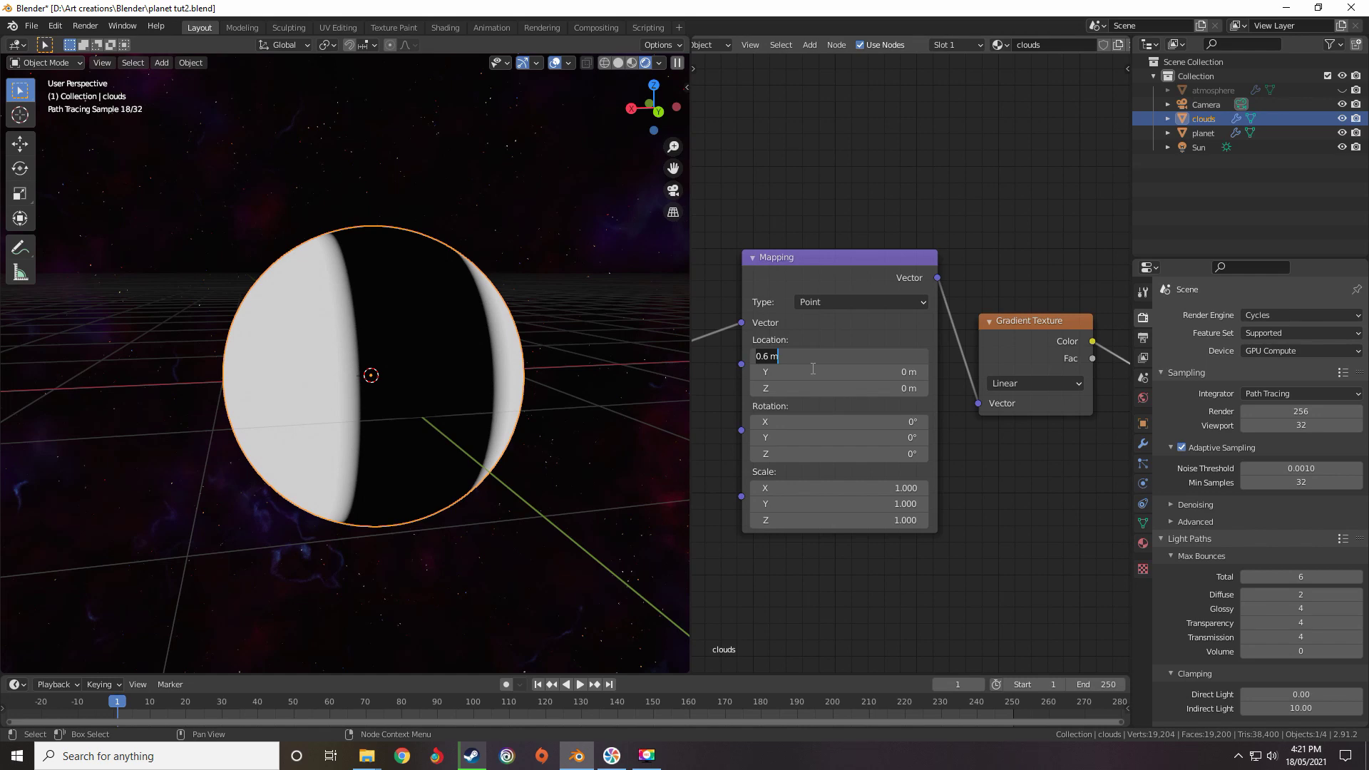
type("0.5")
key("Return")
Set the Y rotation of the gradient's Mapping node to 90°
mouse_move(371, 285)
middle_mouse_down()
mouse_move(361, 252)
mouse_move(364, 268)
mouse_move(345, 273)
mouse_move(496, 345)
middle_mouse_up()
scroll(795, 377, "down", 2)
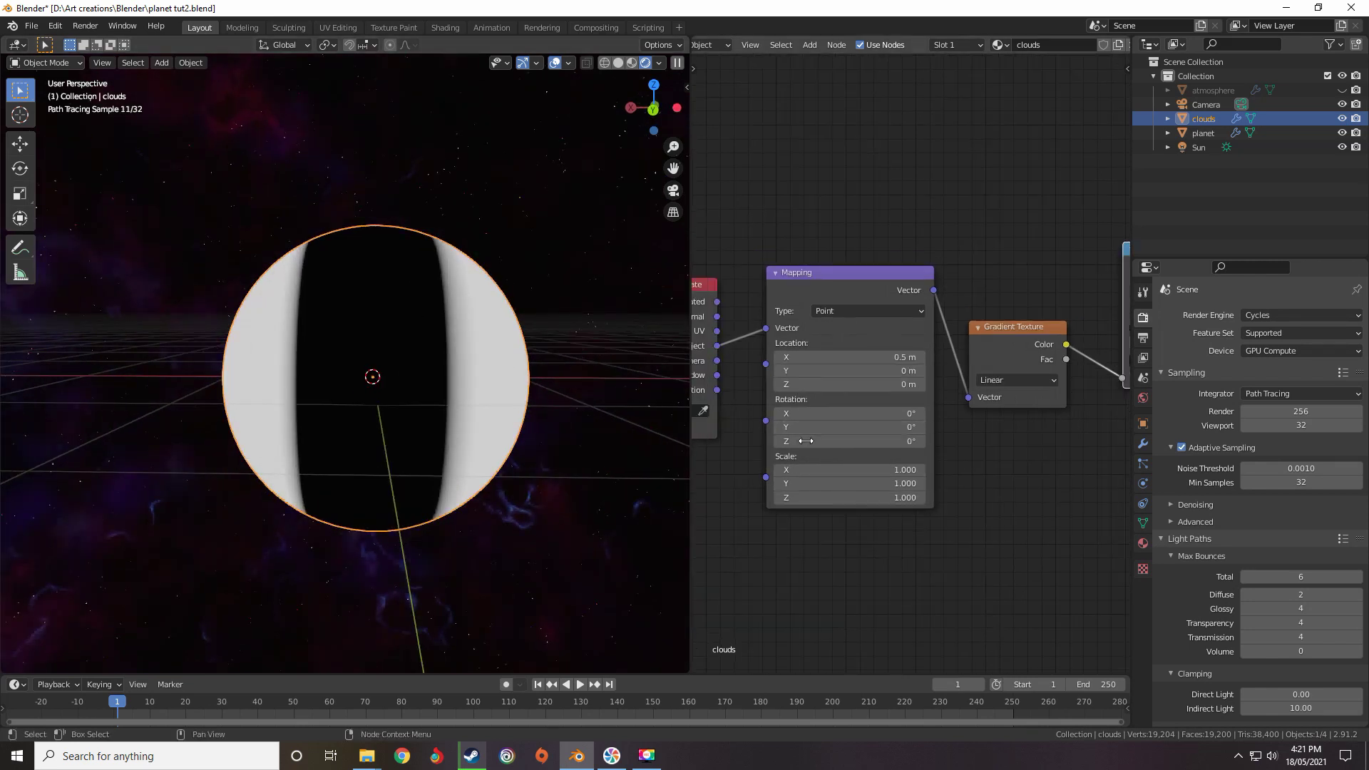
mouse_move(805, 427)
left_mouse_down()
mouse_move(820, 427)
mouse_move(805, 430)
left_mouse_up()
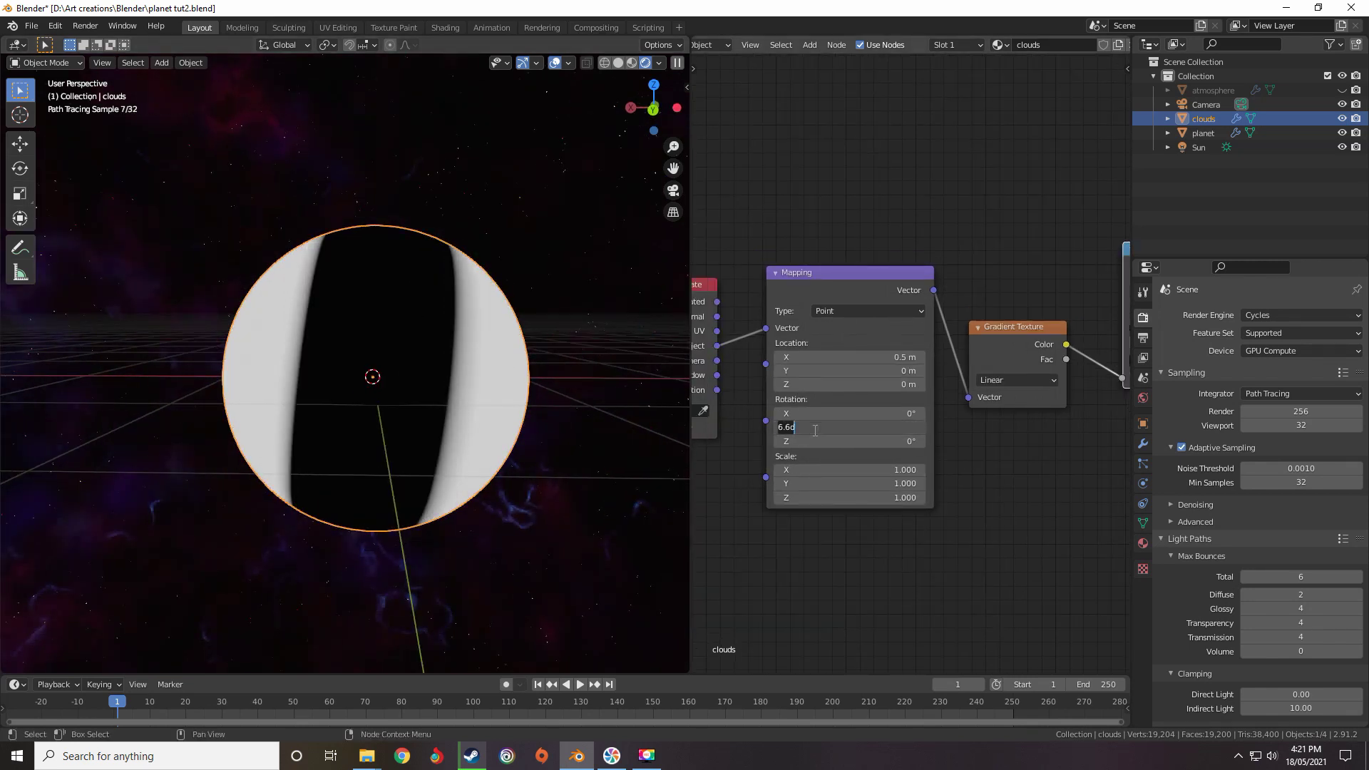
key("BackSpace")
key("BackSpace")
key("BackSpace")
key("BackSpace")
type("90")
key("Return")
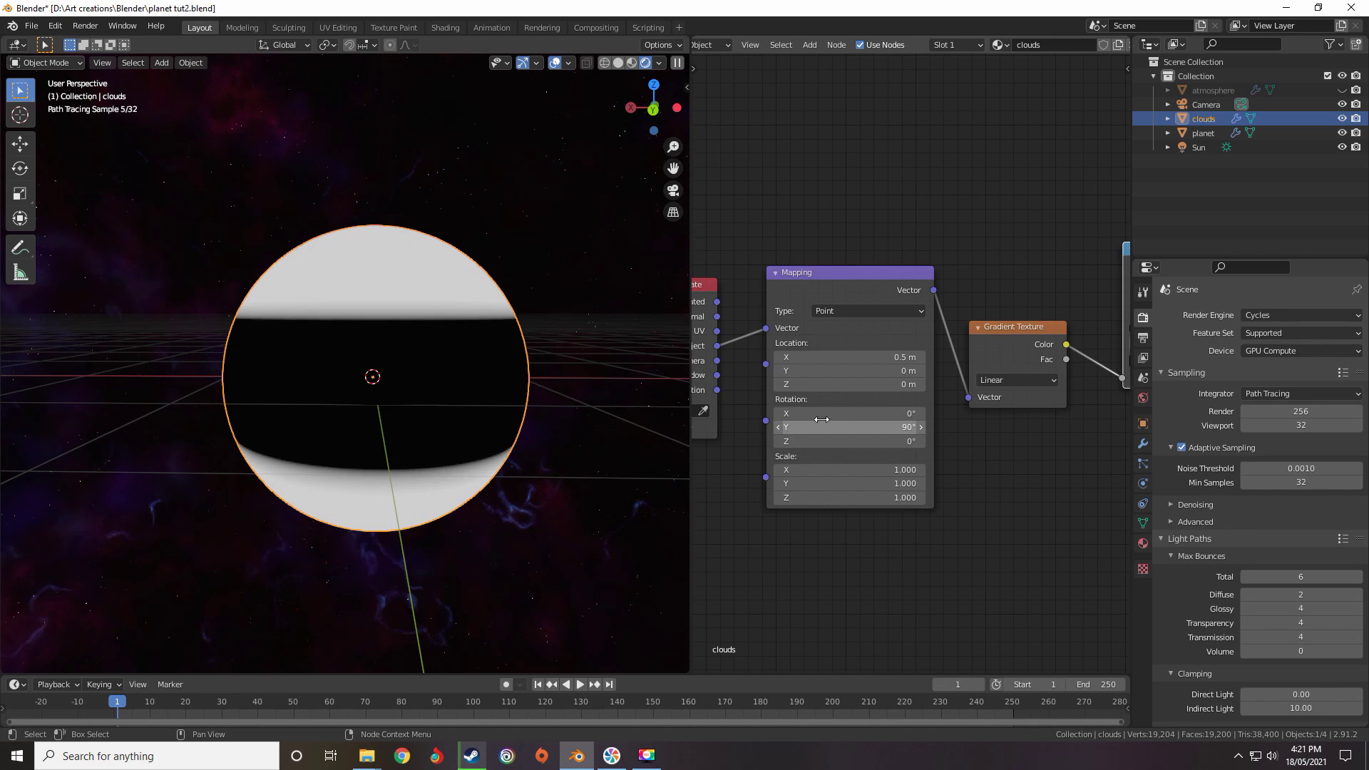
Move the ColorRamp's two black stops outward to positions 0.086 and 0.950
middle_click_drag(599, 401, 545, 451)
scroll(507, 406, "down", 4)
scroll(394, 367, "up", 4)
scroll(392, 336, "down", 1)
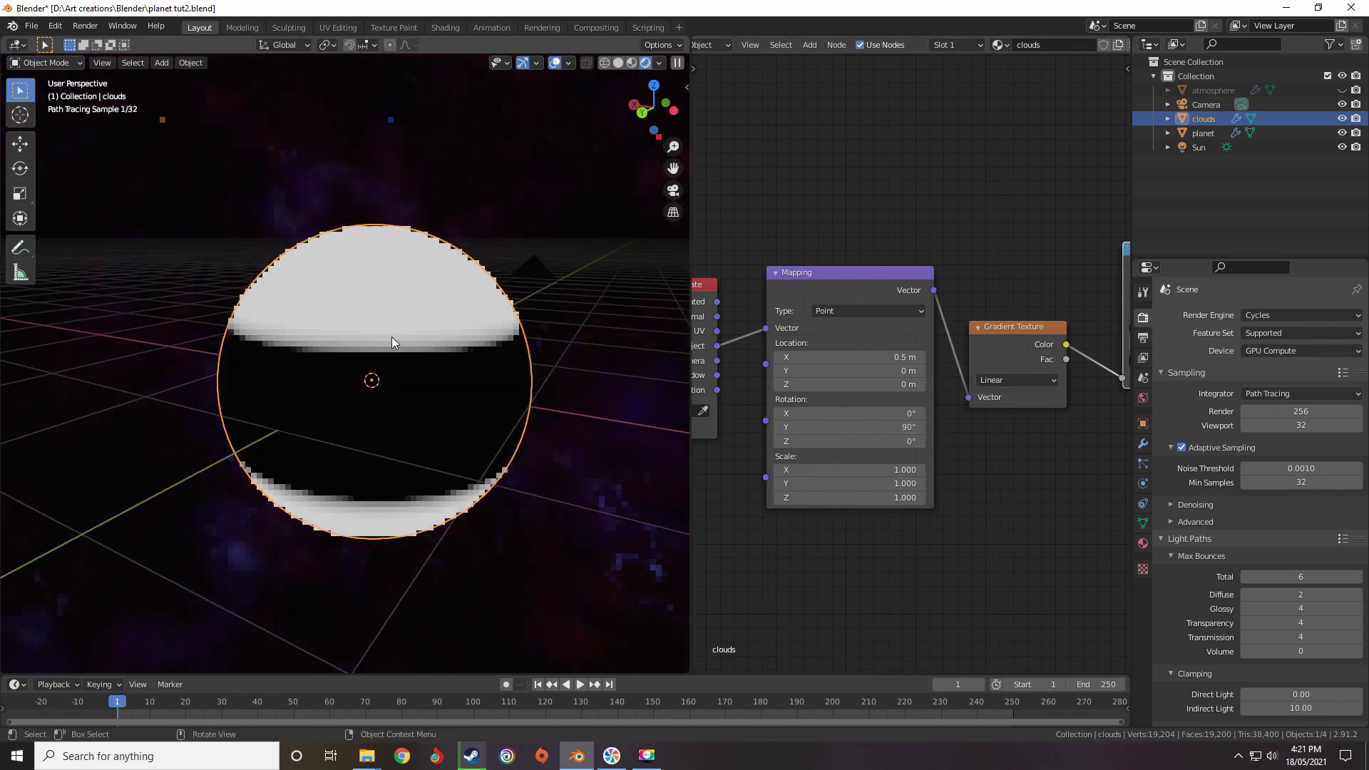
scroll(909, 362, "down", 10)
middle_click_drag(1085, 349, 901, 364)
scroll(901, 363, "up", 10)
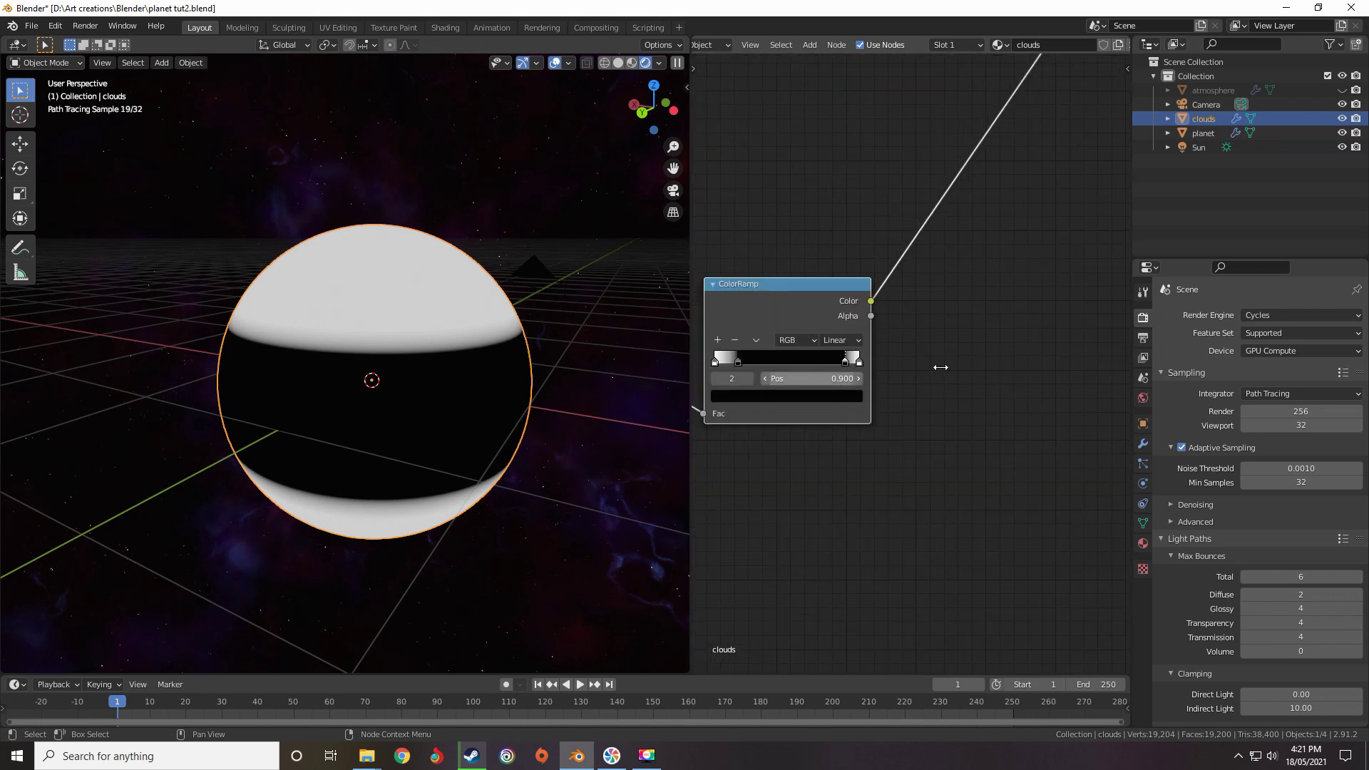
middle_click_drag(813, 373, 940, 367)
scroll(941, 367, "up", 5)
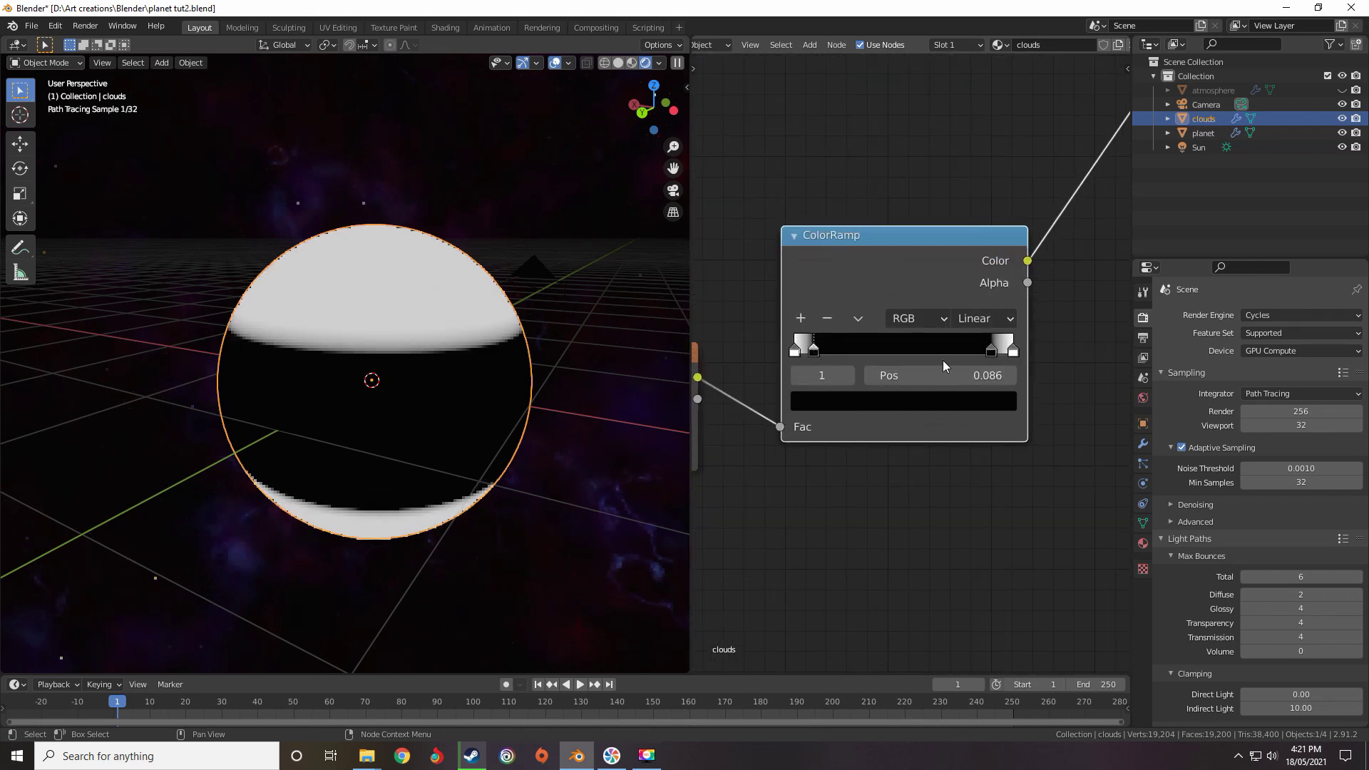
left_click_drag(991, 351, 1003, 356)
Set the Z scale of the gradient's Mapping node to 0.560 and inspect the sphere's pole
scroll(909, 374, "down", 4)
middle_click_drag(827, 406, 1102, 349)
middle_click_drag(871, 413, 944, 350)
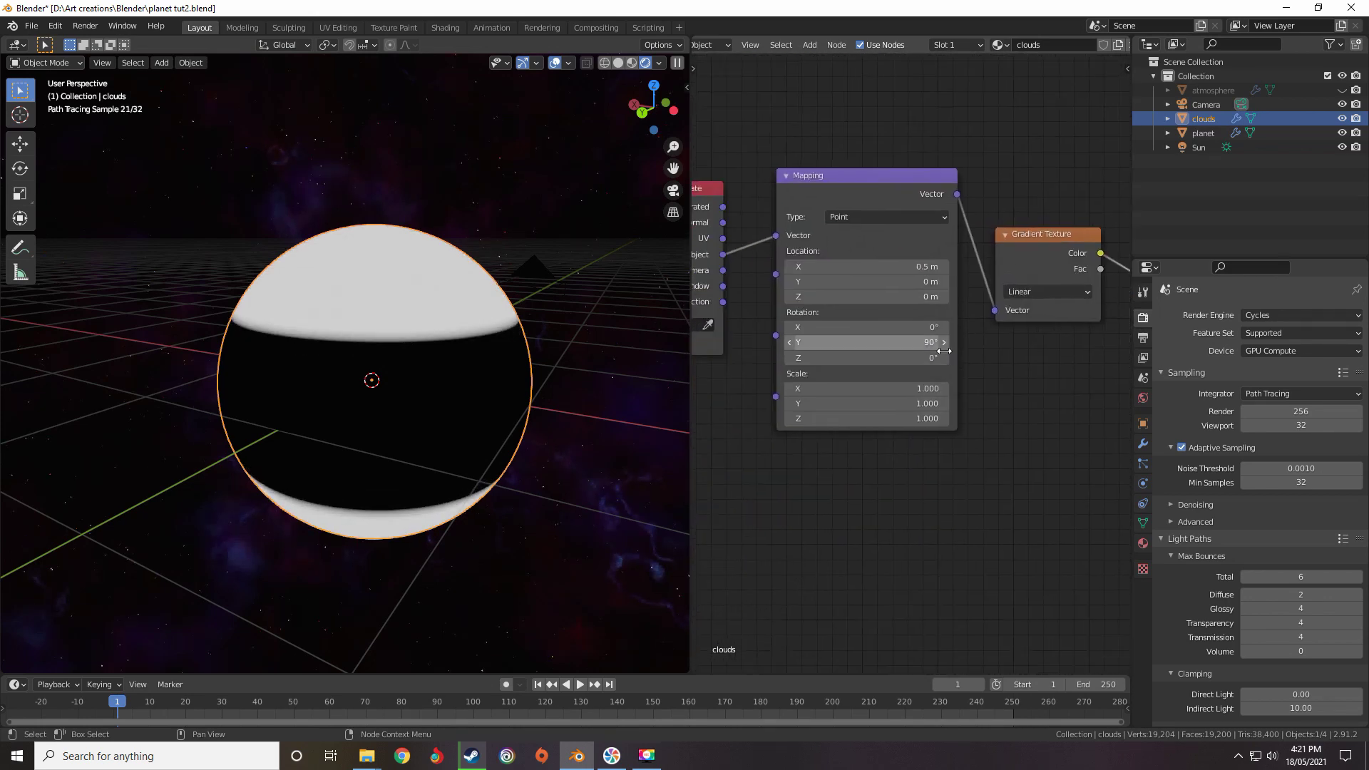
scroll(943, 351, "up", 2)
mouse_move(790, 452)
left_mouse_down()
mouse_move(817, 451)
mouse_move(732, 452)
mouse_move(788, 461)
left_mouse_up()
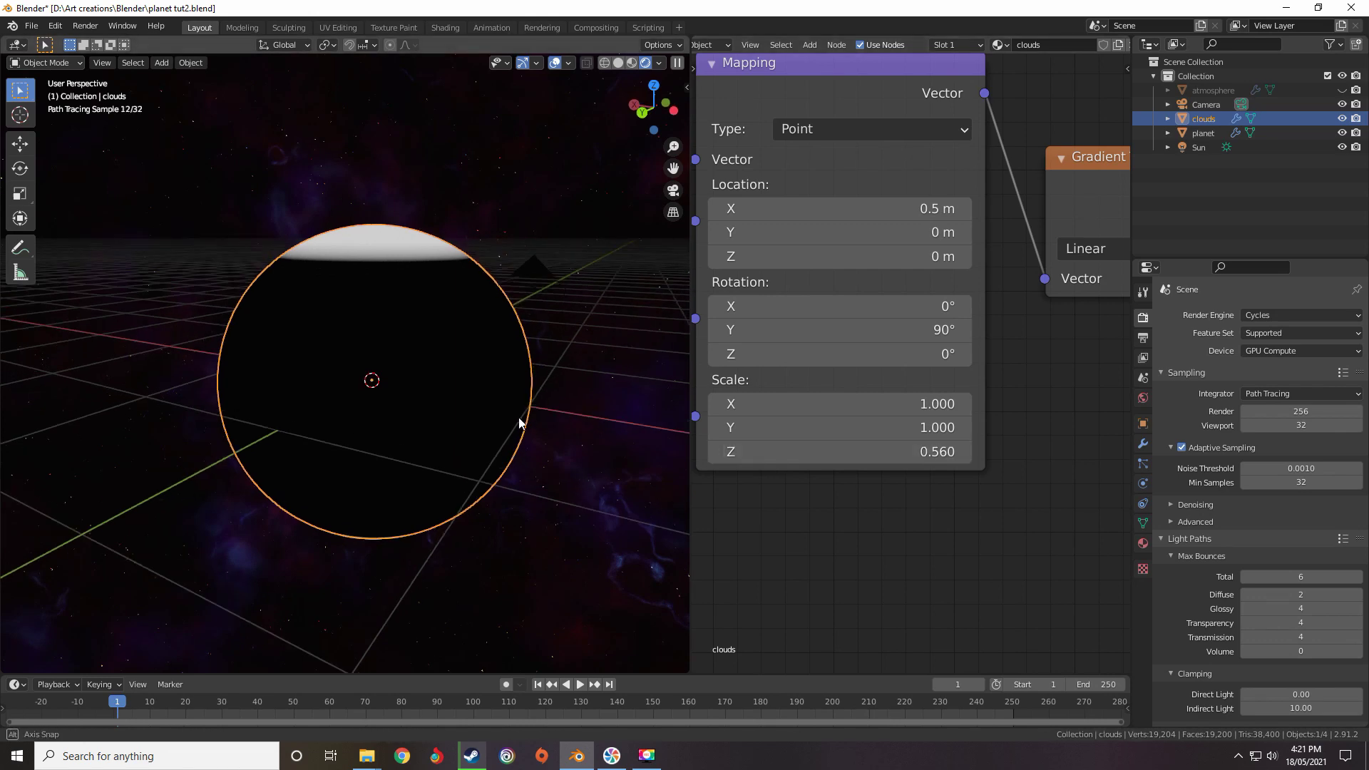
middle_click_drag(519, 422, 570, 540)
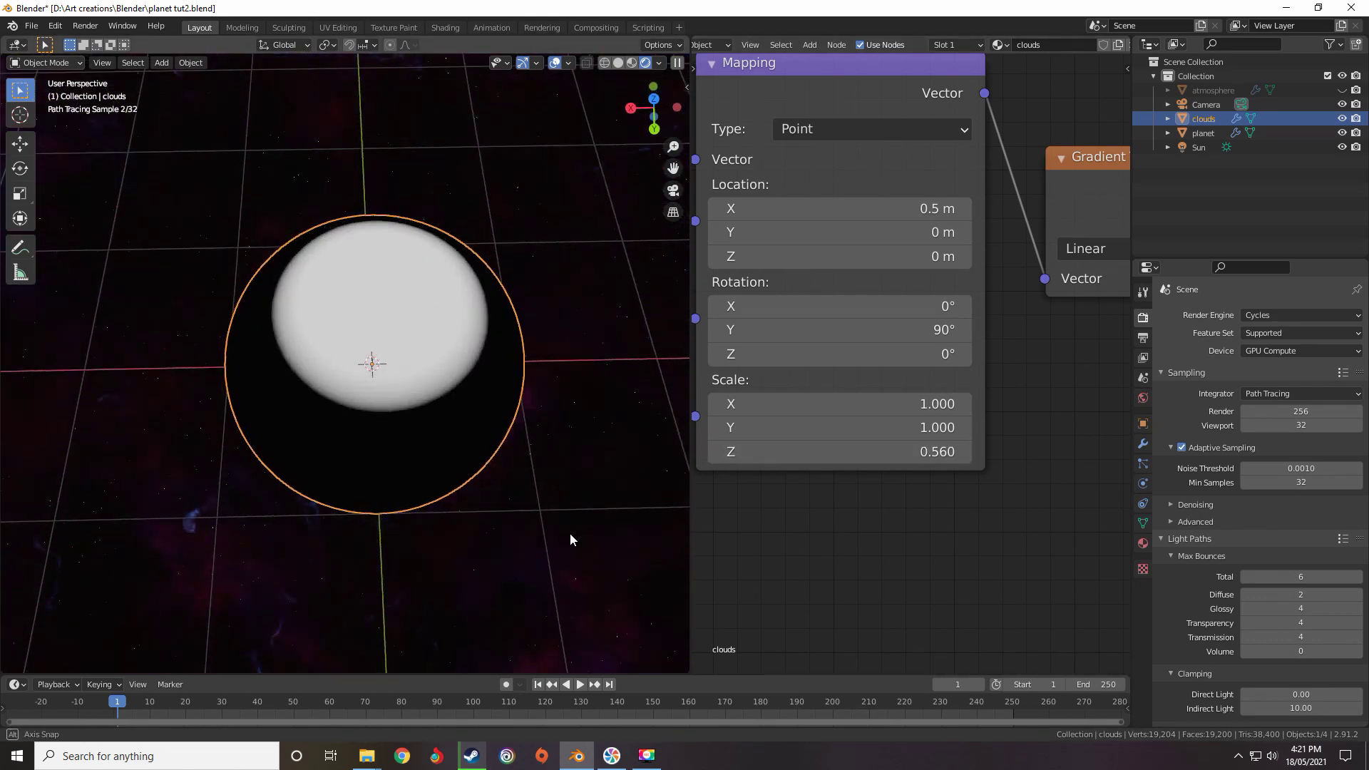
Try Ease interpolation on the gradient's ColorRamp and settle on B-Spline
scroll(755, 485, "down", 5)
middle_click_drag(1112, 321, 869, 321)
scroll(884, 307, "up", 6)
left_click(919, 337)
left_click(915, 370)
left_click(932, 340)
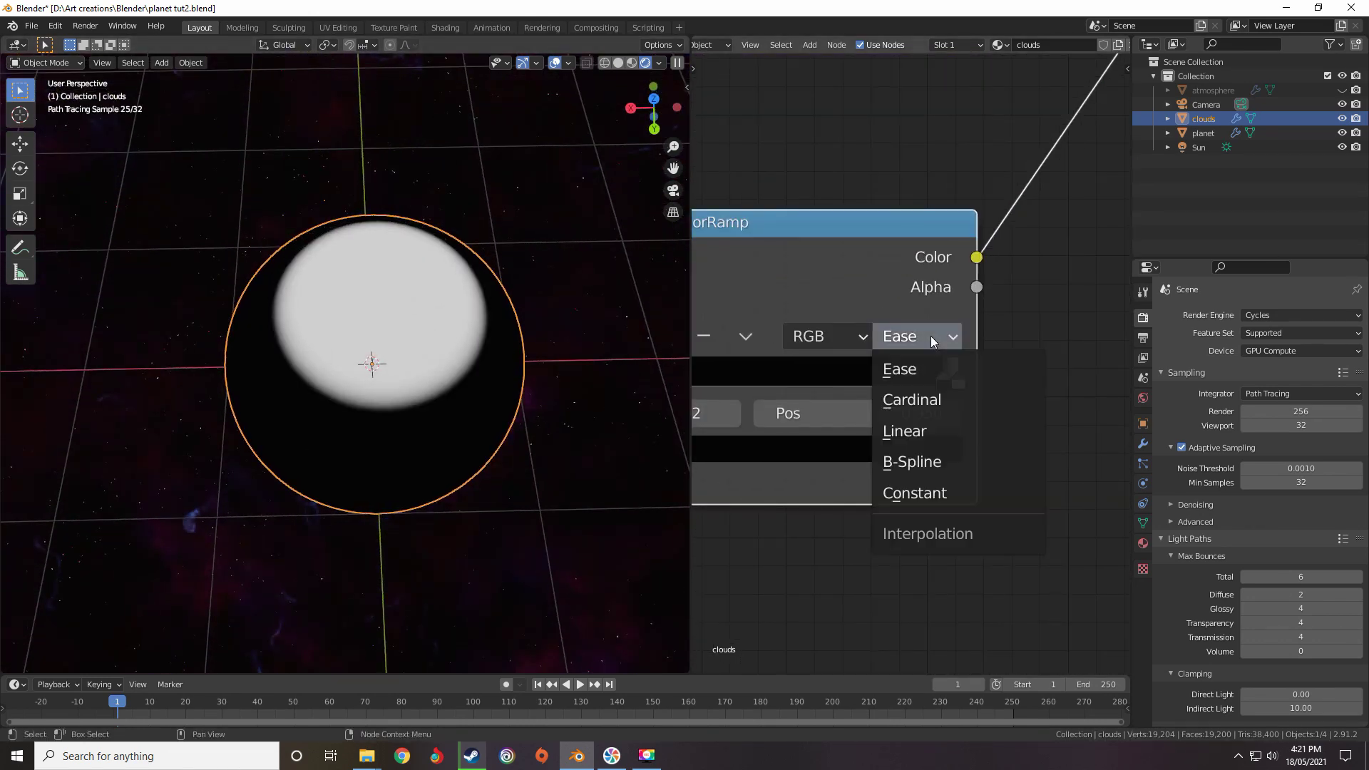
left_click(911, 461)
middle_click_drag(713, 470, 775, 444)
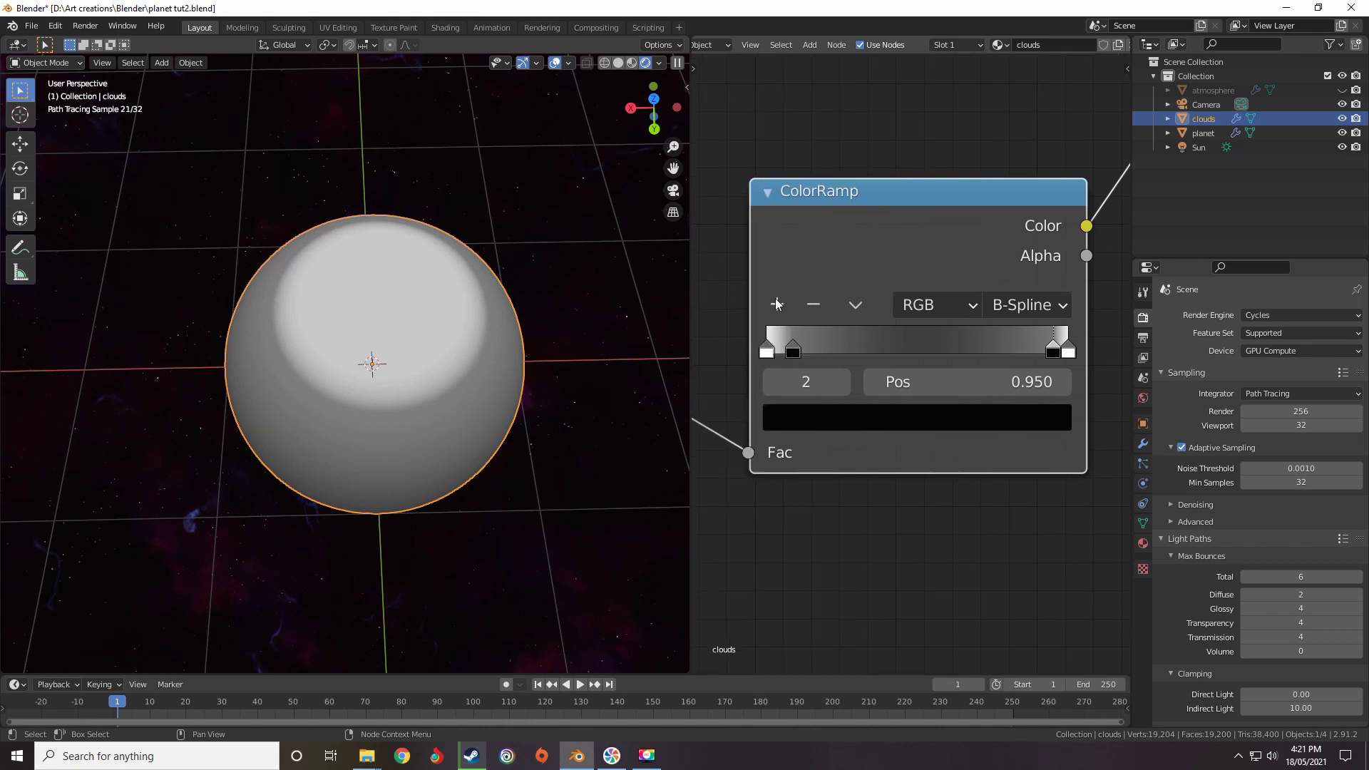
Add extra stops between the ColorRamp's black stops and set their colour to black
left_click(777, 305)
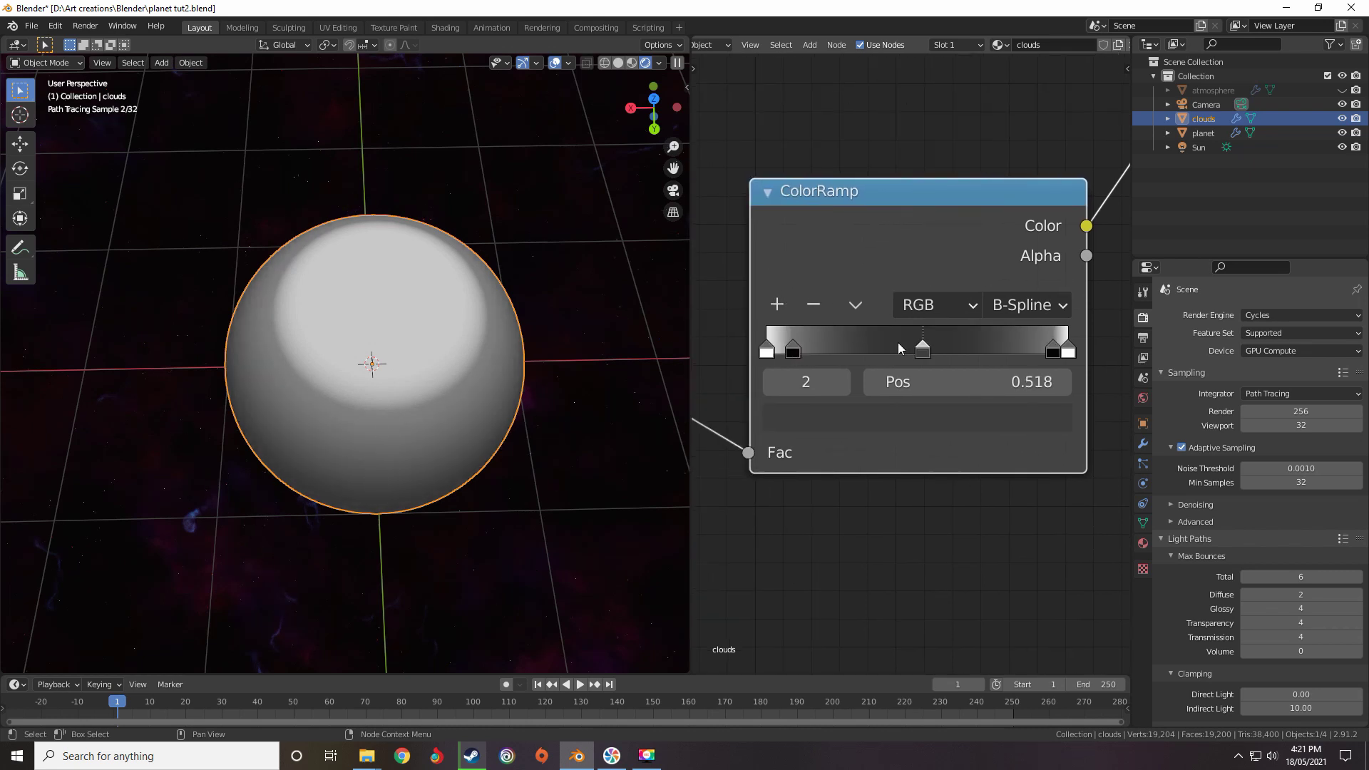
left_click(891, 417)
scroll(896, 405, "down", 3)
left_click(900, 389)
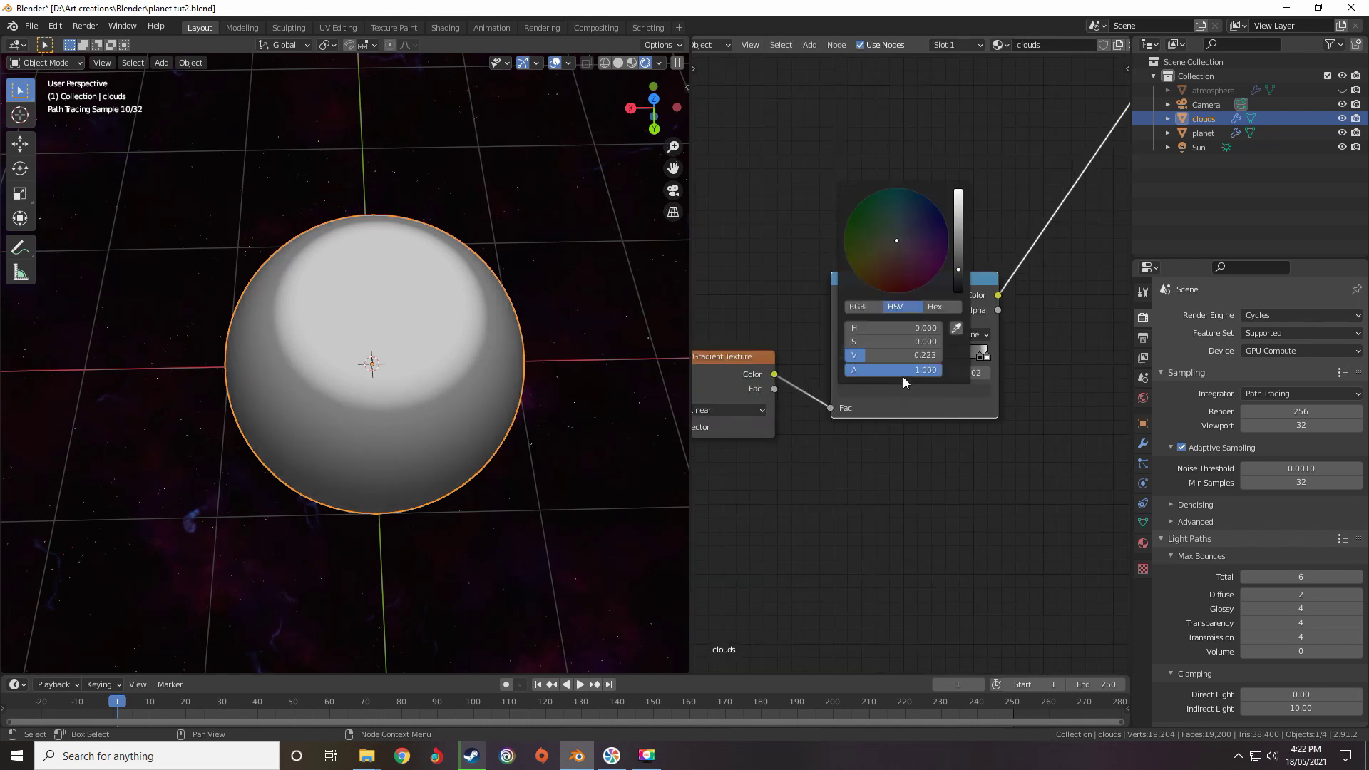
left_click_drag(960, 271, 960, 293)
left_click(917, 356)
left_click(924, 389)
left_click_drag(918, 356, 848, 356)
left_click(964, 357)
Nudge the ColorRamp's black stops near both ends, placing the first one at about 0.06
scroll(964, 356, "up", 4)
left_click_drag(971, 357, 977, 359)
middle_click_drag(997, 311, 1131, 308)
middle_click_drag(499, 524, 495, 327)
left_click(823, 308)
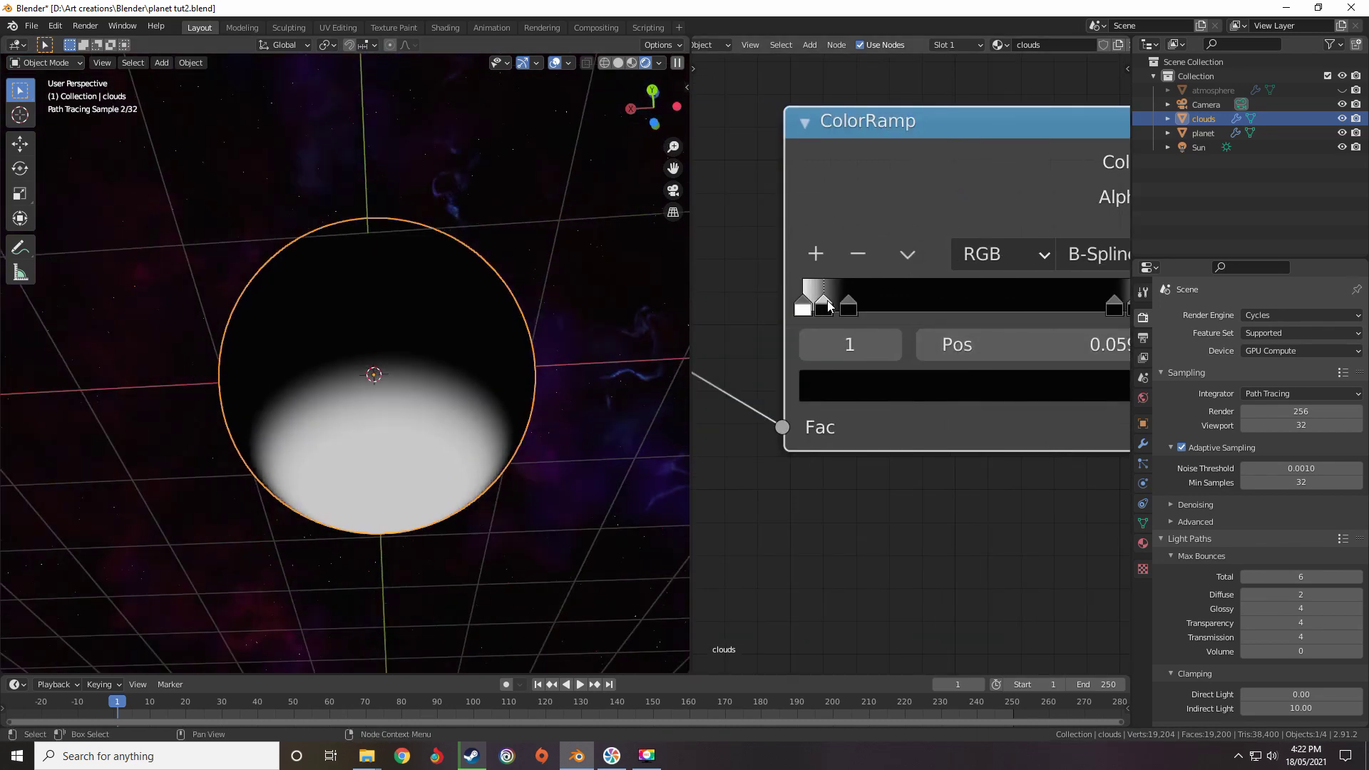
Set the Z scale of the gradient's Mapping node to 0.510
middle_click_drag(591, 378, 599, 441)
scroll(822, 468, "down", 5)
scroll(891, 356, "up", 4)
middle_click_drag(491, 389, 482, 483)
scroll(474, 485, "down", 6)
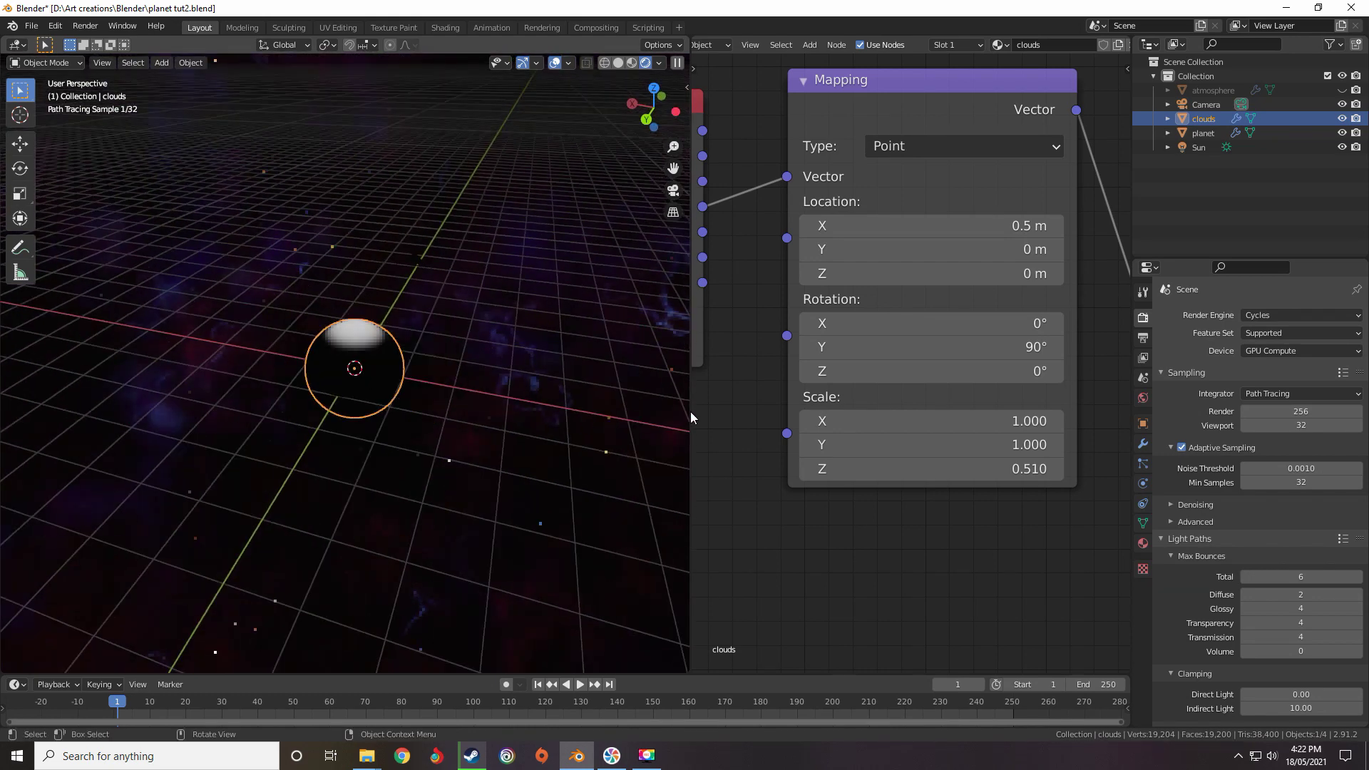
Examine the gradient mask around the sphere's pole and its nodes' place in the cloud node tree
scroll(912, 363, "down", 3)
scroll(961, 378, "down", 5)
middle_click_drag(1076, 285, 740, 504)
scroll(913, 317, "down", 5)
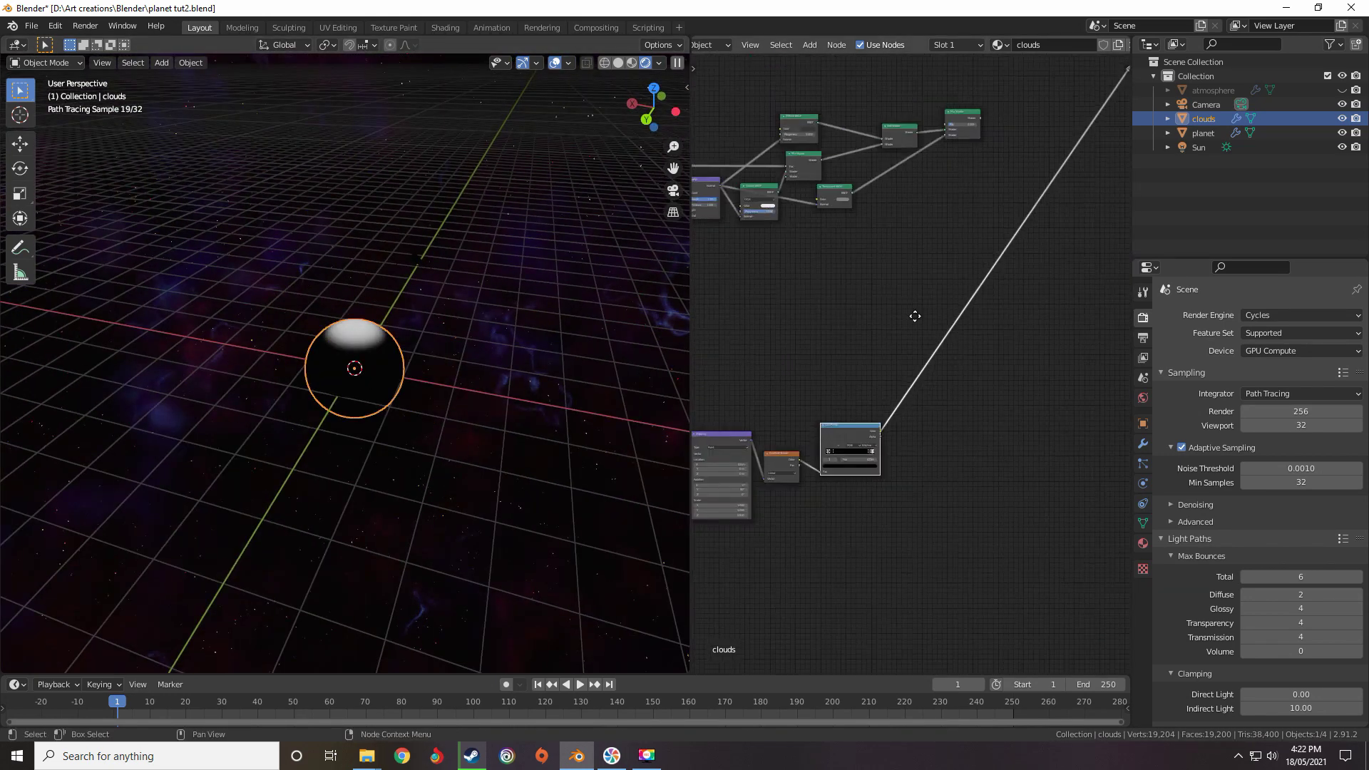
middle_click_drag(913, 314, 859, 418)
scroll(486, 452, "up", 7)
scroll(849, 330, "down", 3)
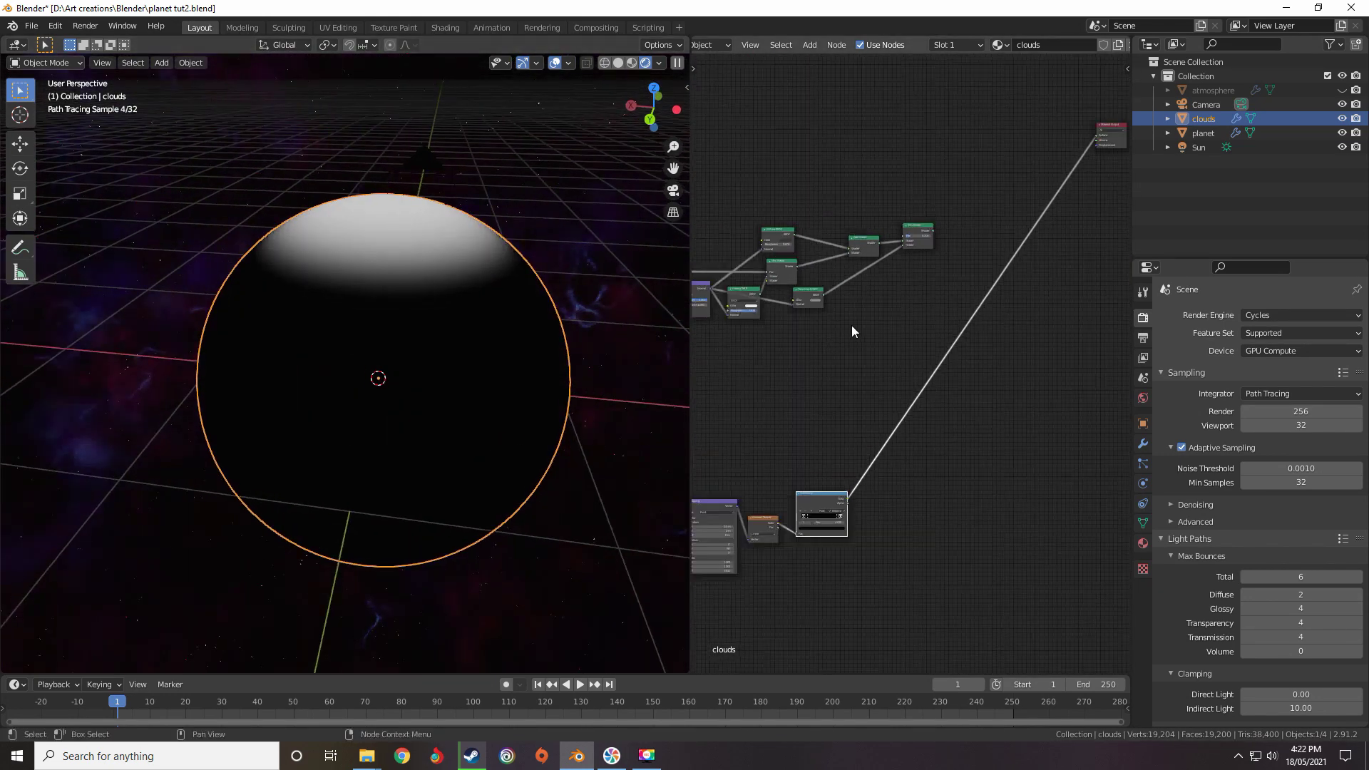
middle_click_drag(849, 330, 917, 337)
scroll(915, 338, "up", 3)
middle_click_drag(998, 355, 1002, 392)
middle_click_drag(491, 461, 568, 386)
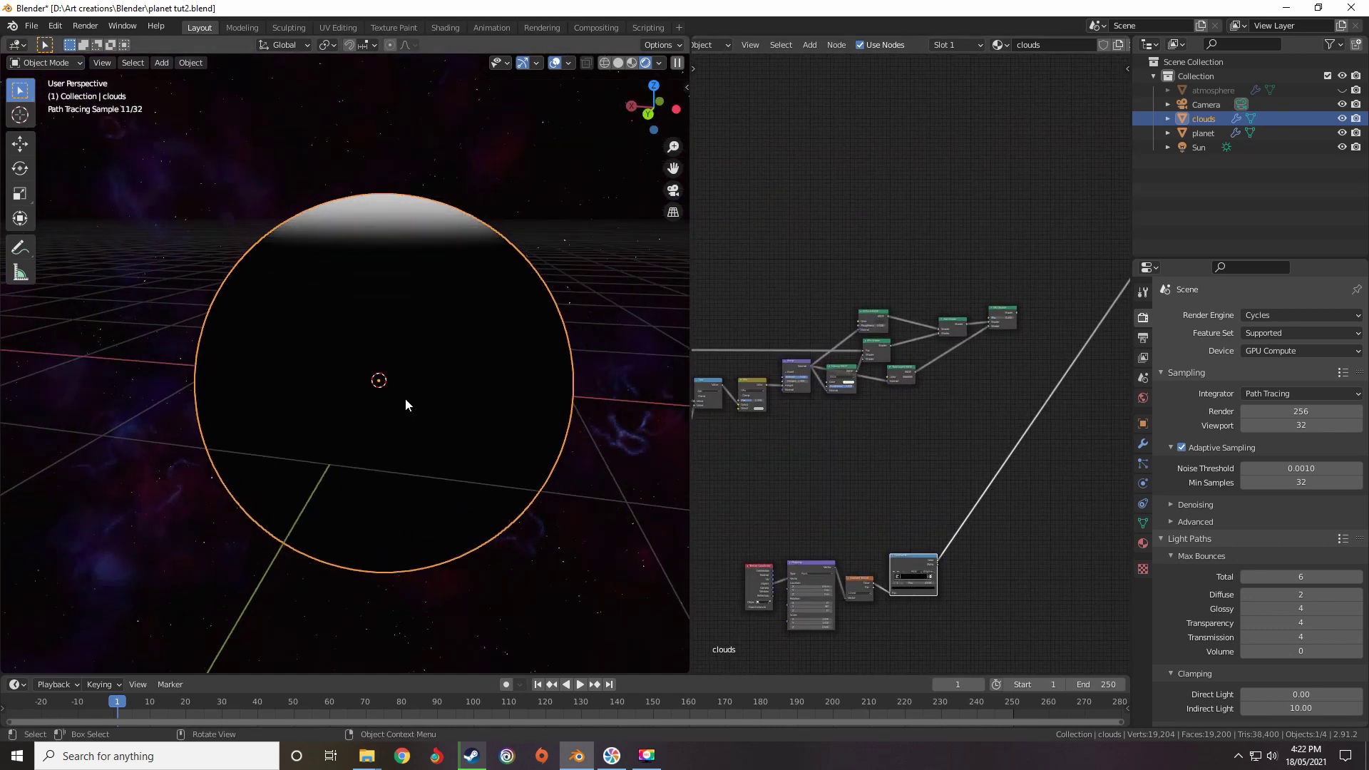
middle_click_drag(416, 353, 431, 407)
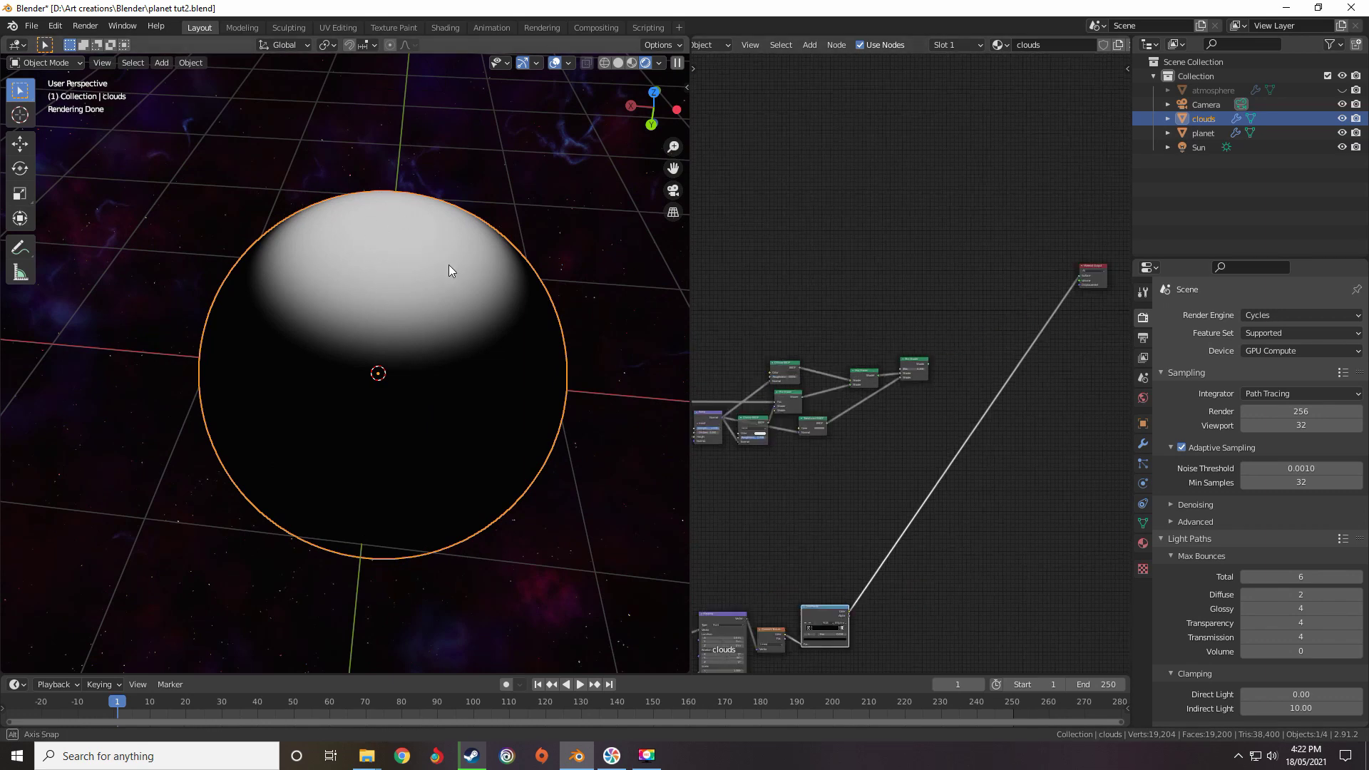
middle_click_drag(448, 264, 358, 231)
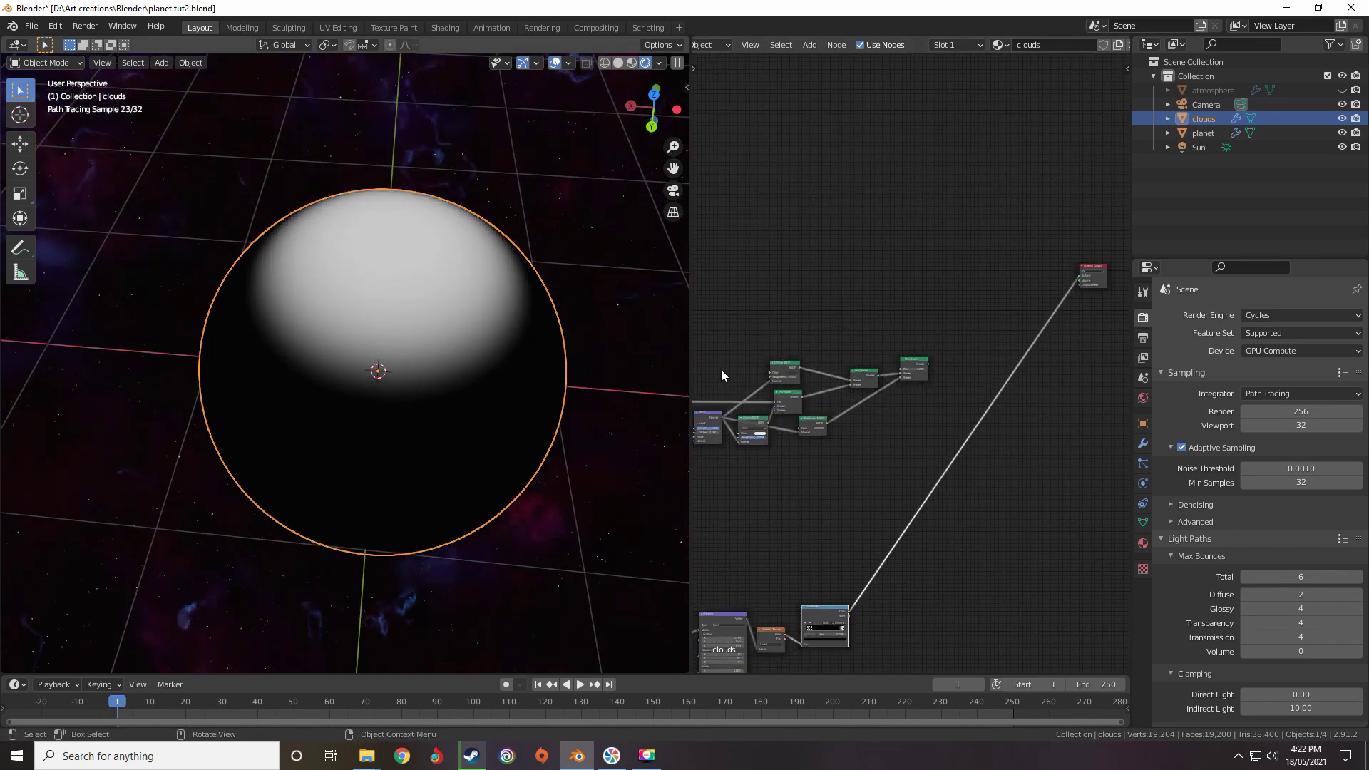
Reconnect the final Mix Shader's output to the Material Output's Surface input
middle_click_drag(933, 360, 814, 413)
scroll(815, 413, "up", 5)
left_click_drag(807, 417, 1030, 288)
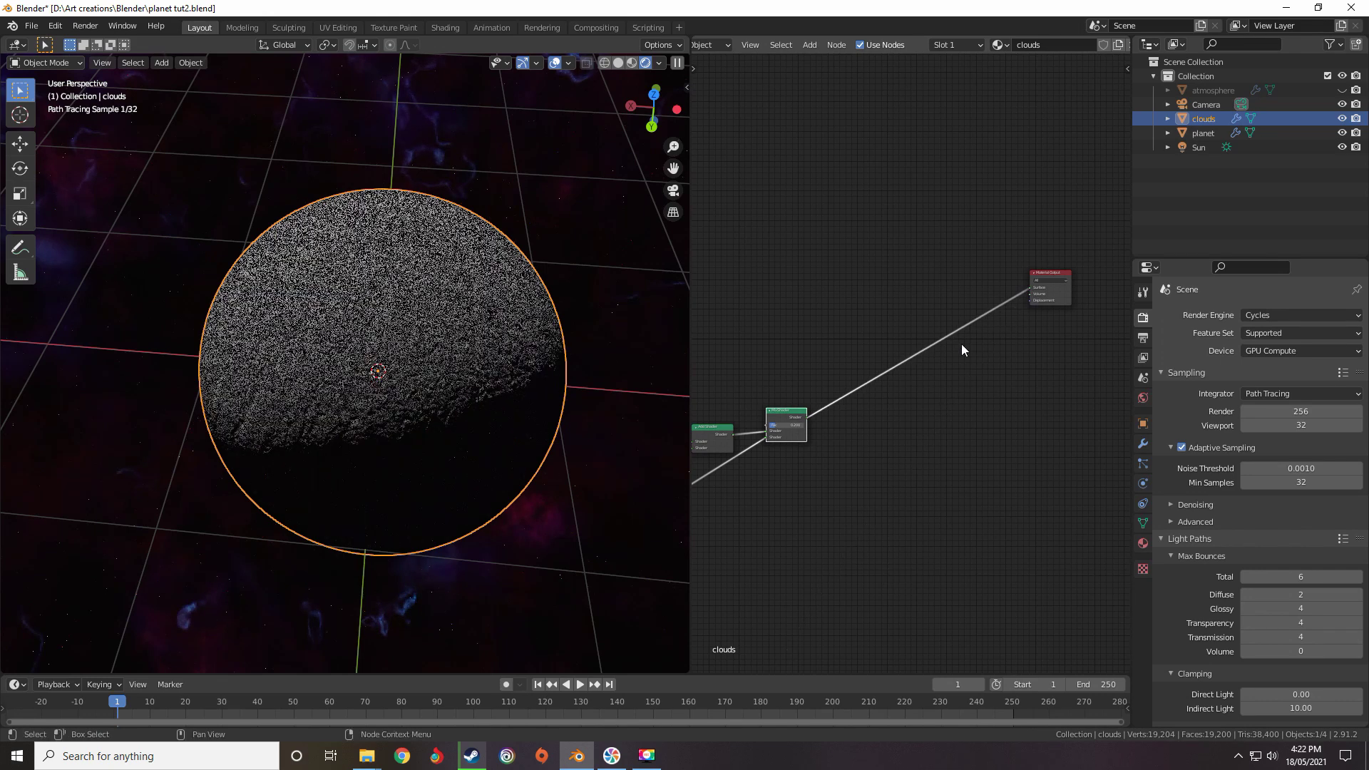
Select the gradient's Texture Coordinate, Mapping, Gradient Texture and ColorRamp nodes and move them below the chain feeding the Bump node
scroll(961, 349, "down", 3)
middle_click_drag(759, 603, 901, 368)
left_click_drag(973, 326, 709, 438)
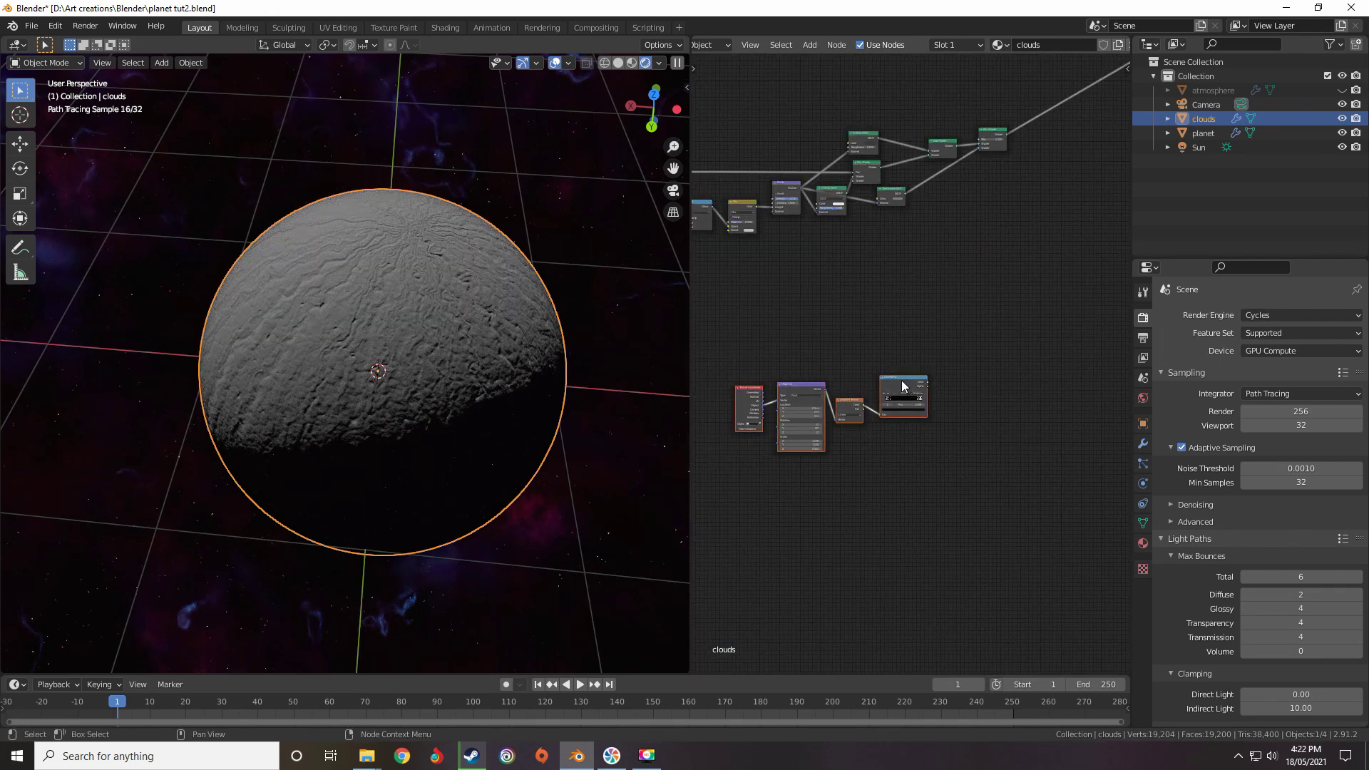
left_click_drag(901, 385, 811, 255)
scroll(808, 249, "up", 2)
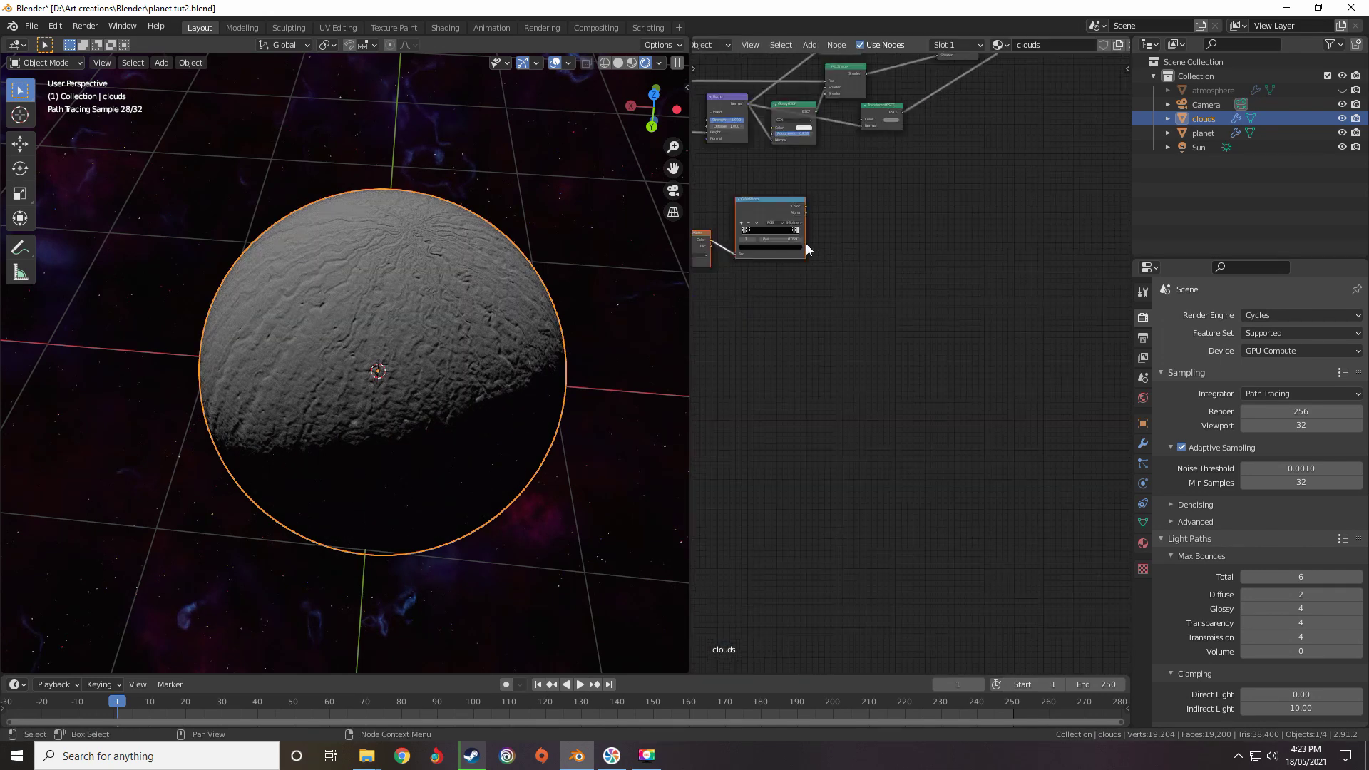
middle_click_drag(806, 249, 1072, 357)
scroll(1072, 357, "up", 2)
left_click_drag(1031, 298, 1079, 424)
scroll(1069, 427, "down", 6)
middle_click_drag(1033, 456, 955, 412)
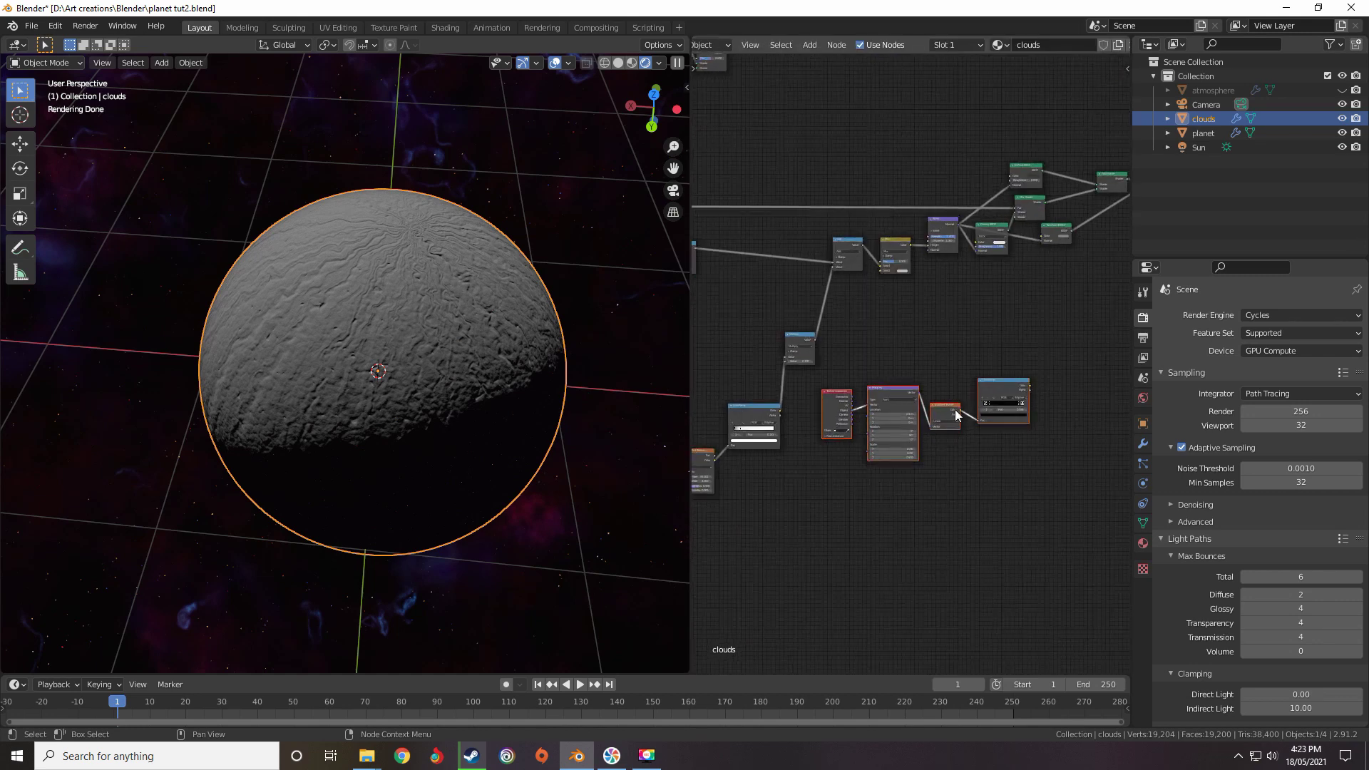
scroll(955, 413, "up", 2)
left_click_drag(956, 413, 799, 527)
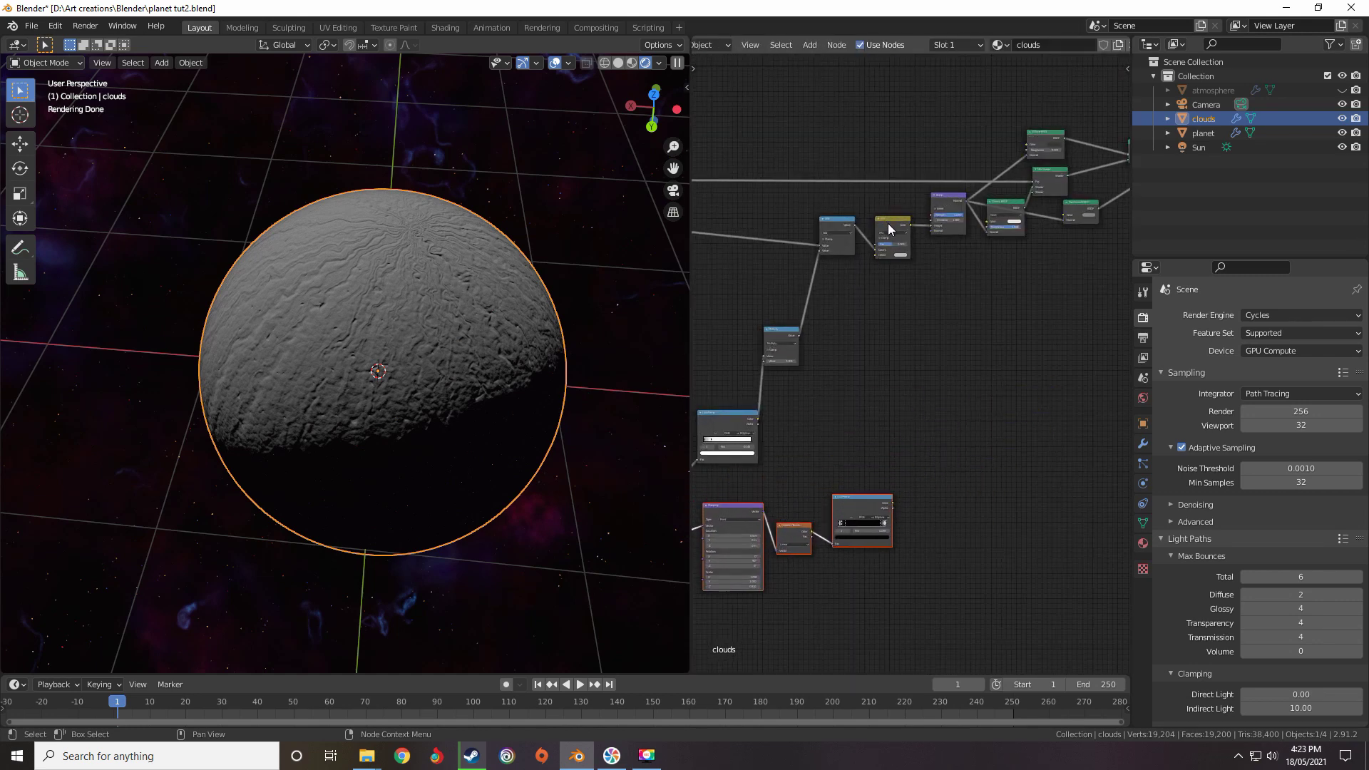
Move the gradient mask's node group above the Add and Mix nodes that feed the Bump node
left_click_drag(887, 224, 894, 233)
scroll(925, 479, "down", 8)
middle_click_drag(930, 486, 968, 443)
mouse_move(970, 414)
left_mouse_down()
mouse_move(844, 456)
mouse_move(843, 473)
left_mouse_up()
left_click_drag(975, 432, 801, 481)
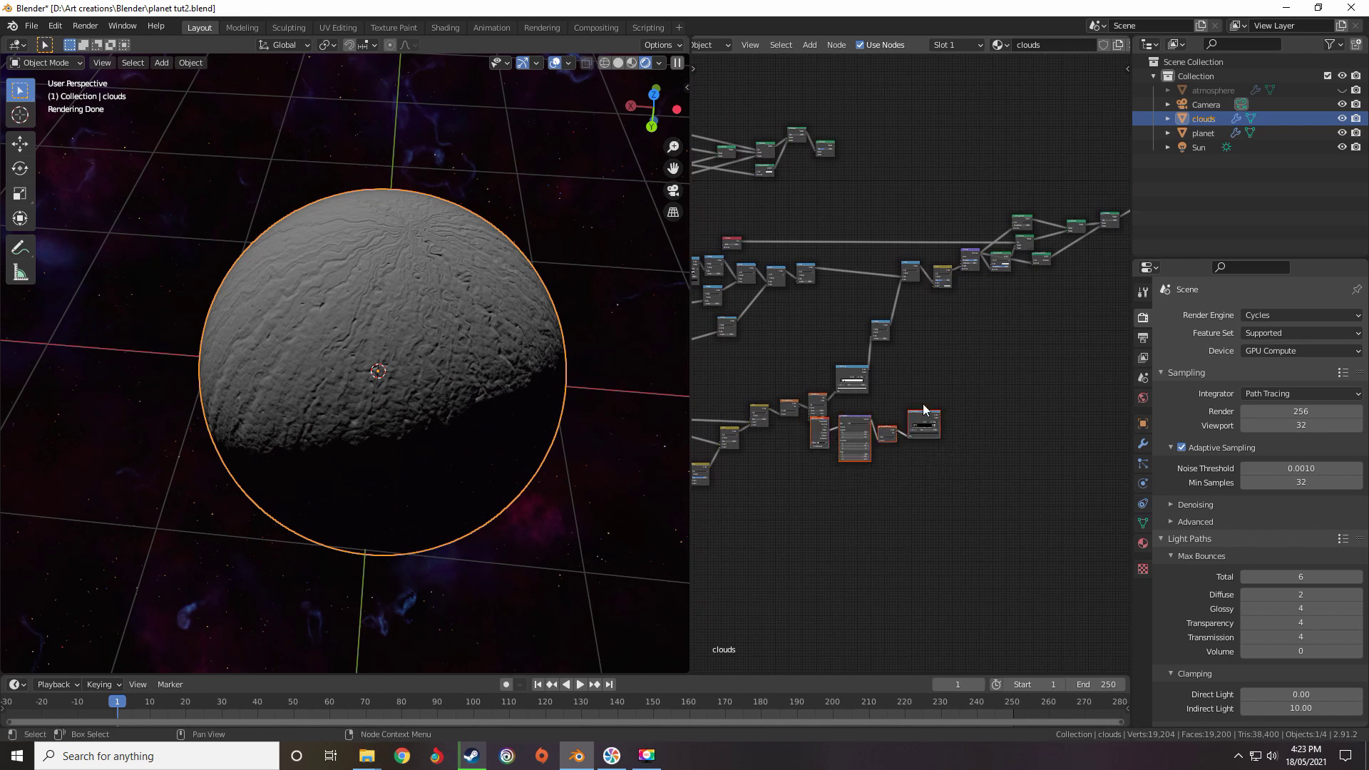
left_click_drag(921, 417, 887, 189)
Connect the gradient ColorRamp's Color output to the Fac input of the Mix node before the Bump
middle_click_drag(884, 247, 882, 348)
scroll(888, 285, "up", 10)
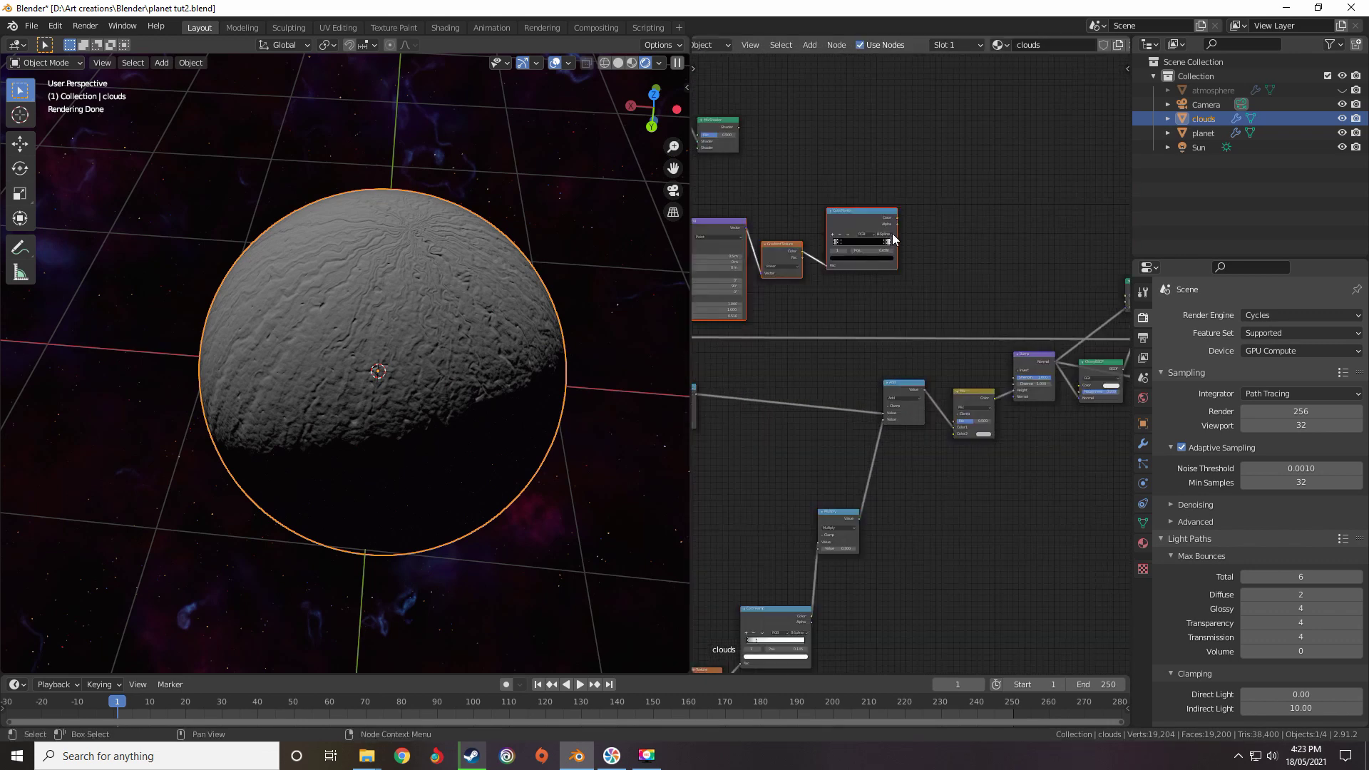
left_click_drag(896, 220, 955, 420)
scroll(987, 482, "up", 3)
scroll(987, 482, "up", 3)
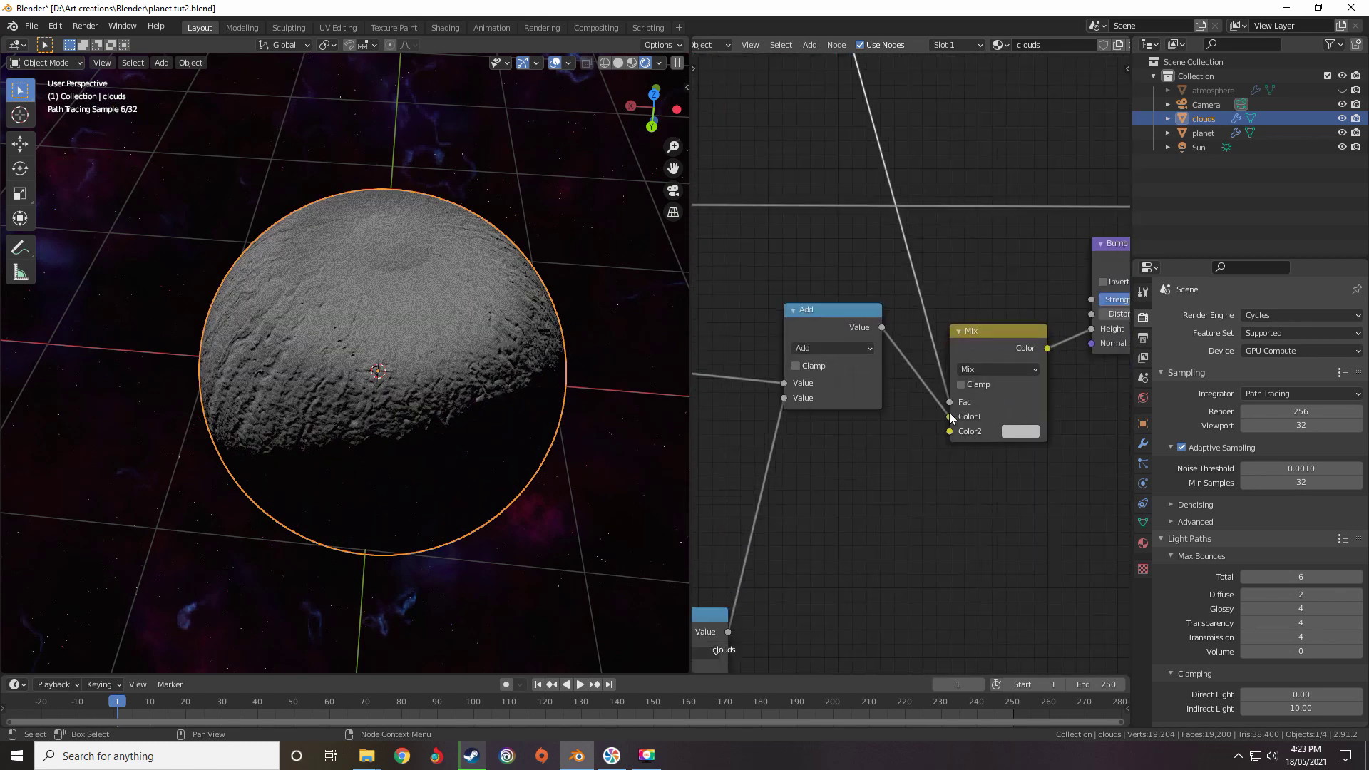
Set Color2 of the Mix node feeding the Bump to black
scroll(965, 434, "down", 12)
middle_click_drag(912, 455, 888, 318)
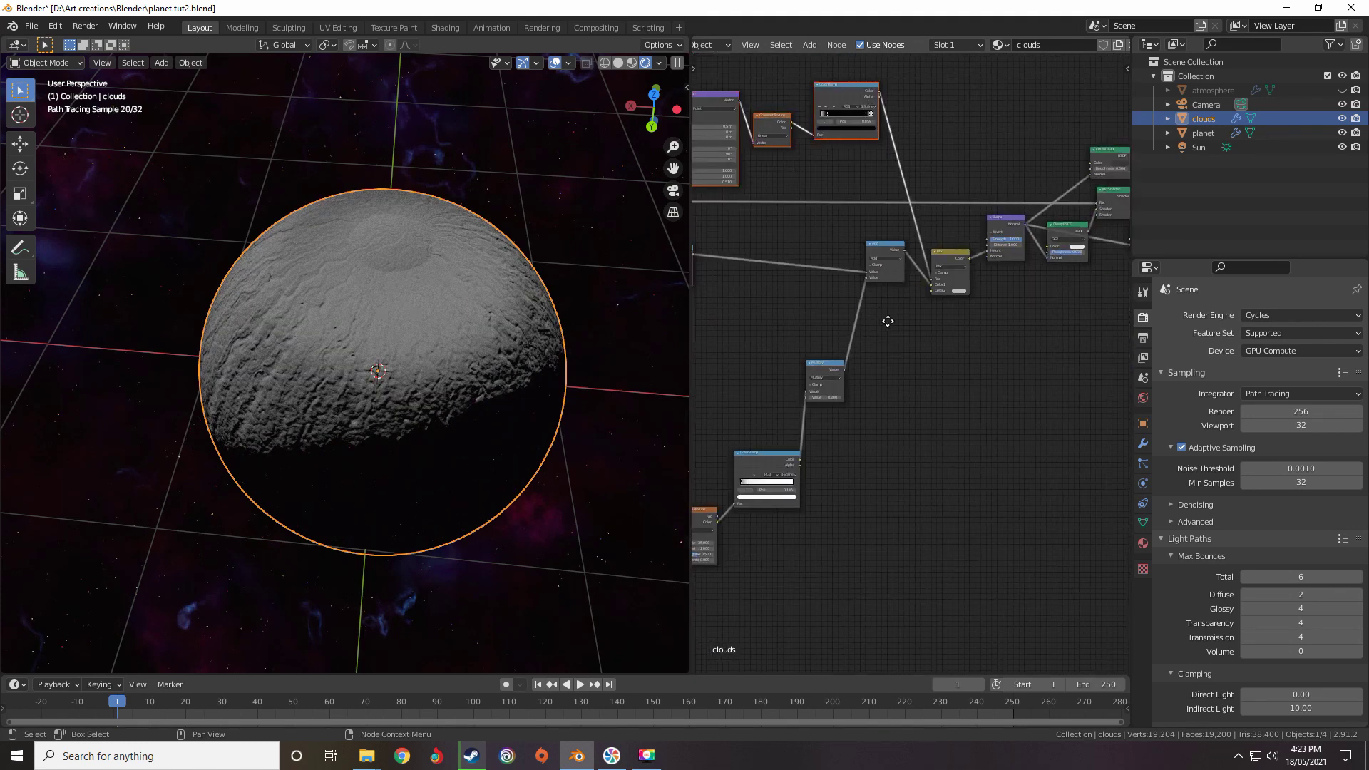
scroll(880, 322, "up", 3)
middle_click_drag(860, 377, 871, 348)
scroll(871, 348, "down", 3)
middle_click_drag(357, 357, 386, 365)
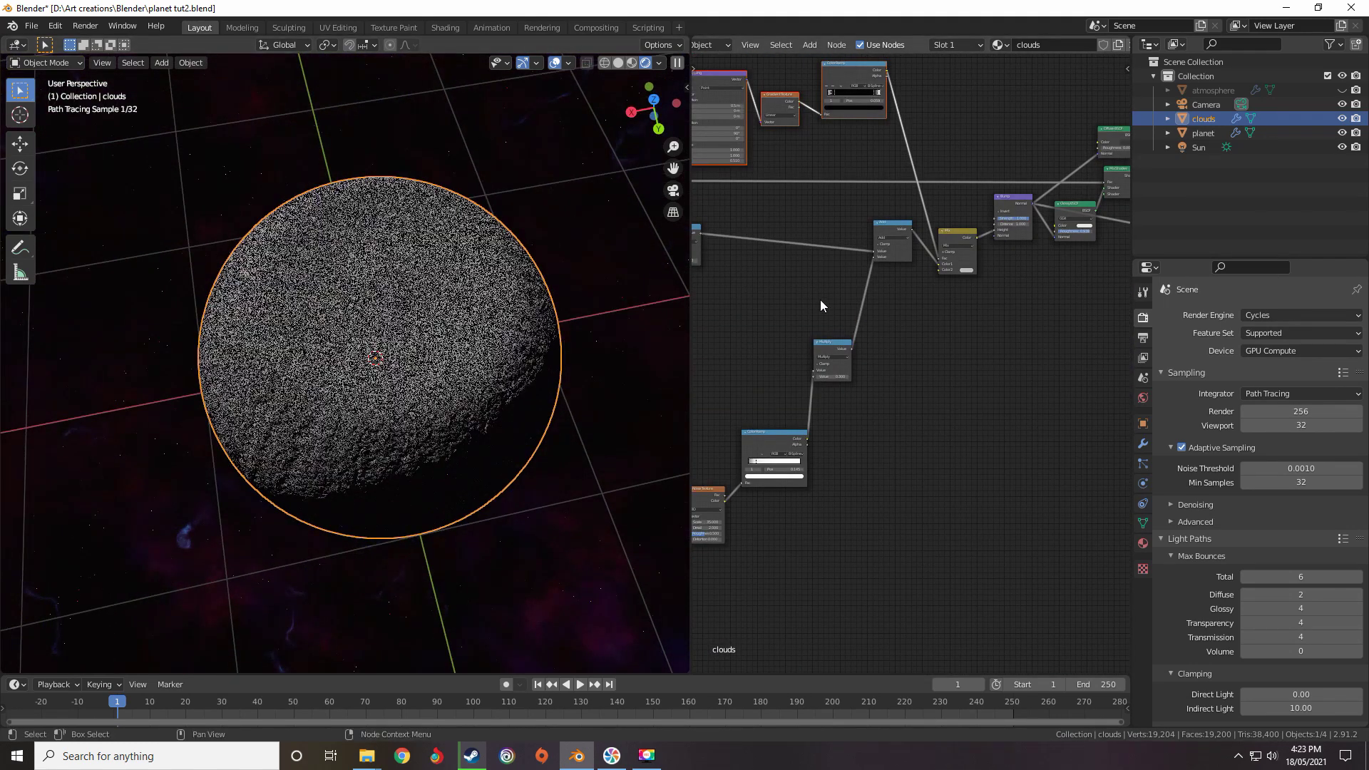
scroll(972, 272, "up", 8)
middle_click_drag(972, 271, 875, 307)
left_click(874, 306)
left_click_drag(944, 214, 945, 229)
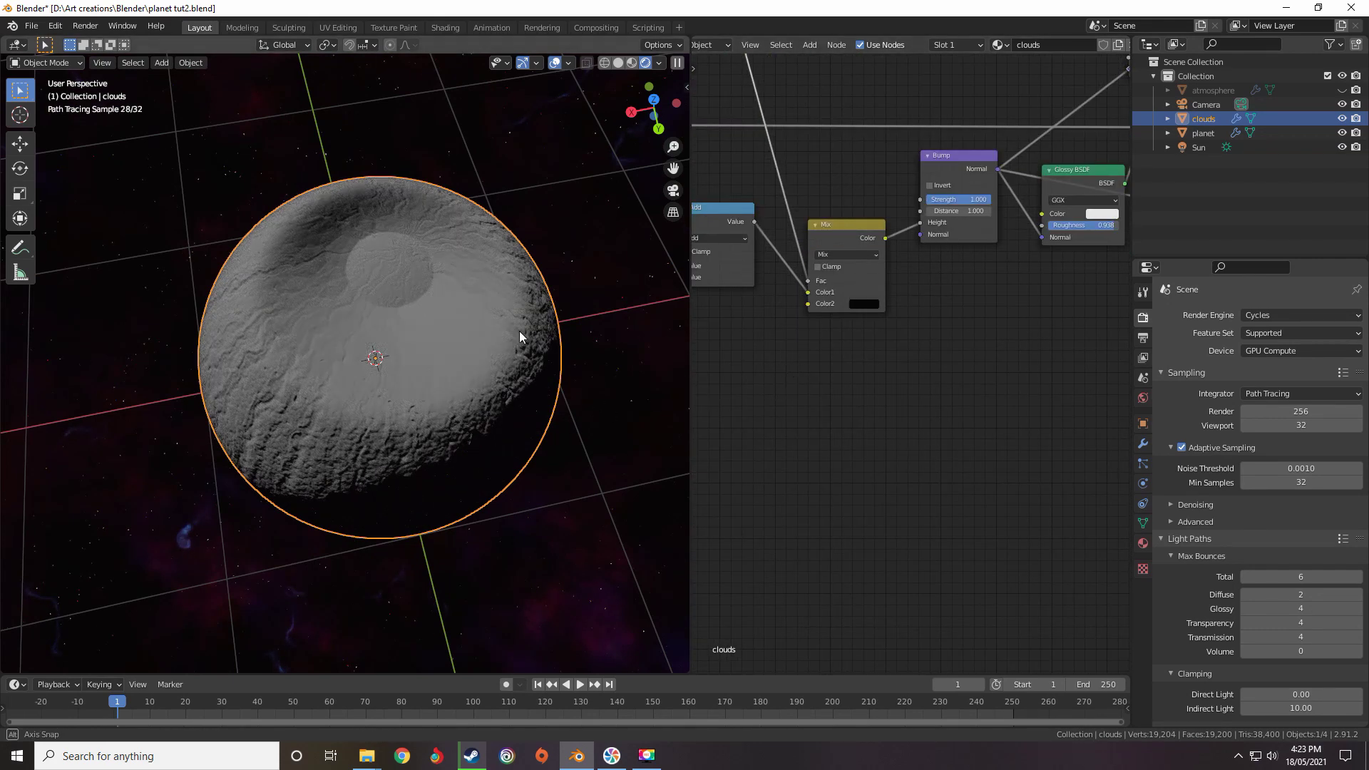
Examine the masked pole on the clouds sphere and the node chains that feed the Bump node
middle_click_drag(519, 331, 517, 323)
scroll(784, 345, "down", 2)
middle_click_drag(853, 320, 901, 298)
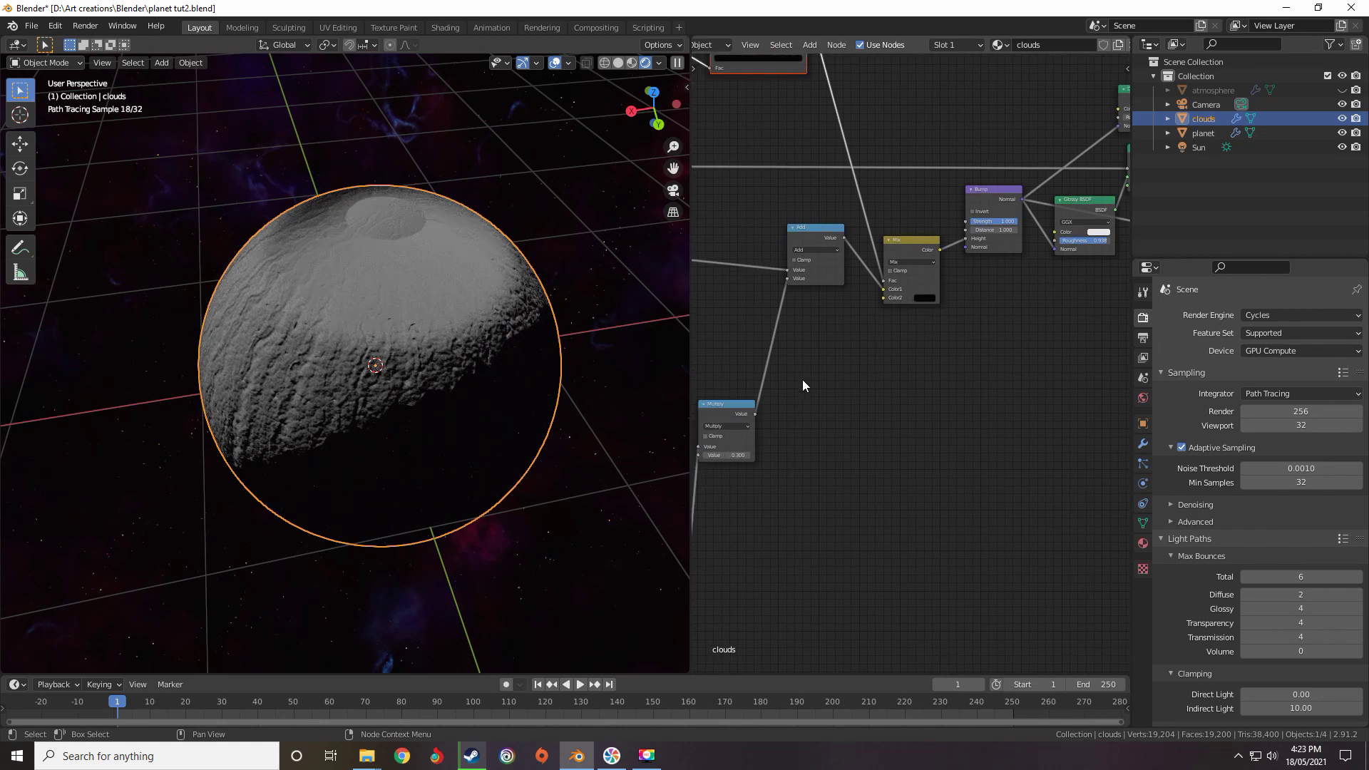
scroll(802, 385, "down", 6)
mouse_move(912, 337)
middle_mouse_down()
mouse_move(957, 332)
mouse_move(896, 345)
middle_mouse_up()
scroll(951, 336, "up", 5)
scroll(899, 356, "up", 4)
middle_click_drag(805, 291, 843, 339)
scroll(843, 340, "down", 6)
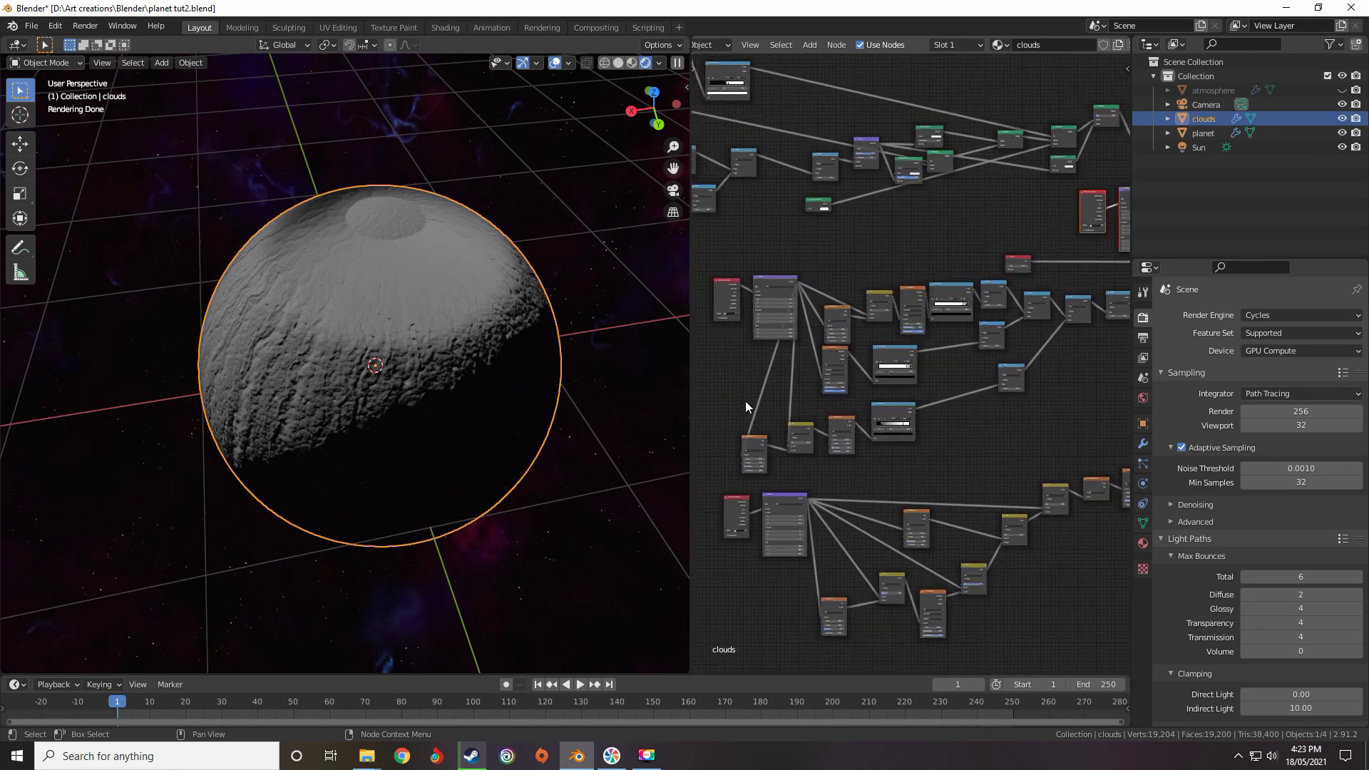
Duplicate the upper noise chain, from its Texture Coordinate and Mapping through the last Add node, and place the copy below the other chains
left_click_drag(720, 414, 925, 457)
left_click_drag(821, 275, 1093, 430, "shift")
middle_click_drag(1094, 429, 920, 436)
left_click_drag(984, 392, 919, 316, "shift")
scroll(910, 339, "down", 4)
middle_click_drag(839, 378, 945, 379)
left_click_drag(870, 291, 745, 359, "shift")
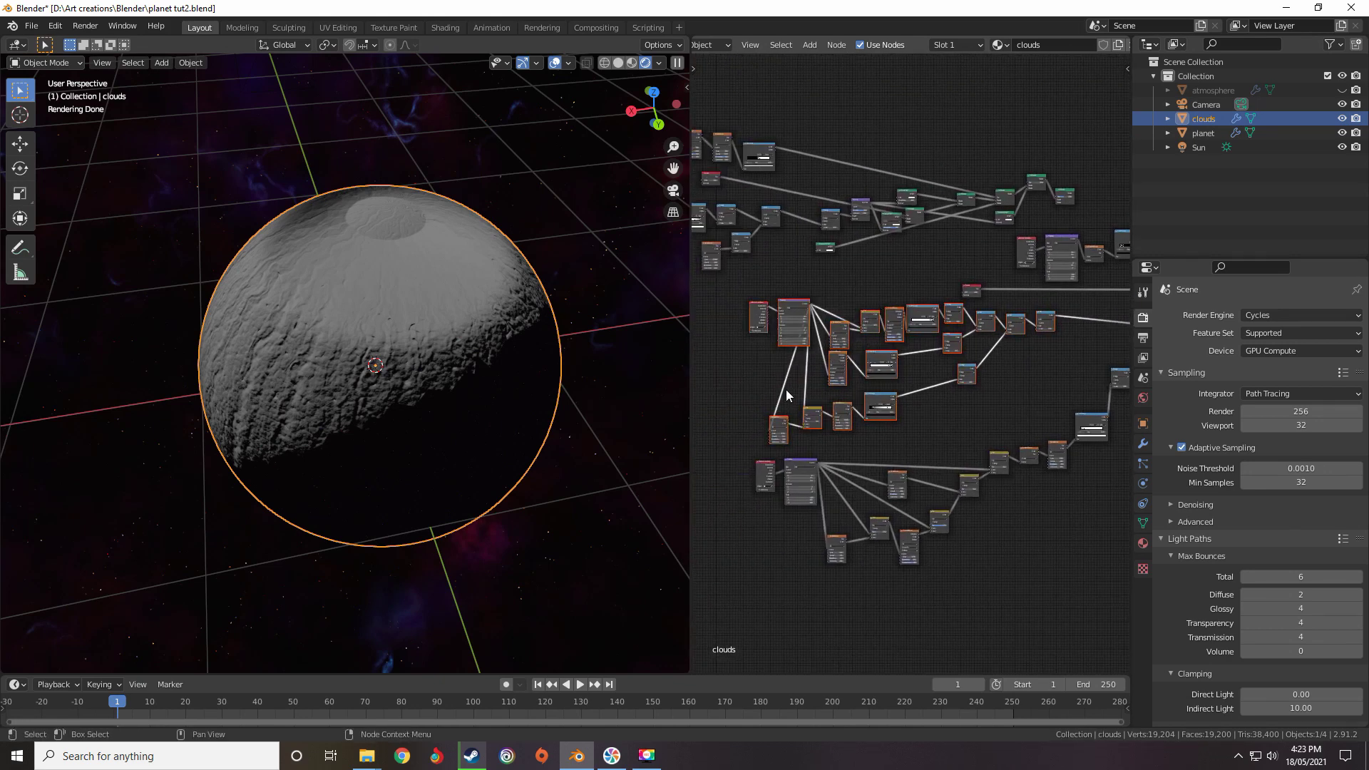
scroll(786, 390, "down", 2)
middle_click_drag(819, 421, 786, 348)
scroll(848, 350, "up", 2)
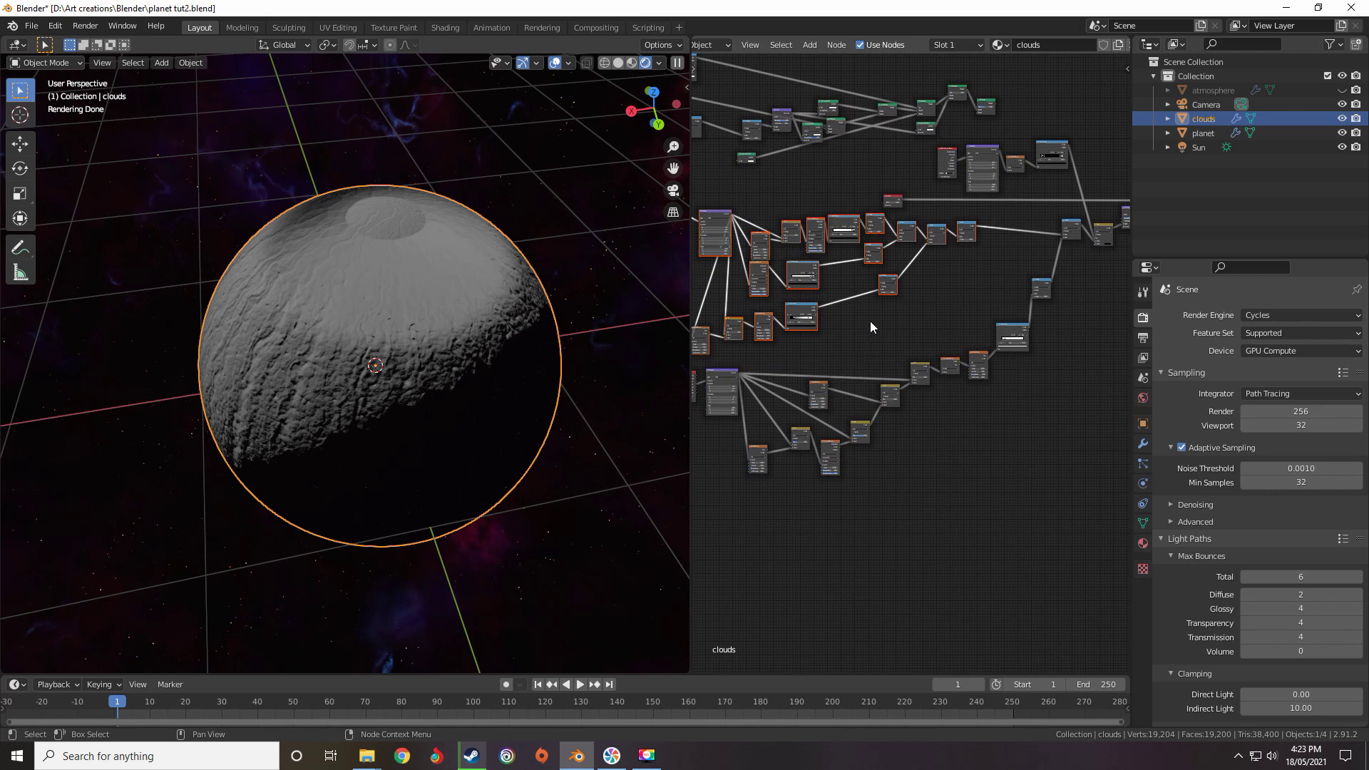
middle_click_drag(935, 258, 816, 276)
scroll(817, 275, "up", 2)
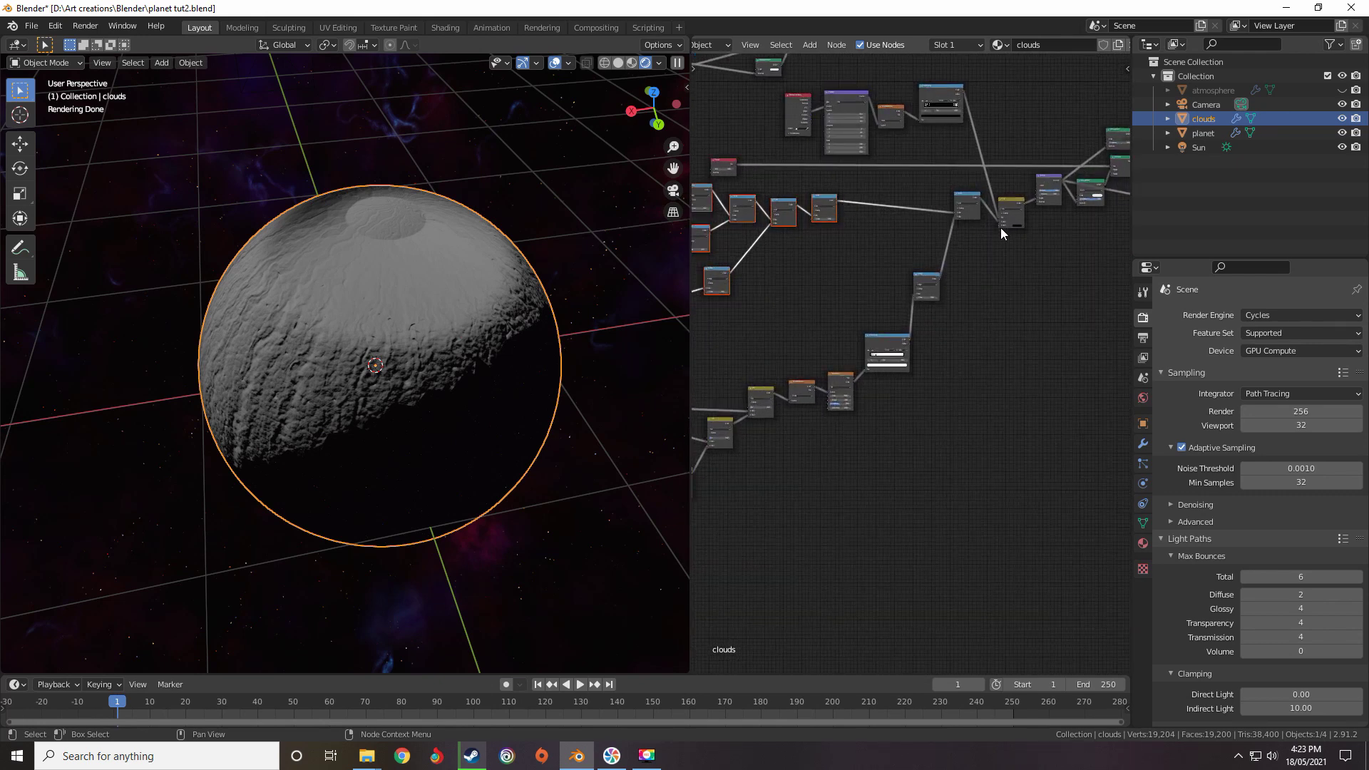
scroll(914, 225, "up", 1)
scroll(862, 242, "down", 4)
scroll(968, 253, "up", 5)
middle_click_drag(855, 250, 900, 329)
scroll(832, 284, "up", 3)
scroll(832, 284, "up", 3)
scroll(881, 272, "down", 8)
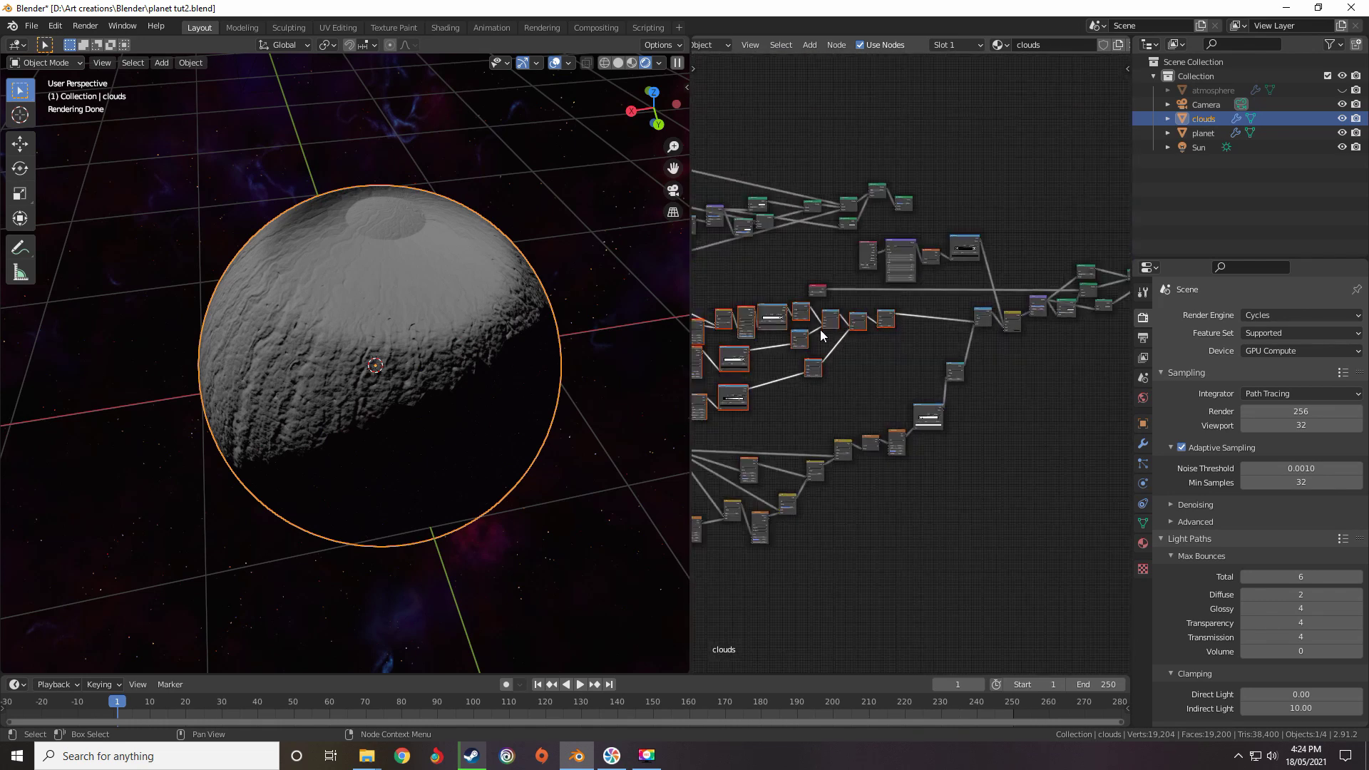
middle_click_drag(809, 364, 885, 295)
scroll(884, 296, "down", 6)
scroll(855, 336, "up", 2)
key("shift+d")
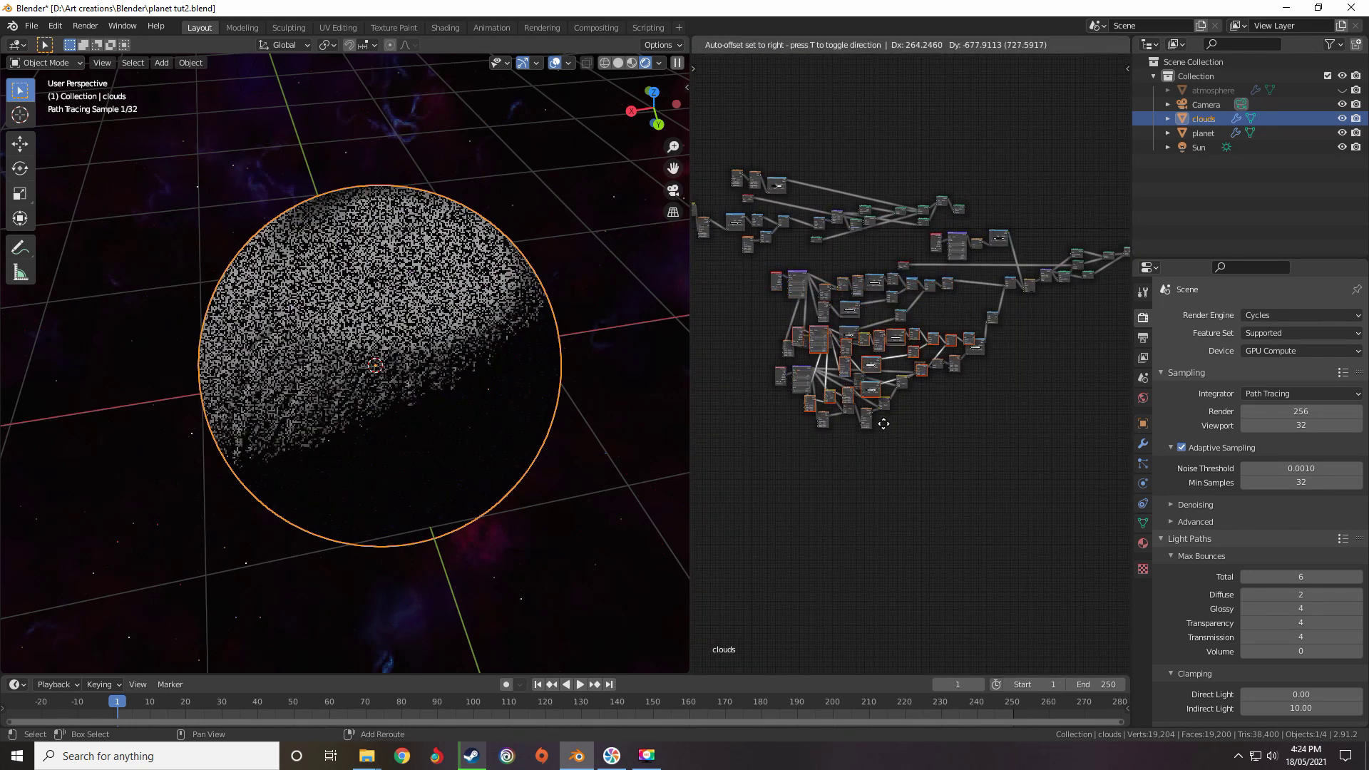
left_click(869, 511)
Connect the Value output of the duplicated chain's last Add node to Color2 of the Mix node before the Bump
scroll(869, 506, "up", 2)
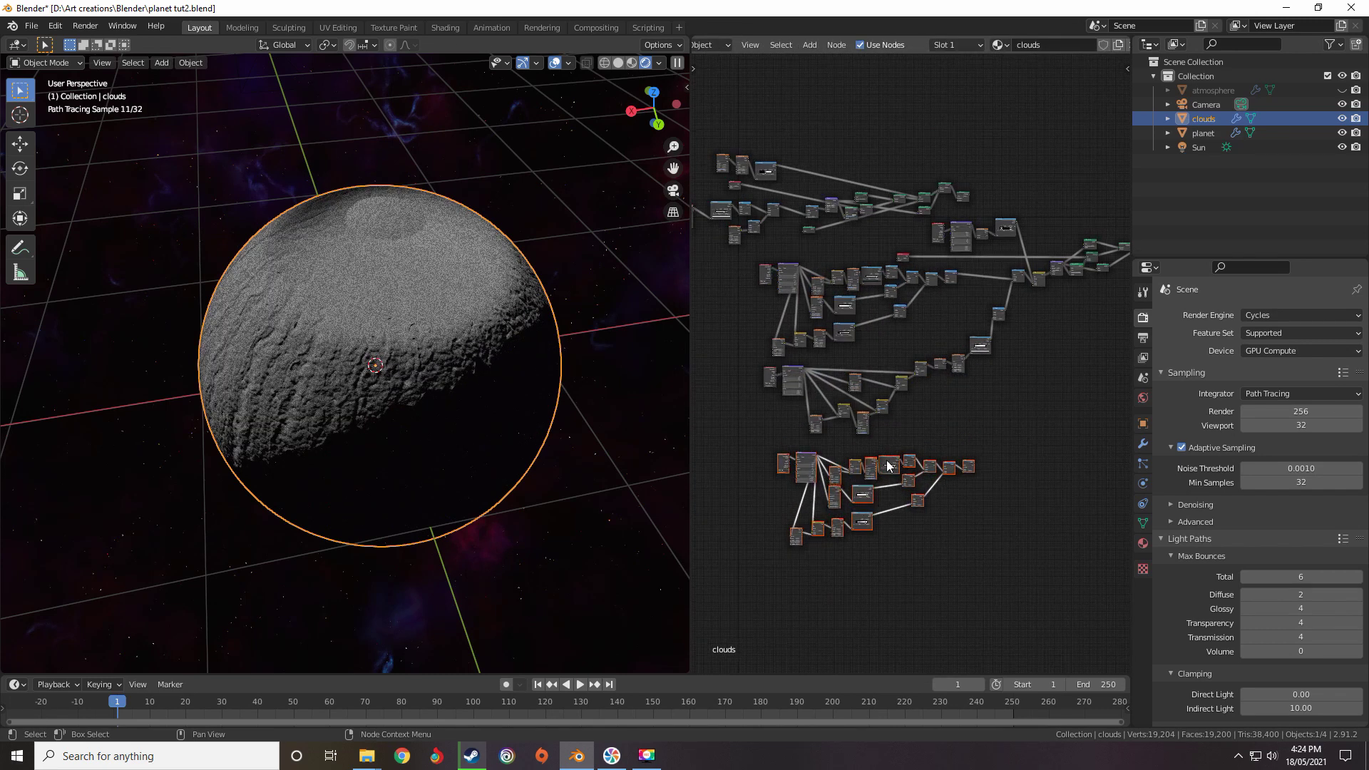
middle_click_drag(821, 438, 793, 403)
scroll(901, 467, "up", 2)
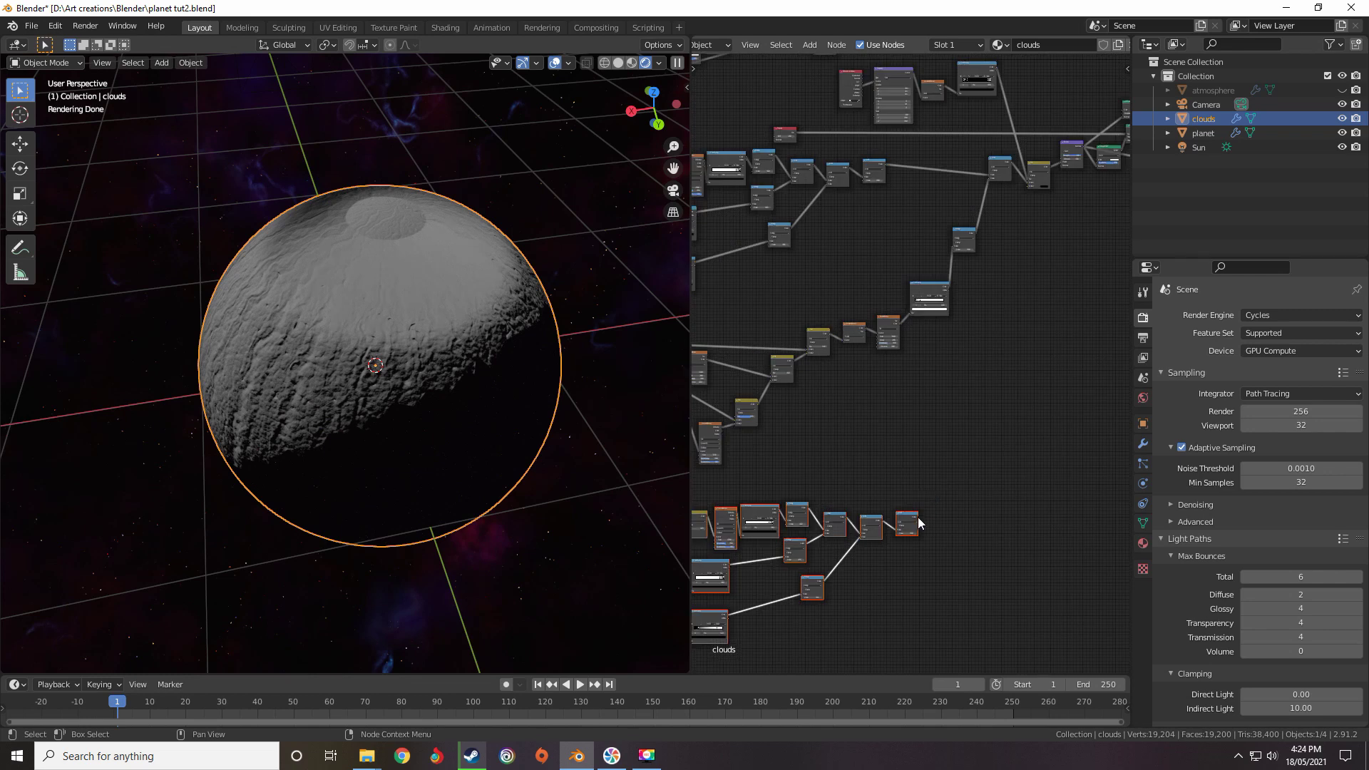
left_click_drag(918, 516, 1028, 186)
middle_click_drag(1023, 197, 944, 387)
scroll(1011, 336, "up", 3)
scroll(1044, 313, "up", 8)
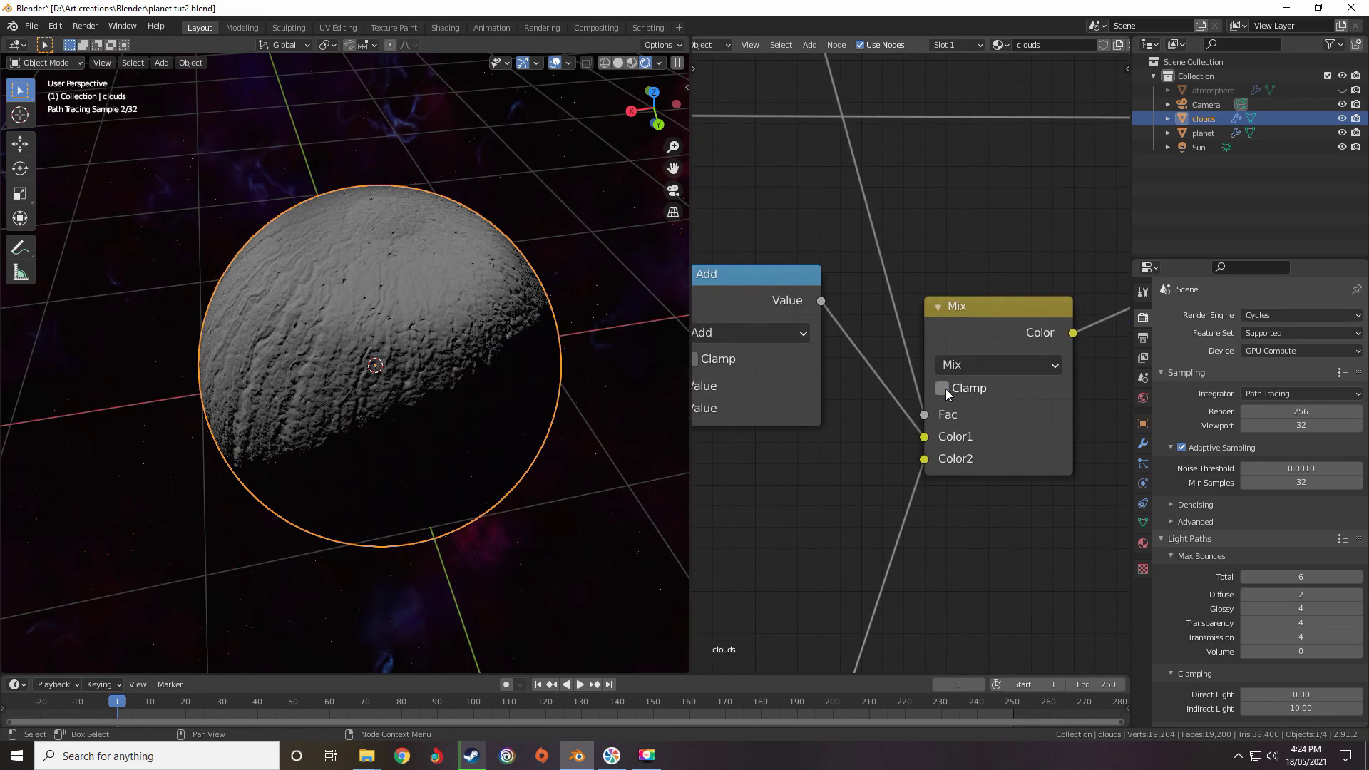
Preview the gradient mask by linking its ColorRamp straight to the Material Output, and undo that link
scroll(911, 349, "down", 8)
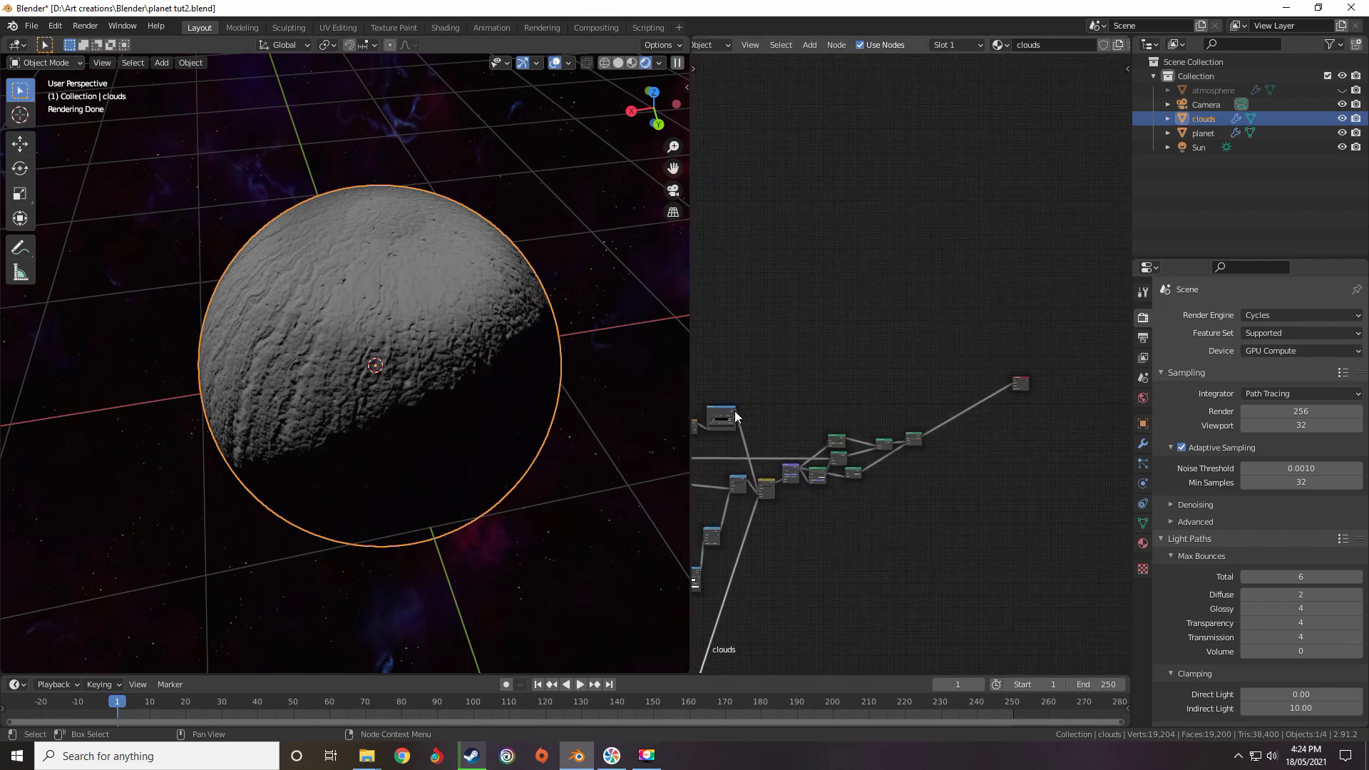
left_click_drag(720, 386, 1109, 344)
middle_click_drag(556, 349, 555, 192)
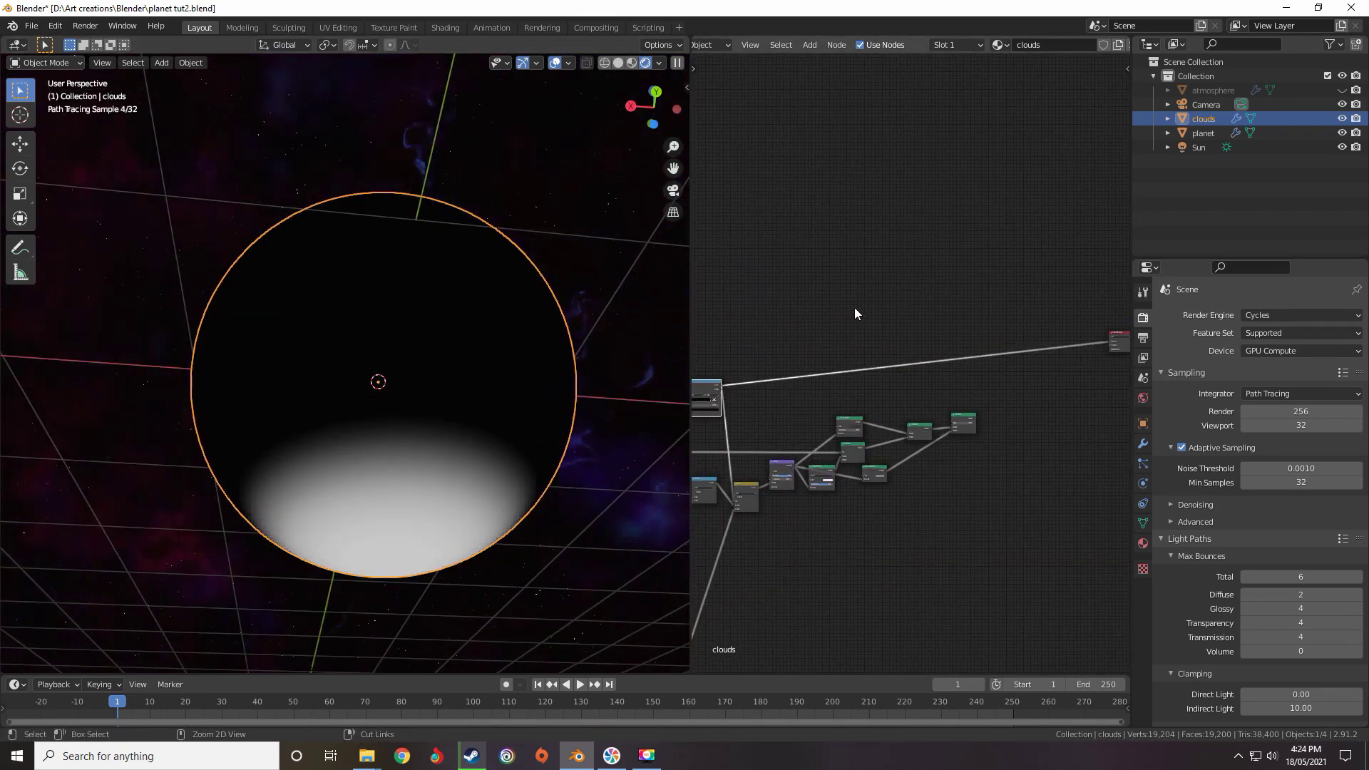
key("ctrl+z")
Examine the masked bump on the clouds sphere from several angles, including close up around the pole
scroll(825, 408, "up", 5)
middle_click_drag(825, 408, 978, 328)
scroll(720, 443, "up", 6)
middle_click_drag(605, 343, 307, 428)
scroll(827, 214, "down", 4)
scroll(945, 499, "up", 4)
middle_click_drag(441, 385, 426, 463)
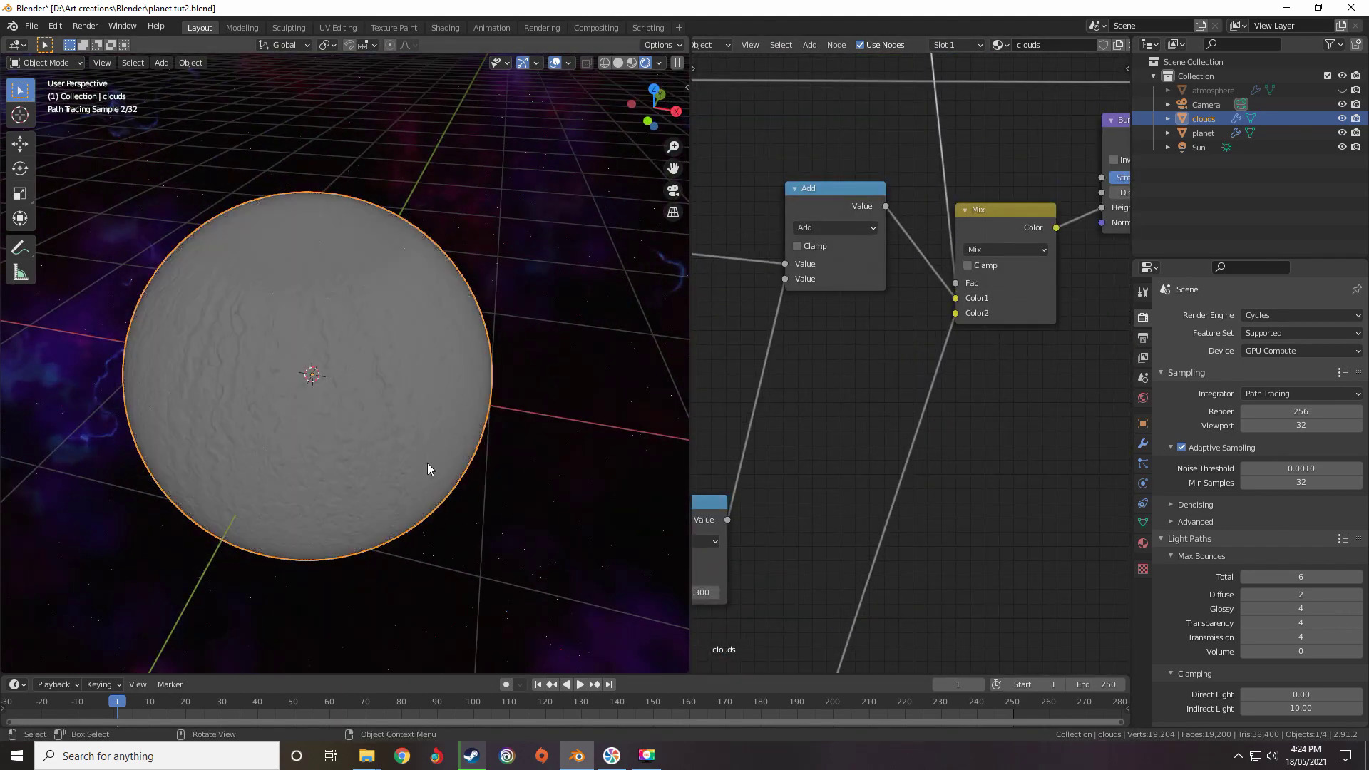
scroll(400, 467, "up", 2)
scroll(808, 490, "down", 5)
Move the duplicated chain's last Add node slightly upward
middle_click_drag(808, 491, 944, 60)
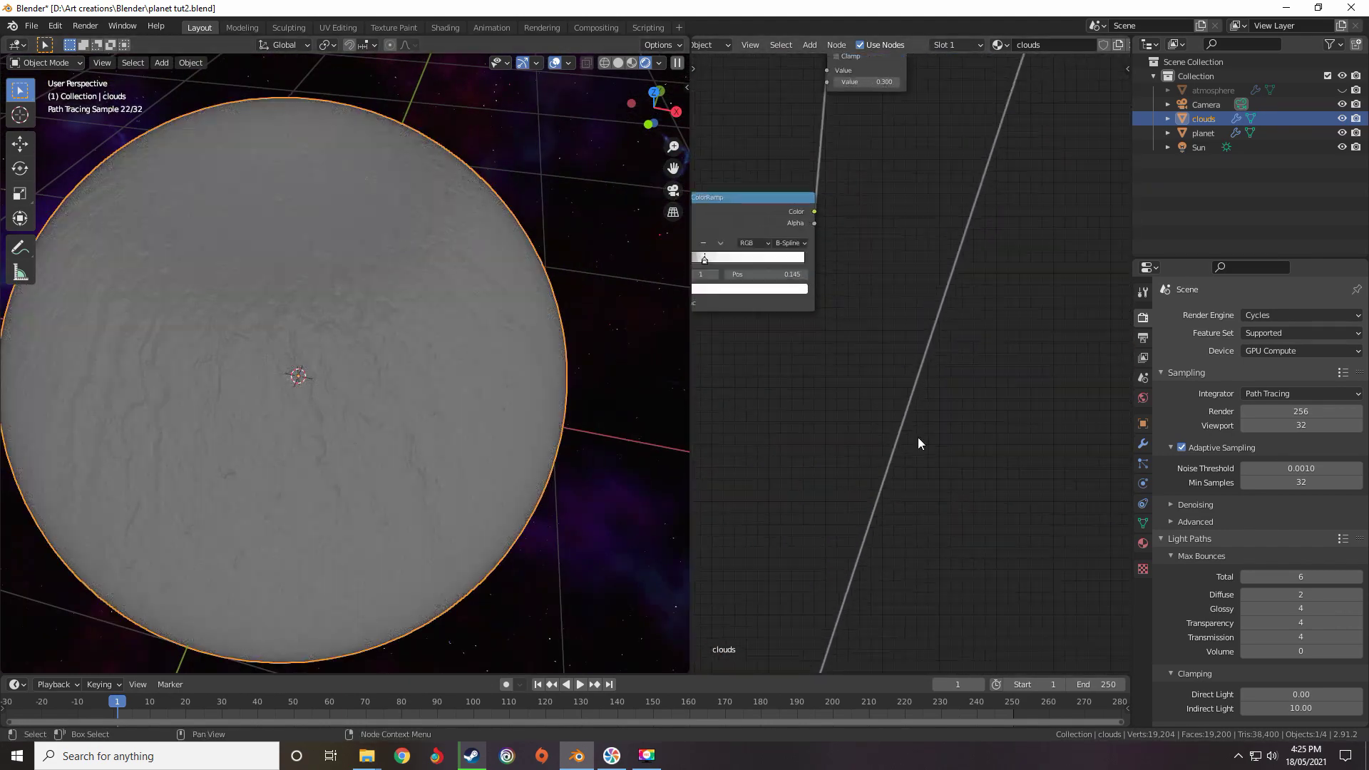
scroll(870, 599, "down", 8)
middle_click_drag(870, 599, 953, 382)
scroll(883, 520, "up", 5)
middle_click_drag(883, 520, 879, 407)
left_click_drag(879, 387, 897, 330)
Examine the Mix node before the Bump and the node chains connected to it
middle_click_drag(840, 399, 884, 517)
scroll(892, 429, "down", 10)
middle_click_drag(891, 377, 888, 479)
scroll(909, 378, "up", 6)
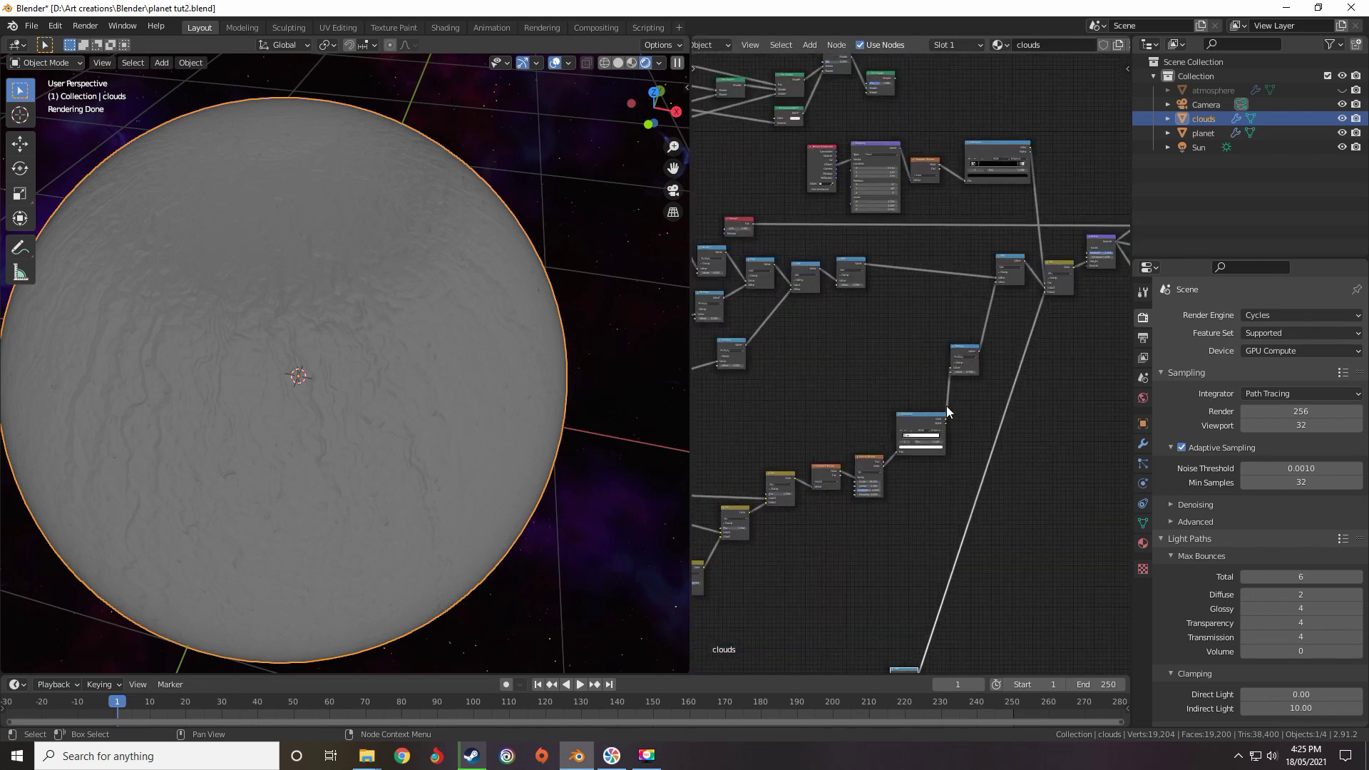
middle_click_drag(947, 405, 880, 372)
scroll(841, 403, "down", 4)
middle_click_drag(840, 414, 836, 464)
scroll(934, 405, "up", 1)
scroll(977, 401, "up", 7)
scroll(977, 401, "up", 6)
middle_click_drag(998, 353, 918, 374)
scroll(918, 371, "down", 16)
Connect the duplicated chain's second-to-last Add node to the Mix node's Color2 and delete the chain's last Add node
middle_click_drag(965, 416, 918, 289)
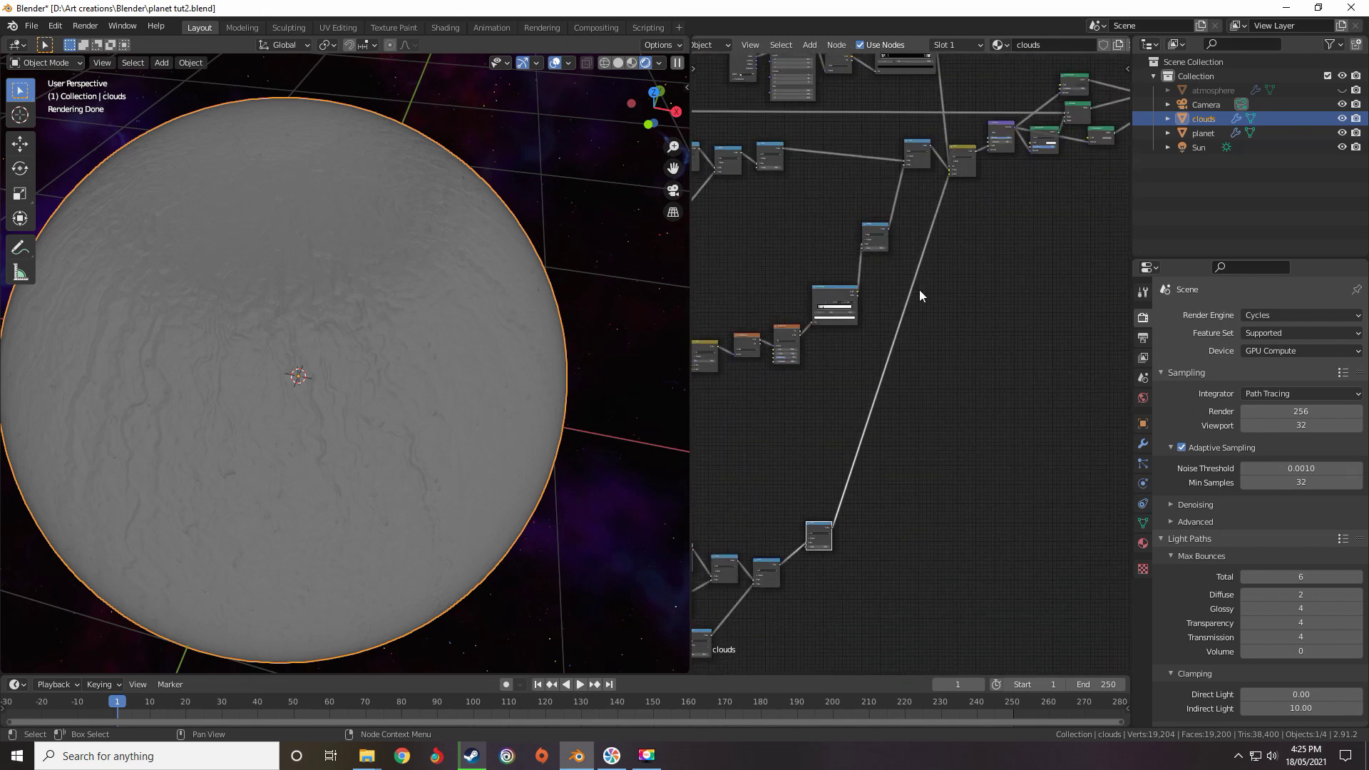
scroll(899, 381, "up", 1)
middle_click_drag(899, 380, 916, 259)
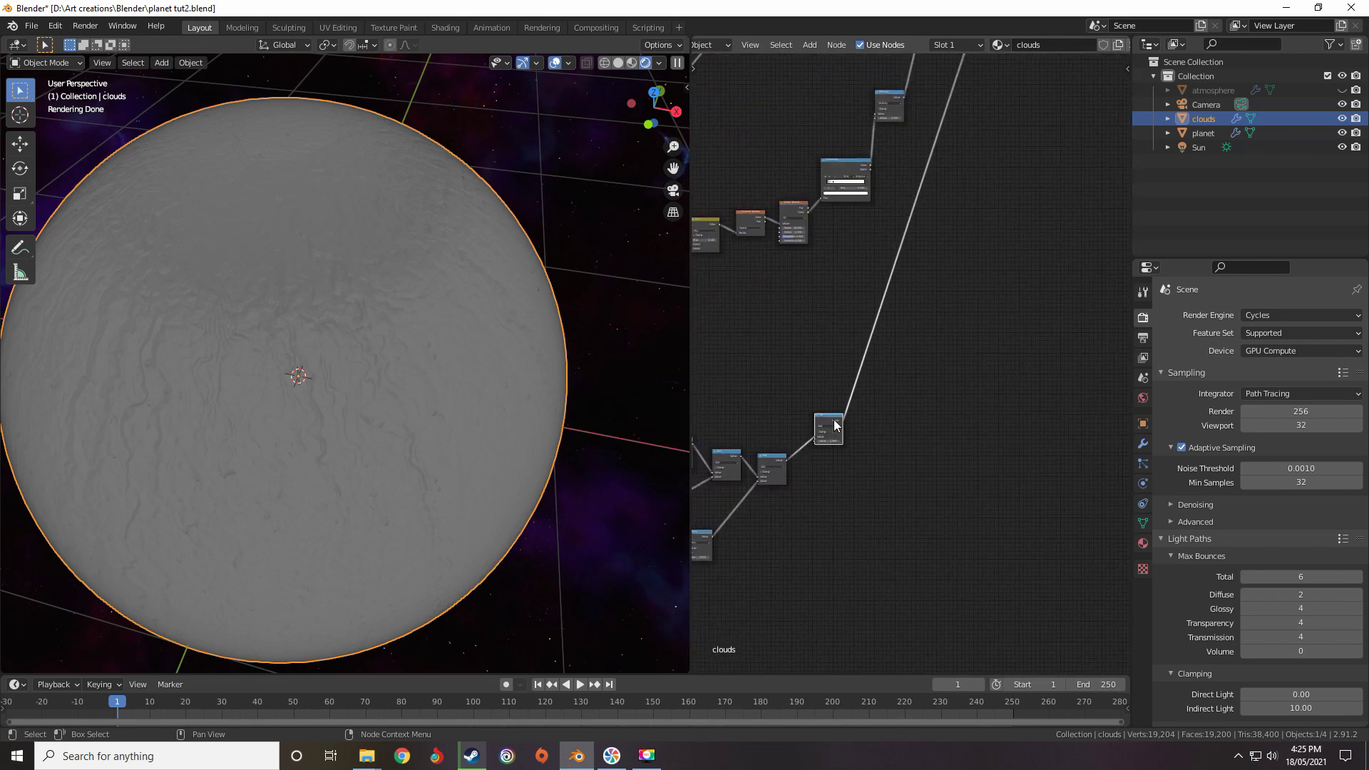
middle_click_drag(831, 429, 847, 462)
scroll(847, 478, "down", 1)
scroll(811, 551, "down", 1)
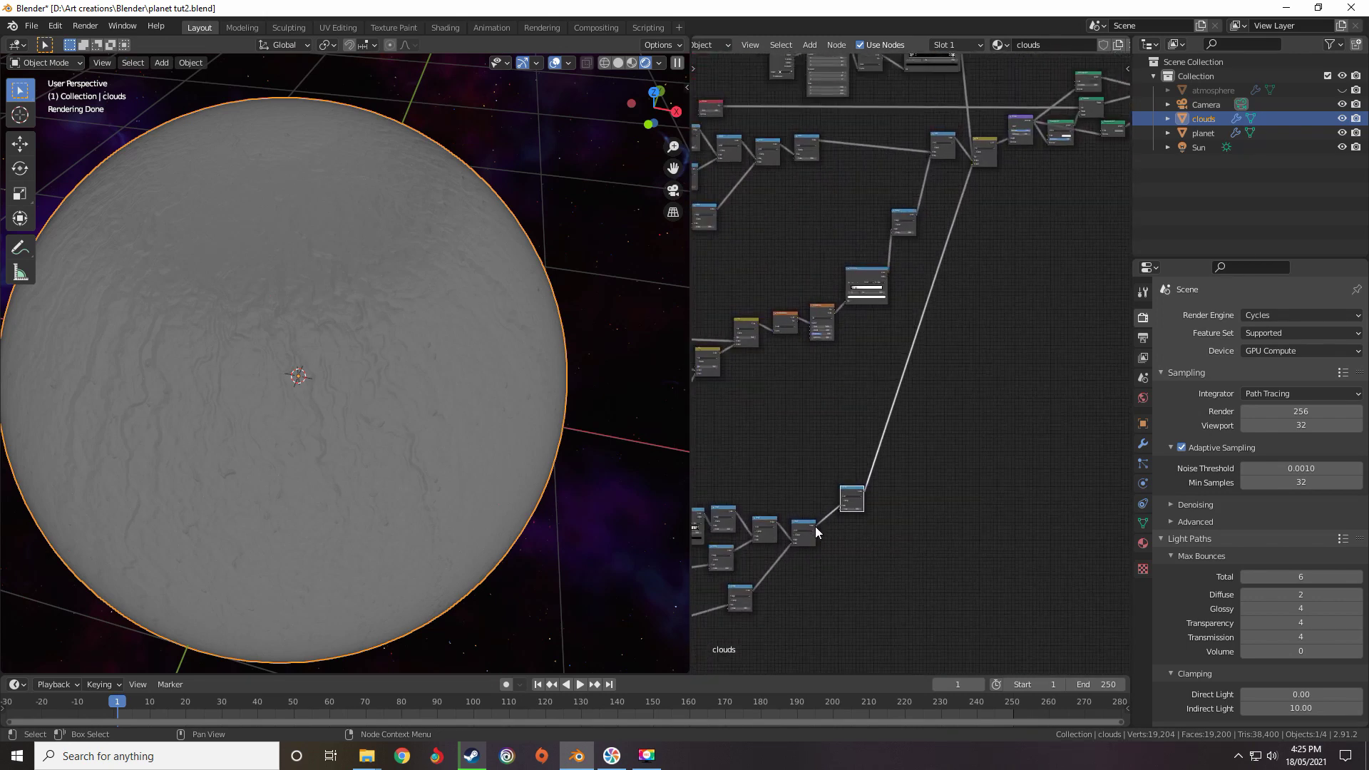
left_click_drag(815, 526, 974, 165)
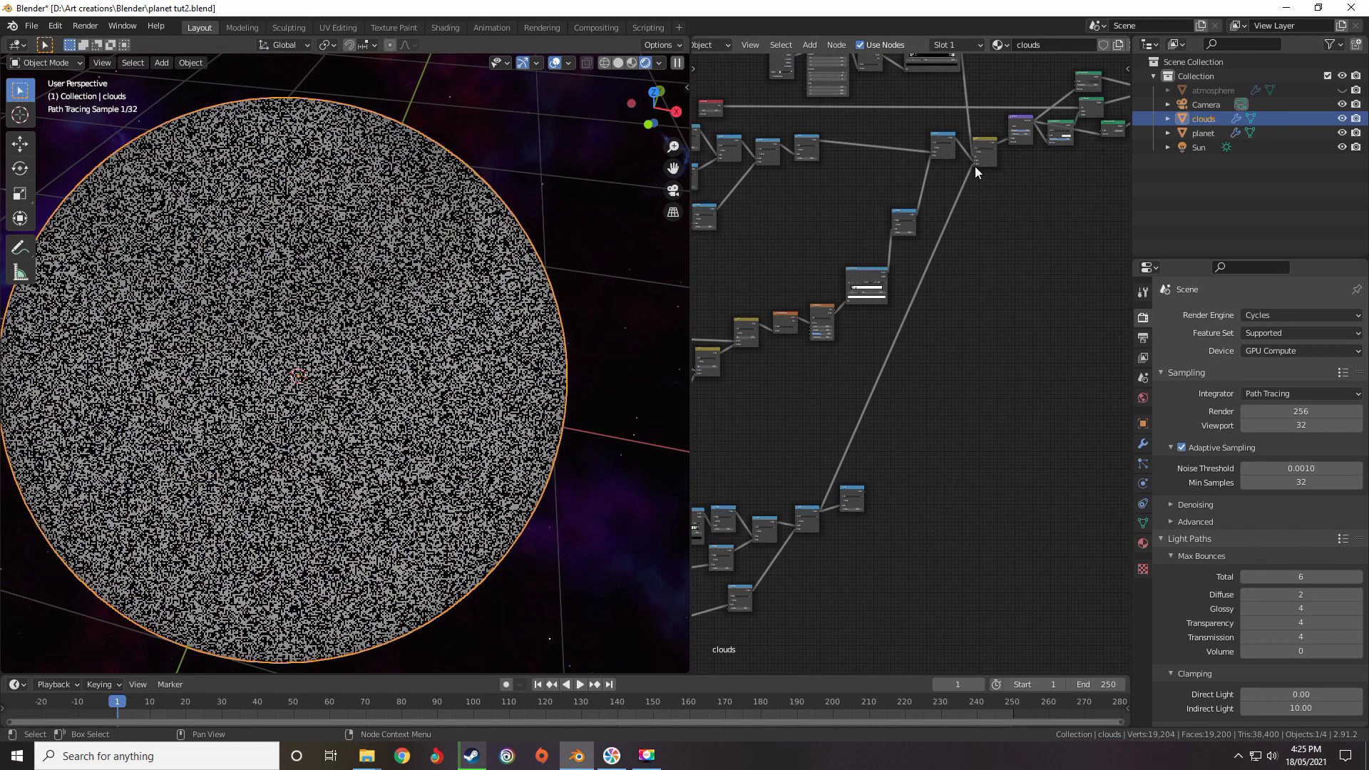
key("x")
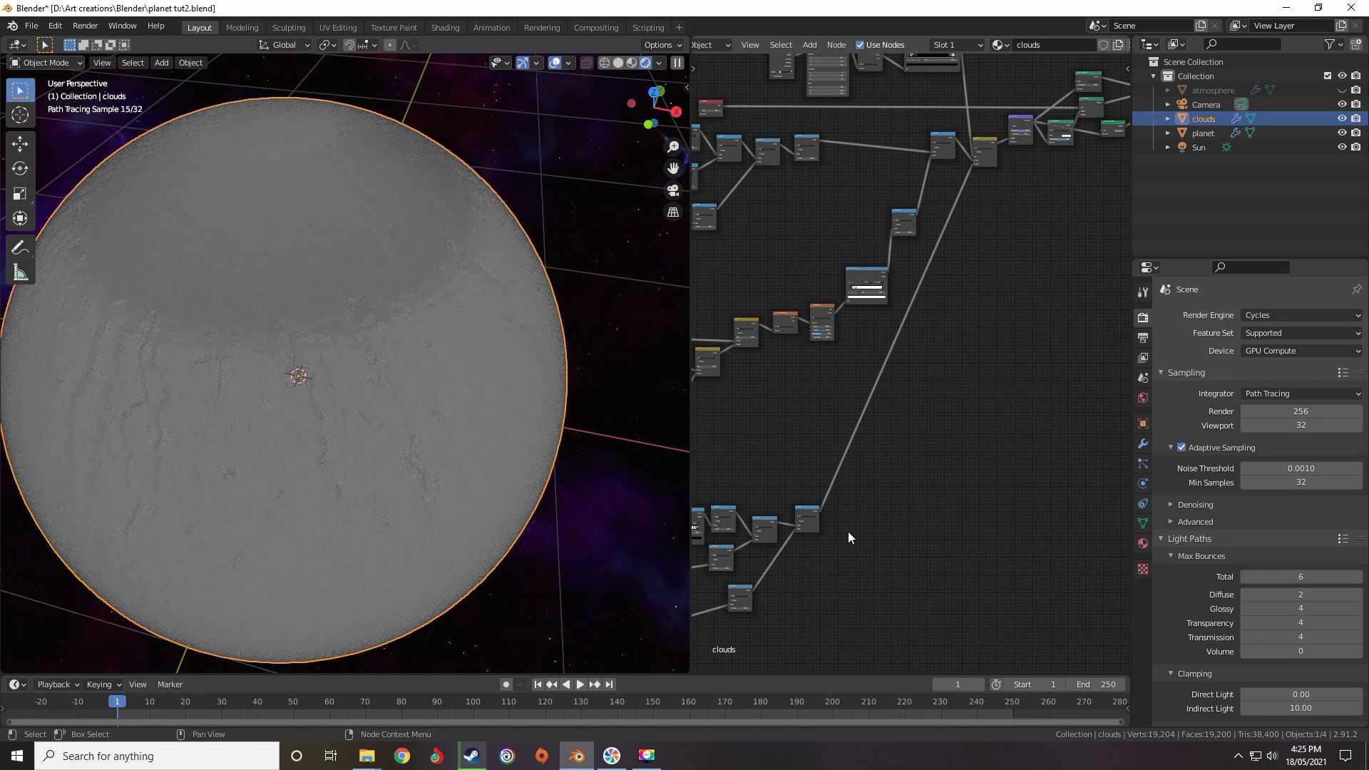
Reroute the Add node's Value link from the Mix node's Color1 directly to the Bump node's Height input
scroll(641, 442, "down", 2)
scroll(991, 163, "up", 2)
middle_click_drag(991, 162, 803, 363)
scroll(955, 288, "up", 5)
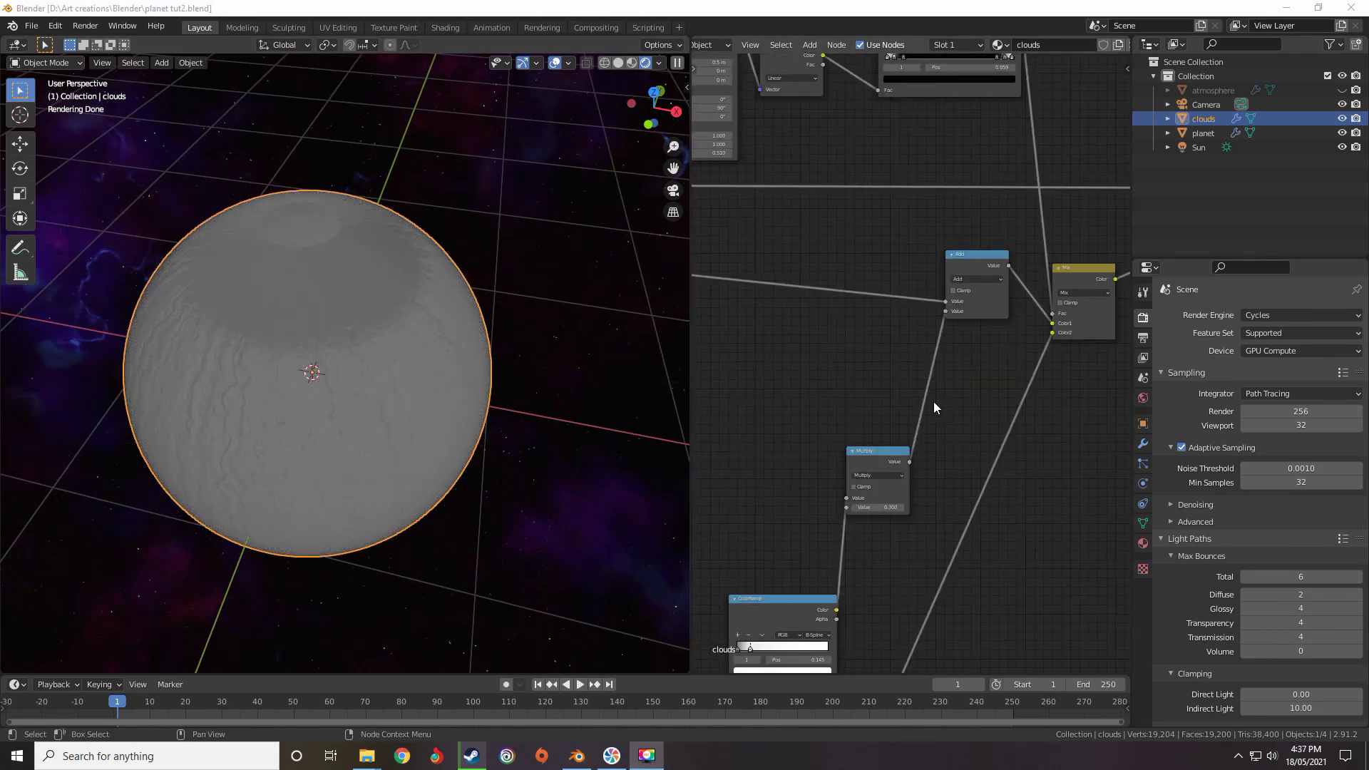
mouse_move(934, 401)
middle_mouse_down()
mouse_move(935, 336)
mouse_move(937, 360)
mouse_move(906, 357)
mouse_move(903, 397)
mouse_move(961, 397)
mouse_move(901, 407)
mouse_move(931, 403)
middle_mouse_up()
scroll(936, 338, "up", 3)
scroll(968, 354, "up", 3)
scroll(925, 348, "up", 1)
scroll(917, 388, "up", 3)
scroll(959, 397, "down", 6)
left_click_drag(976, 389, 1068, 332)
scroll(1040, 298, "up", 2)
middle_click_drag(1102, 298, 1038, 350)
left_click(1036, 277)
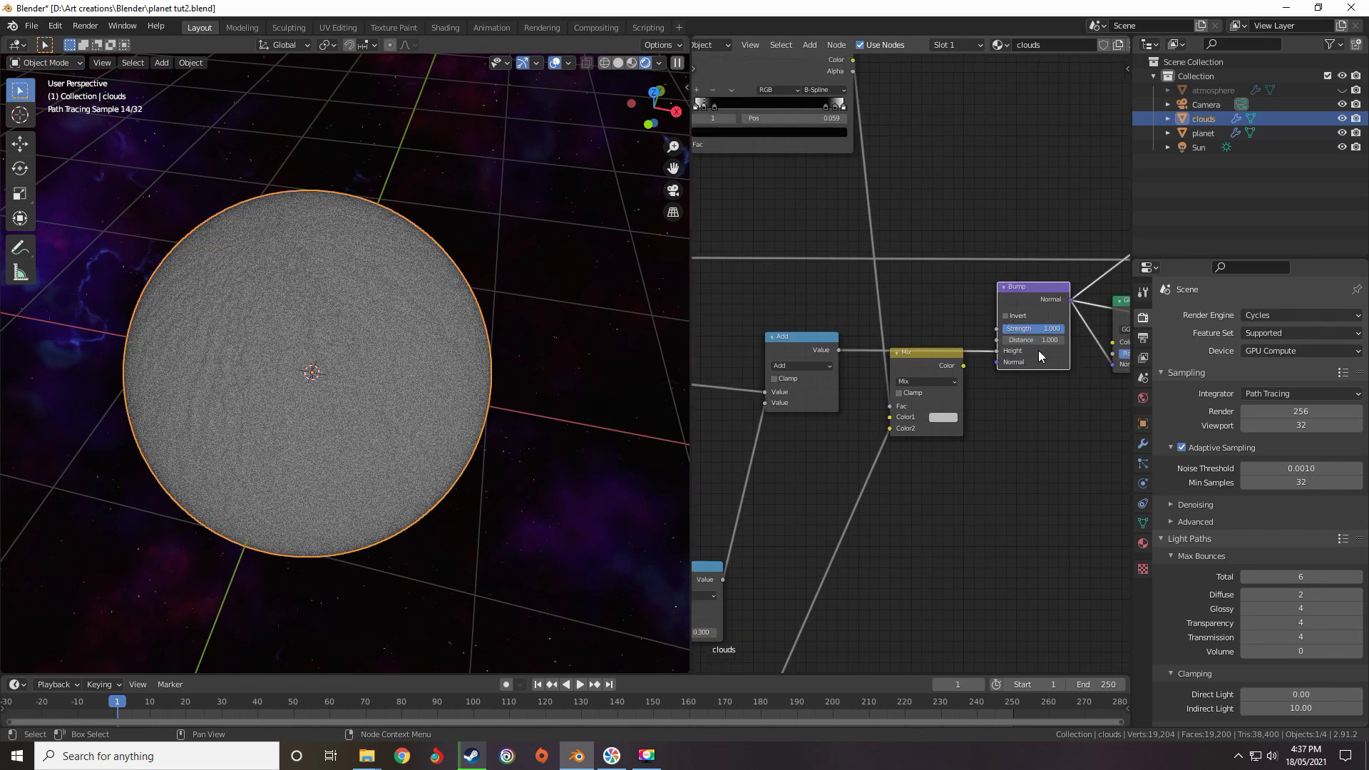
Trace the two original node chains that feed the Add node before the Bump
scroll(972, 368, "down", 5)
middle_click_drag(958, 372, 1089, 329)
middle_click_drag(868, 347, 959, 348)
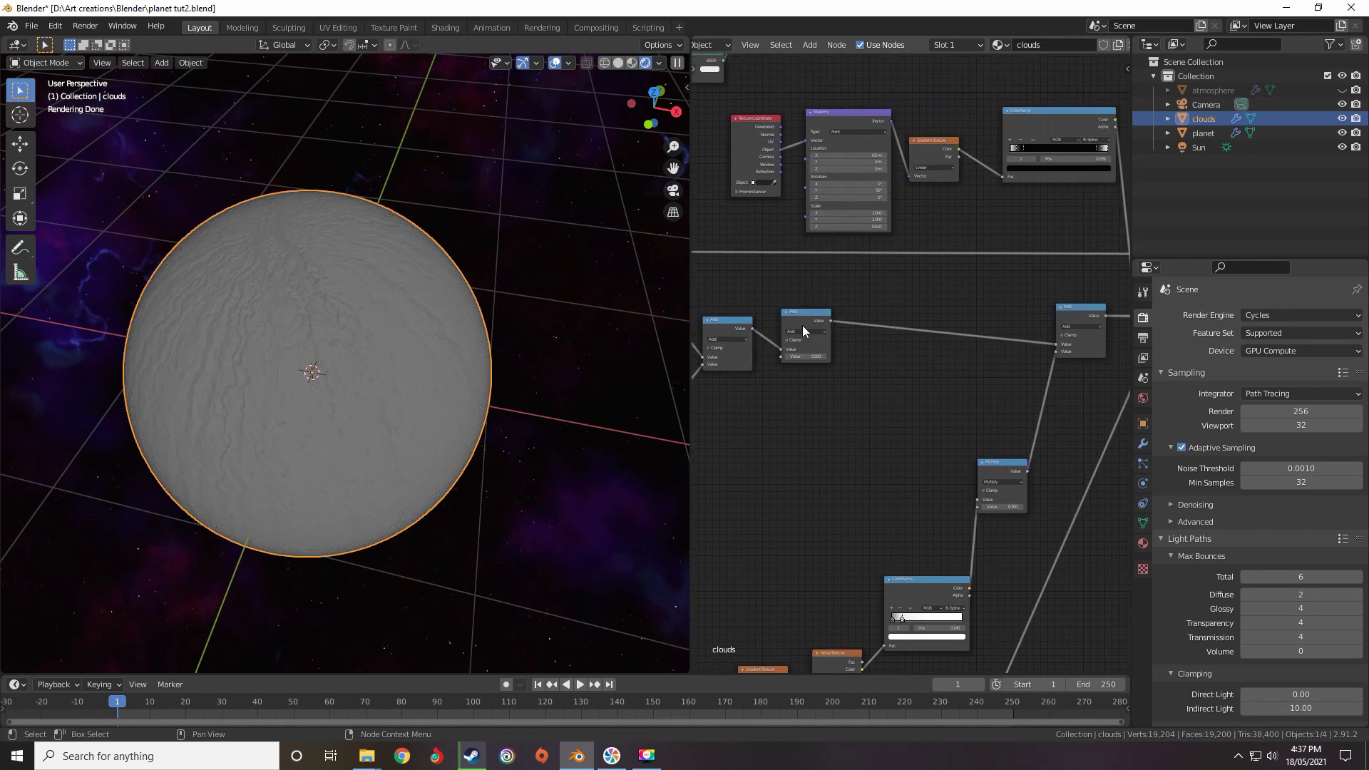
middle_click_drag(1078, 332, 1028, 310)
scroll(959, 340, "up", 4)
left_click(998, 292)
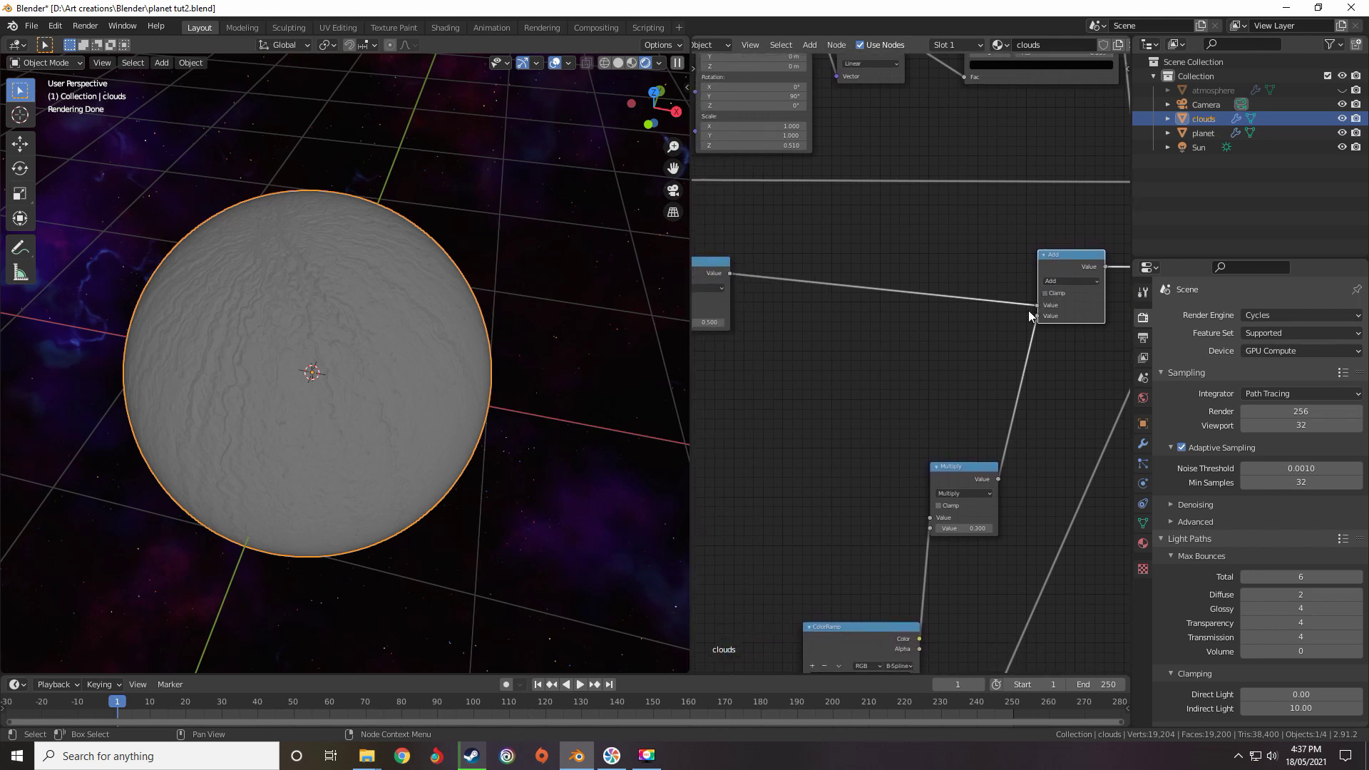
scroll(1028, 310, "down", 3)
middle_click_drag(932, 399, 1033, 336)
middle_click_drag(941, 442, 969, 297)
scroll(969, 297, "up", 3)
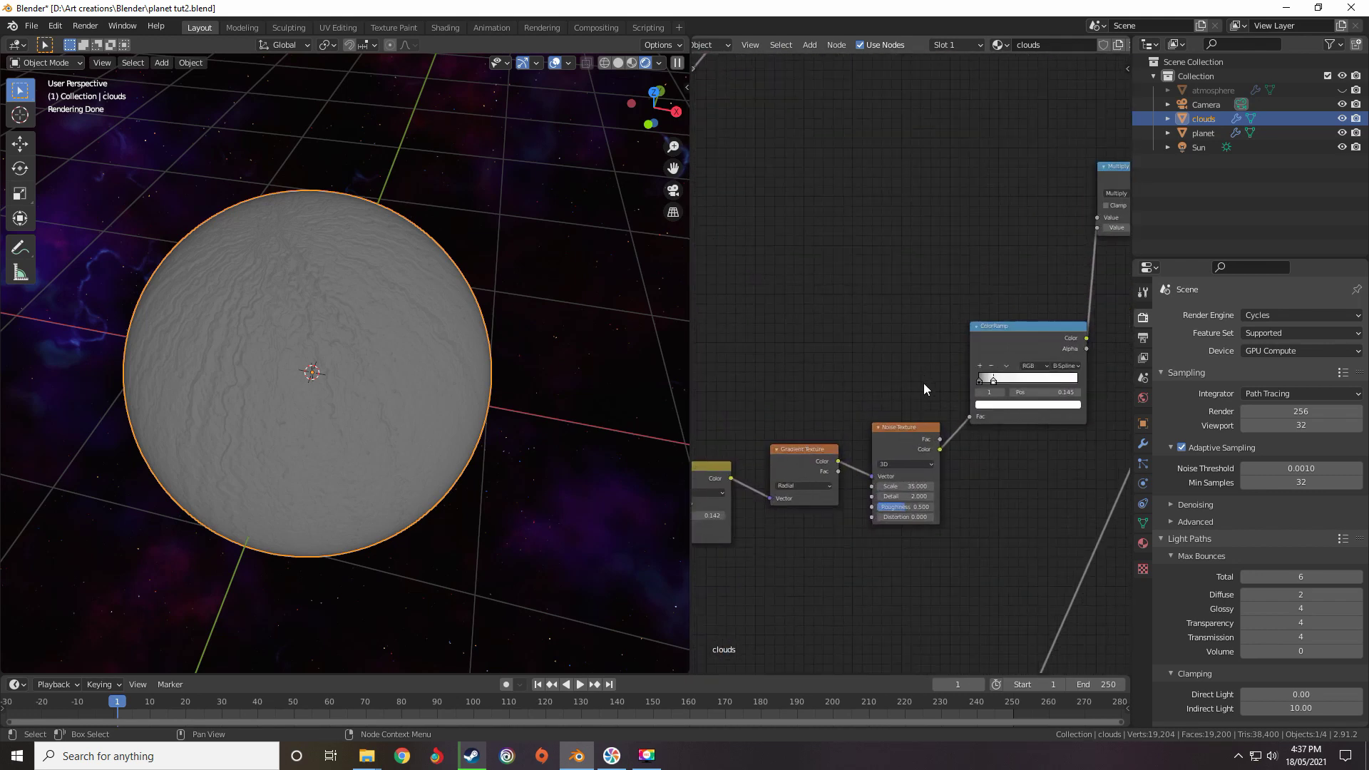
scroll(916, 385, "down", 6)
middle_click_drag(859, 420, 709, 574)
scroll(983, 369, "up", 2)
scroll(962, 353, "down", 3)
scroll(910, 378, "up", 5)
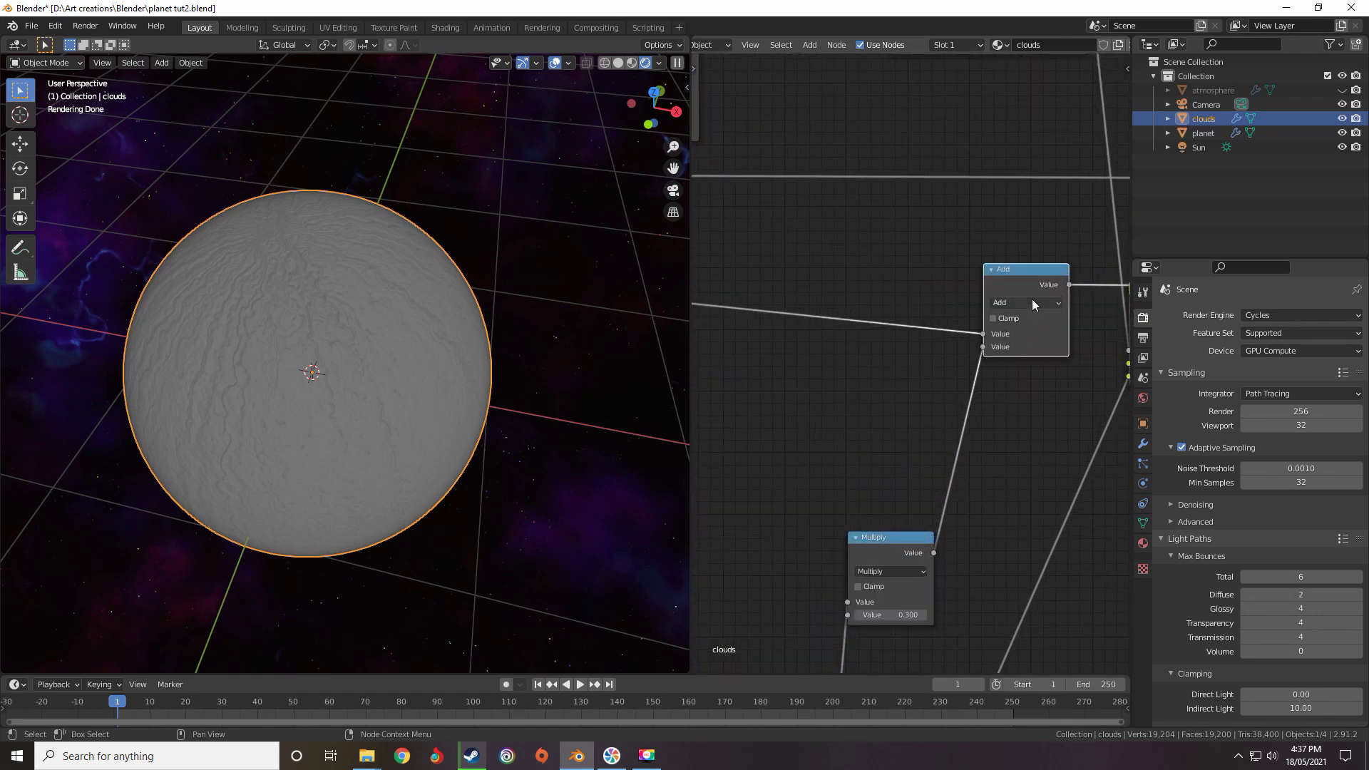
Check the sphere's bump from the side and review the duplicated node chain leading to the Mix node's Color2
middle_click_drag(471, 449, 498, 403)
scroll(941, 381, "down", 5)
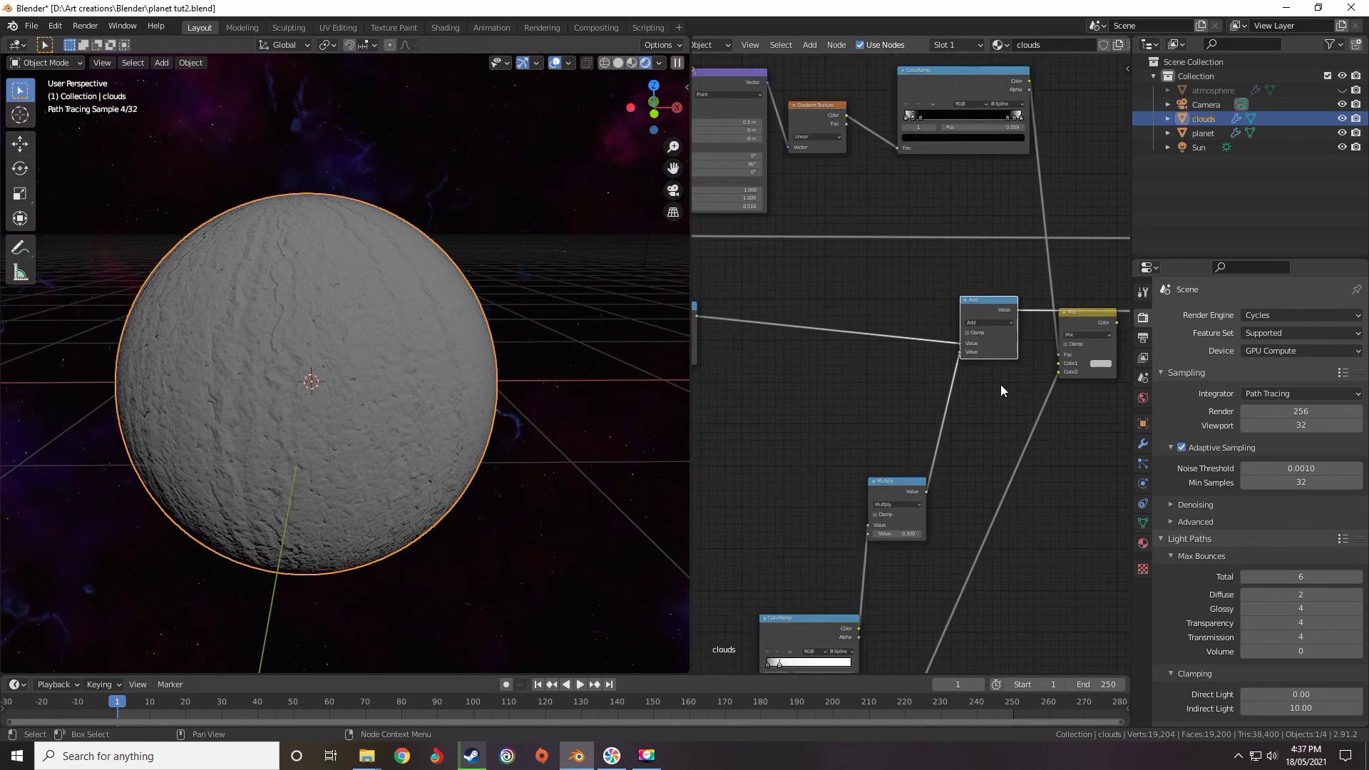
middle_click_drag(1000, 386, 987, 312)
scroll(990, 259, "up", 3)
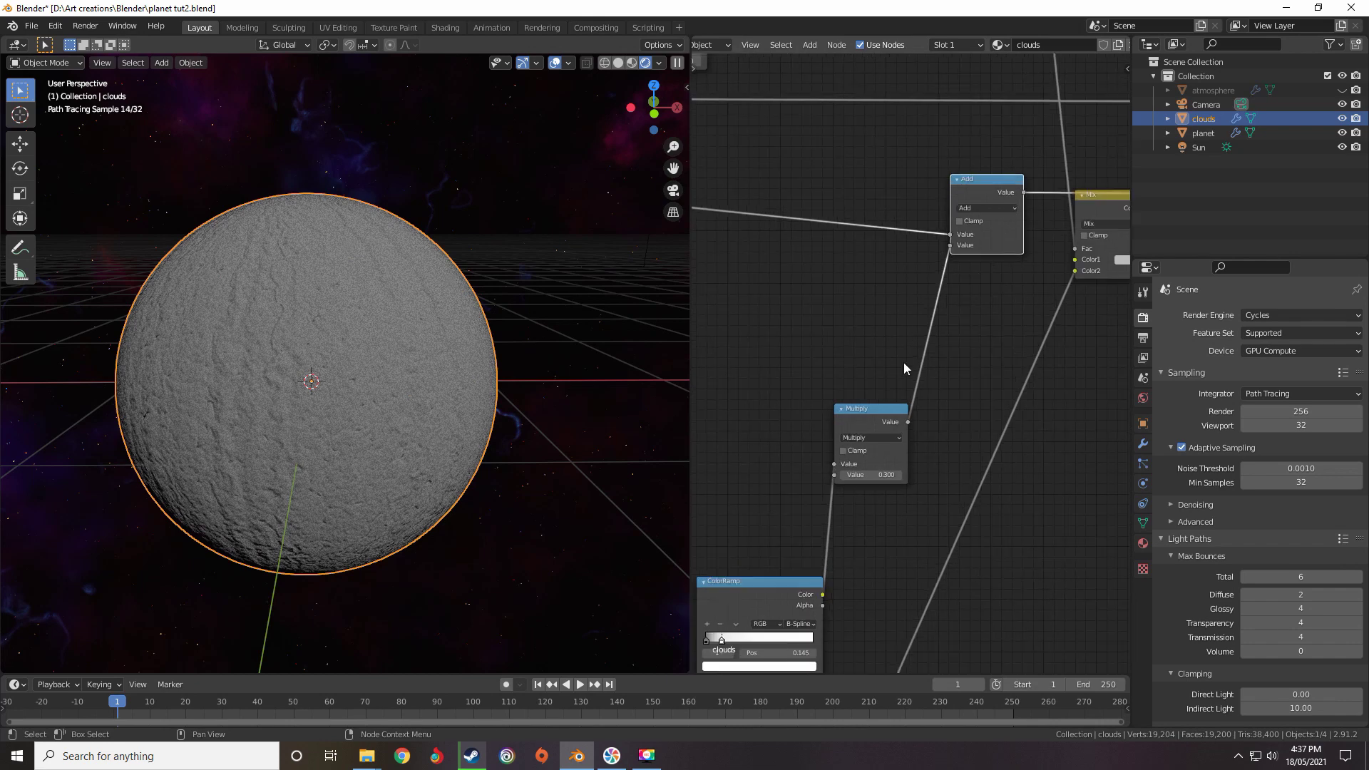
middle_click_drag(904, 362, 951, 293)
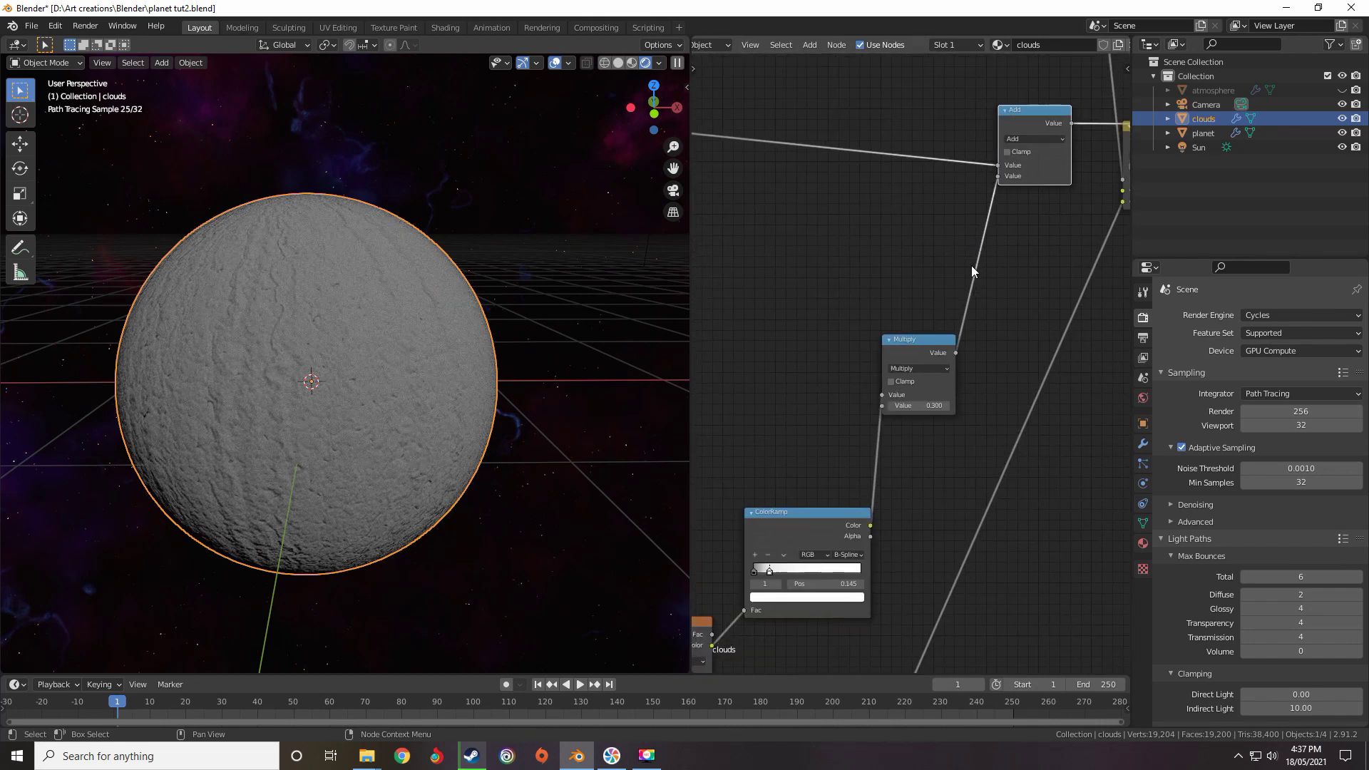
scroll(978, 268, "down", 3)
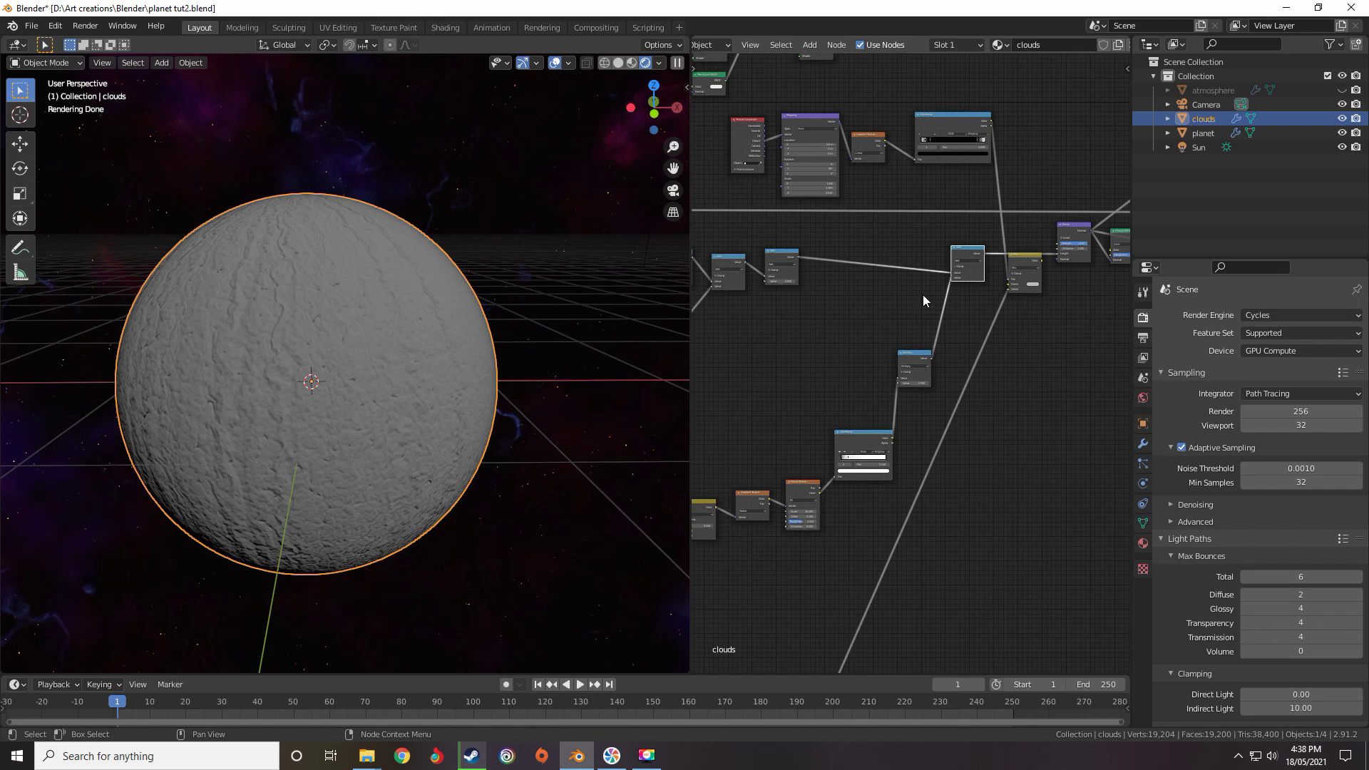
scroll(908, 432, "down", 6)
middle_click_drag(908, 432, 1029, 323)
scroll(869, 433, "up", 2)
middle_click_drag(964, 439, 874, 450)
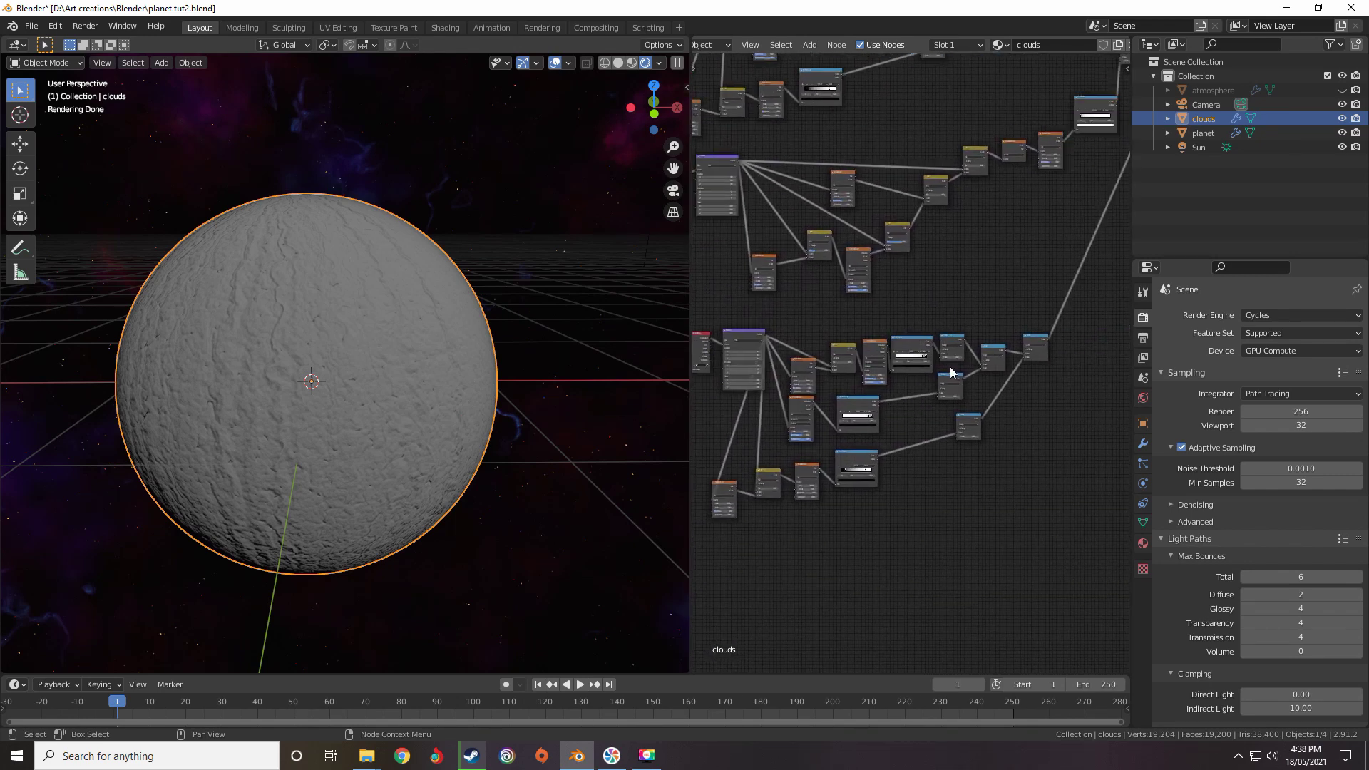
left_click_drag(1062, 303, 656, 583)
scroll(998, 235, "down", 1)
middle_click_drag(1094, 93, 872, 406)
scroll(913, 333, "up", 5)
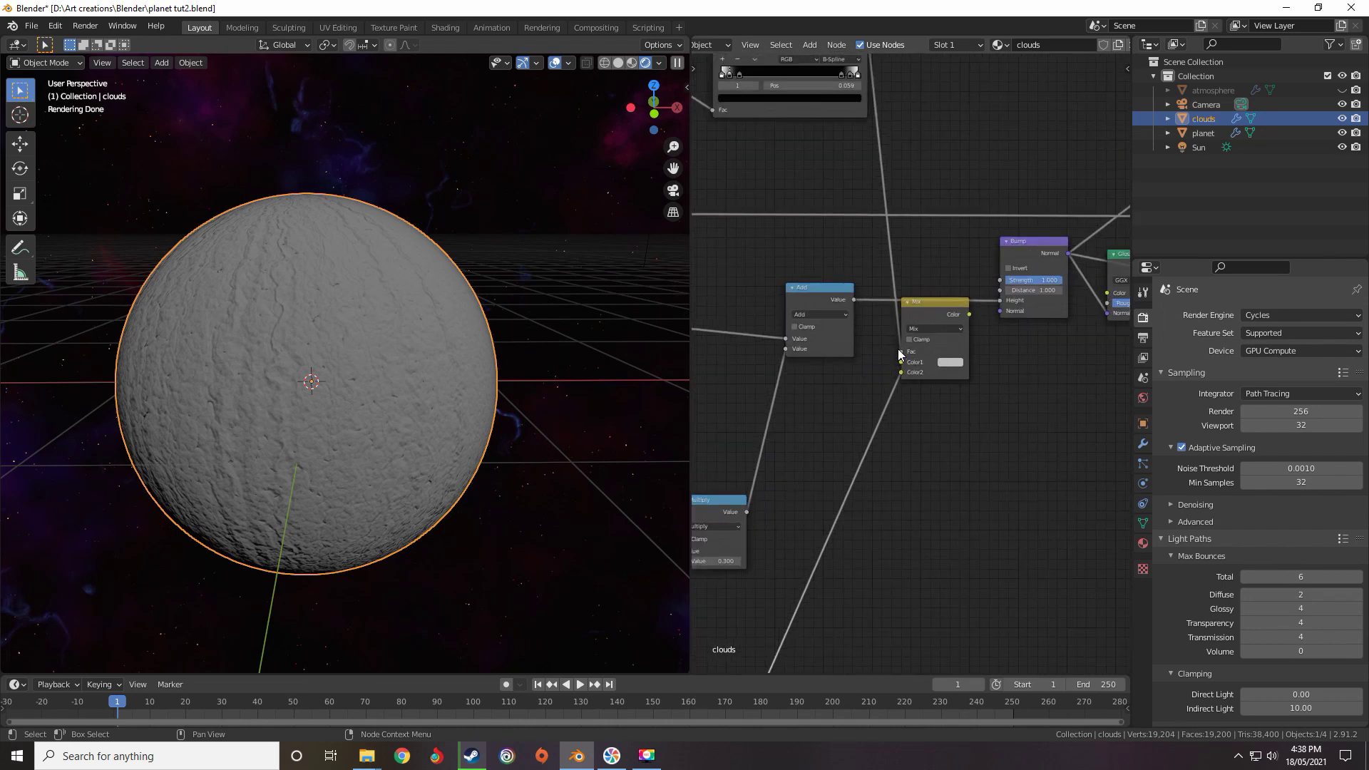
Connect the Multiply node's Value to the Mix node's Color1, and rearrange the Mix and Add nodes so the Mix sits before the Add
middle_click_drag(834, 389, 941, 296)
left_click_drag(856, 419, 1009, 271)
left_click_drag(1045, 216, 892, 274)
left_click(931, 243)
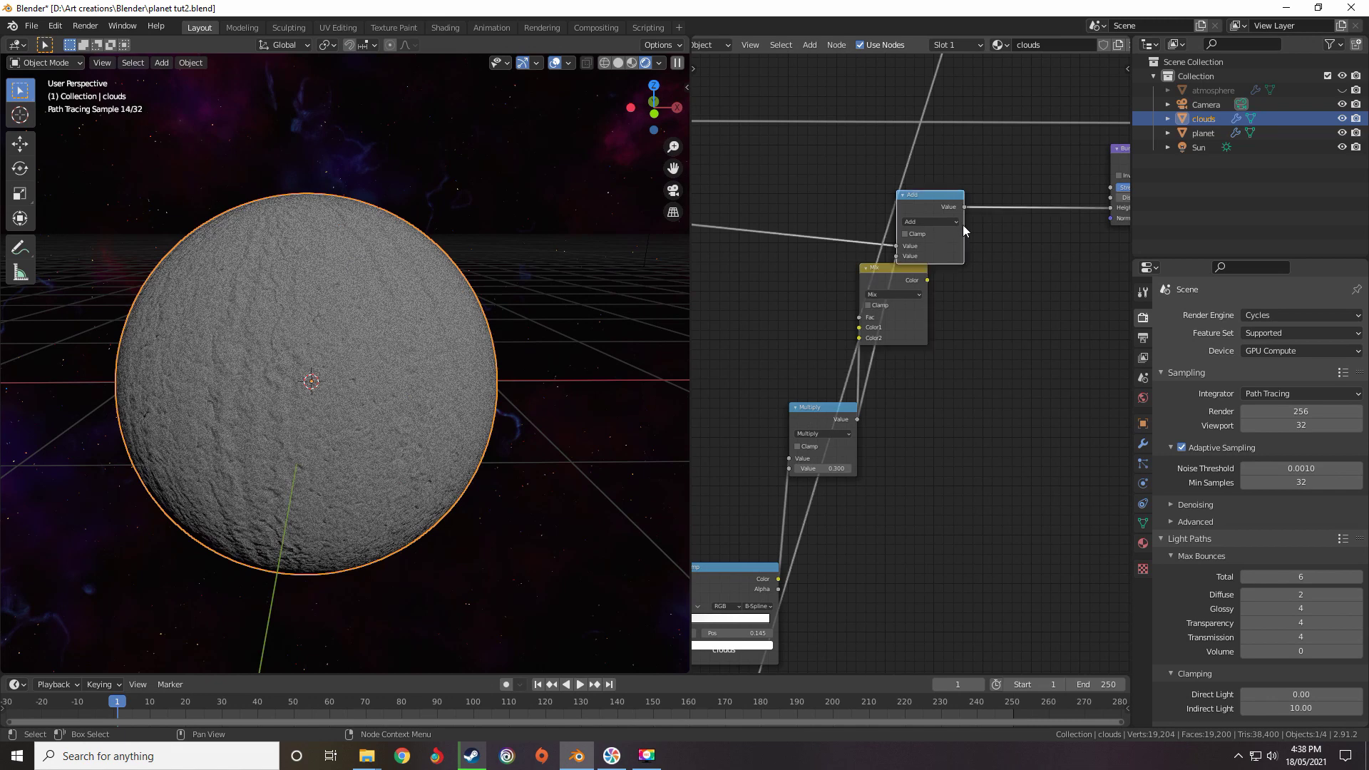
left_click_drag(959, 230, 1045, 205)
Connect the Mix node's Color output to the Add node's second Value input and position the Mix between Multiply and Add
left_click_drag(926, 280, 983, 230)
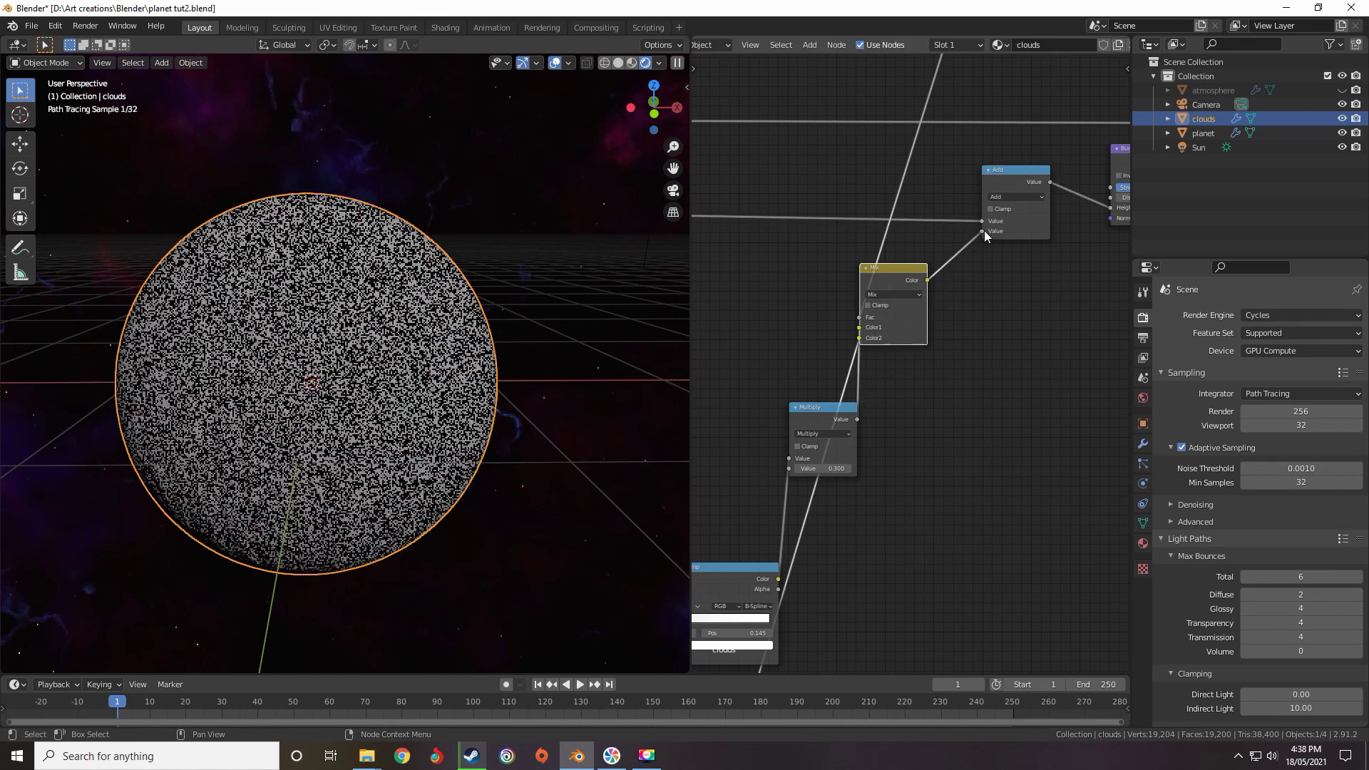
left_click_drag(873, 273, 925, 278)
scroll(907, 360, "down", 4)
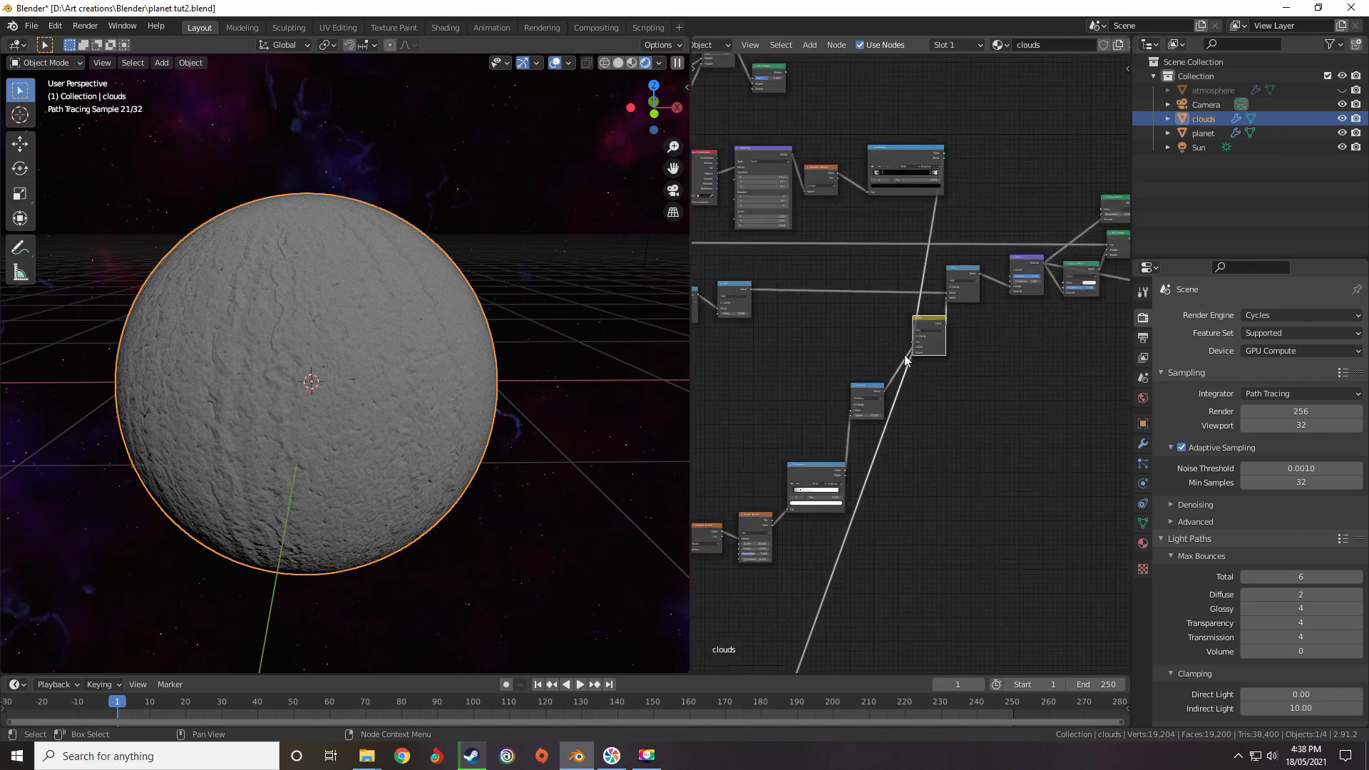
Trace the Mix node's Color1 and Color2 inputs back to the Multiply chain and the duplicated noise chain
scroll(927, 339, "up", 4)
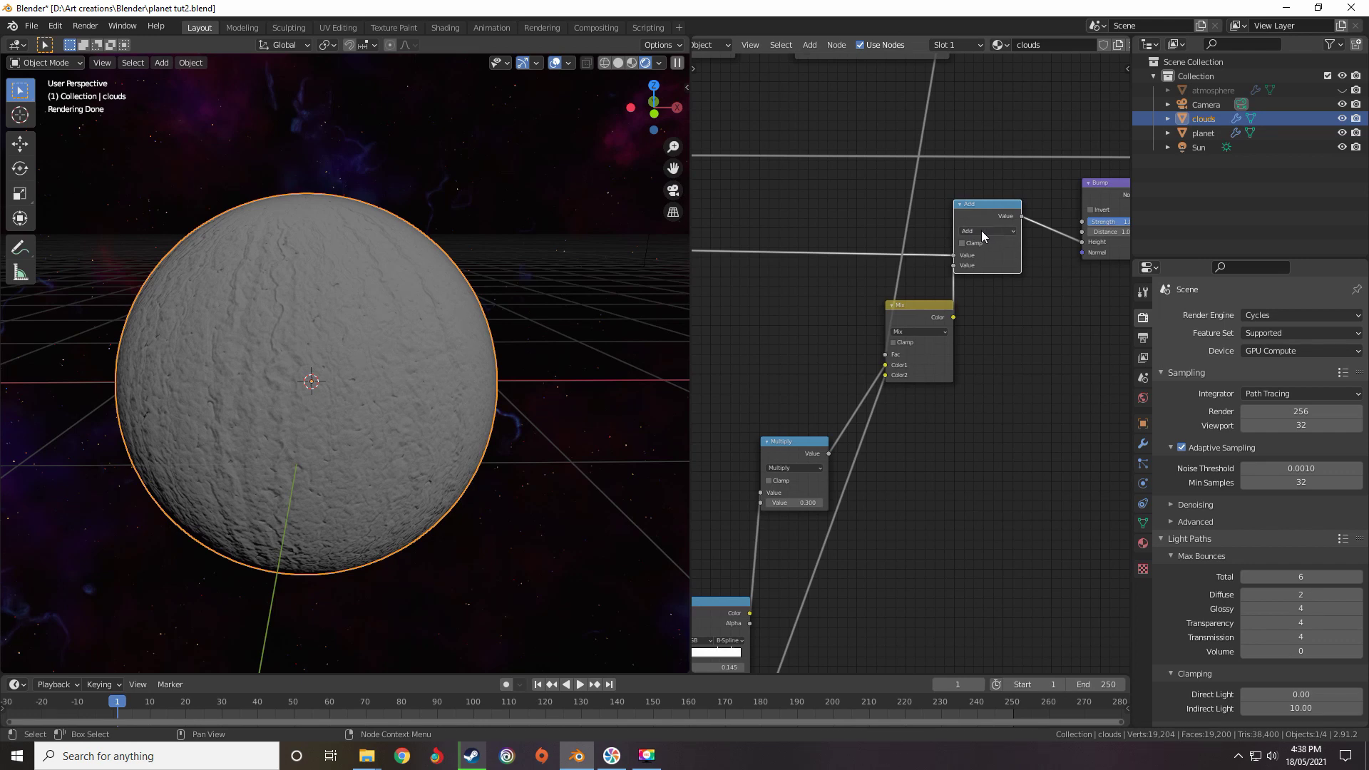
middle_click_drag(873, 382, 940, 288)
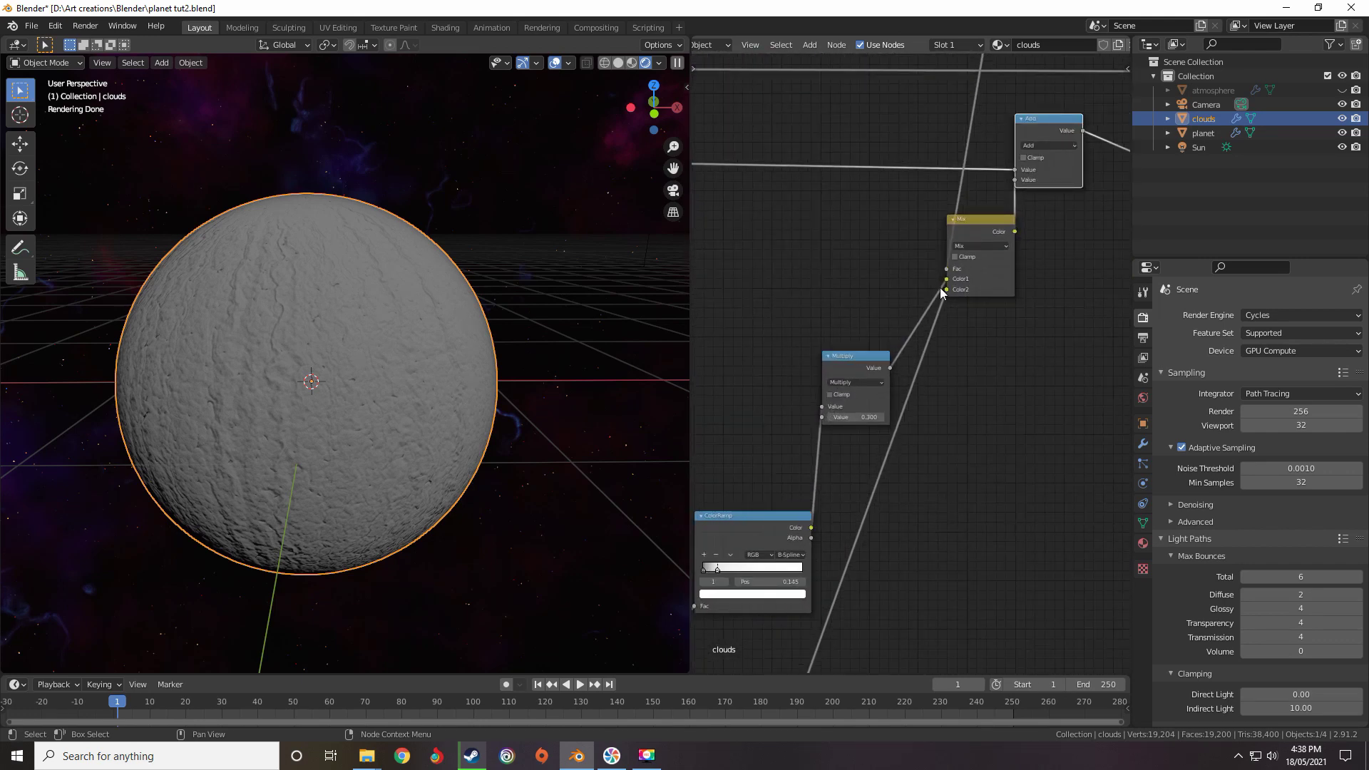
scroll(951, 263, "down", 5)
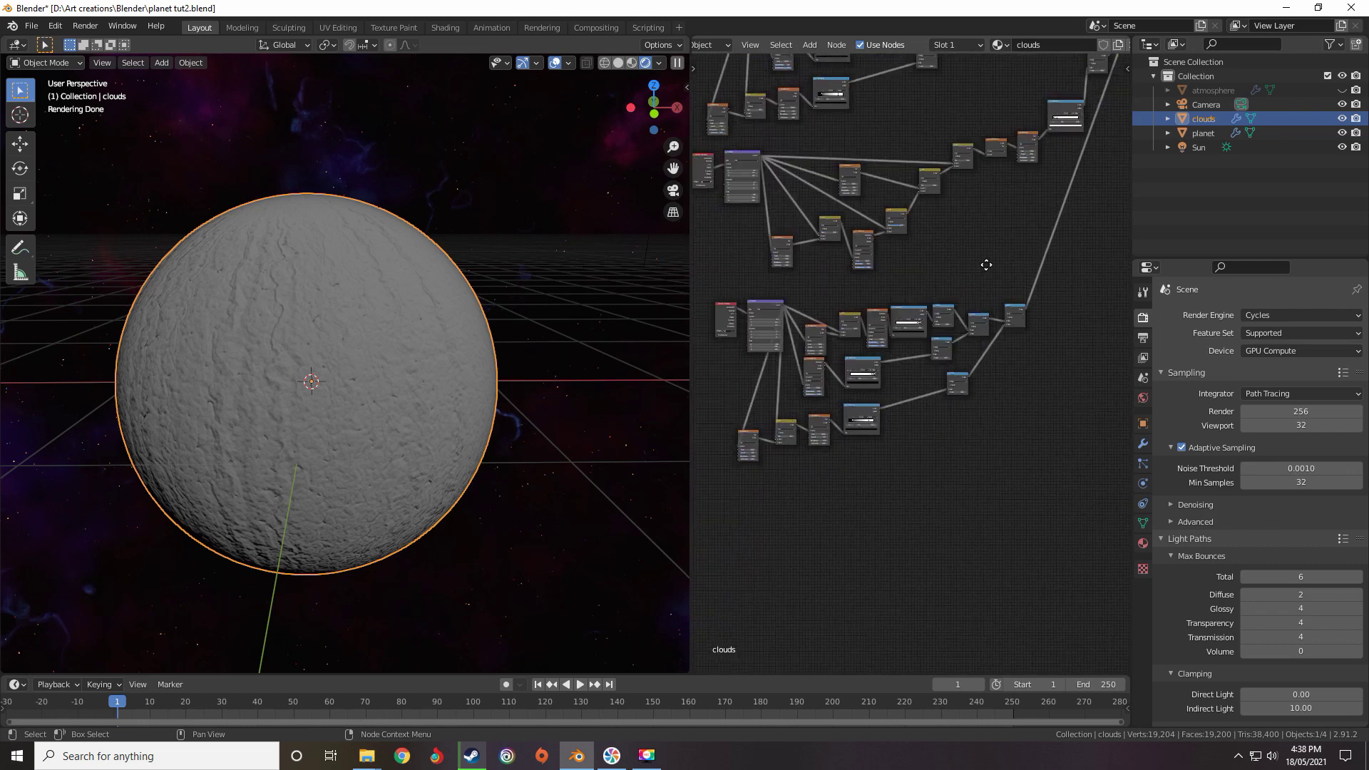
left_click_drag(1081, 247, 733, 489)
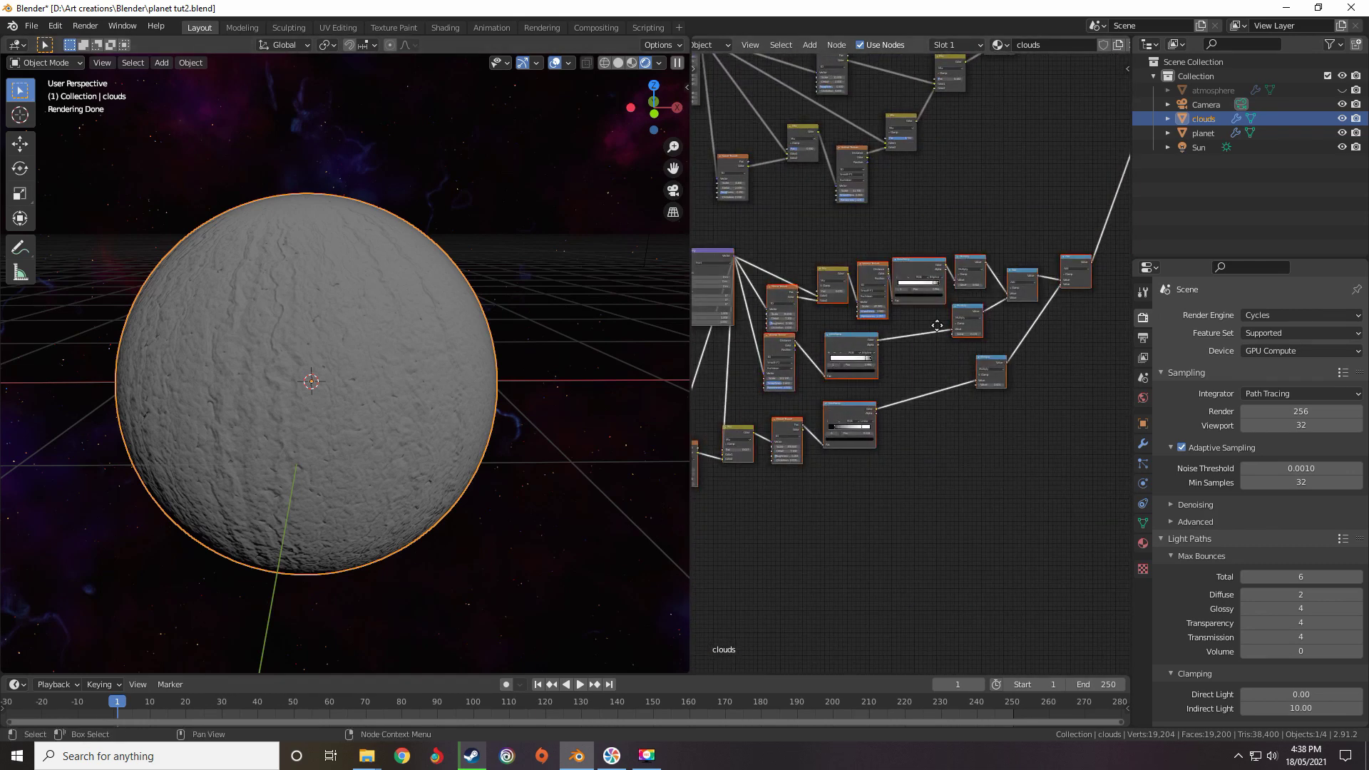
scroll(852, 385, "down", 2)
middle_click_drag(999, 178, 975, 211)
scroll(975, 211, "up", 4)
middle_click_drag(964, 284, 937, 356)
scroll(937, 357, "down", 4)
middle_click_drag(917, 259, 960, 322)
left_click_drag(1034, 182, 851, 284)
scroll(933, 317, "up", 6)
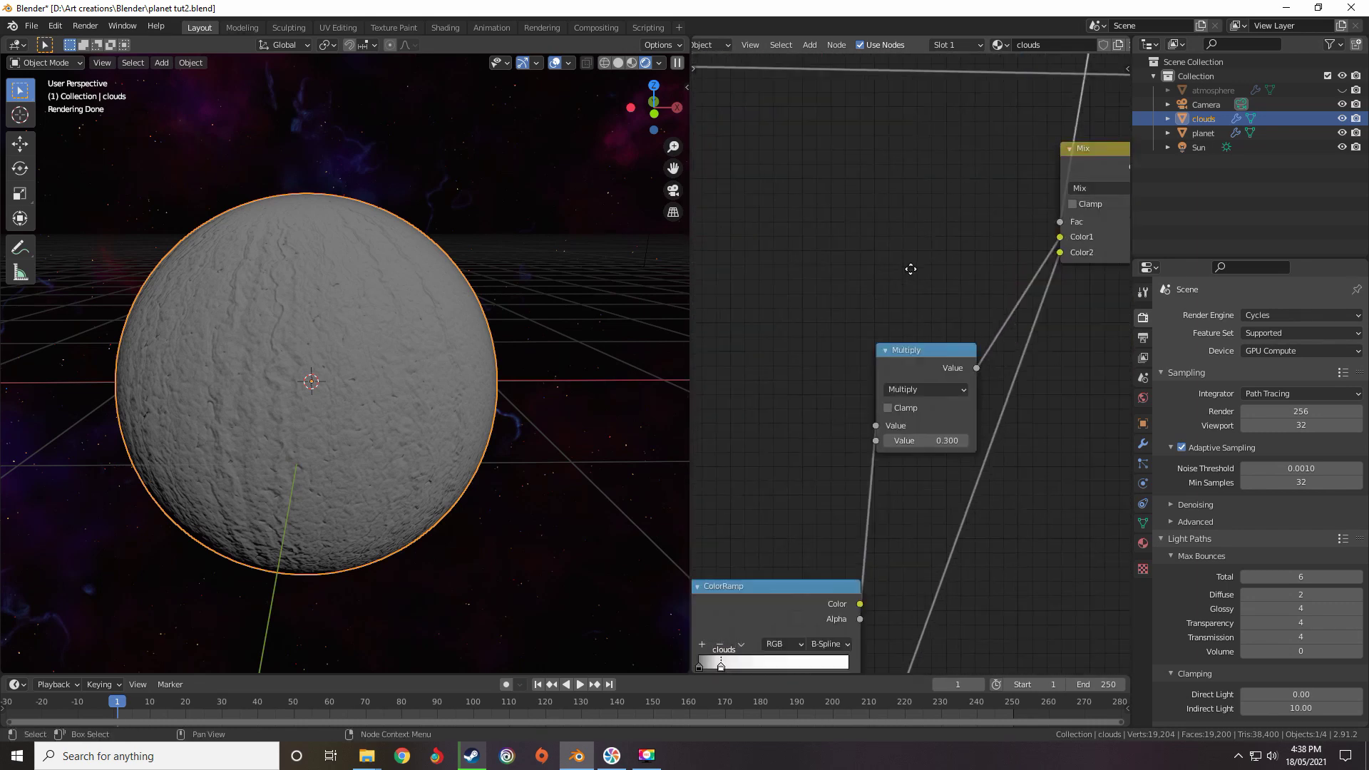
Inspect the sphere's pole from above and follow the duplicated noise chain up to the Mix node and its gradient ColorRamp
middle_click_drag(485, 349, 471, 404)
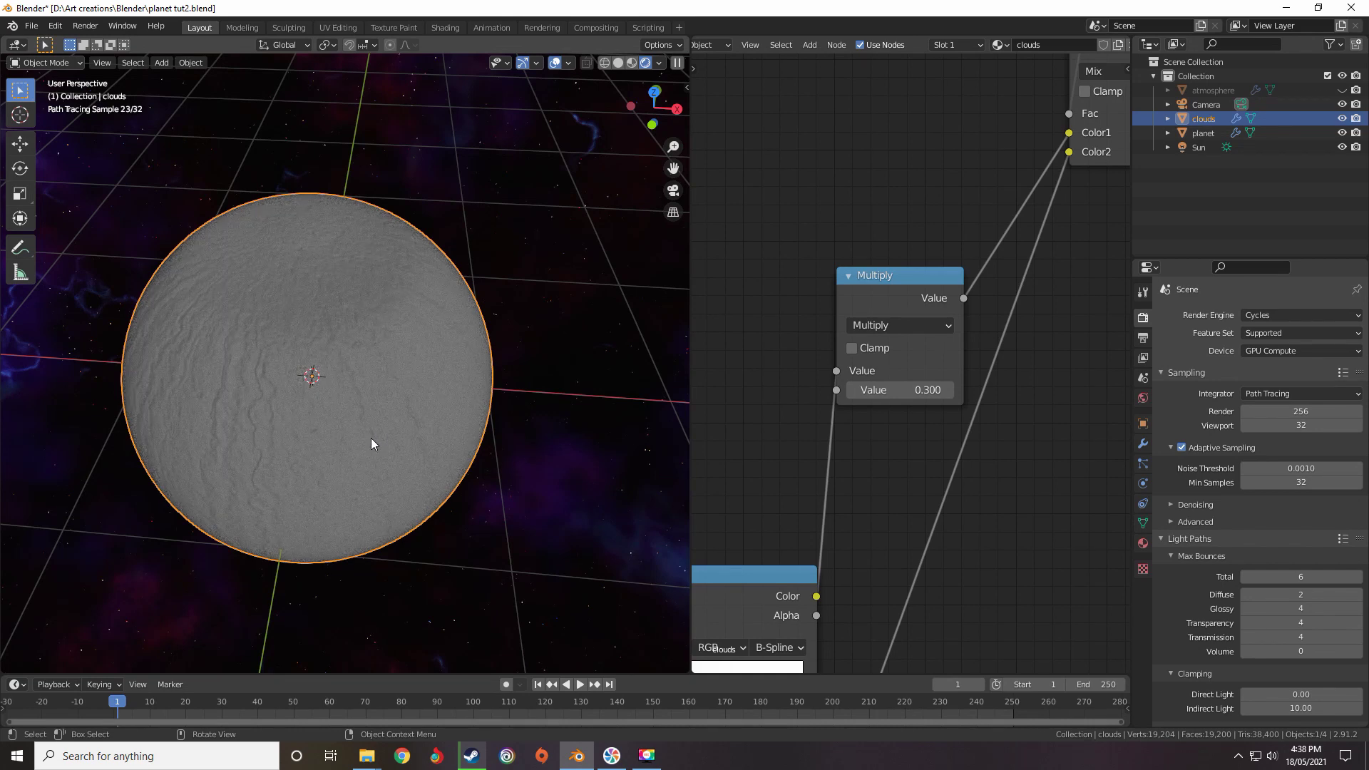
middle_click_drag(373, 443, 412, 461)
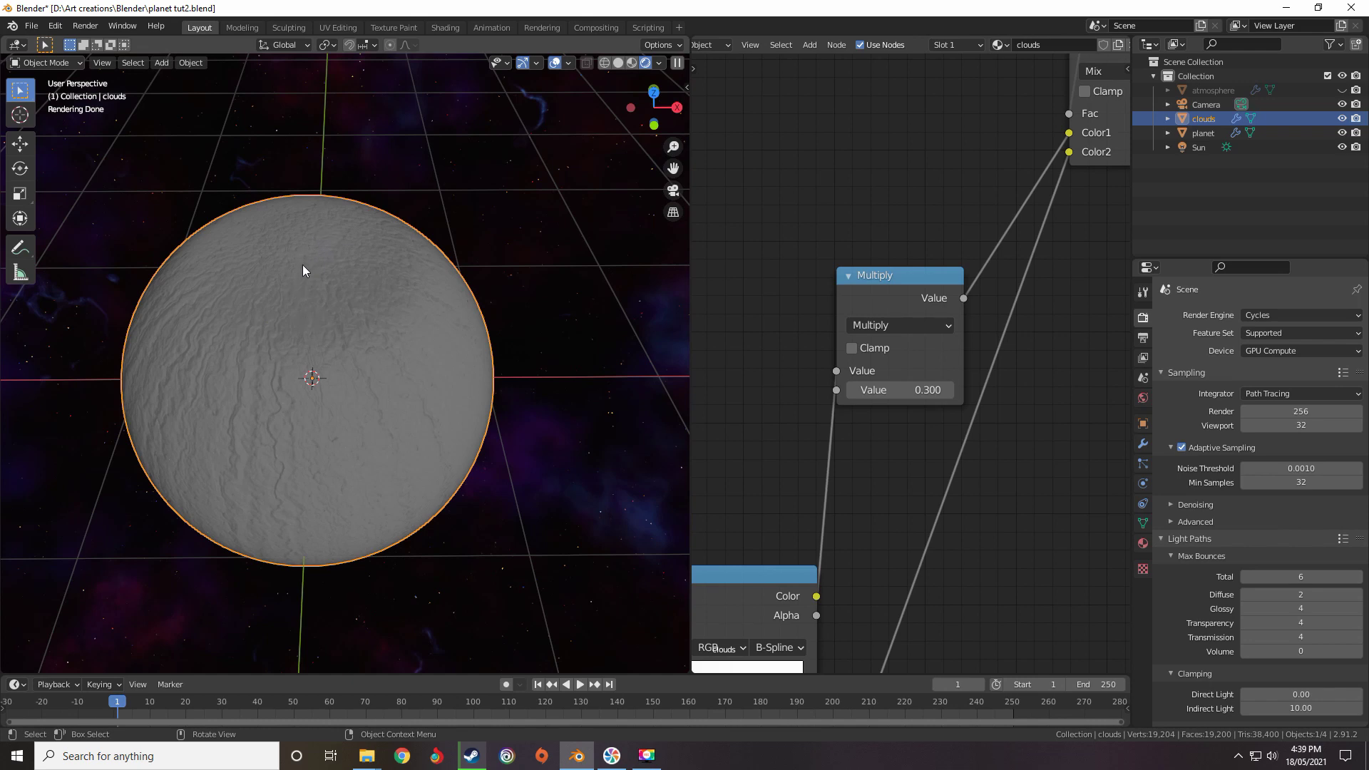
scroll(762, 433, "down", 11)
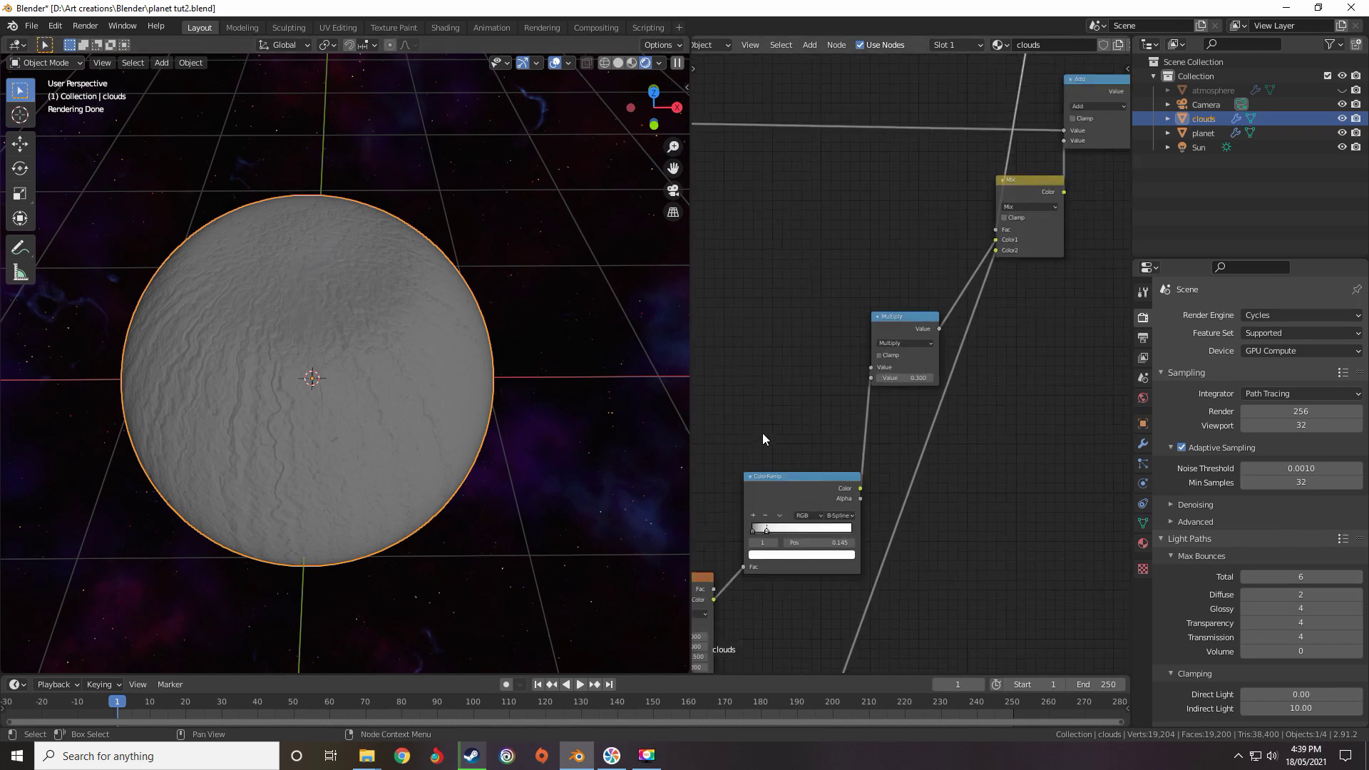
middle_click_drag(747, 499, 900, 263)
scroll(843, 415, "down", 8)
middle_click_drag(811, 529, 997, 309)
scroll(997, 309, "down", 6)
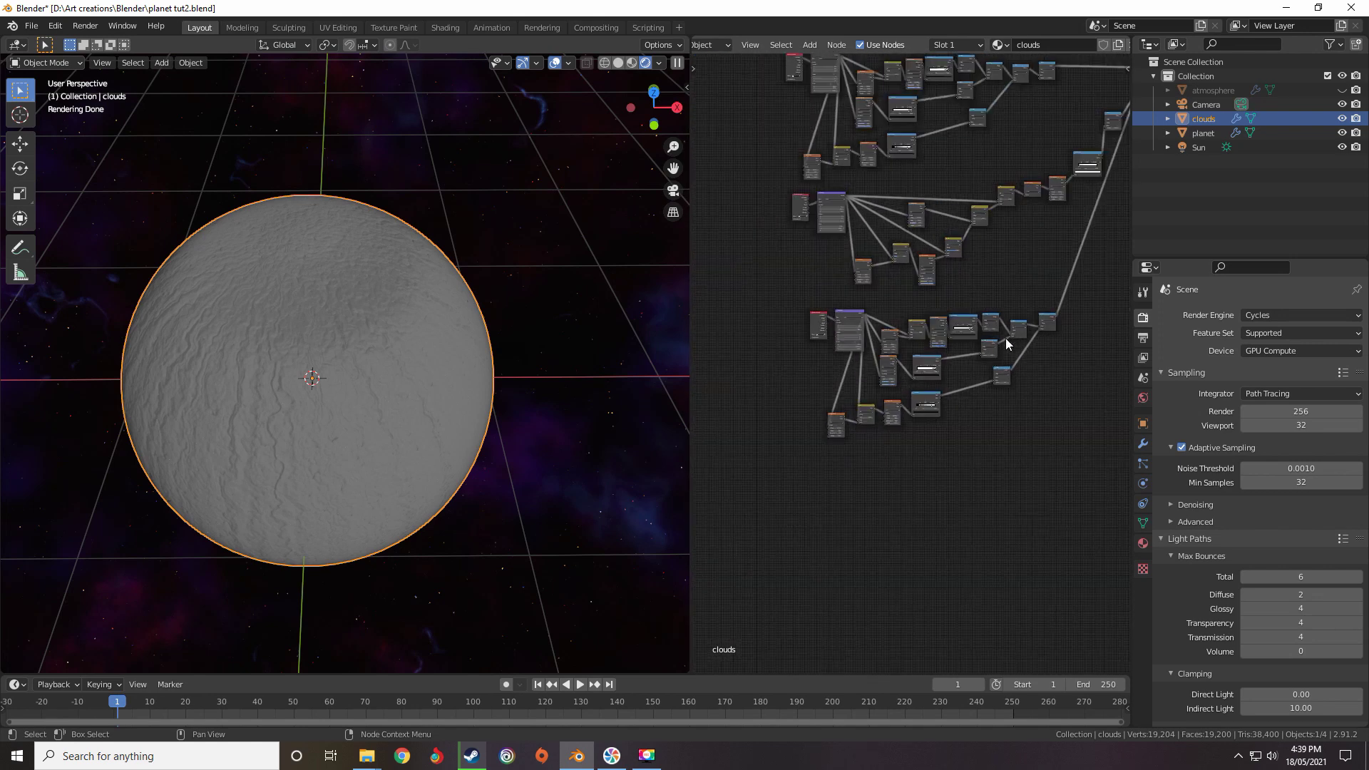
left_click_drag(1042, 310, 821, 427)
middle_click_drag(979, 185, 812, 388)
scroll(812, 388, "up", 8)
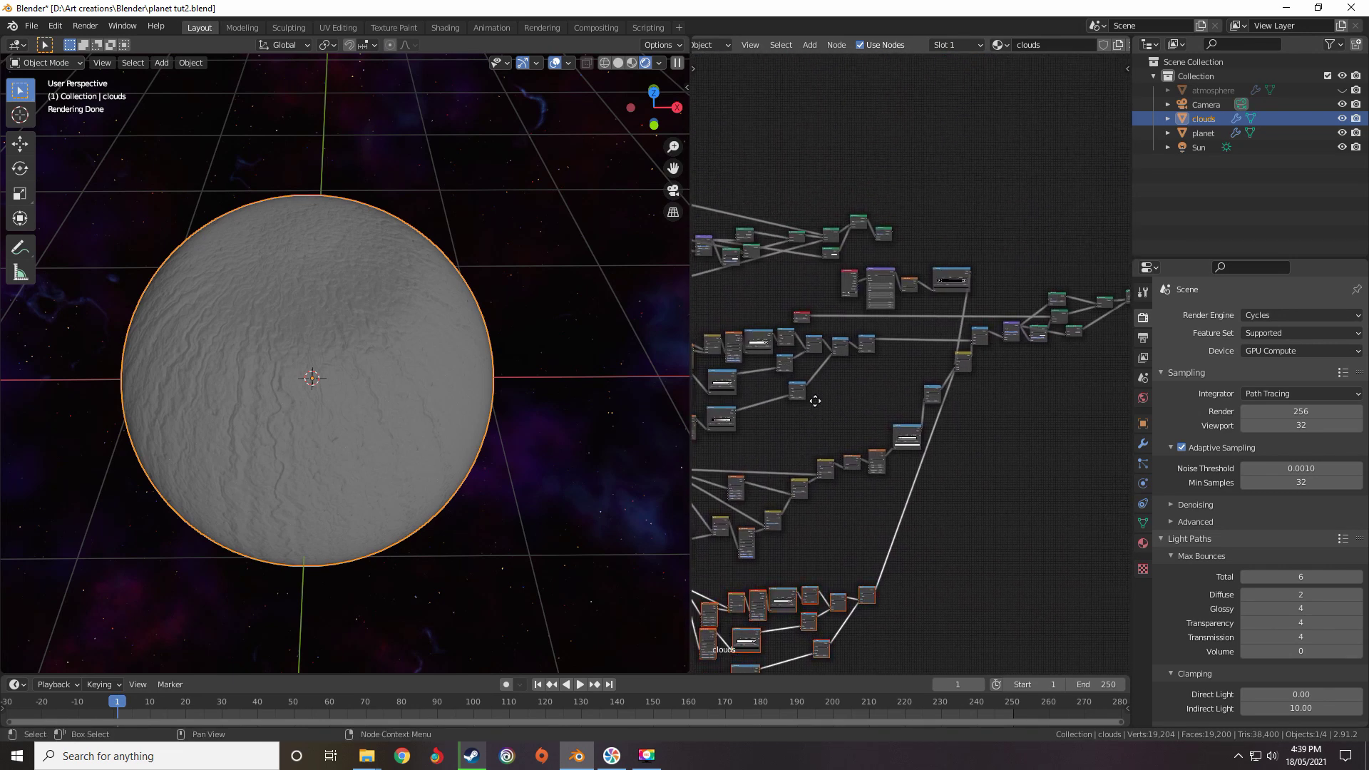
scroll(902, 356, "down", 7)
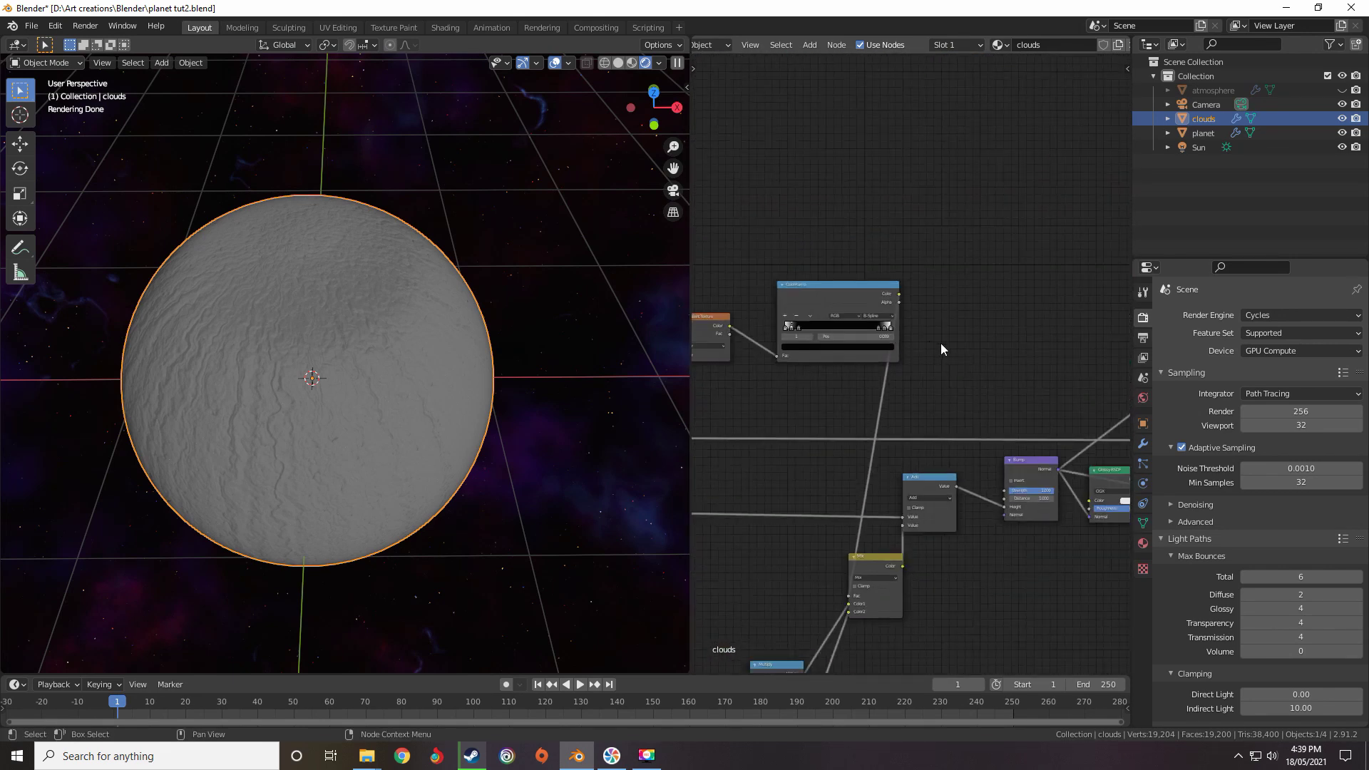
Connect the gradient ColorRamp's Color to the Material Output's Surface to preview the mask on the sphere
middle_click_drag(1004, 335, 814, 385)
scroll(856, 375, "down", 3)
scroll(791, 372, "down", 4)
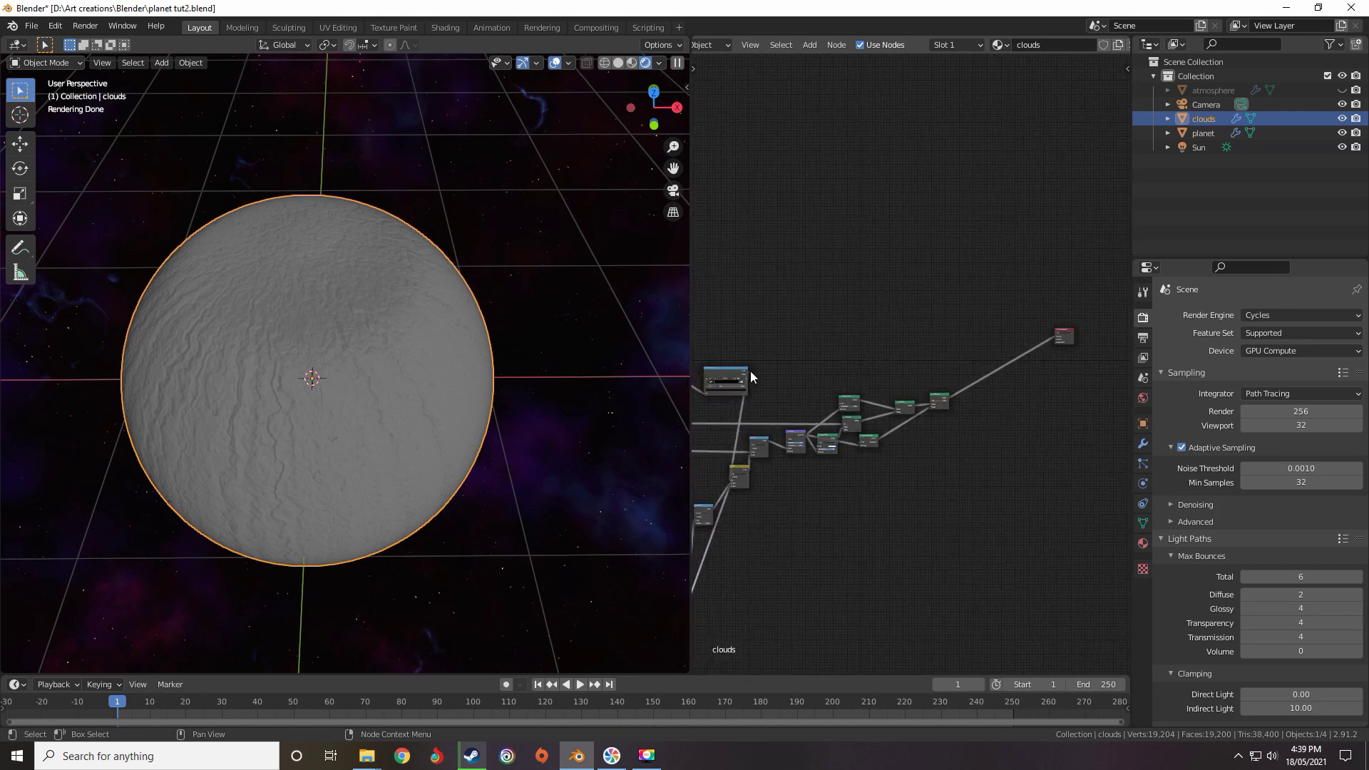
left_click_drag(746, 371, 1055, 336)
middle_click_drag(789, 383, 1031, 353)
scroll(942, 383, "up", 10)
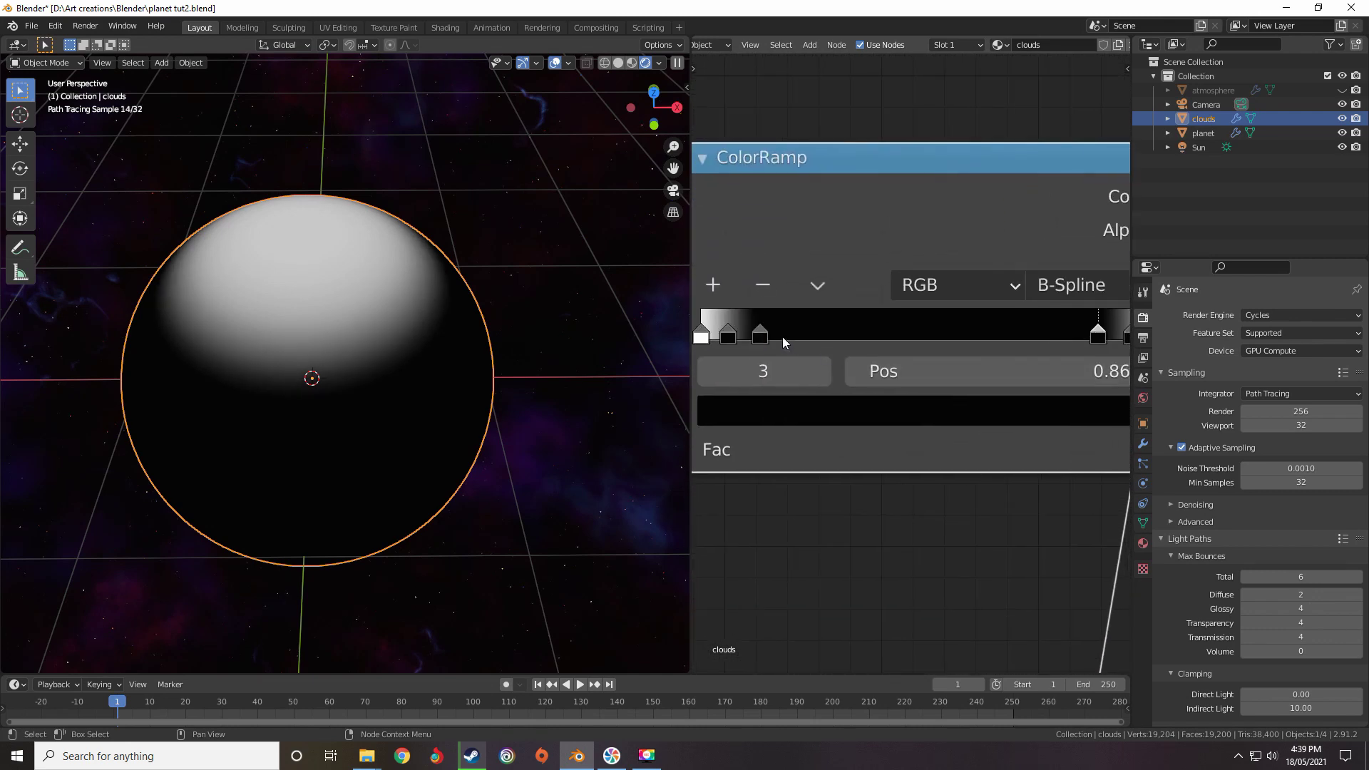
Reposition the dark stops near both ends of the gradient ColorRamp, with the outer ones at positions 0.069 and 0.944
left_click_drag(761, 337, 737, 336)
middle_click_drag(804, 340, 1085, 374)
left_click_drag(973, 369, 980, 371)
left_click(942, 367)
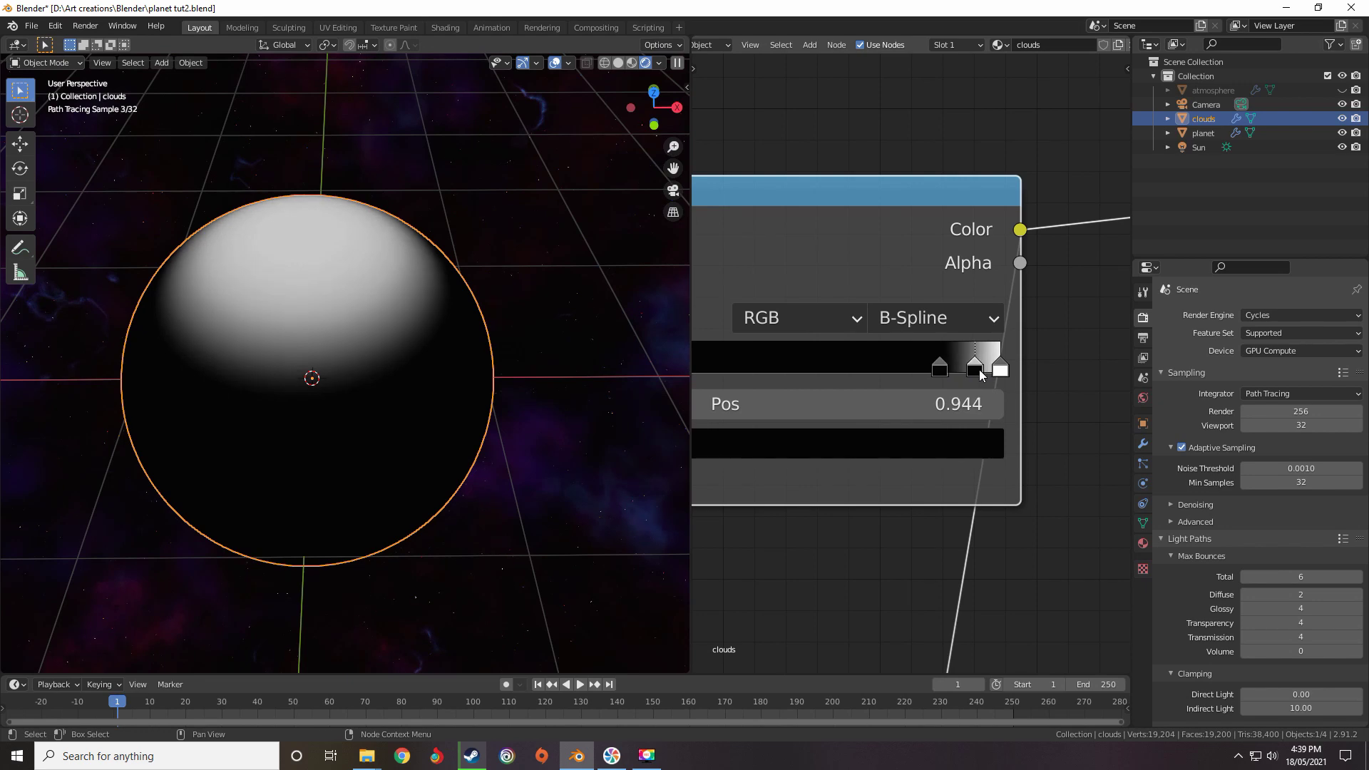
middle_click_drag(979, 372, 1107, 372)
scroll(1107, 372, "down", 2)
middle_click_drag(463, 450, 503, 249)
left_click_drag(767, 368, 763, 370)
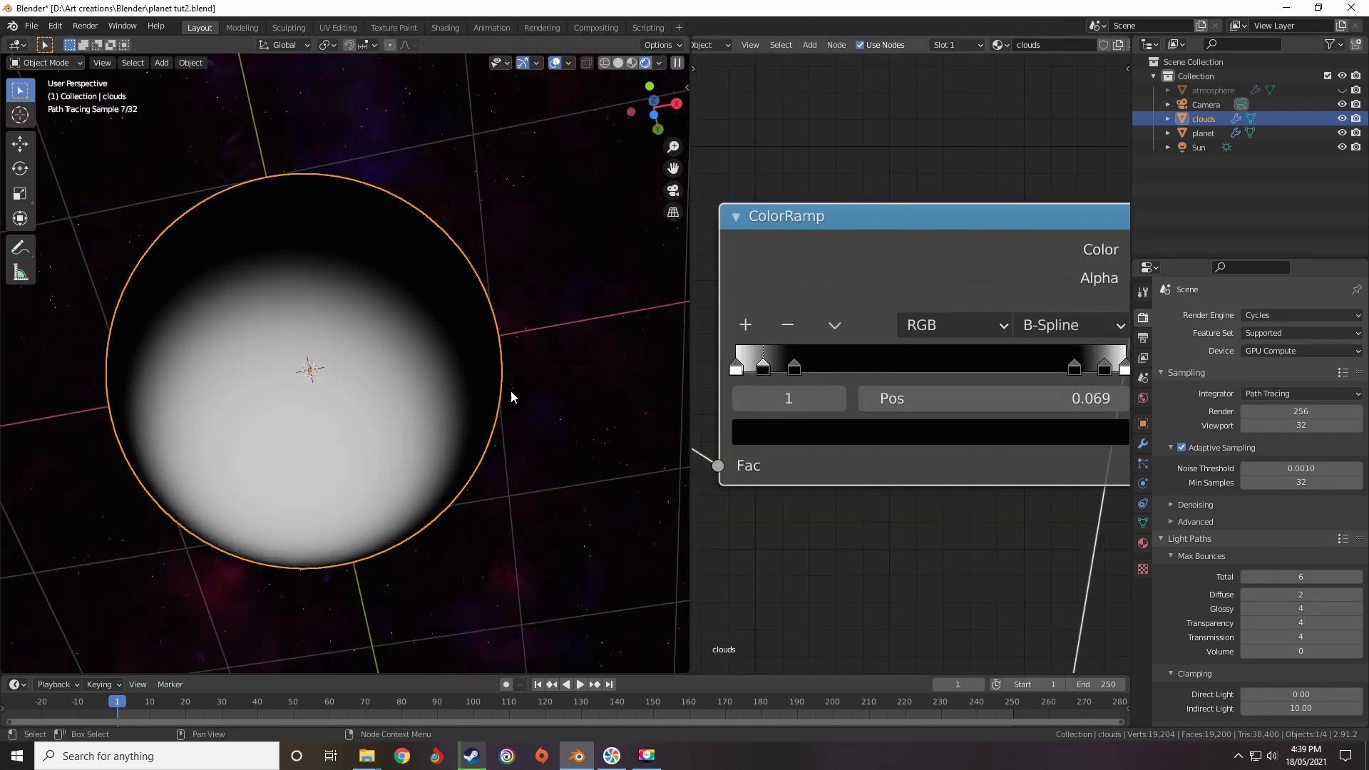
middle_click_drag(505, 392, 426, 453)
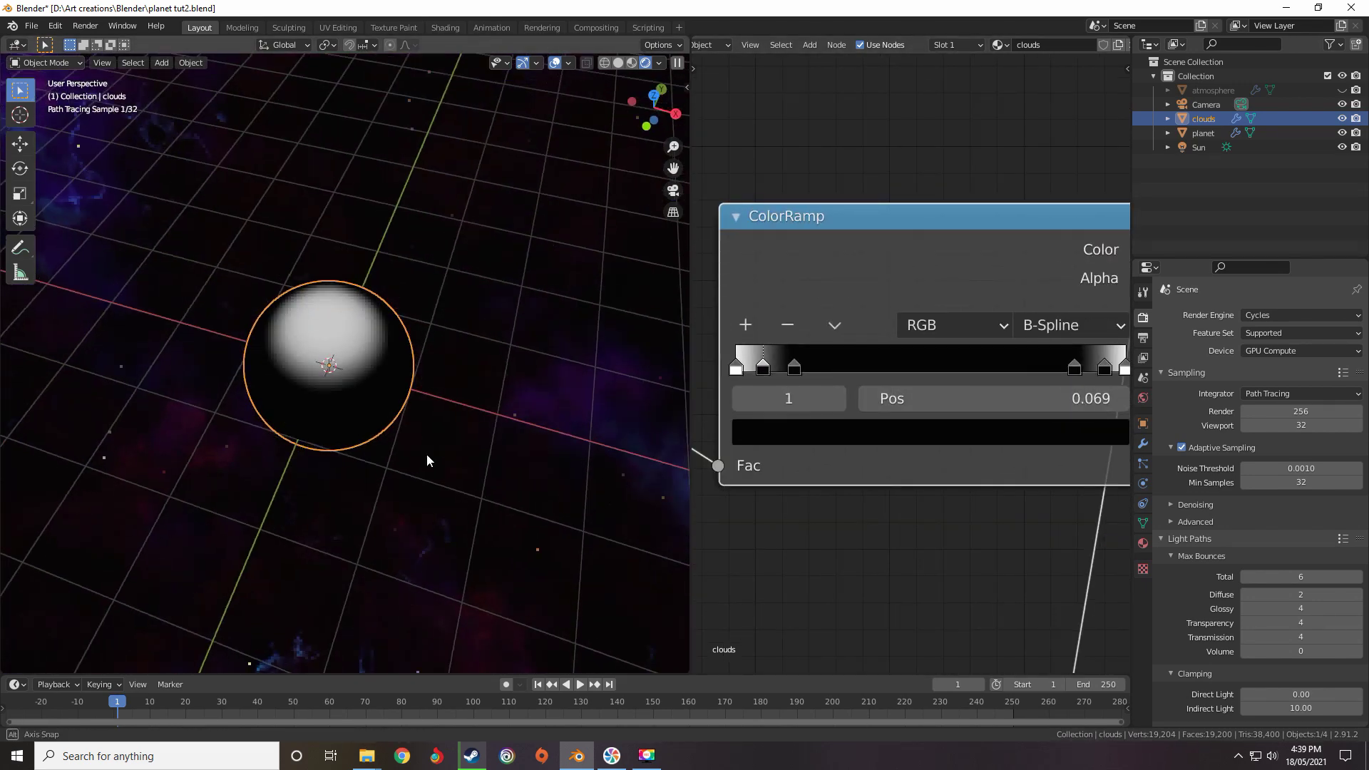
Move the gradient ColorRamp's inner dark stops inward, placing stop 3 at 0.858, and fine-tune the outer ones with stop 4 at 0.938
left_click_drag(795, 368, 805, 371)
left_click_drag(1073, 369, 1069, 369)
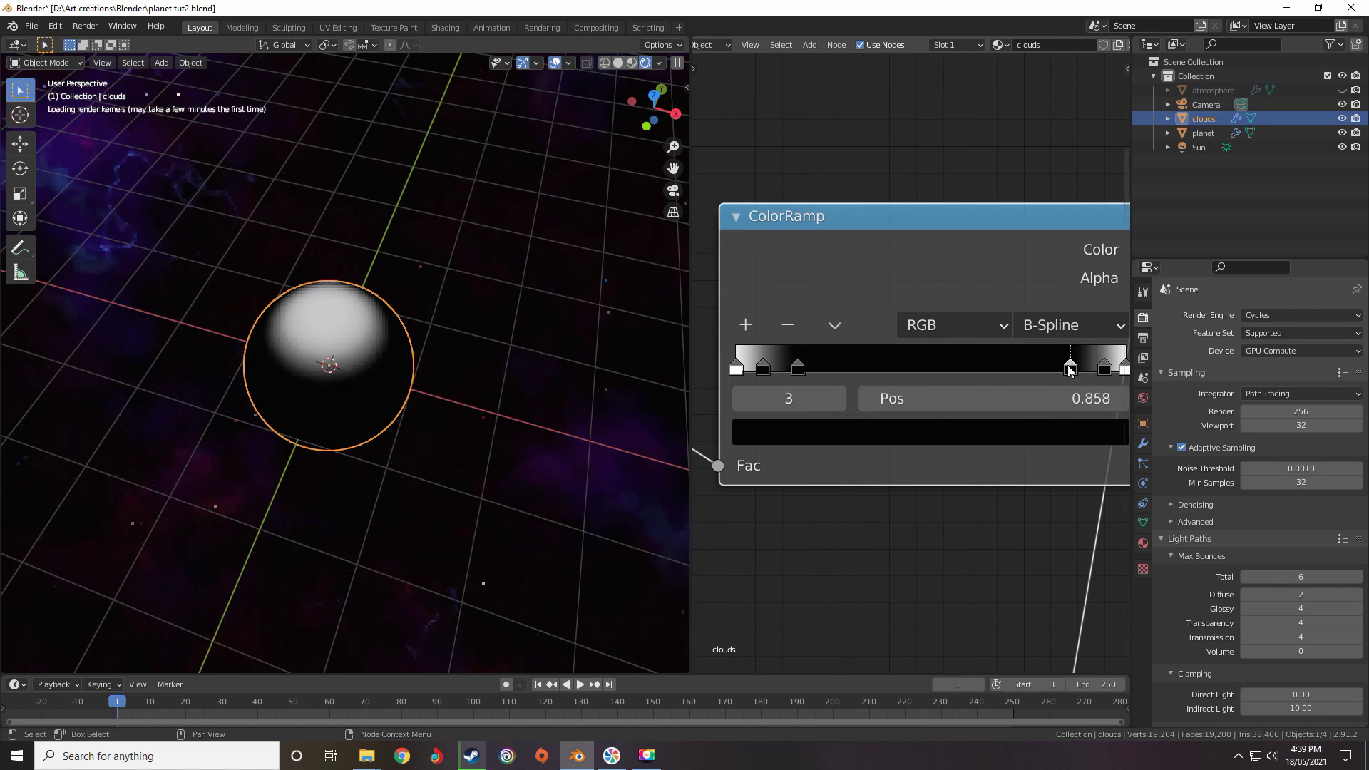
left_click(1104, 370)
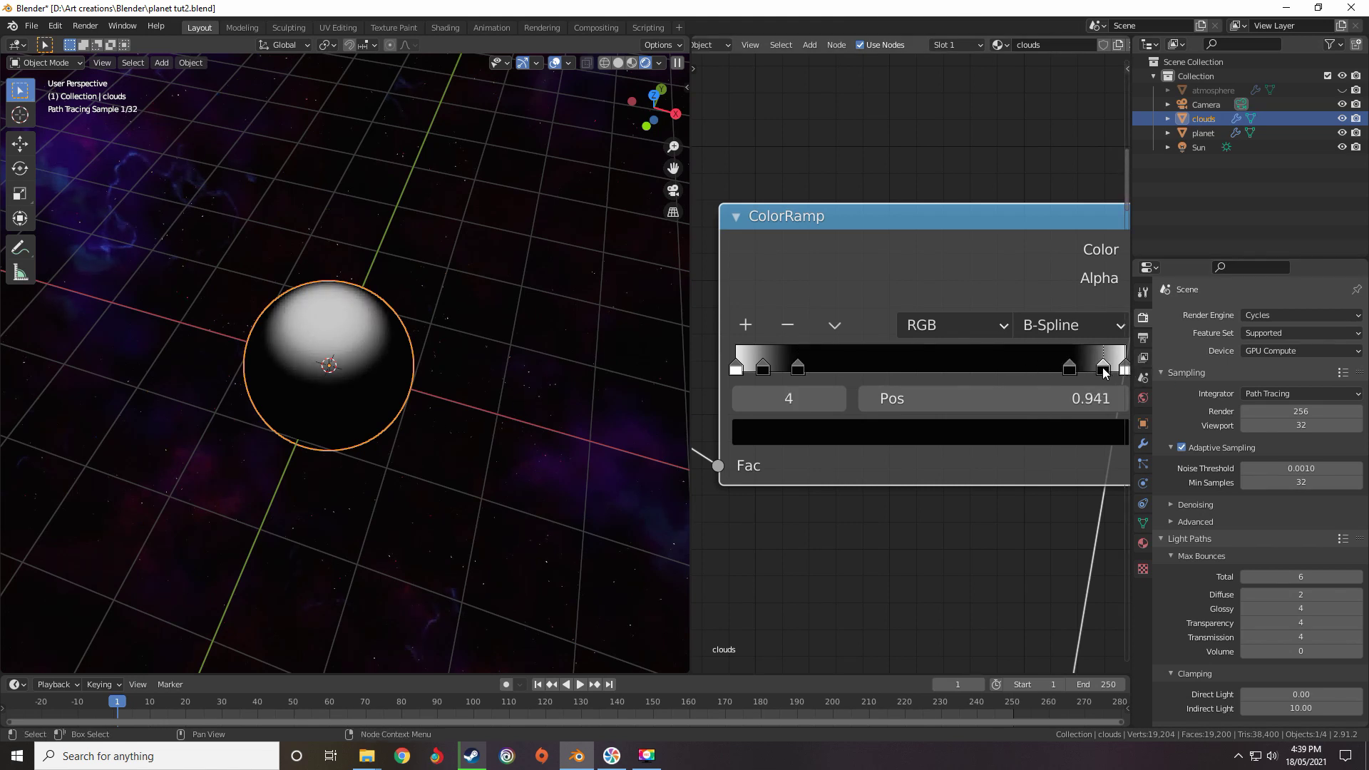
left_click_drag(1103, 371, 1102, 372)
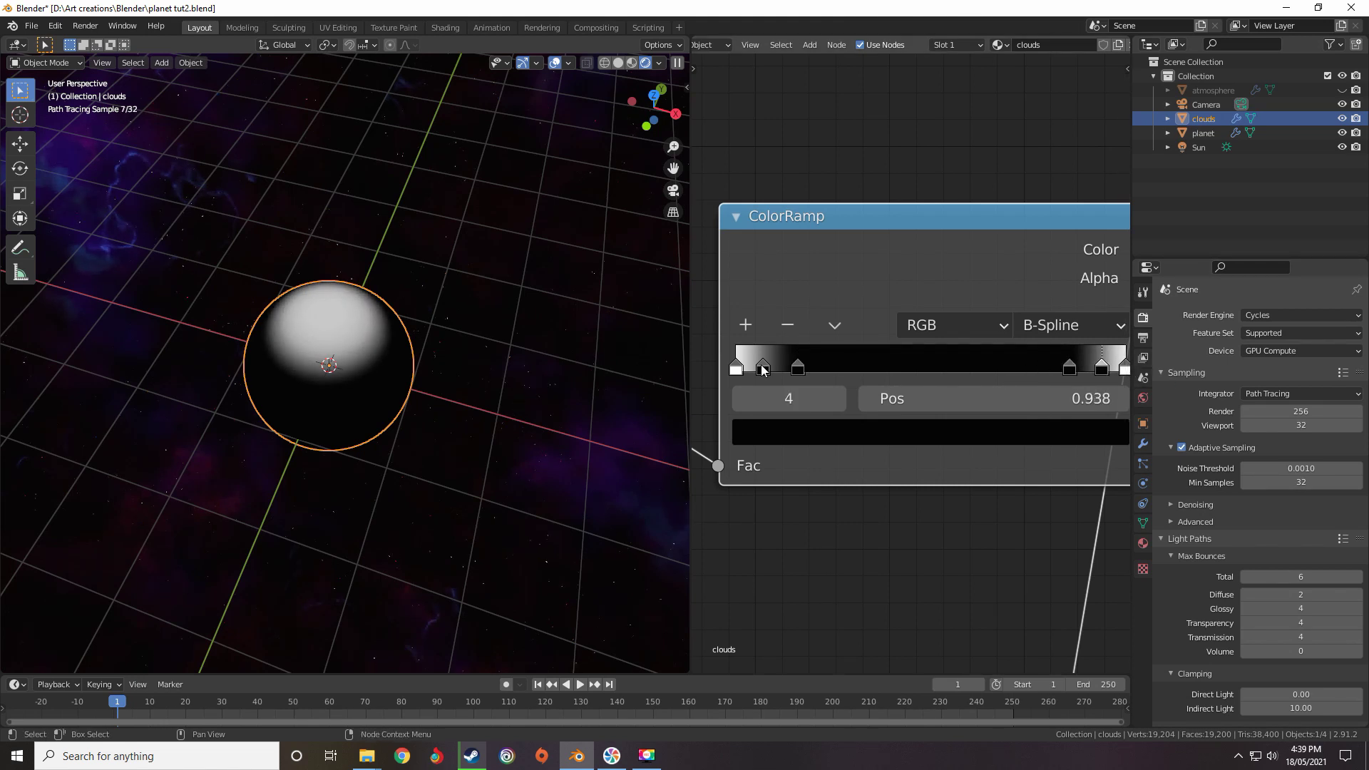
left_click_drag(762, 369, 764, 370)
Reconnect the final Mix Shader's output to the Material Output's Surface to restore the cloud shading
scroll(884, 436, "down", 14)
middle_click_drag(1124, 333, 901, 339)
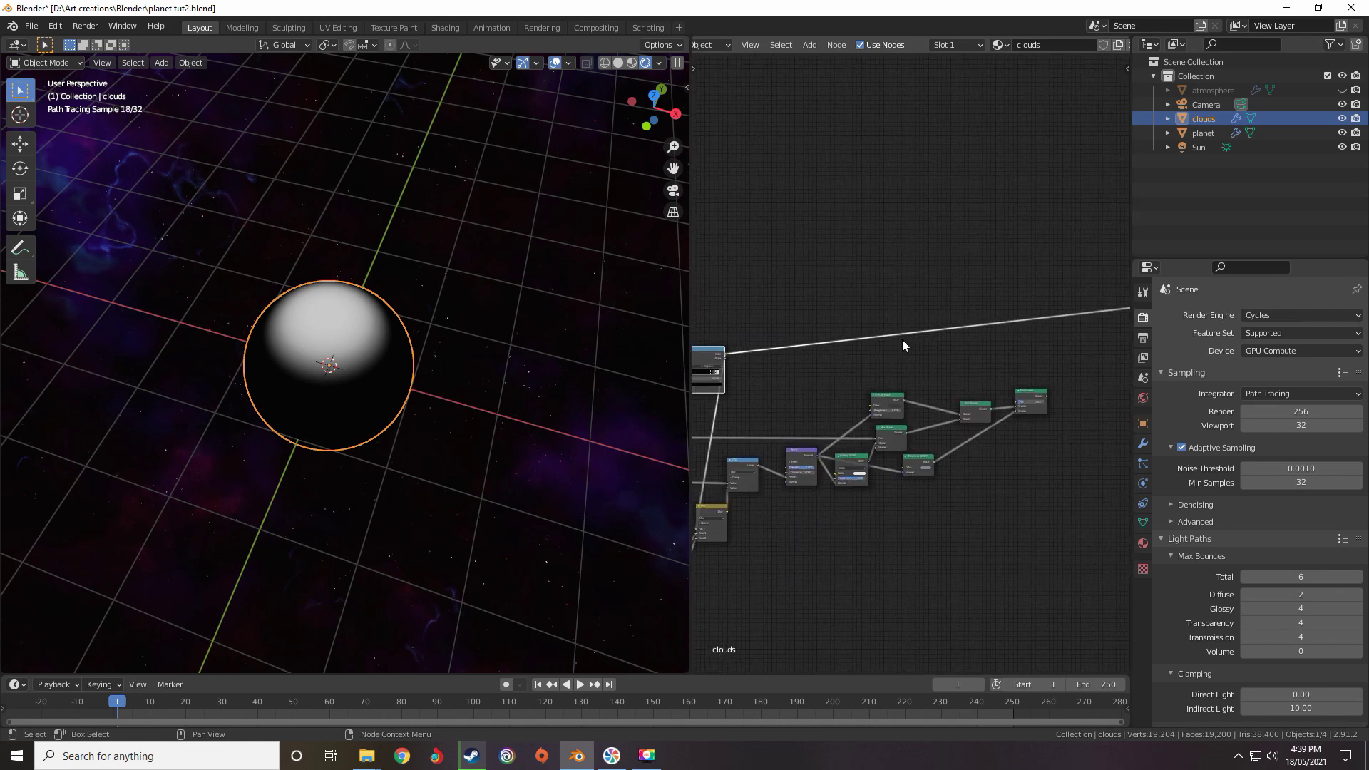
scroll(934, 382, "up", 4)
middle_click_drag(1045, 350, 819, 435)
left_click_drag(779, 478, 1009, 346)
middle_click_drag(866, 437, 1008, 361)
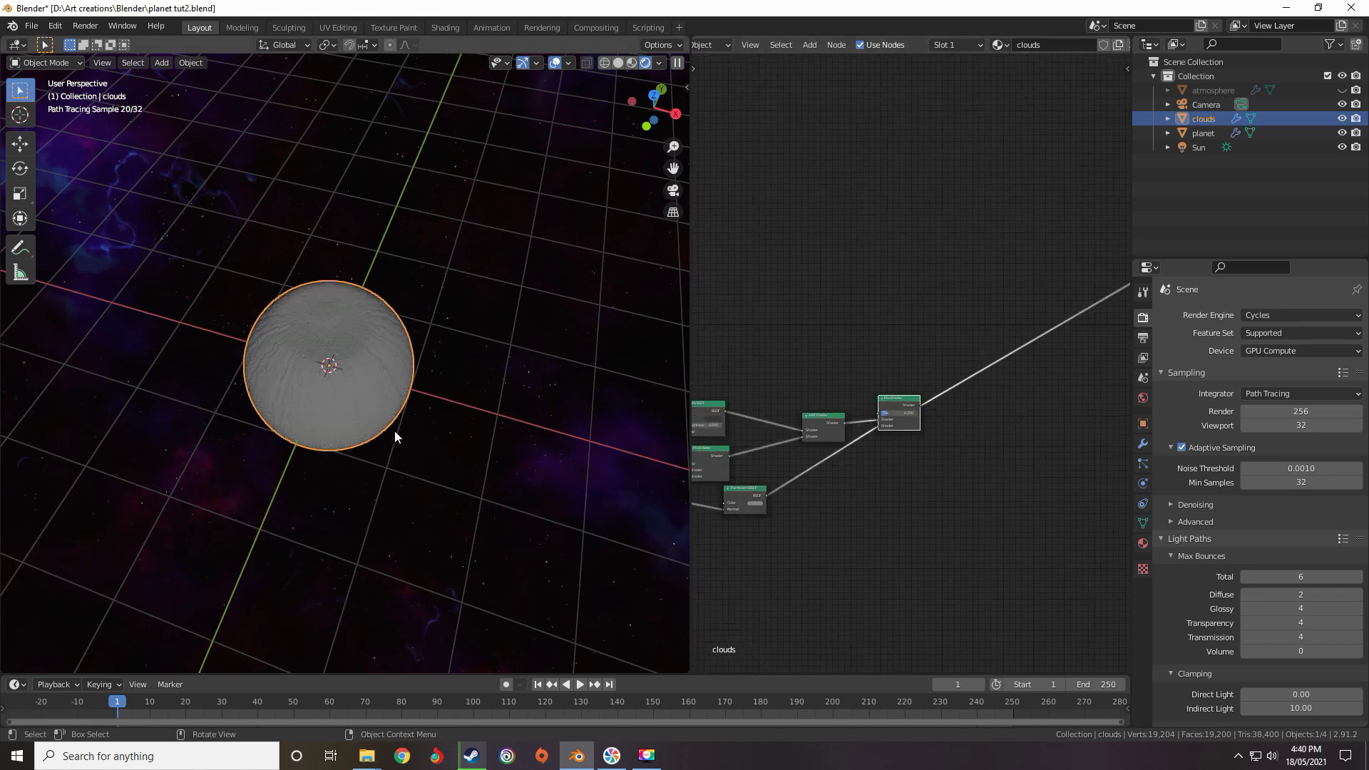
Examine the sphere's pole together with the duplicated chain's Mapping and texture nodes
middle_click_drag(395, 431, 423, 416)
middle_click_drag(749, 425, 1119, 265)
middle_click_drag(741, 499, 1098, 307)
scroll(777, 466, "down", 6)
middle_click_drag(776, 466, 1005, 169)
scroll(891, 285, "up", 5)
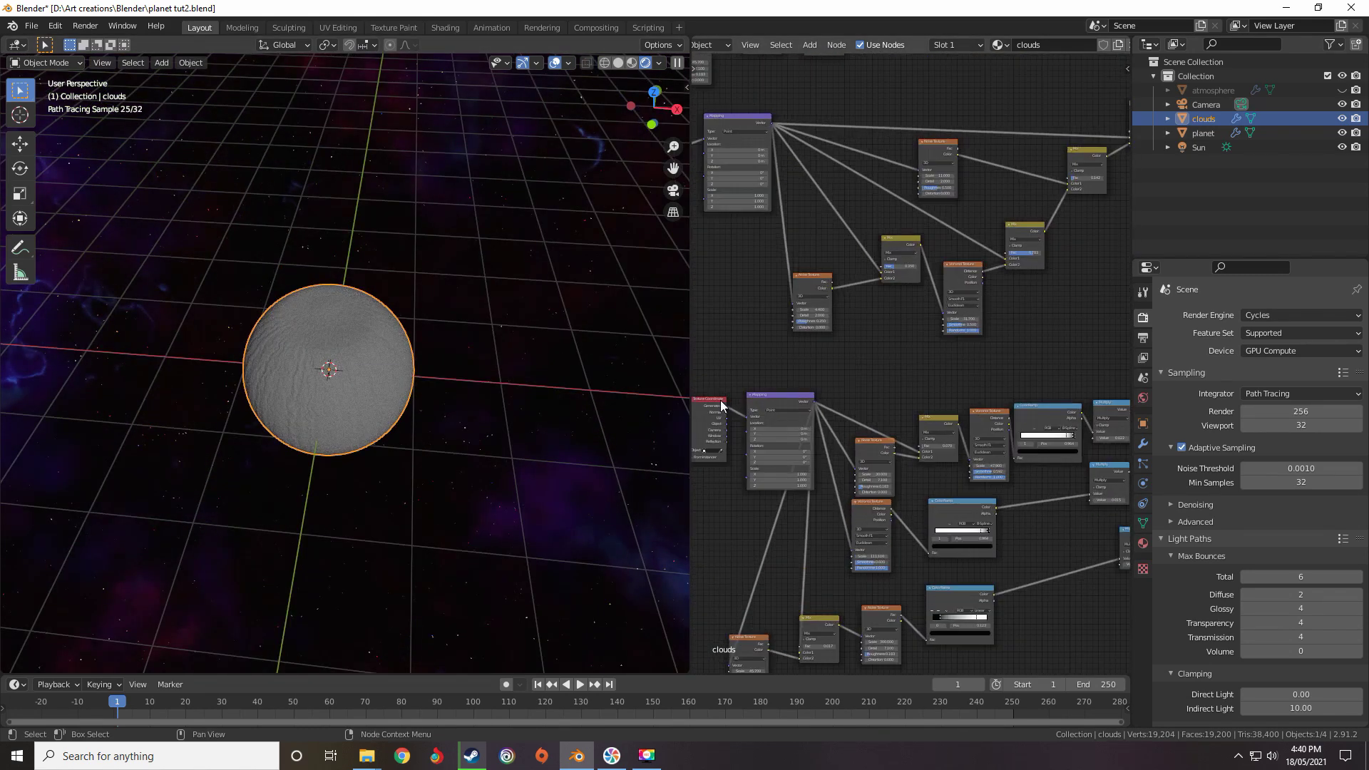
scroll(345, 360, "up", 4)
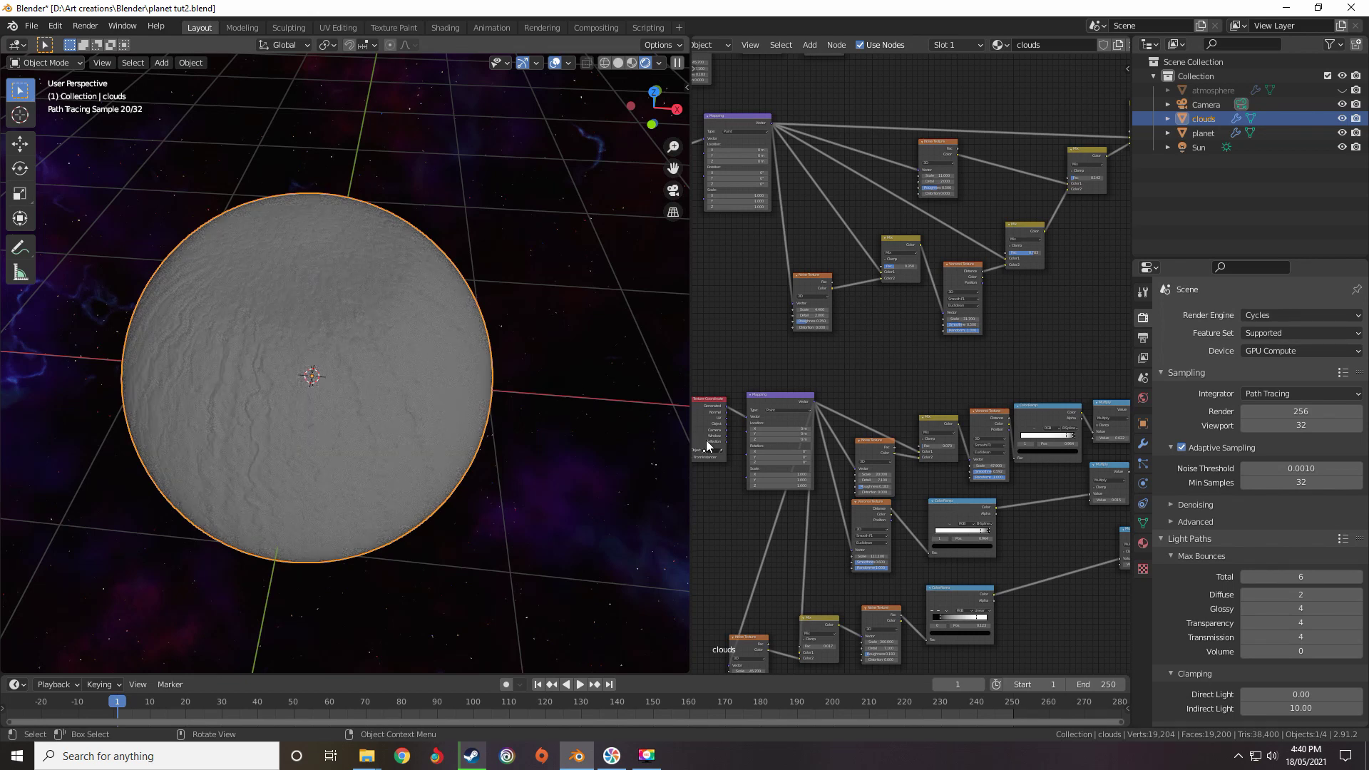
Set the Scale of the duplicated chain's Voronoi Texture, the one fed by the Mix node, to 35
middle_click_drag(900, 449, 898, 356)
scroll(940, 344, "down", 5)
middle_click_drag(1019, 359, 903, 356)
scroll(902, 355, "up", 4)
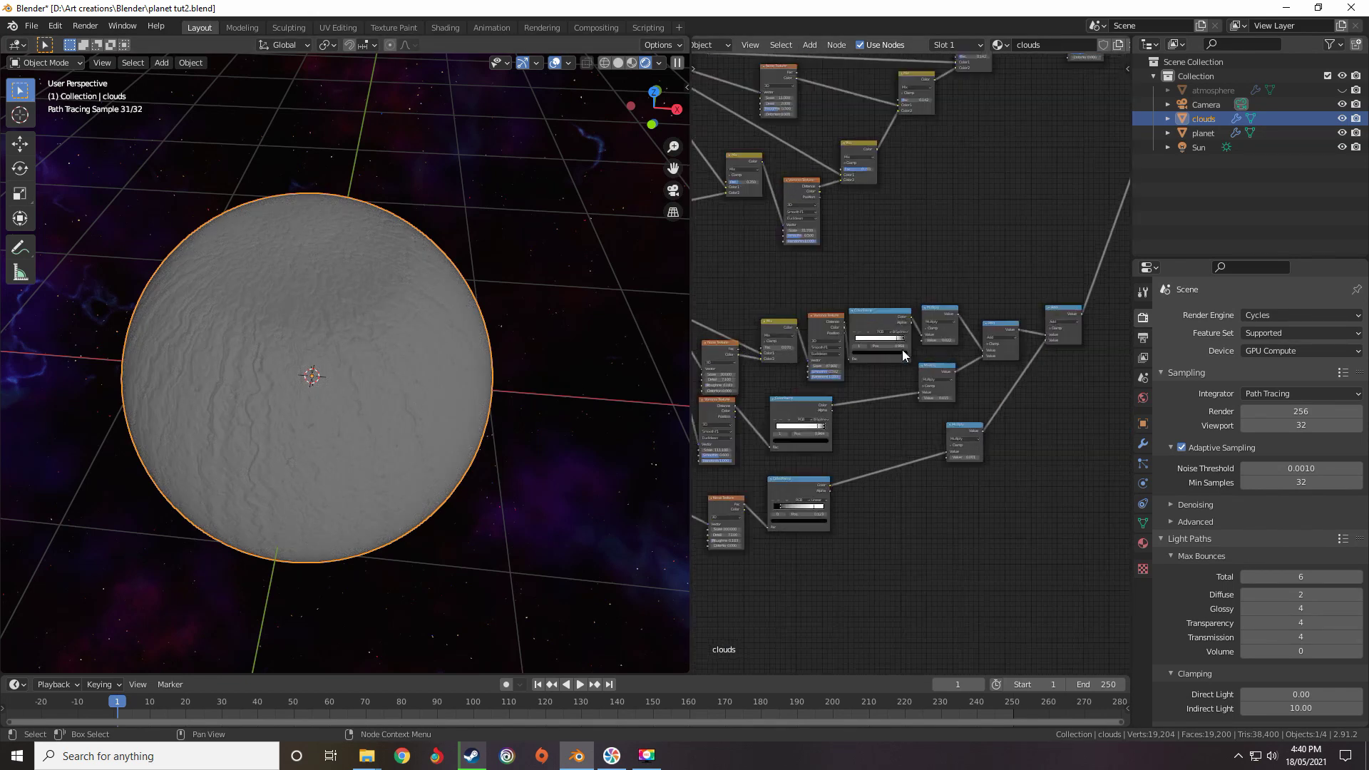
scroll(903, 351, "up", 6)
scroll(927, 343, "up", 6)
middle_click_drag(805, 358, 951, 365)
scroll(951, 366, "up", 4)
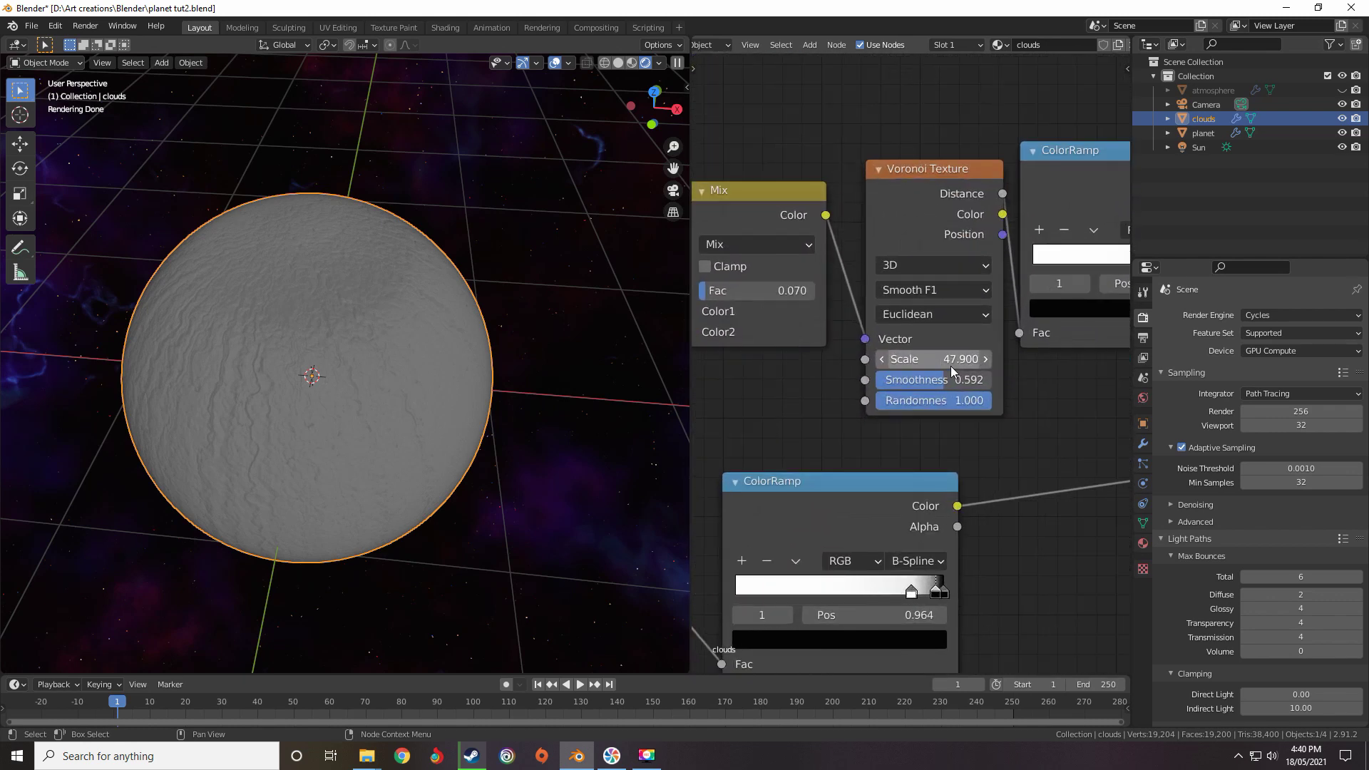
left_click(955, 361)
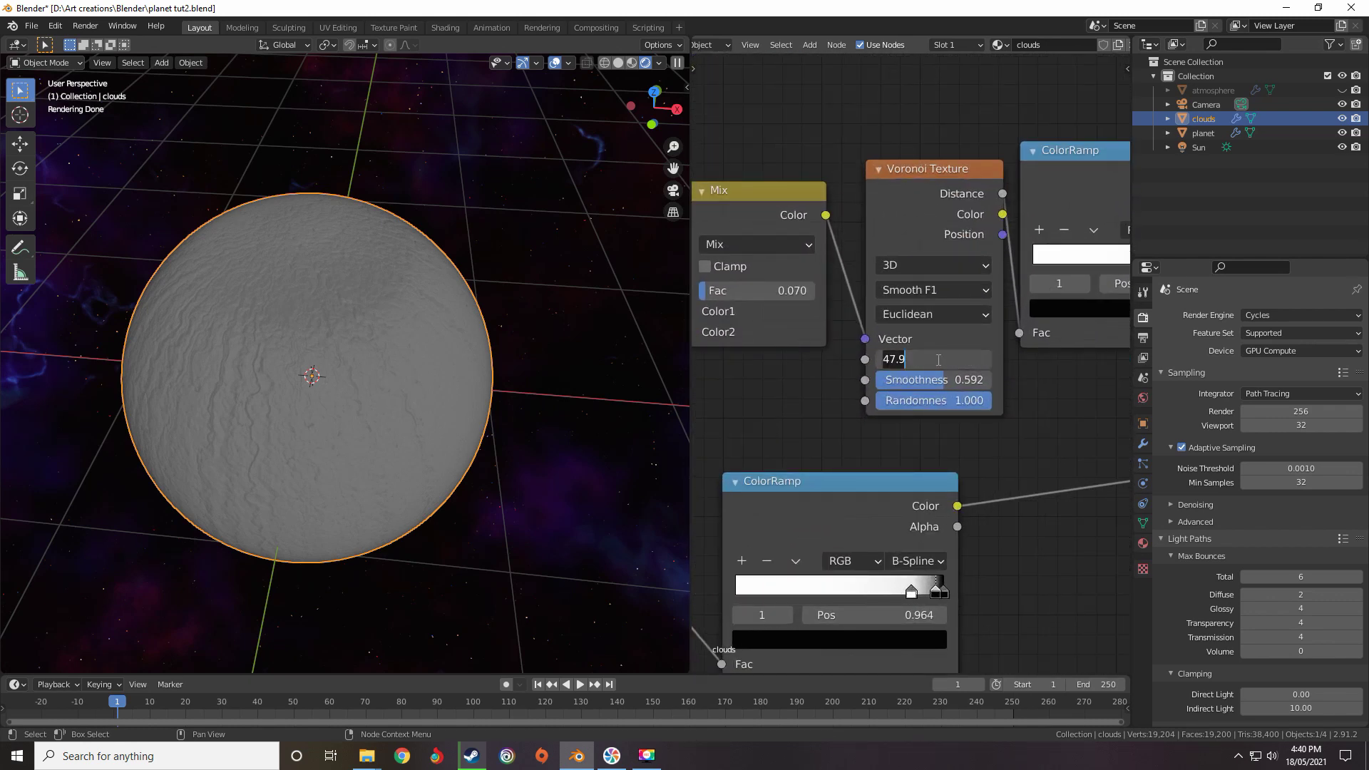
type("35")
key("Return")
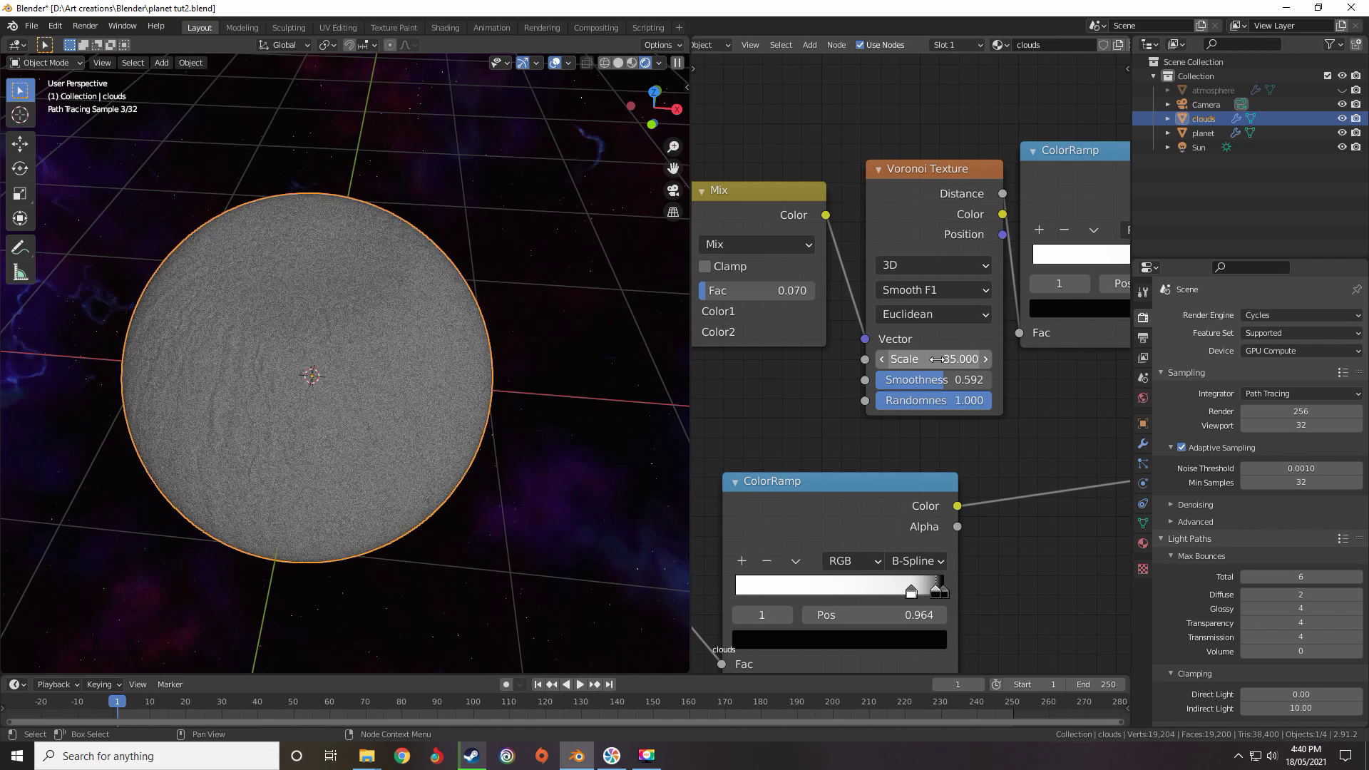
Check the changed bump on the sphere from the side and over the pole
middle_click_drag(464, 395, 427, 401)
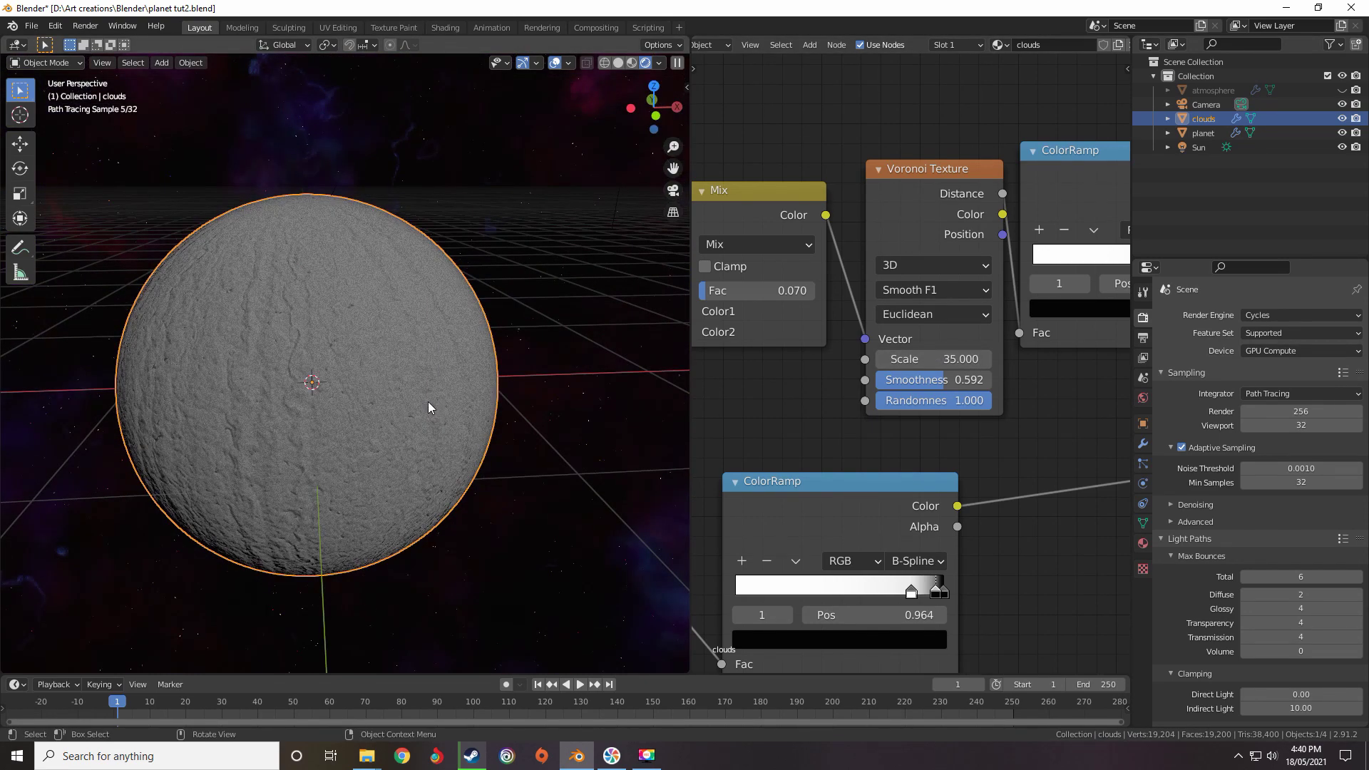
middle_click_drag(523, 228, 489, 302)
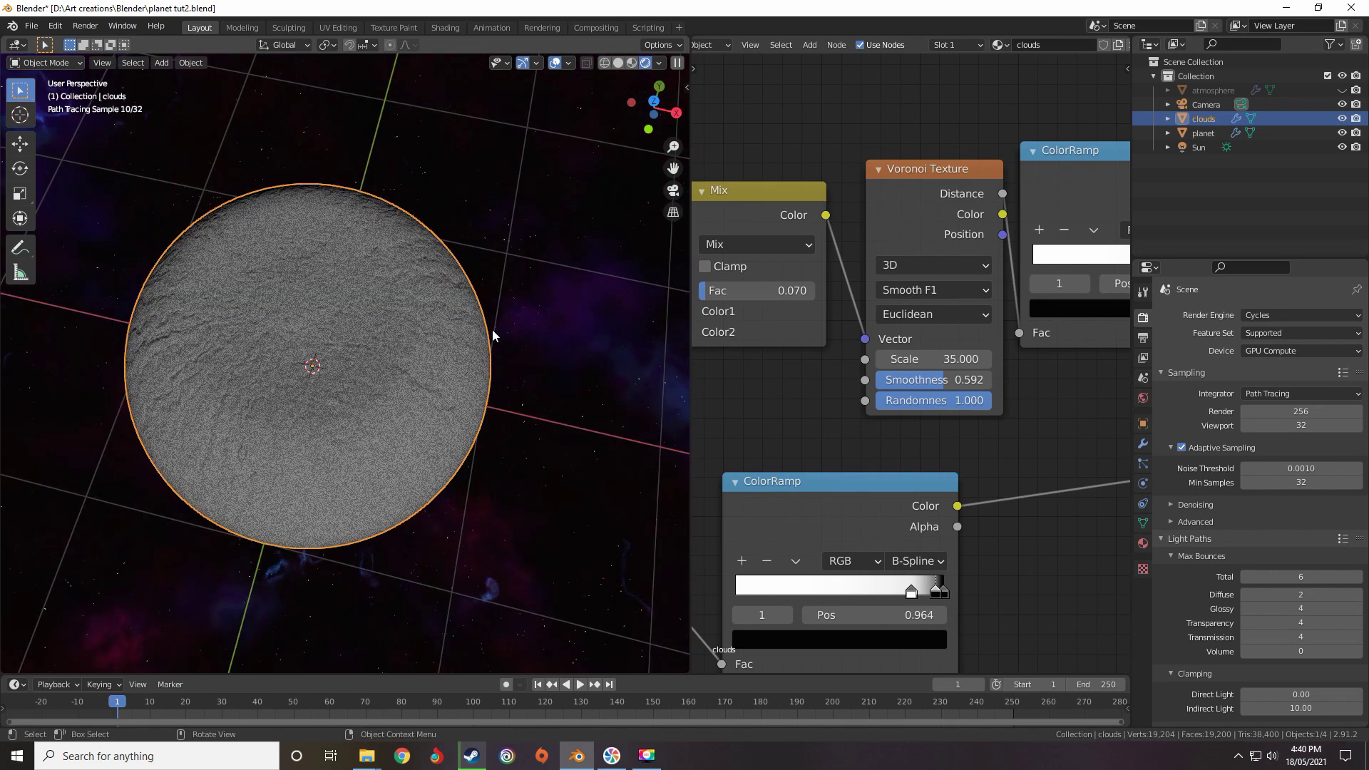
scroll(936, 360, "down", 2)
scroll(935, 360, "down", 5)
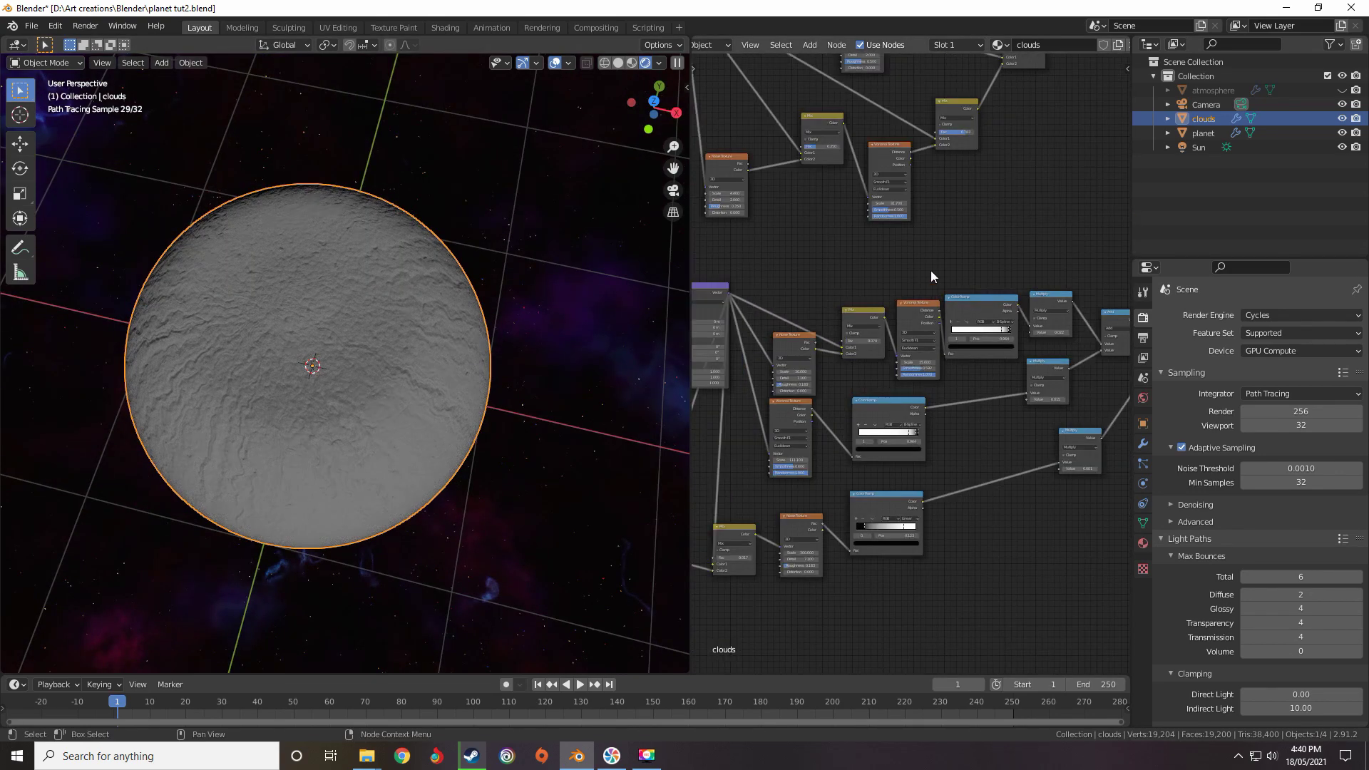
scroll(819, 502, "down", 1)
middle_click_drag(479, 524, 506, 481)
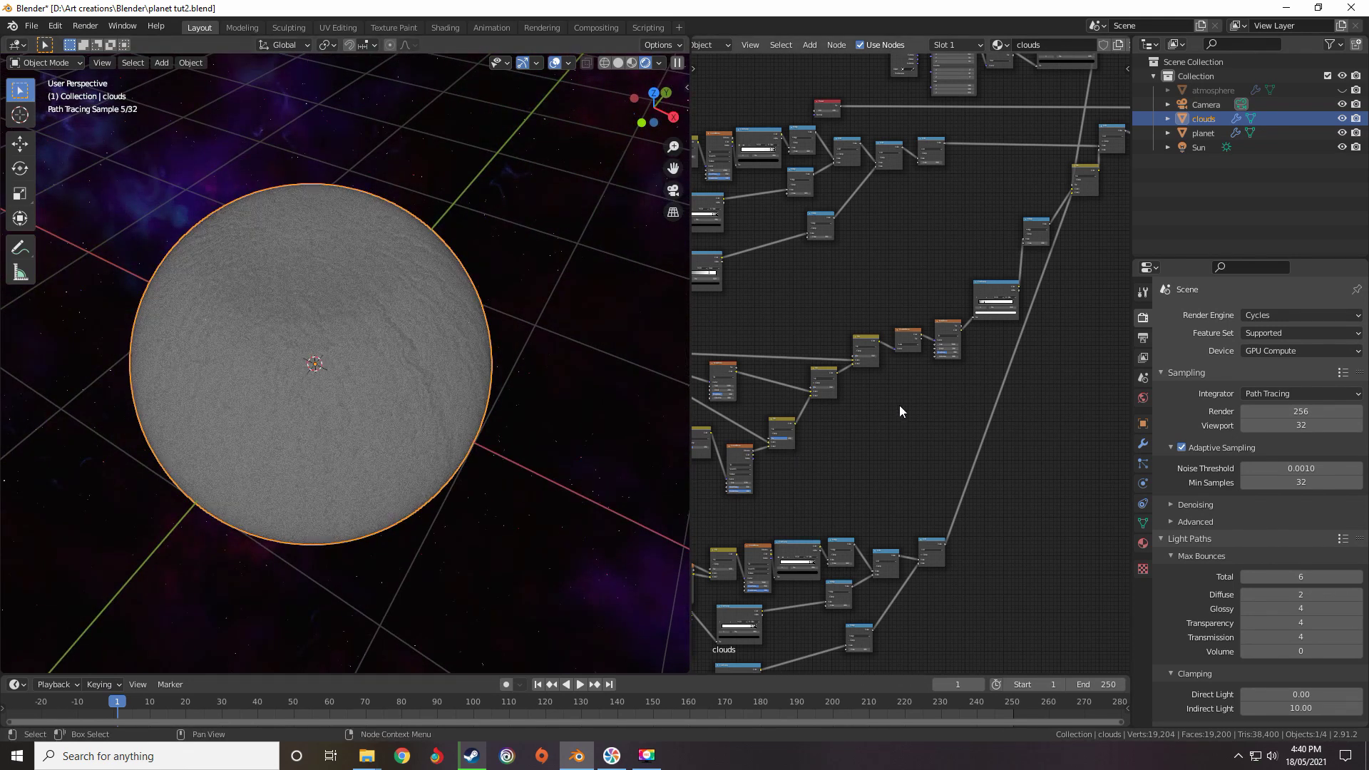
Review how the Multiply node, the duplicated chain and the gradient mask feed the Mix node before the Add
scroll(884, 365, "down", 4)
middle_click_drag(891, 361, 828, 346)
scroll(827, 346, "up", 4)
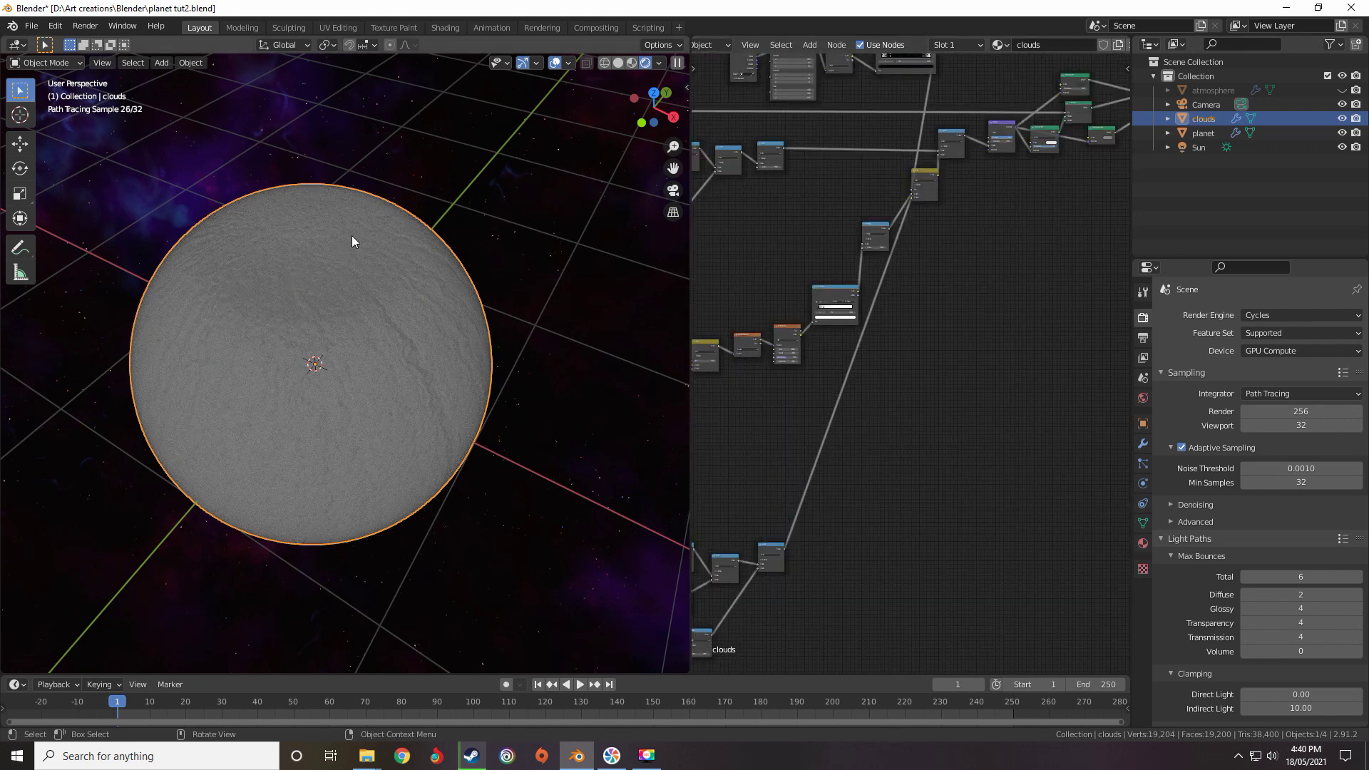
scroll(926, 273, "up", 5)
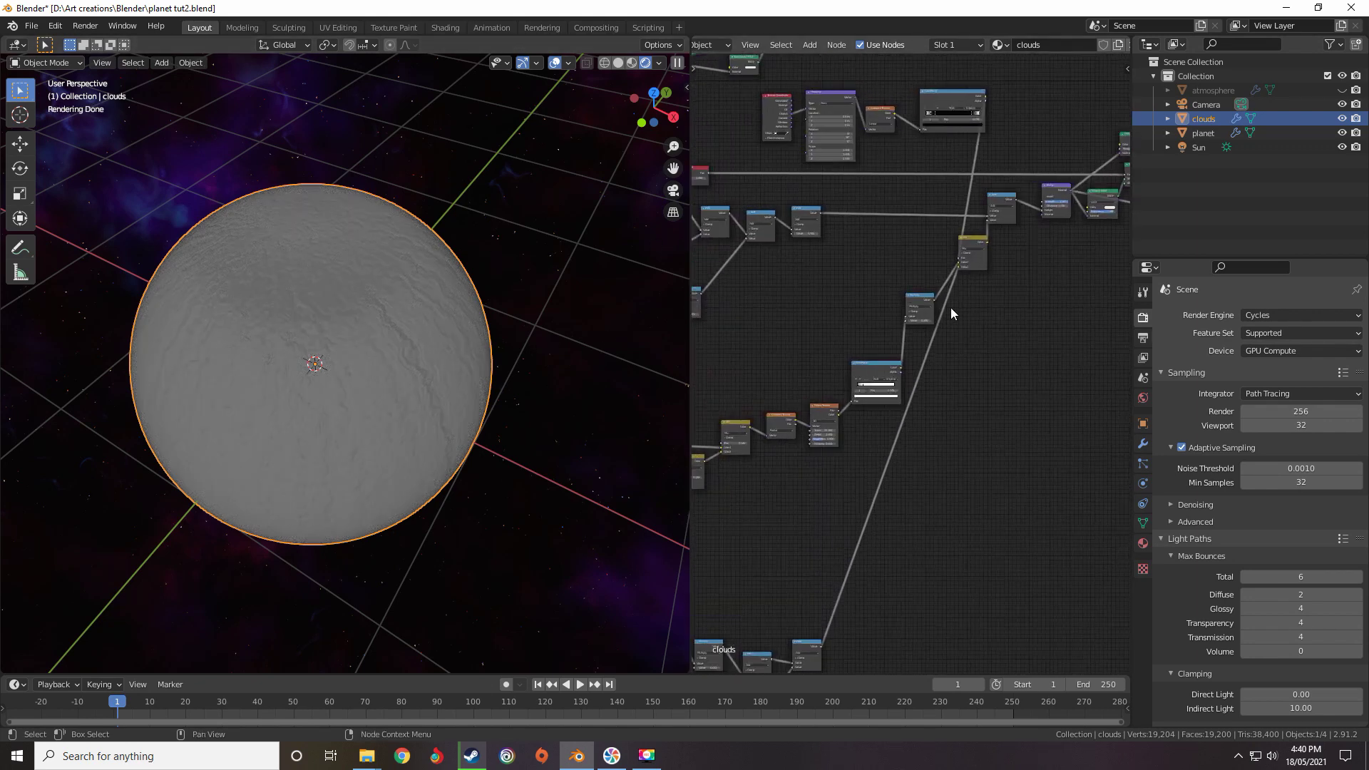
scroll(899, 353, "down", 5)
middle_click_drag(944, 241, 922, 352)
scroll(924, 350, "up", 4)
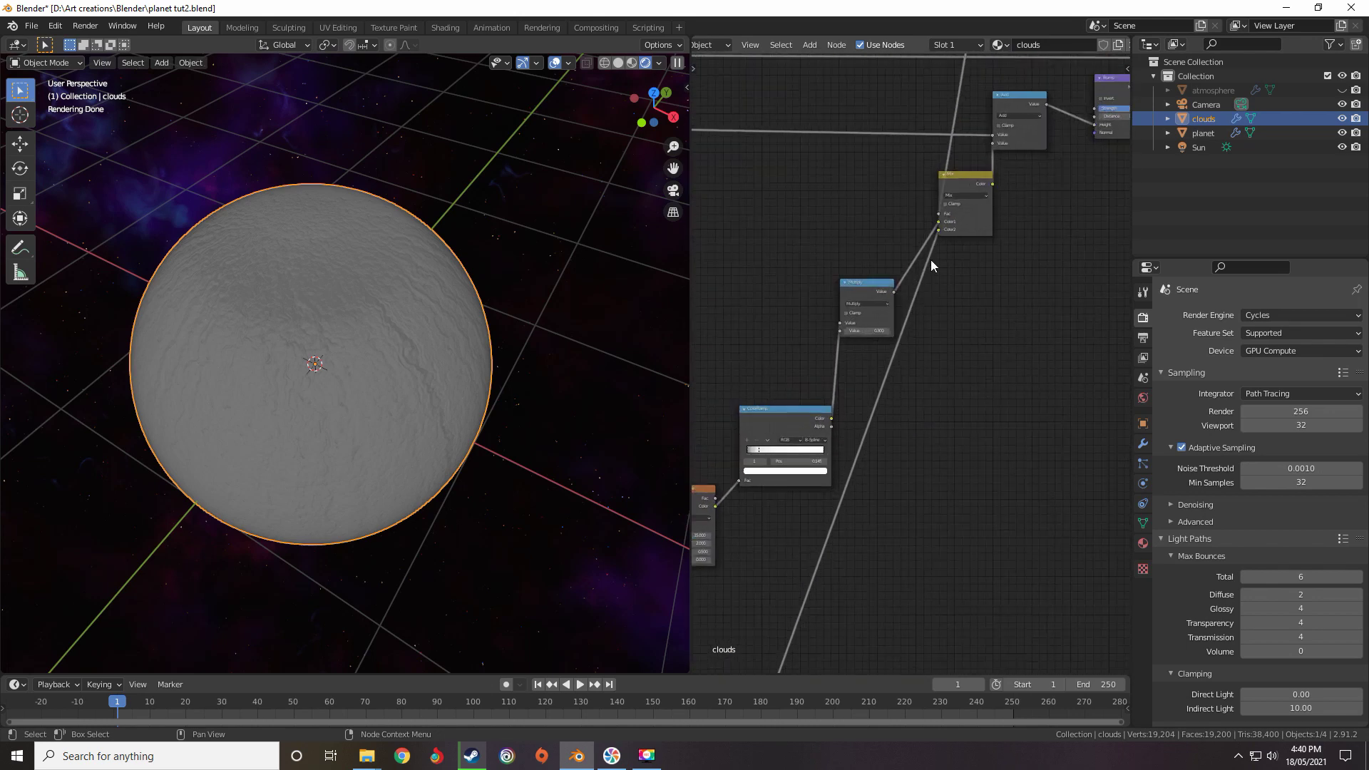
scroll(935, 301, "up", 5)
scroll(895, 376, "up", 5)
middle_click_drag(941, 251, 898, 424)
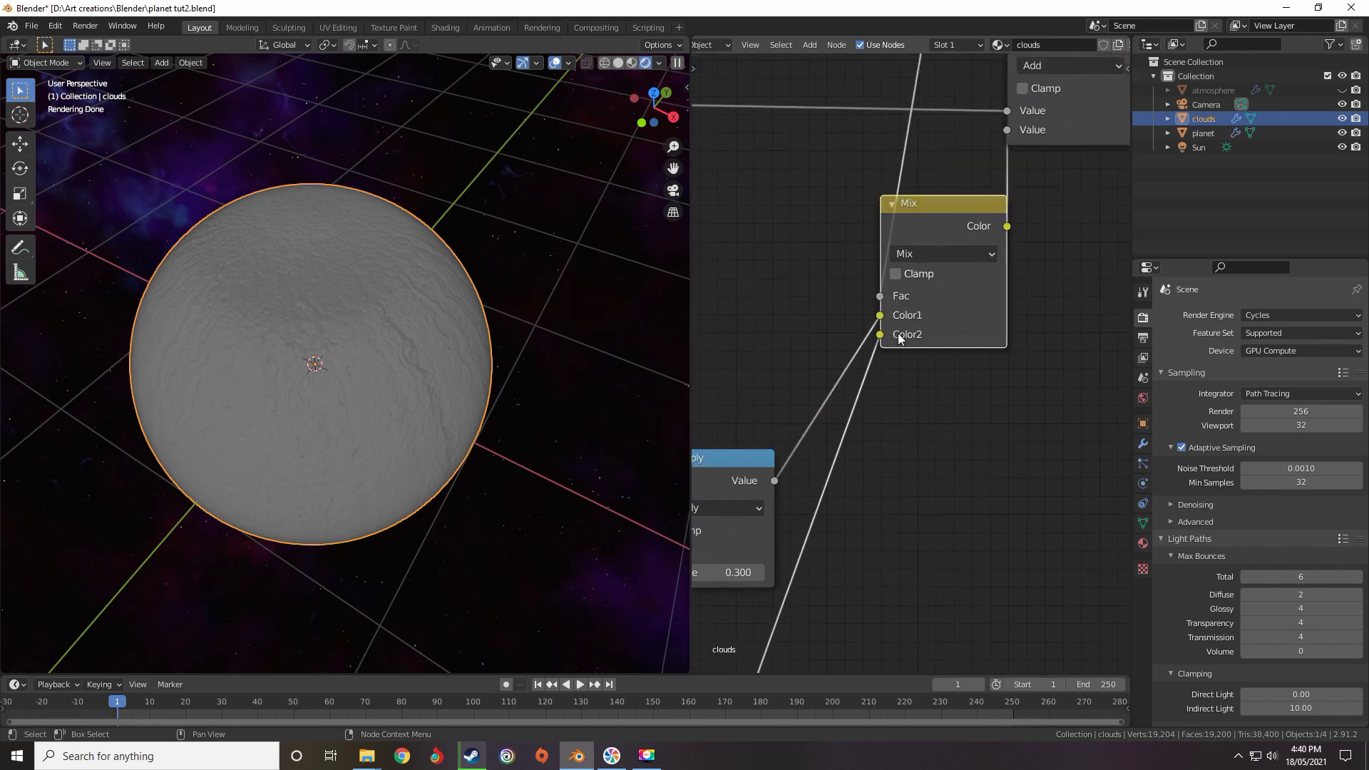
Insert an Add math node into the link between the duplicated chain and the Mix node's Color2 input
scroll(882, 347, "down", 6)
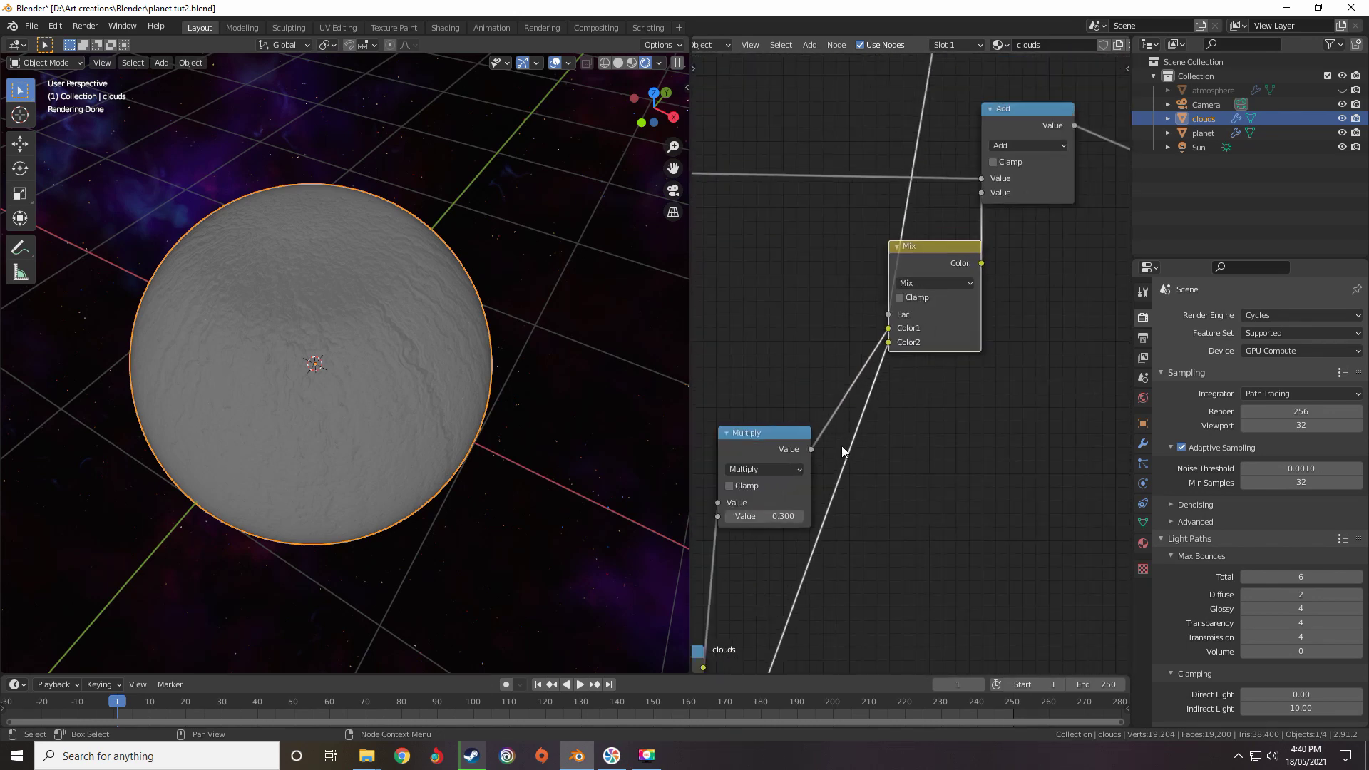
key("shift+a")
mouse_move(868, 426)
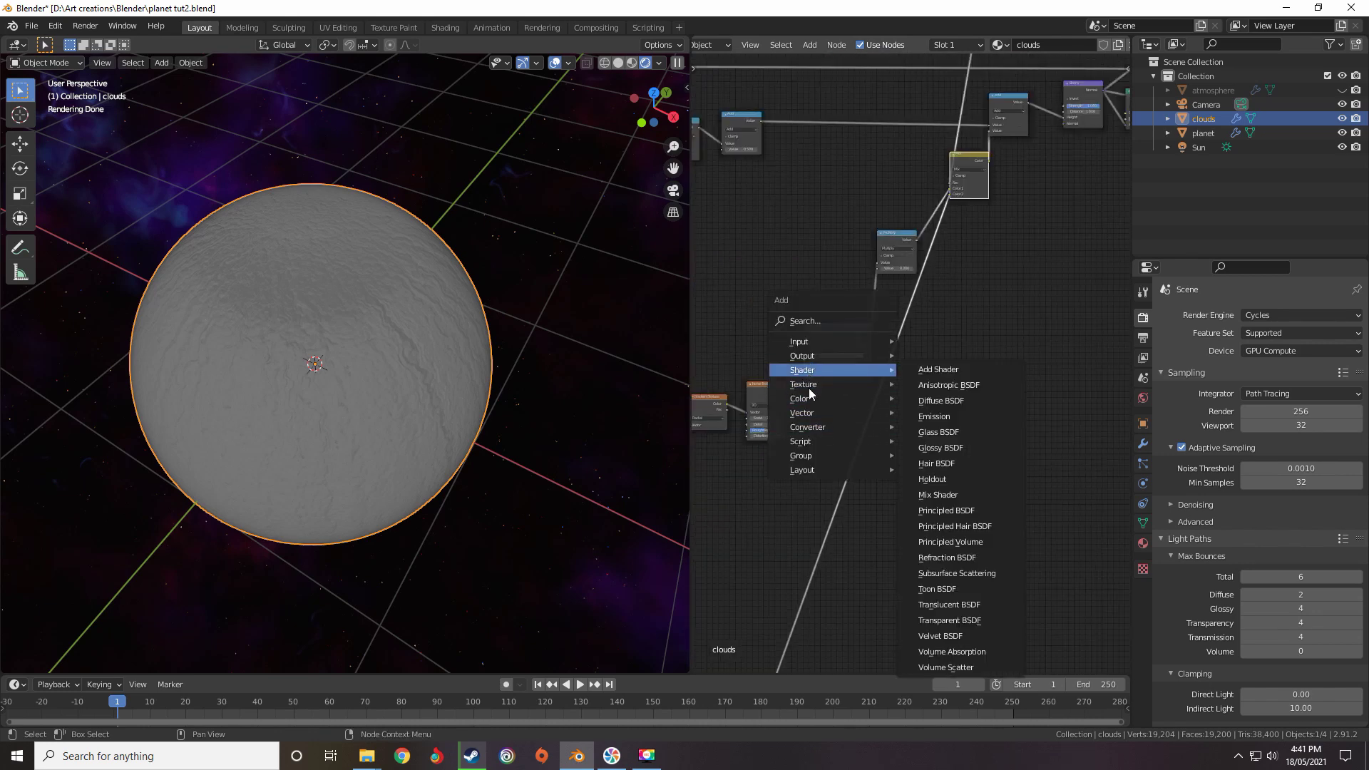
left_click(939, 536)
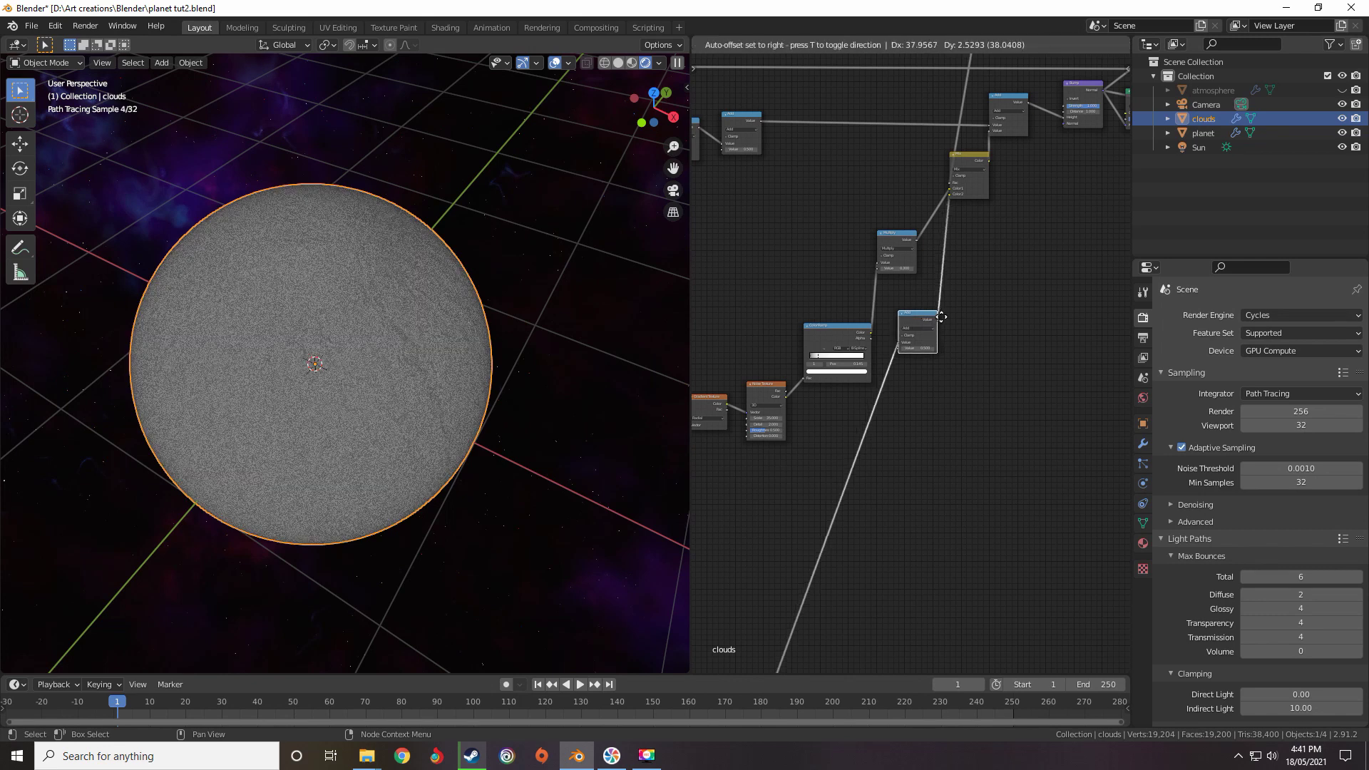
left_click(964, 313)
middle_click_drag(964, 415, 980, 362)
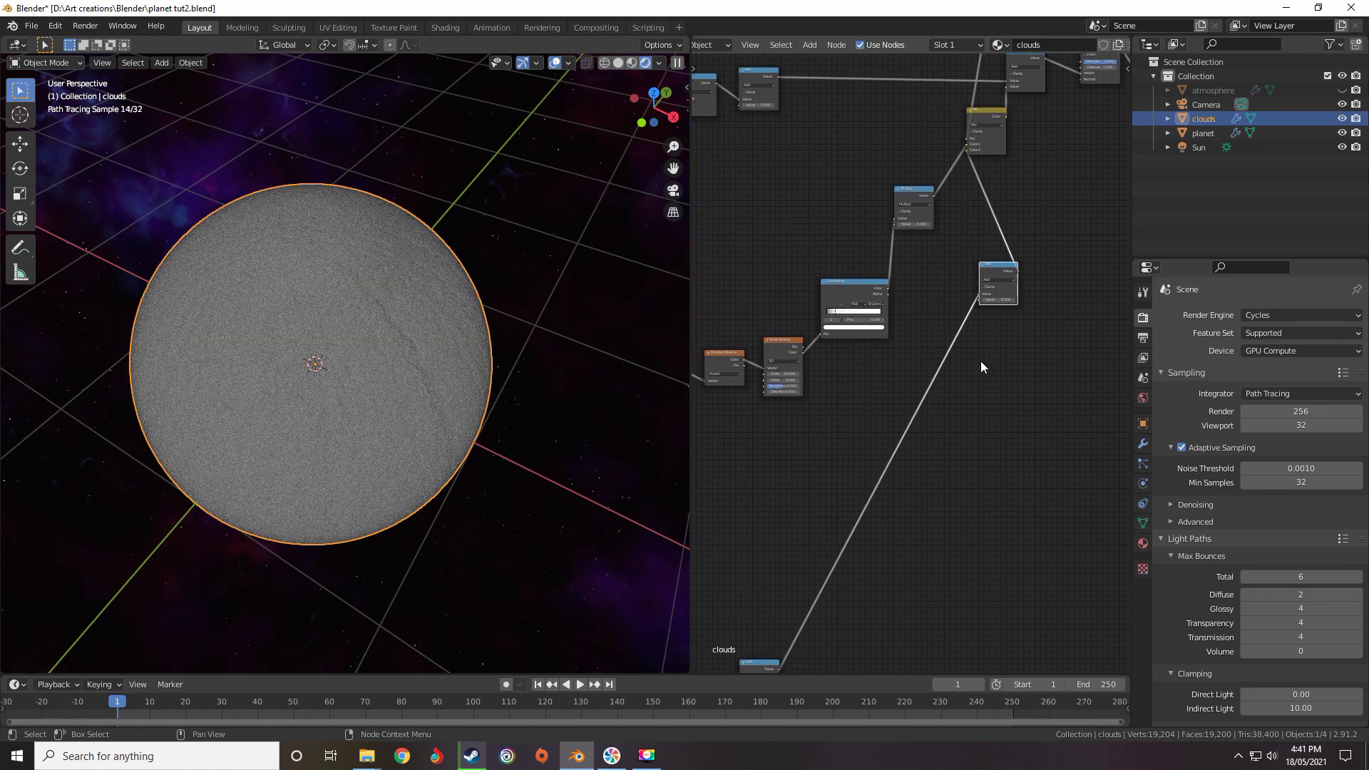
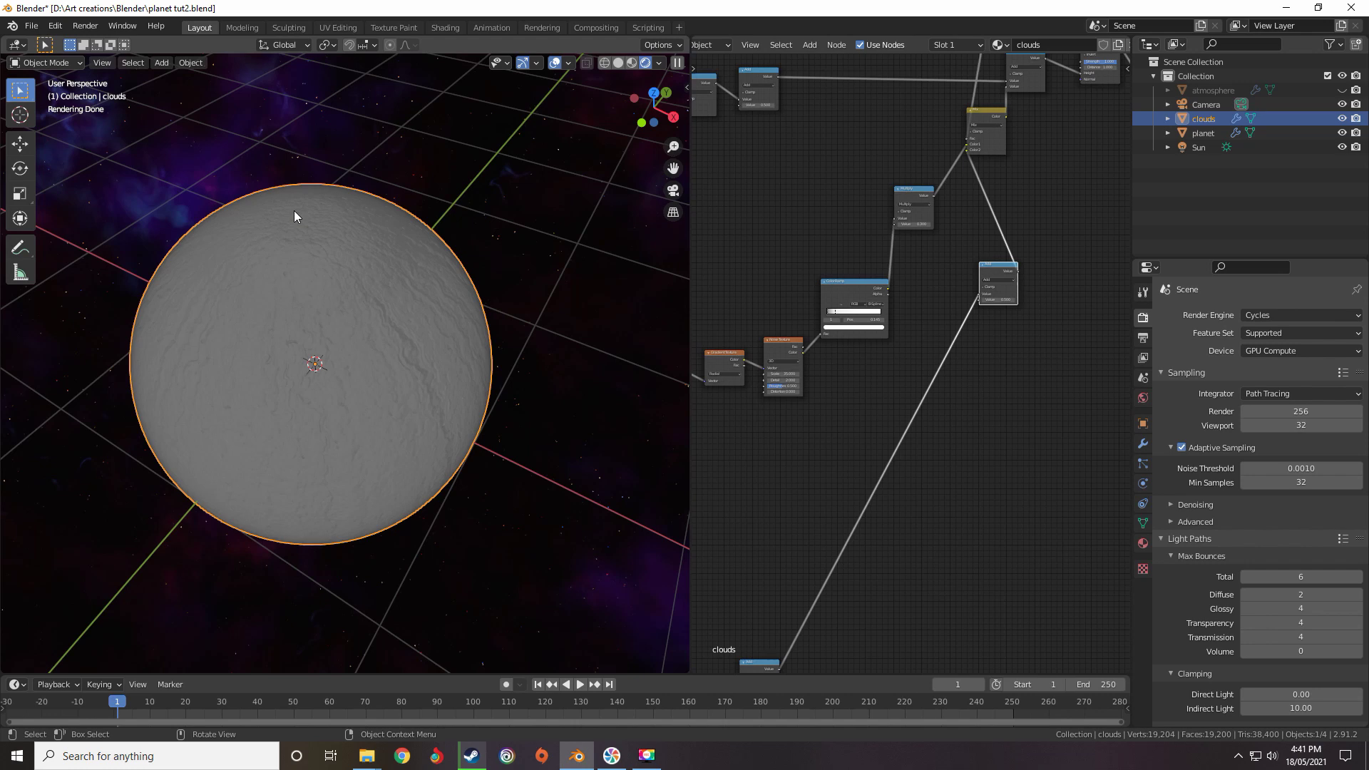
middle_click_drag(293, 211, 291, 185)
scroll(291, 185, "down", 1)
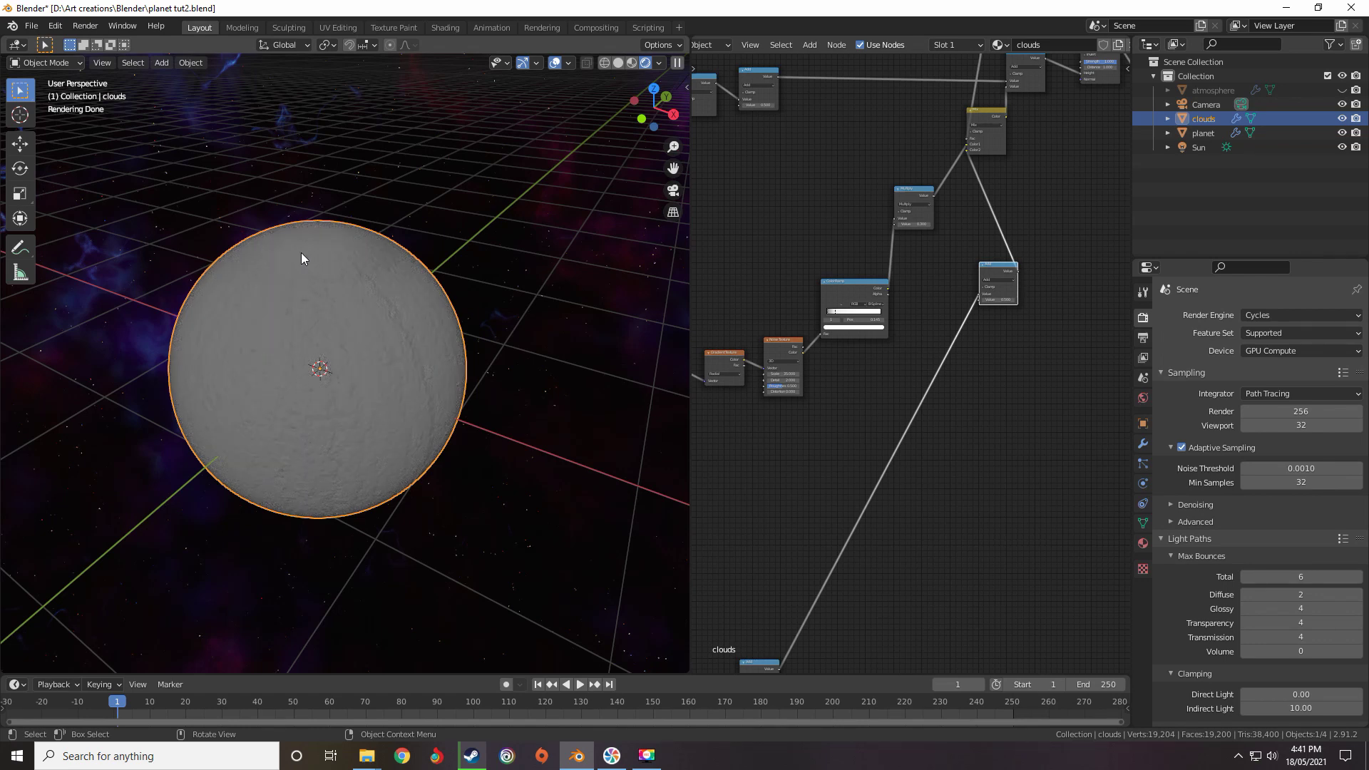
middle_click_drag(347, 412, 318, 427)
Add a Wave Texture and connect its Color output to the second Value input of the new Add node
middle_click_drag(947, 342, 922, 300)
scroll(918, 302, "up", 2)
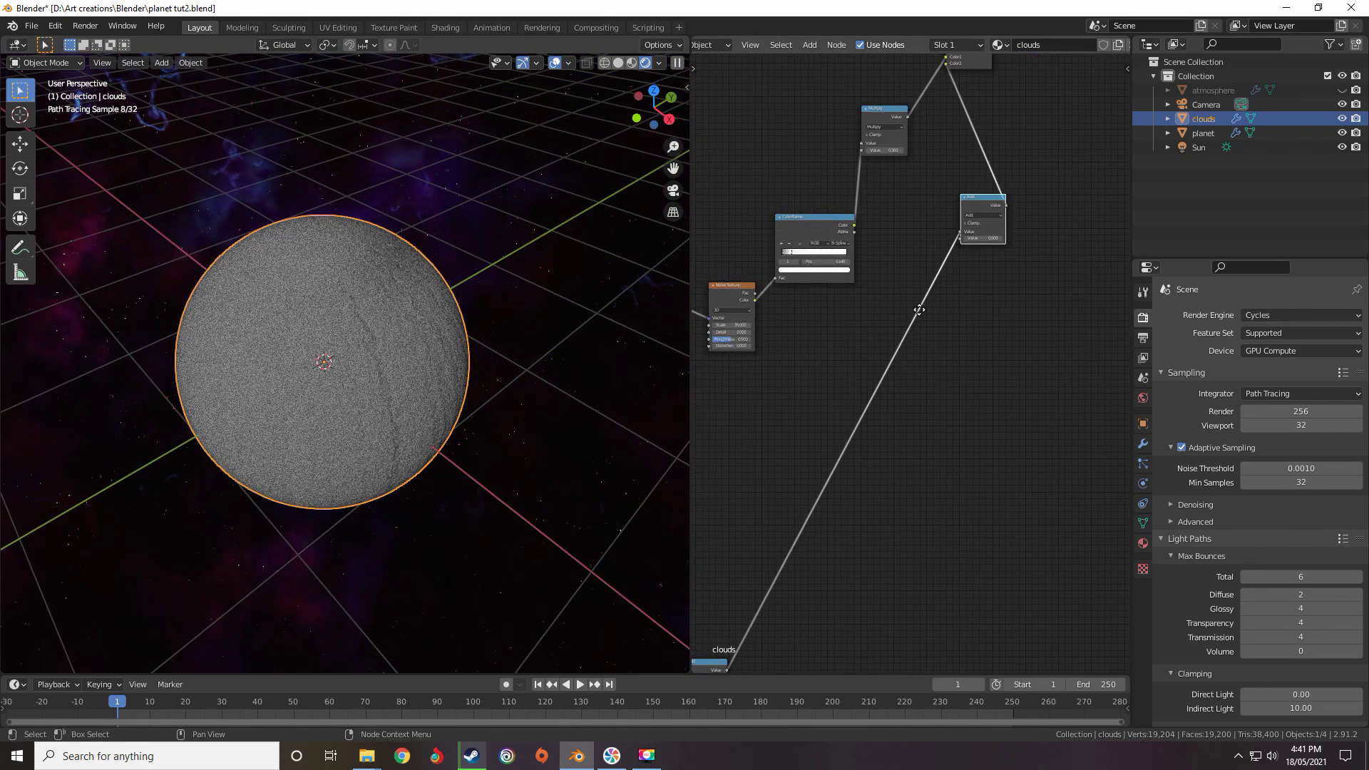
middle_click_drag(853, 419, 876, 331)
scroll(877, 330, "up", 3)
middle_click_drag(876, 380, 891, 348)
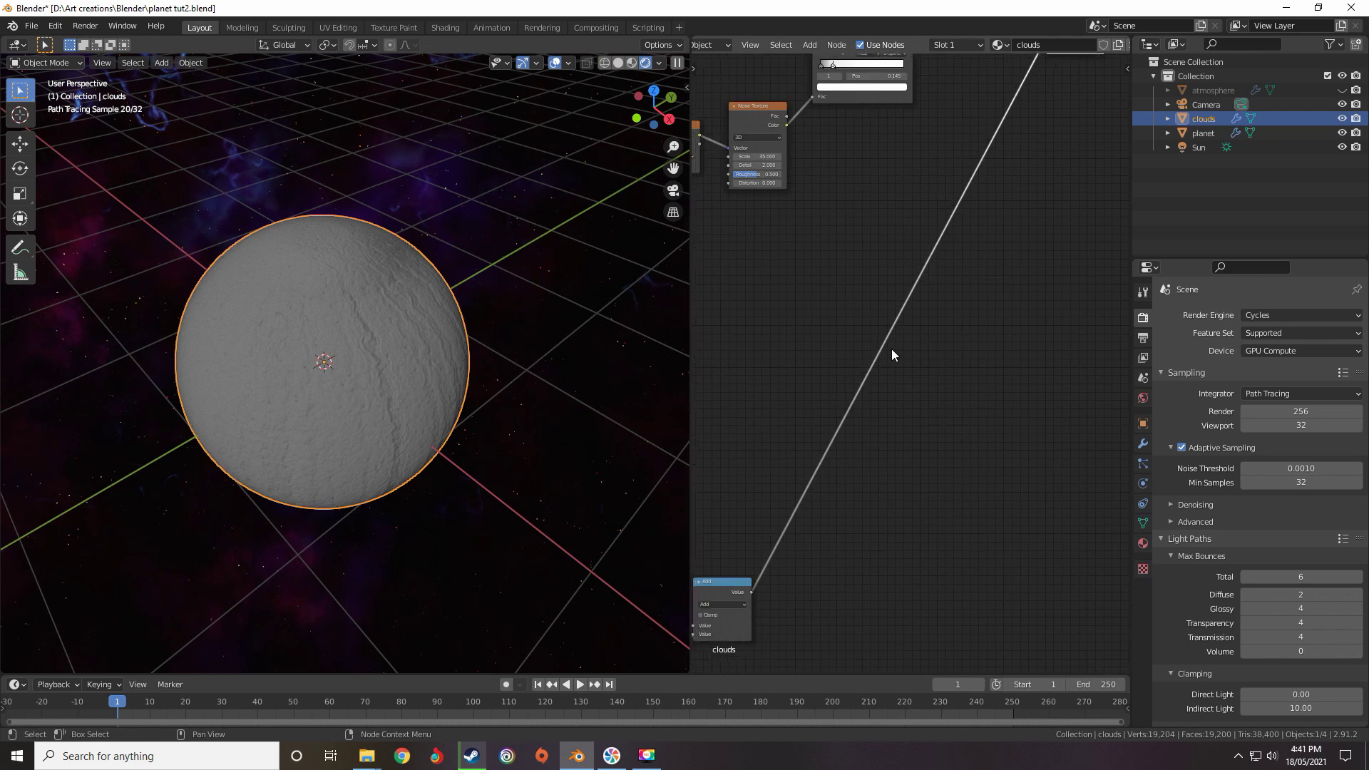
key("shift+a")
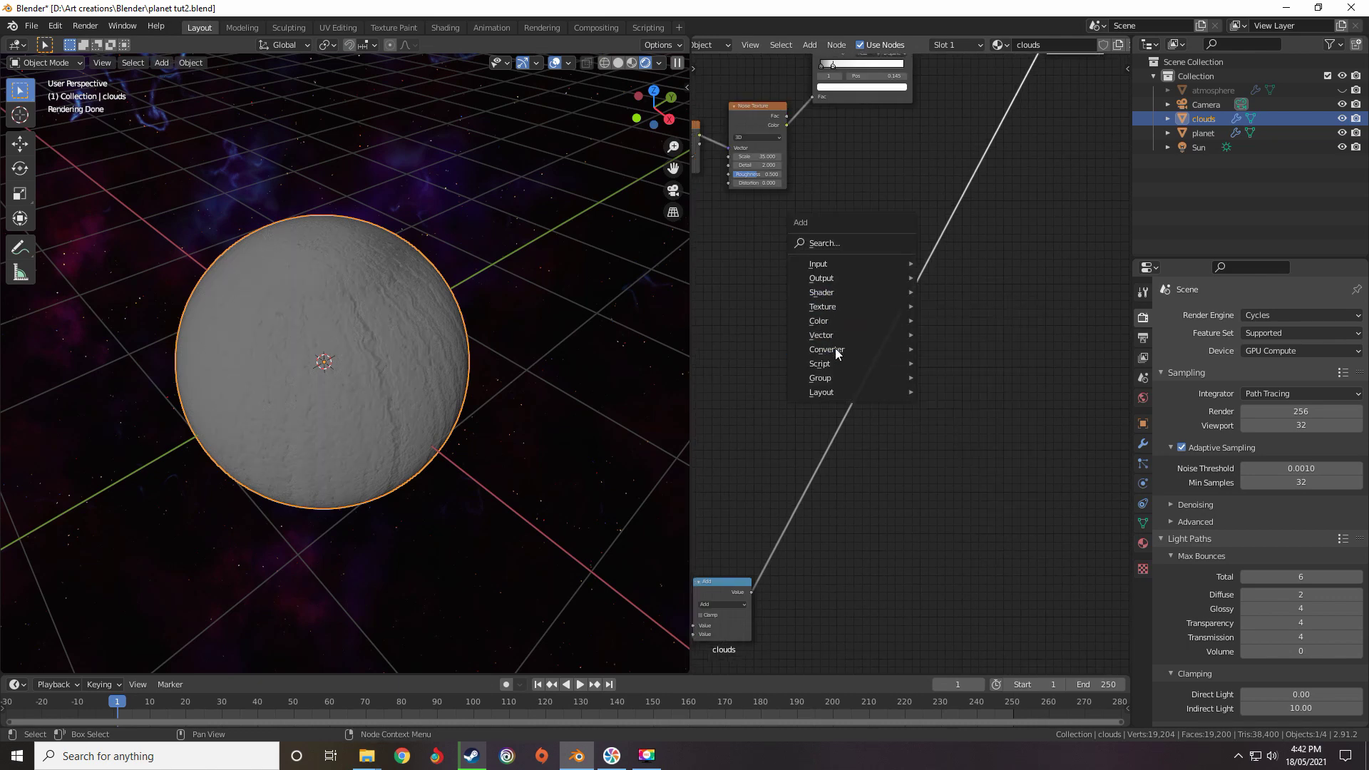
mouse_move(829, 308)
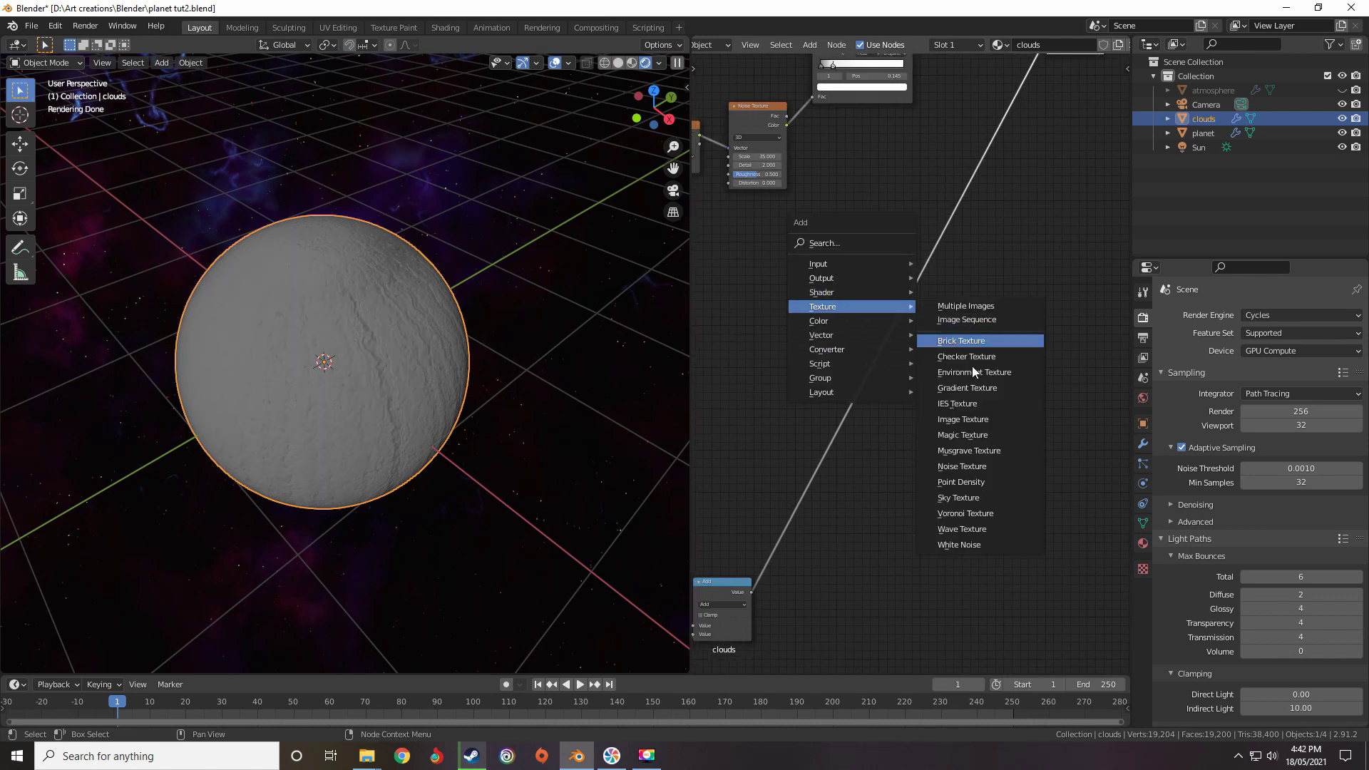
left_click(974, 527)
middle_click_drag(890, 529, 852, 653)
scroll(852, 652, "down", 1)
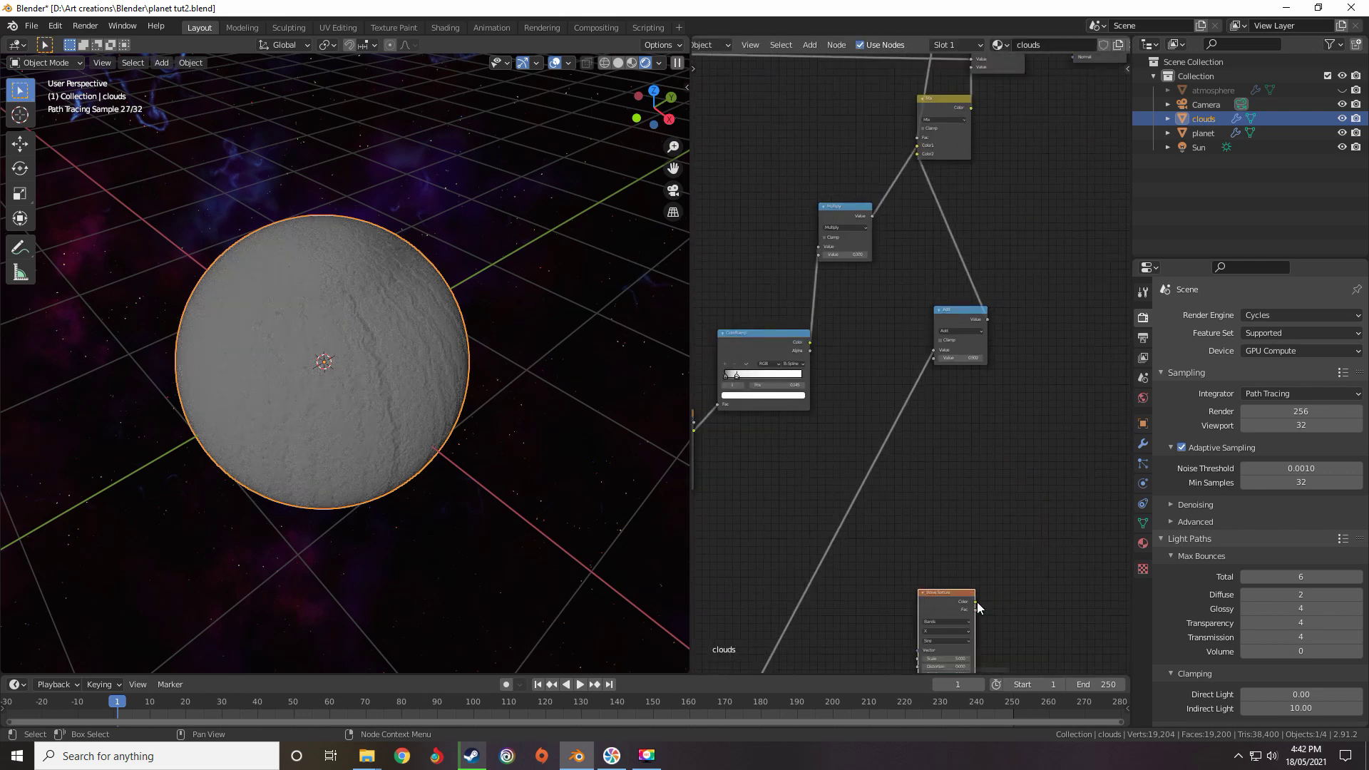
left_click_drag(975, 601, 938, 356)
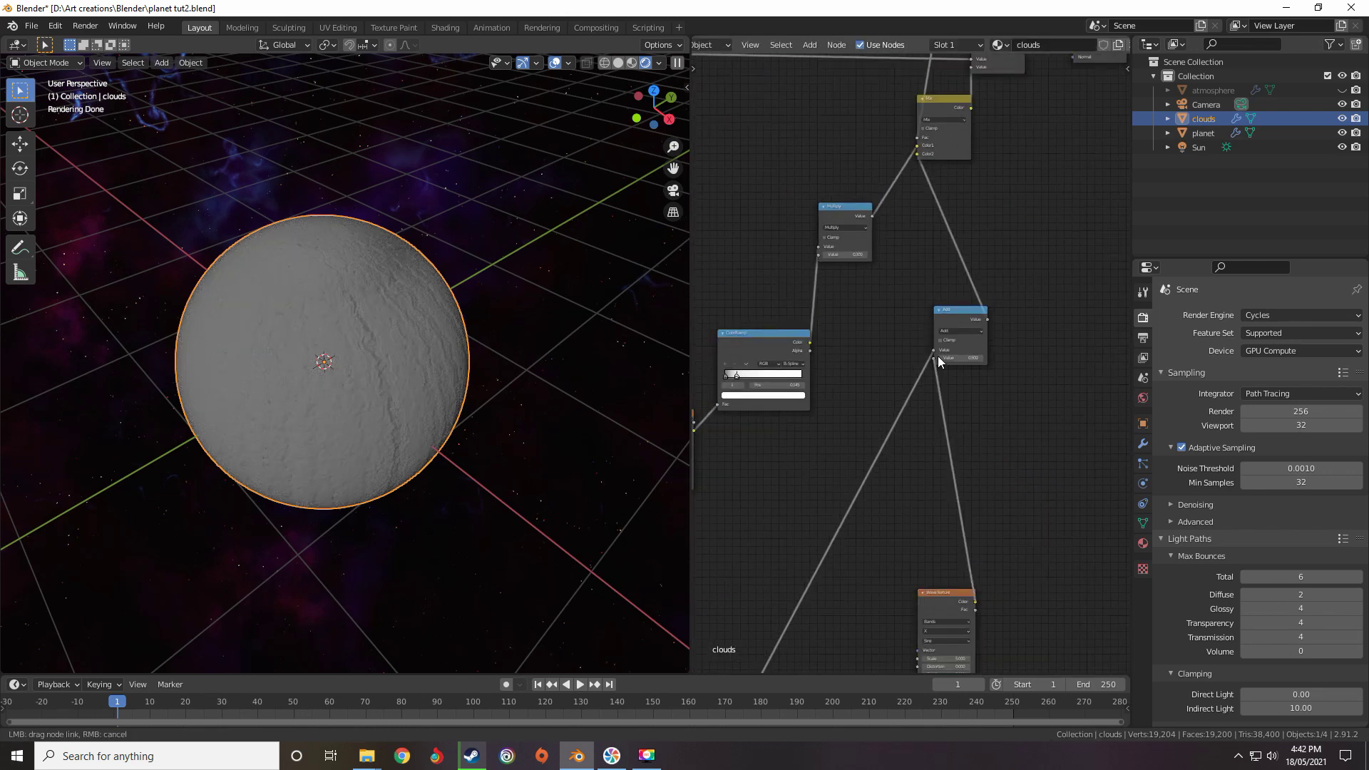
left_click_drag(938, 357, 938, 357)
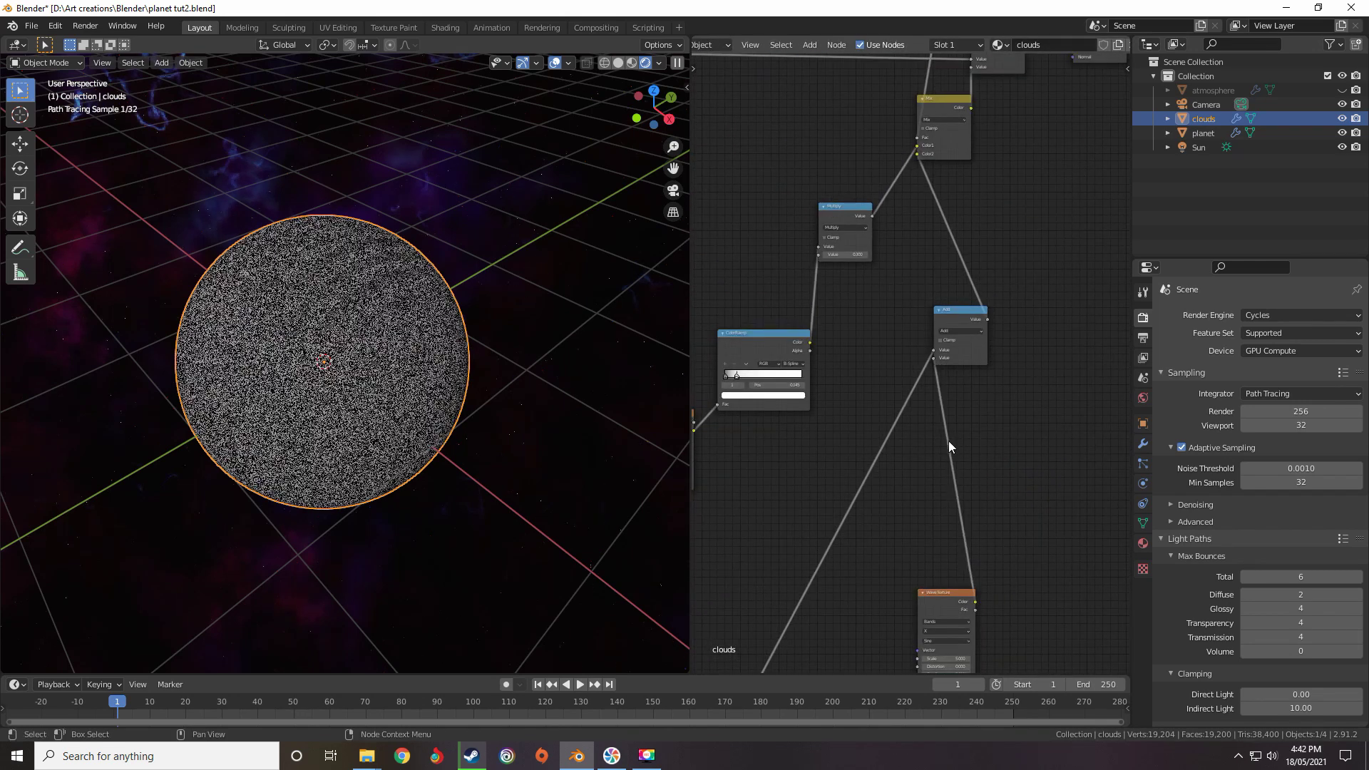
Move the Wave Texture below the duplicated chain, near its lowest Multiply node
scroll(947, 456, "down", 5)
middle_click_drag(941, 515, 929, 378)
left_click_drag(931, 382, 797, 646)
middle_click_drag(786, 626, 1001, 311)
left_click_drag(1003, 330, 826, 488)
scroll(830, 478, "up", 5)
middle_click_drag(836, 462, 913, 353)
Give the Wave Texture its own Mapping and Texture Coordinate nodes, feeding the Mapping from the Object output
key("ctrl+t")
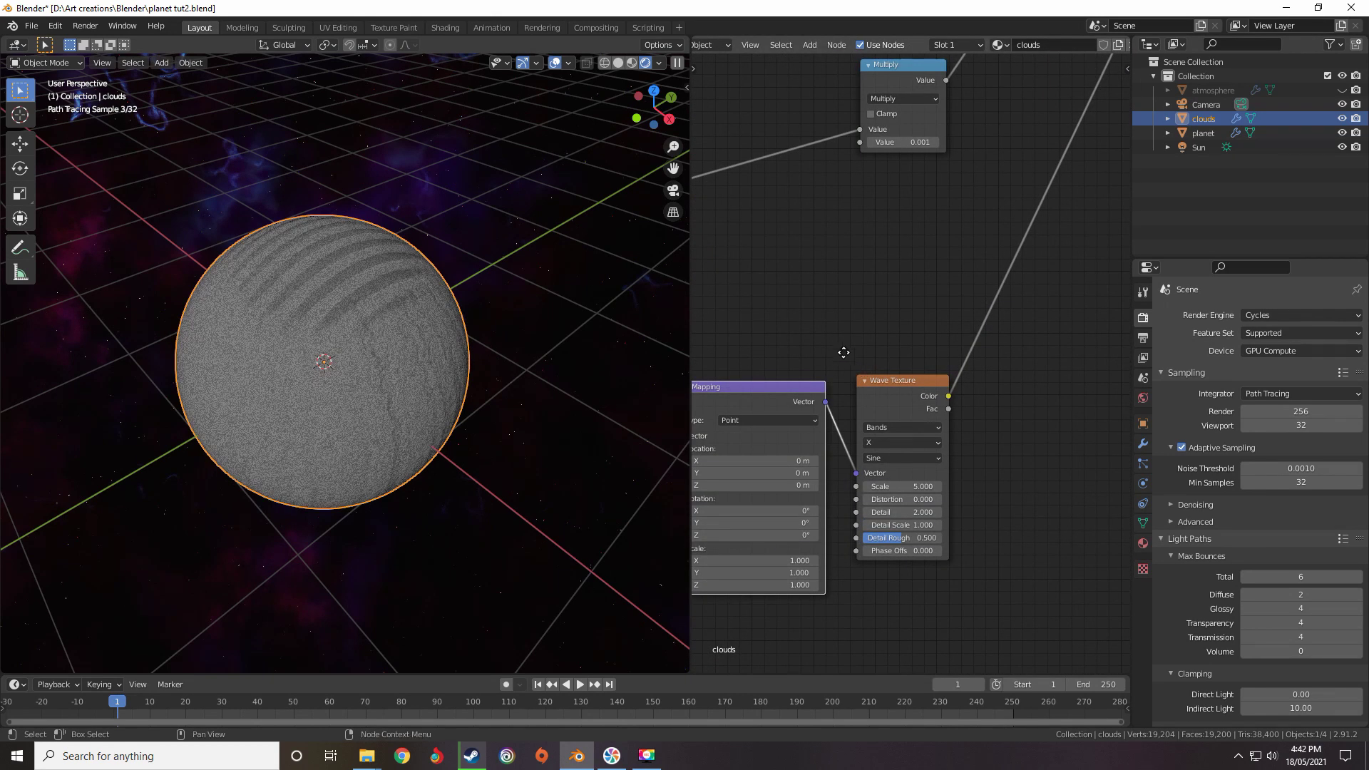
middle_click_drag(804, 362, 981, 298)
scroll(832, 358, "up", 2)
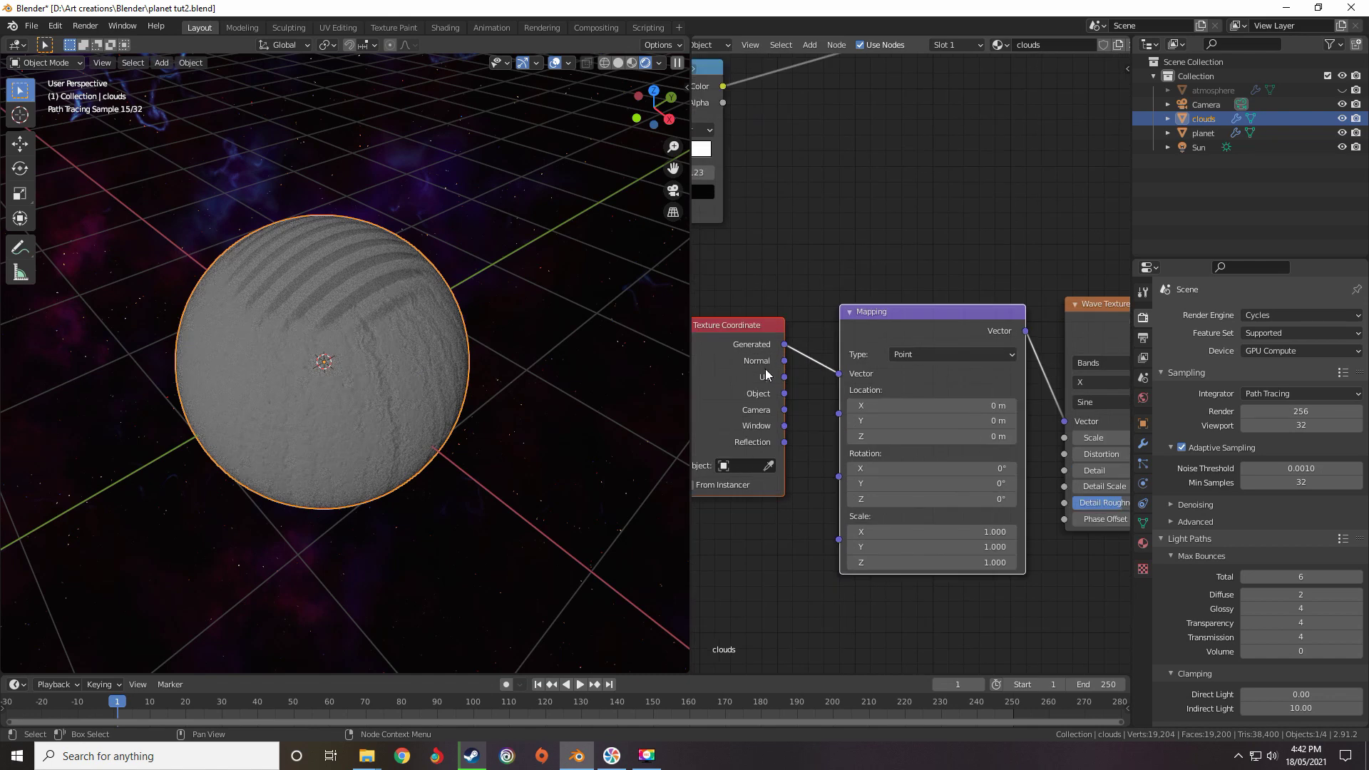
left_click_drag(784, 394, 839, 373)
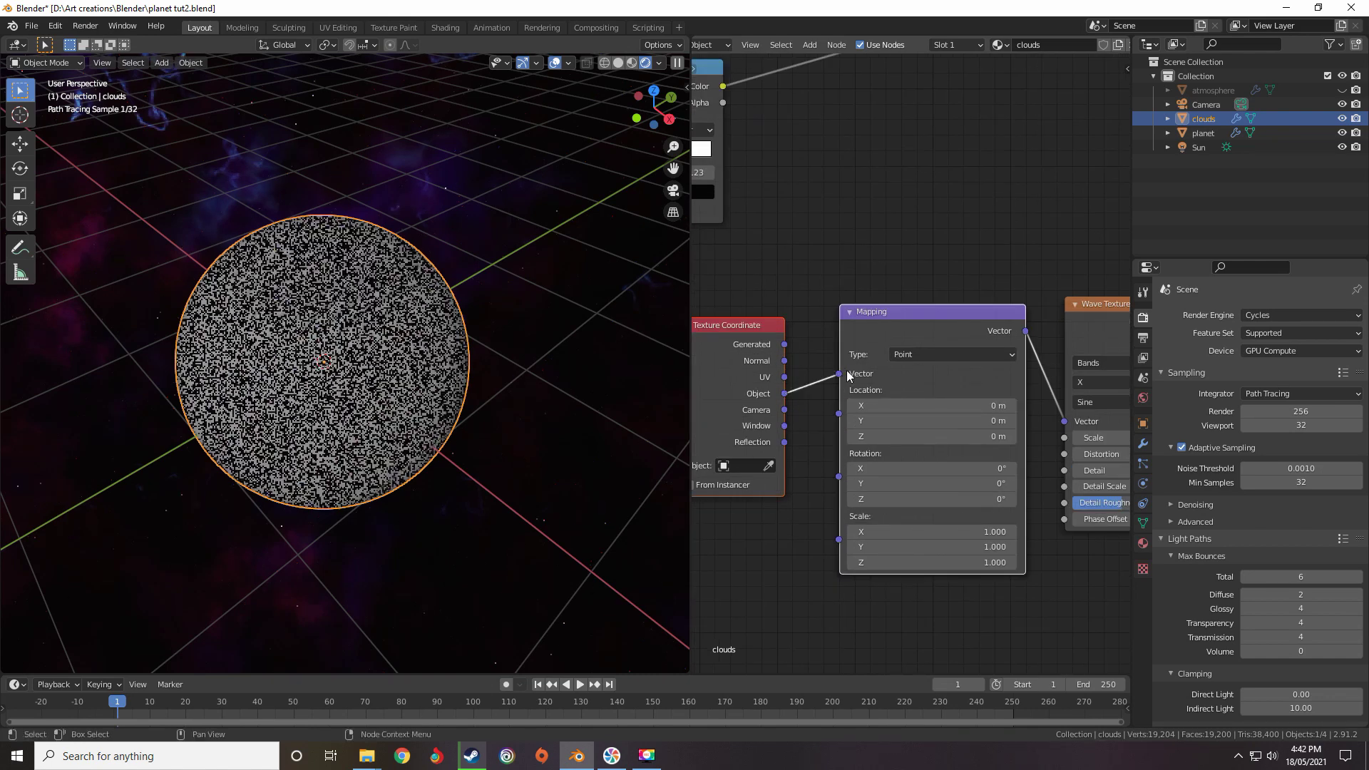
Set the Y rotation of the Wave Texture's Mapping node to 90°
middle_click_drag(923, 378, 915, 367)
left_click_drag(914, 469, 937, 469)
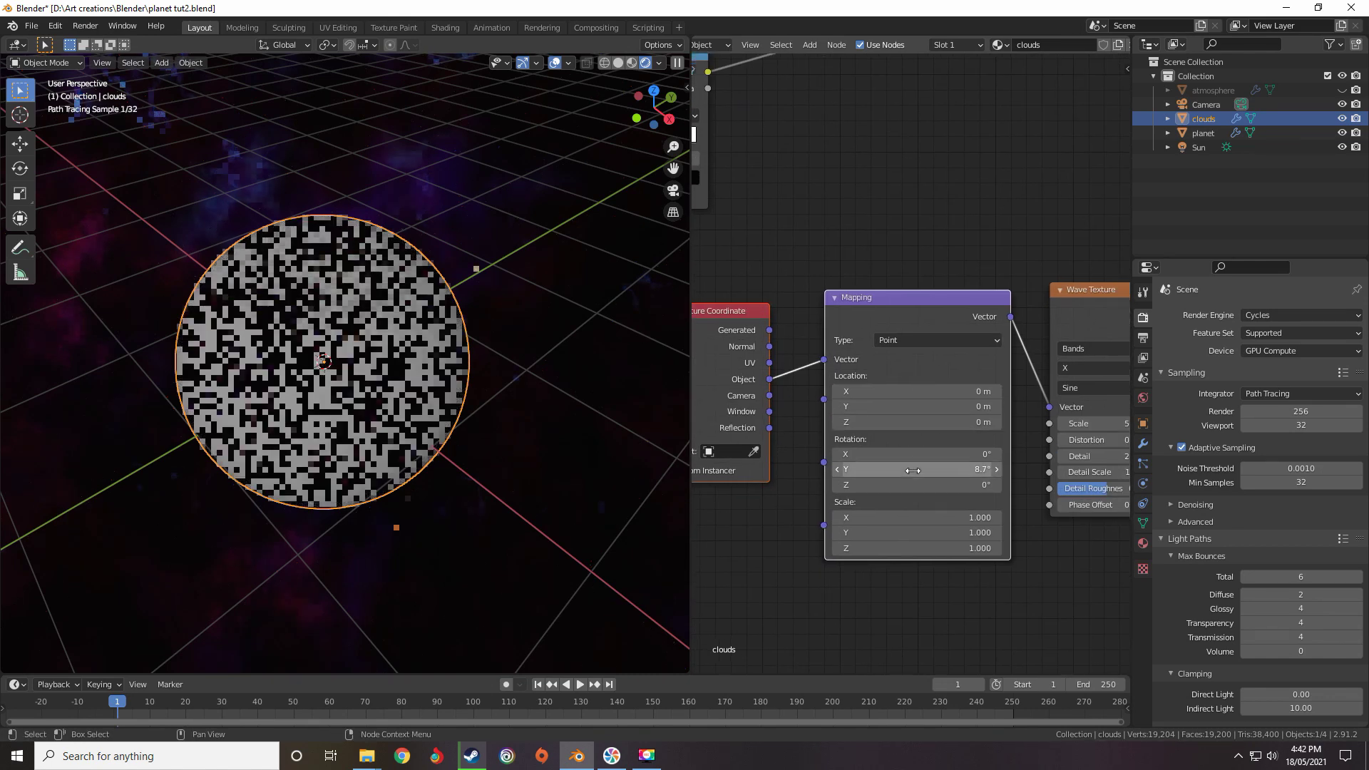
left_click(913, 470)
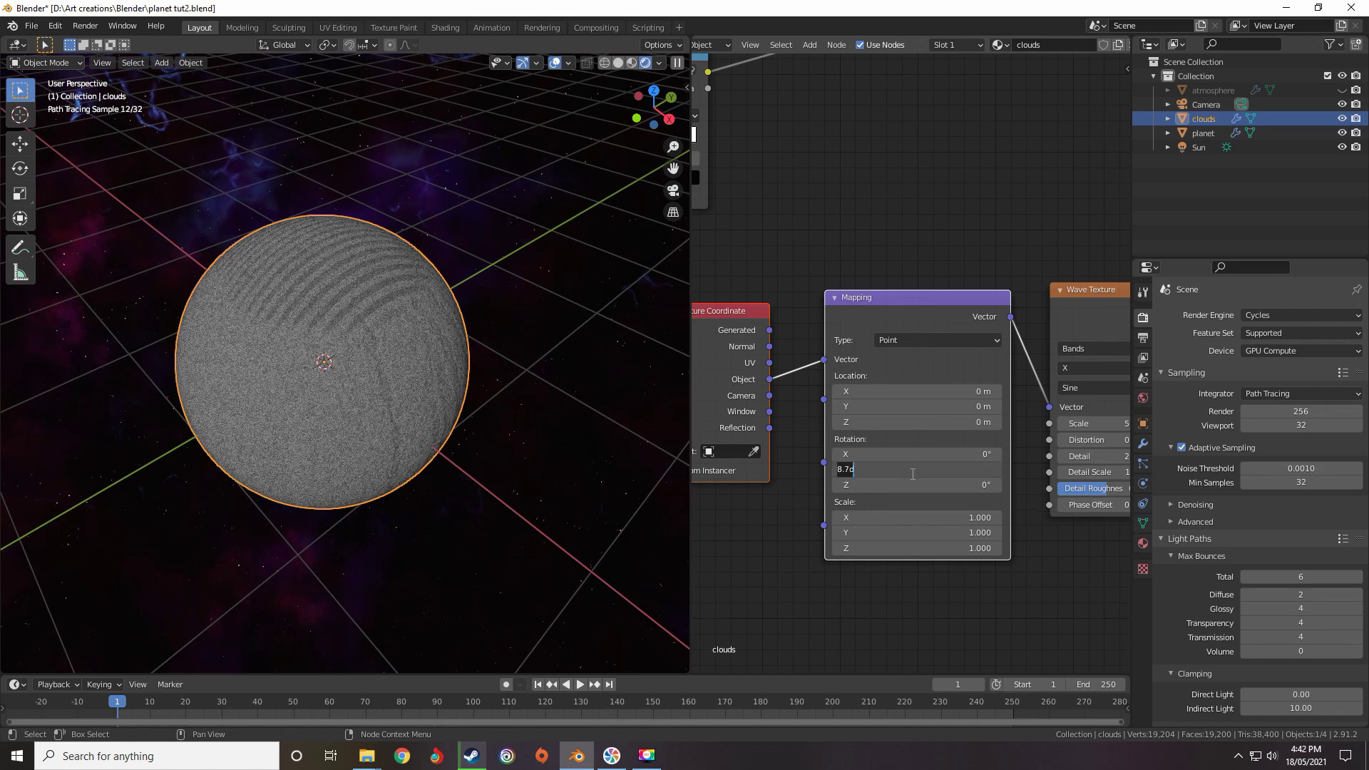
type("90")
key("Return")
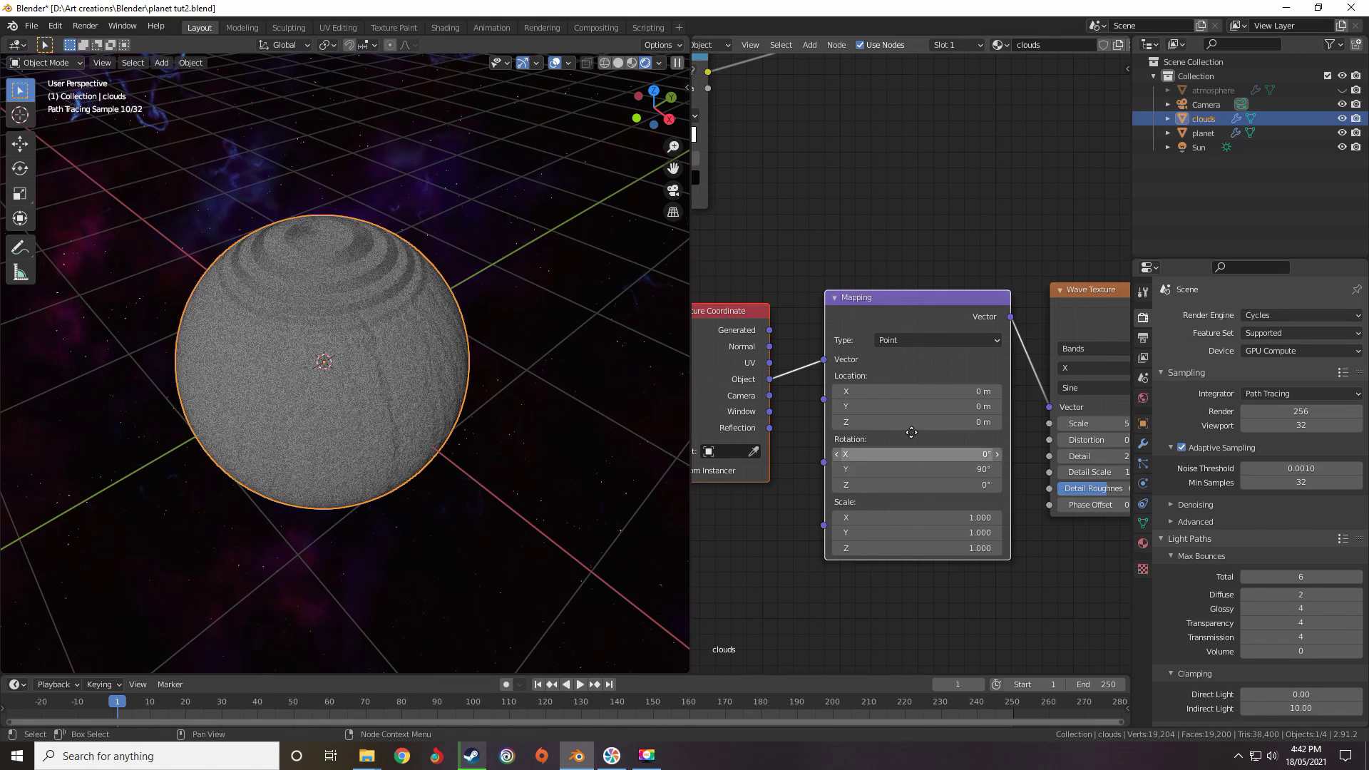
Set the Wave Texture's Distortion to 3.5, Detail to 5.6, Detail Scale to 1.6 and Detail Roughness to 0.608
middle_click_drag(912, 432, 857, 389)
scroll(858, 389, "down", 8)
scroll(956, 316, "up", 5)
middle_click_drag(962, 318, 878, 339)
scroll(853, 383, "up", 3)
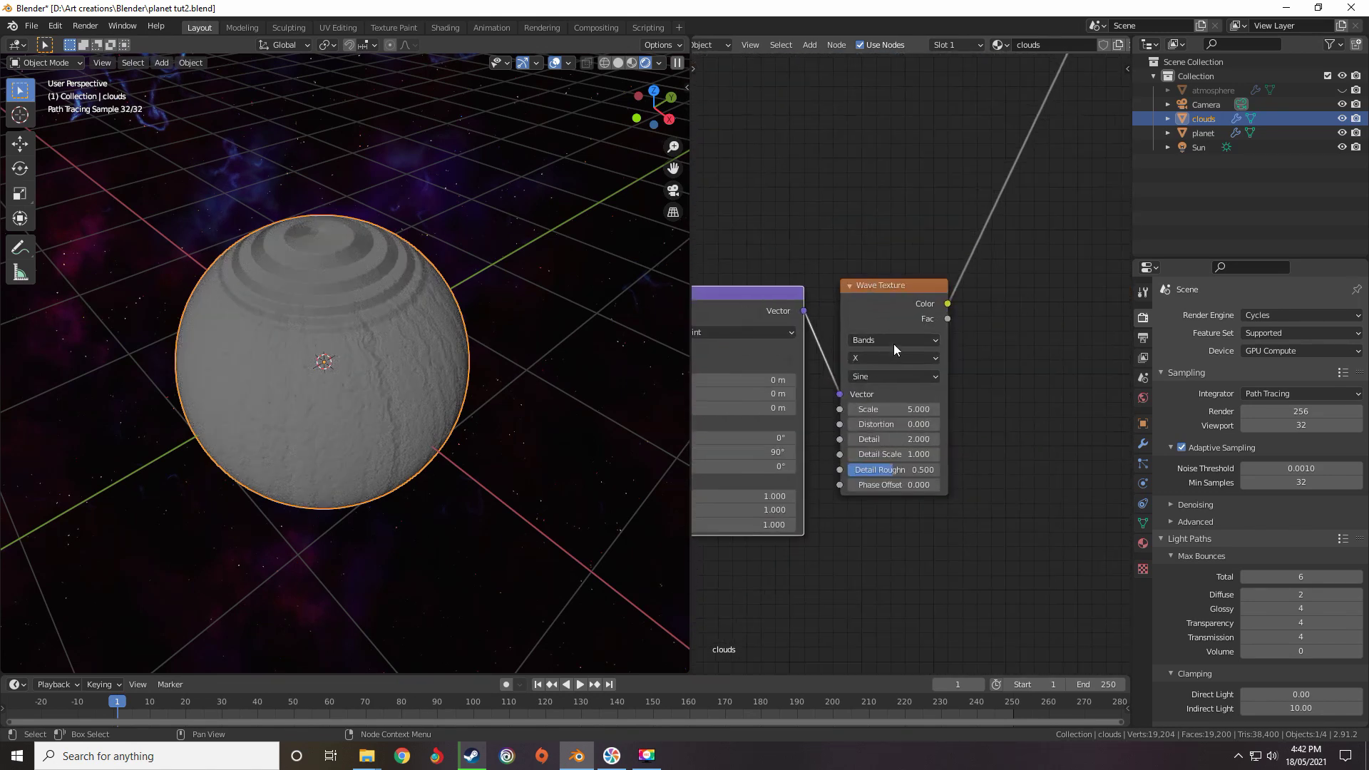
left_click_drag(887, 440, 934, 440)
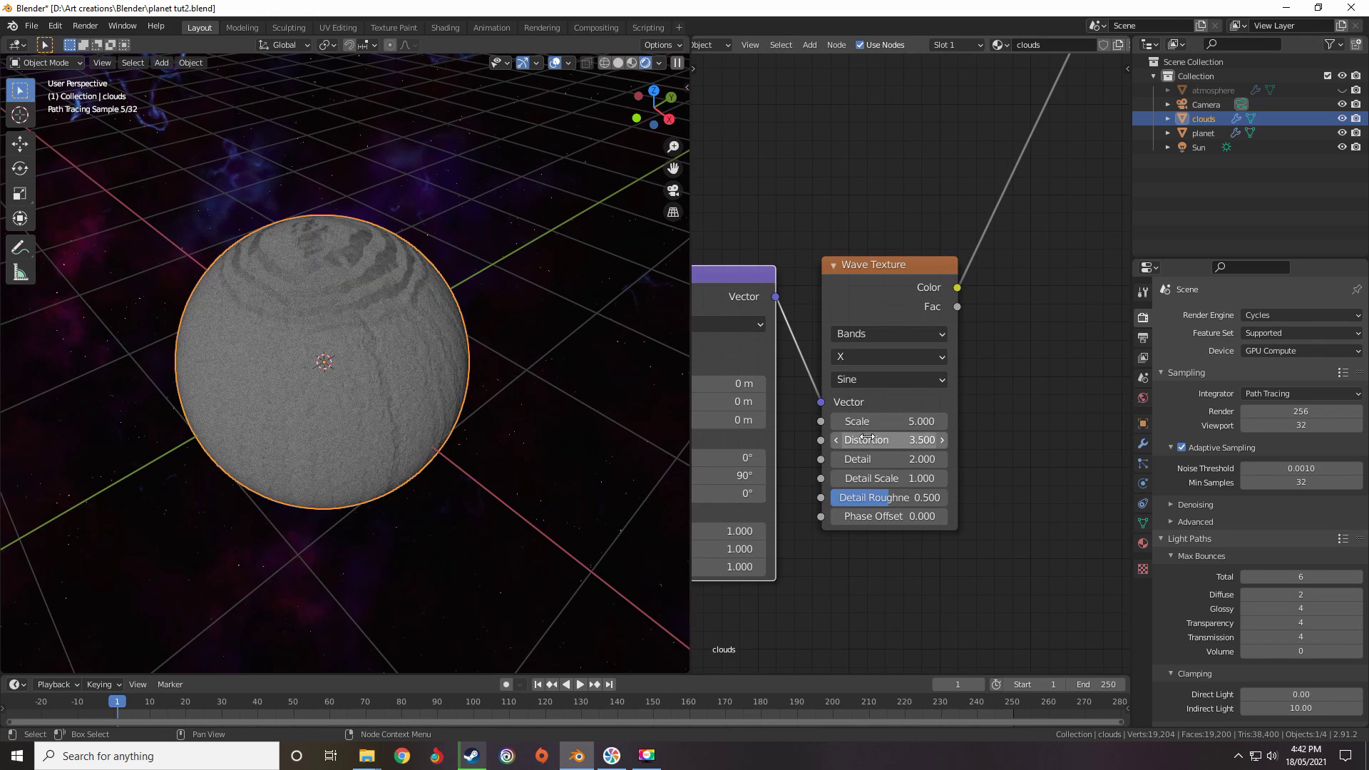
left_click_drag(855, 459, 900, 520)
scroll(857, 485, "down", 2)
scroll(858, 484, "up", 3)
scroll(912, 353, "down", 6)
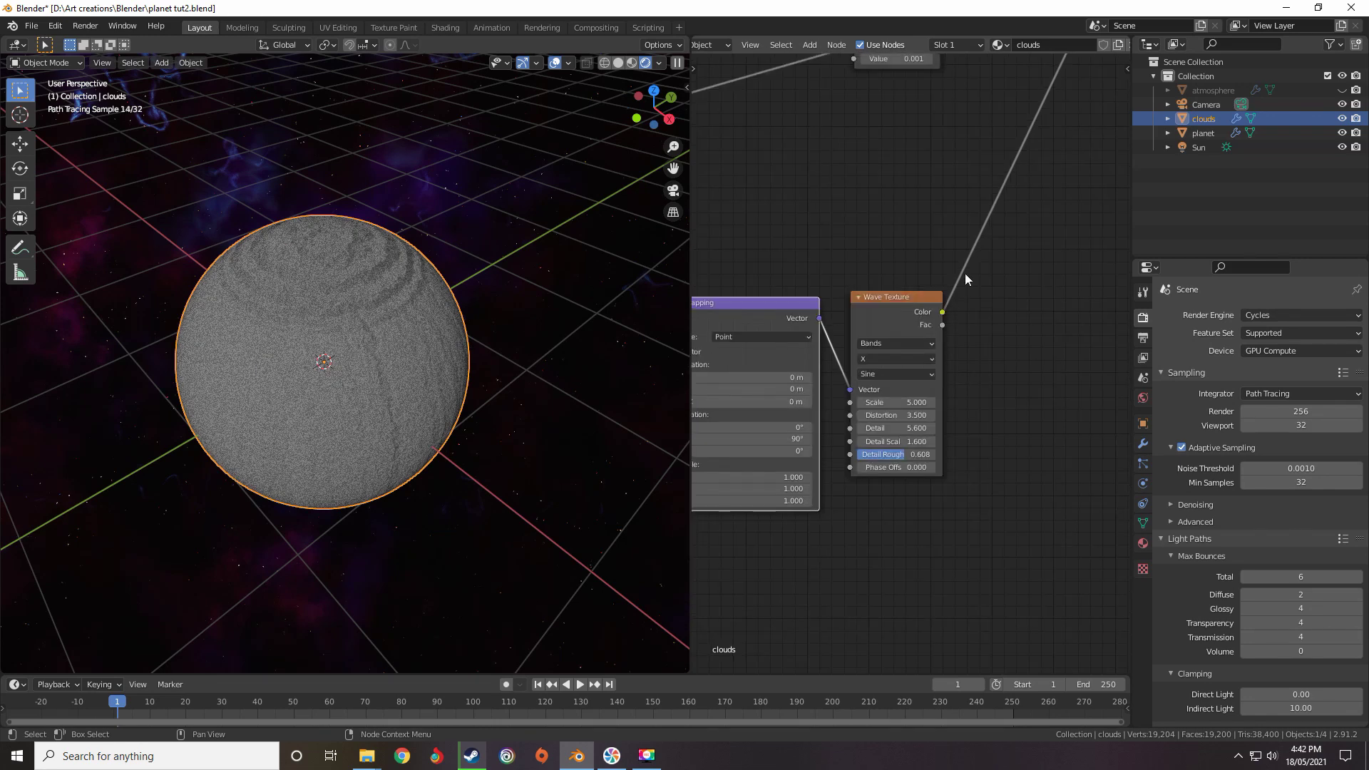
Set the Wave Texture's Scale to 7
middle_click_drag(958, 277, 852, 444)
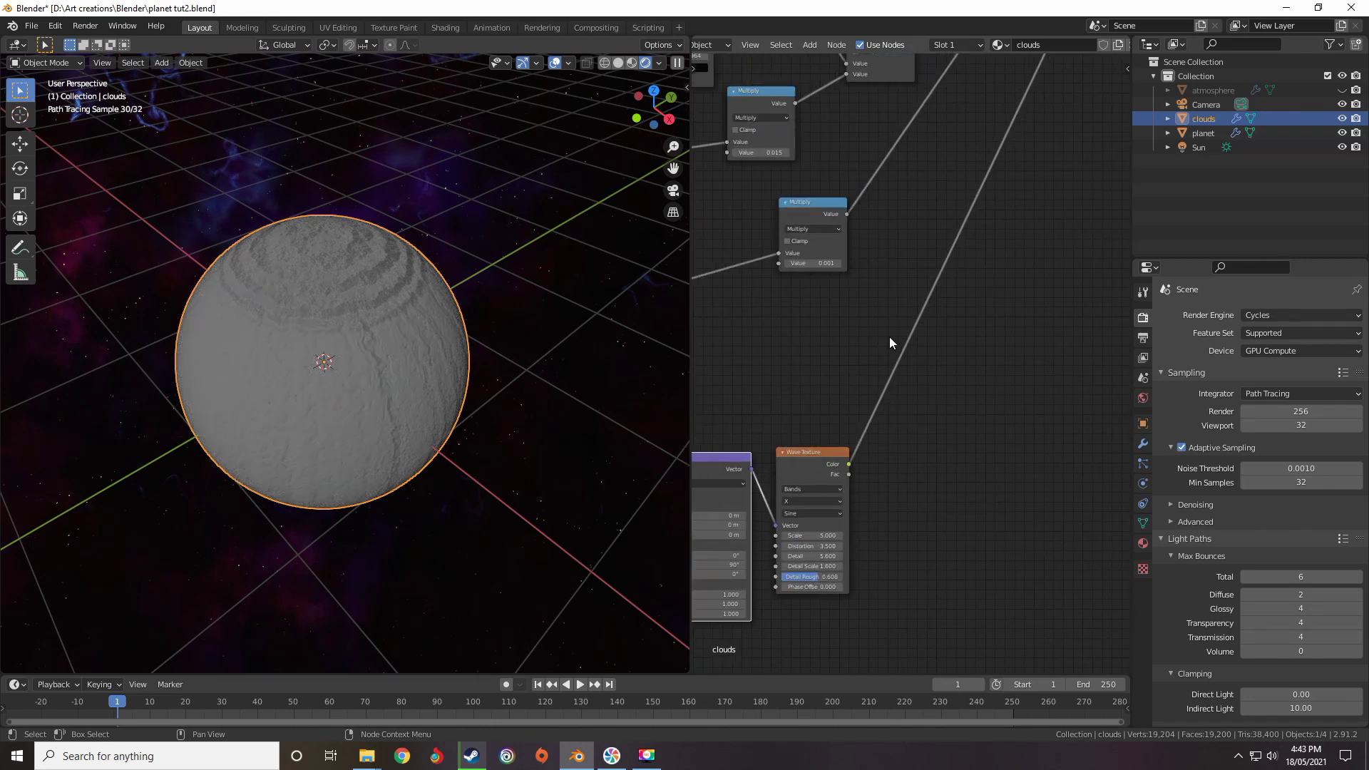
scroll(891, 325, "down", 1)
middle_click_drag(891, 322, 823, 430)
scroll(854, 385, "down", 1)
middle_click_drag(854, 382, 848, 433)
scroll(848, 428, "down", 3)
scroll(795, 527, "up", 5)
middle_click_drag(795, 528, 841, 430)
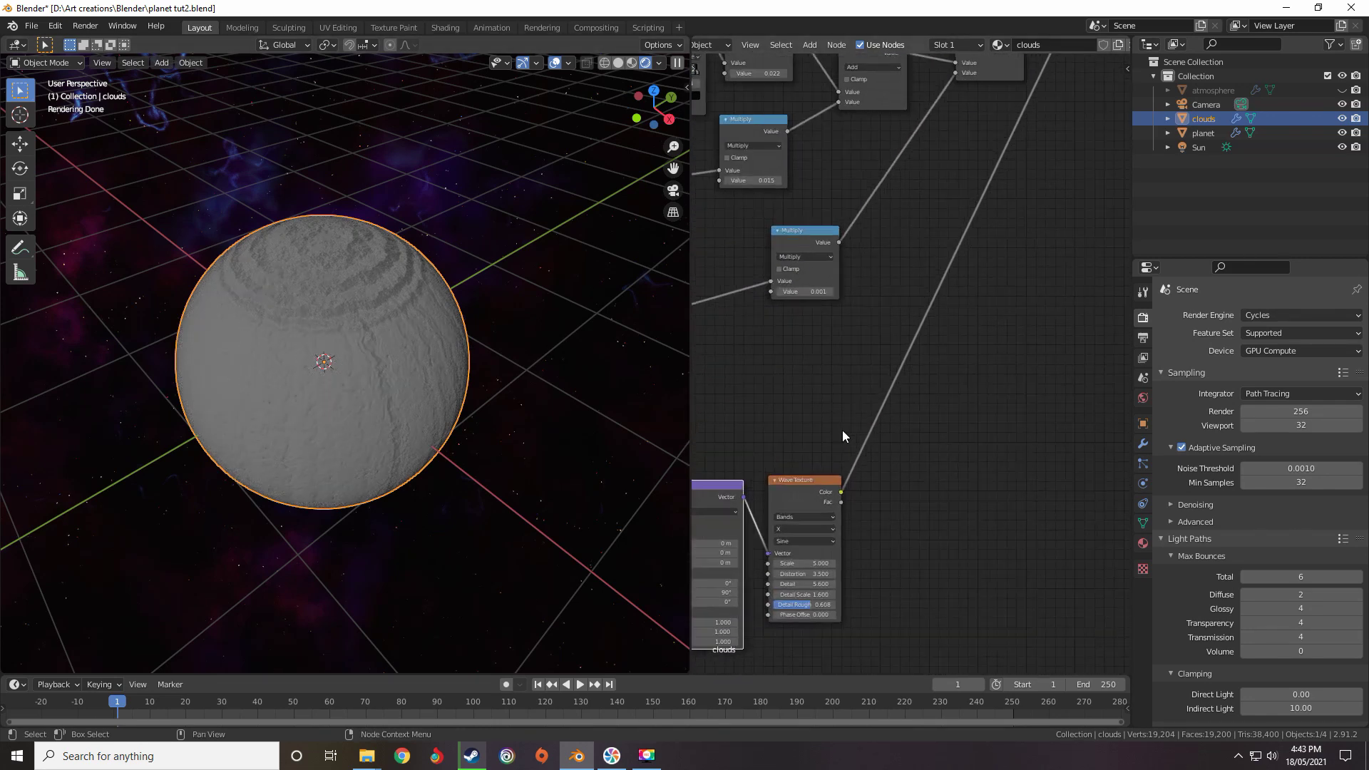
scroll(842, 434, "up", 3)
double_click(904, 472)
type("7")
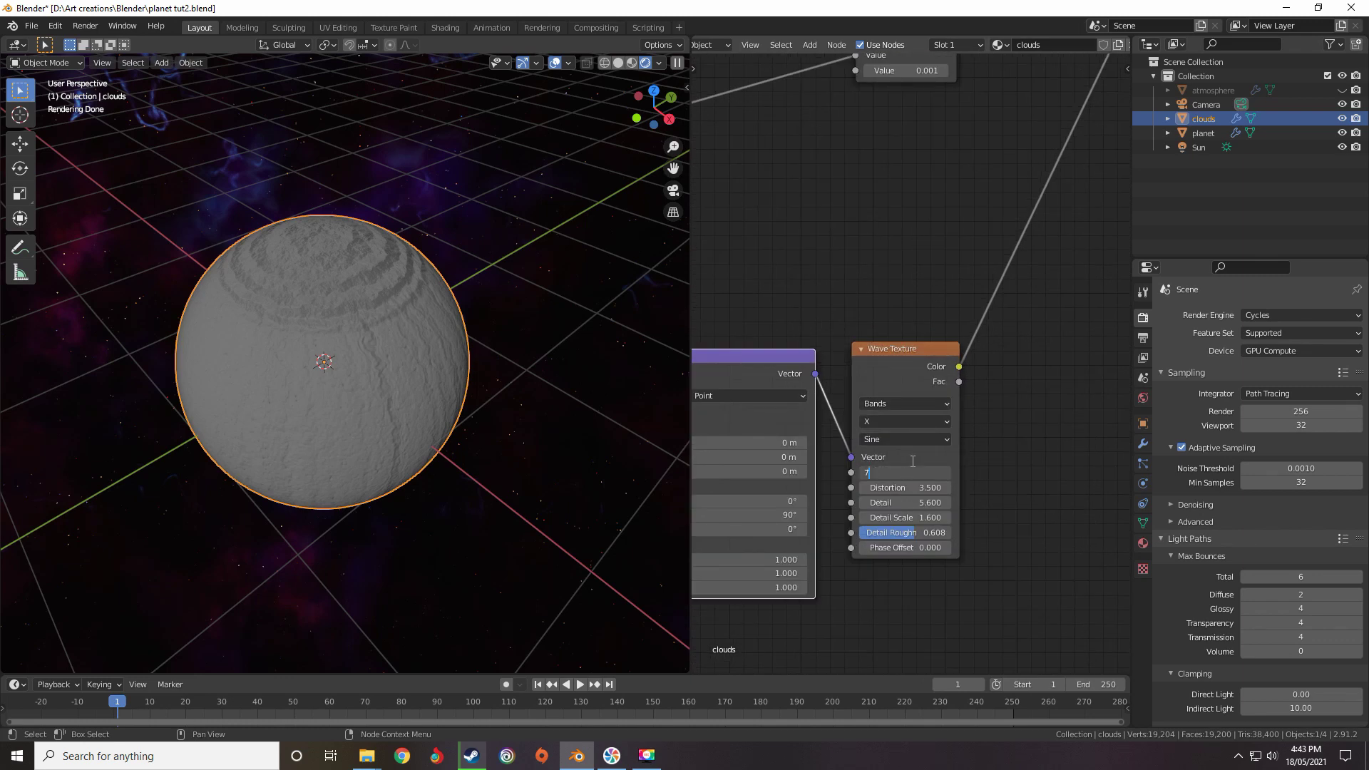
key("Return")
Duplicate the 0.001 Multiply node and insert the copy between the Wave Texture and its Add node
scroll(927, 400, "down", 4)
scroll(1037, 342, "down", 3)
middle_click_drag(1062, 160, 831, 499)
scroll(857, 449, "up", 6)
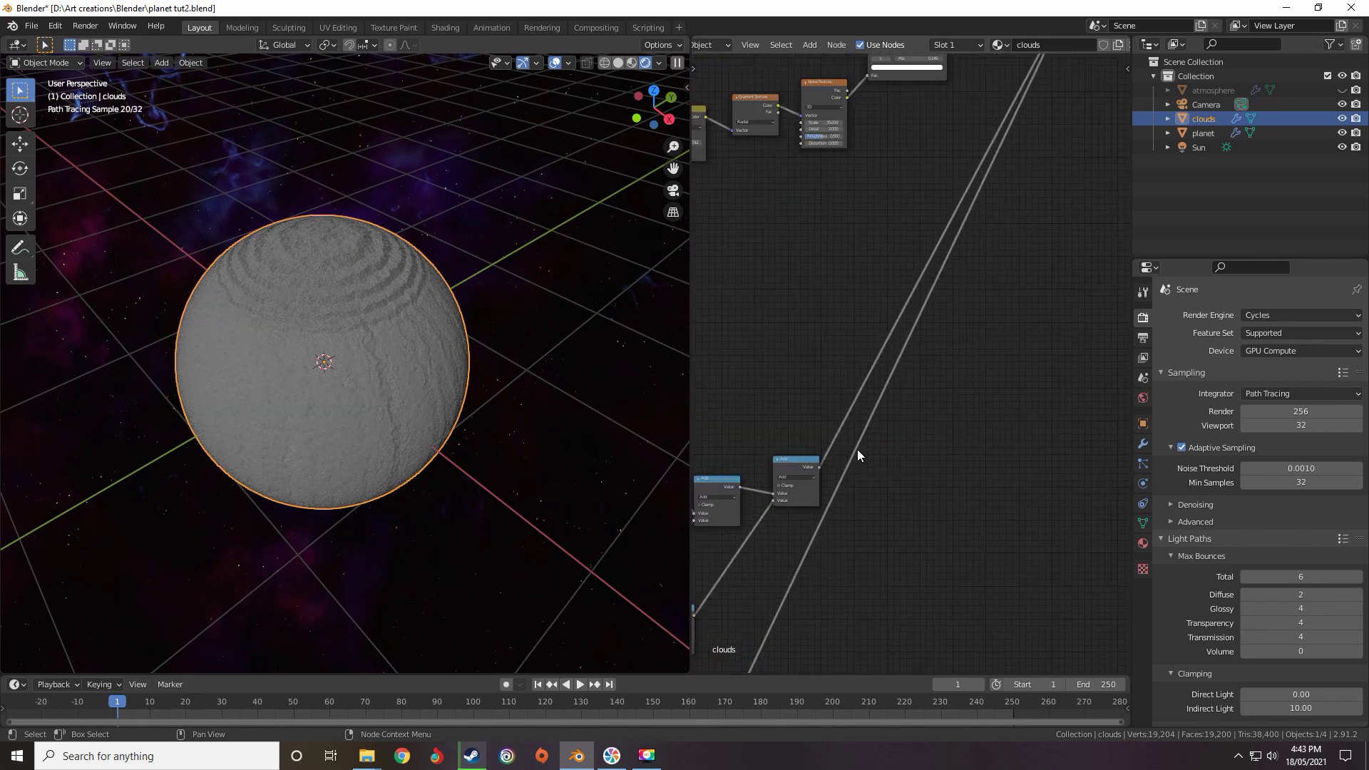
middle_click_drag(856, 449, 962, 293)
middle_click_drag(955, 346, 1032, 246)
scroll(925, 348, "up", 2)
left_click(767, 397)
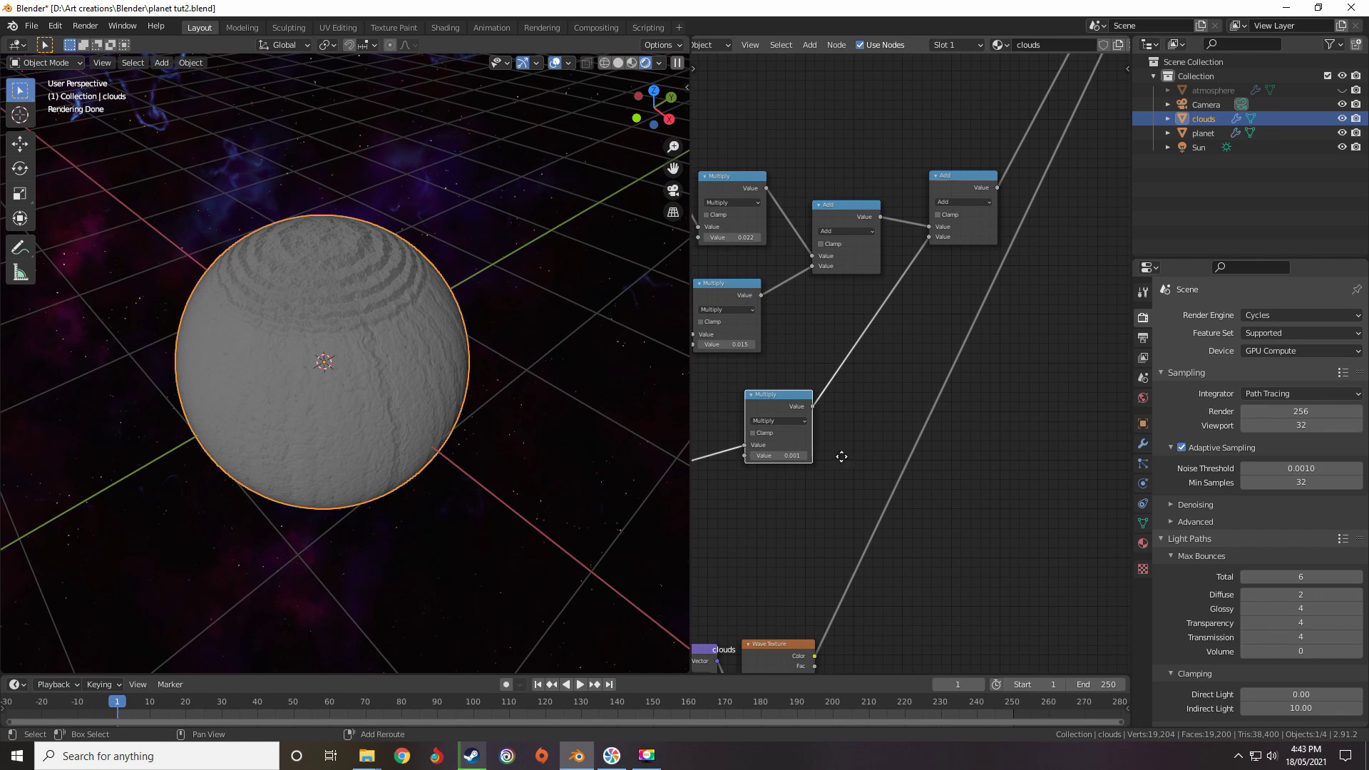
key("shift+d")
left_click(1041, 380)
middle_click_drag(914, 393, 958, 206)
scroll(914, 345, "up", 3)
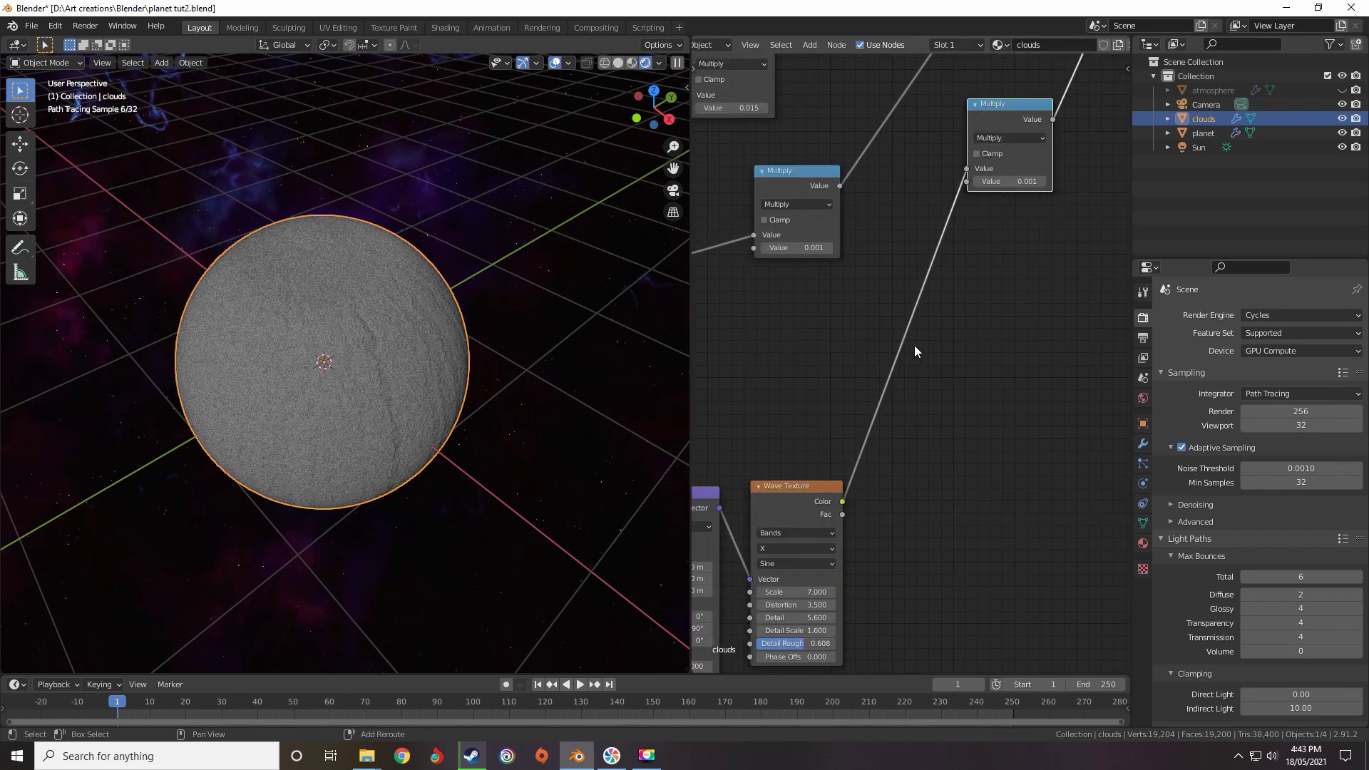
Insert a ColorRamp between the Wave Texture and the new Multiply node and set its interpolation to B-Spline
key("shift+a")
mouse_move(849, 392)
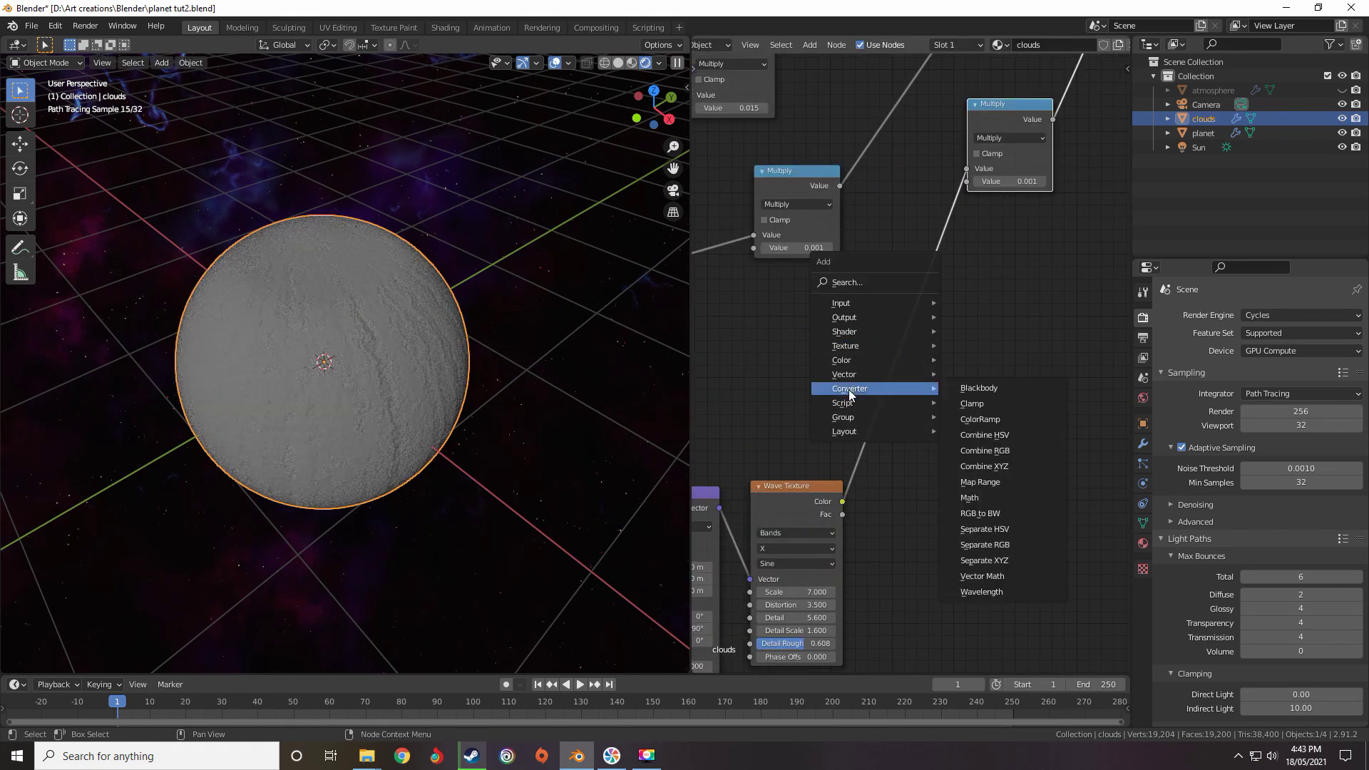
left_click(979, 419)
left_click(1012, 360)
left_click(1013, 355)
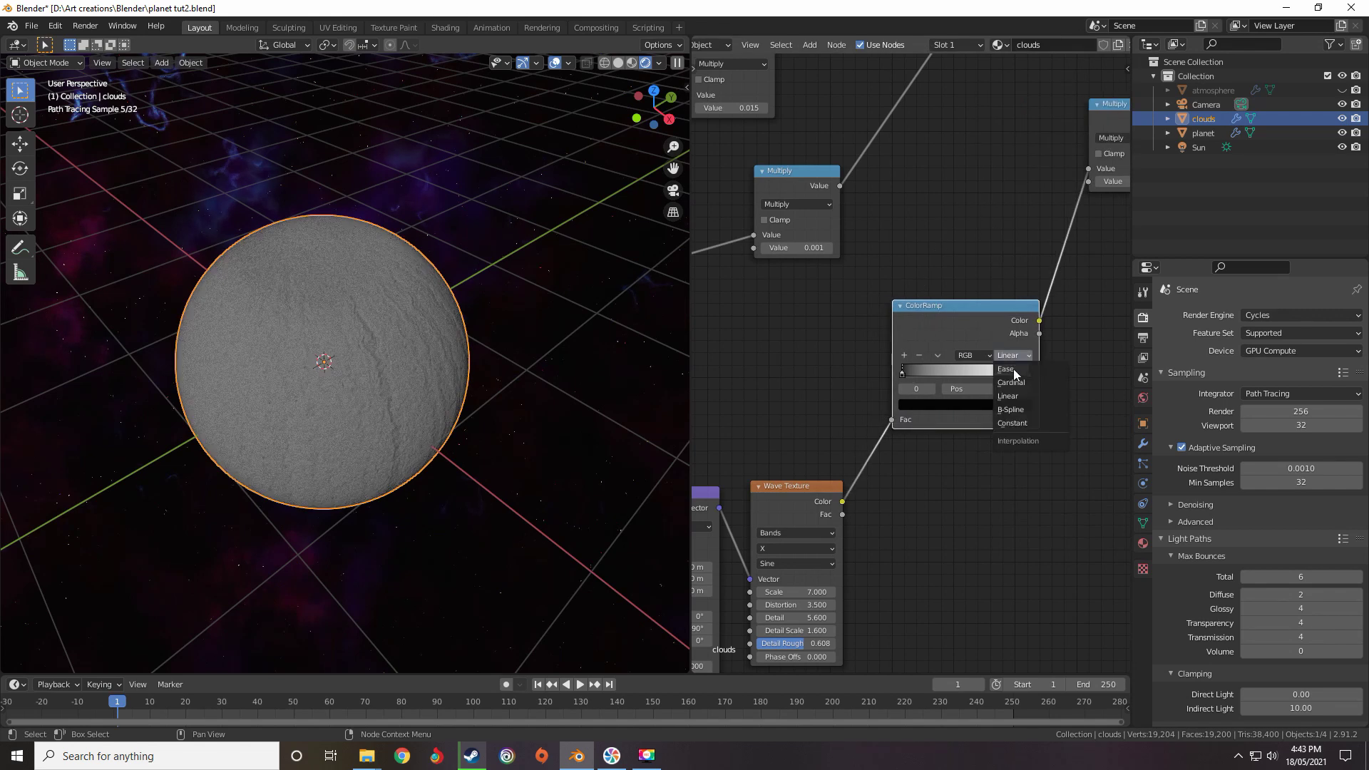
left_click(1014, 415)
Examine the existing cloud node chains, including the duplicated chain's ColorRamp and Multiply settings
scroll(963, 392, "down", 8)
middle_click_drag(936, 360, 908, 449)
scroll(852, 381, "down", 7)
scroll(889, 382, "up", 7)
middle_click_drag(856, 332, 905, 350)
scroll(906, 349, "down", 7)
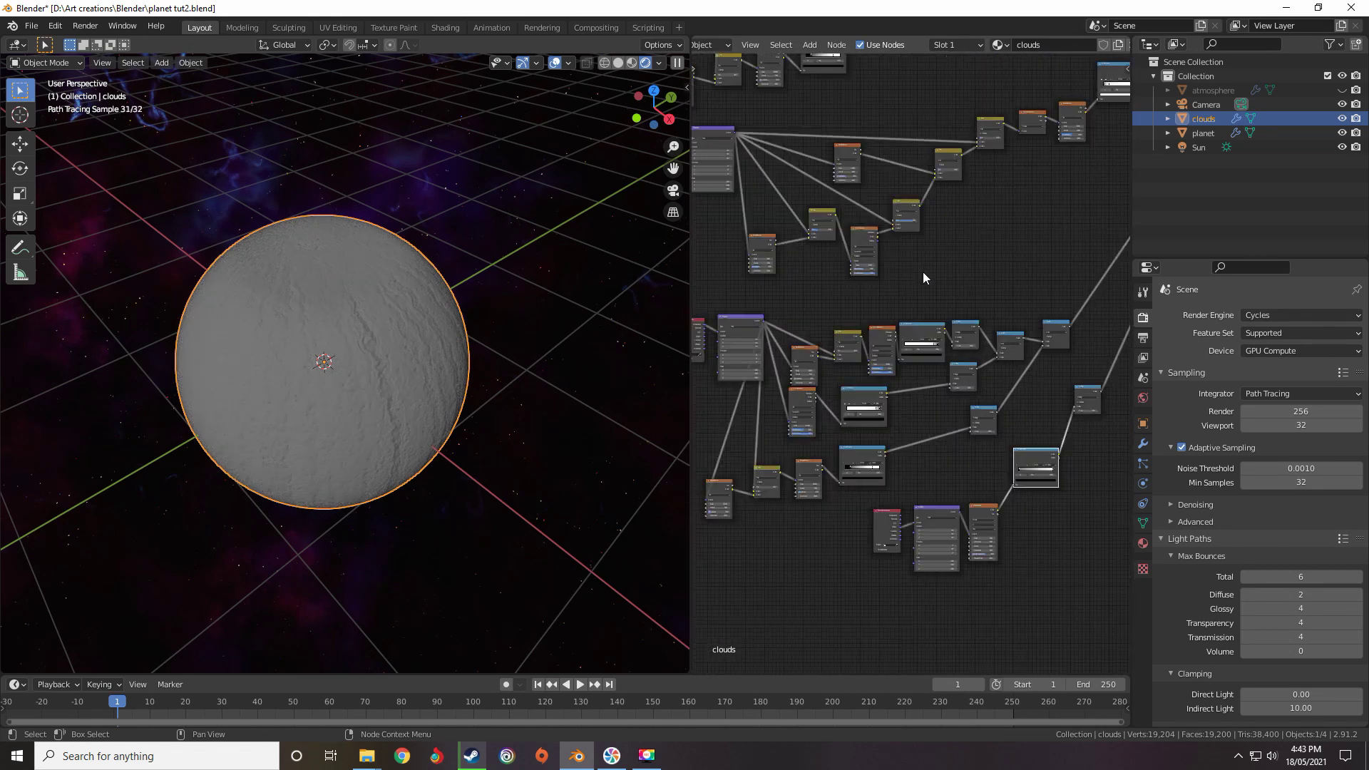
middle_click_drag(913, 263, 827, 492)
scroll(976, 303, "up", 5)
scroll(840, 435, "down", 2)
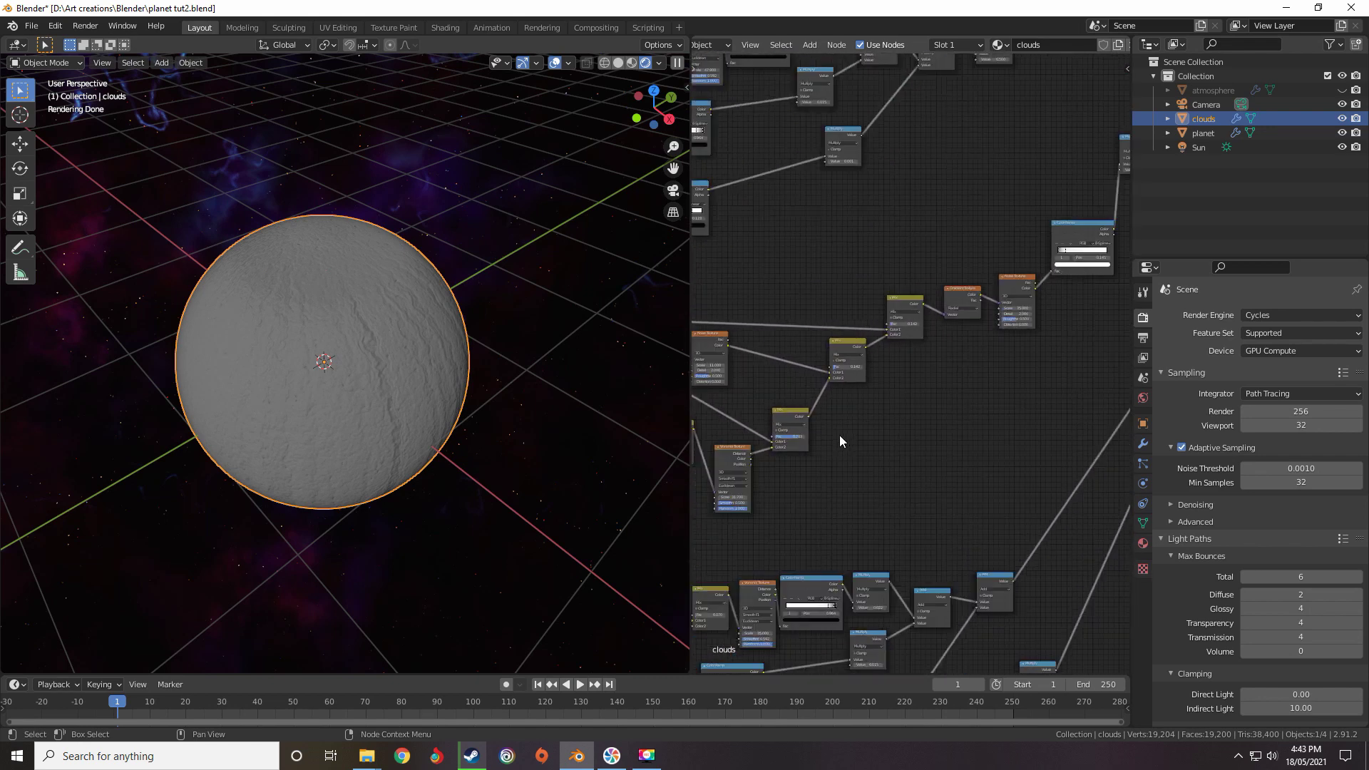
middle_click_drag(831, 381, 940, 171)
scroll(895, 370, "up", 6)
middle_click_drag(959, 377, 819, 364)
scroll(819, 363, "up", 7)
scroll(820, 365, "down", 5)
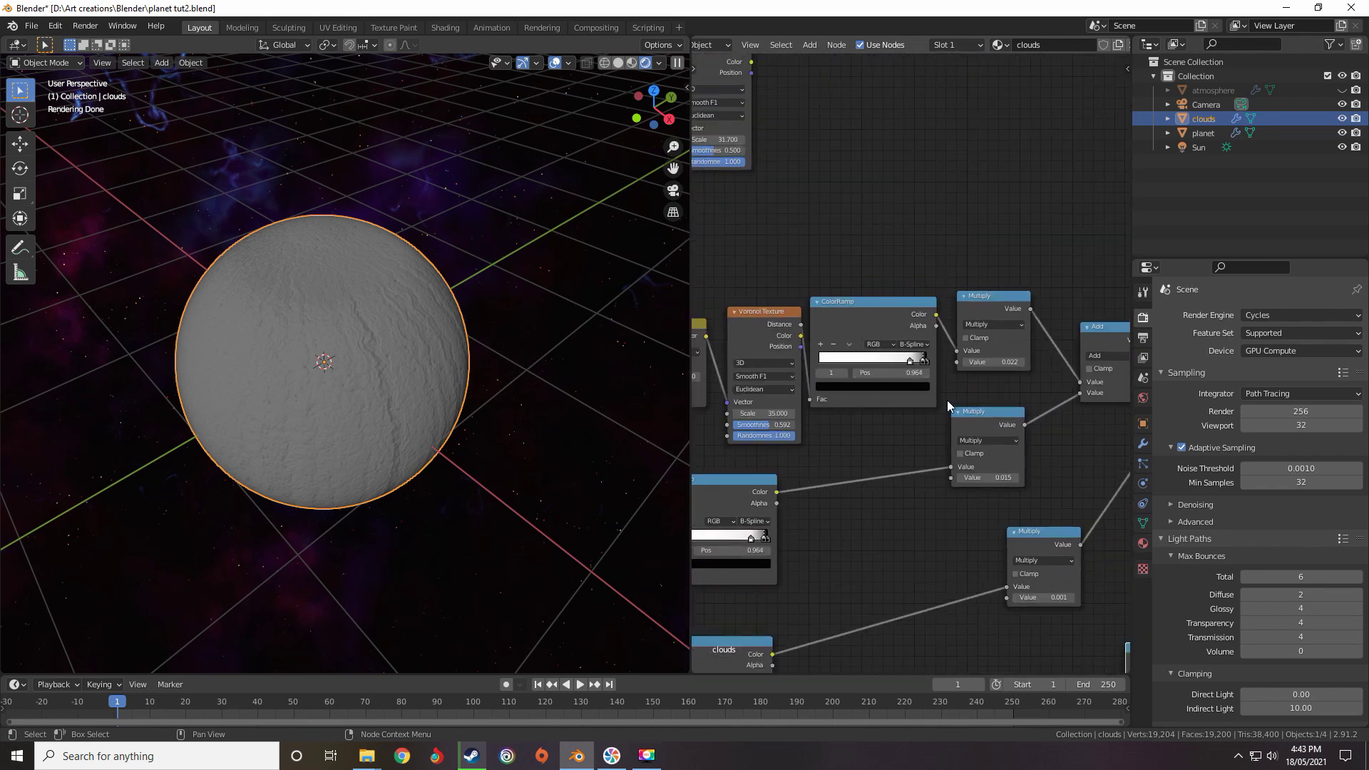
Move the white stop of the Wave Texture's ColorRamp to position 0.623
middle_click_drag(1070, 563, 849, 319)
scroll(916, 394, "up", 4)
middle_click_drag(923, 414, 947, 488)
scroll(952, 489, "down", 5)
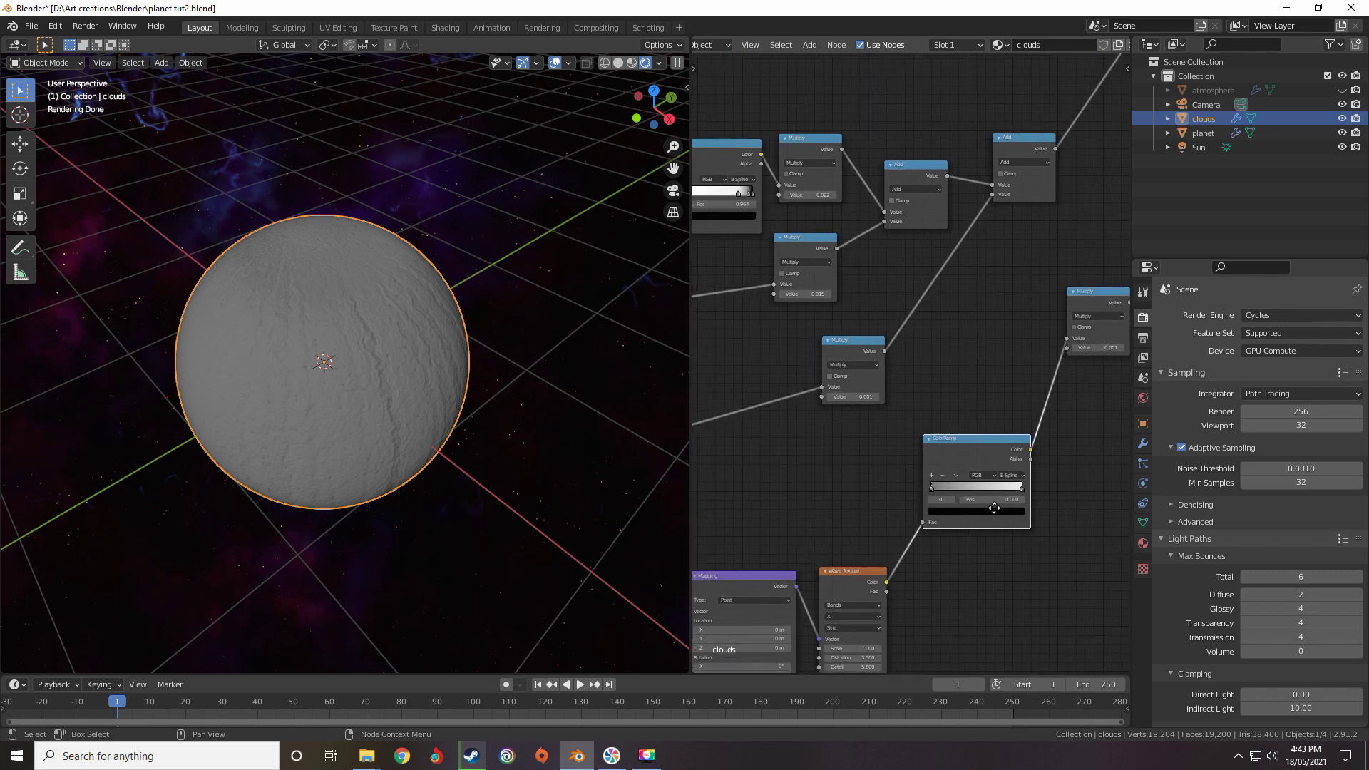
scroll(980, 485, "up", 2)
left_click_drag(1058, 489, 1008, 489)
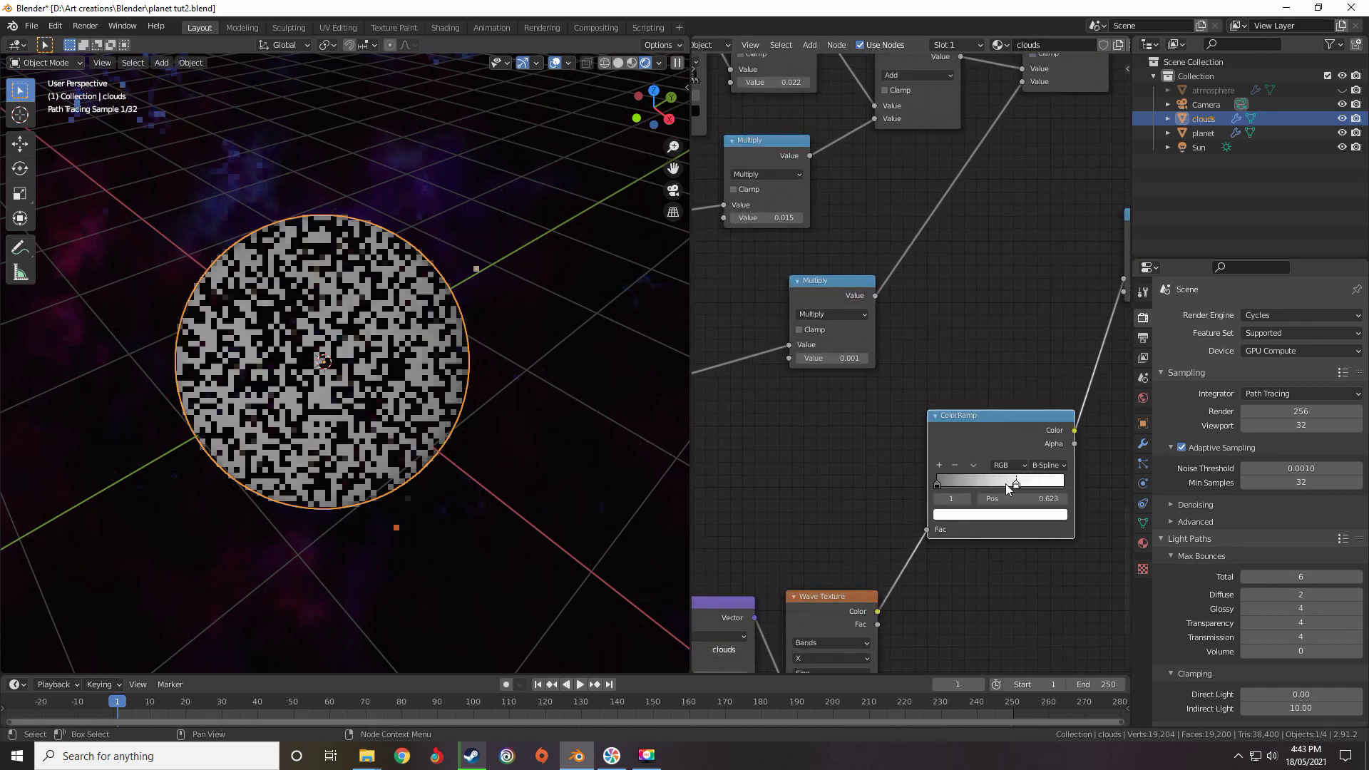
Connect the output of the Wave Texture chain's Multiply node directly to the Bump node's Height input
scroll(981, 357, "down", 7)
middle_click_drag(967, 309, 760, 461)
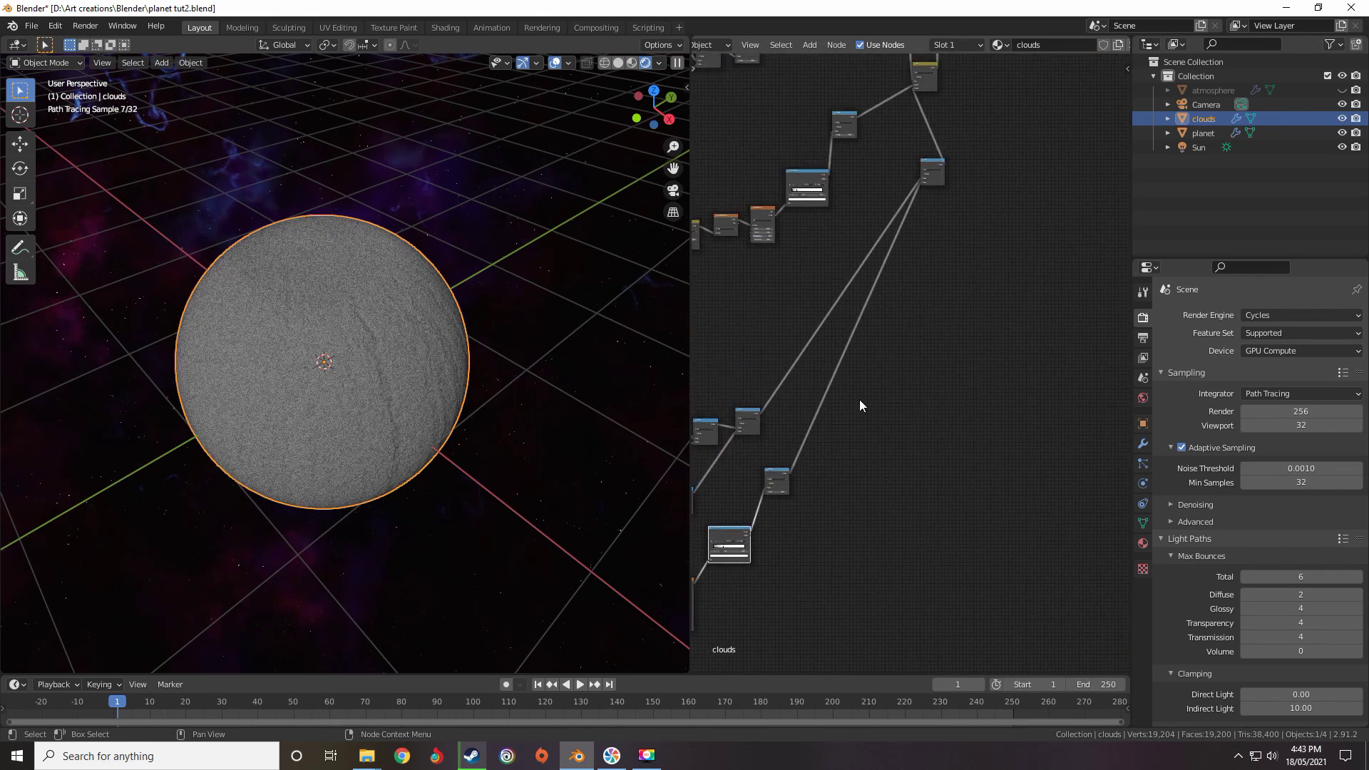
scroll(867, 407, "down", 1)
middle_click_drag(876, 428, 865, 533)
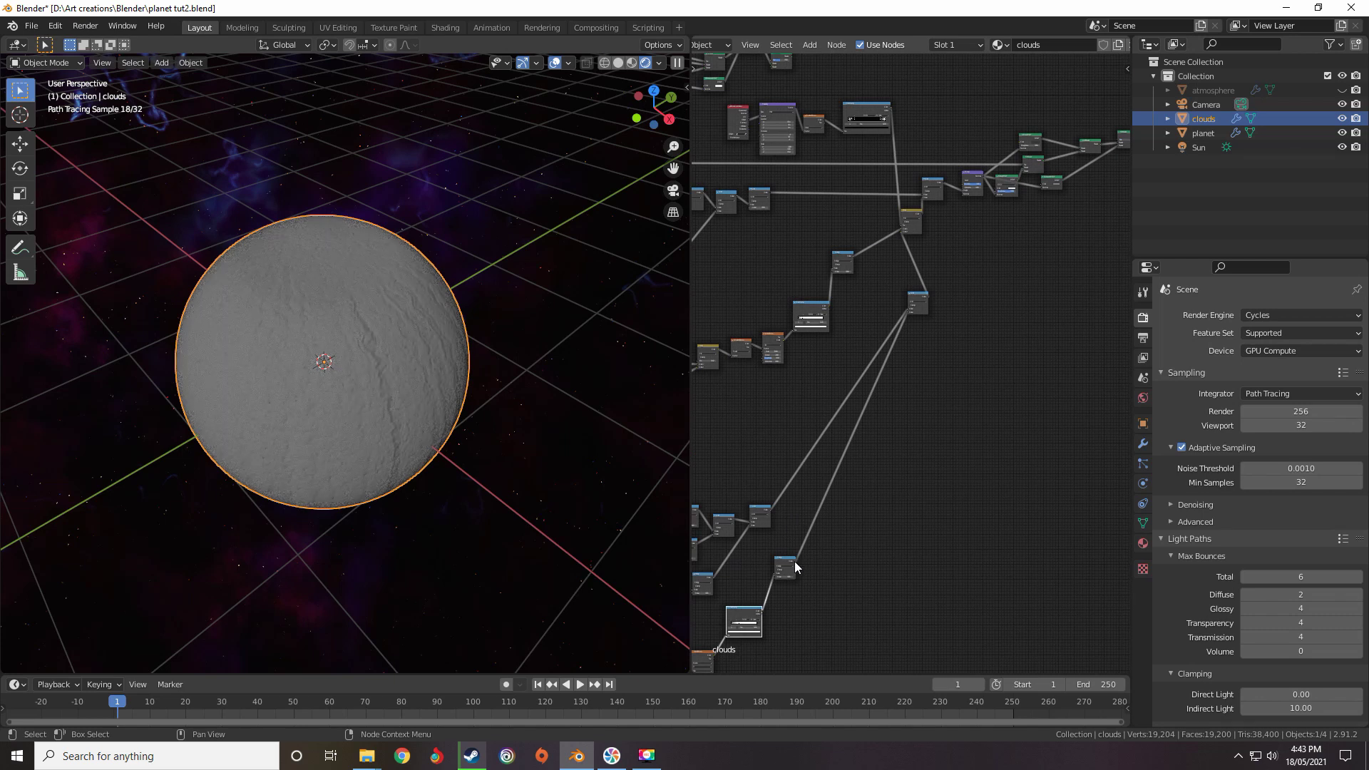
scroll(794, 562, "down", 3)
scroll(842, 504, "up", 3)
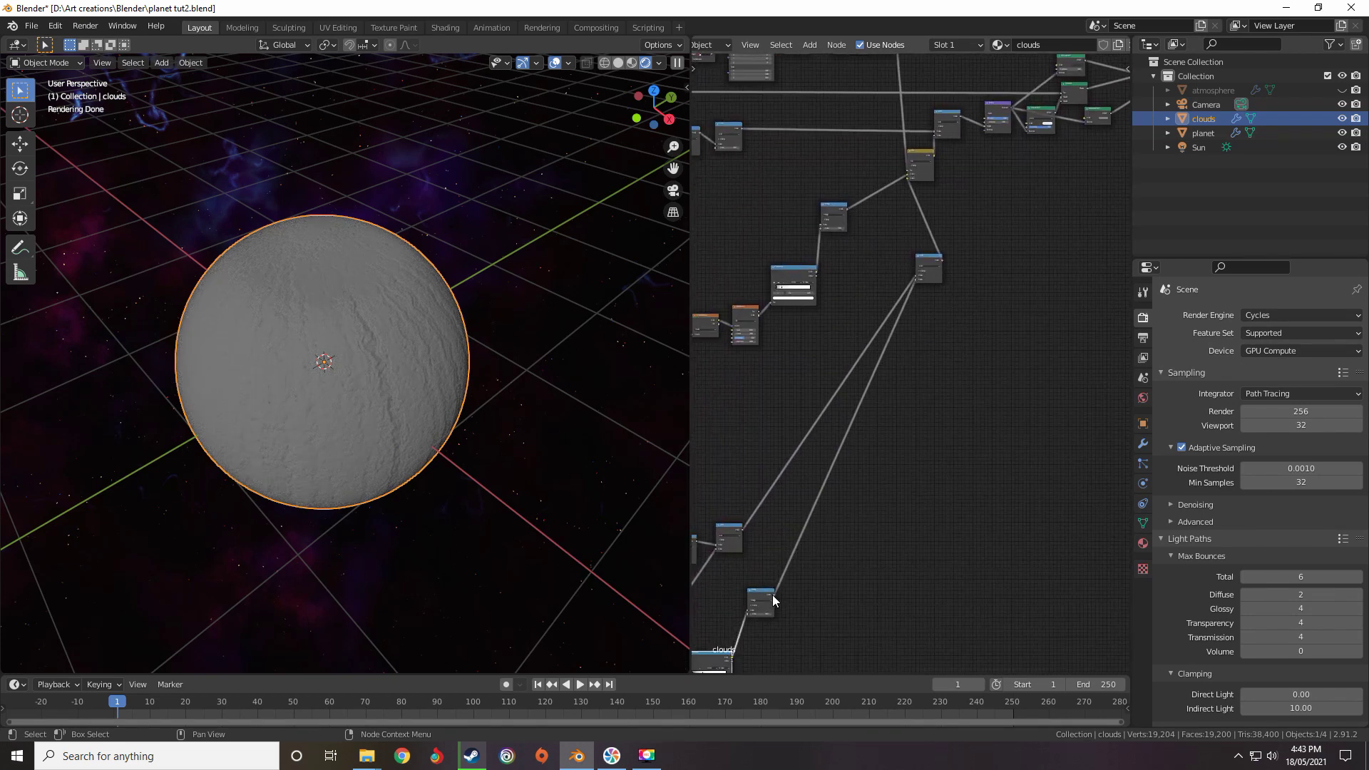
left_click_drag(773, 594, 1001, 171)
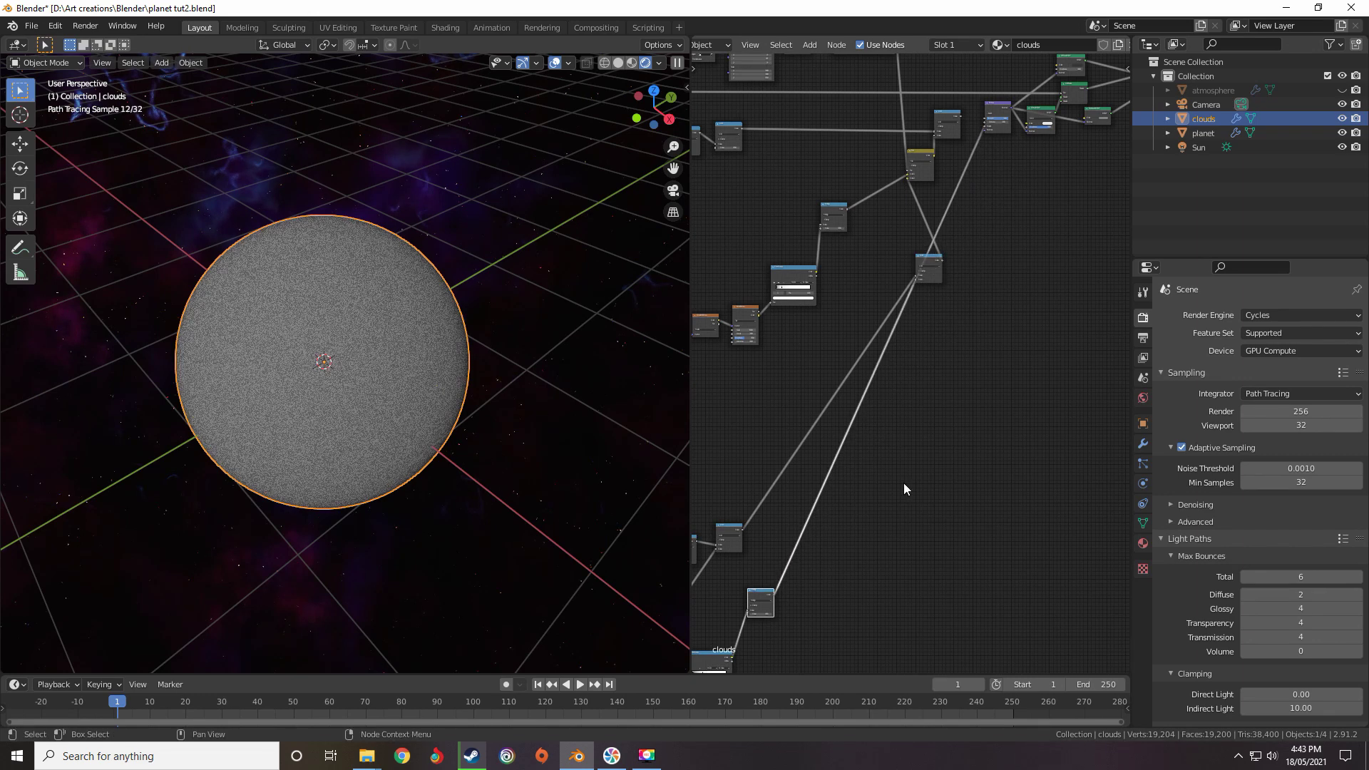
Set the value of the Wave Texture chain's Multiply node to 1.000
scroll(785, 610, "up", 6)
middle_click_drag(785, 609, 879, 371)
left_click_drag(799, 382, 827, 382)
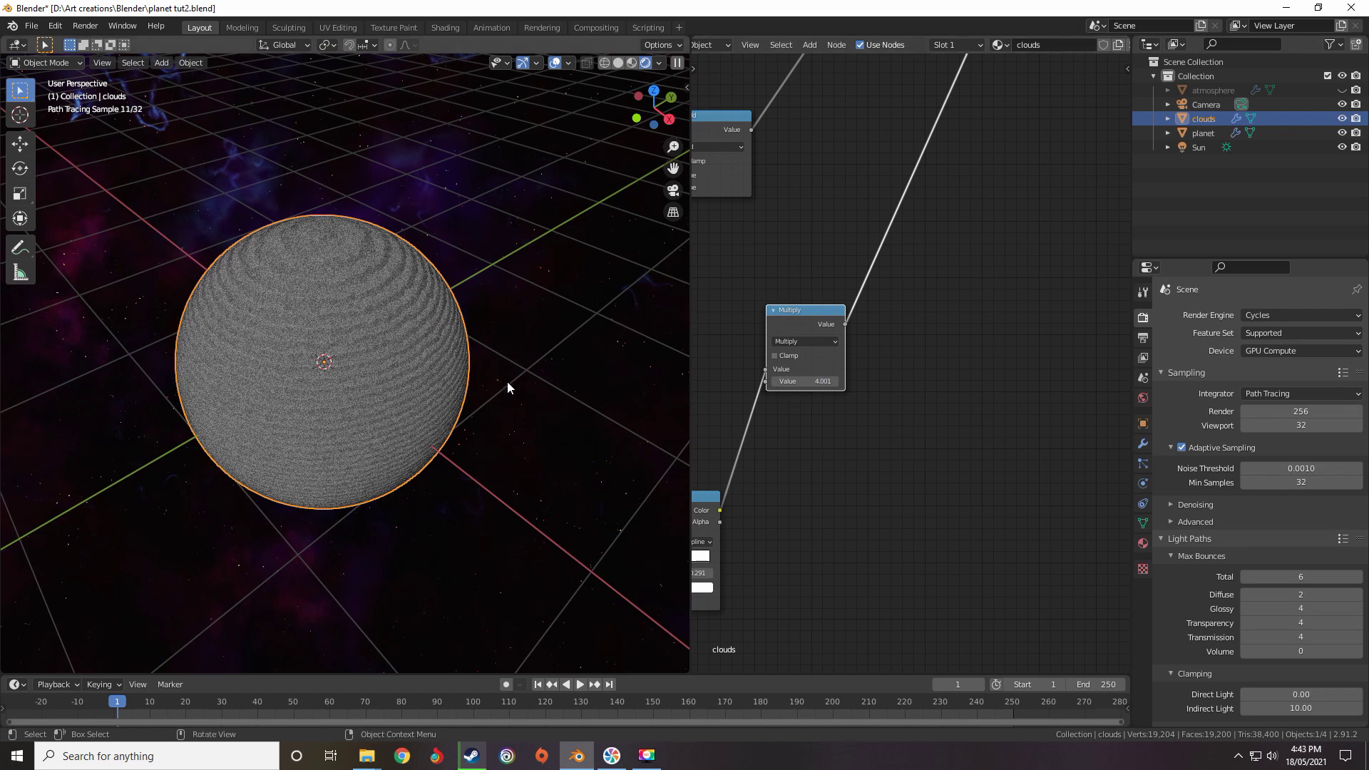
scroll(472, 361, "up", 2)
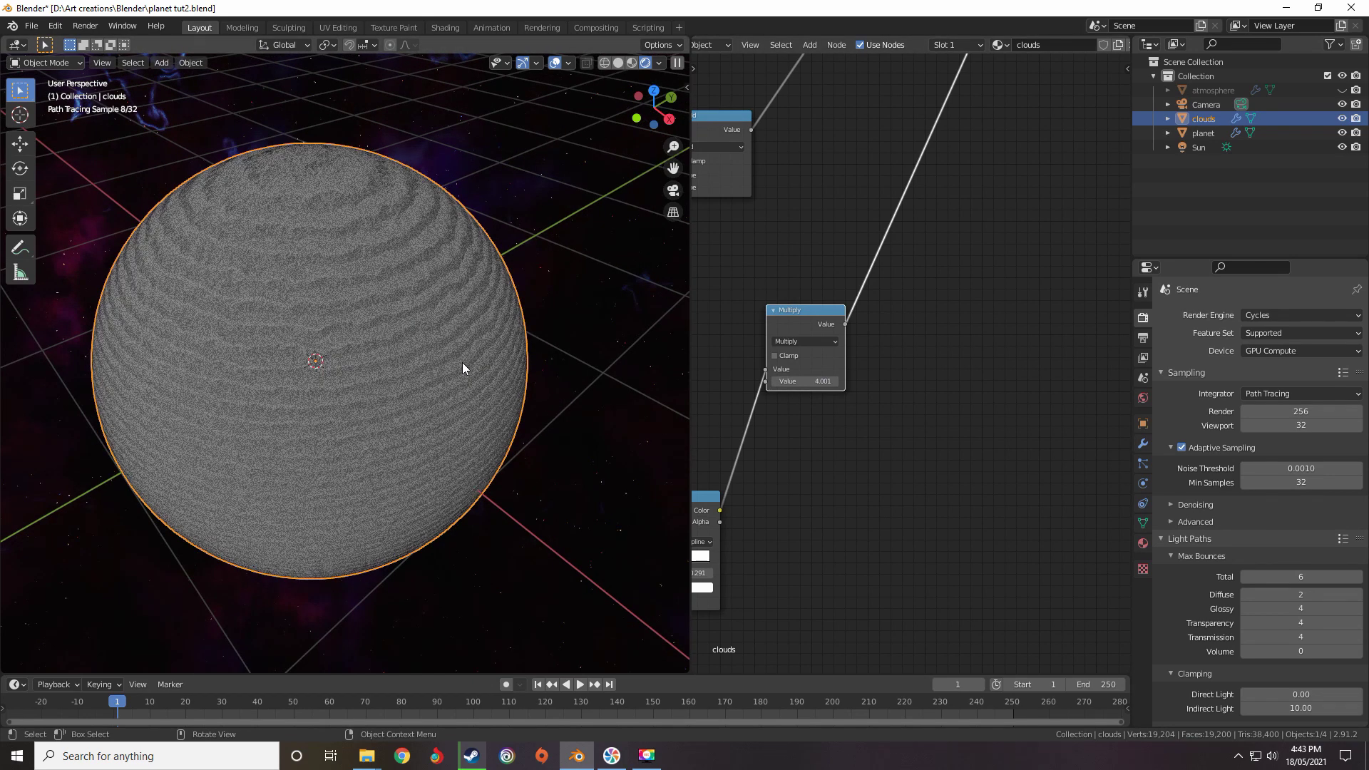
middle_click_drag(838, 358, 926, 371)
scroll(926, 371, "up", 5)
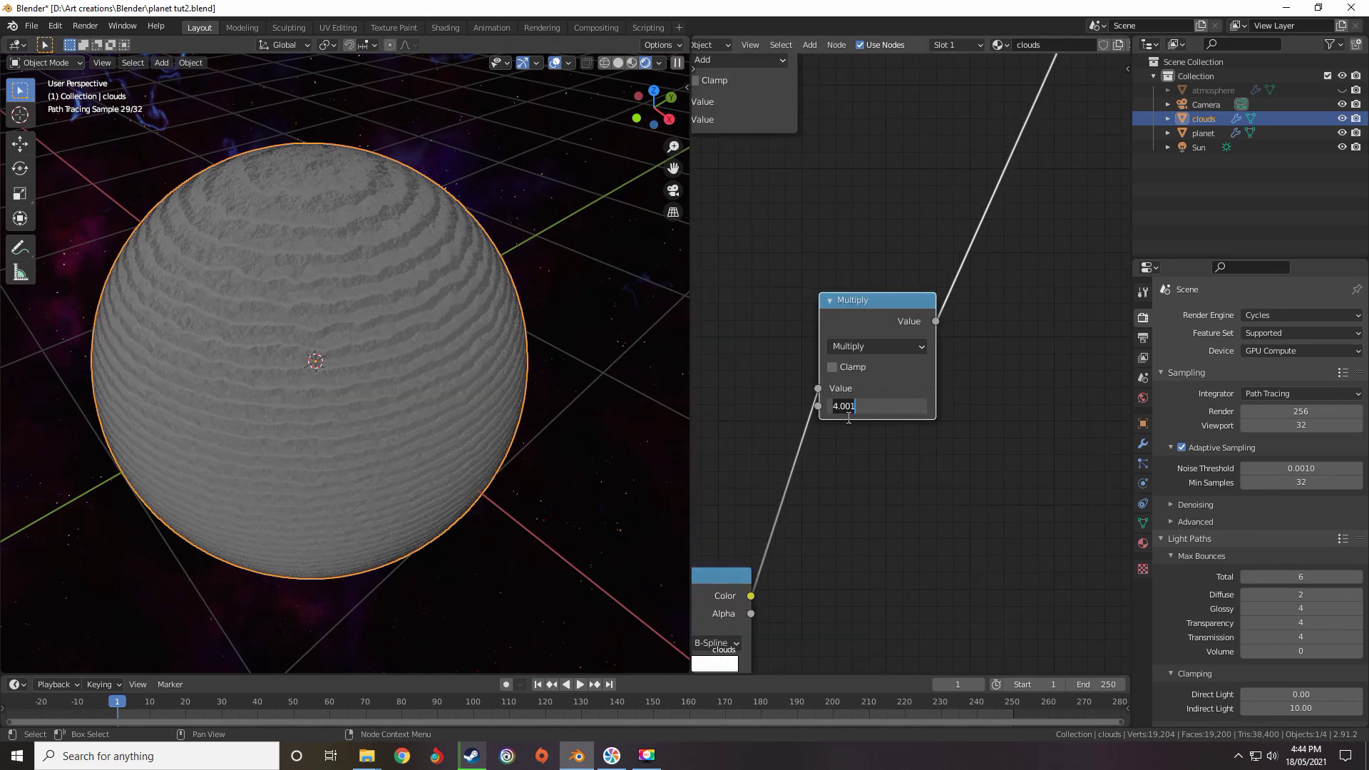
type("1")
key("Return")
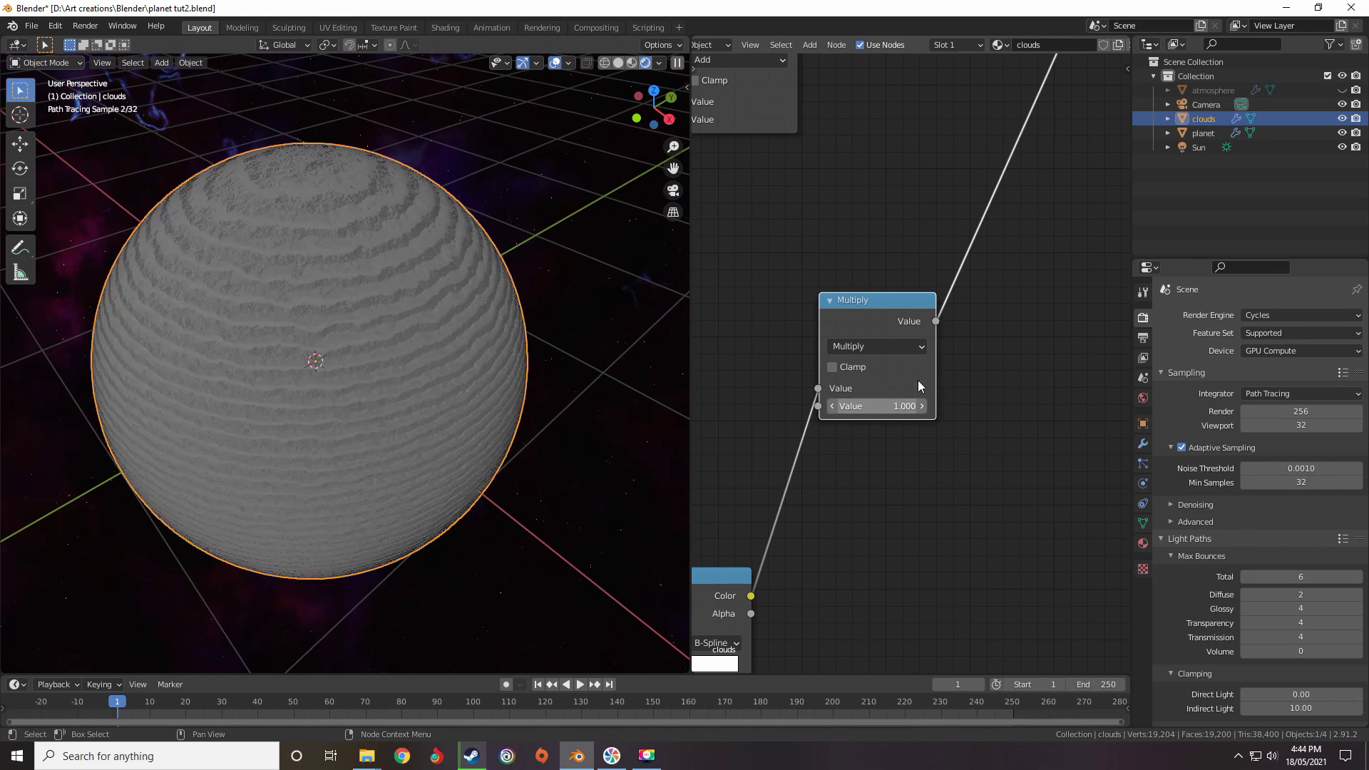
Try the white stop of the Wave Texture's ColorRamp at position 0.027, and set it to 1.000
middle_click_drag(748, 573, 919, 392)
left_click_drag(784, 485, 969, 485)
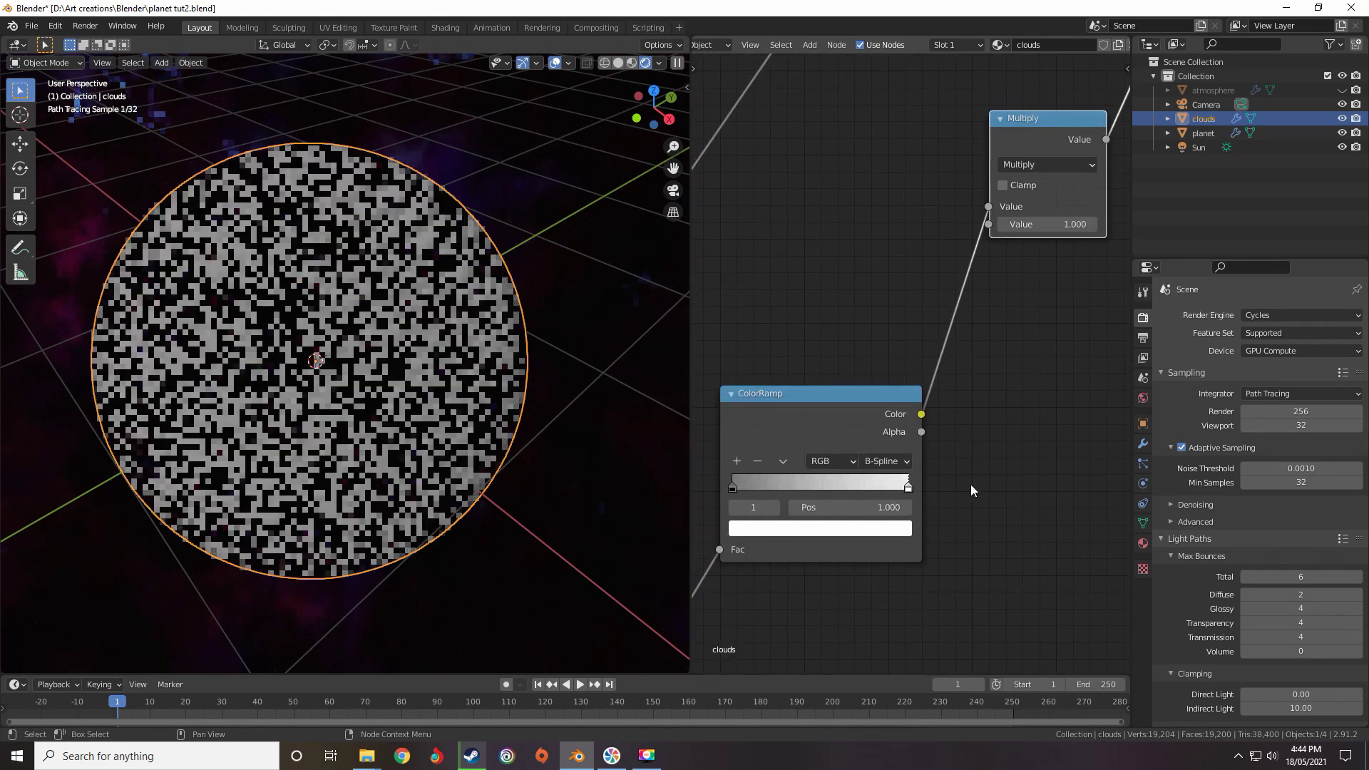
middle_click_drag(865, 482, 916, 453)
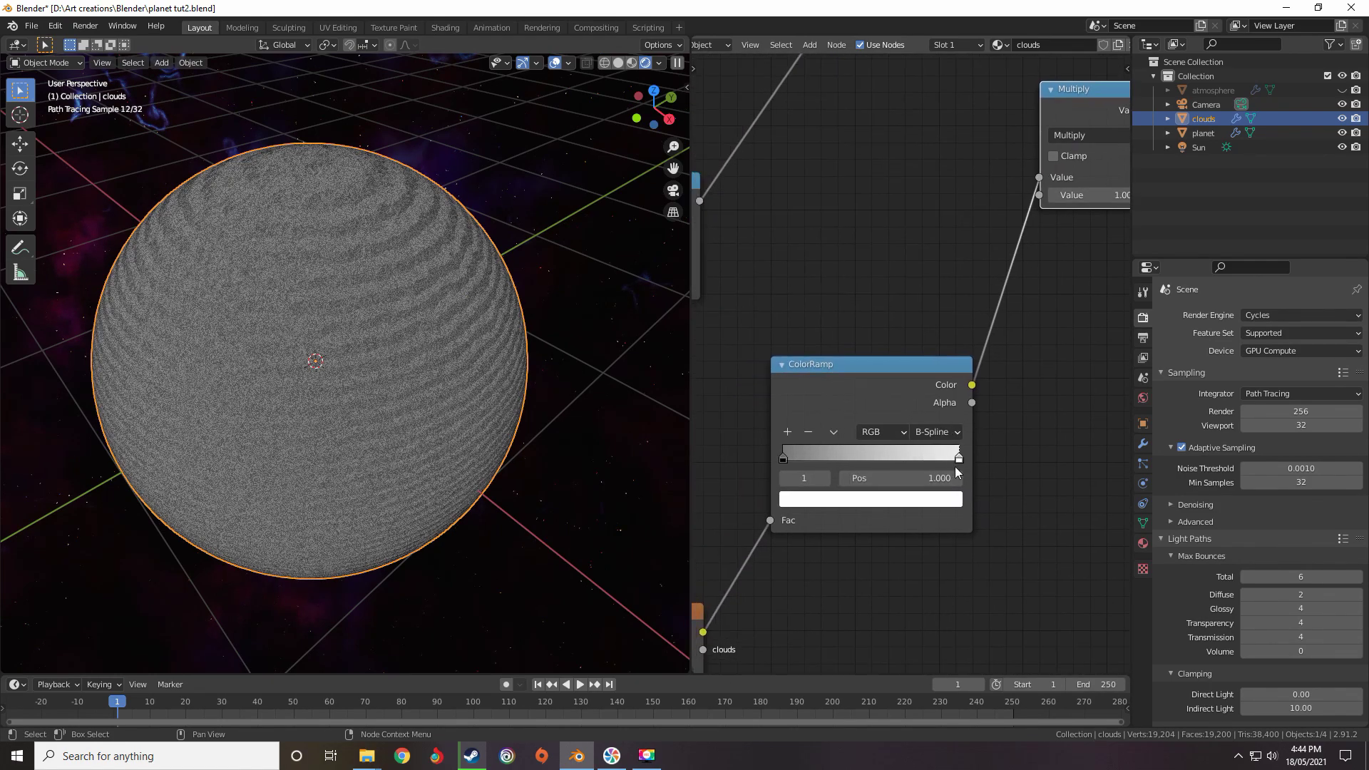
left_click_drag(958, 461, 787, 459)
middle_click_drag(787, 459, 829, 402)
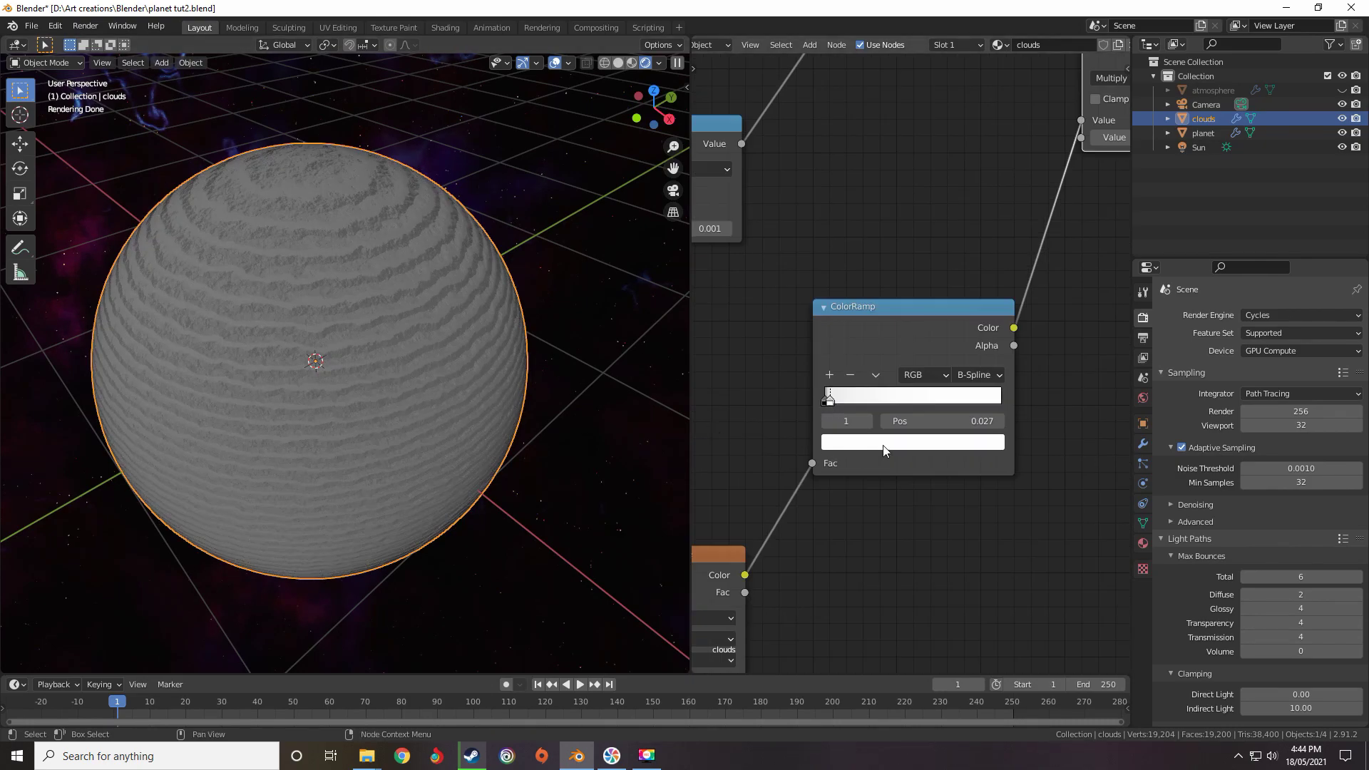
left_click_drag(831, 400, 1003, 400)
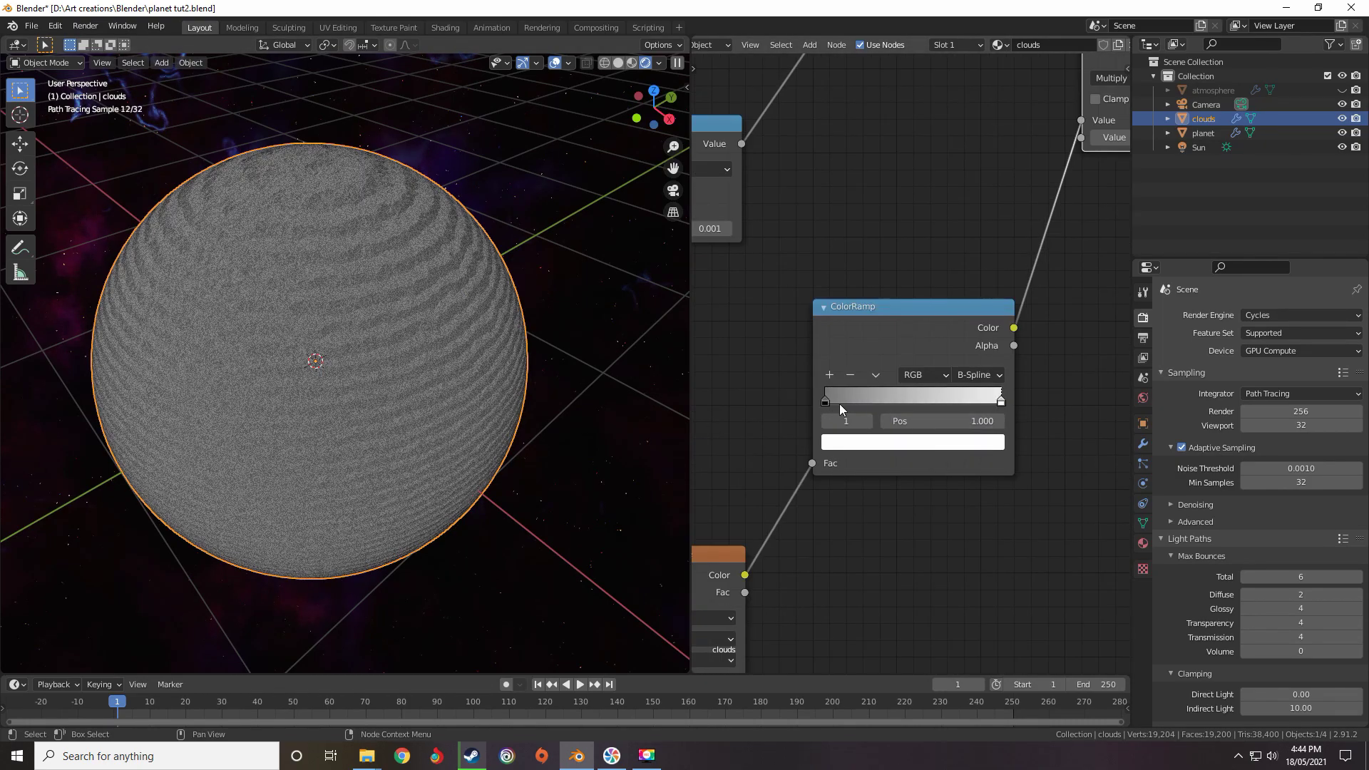
Add a black stop to the Wave Texture's ColorRamp at position 0.986, keeping the first black stop at 0.000
mouse_move(825, 404)
left_mouse_down()
mouse_move(995, 402)
mouse_move(846, 402)
left_mouse_up()
left_click(829, 375)
left_click(994, 402)
left_click(871, 442)
left_click_drag(966, 278, 901, 473)
mouse_move(846, 402)
left_mouse_down()
mouse_move(819, 399)
mouse_move(962, 399)
mouse_move(825, 401)
left_mouse_up()
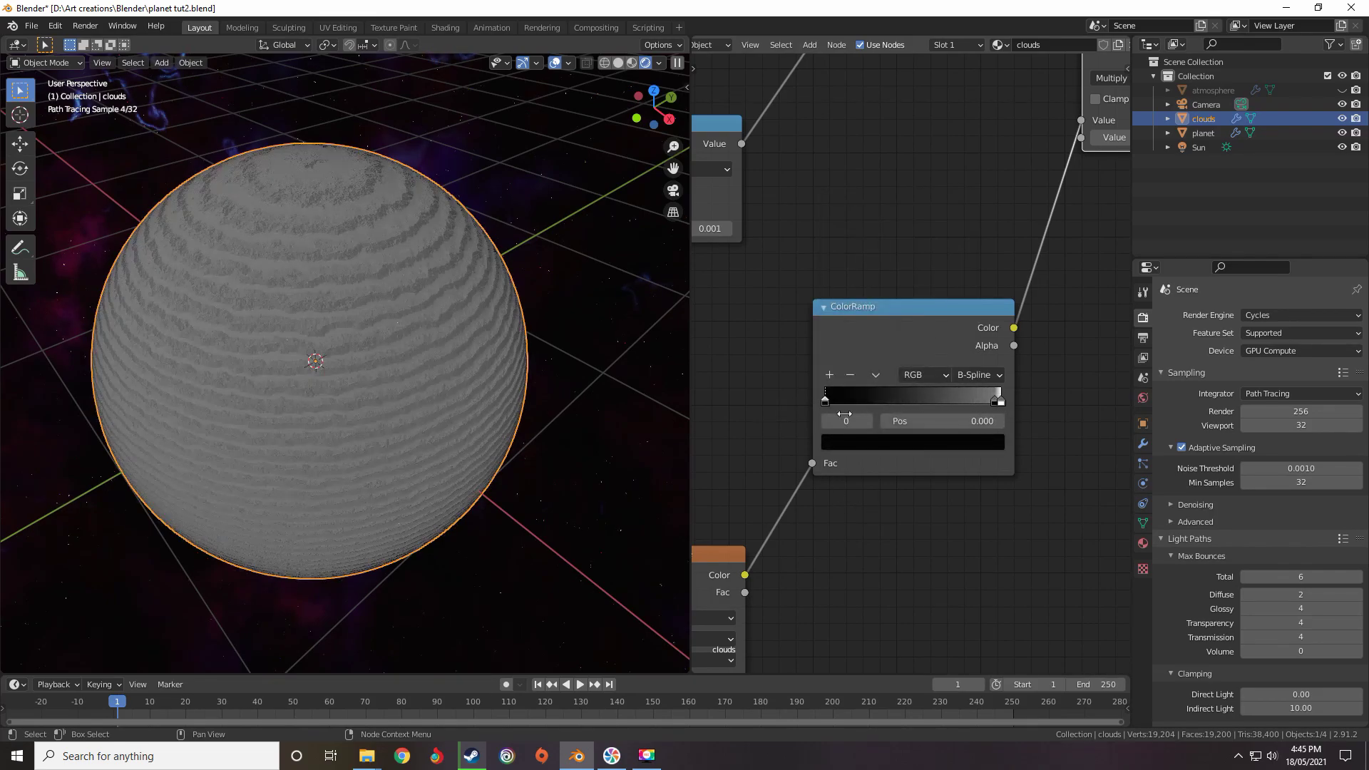
left_click_drag(993, 401, 997, 402)
middle_click_drag(995, 409, 946, 426)
scroll(947, 426, "up", 4)
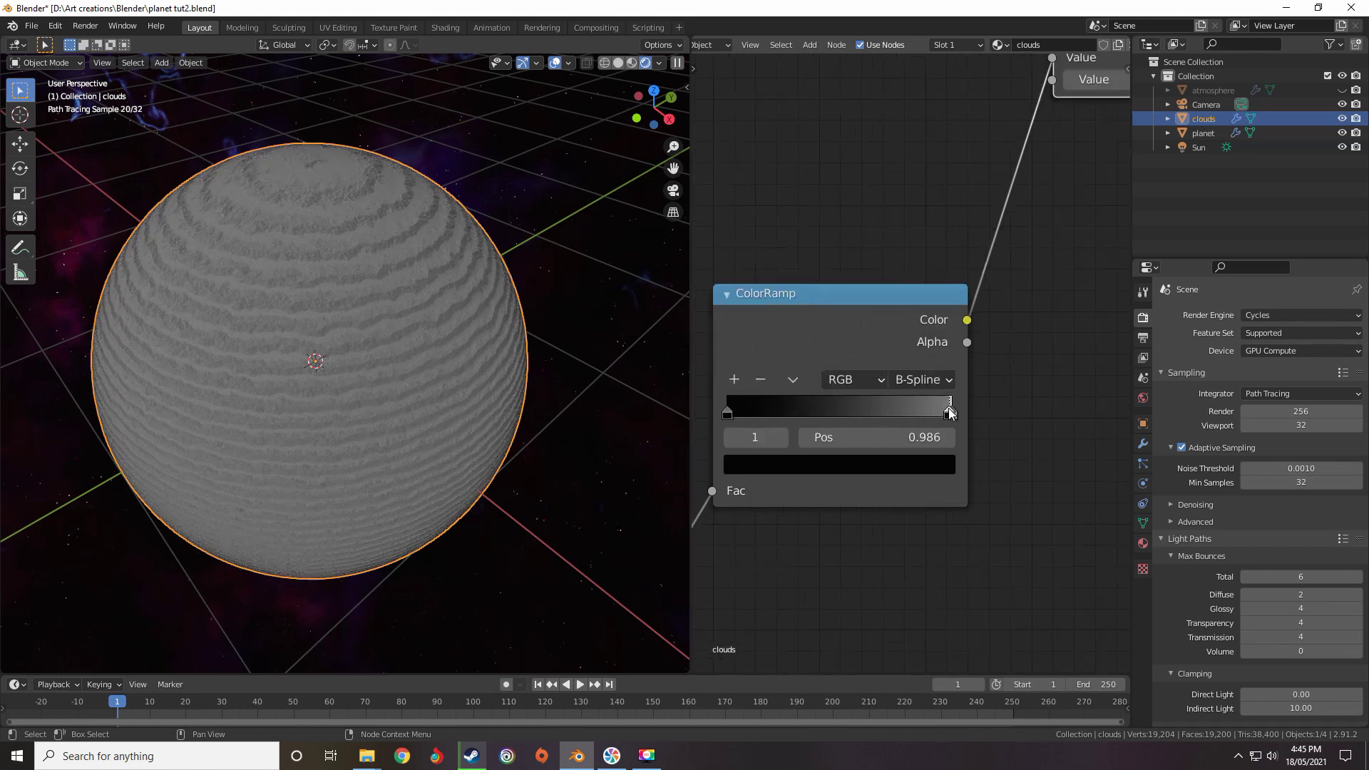
Set the multiplier of the Wave Texture chain's Multiply node to 0.050
scroll(930, 363, "down", 10)
middle_click_drag(1012, 301, 909, 356)
scroll(909, 356, "up", 3)
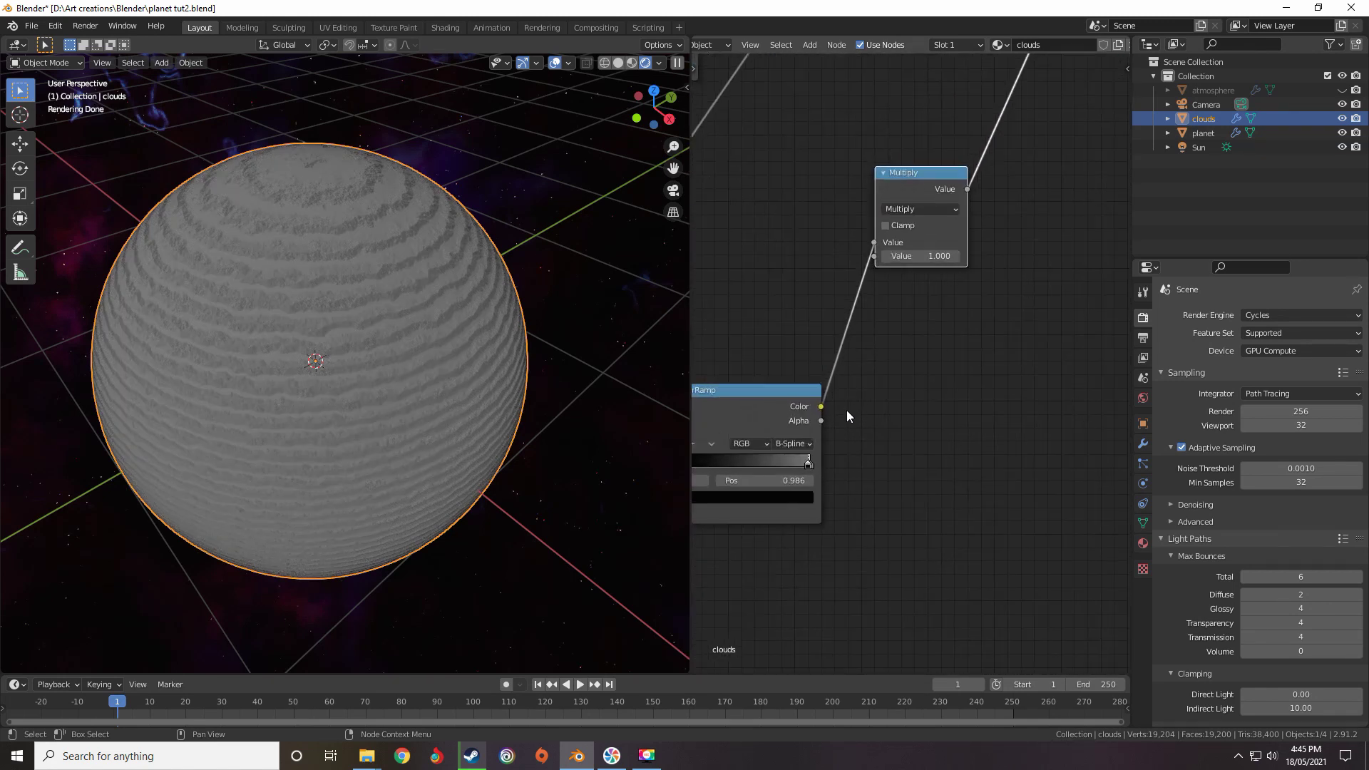
middle_click_drag(845, 409, 970, 331)
scroll(981, 295, "up", 4)
middle_click_drag(1059, 142, 956, 293)
scroll(956, 294, "up", 2)
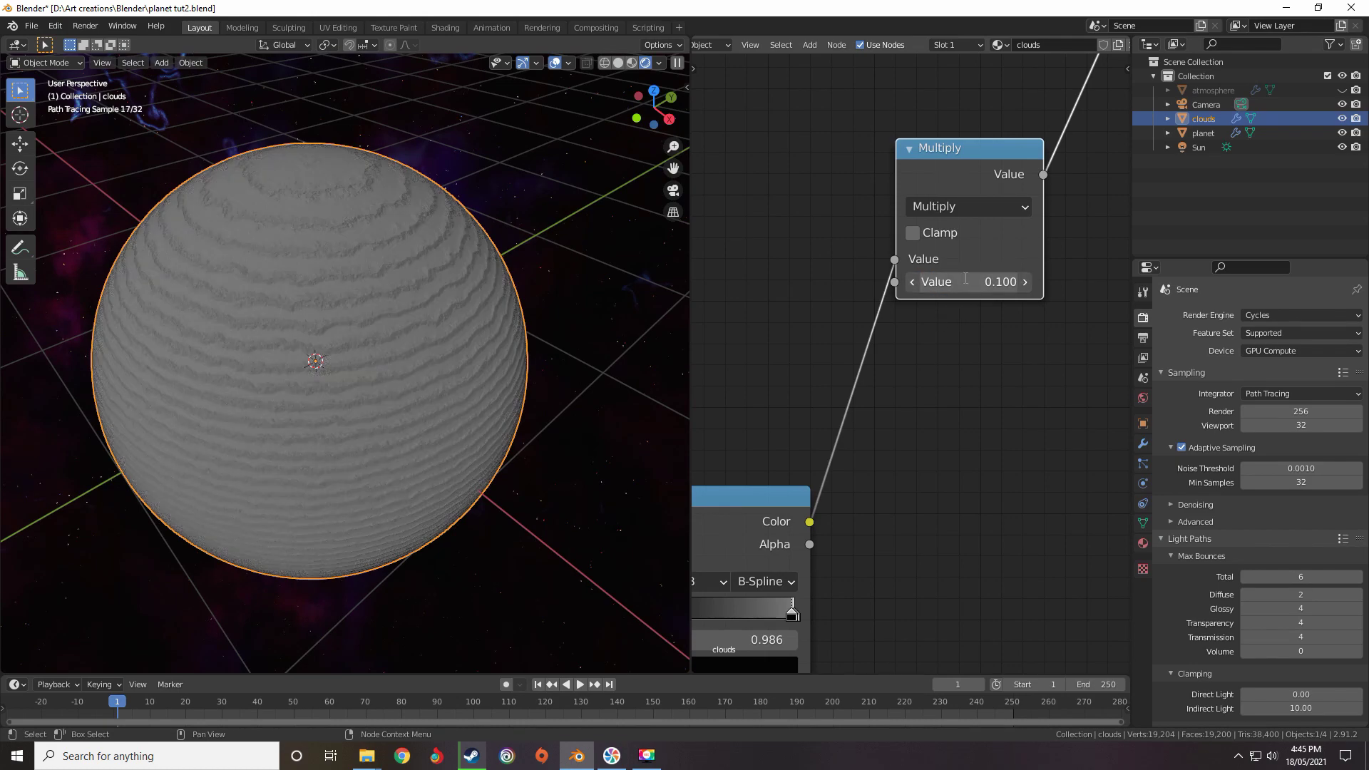
type("5")
key("Return")
Lower the Wave Texture's Detail Roughness to 0.446, keeping its Distortion at 3.500
scroll(952, 279, "down", 2)
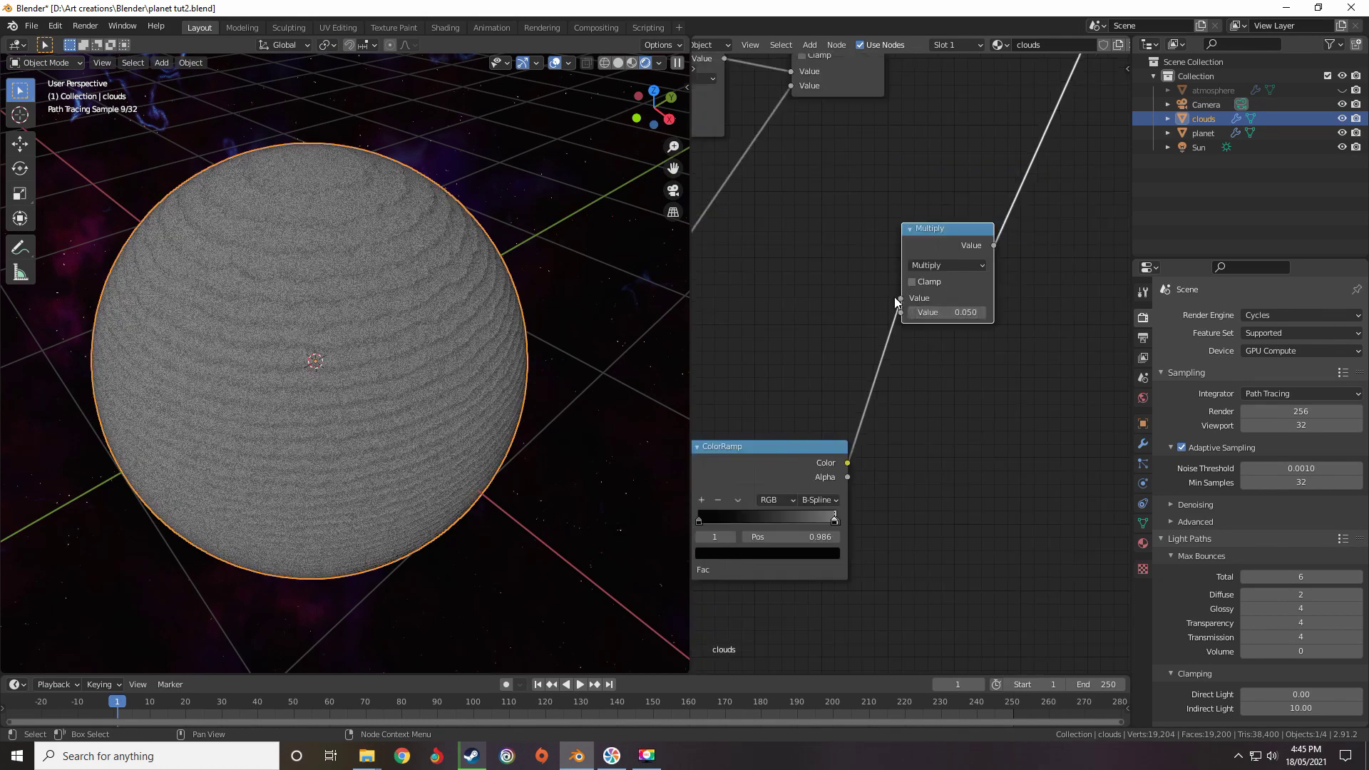
middle_click_drag(893, 296, 964, 260)
scroll(964, 259, "up", 1)
scroll(461, 391, "up", 3)
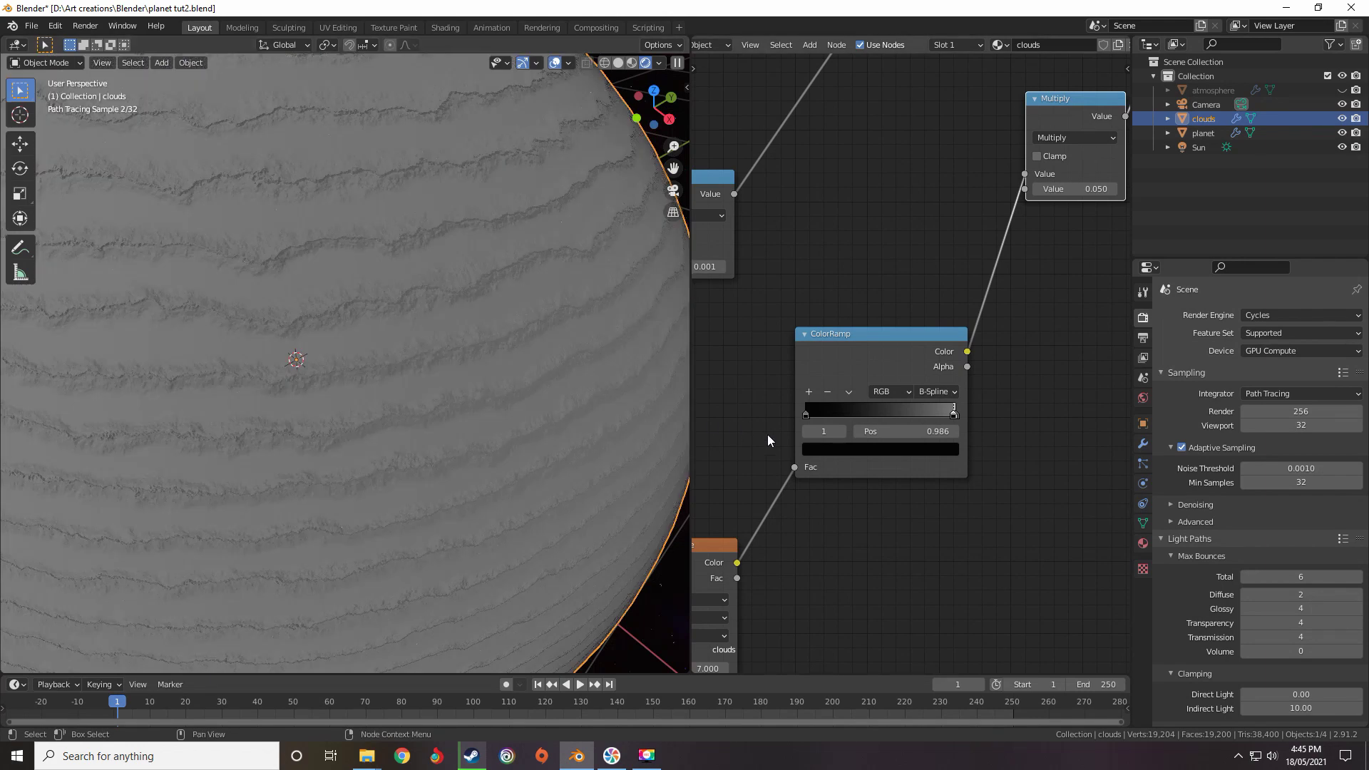
middle_click_drag(864, 491, 967, 374)
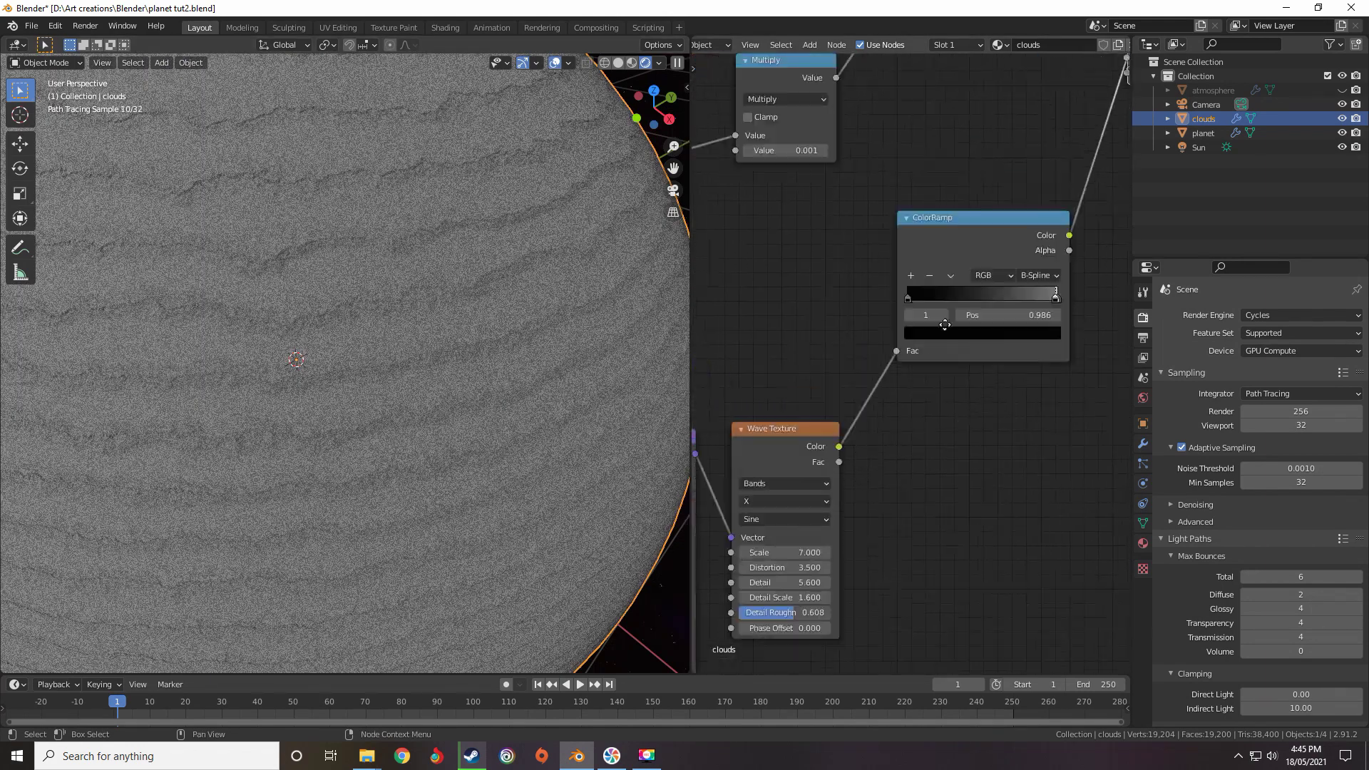
middle_click_drag(837, 598, 961, 398)
scroll(927, 414, "up", 2)
left_click_drag(910, 431, 901, 429)
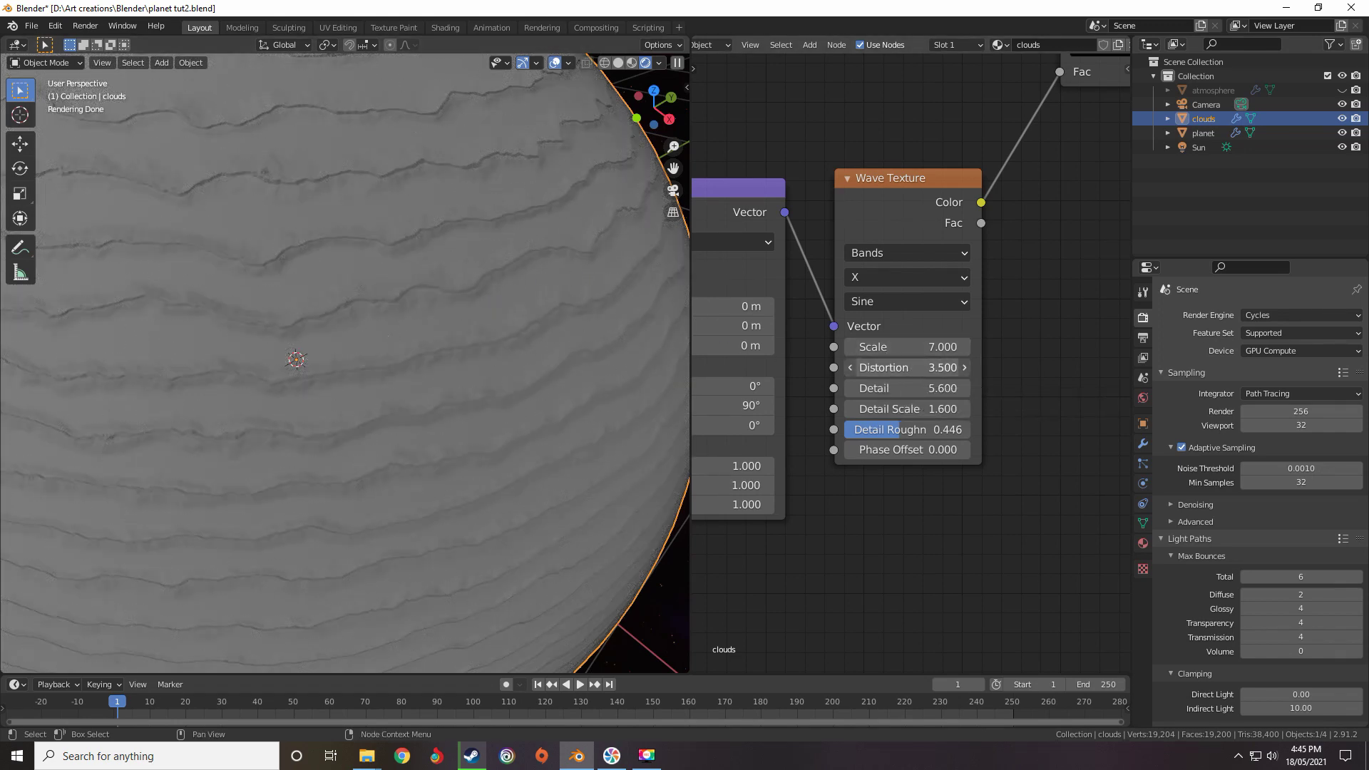
left_click_drag(895, 367, 873, 368)
Move the added black stop of the Wave Texture's ColorRamp to position 0.000
scroll(876, 369, "down", 6)
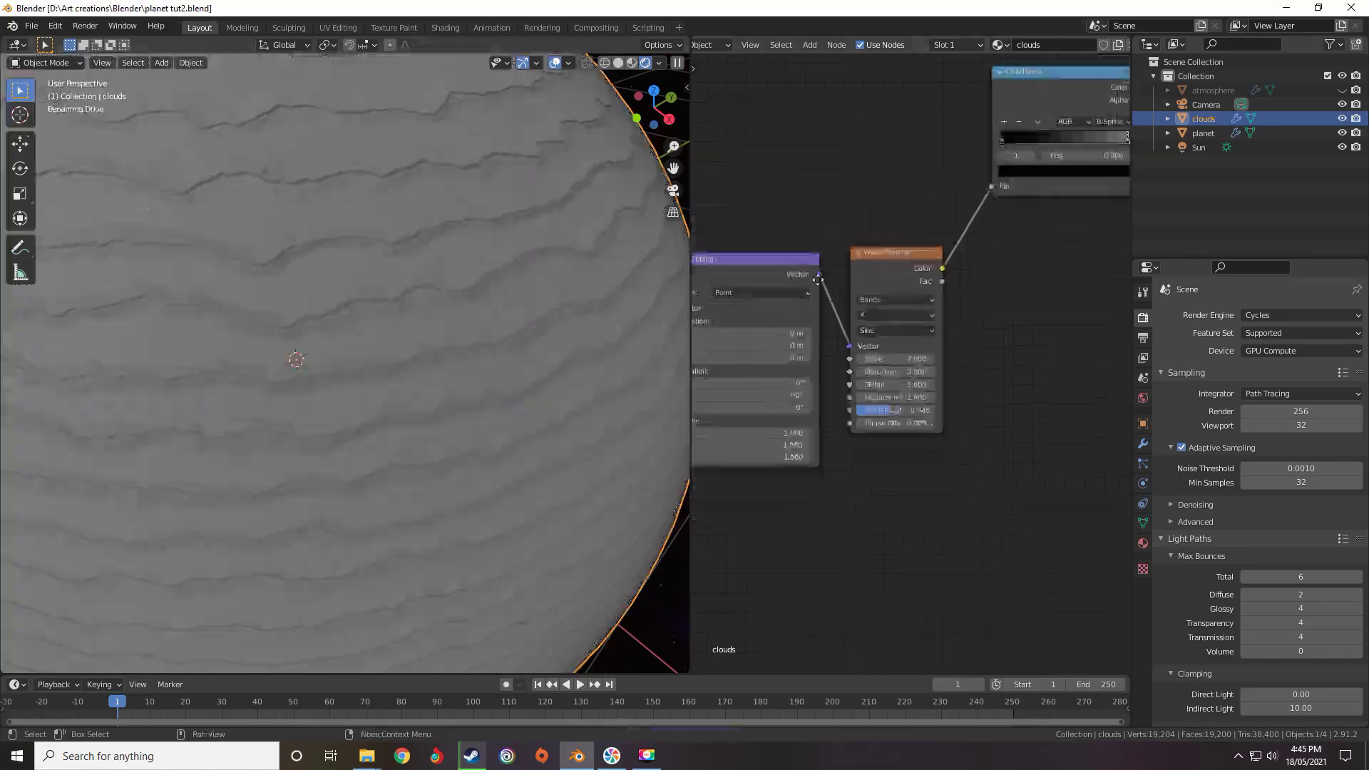
middle_click_drag(935, 204, 829, 357)
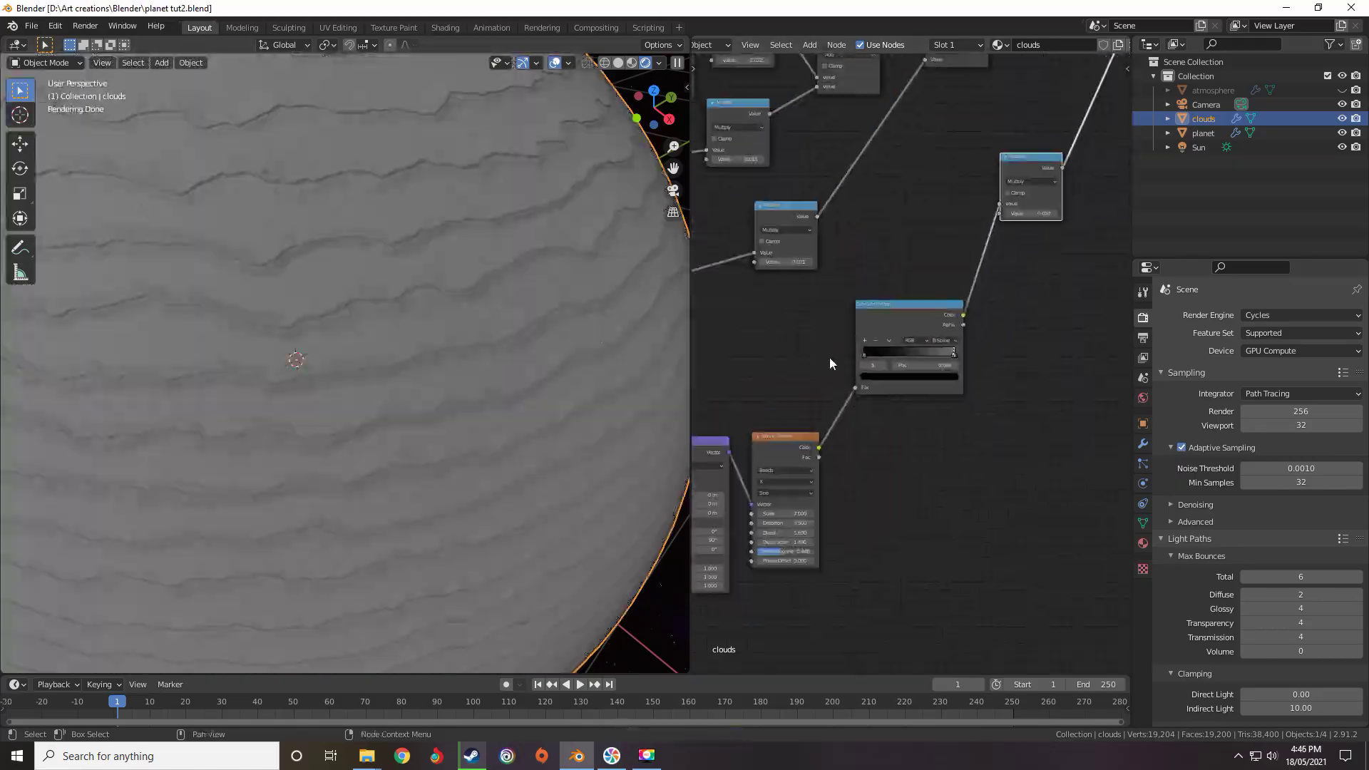
scroll(919, 321, "up", 7)
middle_click_drag(821, 450, 741, 463)
scroll(963, 250, "up", 6)
left_click(1033, 285)
left_click_drag(1035, 283, 765, 285)
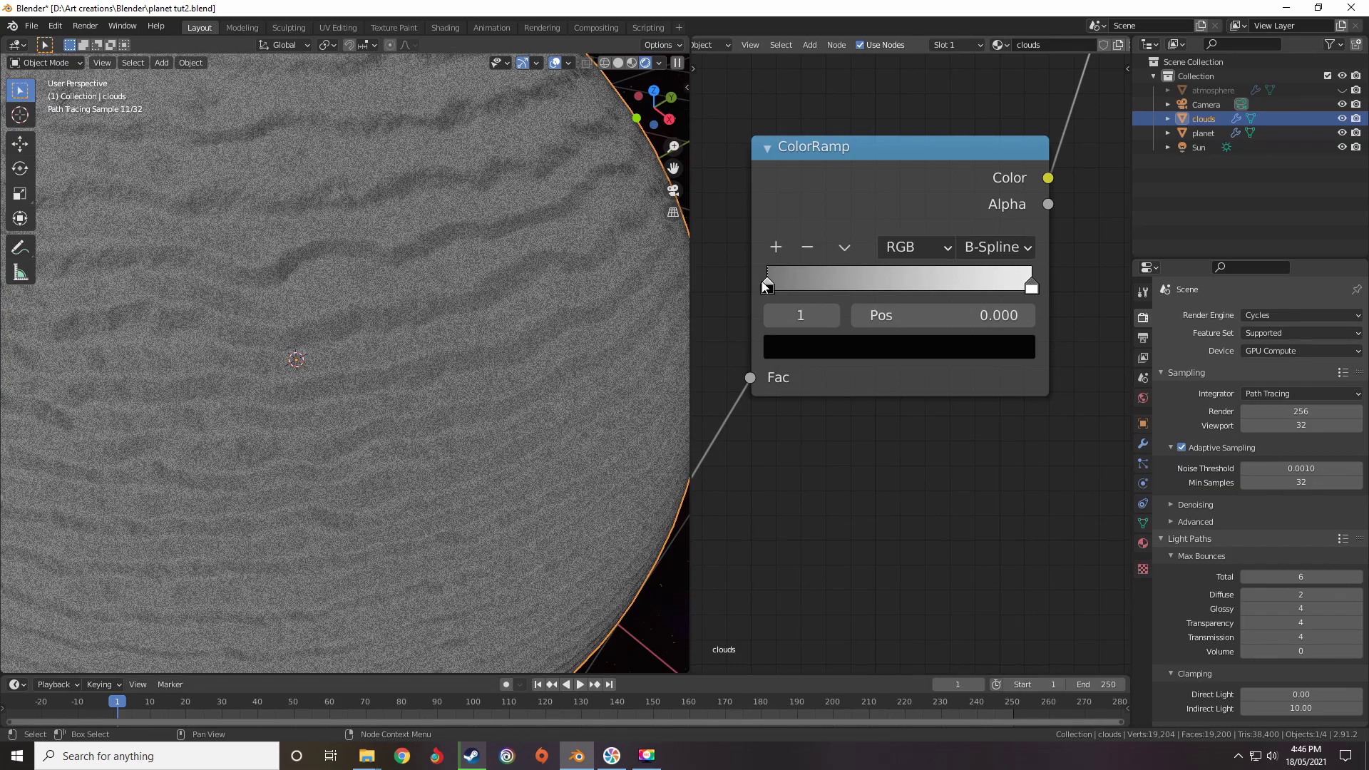
Try Ease interpolation on the Wave Texture's ColorRamp, and restore B-Spline with the first black stop at 0.000
left_click(975, 248)
left_click(980, 275)
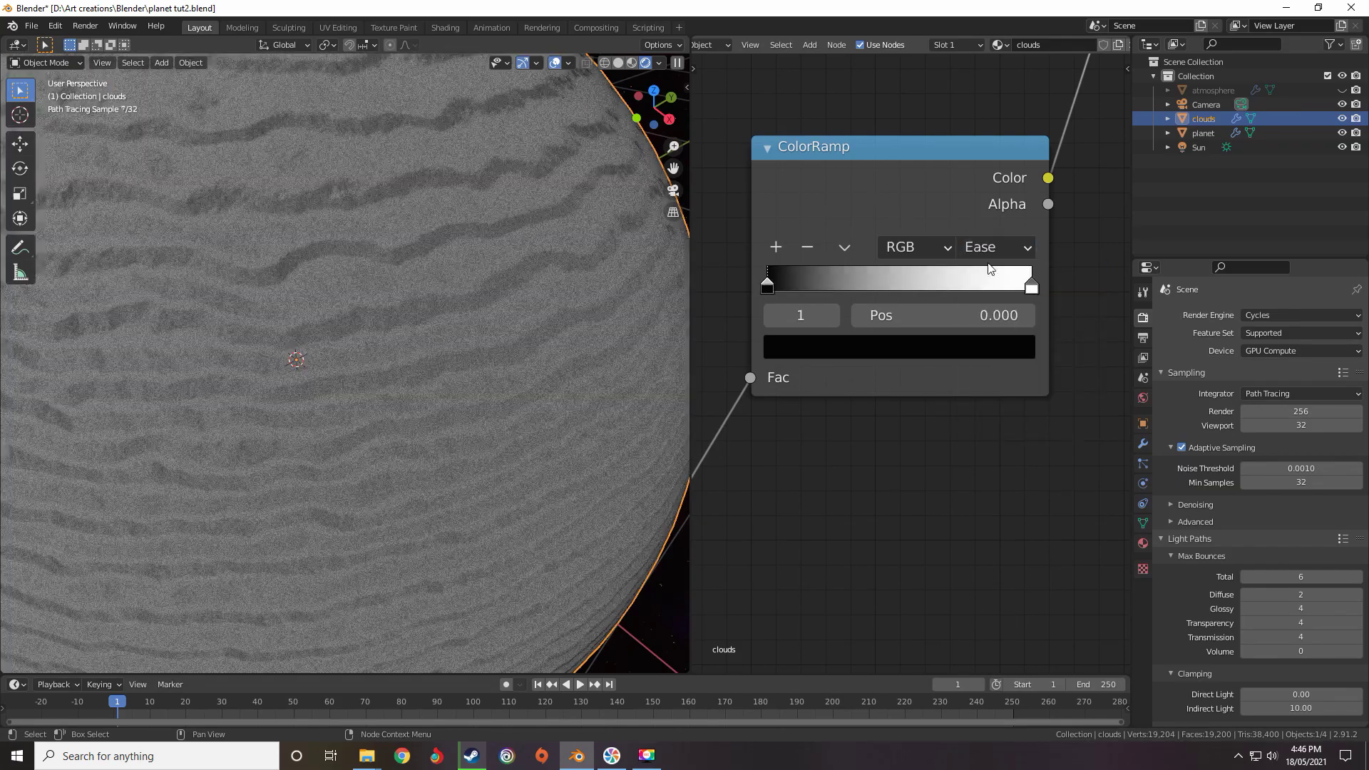
left_click(991, 249)
left_click(992, 361)
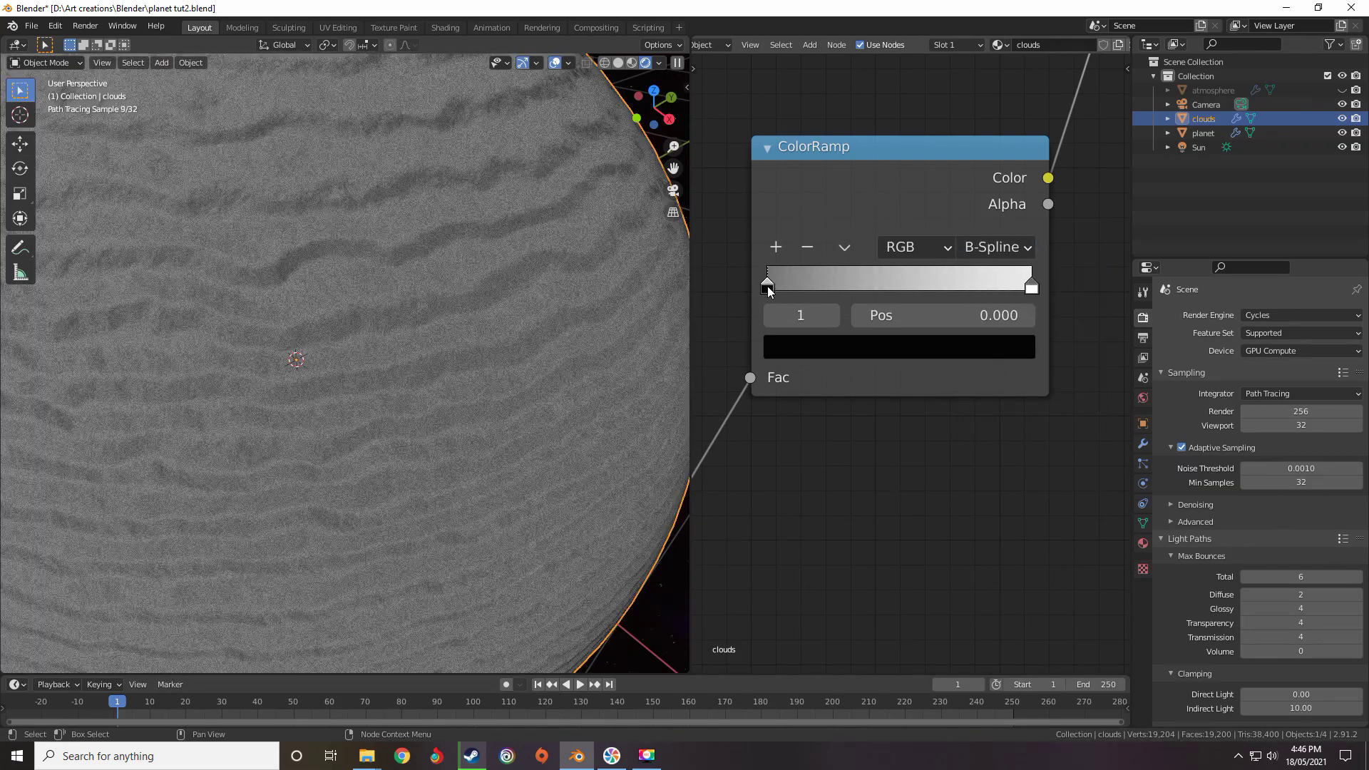
left_click(767, 283)
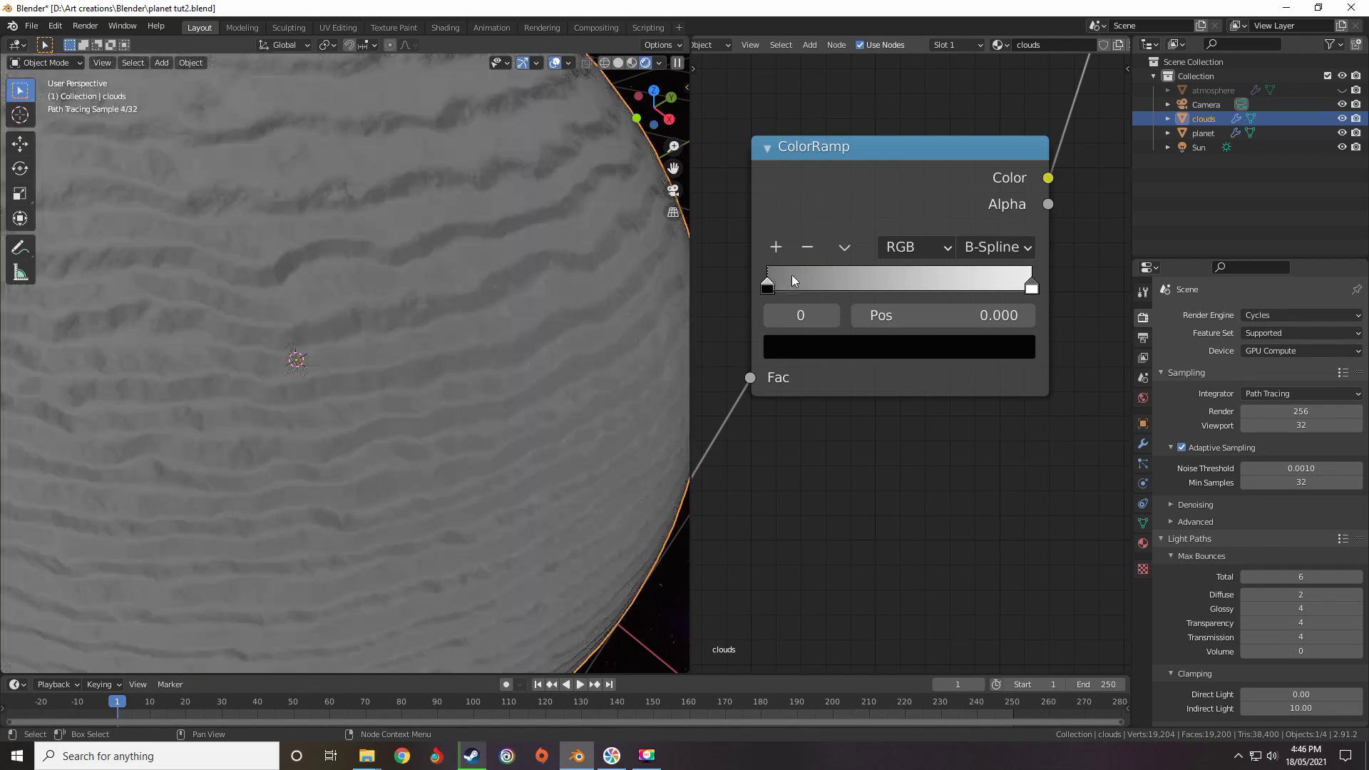
left_click_drag(791, 276, 682, 291)
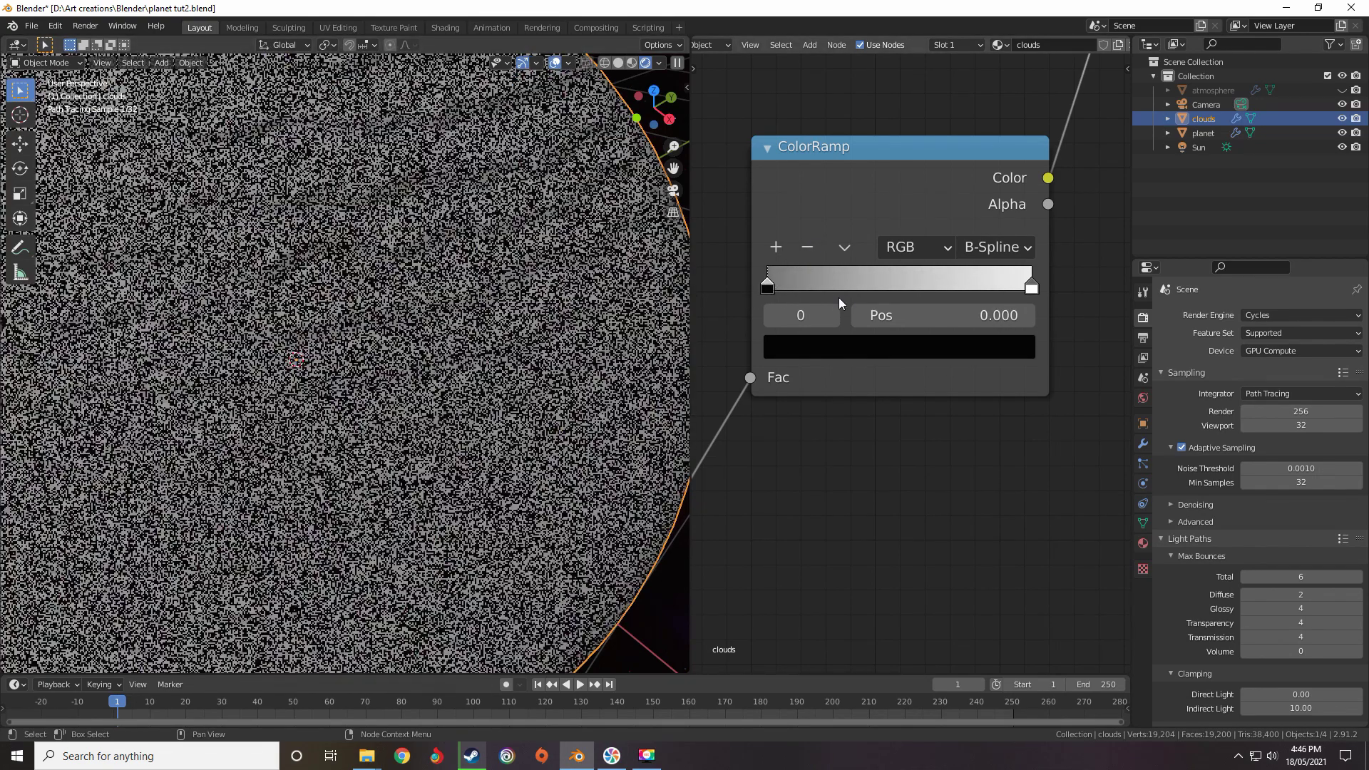
Reduce the Wave Texture's Detail Roughness to 0.346
scroll(865, 396, "down", 8)
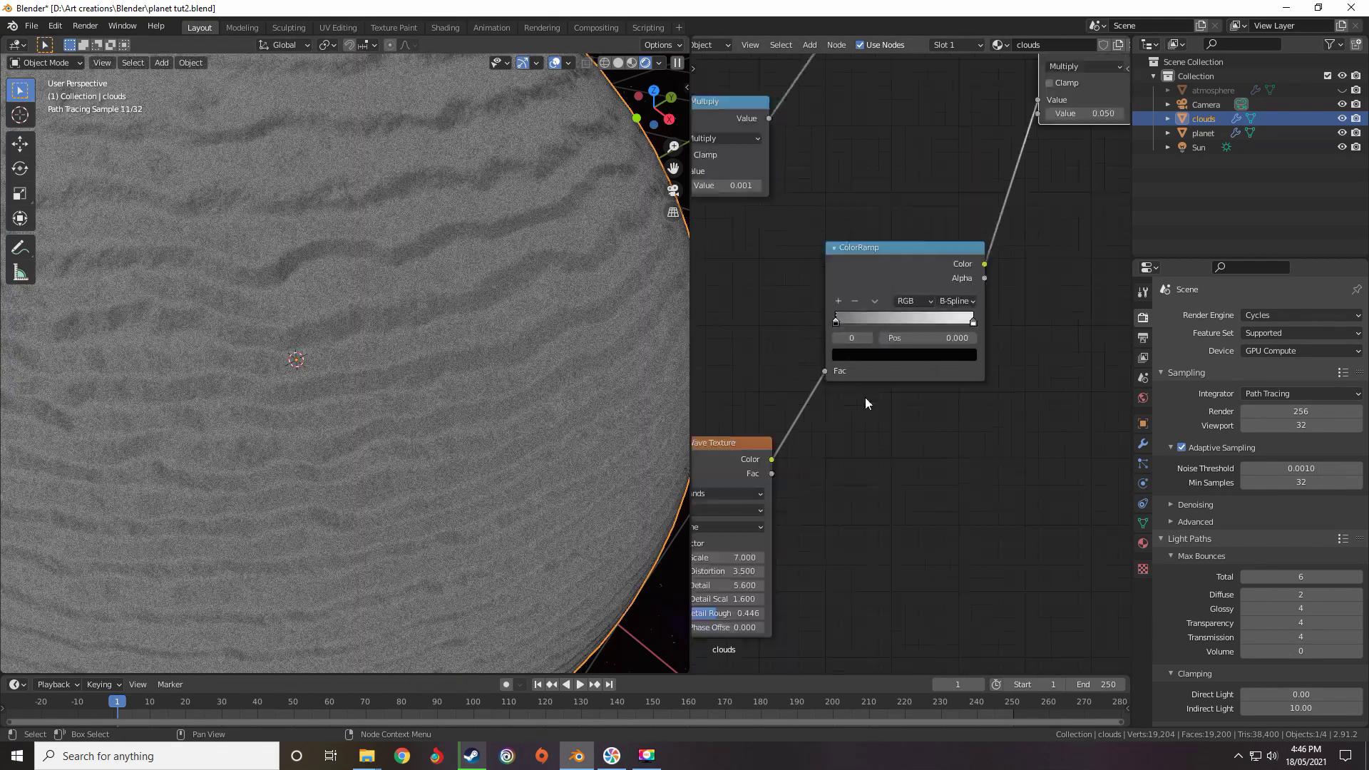
middle_click_drag(865, 396, 903, 337)
scroll(904, 337, "up", 1)
scroll(903, 336, "down", 5)
scroll(911, 342, "up", 6)
scroll(910, 344, "up", 1)
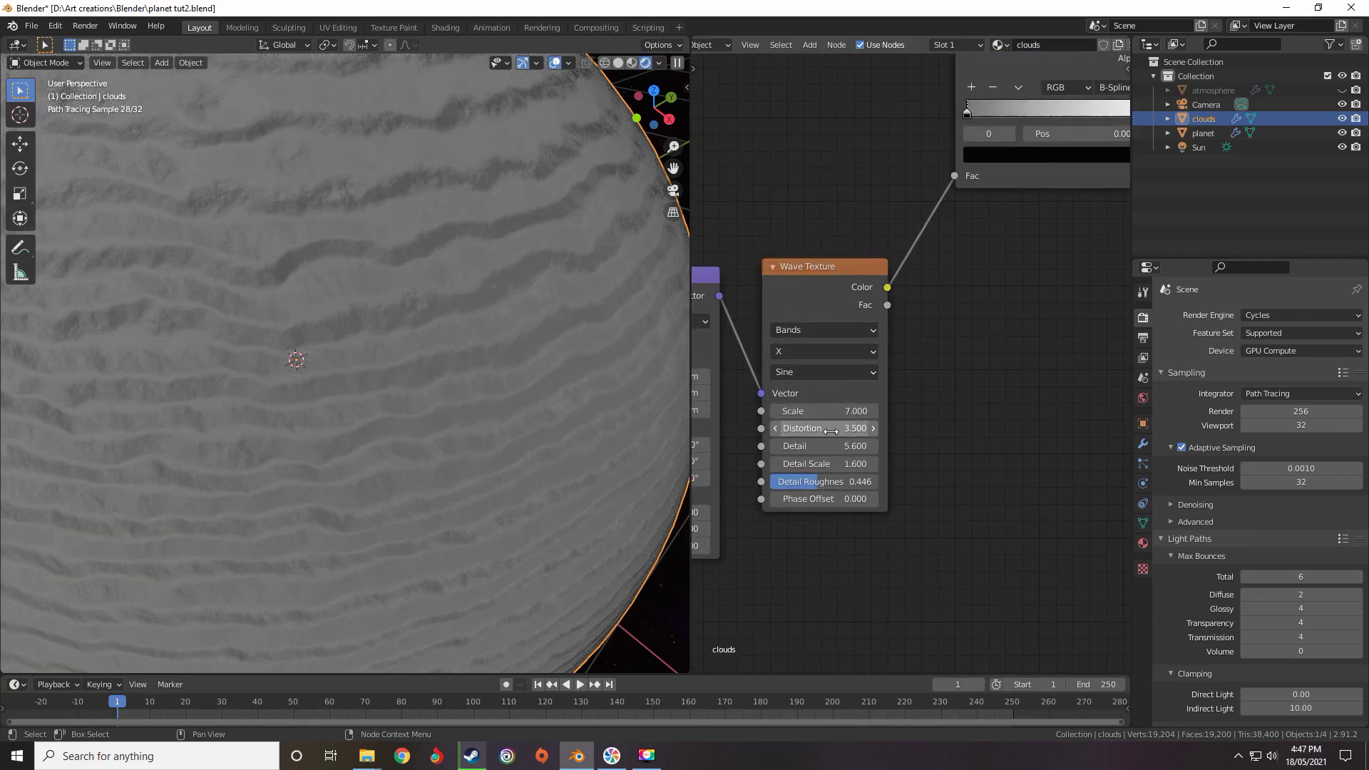
left_click(943, 447)
left_click_drag(839, 482, 809, 487)
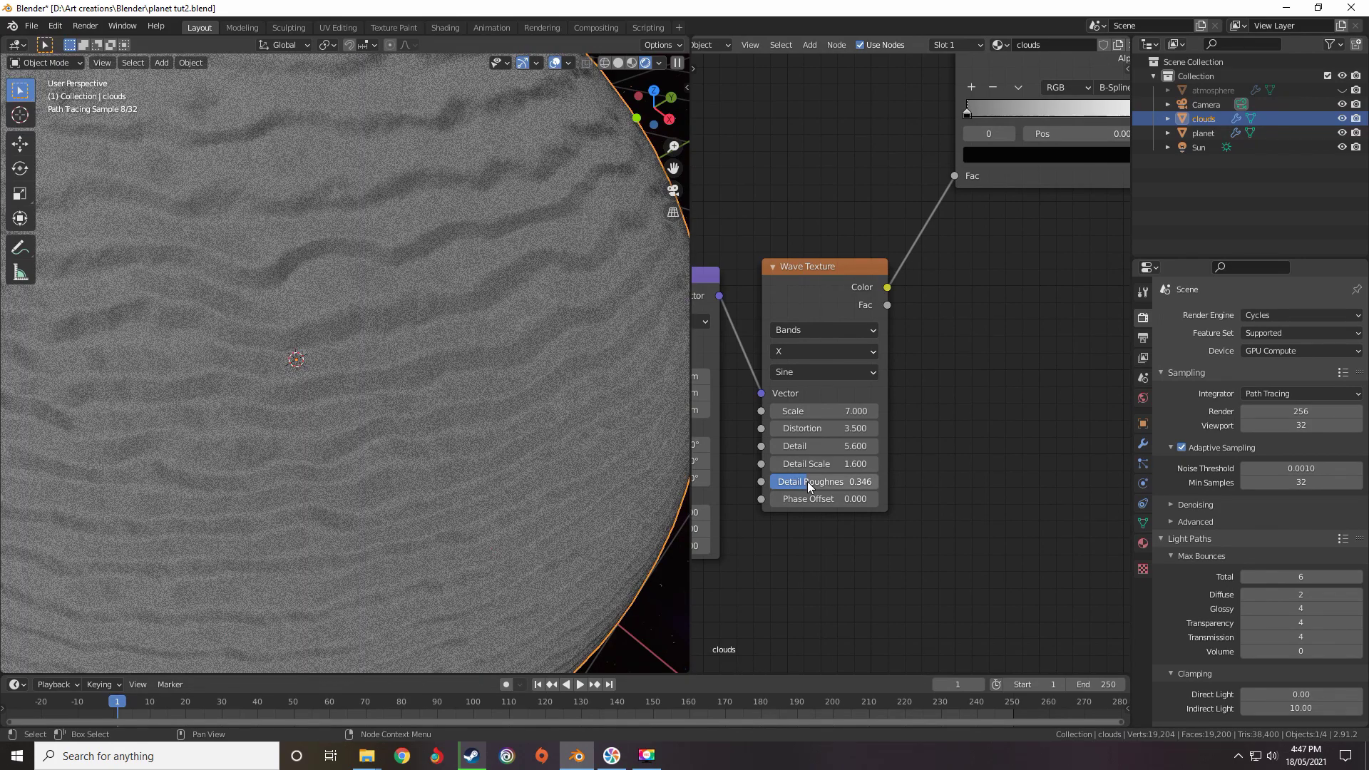
Set the Wave Texture's Detail Scale to 2.200 and its Distortion to 3.000
scroll(818, 485, "down", 5)
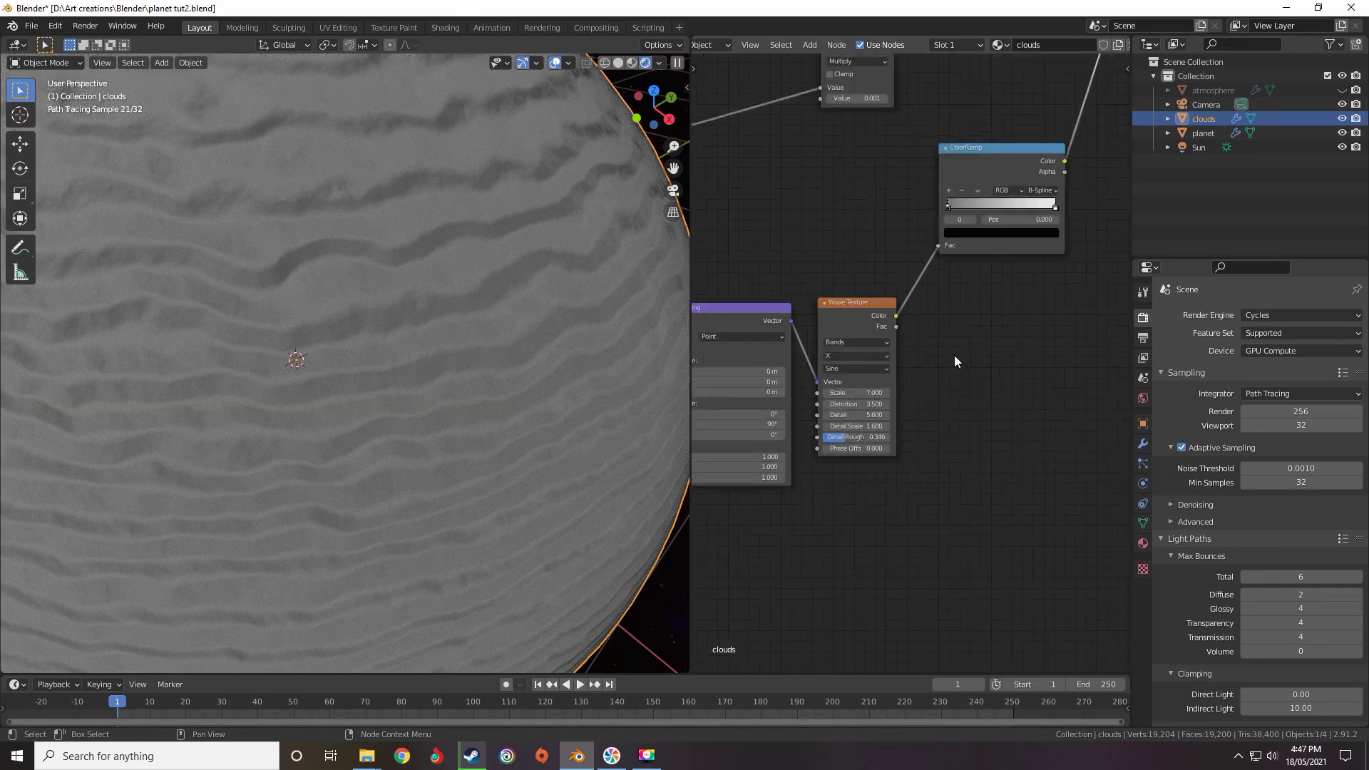
scroll(901, 357, "up", 5)
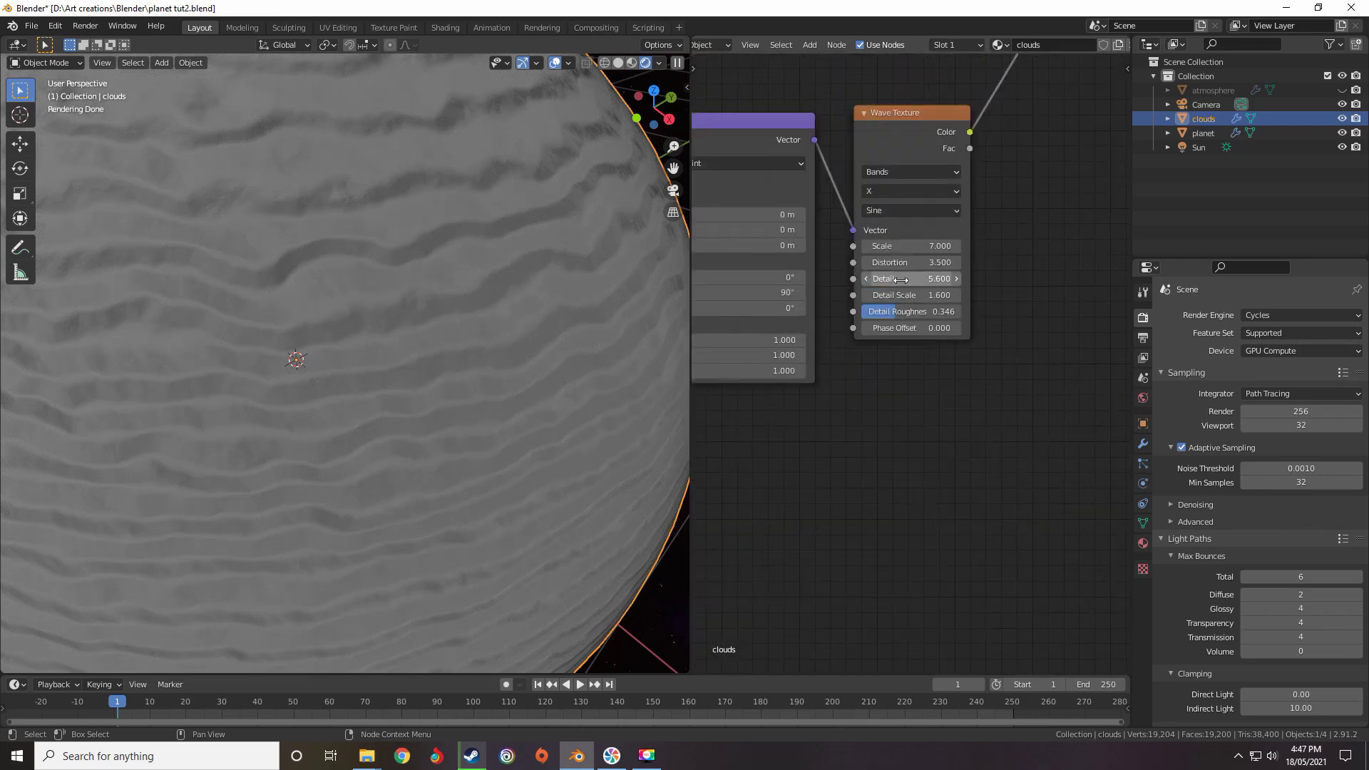
left_click_drag(900, 265, 915, 287)
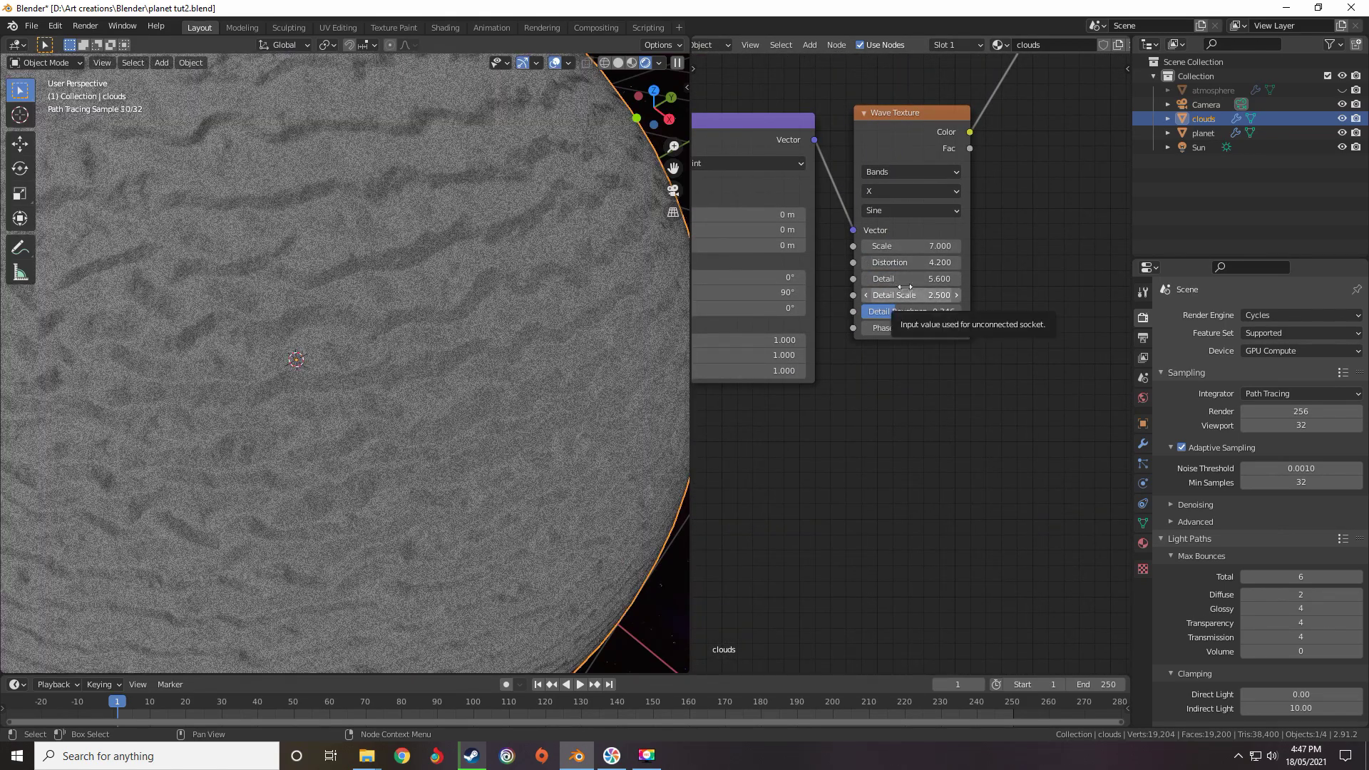
type("2.2")
key("Return")
left_click(929, 263)
type("3")
key("Return")
scroll(955, 315, "down", 4)
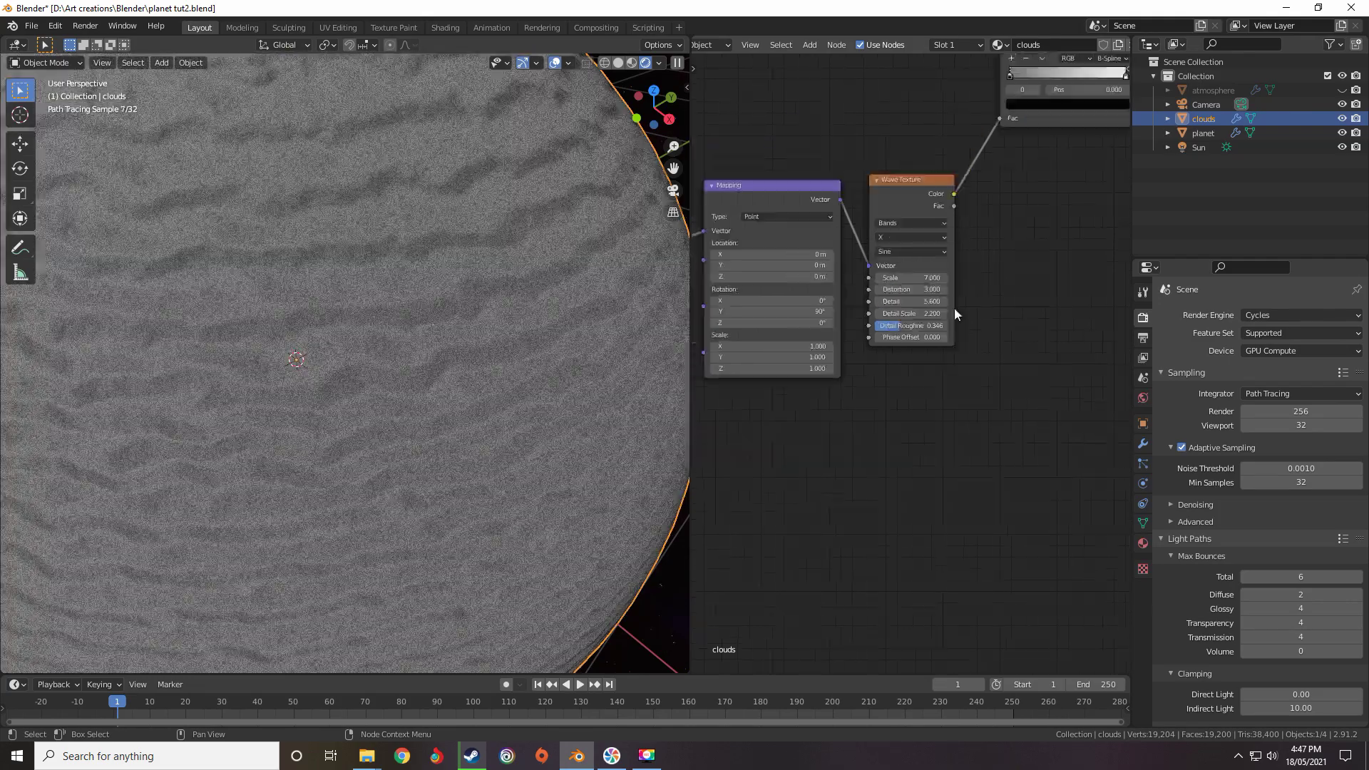
scroll(934, 270, "down", 7)
middle_click_drag(966, 291, 904, 314)
scroll(526, 299, "down", 3)
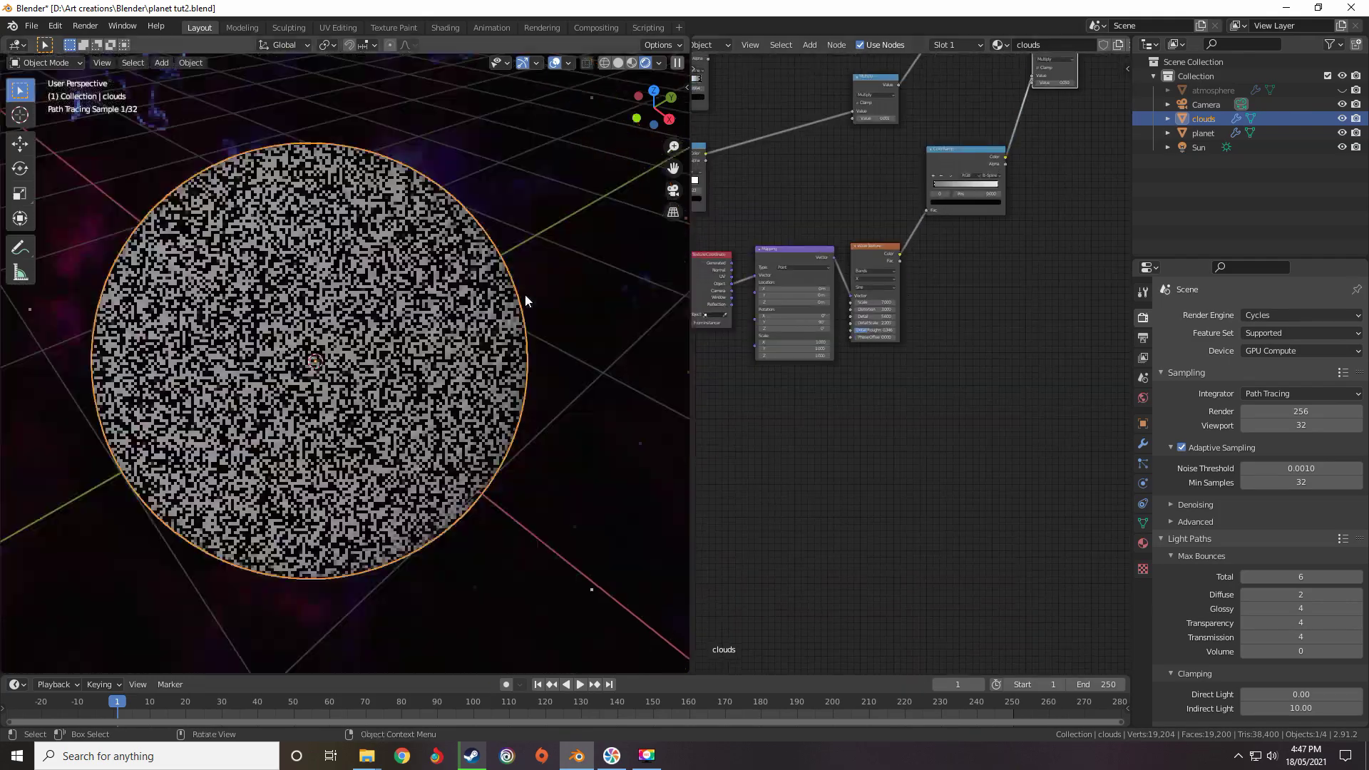
Connect the Value output of the Add node before the Bump node to the Bump's Height input
scroll(960, 241, "down", 5)
middle_click_drag(960, 242, 882, 413)
middle_click_drag(986, 181, 901, 404)
middle_click_drag(982, 280, 843, 448)
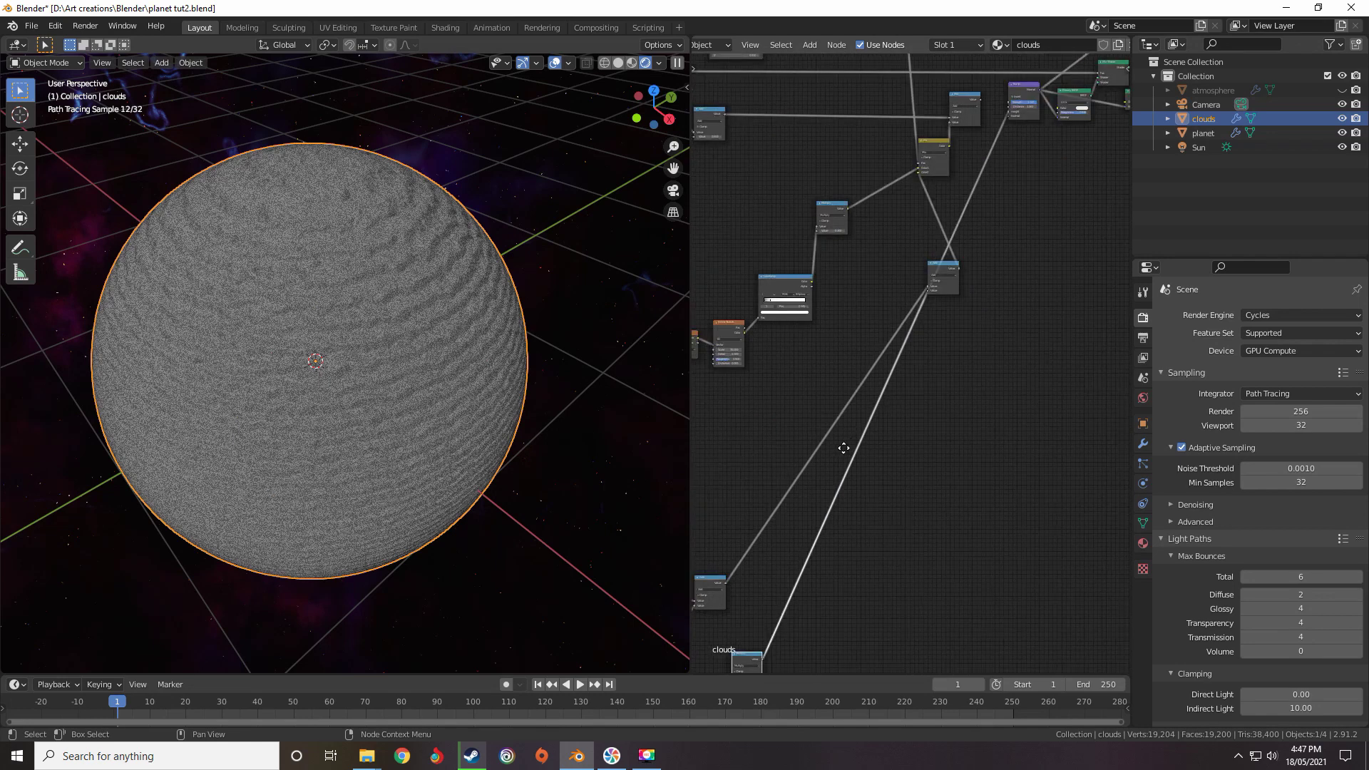
middle_click_drag(899, 294, 902, 350)
scroll(901, 349, "up", 5)
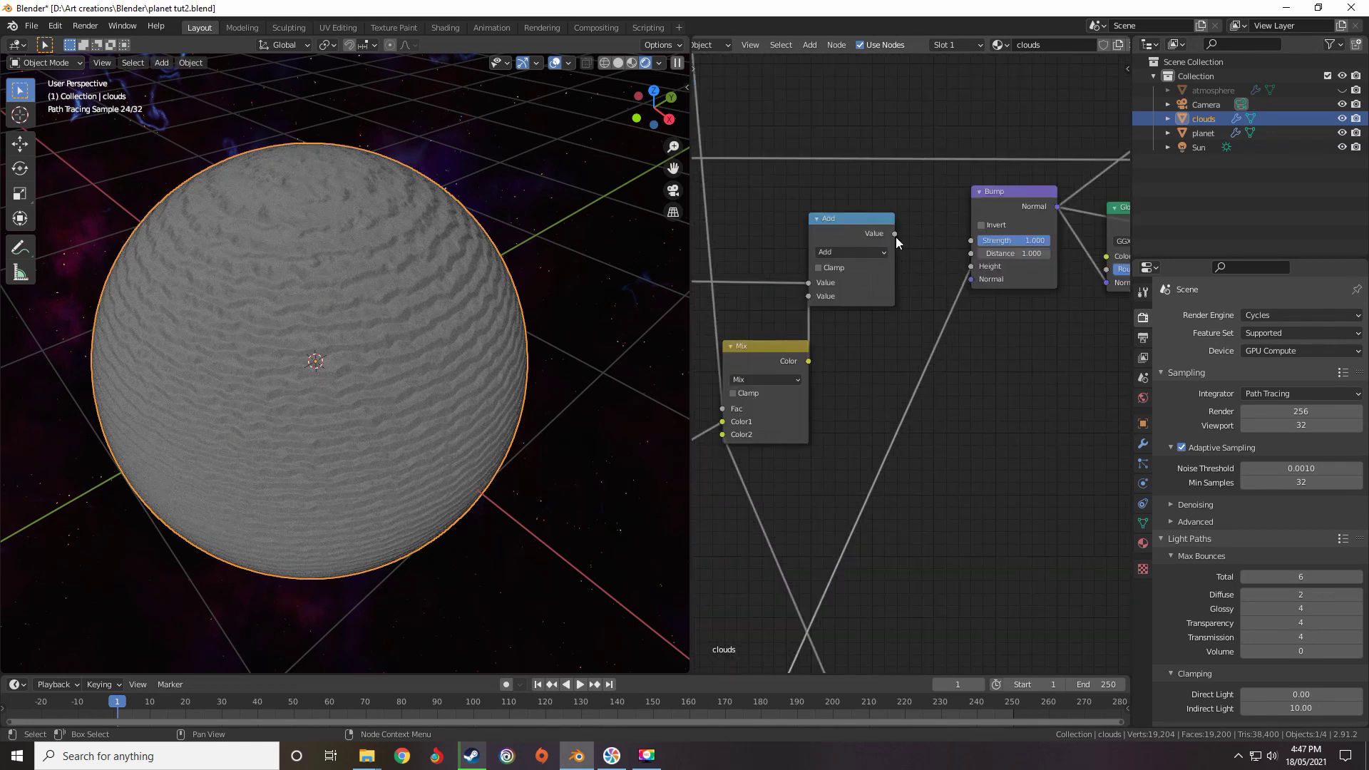
left_click_drag(896, 233, 971, 266)
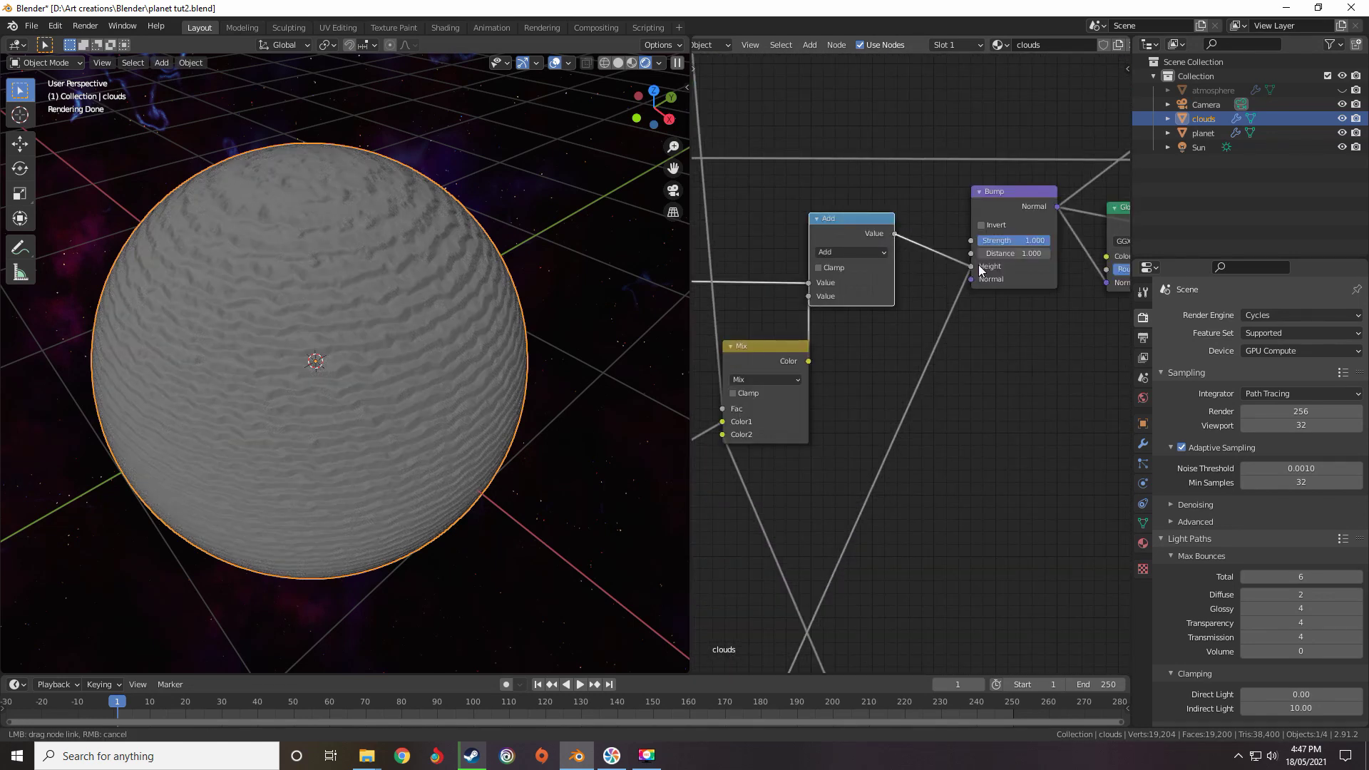
Set the Multiply value after the Wave Texture's ColorRamp to 0.150
scroll(400, 314, "down", 1)
scroll(828, 418, "down", 9)
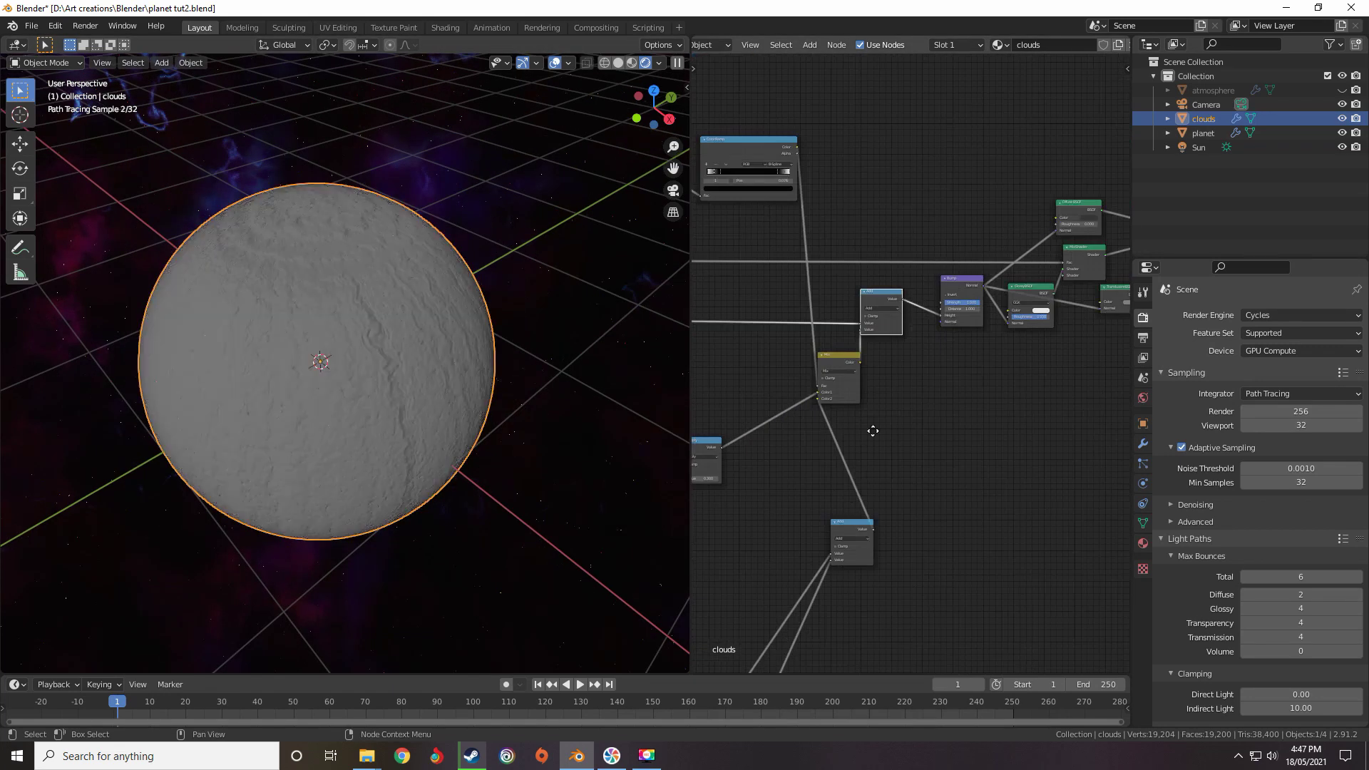
mouse_move(871, 431)
middle_mouse_down()
mouse_move(954, 236)
mouse_move(1059, 163)
middle_mouse_up()
middle_click_drag(999, 317, 1076, 144)
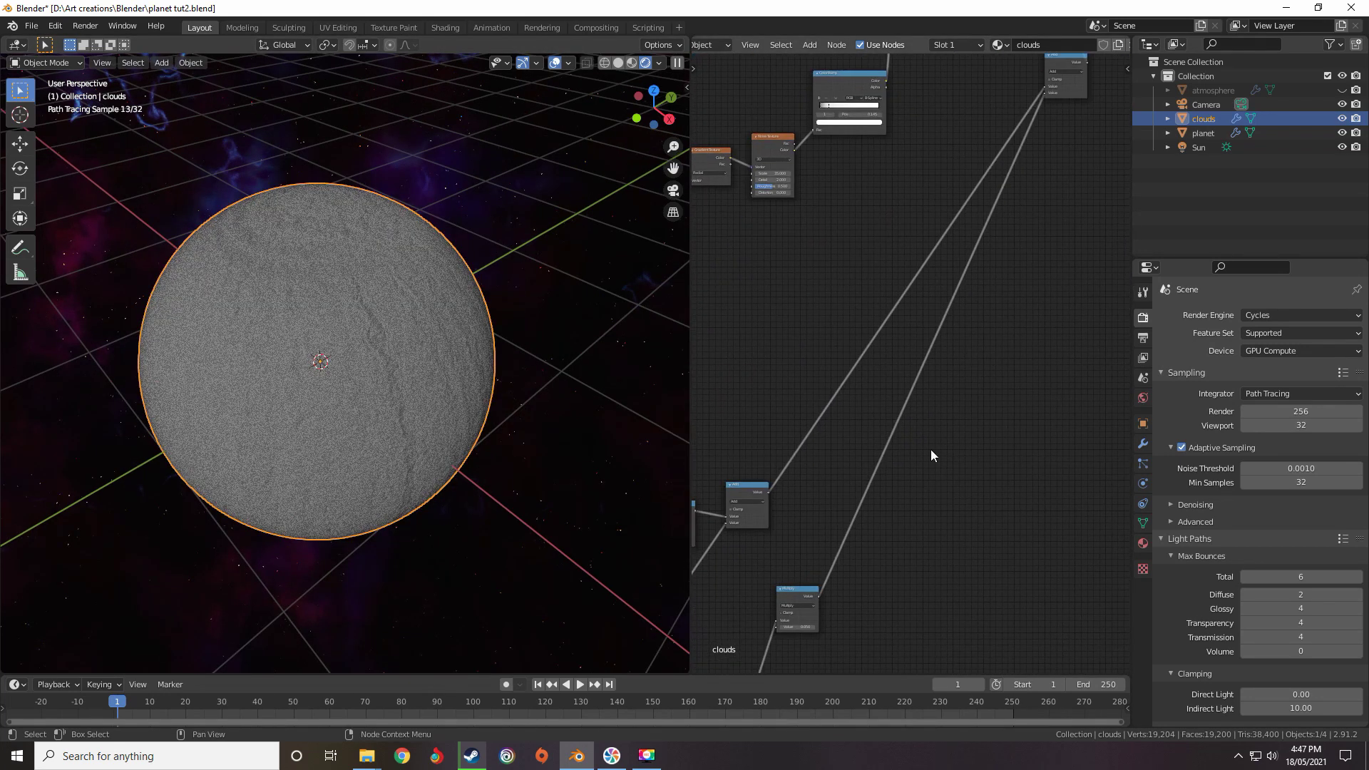
middle_click_drag(959, 356, 989, 281)
middle_click_drag(914, 384, 1016, 166)
scroll(923, 367, "up", 12)
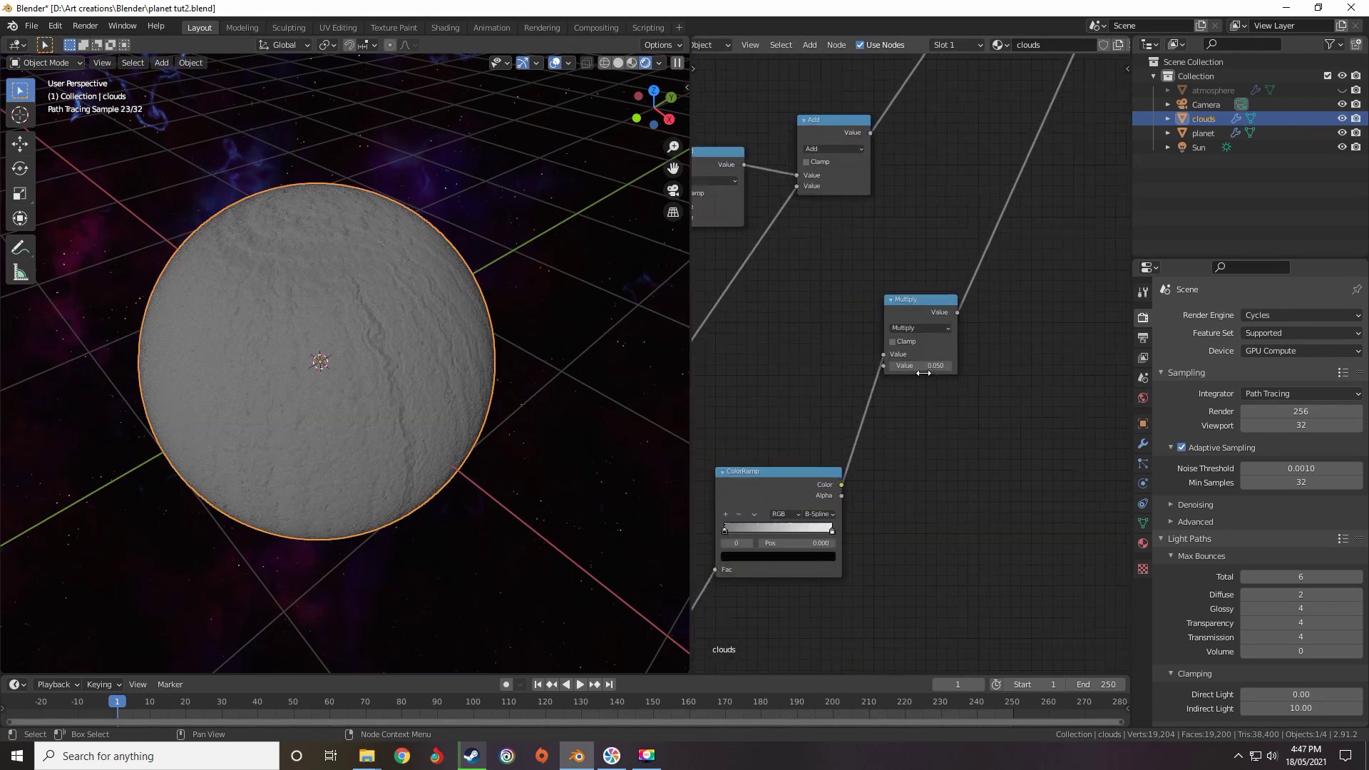
scroll(974, 370, "up", 2)
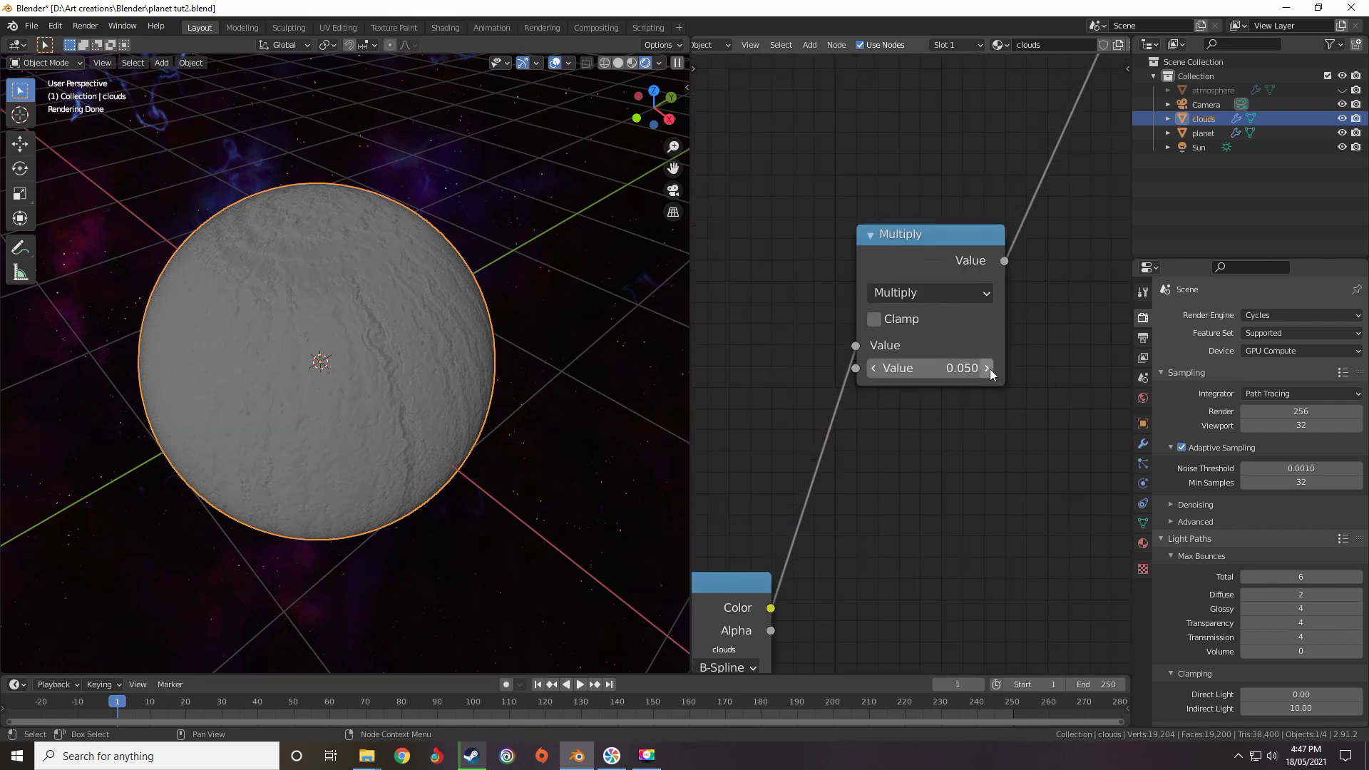
left_click(988, 369)
left_click(988, 369)
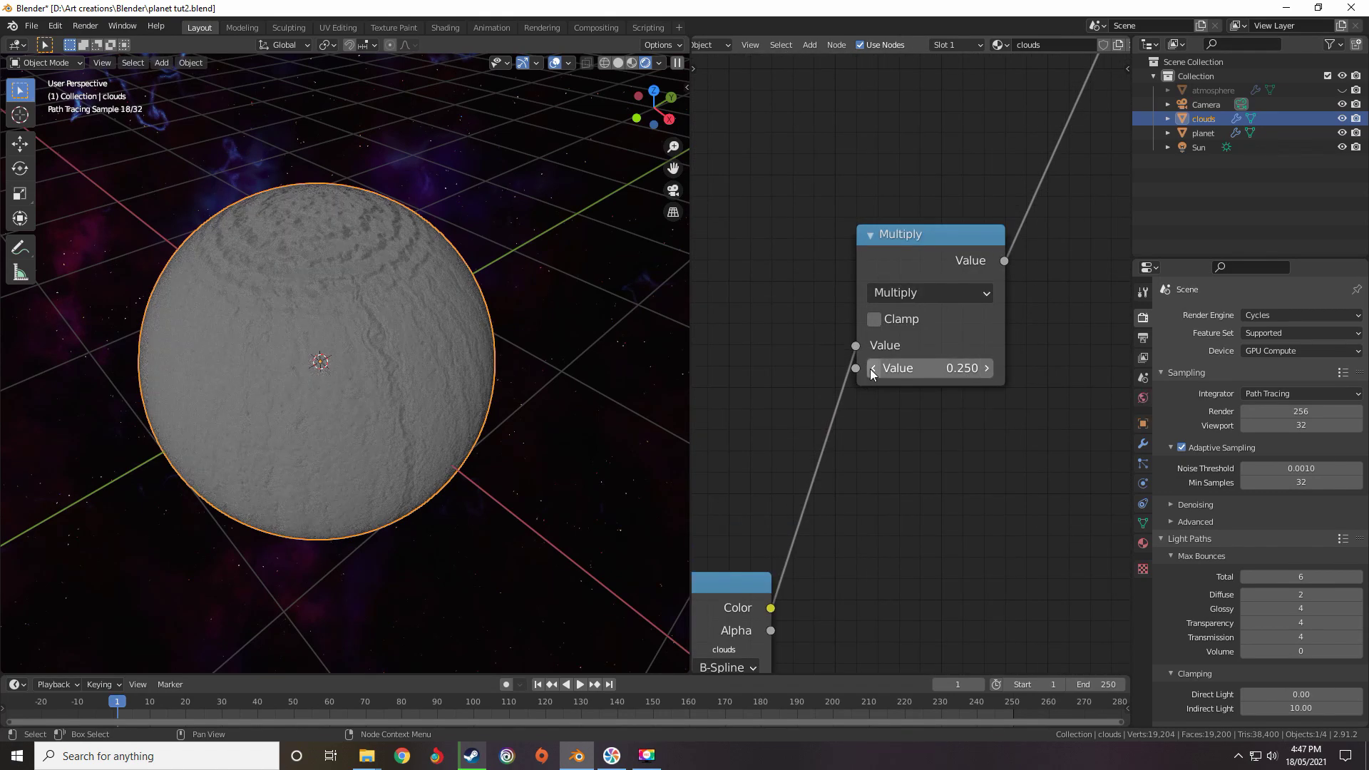
left_click(871, 369)
Check the bump bands from another side of the planet and set the Wave Texture's Scale to 8
mouse_move(460, 326)
middle_mouse_down()
mouse_move(507, 303)
mouse_move(489, 380)
mouse_move(490, 341)
mouse_move(425, 351)
mouse_move(610, 348)
middle_mouse_up()
scroll(784, 345, "down", 7)
middle_click_drag(451, 336, 508, 393)
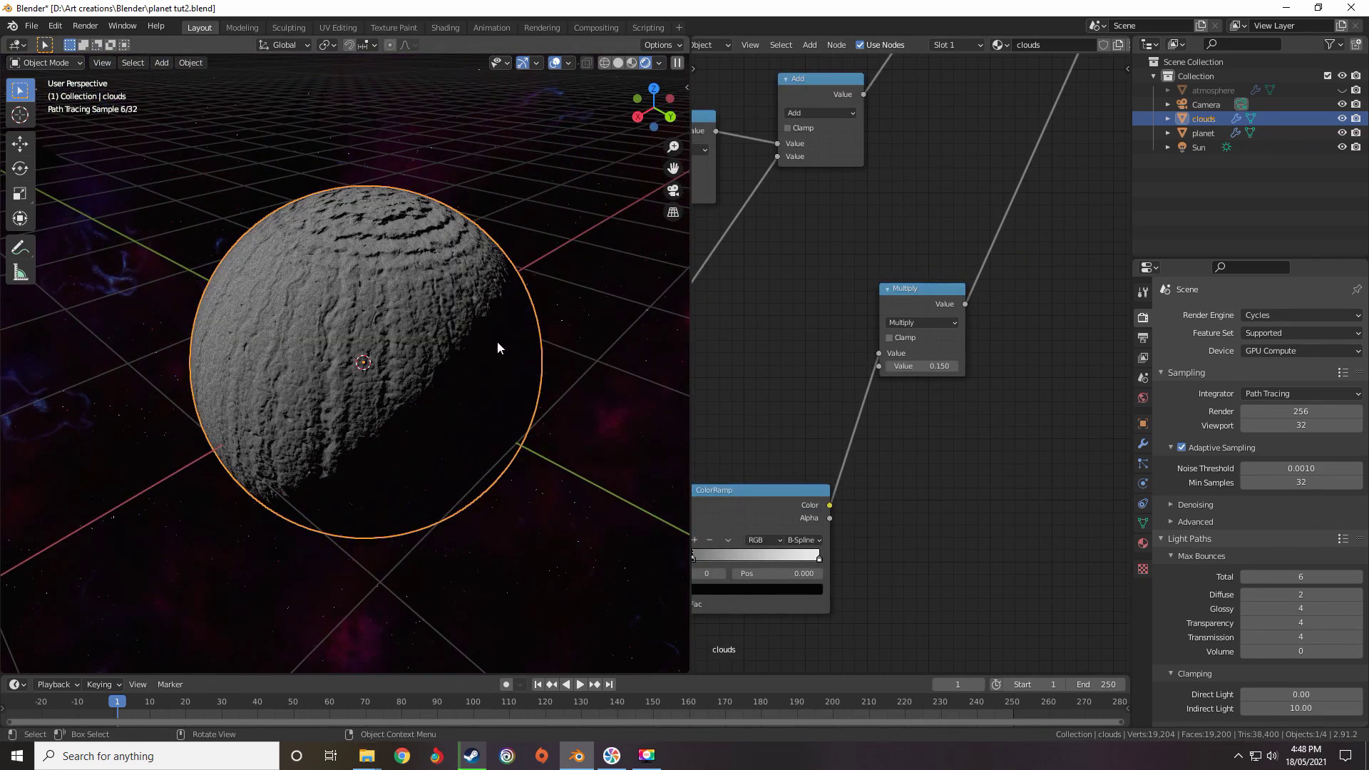
middle_click_drag(419, 246, 427, 248)
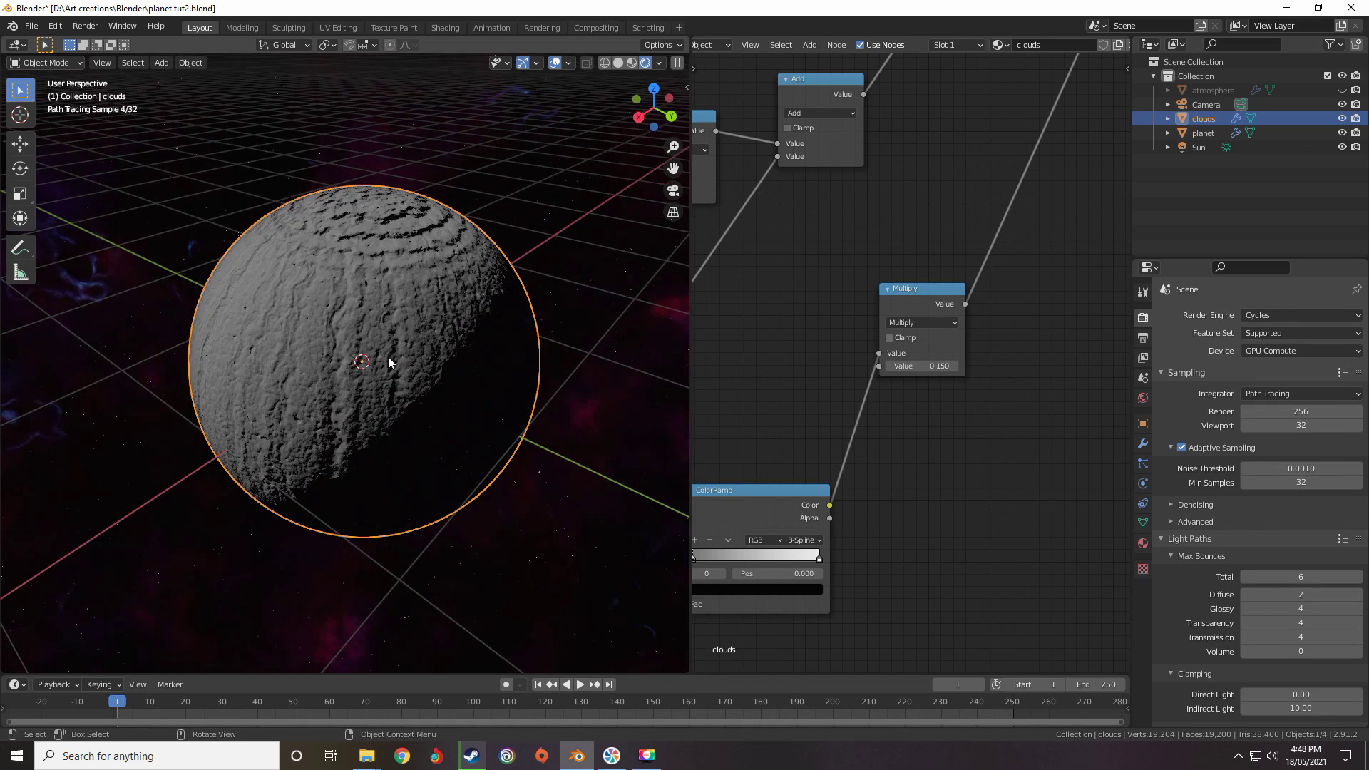
middle_click_drag(723, 394, 828, 278)
middle_click_drag(846, 353, 1072, 135)
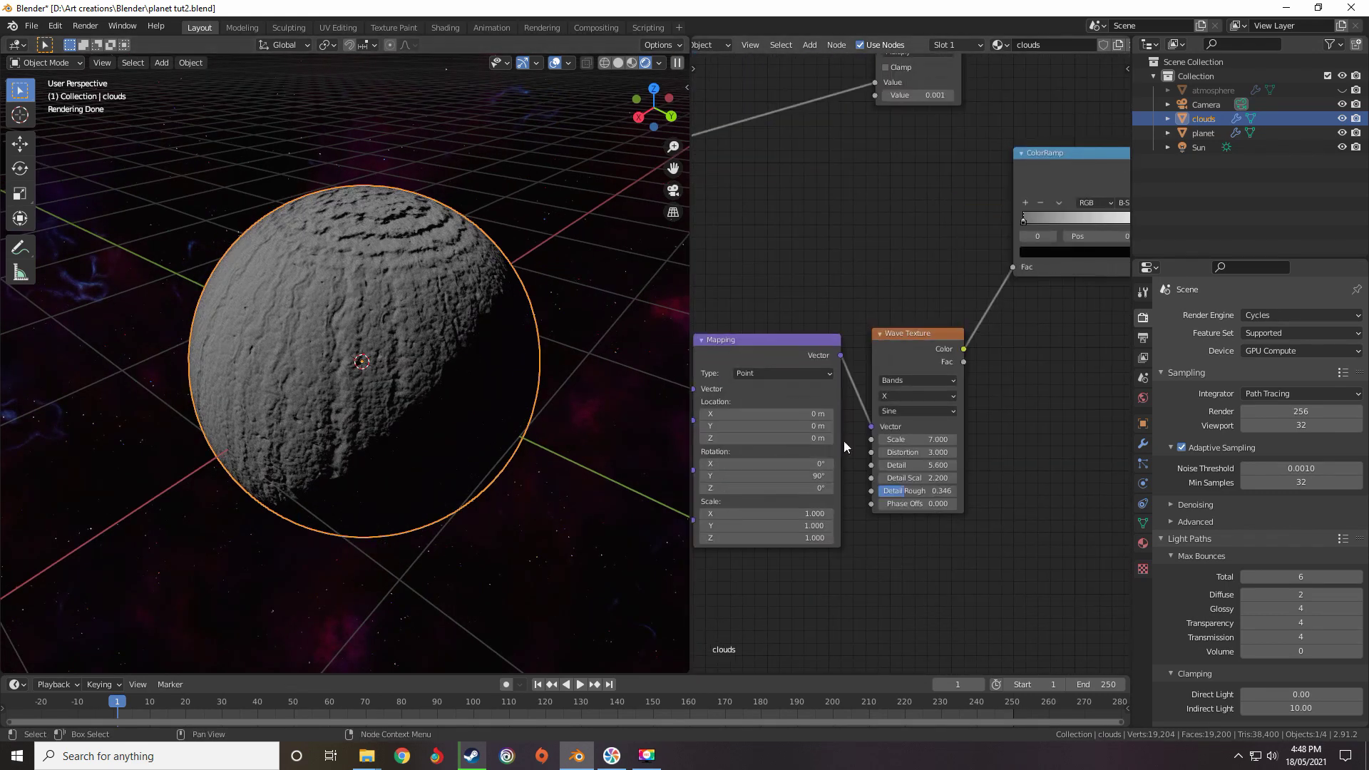
scroll(844, 440, "up", 2)
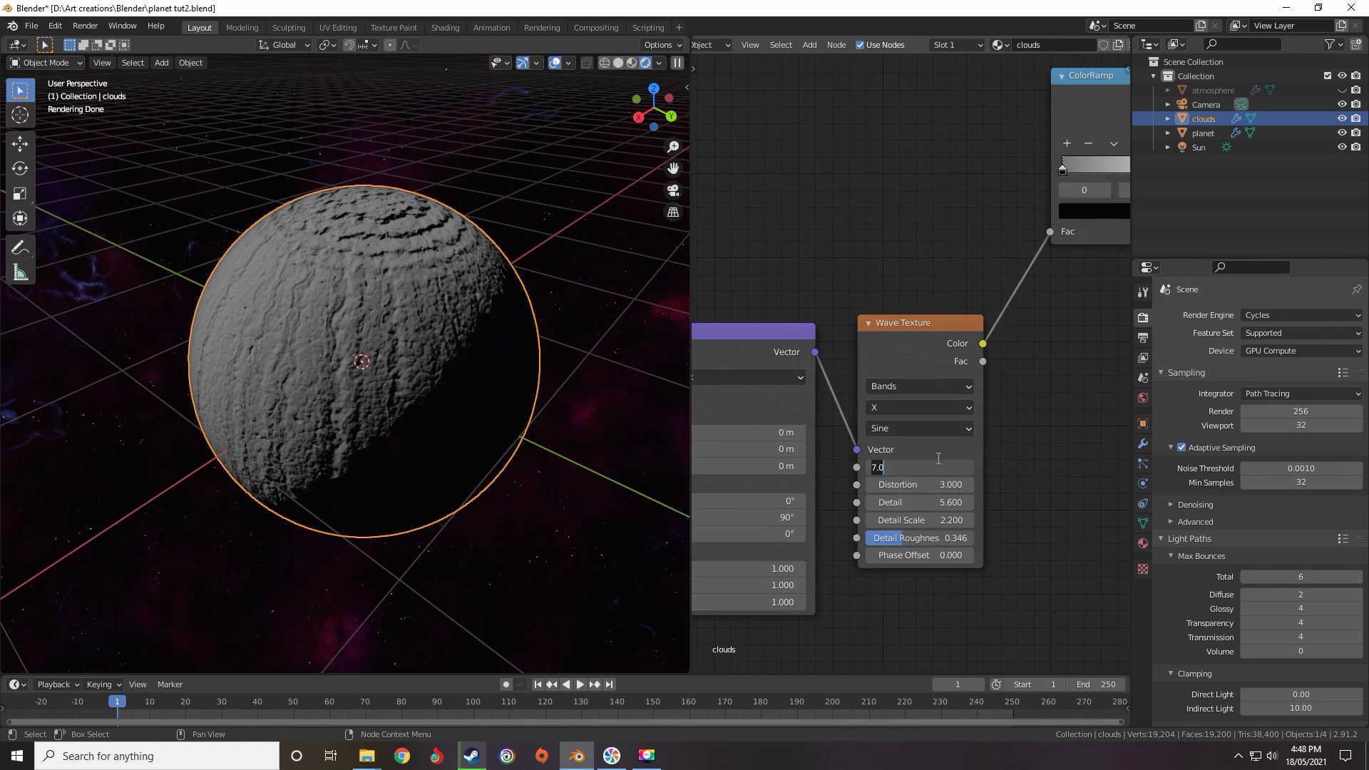
type("8")
key("Return")
Reduce the Bump node's Strength to 0.440, trying 0.6 and 0.5 first
scroll(930, 294, "down", 6)
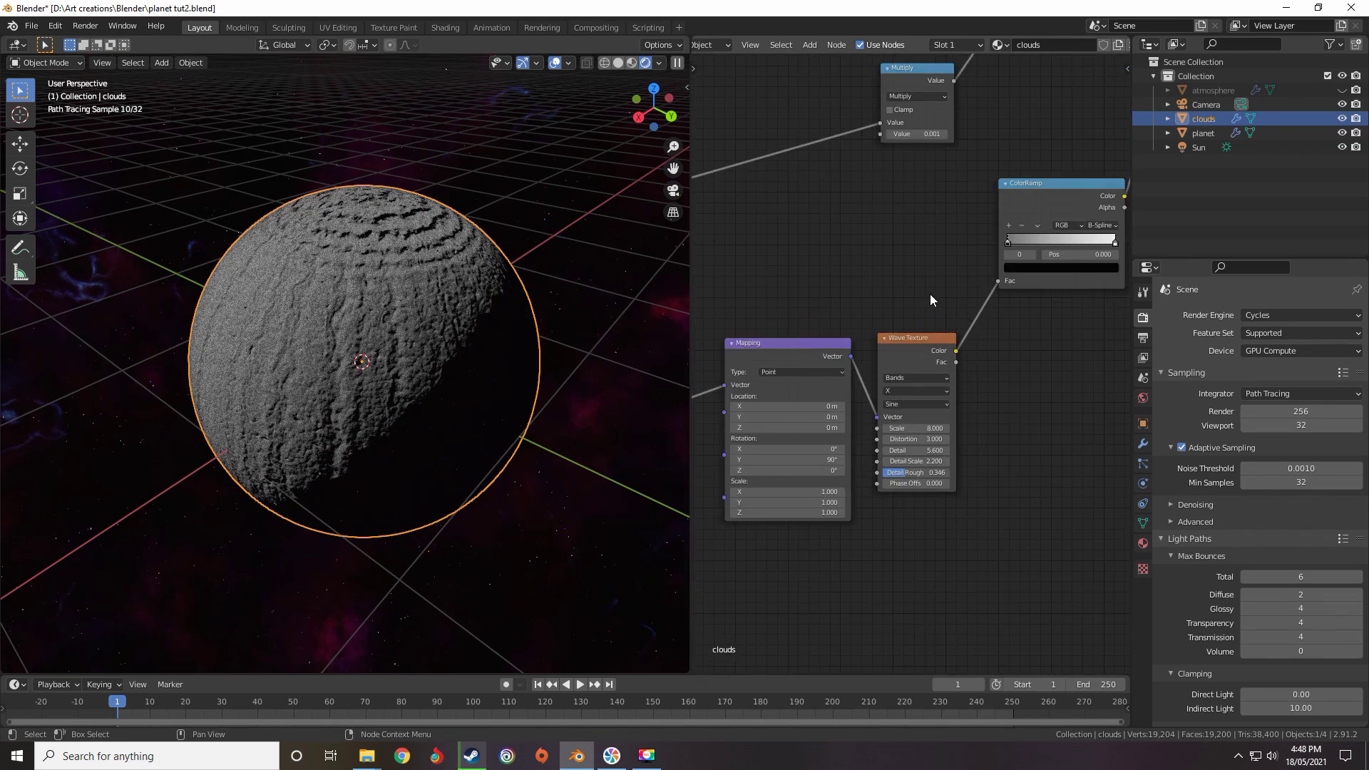
scroll(930, 293, "down", 4)
middle_click_drag(906, 309, 750, 424)
scroll(855, 303, "down", 6)
middle_click_drag(847, 357, 818, 439)
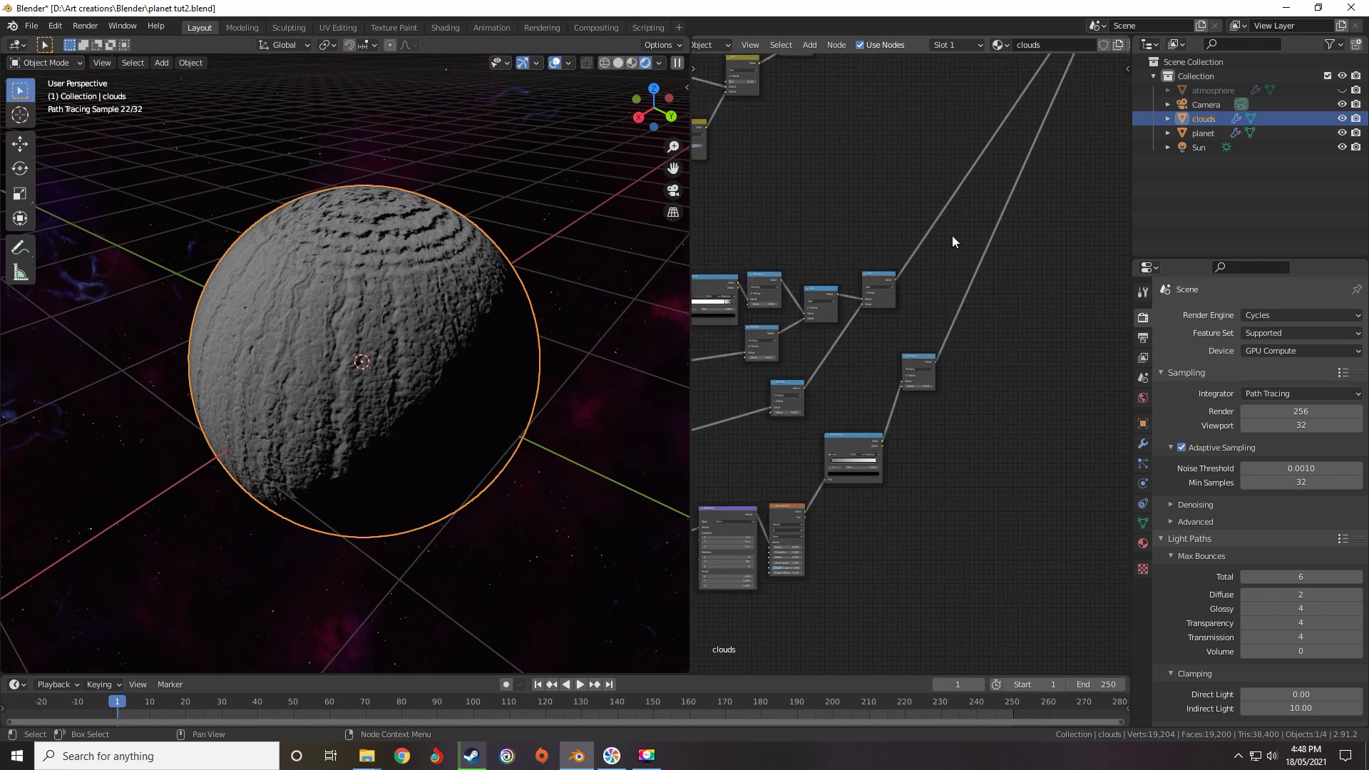
scroll(952, 235, "down", 8)
middle_click_drag(956, 223, 920, 323)
scroll(949, 251, "up", 6)
middle_click_drag(950, 251, 856, 367)
scroll(856, 366, "up", 6)
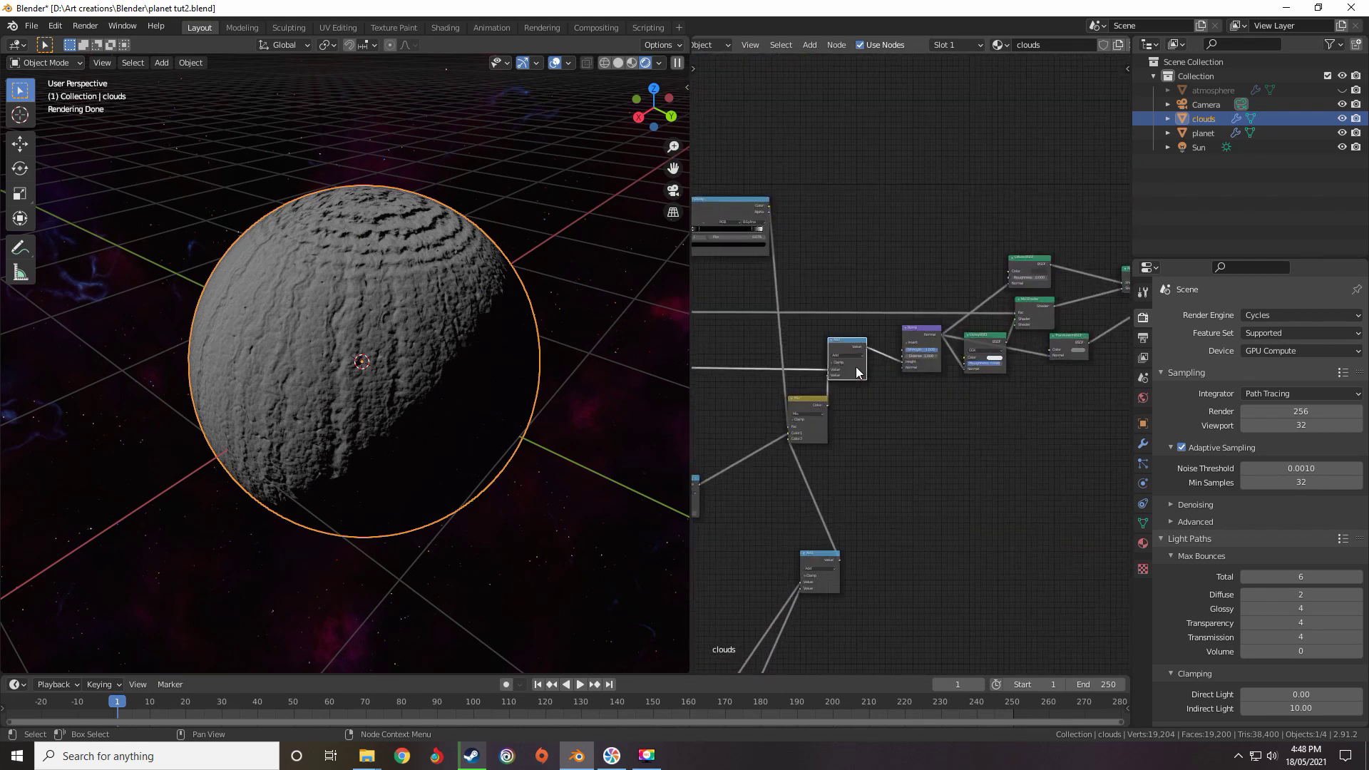
scroll(920, 360, "up", 5)
left_click(940, 319)
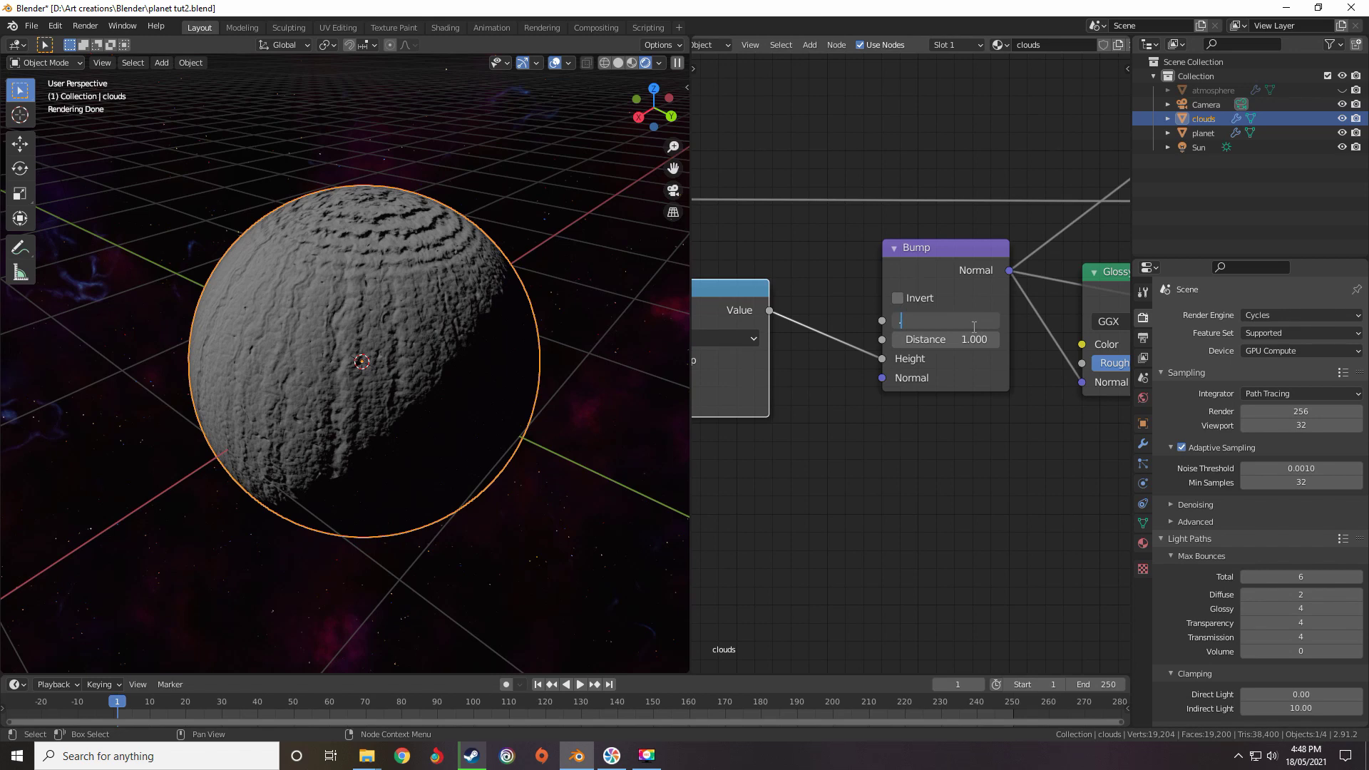
type("0.6")
key("Return")
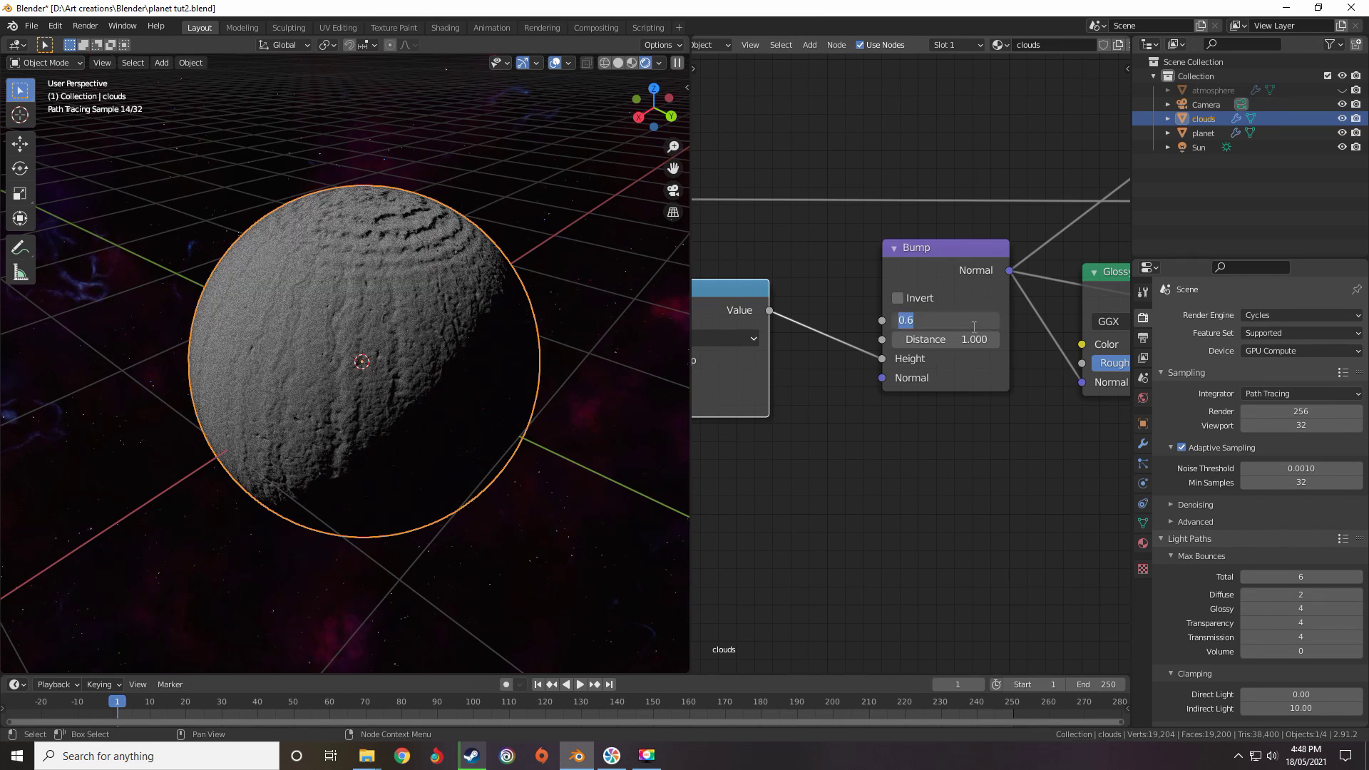
type("0.5")
key("Return")
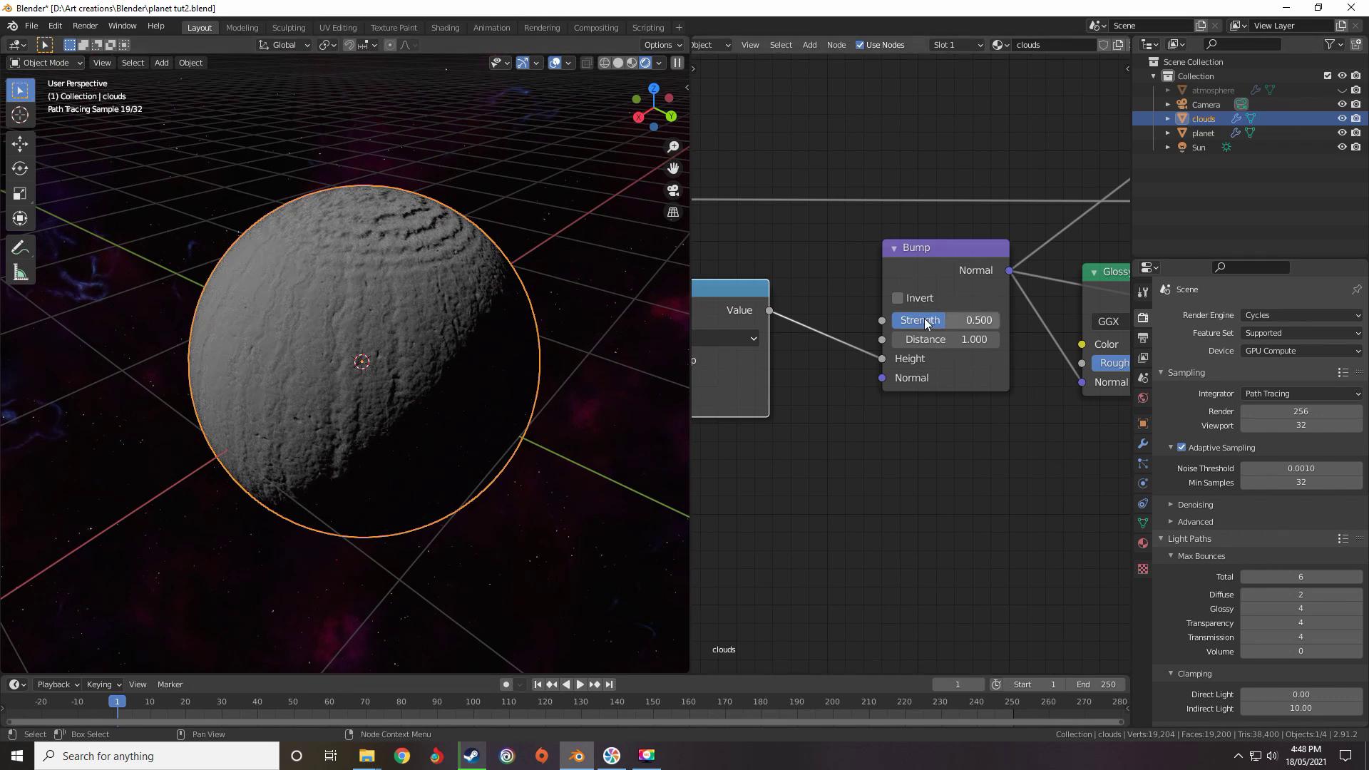
type("0.44")
key("Return")
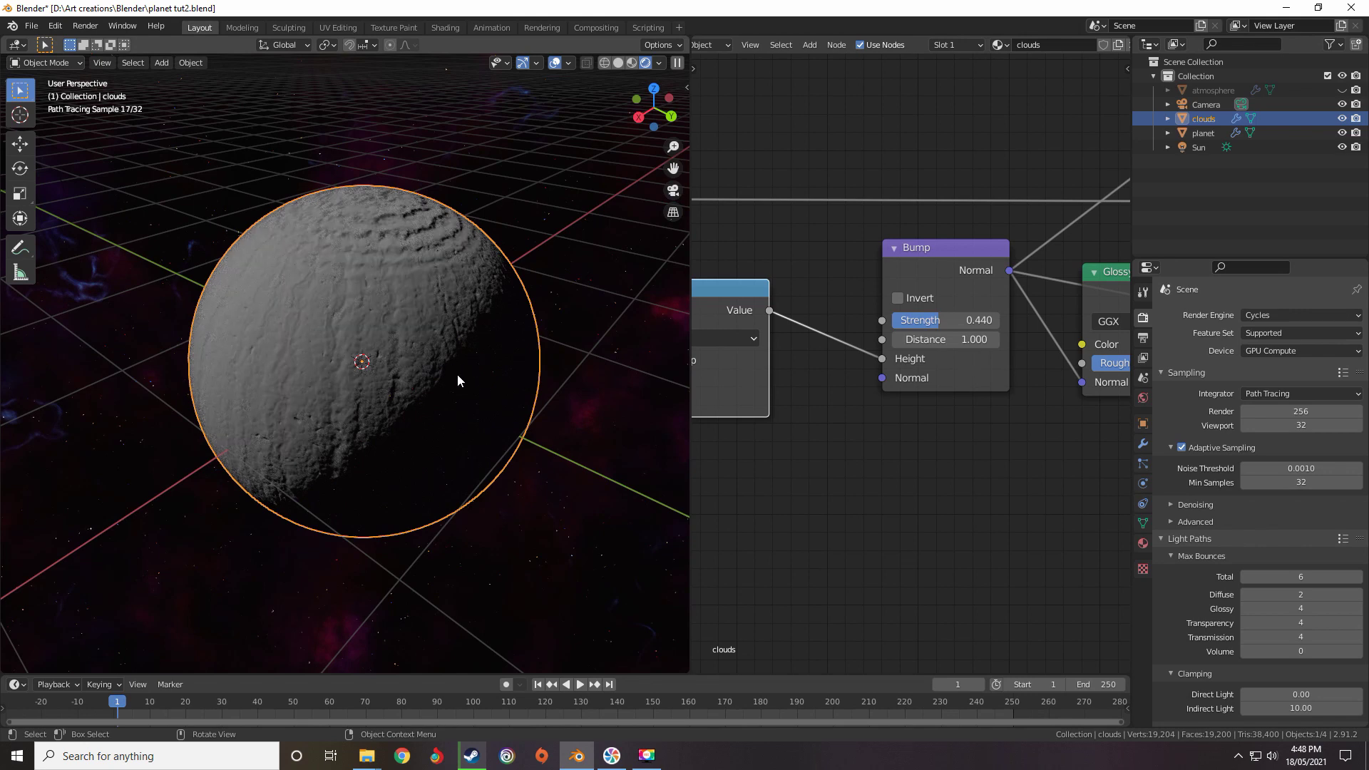
Lower the Multiply value after the Wave Texture's ColorRamp to 0.09, trying 0.12 first
middle_click_drag(782, 357, 916, 264)
scroll(915, 264, "down", 10)
middle_click_drag(856, 371, 975, 281)
scroll(818, 369, "down", 4)
middle_click_drag(856, 489, 880, 314)
middle_click_drag(832, 429, 880, 236)
middle_click_drag(846, 489, 879, 333)
scroll(891, 316, "up", 5)
scroll(926, 257, "up", 8)
middle_click_drag(901, 246, 934, 388)
scroll(913, 314, "up", 6)
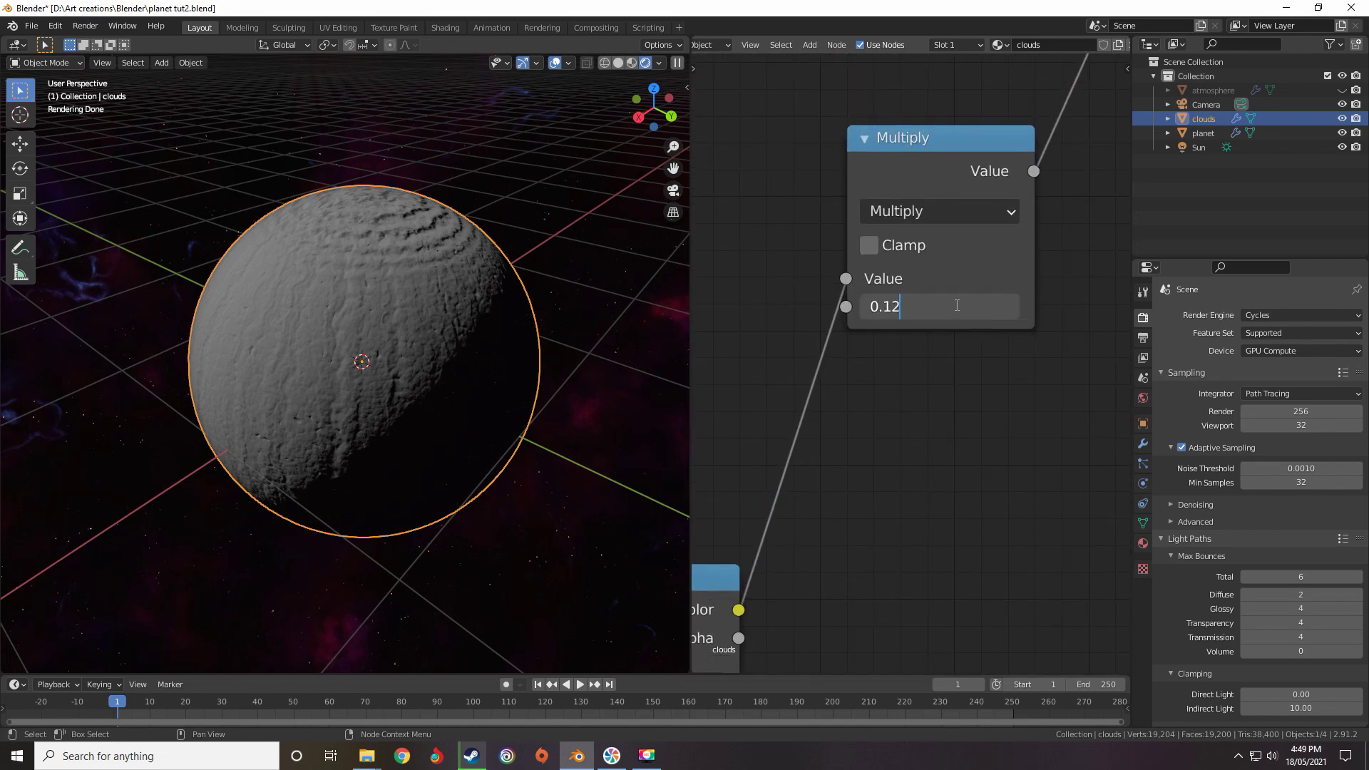
scroll(948, 314, "down", 2)
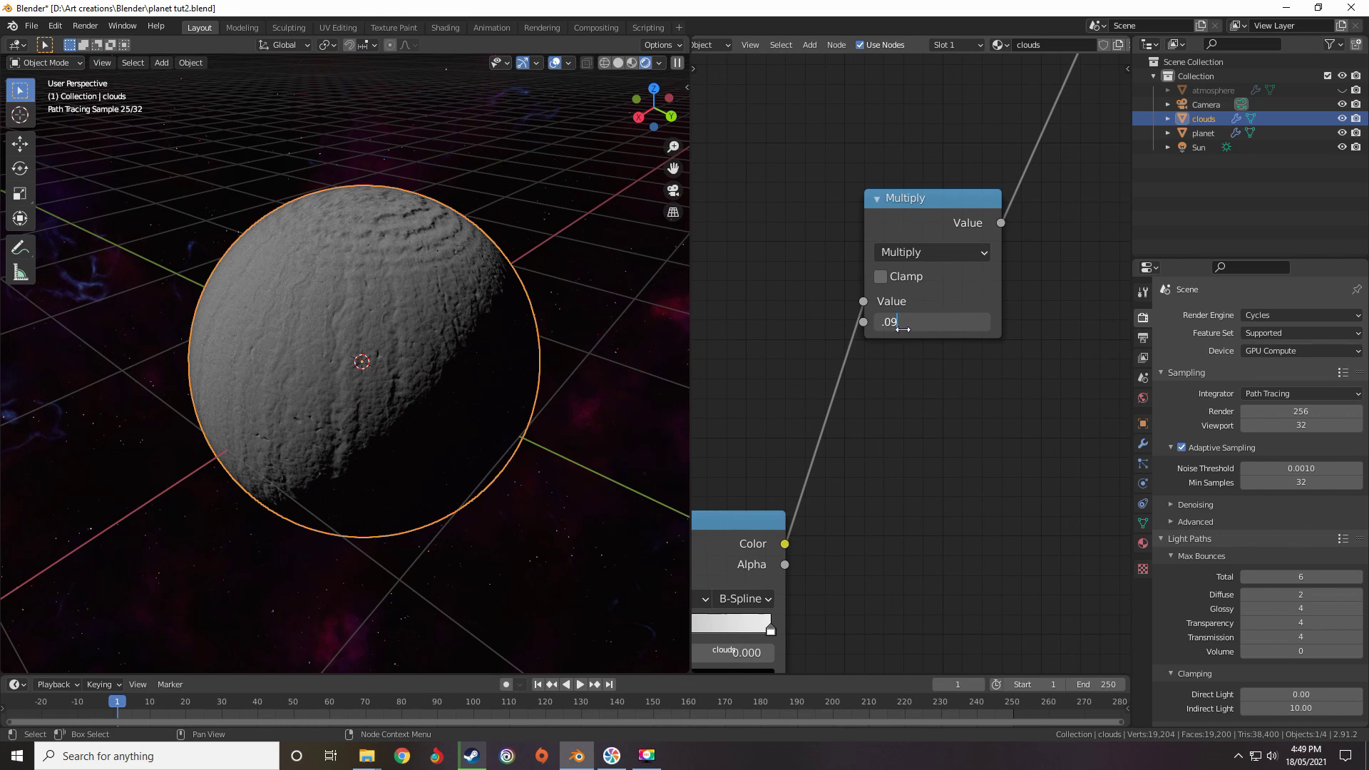
key("Return")
Set the Multiply value after the Noise Texture's ColorRamp with the white stop at 0.145 to 0.350, and refine it to 0.365
scroll(863, 313, "down", 5)
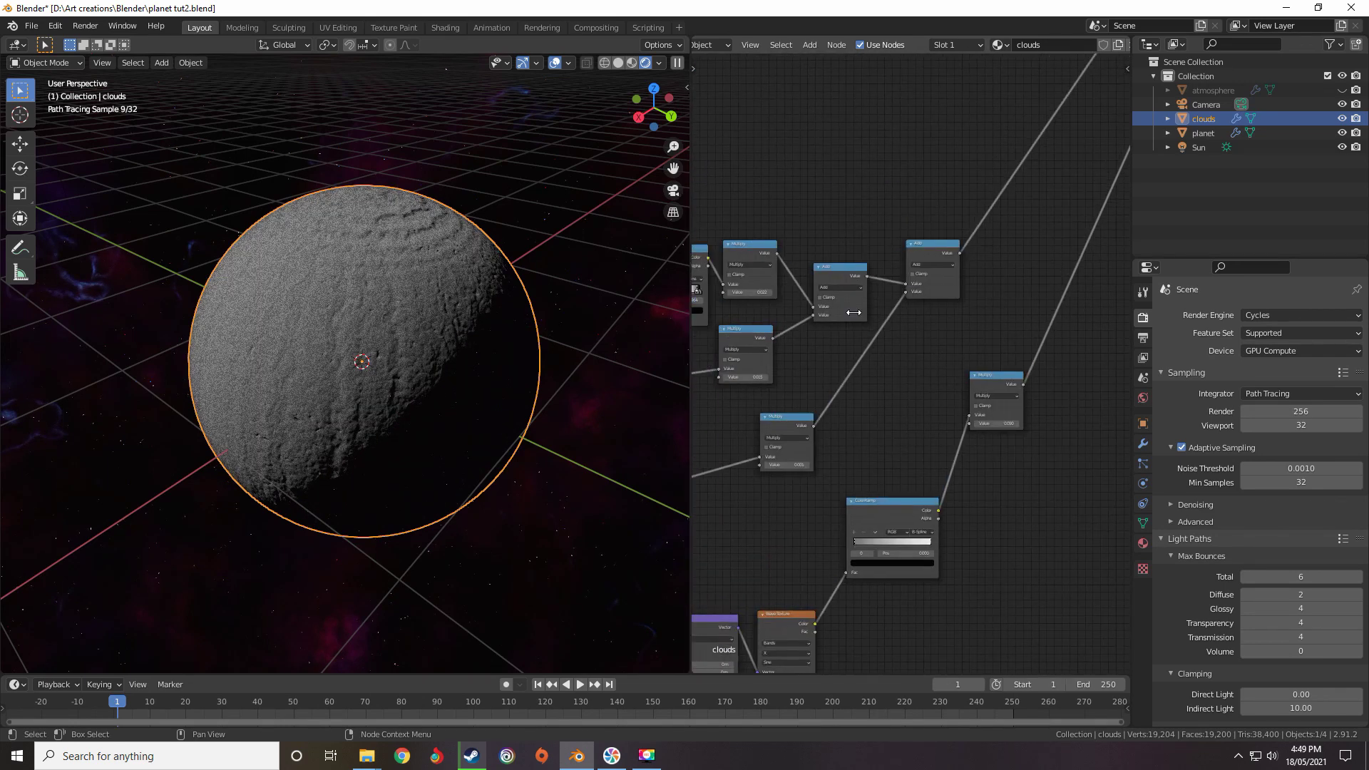
scroll(895, 358, "down", 1)
scroll(916, 332, "down", 1)
scroll(919, 353, "up", 5)
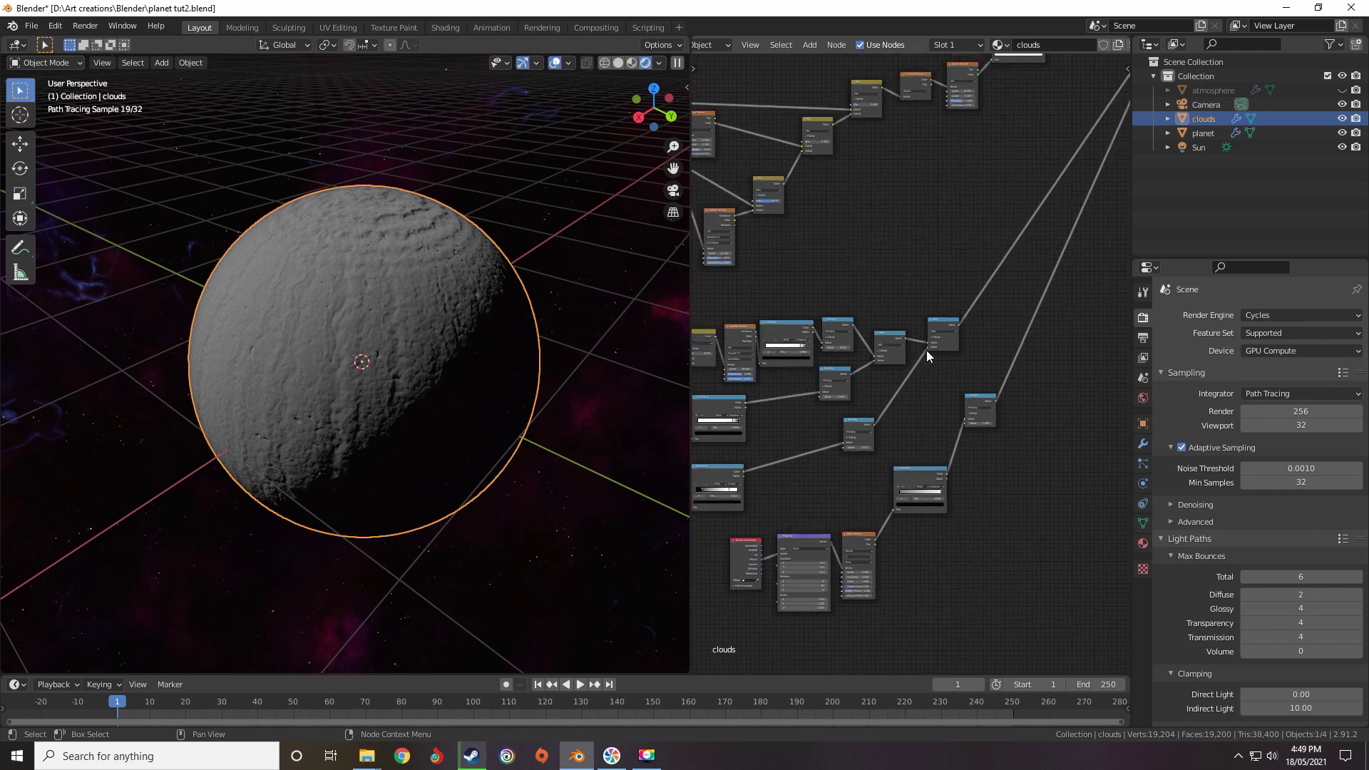
middle_click_drag(947, 340, 1035, 422)
middle_click_drag(951, 329, 931, 391)
middle_click_drag(1057, 248, 913, 326)
scroll(913, 326, "down", 9)
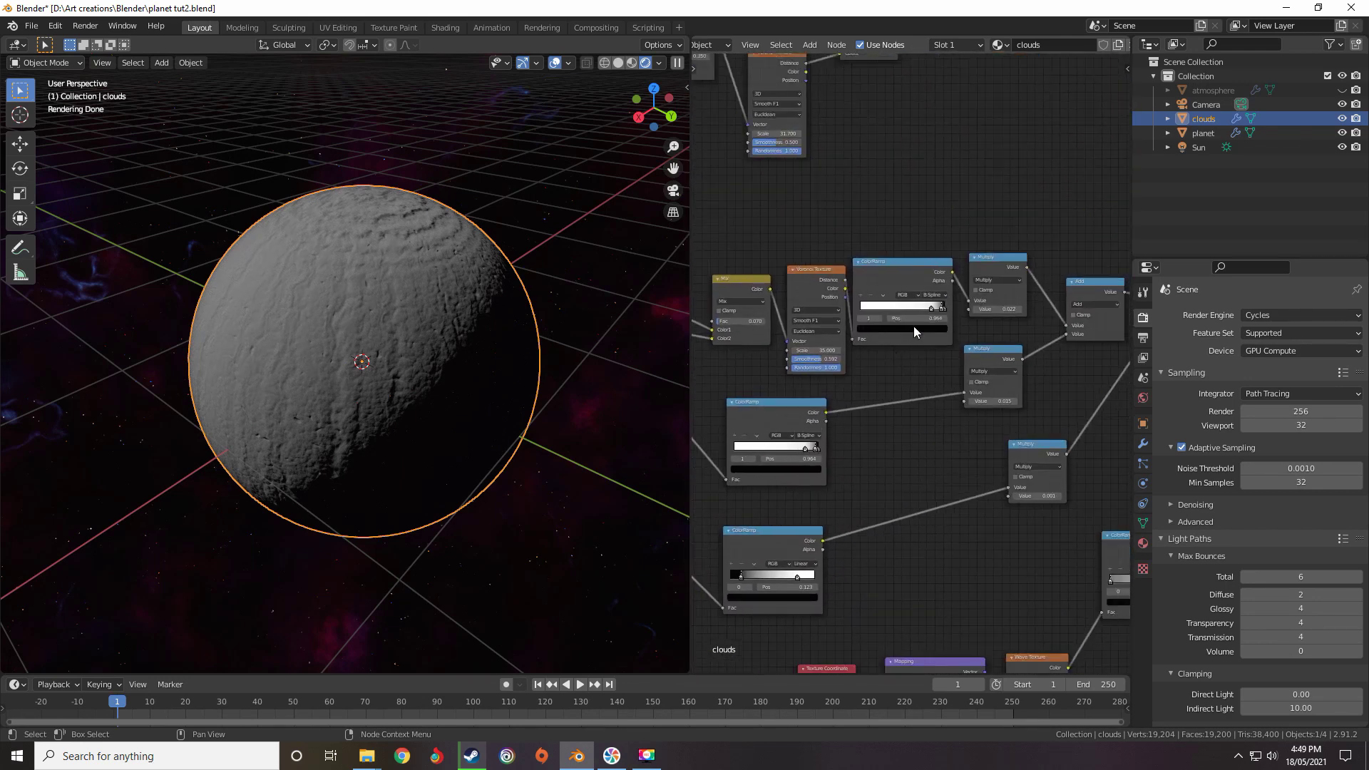
middle_click_drag(1048, 549, 842, 423)
scroll(839, 409, "up", 10)
scroll(904, 368, "down", 5)
scroll(904, 368, "down", 3)
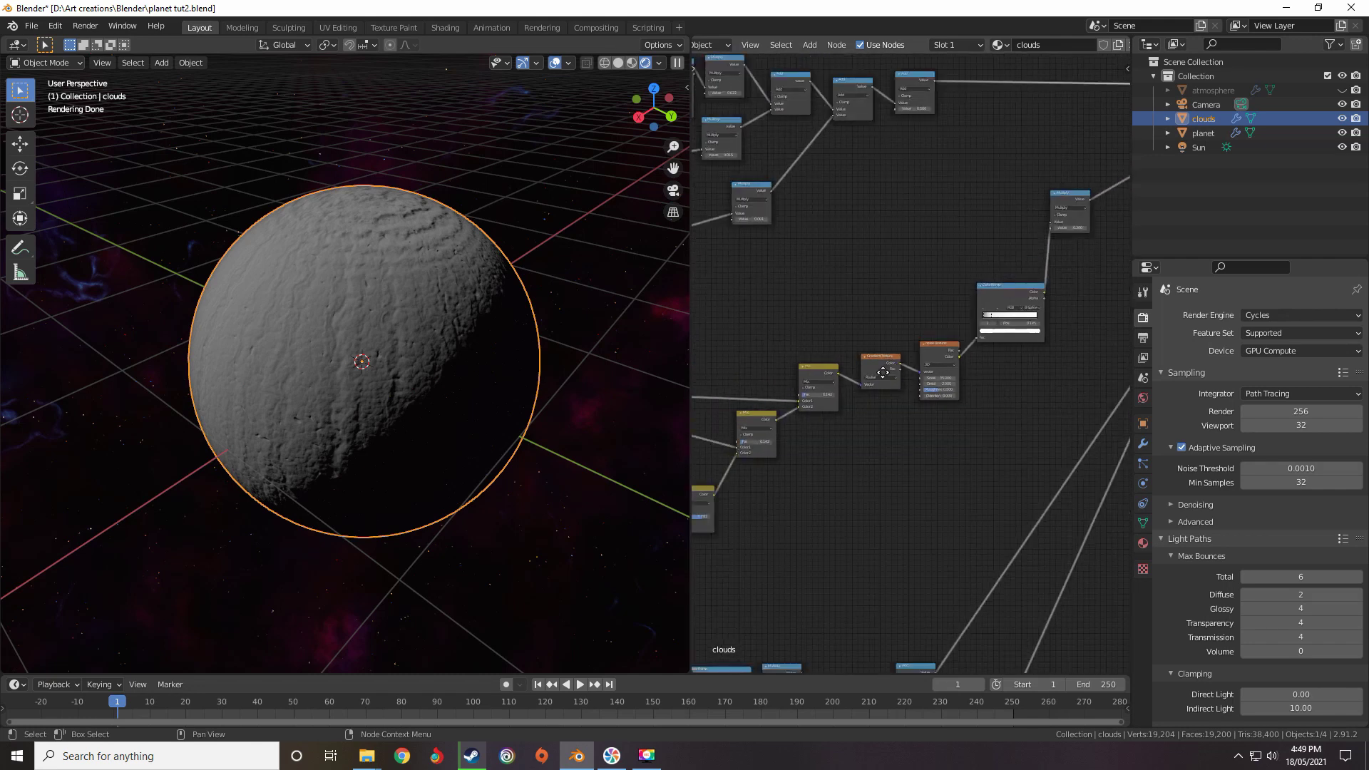
middle_click_drag(1014, 307, 938, 364)
scroll(938, 364, "up", 1)
middle_click_drag(999, 279, 928, 327)
scroll(929, 327, "up", 13)
left_click(929, 329)
left_click(841, 391)
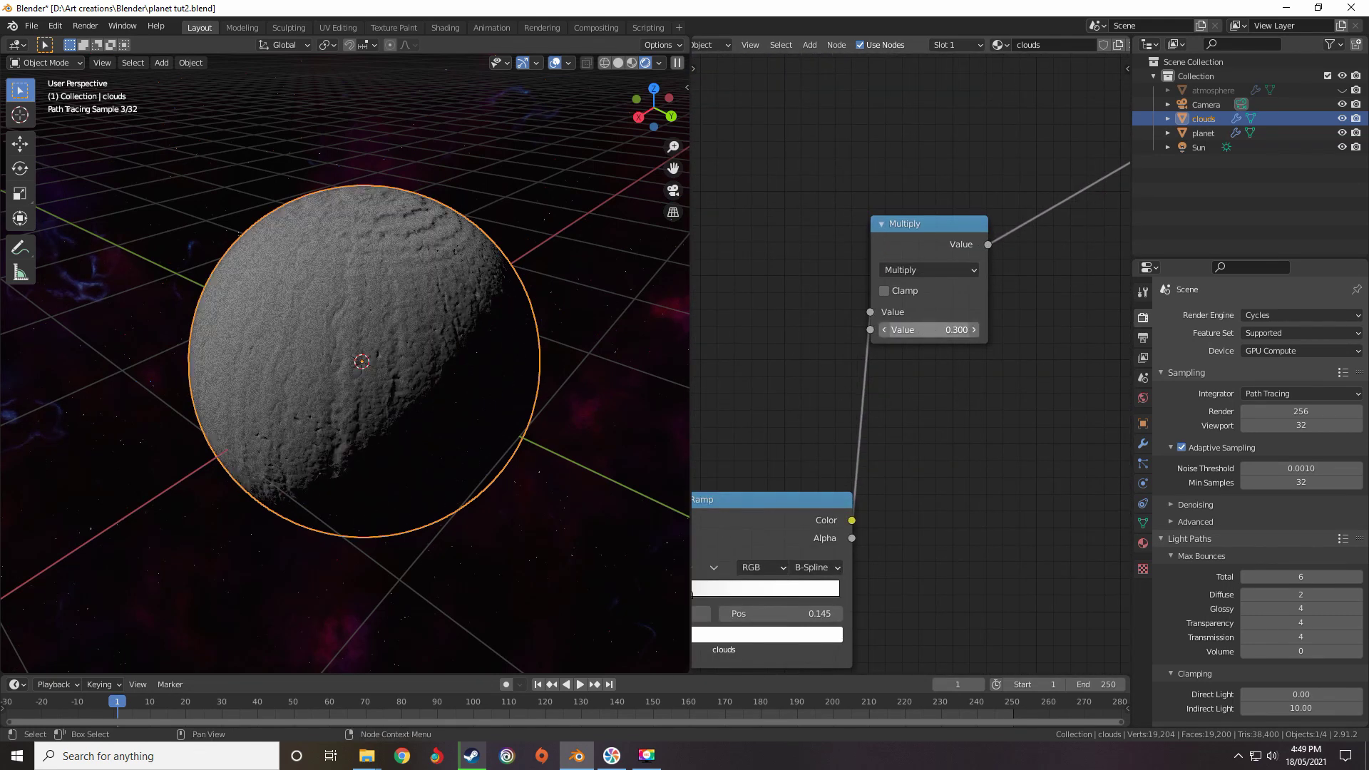
left_click(933, 330)
type("0.35")
key("Return")
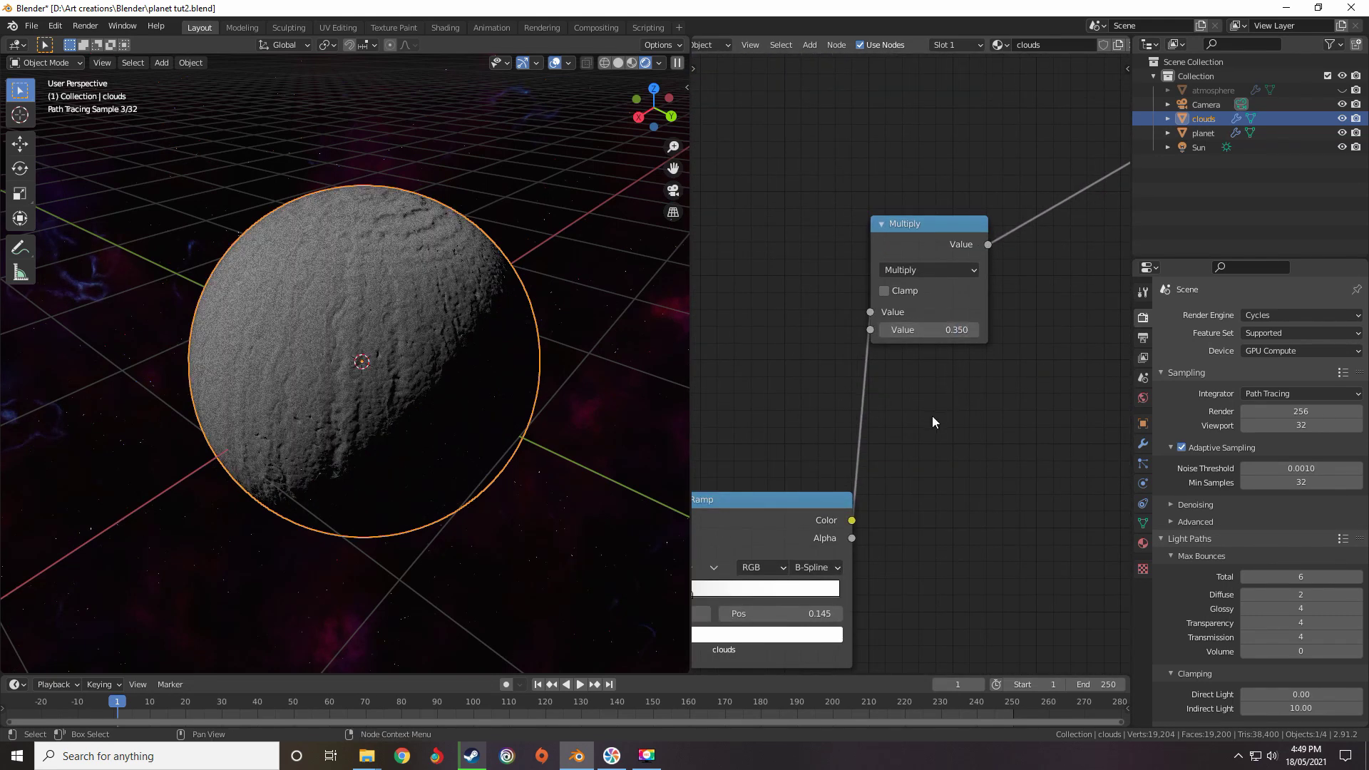
key("BackSpace")
type("65")
key("Return")
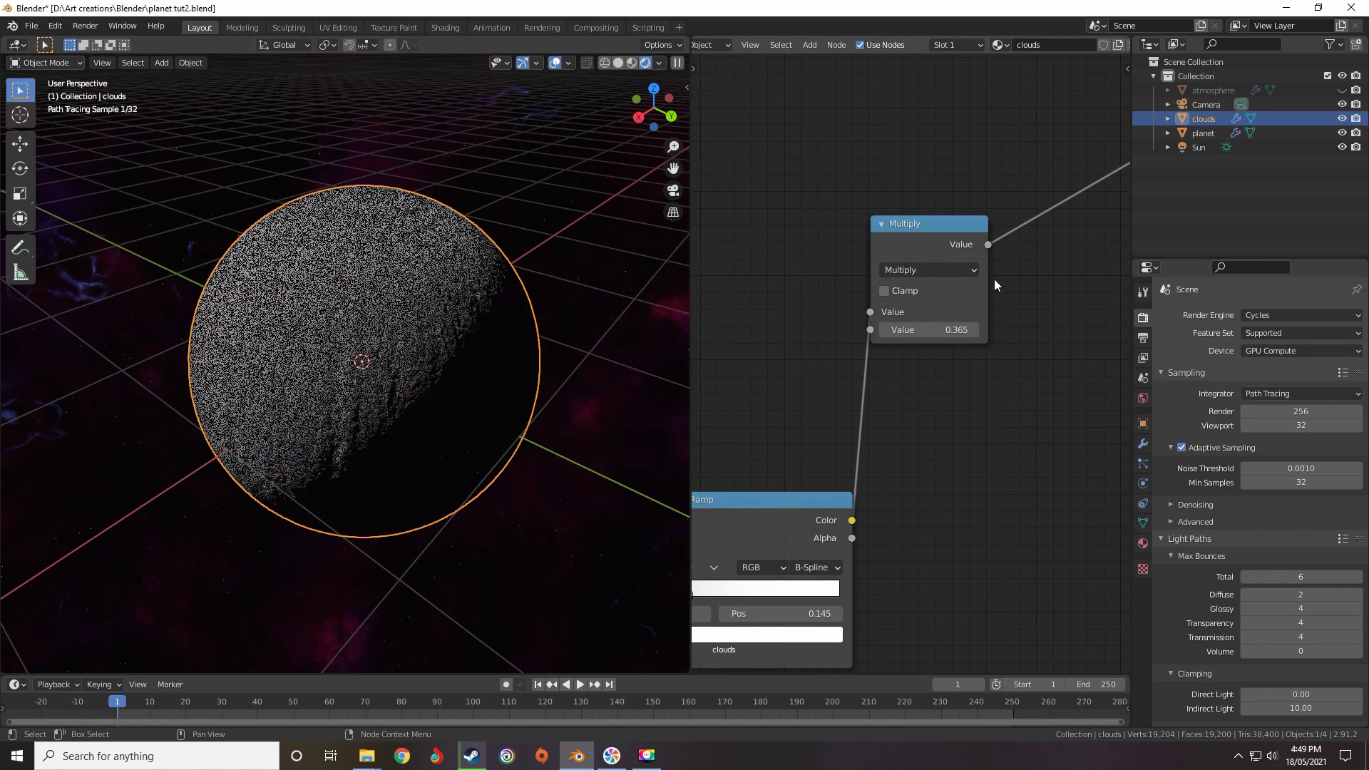
scroll(917, 348, "down", 5)
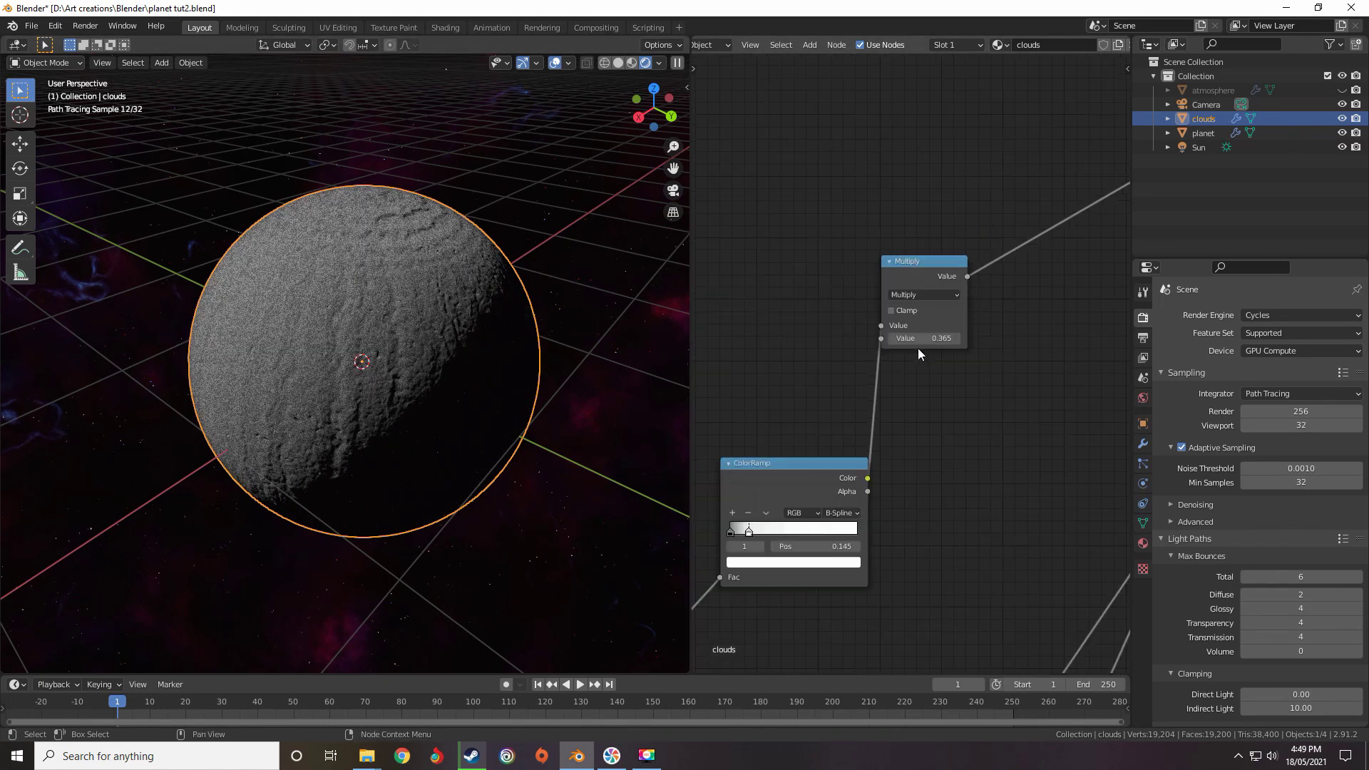
middle_click_drag(986, 310, 918, 316)
scroll(921, 323, "up", 5)
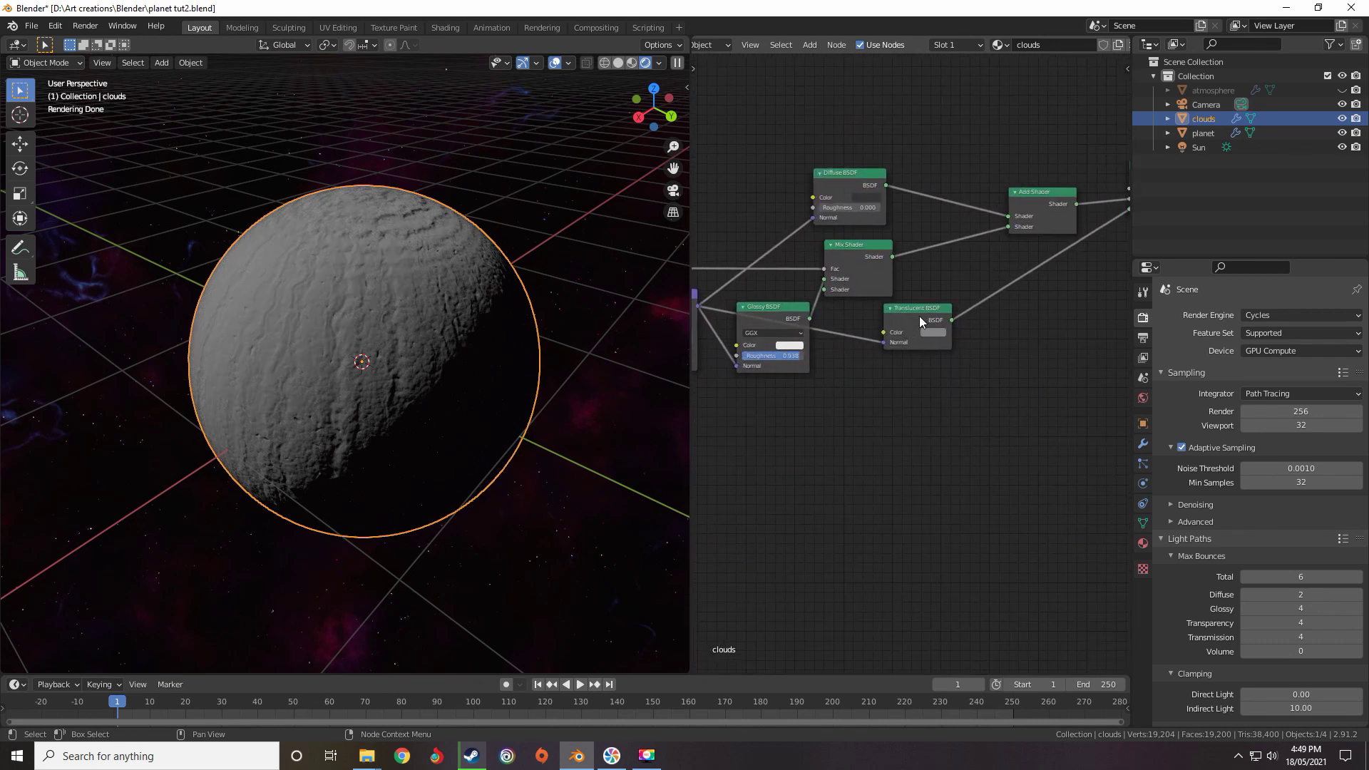
scroll(904, 283, "up", 3)
scroll(891, 288, "down", 3)
scroll(891, 289, "down", 4)
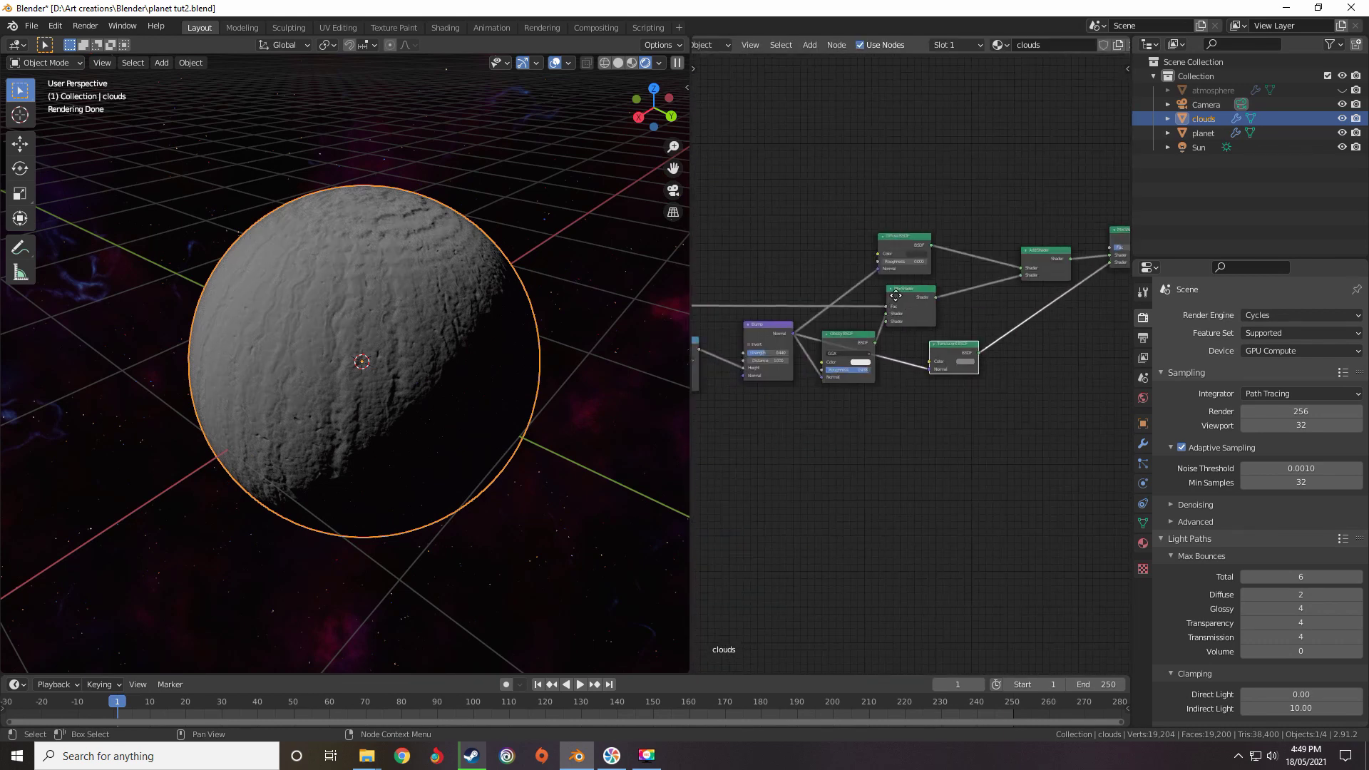
scroll(901, 361, "up", 3)
key("shift+a")
mouse_move(871, 227)
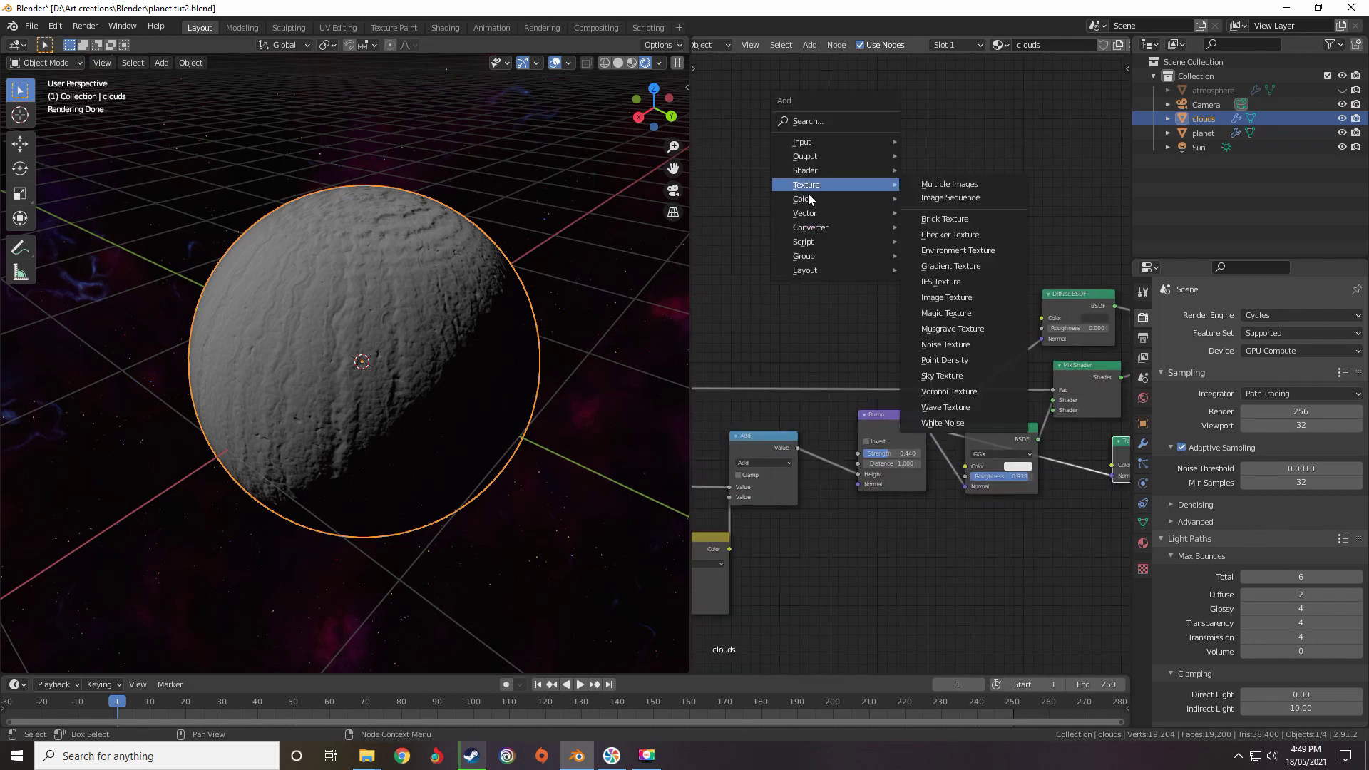
mouse_move(795, 199)
left_click(935, 276)
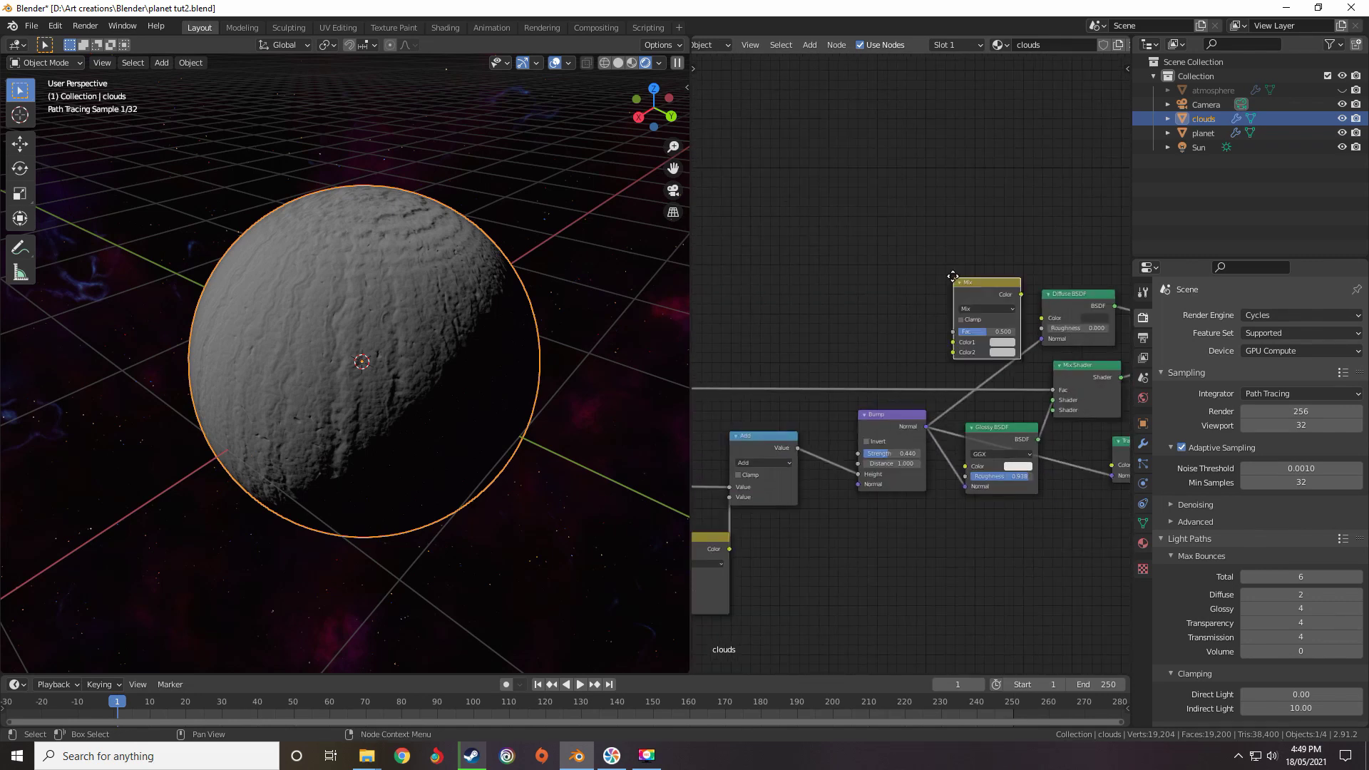
key("Escape")
Add a Noise Texture node in the empty area above the Add node, clear of the existing links
key("shift+a")
mouse_move(882, 206)
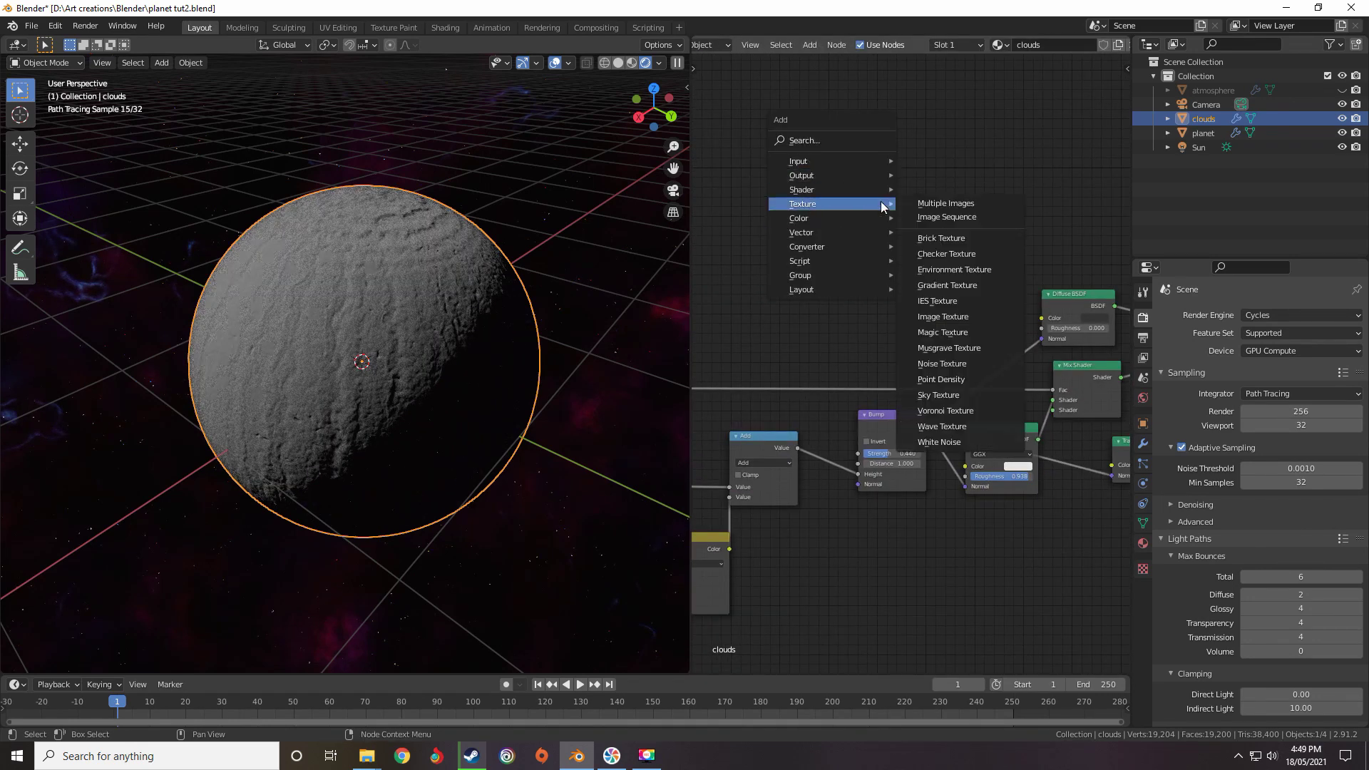
left_click(929, 363)
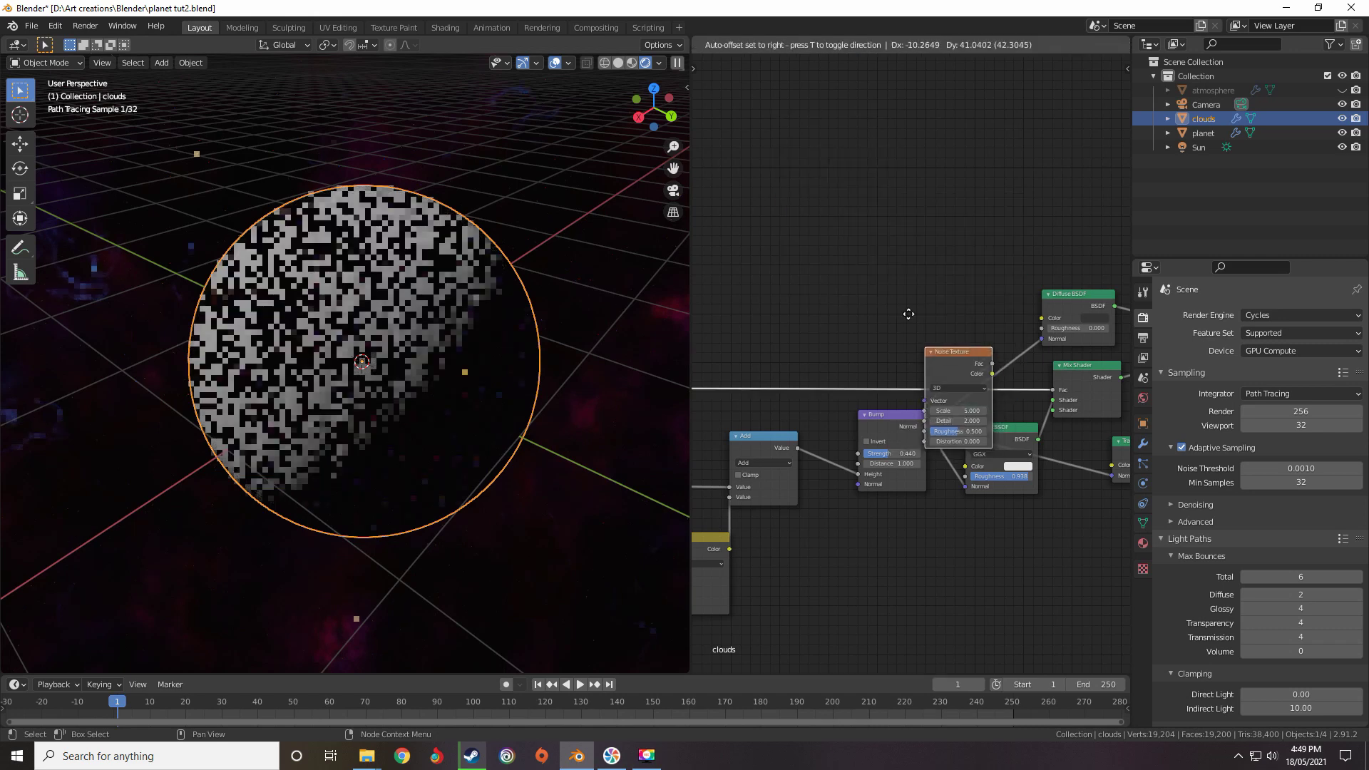
left_click(861, 189)
left_click_drag(929, 214, 1034, 305)
left_click(760, 195)
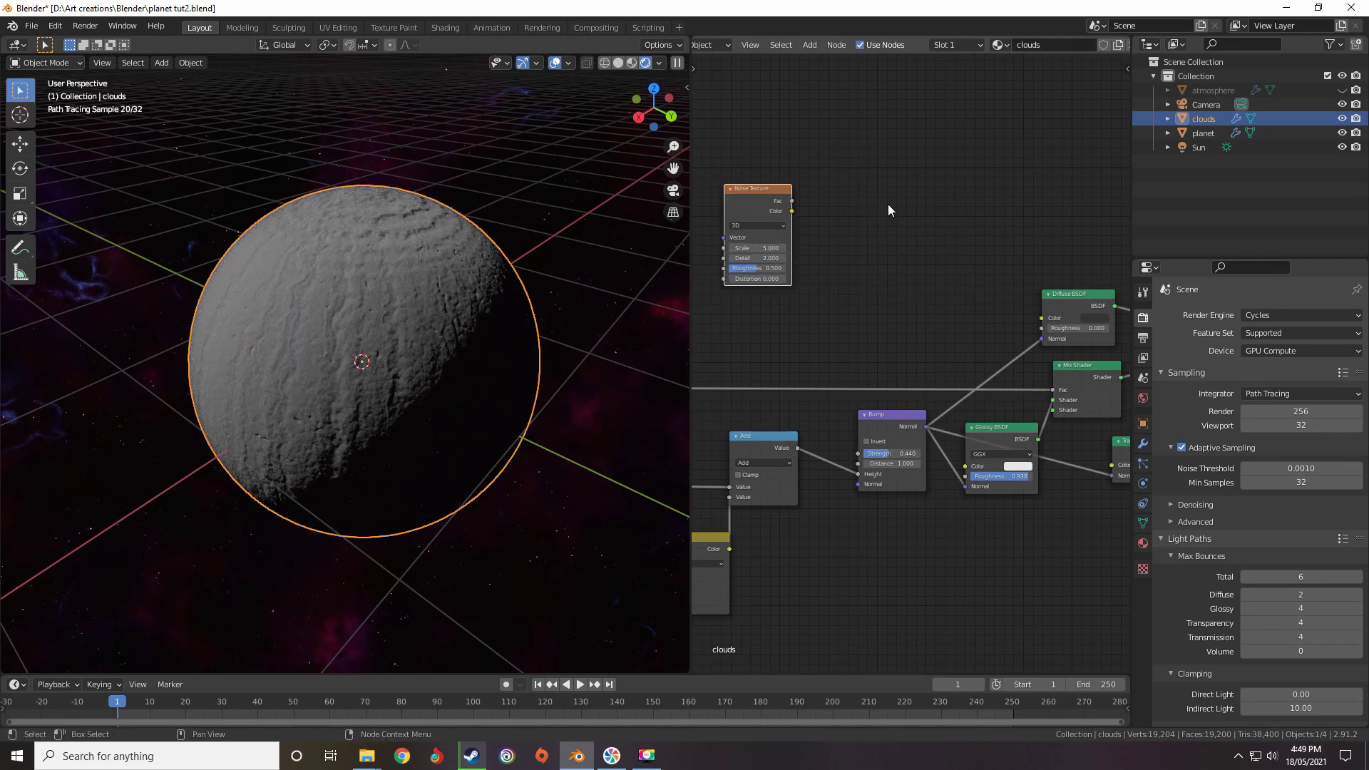
Add a ColorRamp fed by the new Noise Texture's Color and connect its Color output to the Diffuse BSDF's Color
key("shift+a")
mouse_move(868, 250)
left_click_drag(956, 278, 869, 203)
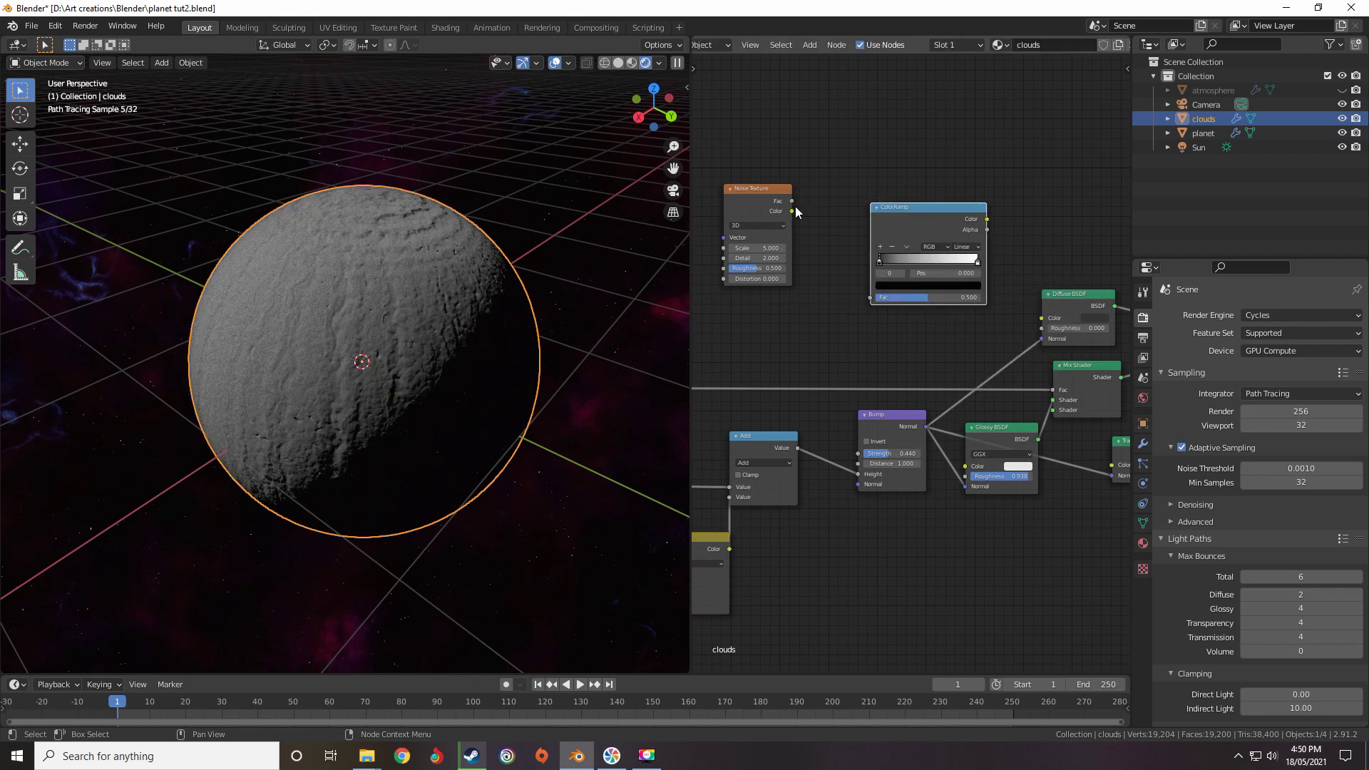
left_click_drag(873, 297, 871, 296)
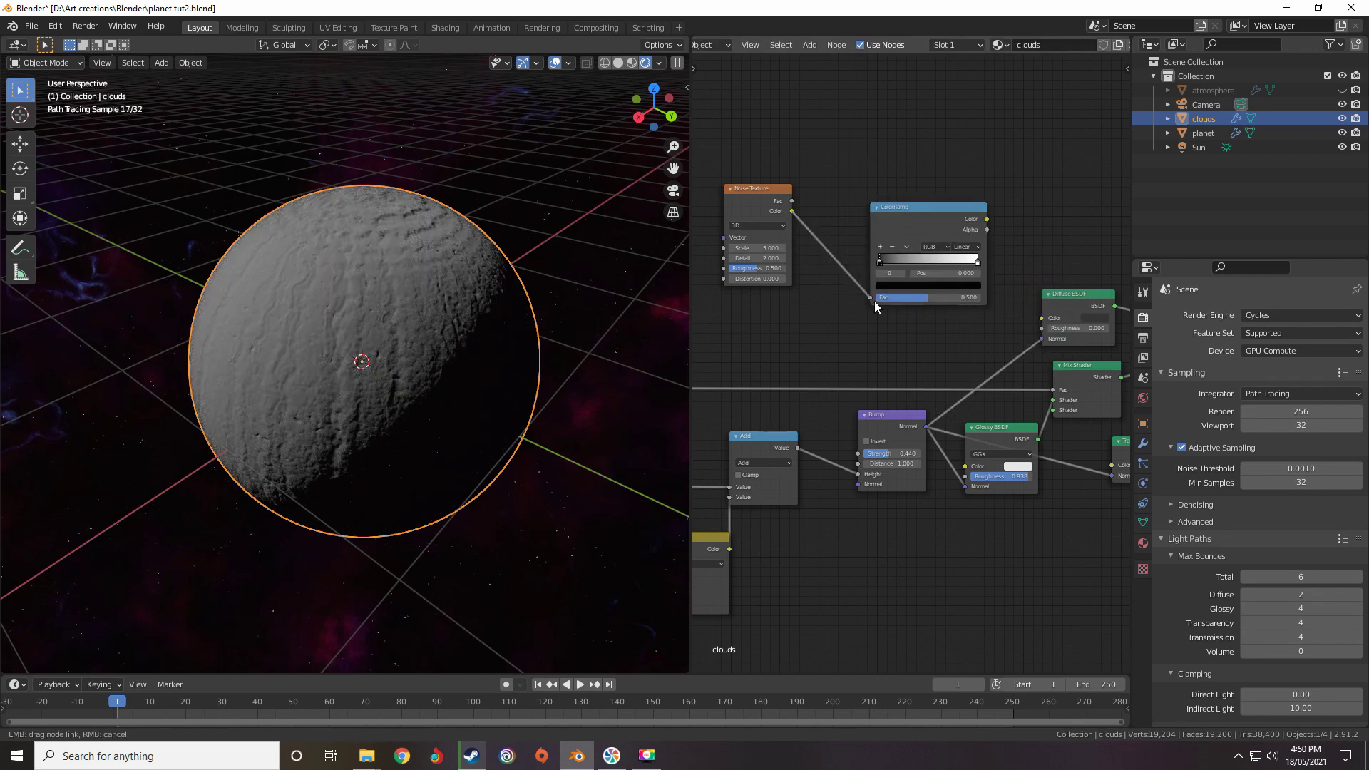
scroll(973, 267, "up", 3)
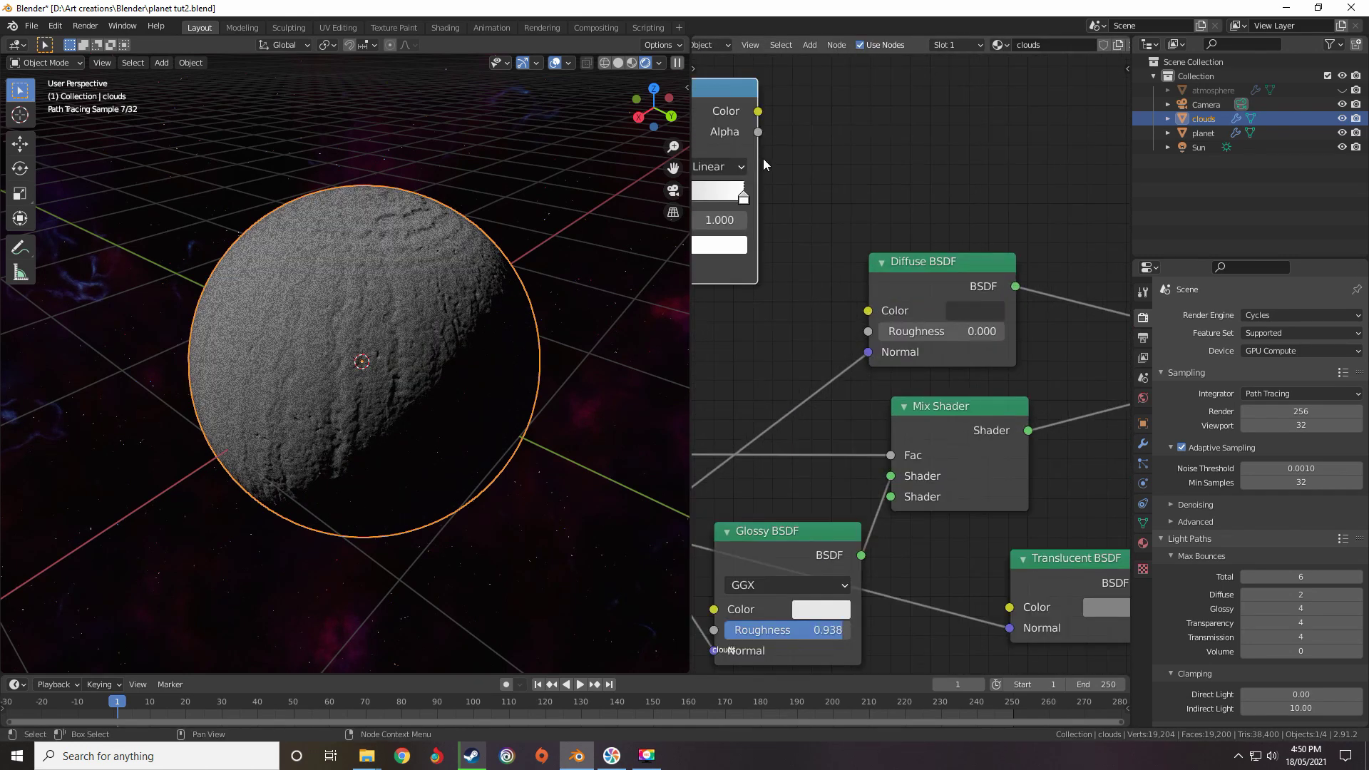
left_click_drag(974, 328, 977, 331)
Move the new ColorRamp's black stop to 0.305 and its white stop to 0.714, and check the planet from another angle
middle_click_drag(831, 276, 965, 279)
left_click_drag(781, 220, 844, 219)
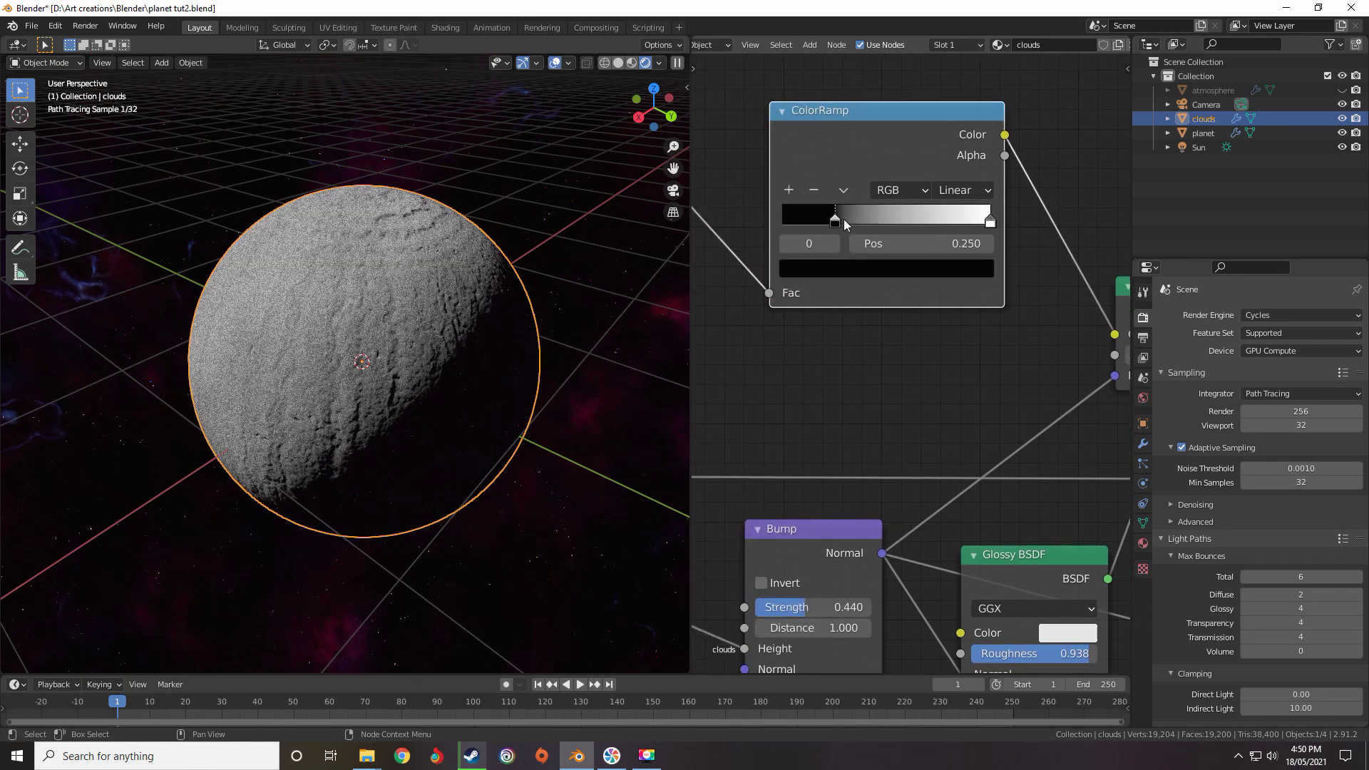
left_click_drag(988, 219, 929, 218)
middle_click_drag(461, 348, 543, 306)
scroll(546, 307, "down", 2)
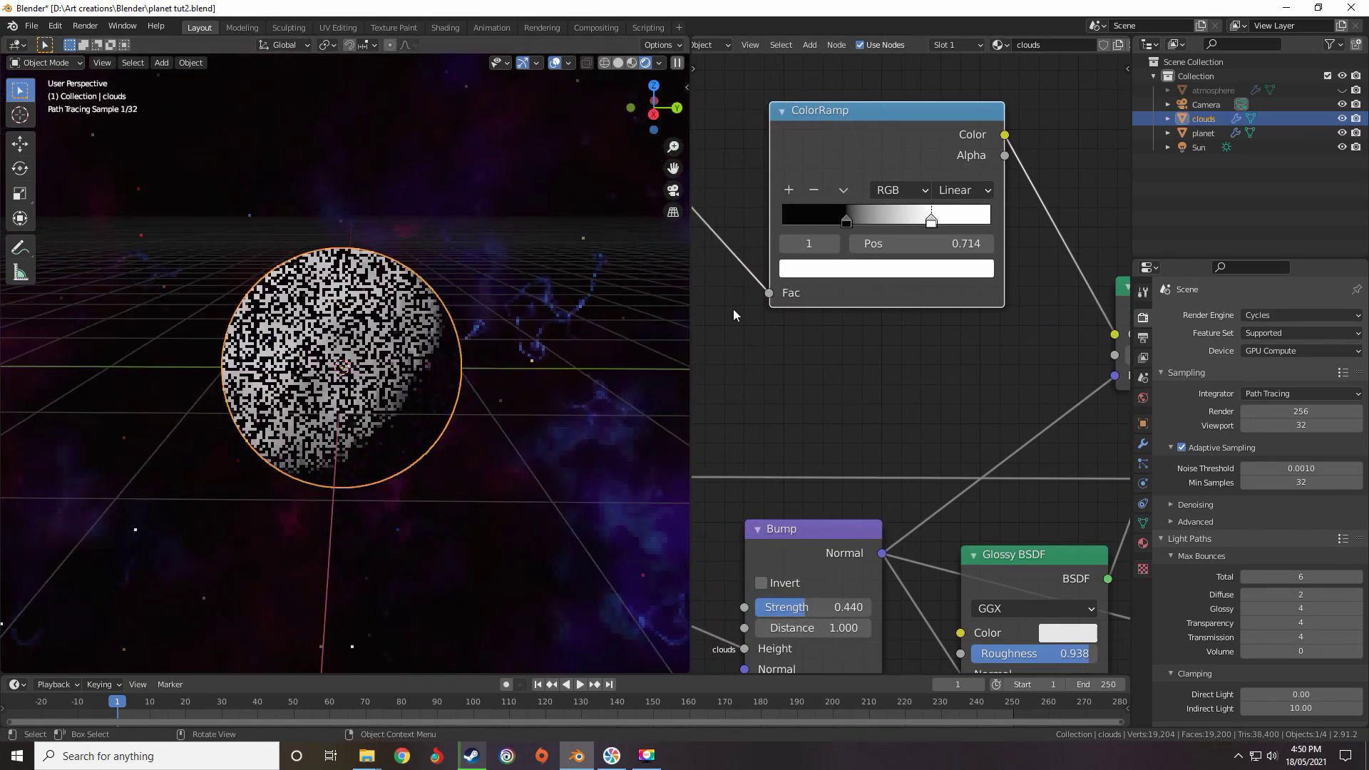
Set the new Noise Texture's Roughness to 0.658 and Scale to 9.2, trying a Detail of 6.8
middle_click_drag(872, 273, 1024, 252)
middle_click_drag(827, 268, 987, 317)
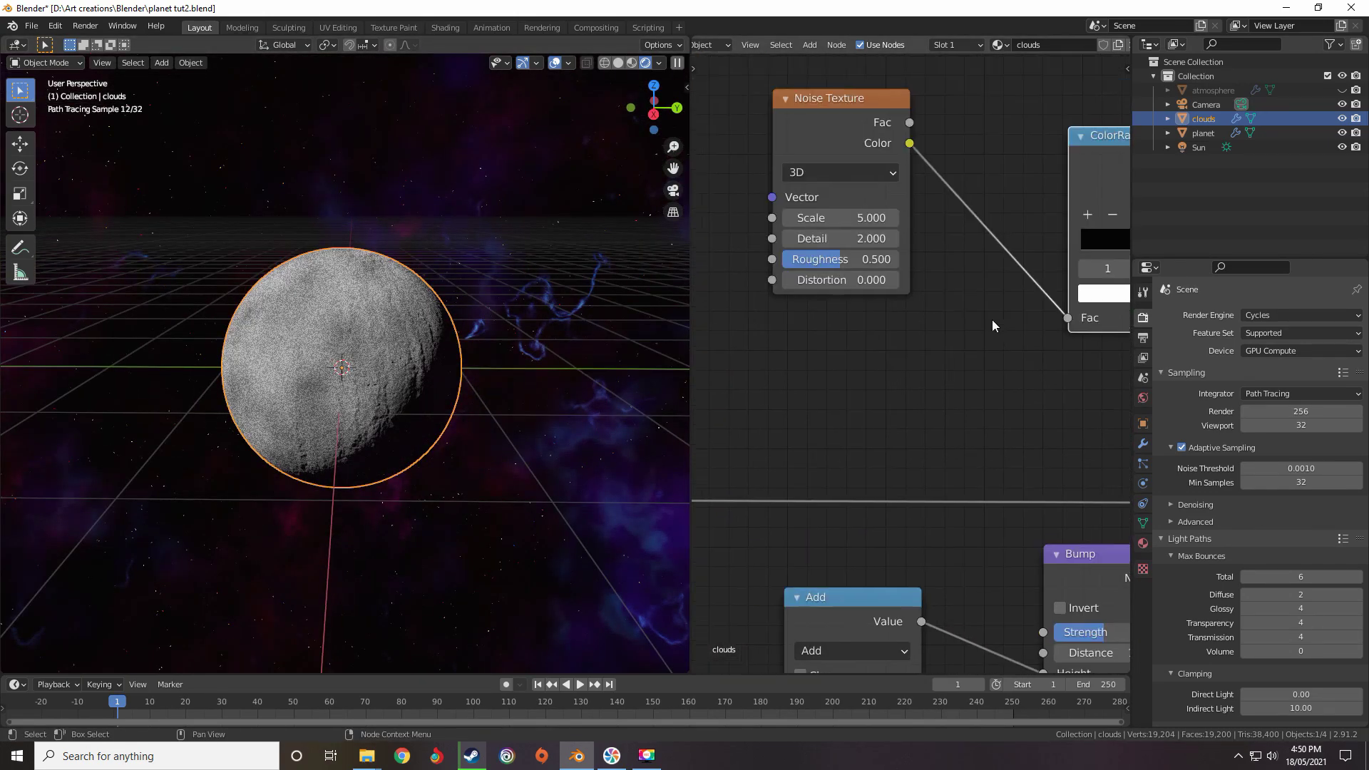
scroll(820, 324, "up", 5)
left_click_drag(874, 223, 889, 227)
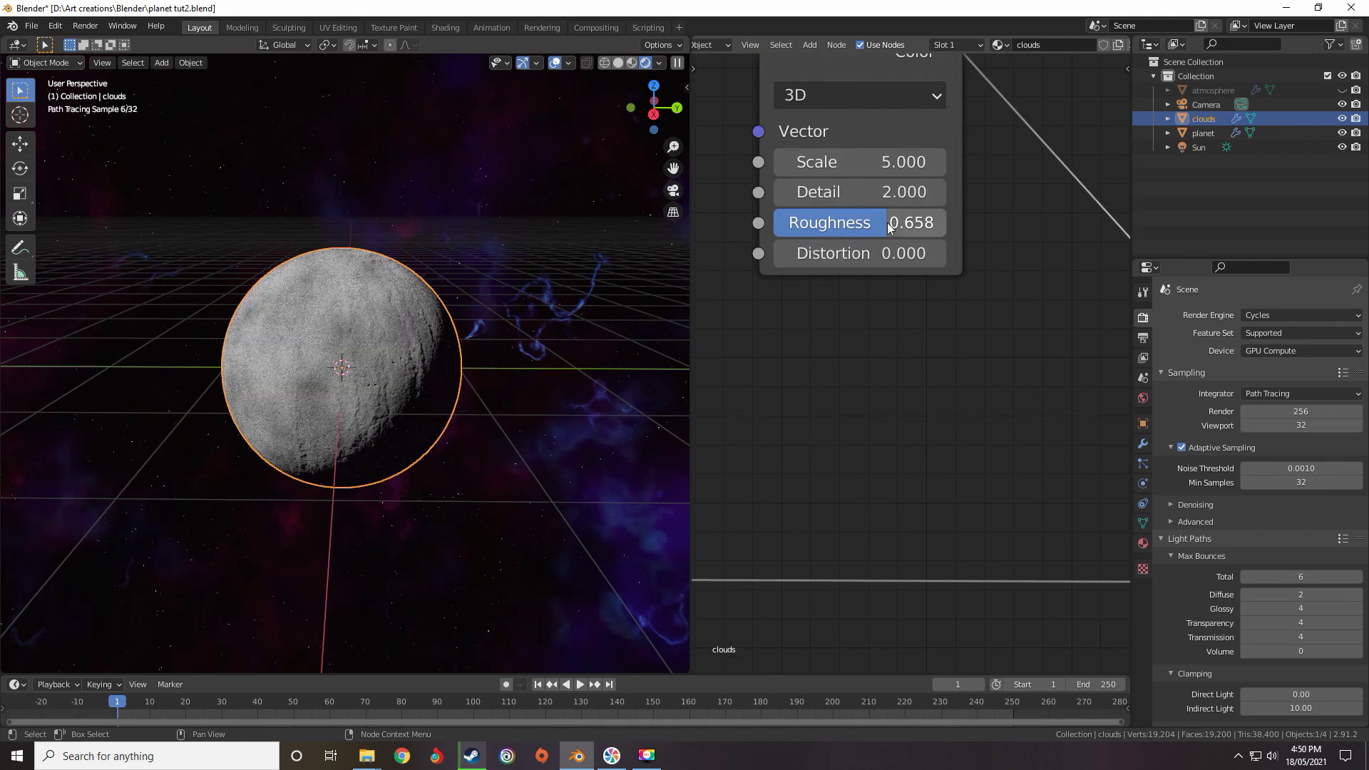
left_click_drag(875, 164, 898, 192)
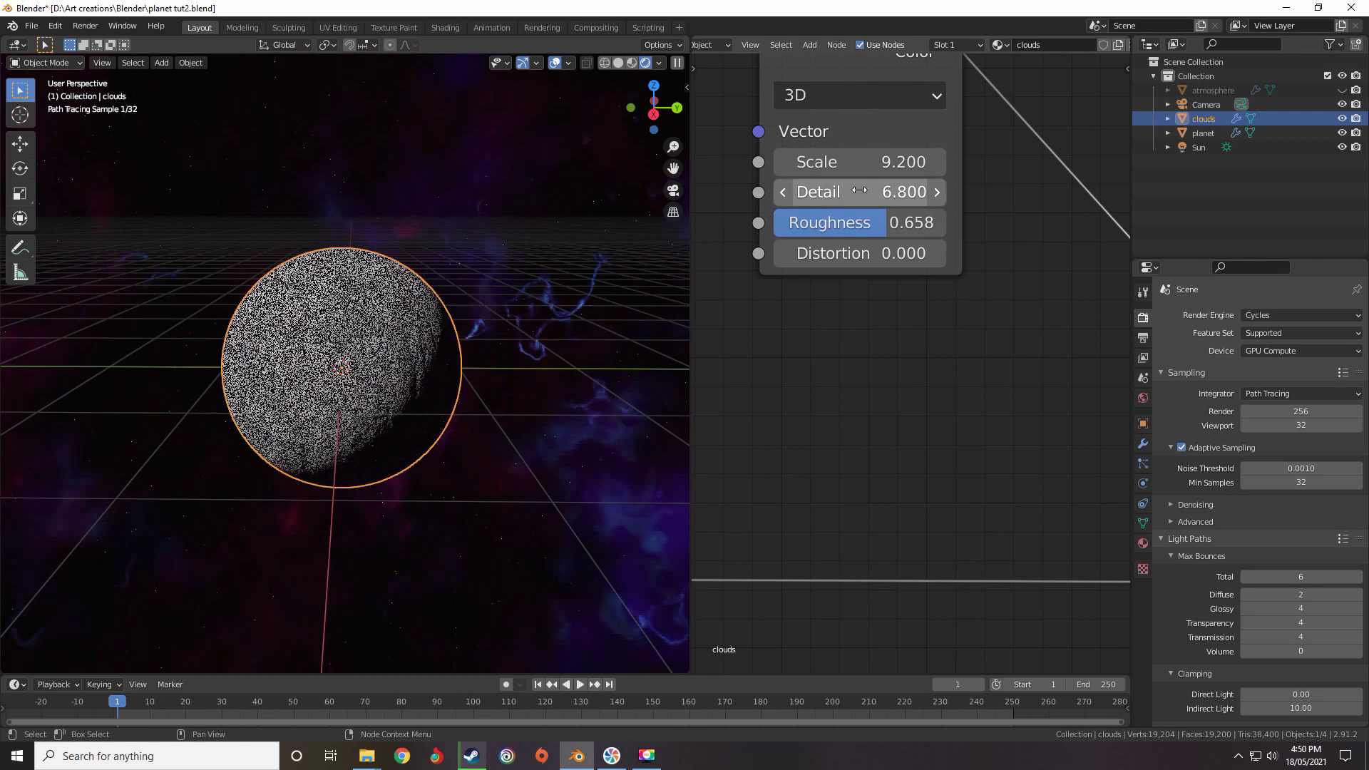
Set the new Noise Texture's Detail to 5 and Distortion to 0.2
left_click(910, 203)
type("5")
key("Return")
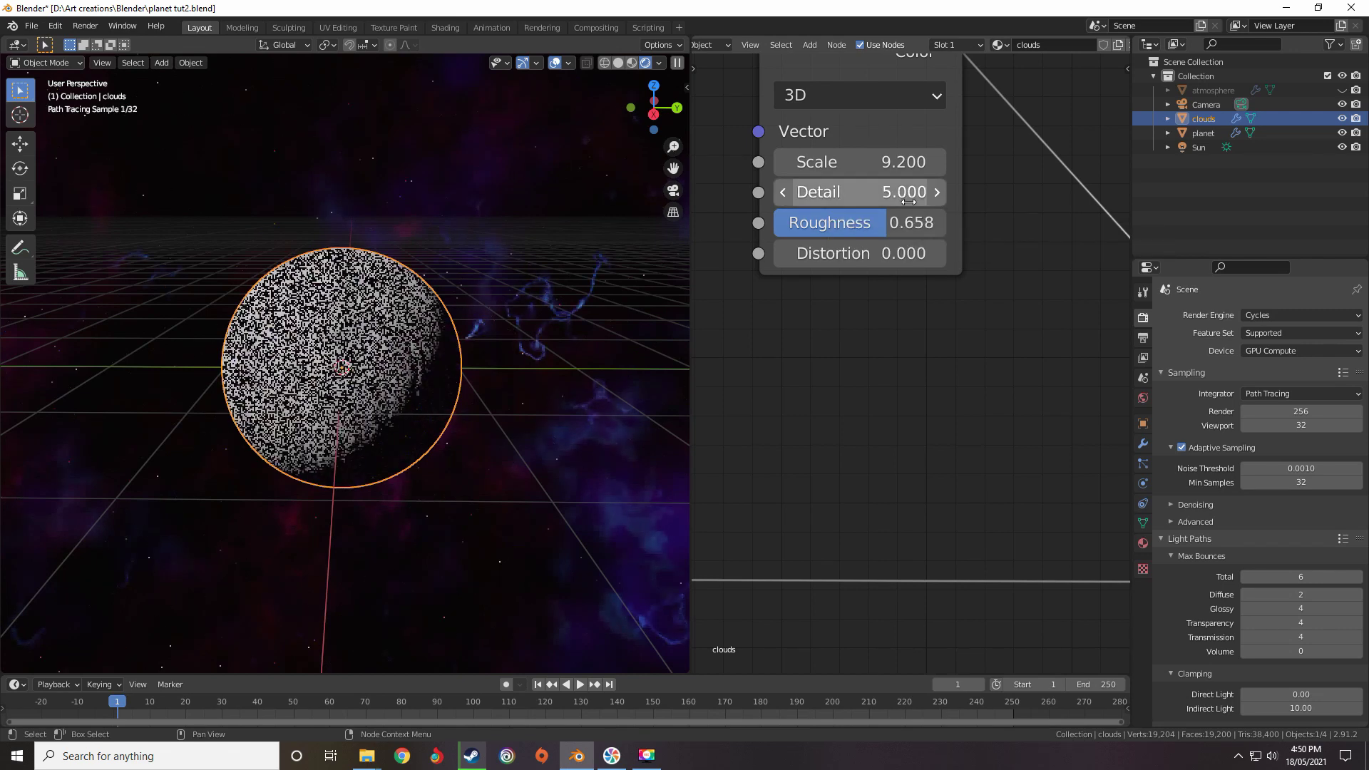
left_click(933, 254)
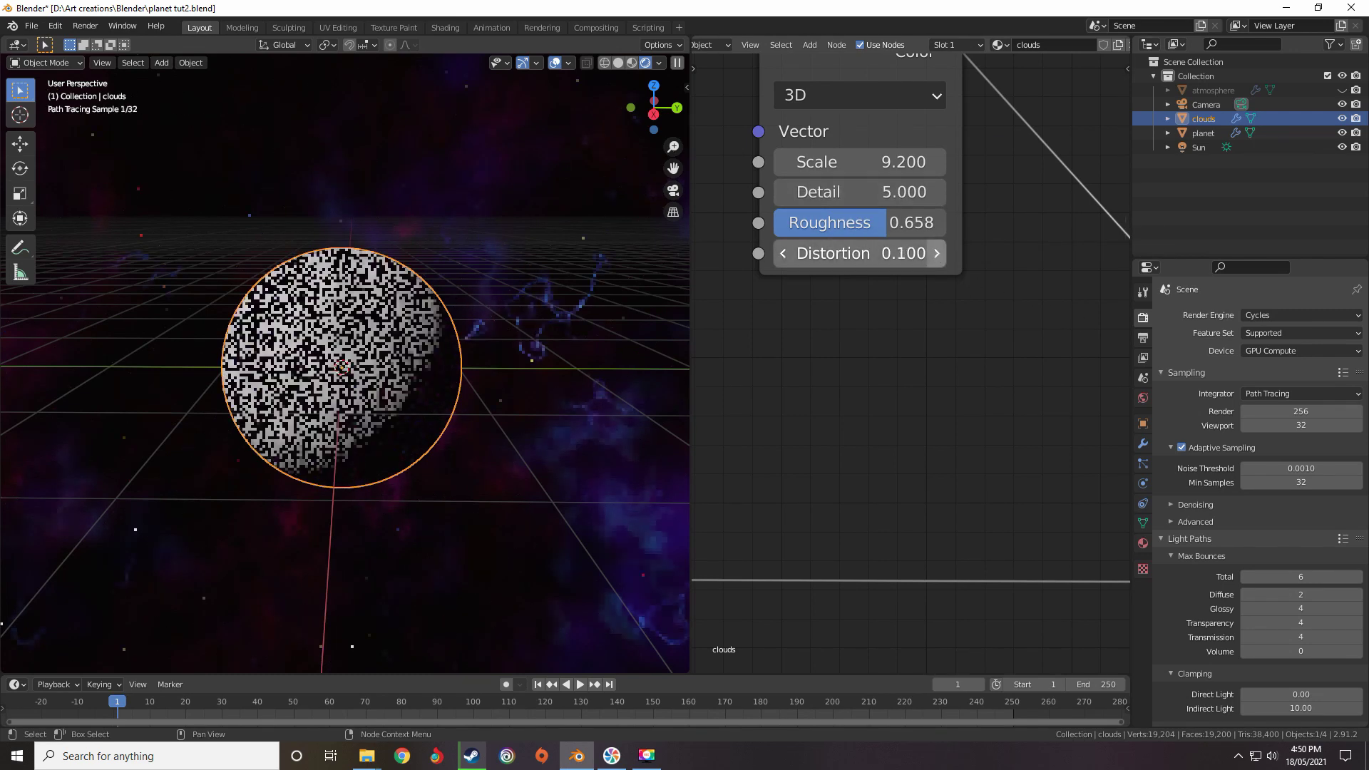
left_click(934, 254)
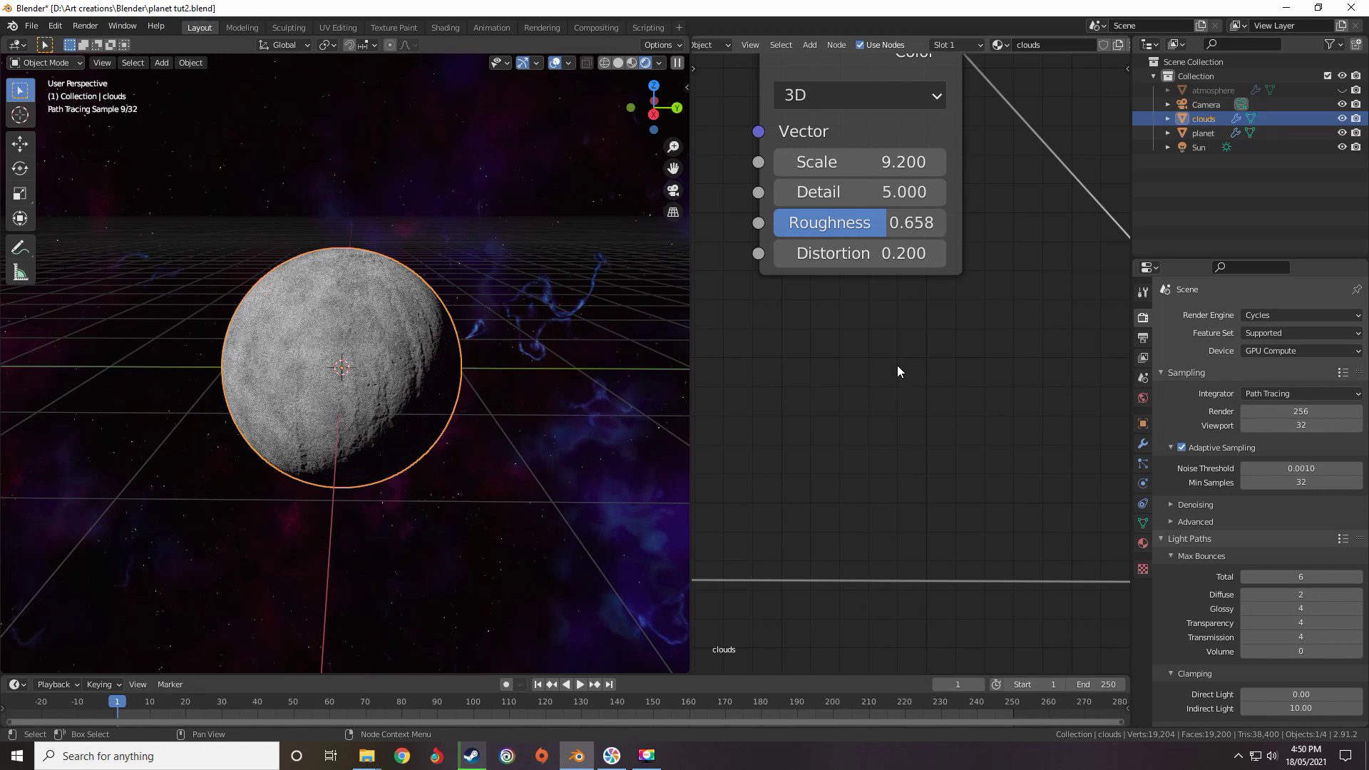
Lighten the new ColorRamp's black stop to a very dark grey and darken its white stop to a medium grey
middle_click_drag(913, 382, 1095, 365)
scroll(1025, 321, "down", 2)
middle_click_drag(786, 331, 806, 357)
middle_click_drag(904, 354, 812, 336)
middle_click_drag(969, 323, 818, 325)
scroll(815, 319, "up", 2)
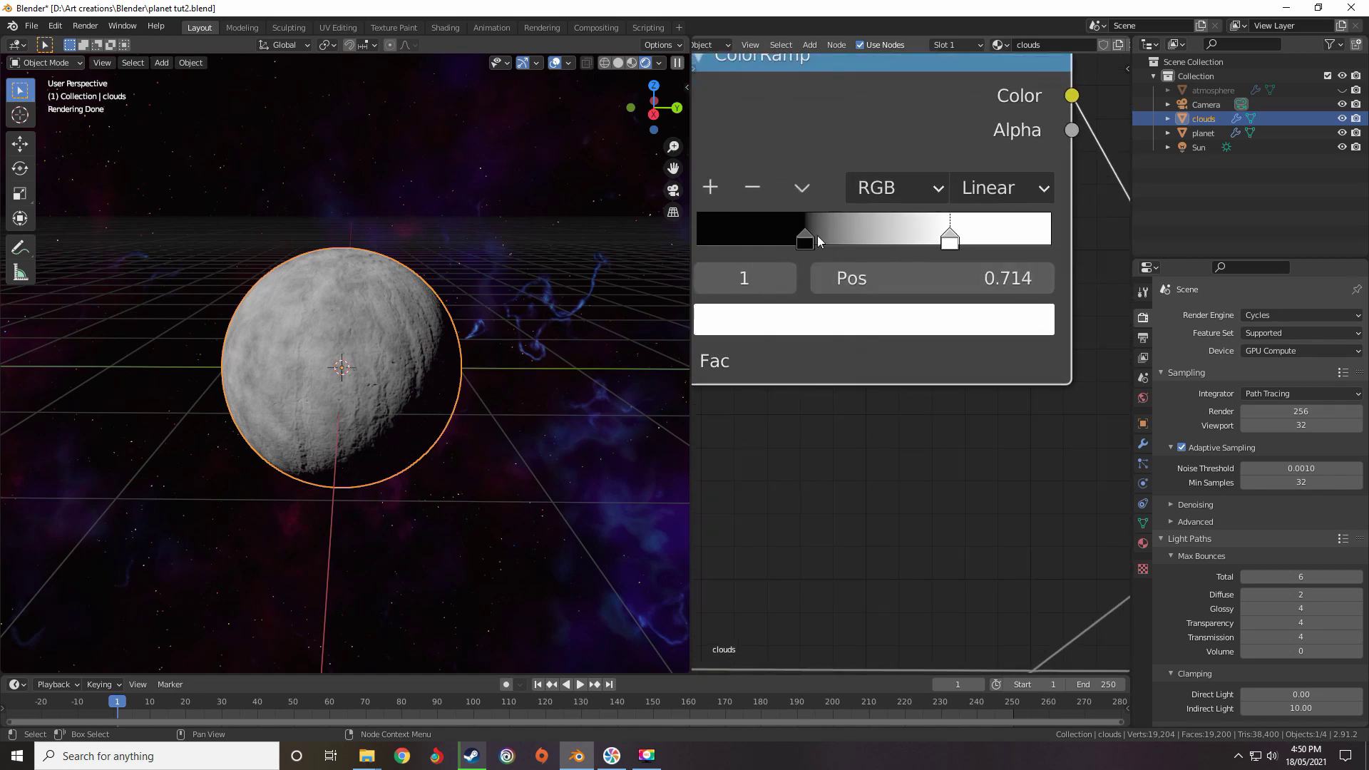
left_click(805, 323)
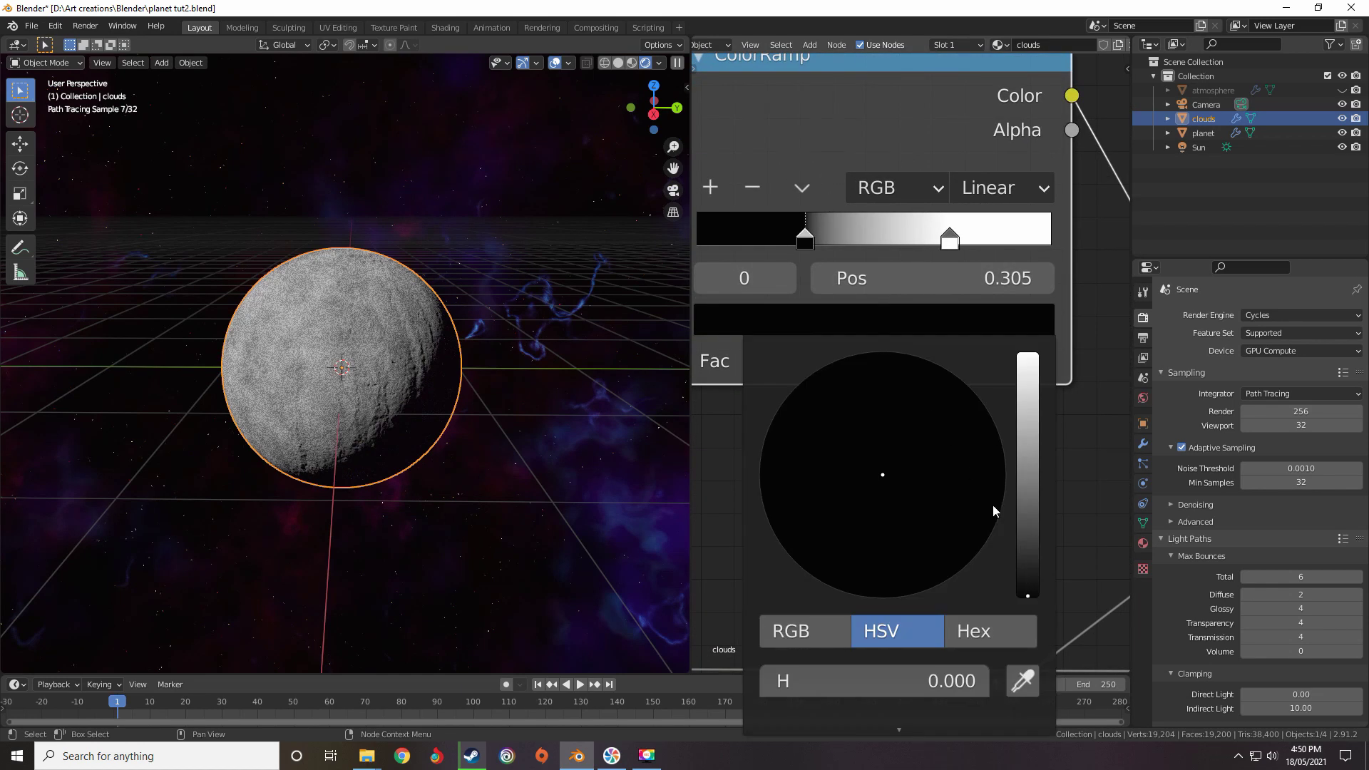
left_click_drag(1027, 580, 1025, 572)
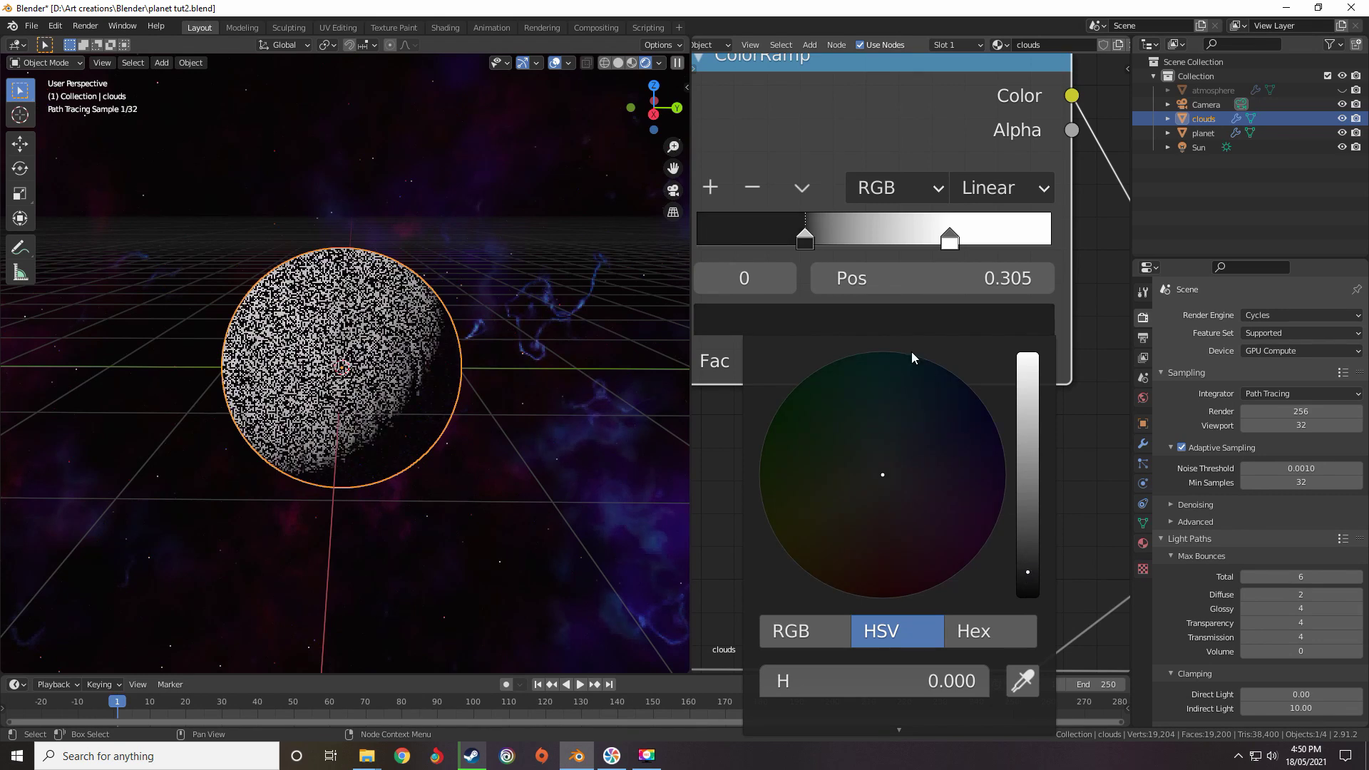
left_click(946, 237)
left_click(923, 324)
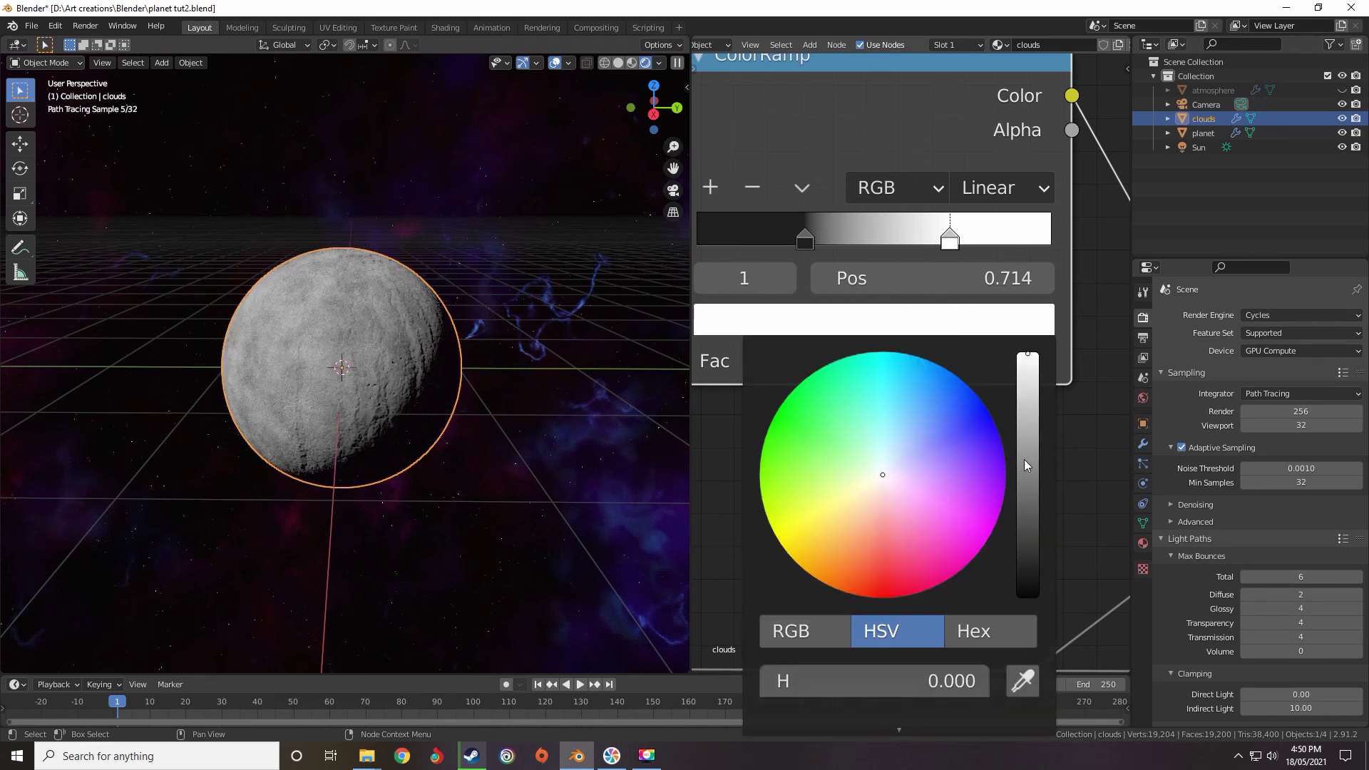
left_click_drag(1024, 459, 1035, 536)
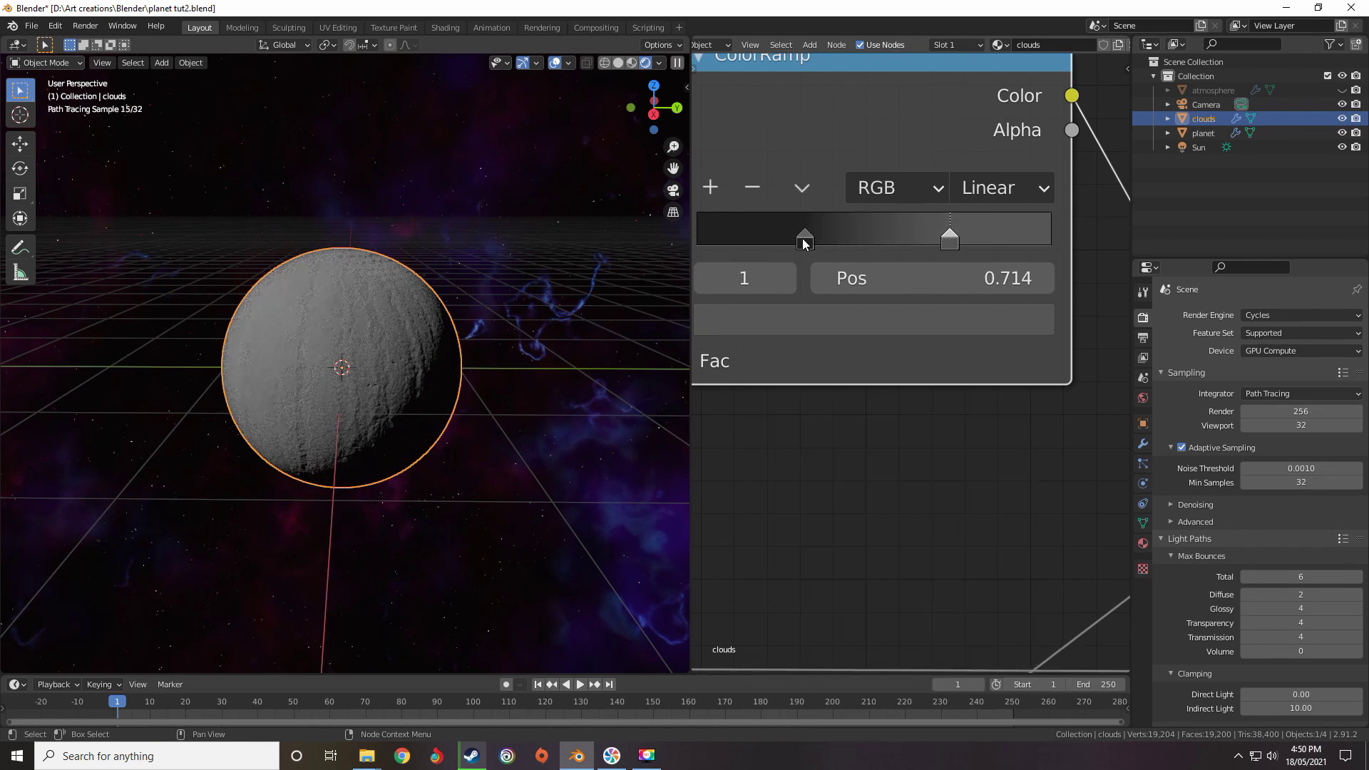
Spread the new ColorRamp's stops, placing the dark one at 0.173 and the lighter one at 0.809
left_click_drag(802, 238, 750, 243)
left_click_drag(959, 238, 994, 265)
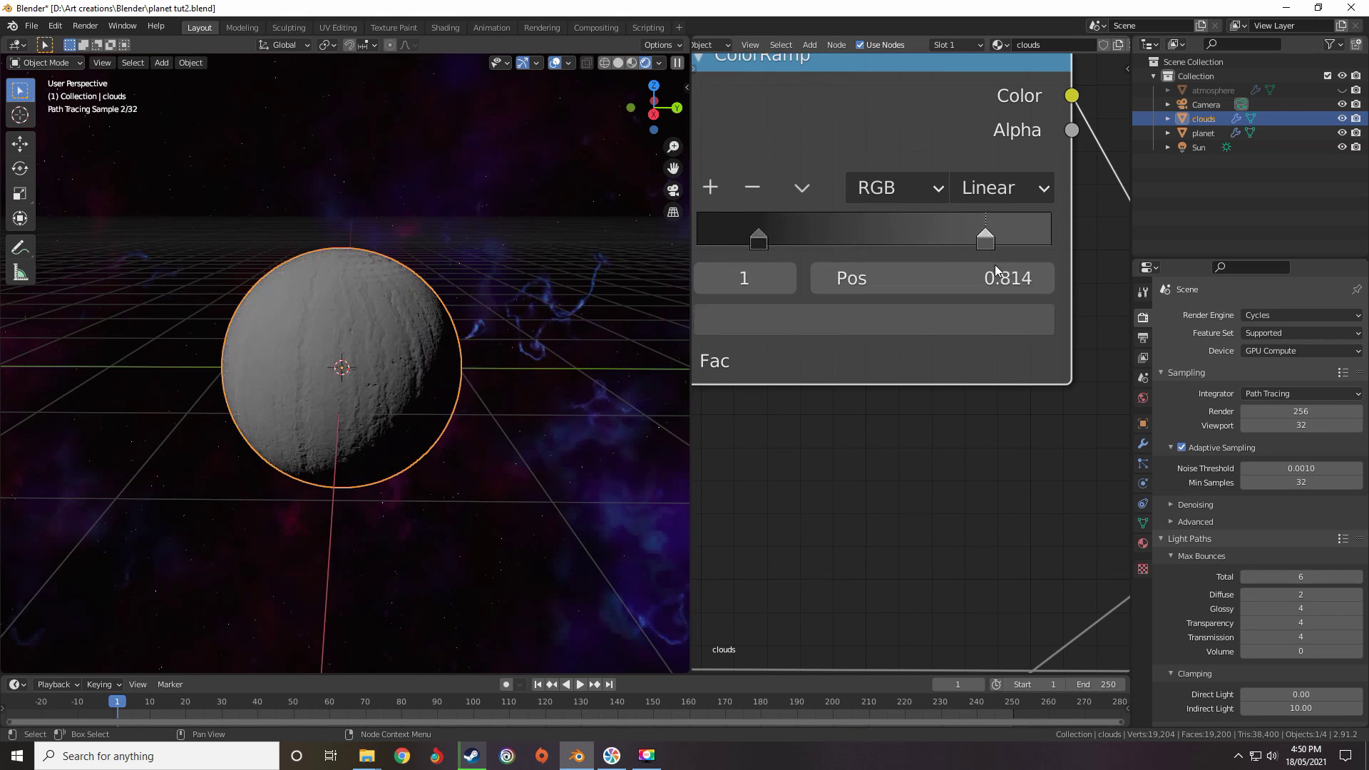
scroll(915, 363, "down", 3)
Set the lighter ColorRamp stop's colour value to 0.288 and fine-tune the dark stop's grey
left_click(952, 336)
left_click(952, 147)
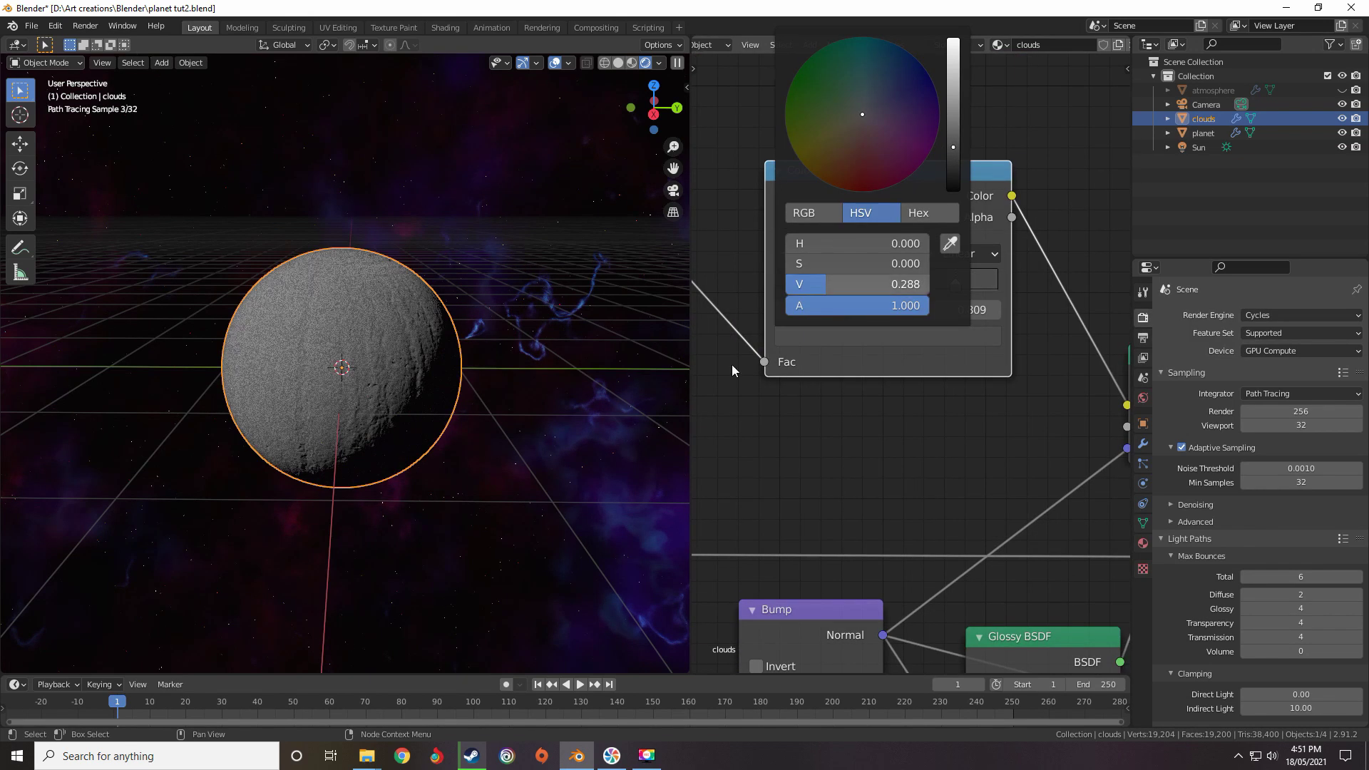
left_click(816, 284)
left_click(899, 336)
left_click(952, 179)
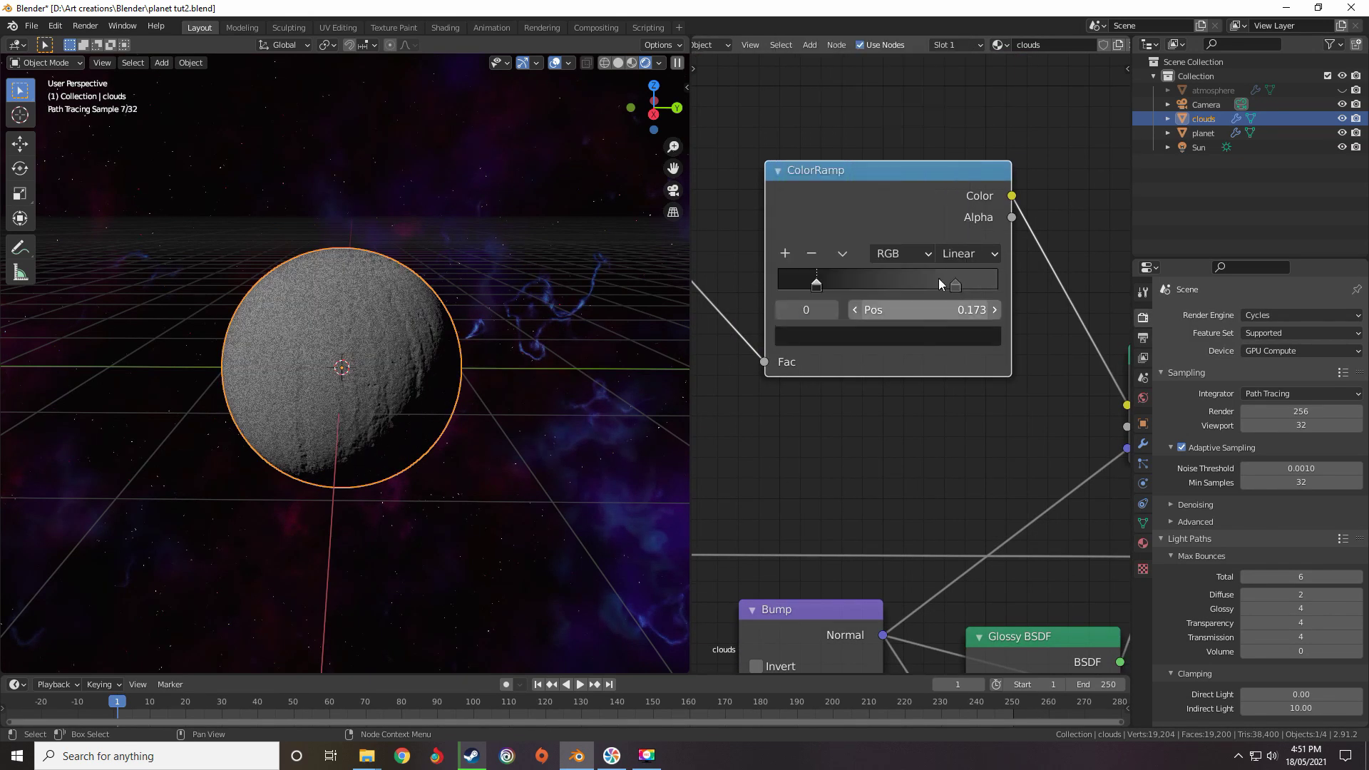
Move the new ColorRamp's dark stop to position 0.223
scroll(963, 312, "down", 6)
middle_click_drag(962, 314, 845, 318)
left_click_drag(752, 299, 759, 299)
Connect the new ColorRamp's Color output to the Translucent BSDF's Color as well
scroll(850, 302, "down", 11)
middle_click_drag(922, 326, 925, 291)
scroll(925, 290, "up", 2)
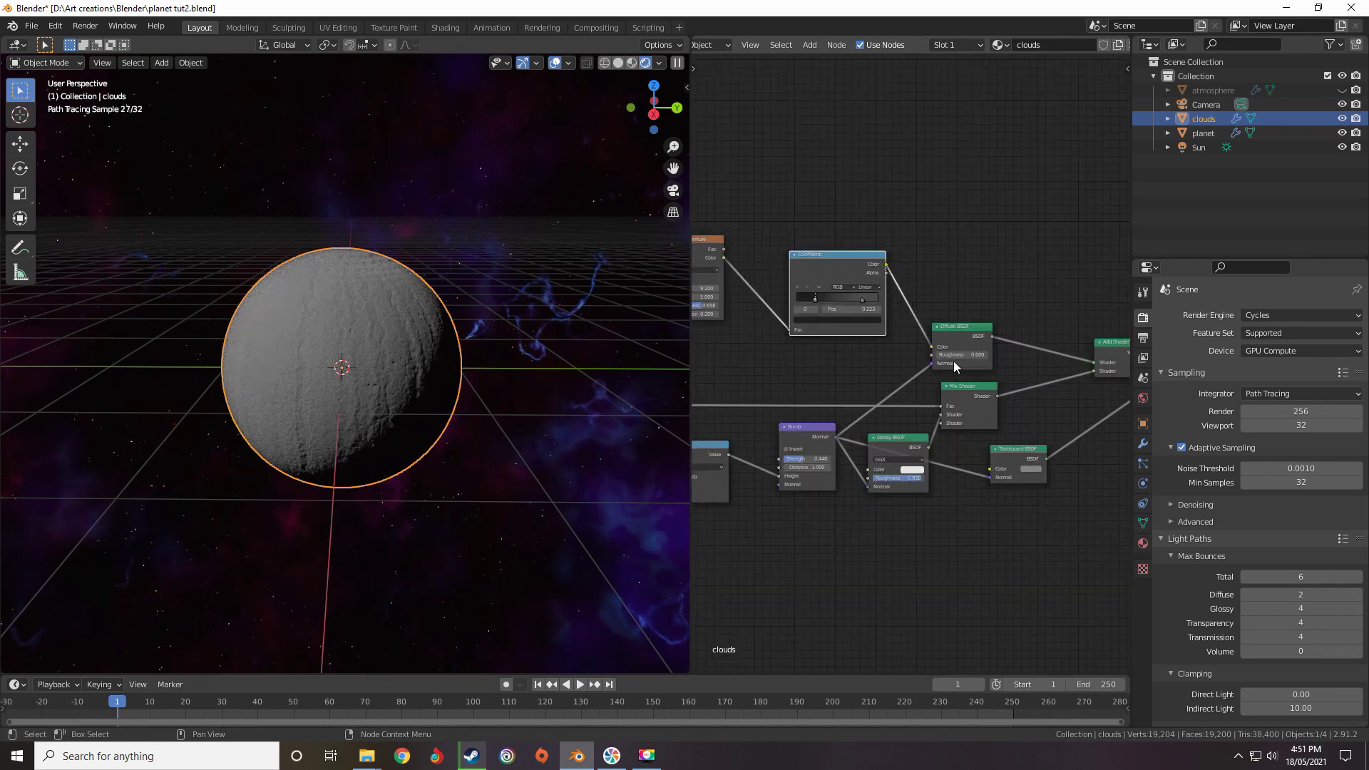
left_click_drag(992, 469, 991, 470)
scroll(488, 450, "up", 2)
middle_click_drag(522, 459, 523, 426)
Set the Diffuse BSDF's Roughness to 0.354 and check the planet's surface up close
scroll(509, 417, "down", 3)
middle_click_drag(811, 397, 750, 362)
scroll(821, 431, "up", 8)
scroll(784, 349, "up", 1)
left_click_drag(906, 275, 930, 259)
mouse_move(927, 325)
left_mouse_down()
mouse_move(998, 323)
mouse_move(926, 324)
left_mouse_up()
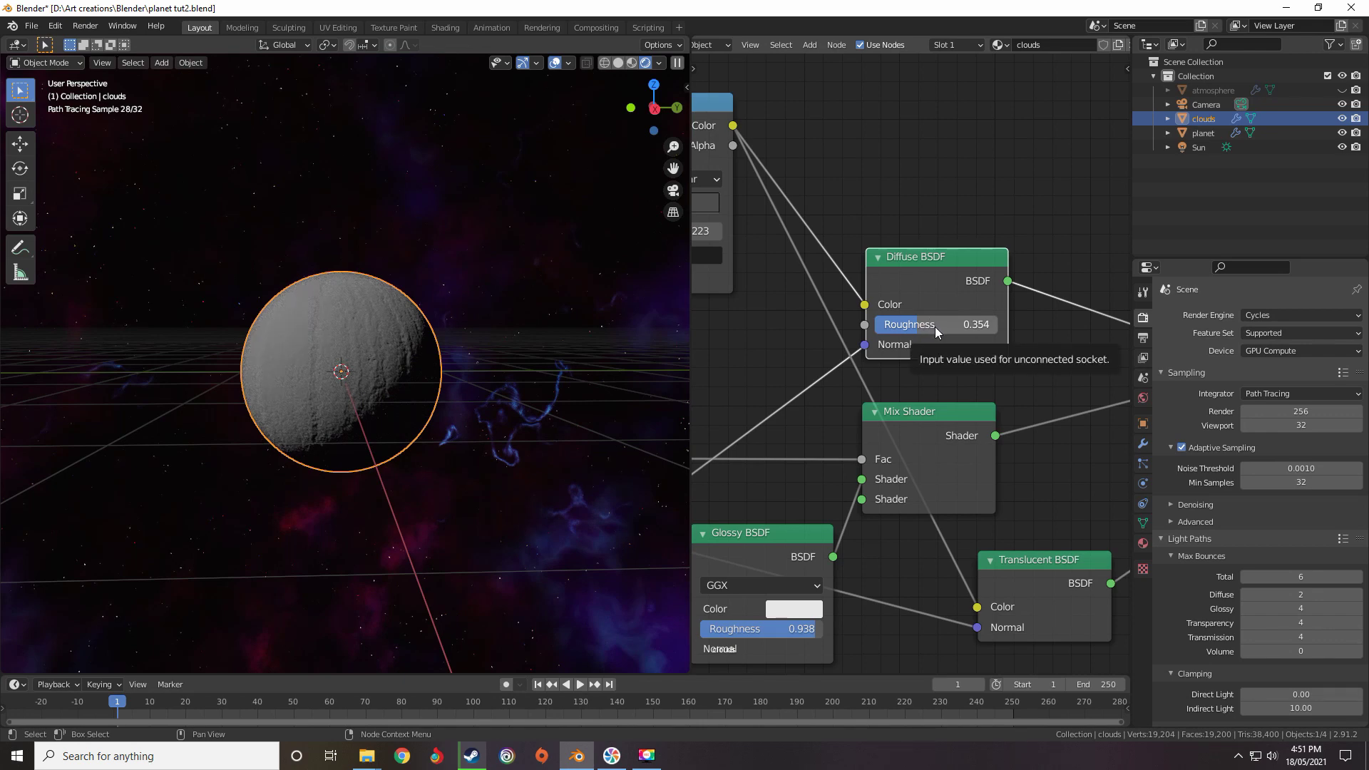
scroll(360, 396, "up", 5)
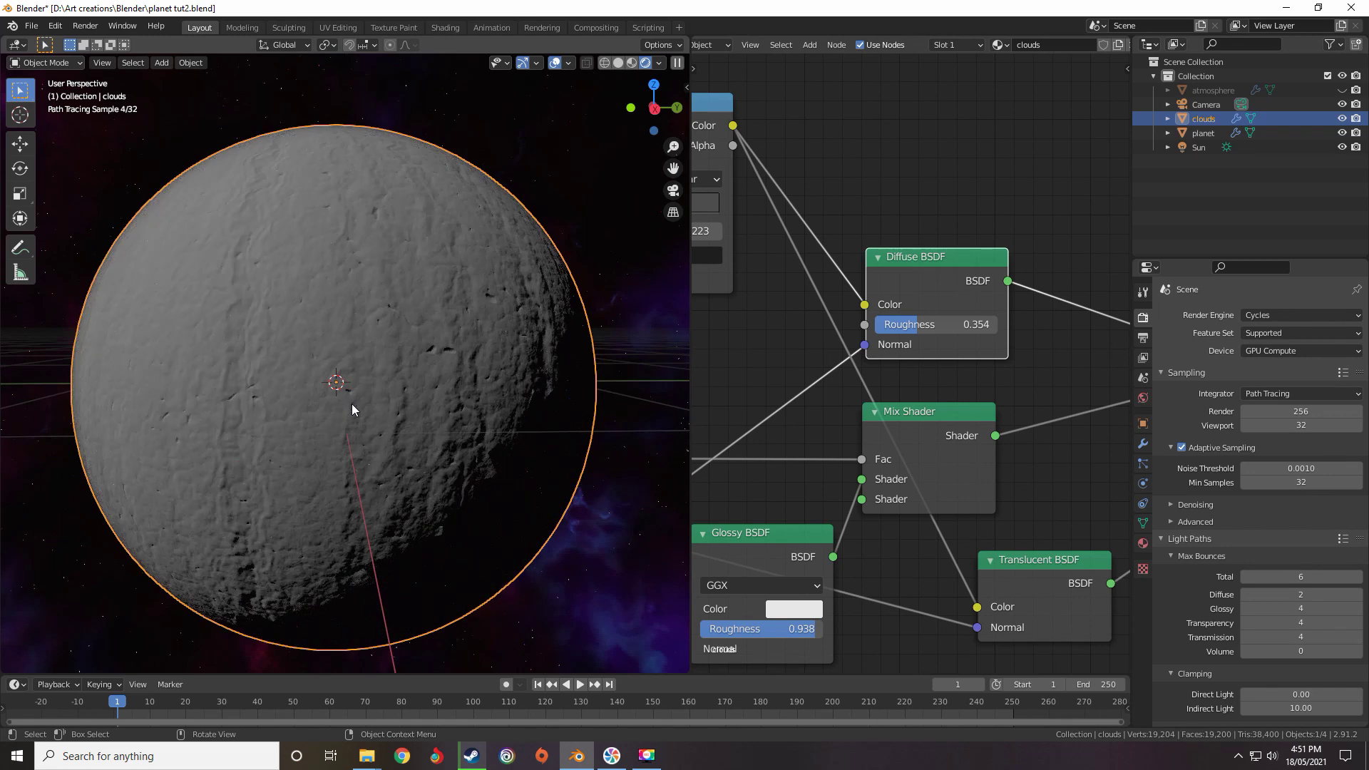
Examine the cloud material's node tree from the shaders back through the noise and wave chains
scroll(851, 440, "down", 8)
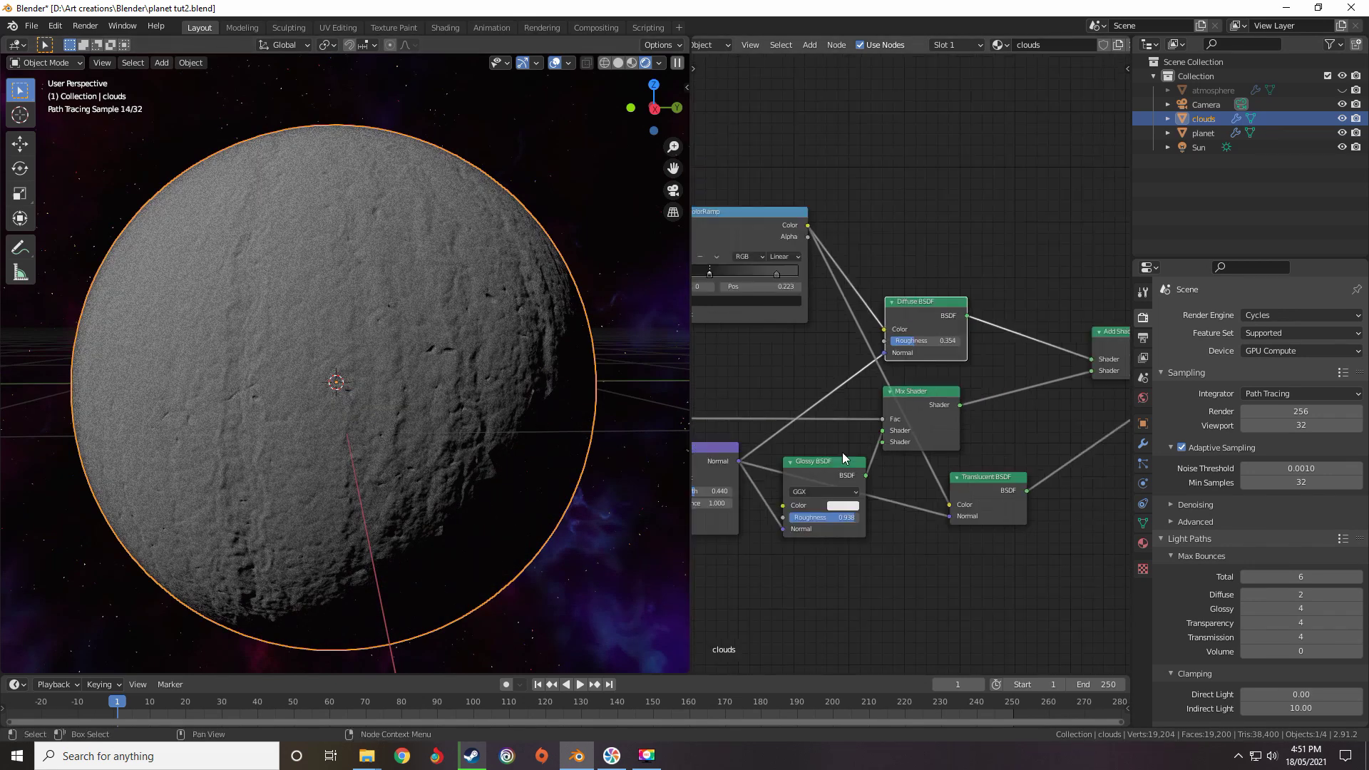
middle_click_drag(845, 458, 867, 409)
scroll(958, 428, "up", 4)
scroll(883, 434, "down", 5)
scroll(776, 409, "down", 6)
middle_click_drag(763, 409, 956, 371)
scroll(937, 392, "down", 3)
scroll(942, 397, "up", 4)
scroll(900, 408, "up", 4)
scroll(899, 408, "down", 7)
scroll(959, 363, "down", 7)
scroll(849, 391, "down", 7)
middle_click_drag(837, 394, 910, 400)
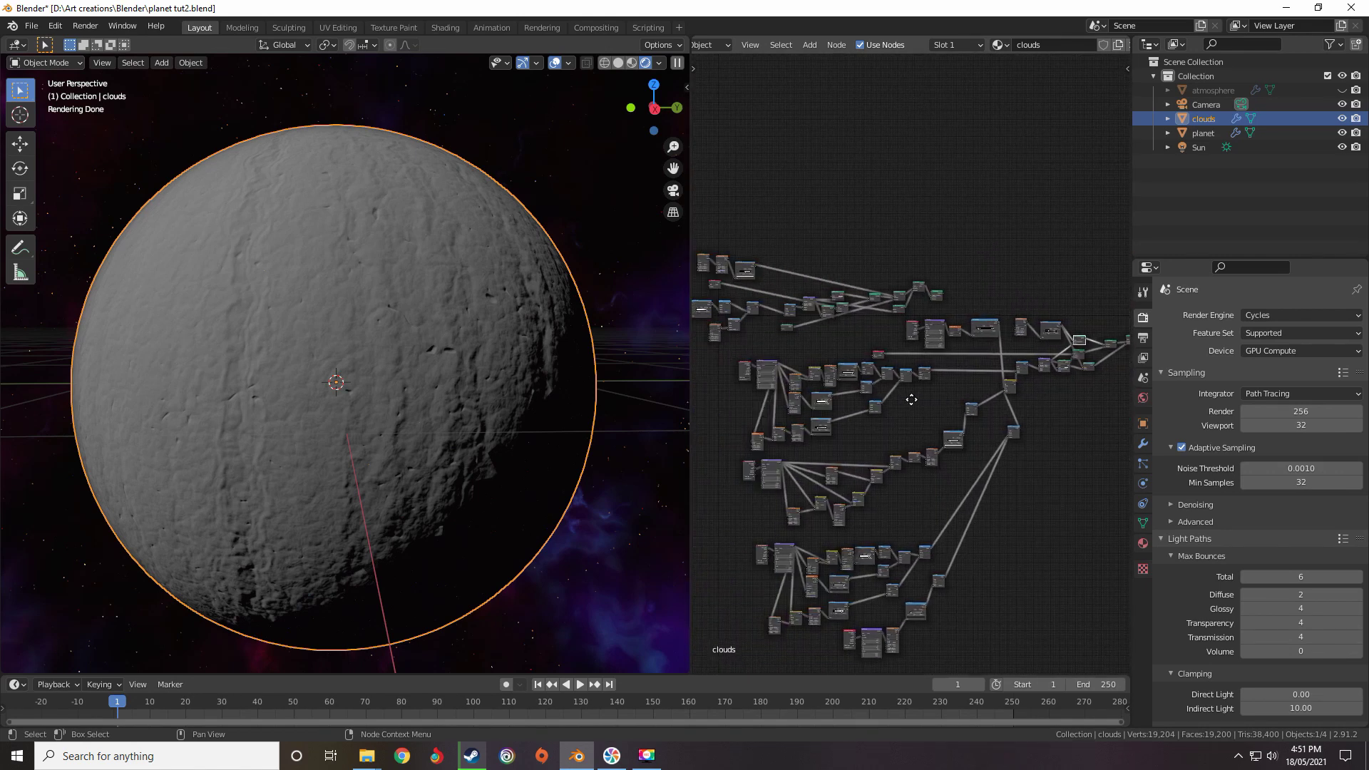
Move the distant Fresnel node close to the Bump node, just before the Mix Shader it drives
scroll(910, 357, "up", 10)
middle_click_drag(906, 351, 749, 348)
scroll(812, 349, "up", 3)
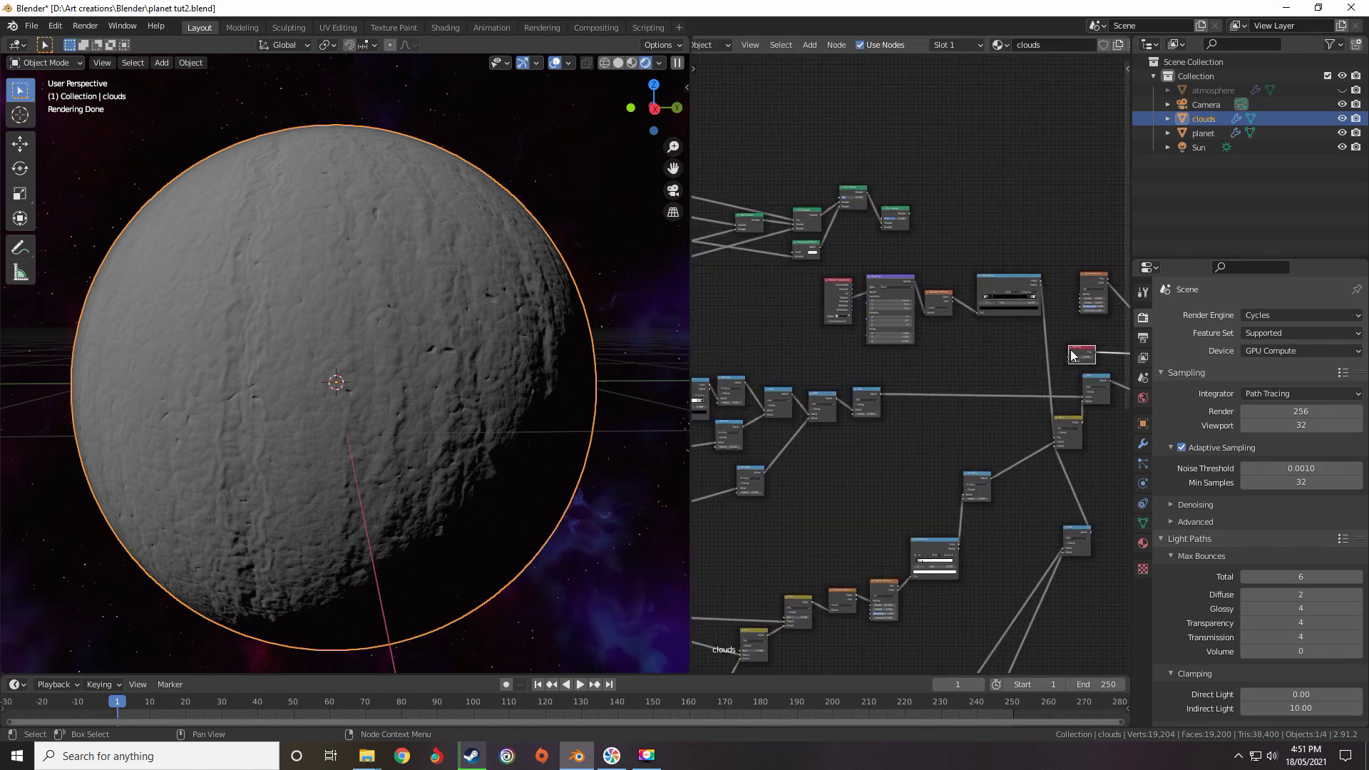
scroll(1070, 351, "up", 1)
middle_click_drag(1071, 351, 788, 349)
scroll(884, 357, "up", 3)
middle_click_drag(927, 334, 849, 332)
scroll(848, 332, "up", 3)
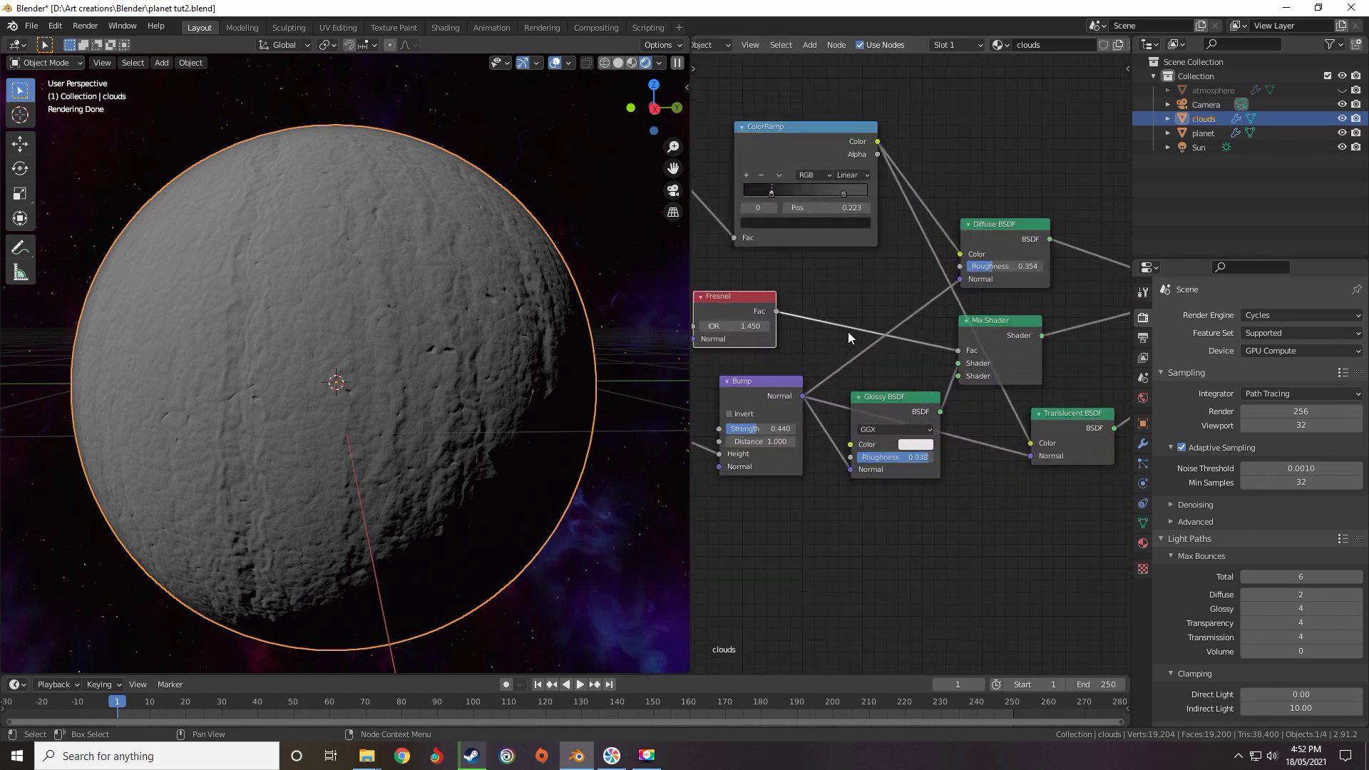
Examine how the noise and wave chains join at the Add node that feeds the Bump's Height
middle_click_drag(734, 329, 901, 343)
scroll(777, 342, "down", 5)
scroll(866, 371, "down", 6)
middle_click_drag(840, 390, 1000, 343)
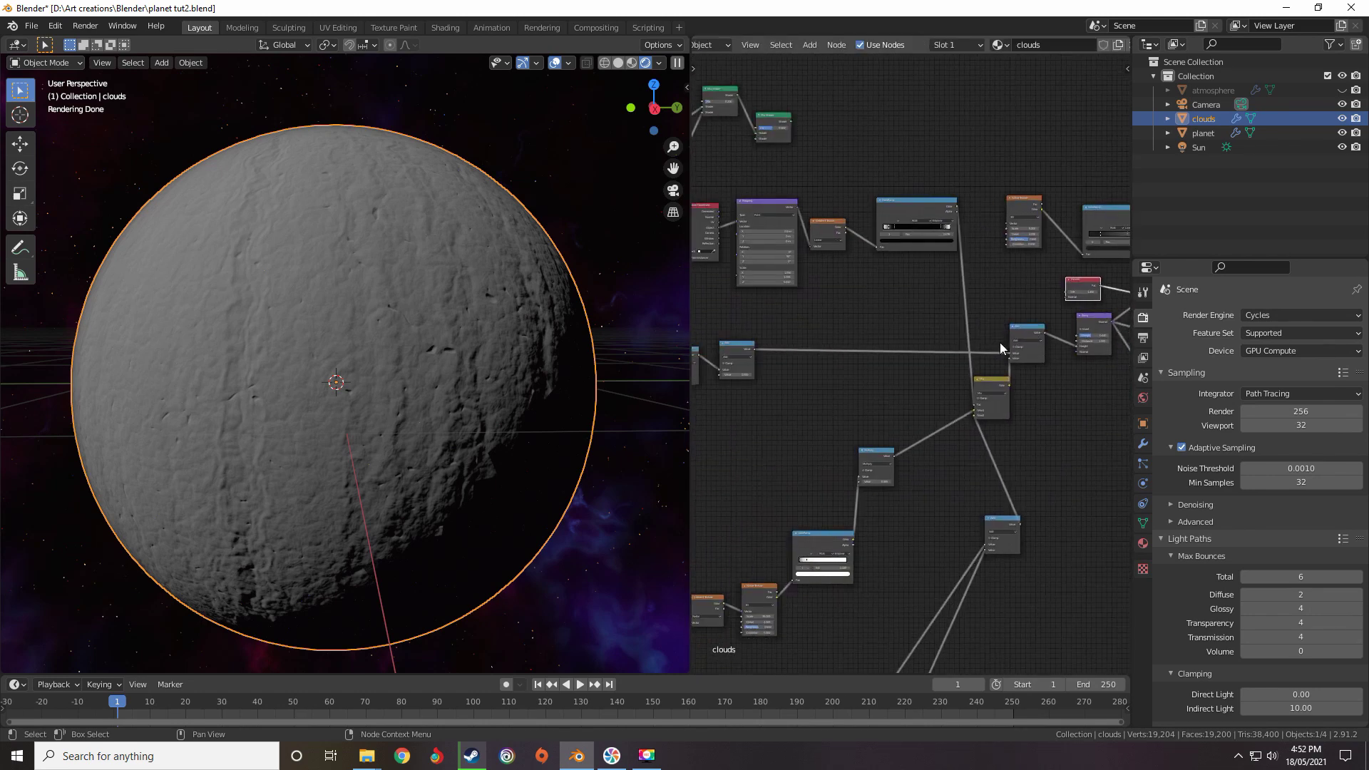
scroll(865, 414, "down", 3)
middle_click_drag(866, 413, 873, 405)
scroll(1008, 331, "up", 6)
middle_click_drag(1008, 331, 822, 382)
scroll(821, 385, "up", 3)
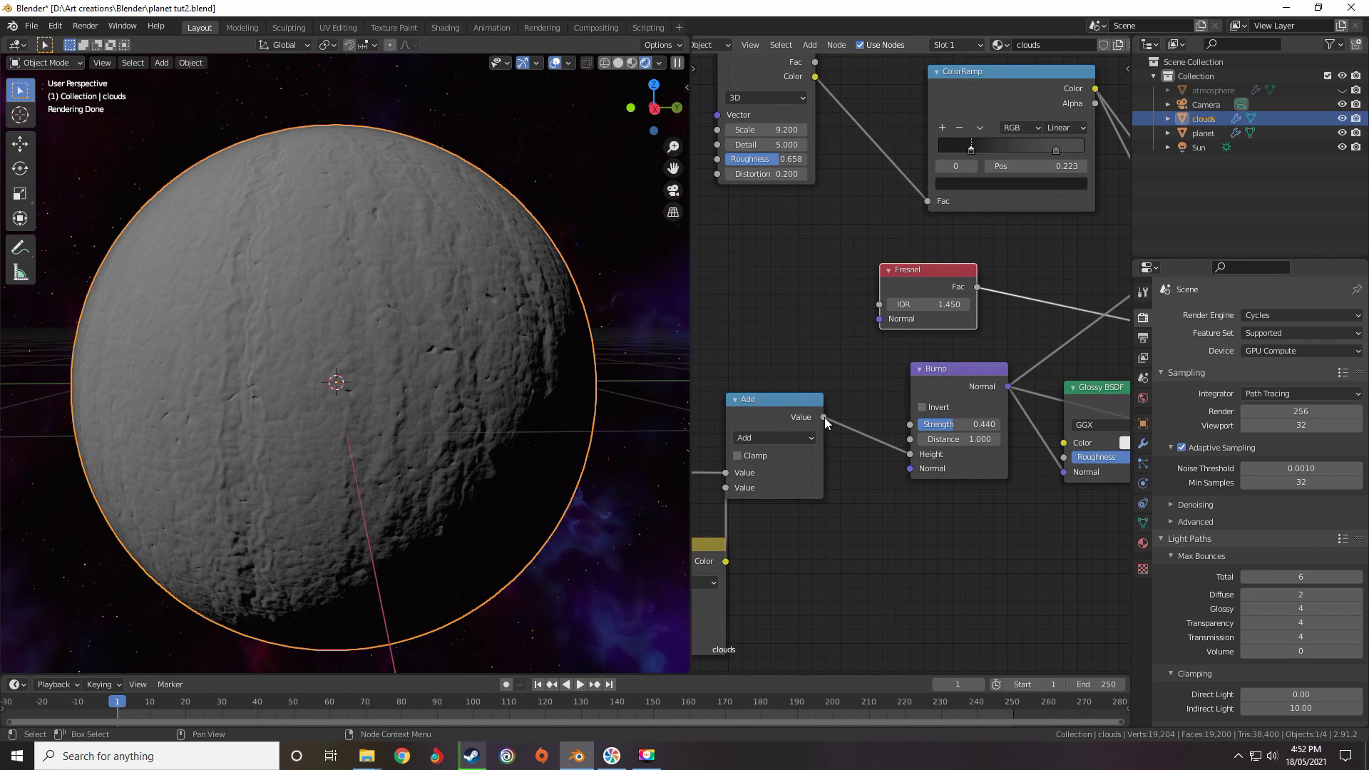
Move the Bump node closer to the Add node and connect its Normal output to the Fresnel node's Normal
scroll(819, 417, "down", 2)
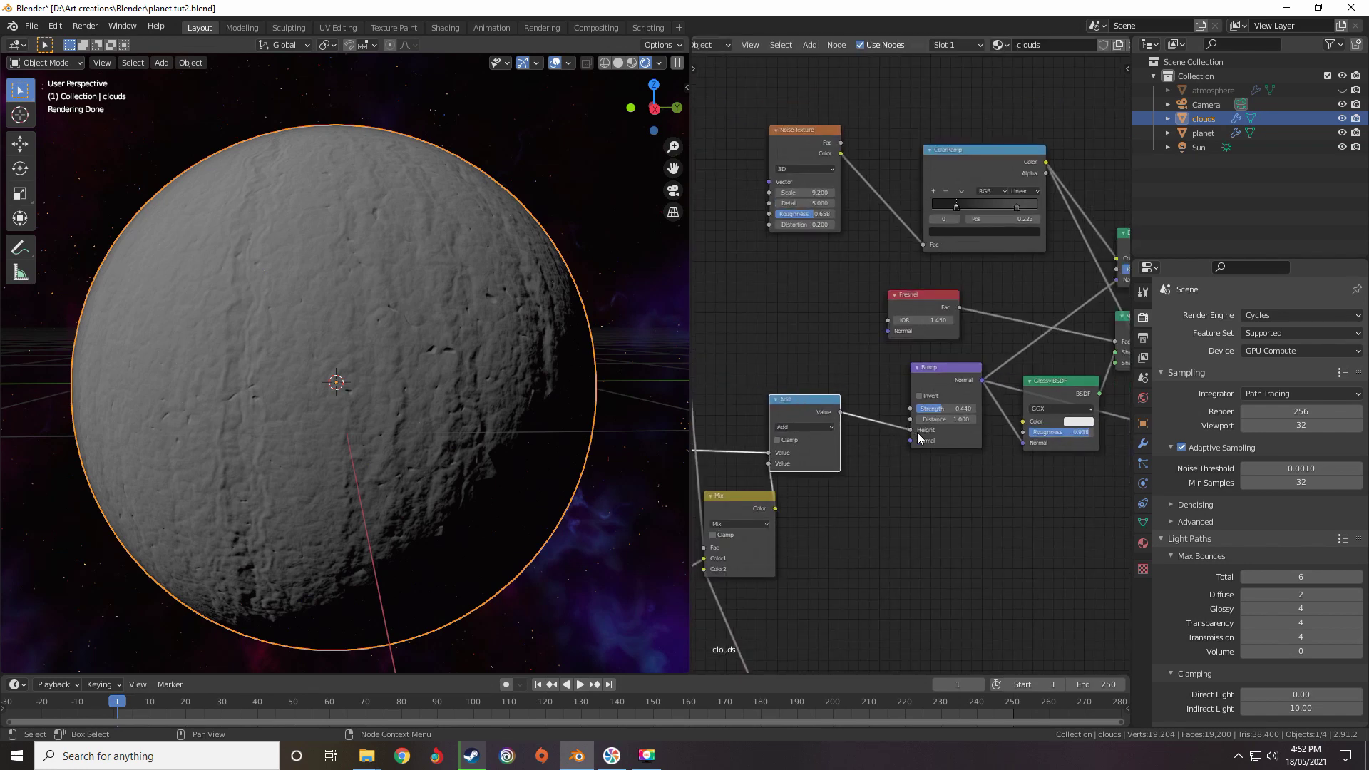
mouse_move(923, 377)
left_mouse_down()
mouse_move(941, 373)
mouse_move(887, 377)
left_mouse_up()
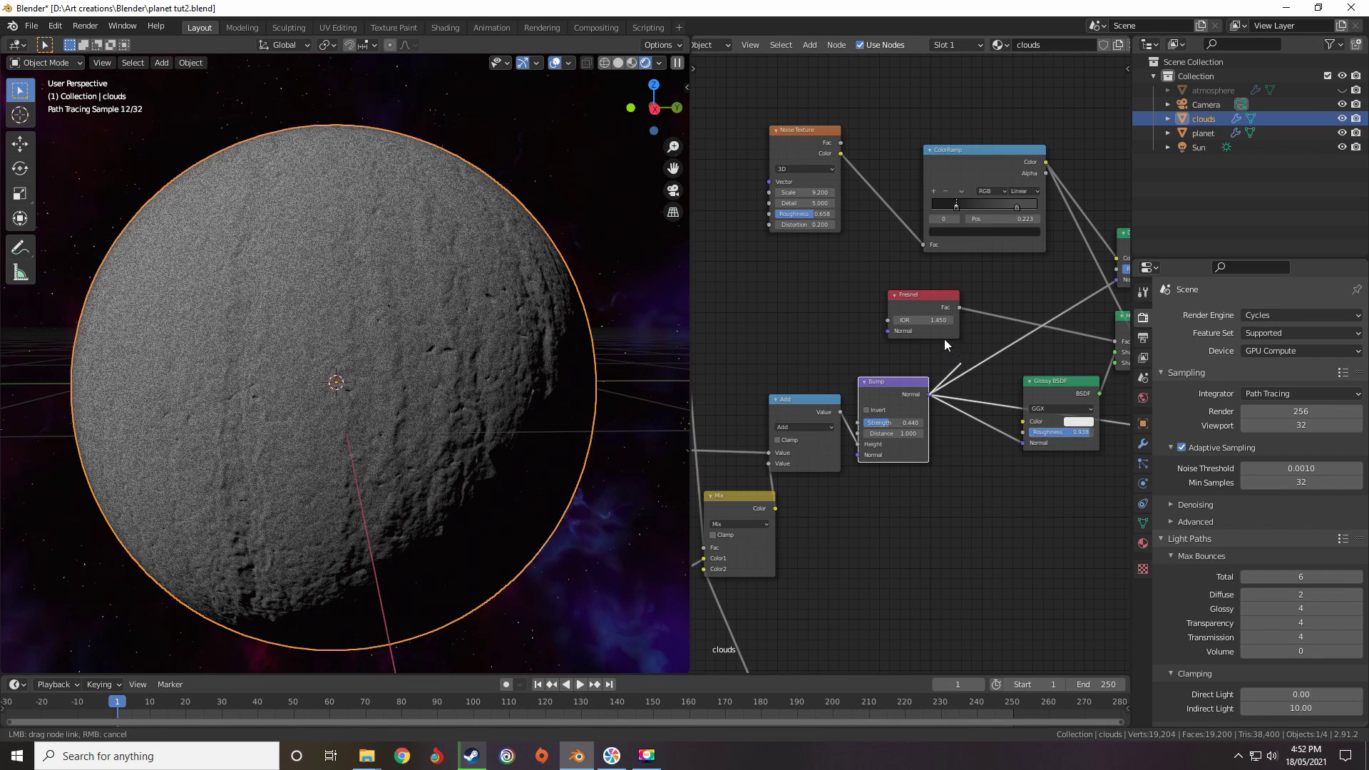
left_click_drag(895, 329, 888, 332)
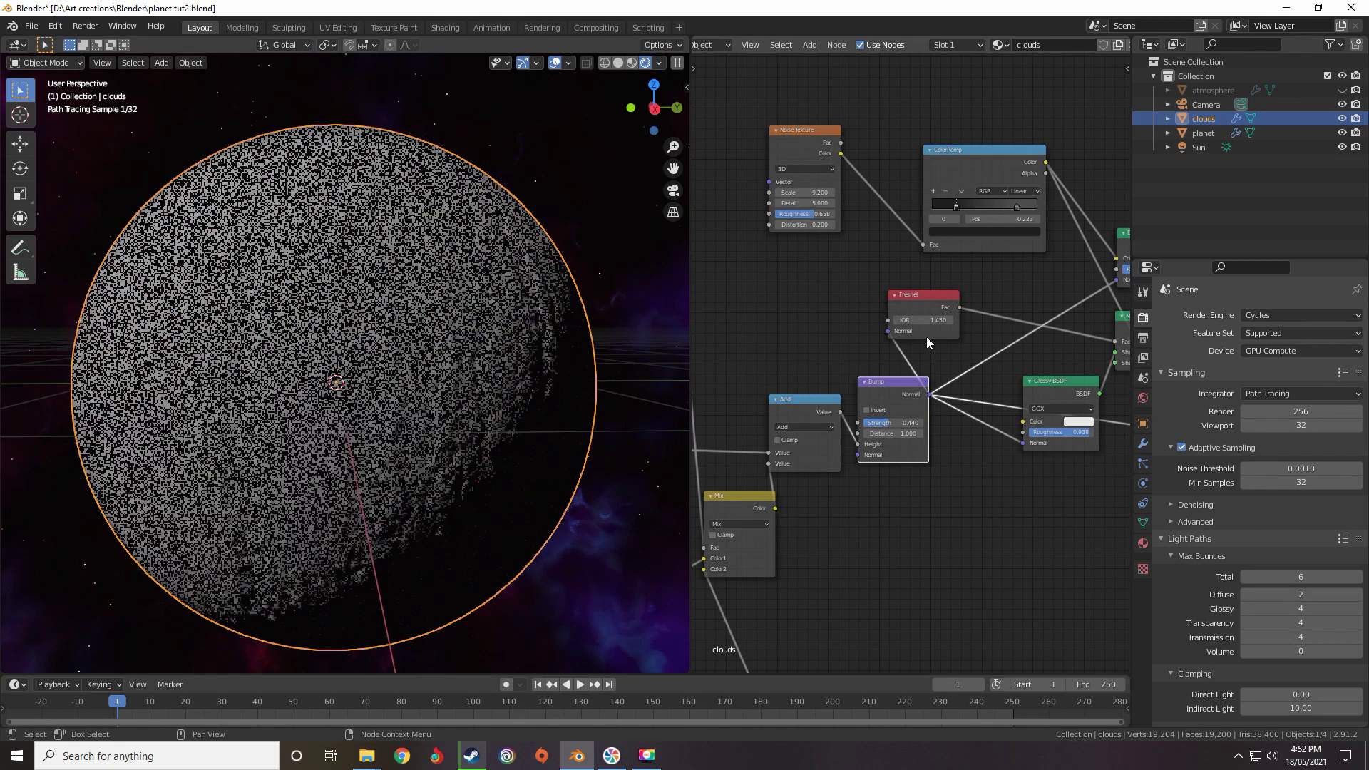
middle_click_drag(900, 331, 842, 326)
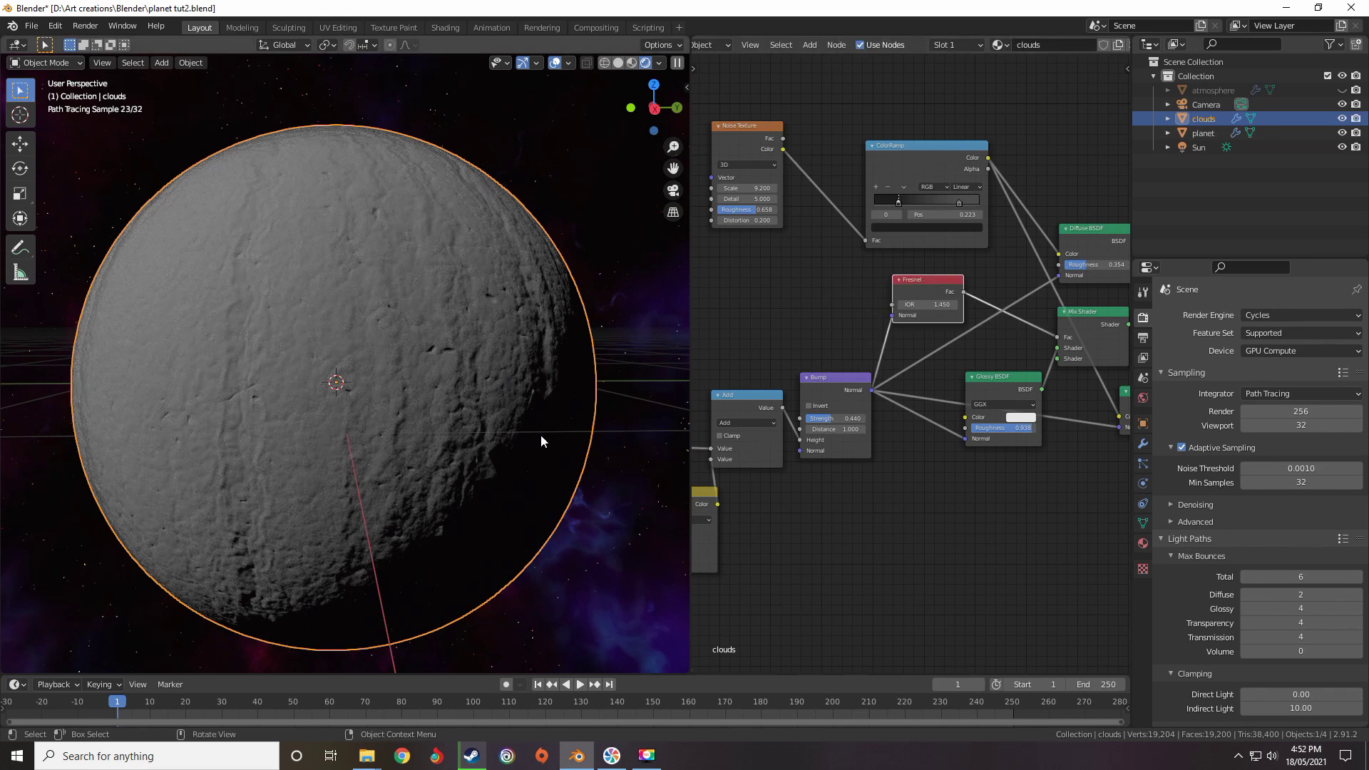
Examine the cloud node tree from the Bump and Fresnel nodes back to the Voronoi ColorRamps and their Multiply nodes
scroll(1043, 358, "up", 1)
middle_click_drag(1044, 357, 927, 417)
middle_click_drag(809, 388, 959, 422)
scroll(959, 422, "down", 2)
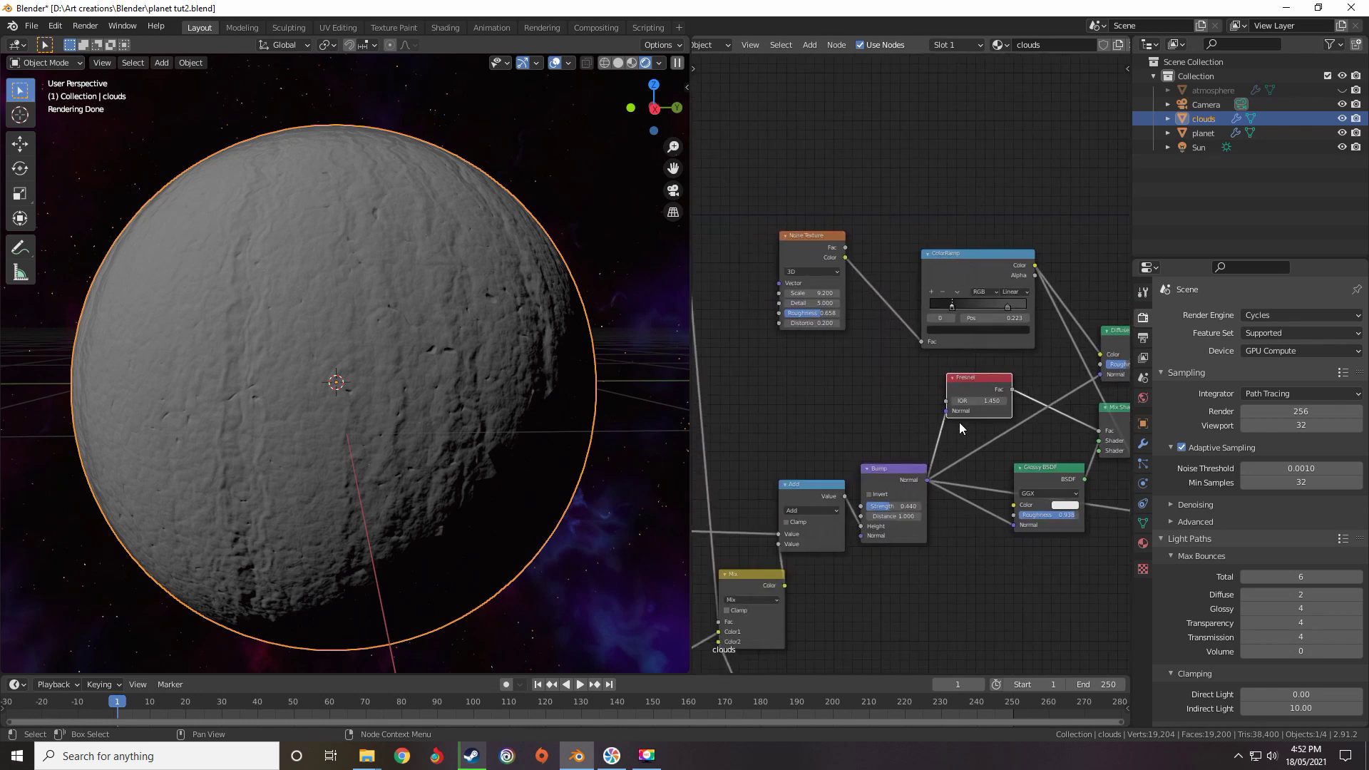
scroll(854, 443, "down", 2)
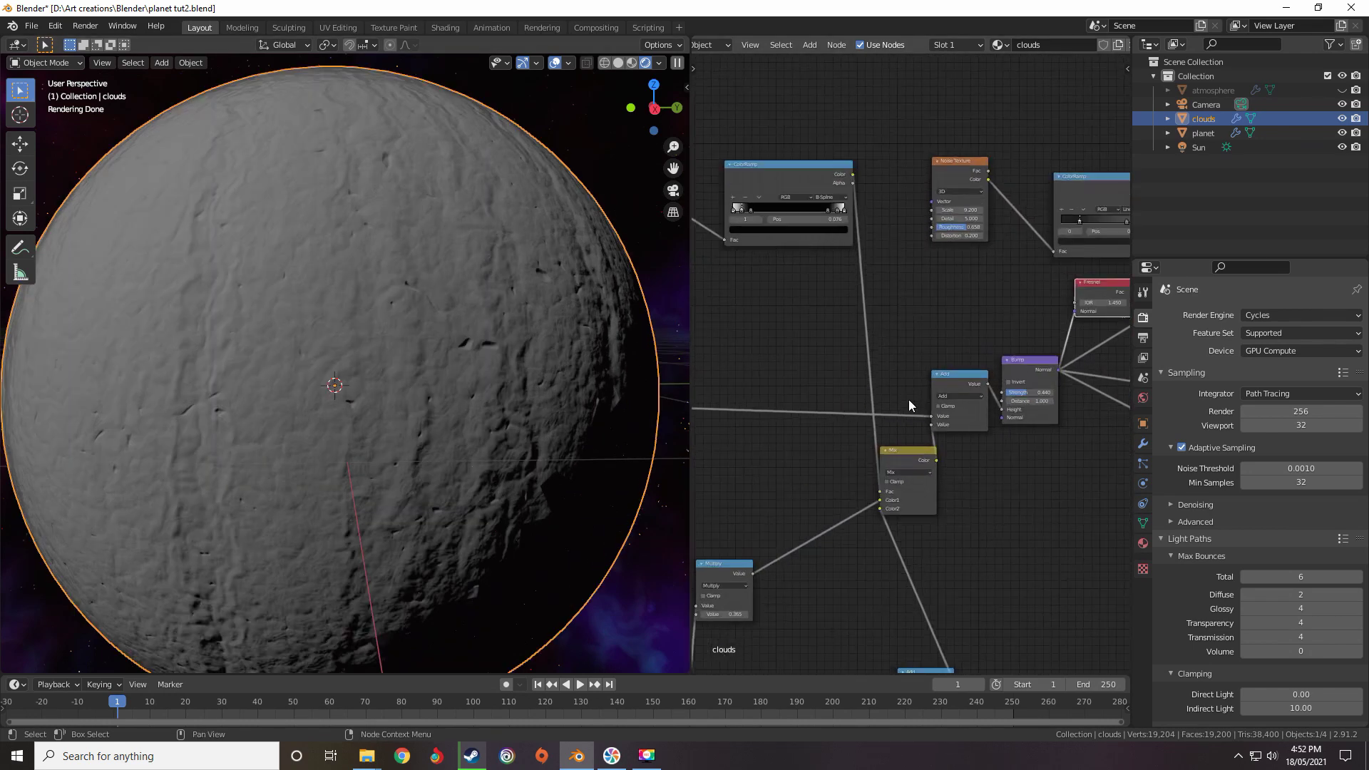
scroll(926, 428, "up", 8)
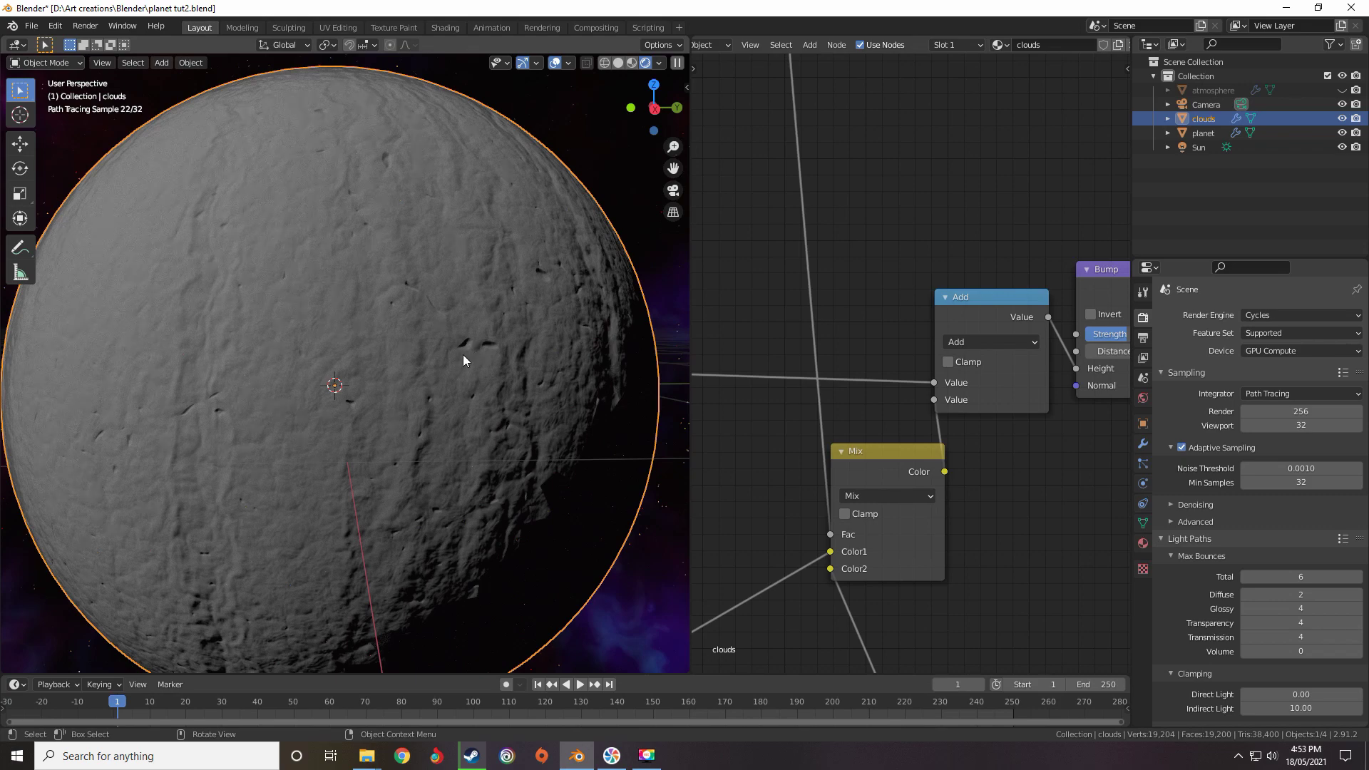
scroll(835, 320, "down", 6)
middle_click_drag(836, 320, 1130, 285)
middle_click_drag(693, 284, 1130, 275)
middle_click_drag(693, 274, 853, 231)
scroll(927, 285, "down", 3)
scroll(955, 328, "up", 15)
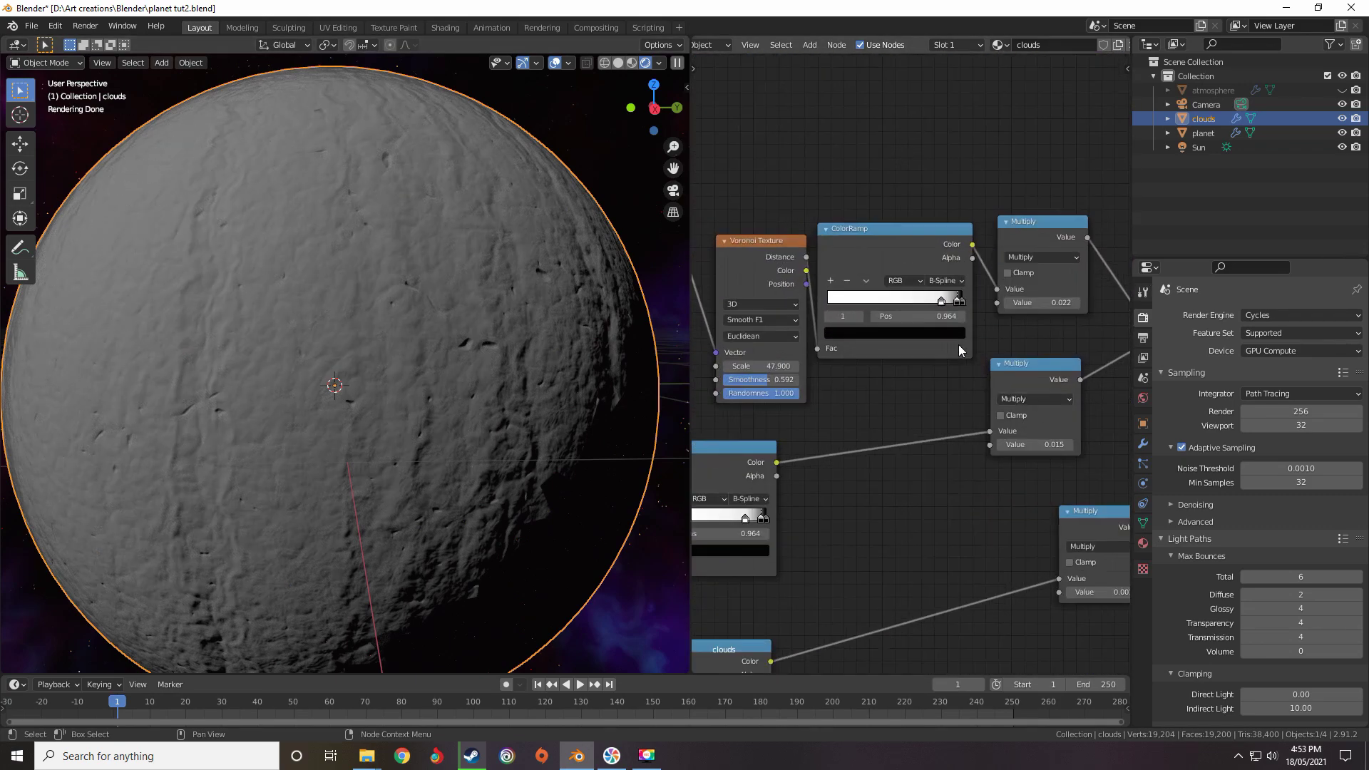
Mute the ColorRamp in the middle Voronoi chain and re-enable the muted ColorRamp in the upper Voronoi chain
left_click_drag(971, 355, 955, 355)
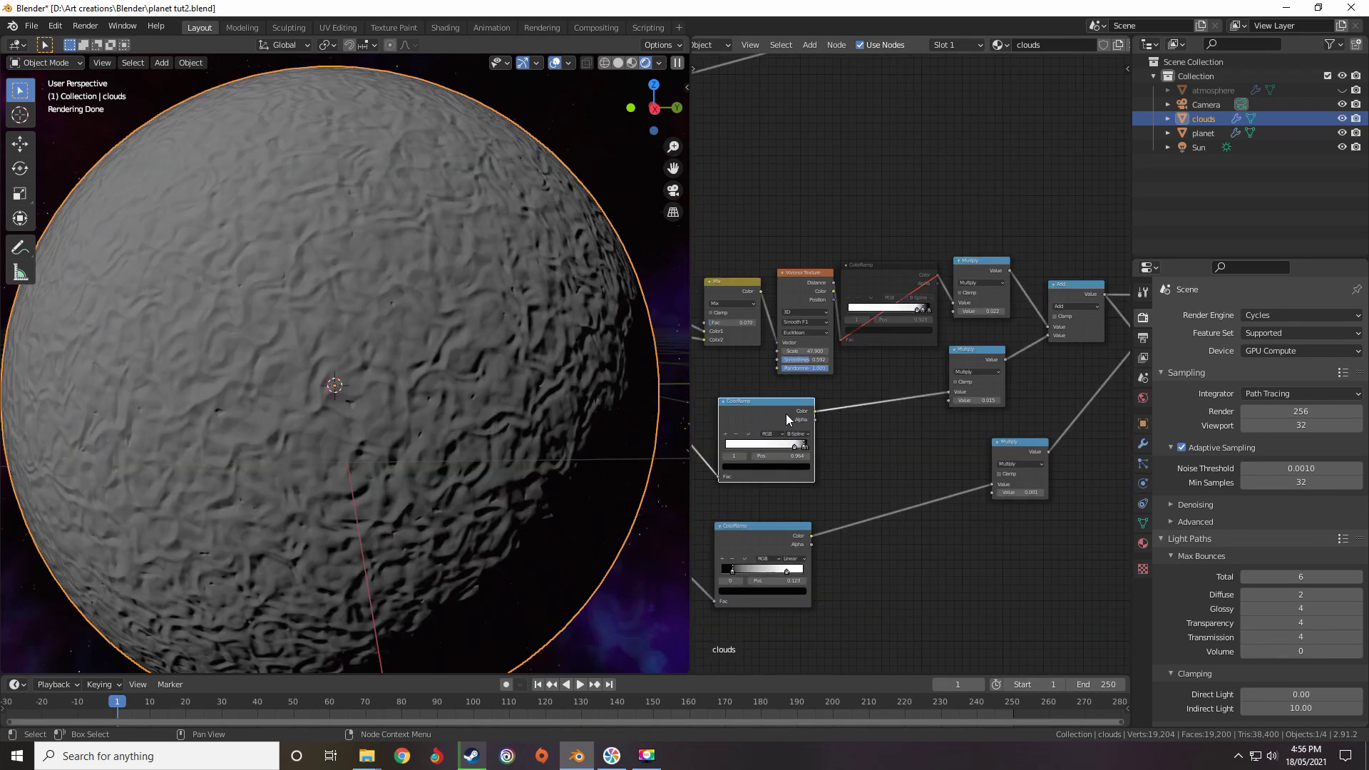
key("m")
scroll(786, 419, "up", 2)
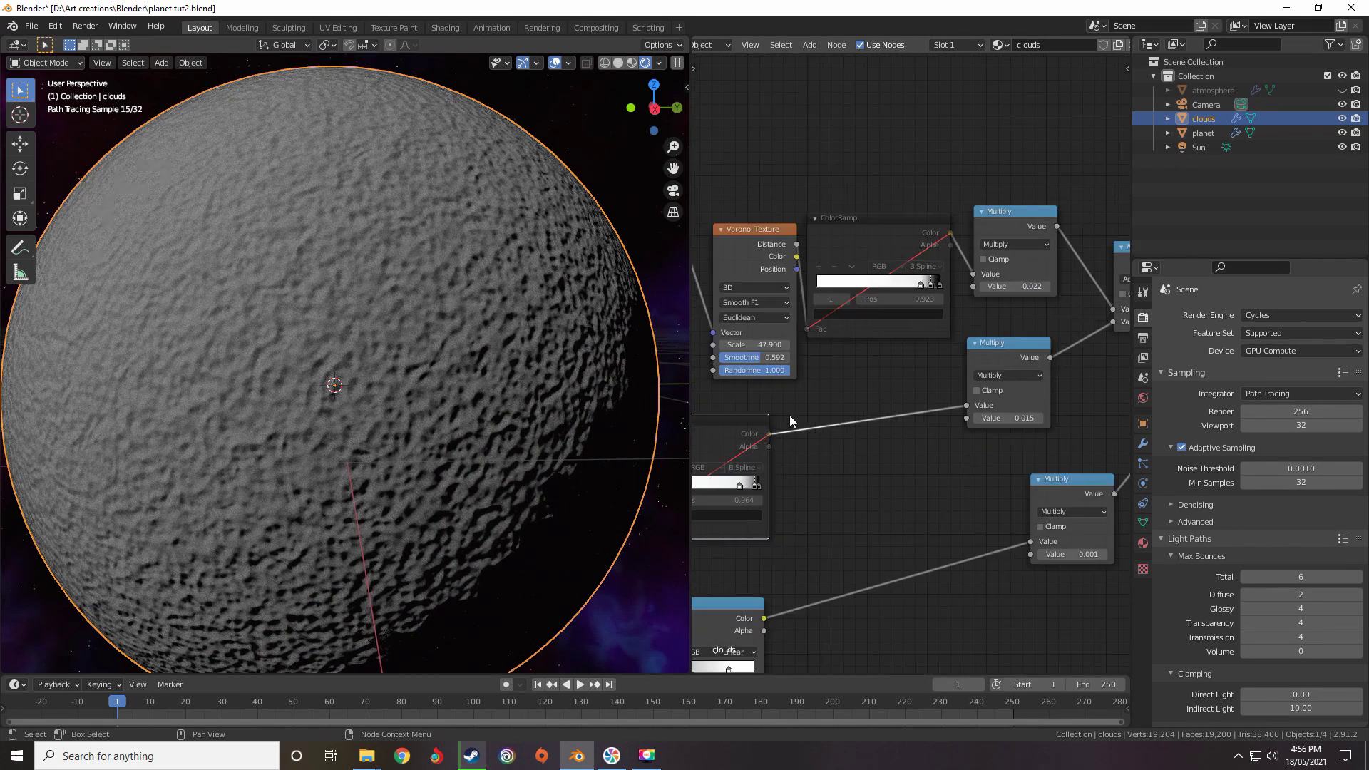
left_click(867, 233)
middle_click_drag(743, 374, 866, 315)
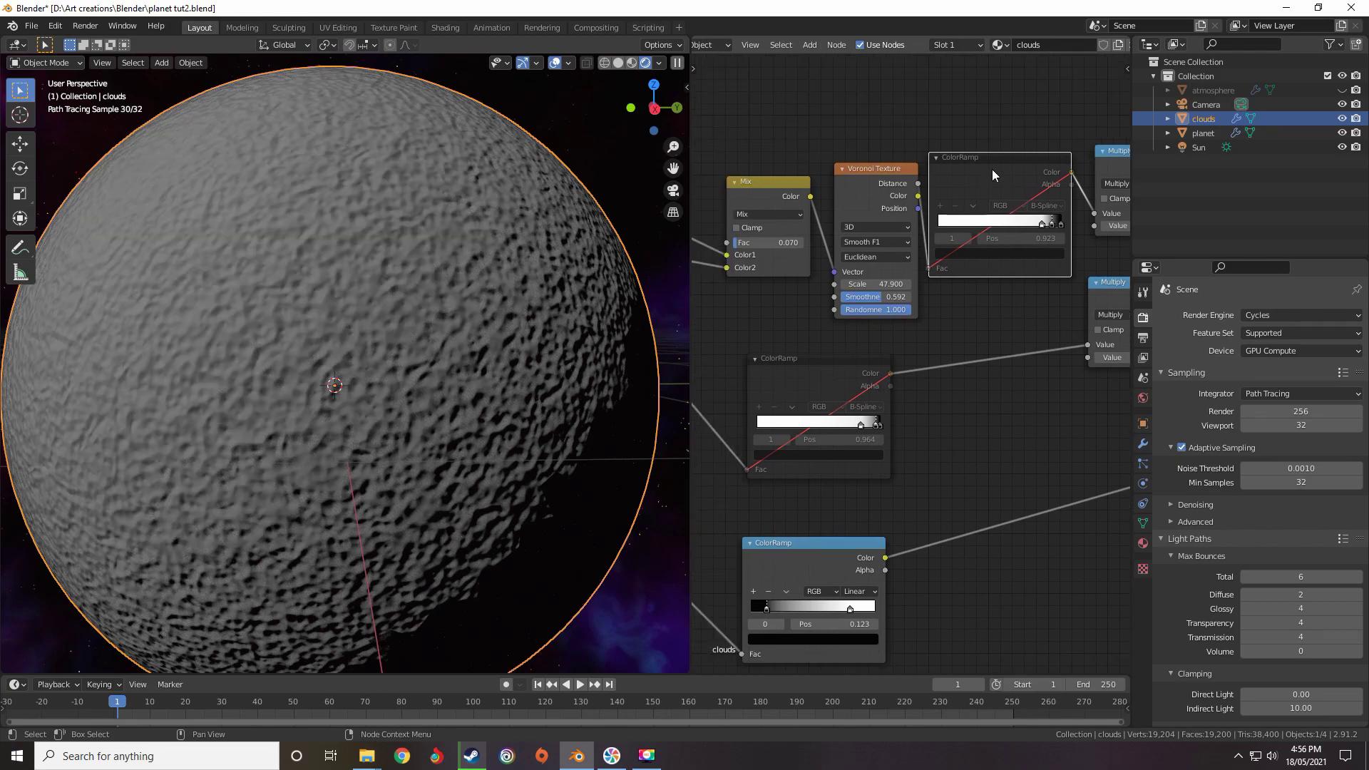
key("m")
Spread the upper Voronoi ColorRamp's stops, with white at about 0.127 and the second black stop at about 0.714
middle_click_drag(971, 254, 858, 347)
scroll(910, 365, "up", 9)
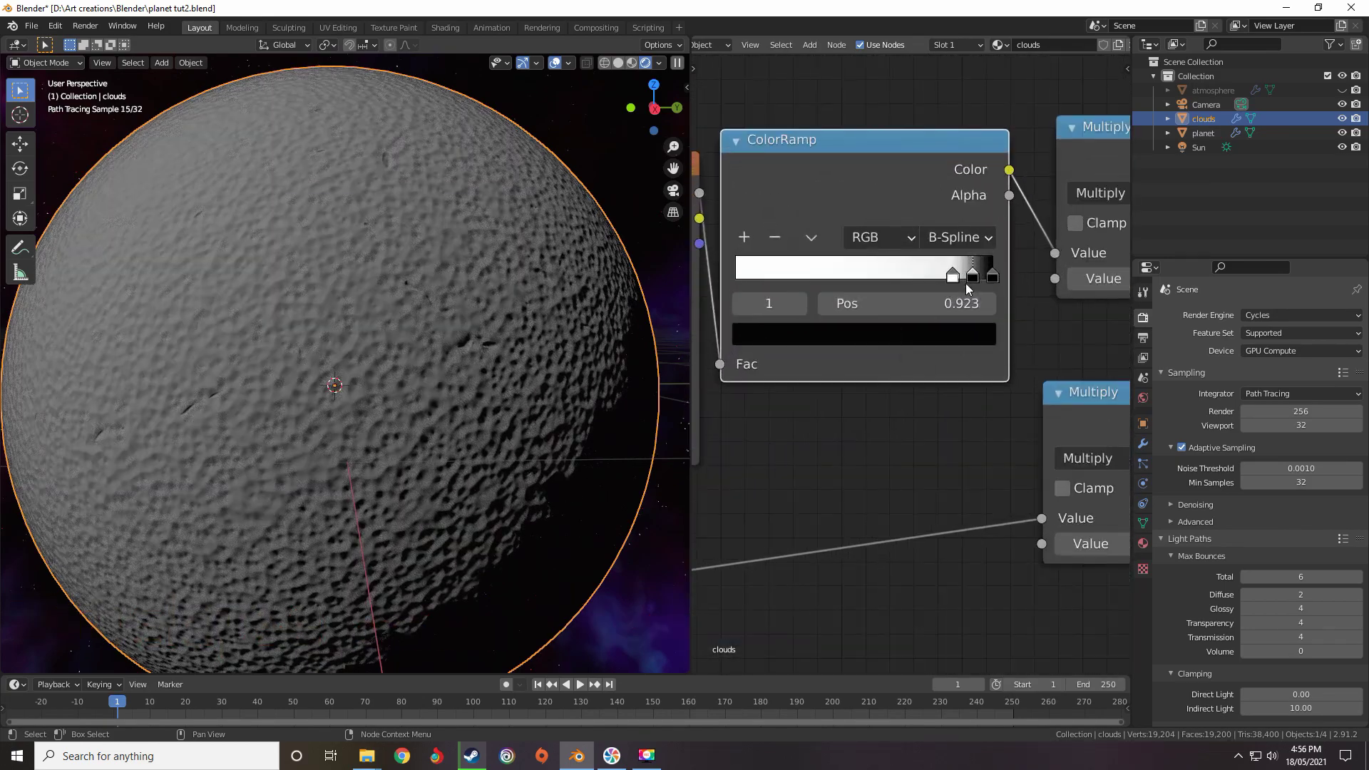
left_click_drag(952, 276, 918, 280)
scroll(861, 406, "down", 6)
left_click_drag(785, 324, 805, 325)
left_click_drag(942, 325, 786, 325)
left_click_drag(898, 325, 958, 315)
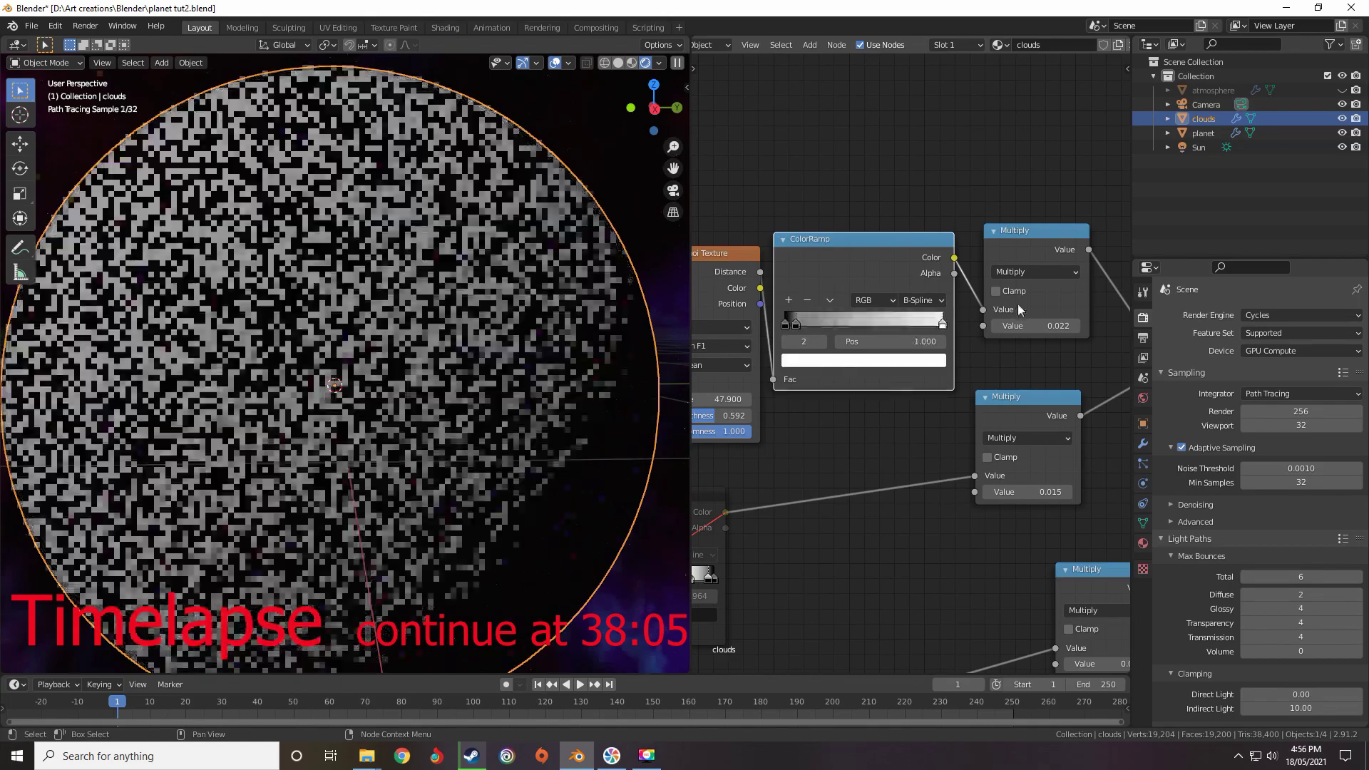
left_click_drag(795, 325, 804, 321)
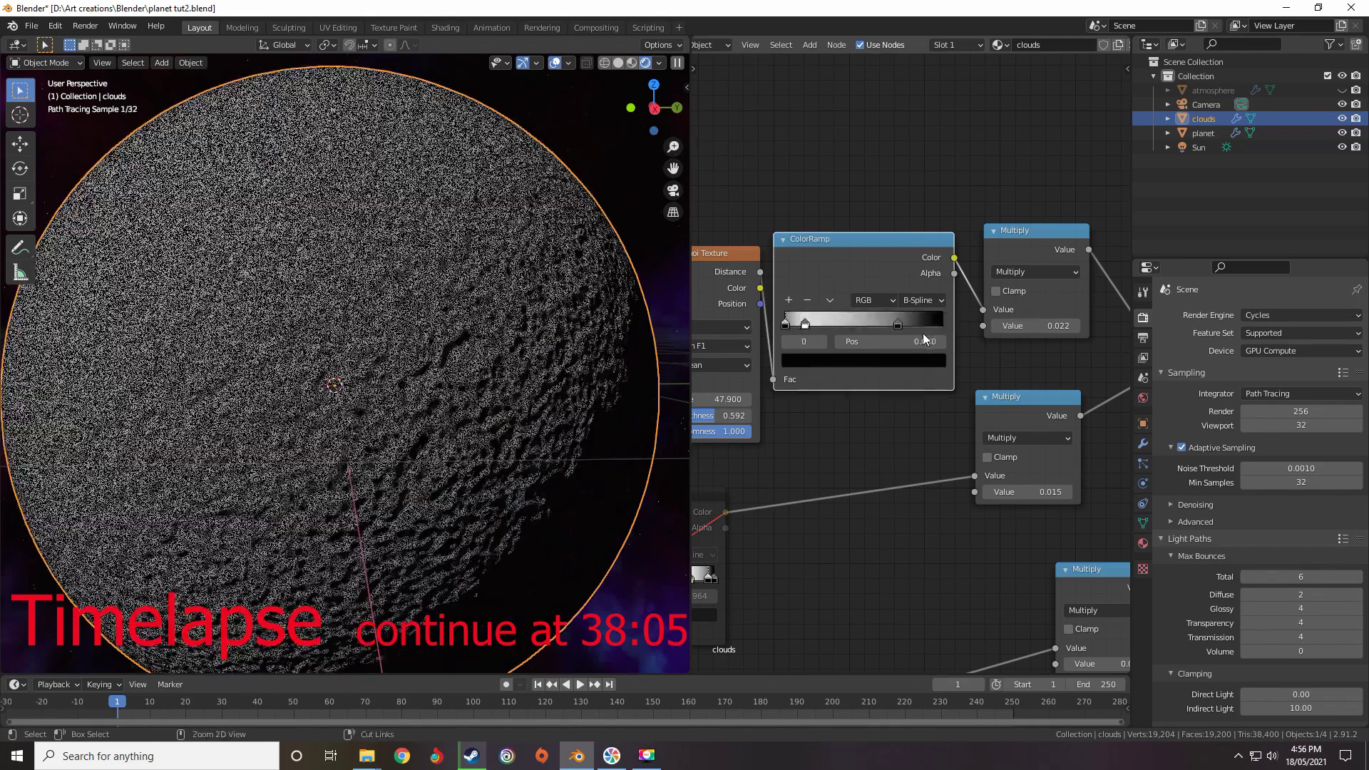
left_click_drag(942, 324, 912, 326)
Connect the upper Multiply node's Value directly to the Add node that feeds the Bump's Height
scroll(909, 365, "down", 6)
middle_click_drag(951, 367, 804, 409)
scroll(803, 409, "down", 2)
middle_click_drag(896, 369, 799, 397)
scroll(799, 396, "down", 1)
left_click(715, 416)
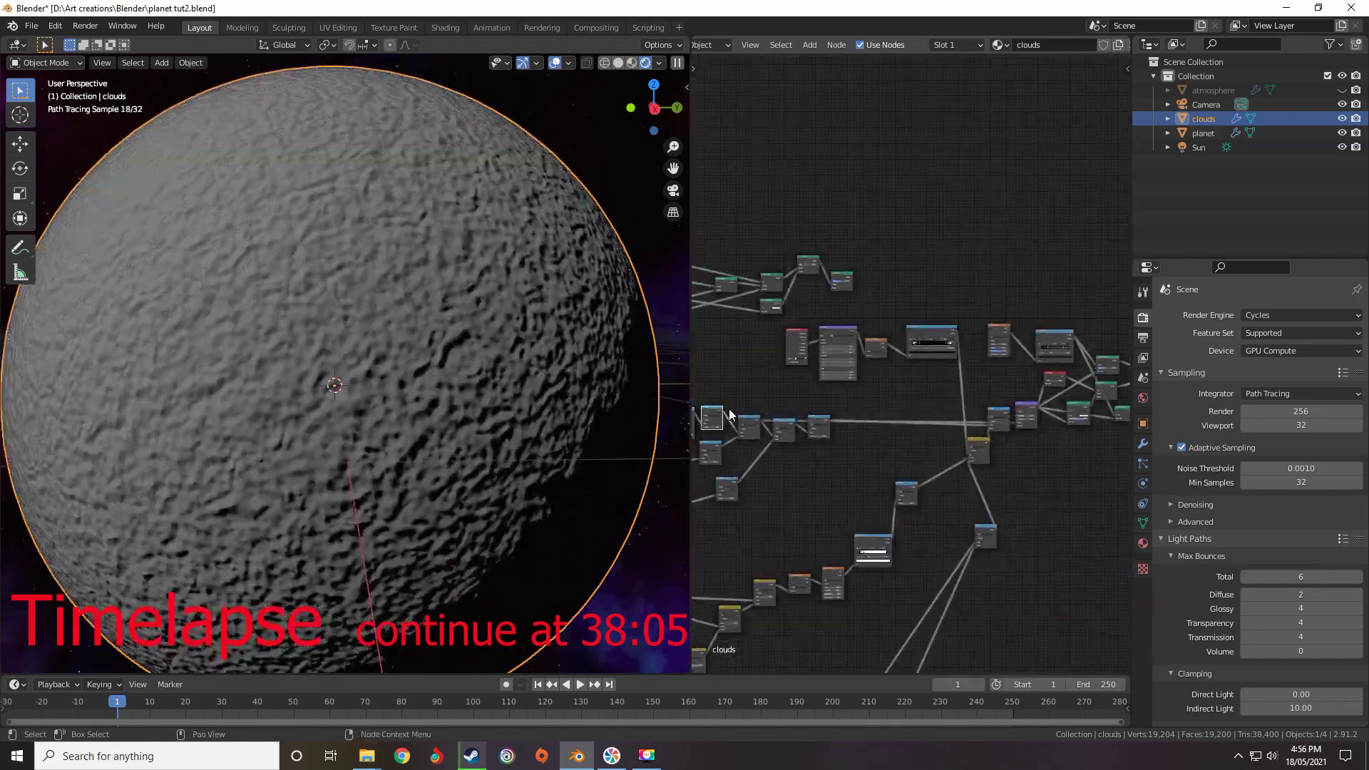
scroll(722, 414, "down", 1)
middle_click_drag(722, 414, 754, 433)
left_click_drag(754, 430, 997, 444)
Move the upper Voronoi ColorRamp's white stop to 0 and delete its black stop at 0.714
scroll(769, 416, "up", 11)
middle_click_drag(769, 416, 818, 400)
scroll(806, 476, "up", 7)
scroll(753, 406, "up", 4)
scroll(818, 400, "up", 4)
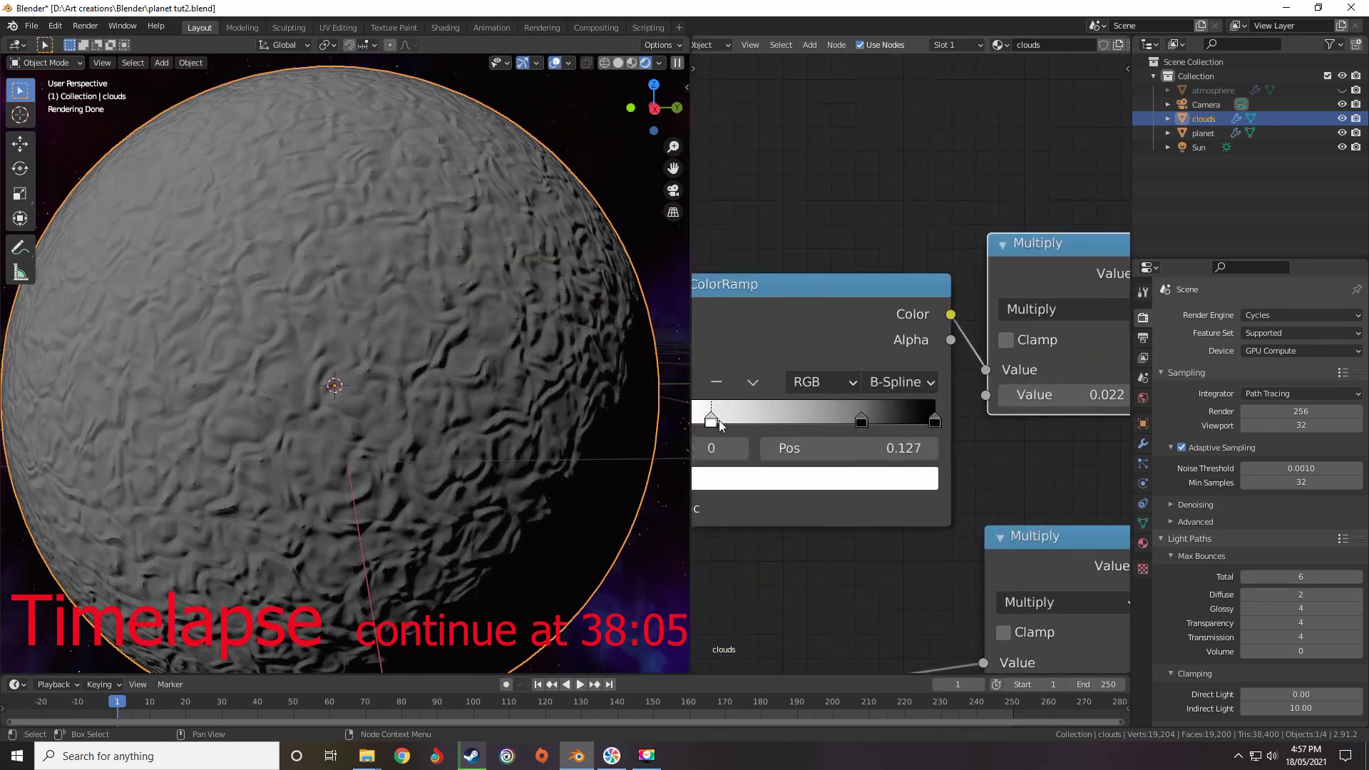
middle_click_drag(715, 422, 856, 355)
scroll(856, 354, "down", 1)
left_click_drag(855, 351, 821, 353)
left_click(992, 350)
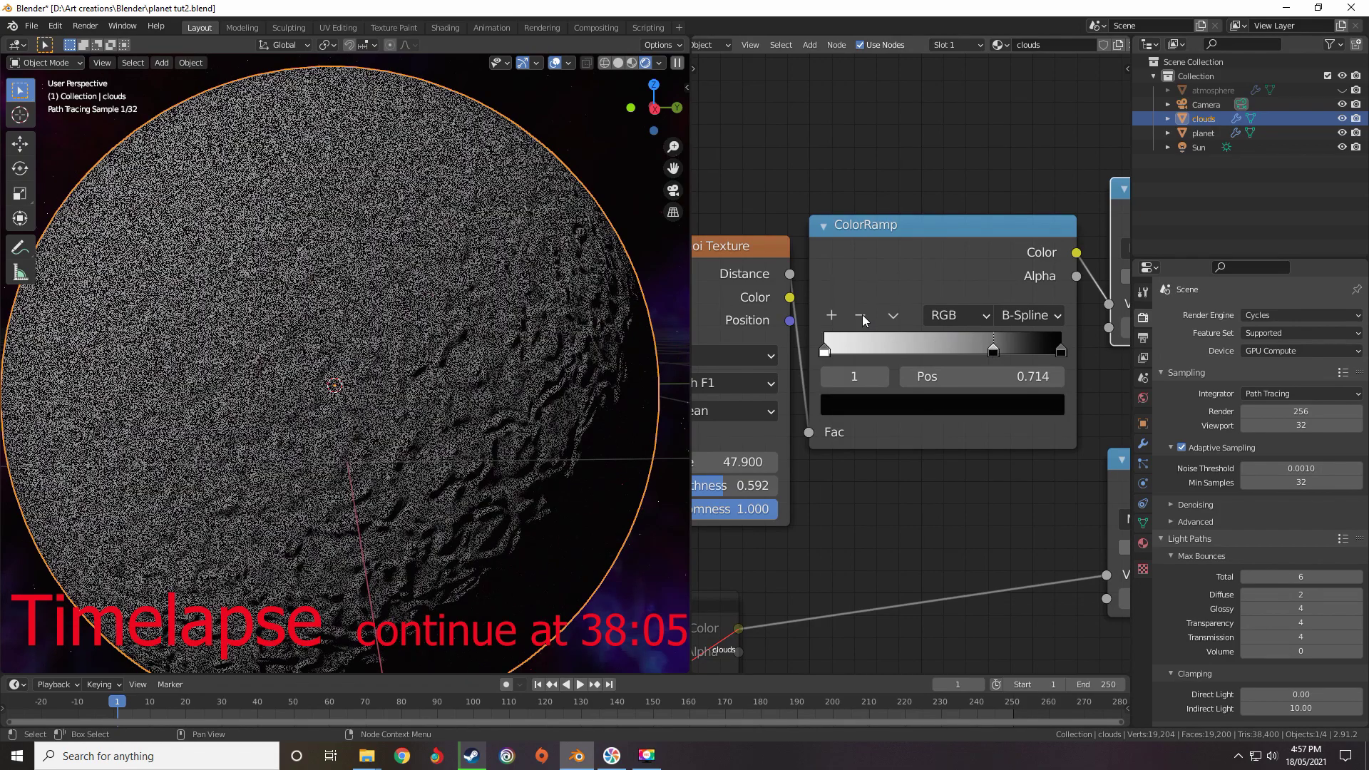
left_click(861, 315)
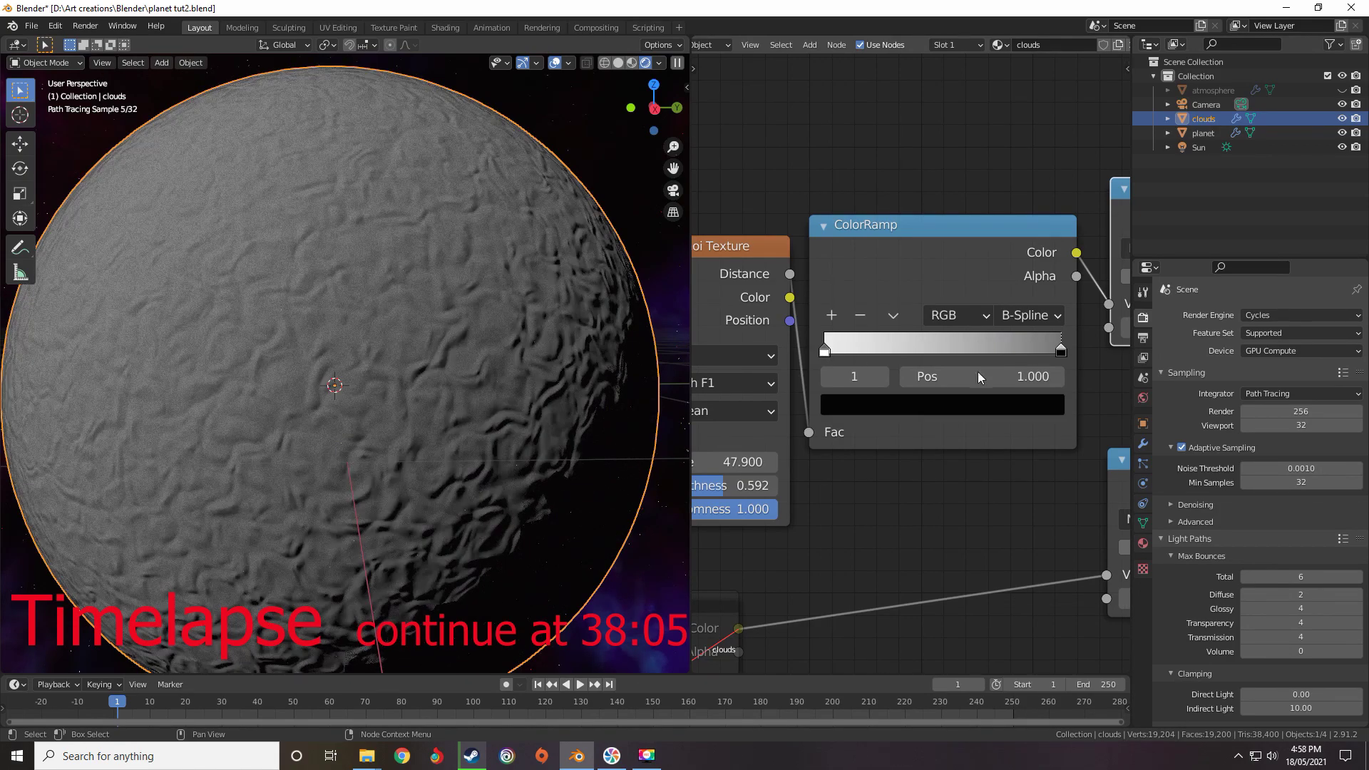
Try a Fac of 0 on the Mix node before the upper Voronoi Texture and undo it
scroll(977, 378, "down", 5)
middle_click_drag(1033, 391, 785, 341)
left_click(858, 335)
type("0")
key("Return")
key("ctrl+z")
Lower the Fac of the Mix node before the upper Voronoi Texture to 0.032 and finally to 0.02
left_click(855, 330)
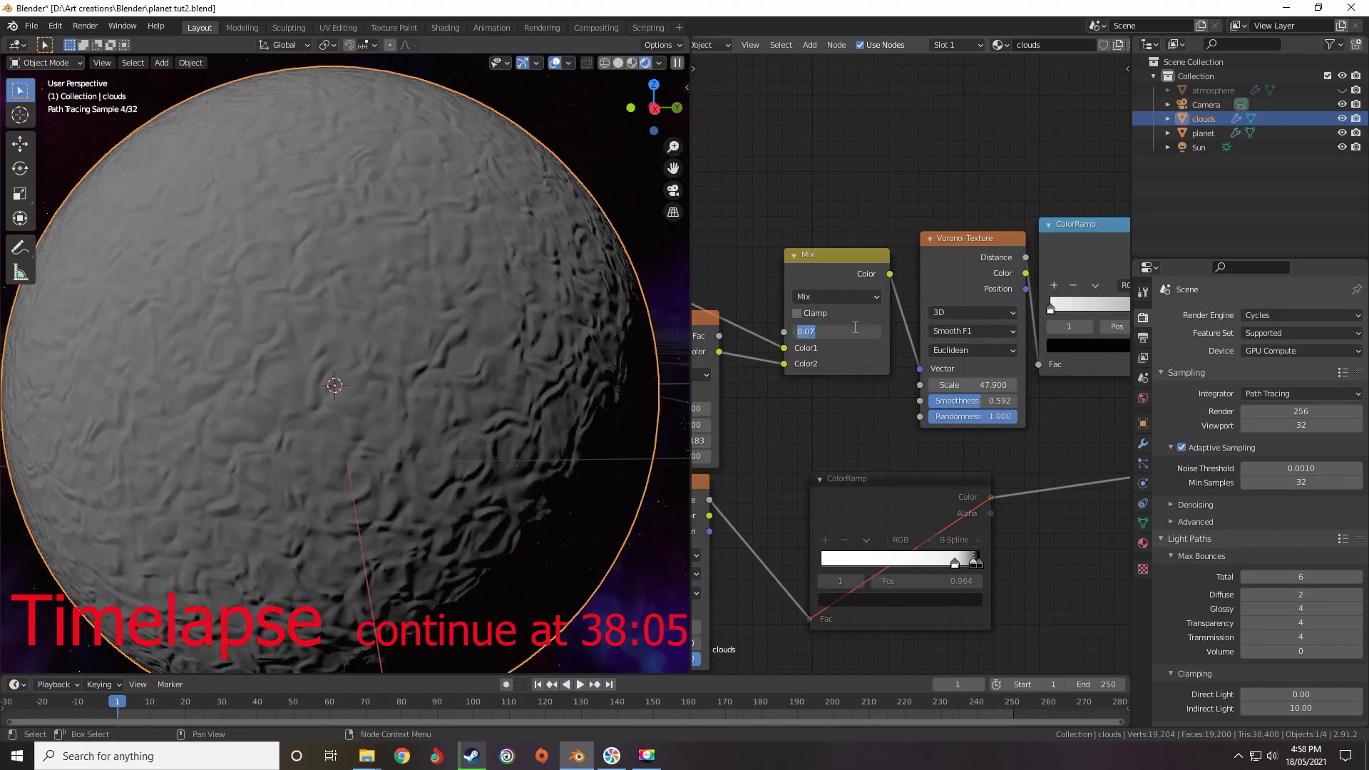
type("0.032")
key("Return")
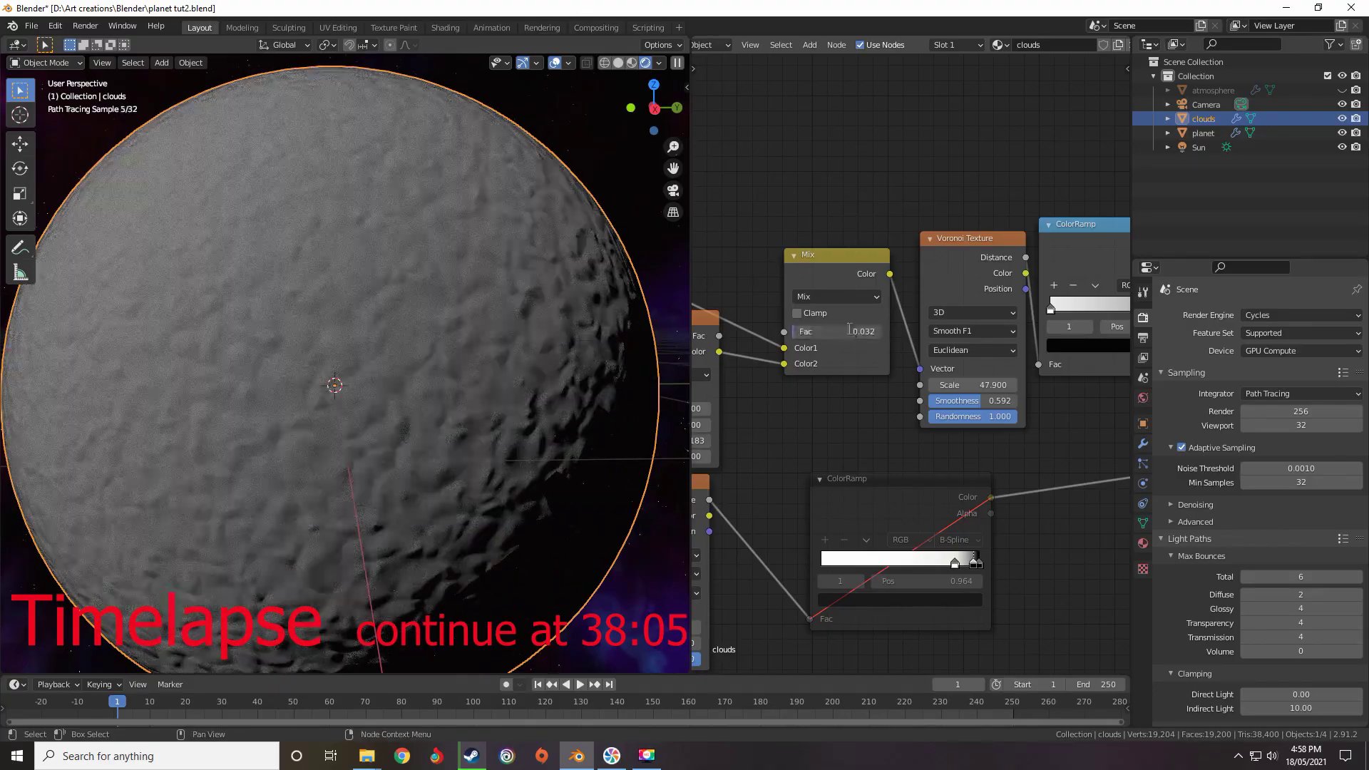
left_click(849, 330)
type("0.02")
key("Return")
Set the upper Voronoi Texture's Scale to 60
scroll(848, 327, "down", 3)
middle_click_drag(1032, 344, 1075, 325)
scroll(1011, 325, "up", 4)
left_click(897, 373)
type("60")
key("Return")
Try the upper Voronoi ColorRamp's white stop slightly past the middle of the gradient and return it to 0
scroll(896, 371, "down", 2)
middle_click_drag(972, 319, 800, 376)
scroll(799, 377, "up", 5)
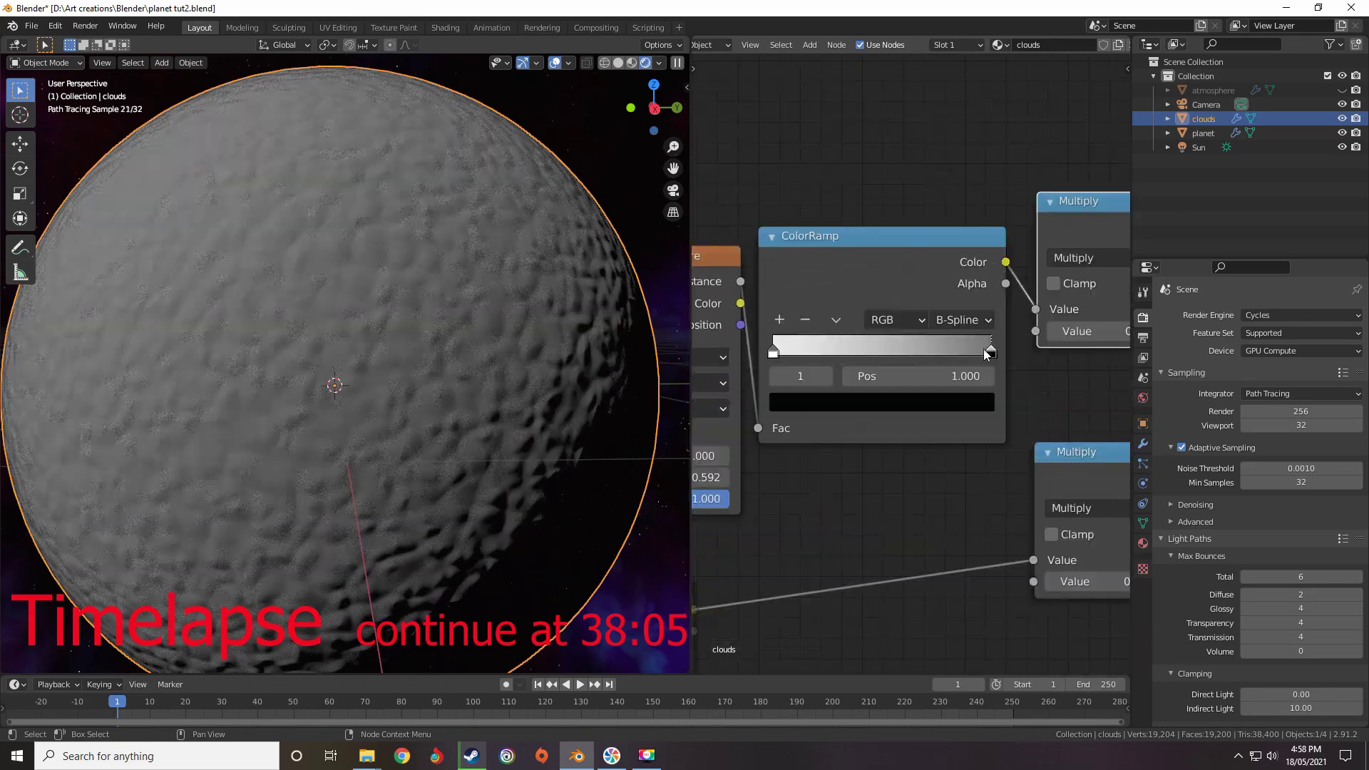
mouse_move(986, 350)
left_mouse_down()
mouse_move(789, 350)
mouse_move(996, 350)
left_mouse_up()
left_click_drag(774, 350, 896, 353)
scroll(896, 353, "up", 1)
middle_click_drag(896, 353, 870, 320)
mouse_move(974, 318)
left_mouse_down()
mouse_move(930, 322)
mouse_move(975, 320)
left_mouse_up()
scroll(870, 320, "up", 1)
middle_click_drag(870, 320, 921, 305)
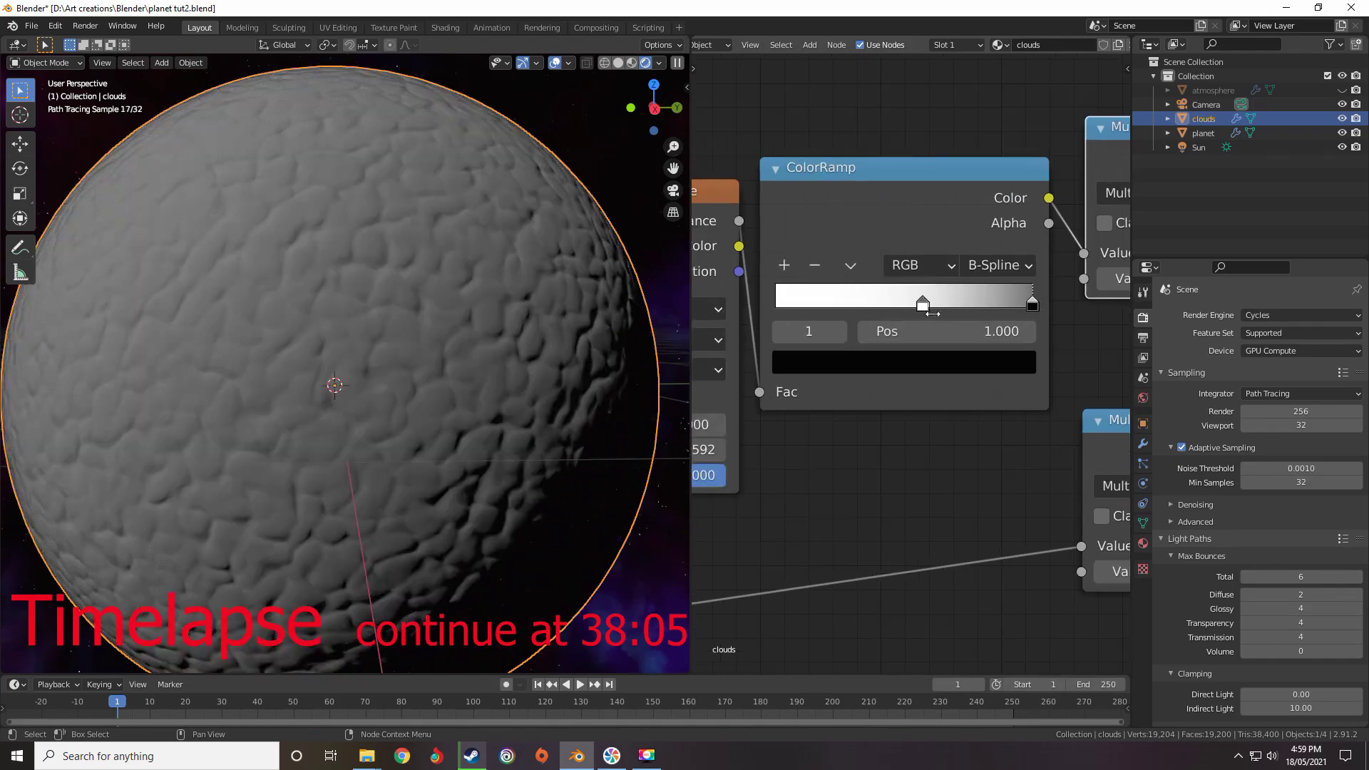
left_click_drag(921, 305, 780, 315)
Adjust the upper Voronoi Texture's Smoothness to 0.675
scroll(859, 334, "down", 1)
middle_click_drag(859, 334, 904, 358)
mouse_move(764, 450)
left_mouse_down()
mouse_move(797, 450)
mouse_move(774, 447)
left_mouse_up()
key("ctrl+z")
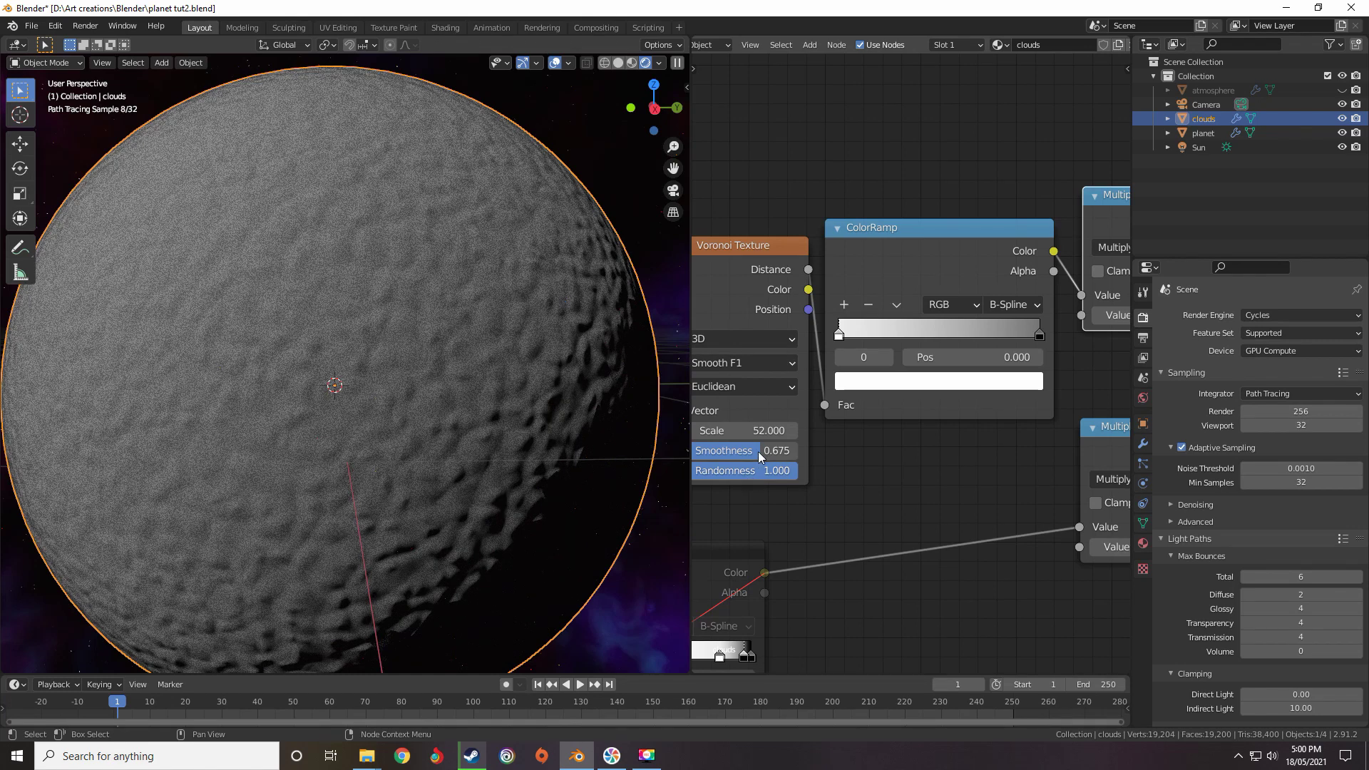
Try the upper Voronoi ColorRamp's white stop at about 0.791 and move it back to 0
middle_click_drag(809, 442, 796, 371)
scroll(800, 385, "down", 3)
scroll(801, 382, "up", 5)
middle_click_drag(903, 317, 822, 330)
scroll(798, 306, "up", 3)
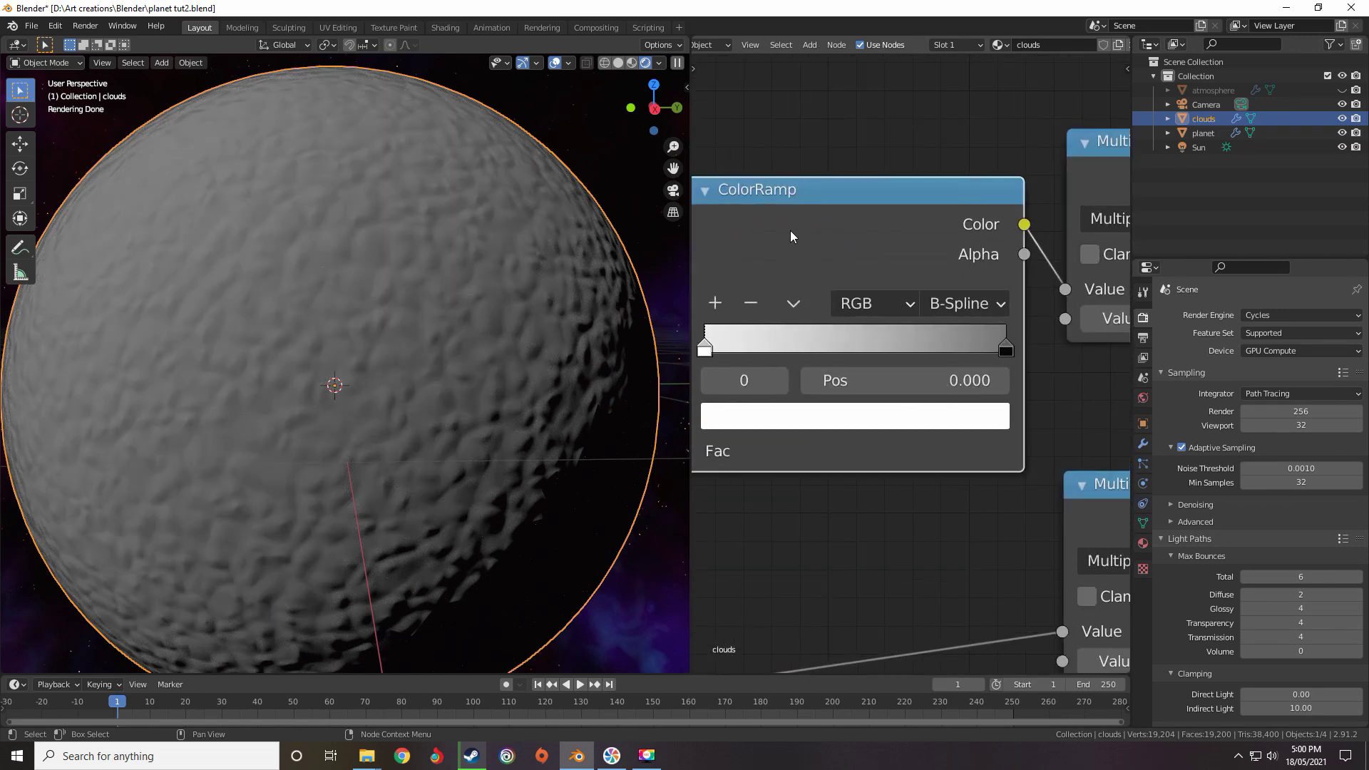
scroll(790, 235, "down", 3)
middle_click_drag(867, 383, 875, 306)
scroll(964, 279, "up", 1)
scroll(805, 267, "up", 1)
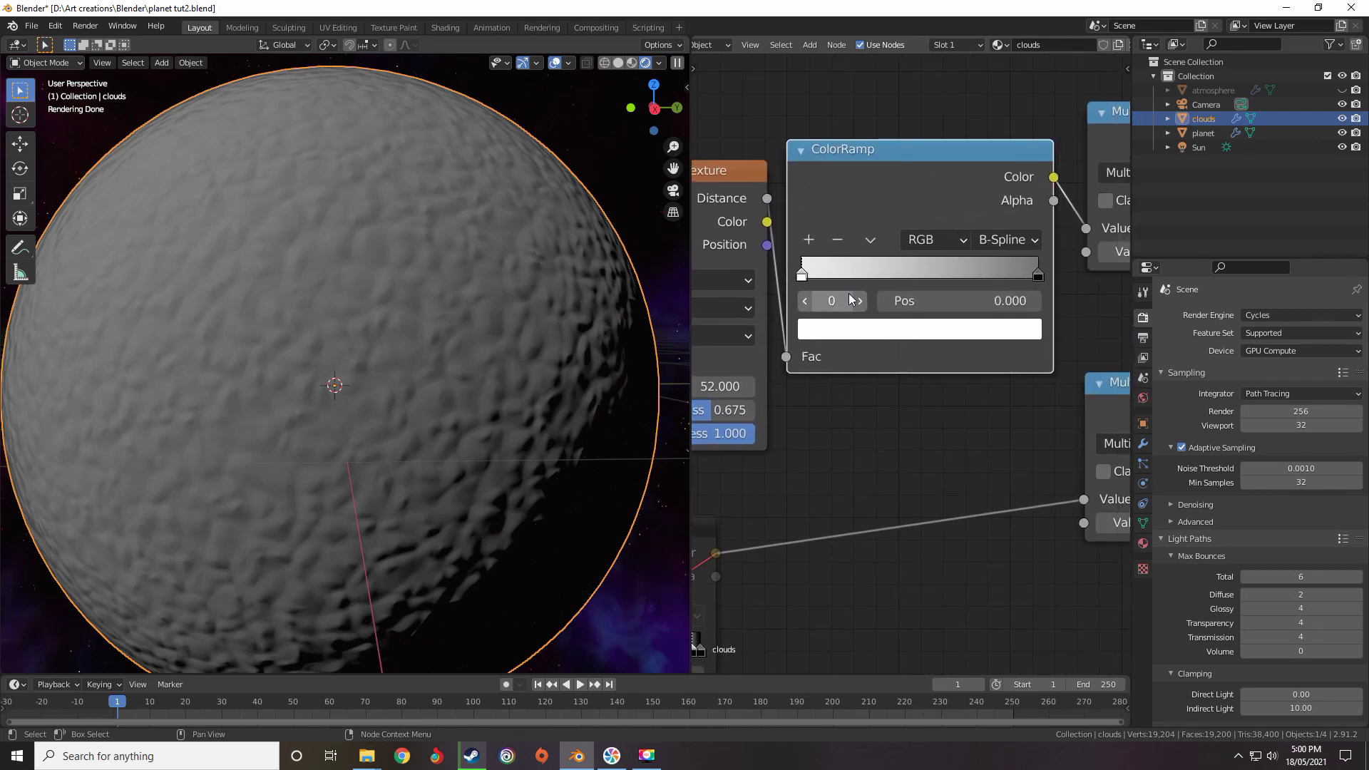
left_click_drag(806, 267, 1025, 275)
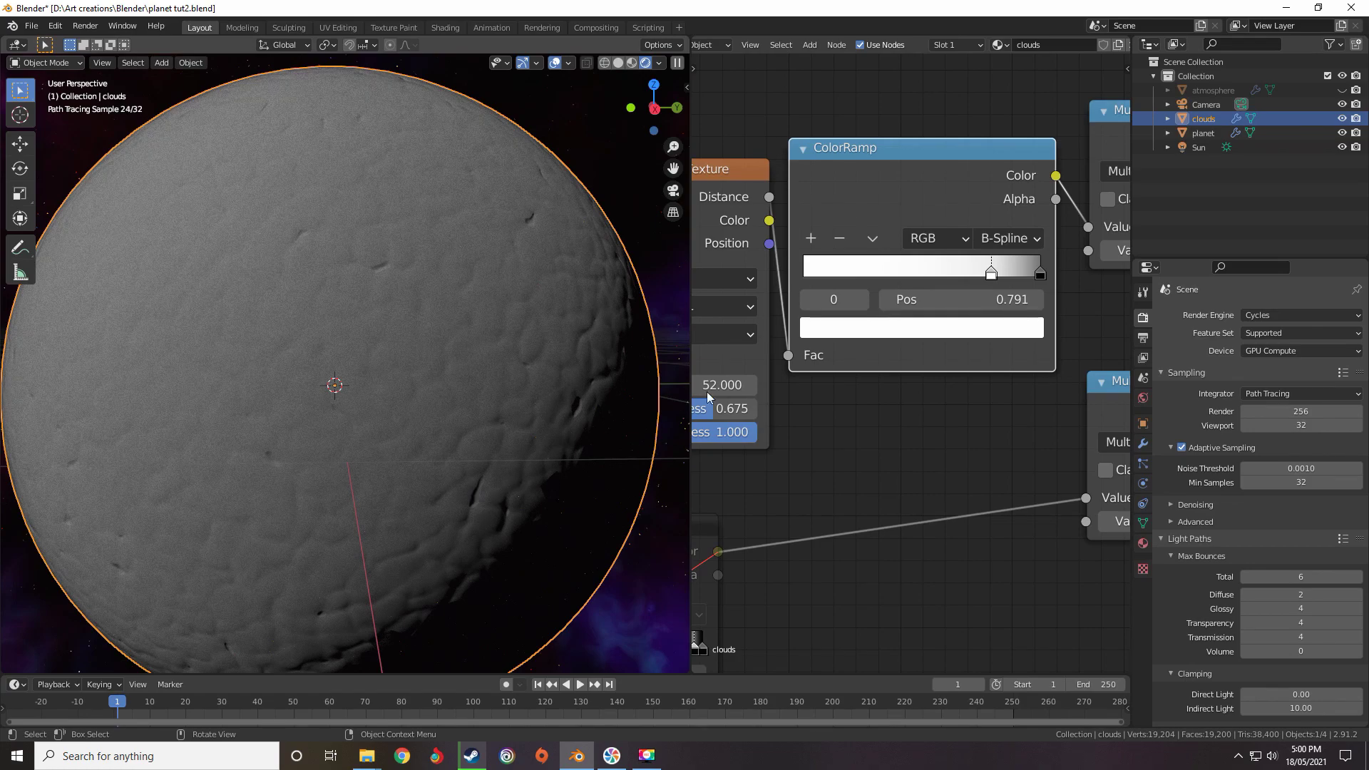
left_click_drag(989, 276, 806, 275)
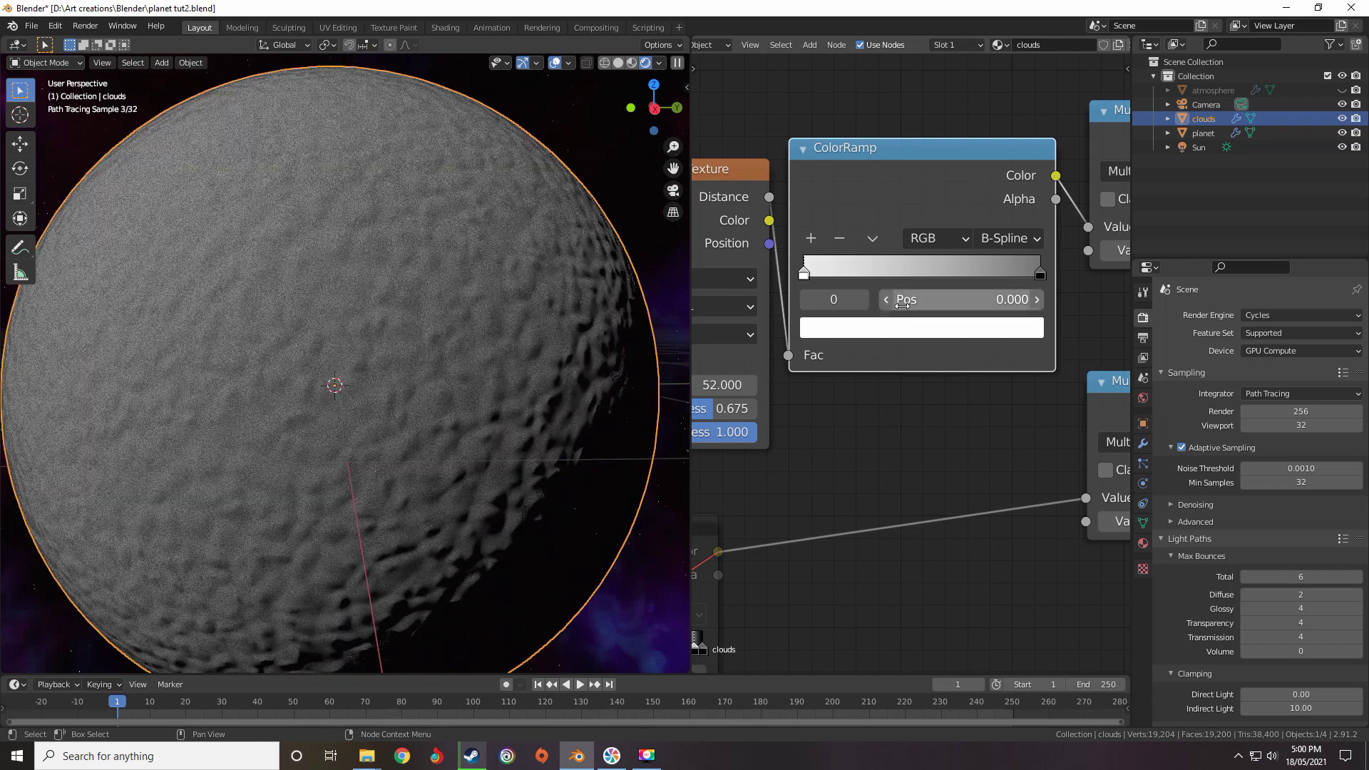
Examine the upper and middle Voronoi chains, from their Multiply nodes back to the muted ColorRamp
scroll(777, 340, "down", 2)
scroll(948, 346, "down", 6)
middle_click_drag(998, 342, 830, 378)
scroll(830, 377, "down", 3)
middle_click_drag(748, 332, 924, 299)
scroll(834, 298, "up", 4)
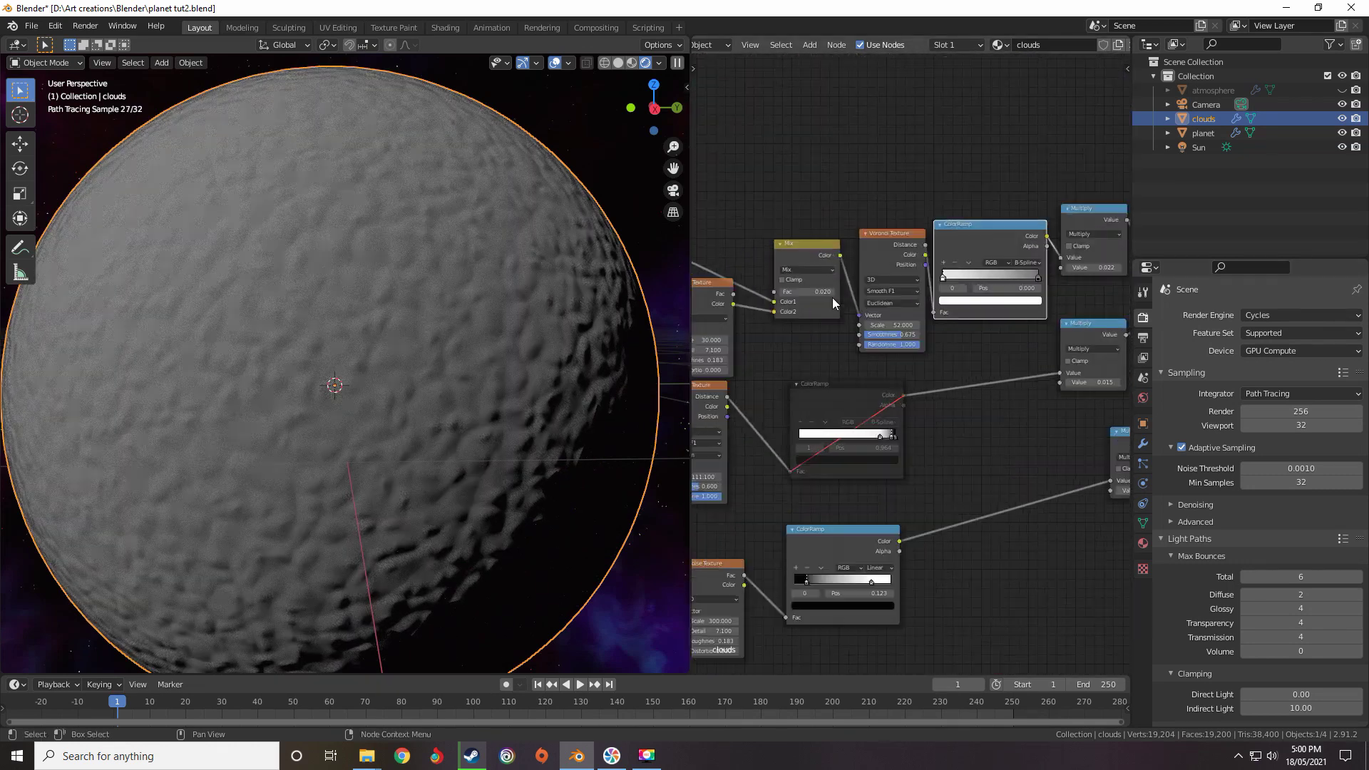
scroll(929, 294, "up", 2)
middle_click_drag(825, 333, 897, 161)
middle_click_drag(933, 257, 863, 327)
scroll(862, 327, "up", 2)
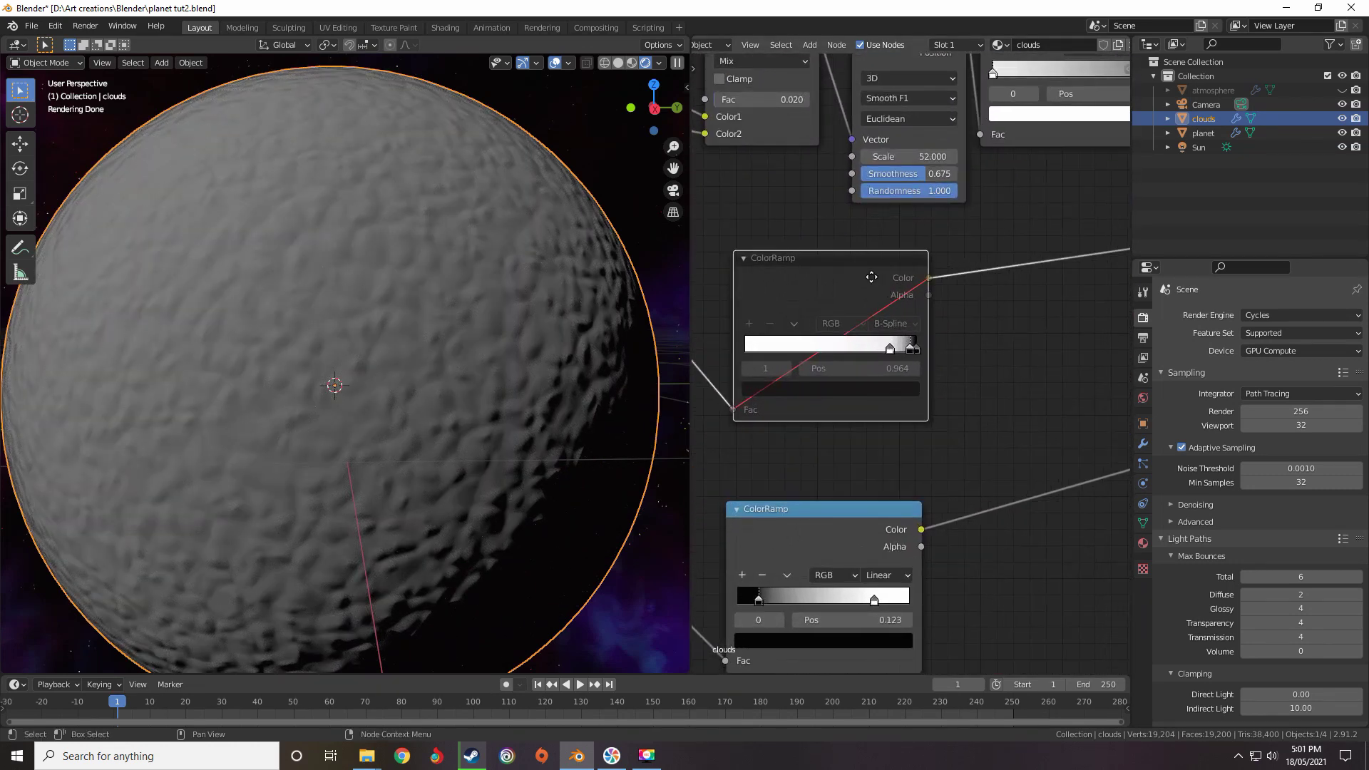
Connect the middle Multiply node's Value directly to the Add node before the Bump, replacing the upper chain's link
scroll(896, 278, "down", 5)
middle_click_drag(897, 278, 894, 311)
scroll(792, 342, "down", 4)
scroll(772, 369, "up", 3)
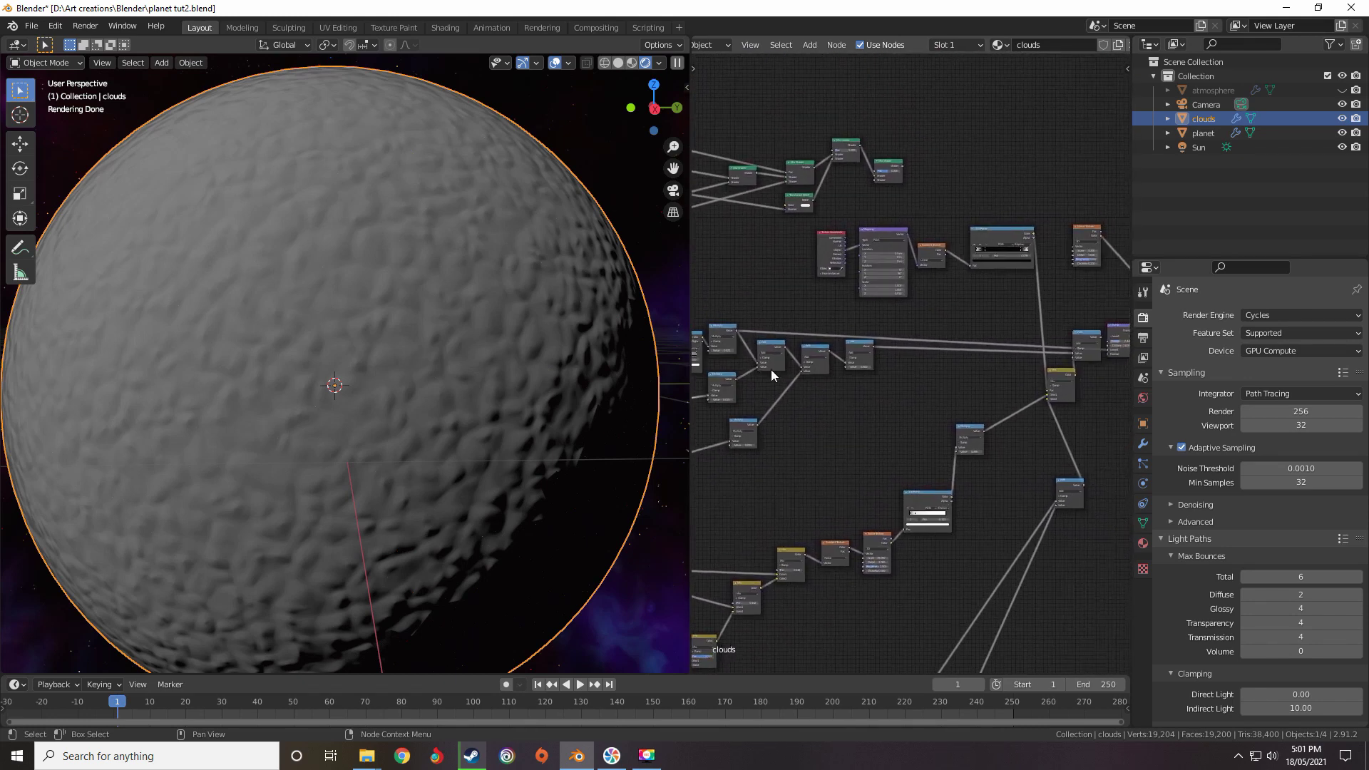
left_click_drag(749, 380, 1094, 351)
Re-enable the muted ColorRamp in the middle Voronoi chain
scroll(900, 356, "up", 5)
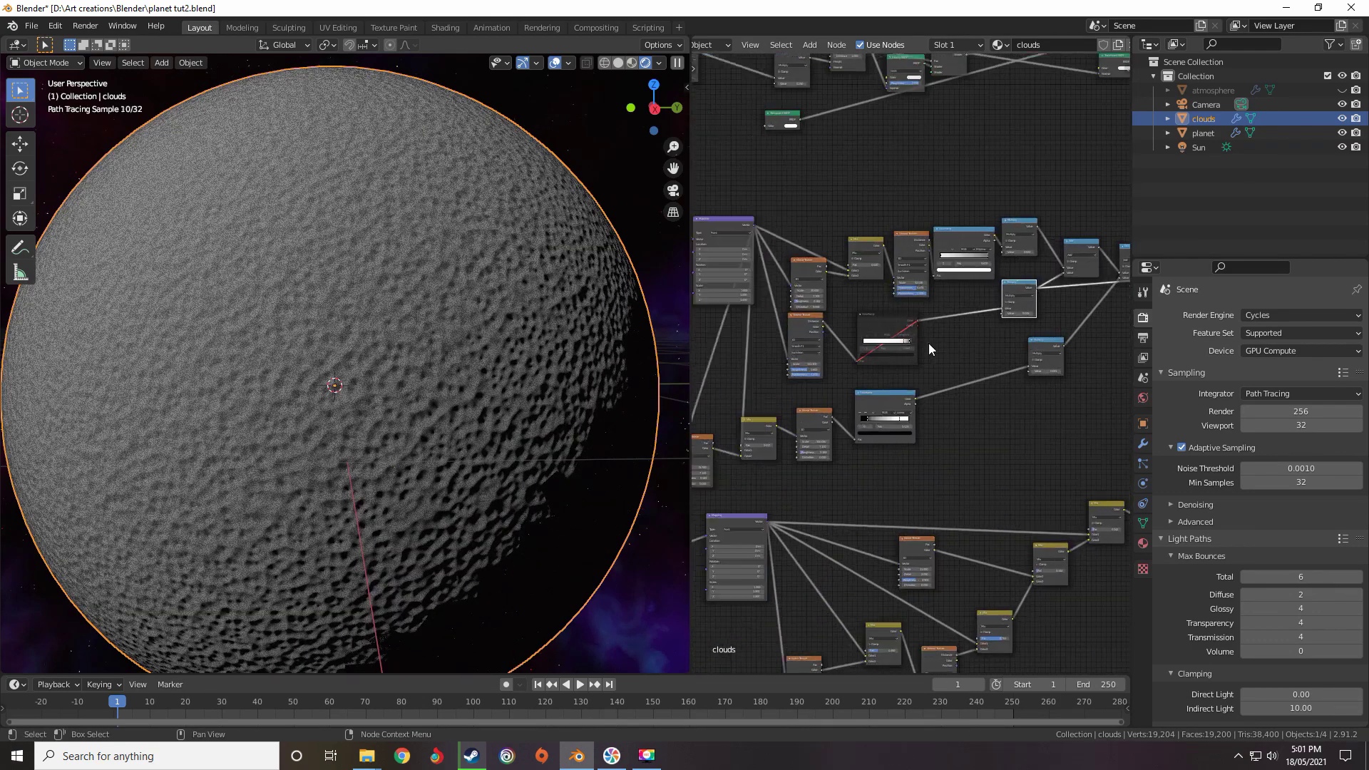
scroll(907, 342, "up", 2)
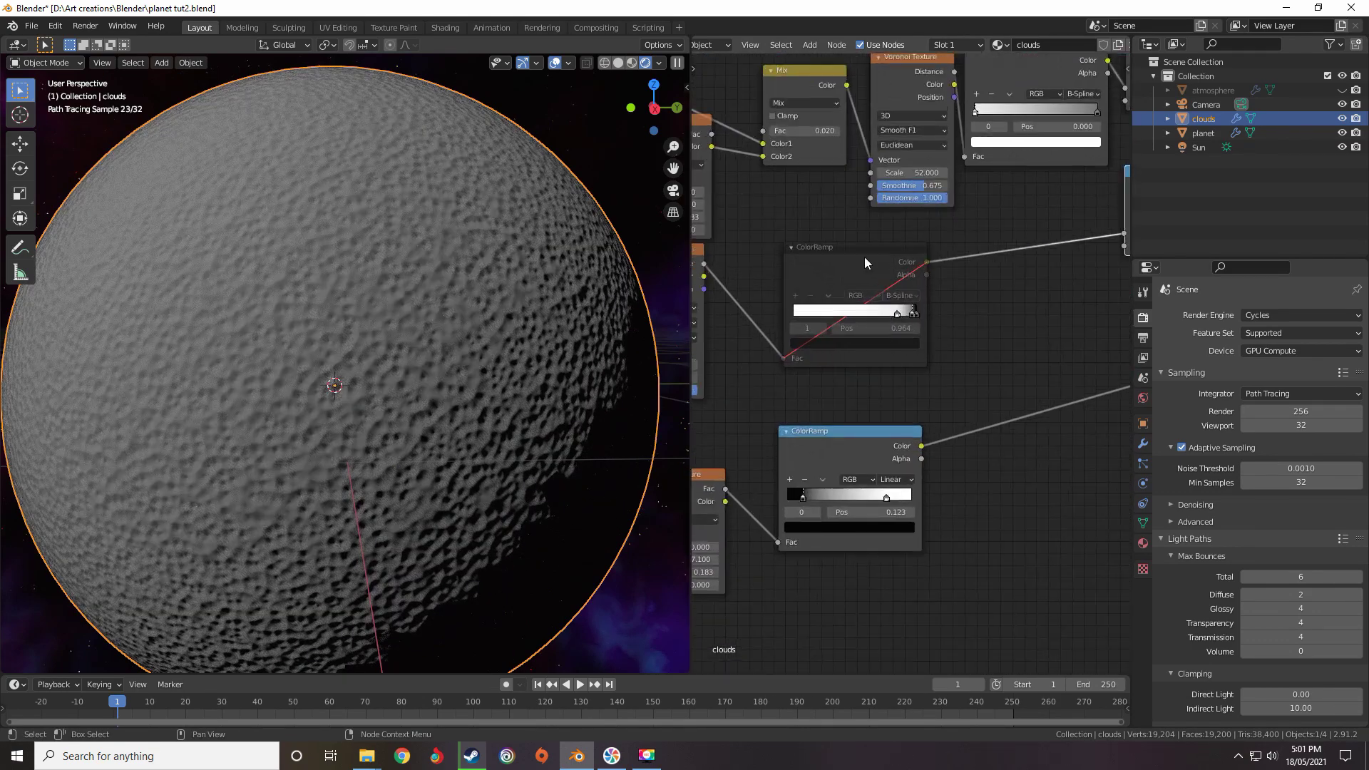
key("m")
Delete the extra black stop from the middle Voronoi ColorRamp and move its white stop to 0
scroll(884, 324, "up", 3)
scroll(883, 286, "up", 3)
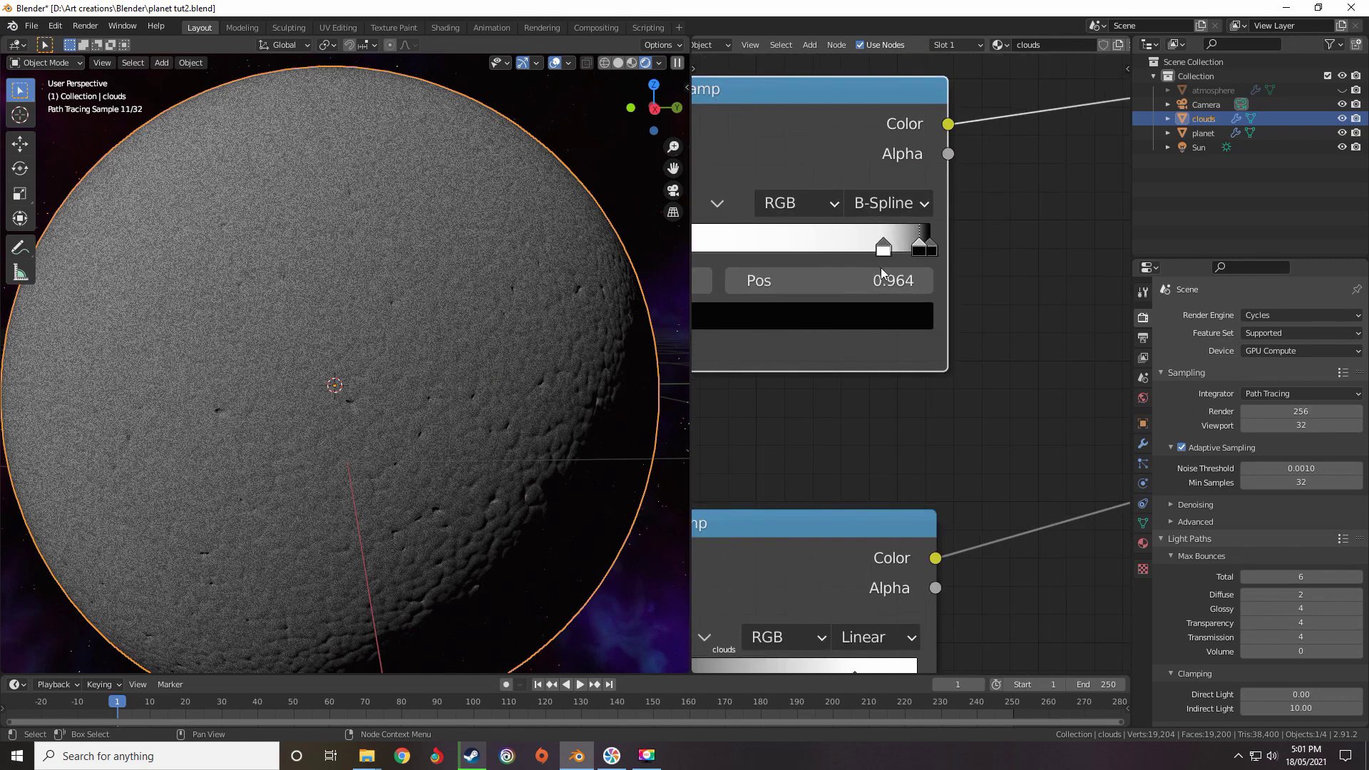
left_click_drag(817, 255, 660, 270)
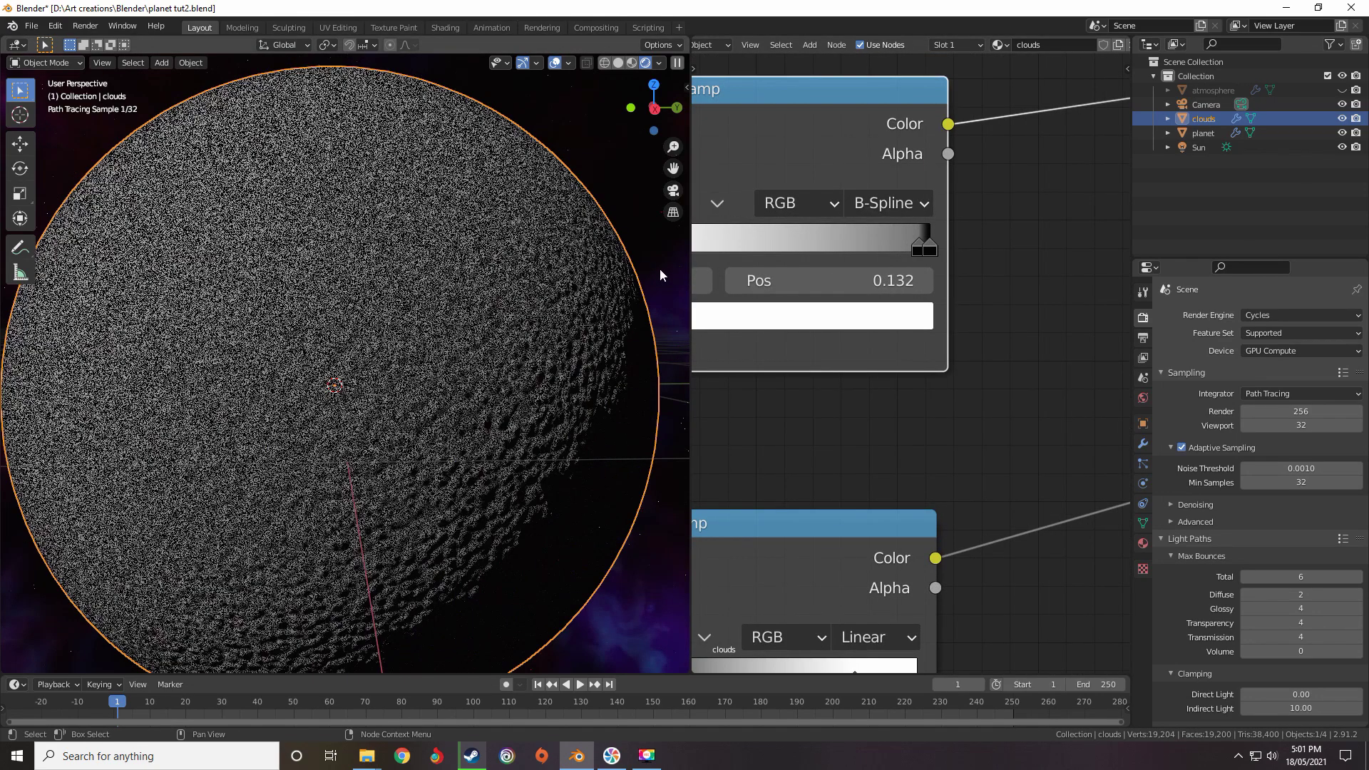
left_click(921, 246)
scroll(755, 233, "down", 3)
left_click(751, 255)
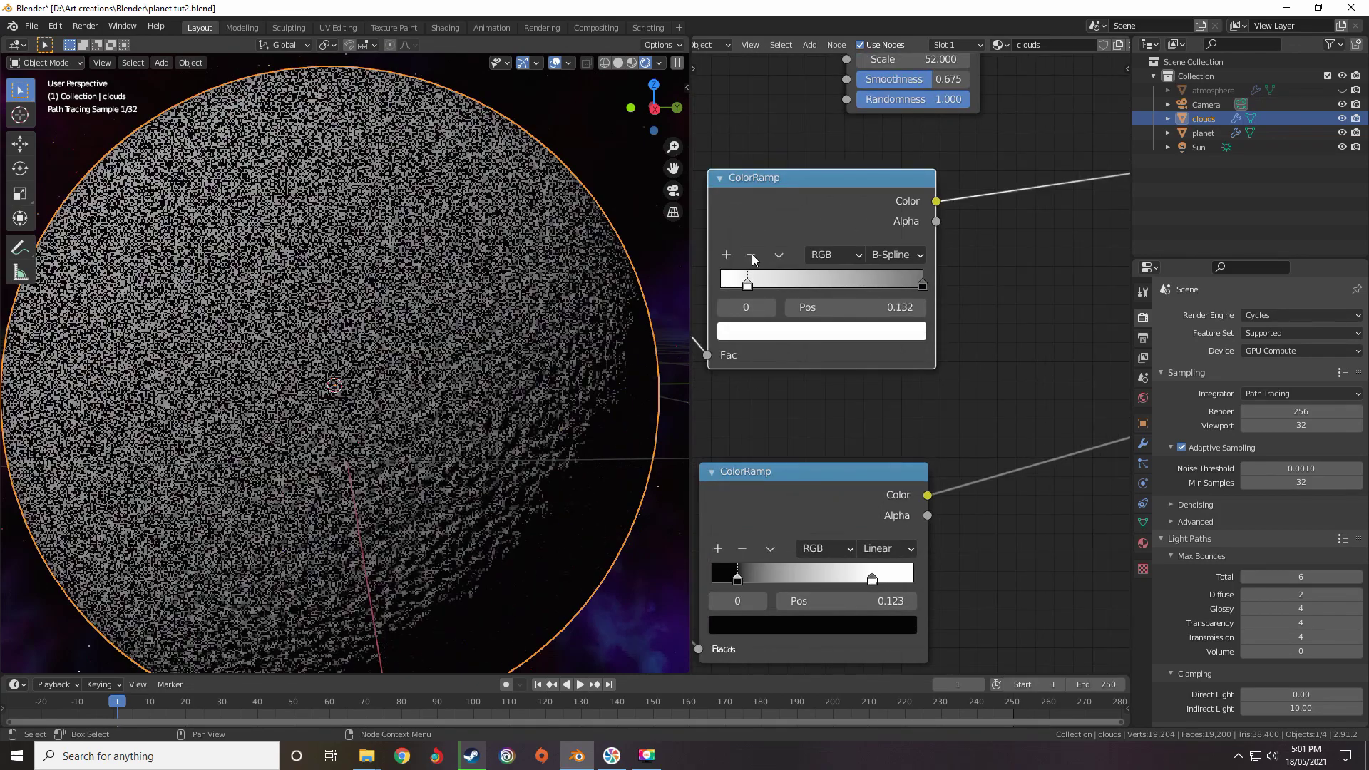
left_click_drag(753, 288, 668, 284)
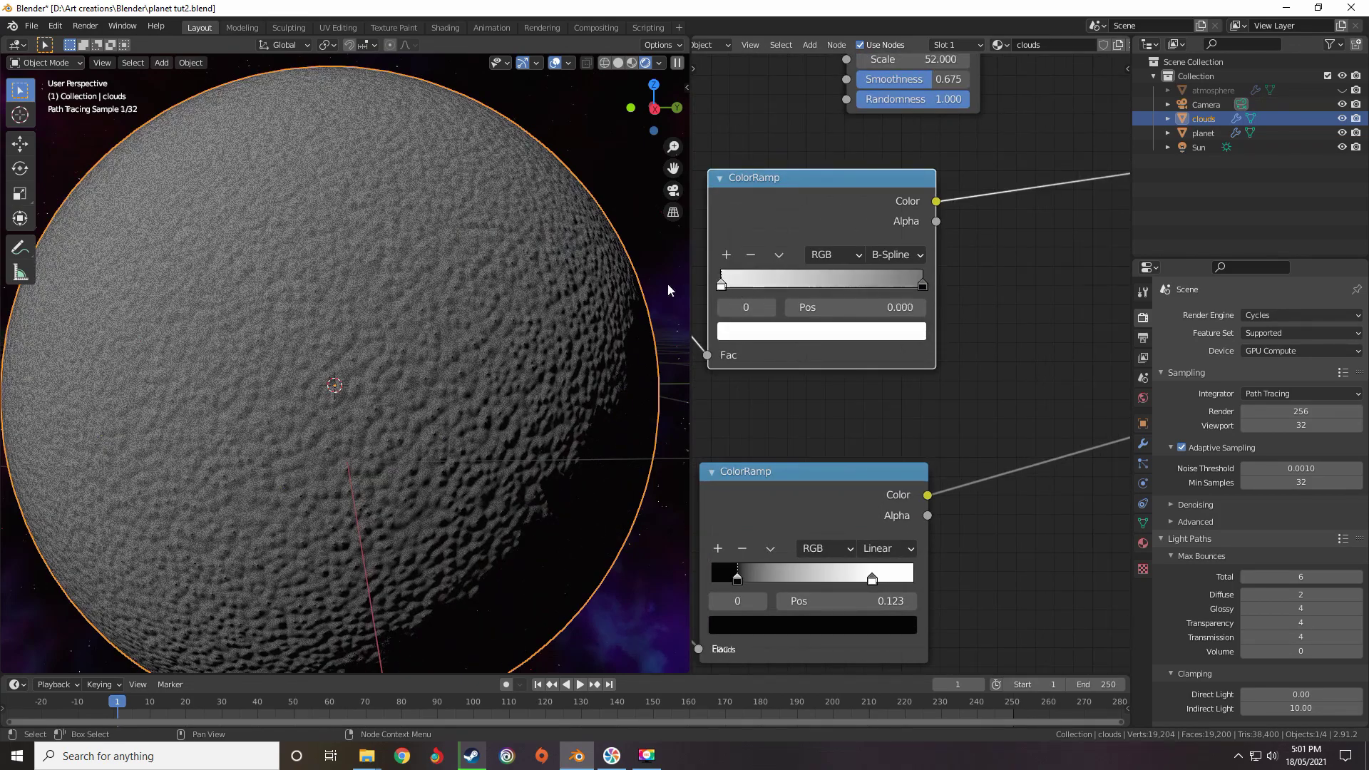
Try the middle Voronoi ColorRamp's white stop at about 0.832 and return it to 0
middle_click_drag(697, 298, 818, 285)
left_click_drag(900, 284, 984, 279)
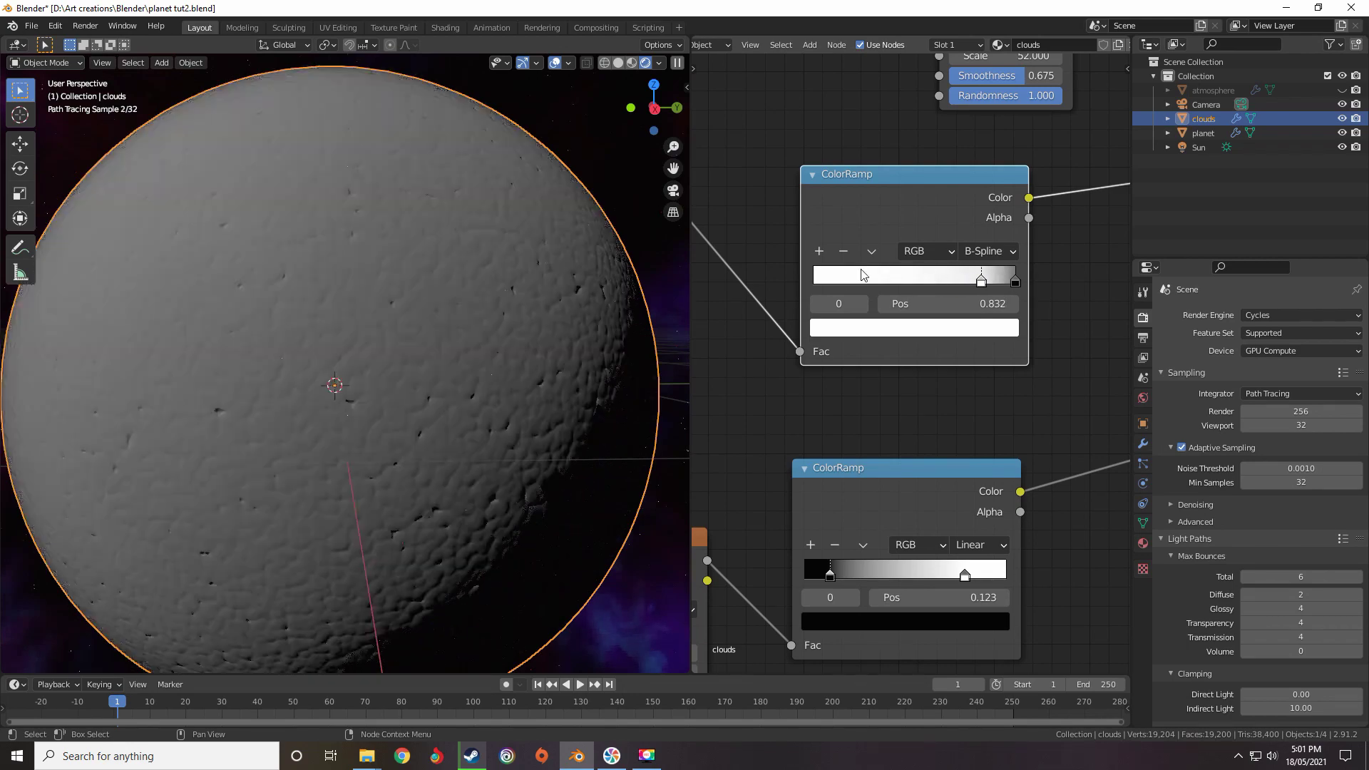
scroll(826, 268, "down", 5)
middle_click_drag(760, 247, 898, 289)
scroll(899, 292, "up", 3)
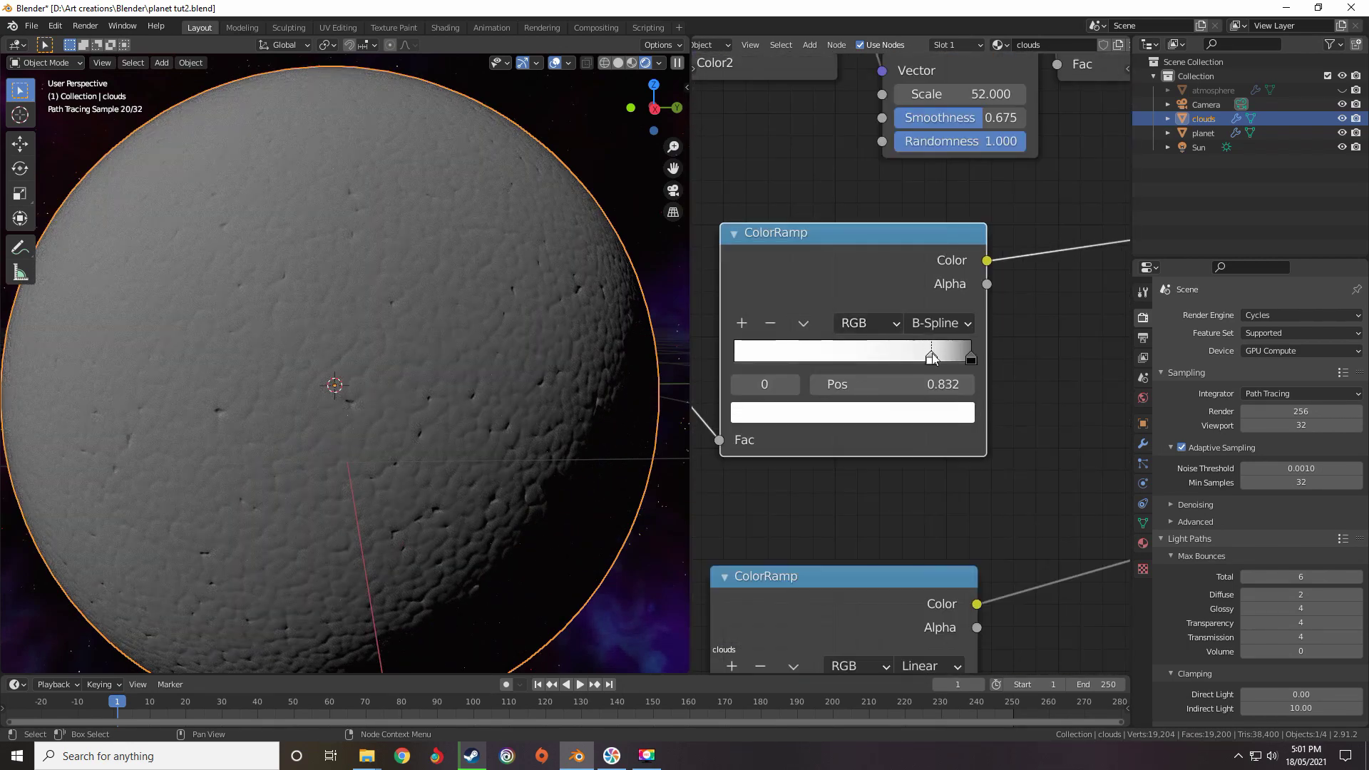
left_click_drag(931, 356, 712, 368)
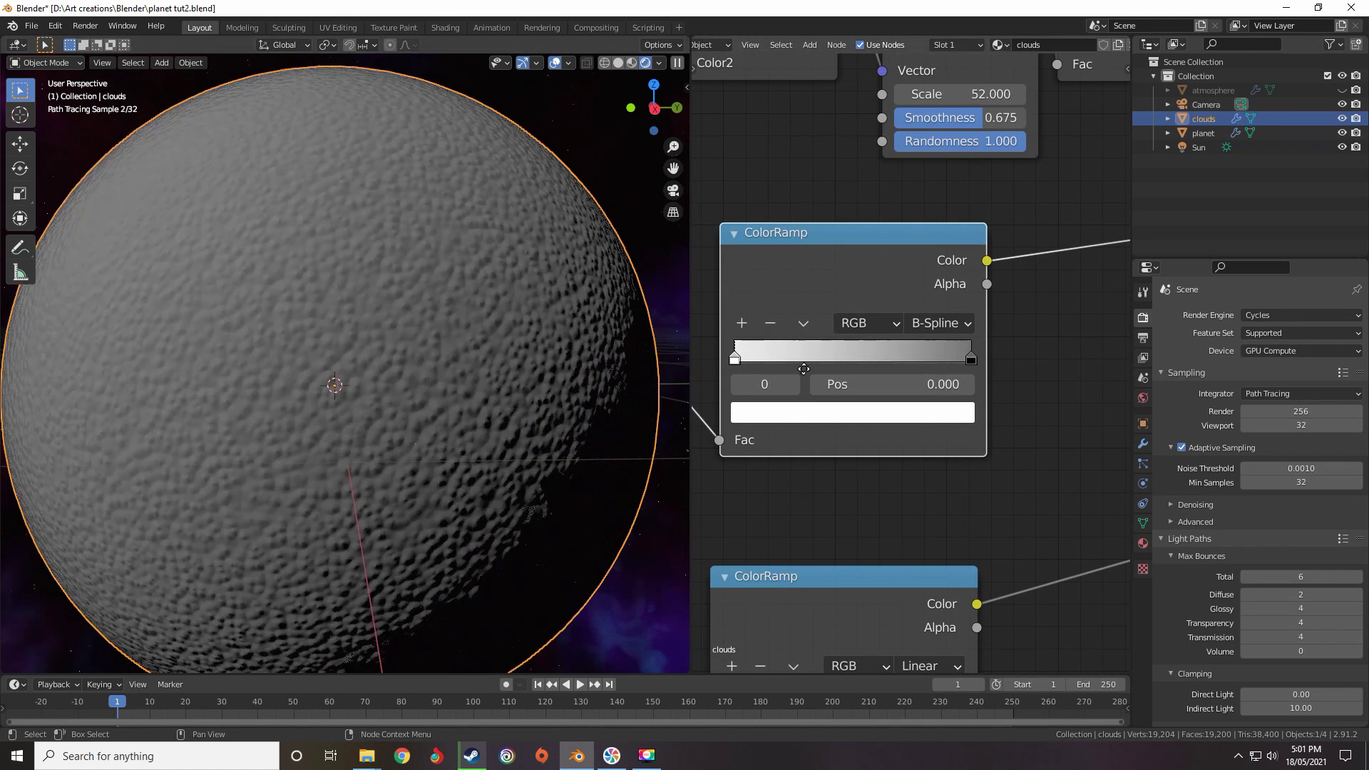
Connect the final Add node's Value output to the Bump node's Height so the combined chains drive the bump
middle_click_drag(871, 349, 1012, 308)
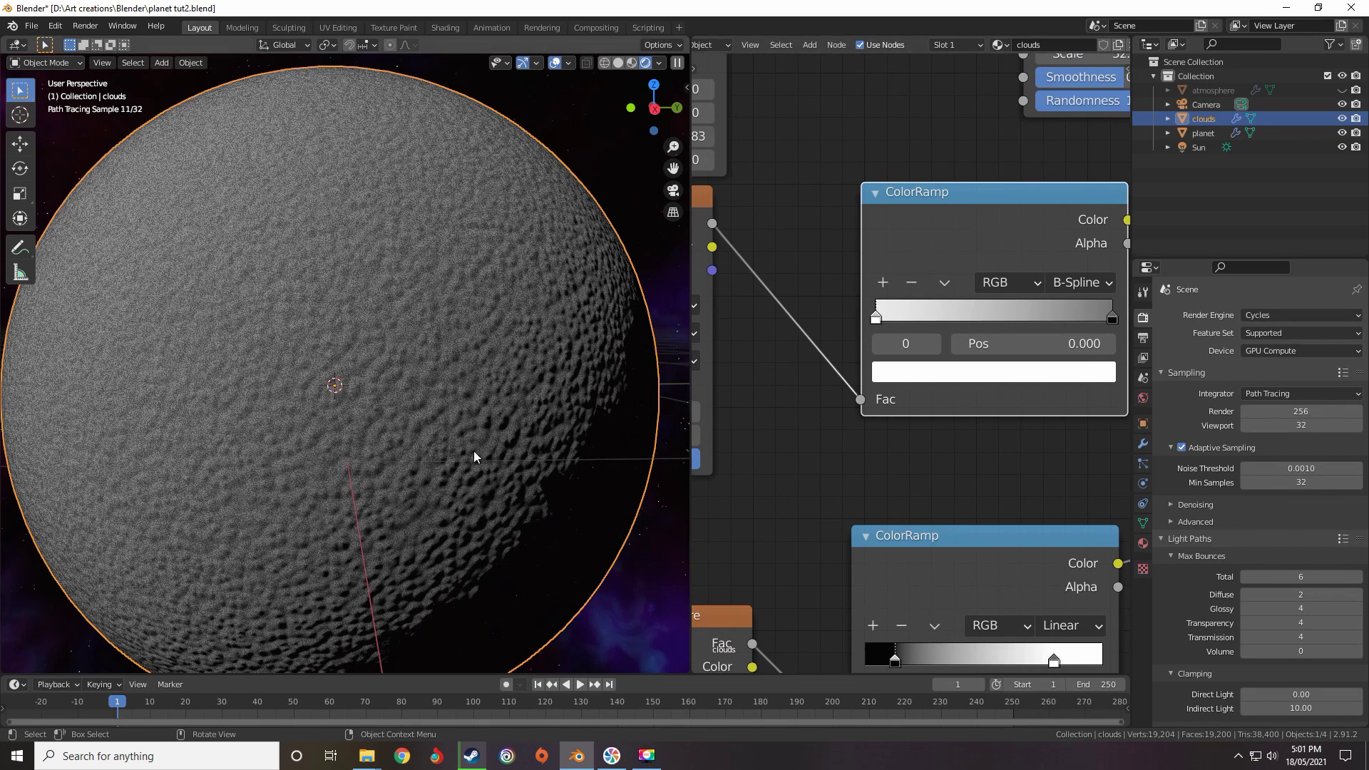
scroll(859, 347, "down", 4)
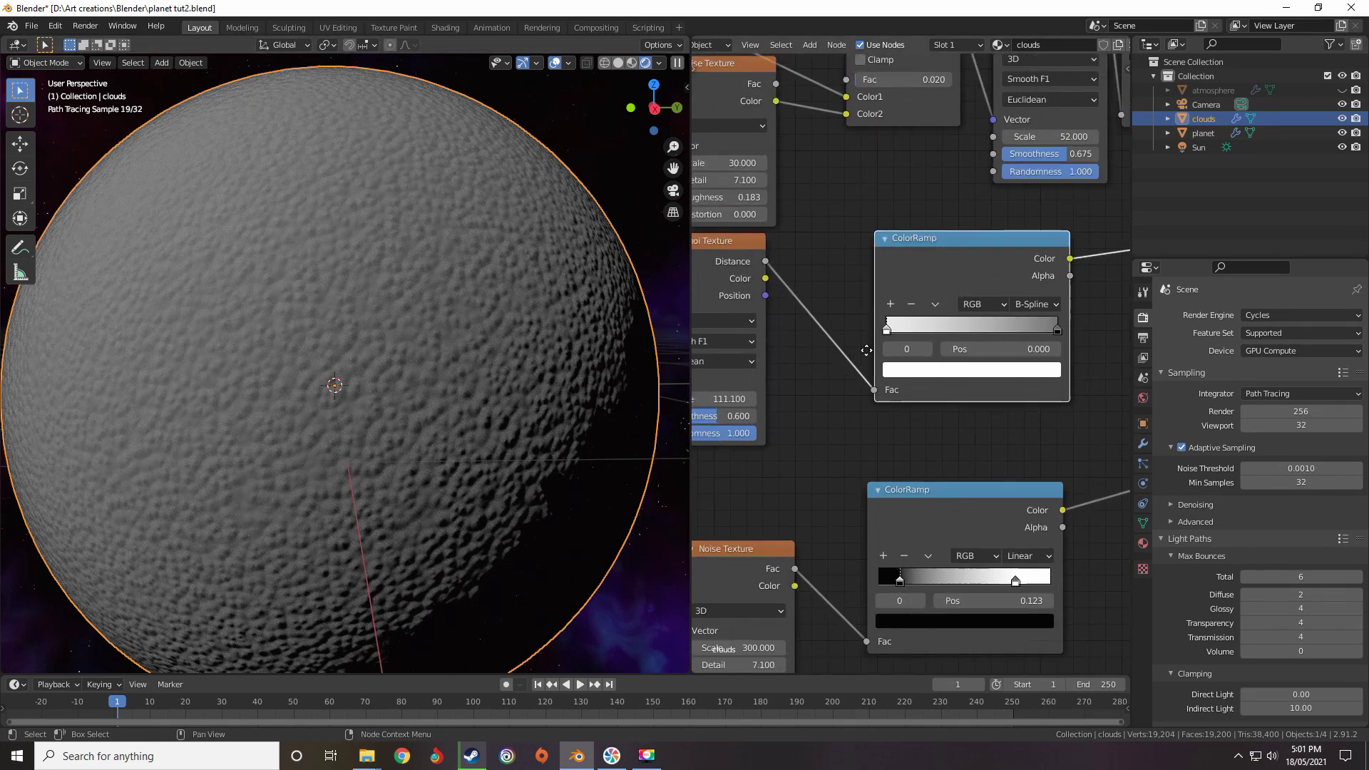
mouse_move(860, 347)
middle_mouse_down()
mouse_move(860, 362)
mouse_move(829, 373)
mouse_move(841, 345)
mouse_move(911, 312)
middle_mouse_up()
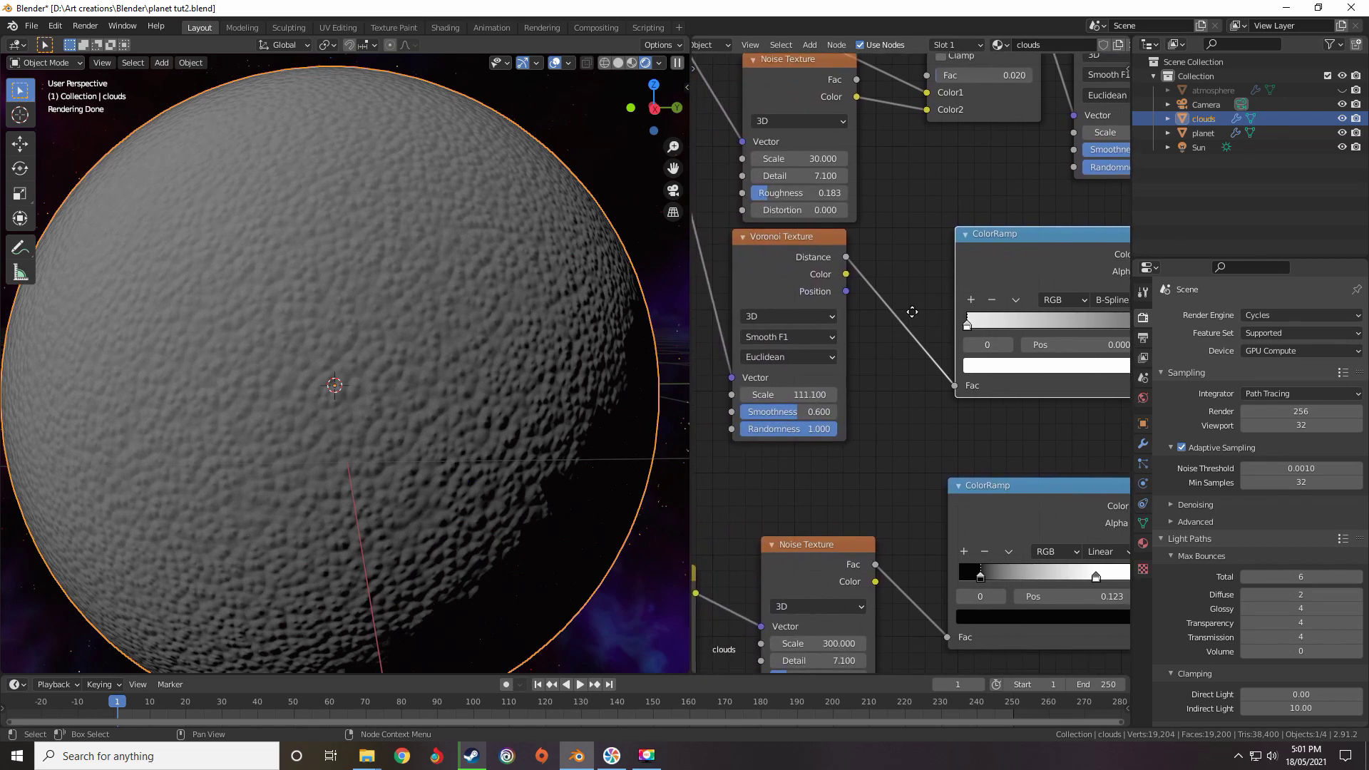
scroll(919, 308, "down", 8)
middle_click_drag(1051, 250, 860, 332)
scroll(860, 331, "down", 4)
scroll(976, 318, "up", 5)
middle_click_drag(990, 321, 886, 332)
scroll(886, 332, "down", 10)
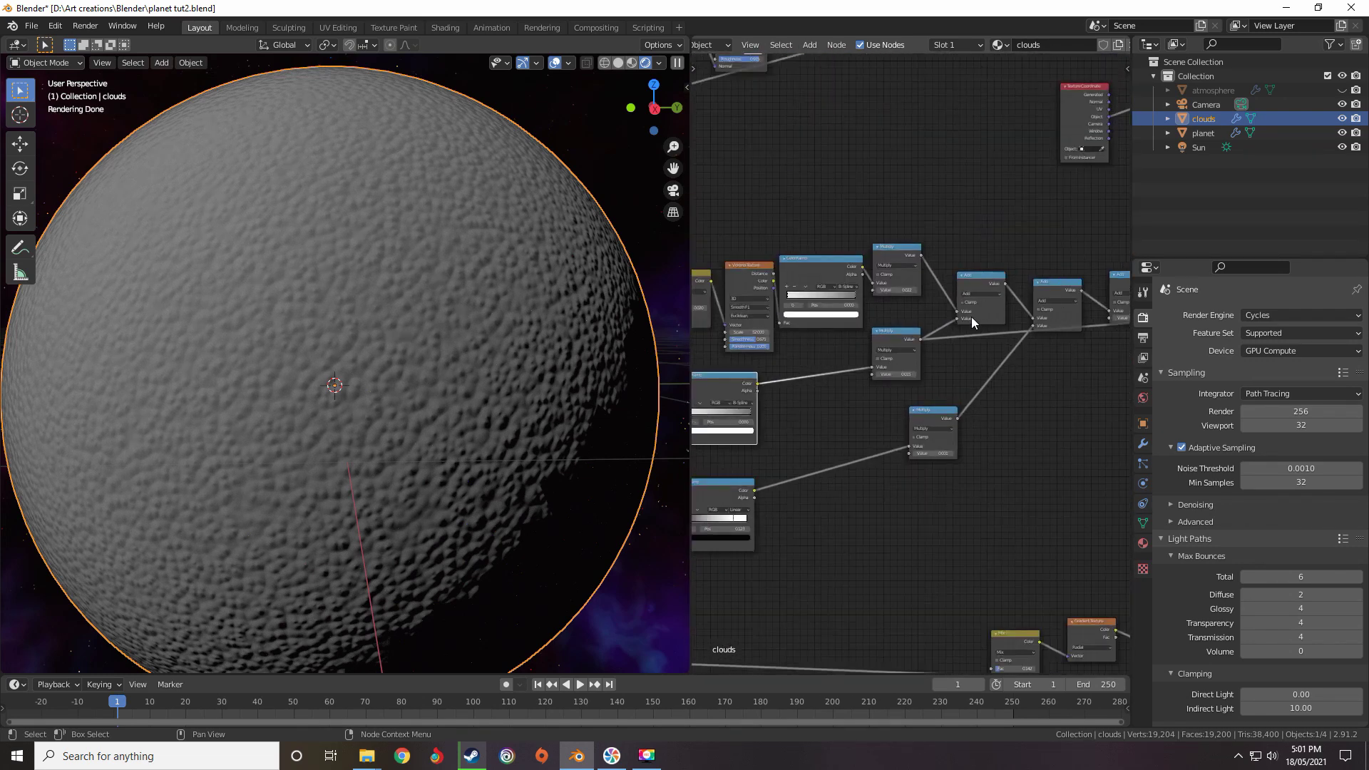
middle_click_drag(973, 318, 869, 337)
scroll(875, 335, "up", 6)
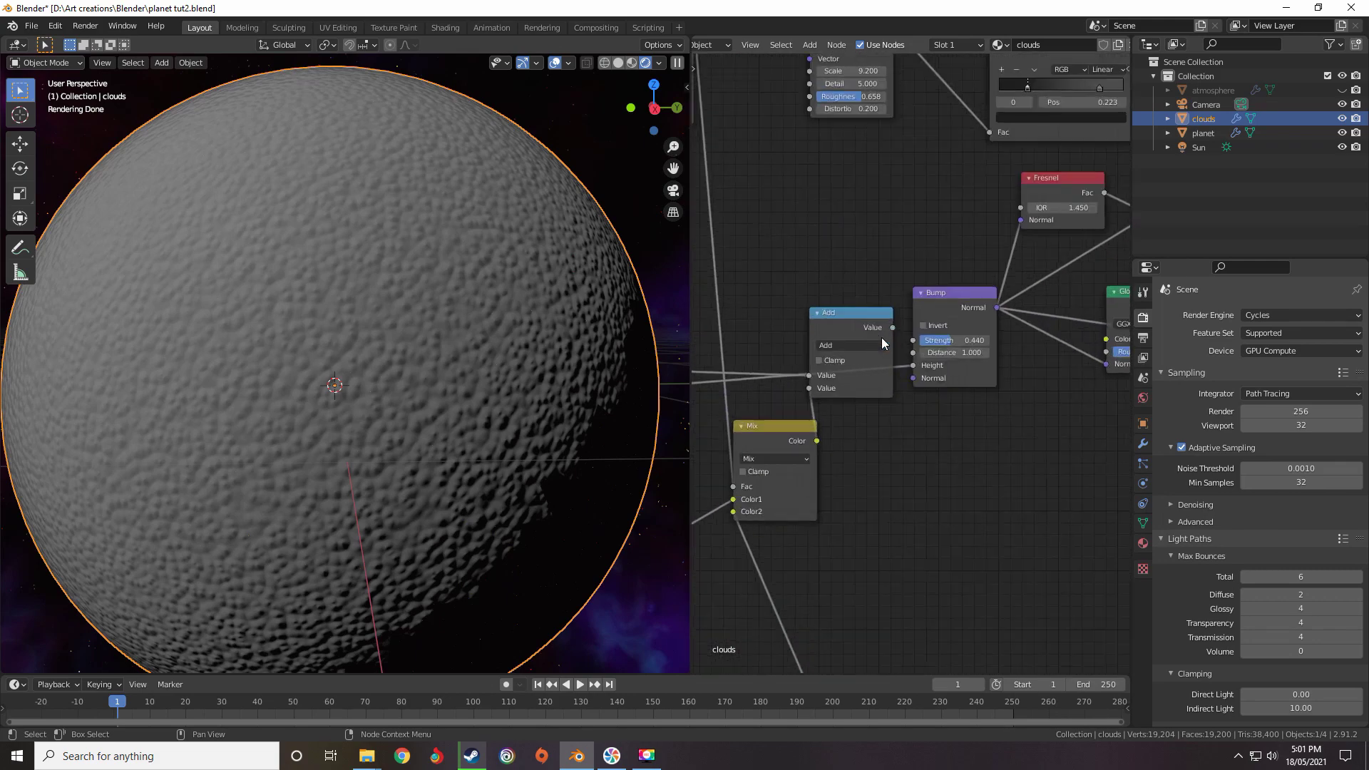
left_click_drag(852, 318, 915, 364)
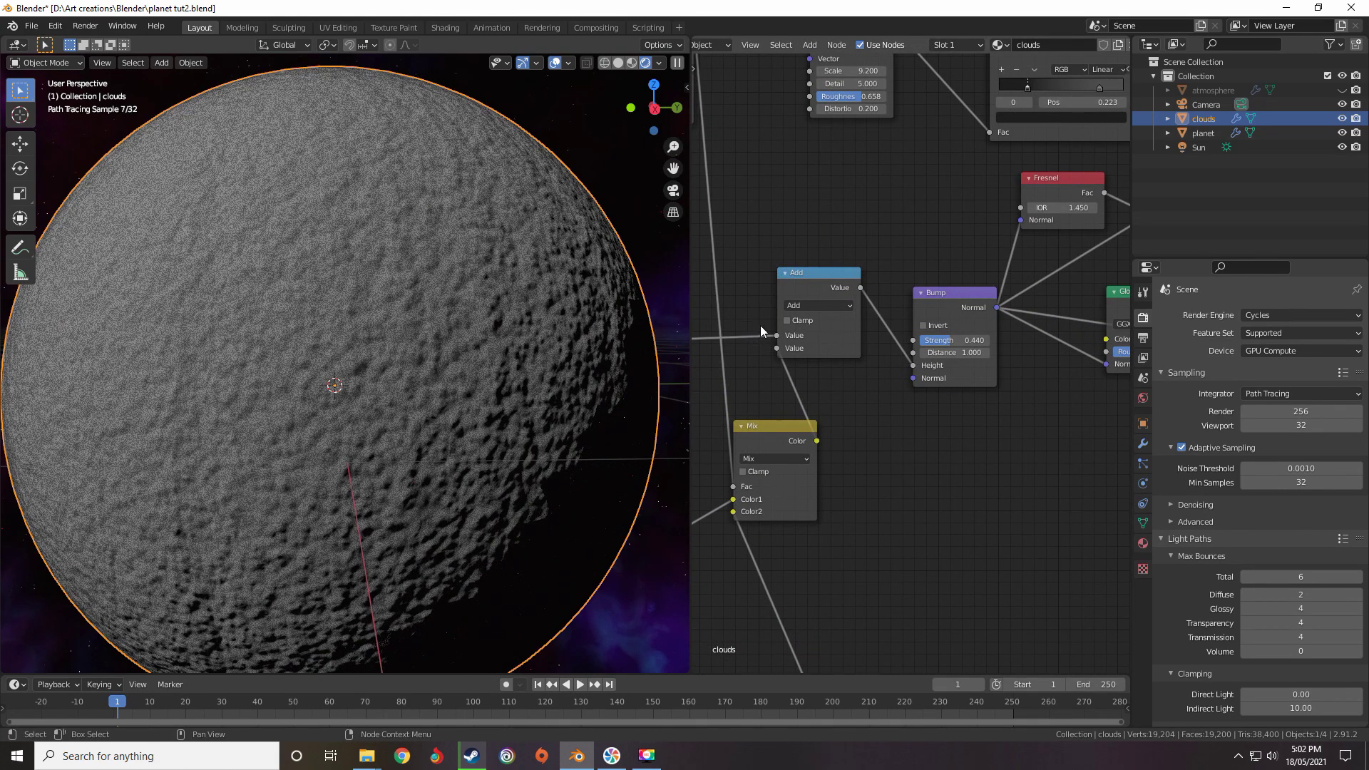
Push the white stop of the upper Voronoi chain's ColorRamp fully to position 0
scroll(870, 310, "down", 1)
middle_click_drag(881, 294, 1131, 271)
middle_click_drag(785, 284, 996, 324)
scroll(798, 295, "down", 8)
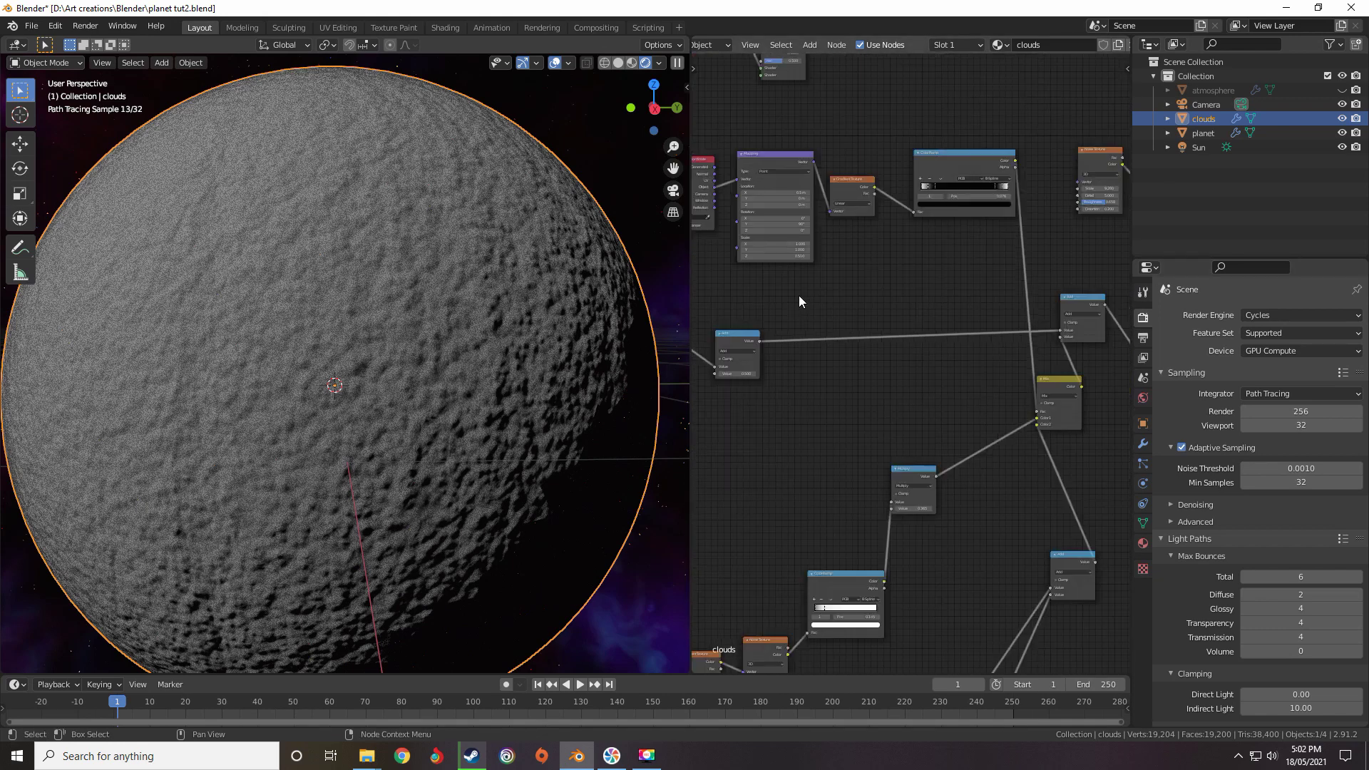
scroll(800, 296, "down", 5)
middle_click_drag(844, 309, 1105, 269)
scroll(827, 258, "up", 10)
middle_click_drag(813, 262, 916, 347)
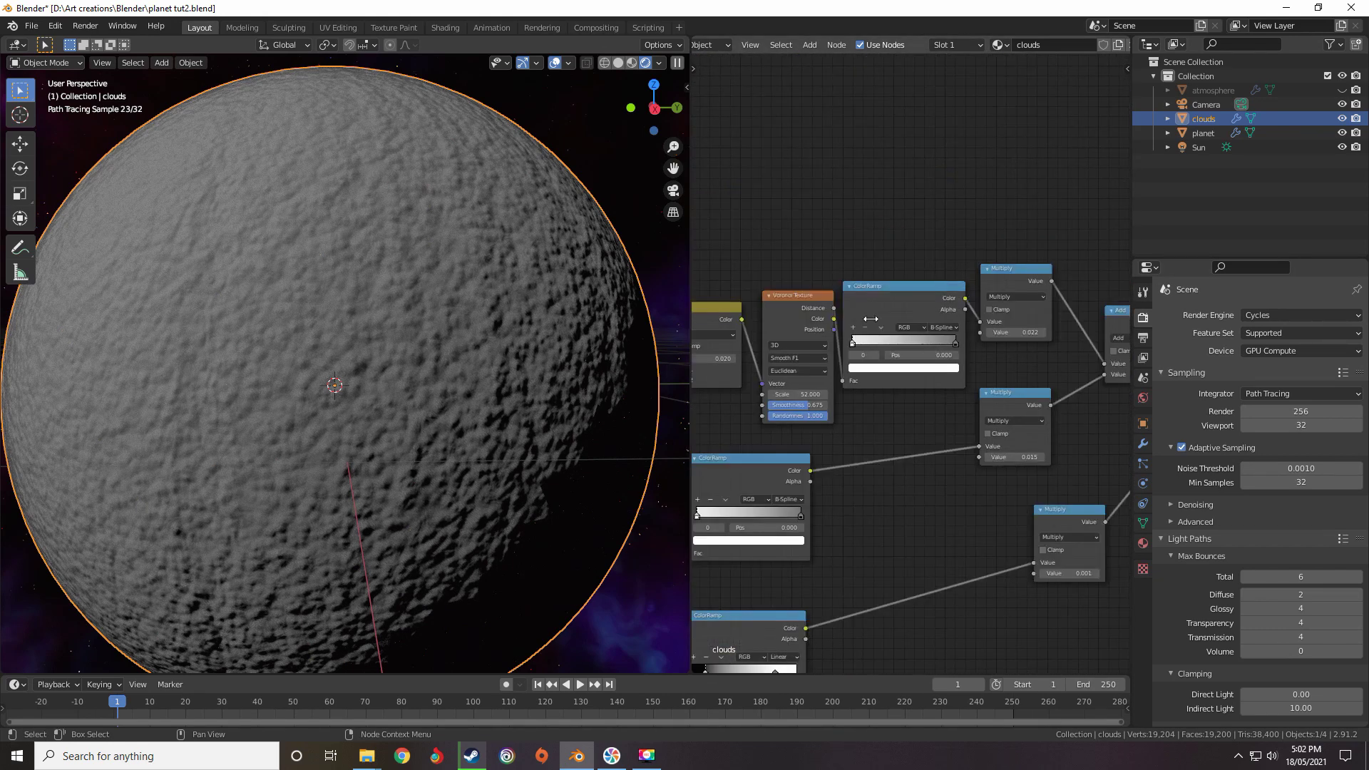
scroll(871, 319, "up", 4)
left_click(832, 246)
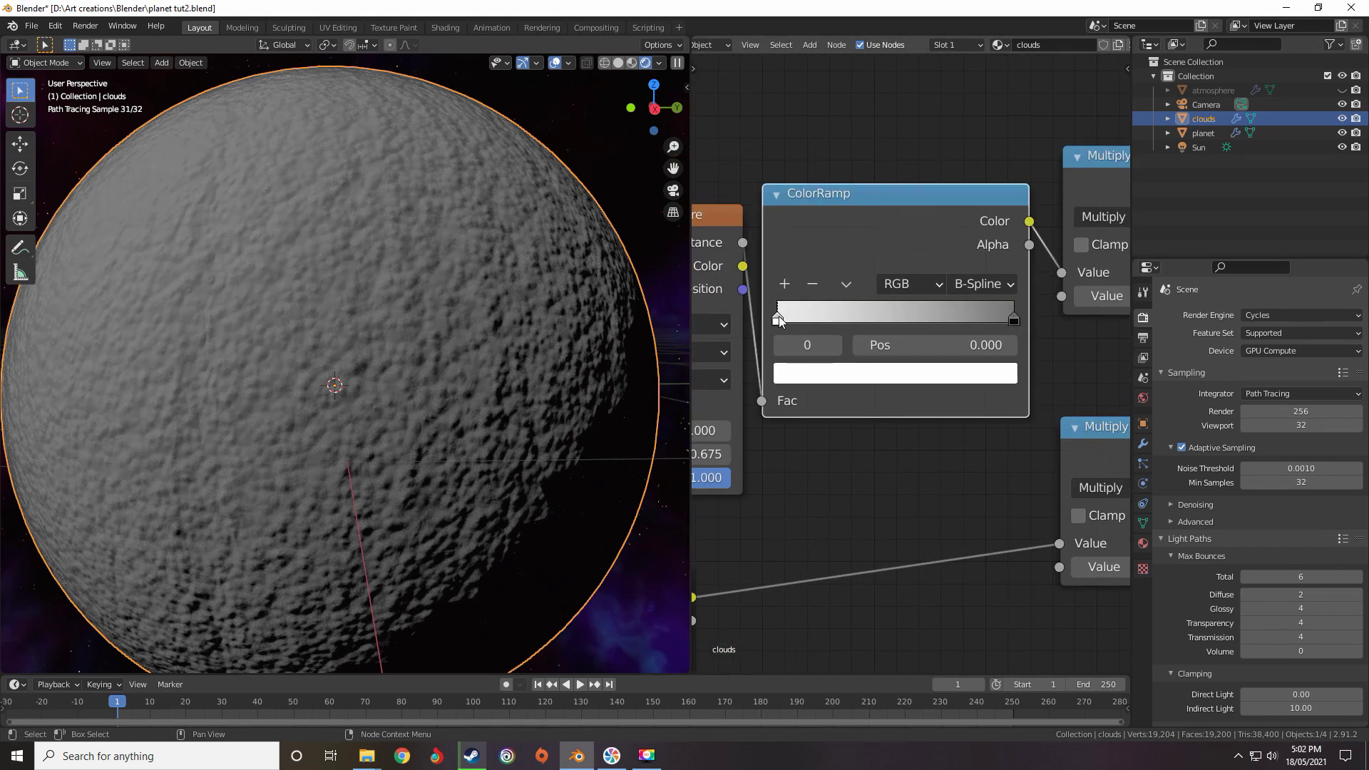
left_click_drag(778, 315, 708, 328)
Set the upper Voronoi chain's Multiply value to 0.01 and the middle chain's Multiply value to 0.005
scroll(868, 417, "down", 2)
middle_click_drag(833, 406, 740, 434)
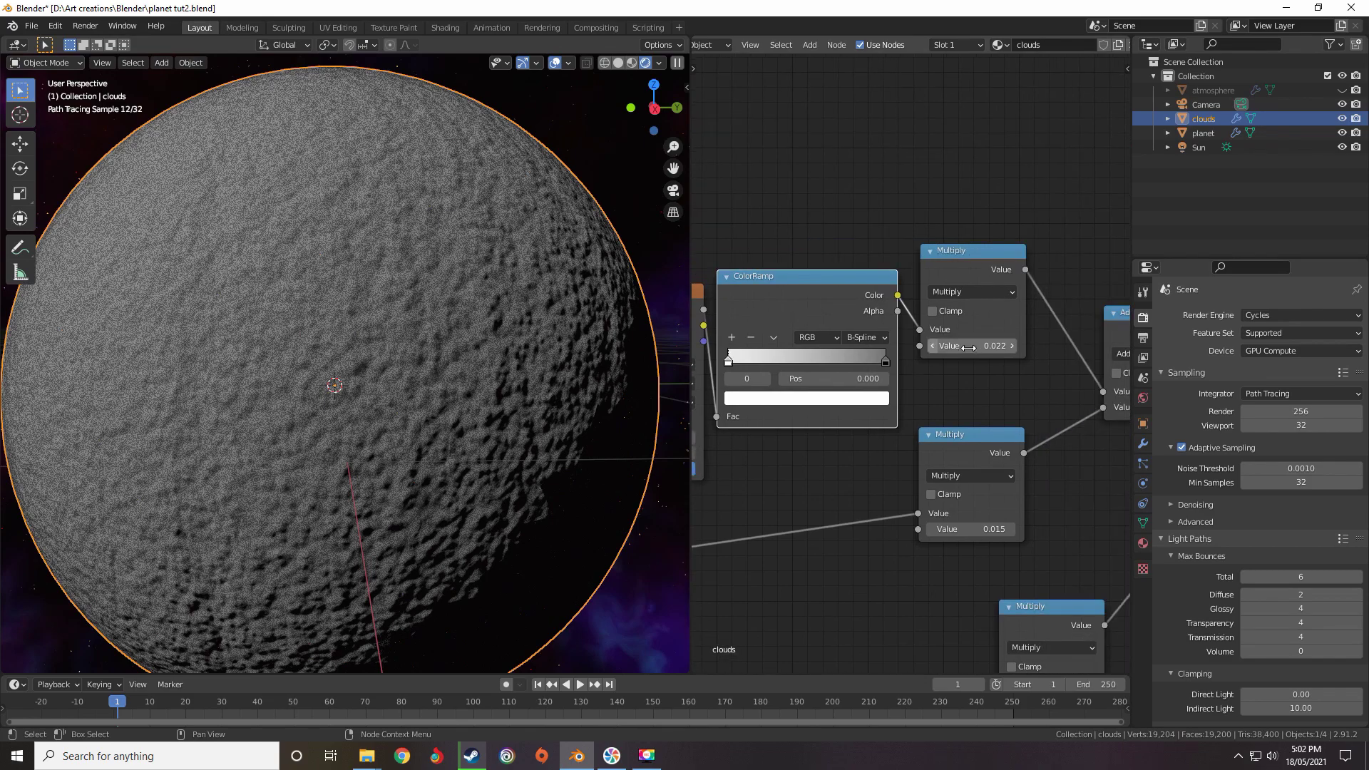
double_click(985, 345)
type("0.01")
key("Return")
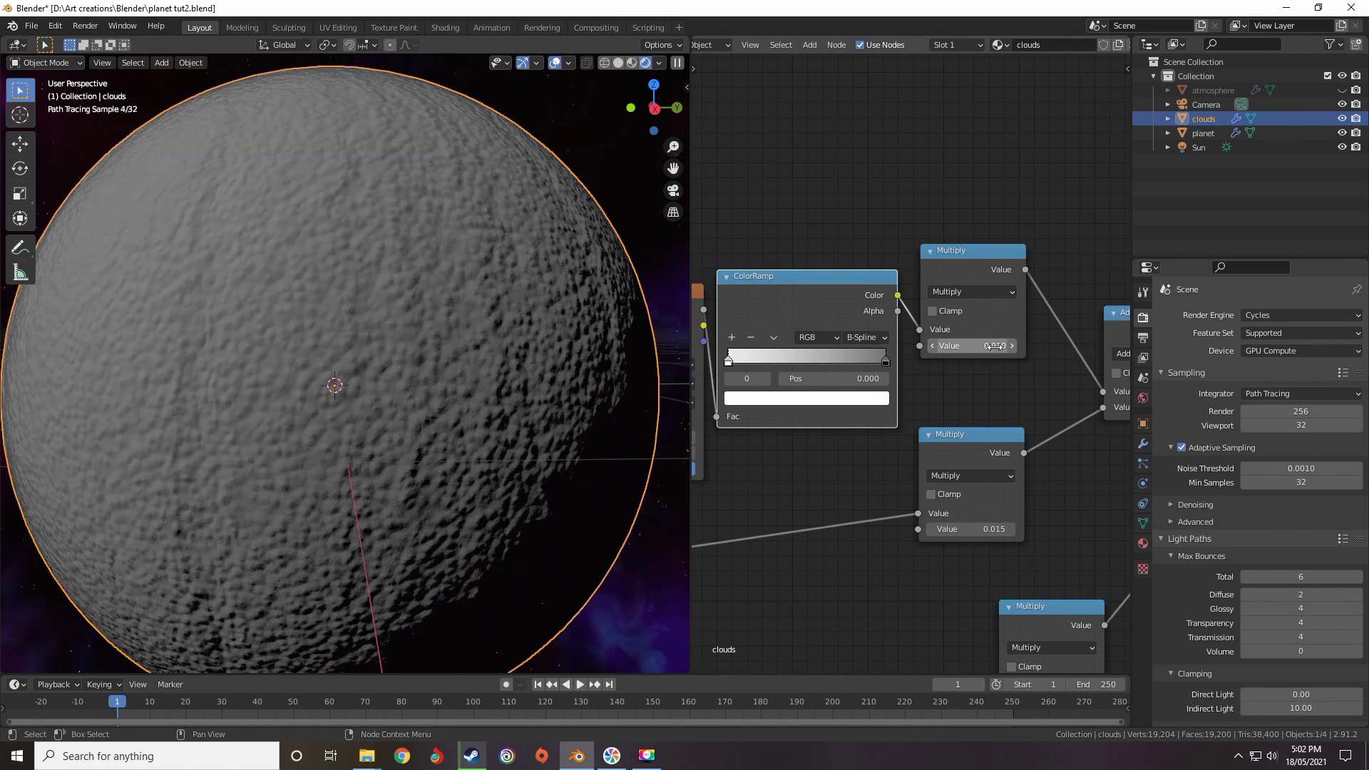
scroll(946, 469, "down", 2)
left_click(969, 464)
type("0.004")
key("Return")
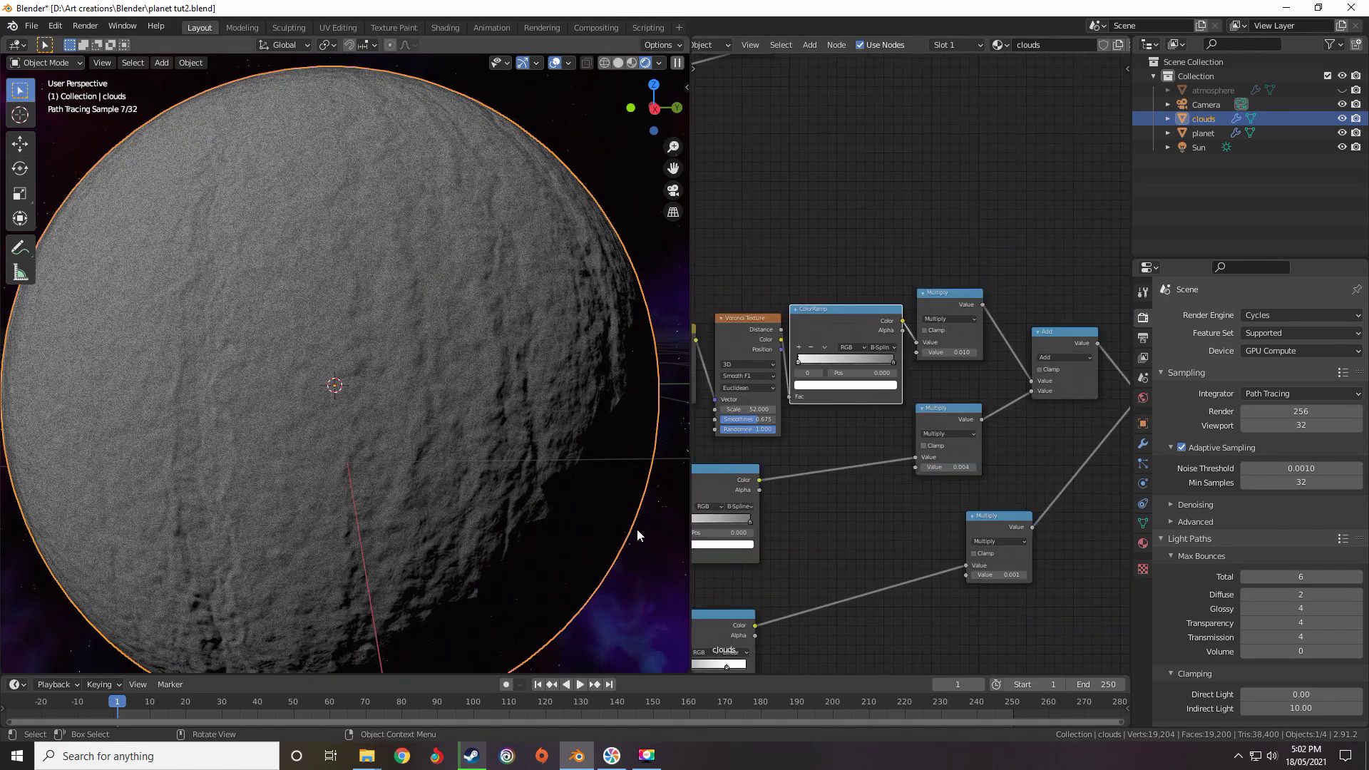
scroll(967, 501, "up", 3)
key("Return")
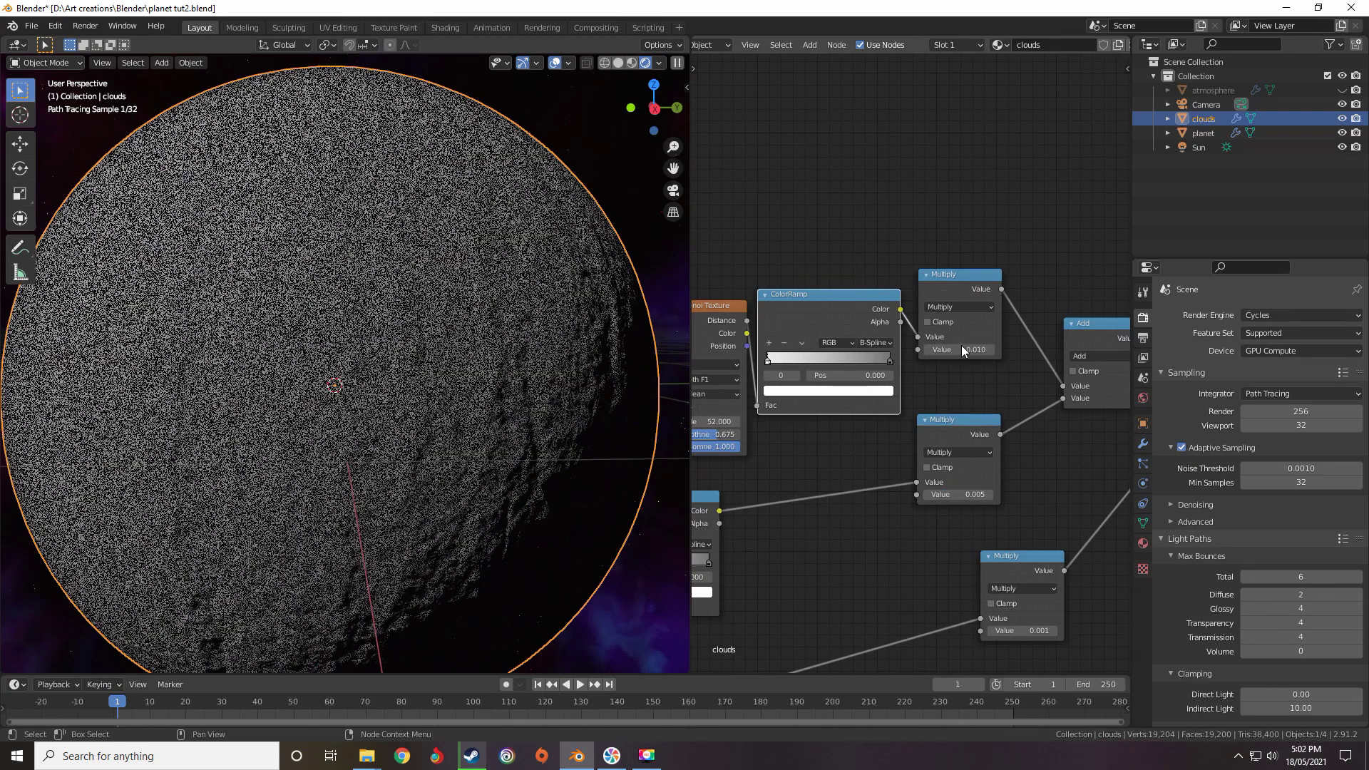
Try 0.012 and 0.013 for the upper Voronoi chain's Multiply value and settle on 0.014
double_click(977, 350)
type("0.012")
key("Return")
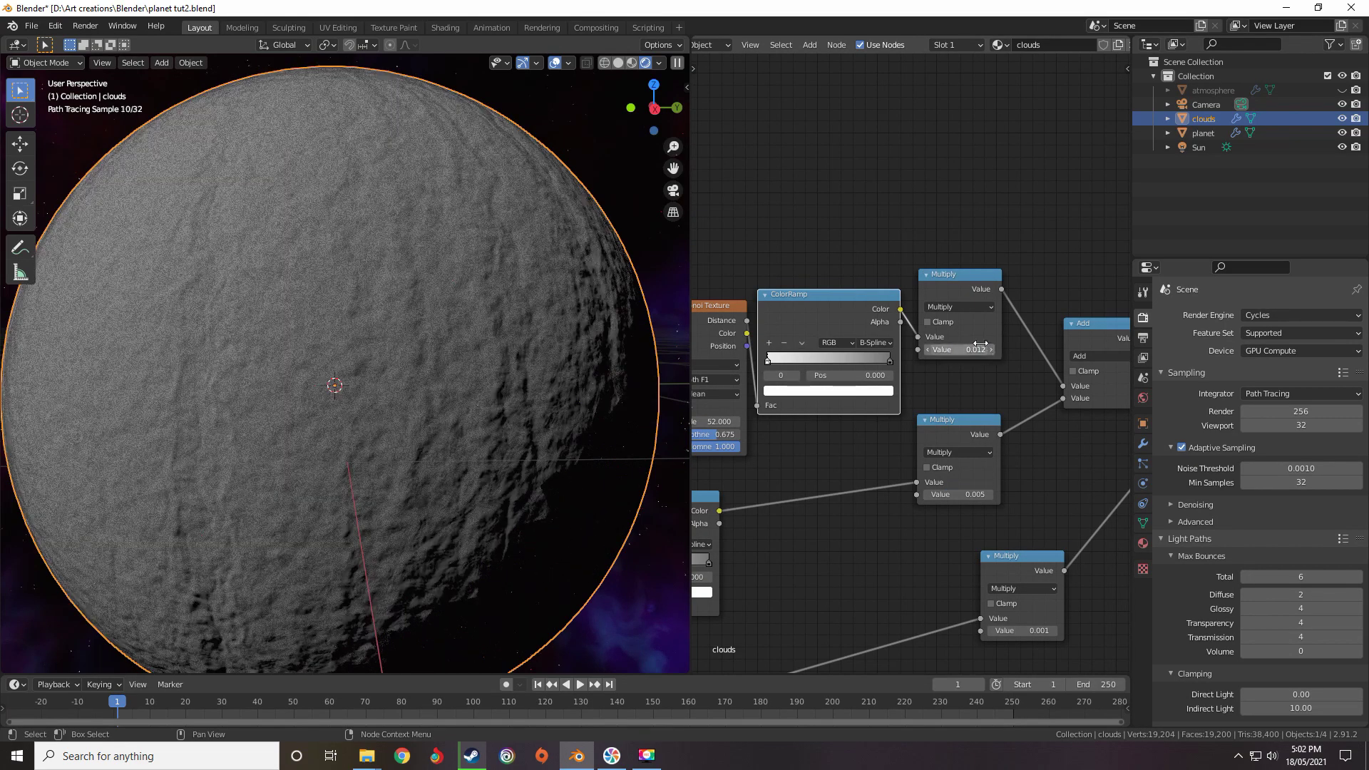
type("0.013")
key("Return")
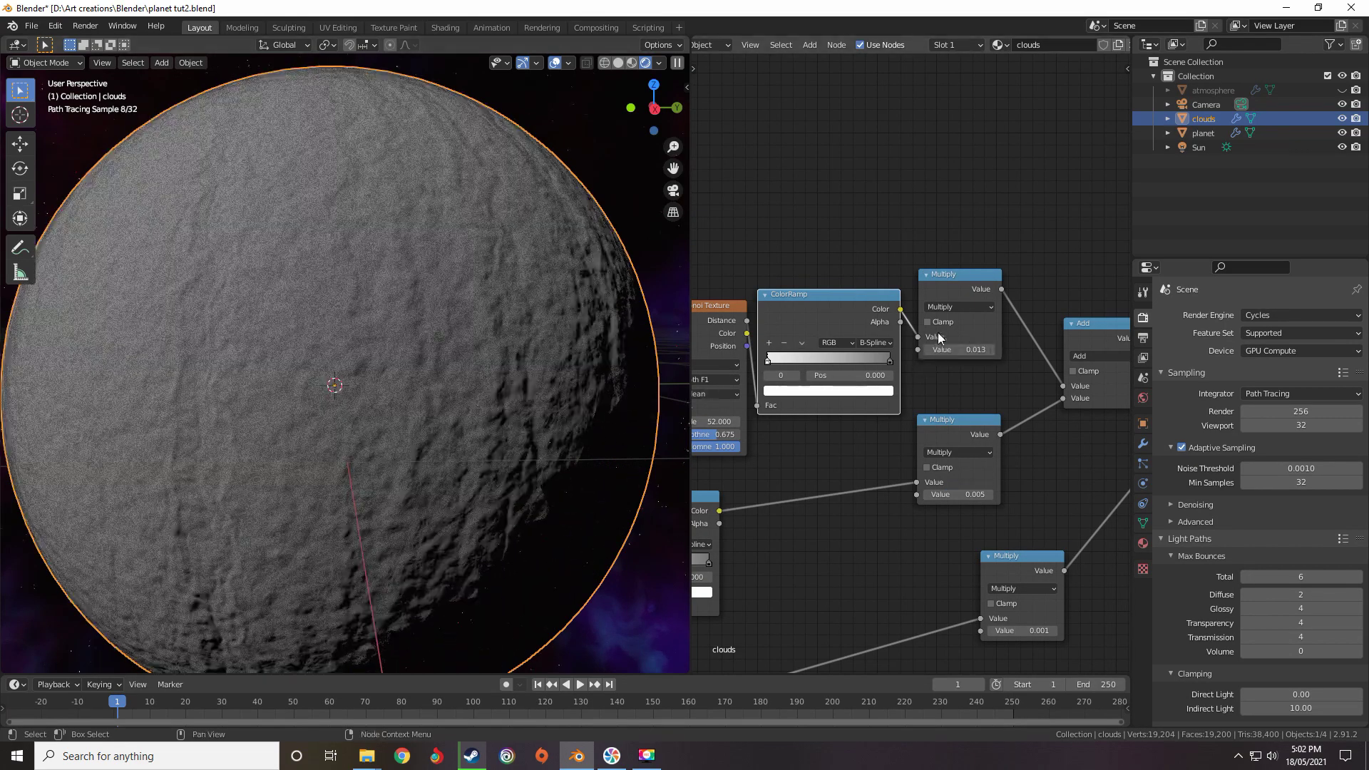
left_click(951, 337)
left_click(977, 349)
type("0.014")
key("Return")
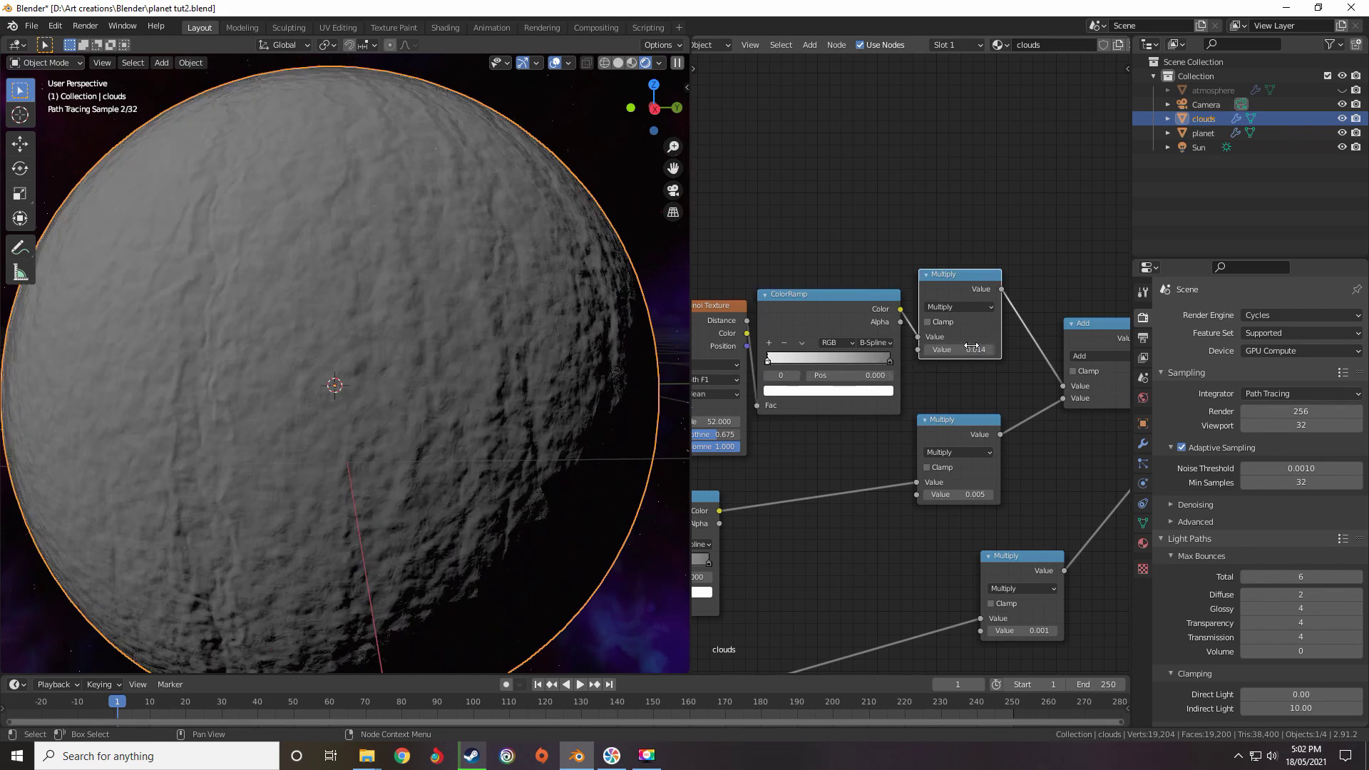
Examine the whole cloud sphere from several angles and check the Add, Mix and Bump nodes feeding its shaders
scroll(465, 404, "down", 3)
middle_click_drag(465, 404, 392, 449)
scroll(392, 449, "down", 1)
scroll(394, 448, "down", 1)
scroll(960, 385, "down", 9)
middle_click_drag(960, 385, 818, 356)
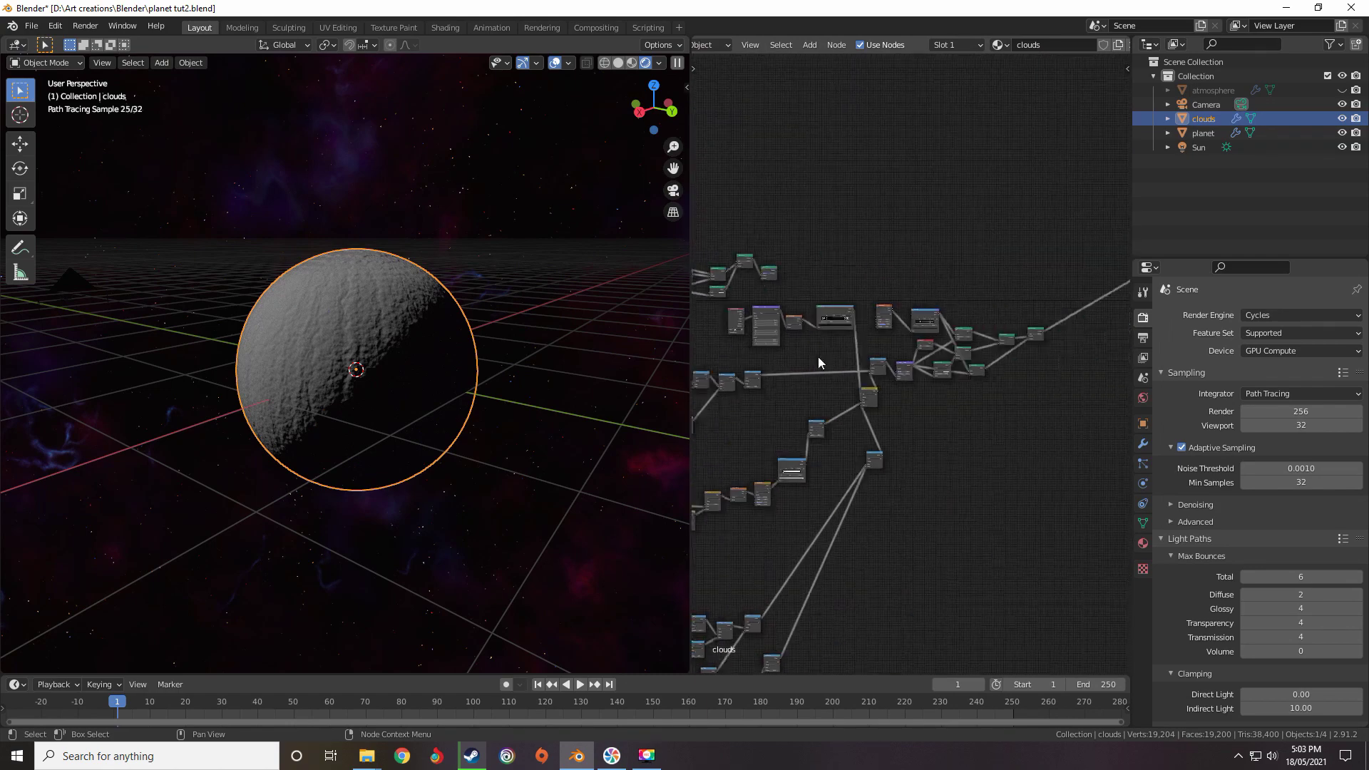
scroll(878, 362, "up", 8)
scroll(899, 366, "up", 8)
middle_click_drag(893, 382, 926, 362)
middle_click_drag(362, 407, 399, 428)
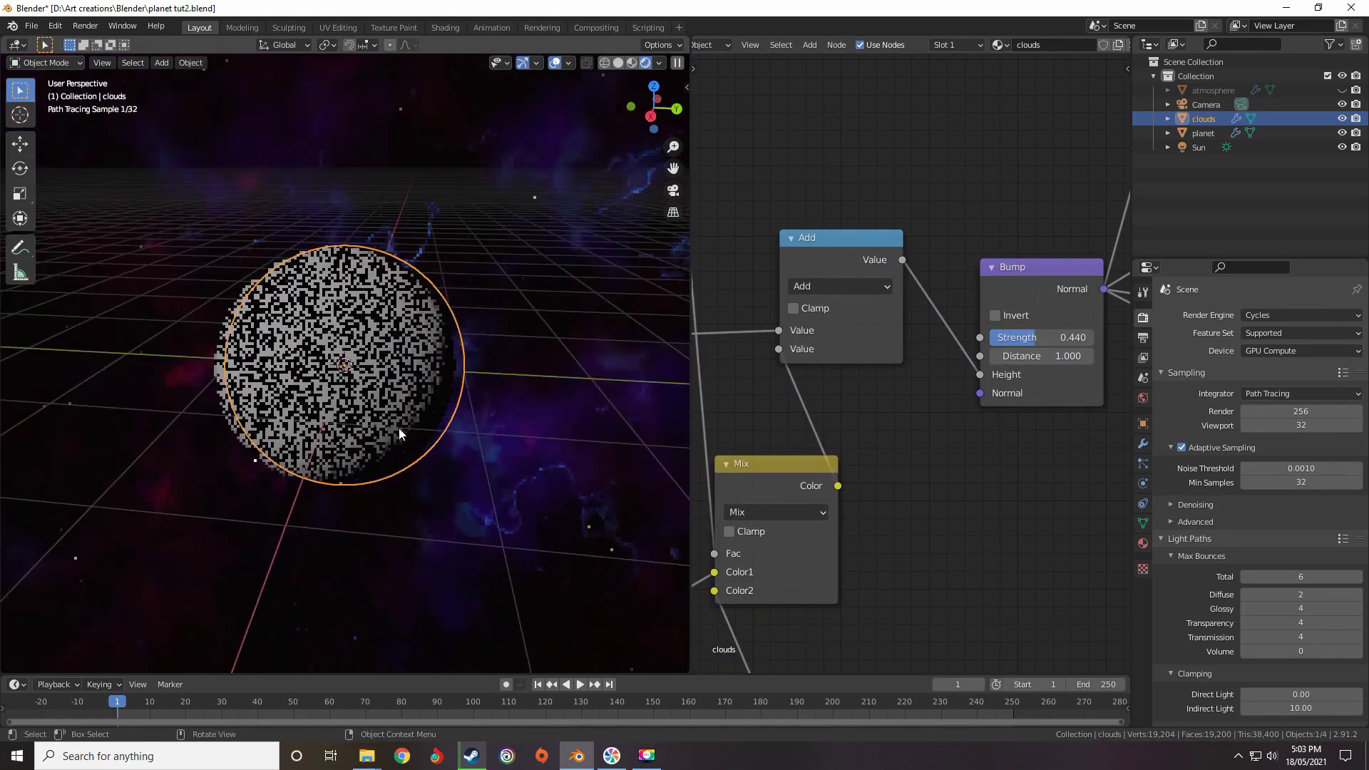
scroll(891, 374, "down", 13)
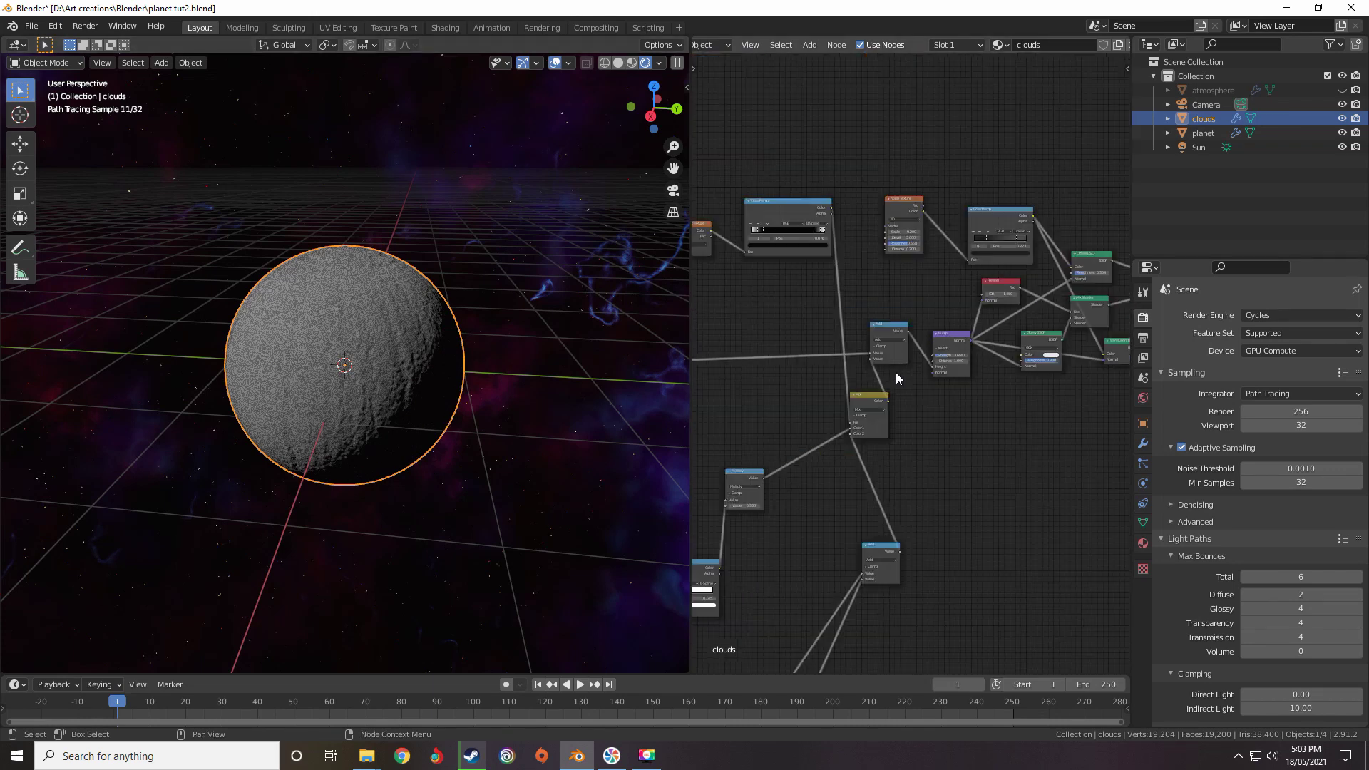
Save the Blender file
middle_click_drag(1042, 284, 870, 382)
scroll(869, 382, "up", 4)
middle_click_drag(749, 344, 986, 401)
scroll(986, 401, "up", 4)
key("ctrl+s")
Move the Noise Texture feeding the shader ColorRamp up into free space and add linked Texture Coordinate and Mapping nodes to it
scroll(944, 351, "down", 6)
middle_click_drag(905, 317, 958, 355)
scroll(958, 355, "up", 6)
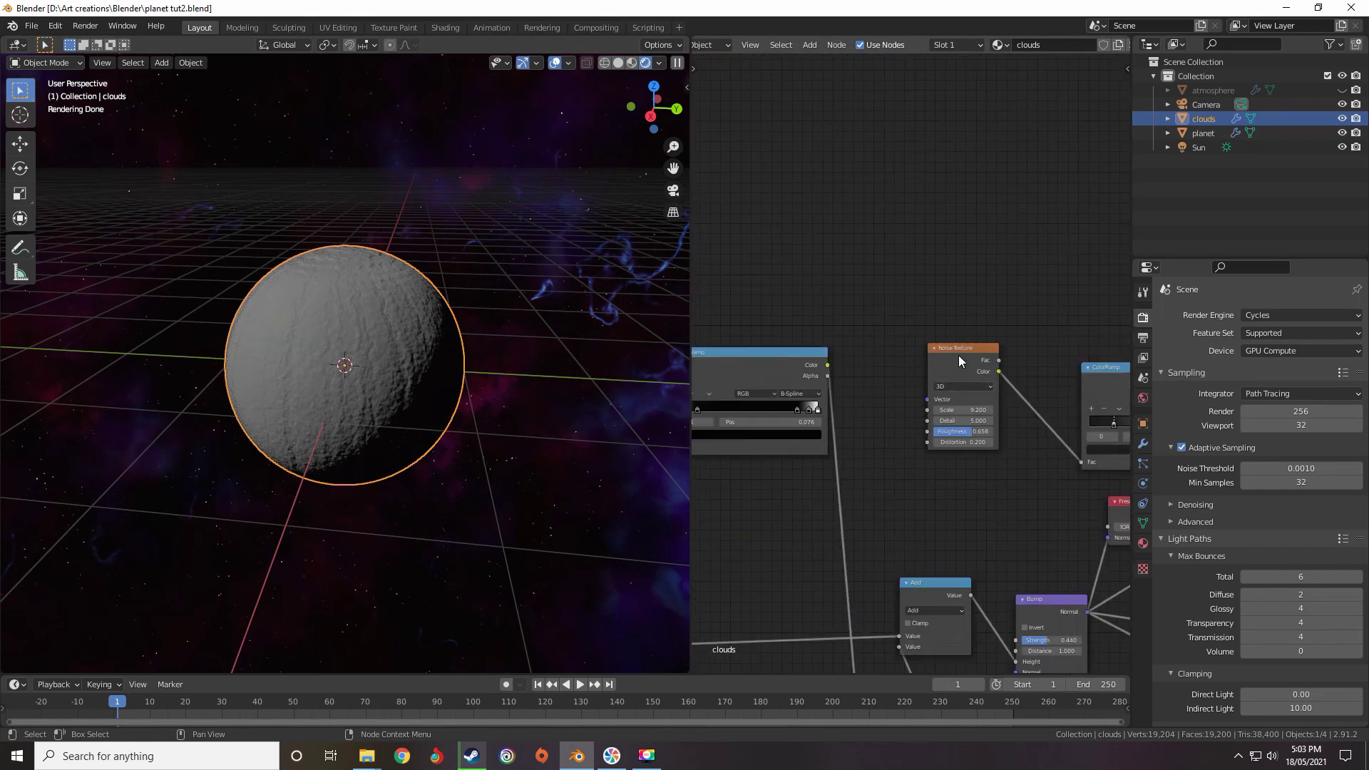
left_click_drag(958, 355, 913, 151)
key("ctrl+t")
middle_click_drag(916, 262, 894, 279)
scroll(894, 280, "down", 5)
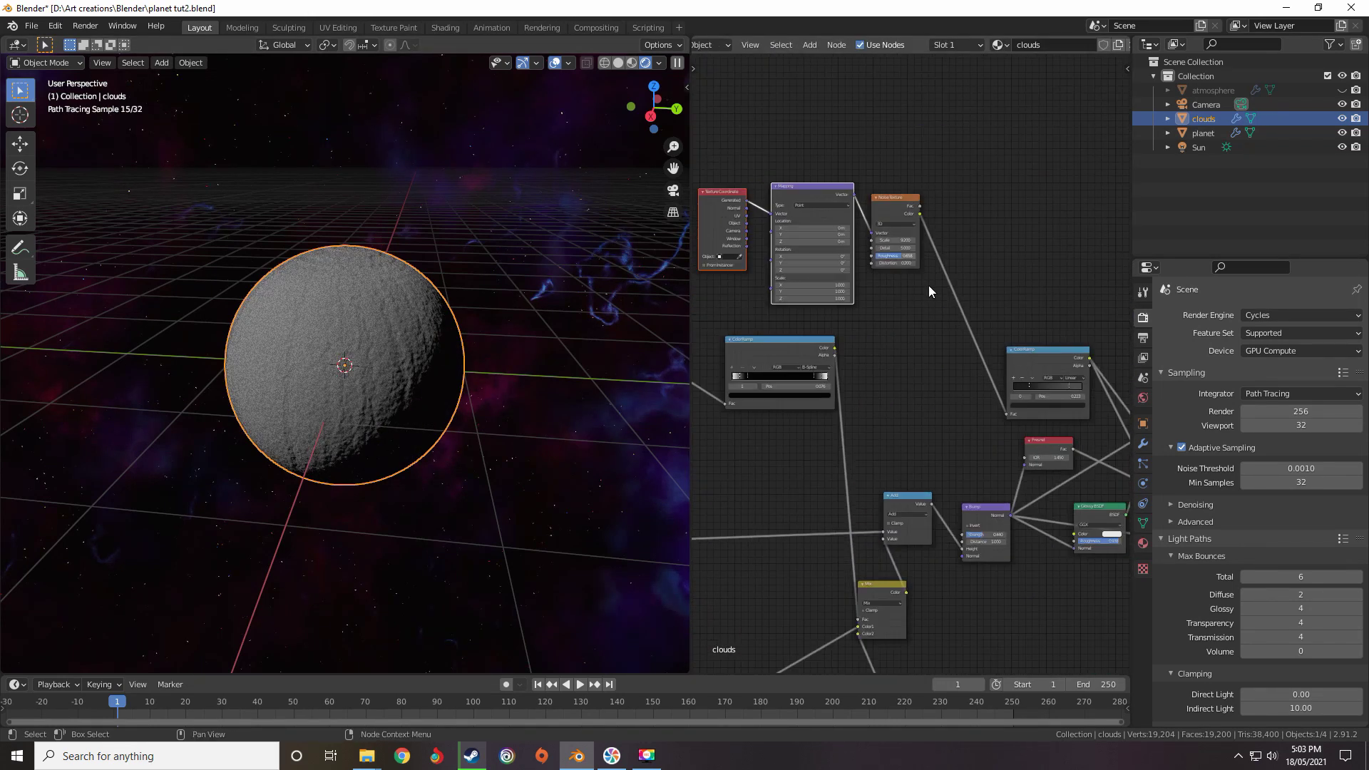
Move the Glossy BSDF link from the Mix Shader's first Shader input to its second
scroll(882, 315, "up", 8)
middle_click_drag(1088, 405, 721, 221)
scroll(910, 280, "up", 3)
middle_click_drag(308, 347, 371, 338)
scroll(877, 349, "down", 5)
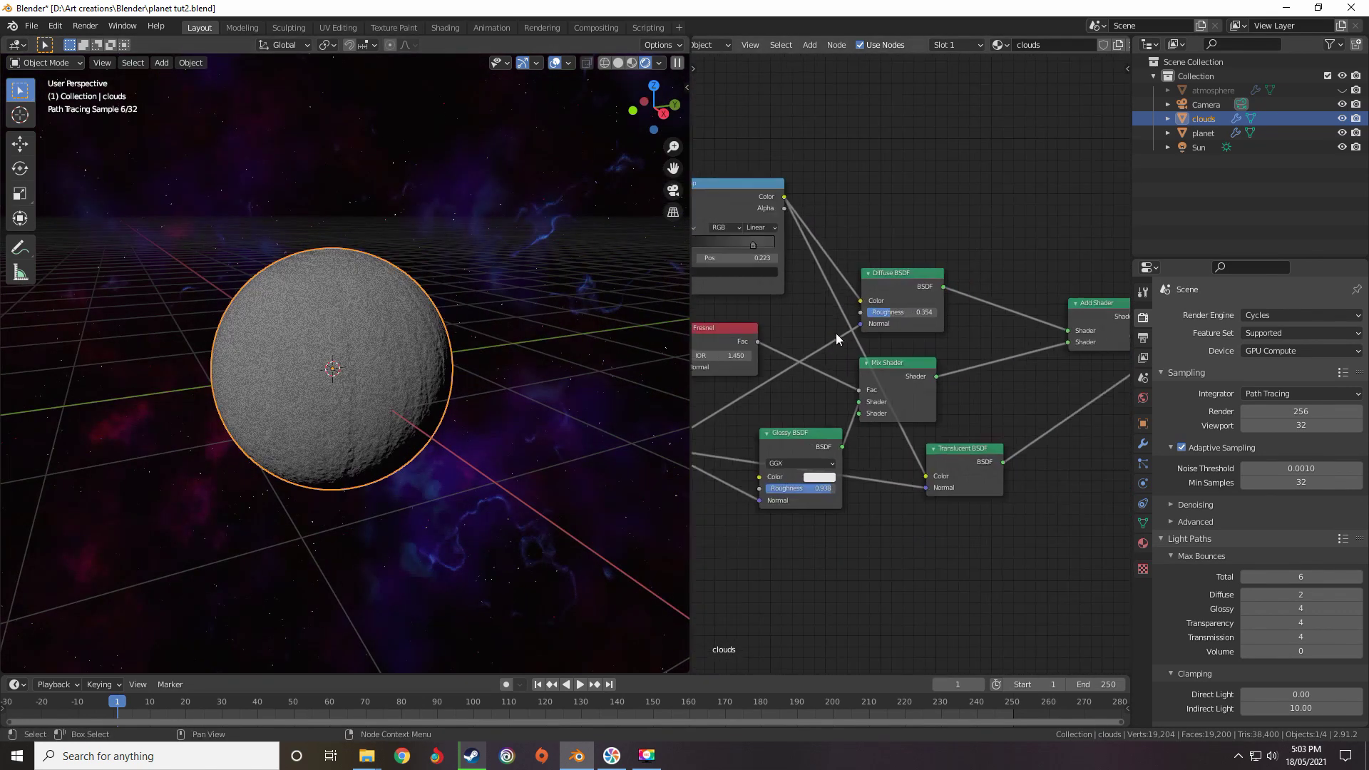
middle_click_drag(848, 360, 892, 342)
scroll(892, 342, "up", 4)
left_click_drag(902, 396, 901, 413)
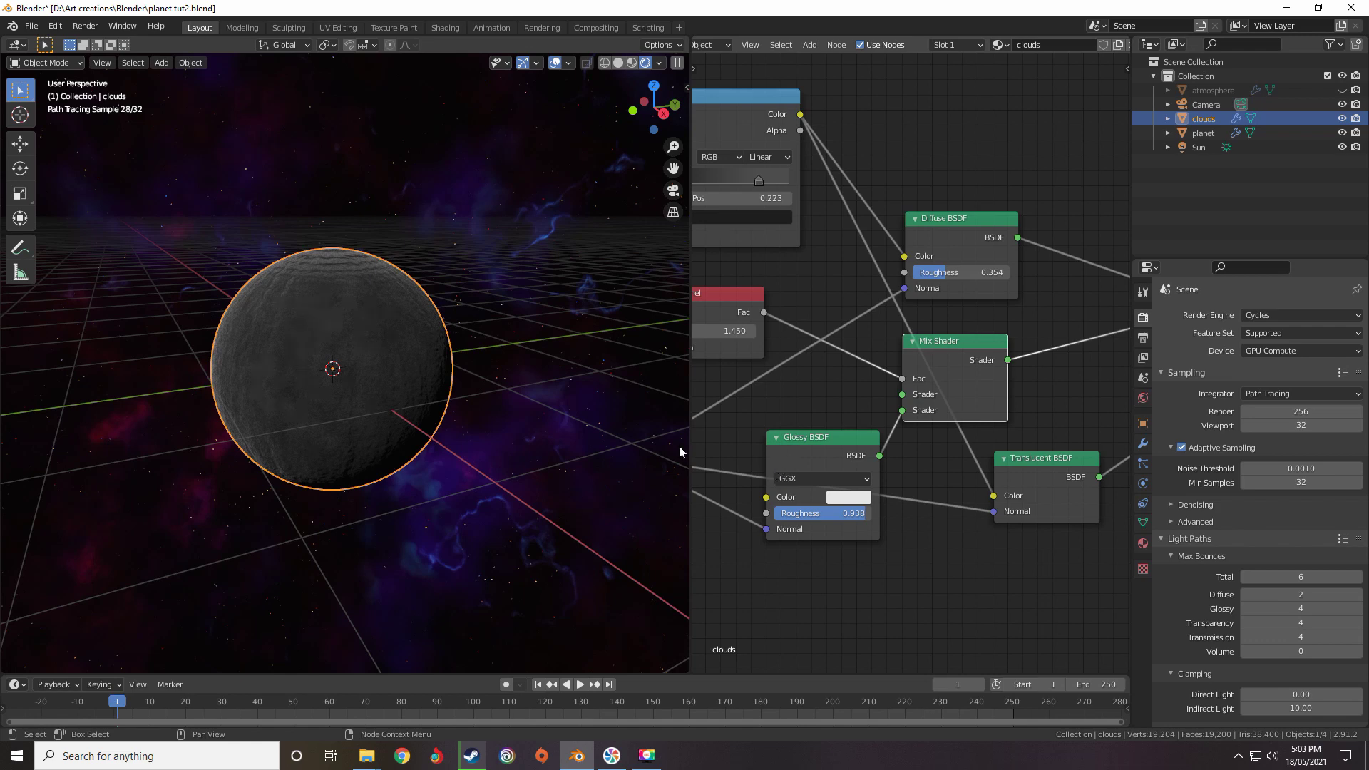
Preview the Fresnel node by linking its Fac output directly to the Material Output
scroll(923, 409, "up", 4)
middle_click_drag(857, 412, 922, 367)
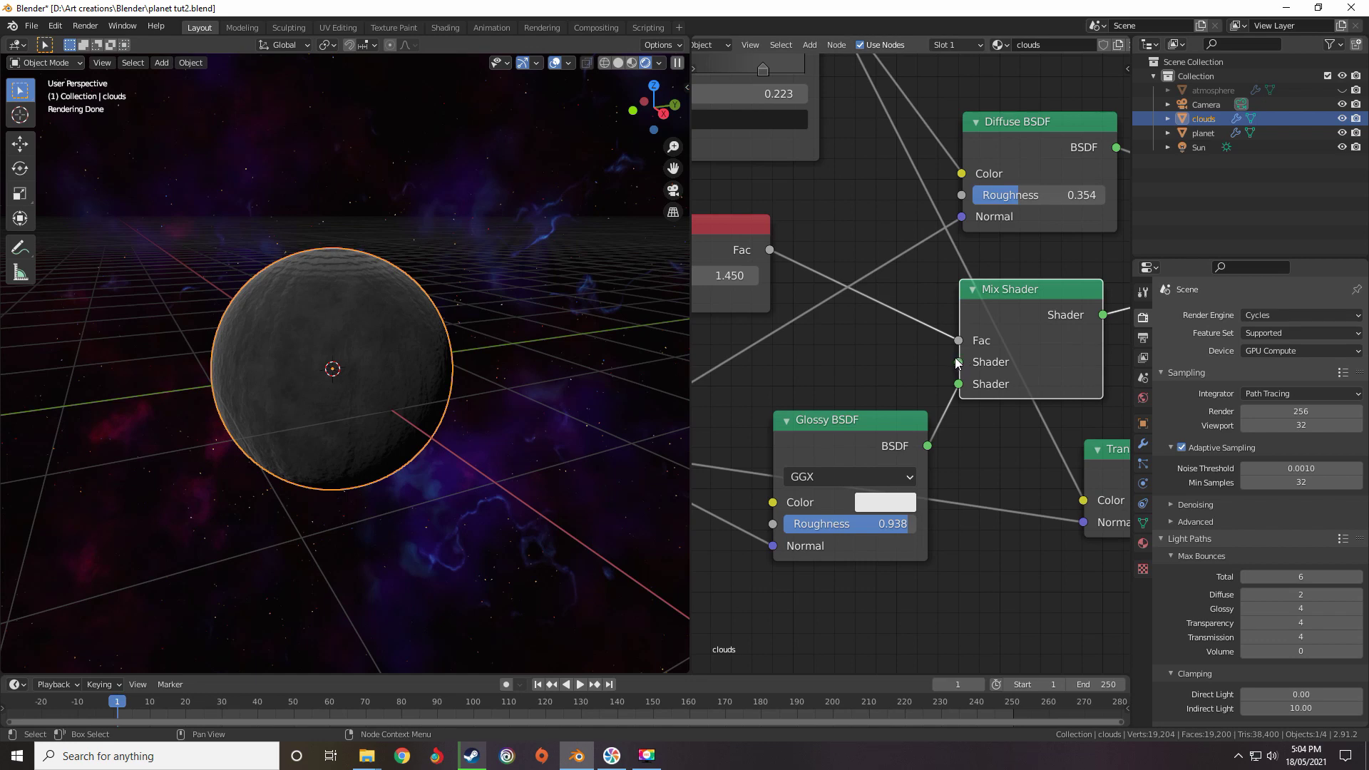
scroll(972, 371, "down", 10)
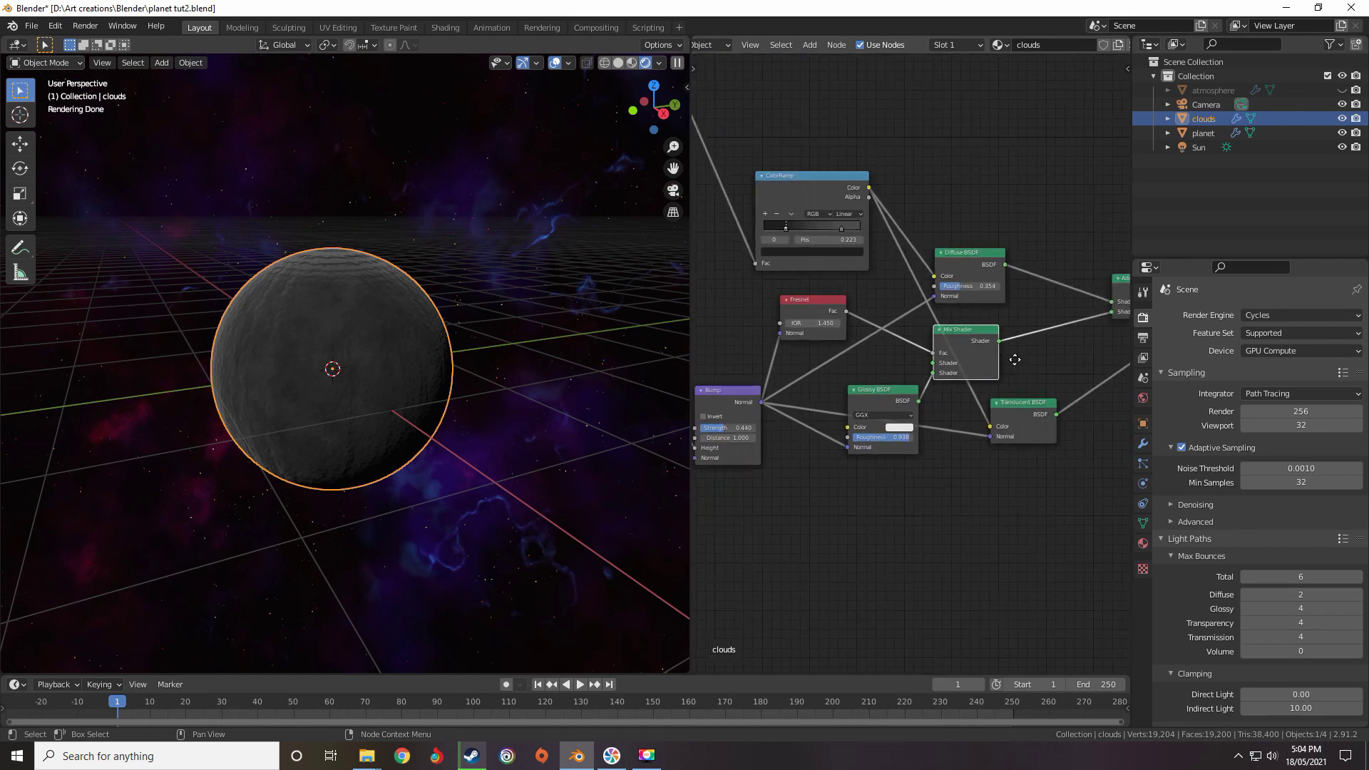
scroll(969, 366, "up", 4)
middle_click_drag(1016, 359, 804, 443)
scroll(819, 419, "down", 8)
scroll(856, 420, "up", 5)
scroll(803, 444, "down", 1)
scroll(804, 447, "down", 5)
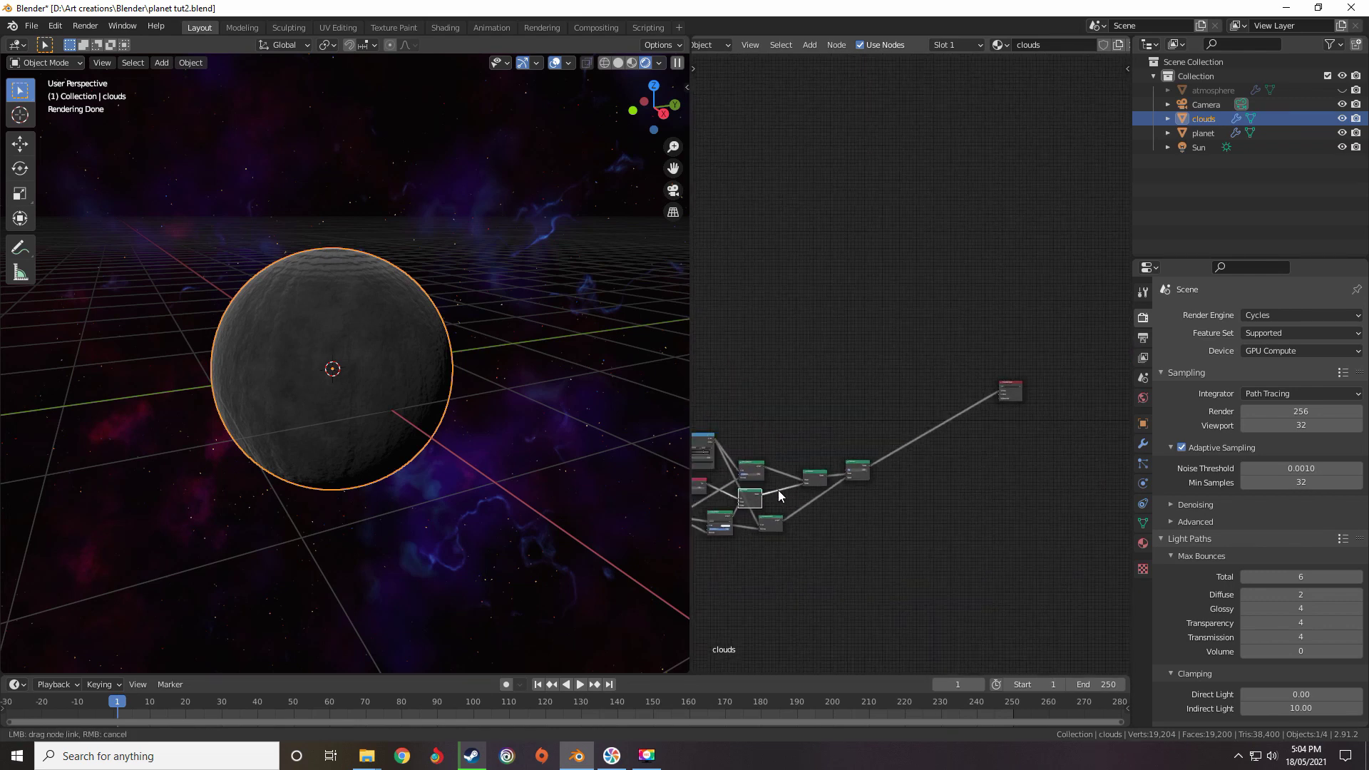
left_click_drag(921, 432, 805, 480)
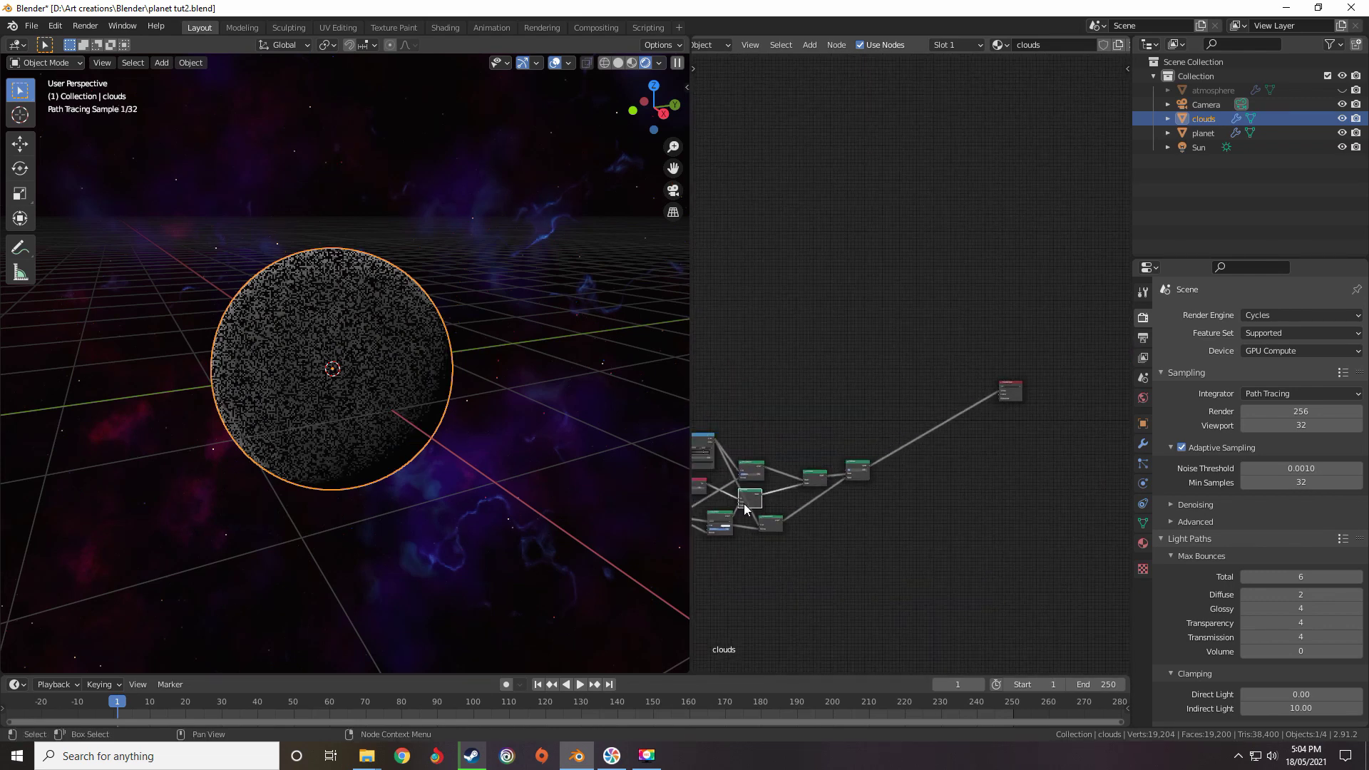
middle_click_drag(732, 496, 776, 480)
left_click_drag(752, 471, 1045, 376)
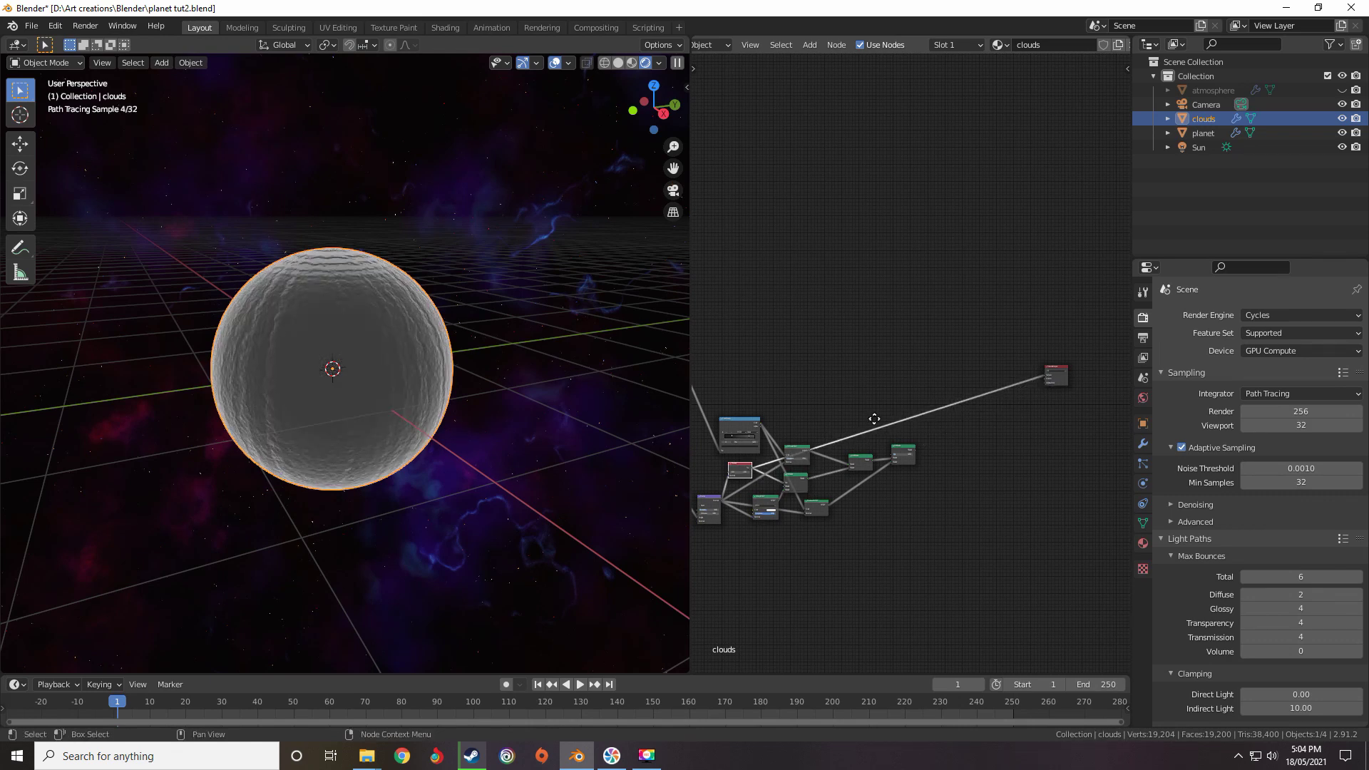
Examine the Fresnel preview across the sphere and compare it with the Mix Shader's Fac and two Shader inputs
scroll(919, 385, "up", 5)
middle_click_drag(371, 337, 363, 288)
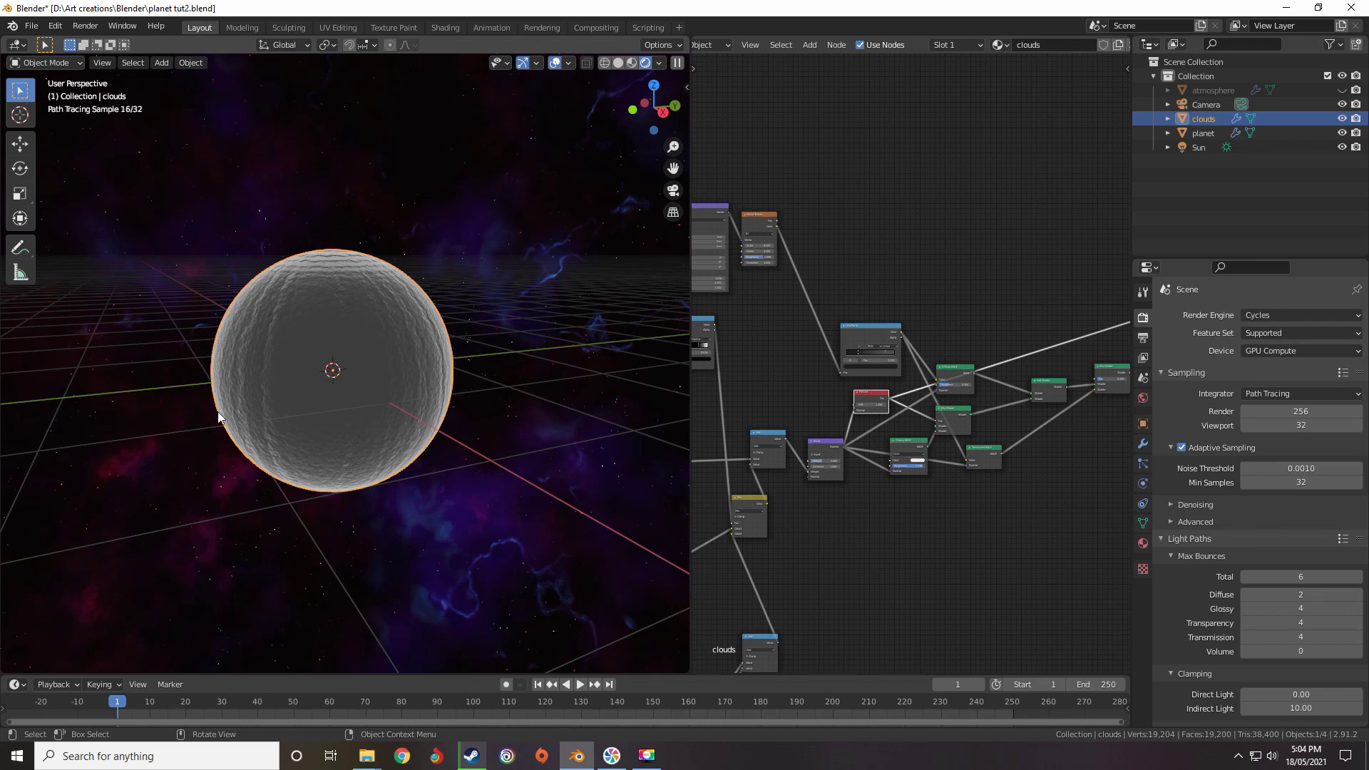
scroll(331, 381, "up", 3)
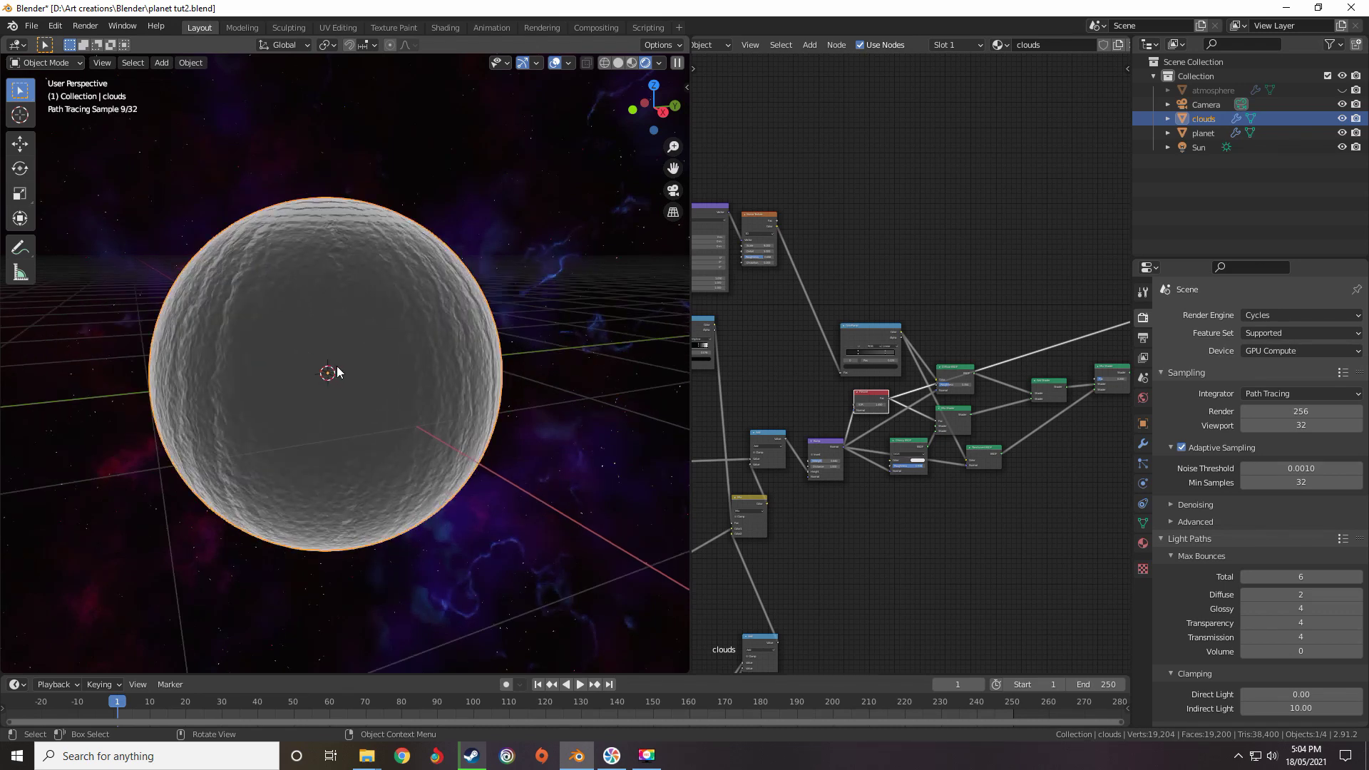
scroll(841, 350, "up", 4)
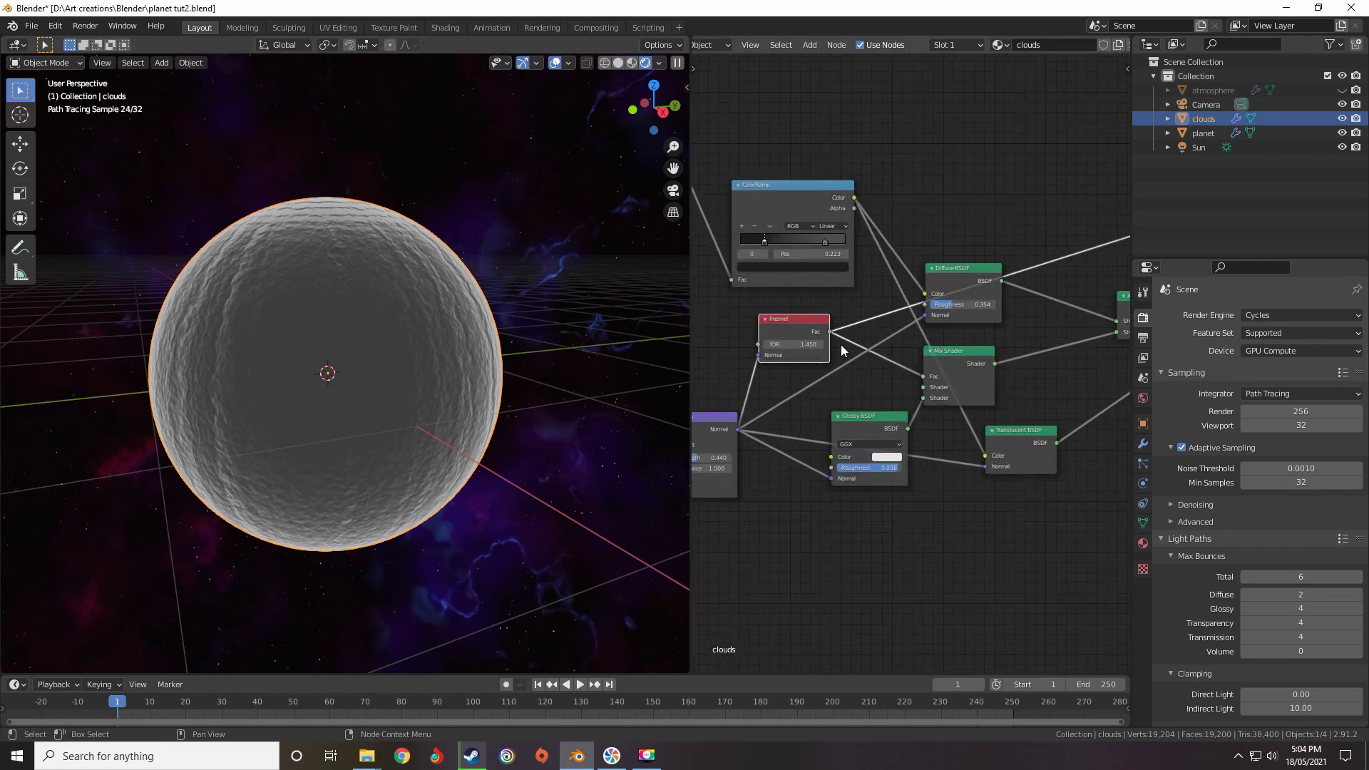
scroll(829, 332, "up", 8)
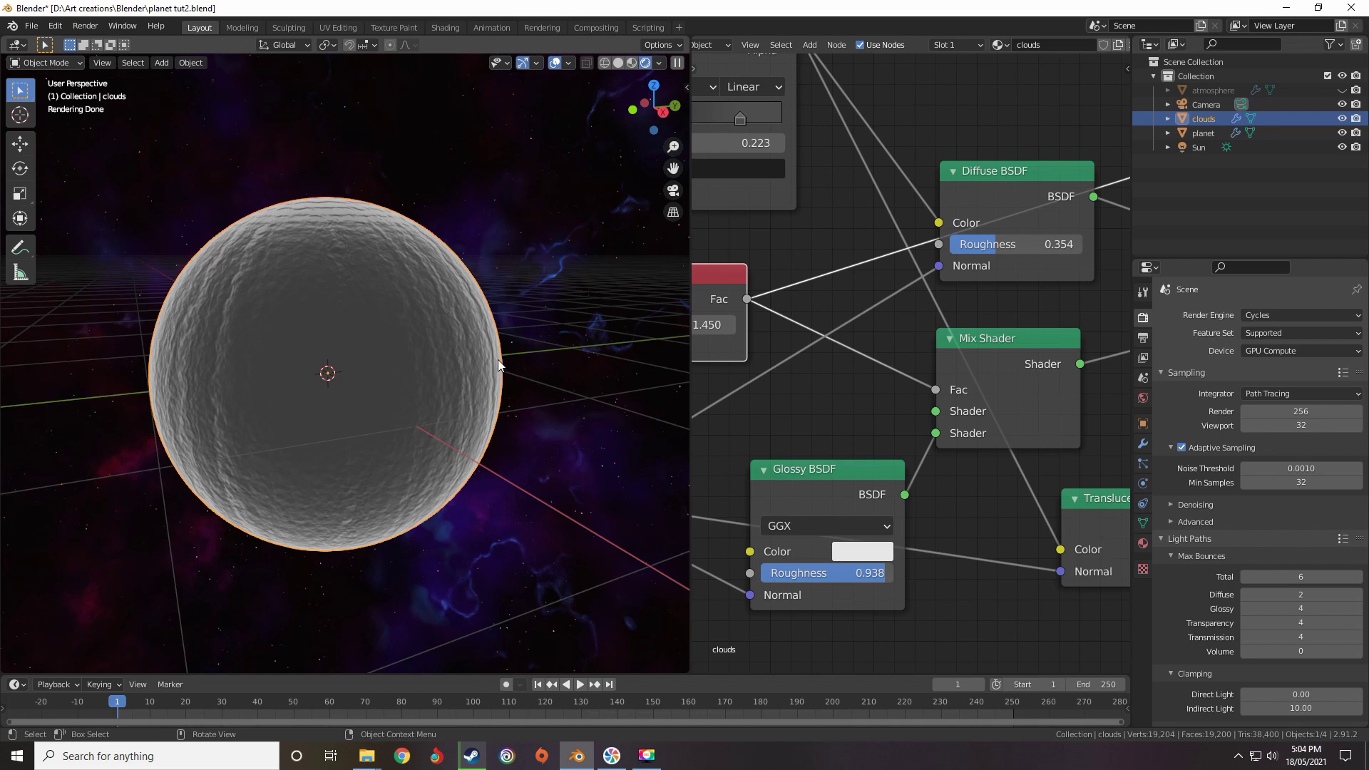
scroll(872, 382, "down", 2)
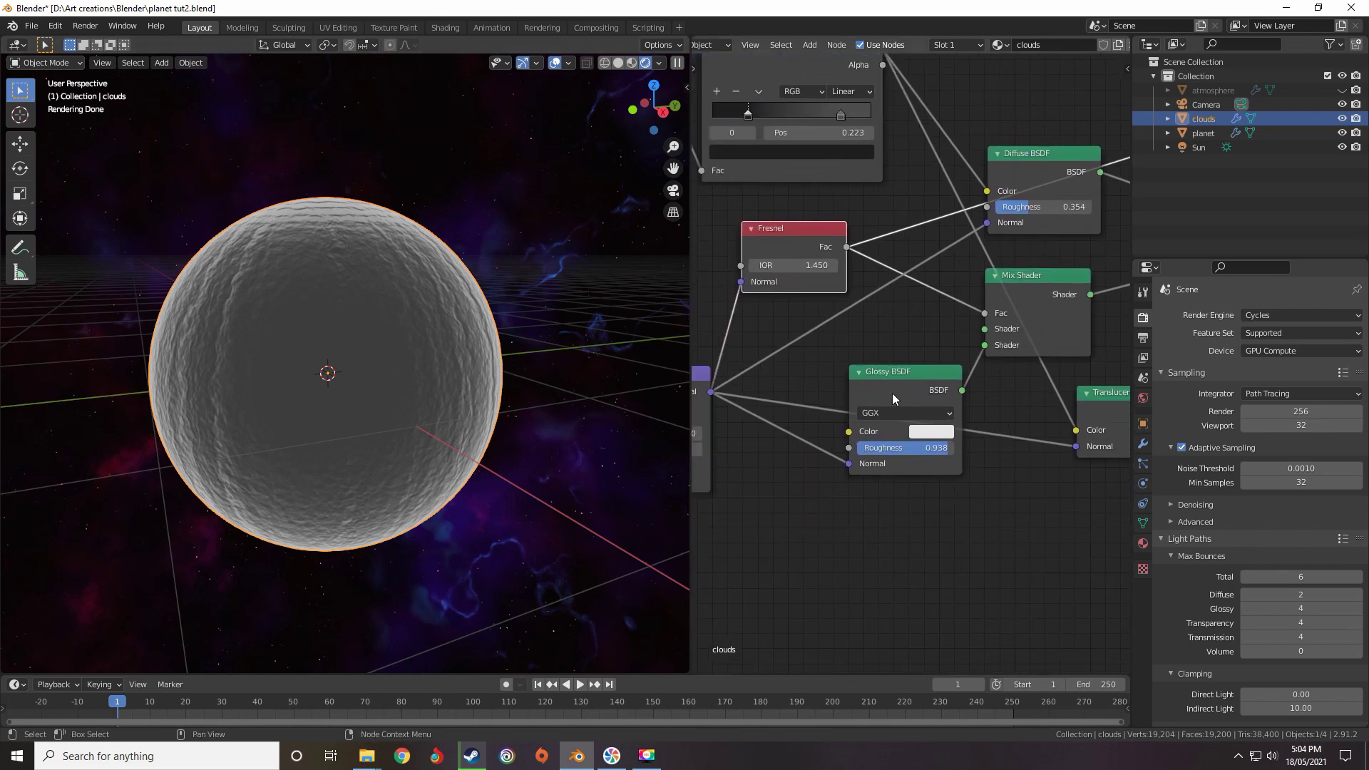
scroll(892, 392, "up", 4)
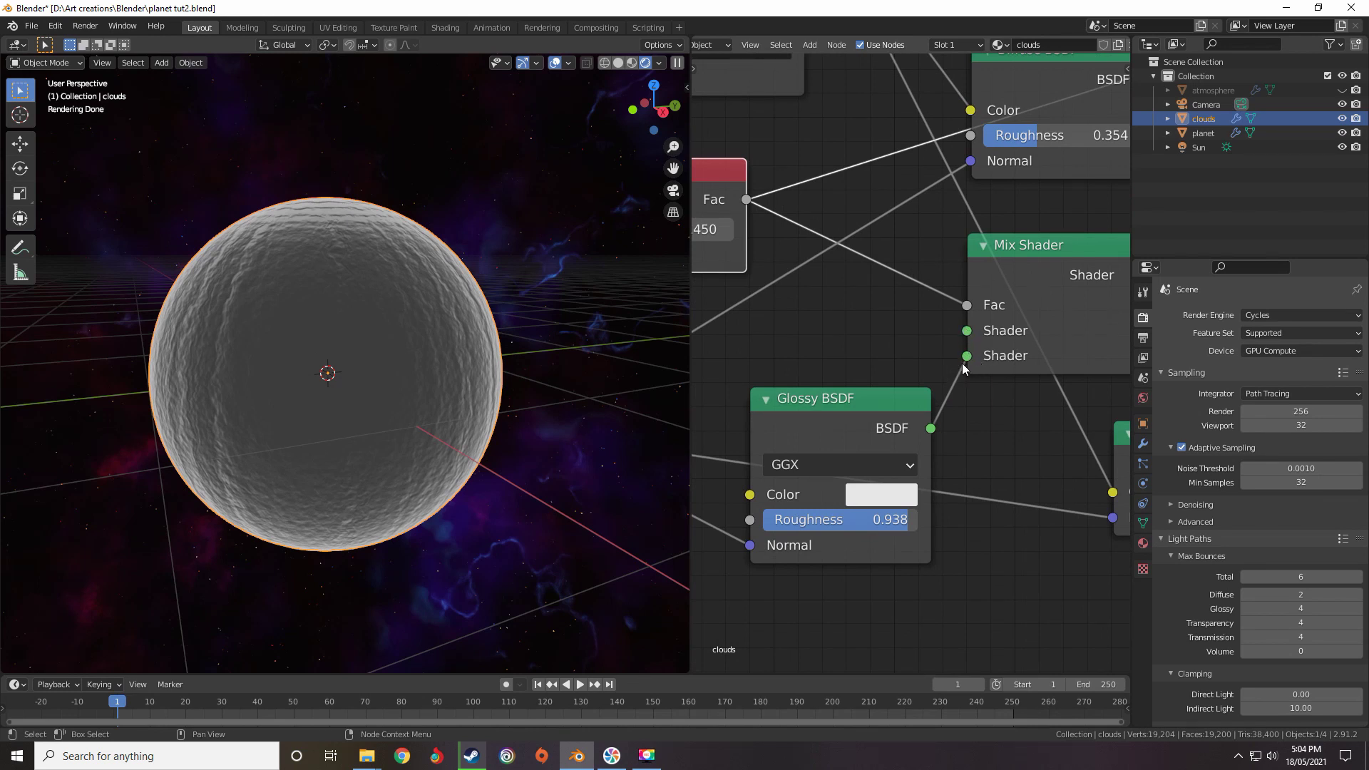
scroll(962, 368, "up", 2)
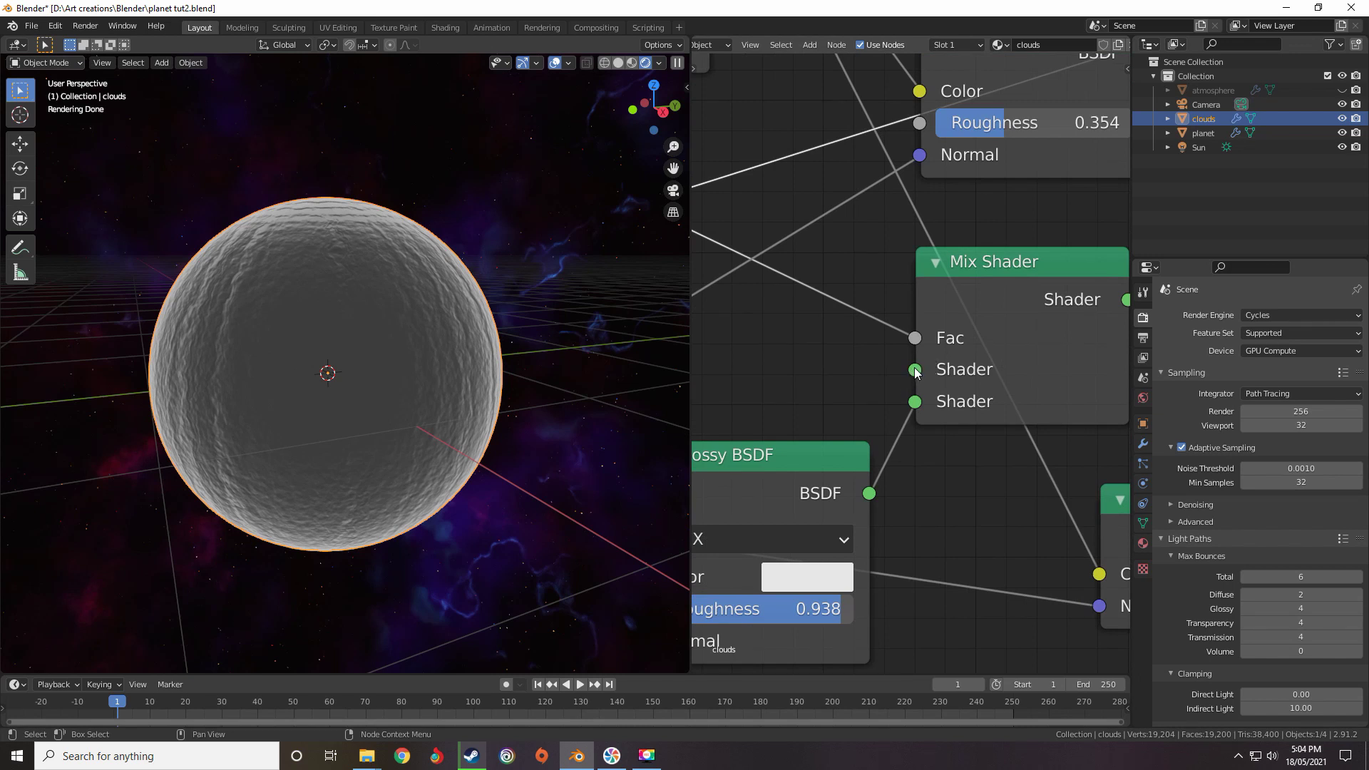
Restore the full cloud shader by linking the last Mix Shader's output to the Material Output's Surface
middle_click_drag(909, 368, 951, 367)
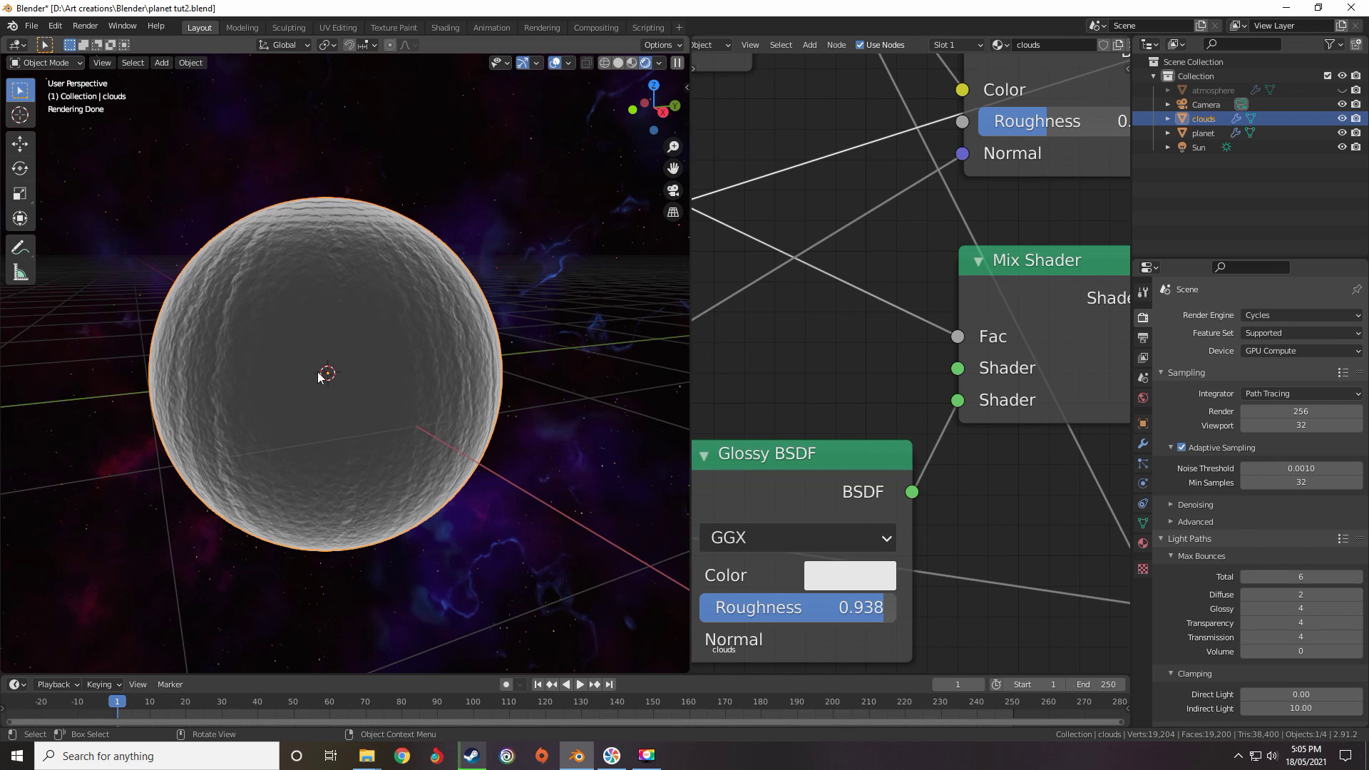
scroll(871, 371, "down", 8)
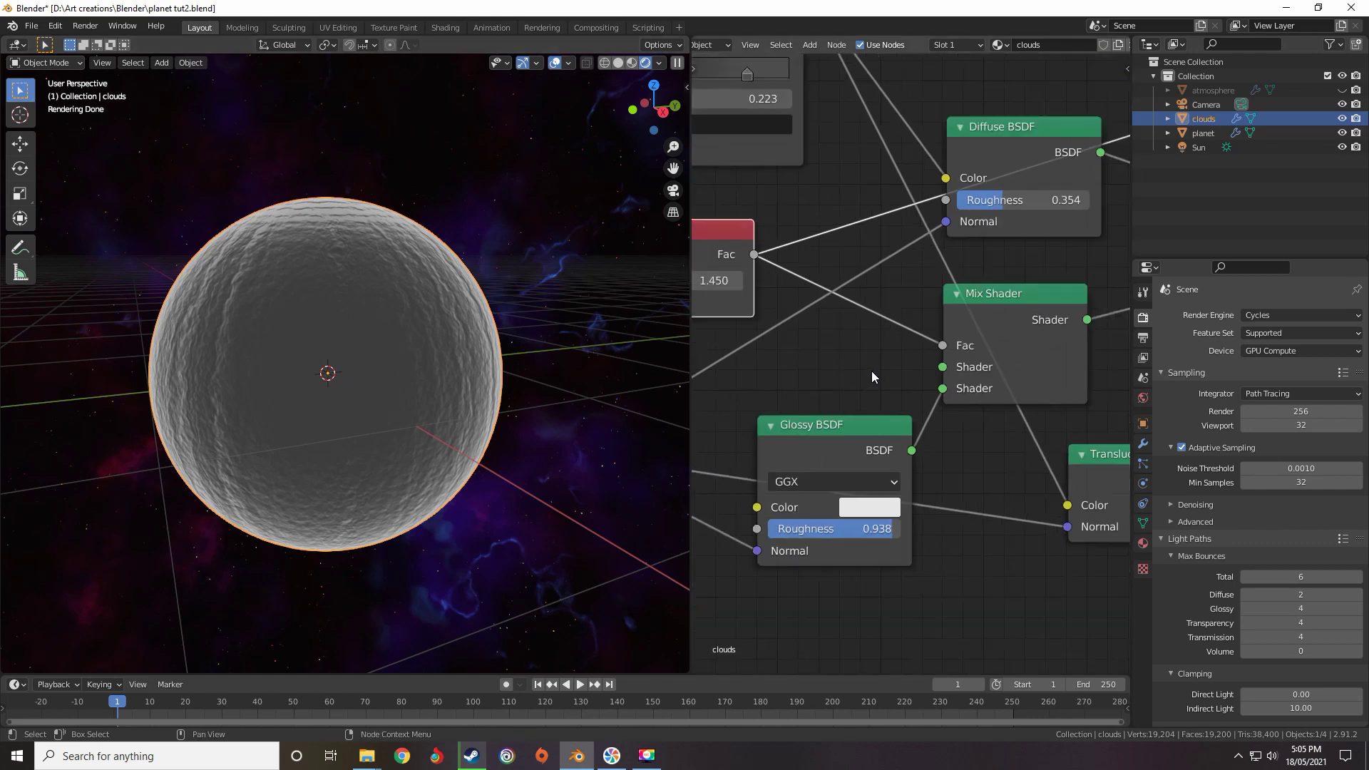
middle_click_drag(995, 314, 811, 471)
left_click_drag(789, 483, 998, 364)
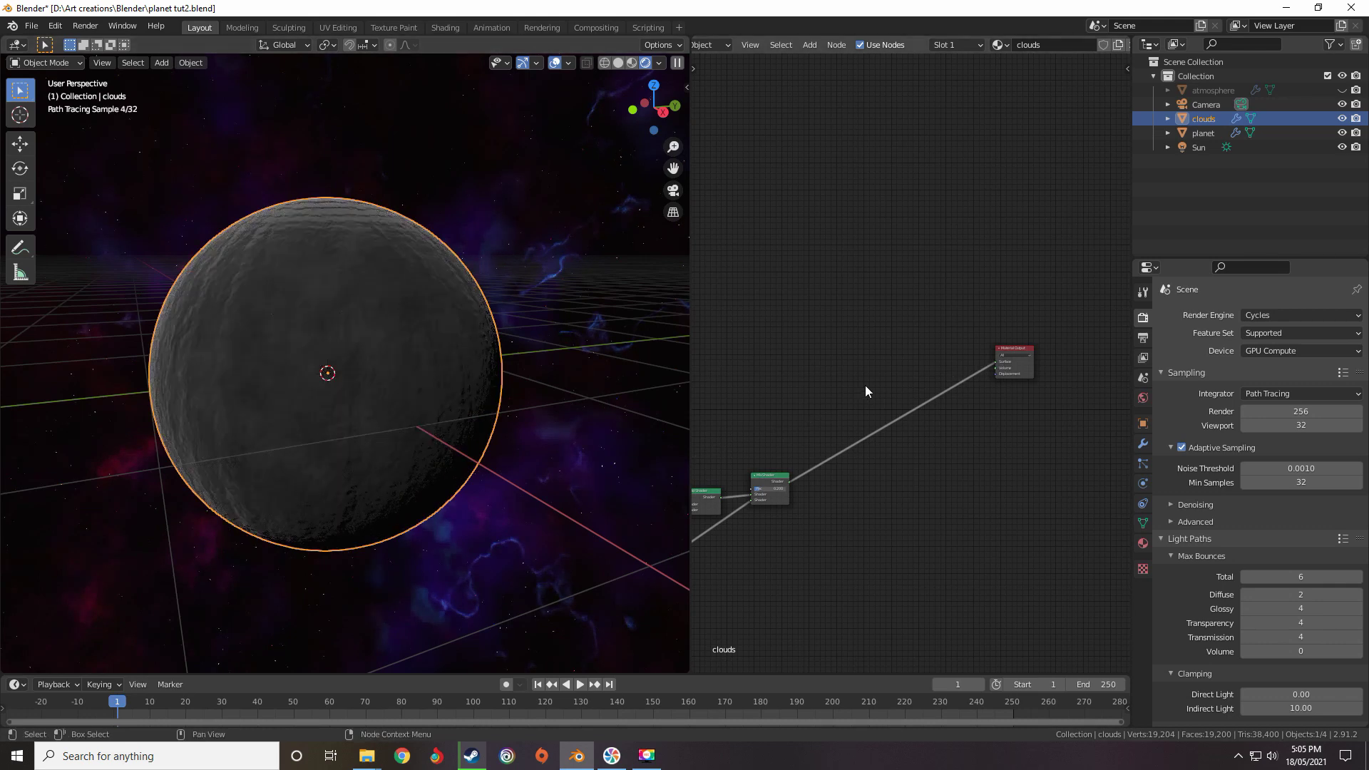
Lighten the darker stop of the shader ColorRamp, at position 0.223, to a dark grey closer to the other stop
middle_click_drag(914, 374, 1208, 336)
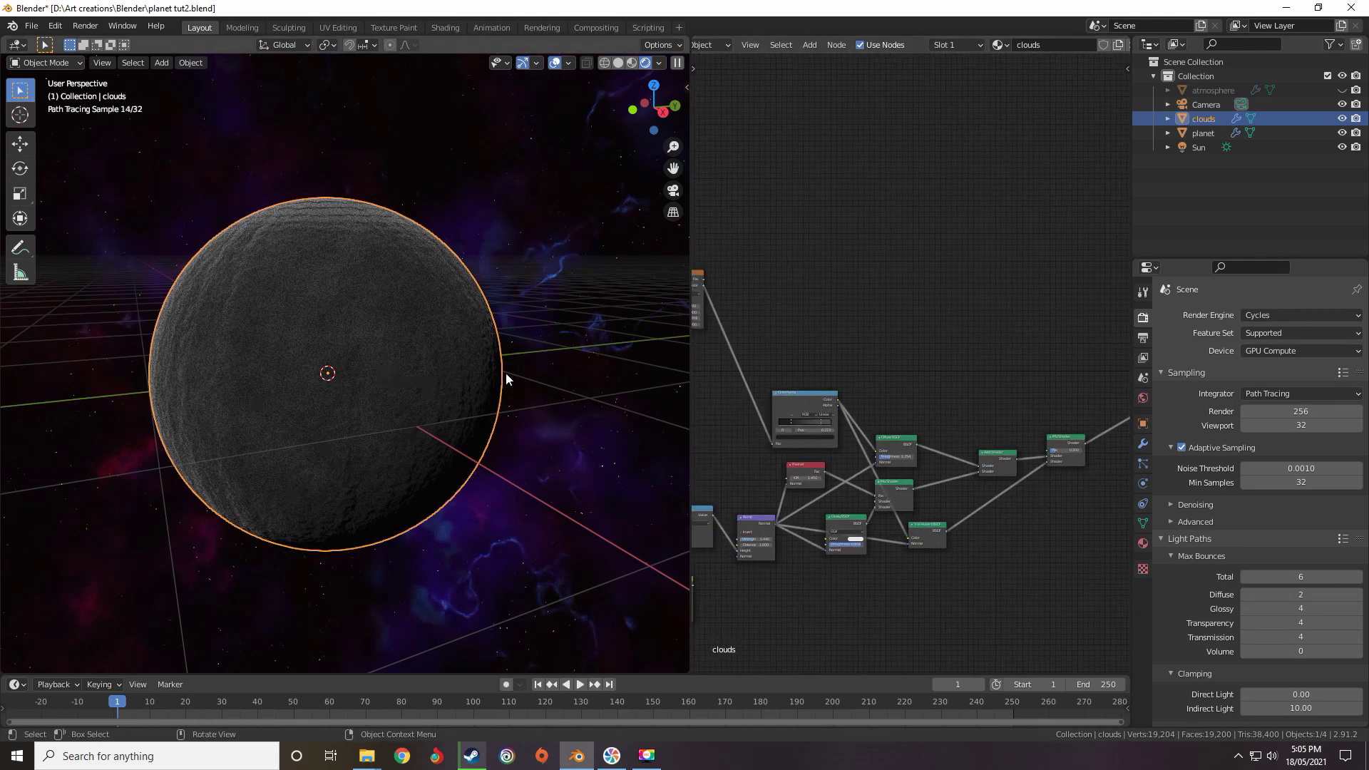
middle_click_drag(963, 389, 1041, 388)
scroll(841, 385, "up", 6)
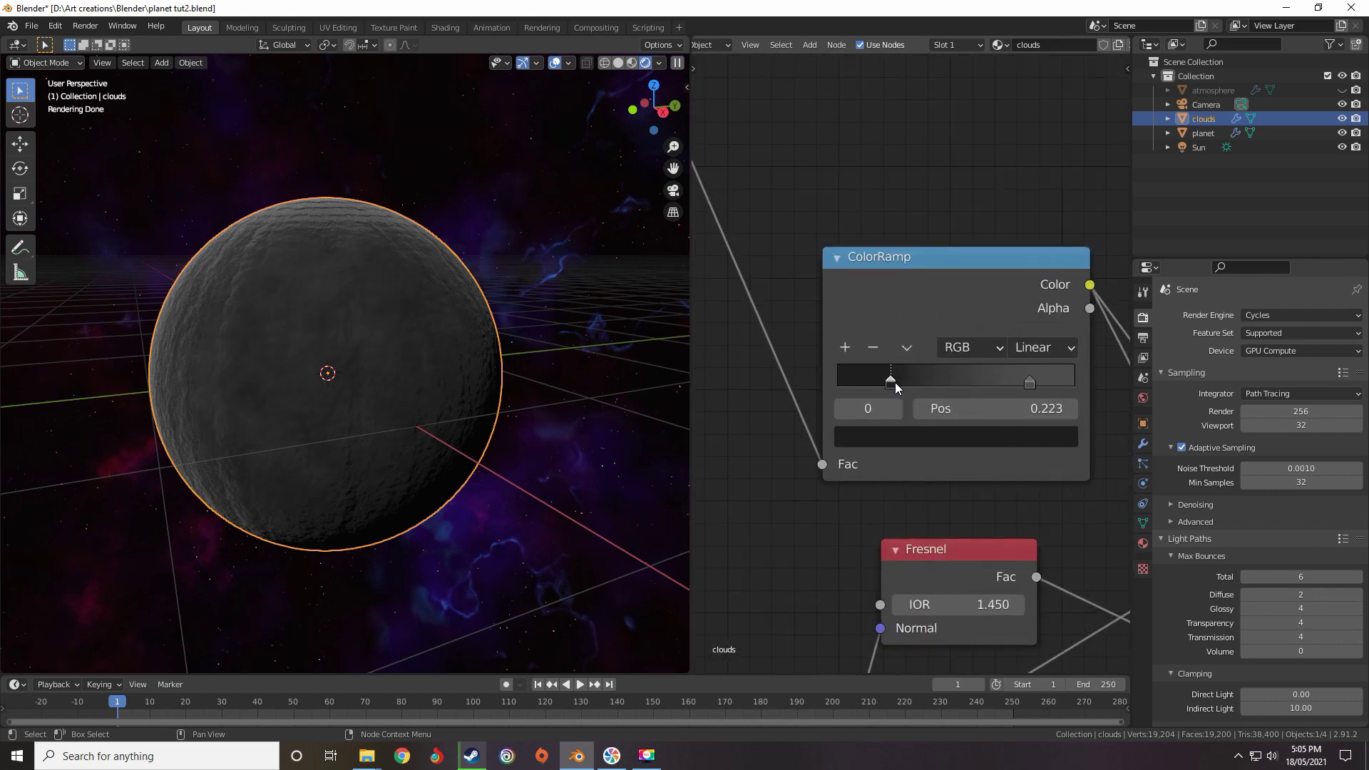
left_click(894, 435)
left_click(1028, 246)
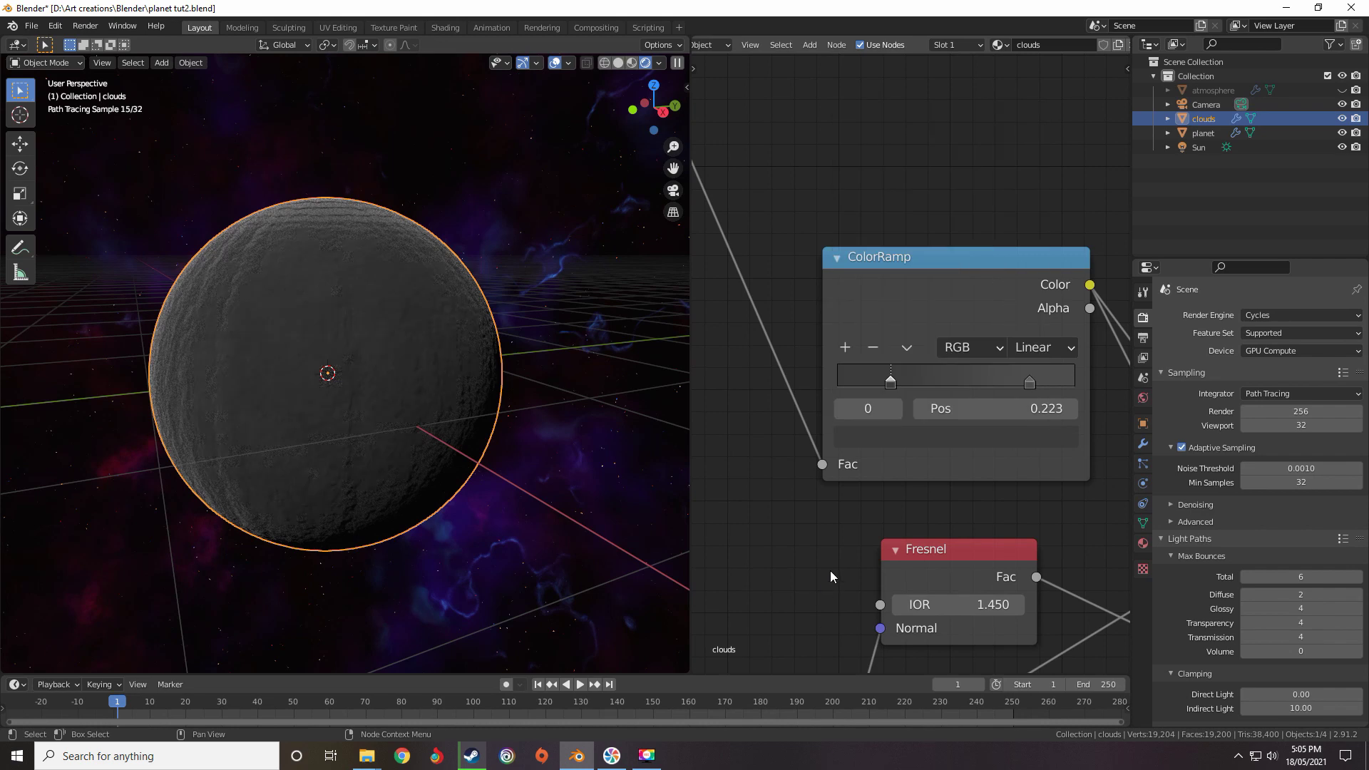
Examine the shader node chain and inspect the rendered cloud sphere from several angles, including the camera view
scroll(965, 494, "down", 5)
scroll(966, 494, "up", 5)
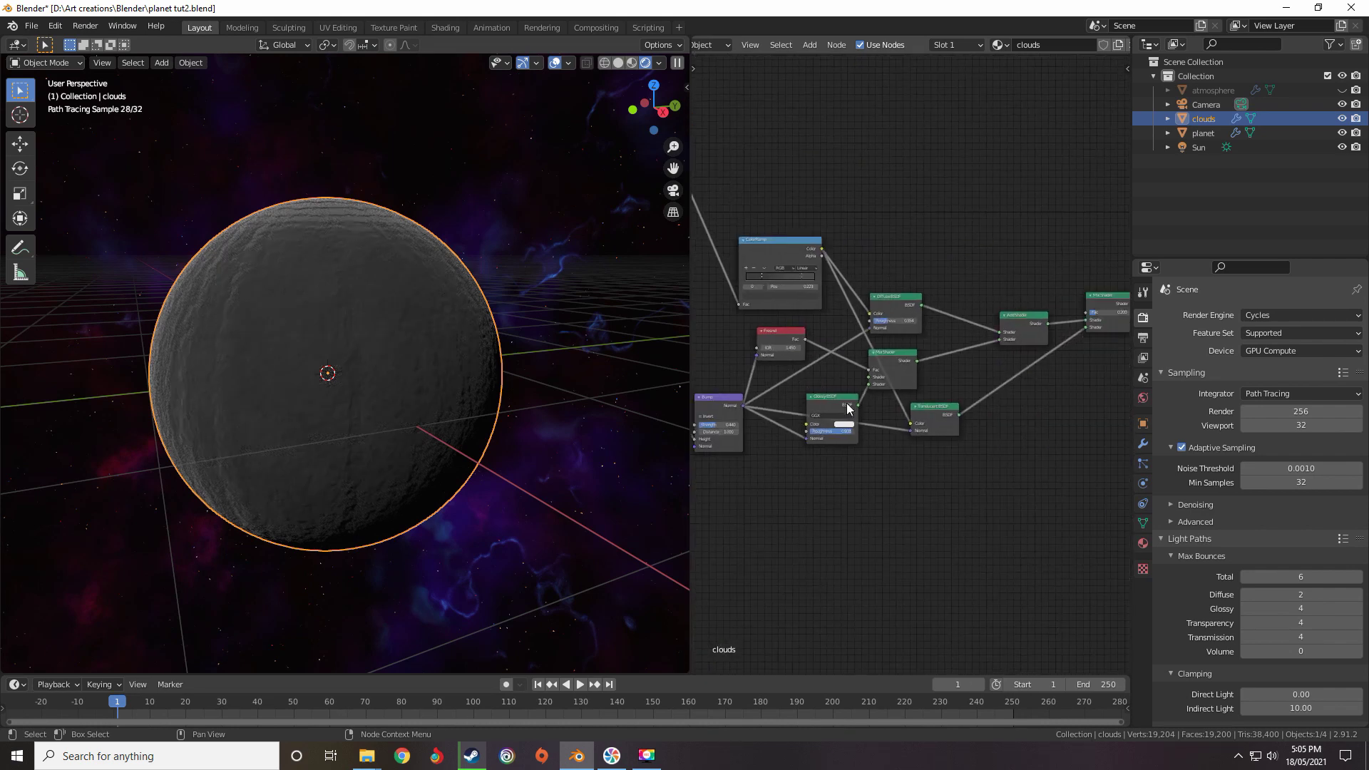
scroll(906, 363, "down", 2)
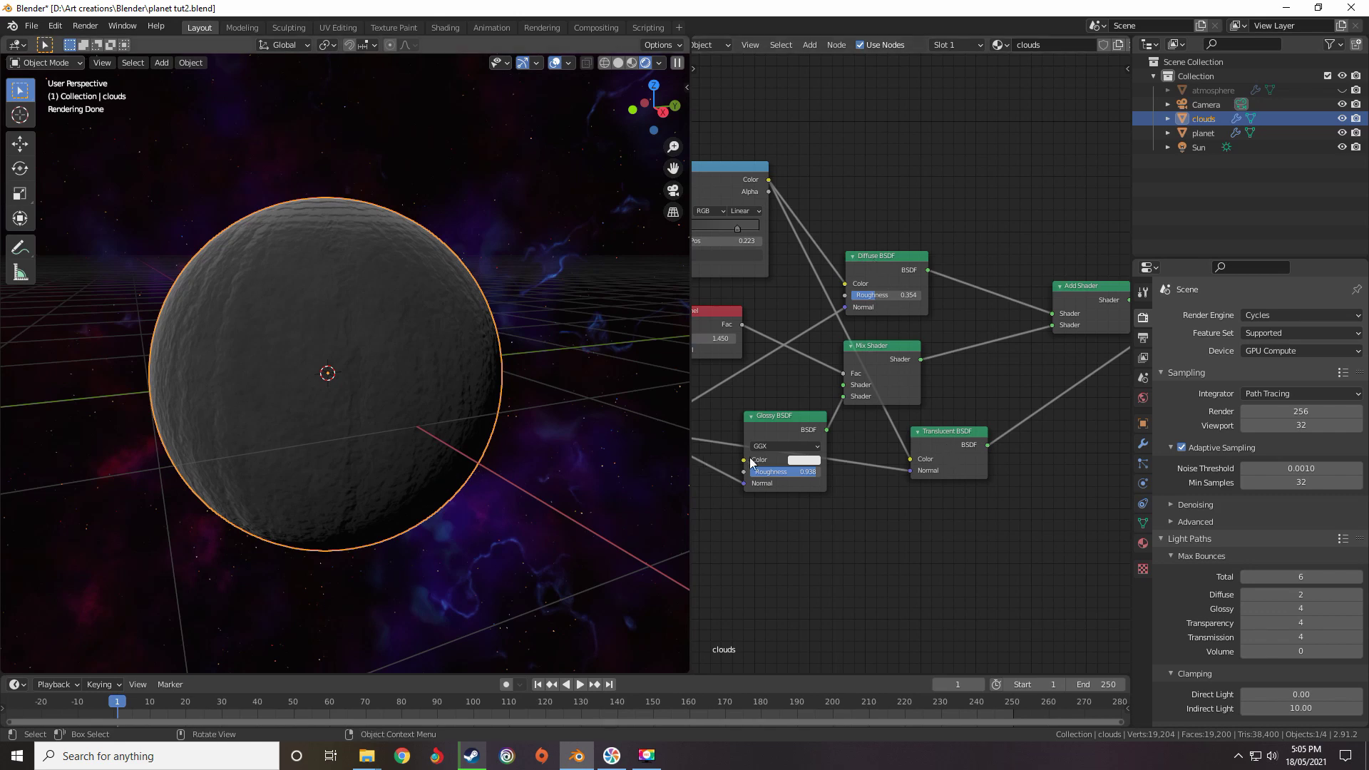
middle_click_drag(456, 442, 525, 448)
middle_click_drag(841, 360, 897, 346)
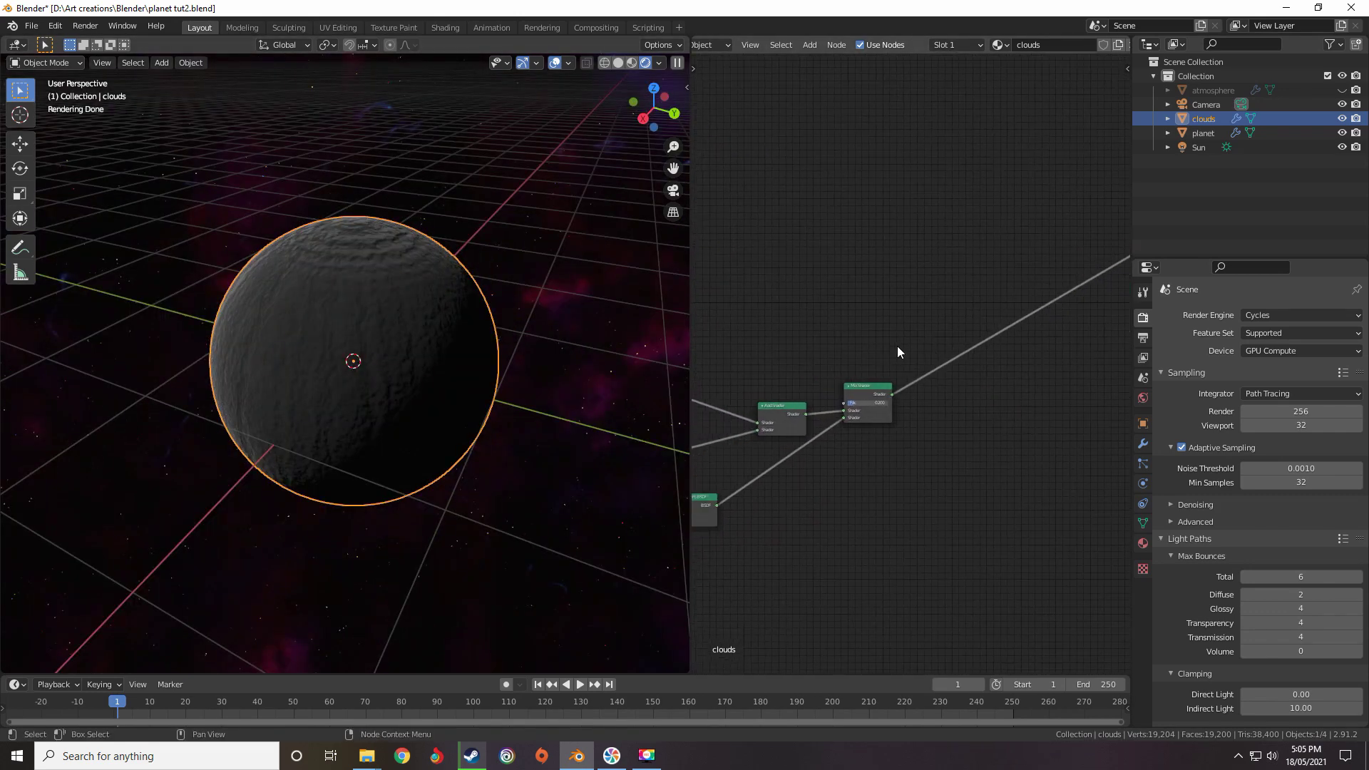
key("KP_0")
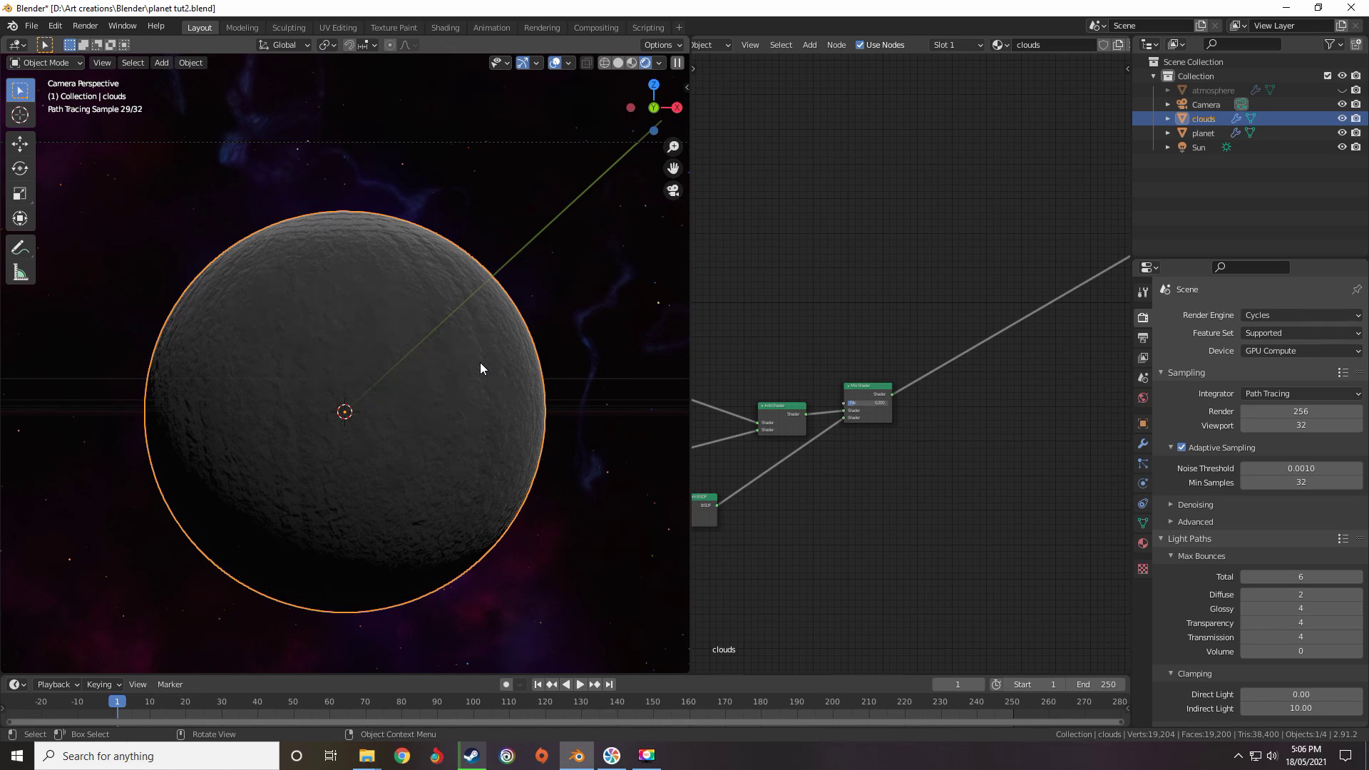
middle_click_drag(456, 378, 371, 378)
scroll(365, 317, "up", 6)
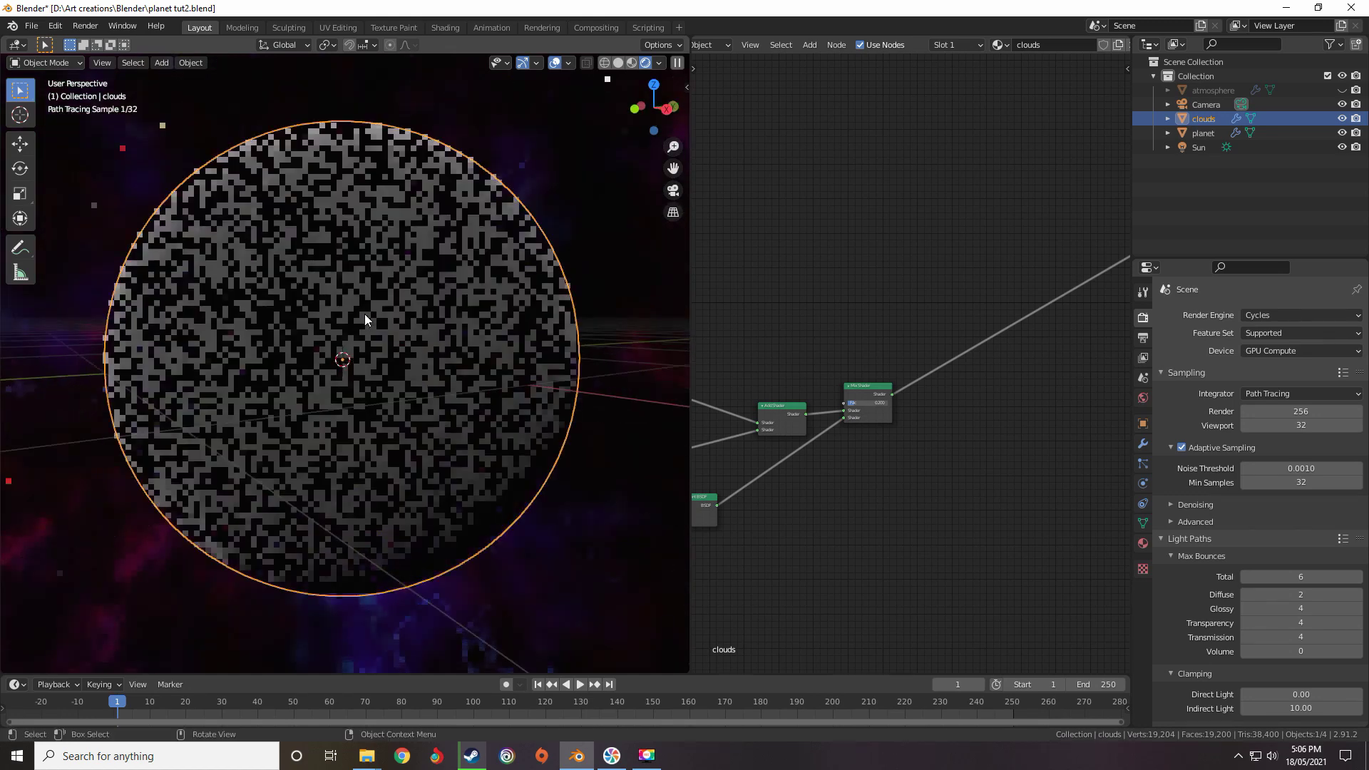